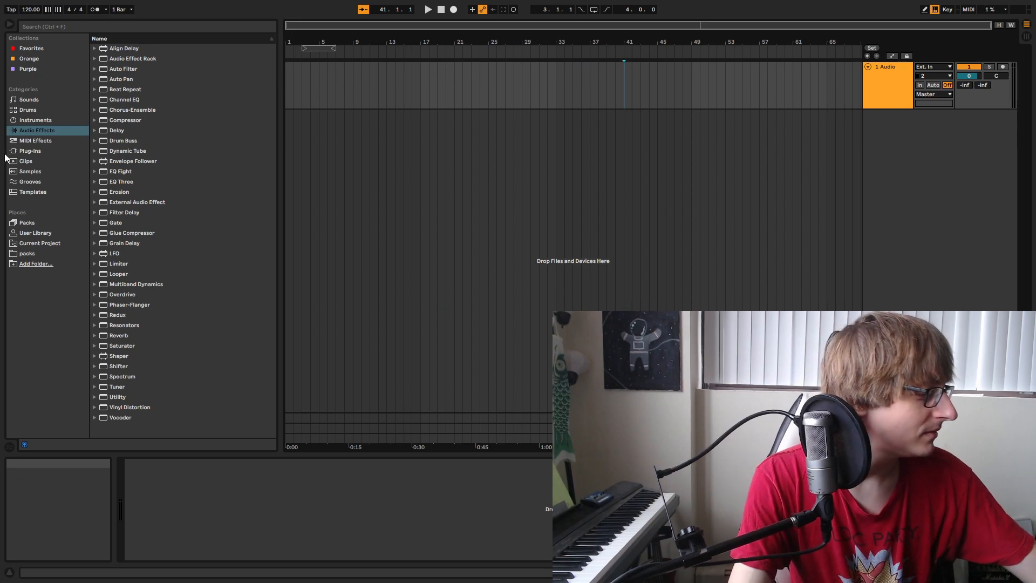
click(505, 196)
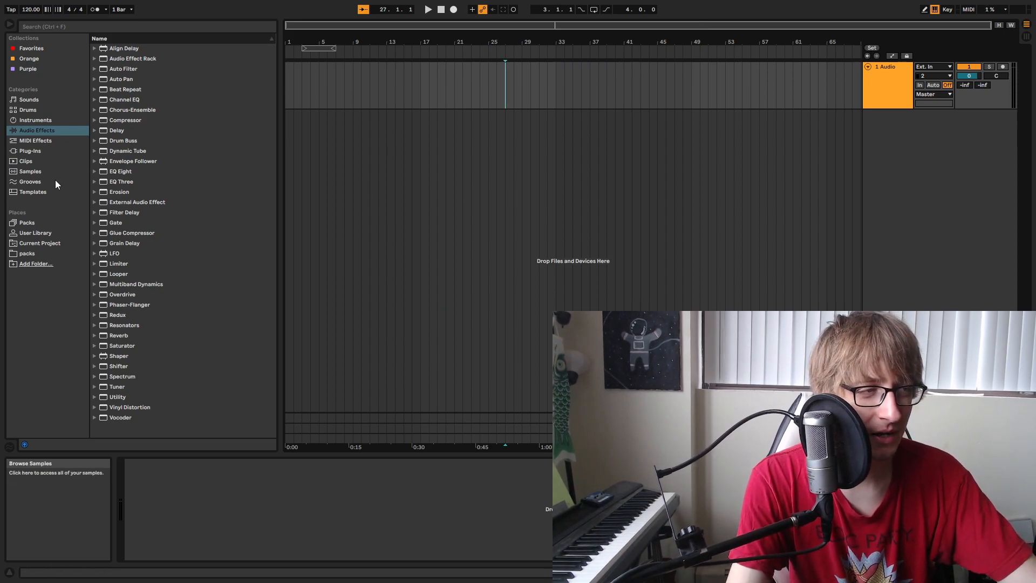
click(34, 151)
click(54, 141)
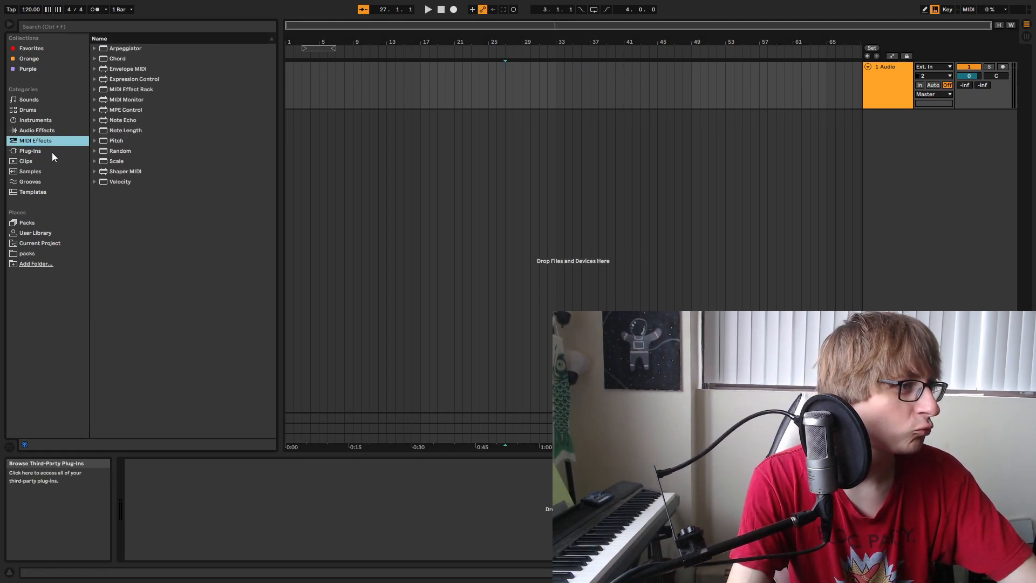
click(42, 231)
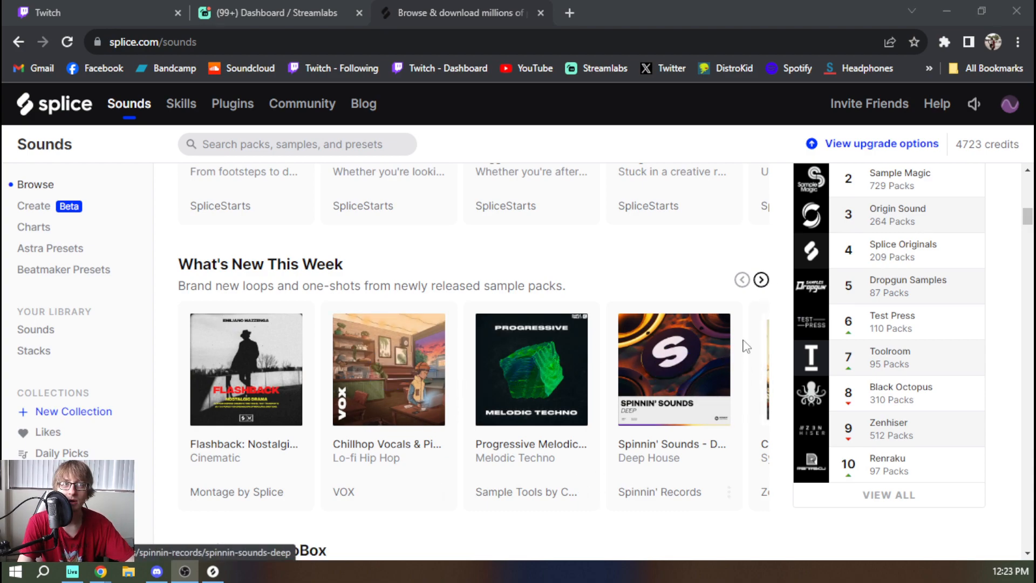
Open the Chillhop Vocals & Piano, Flashback: Nostalgic Drama and Cloud Nine packs from What's New This Week in separate tabs.
middle_click(401, 411)
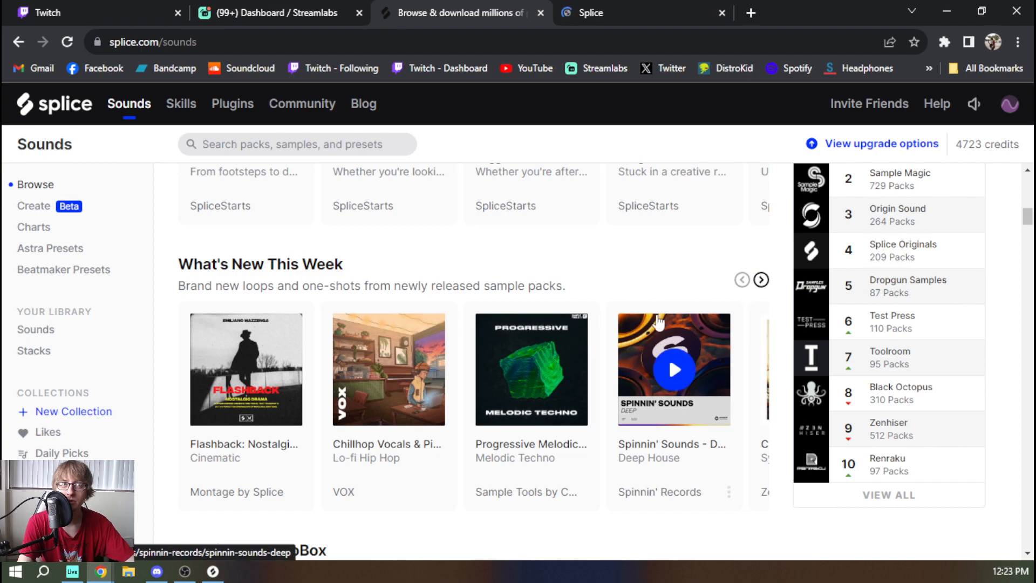
middle_click(259, 399)
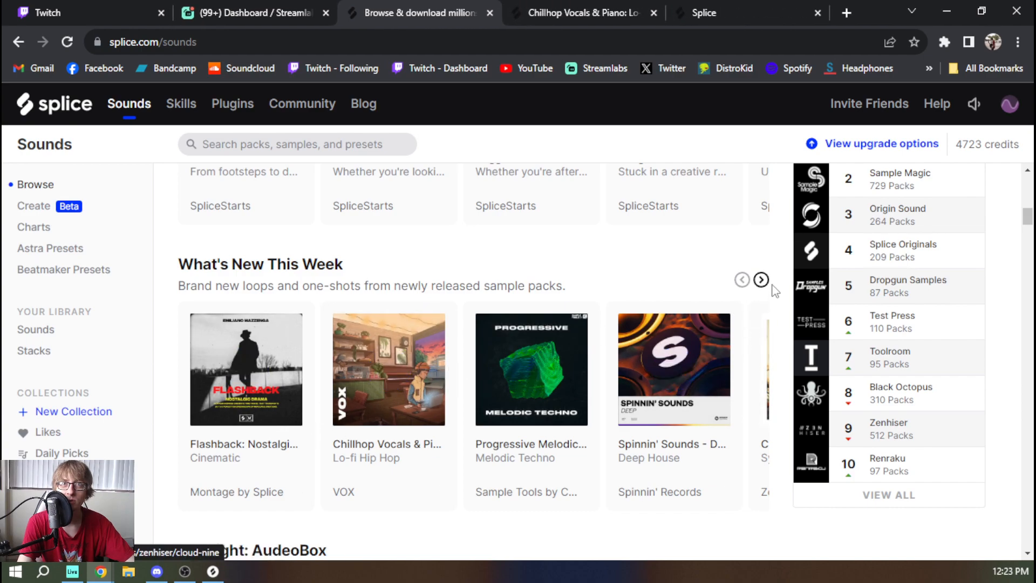
click(762, 281)
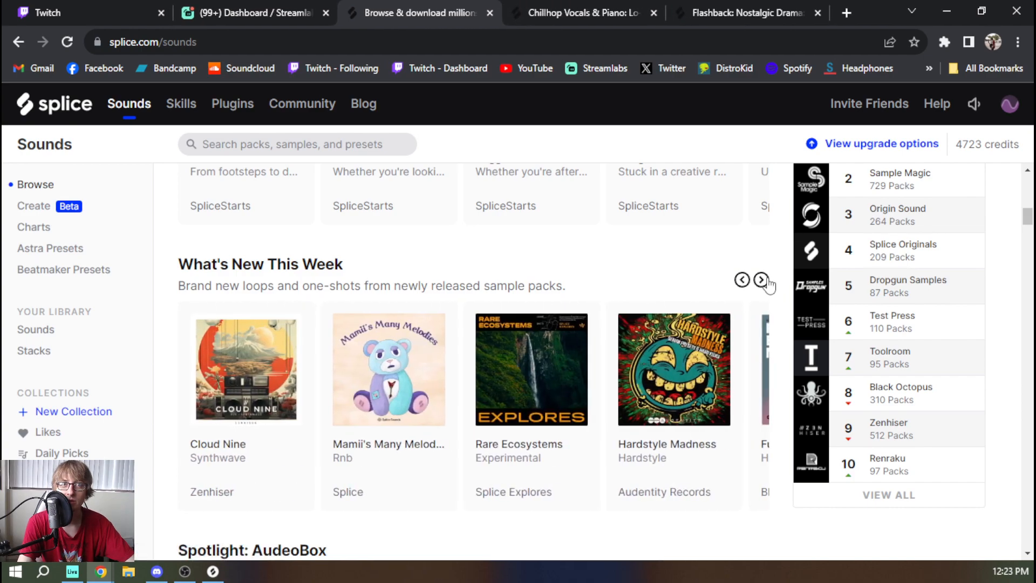
middle_click(276, 415)
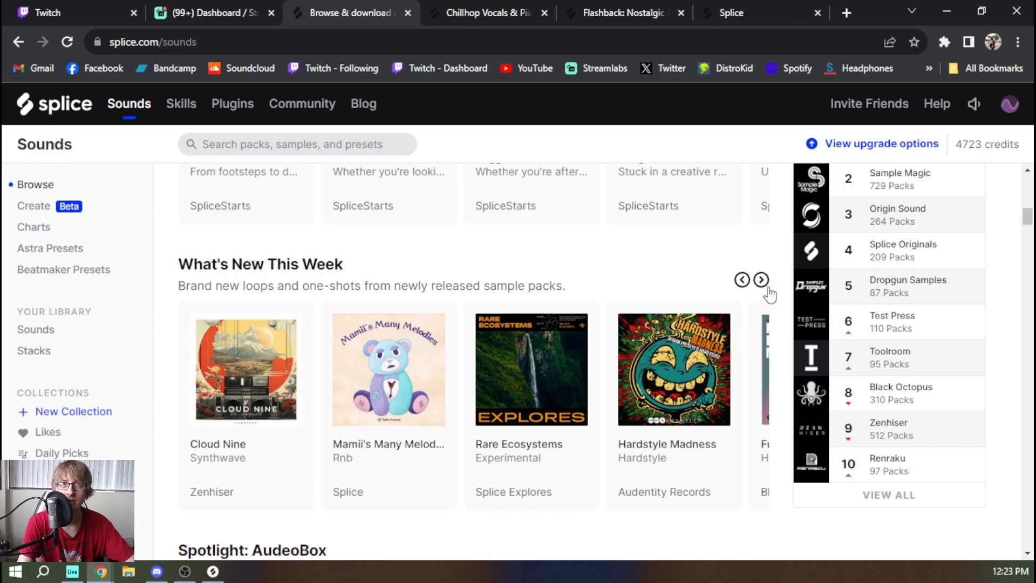
Browse further through the packs in the What's New This Week row.
click(768, 288)
click(768, 288)
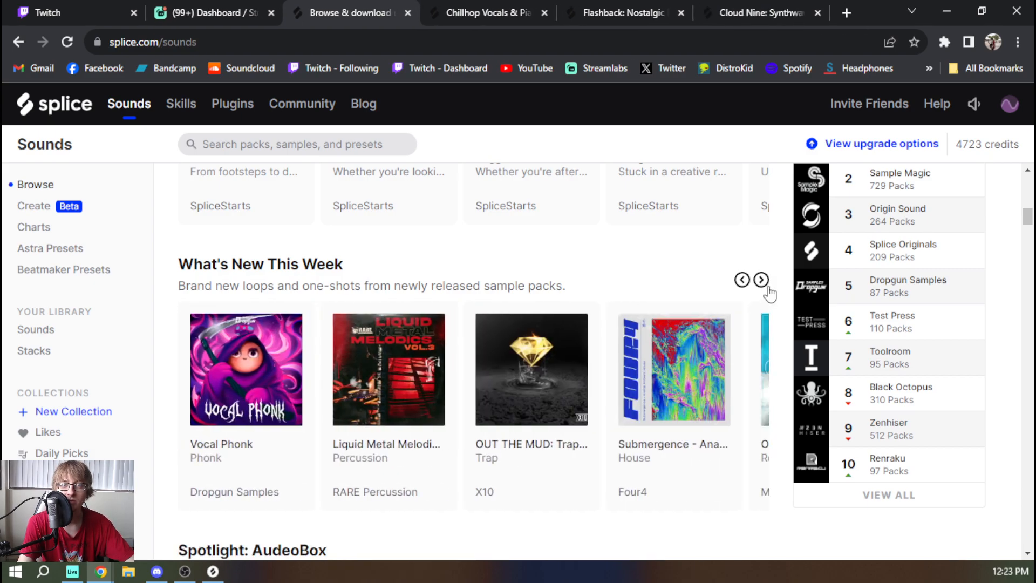
click(769, 291)
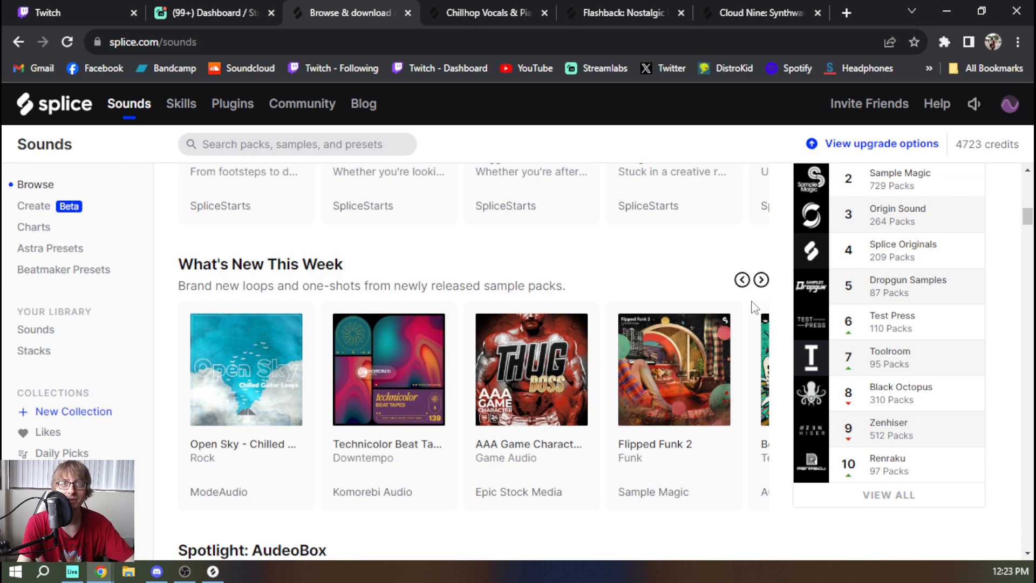
click(761, 281)
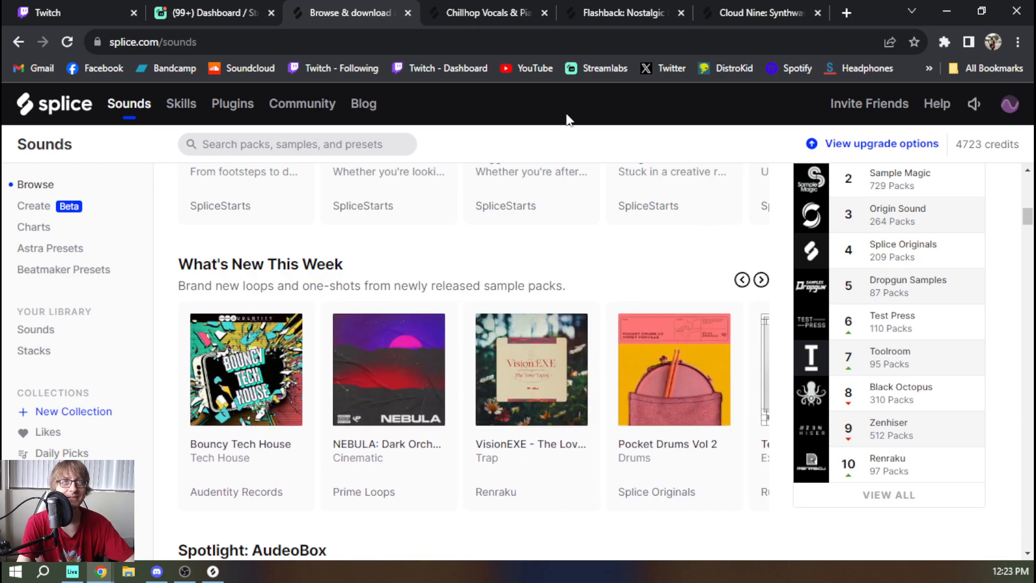
Audition the first four samples of the Flashback: Nostalgic Drama pack and close its page.
click(628, 12)
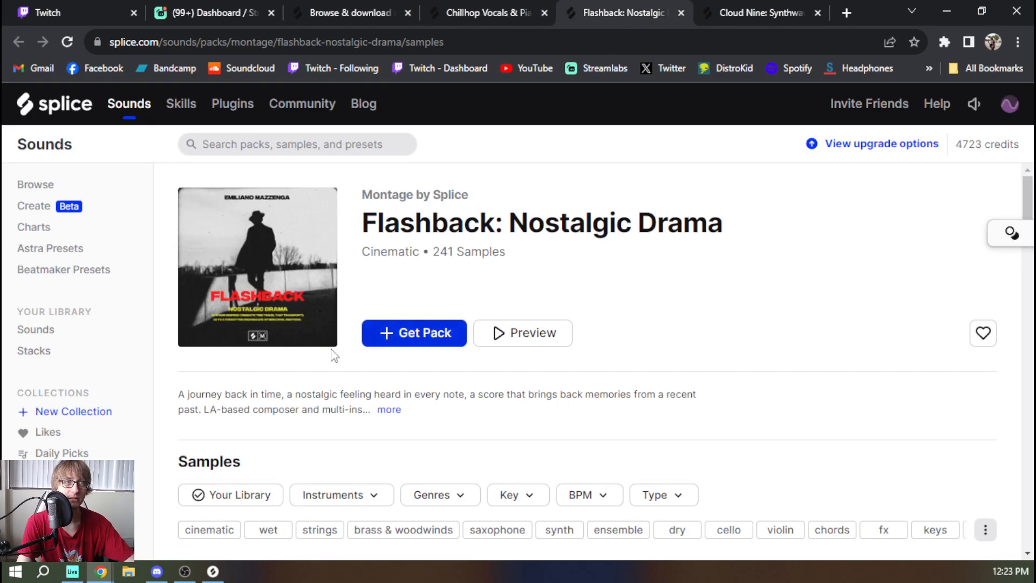
scroll(290, 314, down, 5)
click(257, 344)
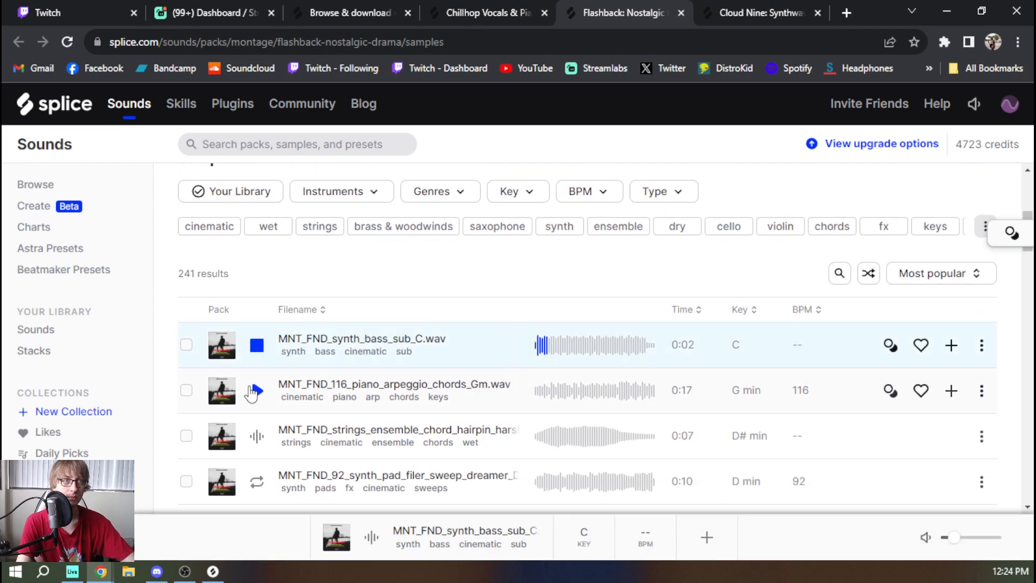
click(255, 390)
click(256, 436)
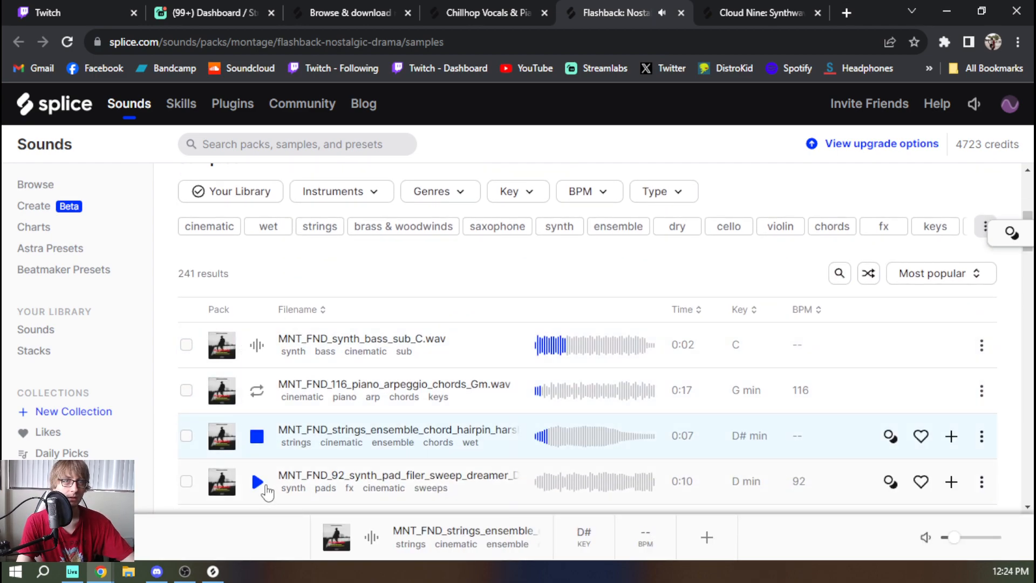
click(264, 485)
scroll(265, 486, down, 4)
scroll(596, 231, up, 4)
middle_click(613, 15)
Audition the first few vocal samples in the Chillhop Vocals & Piano pack.
click(474, 15)
scroll(210, 331, down, 6)
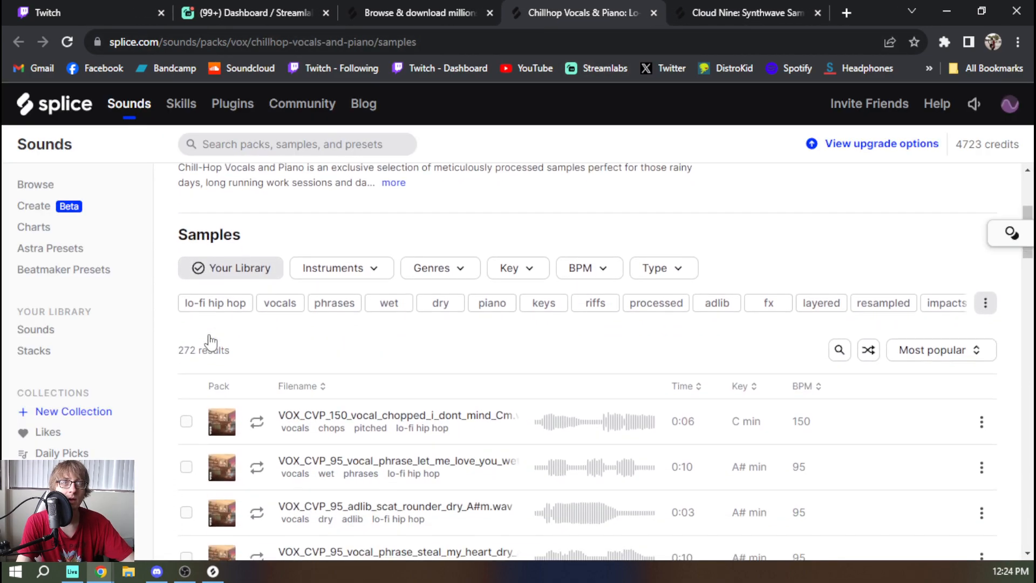
click(257, 269)
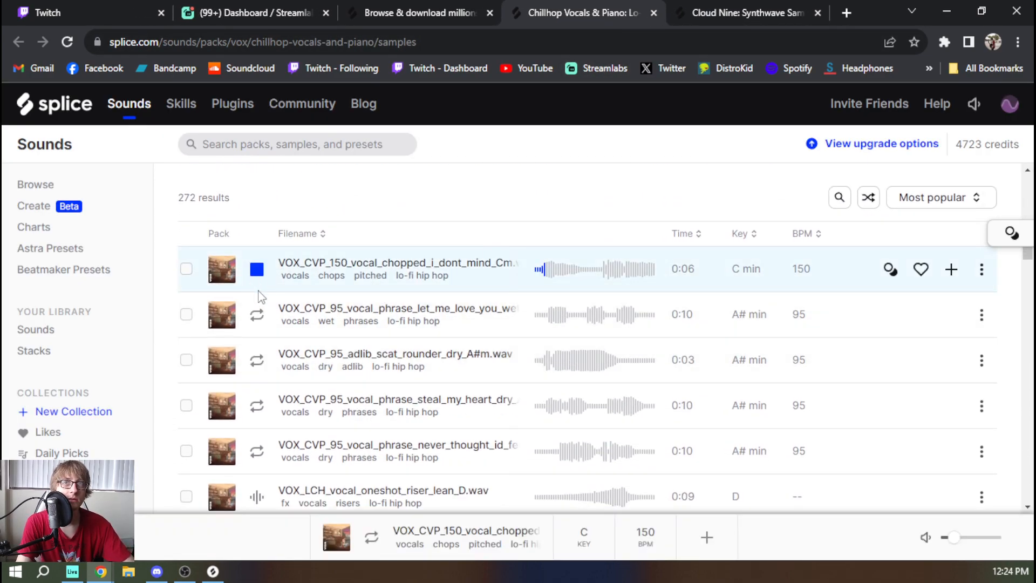
click(260, 296)
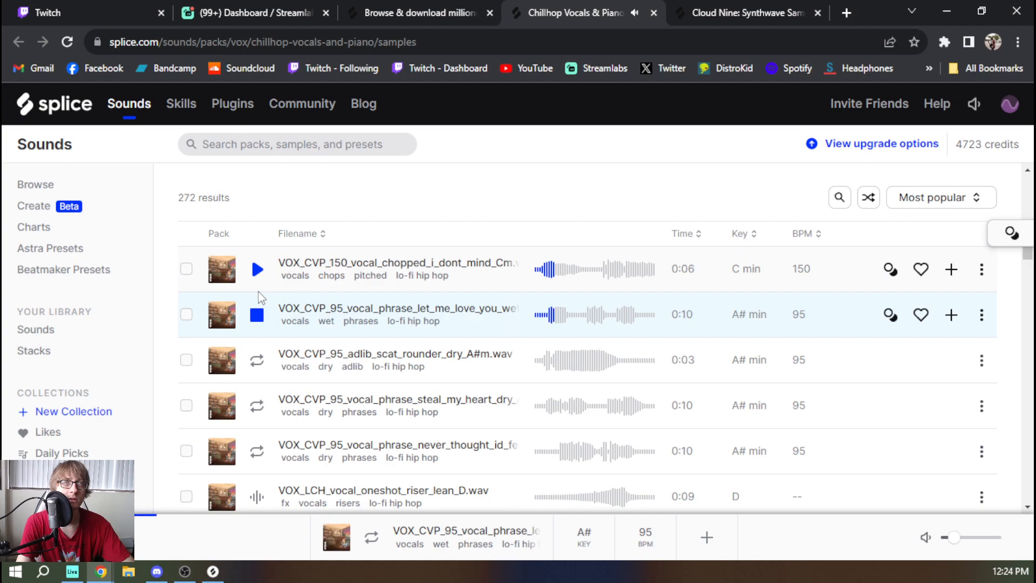
key(Down)
key(Down)
Check the full list of sample tags for the Chillhop Vocals & Piano pack, and close its page.
scroll(255, 303, up, 6)
scroll(377, 440, down, 1)
scroll(378, 440, down, 2)
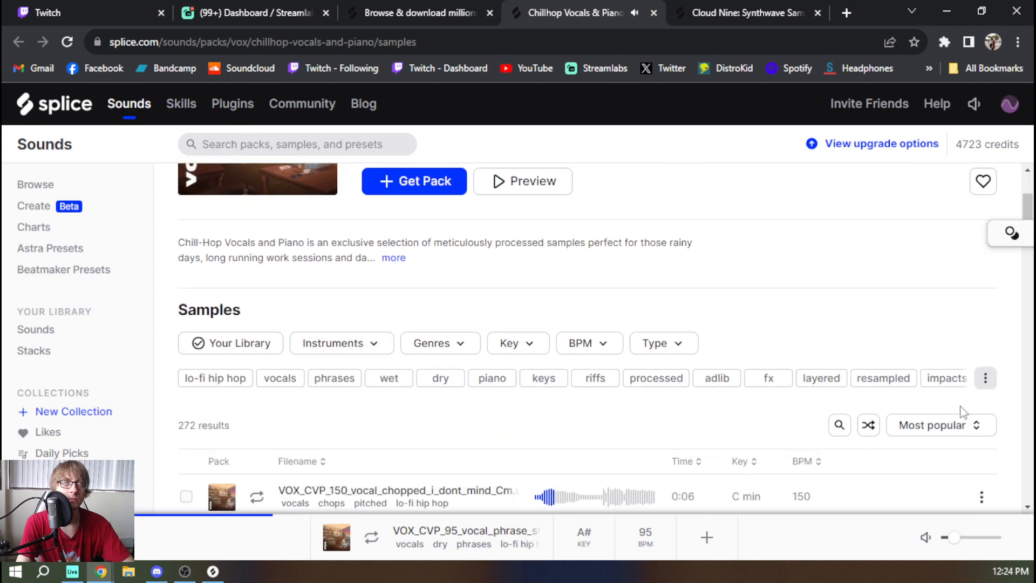
click(984, 378)
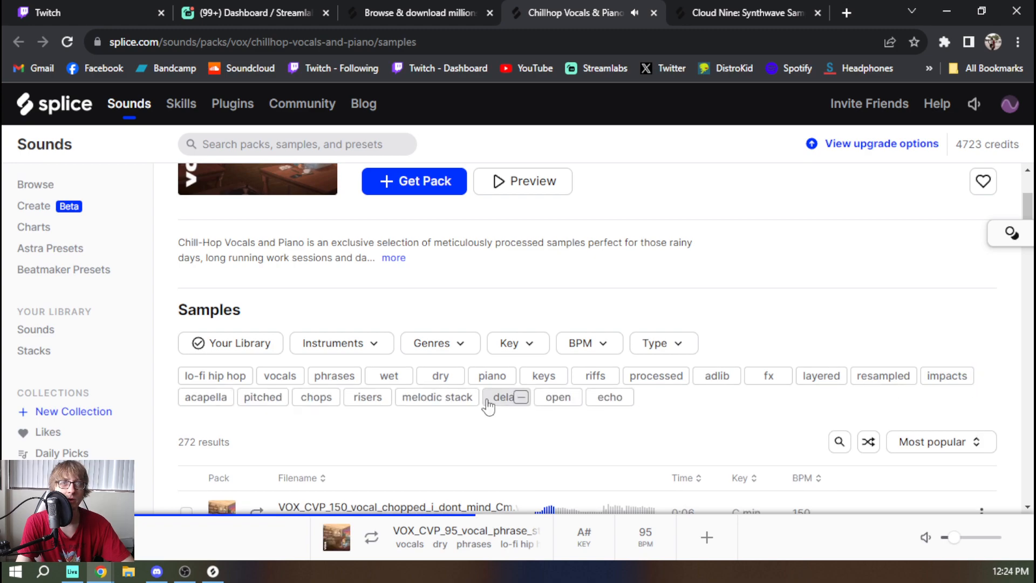
key(ctrl+w)
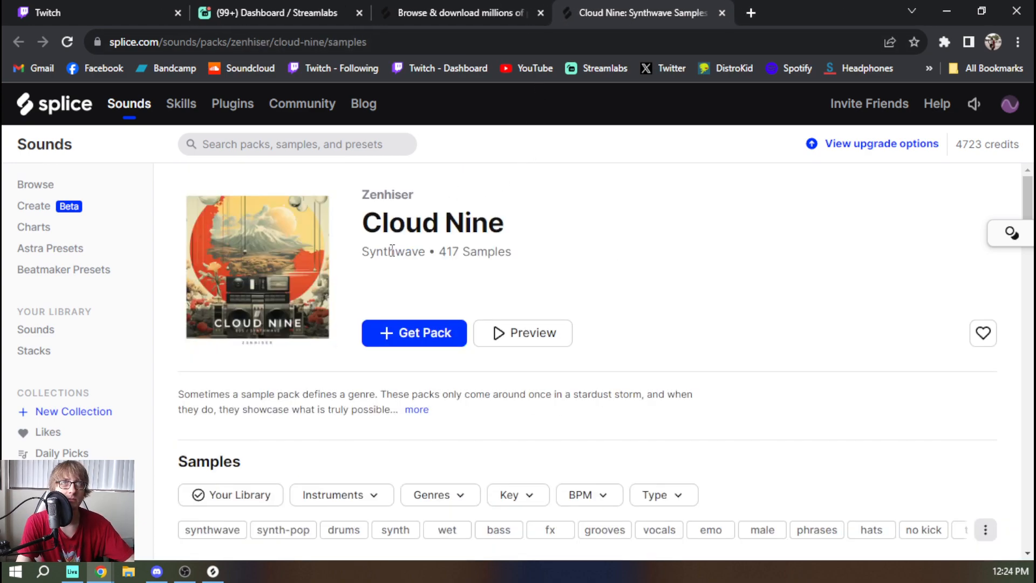
Expand the sample tags of the Cloud Nine pack and filter its samples by kicks.
scroll(335, 263, down, 2)
scroll(336, 264, down, 6)
scroll(374, 340, up, 4)
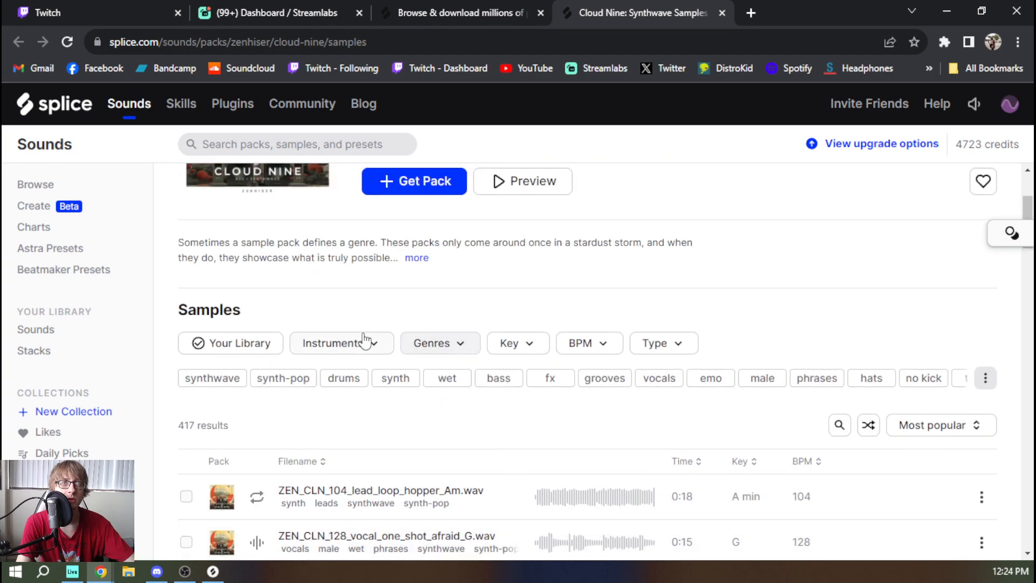
click(985, 379)
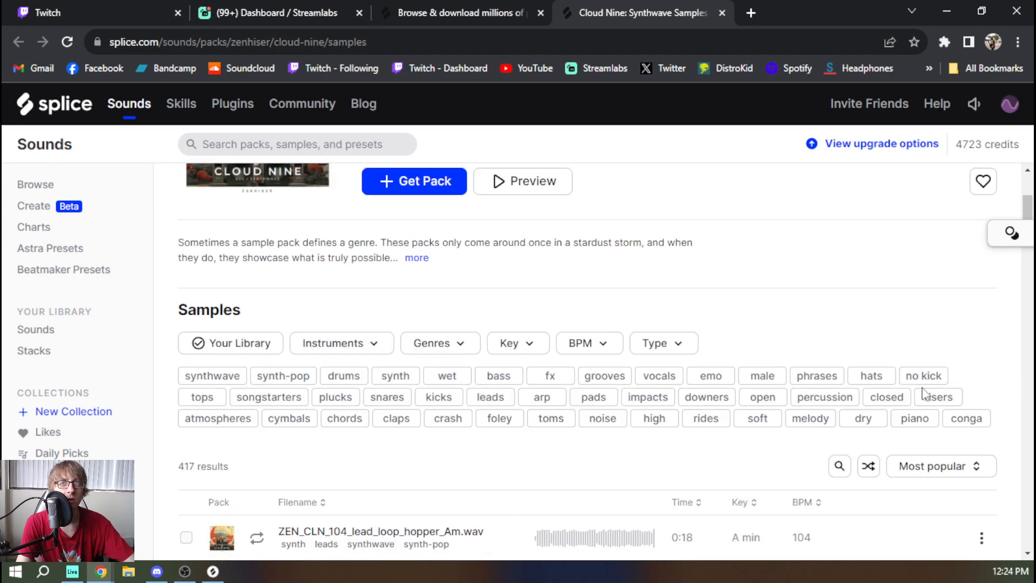
click(435, 416)
Audition the filtered Cloud Nine kick one-shots in order, from the dance kick to the roomy kick.
scroll(492, 331, down, 6)
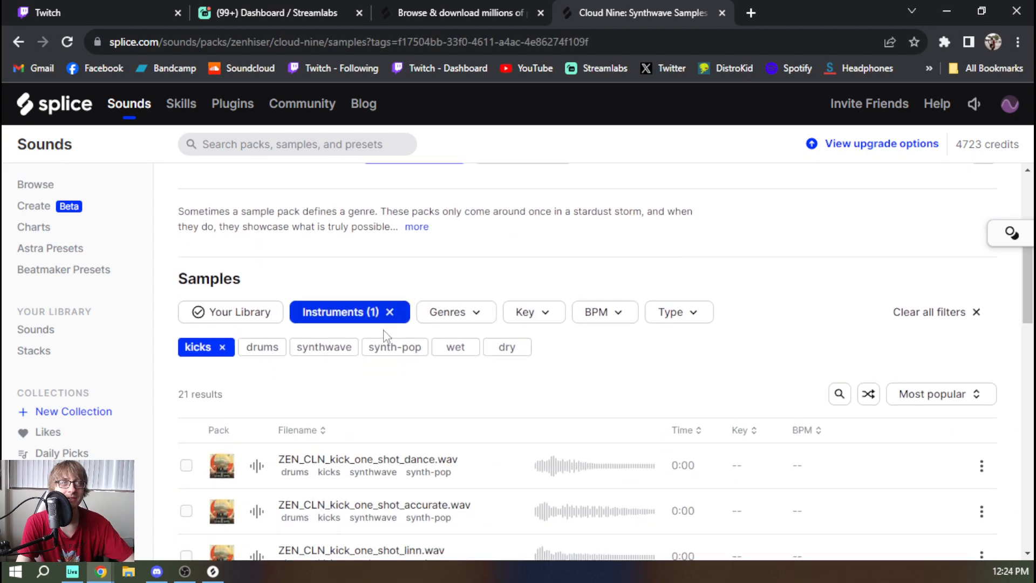
click(255, 349)
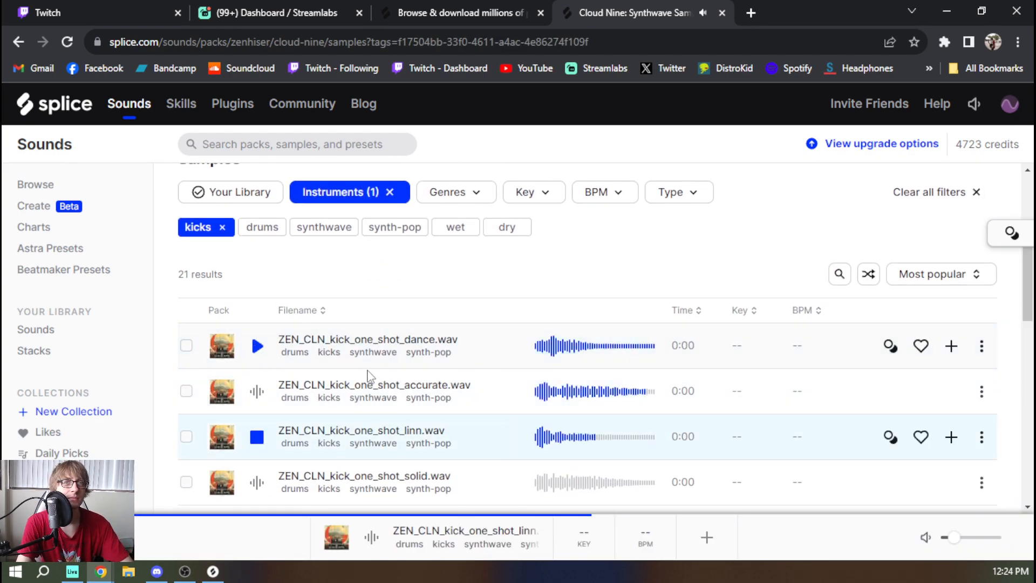
scroll(517, 309, down, 4)
key(Down)
key(Down)
key(Down)
key(Down)
key(Down)
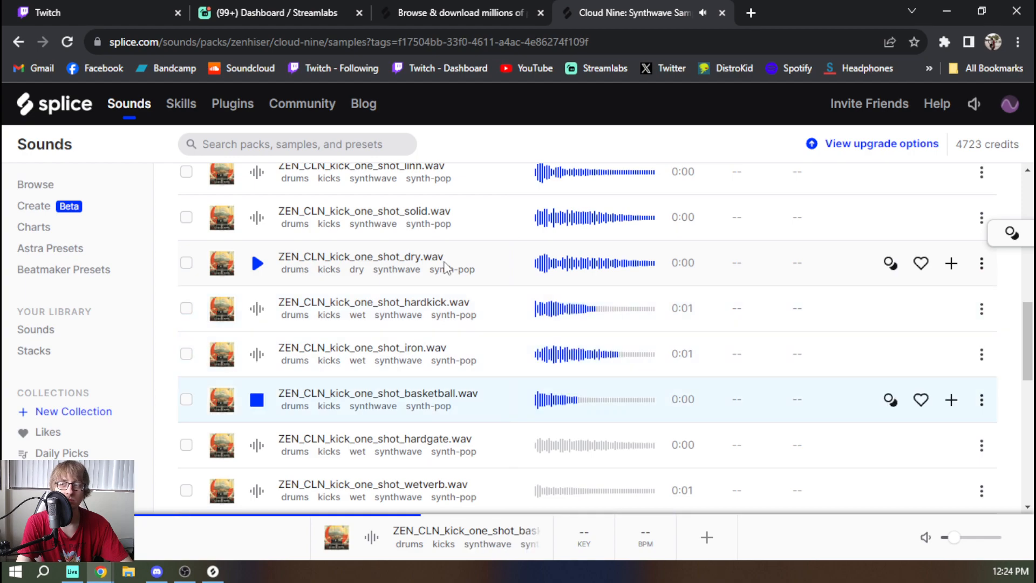
key(Down)
key(Down)
key(Down)
key(Down)
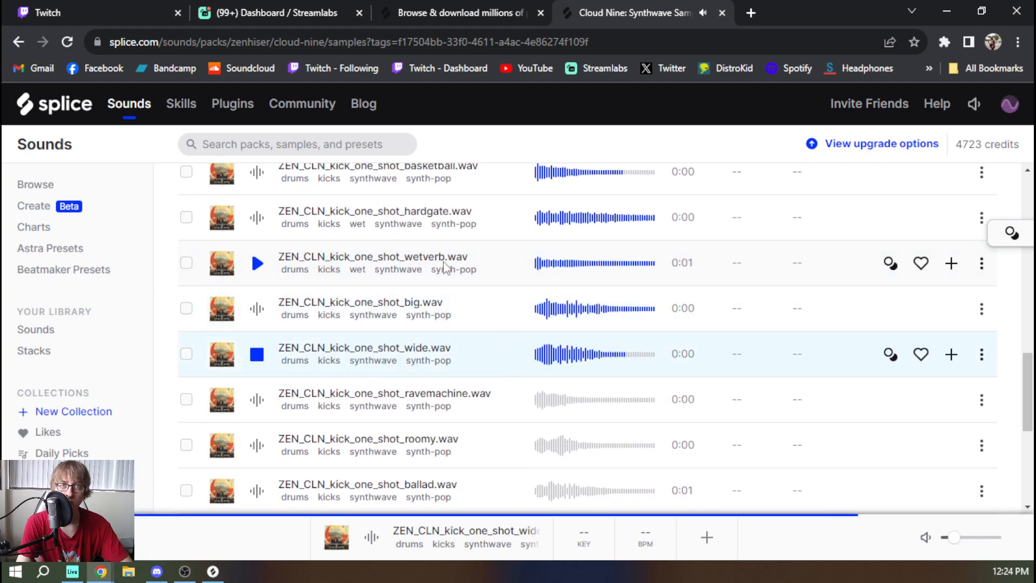
key(Down)
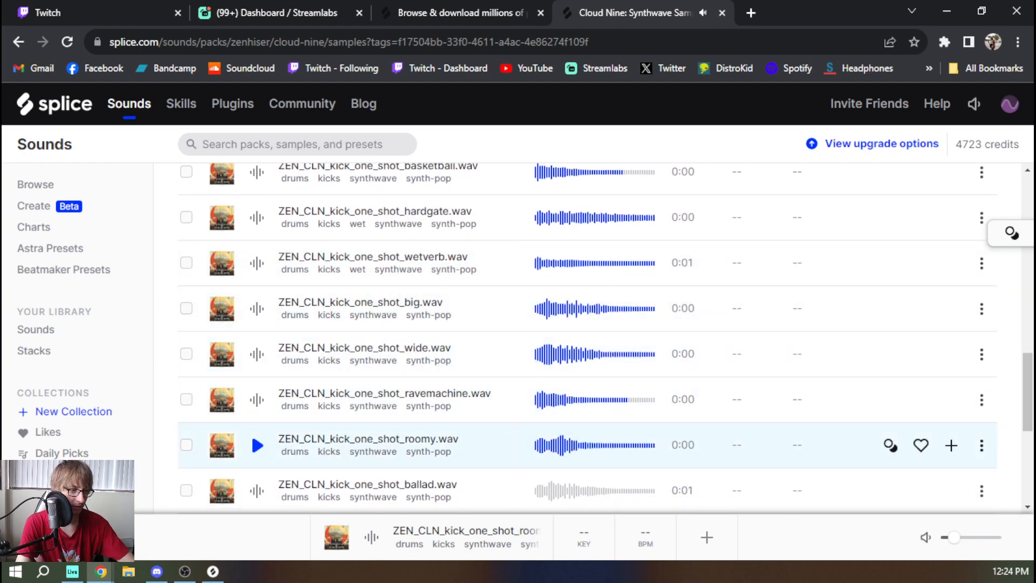
Switch to Ableton Live, load an empty Drum Rack as the only track and rename that track Kick.
key(alt+Tab)
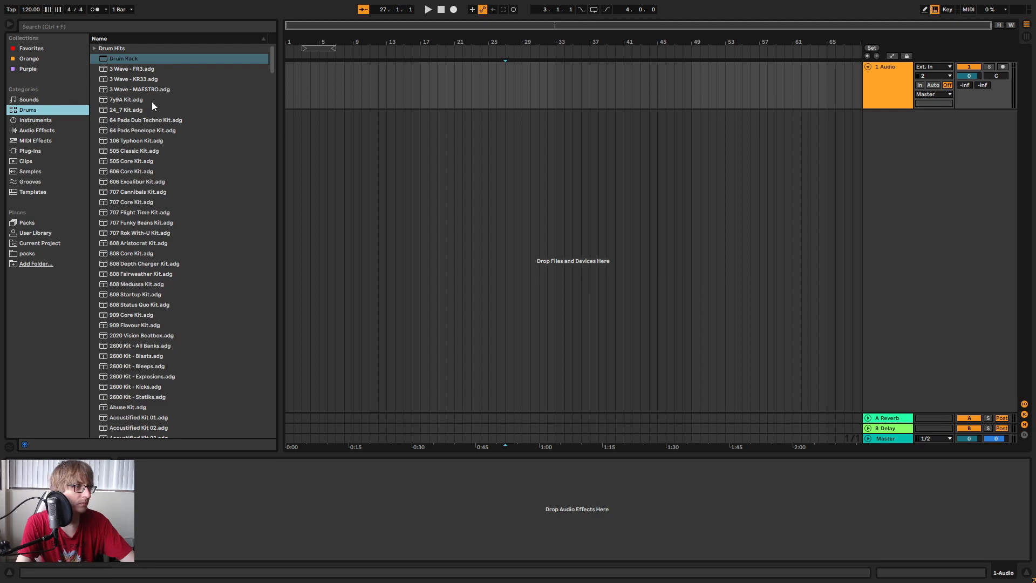
click(124, 60)
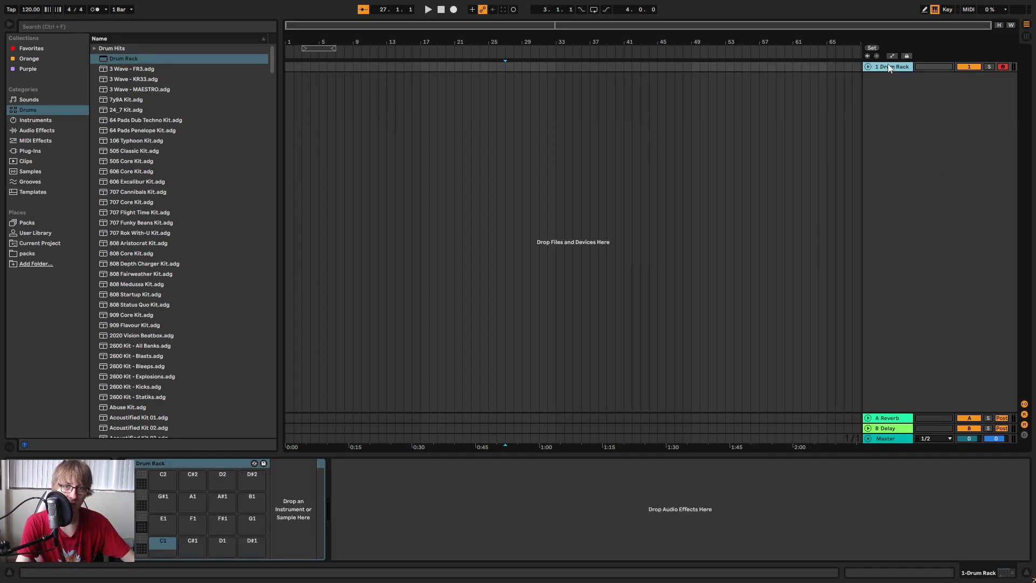
right_click(890, 67)
click(915, 93)
text(Kick)
key(Return)
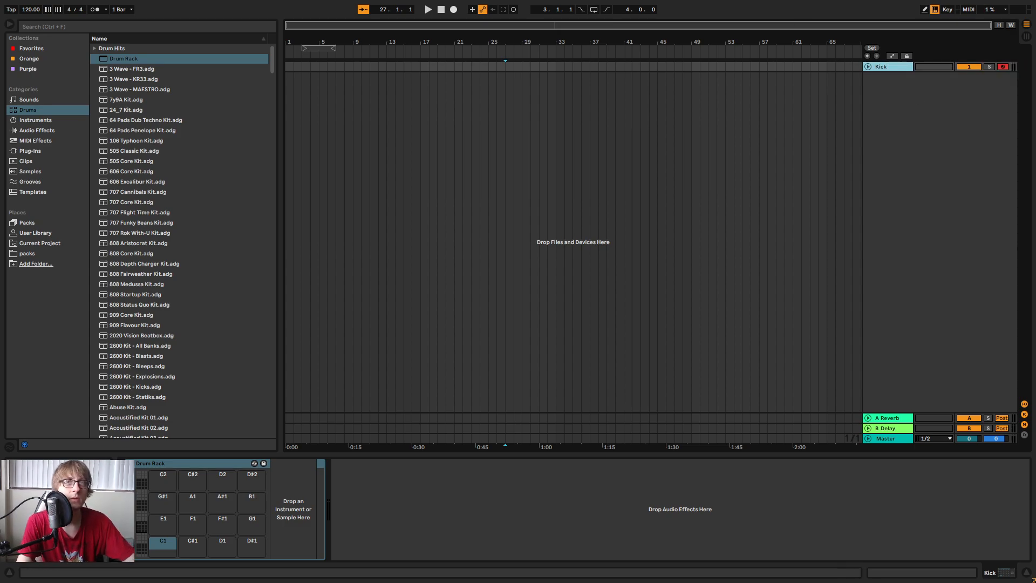
Return to Splice in the browser and compare the wide, ravemachine and roomy kick one-shots by playing them again.
key(alt+Tab)
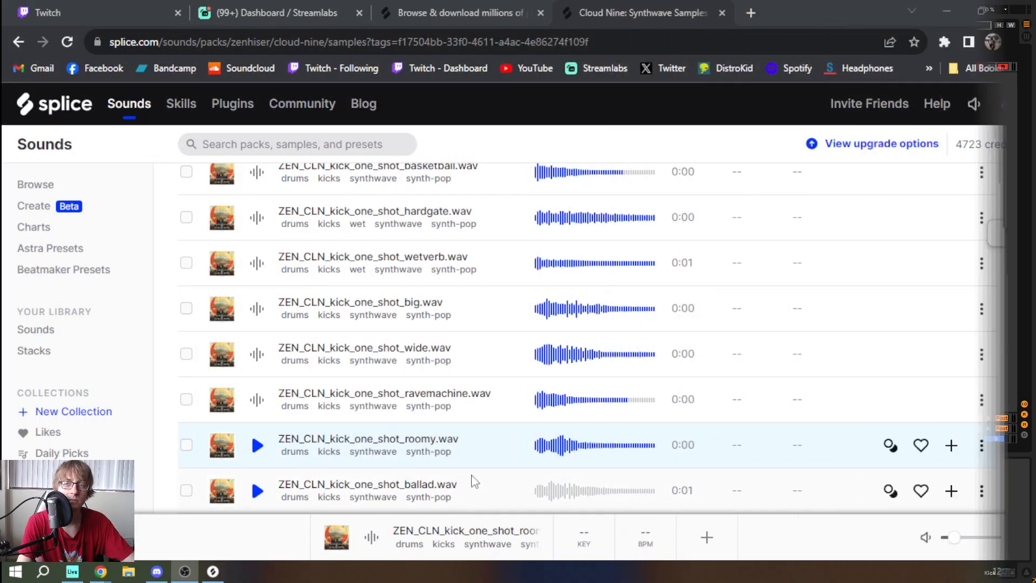
click(254, 354)
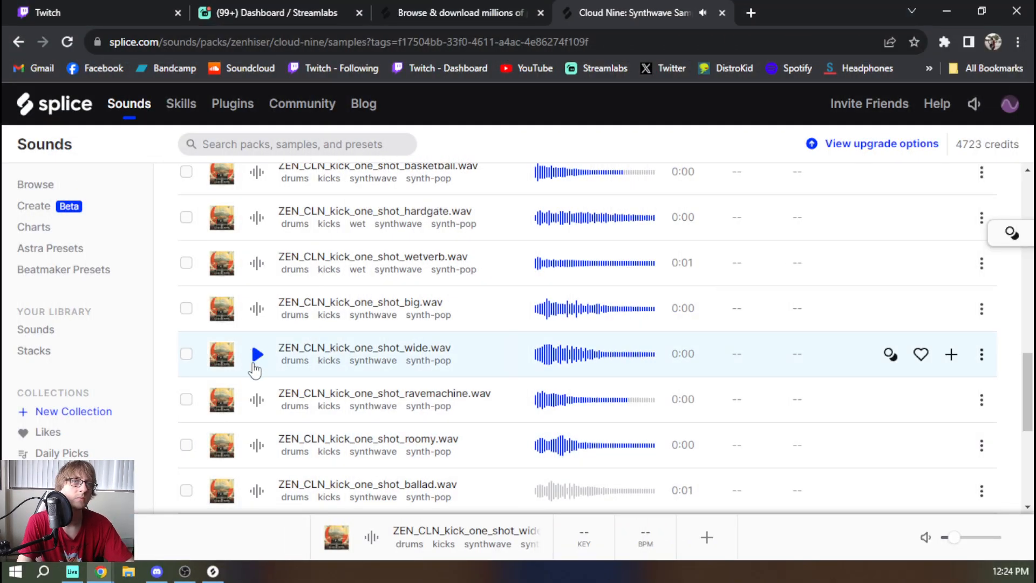
click(257, 400)
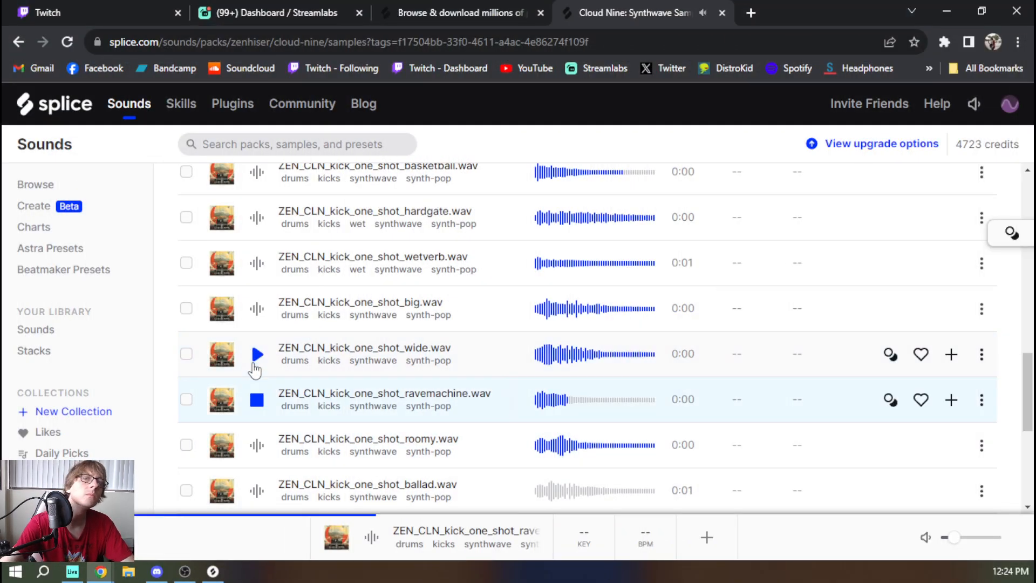
click(256, 445)
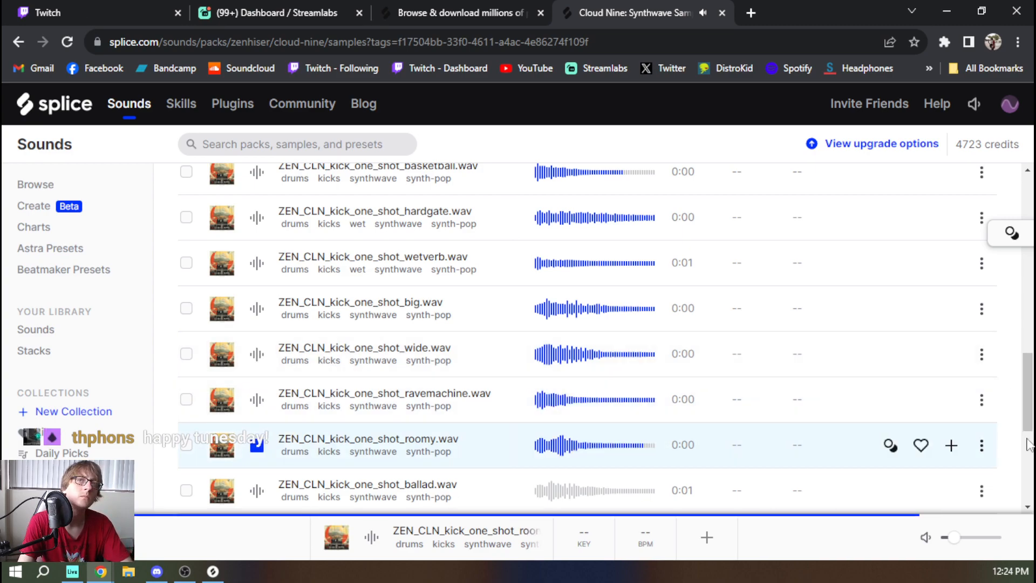
Add ZEN_CLN_kick_one_shot_roomy.wav and ZEN_CLN_kick_one_shot_ravemachine.wav to the Splice library.
click(952, 445)
click(952, 400)
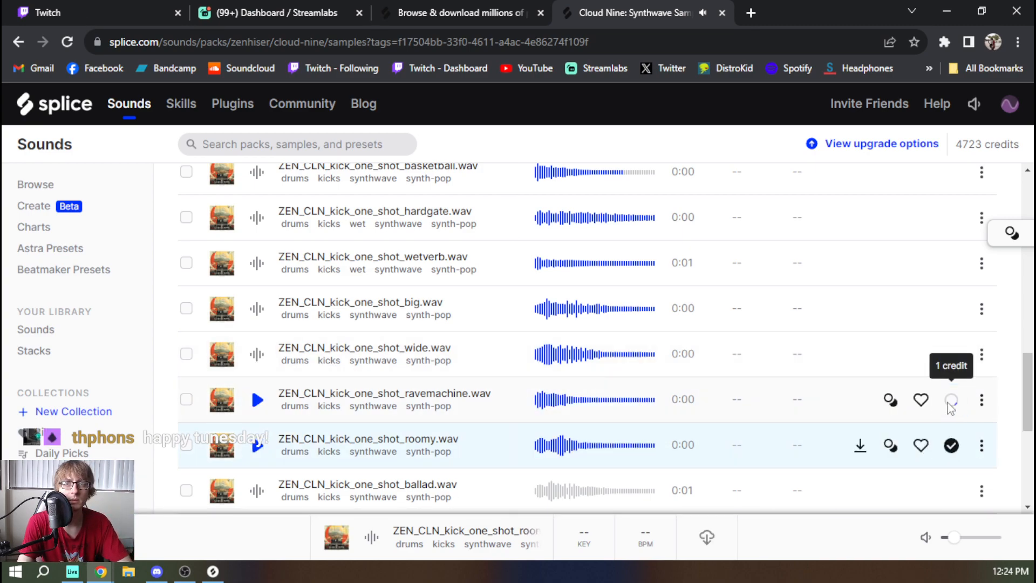
scroll(239, 471, down, 2)
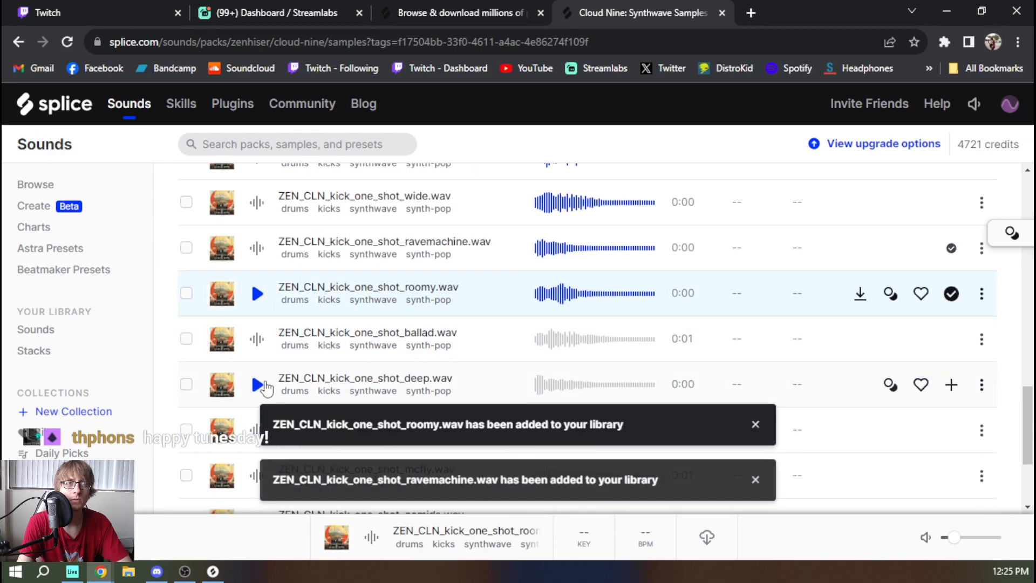
Audition the remaining kick one-shots from the ballad kick through to the thinwet kick.
click(261, 340)
key(Down)
key(Down)
key(Down)
key(Down)
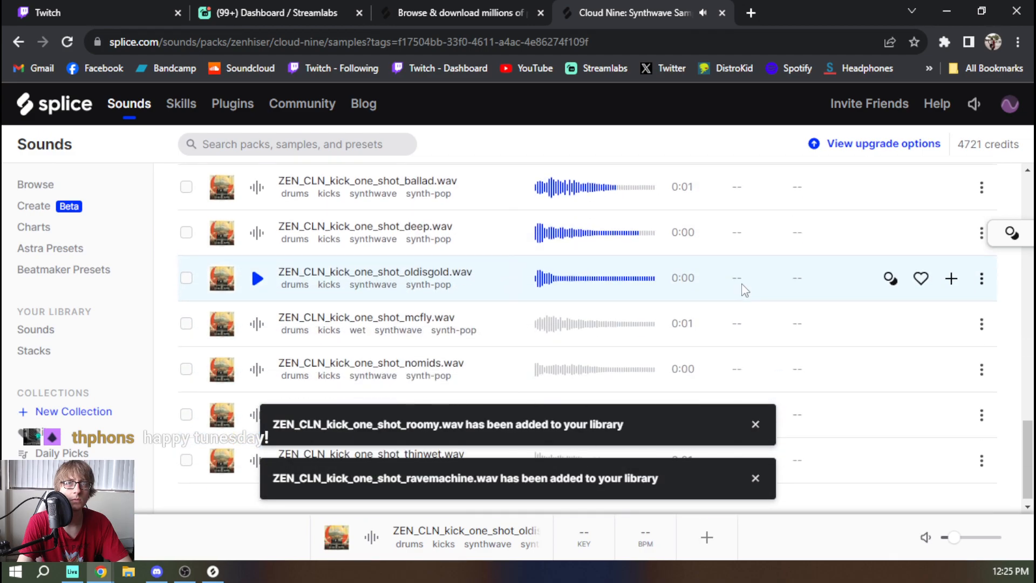
key(Up)
key(Down)
key(Down)
key(Down)
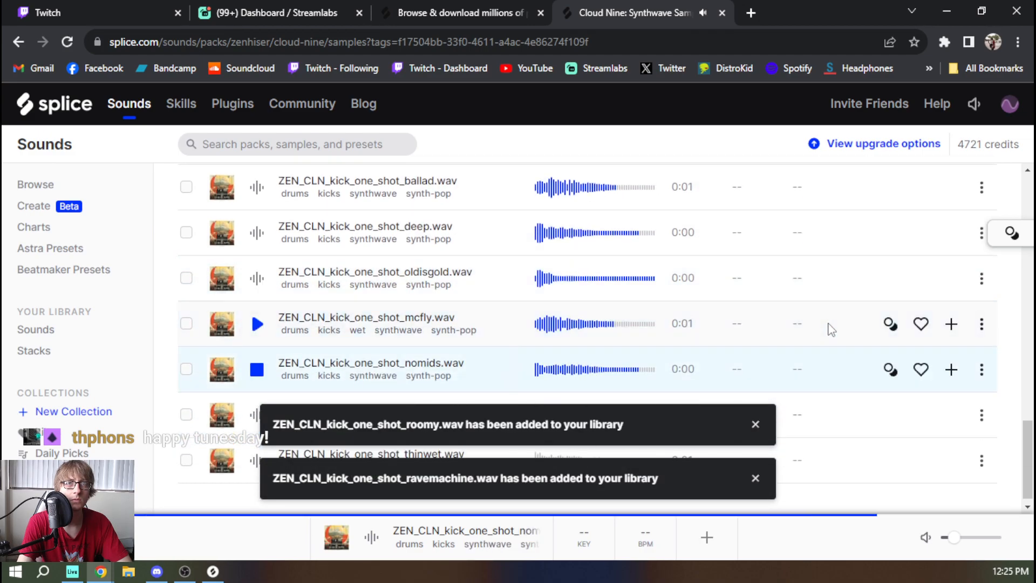
key(Up)
key(Up)
key(Up)
key(Up)
key(Up)
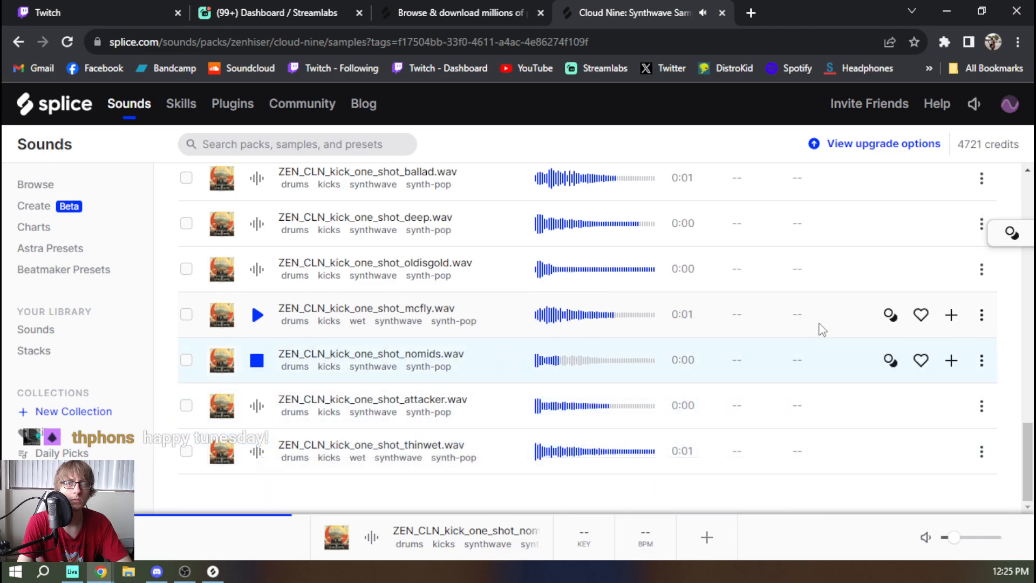
Replay the kick one-shots in reverse order, from the nomids kick back to the ravemachine kick.
key(Down)
key(Up)
key(Up)
key(Up)
key(Up)
key(Up)
key(Up)
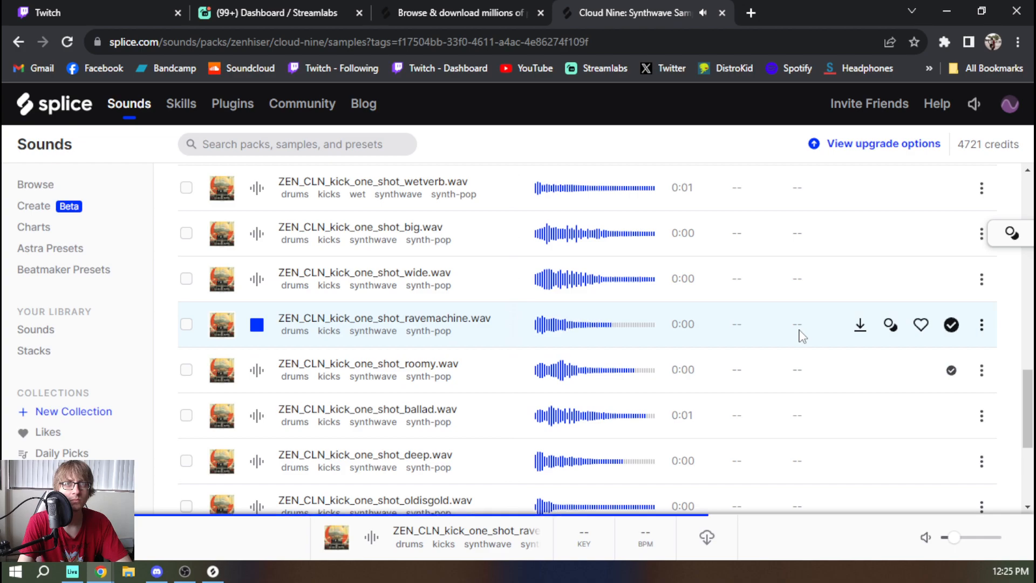
Continue replaying kicks upward from wide to basketball and add ZEN_CLN_kick_one_shot_basketball.wav to the Splice library.
key(Up)
key(Up)
key(Up)
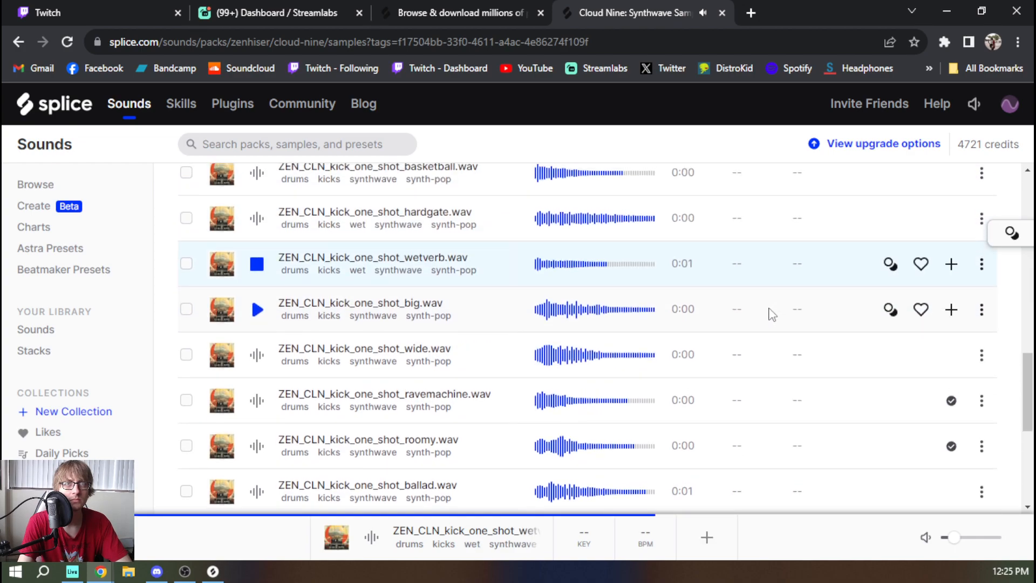
key(Up)
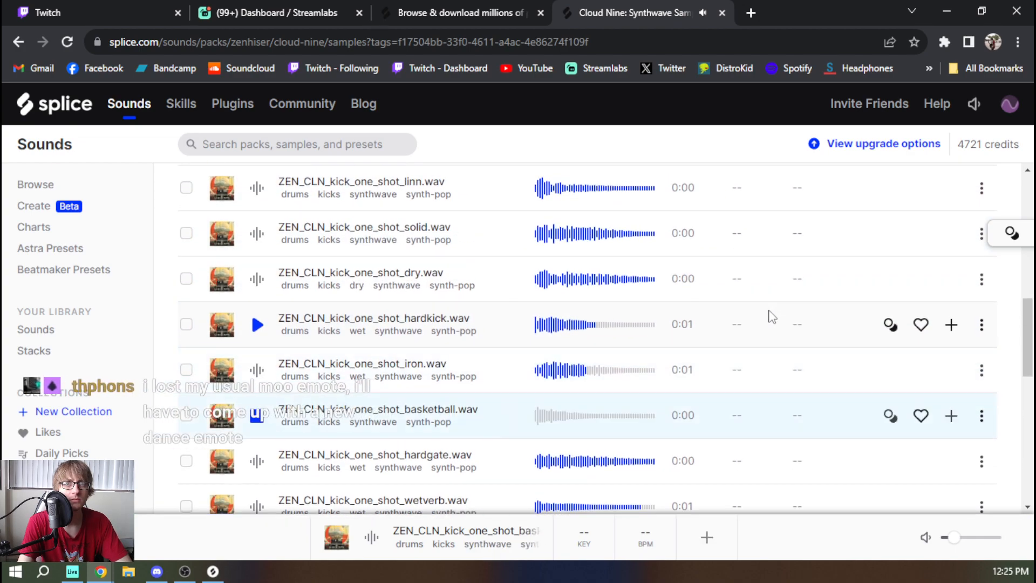
key(Down)
click(954, 418)
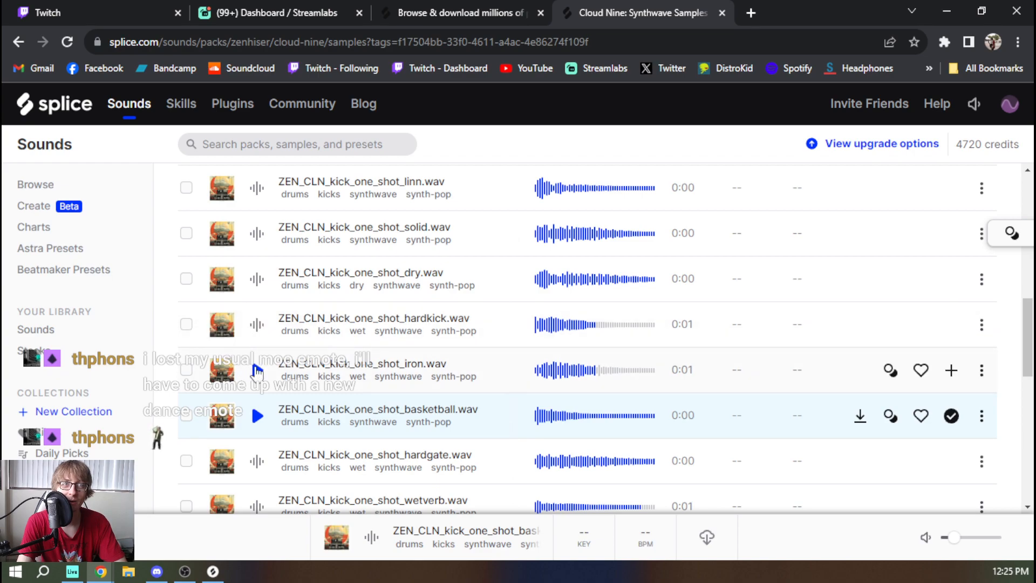
Compare the iron, hardkick and dry kick one-shots by playing them repeatedly.
key(Up)
key(Up)
key(Up)
key(Down)
key(Up)
key(Down)
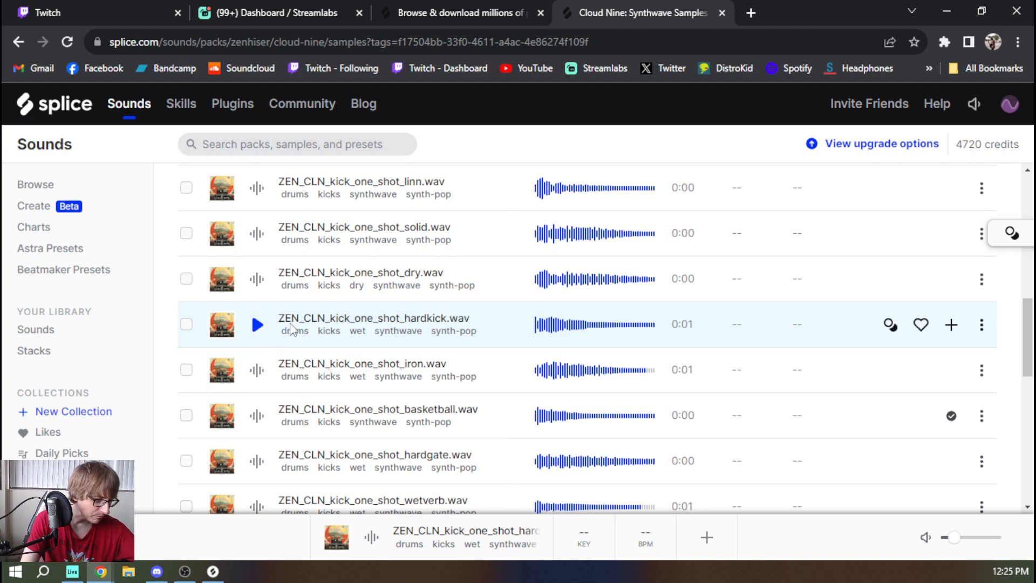
click(257, 371)
key(Up)
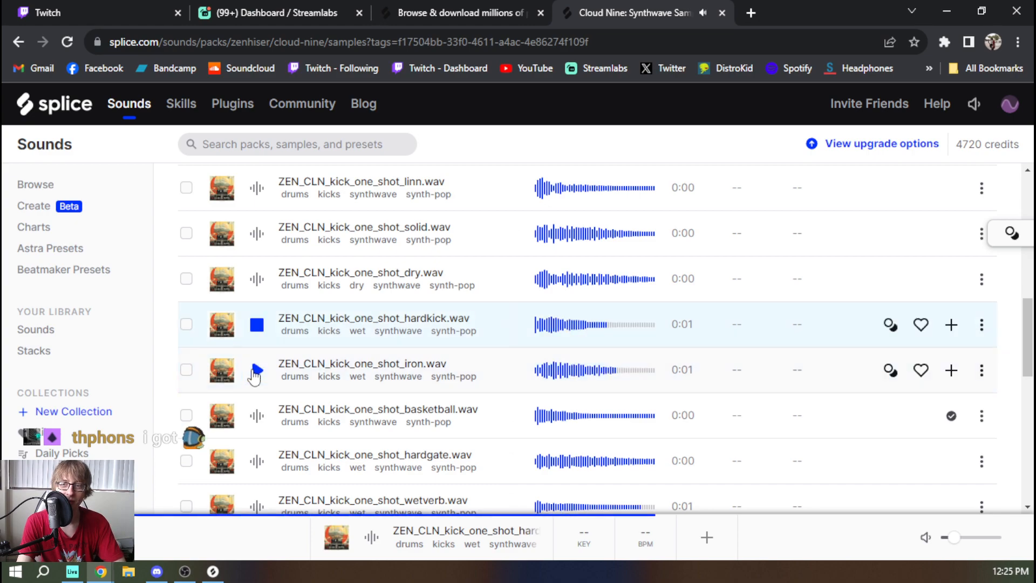
key(Up)
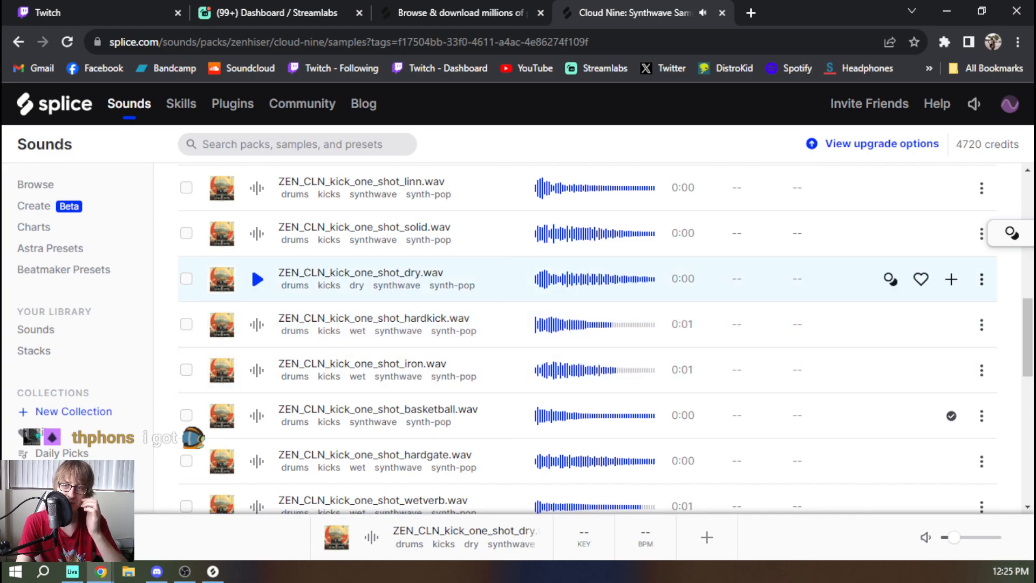
Audition the kicks above the dry one, going back and forth up to the dance and accurate kicks.
key(Up)
key(Down)
key(Down)
key(Up)
key(Up)
key(Up)
key(Up)
key(Down)
key(Up)
key(Up)
key(Down)
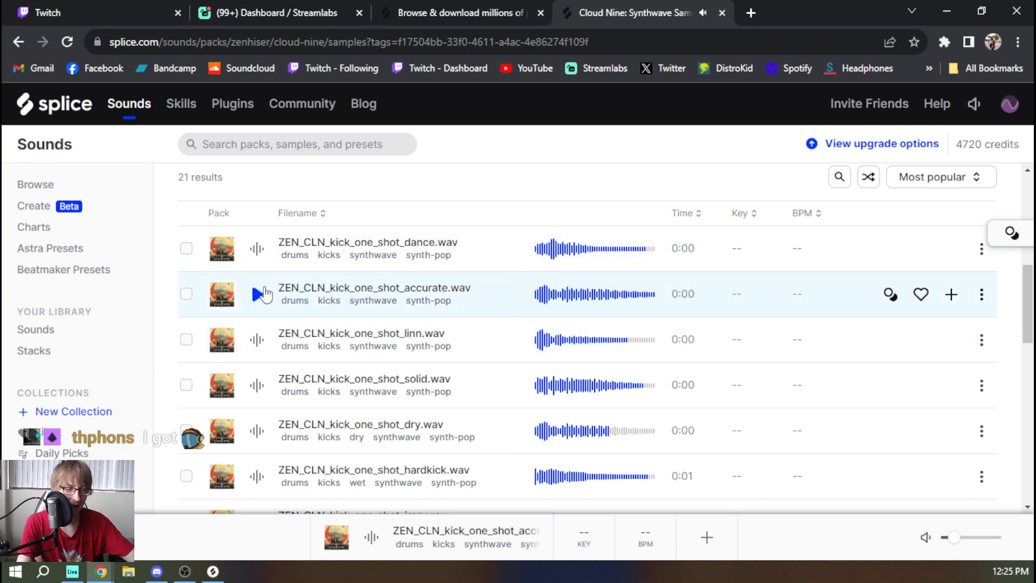
Replay the accurate and dance kicks, and audition the list in order down to the iron kick.
click(254, 294)
click(257, 267)
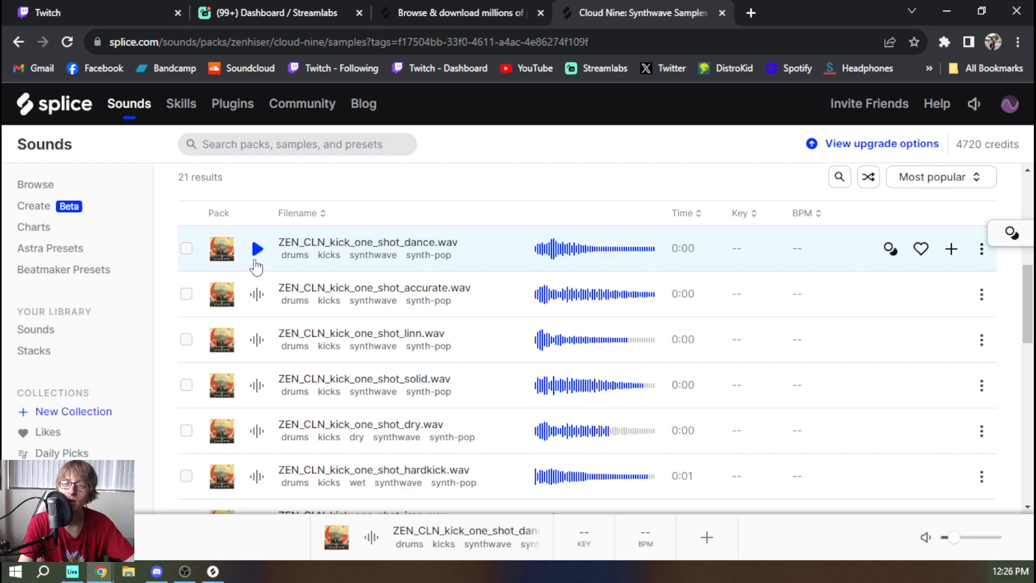
click(256, 255)
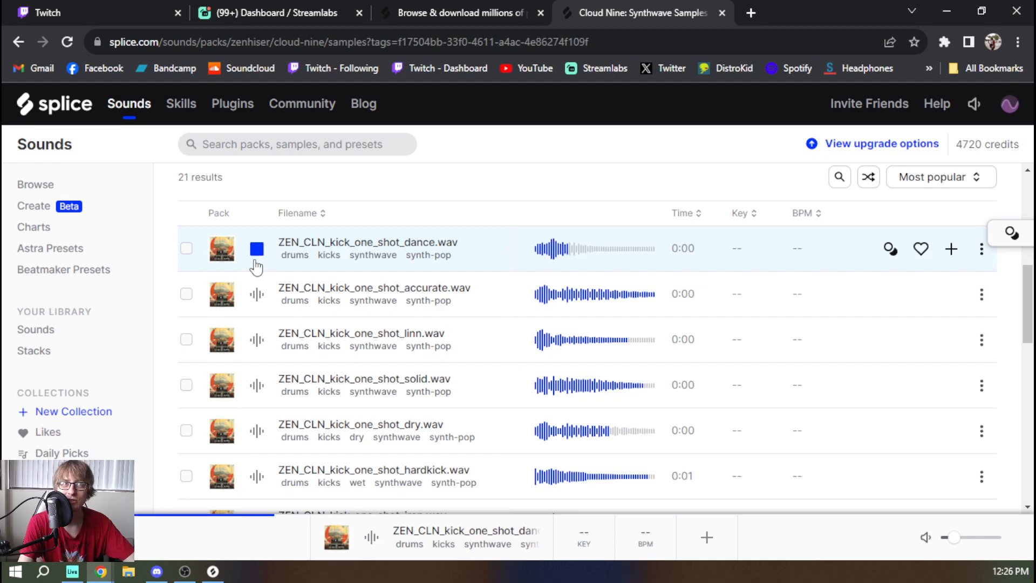
click(256, 294)
click(262, 340)
click(257, 384)
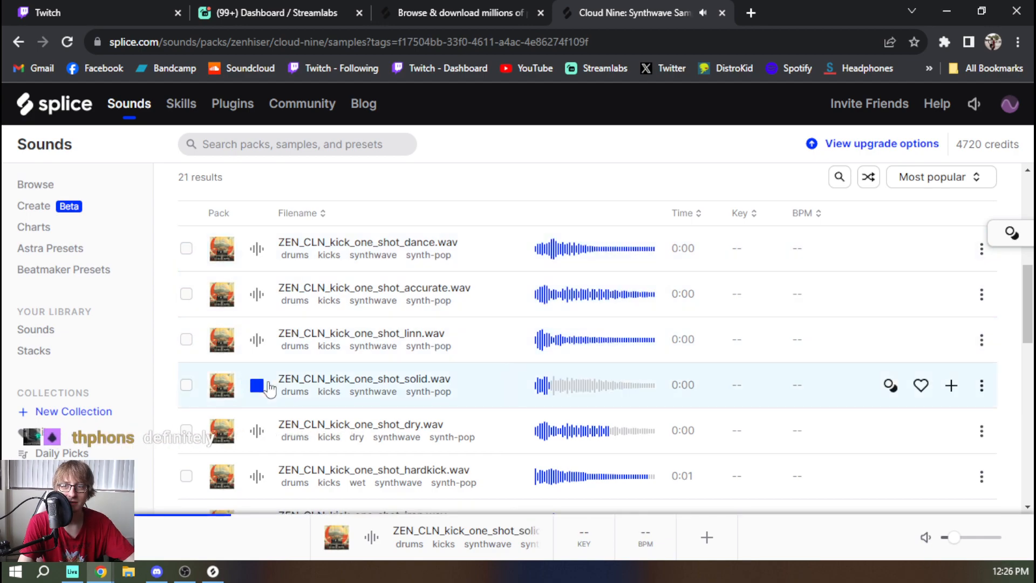
click(257, 431)
click(257, 476)
scroll(257, 488, down, 4)
click(257, 316)
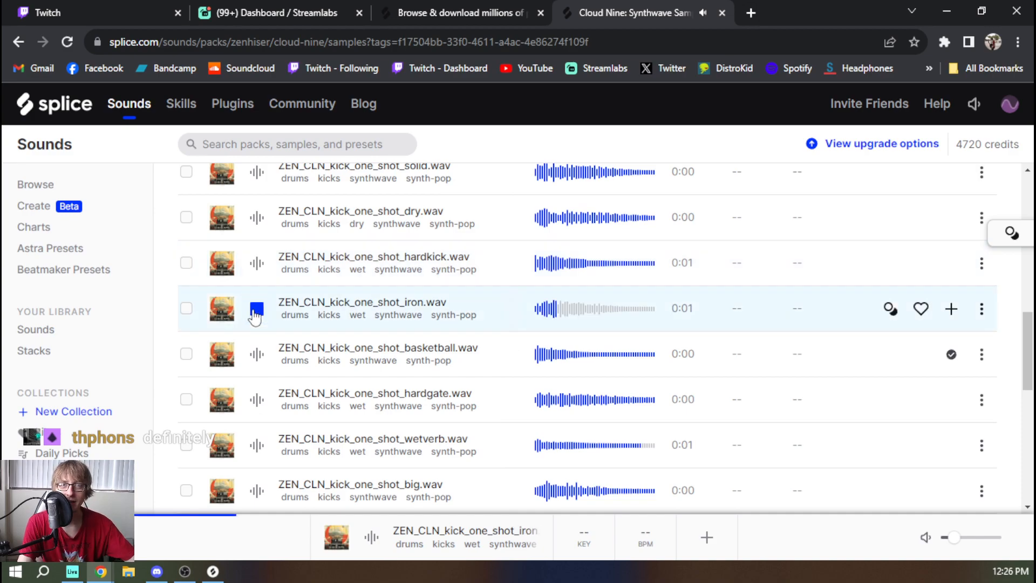
Continue auditioning the kick one-shots in order, from the basketball kick to the attacker kick.
key(Down)
key(Down)
key(Down)
key(Down)
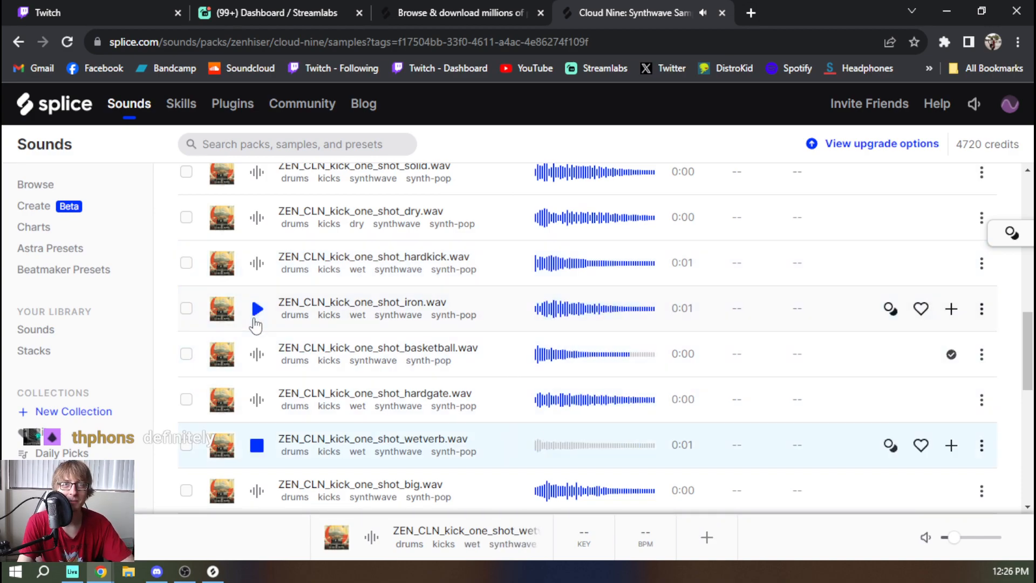
scroll(255, 325, down, 4)
key(Down)
key(Down)
key(Down)
key(Down)
key(Down)
key(Down)
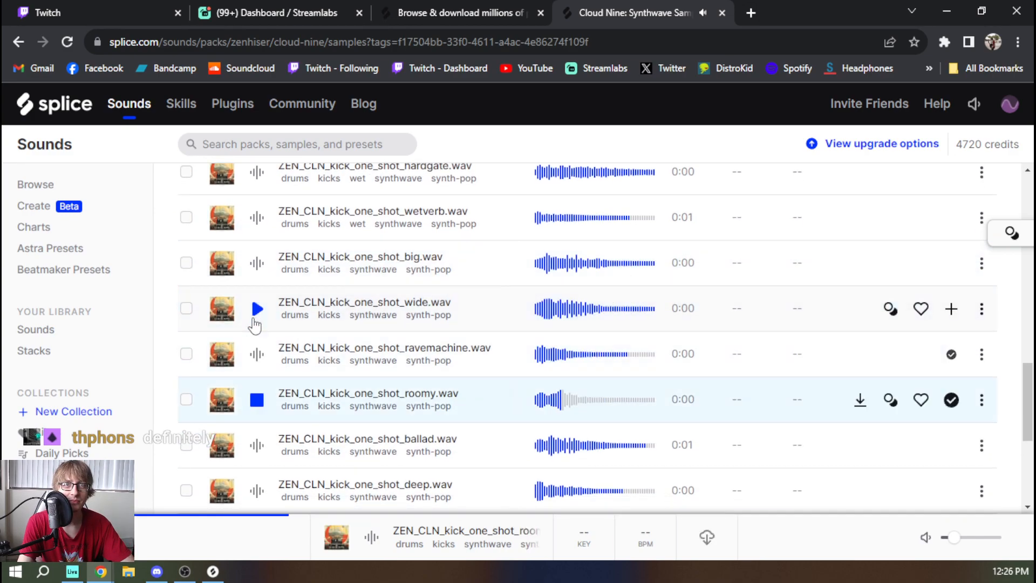
scroll(254, 325, down, 4)
key(Down)
key(Down)
key(Down)
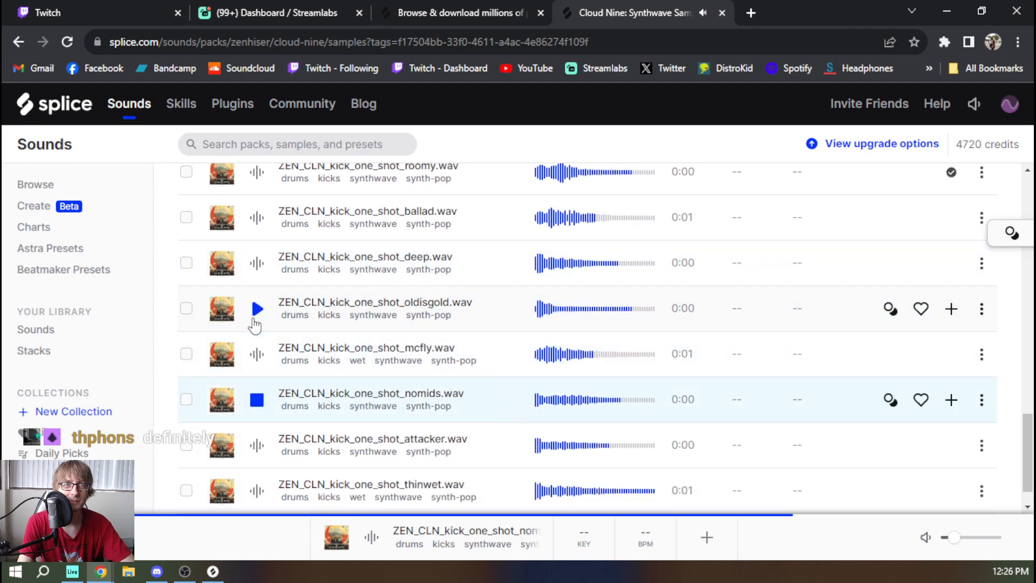
Switch to Ableton Live and create a looped MIDI clip on the Kick track from bar 1 to bar 28.
key(alt+Tab)
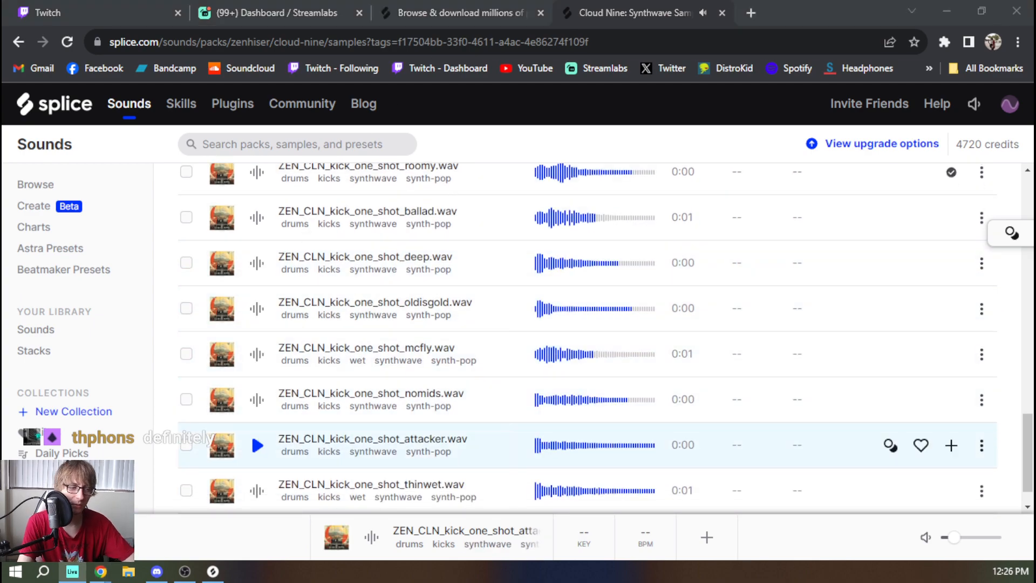
key(alt+Tab)
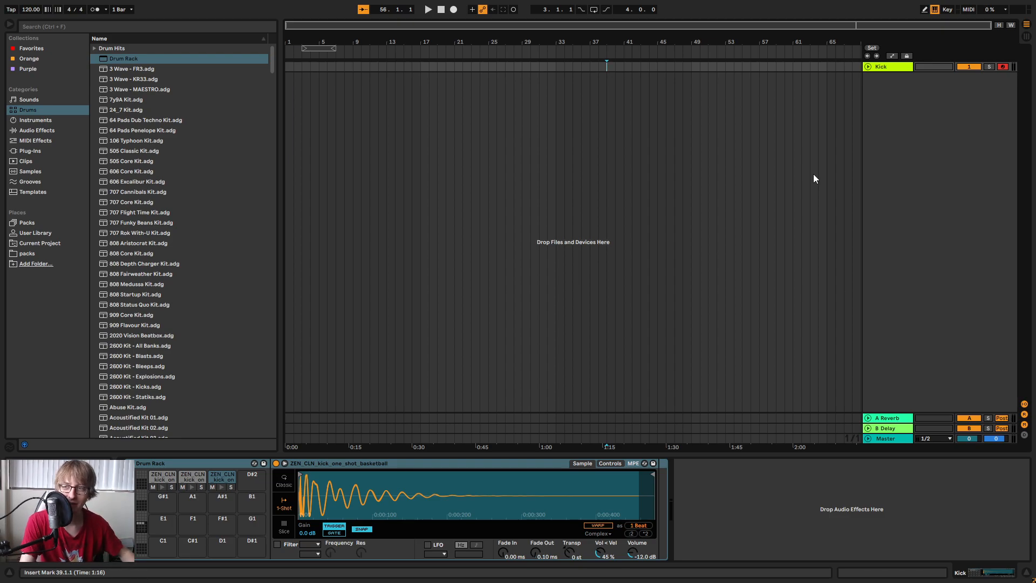
click(513, 135)
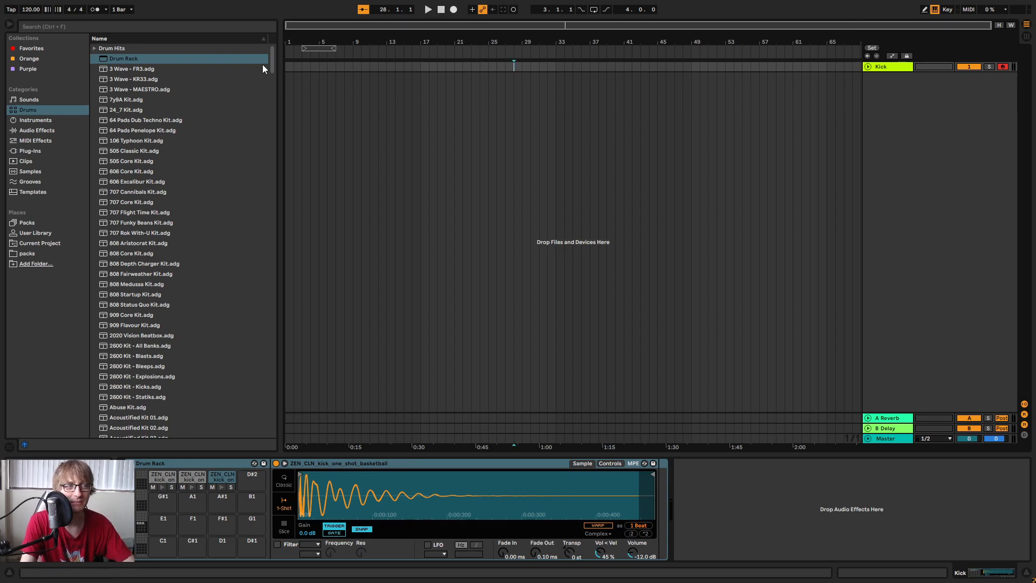
double_click(292, 67)
drag(298, 66, 514, 66)
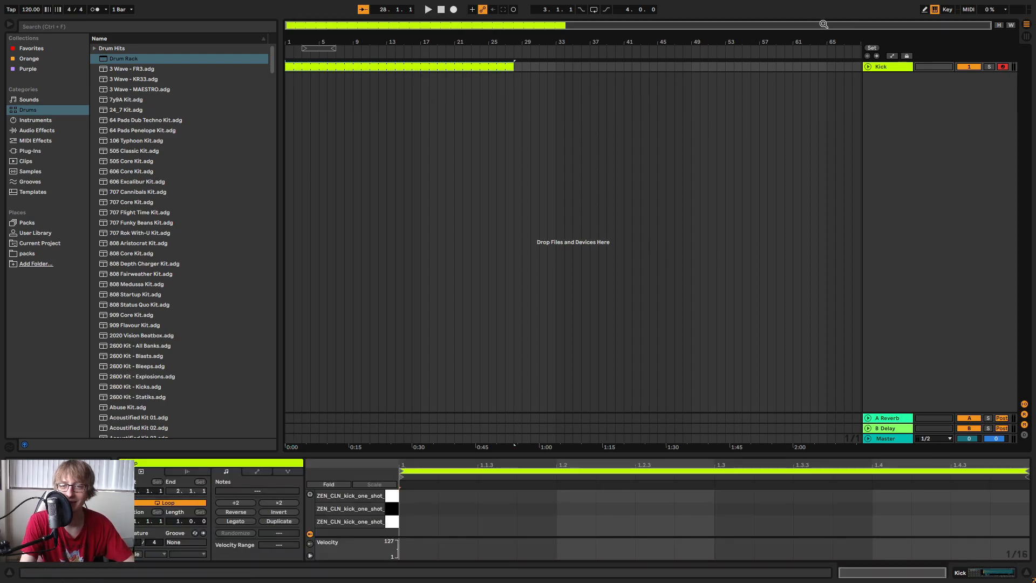
Add the EQ Eight drum preset Kick EQ 2.adv to the Kick track's device chain.
click(918, 76)
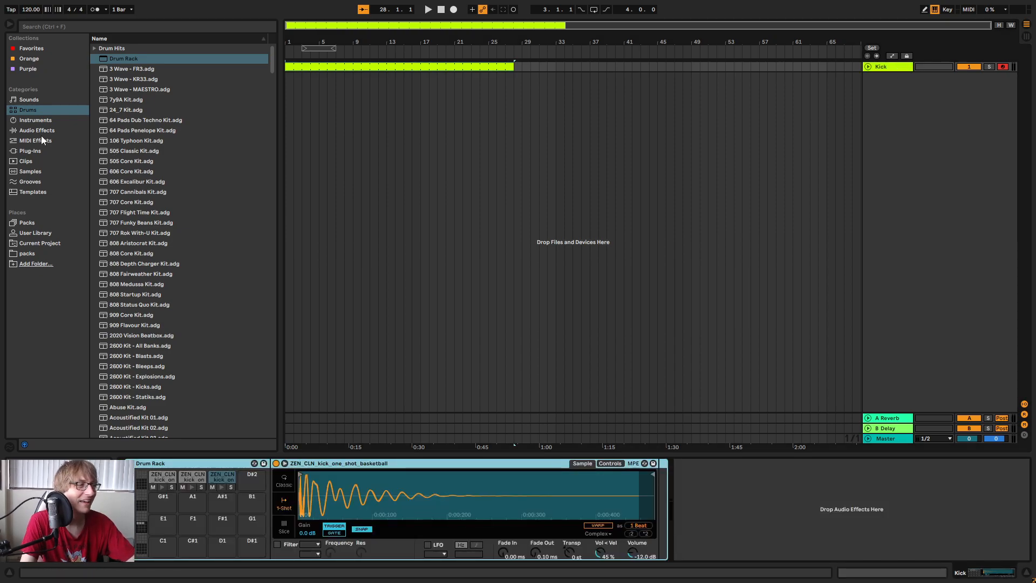
click(36, 131)
click(95, 171)
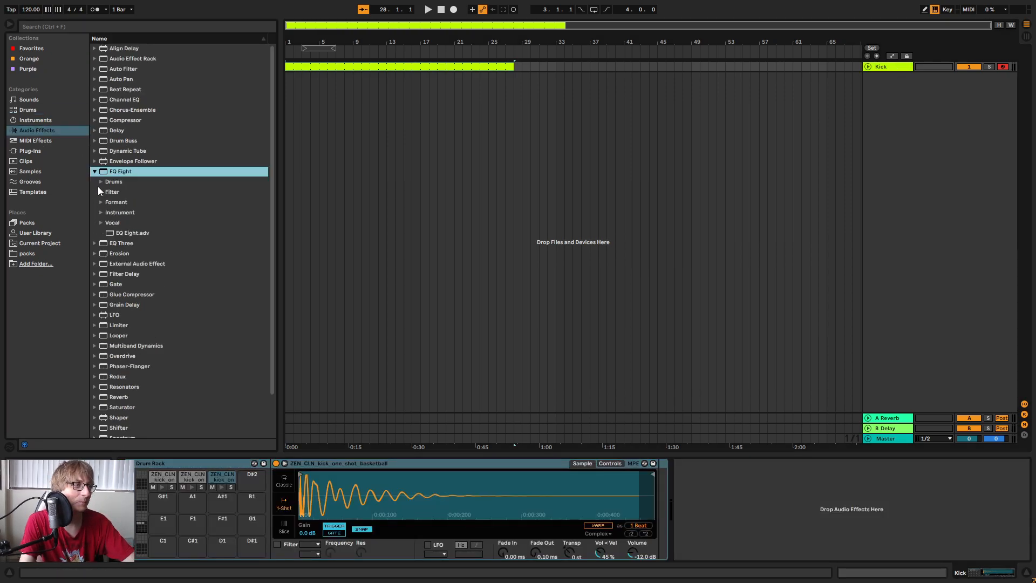
click(101, 182)
drag(147, 265, 892, 66)
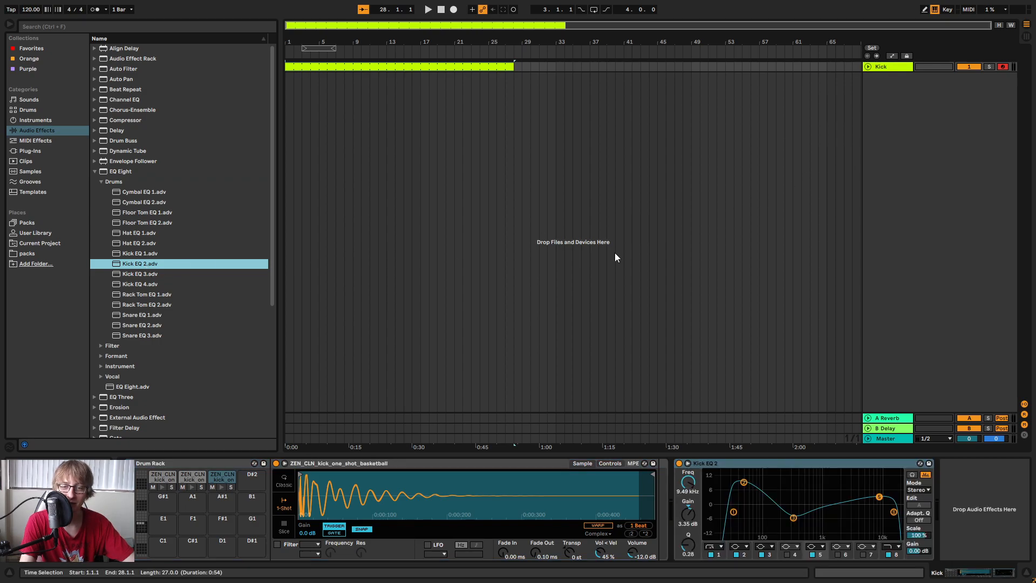
Open the Kick clip's notes in the arrangement and enlarge the note editor.
double_click(434, 65)
key(Tab)
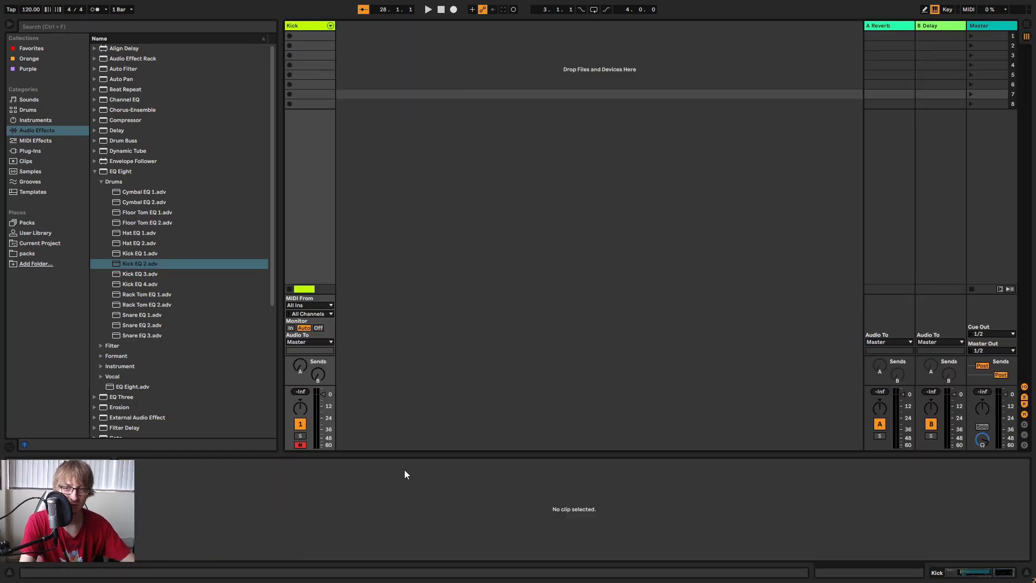
key(Tab)
click(354, 66)
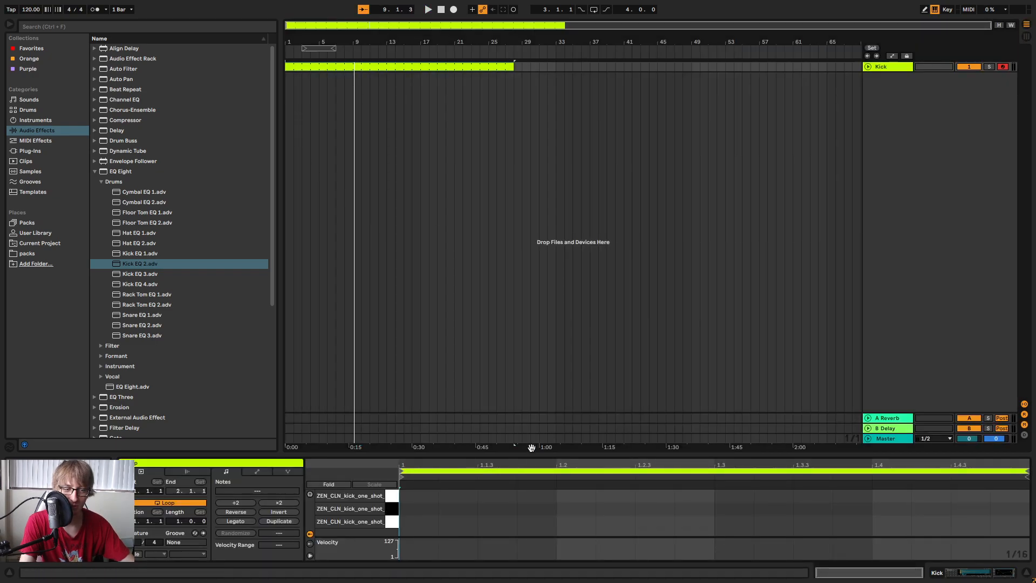
drag(532, 455, 526, 245)
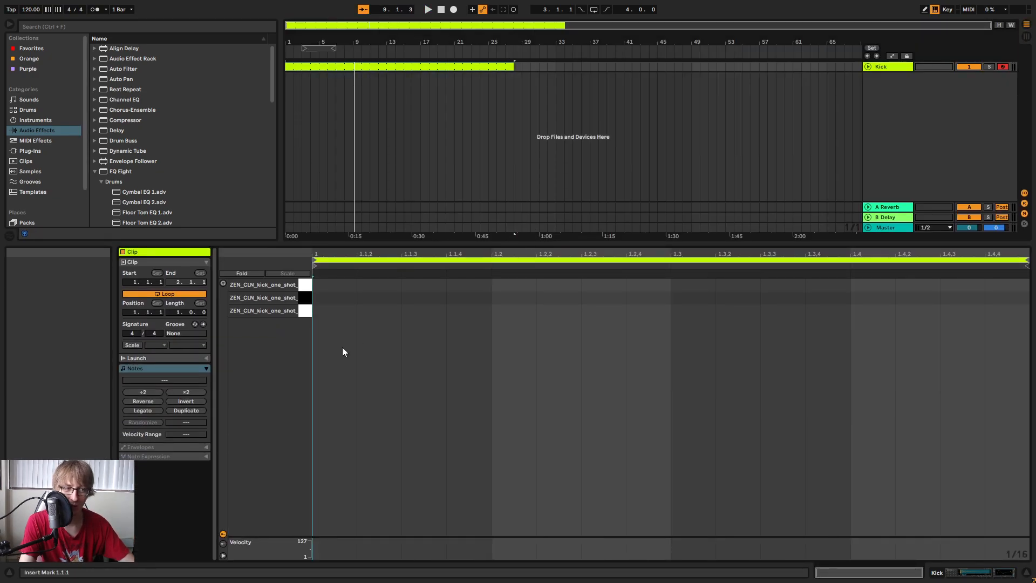
Place four sixteenth-length C#2 kick notes in the clip, one on each beat of the bar.
double_click(329, 301)
double_click(508, 300)
click(697, 304)
double_click(697, 300)
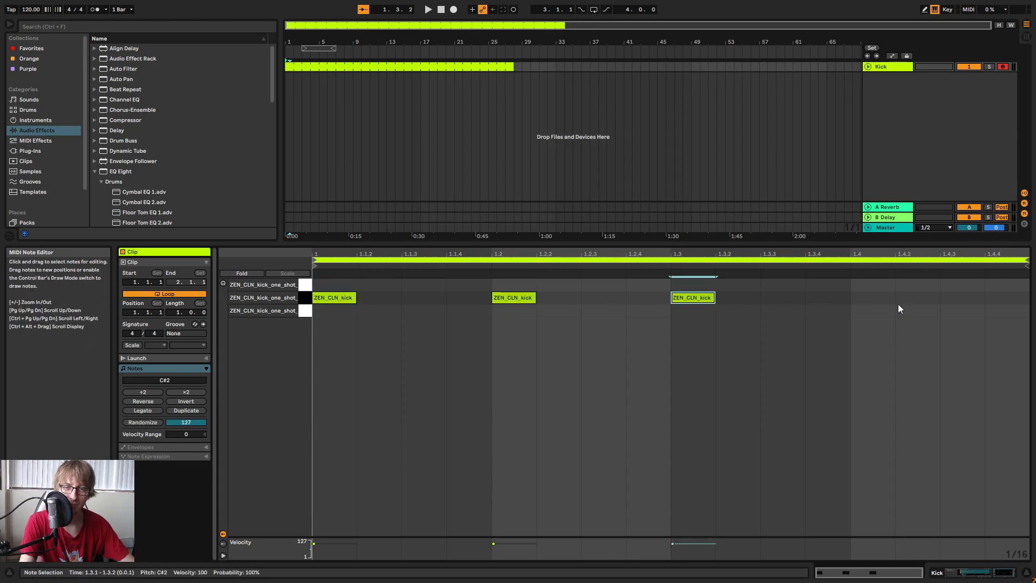
double_click(873, 300)
Lower the Kick track volume to -11.3 dB, check the level with a short playback and return to the arrangement.
key(Tab)
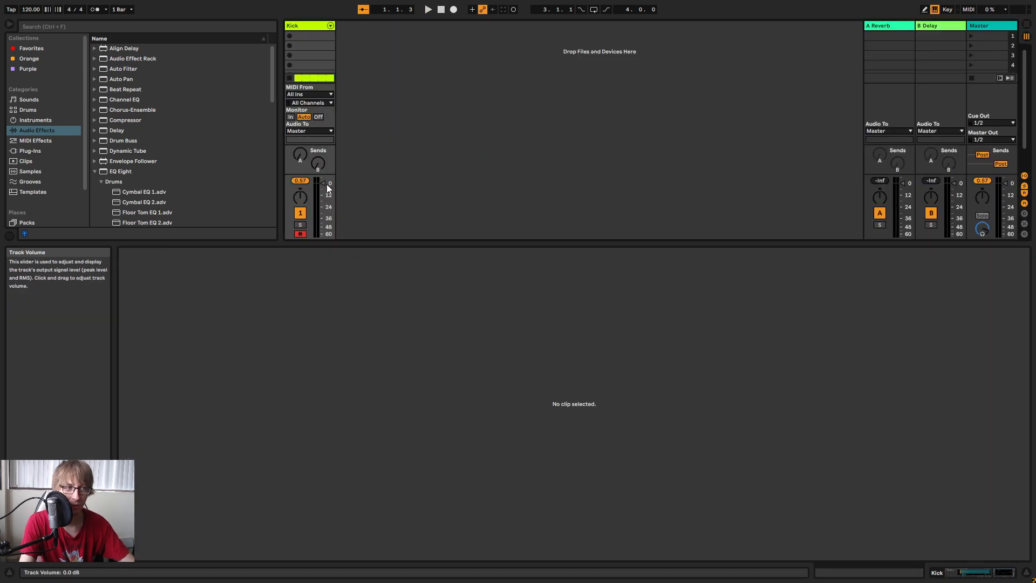
drag(323, 183, 322, 195)
key(space)
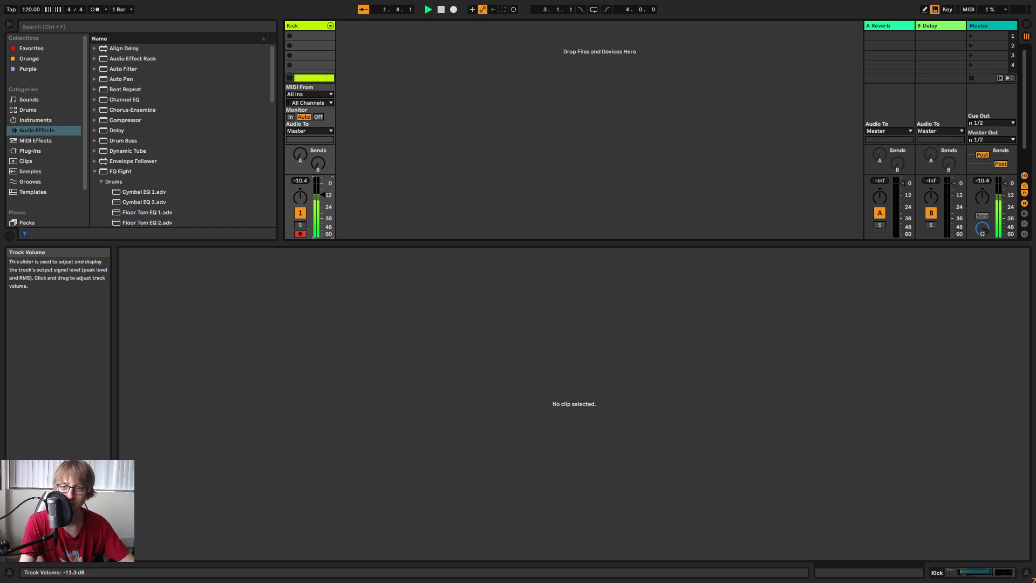
key(space)
key(Tab)
Select all four kick notes in the clip and play the pattern back.
drag(358, 367, 968, 285)
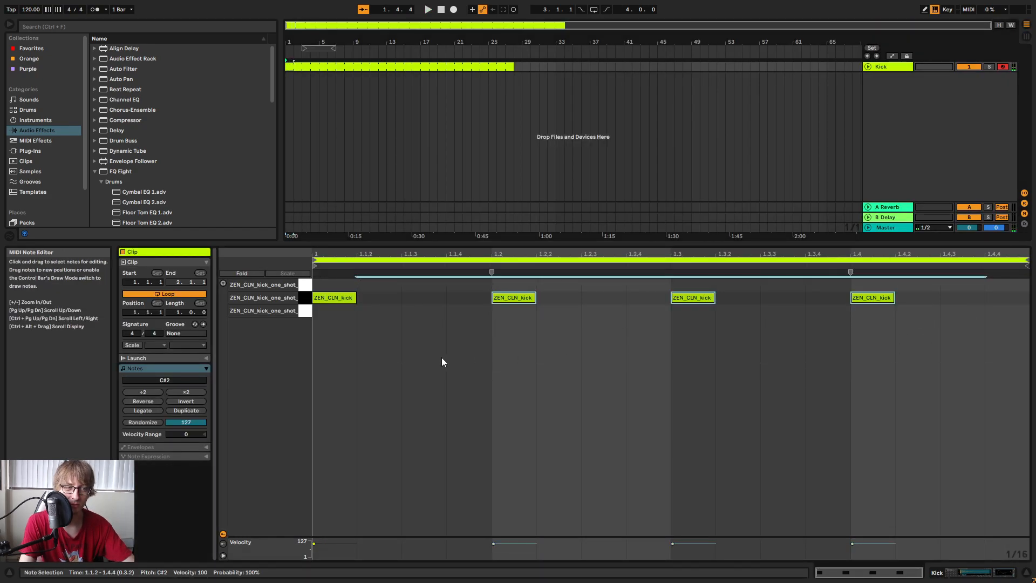
drag(319, 350, 970, 285)
key(space)
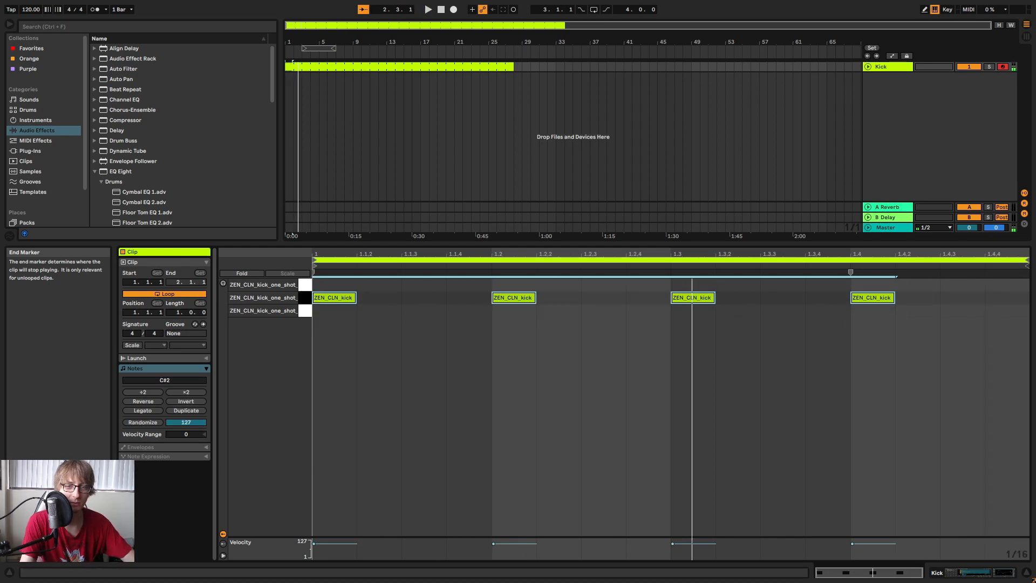
Shrink the note editor to give the arrangement more height and set the insert marker at bar 17.
drag(733, 244, 733, 457)
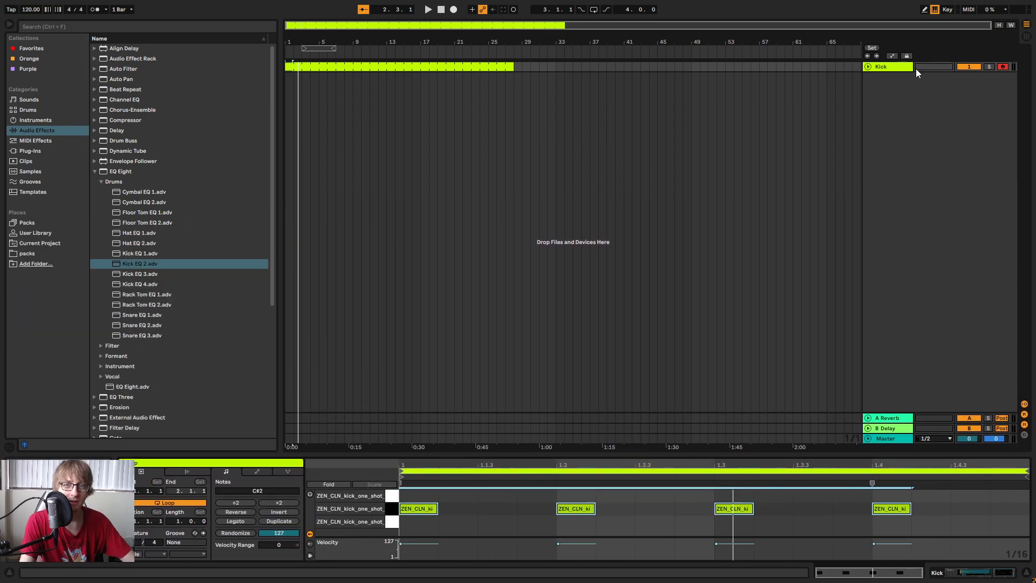
click(876, 66)
click(416, 148)
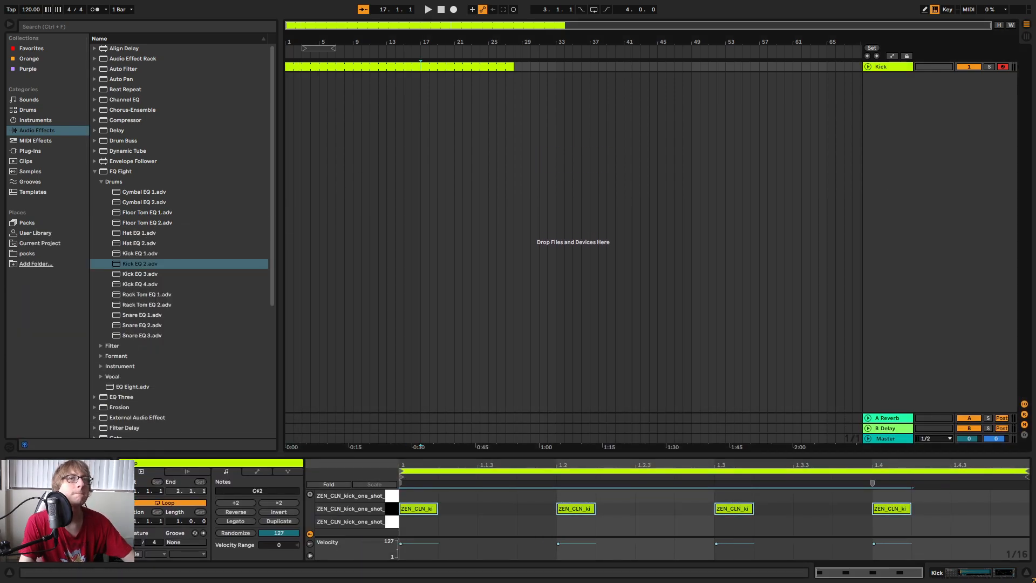
Switch to Splice in the browser and replace the kicks filter on the Cloud Nine samples with the snares filter.
key(alt+Tab)
scroll(504, 307, up, 9)
scroll(234, 296, down, 5)
click(222, 302)
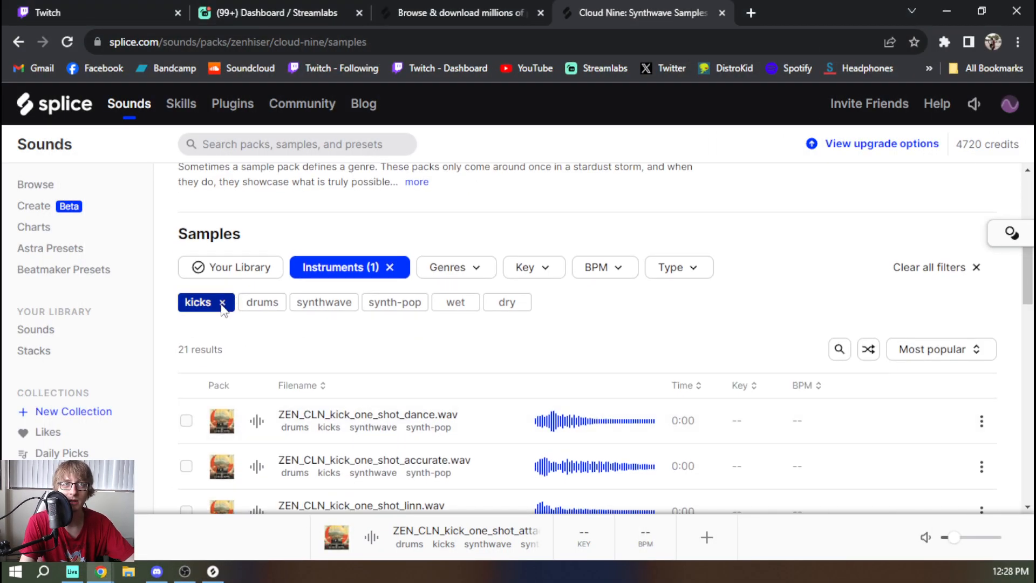
scroll(455, 254, down, 7)
scroll(470, 323, up, 3)
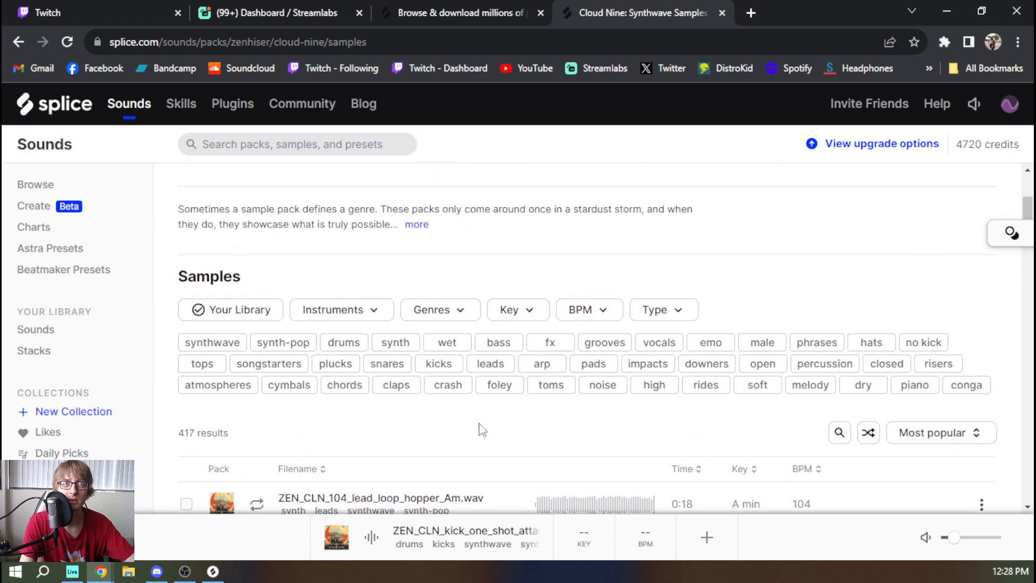
click(372, 367)
scroll(369, 395, down, 8)
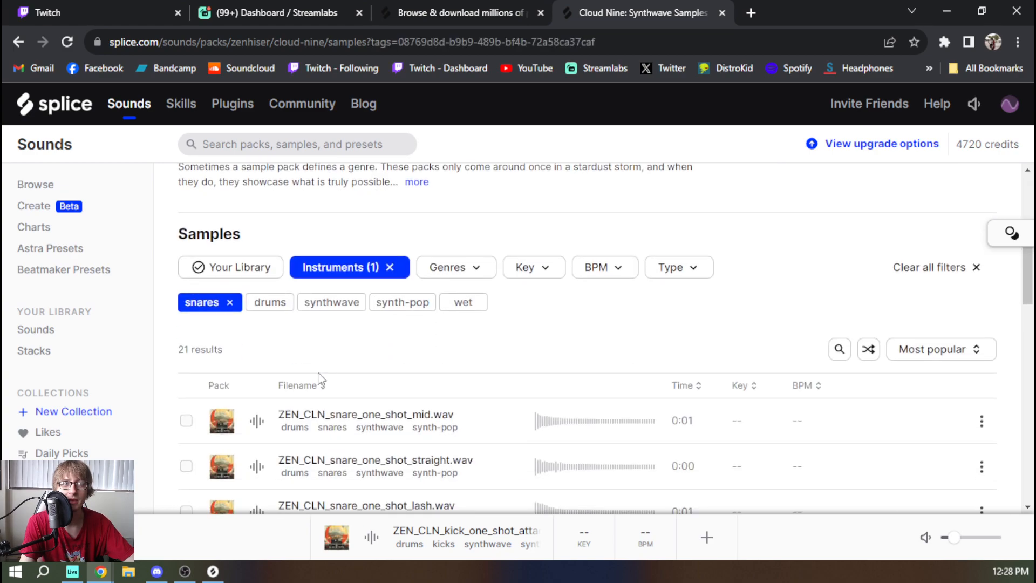
Audition the Cloud Nine snare one-shots from mid through spencer, replaying fist and spencer to compare them.
click(257, 193)
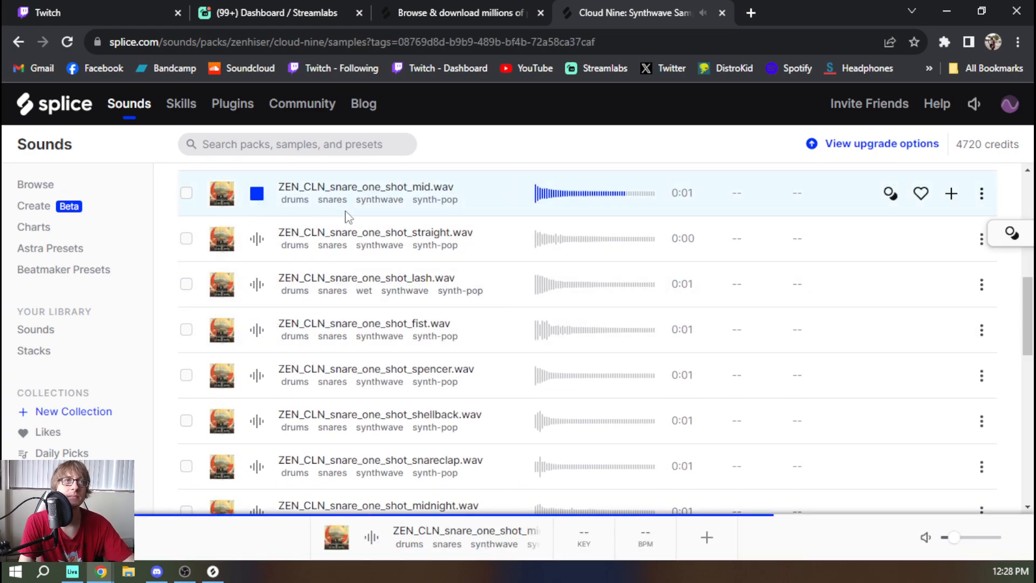
key(Down)
key(Down)
key(Down)
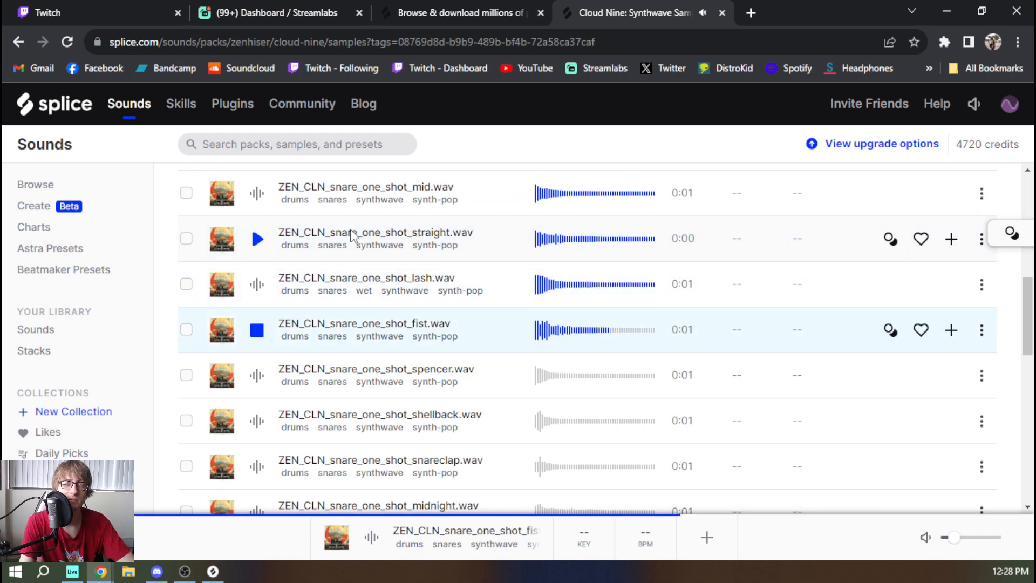
key(Down)
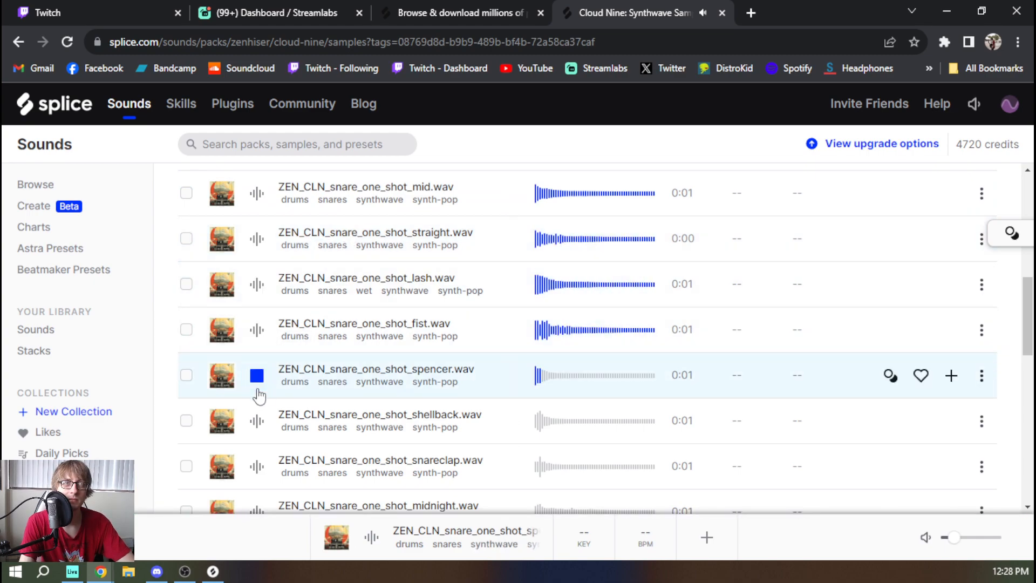
click(267, 393)
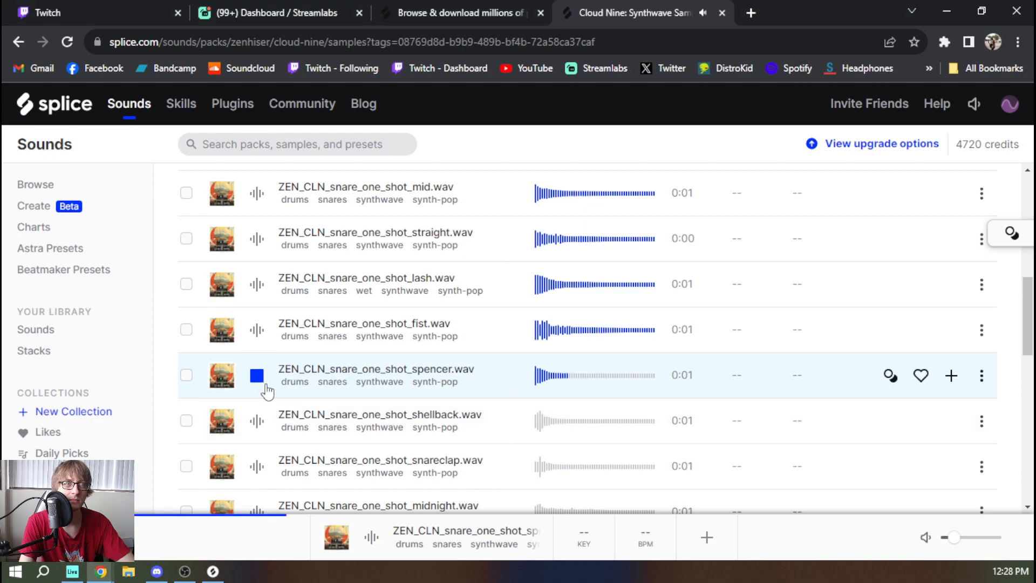
key(Up)
key(Down)
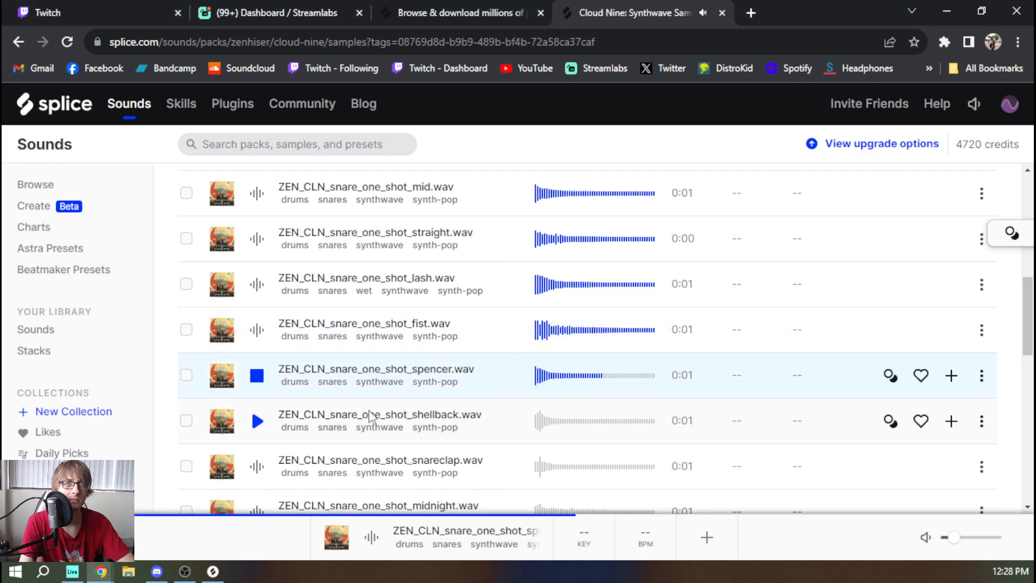
Audition the shellback and snareclap snares and add ZEN_CLN_snare_one_shot_shellback.wav to the library.
key(Down)
key(Down)
scroll(369, 416, down, 4)
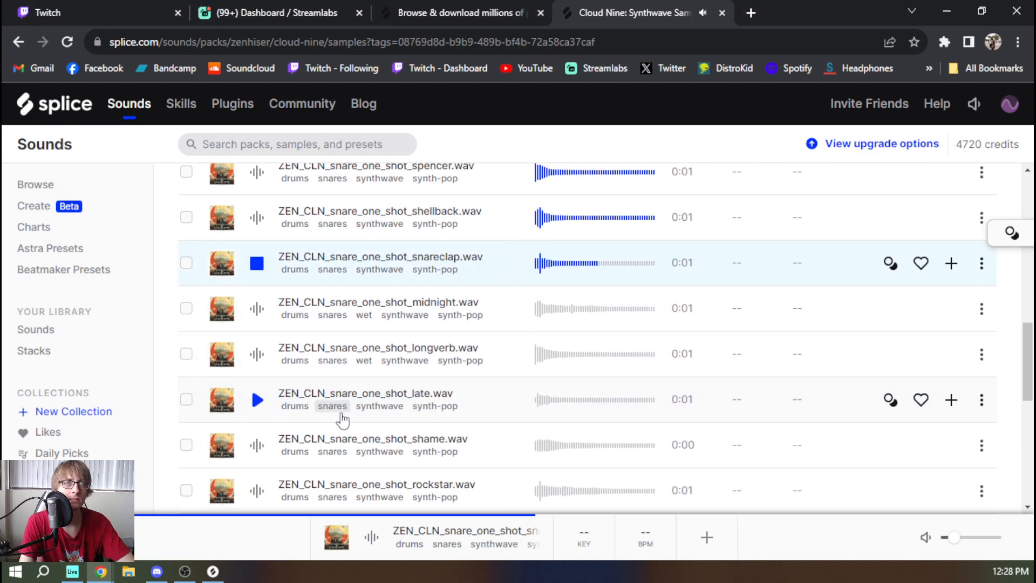
key(Up)
click(951, 218)
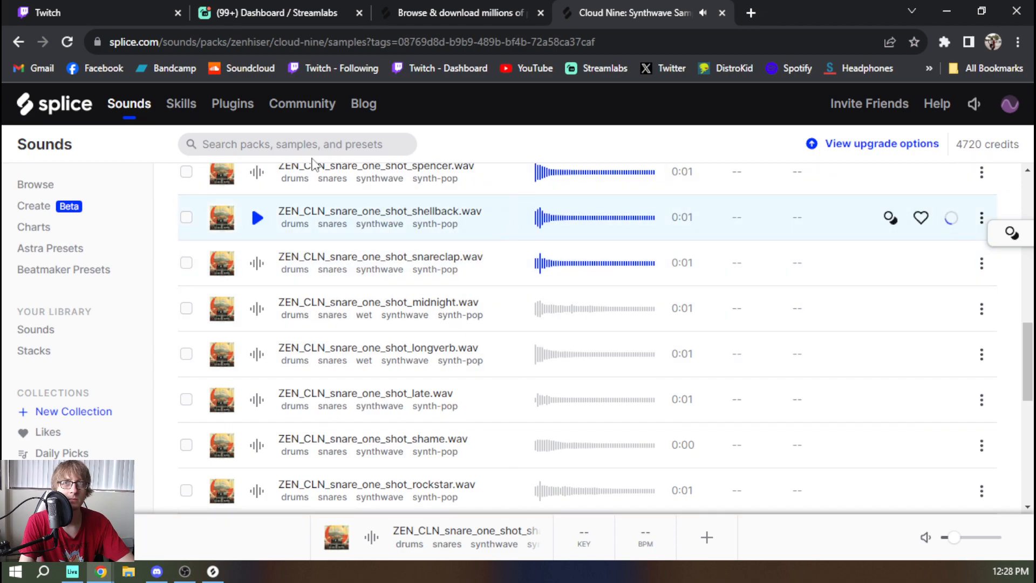
Replay the spencer snare, then audition the snare one-shots from snareclap through late.
scroll(261, 186, up, 5)
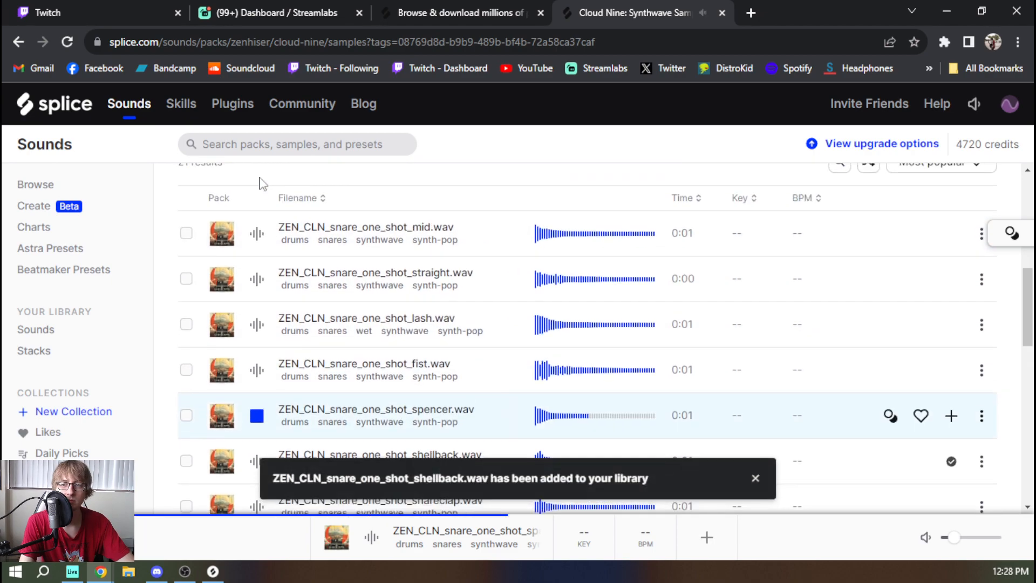
scroll(427, 229, down, 5)
key(Down)
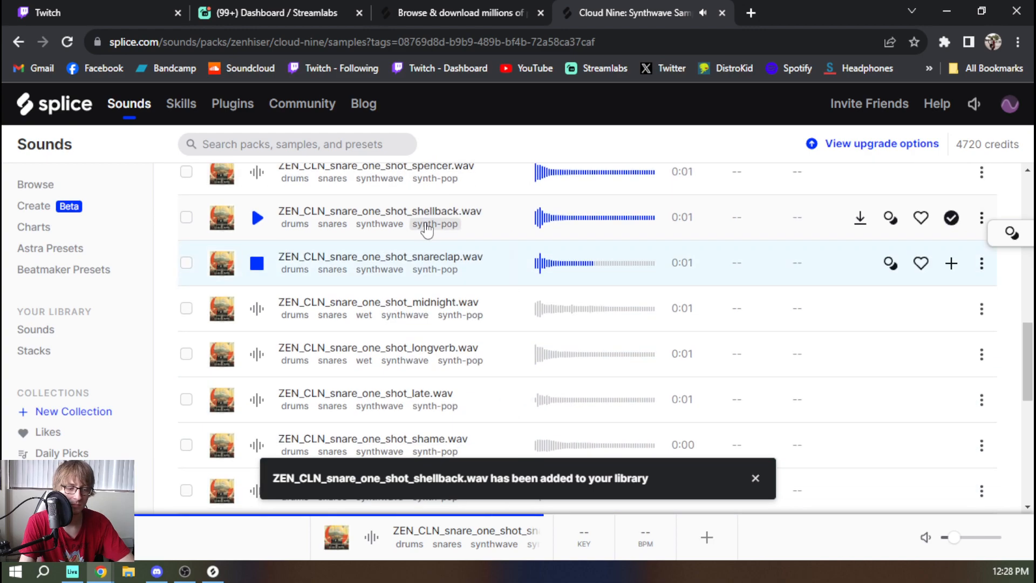
key(Down)
key(Down)
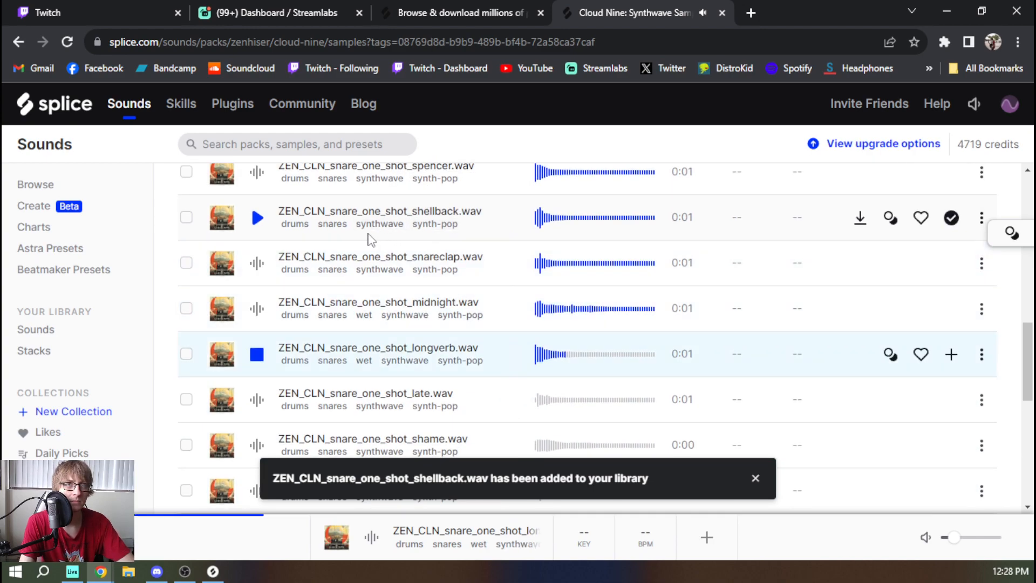
key(Down)
Compare the midnight and longverb snare one-shots by playing them alternately.
key(Up)
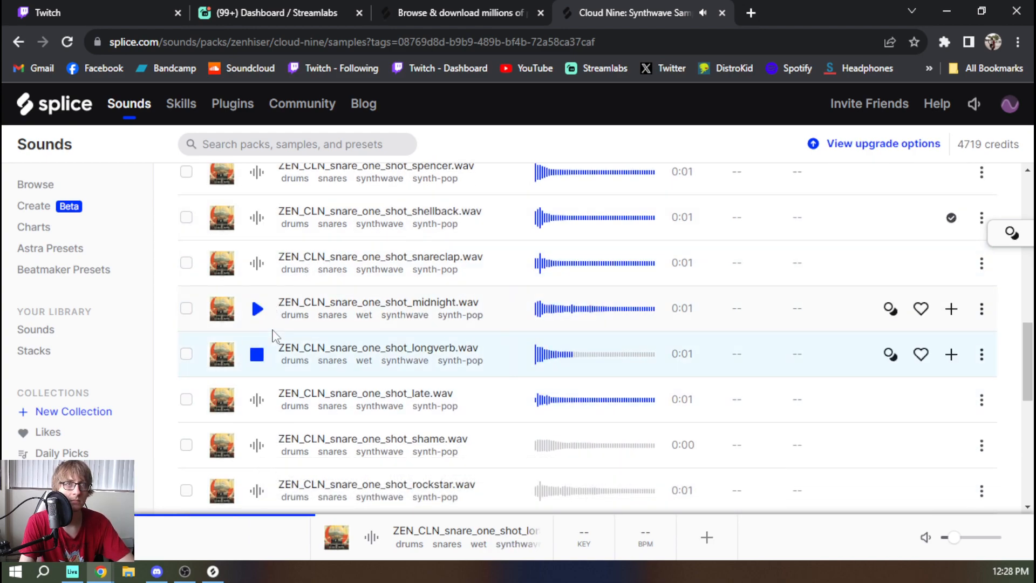
key(Up)
key(Down)
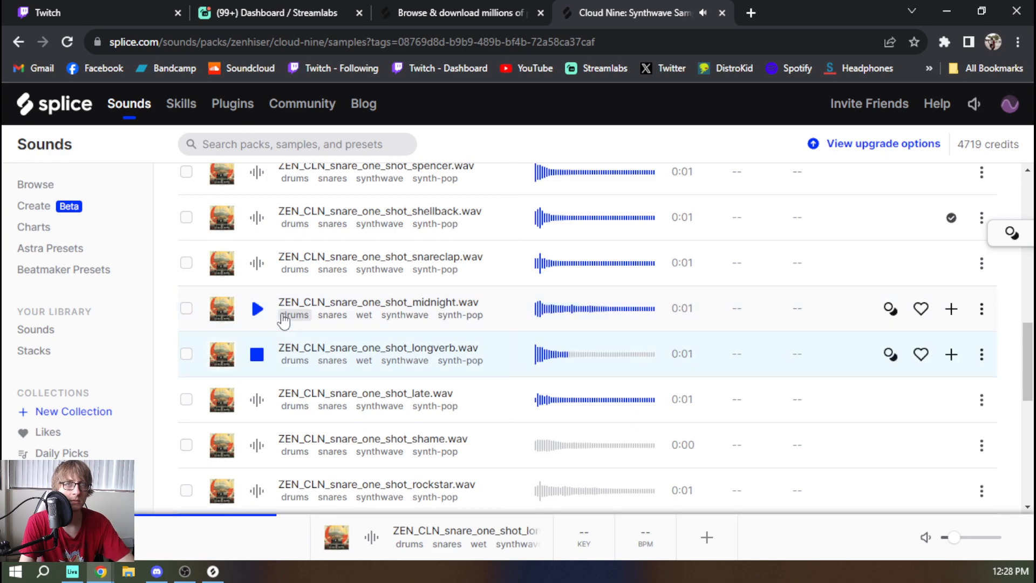
key(Up)
key(Down)
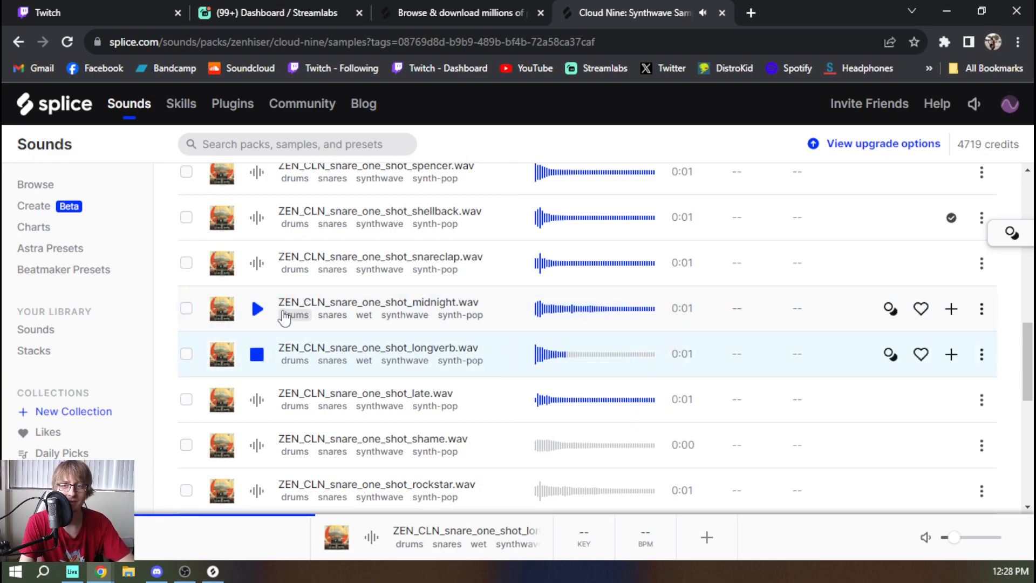
click(260, 359)
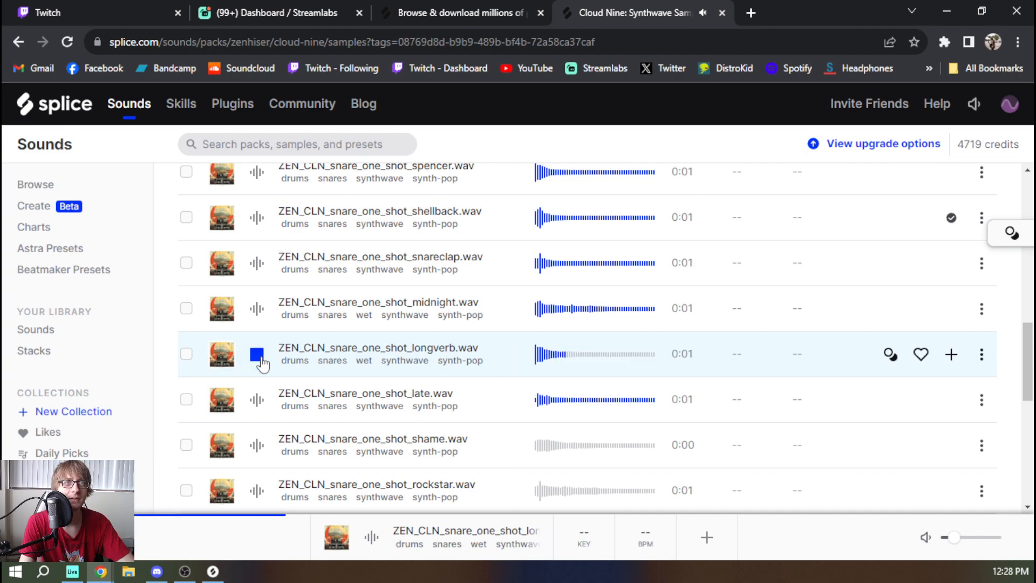
Audition the shame, rockstar and punch snare one-shots.
click(254, 455)
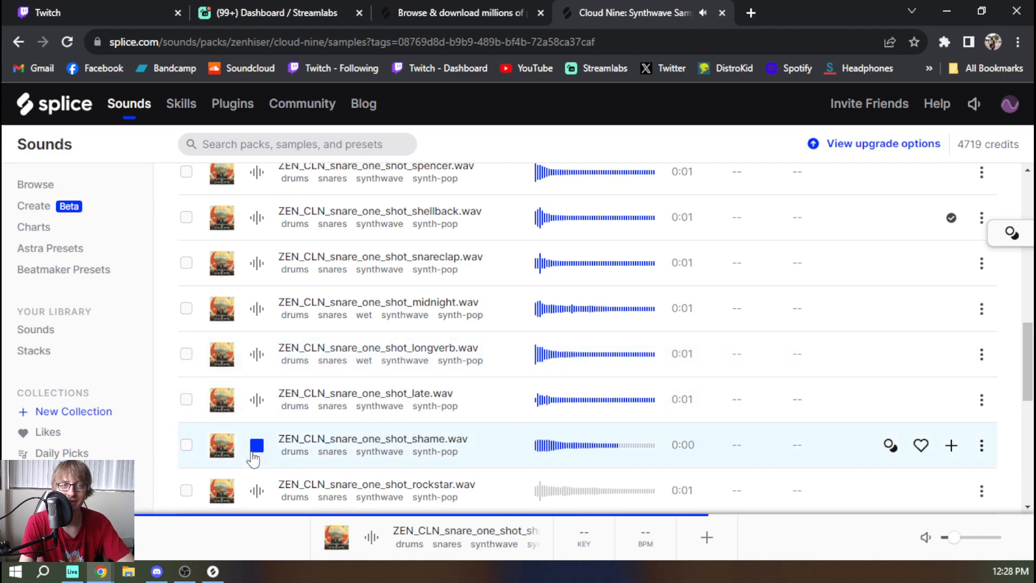
key(Down)
key(alt+Tab)
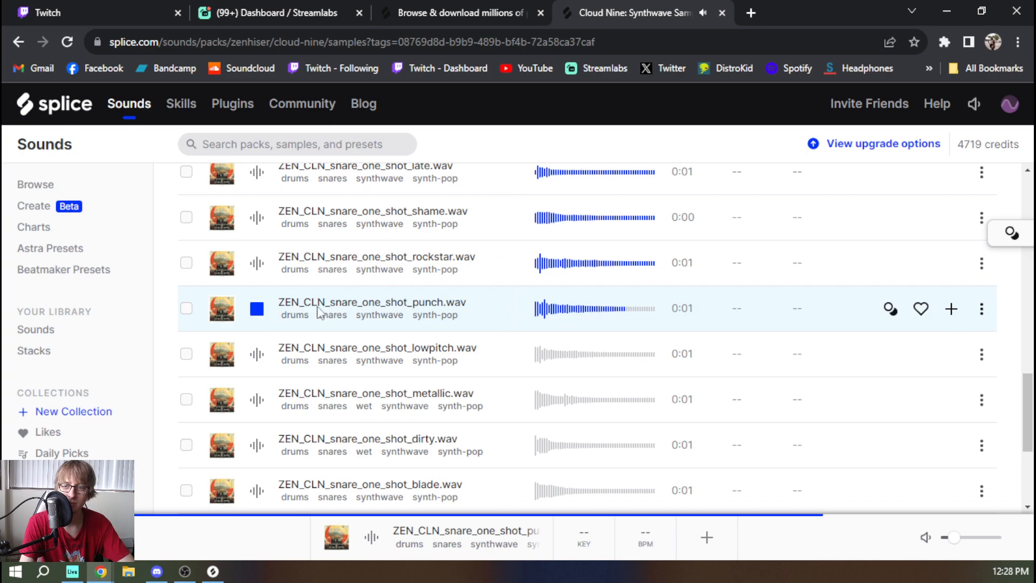
Audition the remaining snare one-shots from lowpitch through whitetail and add ZEN_CLN_snare_one_shot_blade.wav to the library.
key(Down)
key(Down)
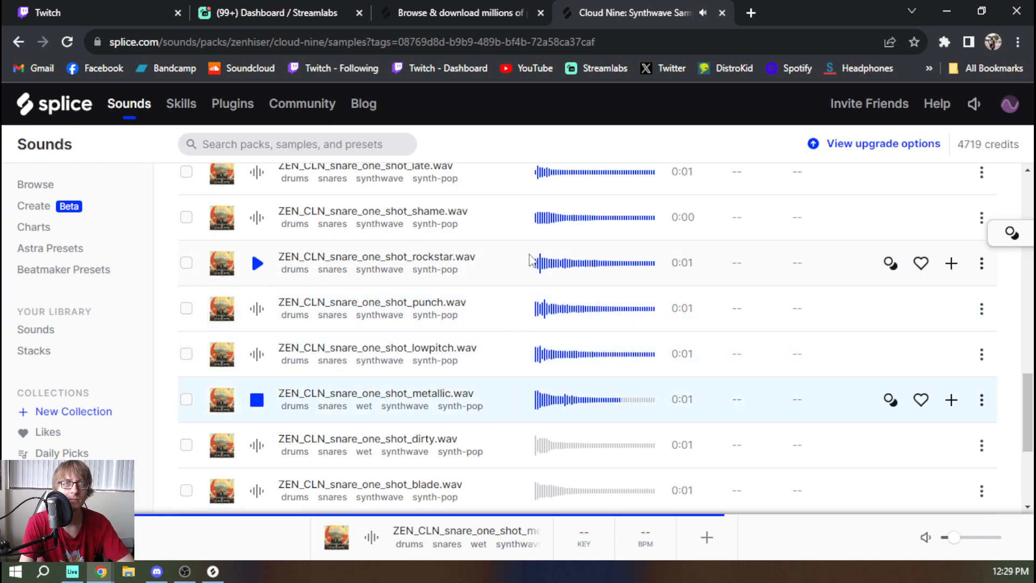
key(Down)
key(Down)
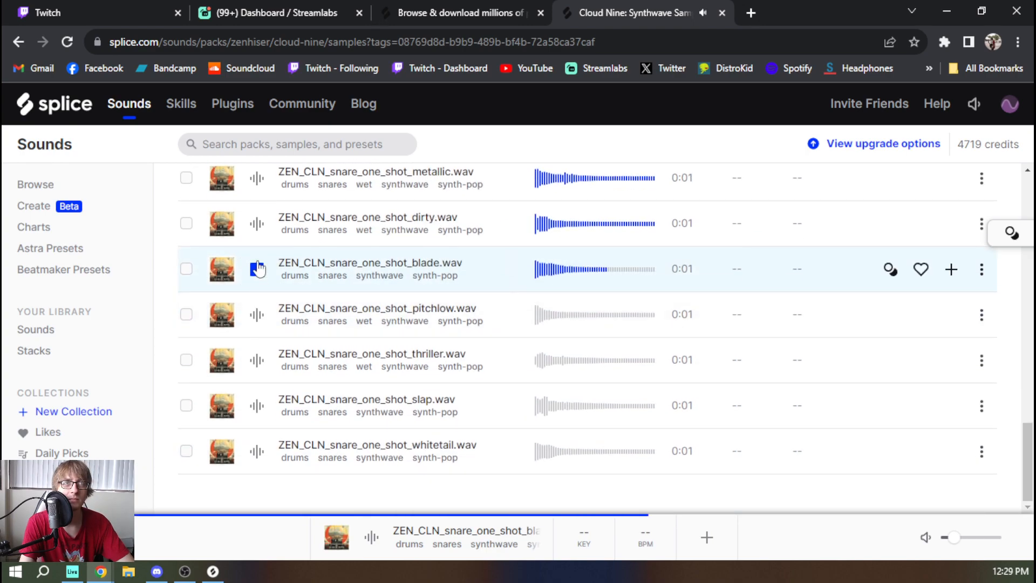
key(Down)
key(Down)
key(Down)
key(Down)
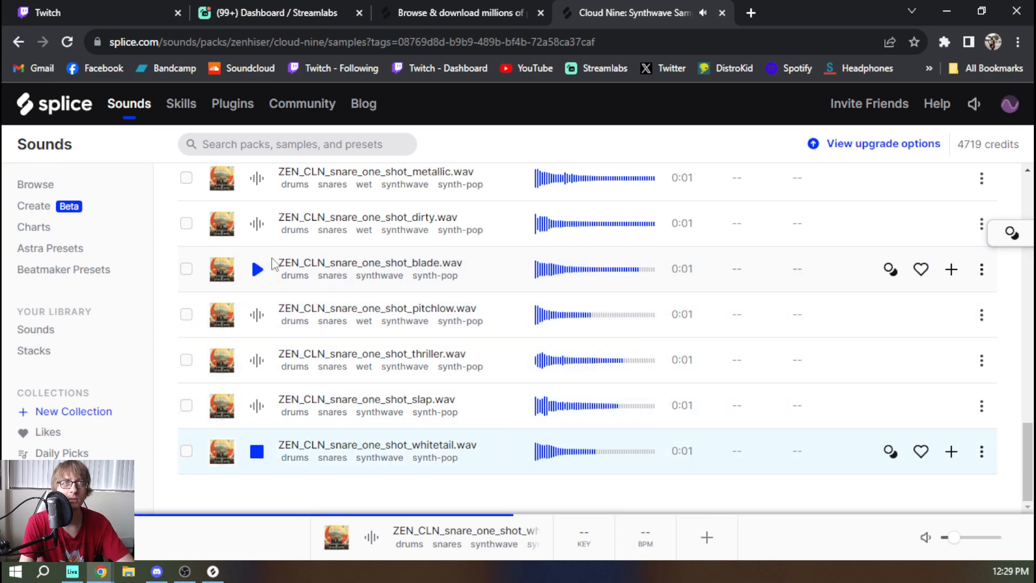
click(951, 269)
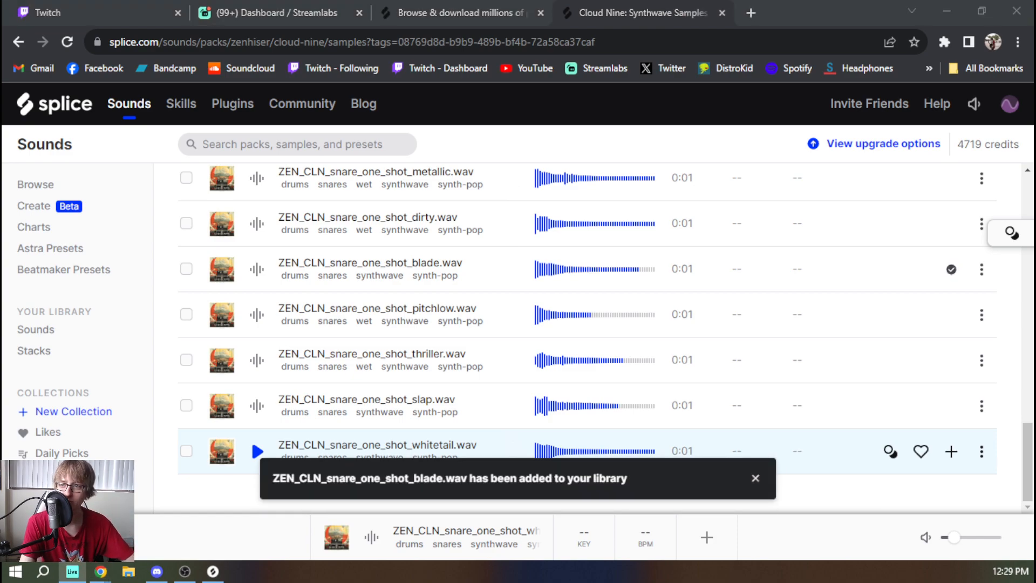
Switch to Ableton Live, add an empty Drum Rack as a new track and rename the track Snare.
key(alt+Tab)
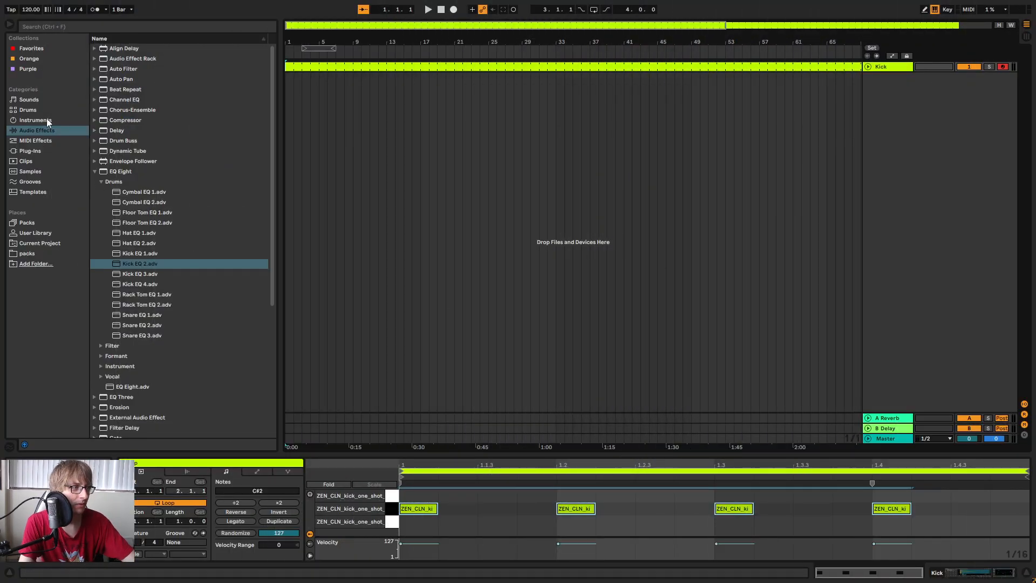
click(33, 109)
drag(153, 58, 918, 124)
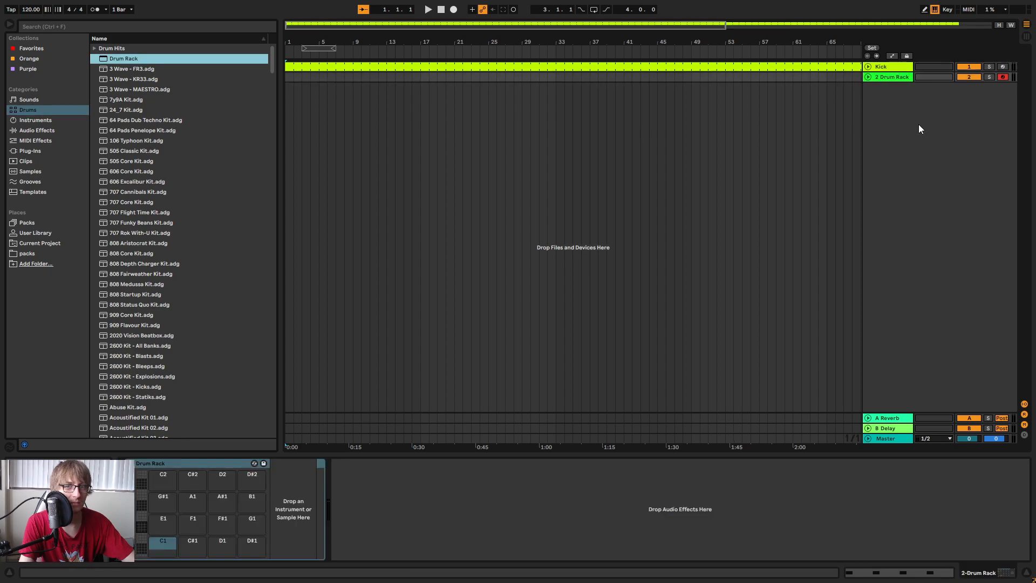
right_click(891, 82)
click(916, 122)
text(Snare)
key(Return)
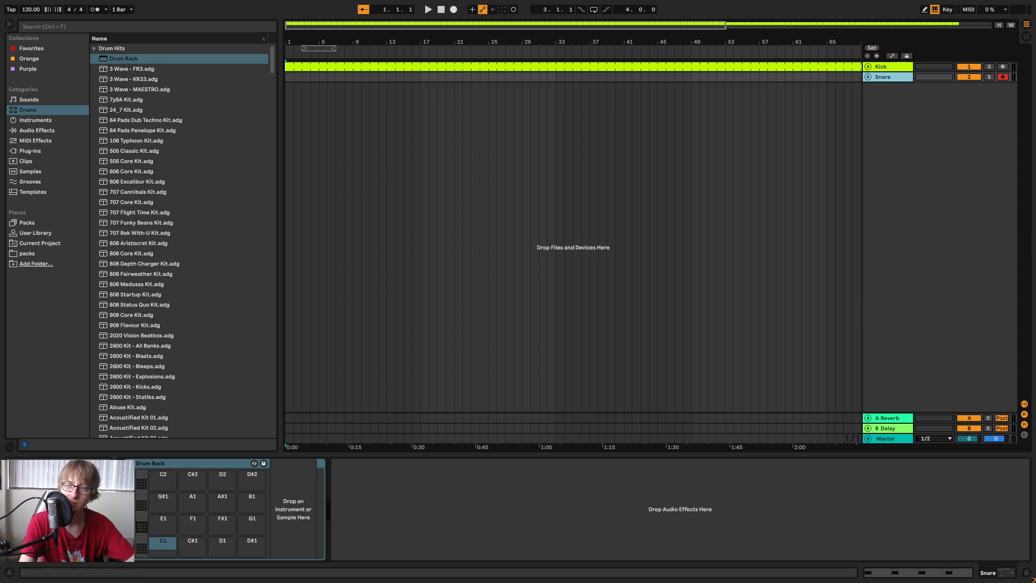
Load the shellback snare onto the Drum Rack's C2 pad and the blade snare onto the C#2 pad.
drag(1035, 358, 327, 551)
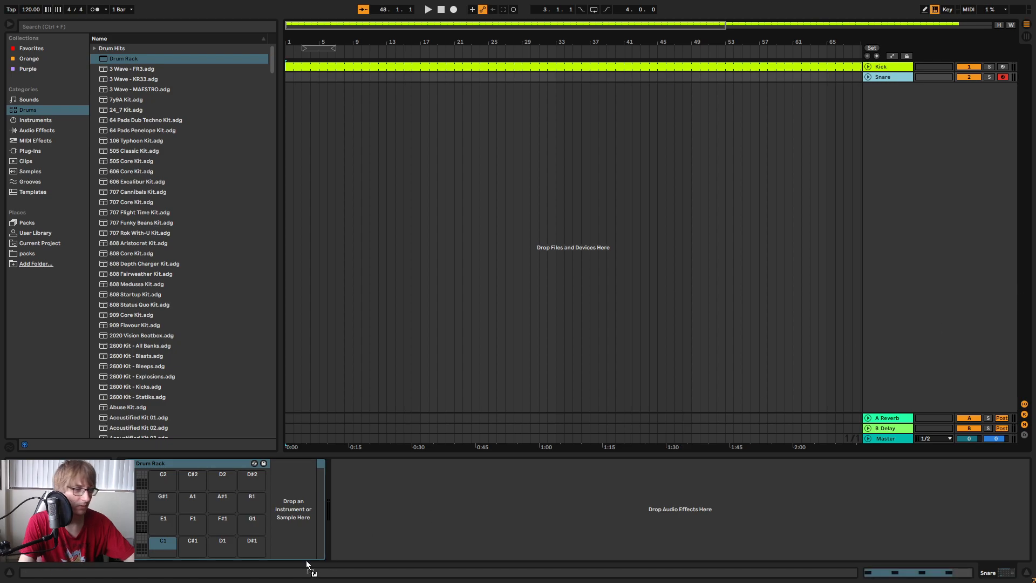
drag(170, 485, 163, 480)
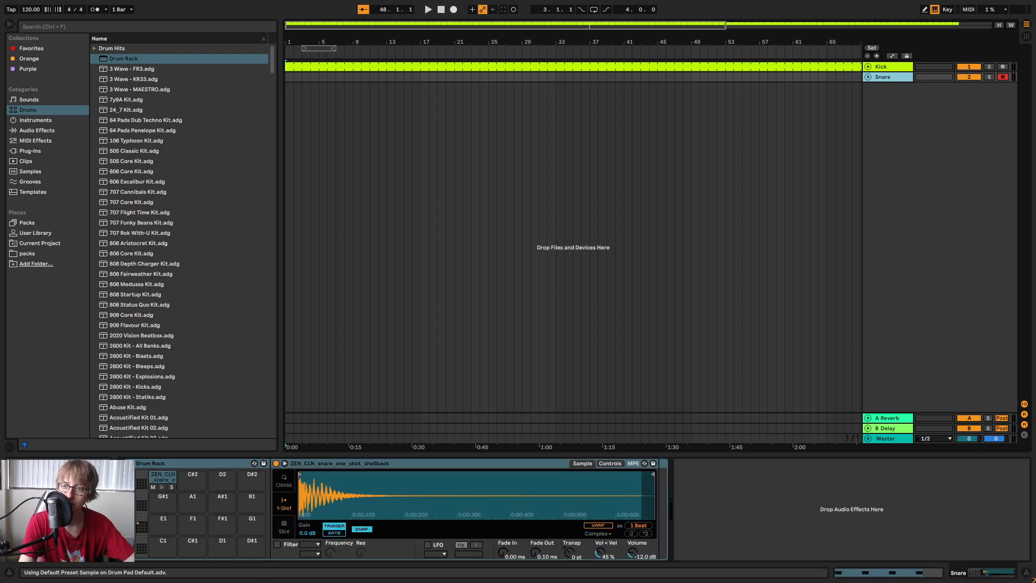
drag(1035, 324, 193, 480)
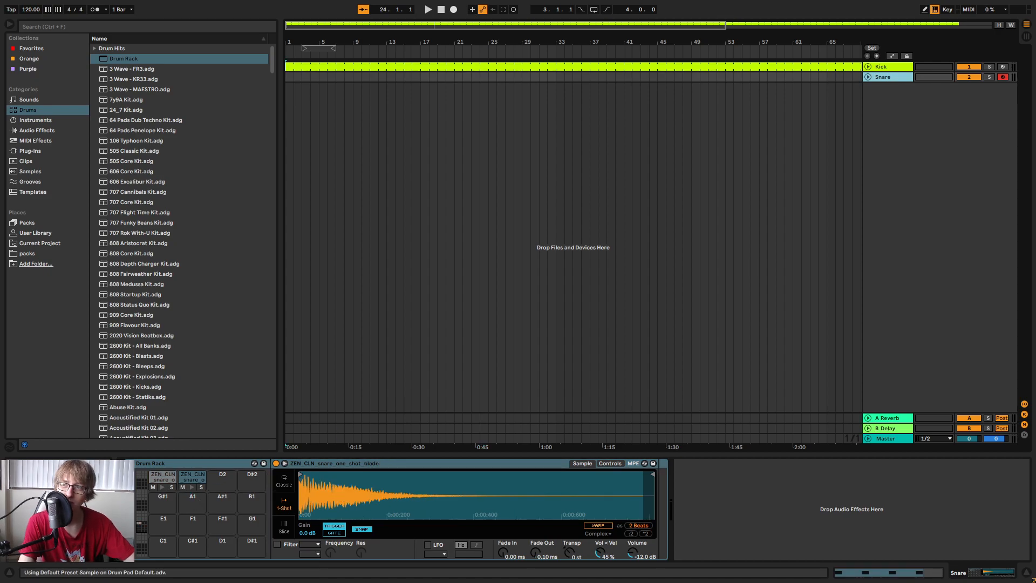
click(494, 251)
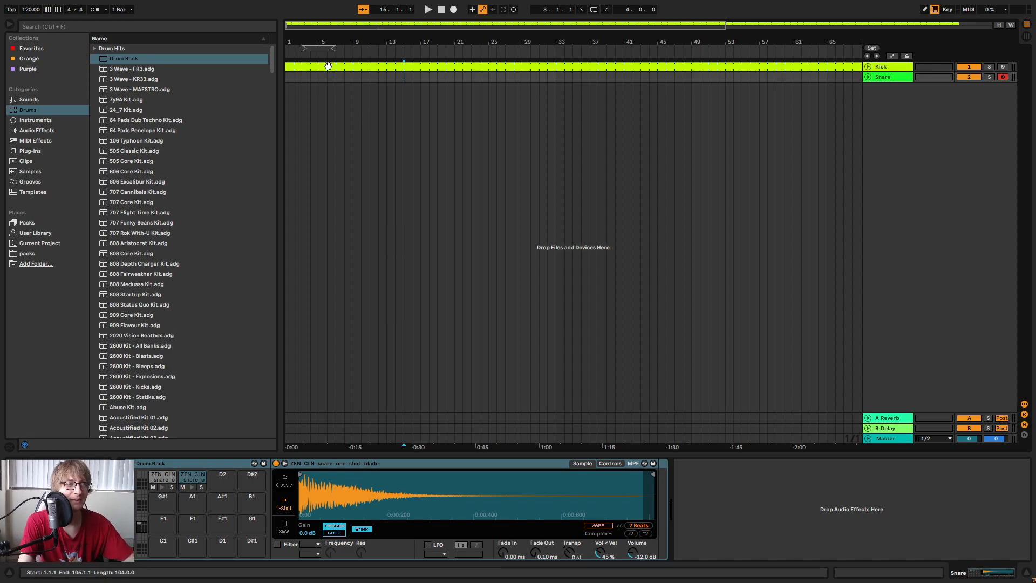
Create a one-bar MIDI clip at bar 1 of the Snare track, loop it out to bar 79 and enlarge the note editor.
double_click(290, 78)
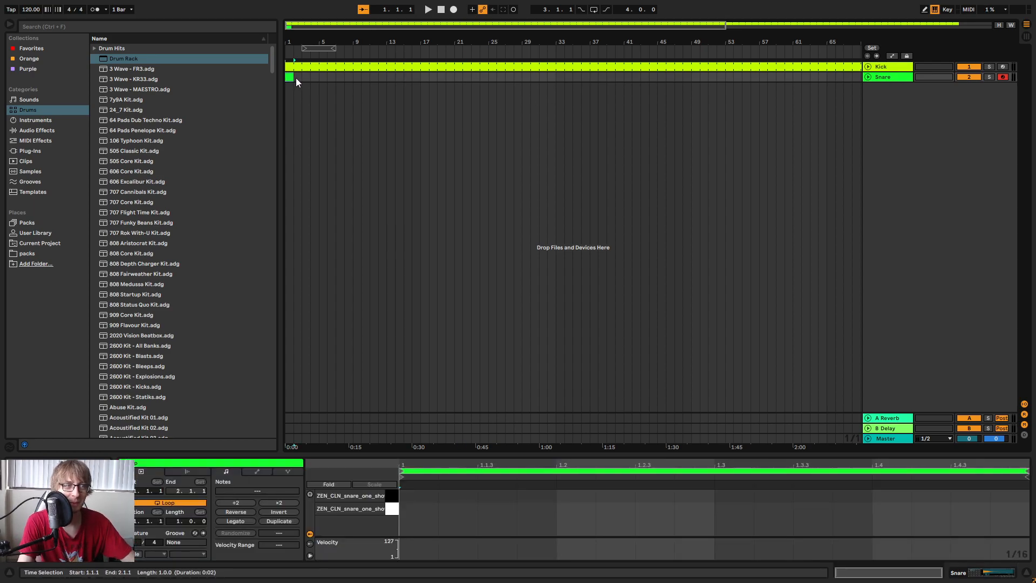
drag(296, 77, 948, 92)
drag(631, 454, 567, 214)
Add the EQ Eight preset Snare EQ 1 to the Snare track, return to the arrangement and start playback.
key(Tab)
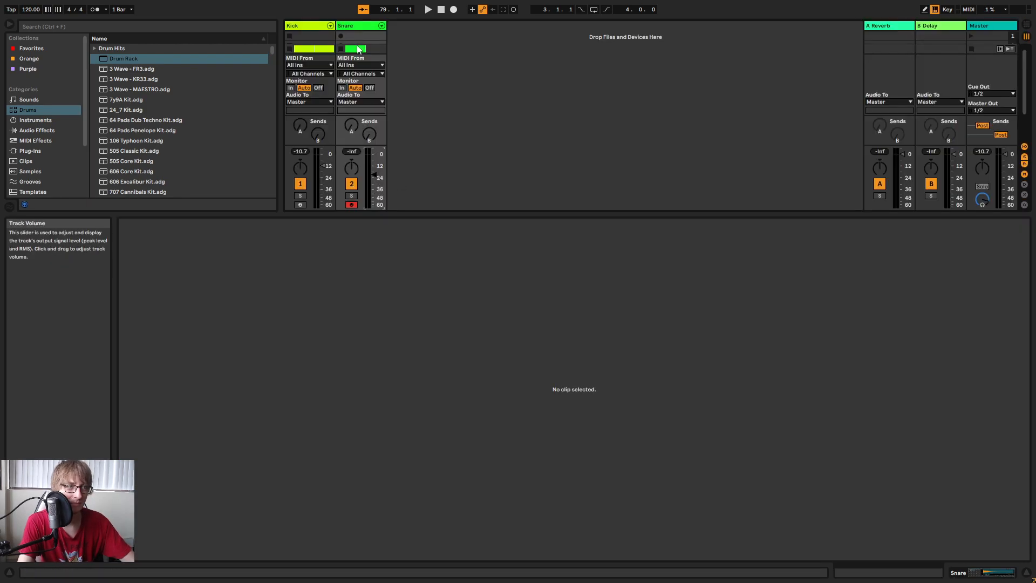
click(353, 28)
click(29, 132)
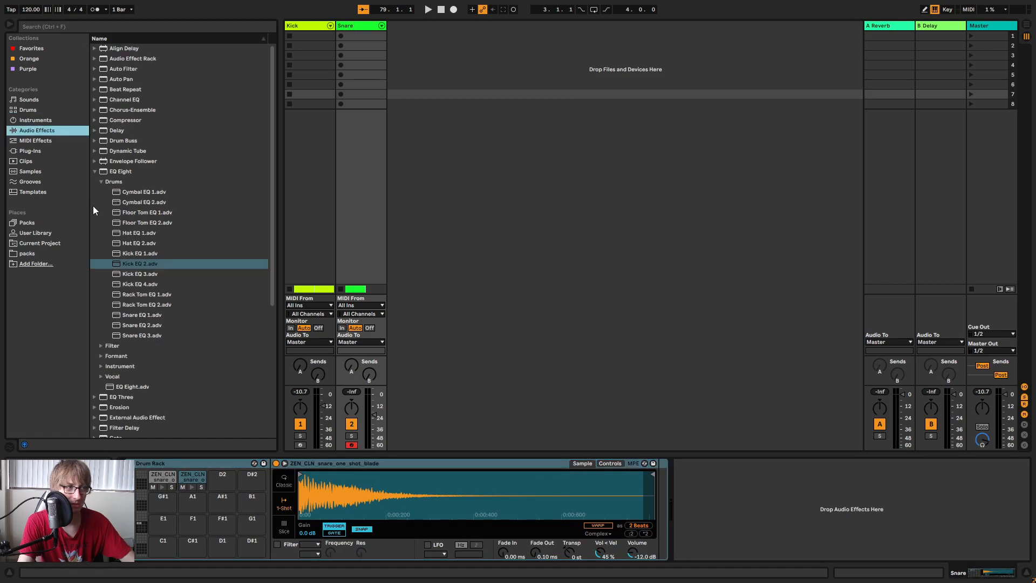
click(142, 316)
drag(148, 323, 354, 232)
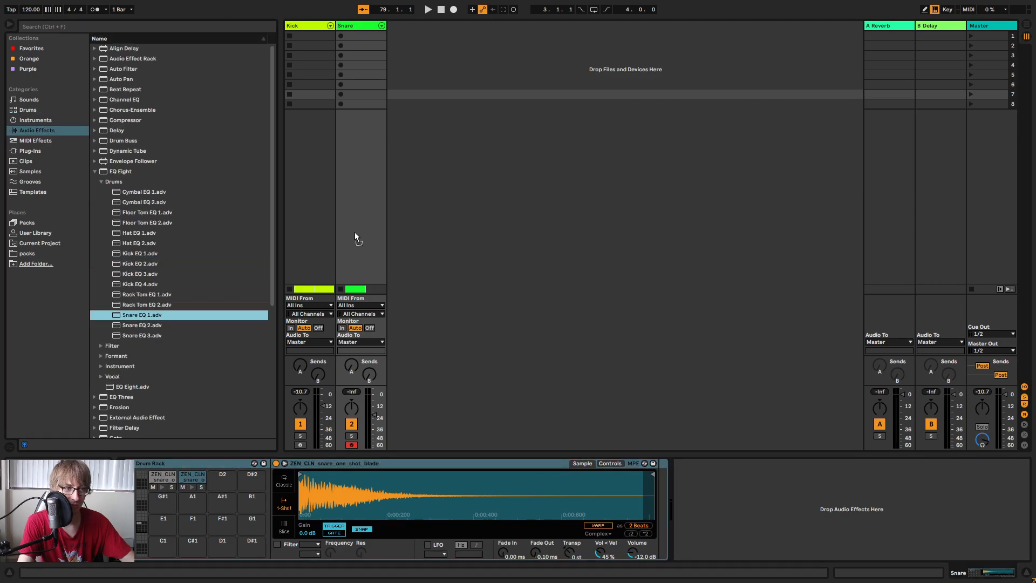
key(Tab)
key(space)
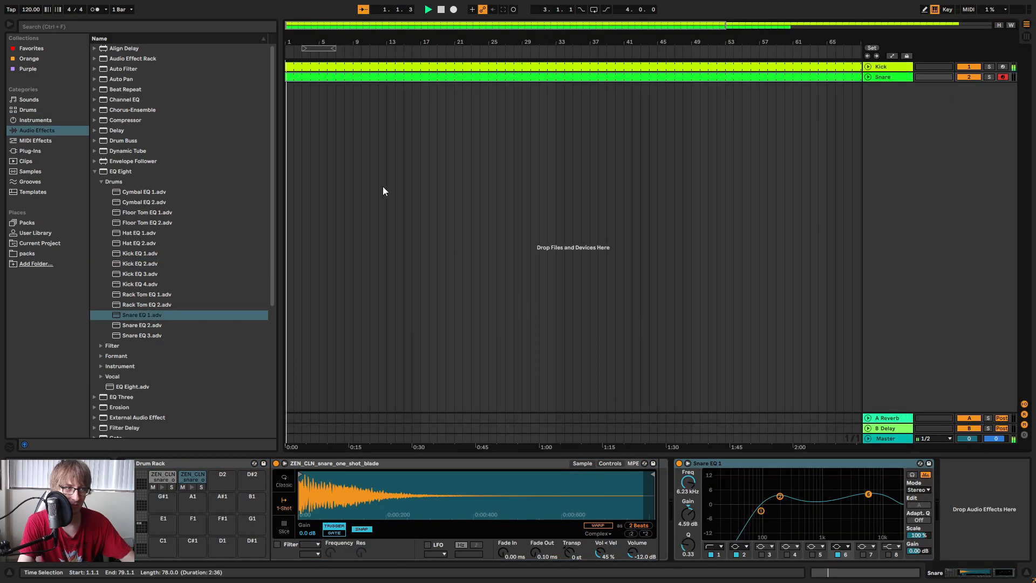
Add blade snare hits on beats 1.2 and 1.4 of the Snare track's one-bar clip and start playback.
double_click(359, 76)
click(516, 256)
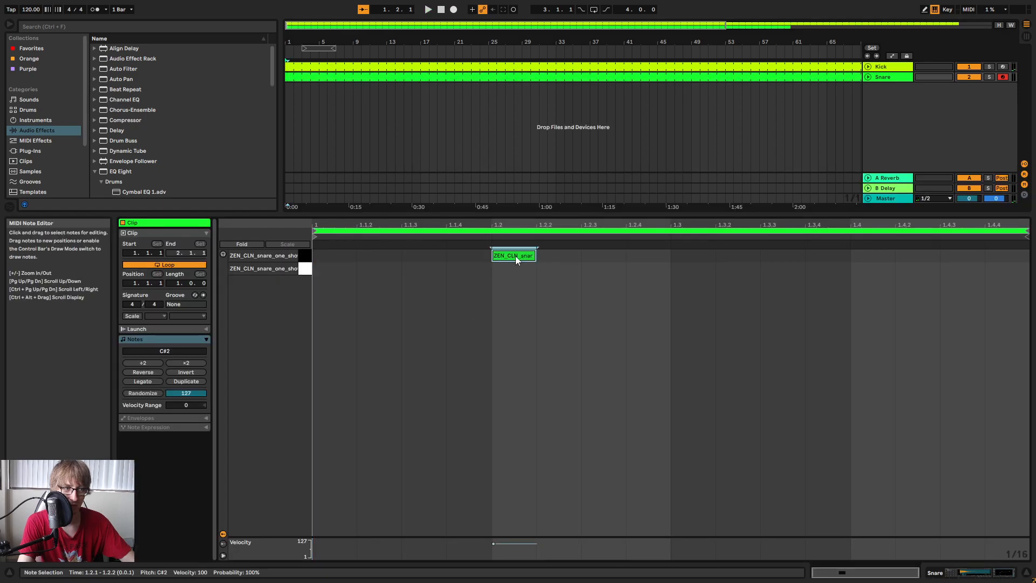
double_click(866, 256)
key(space)
Transpose both snare hits down to the shellback pad for comparison and move them back to the blade pad.
drag(493, 318, 1001, 338)
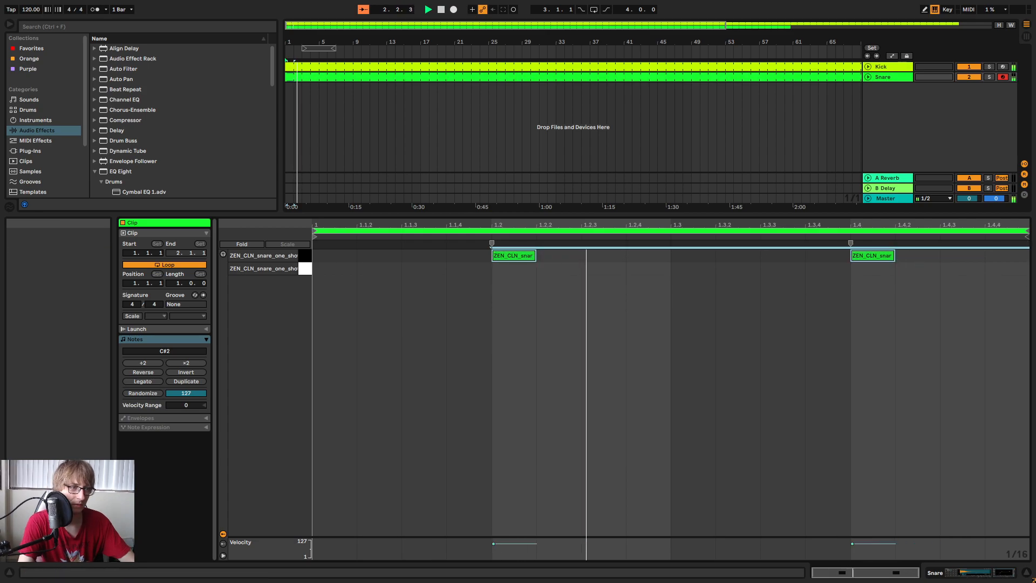
key(Down)
key(Up)
Adjust the Snare track's volume in the session mixer, shrink the note editor's height and return to the arrangement.
key(Tab)
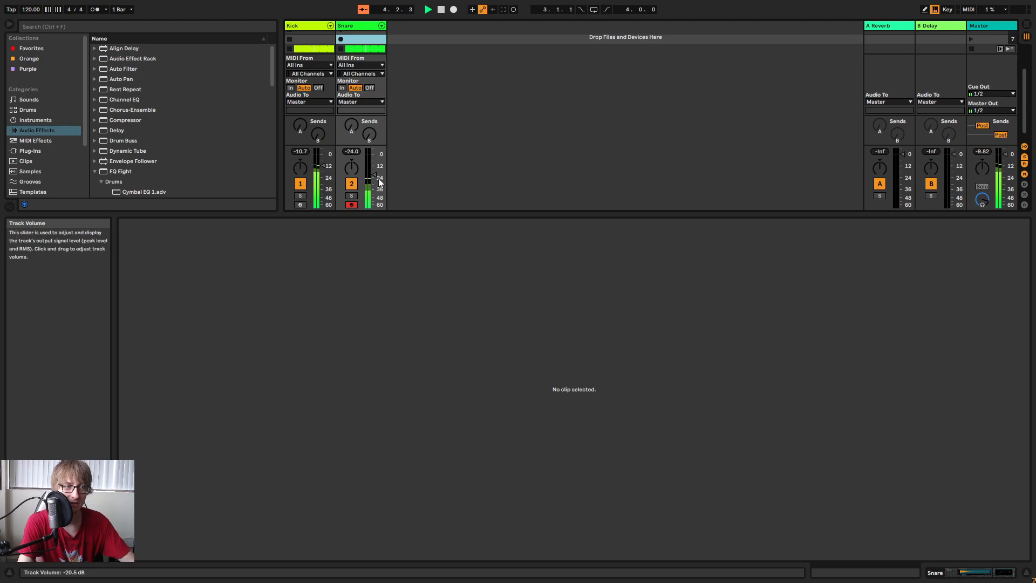
drag(373, 174, 374, 170)
drag(435, 214, 431, 374)
key(Tab)
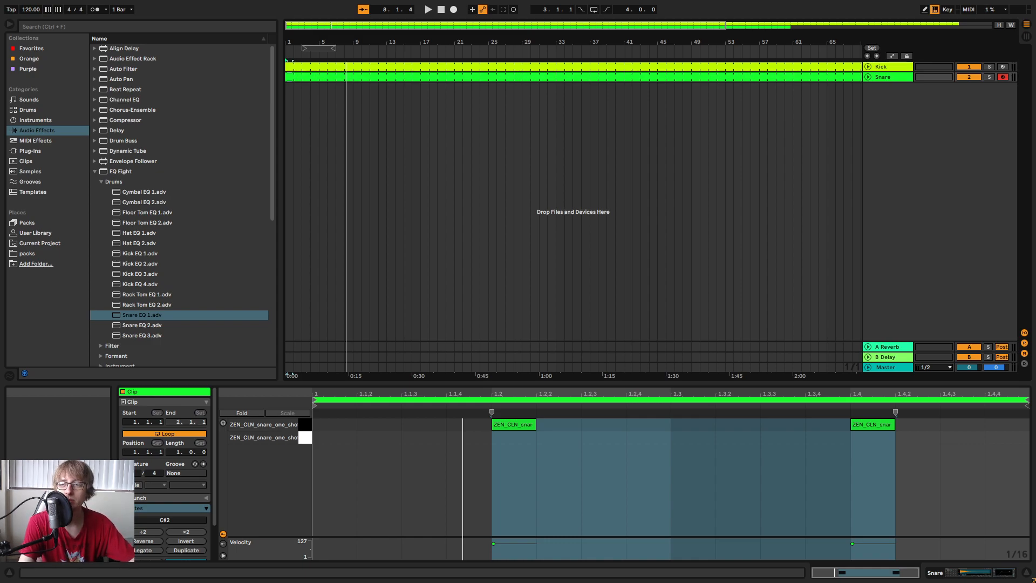
Switch to Splice in the browser and filter the Cloud Nine samples by the hats tag.
key(alt+Tab)
scroll(492, 383, up, 4)
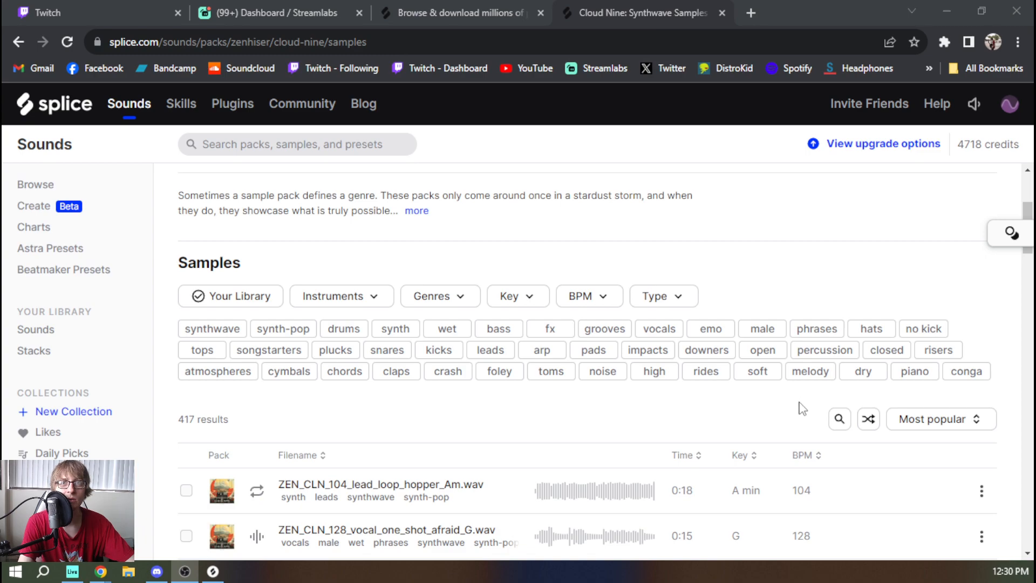
click(870, 328)
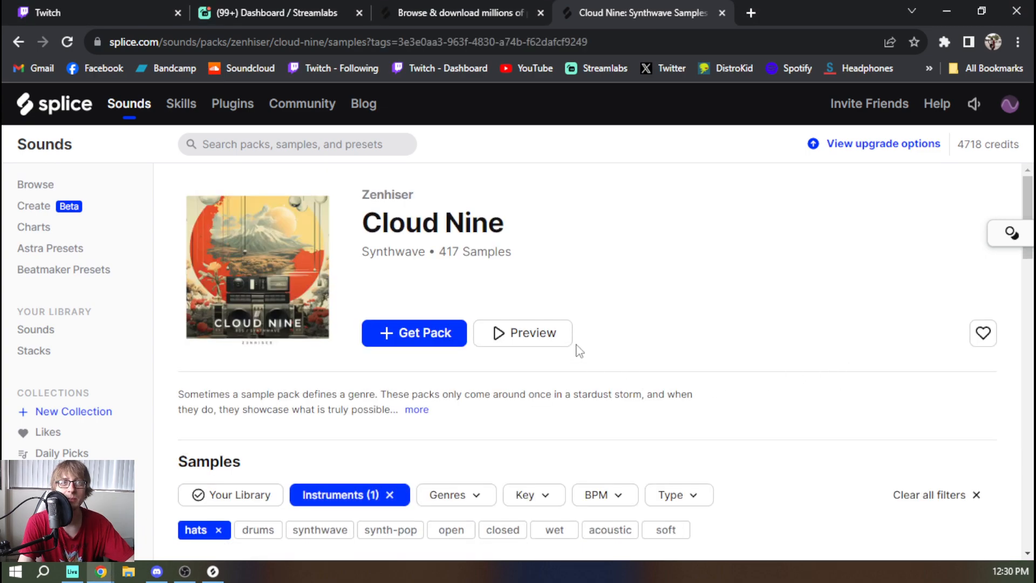
scroll(624, 317, down, 5)
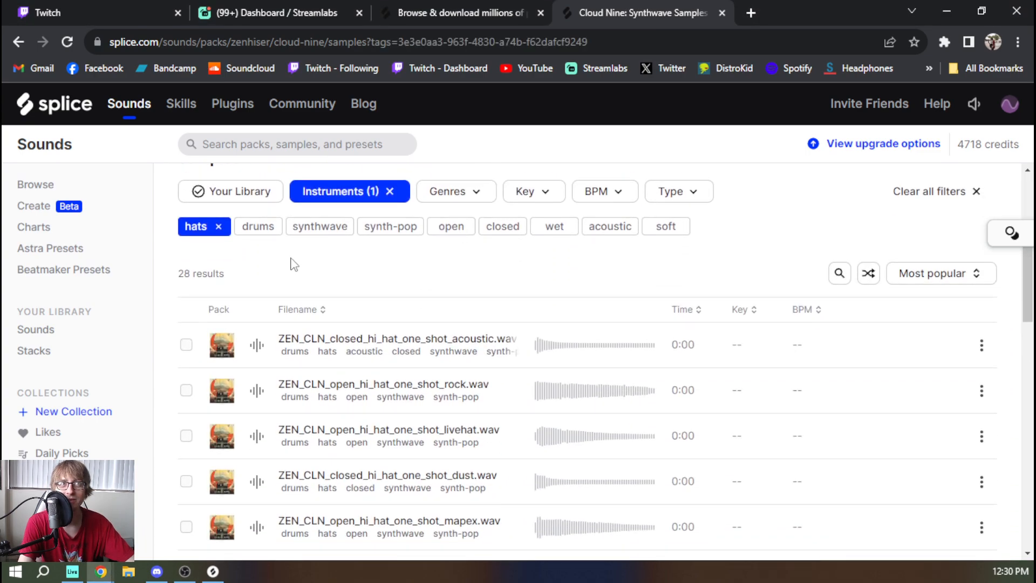
scroll(291, 275, down, 1)
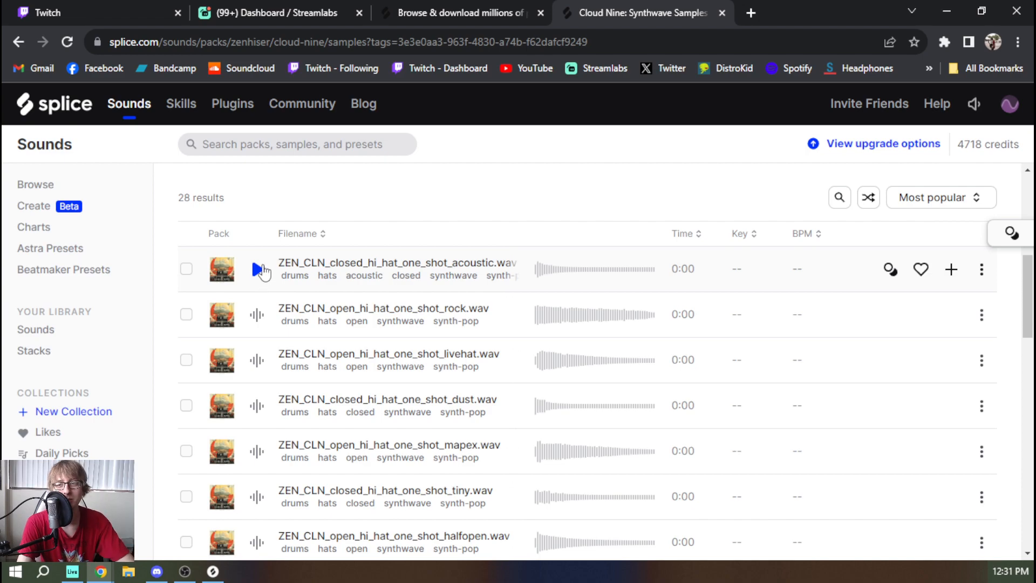
Audition the Cloud Nine hat one-shots in list order, from the acoustic closed hi-hat through the glass closed hi-hat.
click(258, 269)
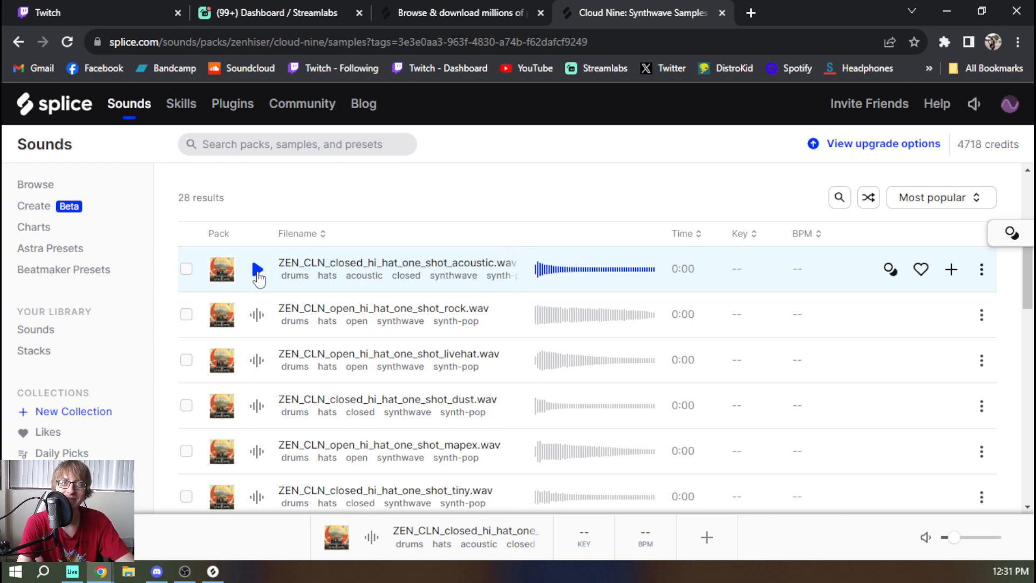
key(Down)
key(Down)
scroll(273, 312, down, 3)
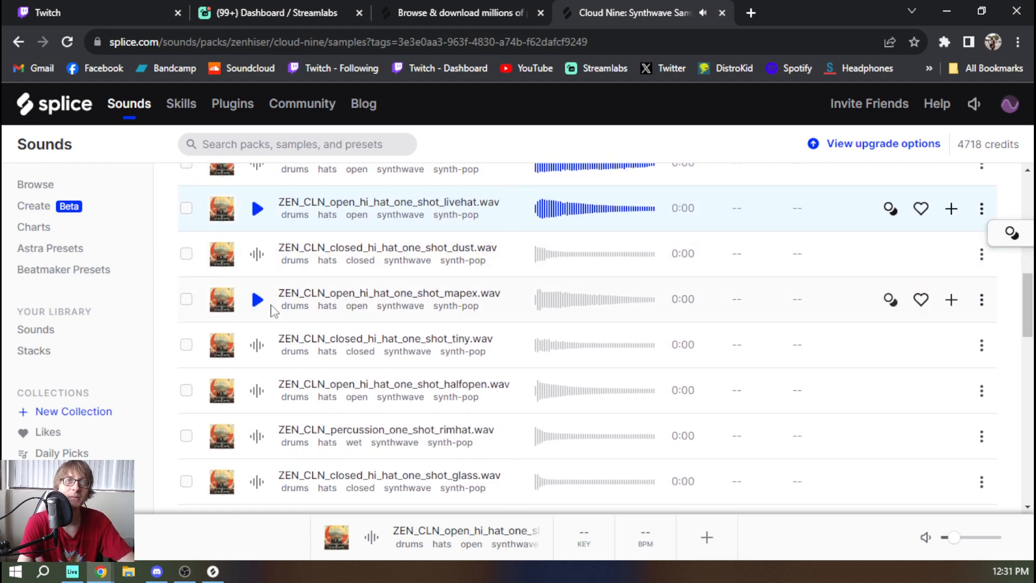
key(Down)
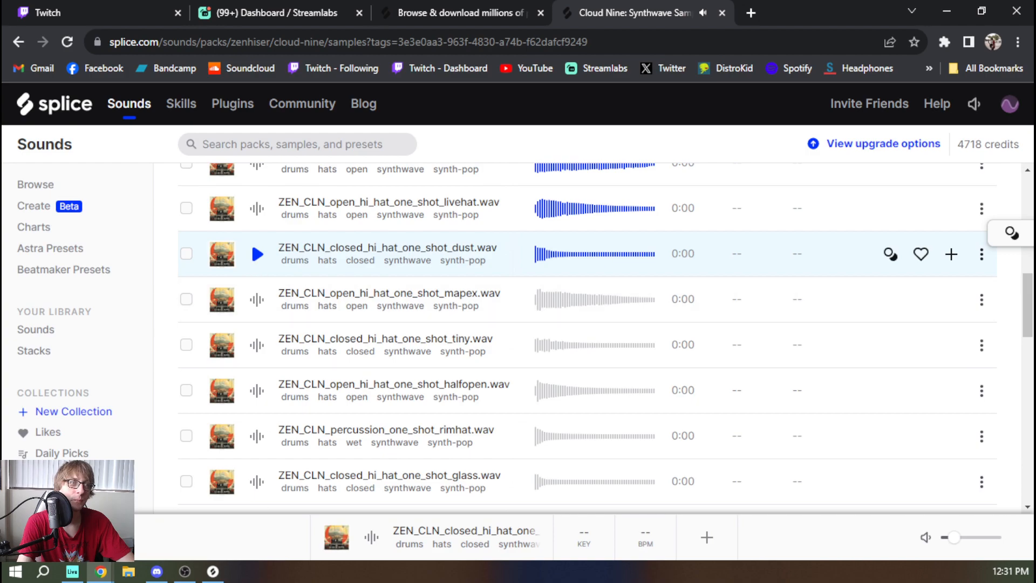
key(alt+Tab)
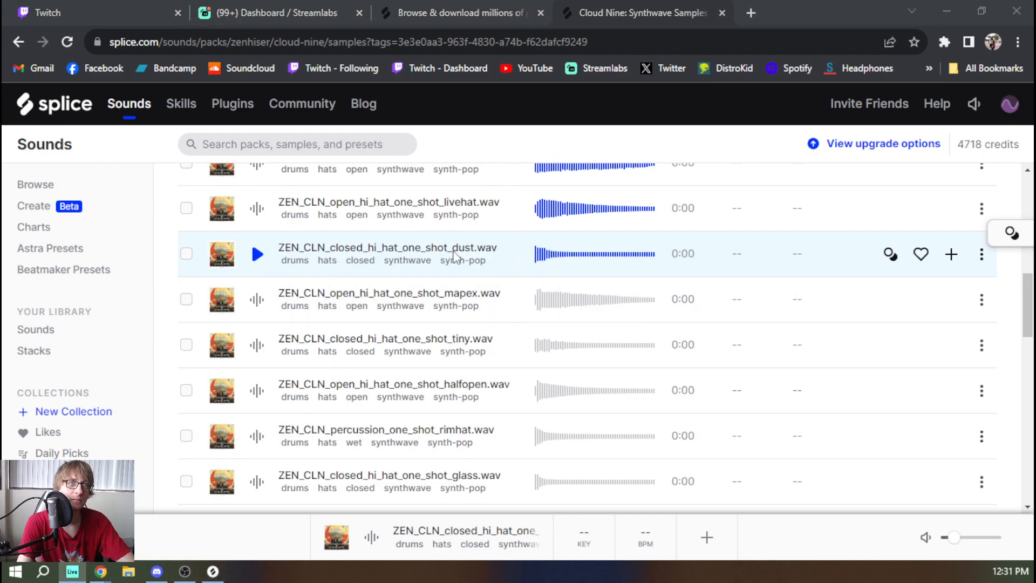
click(258, 256)
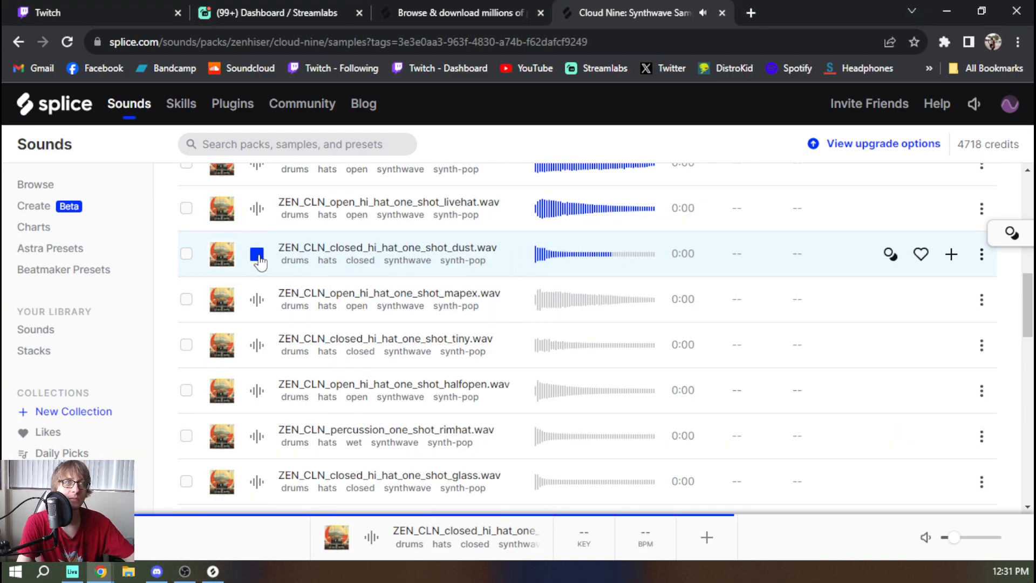
click(258, 300)
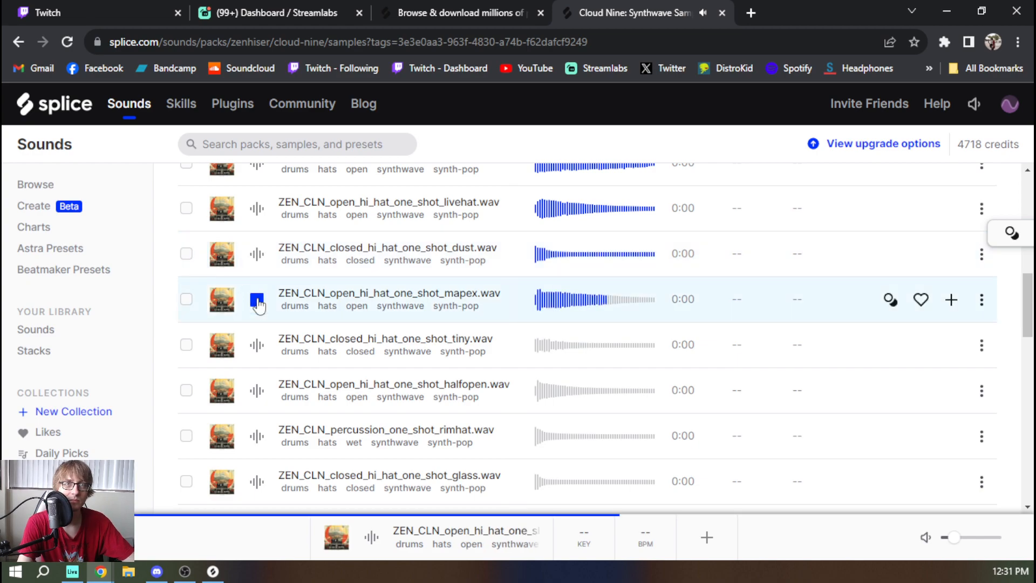
click(258, 346)
click(261, 396)
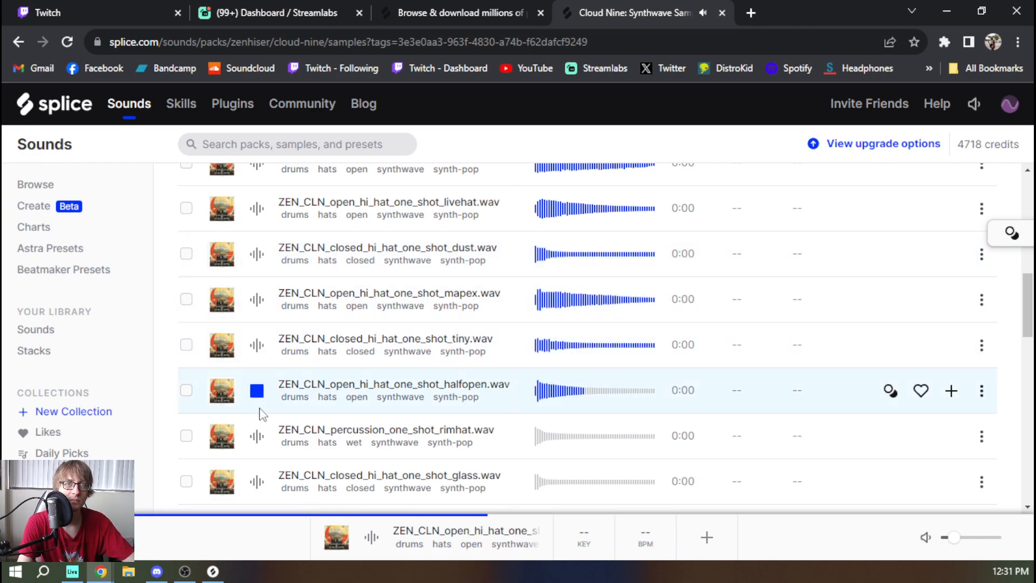
click(257, 439)
click(257, 481)
Audition the polite and layerme hi-hats and add ZEN_CLN_closed_hi_hat_one_shot_polite.wav to the library.
scroll(255, 486, down, 4)
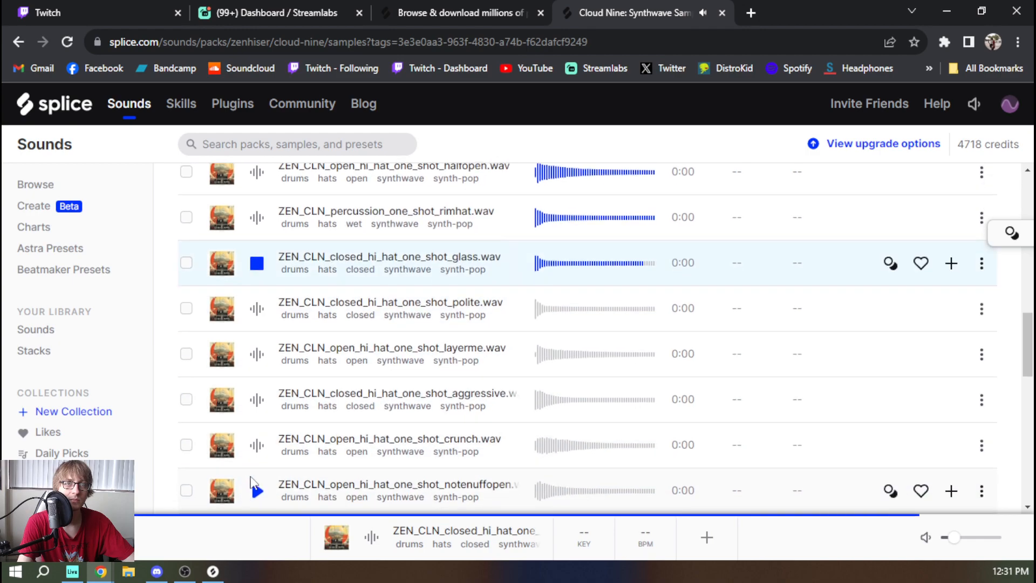
click(257, 309)
click(257, 354)
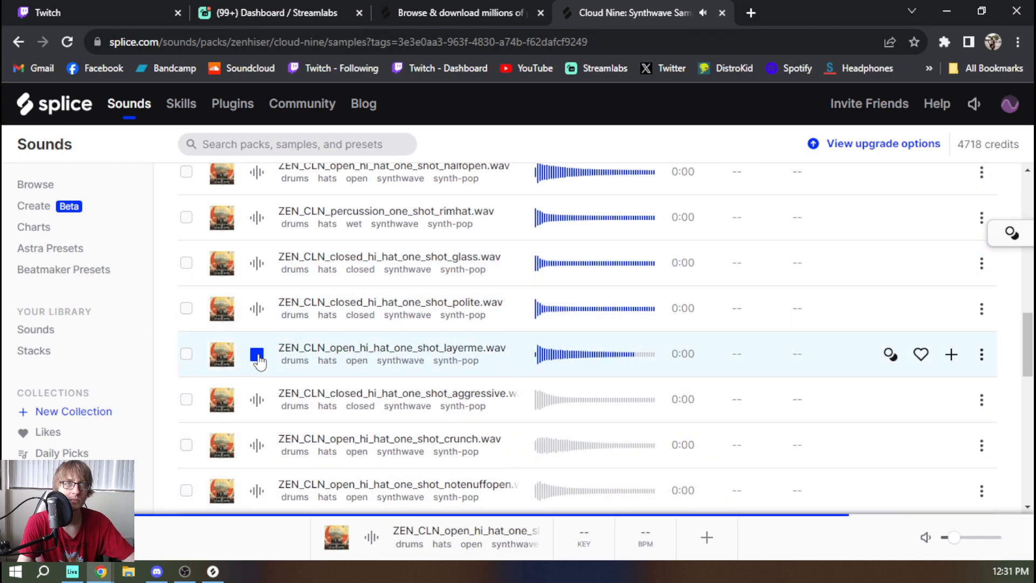
click(258, 309)
click(942, 312)
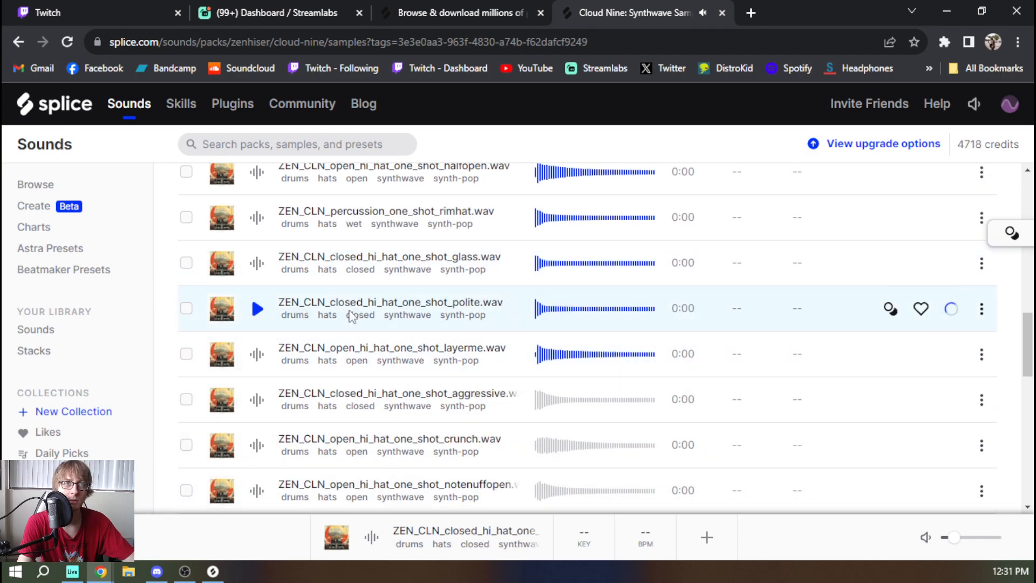
Audition the aggressive, crunch, notenuffopen and formant hi-hats and add ZEN_CLN_open_hi_hat_one_shot_notenuffopen.wav to the library.
click(258, 400)
click(258, 445)
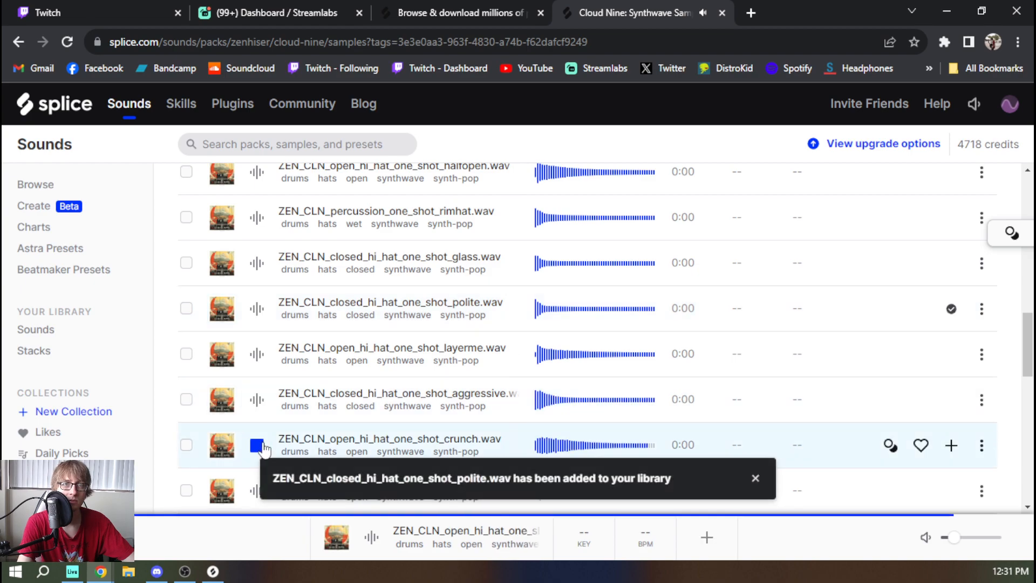
scroll(259, 360, down, 3)
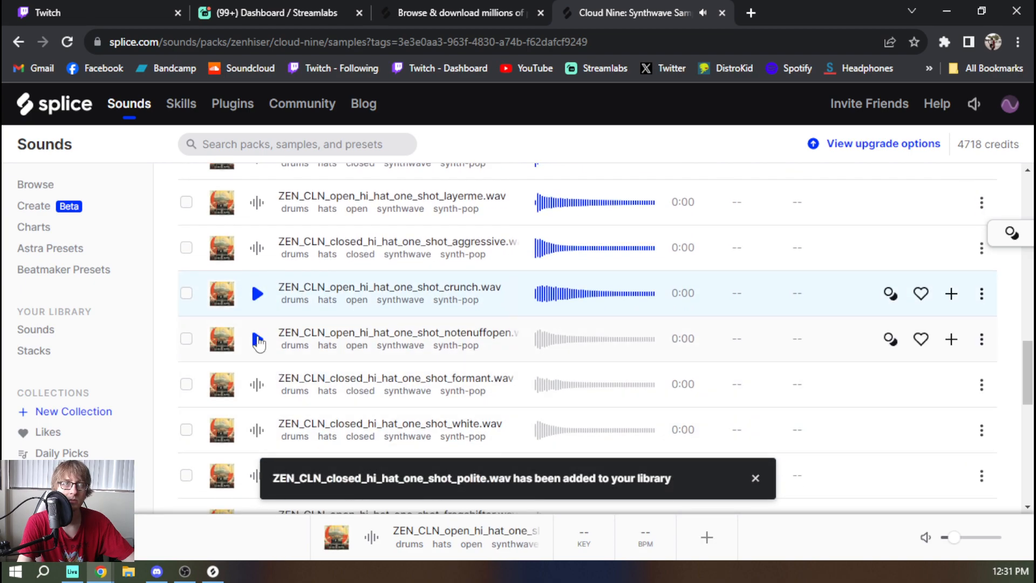
click(258, 339)
scroll(259, 334, down, 2)
click(263, 297)
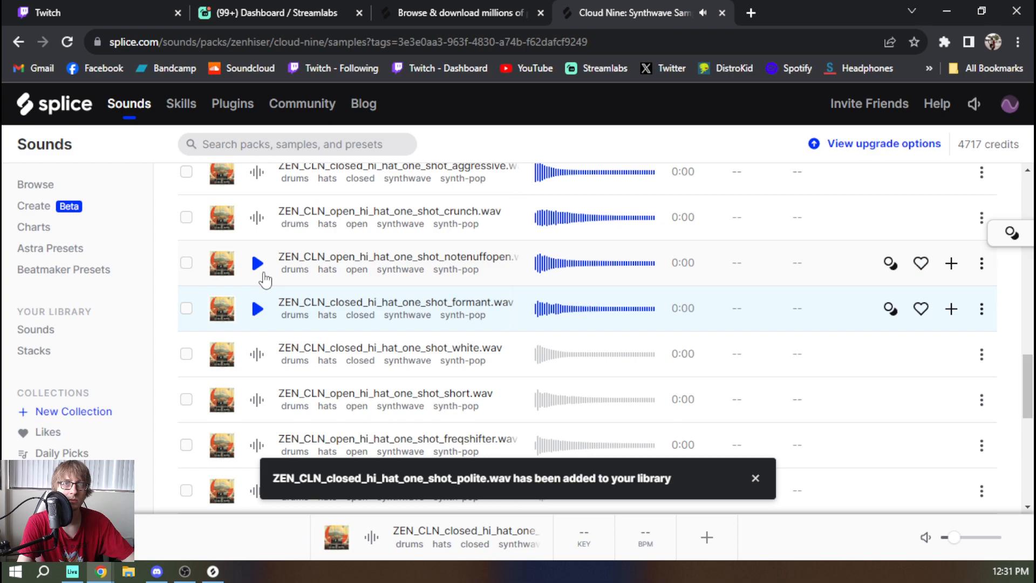
click(258, 263)
click(951, 263)
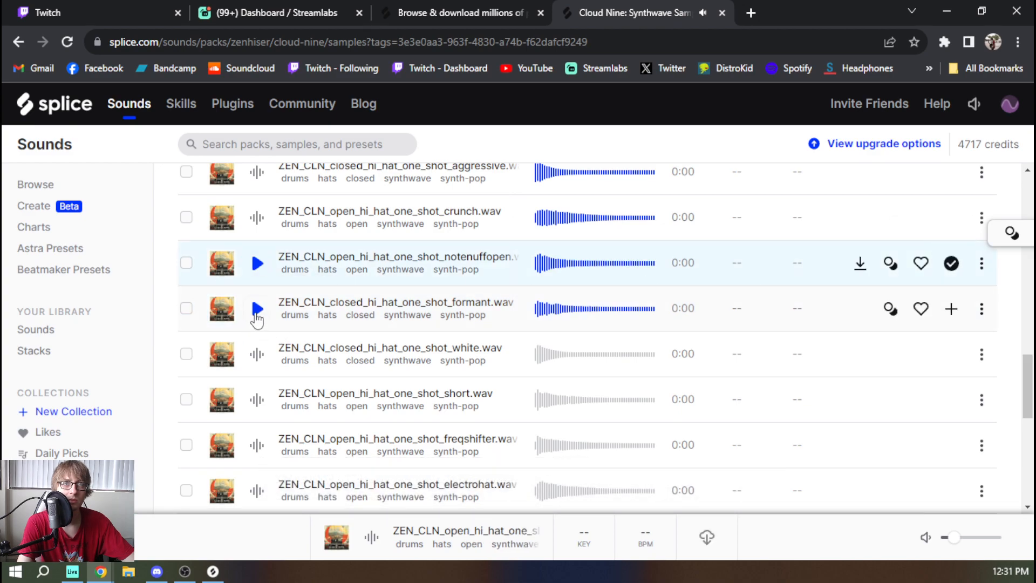
Compare the formant, white and short hi-hats and add ZEN_CLN_closed_hi_hat_one_shot_white.wav to the library.
click(258, 310)
click(258, 356)
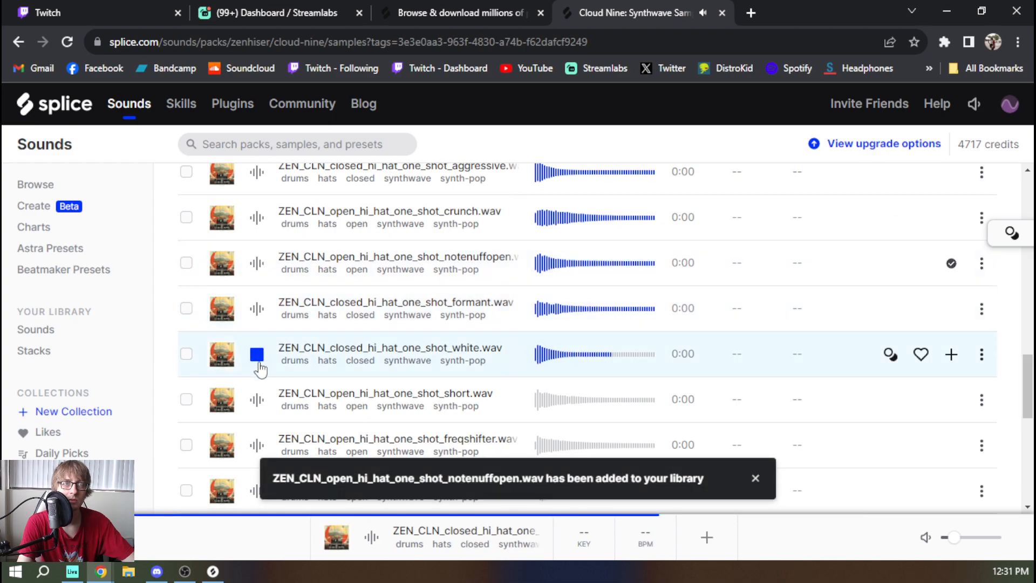
click(258, 400)
click(258, 356)
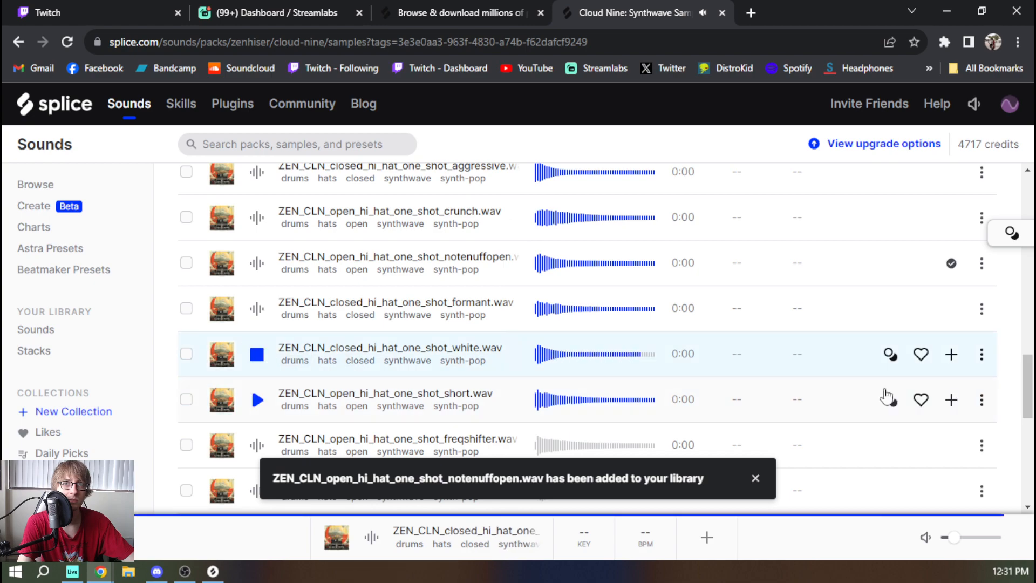
click(952, 354)
Audition the next hi-hat one-shots in the list, from freqshifter through vintage.
scroll(918, 335, down, 3)
click(257, 293)
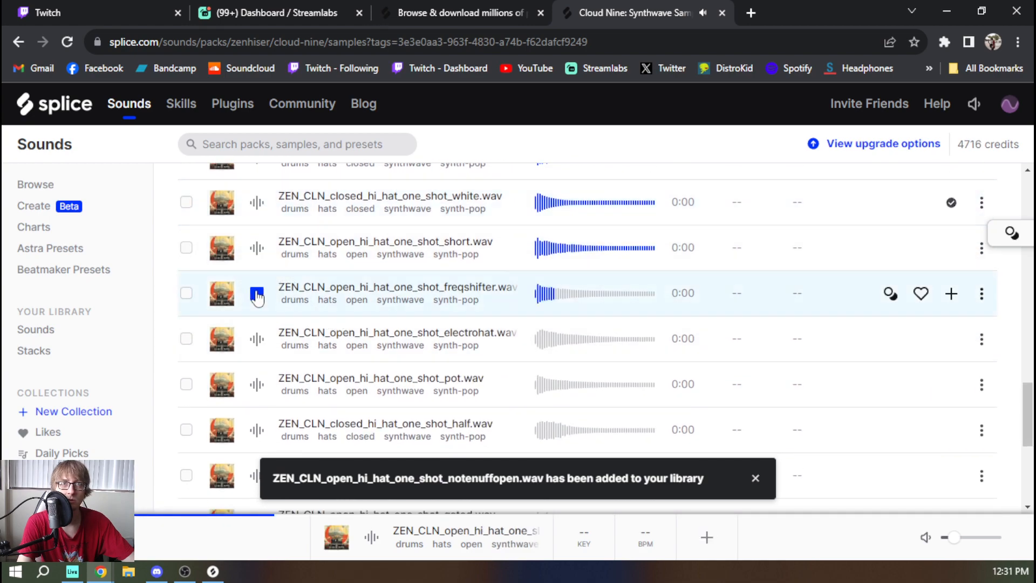
click(258, 338)
click(257, 386)
scroll(257, 396, down, 3)
click(257, 278)
key(Down)
key(Down)
key(Down)
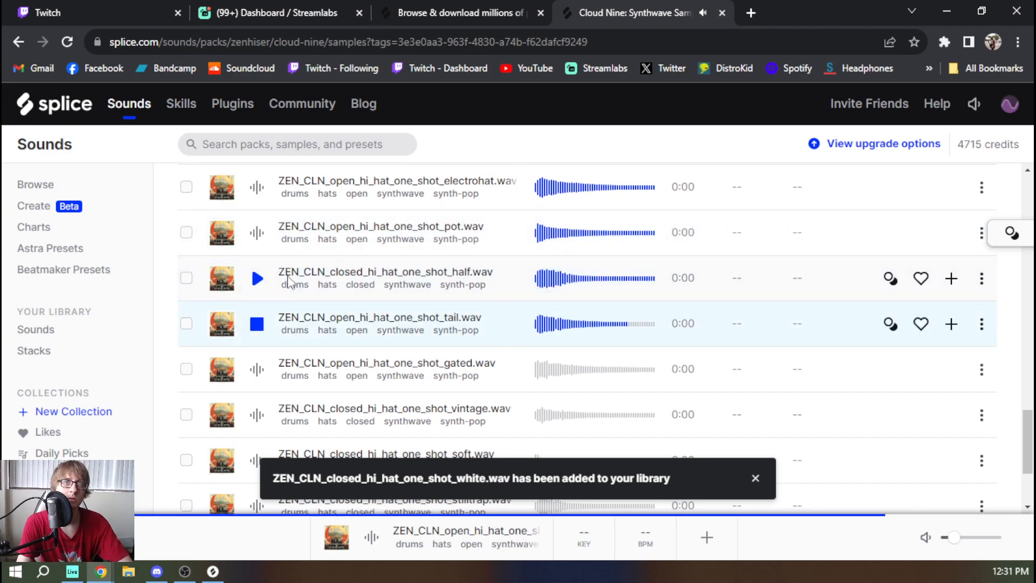
Replay the gated and vintage hi-hats and add ZEN_CLN_closed_hi_hat_one_shot_vintage.wav to the library.
scroll(287, 280, down, 1)
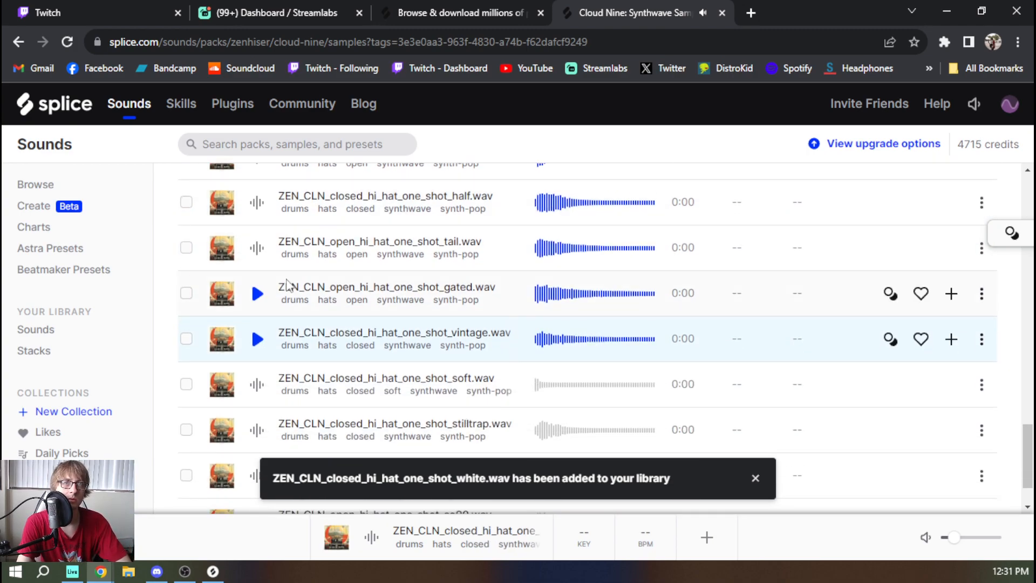
click(259, 294)
click(258, 342)
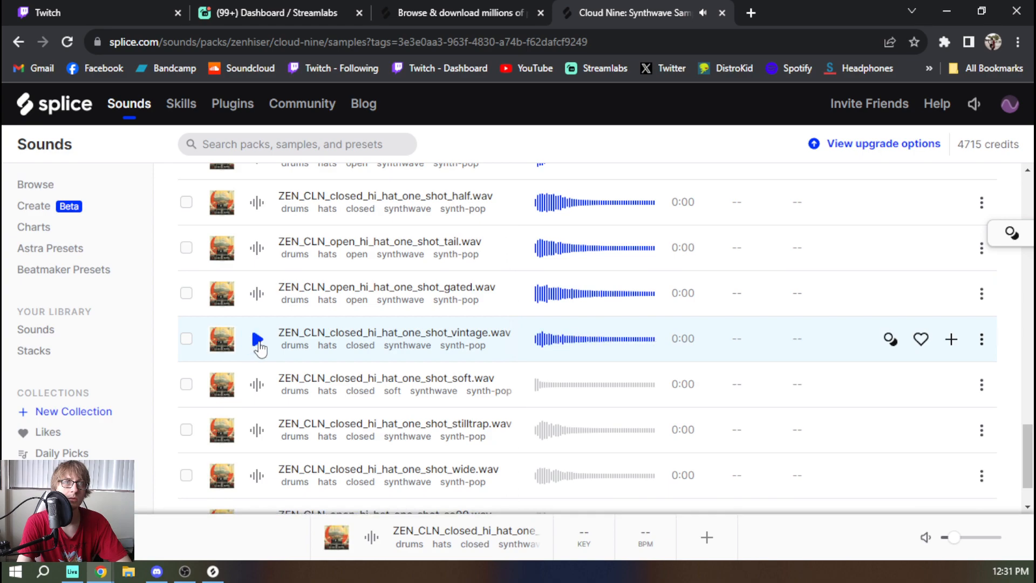
click(951, 338)
Audition the remaining soft, stilltrap, wide and so90 hi-hats, and return to Ableton Live.
click(257, 386)
key(Down)
key(Down)
scroll(302, 372, down, 1)
key(Up)
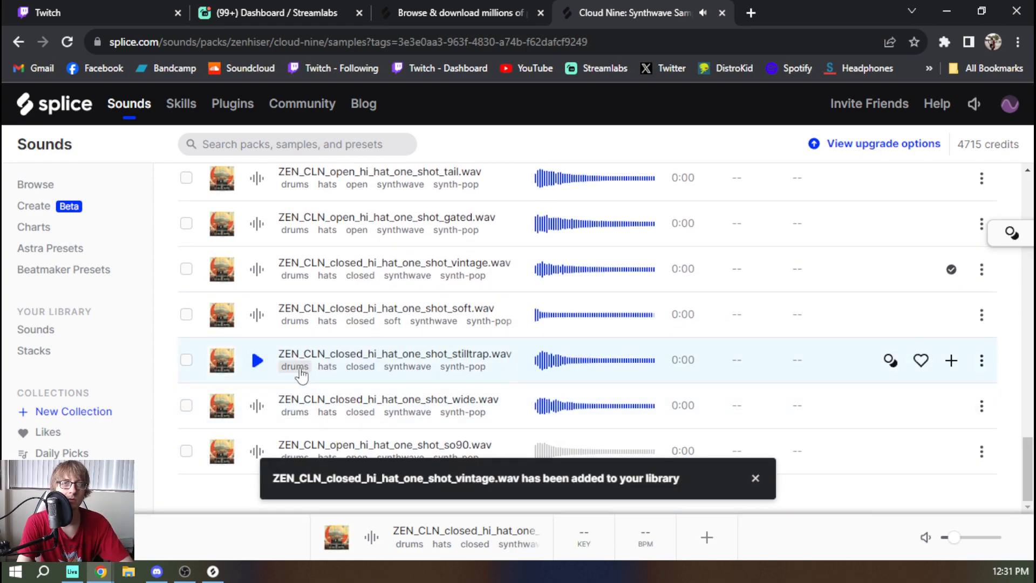
click(258, 360)
click(264, 414)
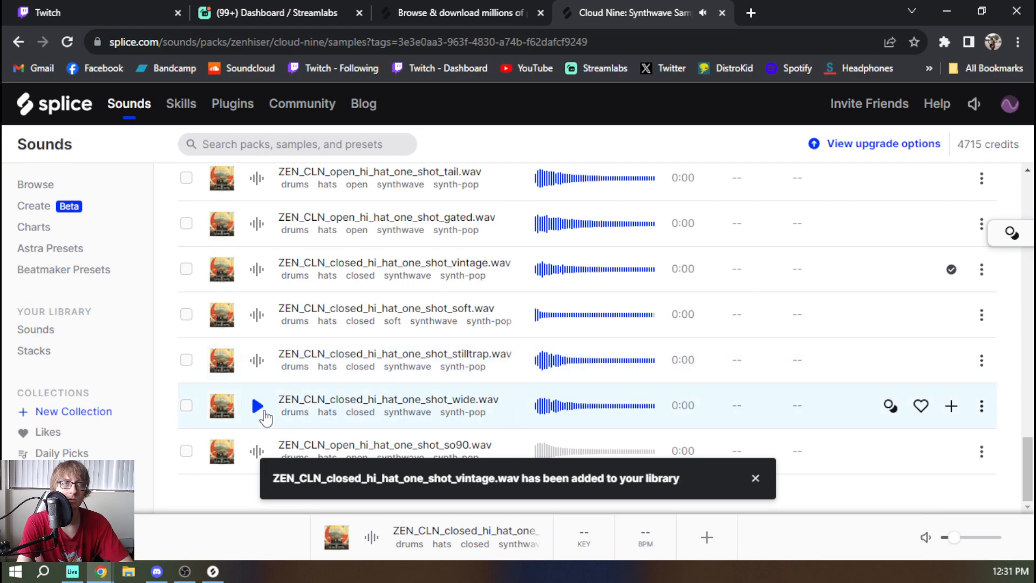
key(Down)
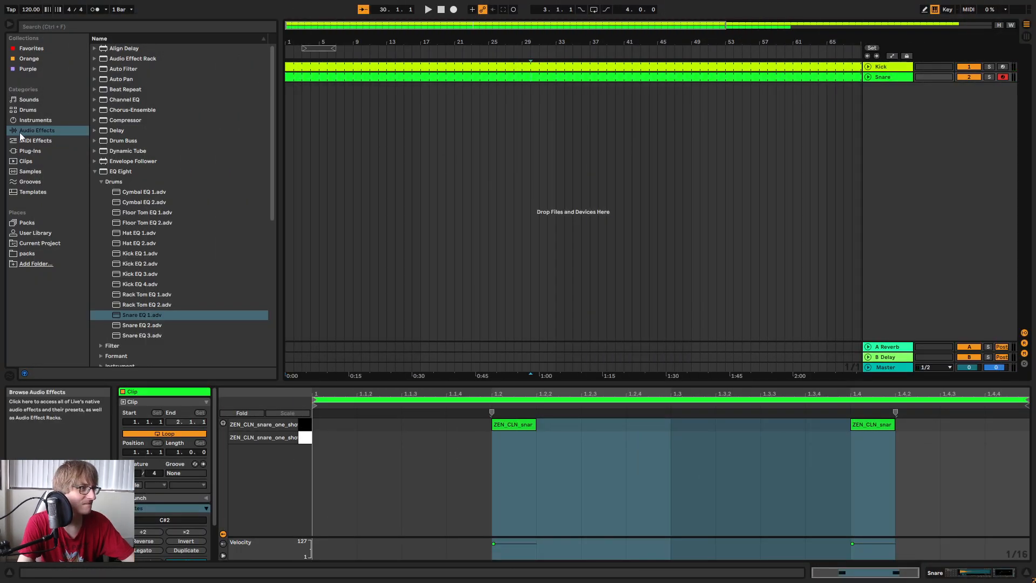
Add an empty Drum Rack as a new third track and load the vintage closed hi-hat onto its C2 pad.
click(28, 110)
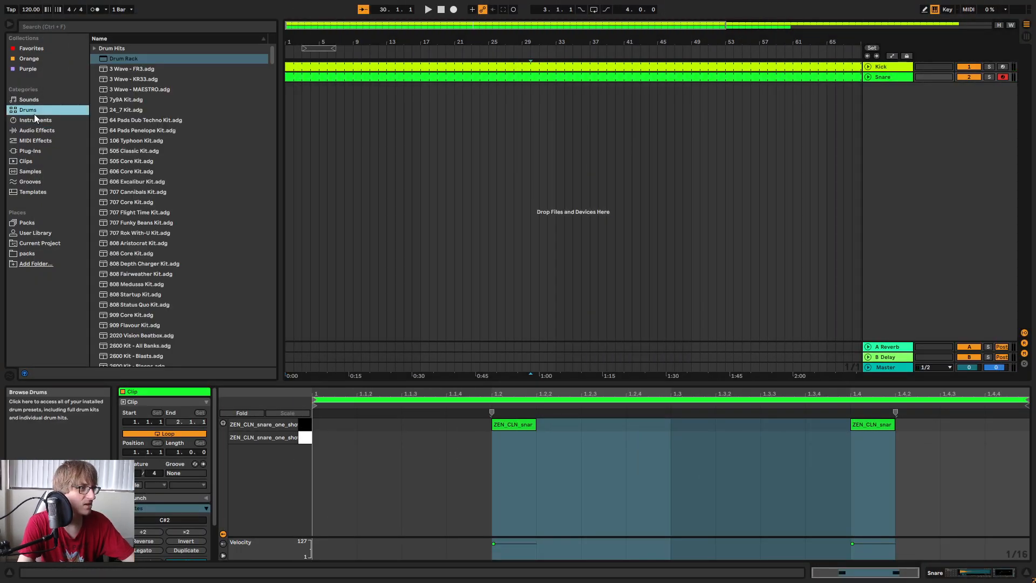
click(170, 58)
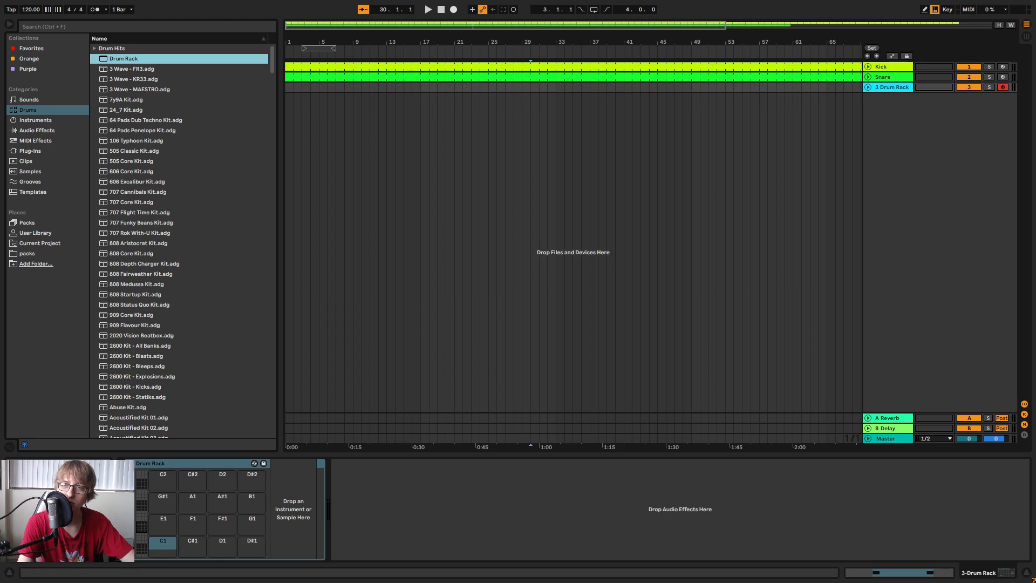
click(882, 89)
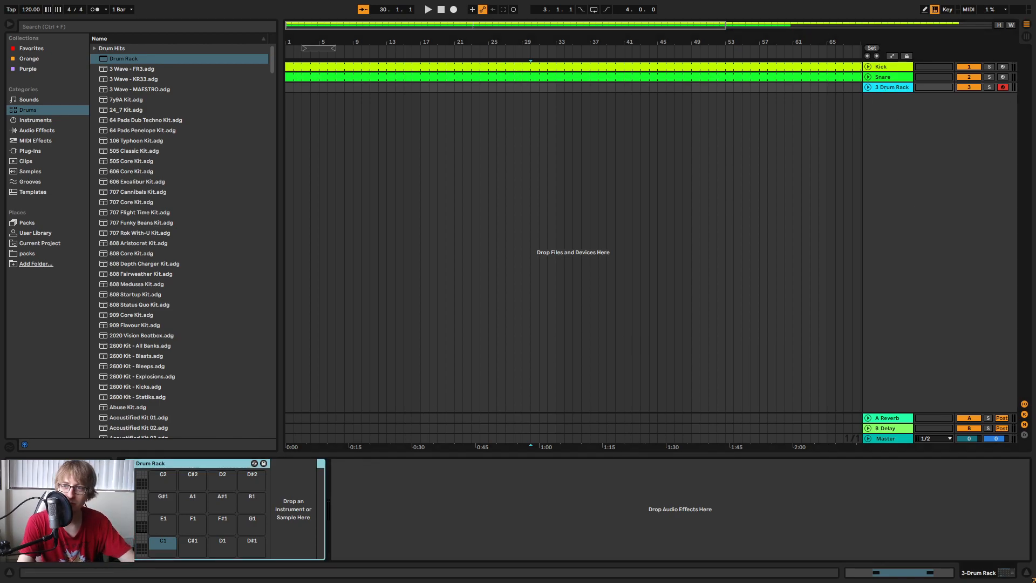
drag(504, 276, 160, 478)
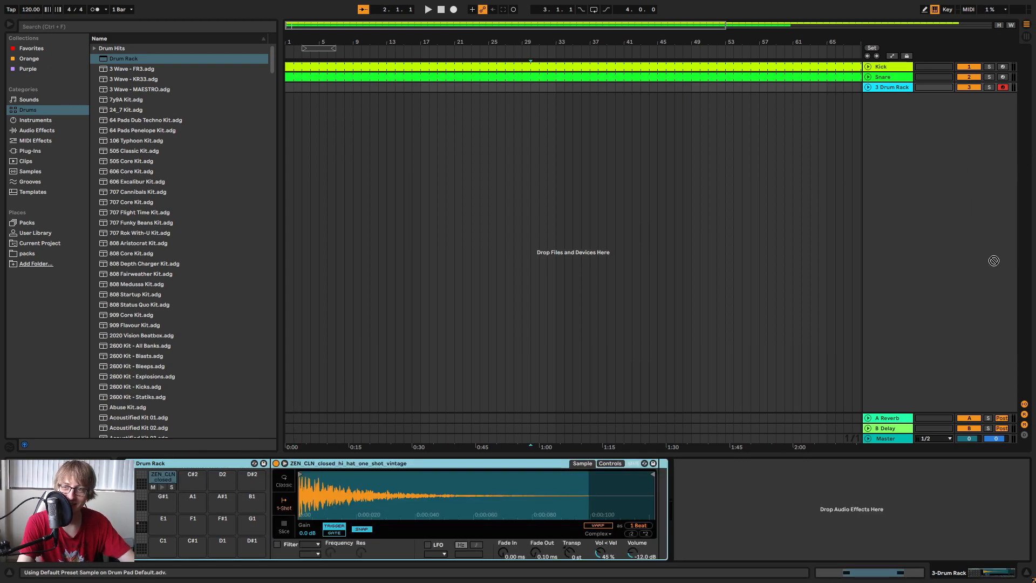
Load the white closed, notenuffopen open and polite closed hi-hats onto the Drum Rack's C#2, D2 and D#2 pads.
drag(237, 474, 193, 479)
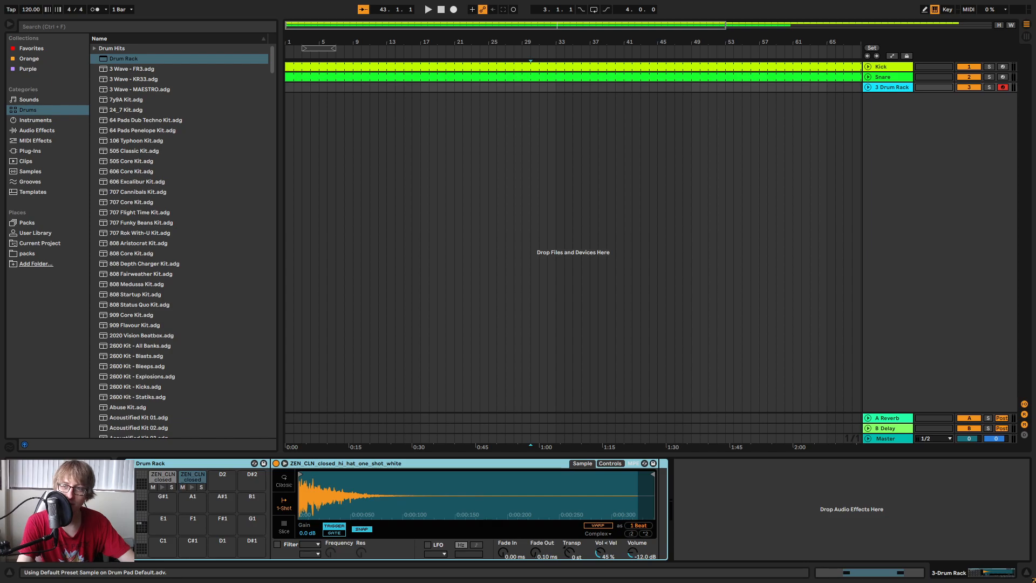
drag(269, 478, 222, 479)
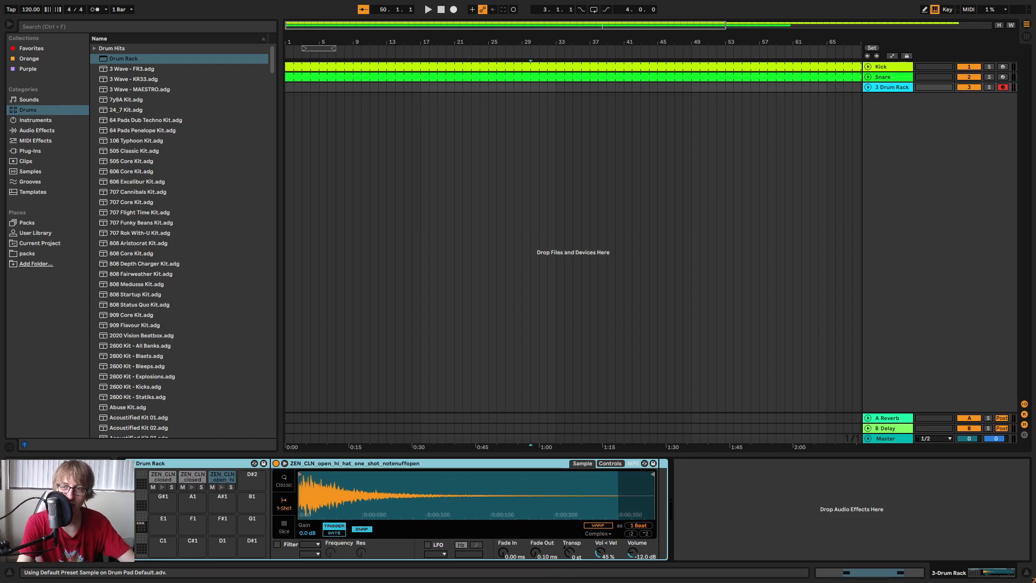
drag(421, 471, 253, 477)
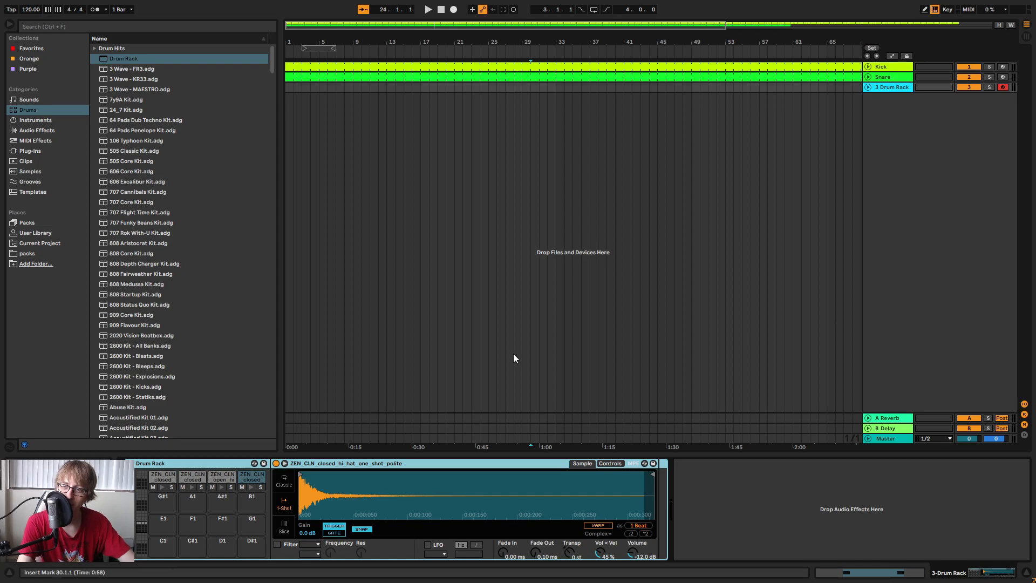
Create a one-bar looping MIDI clip at bar 1 of the third track and extend it to bar 66.
click(597, 287)
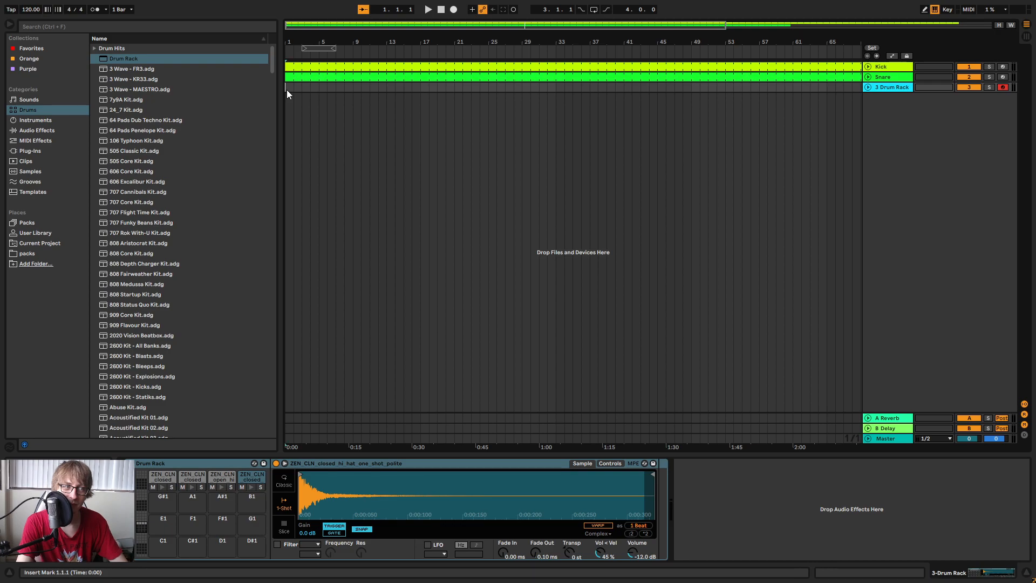
double_click(286, 90)
drag(296, 89, 836, 89)
key(space)
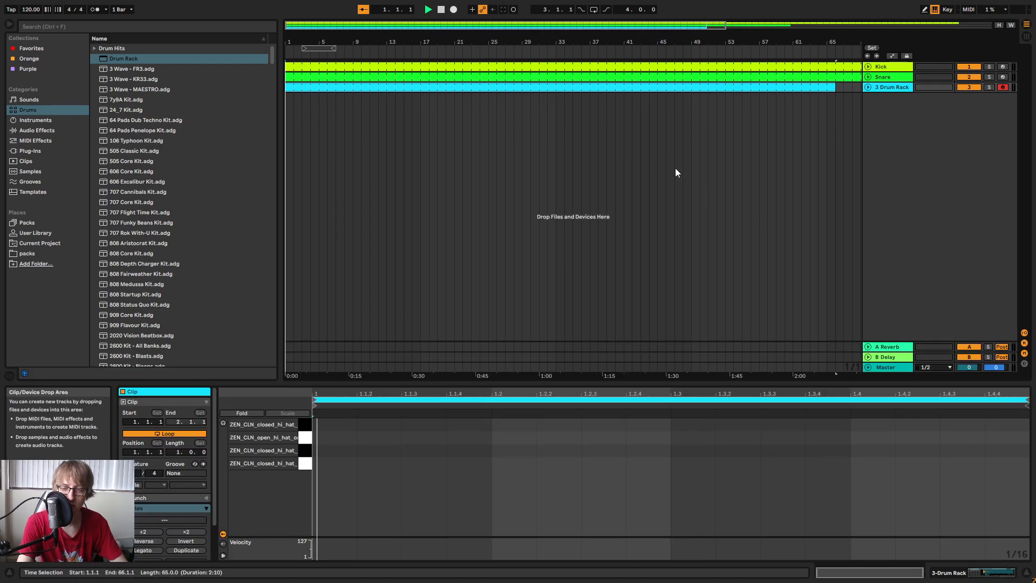
key(space)
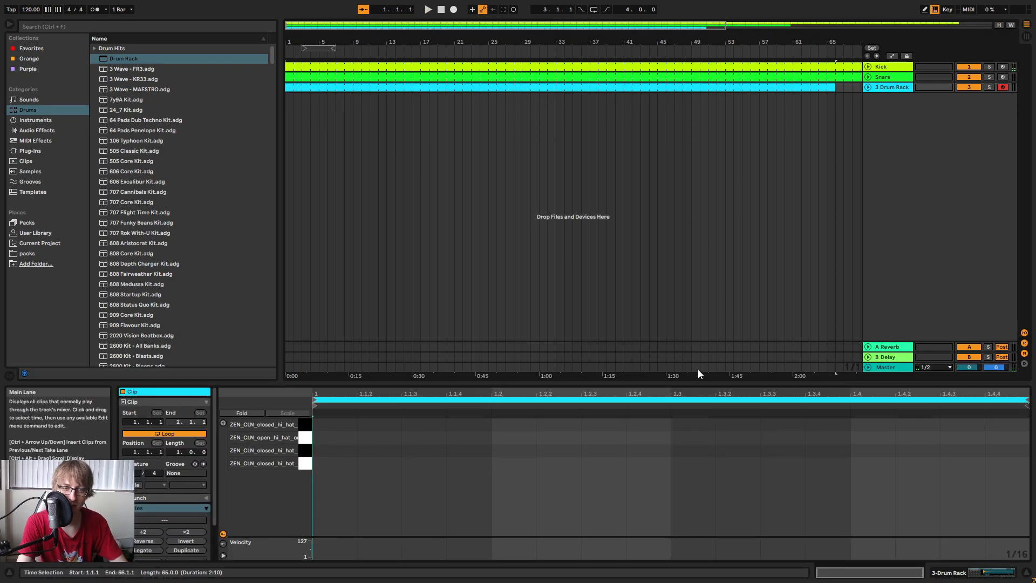
drag(694, 390, 694, 273)
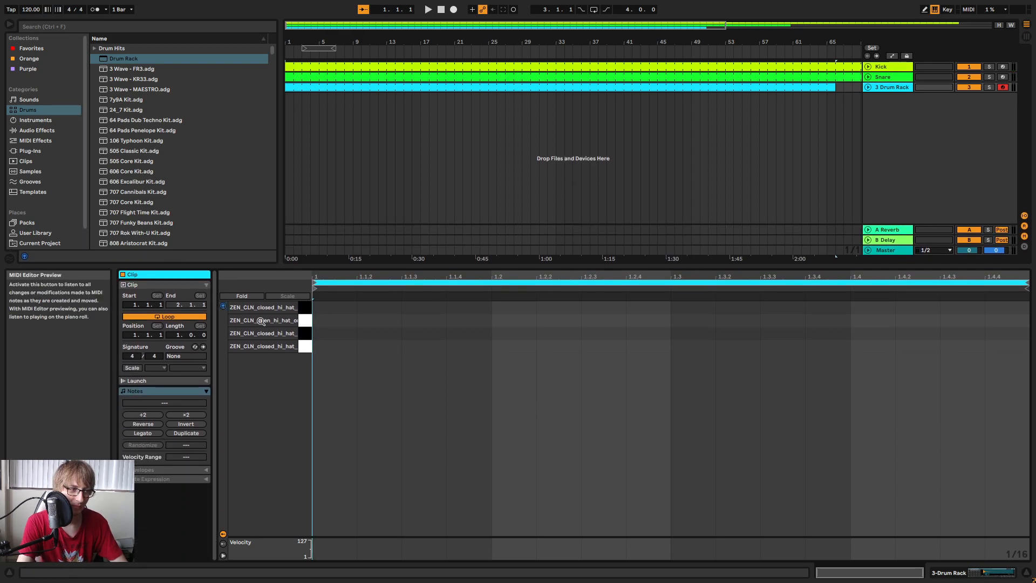
Lower the third track's volume to about -12.4 dB.
key(Tab)
drag(418, 204, 419, 216)
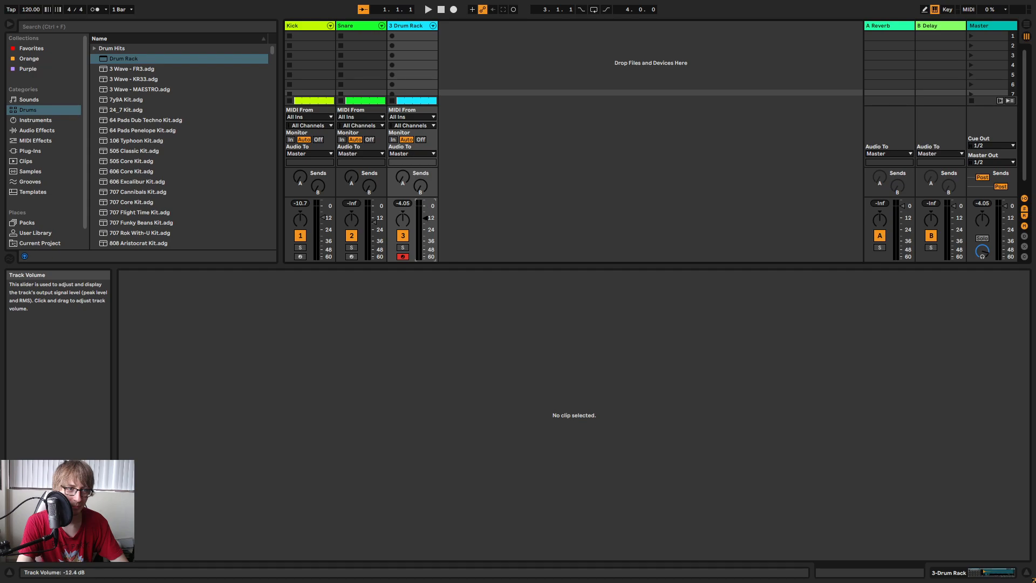
key(Tab)
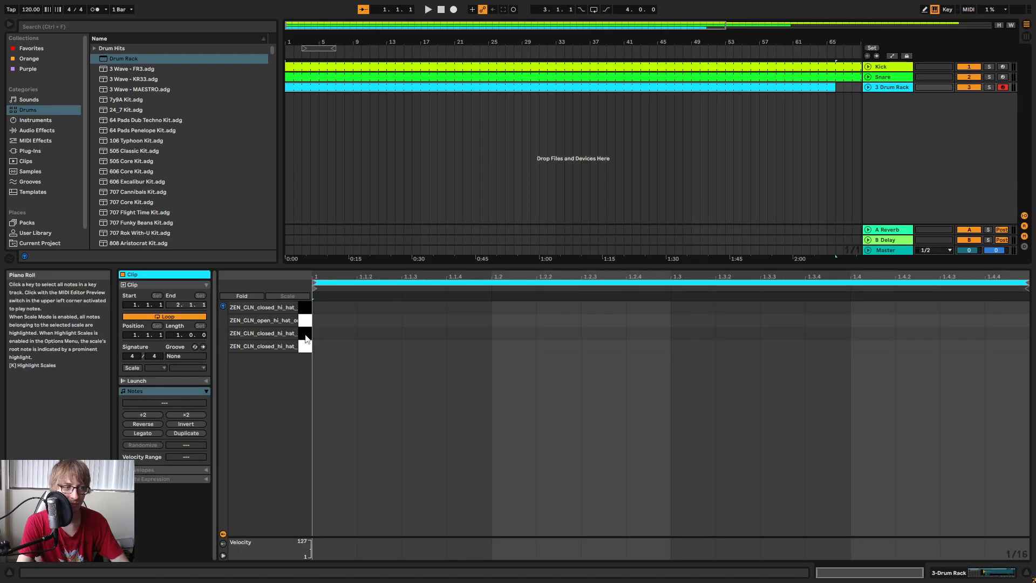
Fill the bar with eight evenly spaced eighth-note hits of the C#2 closed hi-hat, duplicating the first notes.
click(335, 335)
double_click(412, 334)
drag(513, 316, 324, 397)
click(487, 347)
key(ctrl+v)
drag(687, 311, 311, 389)
click(686, 351)
key(ctrl+v)
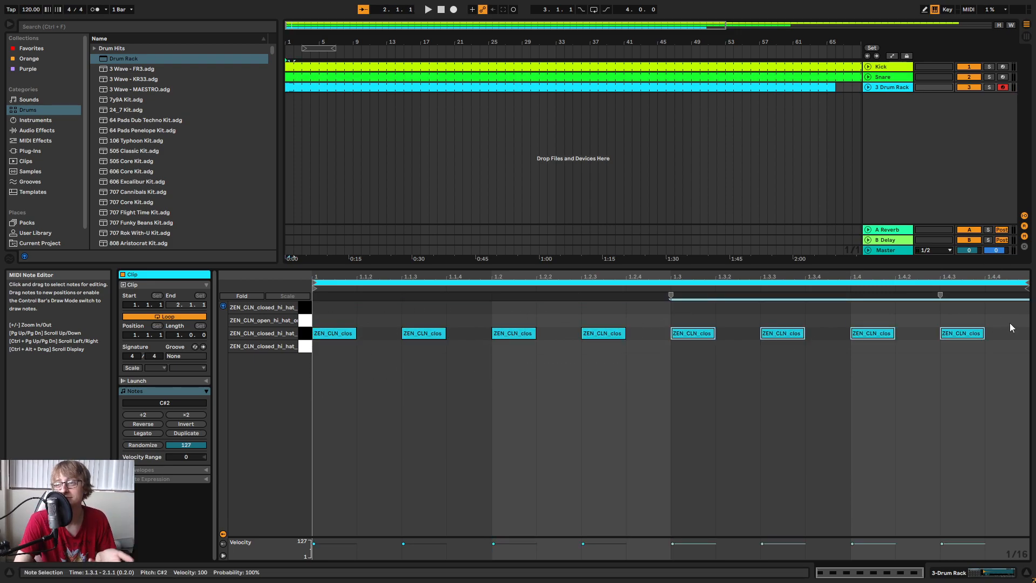
Play the arrangement with the hi-hat pattern and lower the third track's volume to about -17.9 dB.
drag(1013, 306, 312, 381)
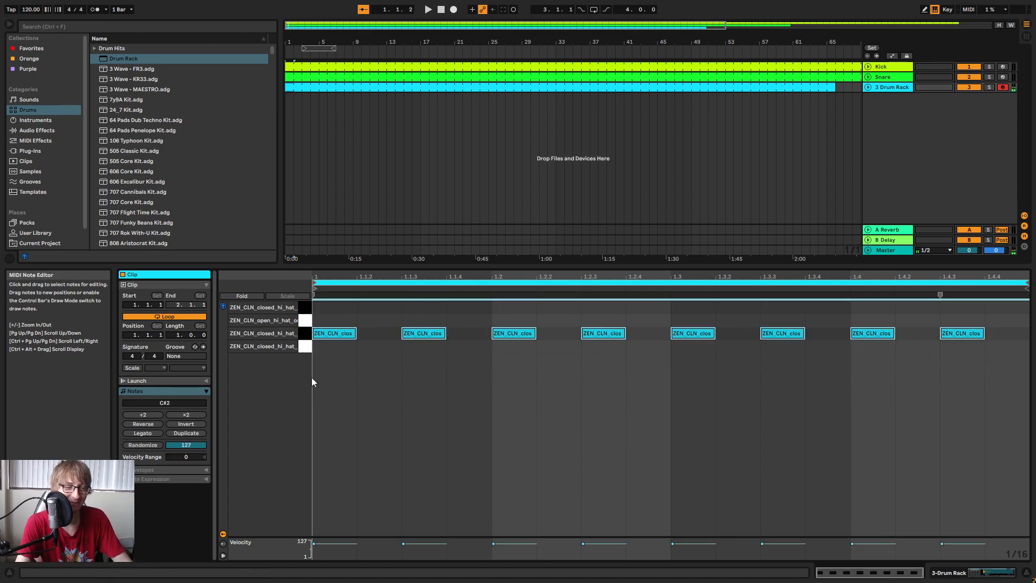
key(space)
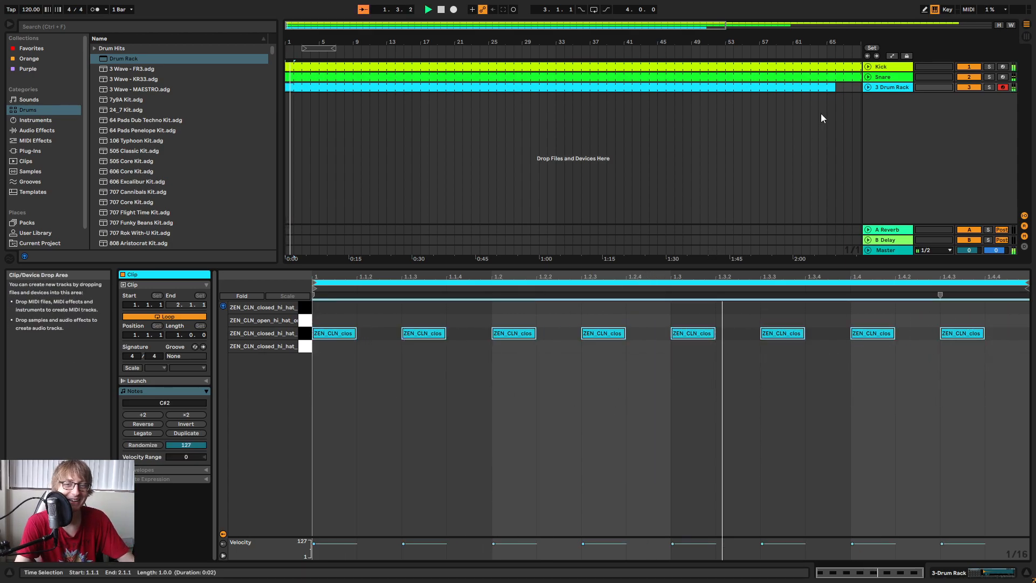
key(Tab)
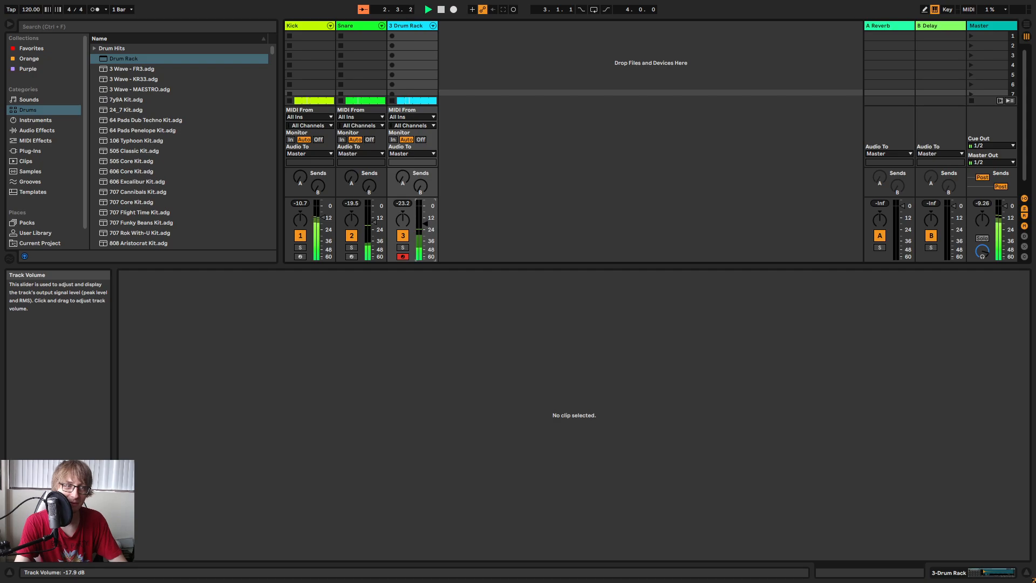
Add the EQ Eight preset Hat EQ 1 after the Drum Rack on the third track.
click(414, 26)
click(31, 131)
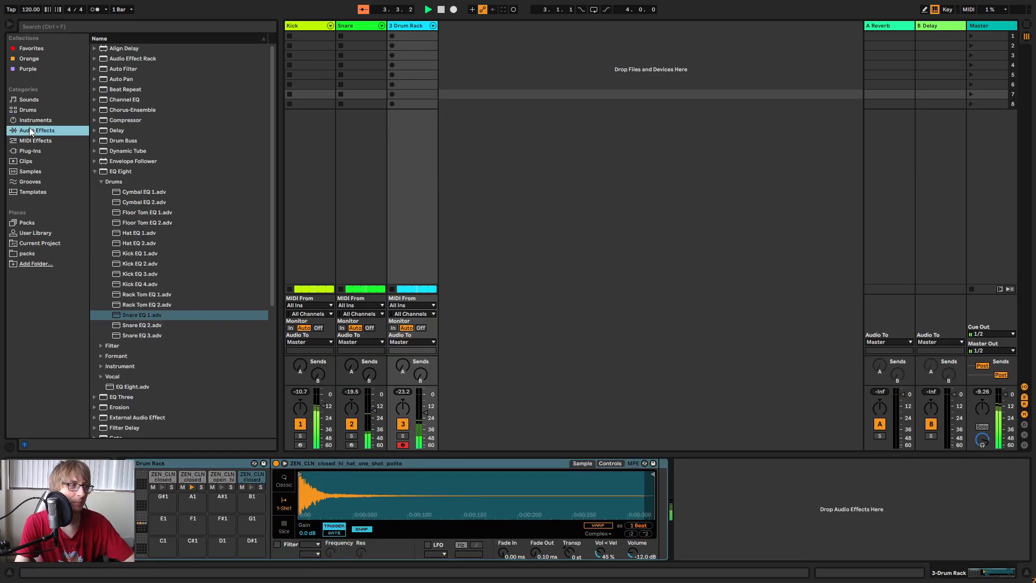
drag(120, 233, 809, 510)
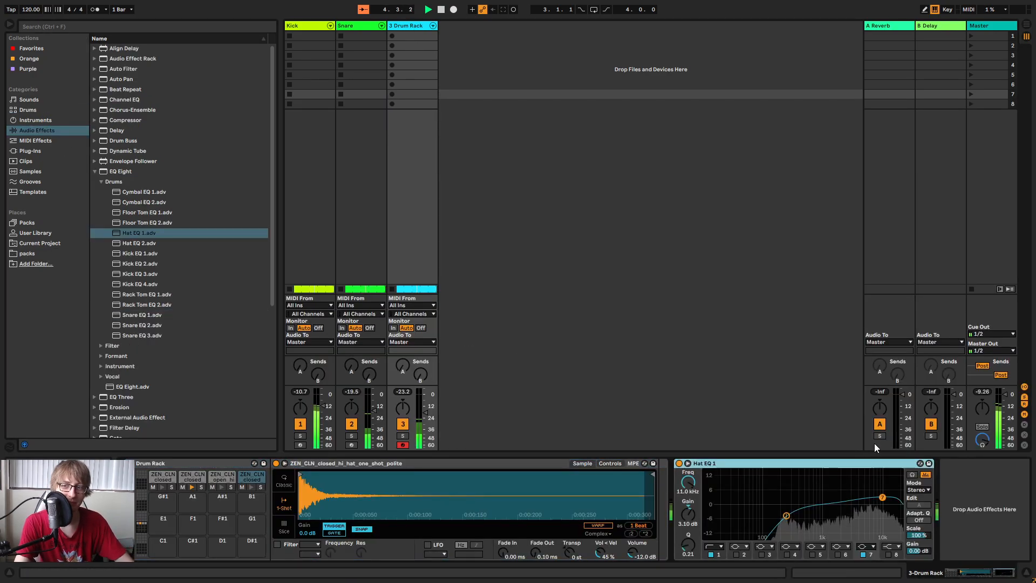
Rename the third track as Hat in the arrangement.
key(Tab)
right_click(886, 87)
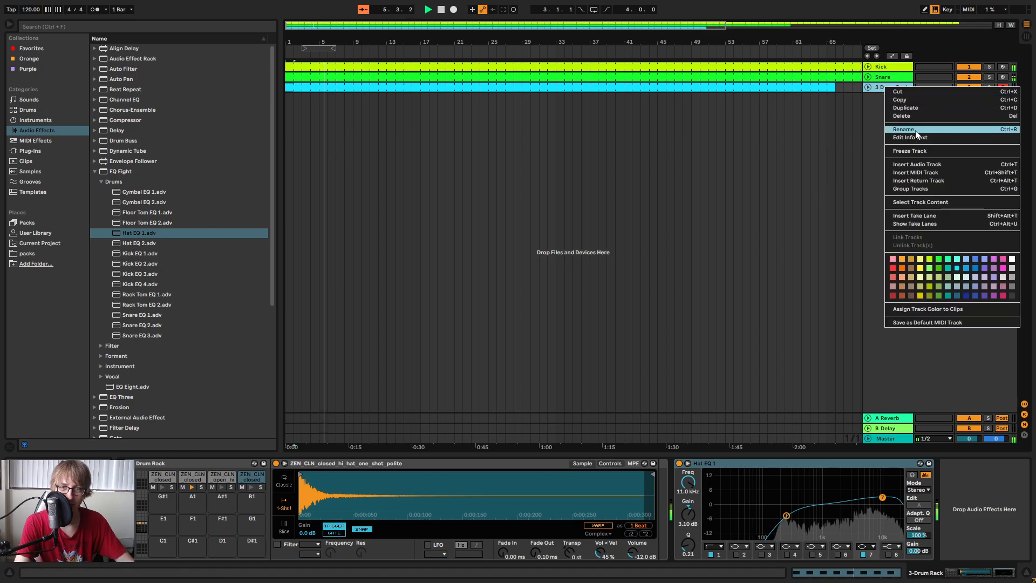
click(915, 130)
text(hA)
key(BackSpace)
key(BackSpace)
text(Hat)
key(Return)
Stop playback and shorten the Hat clip so that it ends at bar 33.
click(803, 139)
drag(824, 44, 824, 22)
key(space)
click(640, 152)
mouse_move(629, 88)
mouse_down()
mouse_move(698, 87)
mouse_move(457, 85)
mouse_up()
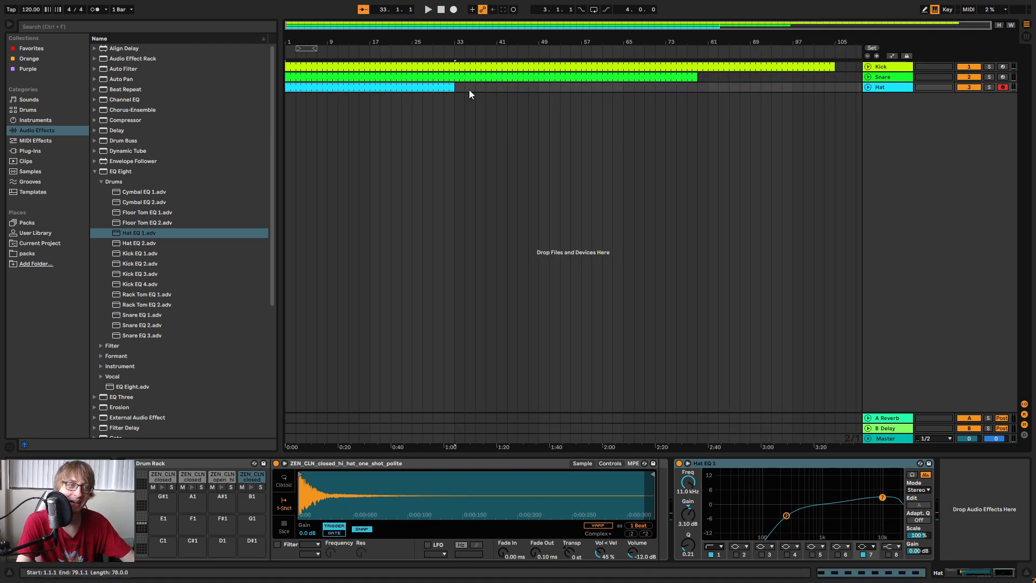
Lower the velocity of the four offbeat closed hi-hat notes in the Hat clip to 80 and play back the pattern.
double_click(449, 86)
click(370, 429)
click(424, 333)
shift+click(605, 333)
shift+click(782, 333)
shift+click(966, 333)
drag(968, 333, 969, 343)
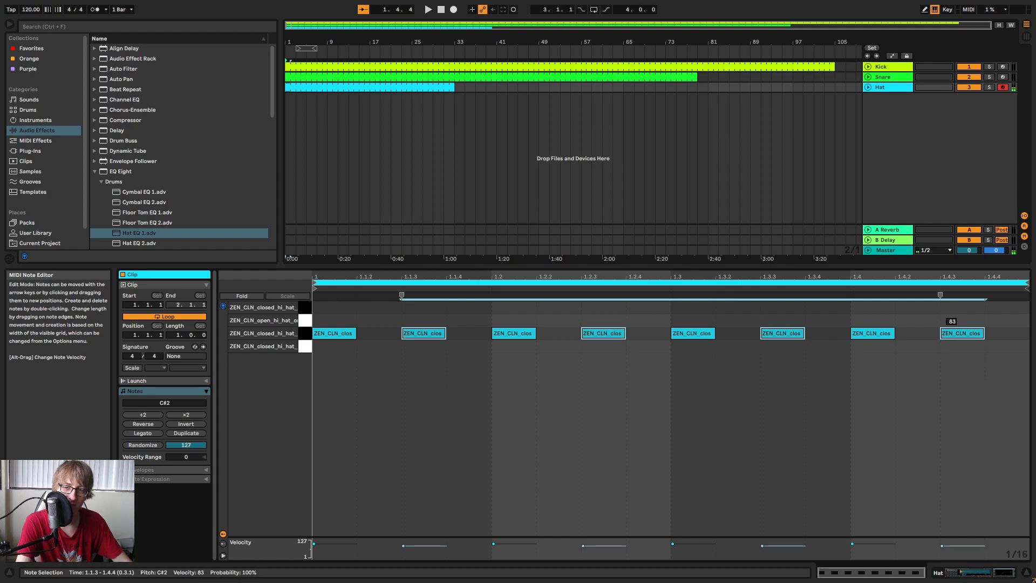
key(space)
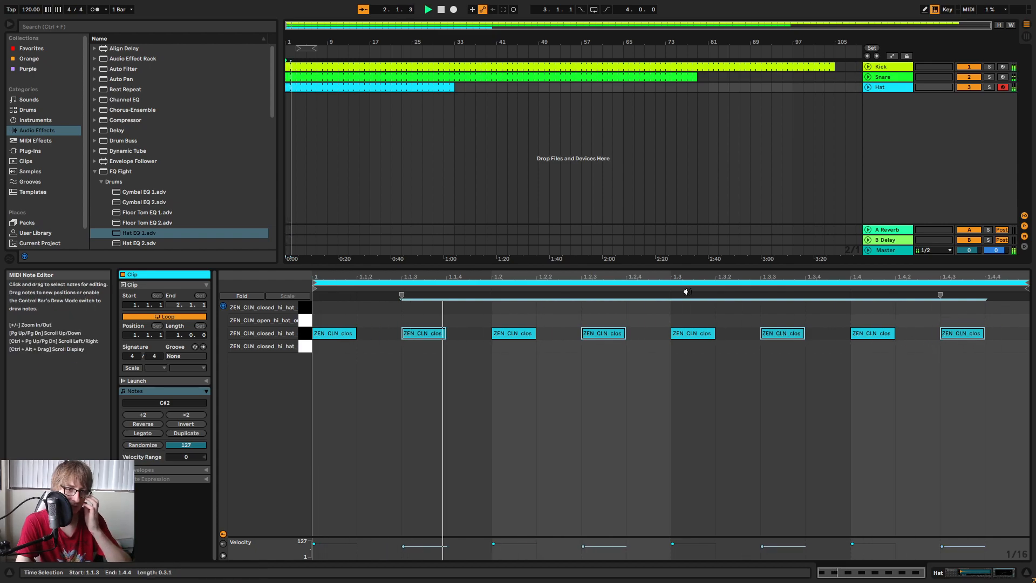
drag(701, 269, 691, 457)
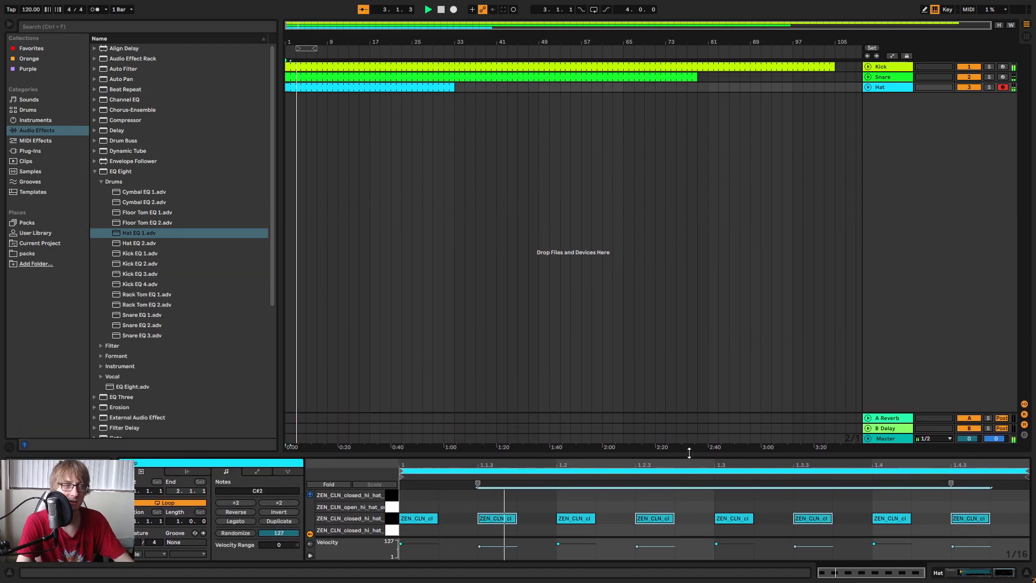
key(space)
Move all notes of the Hat clip down to the C2 closed hi-hat and play the pattern.
click(574, 93)
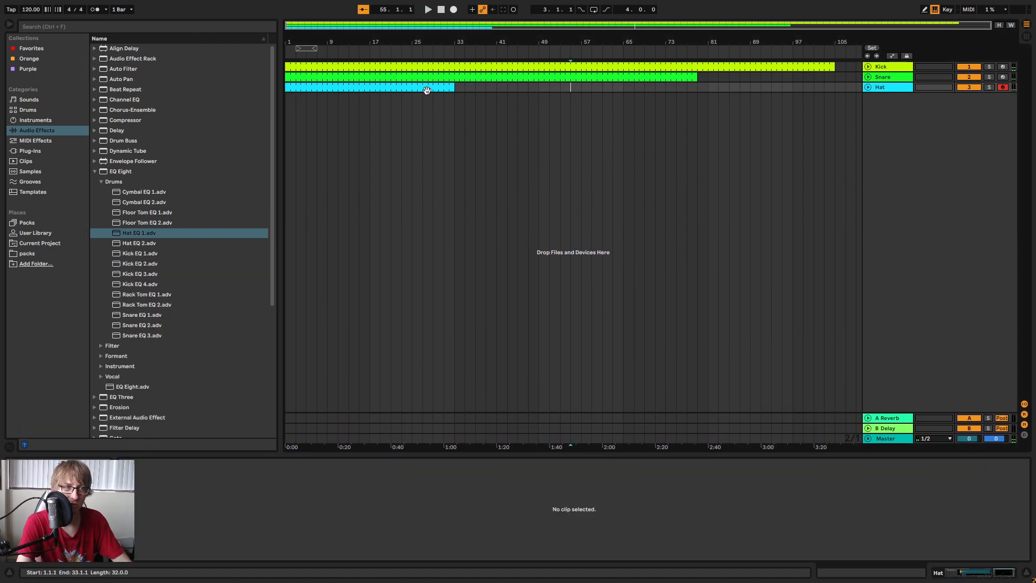
click(426, 89)
drag(575, 456, 648, 336)
key(ctrl+a)
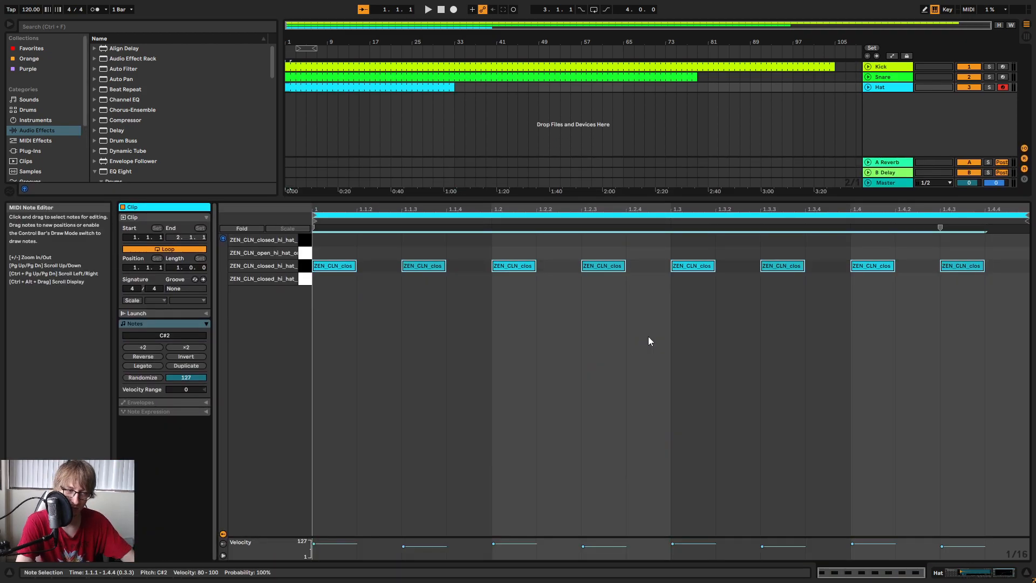
key(Down)
key(space)
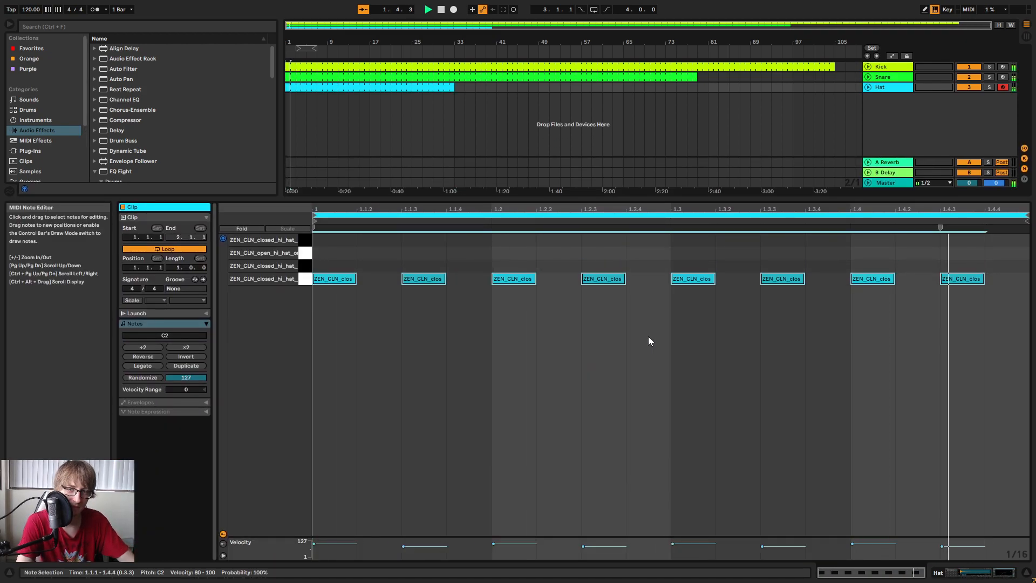
Try the Hat clip's notes on the D2 and D#2 hi-hats during playback and return them to C#2.
key(Up)
key(Up)
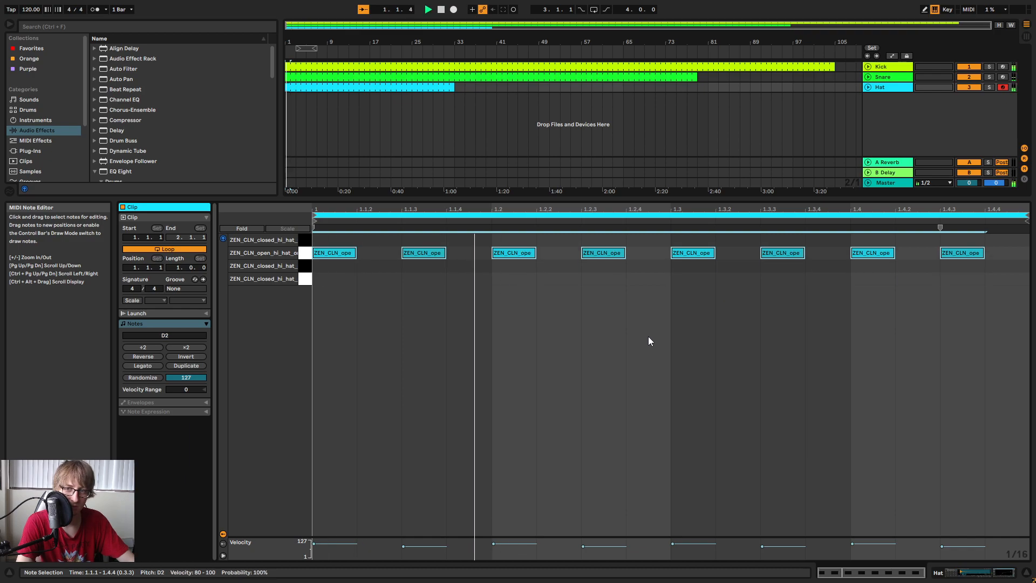
key(Up)
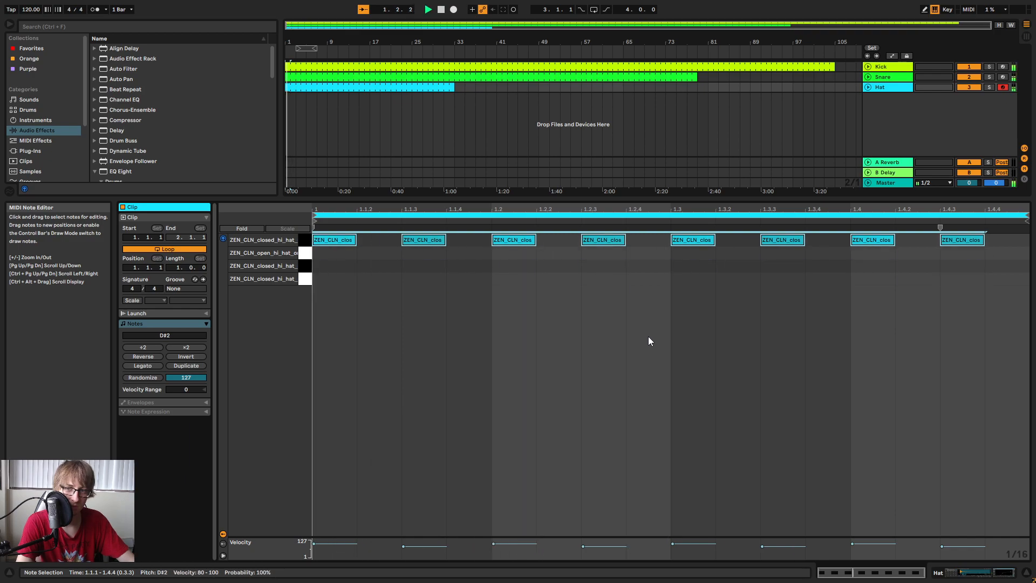
key(Down)
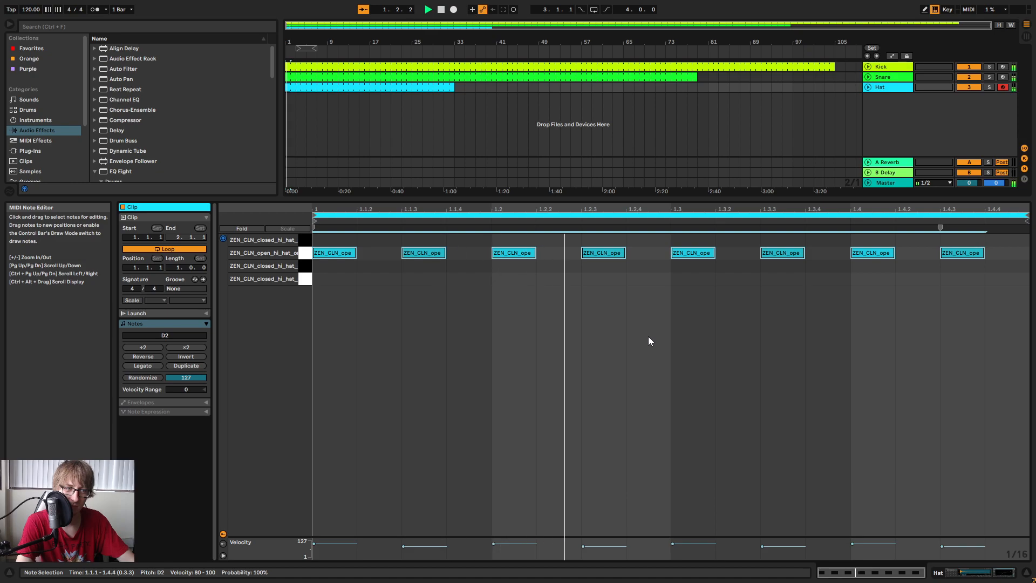
key(Down)
key(Down)
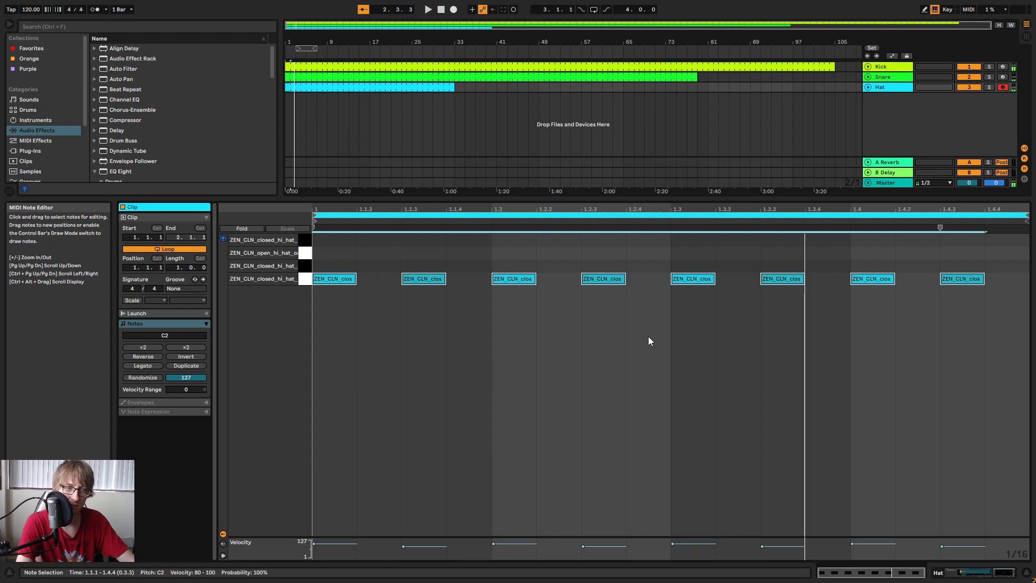
key(Up)
Open the Kick clip, try its notes on the D2 and C2 kick samples during playback, and return them to C#2.
drag(776, 198, 767, 407)
click(903, 72)
double_click(902, 67)
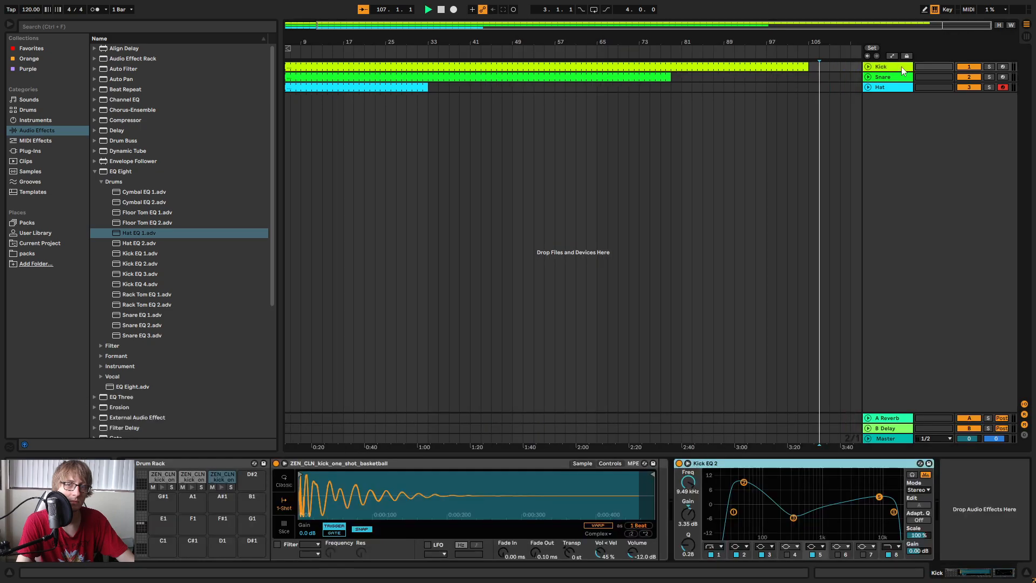
double_click(559, 64)
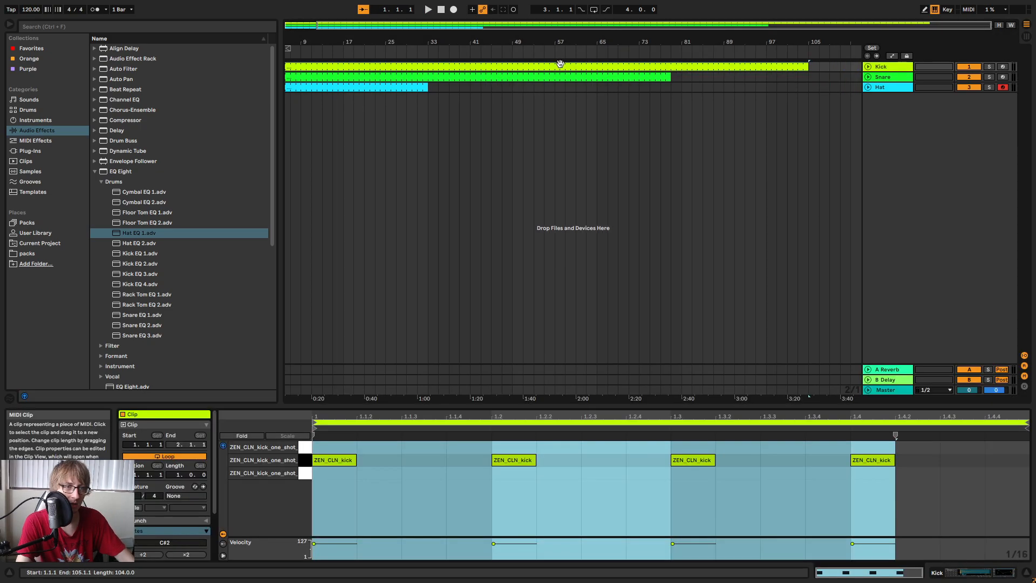
key(Up)
key(space)
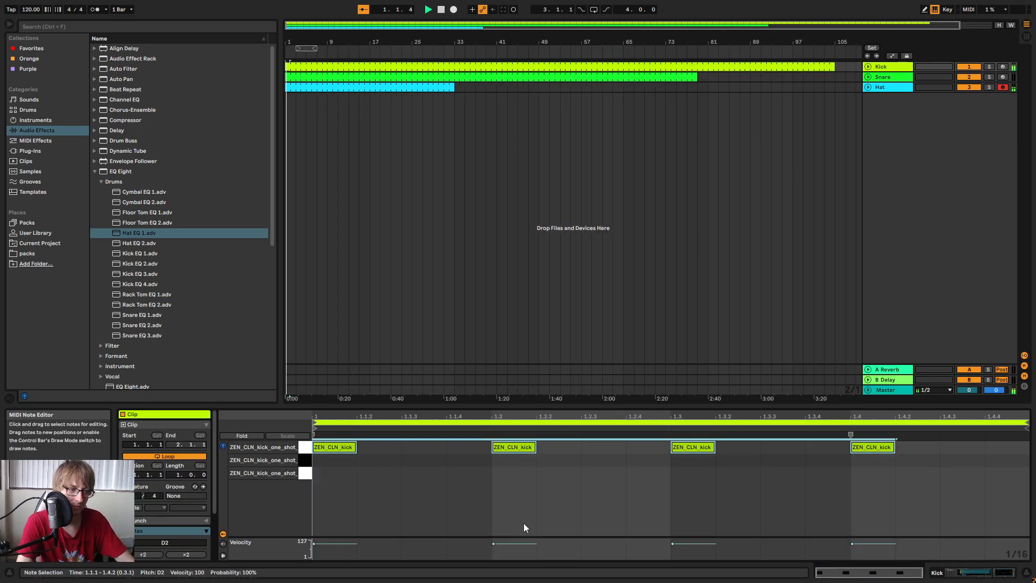
key(Down)
key(Down)
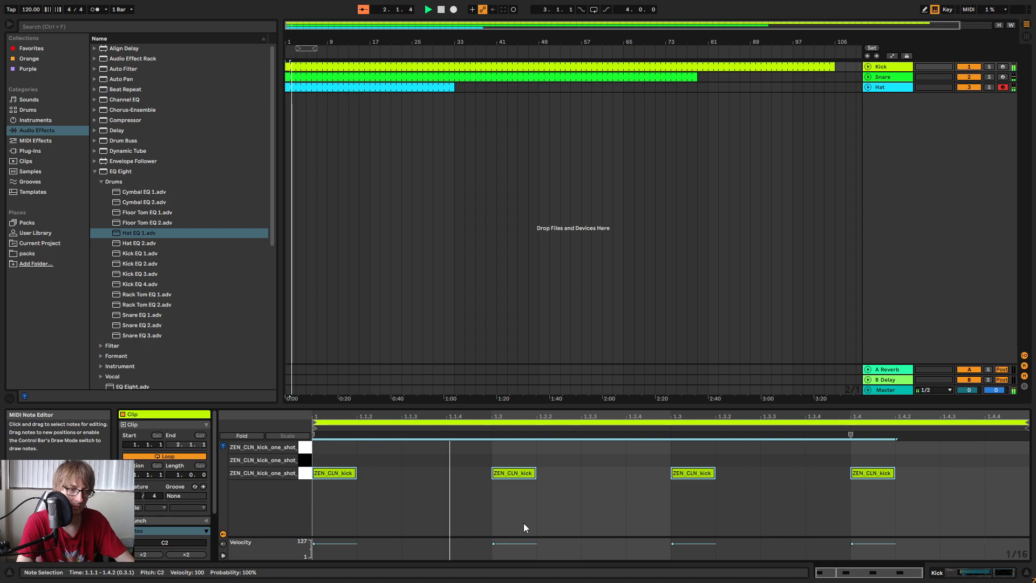
key(Up)
Fine-tune the Kick track's volume to about -12.9 dB during playback, then stop the arrangement.
key(Tab)
drag(323, 358, 323, 359)
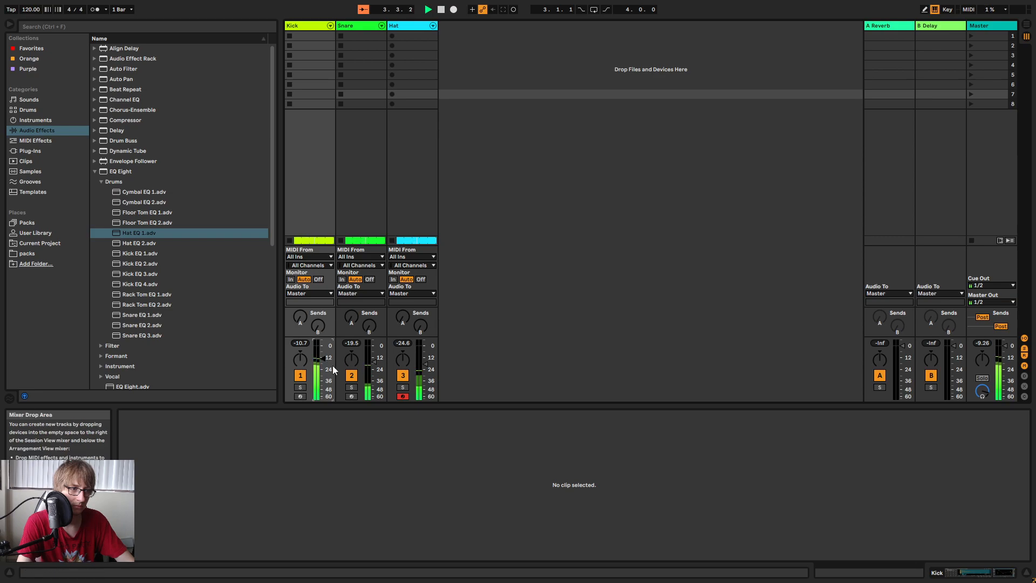
drag(323, 359, 323, 359)
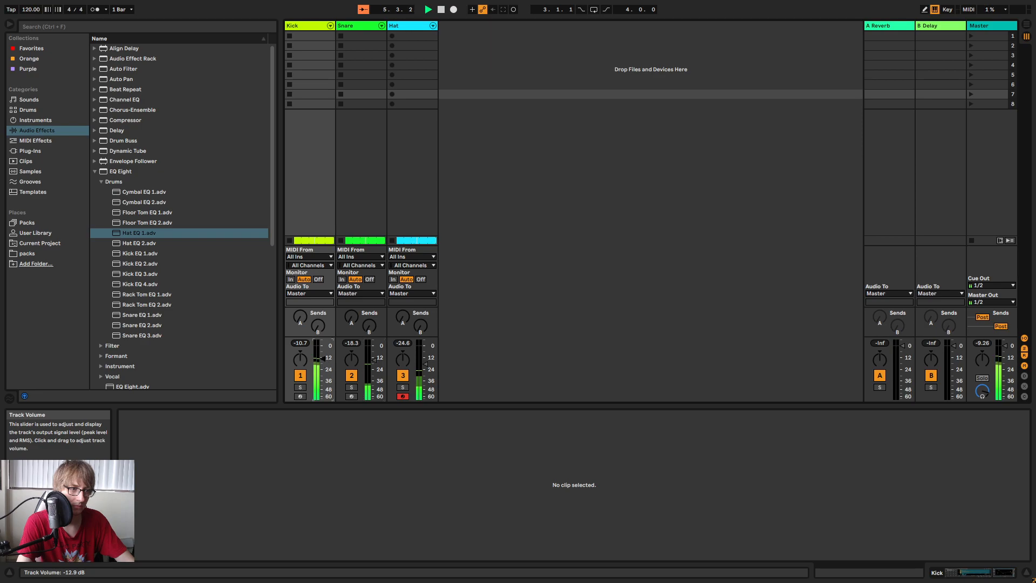
key(Tab)
key(space)
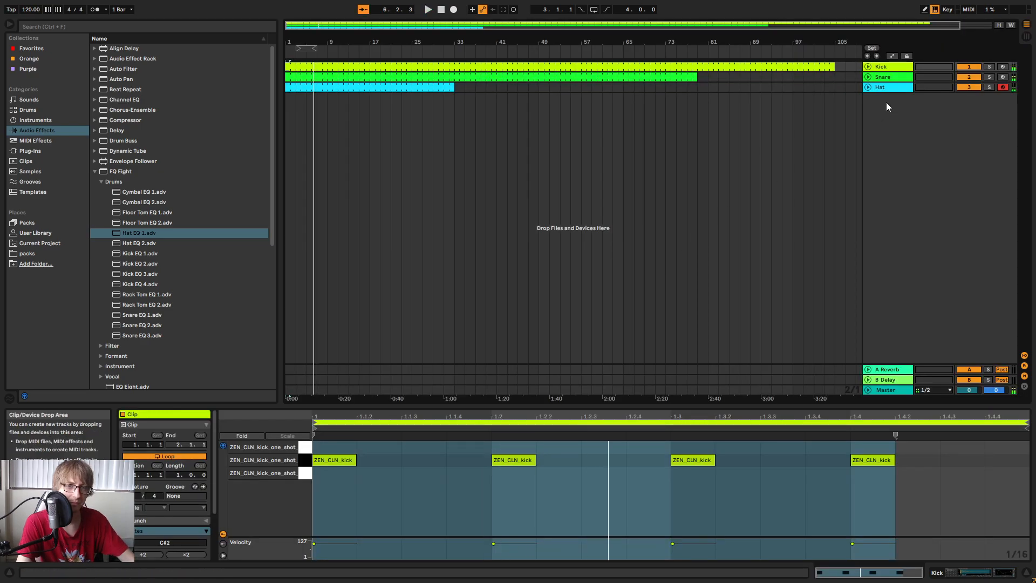
Extend the looped Hat clip to about bar 103, near the end of the Kick clip.
click(516, 112)
drag(452, 90, 824, 89)
click(825, 64)
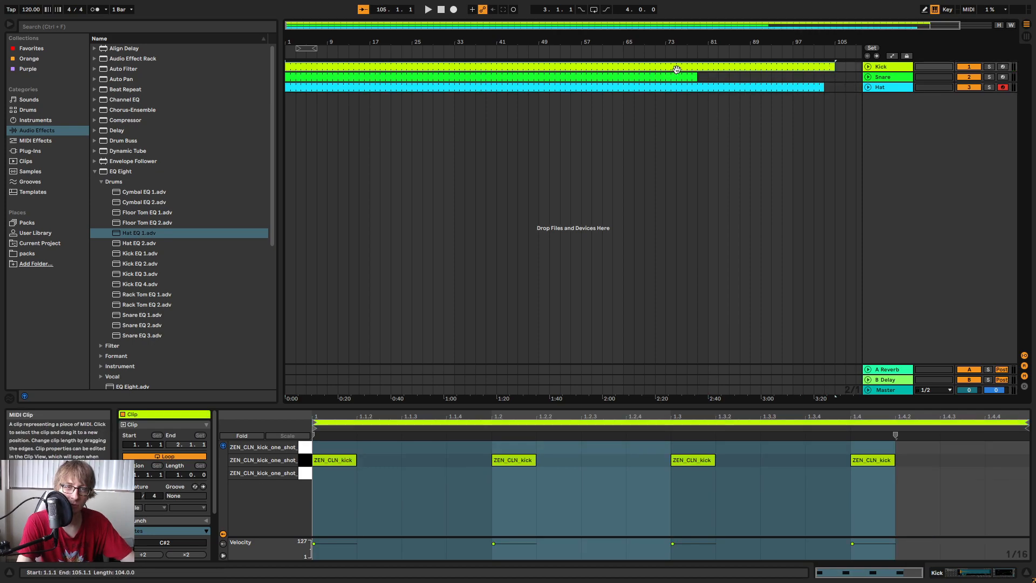
Extend the looped Snare and Hat clips to the end of the Kick clip at bar 105.
drag(697, 76, 832, 89)
click(496, 183)
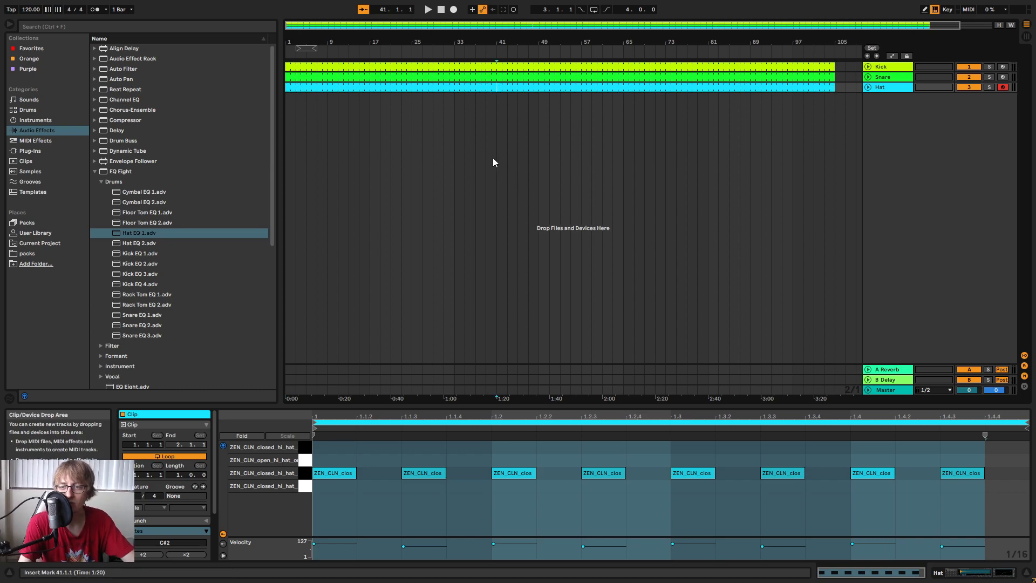
Collapse the EQ Eight presets and add the iZotope Iris 2 VST plug-in on a new track.
click(94, 171)
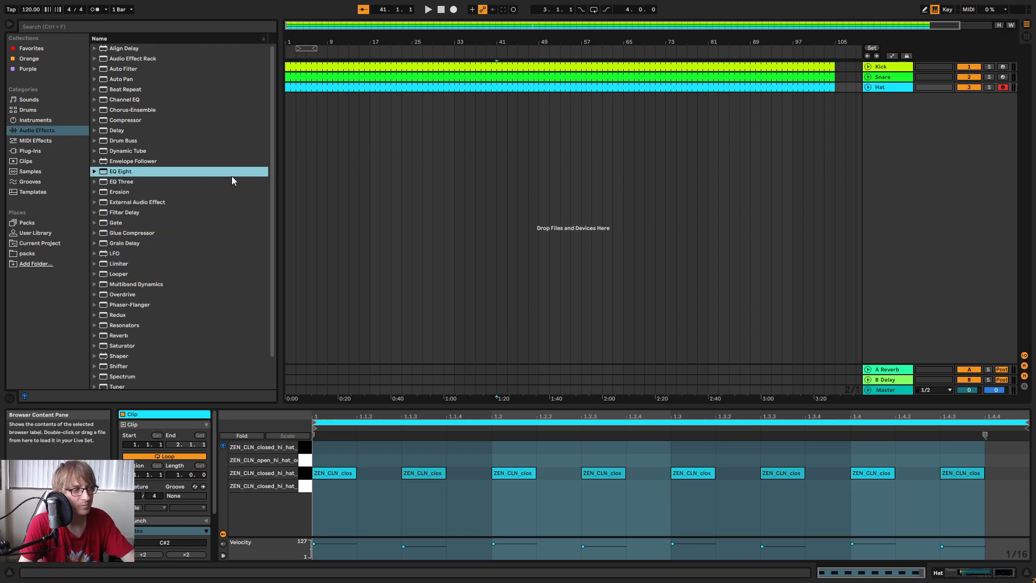
click(42, 154)
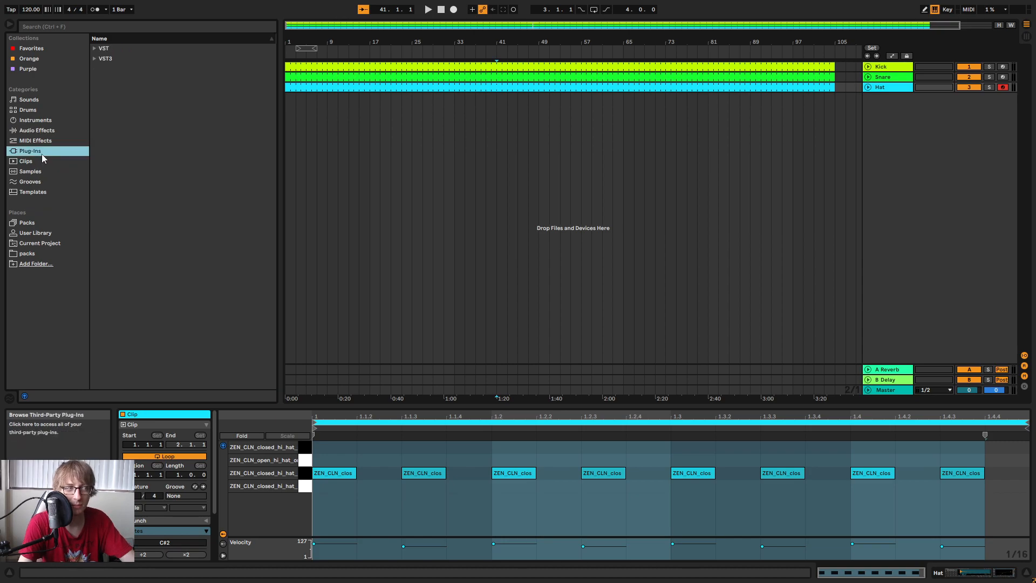
click(96, 58)
click(96, 58)
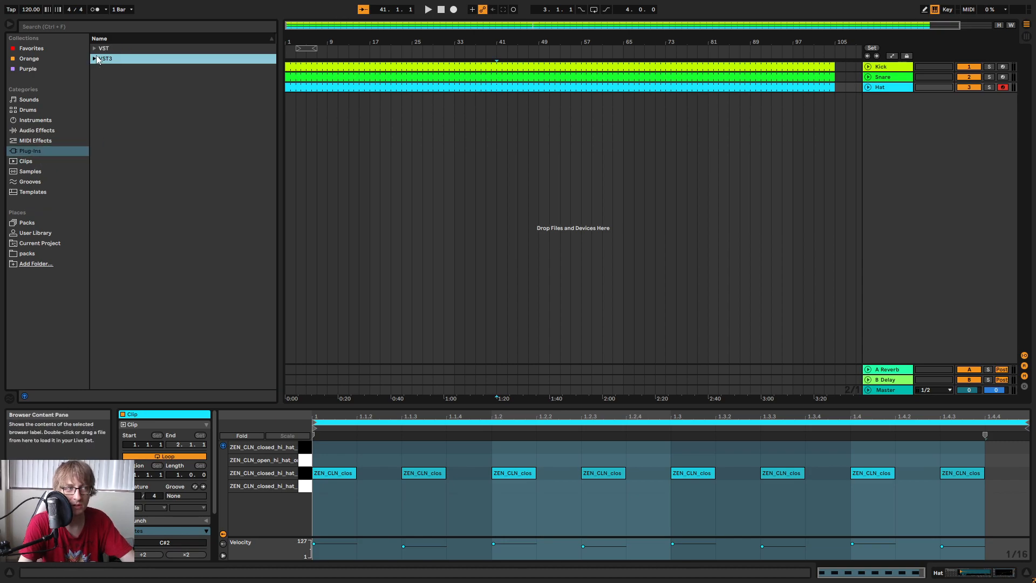
click(96, 49)
scroll(177, 165, down, 7)
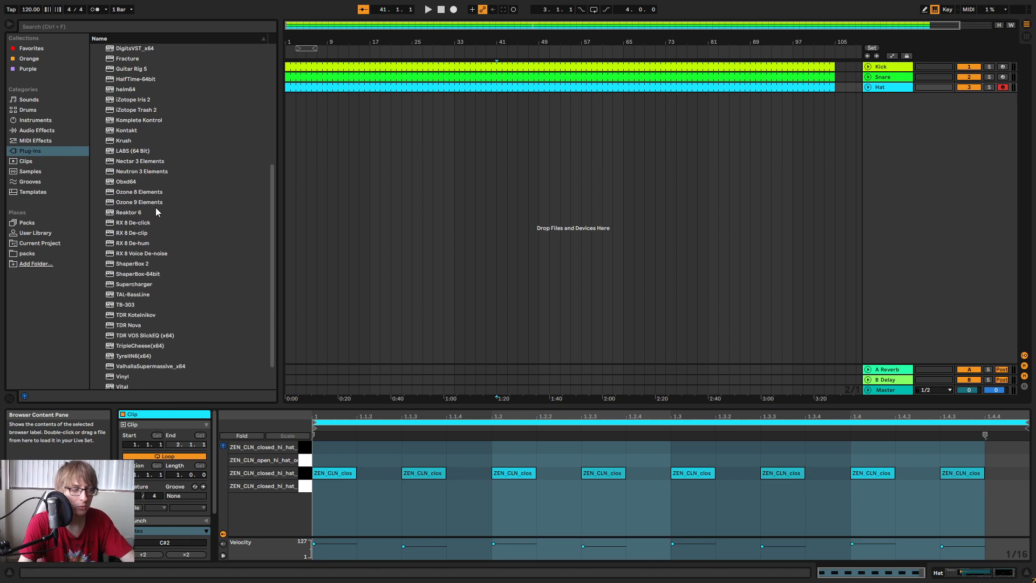
click(150, 131)
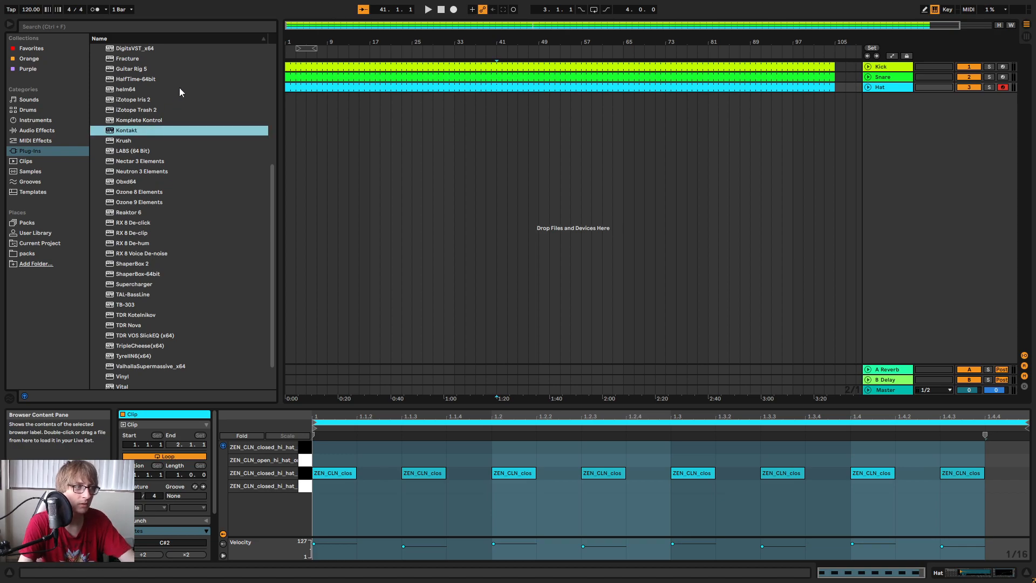
click(172, 100)
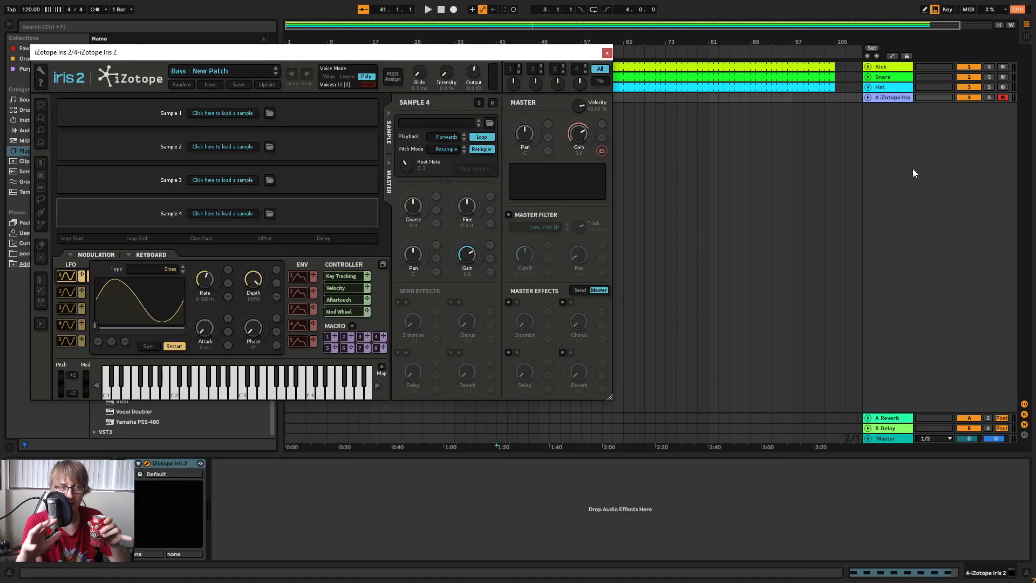
Try the Cheap Guitar and Buzzy Lead patches from the Leads category in Iris 2.
click(236, 70)
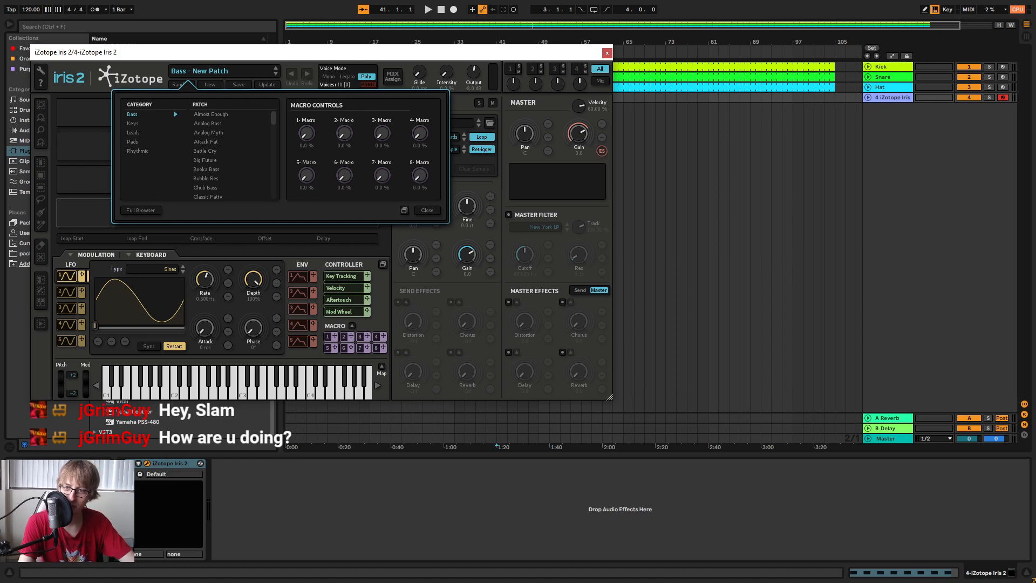
click(750, 236)
click(140, 134)
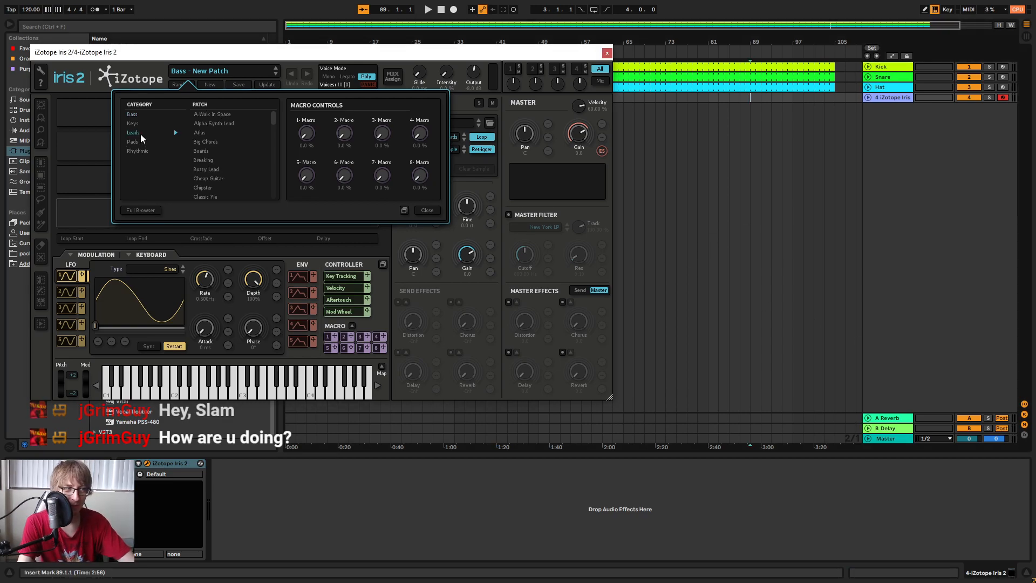
click(214, 179)
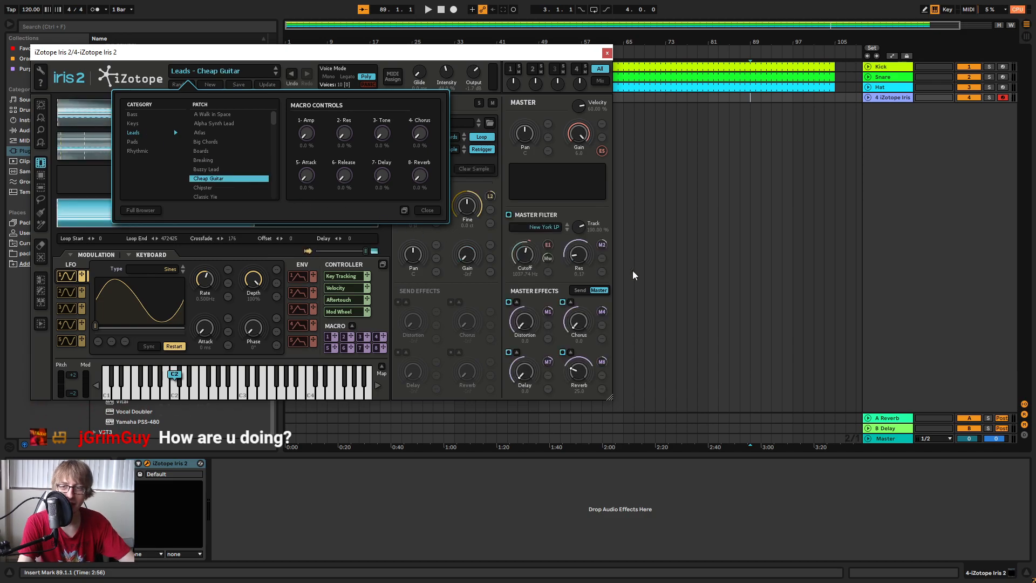
key(Up)
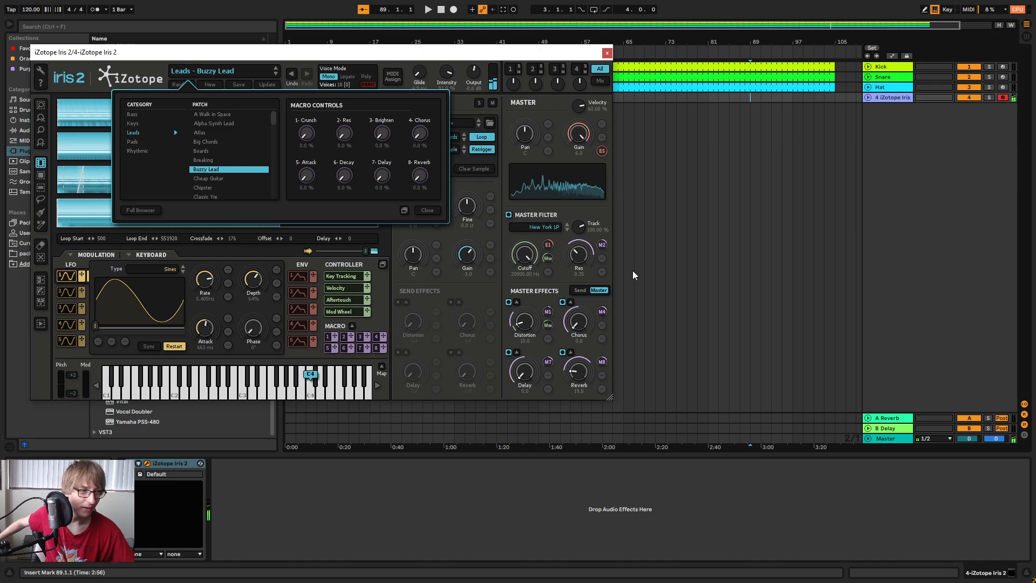
Show the Session View mixer and move the Iris 2 window clear of the track faders.
drag(596, 52, 875, 261)
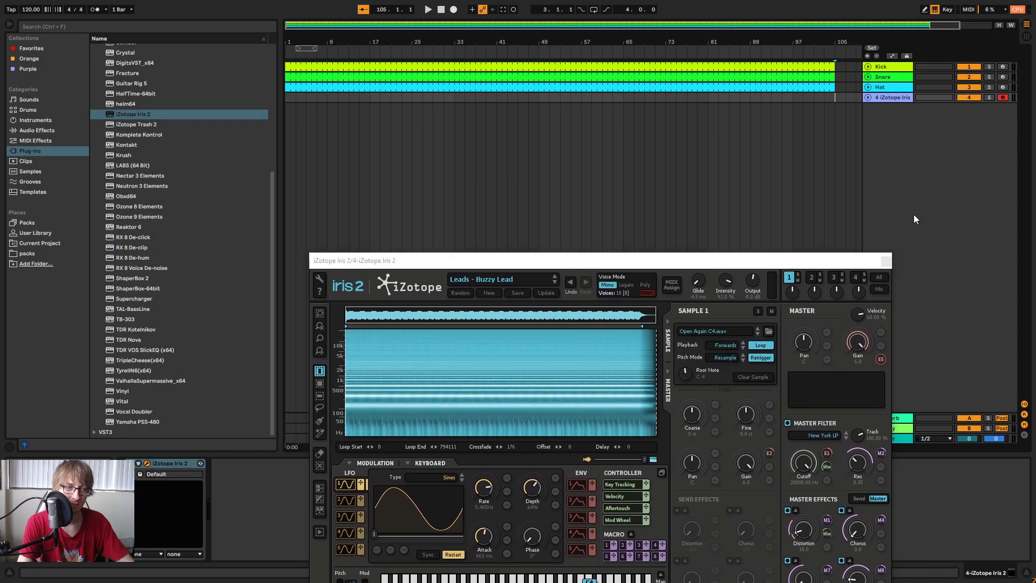
key(Tab)
drag(880, 263, 952, 467)
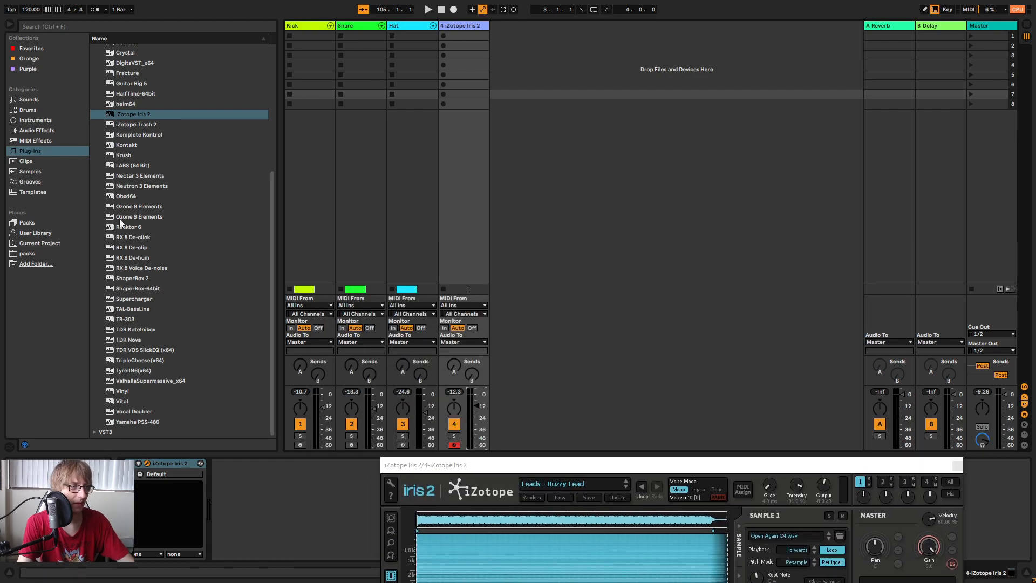
Add the Compressor's Mild Sidechain preset after Iris 2 on its track and collapse the preset list.
click(37, 130)
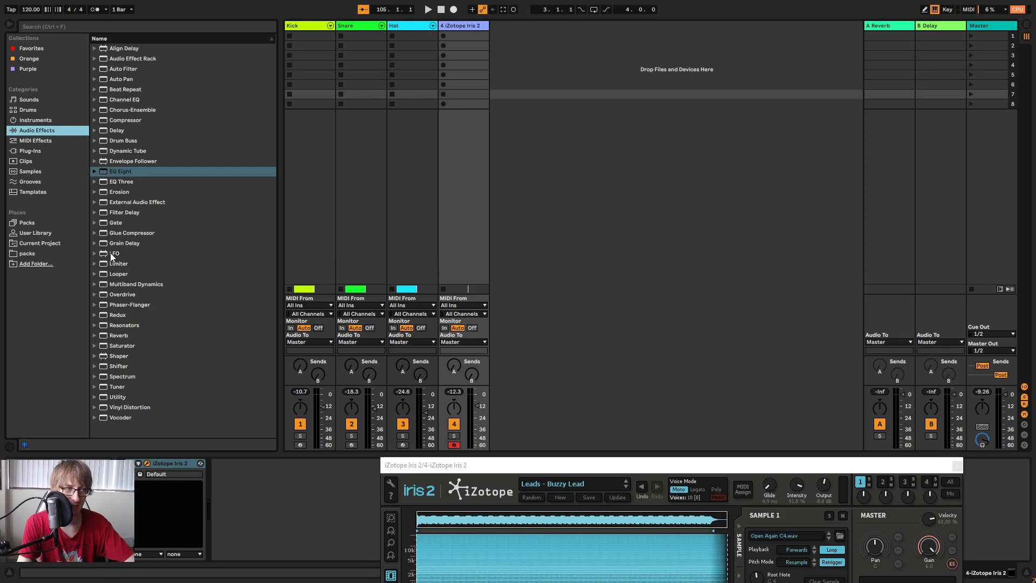
click(123, 120)
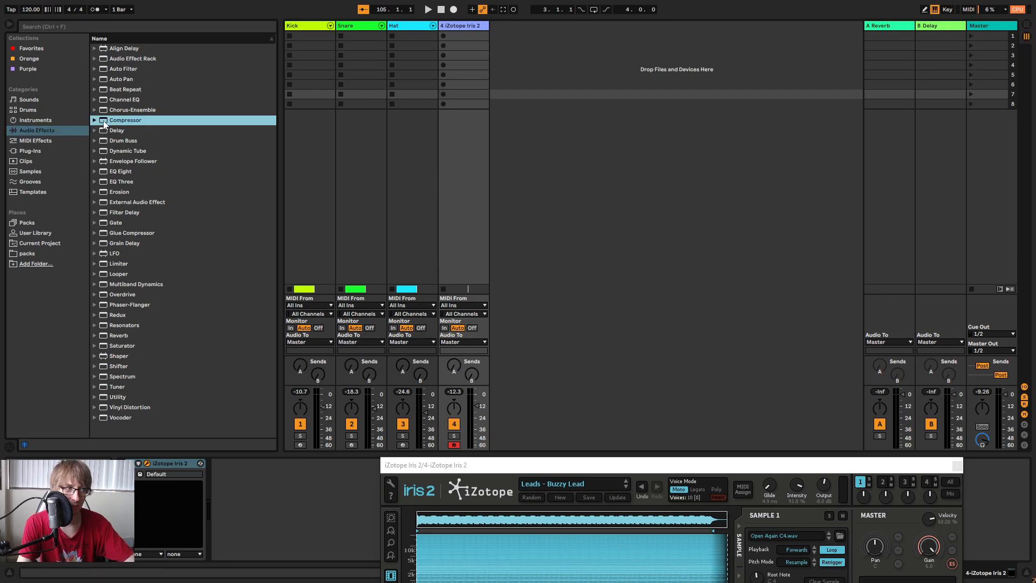
click(95, 120)
drag(143, 279, 262, 493)
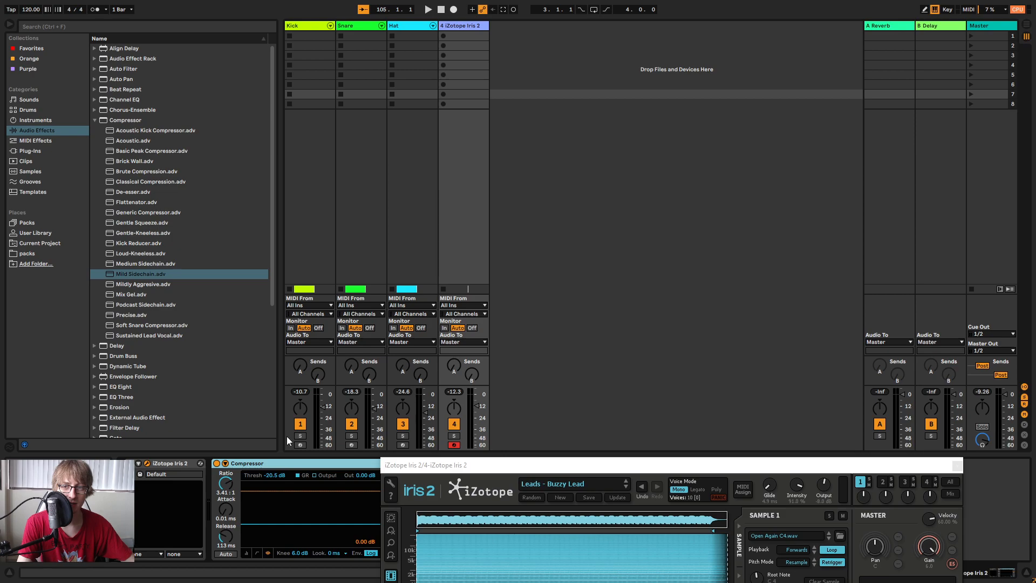
click(96, 120)
Move the Iris 2 window up, return to the Arrangement View, and reset the playback position to bar 1.
drag(502, 466, 516, 253)
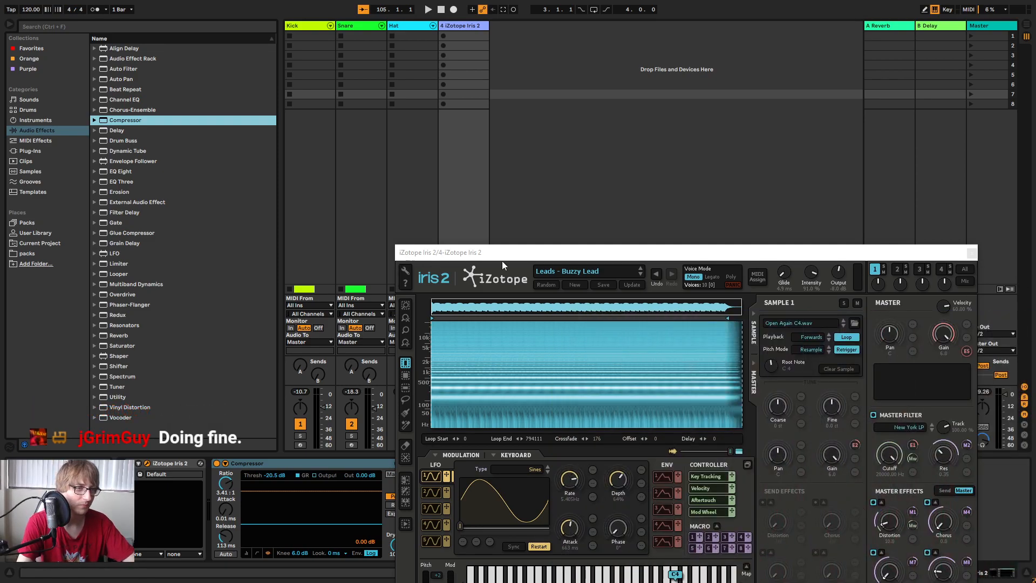
click(708, 224)
drag(647, 254, 648, 192)
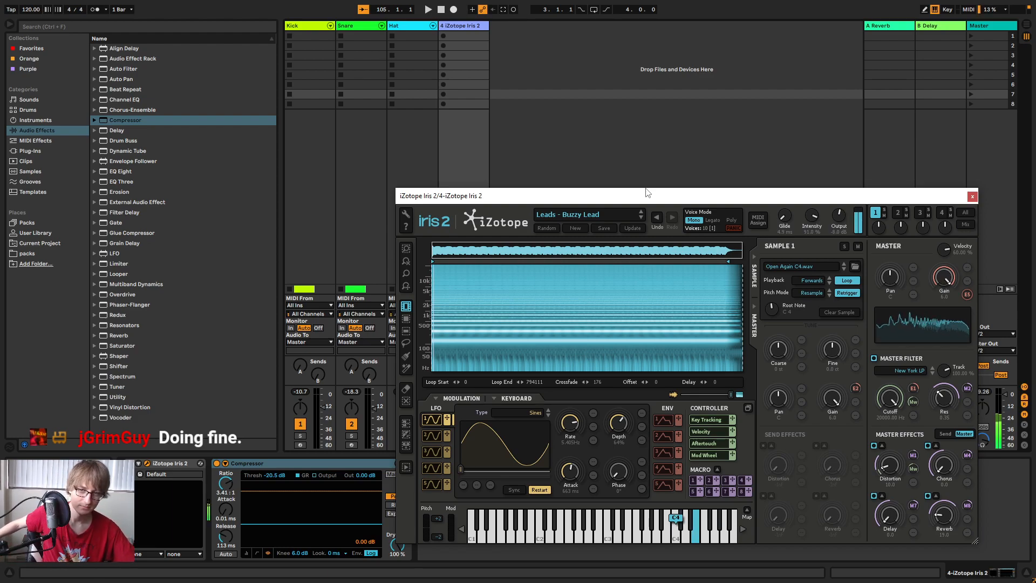
key(Tab)
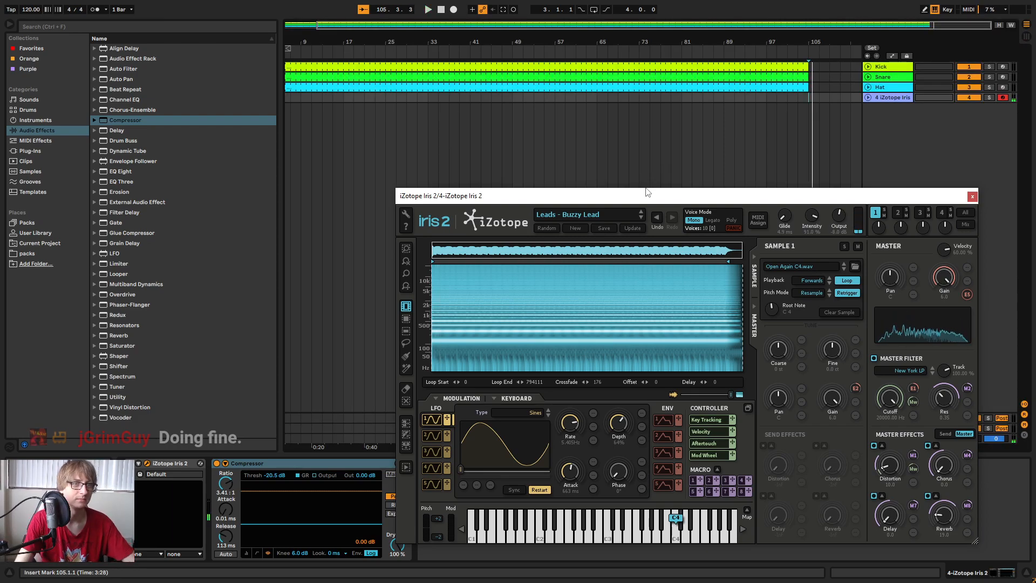
double_click(441, 10)
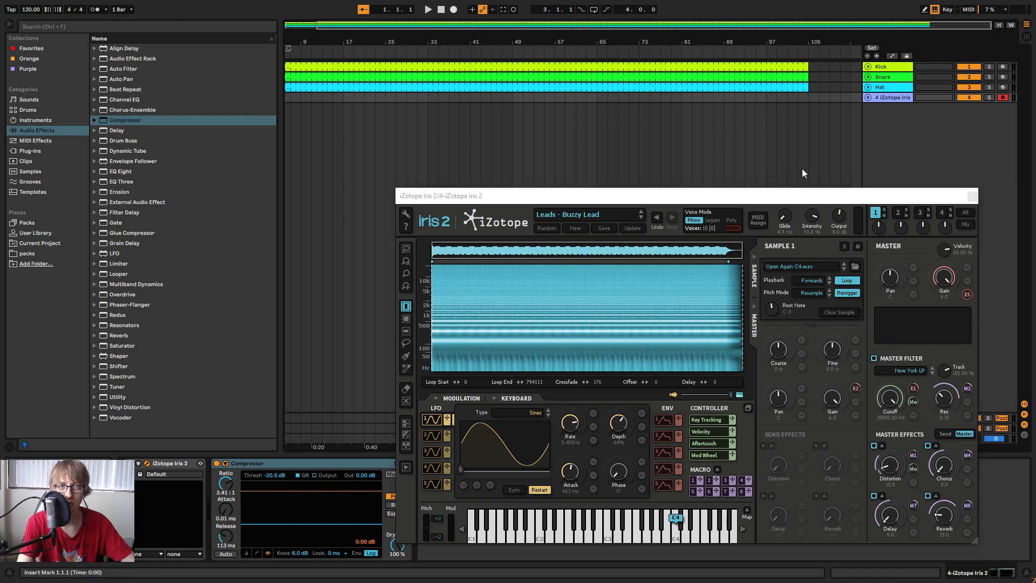
Start playback, take the Compressor's sidechain input from the Kick track, and restart the arrangement from the beginning.
key(space)
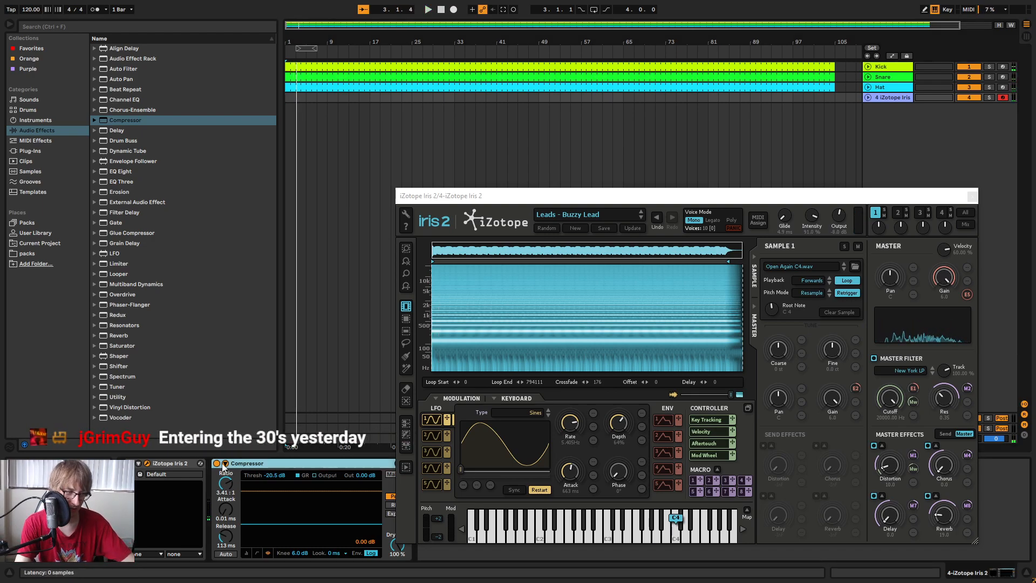
click(233, 474)
click(233, 490)
click(236, 507)
key(space)
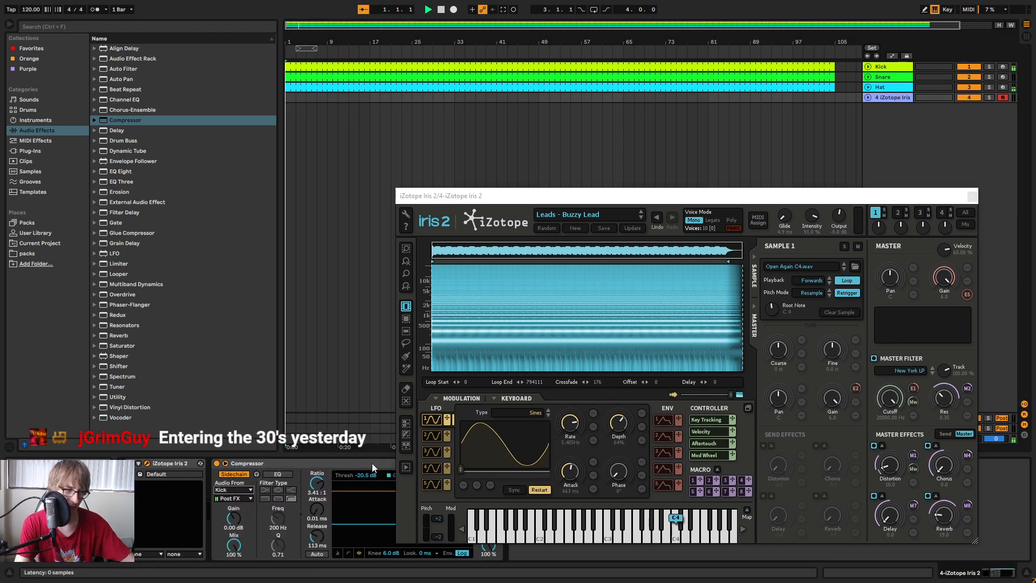
Uncover the Compressor, enable its sidechain EQ, and set the threshold to -25.1 dB during playback, ending with playback stopped.
drag(643, 206, 767, 112)
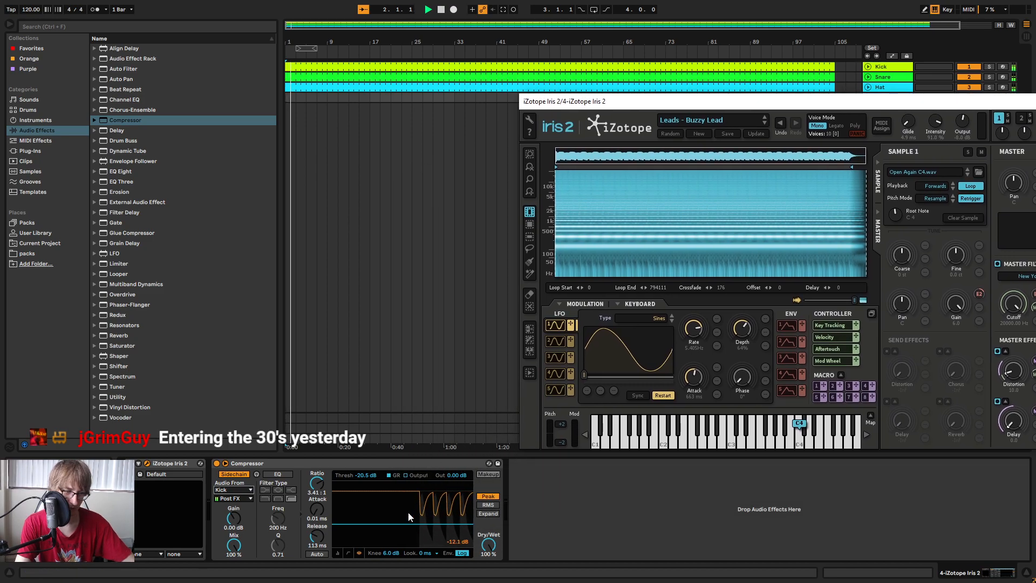
click(278, 474)
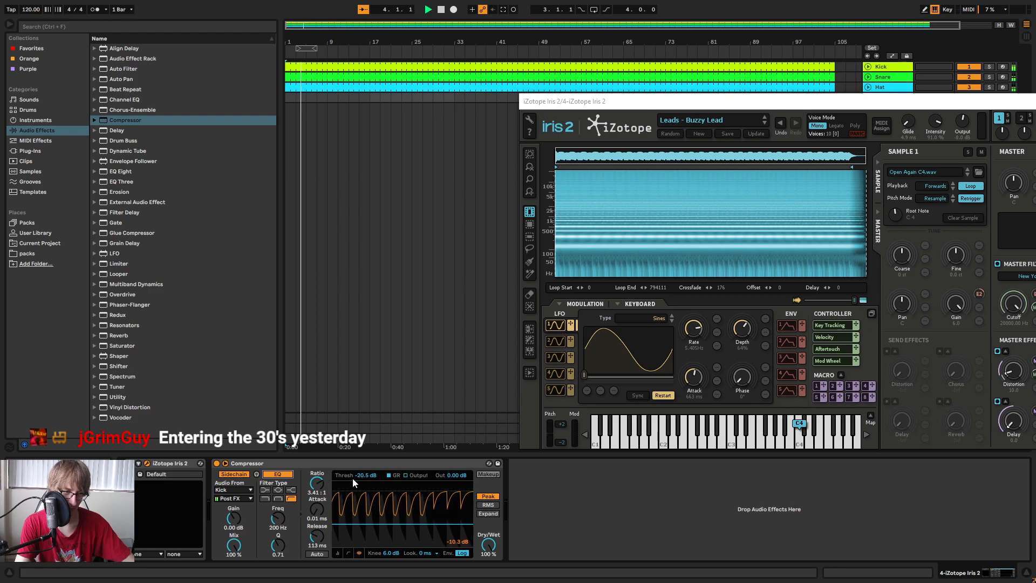
drag(354, 475, 366, 479)
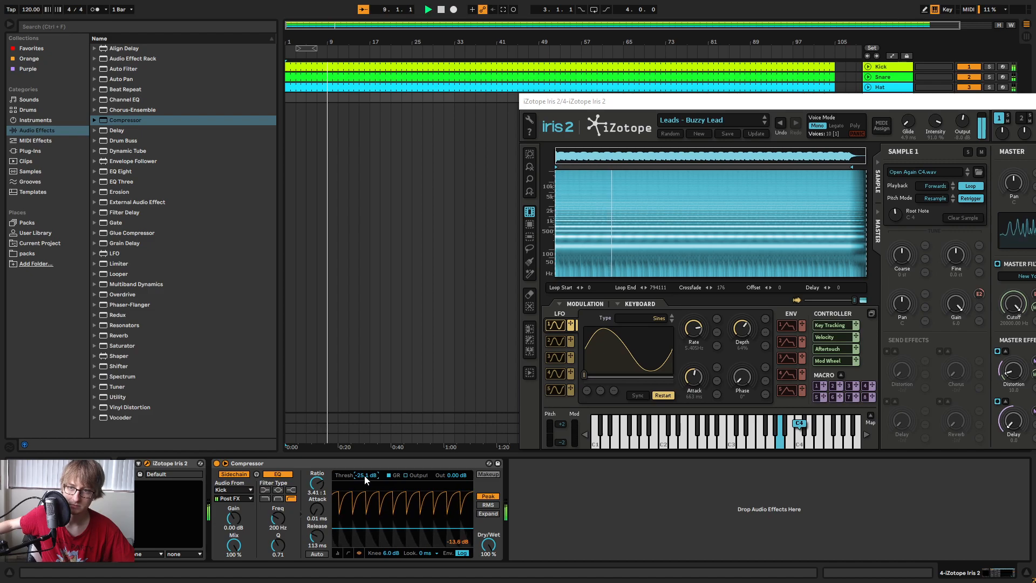
key(space)
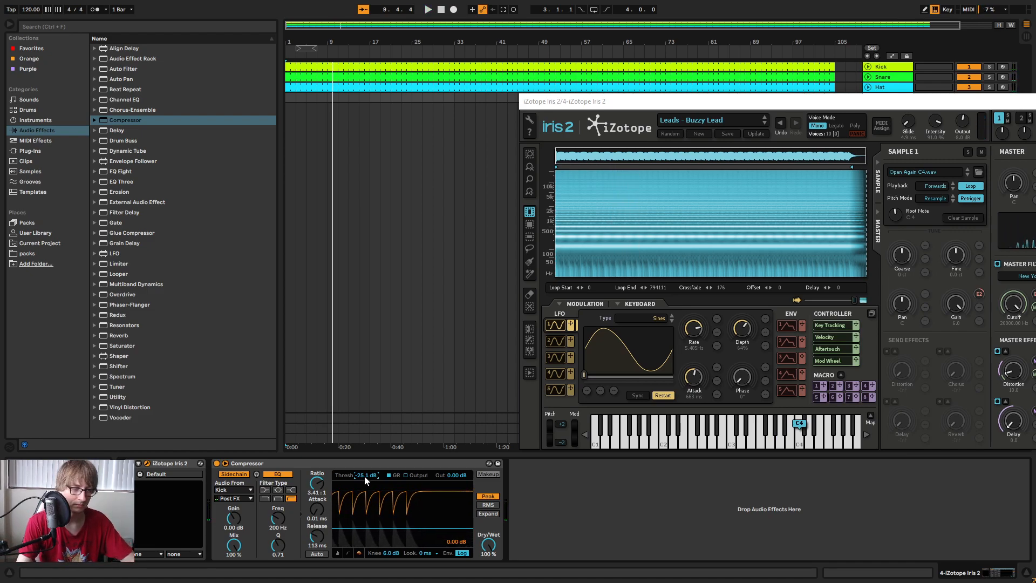
Open the Keys category in the Iris 2 patch browser and try the Cheap Violin and Chewbacca on Acid patches.
click(715, 122)
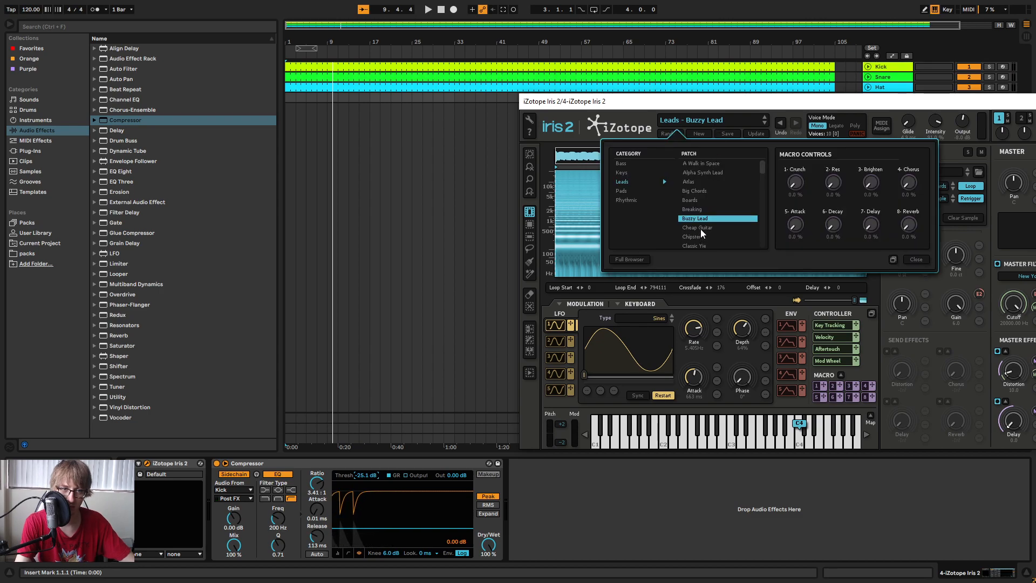
click(626, 172)
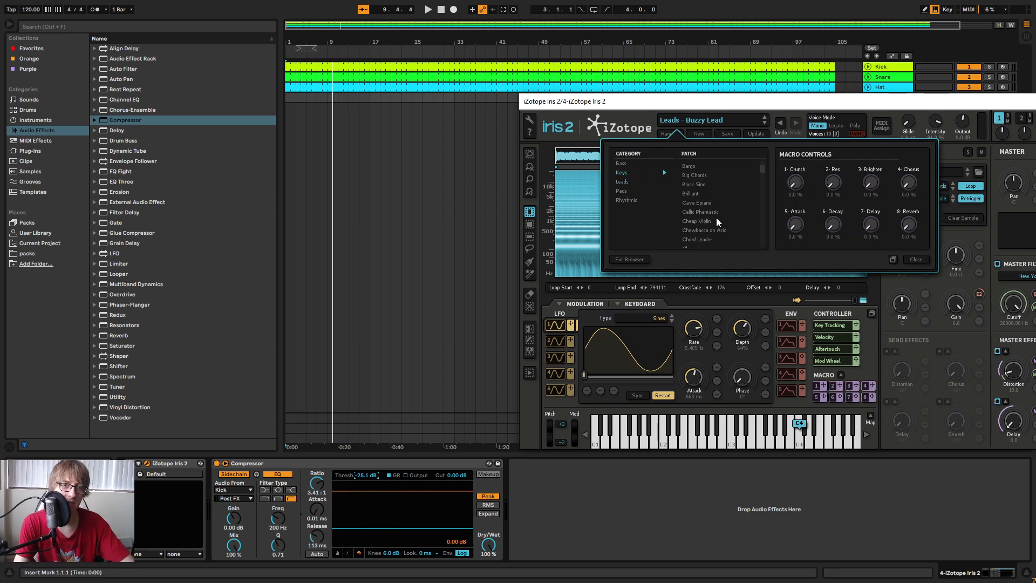
click(701, 222)
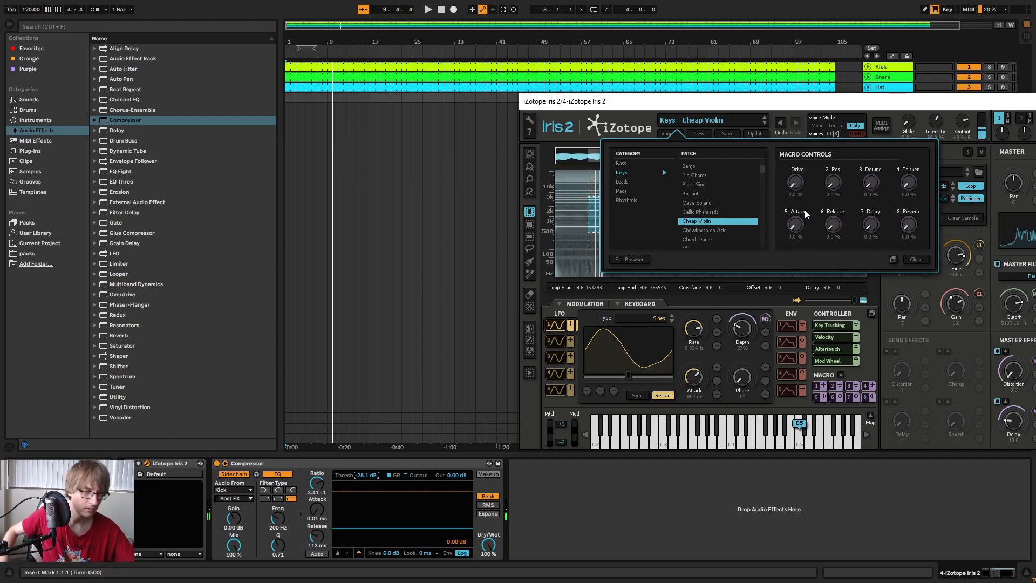
click(720, 230)
Uncover the Session View mixer and raise the Iris 2 track's volume slightly.
drag(863, 107, 723, 314)
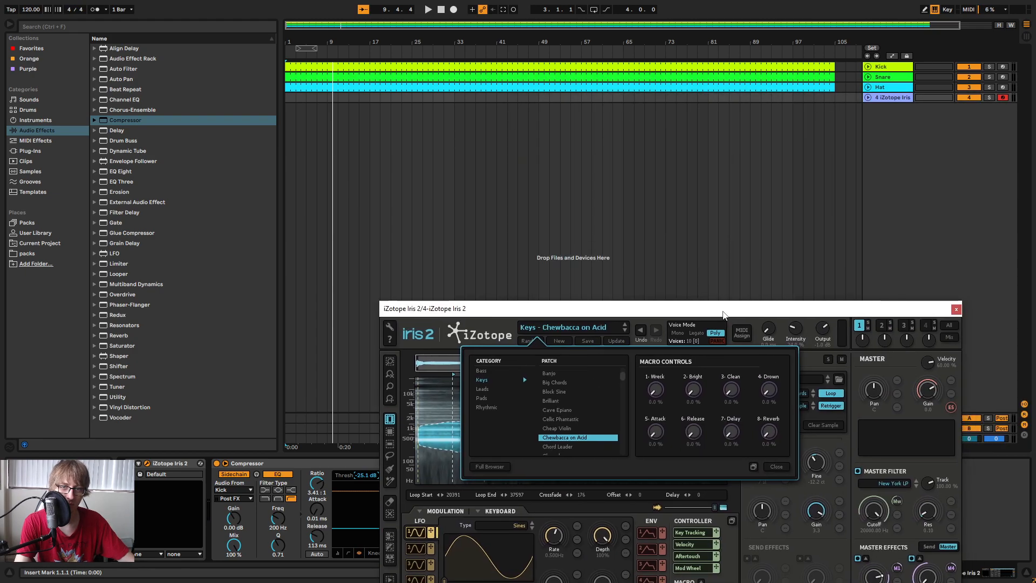
key(Tab)
drag(585, 308, 710, 104)
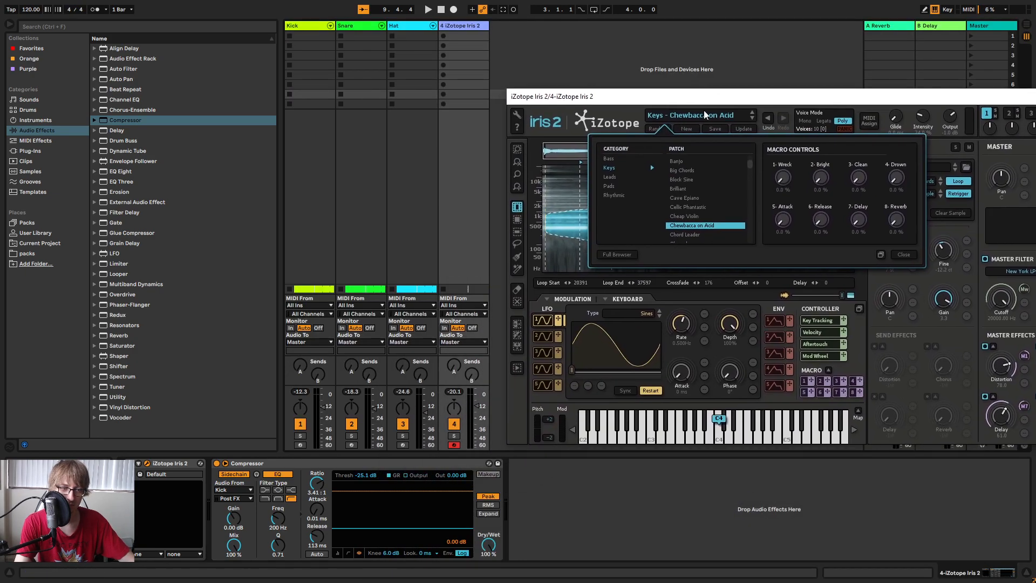
drag(478, 410, 479, 404)
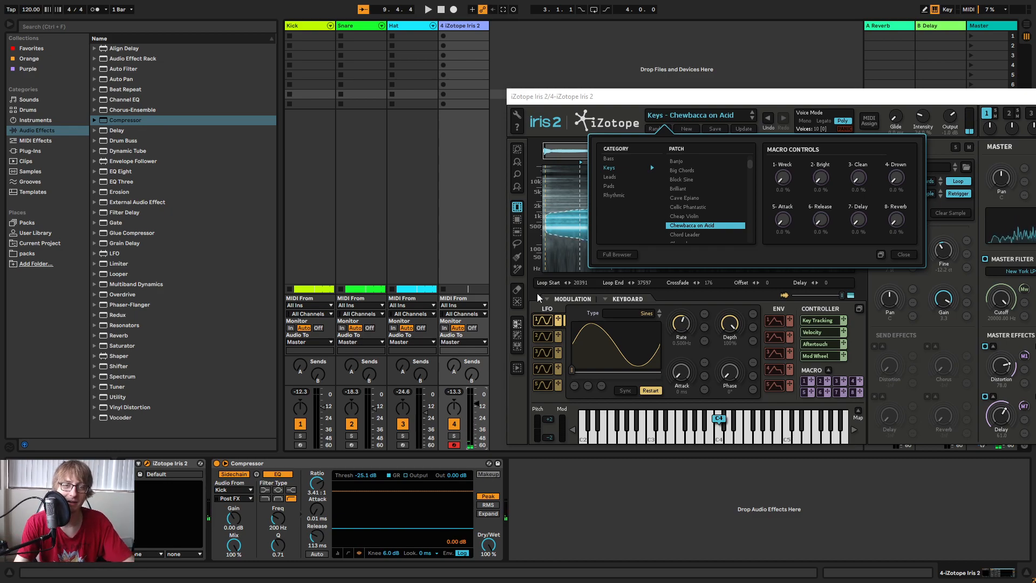
Load the Chord Leader patch from the Keys category and step through the neighbouring patches in the list.
click(708, 234)
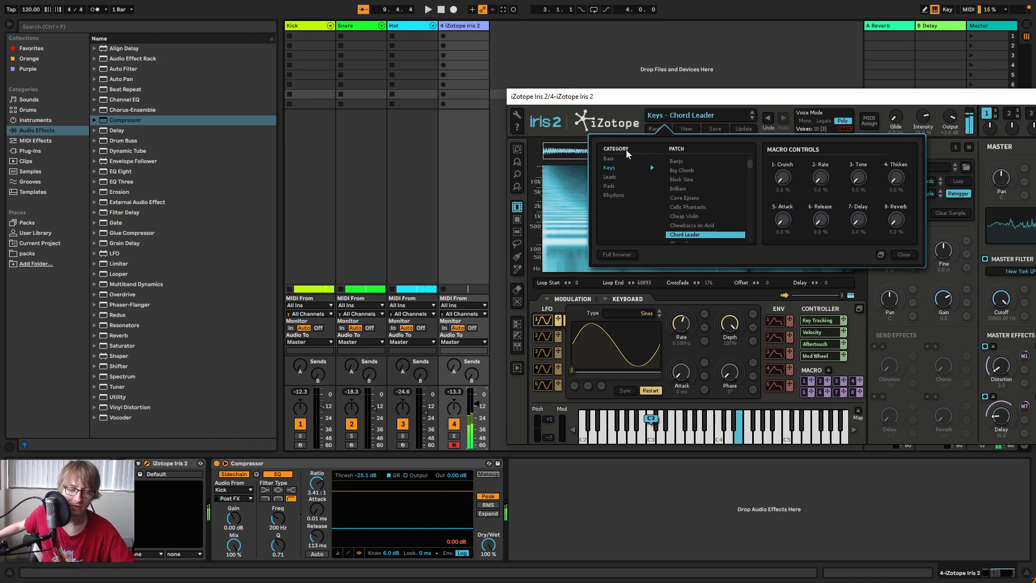
key(Down)
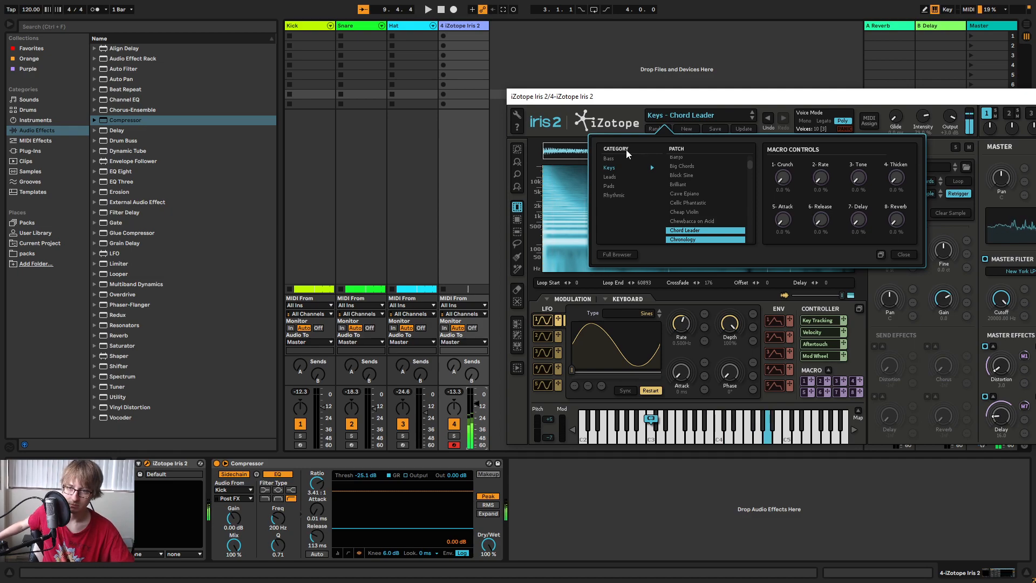
key(Down)
key(Up)
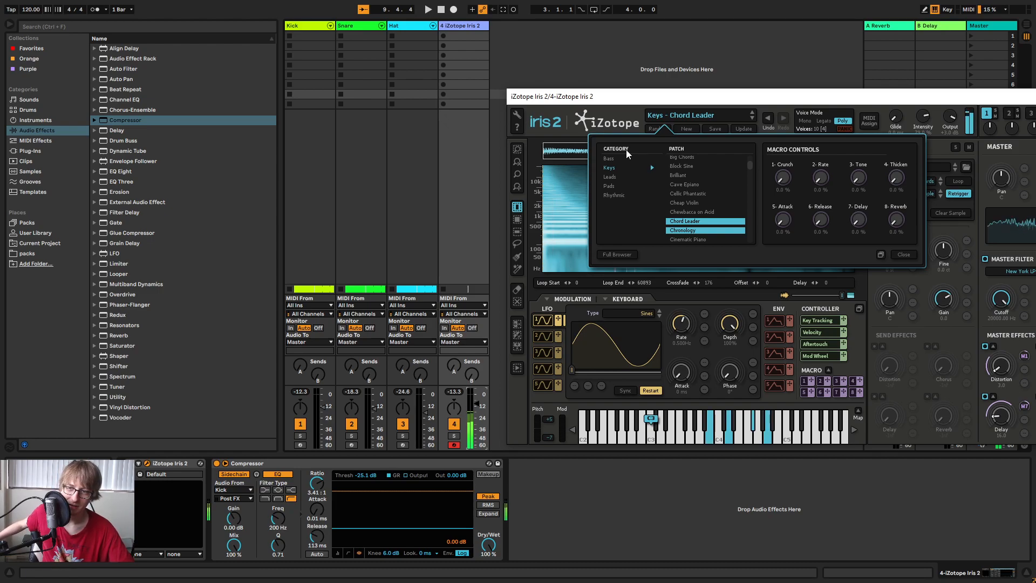
Try Chord Leader's Attack macro at 100%, load the Chronology patch from the Keys category, and audition it with the drums.
drag(782, 215, 807, 3)
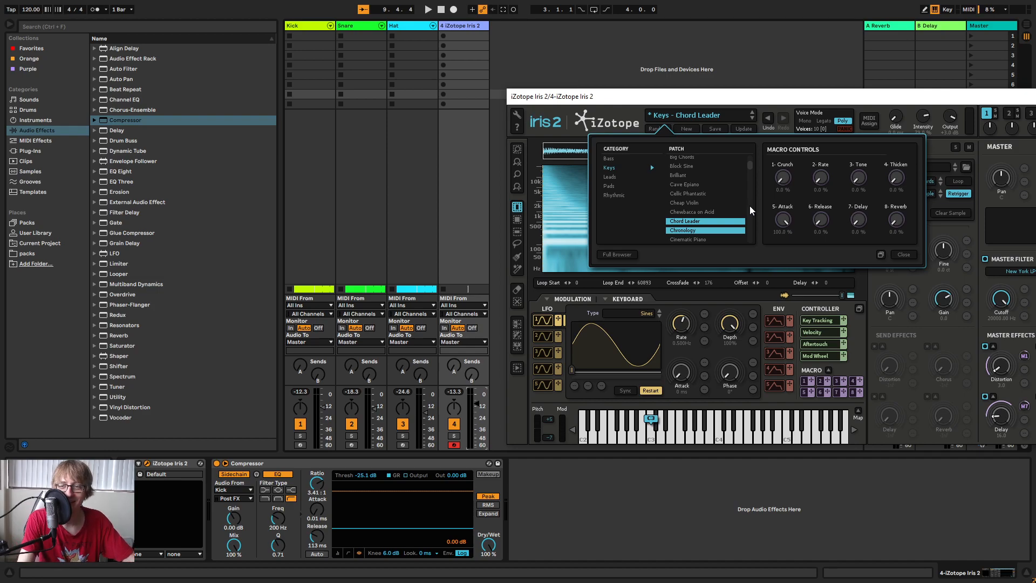
click(696, 236)
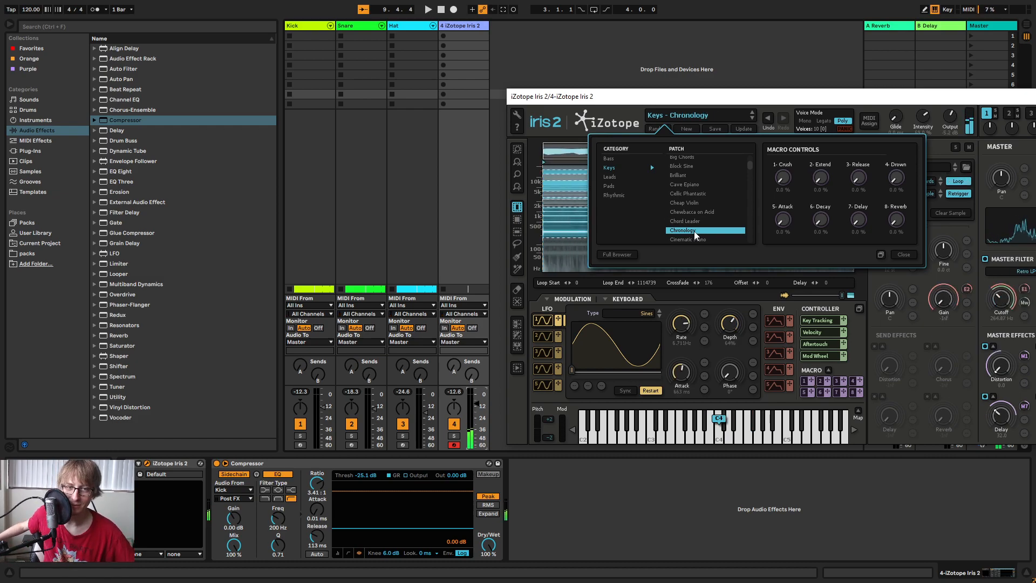
key(space)
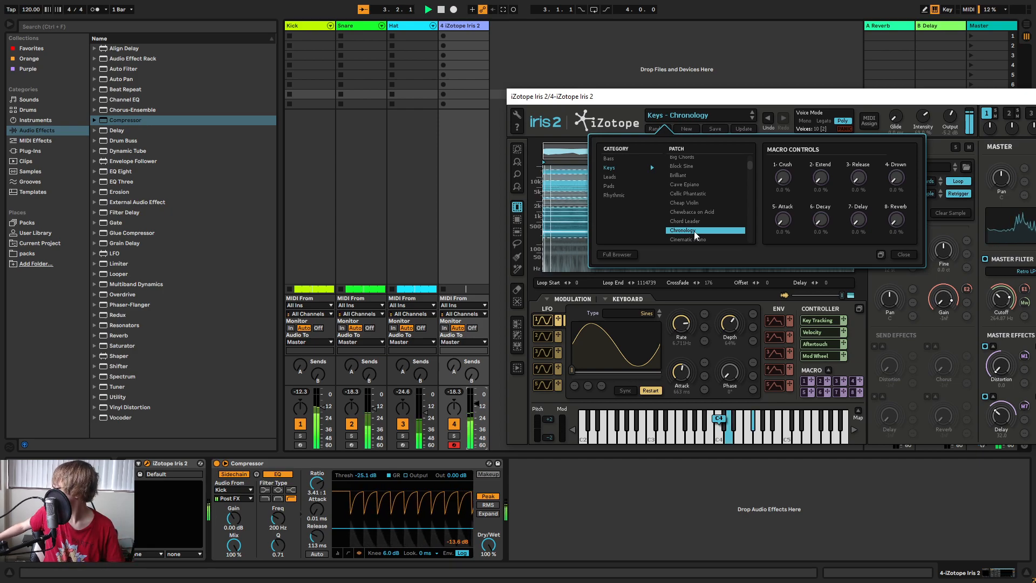
key(space)
Close the Iris 2 window and switch to the Arrangement View.
drag(951, 99, 833, 85)
click(969, 86)
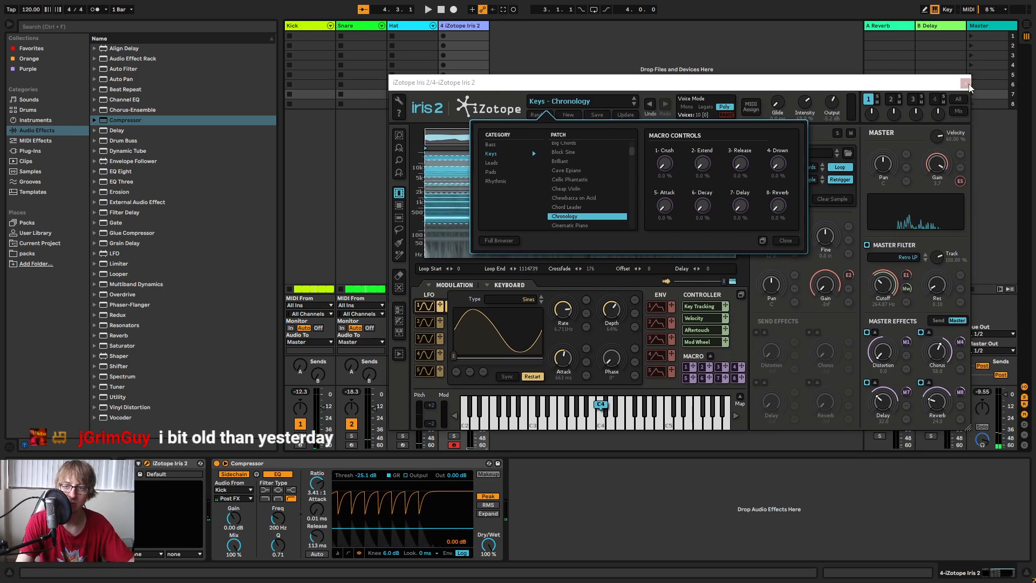
key(Tab)
click(551, 186)
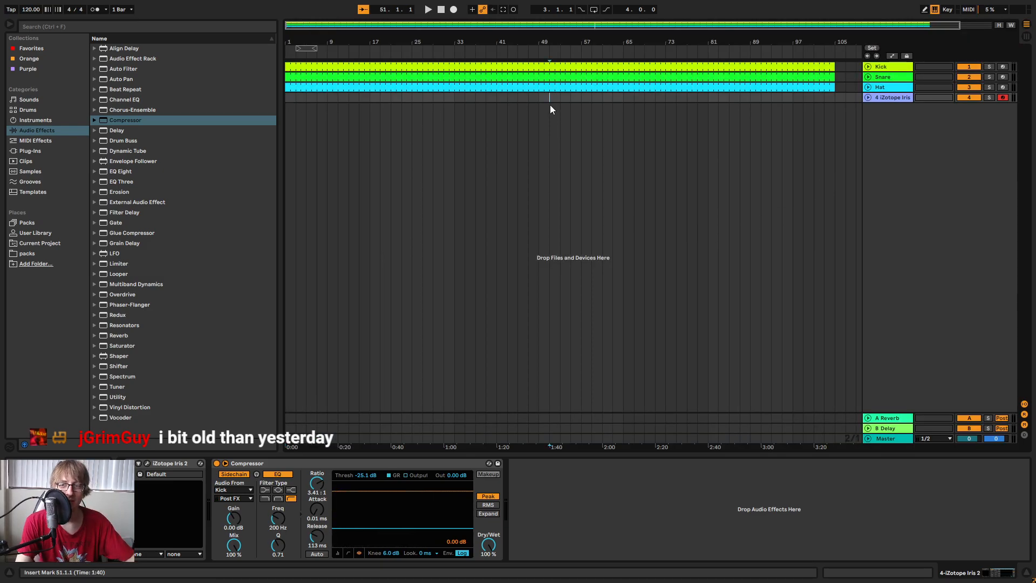
Create a MIDI clip at the start of the Iris 2 track, extend it to bar 79, and enlarge its note editor.
drag(492, 45, 493, 43)
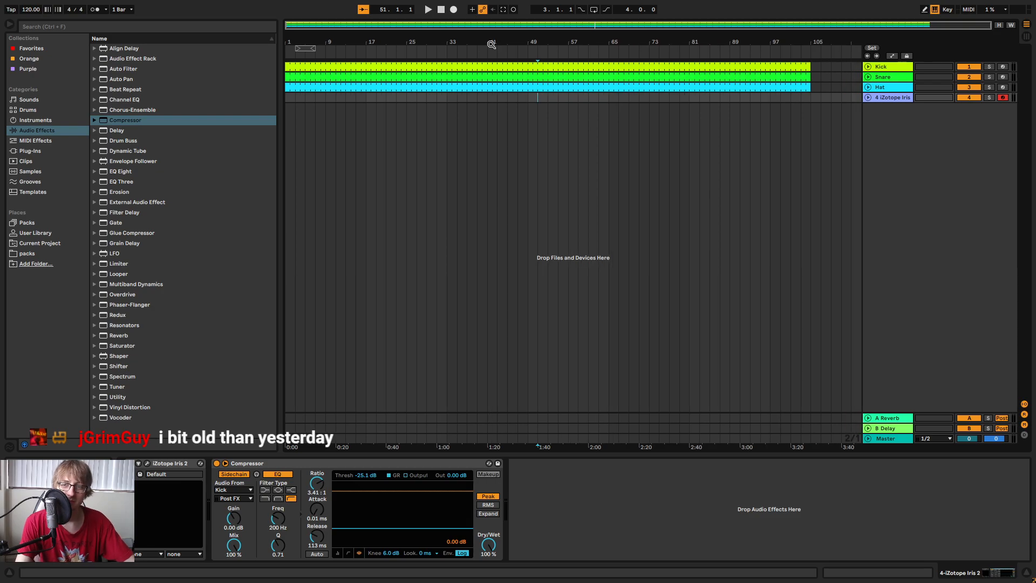
double_click(292, 97)
drag(295, 97, 680, 119)
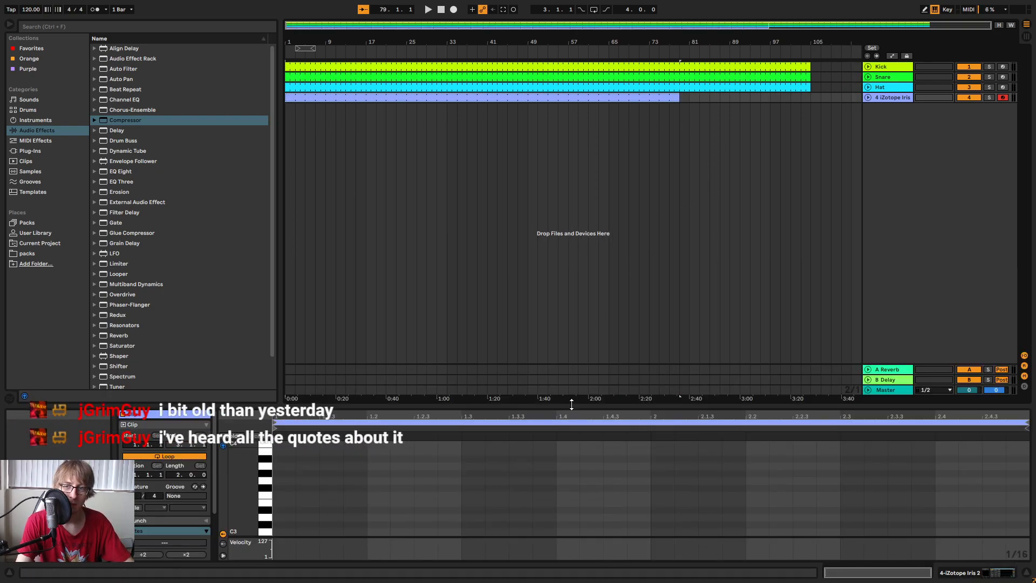
drag(570, 405, 594, 176)
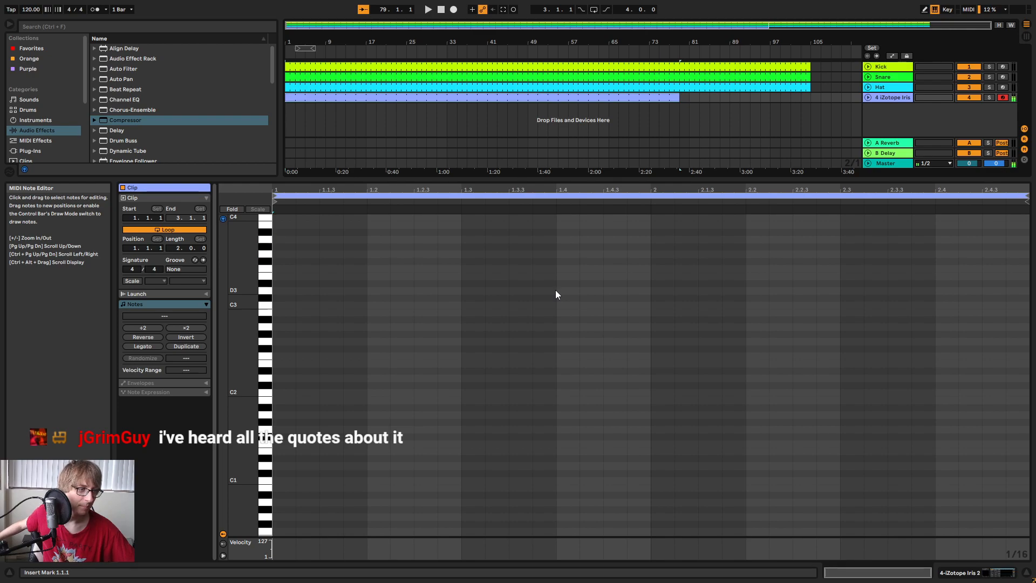
Enter sixteenth notes B2 at 1.1.1, D3 at 1.2.1 and F#3 at 1.3.1 in the clip, and play them back briefly.
double_click(278, 313)
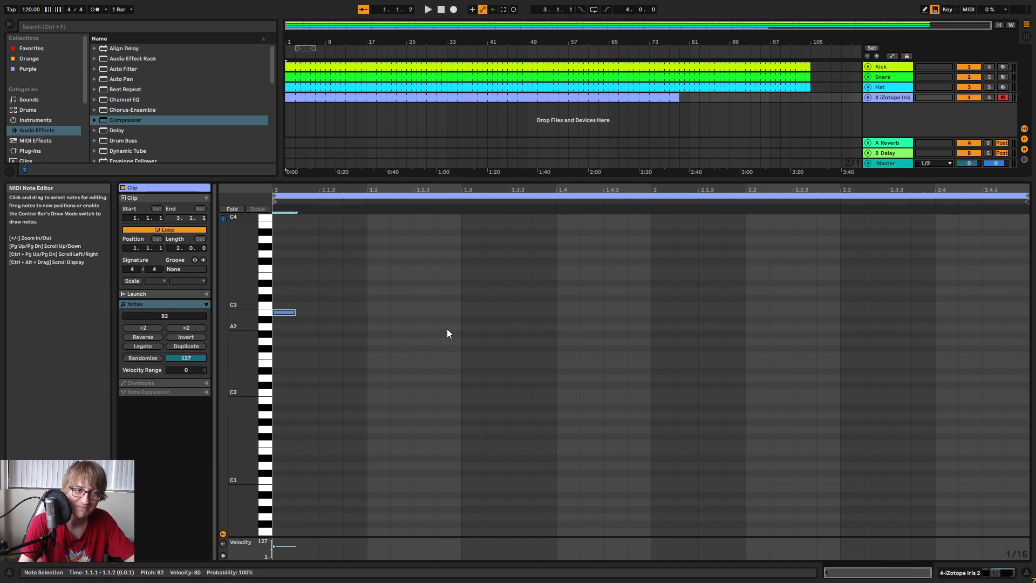
drag(530, 189, 530, 190)
scroll(389, 319, up, 5)
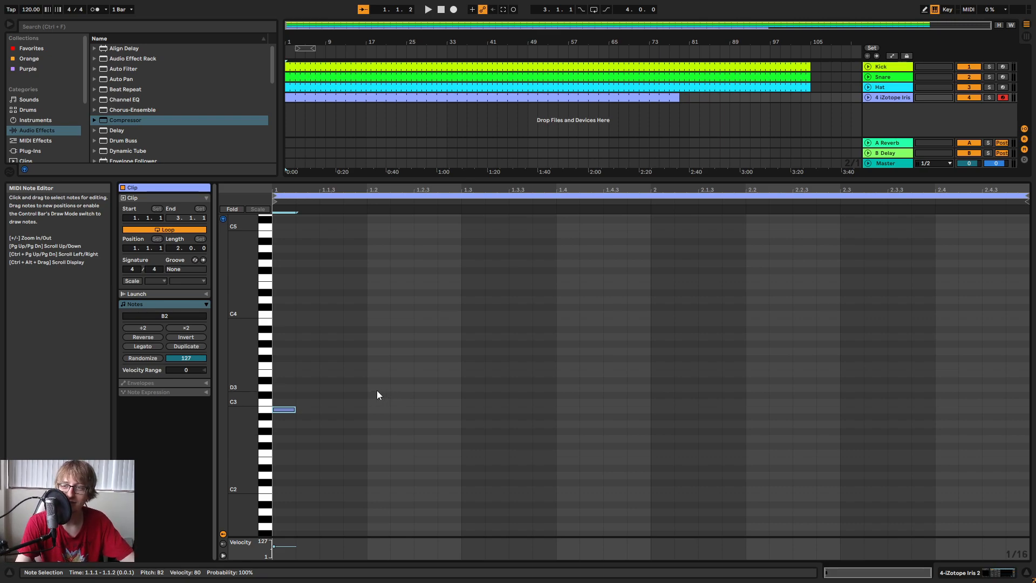
double_click(376, 388)
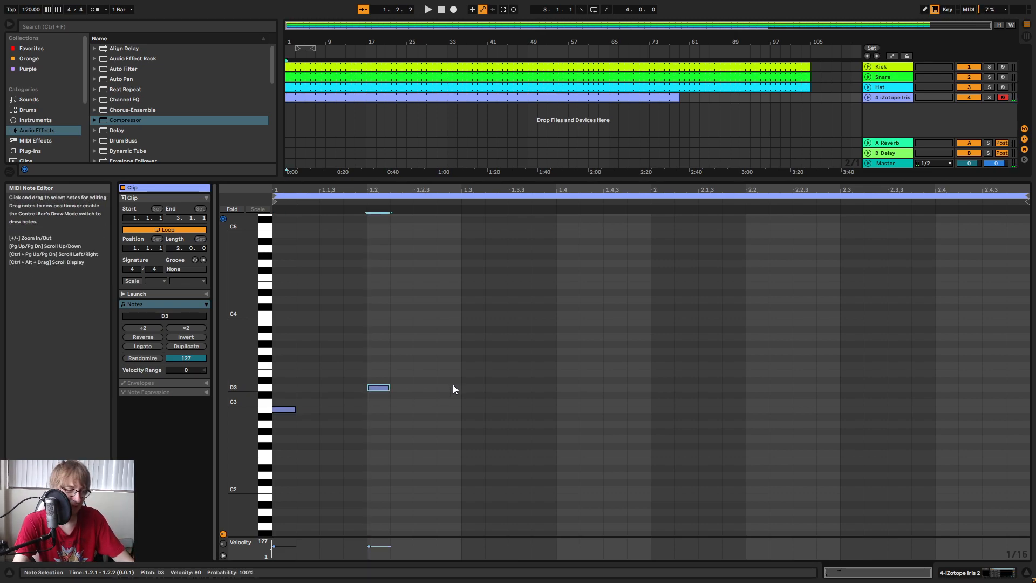
double_click(471, 358)
key(space)
key(space)
Move the D3 note to 1.1.3 and the F#3 note to 1.2.1, and audition the tighter spacing.
drag(370, 410, 562, 326)
key(Left)
key(Left)
click(430, 368)
click(426, 358)
key(Left)
key(Left)
key(space)
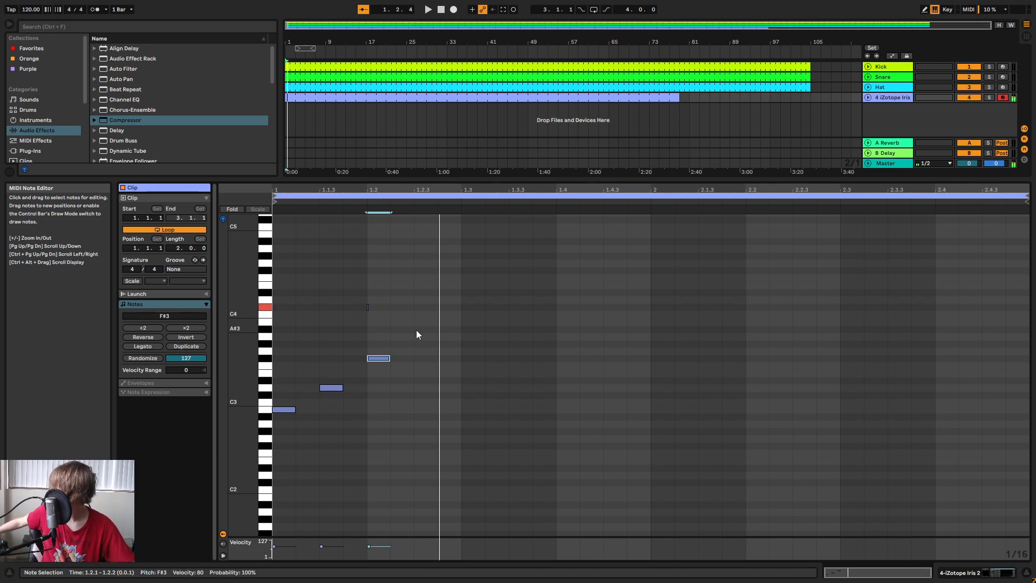
Continue the ascending line with A3 at 1.2.3, B3 at 1.3.1 and C#4 at 1.3.3, and audition it.
click(430, 336)
click(475, 323)
click(502, 307)
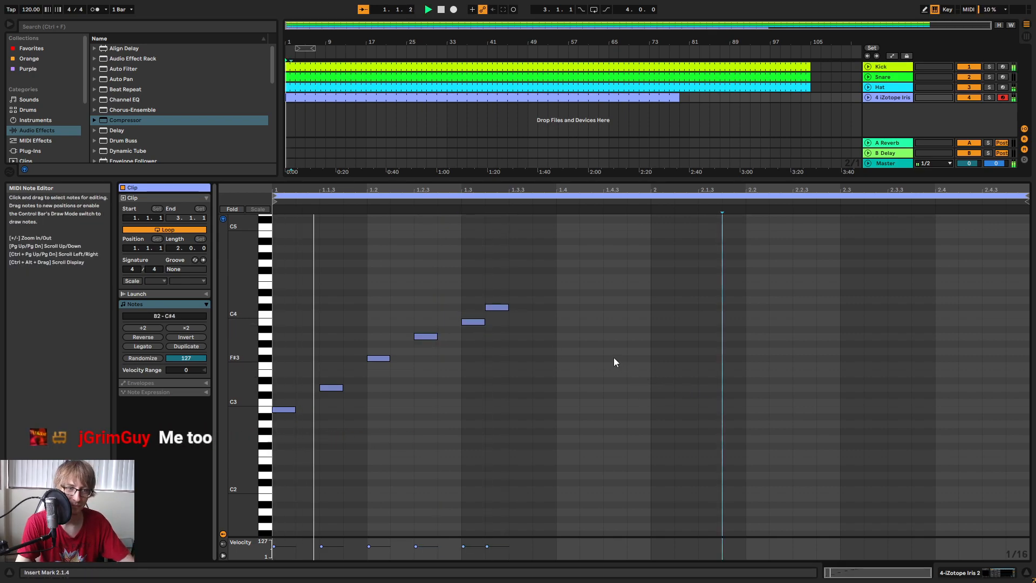
drag(497, 308, 522, 309)
click(696, 313)
key(space)
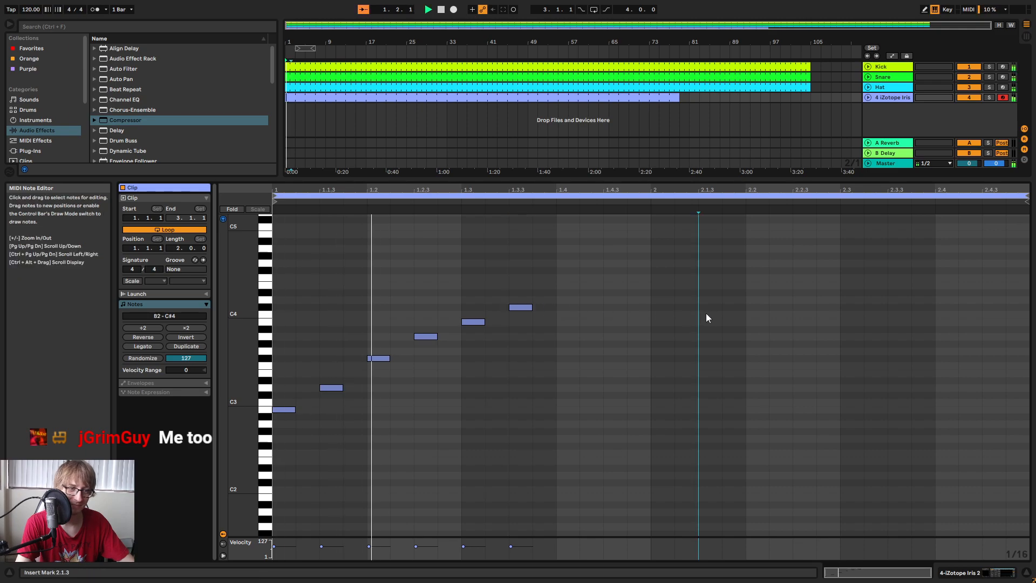
scroll(599, 232, up, 1)
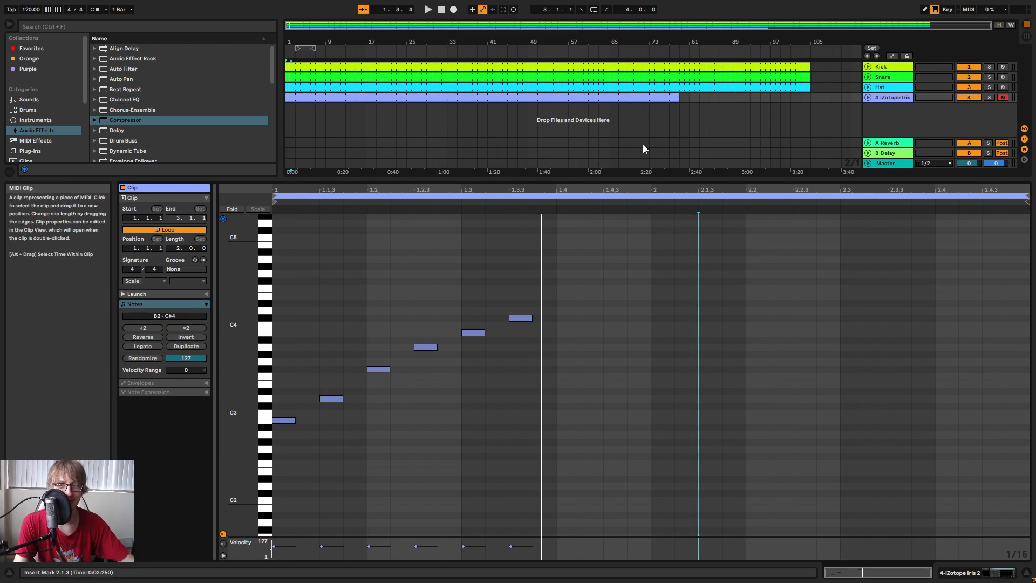
click(611, 98)
key(space)
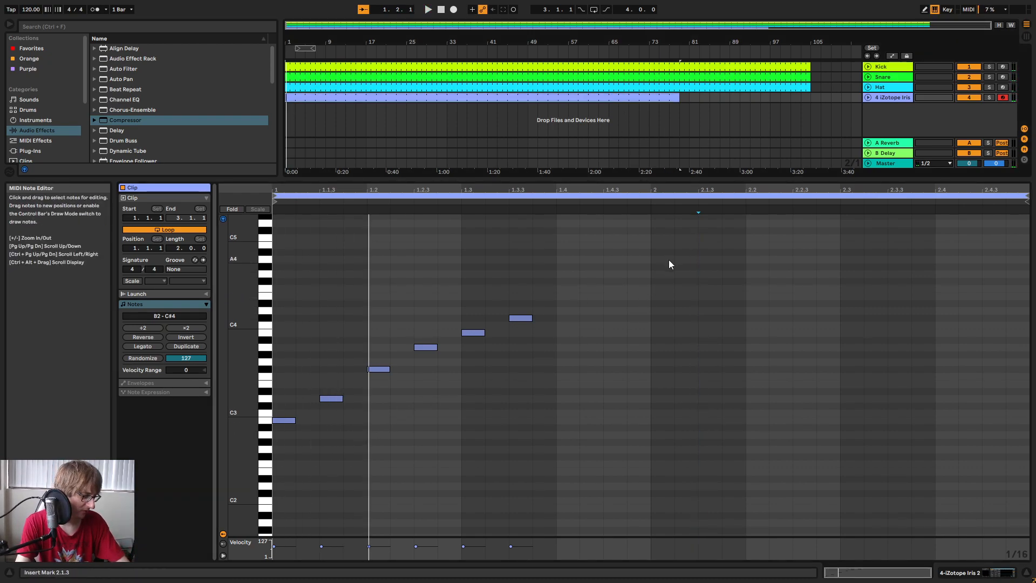
click(720, 249)
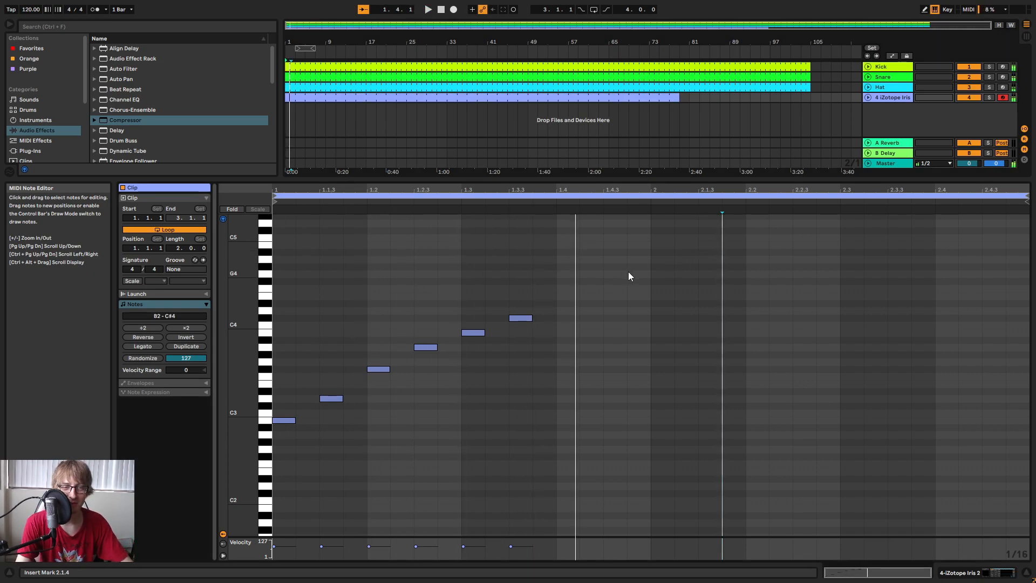
Add B3 at 1.4.1, A3 at 1.4.3, F#3 at 2.1.1, D3 at 2.1.3 and F#3 at 2.2.1, auditioning the line.
double_click(566, 333)
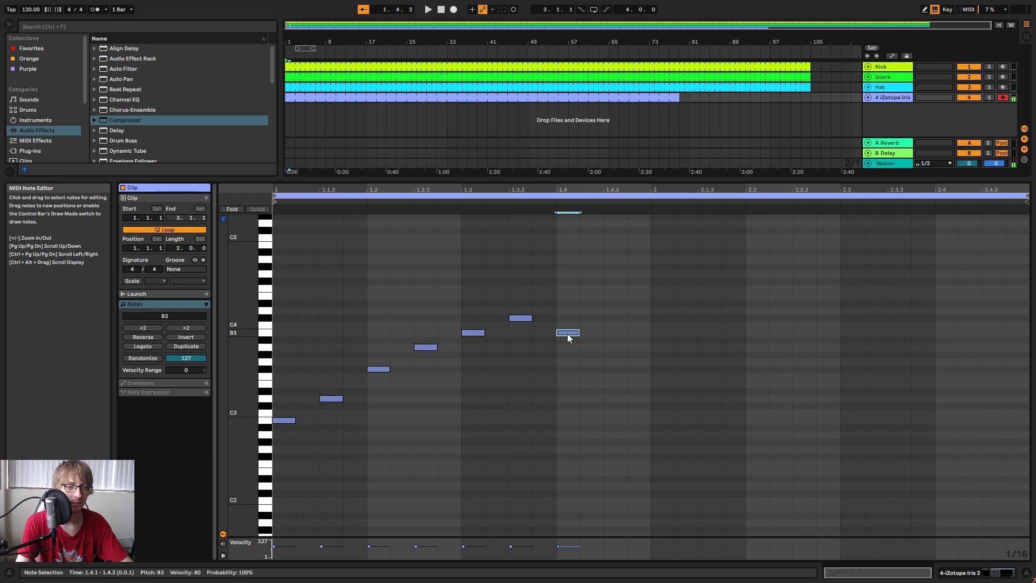
double_click(621, 348)
double_click(666, 369)
double_click(709, 398)
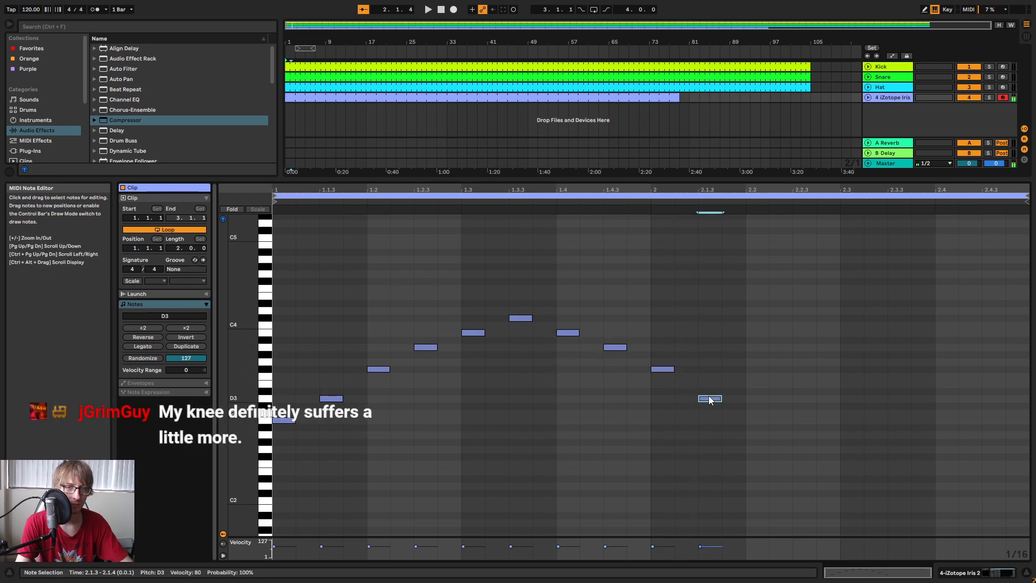
key(space)
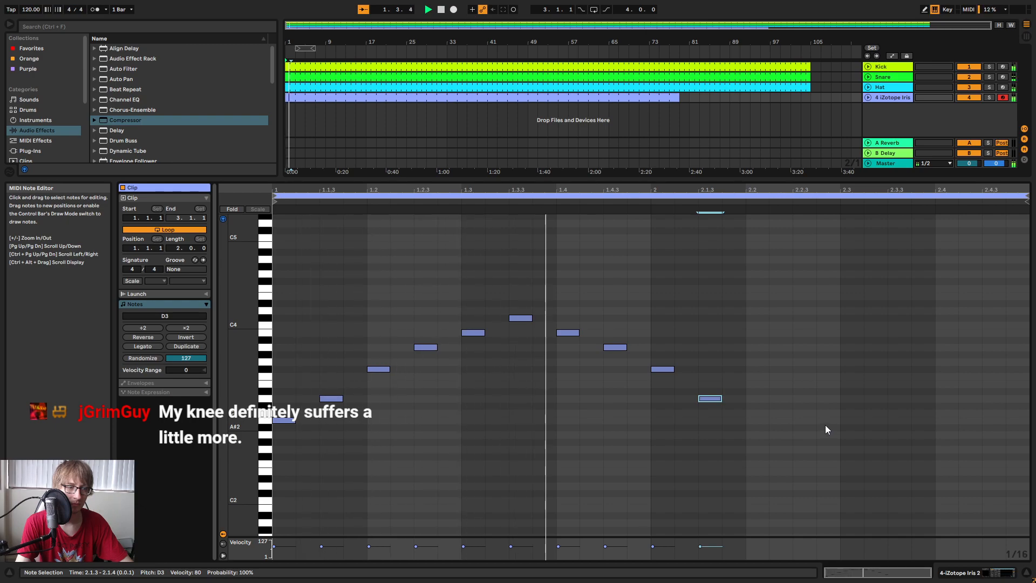
key(space)
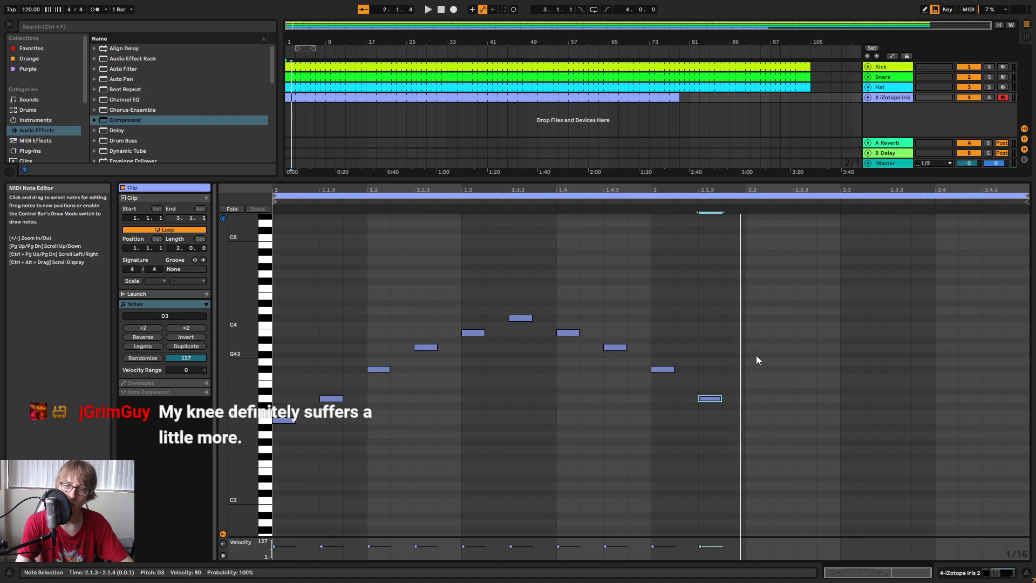
double_click(756, 369)
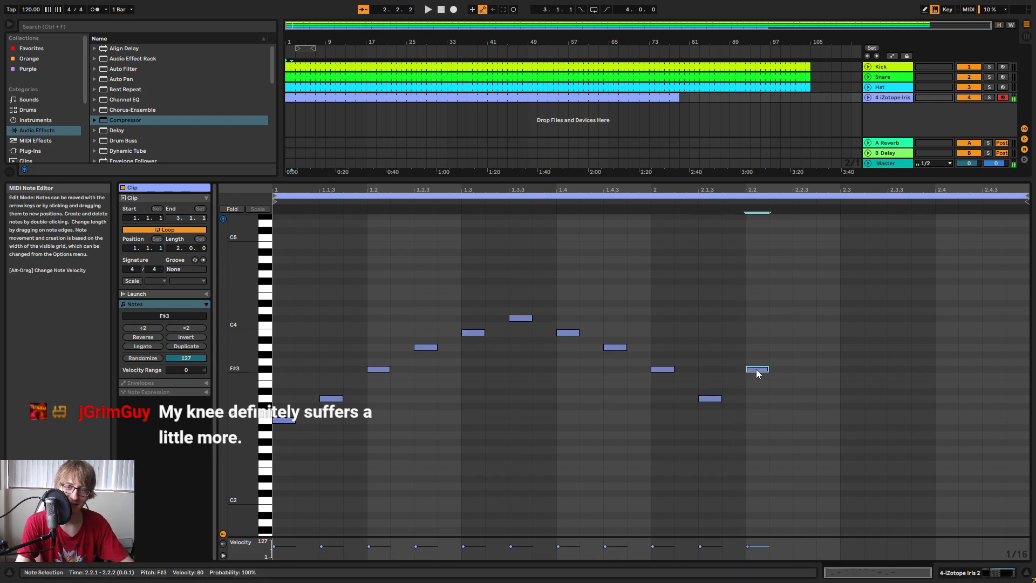
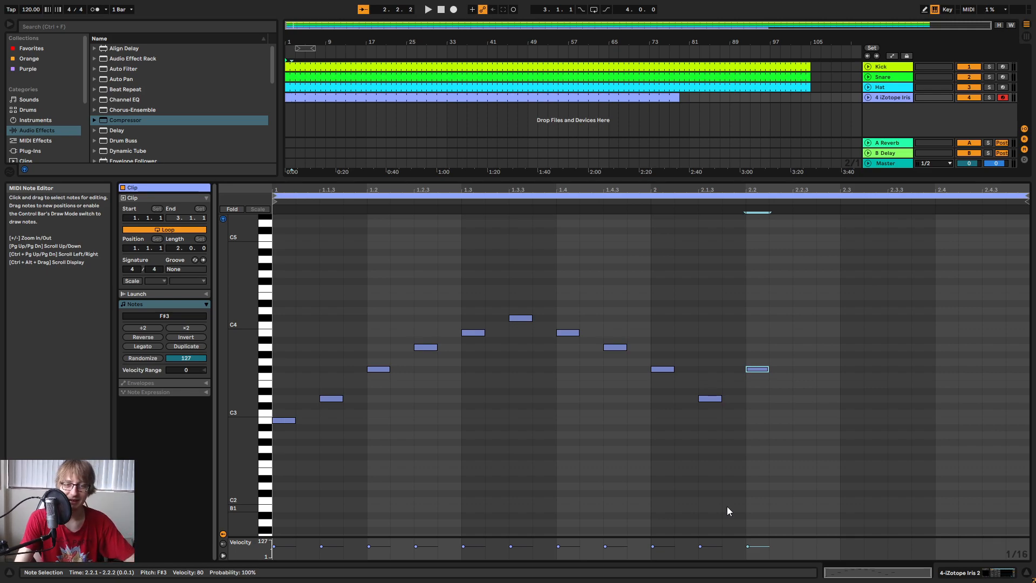
key(space)
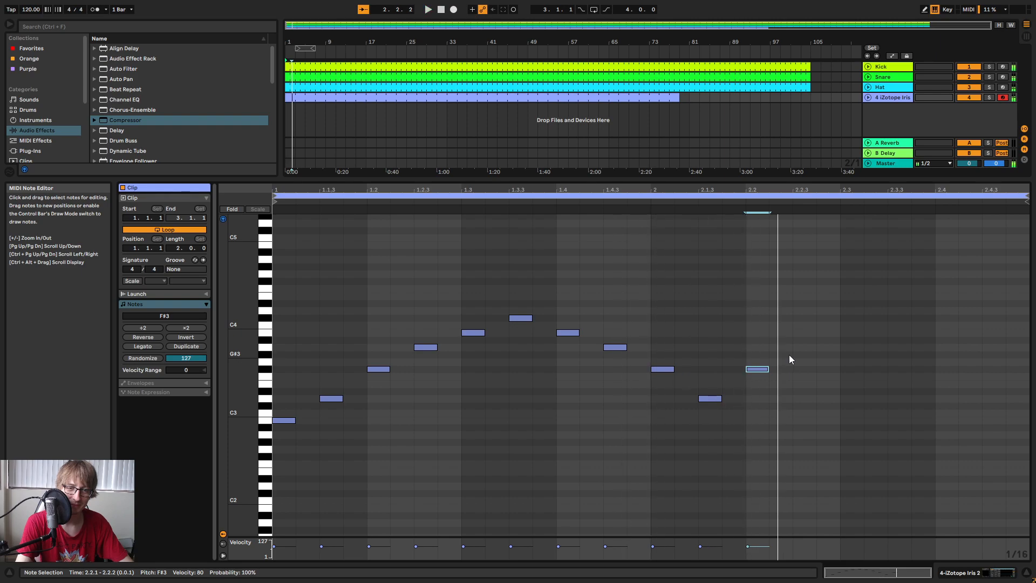
Shift the notes after B2 earlier in sixteenth steps so the ascending run from B2 to C#4 is contiguous, and play it back.
drag(327, 481, 869, 291)
key(Left)
drag(353, 456, 881, 245)
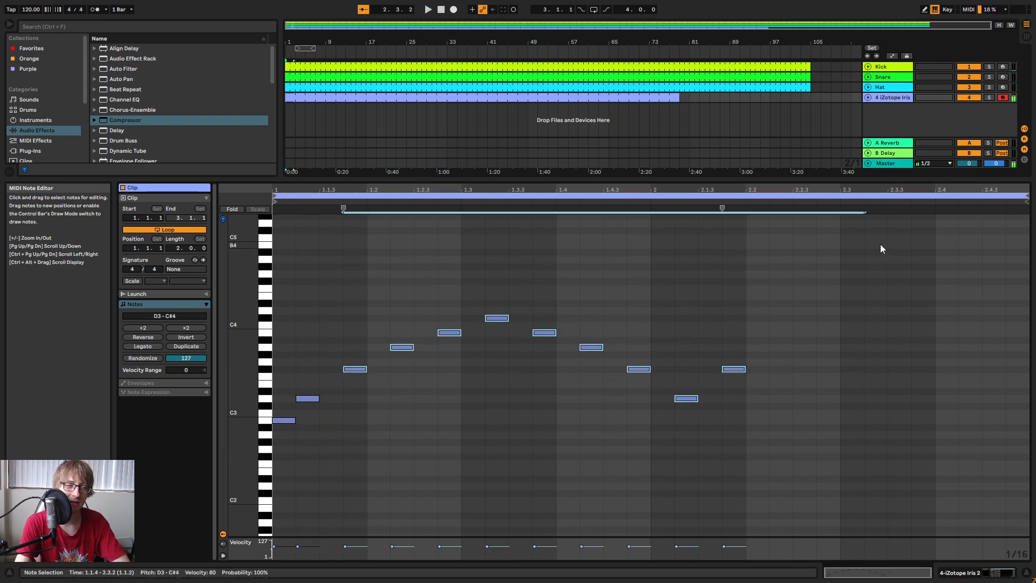
key(Left)
drag(347, 439, 870, 279)
key(Left)
drag(389, 468, 789, 258)
key(Left)
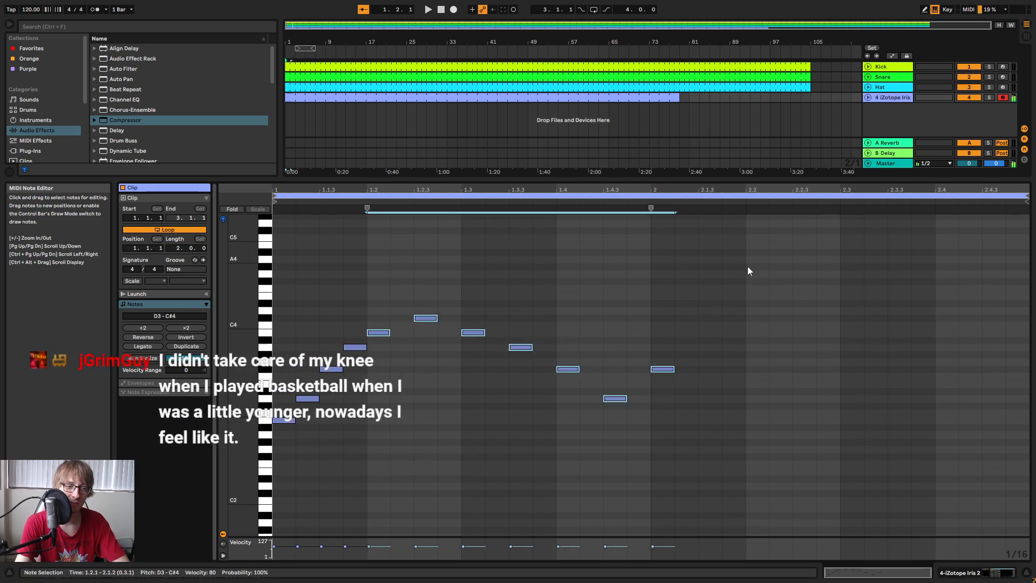
drag(426, 463, 755, 280)
key(Left)
key(space)
key(space)
Delete all the notes that follow the first C#4, leaving only the six-note ascending run.
click(441, 286)
drag(455, 468, 750, 242)
key(Delete)
click(439, 400)
Duplicate the six-note ascending run directly after itself, starting at 1.2.3, and audition the result.
drag(278, 440, 419, 299)
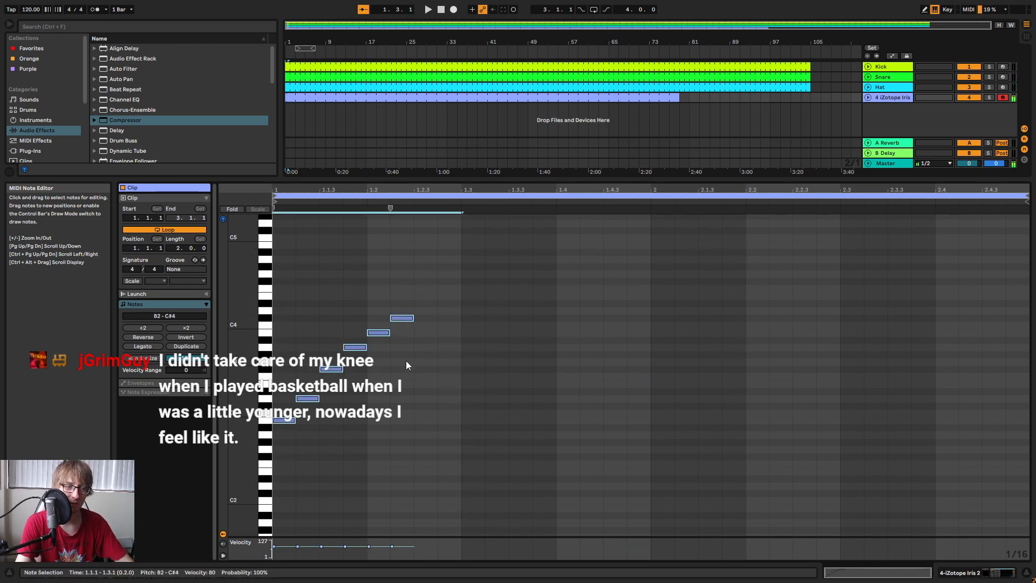
key(ctrl+d)
key(space)
key(space)
click(560, 352)
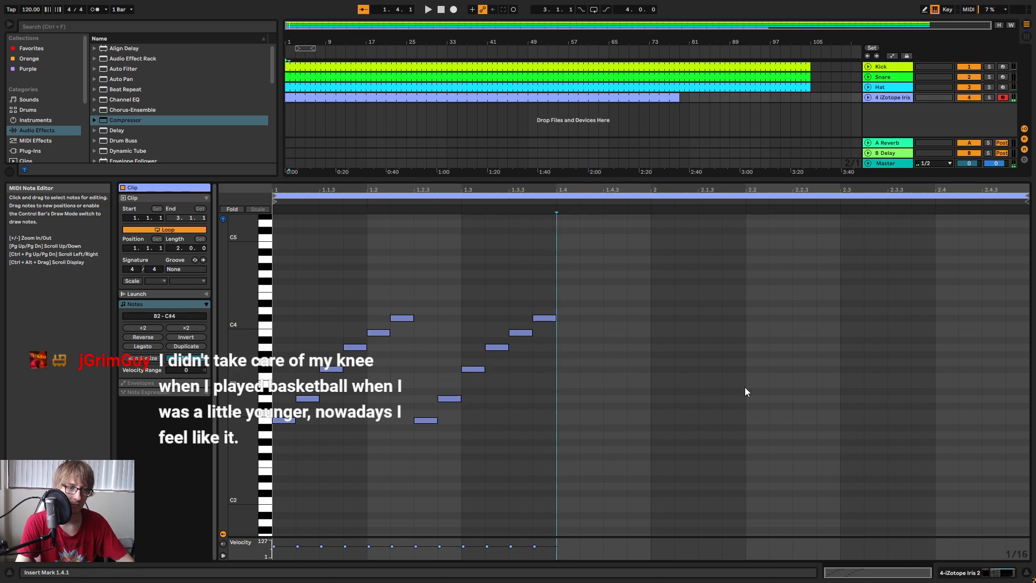
key(space)
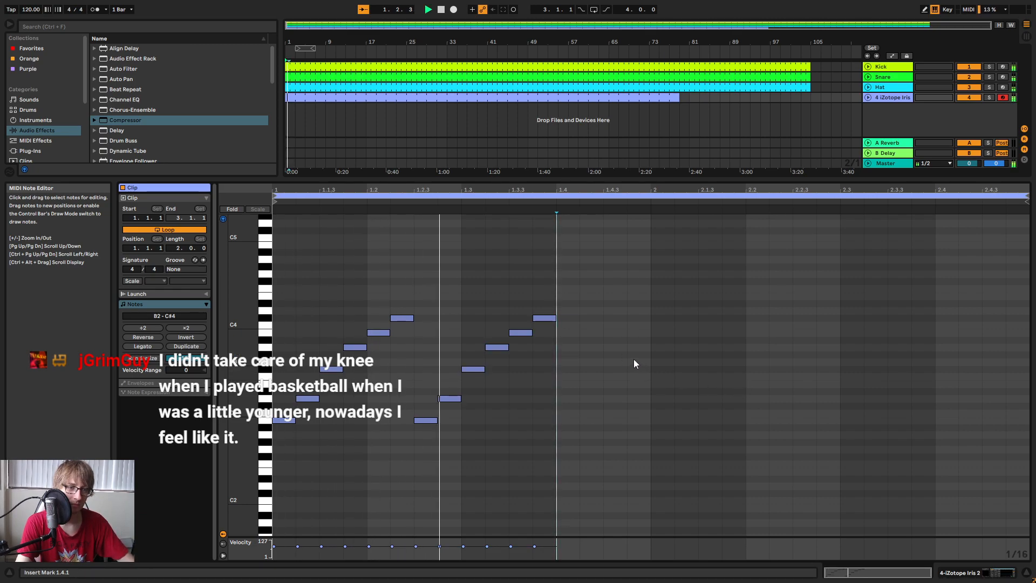
key(space)
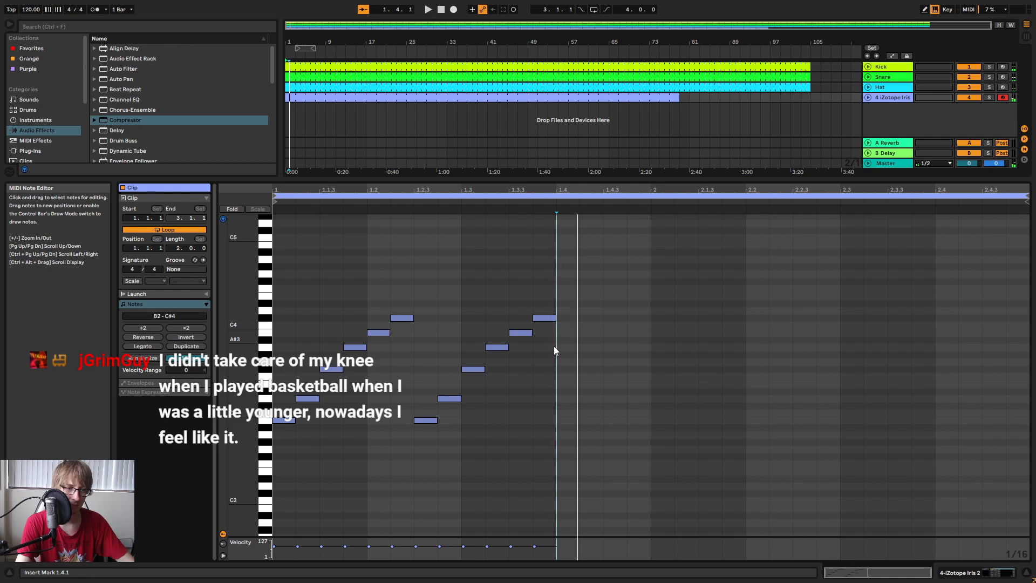
Copy the second run's last four notes, F#3 to C#4, to 1.4.1 to fill the bar, and play it briefly.
drag(465, 382, 549, 294)
click(560, 290)
key(ctrl+v)
key(space)
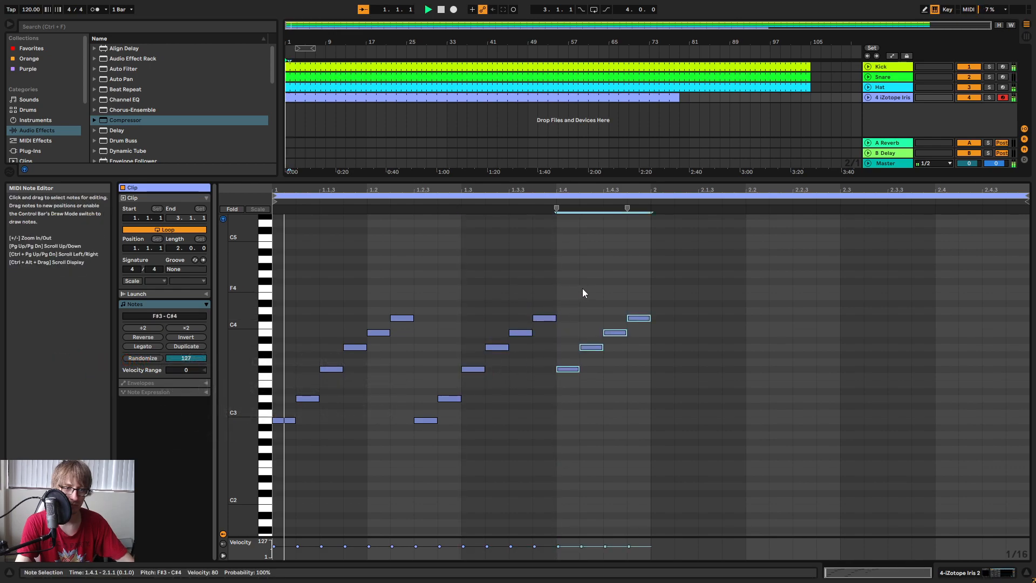
key(space)
Duplicate all the notes of the first bar into bar 2 of the clip and start playback.
click(700, 303)
key(ctrl+a)
key(ctrl+d)
key(space)
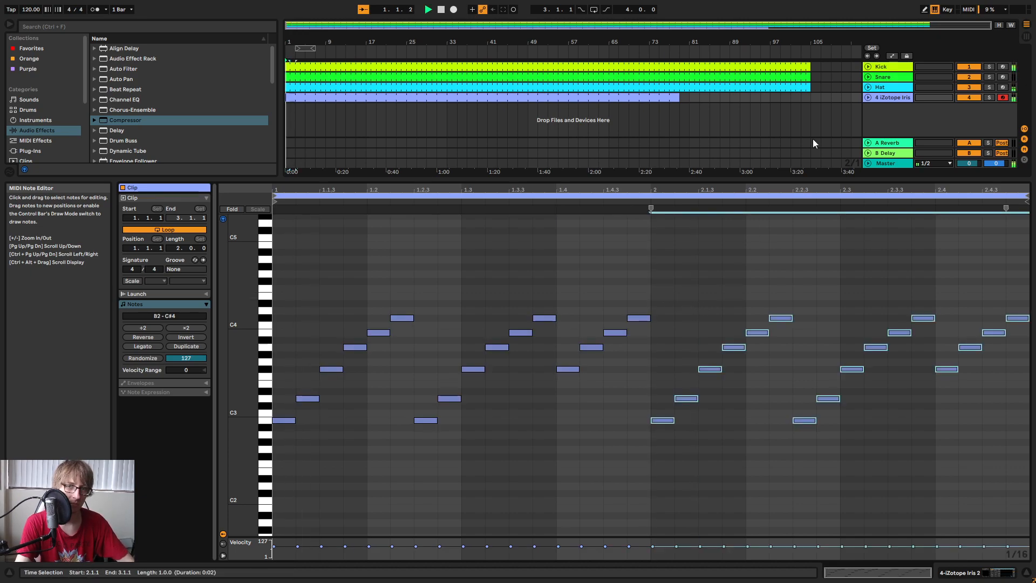
Rename the Iris 2 track to Arp.
right_click(886, 97)
click(901, 145)
text(Arp)
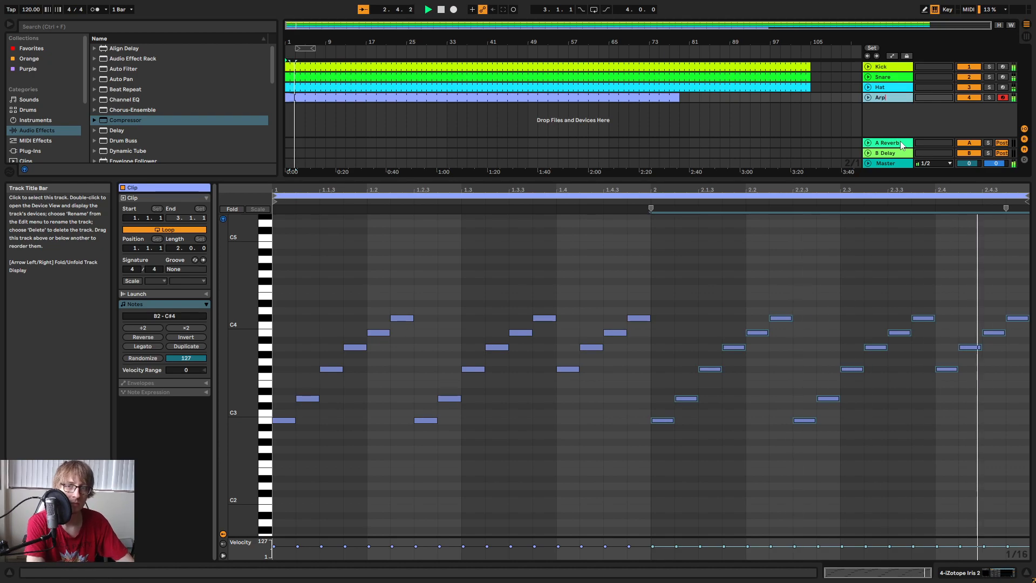
key(Return)
Shorten the Arp clip to end at bar 5, consolidate it into a single four-bar clip, and start playback.
click(669, 119)
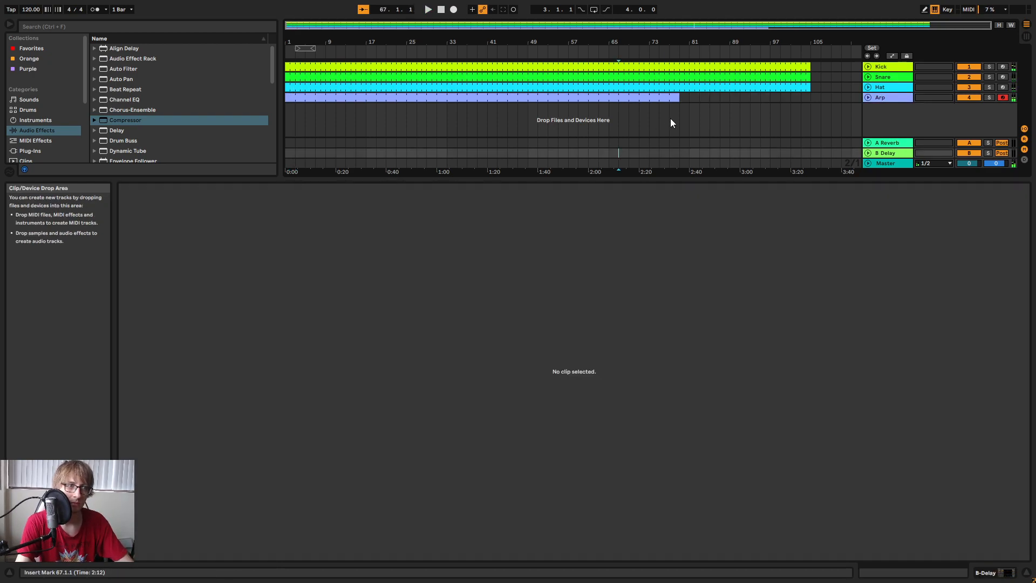
drag(679, 97, 307, 100)
right_click(295, 101)
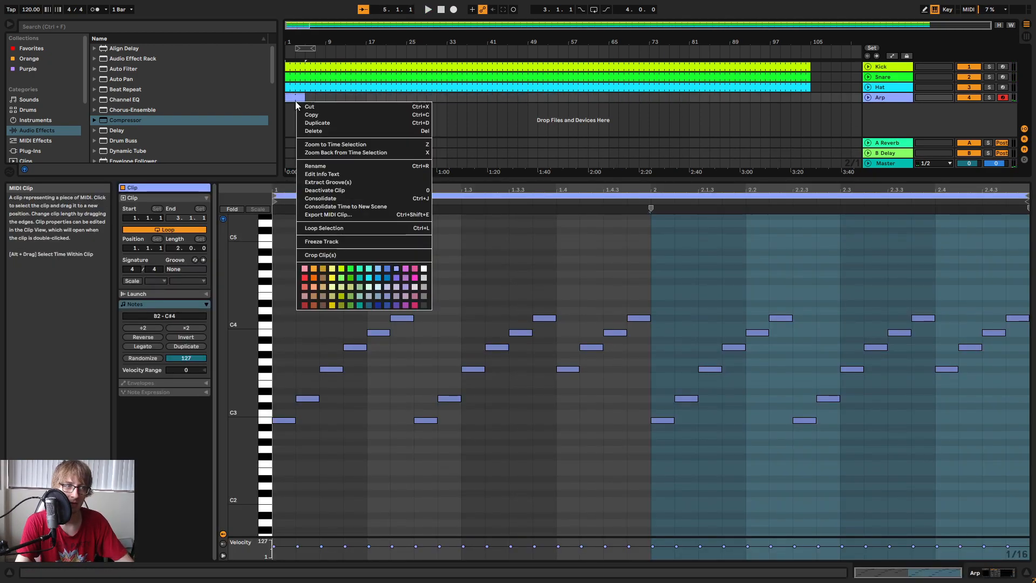
click(324, 203)
key(space)
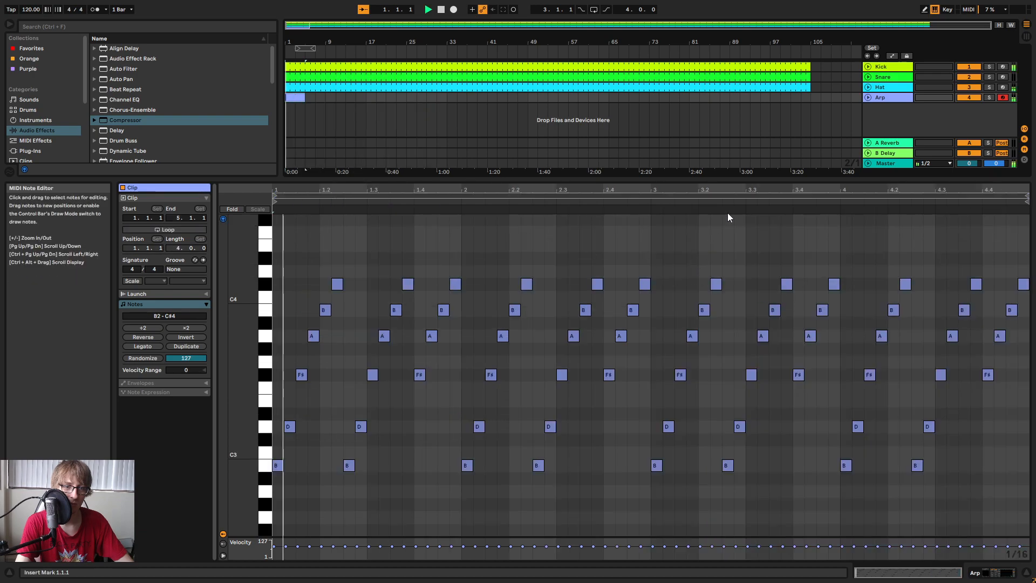
Enlarge the note editor and lower the B2 notes in bars 3 and 4 to F#2.
drag(748, 180, 691, 101)
drag(520, 416, 983, 376)
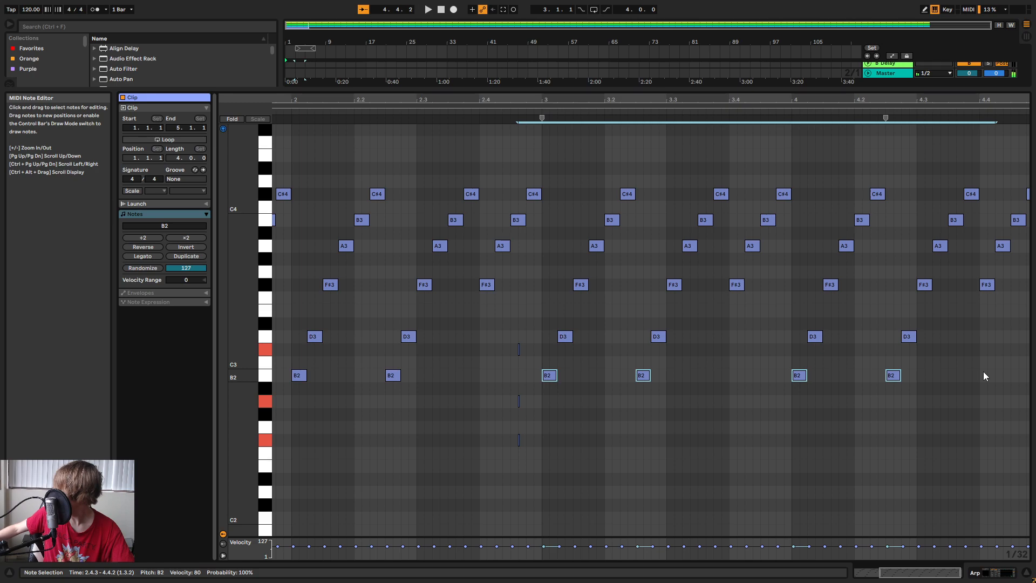
key(Down)
key(Down)
key(Down)
key(Down)
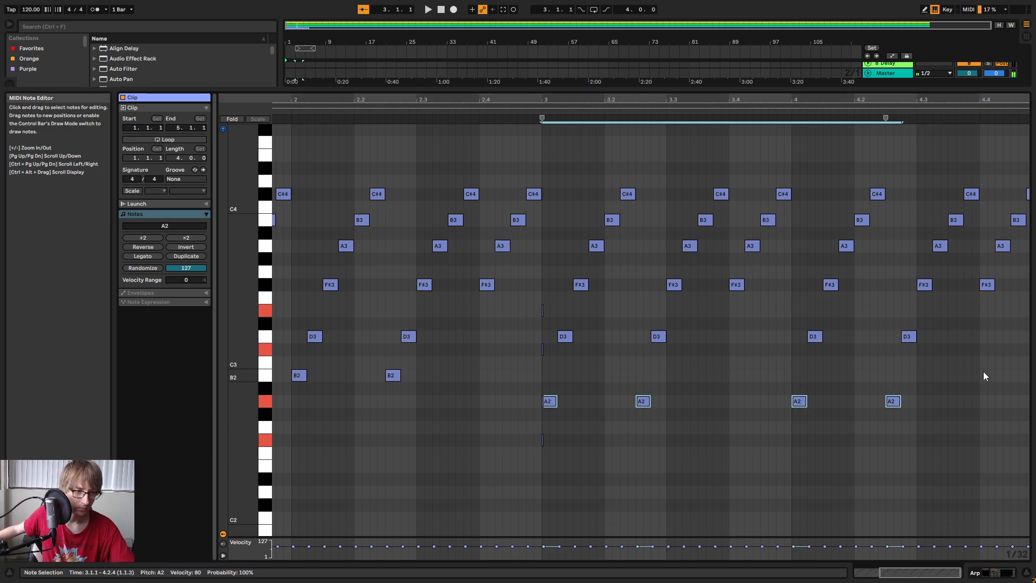
key(Down)
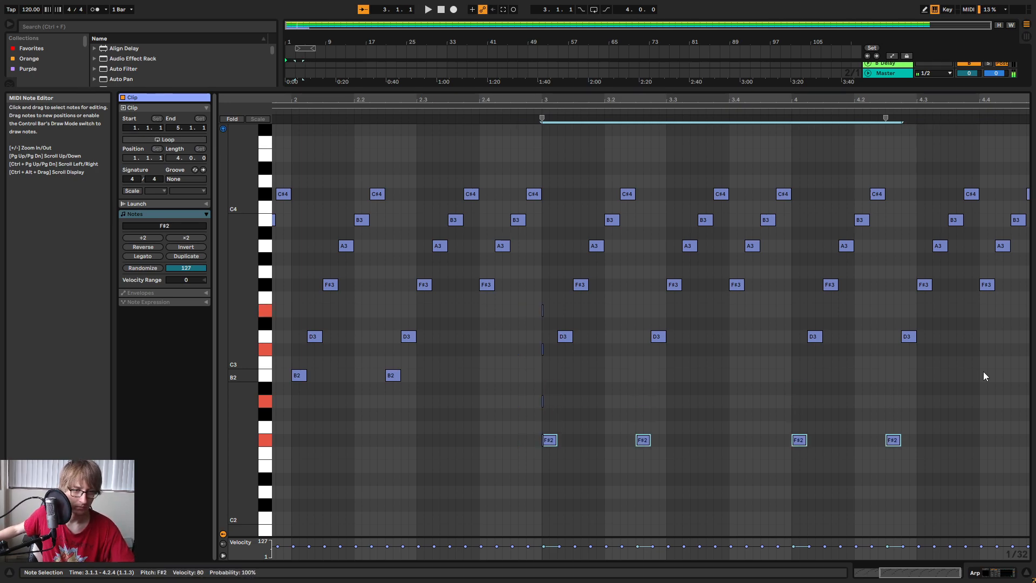
Lower the D3 notes in bars 3 and 4 of the Arp clip to A2.
drag(545, 372, 980, 328)
key(Down)
key(Down)
key(Down)
key(Down)
key(Down)
Lower the F#3 notes in bars 3 and 4 of the Arp clip to C#3.
drag(561, 340, 1025, 281)
key(Down)
key(Down)
key(Down)
key(Down)
key(Down)
key(Down)
key(Up)
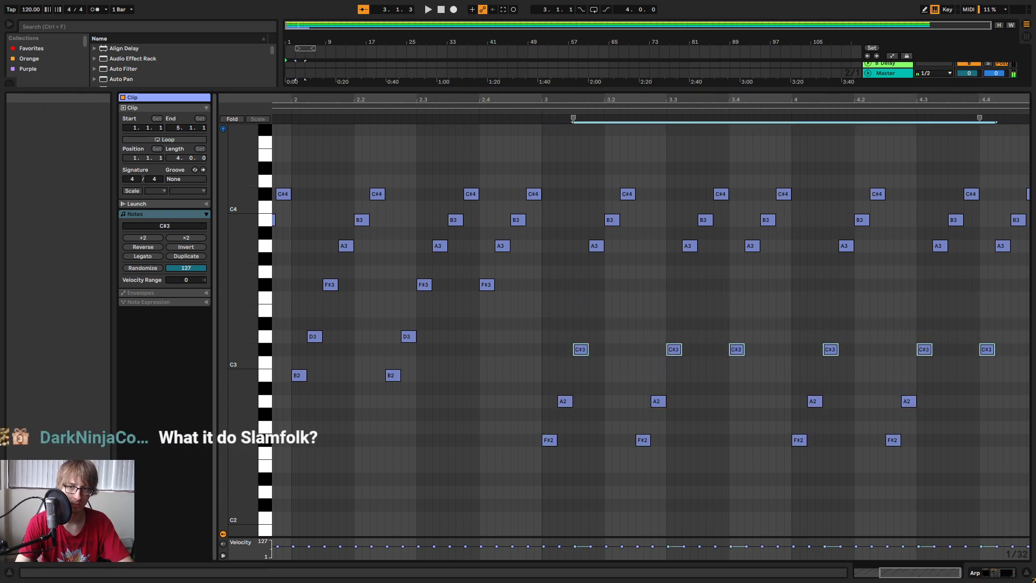
Lower the A3 notes in bars 3 and 4 of the Arp clip to E3.
drag(580, 283, 1002, 241)
key(Down)
key(Down)
key(Down)
key(Down)
key(Down)
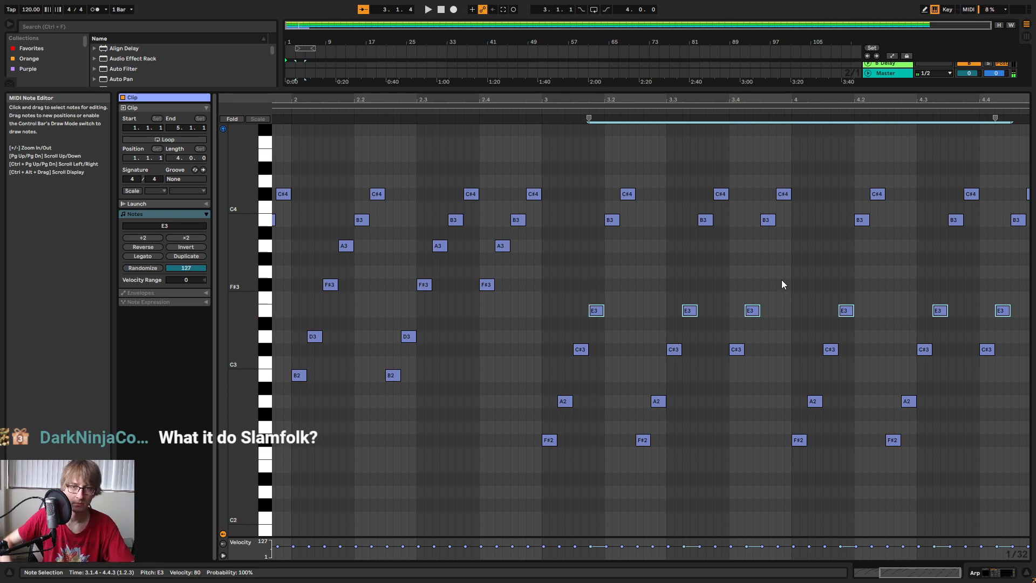
Lower the B3 notes in bars 3 and 4 of the Arp clip to F#3.
drag(747, 99, 798, 99)
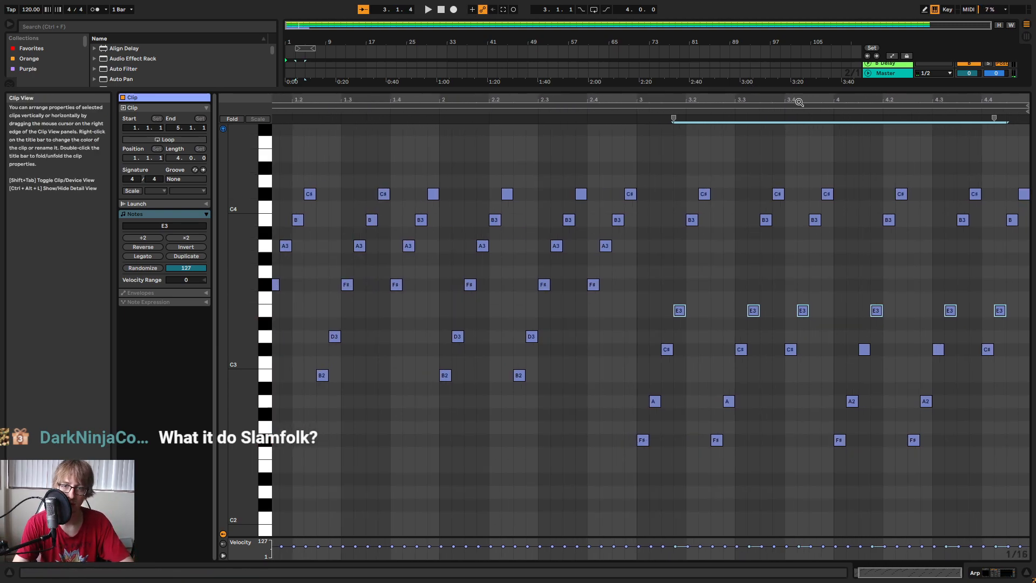
click(679, 259)
drag(690, 259, 1020, 249)
key(Down)
key(Down)
key(Down)
key(Down)
key(Down)
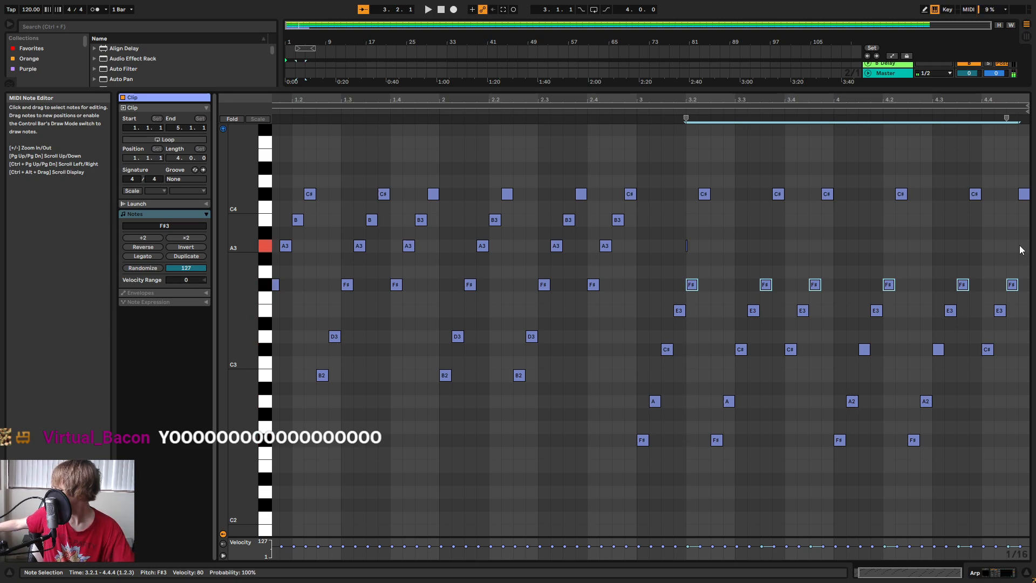
Lower the C#4 notes in bars 3 and 4 of the Arp clip to G#3.
drag(676, 224, 1025, 160)
key(Down)
key(Down)
key(Down)
key(Down)
key(Down)
click(970, 170)
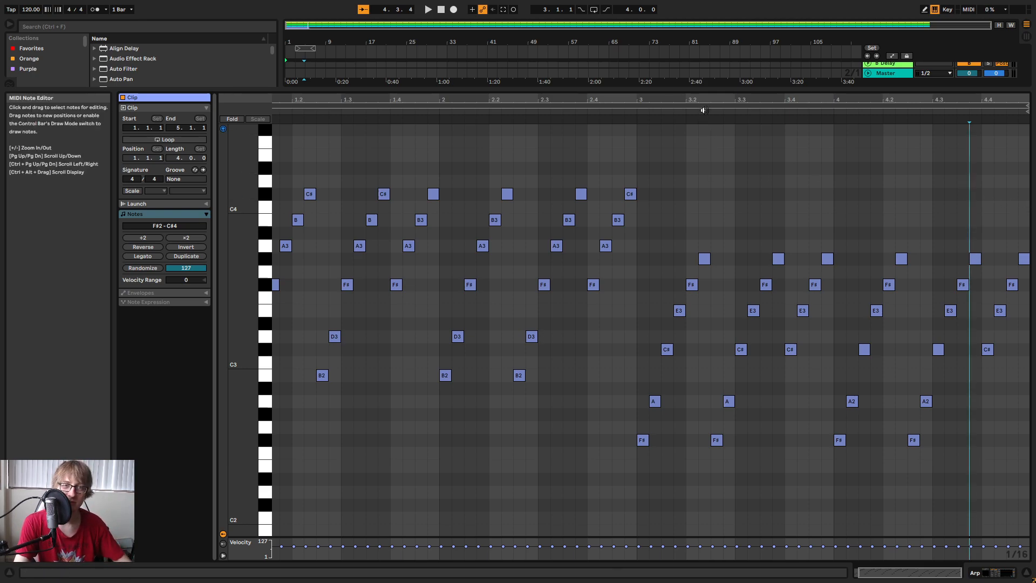
Play the four-bar arpeggio to audition the chord change at bar 3, and stop playback.
drag(711, 102, 722, 89)
key(space)
click(798, 167)
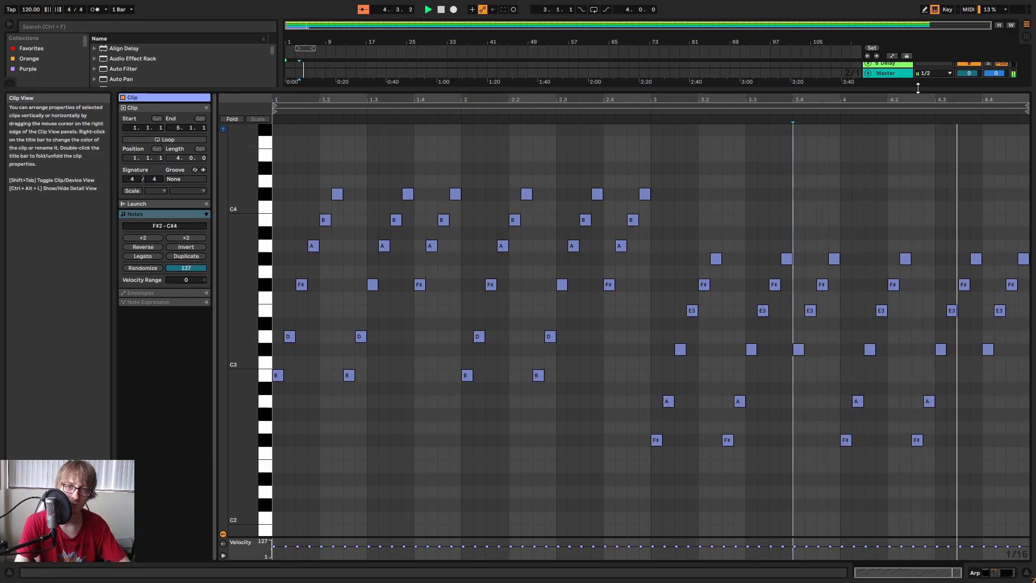
key(space)
Turn on looping for the four-bar Arp clip, extend it to bar 105, and start playback.
drag(918, 88, 907, 277)
click(300, 107)
click(295, 97)
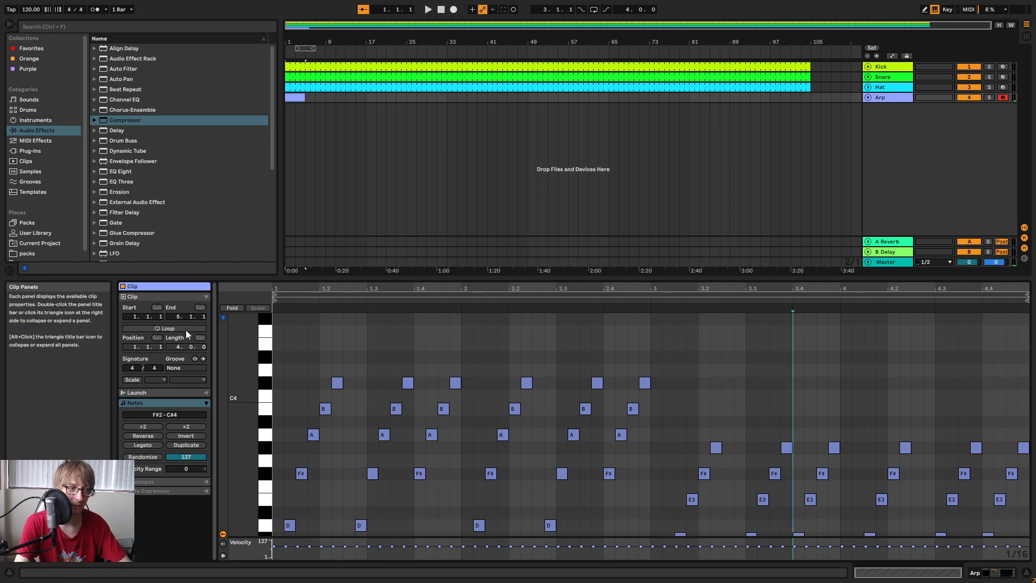
click(164, 329)
drag(304, 97, 800, 121)
key(space)
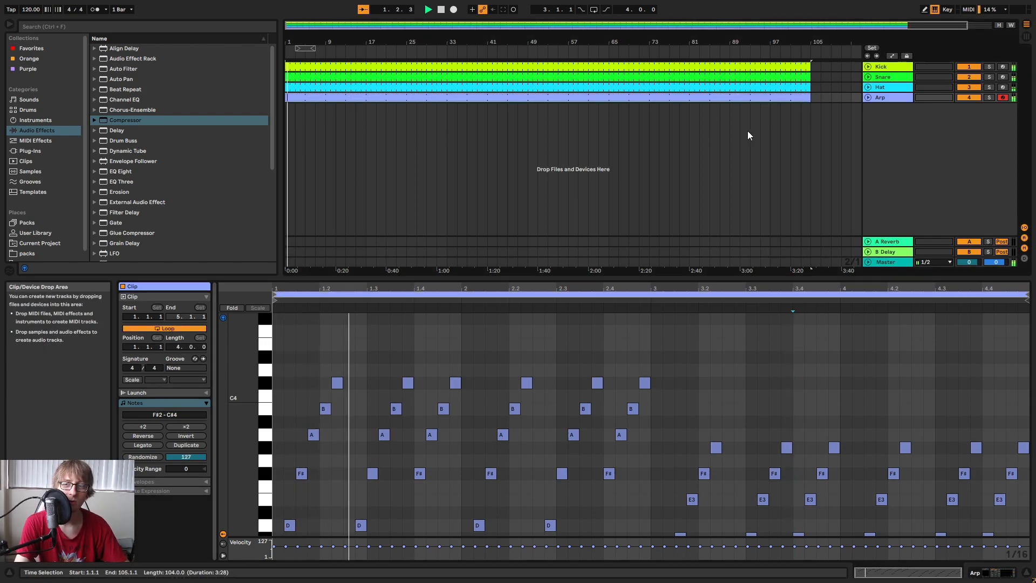
Shorten the Arp clip to end at bar 9 and consolidate it into one eight-bar clip.
drag(809, 98, 326, 107)
right_click(309, 98)
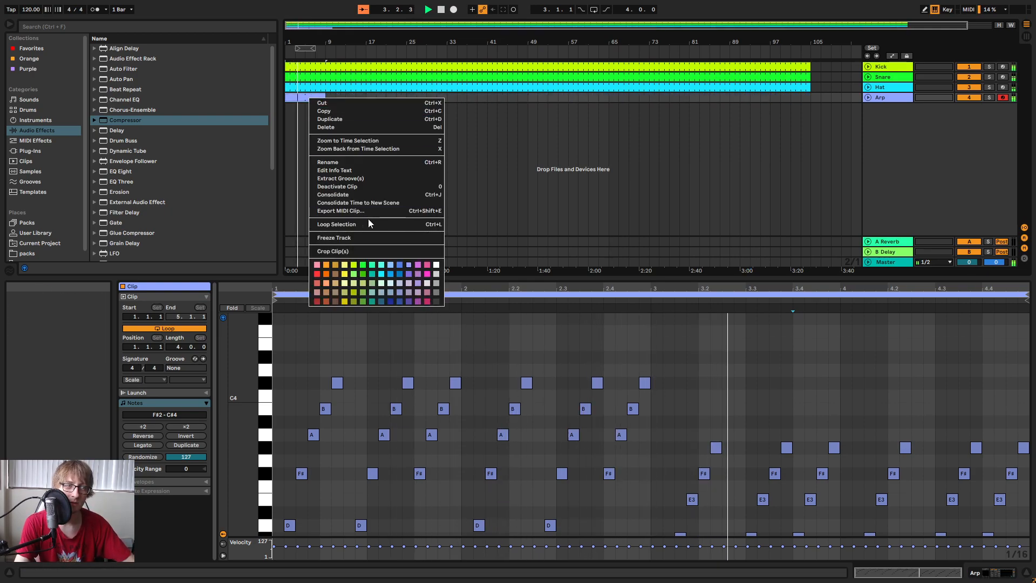
click(340, 196)
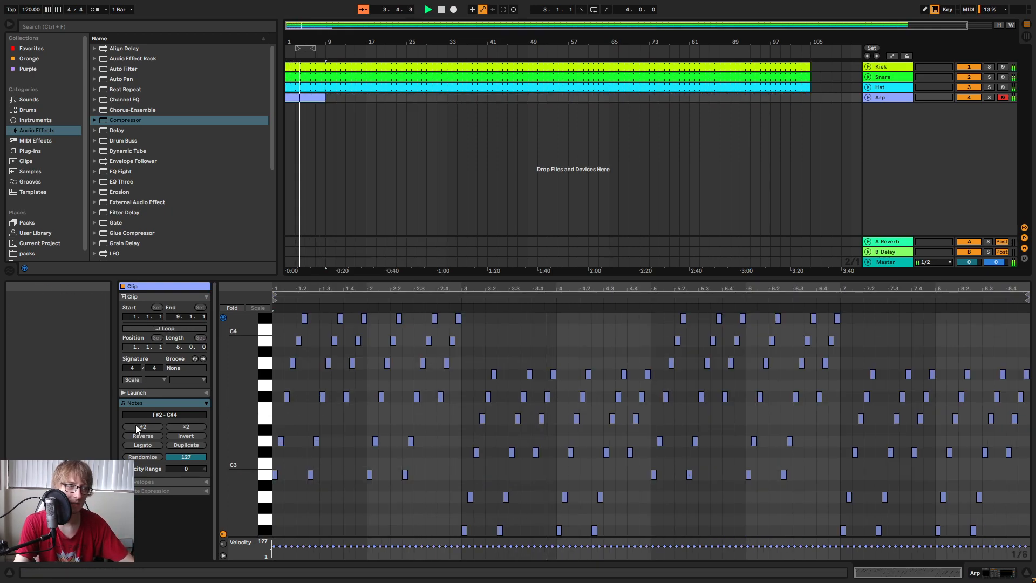
Turn on looping for the eight-bar Arp clip, extend it to bar 105, and enlarge the note editor.
click(163, 328)
drag(325, 98, 808, 127)
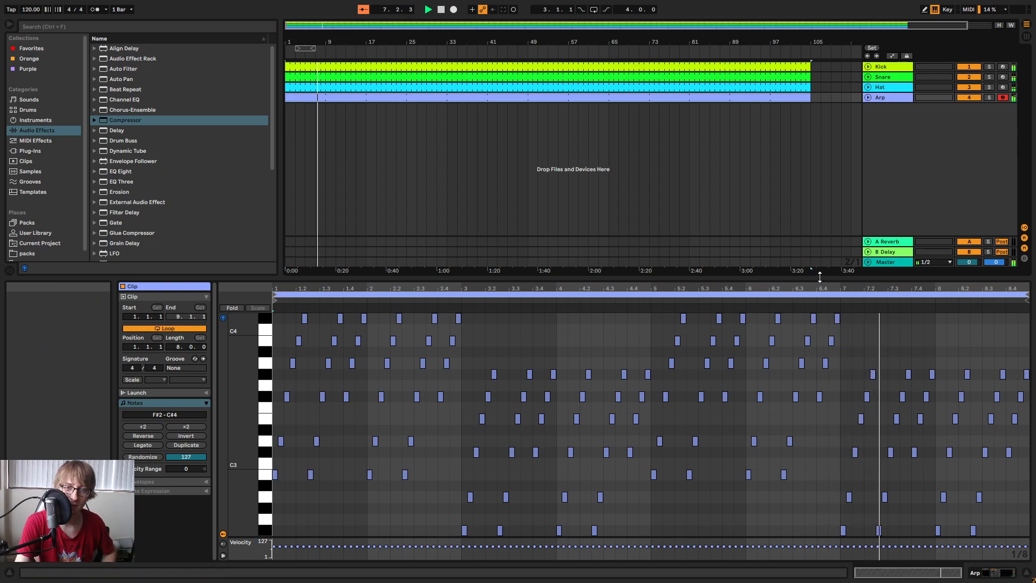
drag(820, 277, 820, 105)
scroll(893, 249, up, 3)
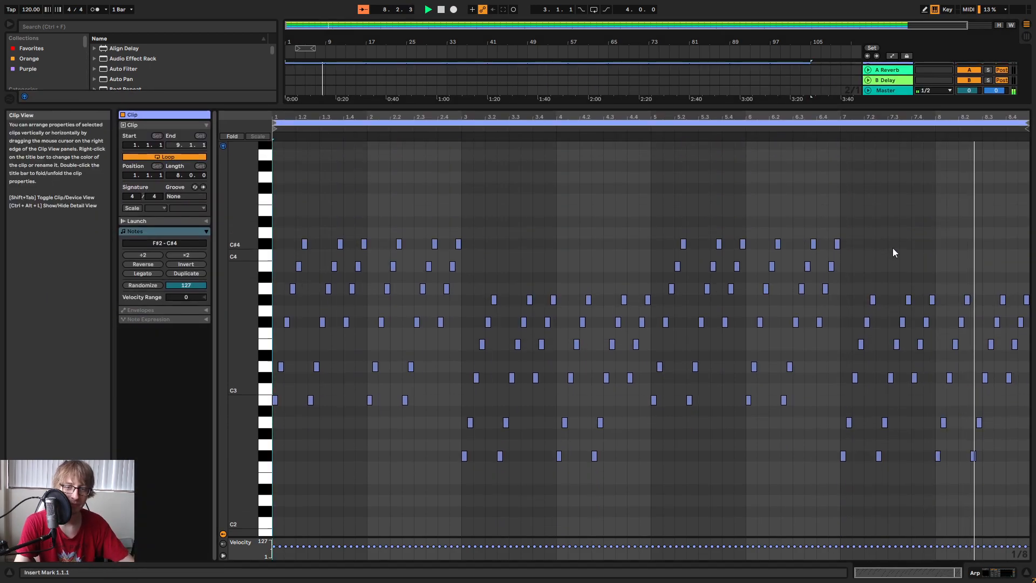
Play the eight-bar arpeggio from the start to hear the progression, and stop playback.
scroll(893, 252, down, 2)
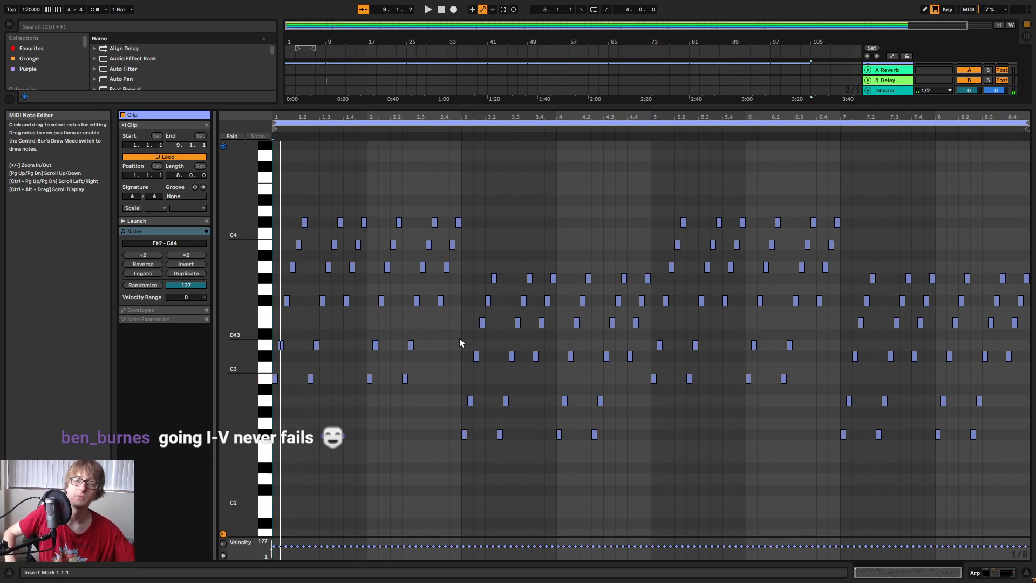
key(space)
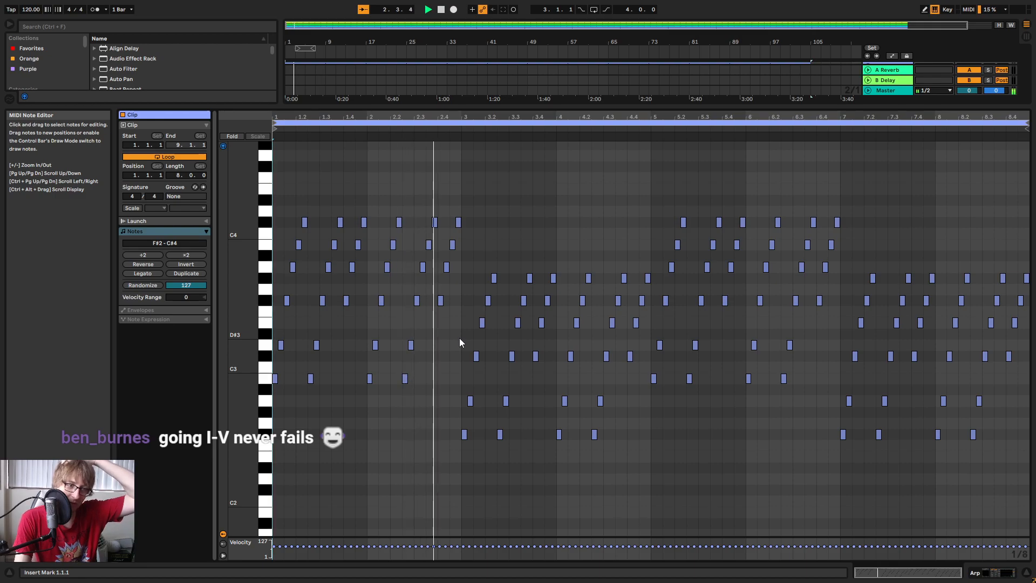
click(630, 203)
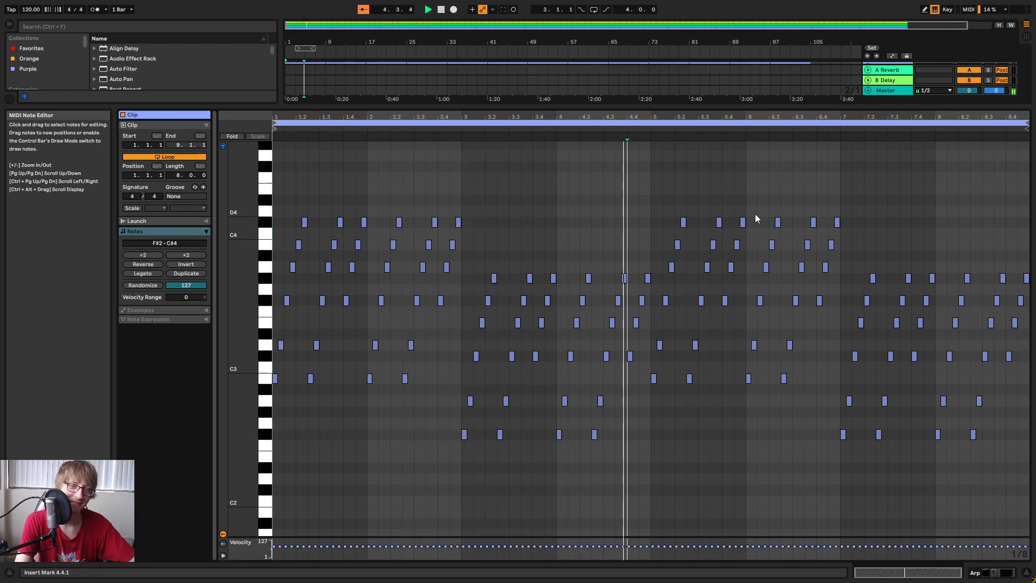
key(space)
click(769, 419)
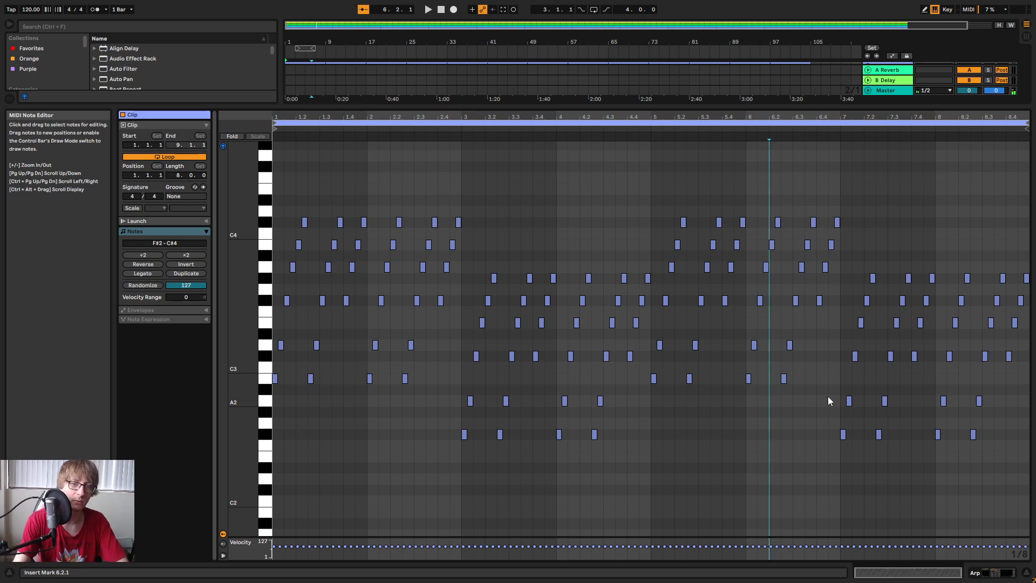
Transpose all notes in bars 5 and 6 of the Arp clip down two semitones.
drag(656, 420, 837, 180)
key(Down)
key(Down)
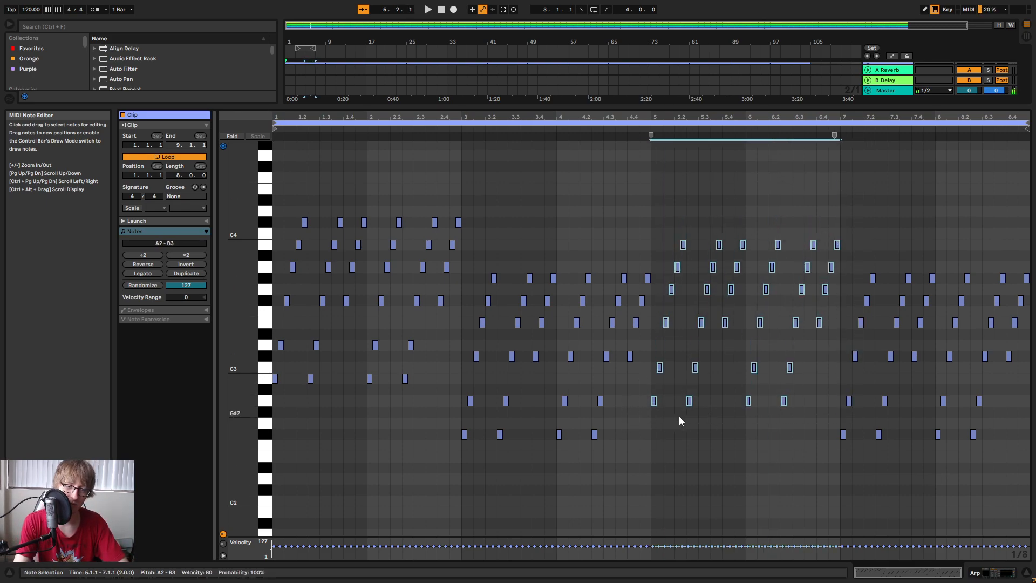
Raise the C3 notes in bars 5 and 6 to C#3 and the G3 notes to G#3.
drag(645, 378, 848, 359)
key(Up)
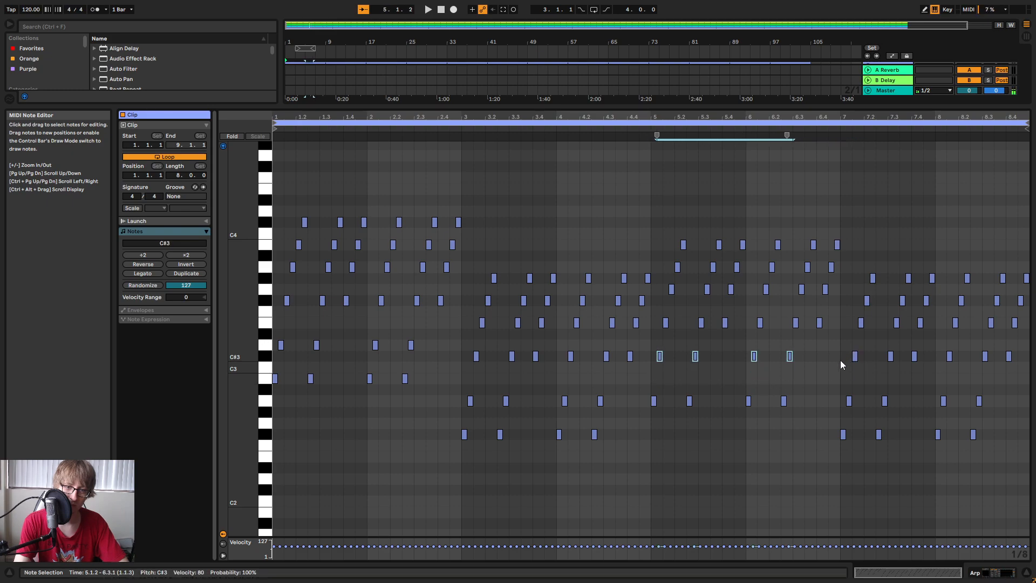
drag(656, 342, 834, 324)
drag(668, 303, 849, 292)
key(Up)
During playback, raise the B3 notes in bars 5 and 6 to C#4 and the A3 notes to B3.
key(space)
drag(658, 221, 867, 241)
key(Up)
drag(652, 244, 846, 272)
key(Up)
key(Up)
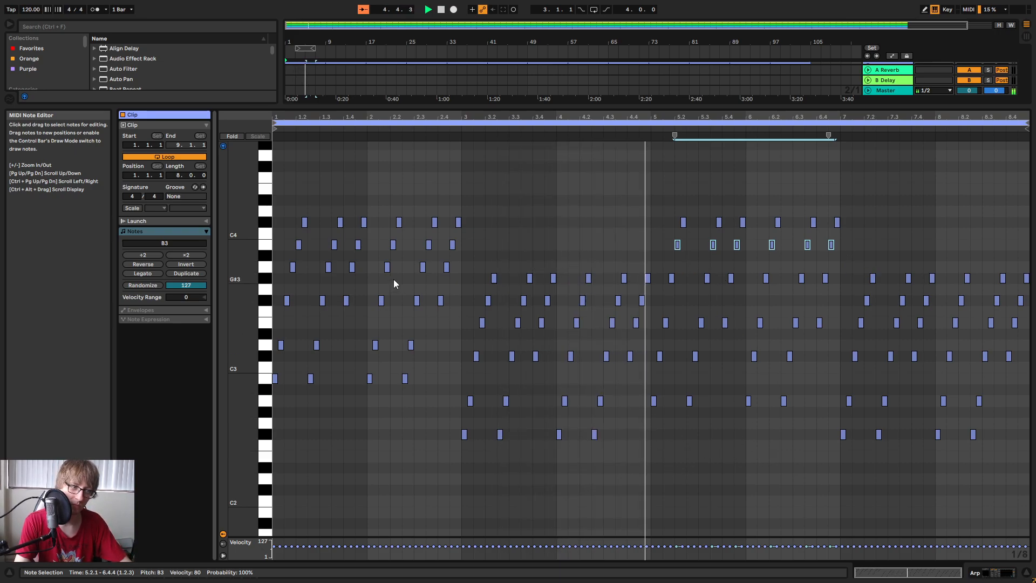
key(space)
Play back the eight-bar arpeggio to evaluate the reworked chord in bars 5 and 6.
drag(647, 266, 869, 245)
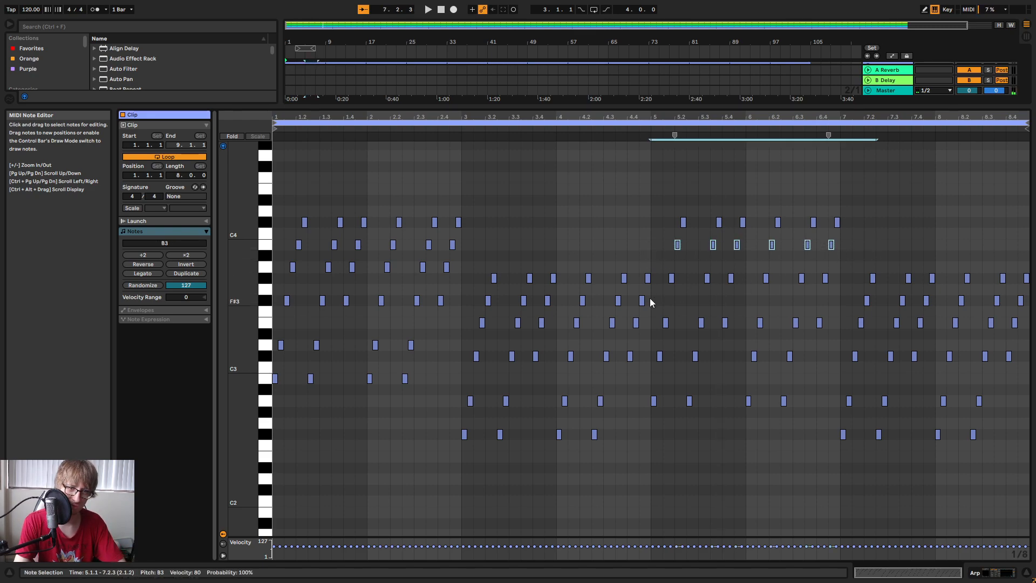
drag(666, 291, 707, 296)
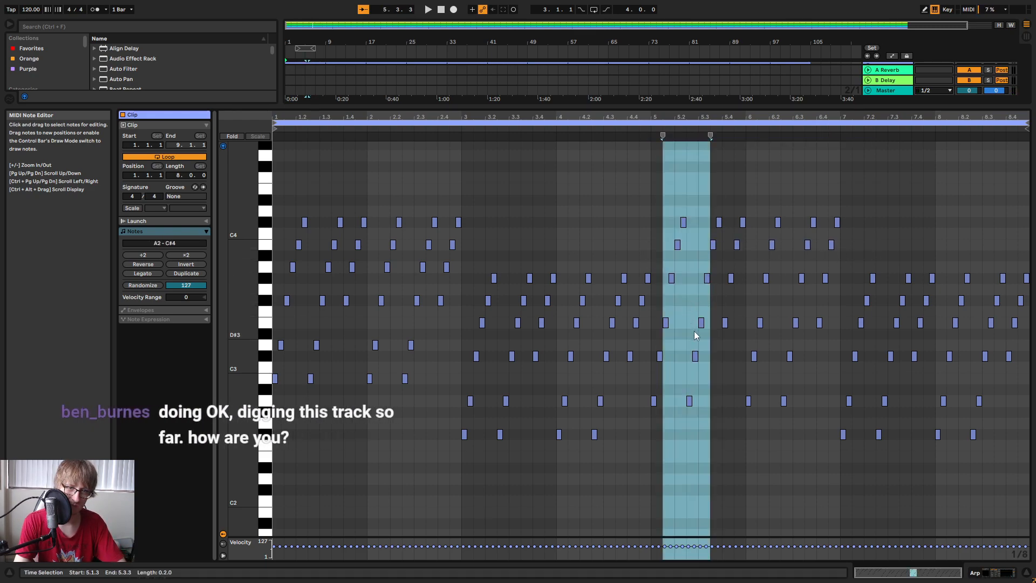
key(space)
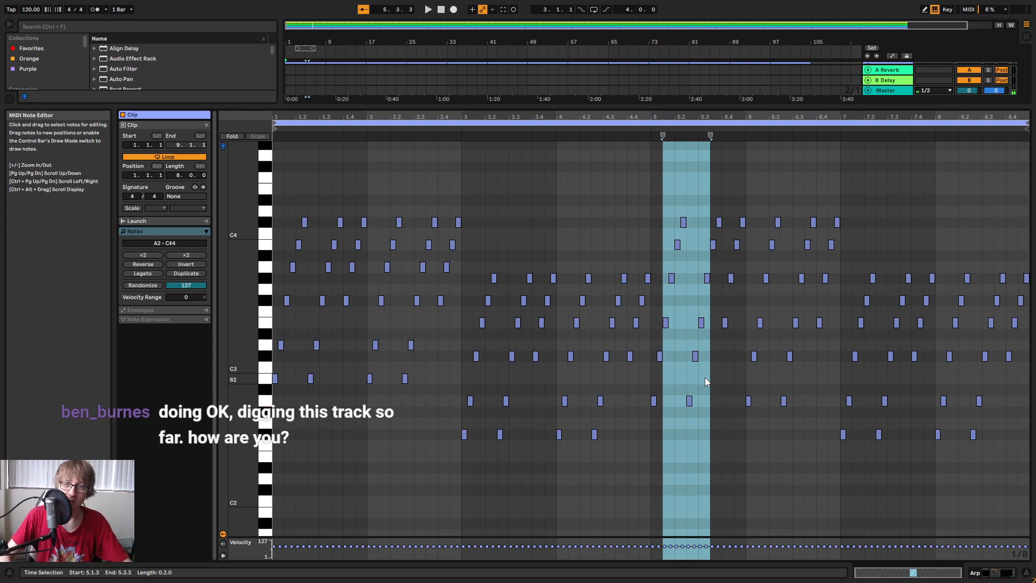
key(space)
mouse_move(596, 120)
mouse_down()
mouse_move(599, 148)
mouse_move(599, 137)
mouse_up()
click(804, 187)
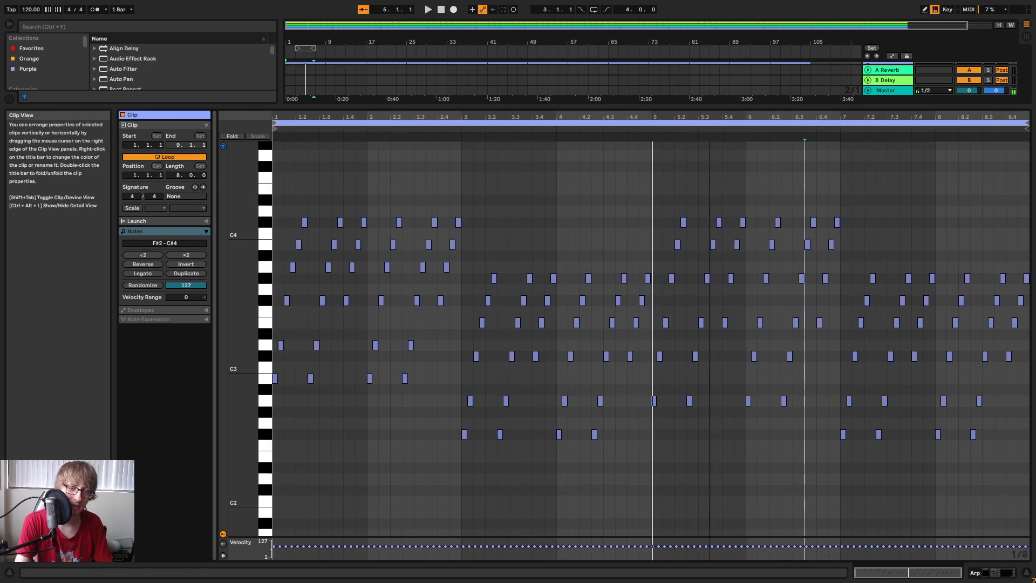
drag(709, 117, 709, 118)
key(space)
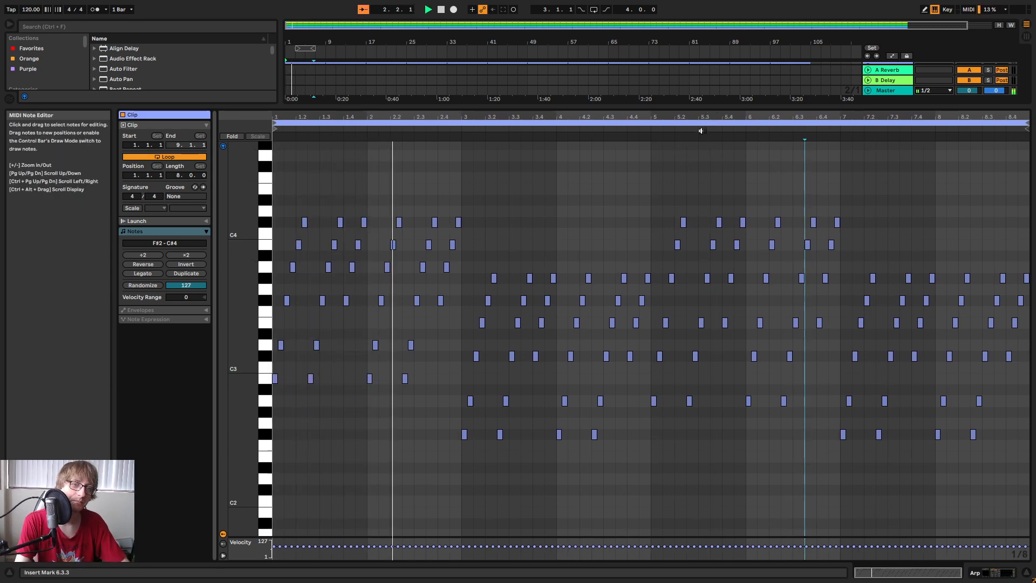
drag(697, 117, 650, 116)
key(space)
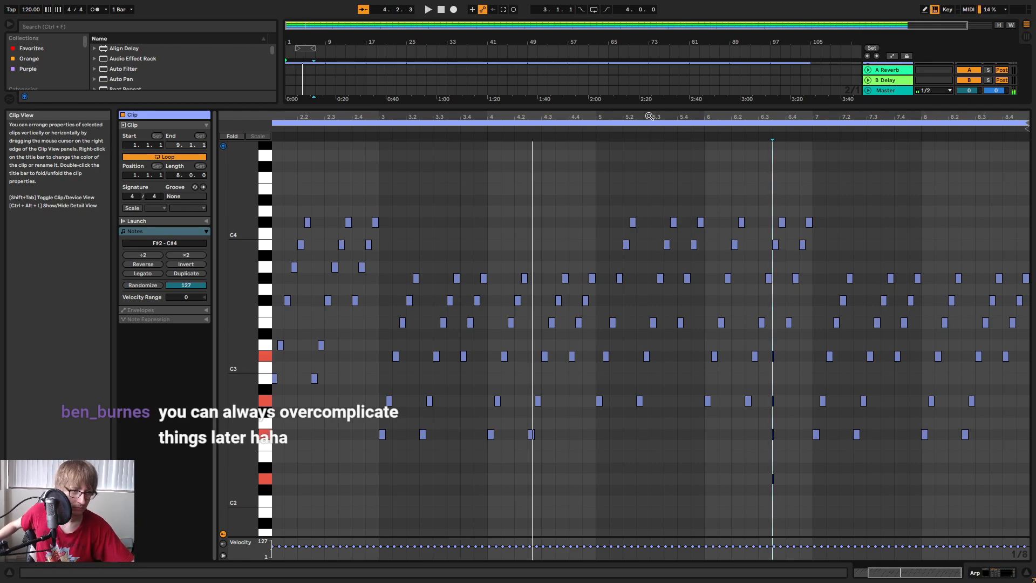
Transpose all notes in bars 5 and 6 down seven semitones so the pattern starts on D2.
drag(599, 441, 810, 200)
key(Down)
key(Down)
key(Down)
key(Down)
key(Down)
key(Down)
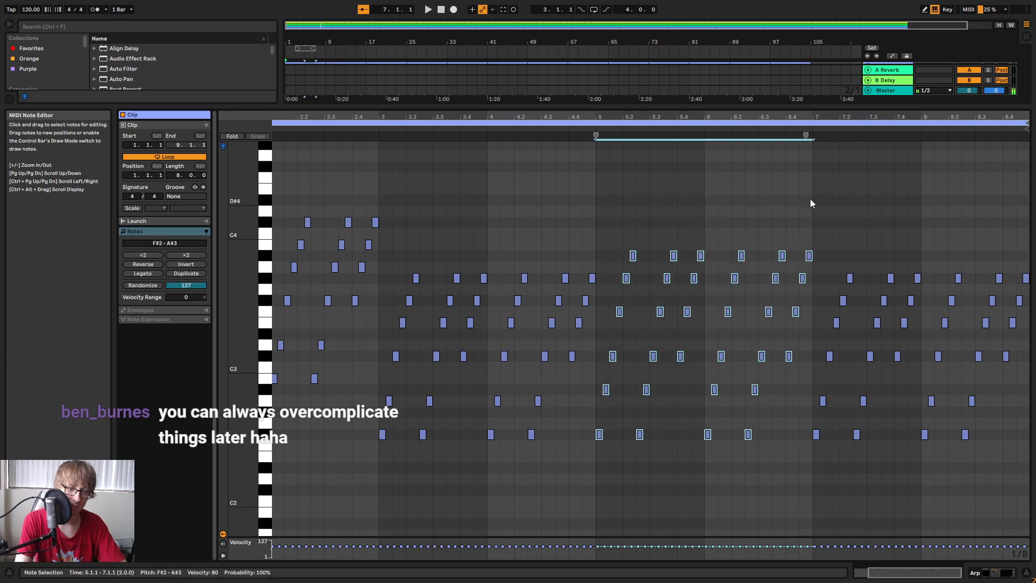
key(Down)
Play the eight-bar arpeggio to audition the transposed chord in bars 5 and 6.
drag(575, 518, 771, 352)
drag(615, 330, 758, 297)
key(space)
drag(743, 117, 684, 117)
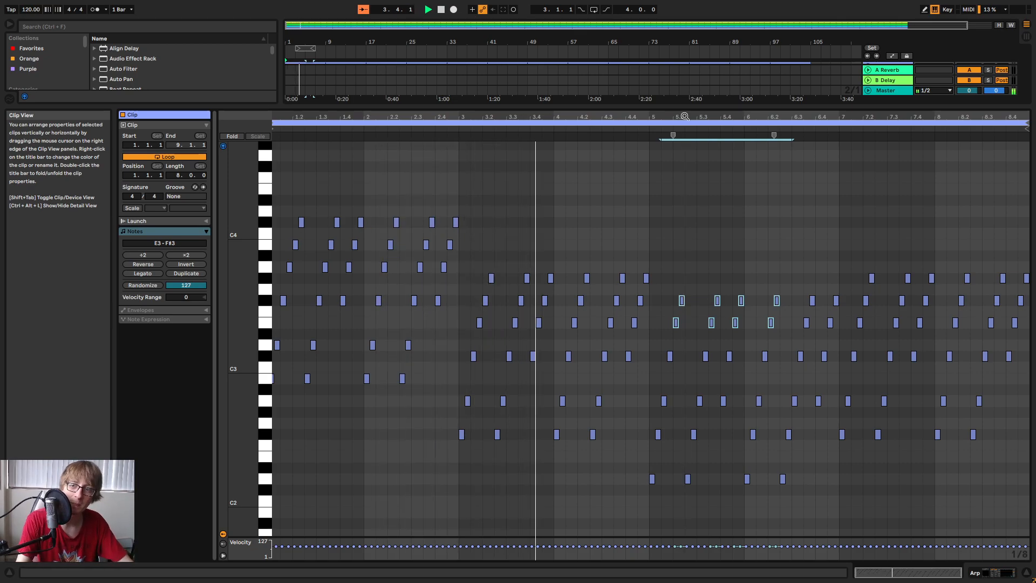
drag(780, 115, 753, 119)
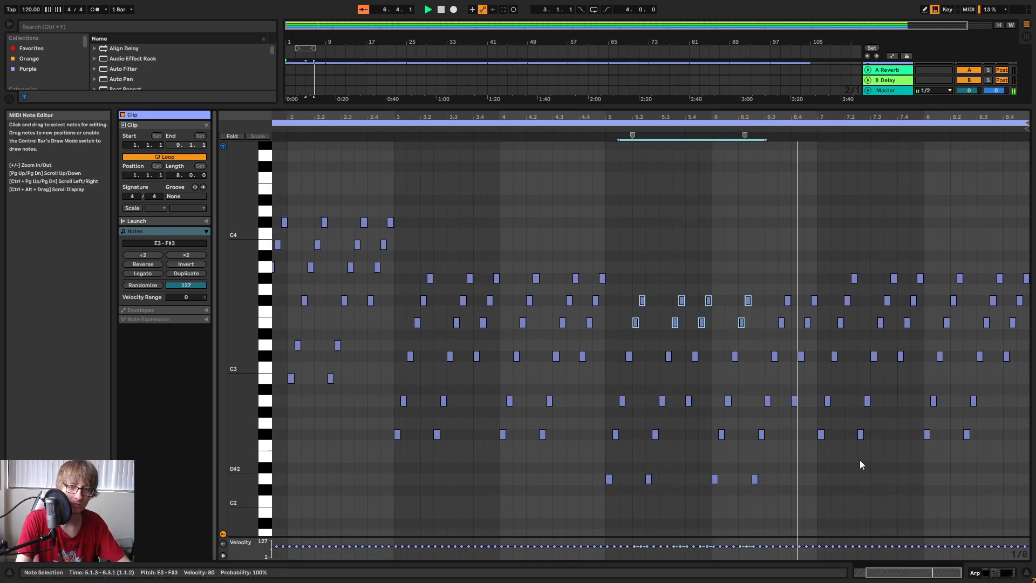
drag(752, 118, 778, 118)
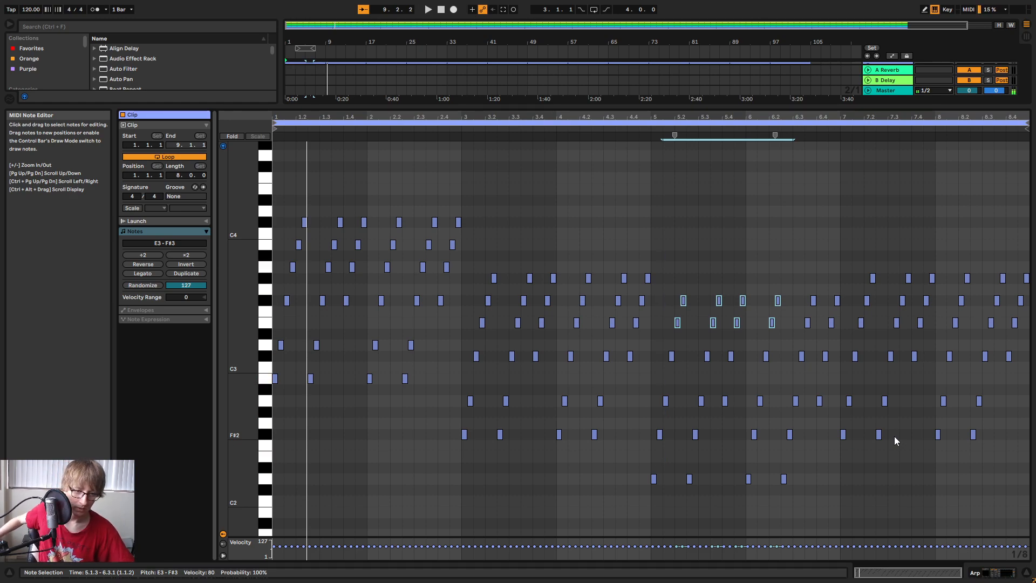
Transpose all notes in bars 7 and 8 down two semitones so the pattern starts on E2, and audition it.
drag(840, 468, 1032, 243)
key(Down)
key(Down)
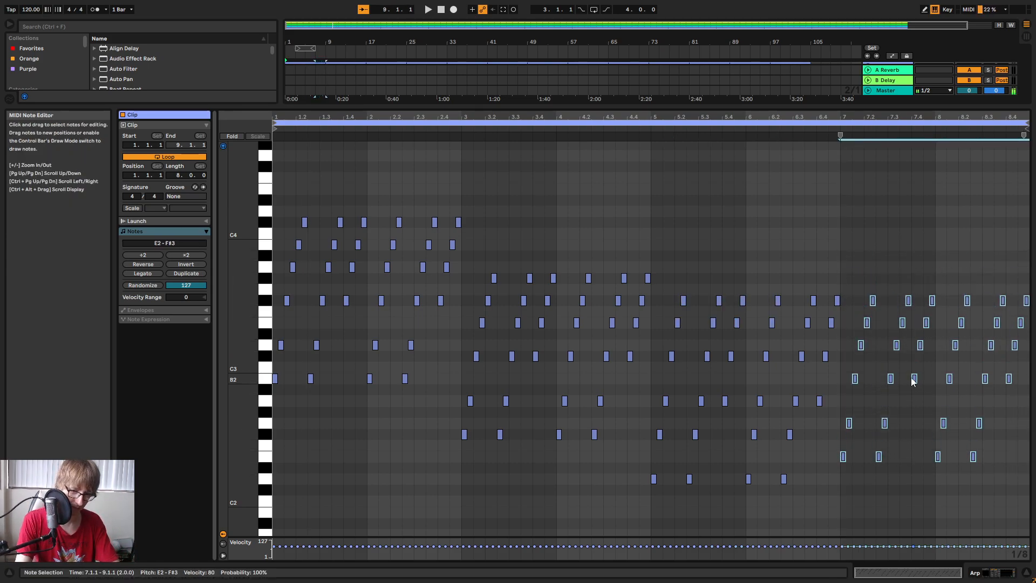
click(625, 133)
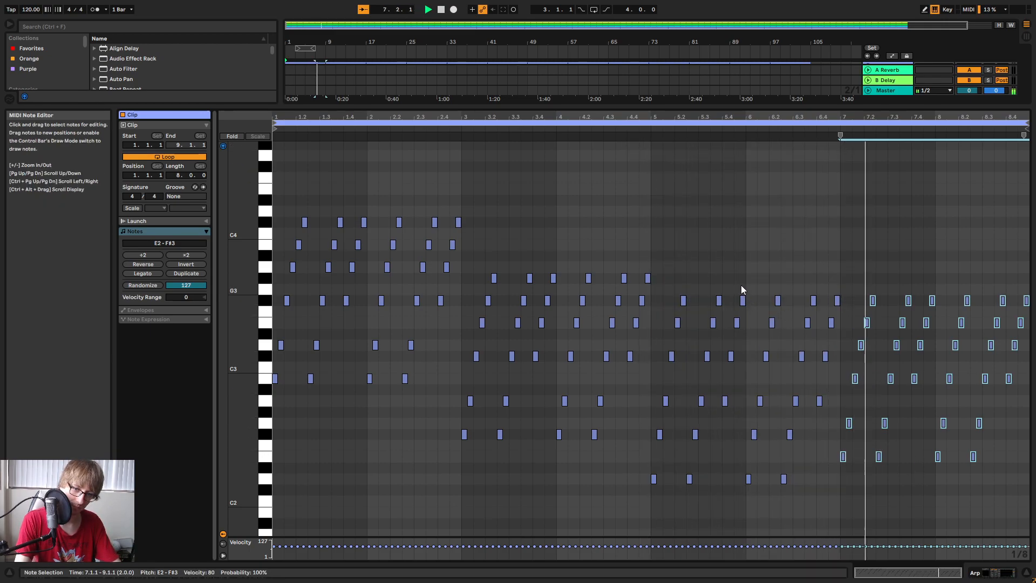
Lower the E2 notes in bars 7 and 8 to D2.
drag(827, 483, 1027, 446)
key(Down)
key(Down)
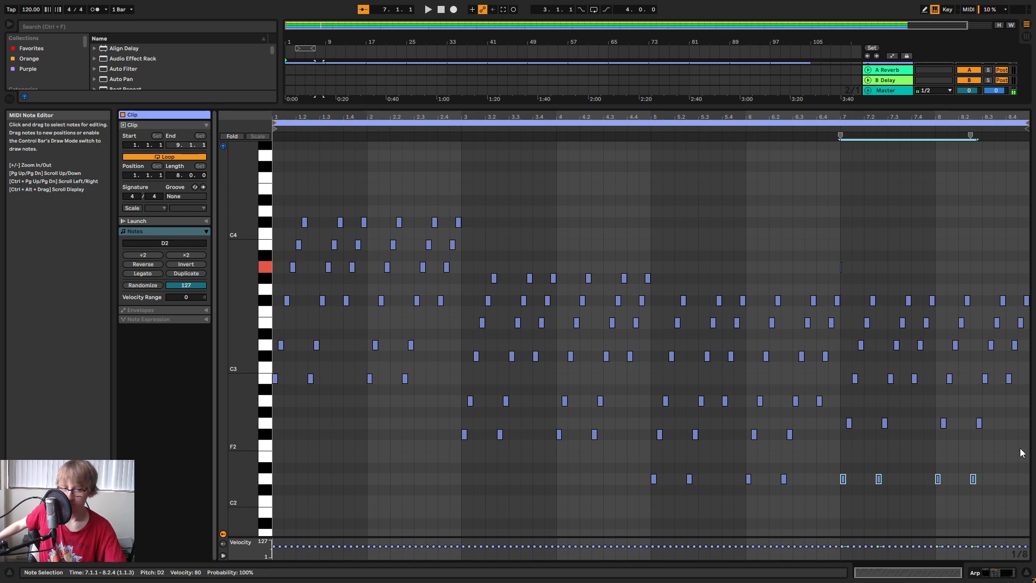
Try transposing all notes in bars 5 to 8 up five semitones so they start on G2.
drag(656, 502, 1028, 299)
key(Up)
key(Up)
key(Up)
key(Up)
key(Up)
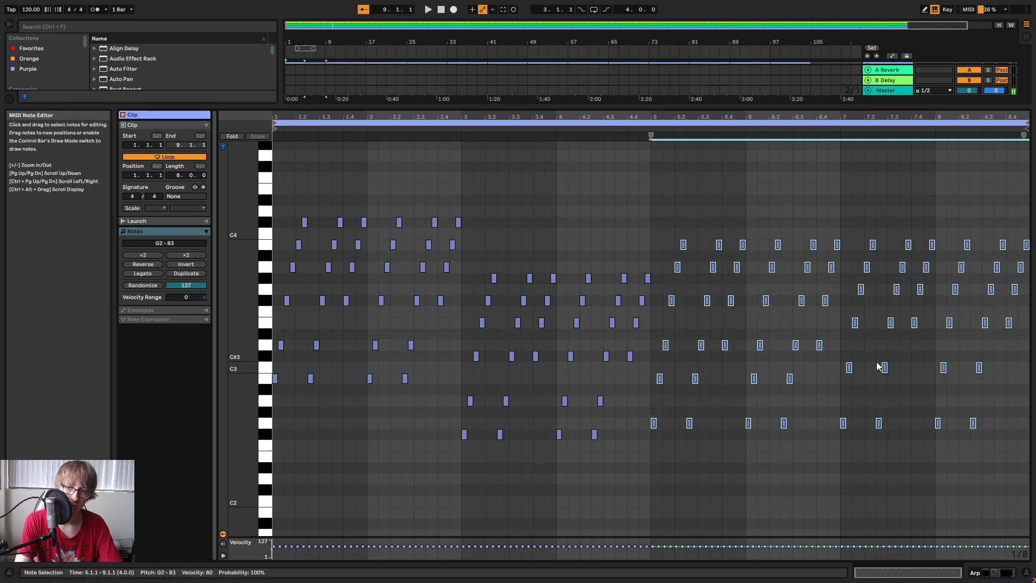
drag(654, 402, 942, 374)
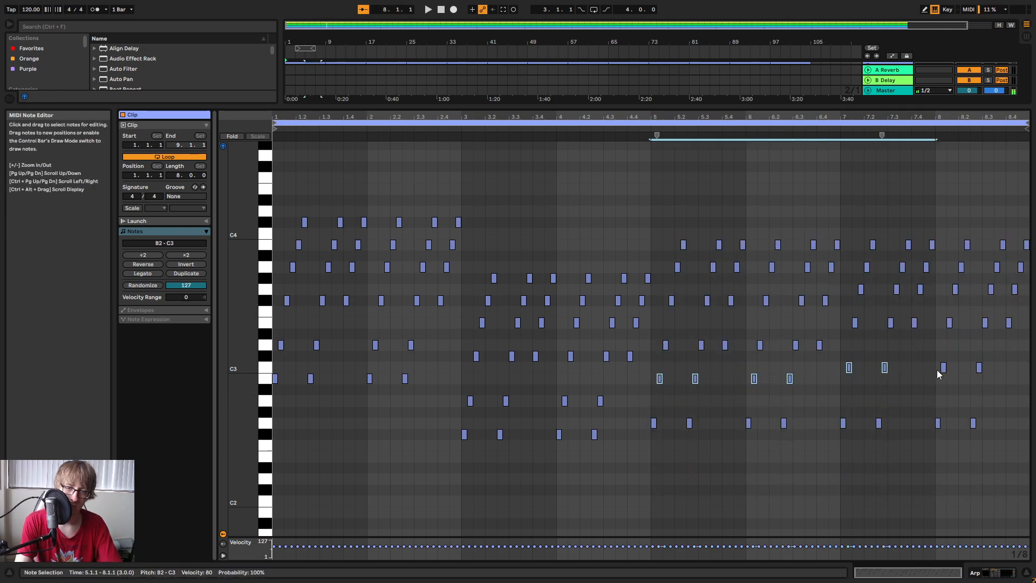
Undo the transposition of bars 5 to 8 and the lowering of the root notes in bars 7 and 8.
key(ctrl+z)
key(ctrl+z)
key(ctrl+z)
key(ctrl+z)
key(ctrl+z)
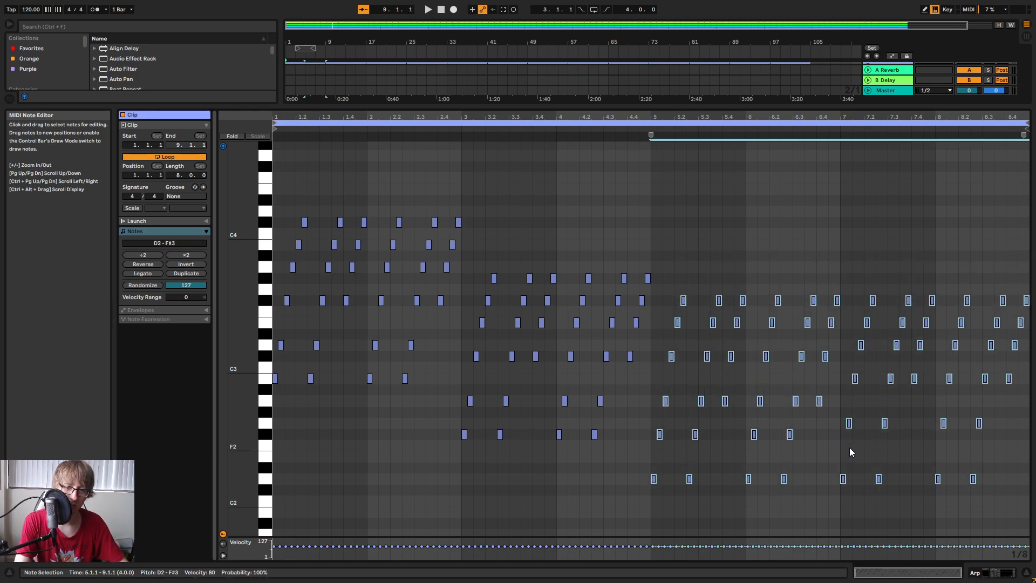
key(ctrl+z)
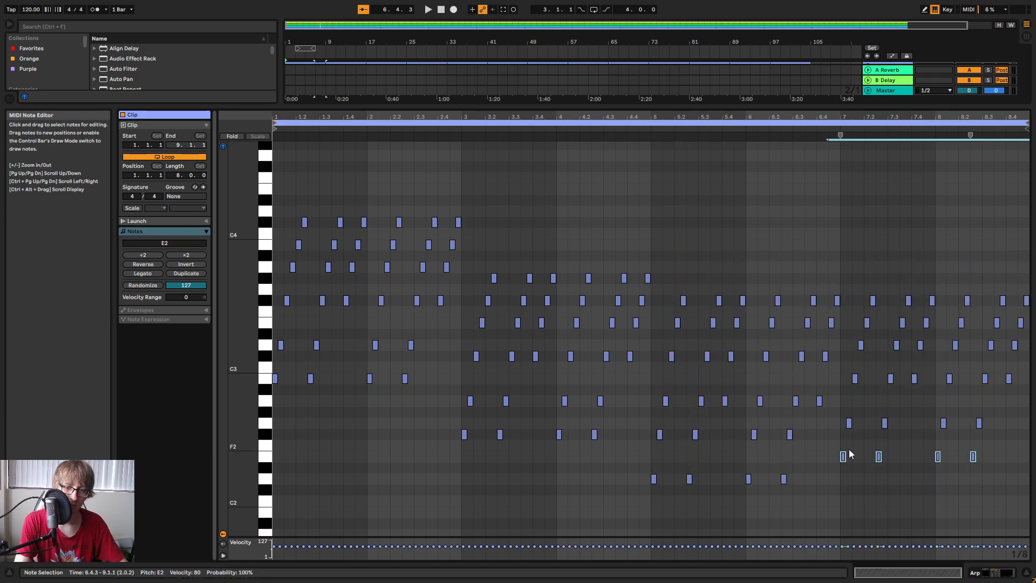
Transpose bars 7 and 8 up three semitones to start on G2, and raise their A#2 notes to B2.
drag(845, 476, 1028, 289)
key(Up)
key(Up)
key(Up)
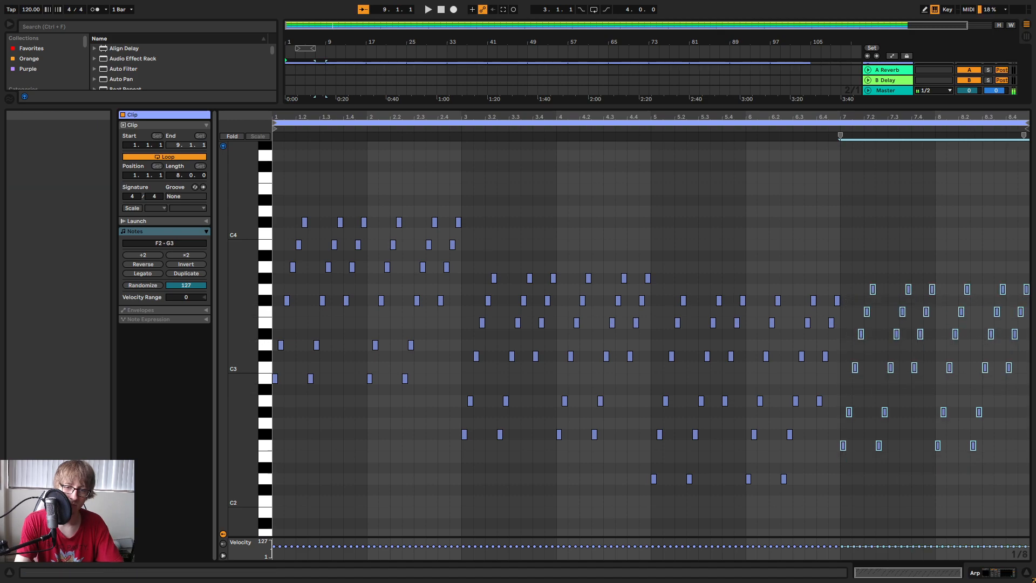
drag(837, 402, 1028, 383)
key(Up)
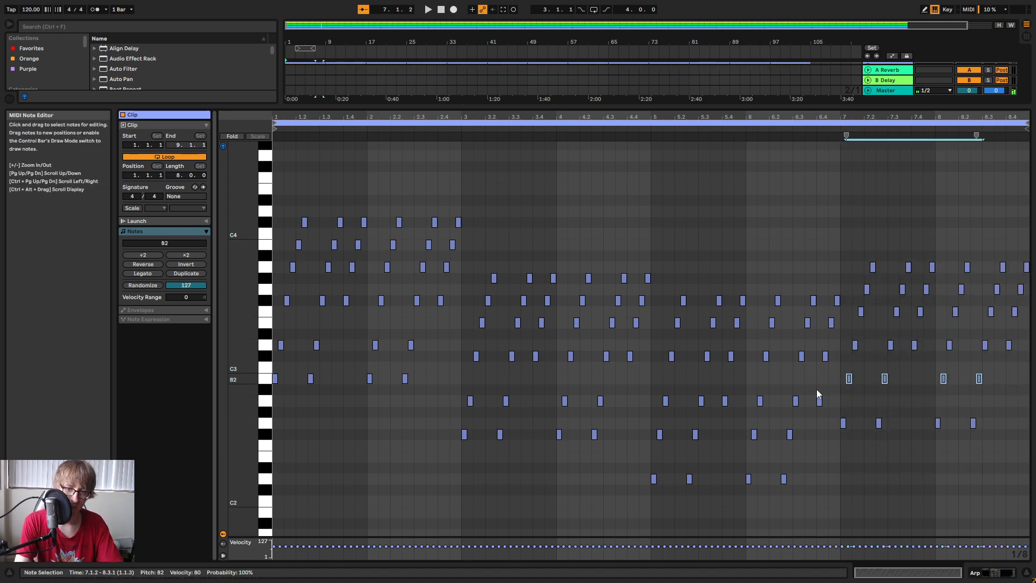
Play the arpeggio from bar 5 to audition the G2-based chord in bars 7 and 8.
click(642, 131)
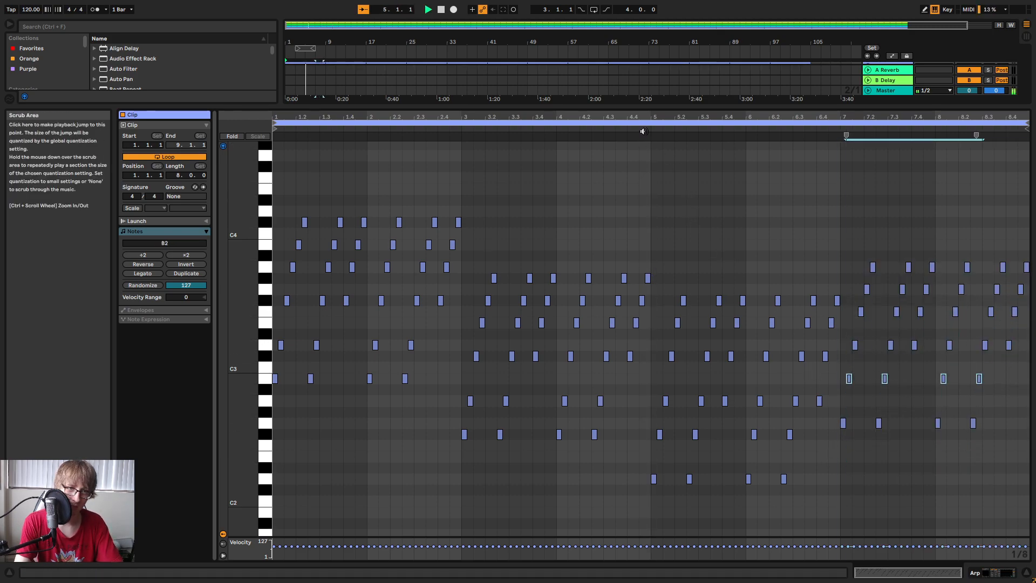
drag(926, 117, 898, 134)
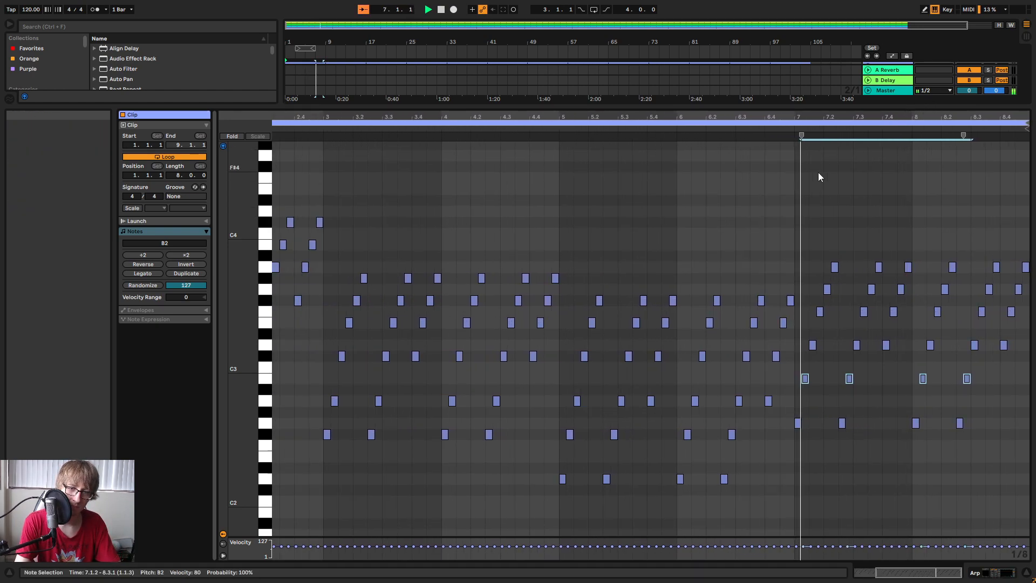
click(797, 424)
key(space)
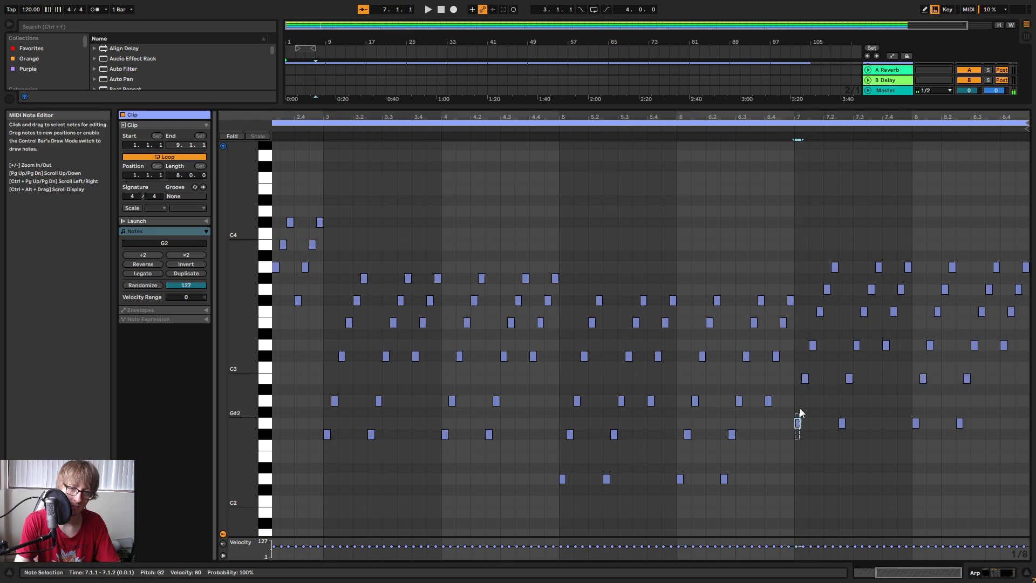
In bars 7 and 8, raise the F3 notes to F#3 and the two highest note rows to A3 and B3.
drag(808, 353, 1019, 309)
key(Up)
drag(793, 278, 854, 282)
drag(1016, 288, 1031, 290)
drag(817, 253, 1030, 296)
key(Up)
key(Up)
Play the eight-bar arpeggio loop to evaluate the revised chord in bars 7 and 8.
click(767, 129)
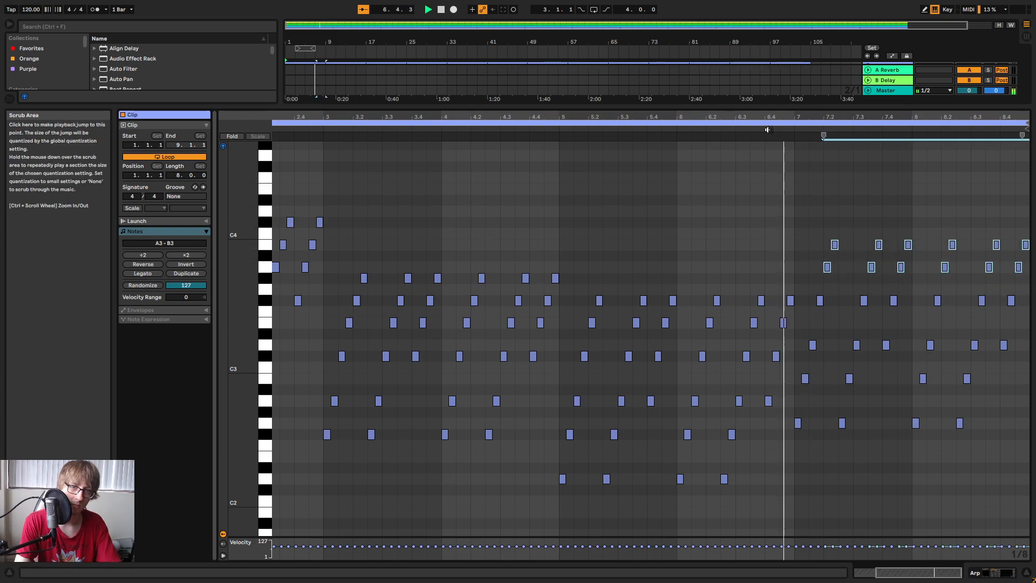
drag(877, 115, 876, 92)
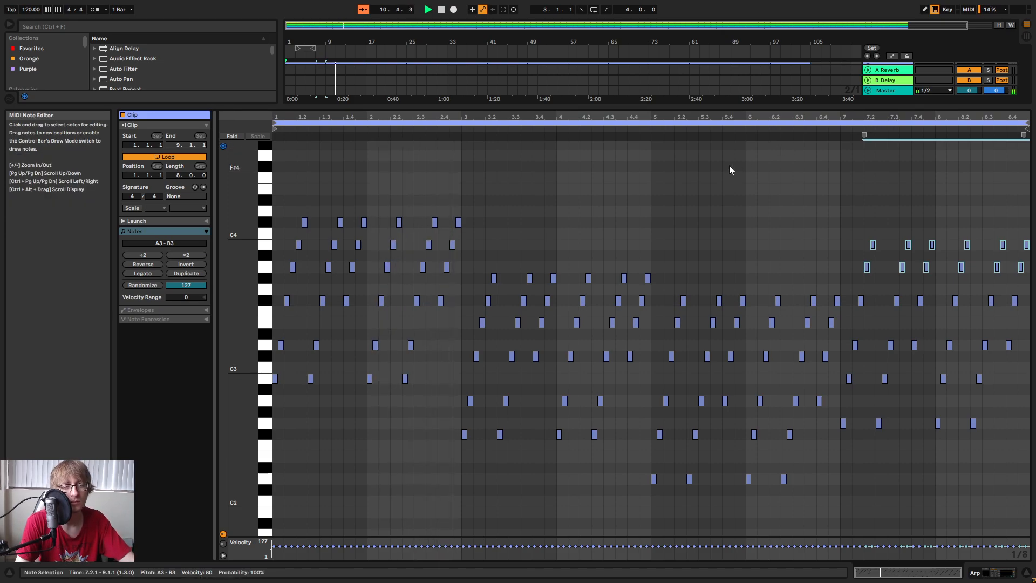
click(826, 210)
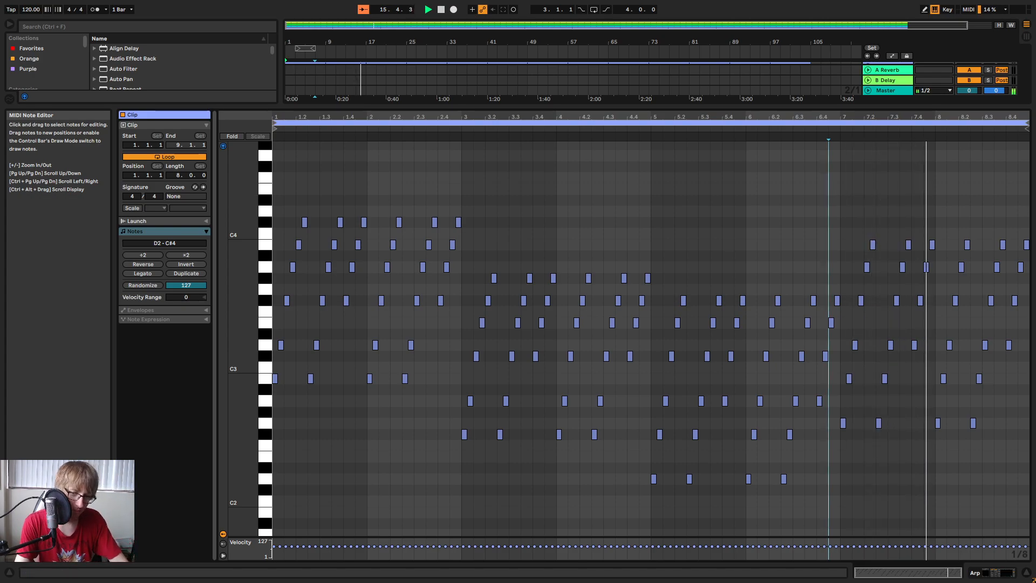
click(915, 191)
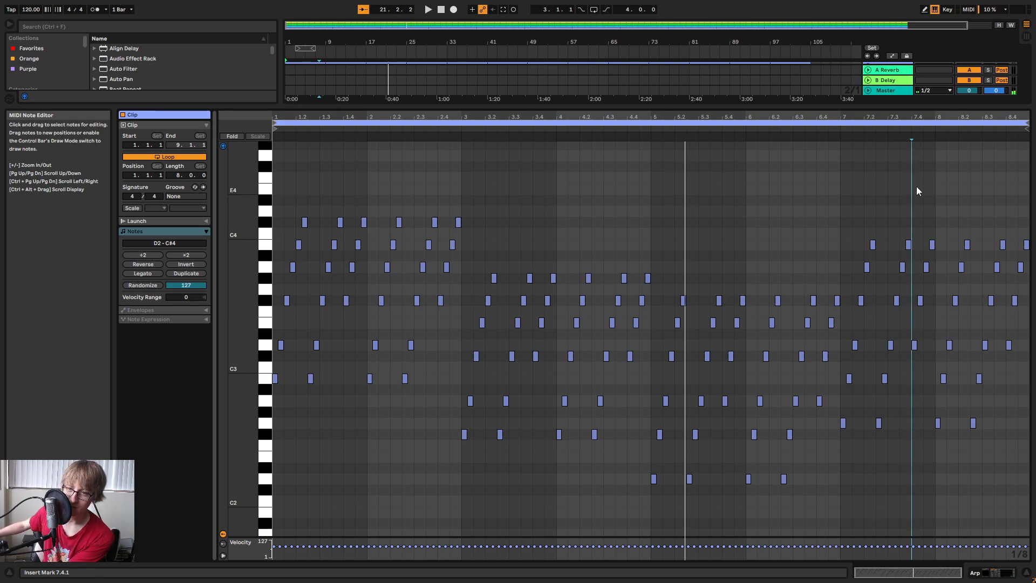
key(space)
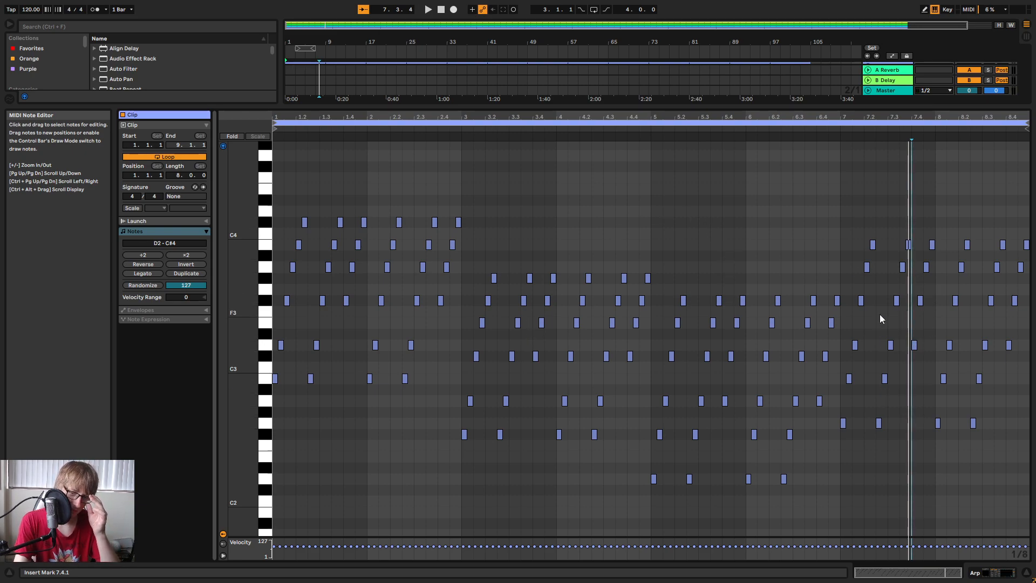
key(space)
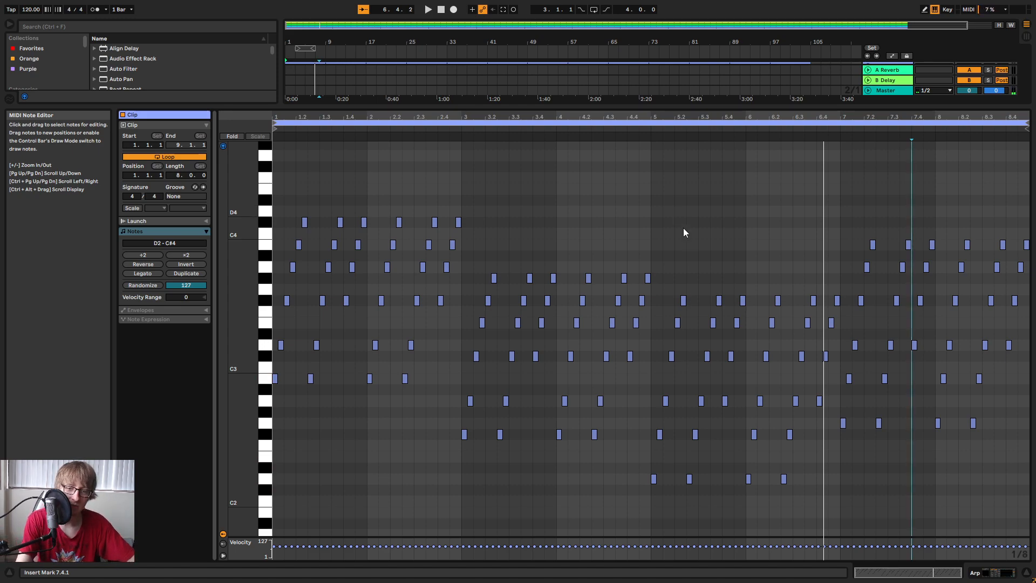
Transpose all notes in bars 7 and 8 down six semitones so the pattern starts on C#2.
drag(841, 446, 1031, 226)
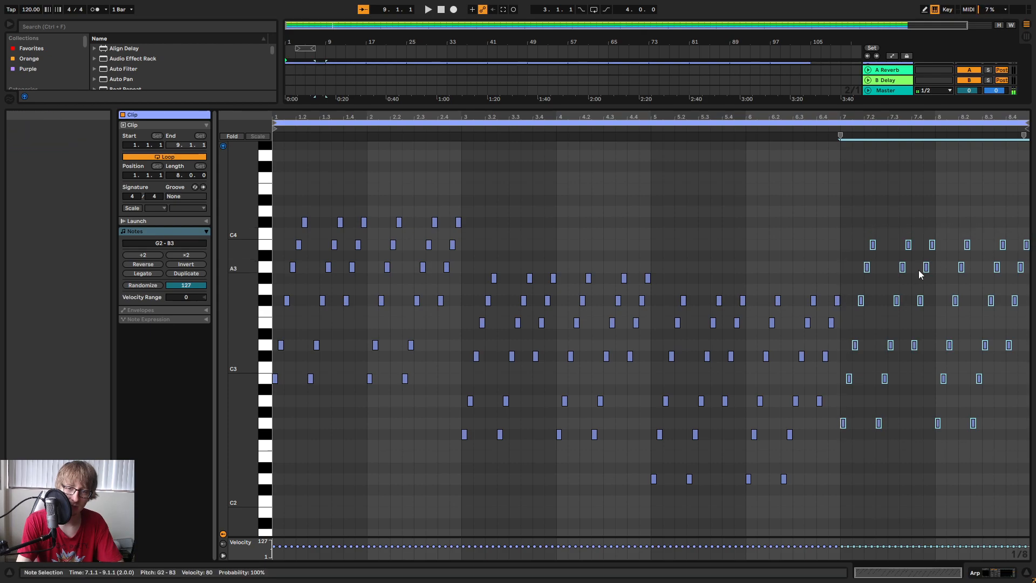
scroll(918, 270, down, 2)
key(Down)
key(Down)
key(Down)
key(Down)
key(Down)
key(Down)
In bars 7 and 8, lower the C3 notes to B2, D#3 to D3 and F3 to E3, and audition the chord.
click(834, 437)
drag(834, 437, 1016, 401)
click(839, 453)
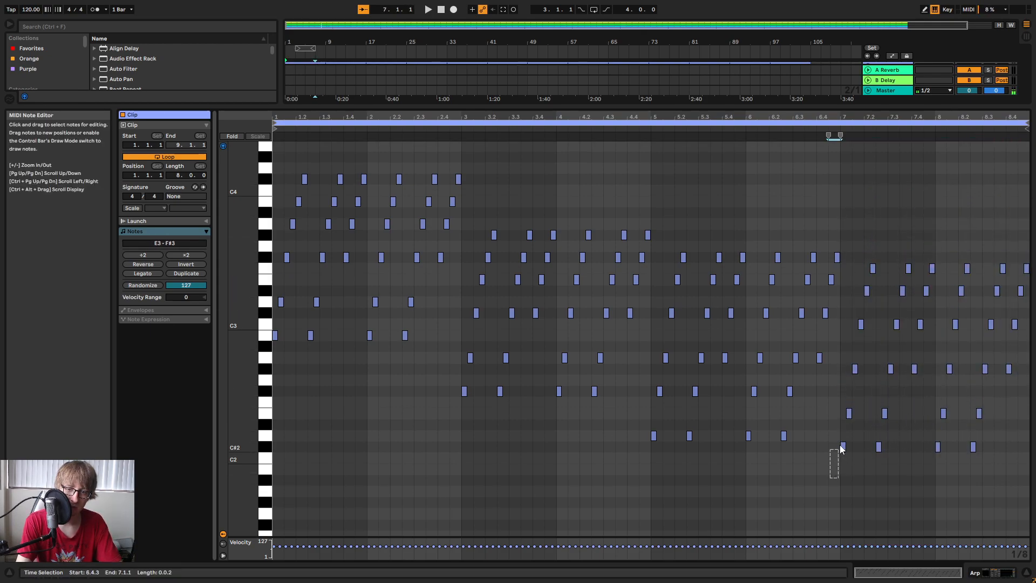
drag(857, 400, 863, 365)
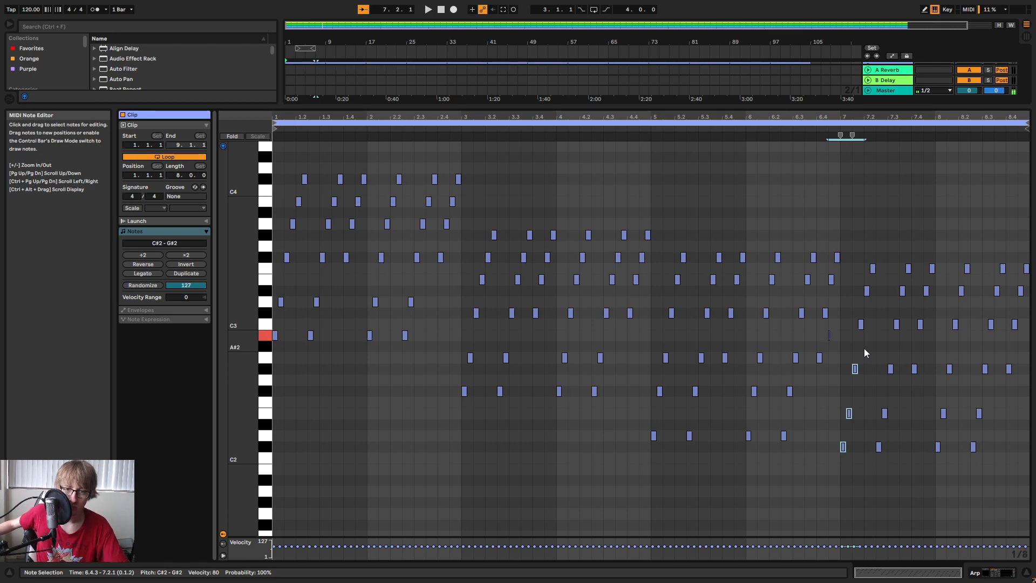
drag(855, 347, 1022, 321)
key(Down)
click(862, 307)
drag(863, 307, 1029, 288)
key(Down)
drag(858, 277, 1031, 262)
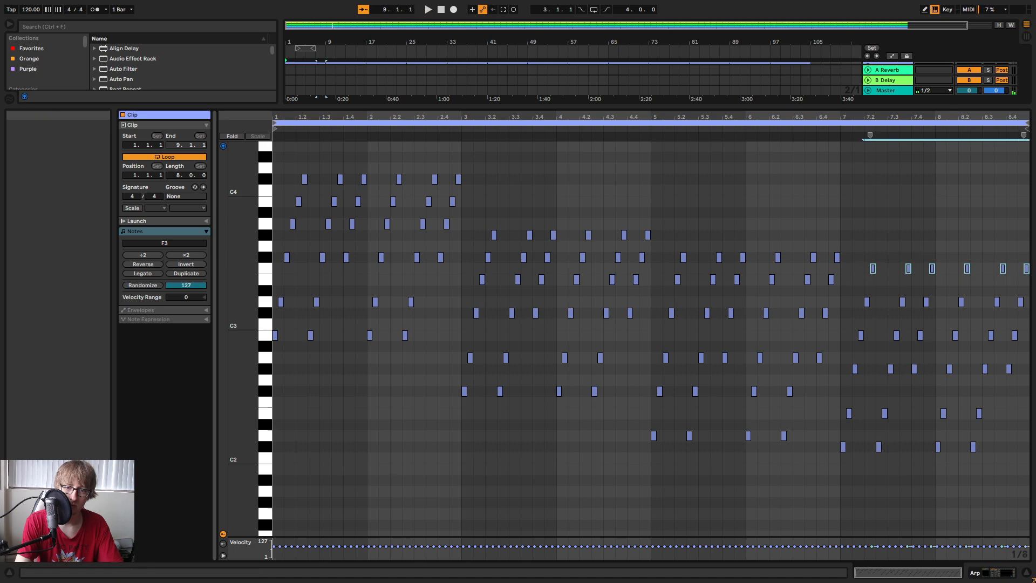
key(Down)
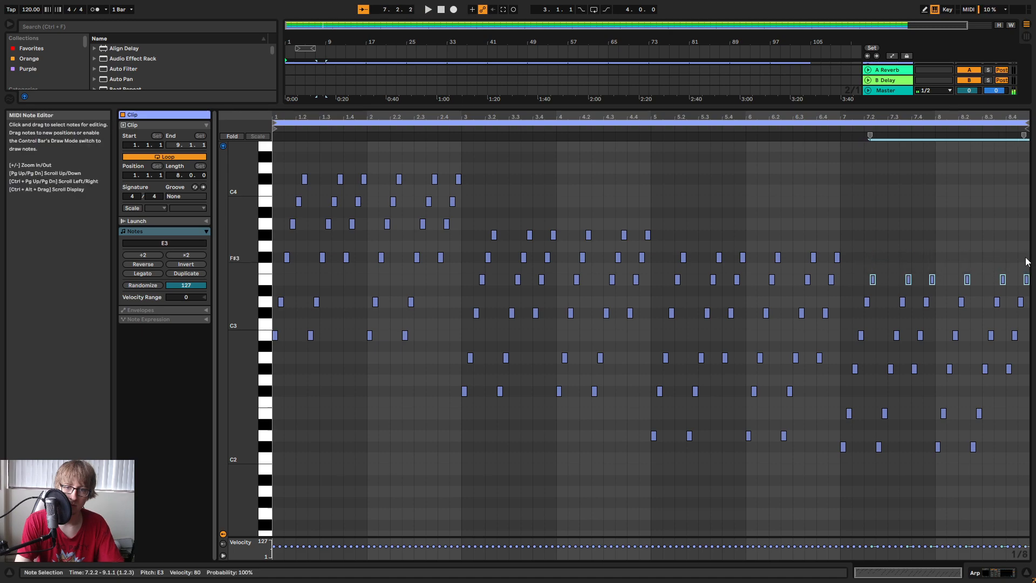
click(633, 129)
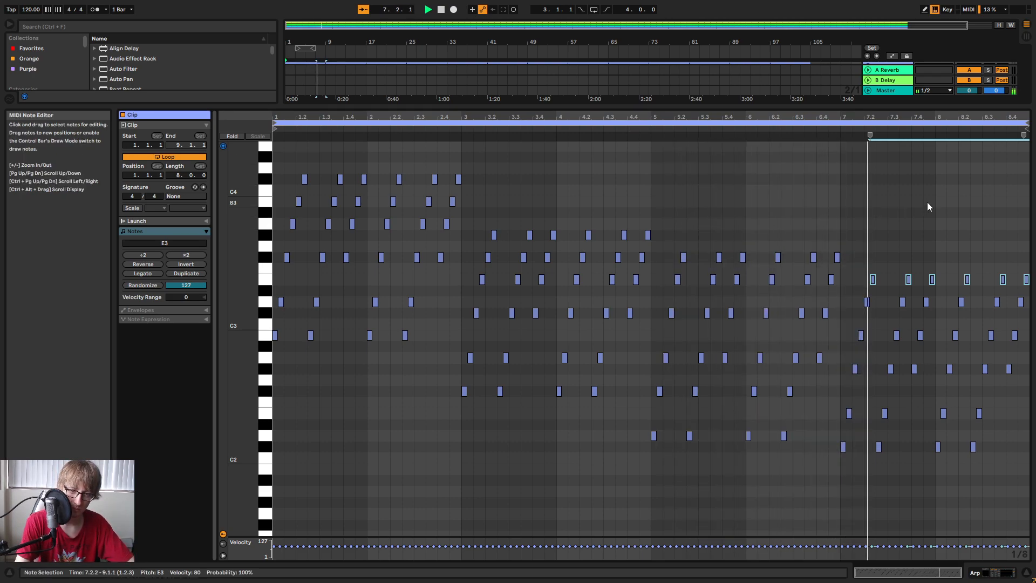
Try raising the E3 notes in bars 7 and 8 to F#3 and the D3 notes to E3.
drag(861, 255, 1030, 281)
drag(862, 304, 981, 316)
drag(869, 251, 1029, 289)
key(Up)
key(Up)
drag(853, 290, 1028, 315)
key(Up)
key(Up)
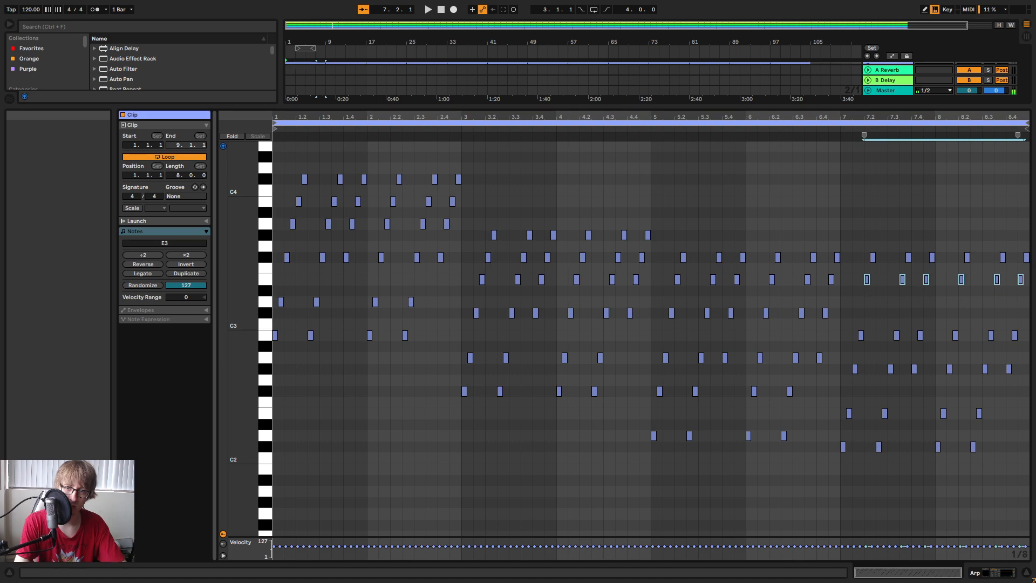
In bars 7 and 8, lower the E3 notes to C#3 and the F#3 notes to E3.
click(863, 304)
drag(860, 303, 1028, 272)
key(Down)
key(Down)
key(Down)
drag(858, 270, 1030, 250)
key(Down)
key(Down)
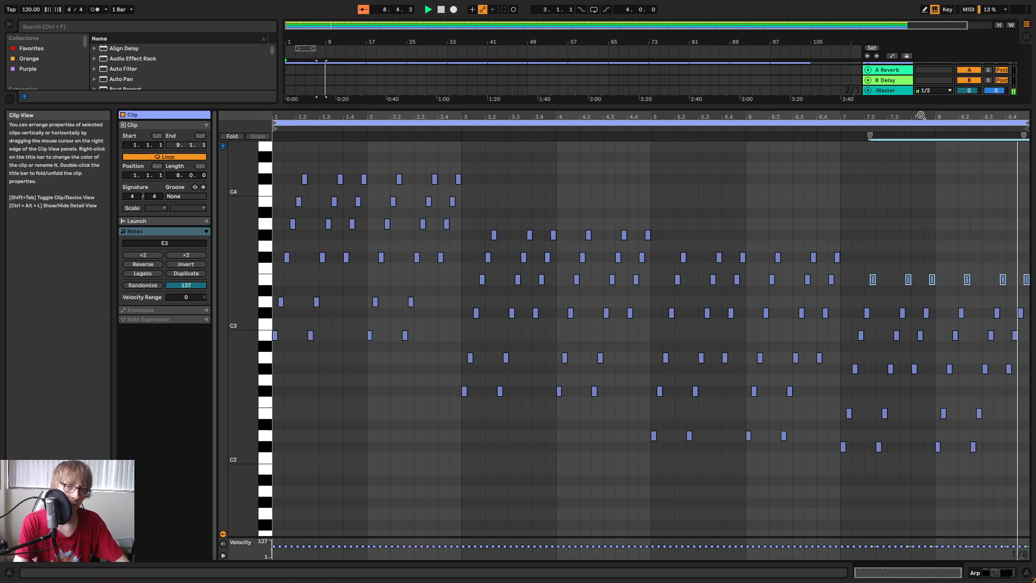
Raise the last four notes of bar 8 by ten semitones to start on F#3, and lower the final note to C#4.
scroll(1024, 292, up, 3)
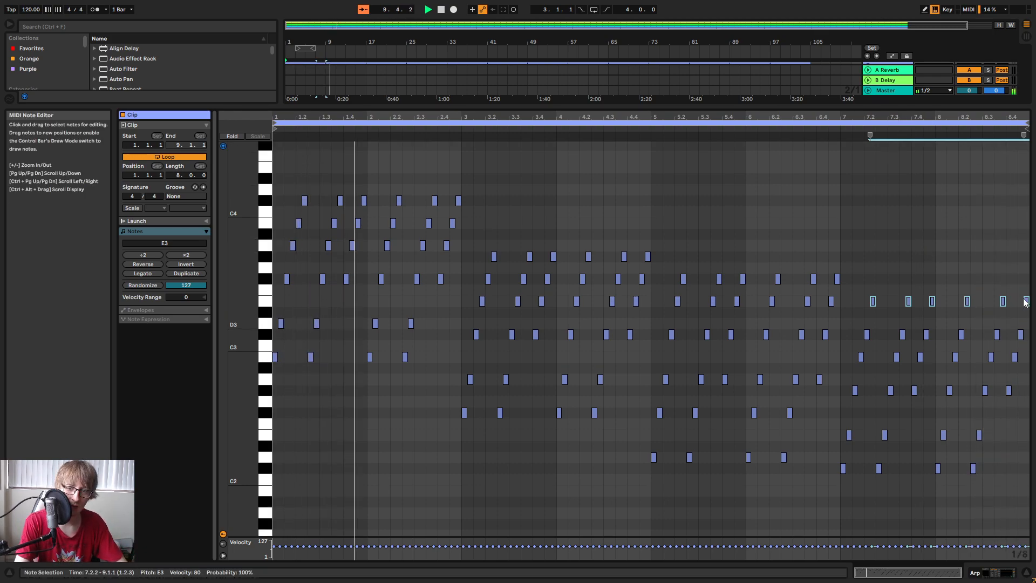
scroll(1025, 295, up, 2)
drag(1000, 481, 1029, 363)
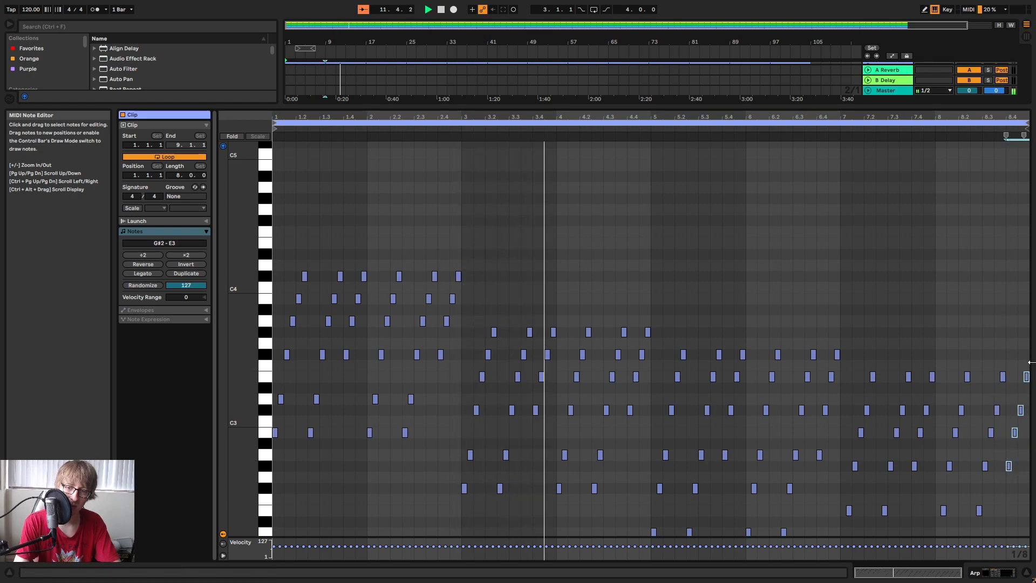
key(Up)
key(Up)
key(Up)
key(Up)
key(Up)
key(Up)
key(Up)
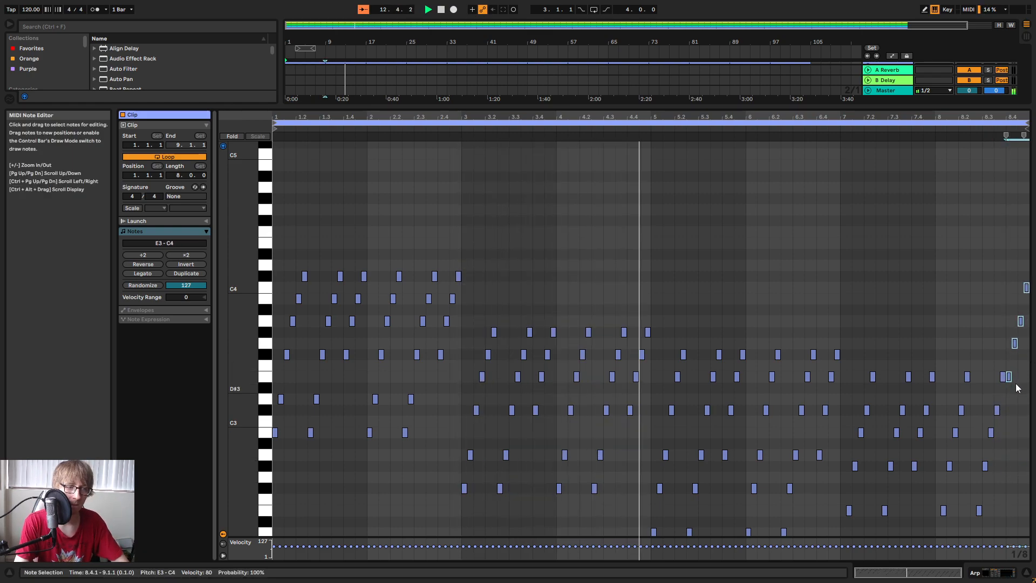
scroll(1018, 383, up, 1)
key(Up)
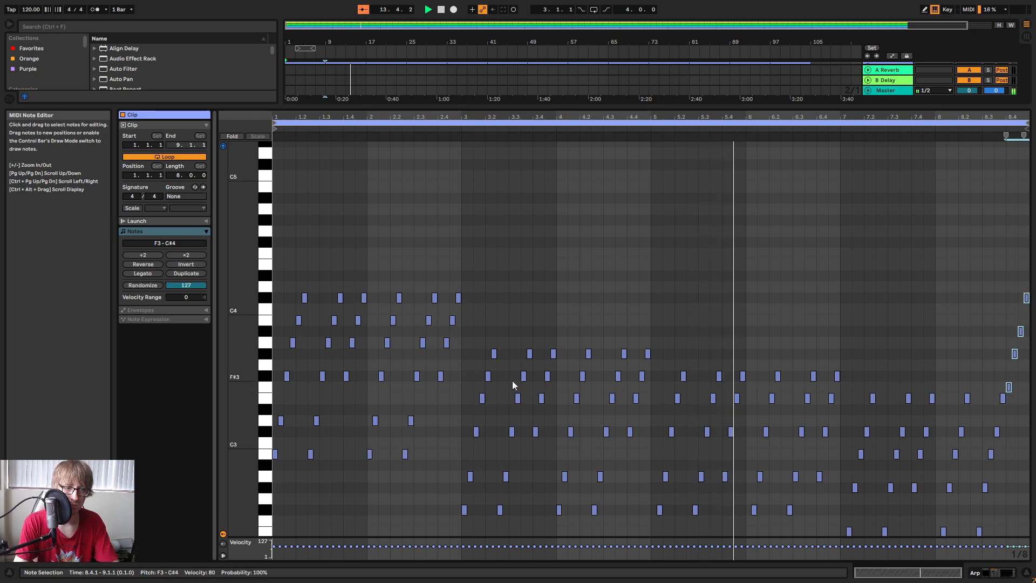
key(Up)
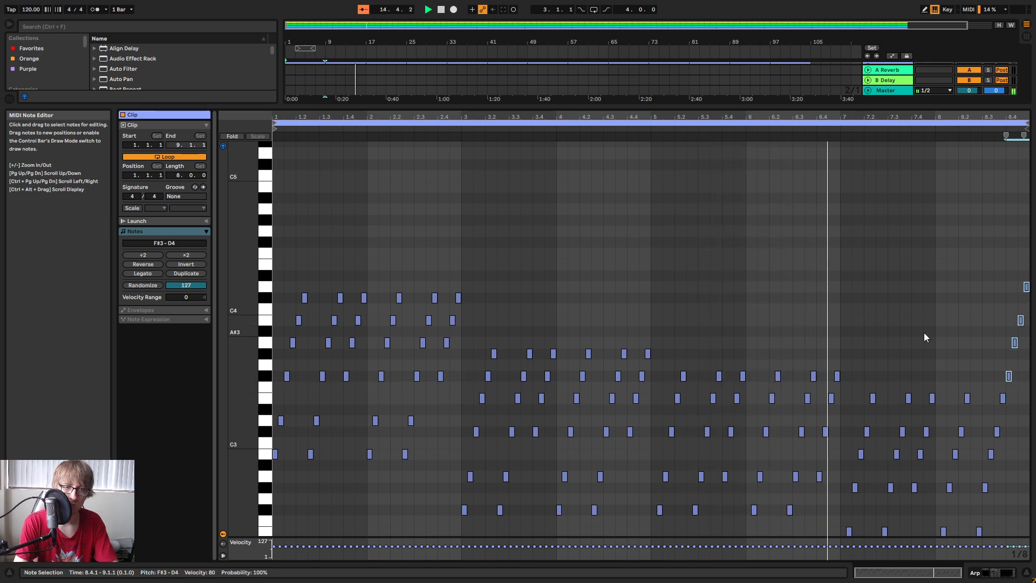
click(1026, 288)
key(Down)
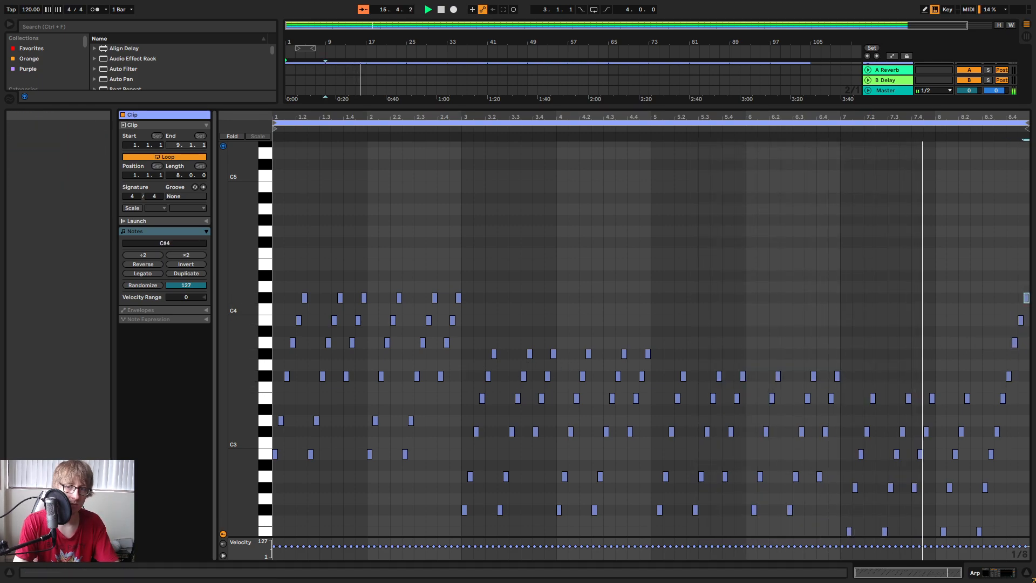
Listen to the looping arpeggio with the rising run at the end of bar 8.
click(941, 257)
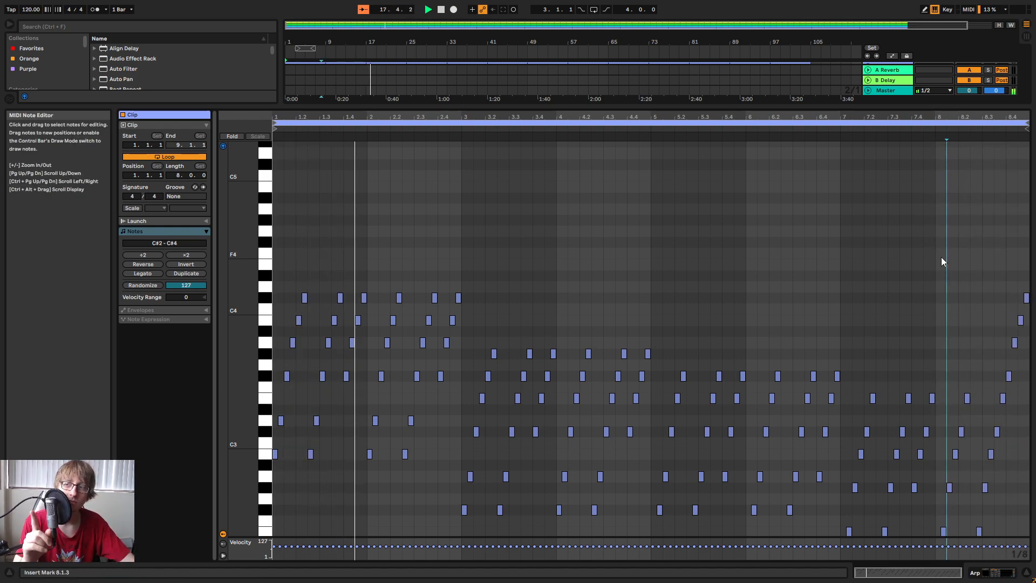
scroll(712, 255, down, 3)
scroll(711, 255, down, 3)
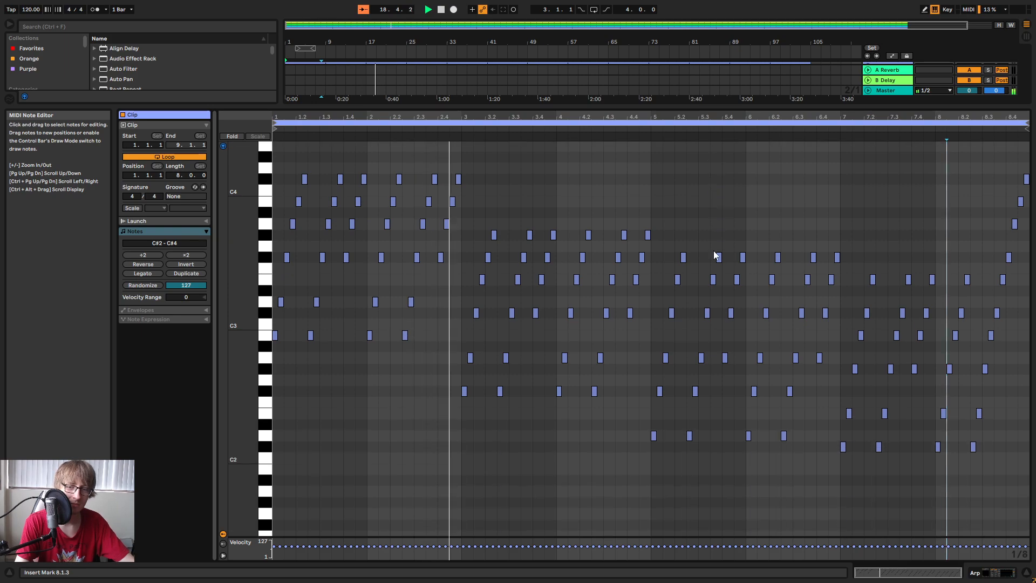
scroll(771, 227, up, 3)
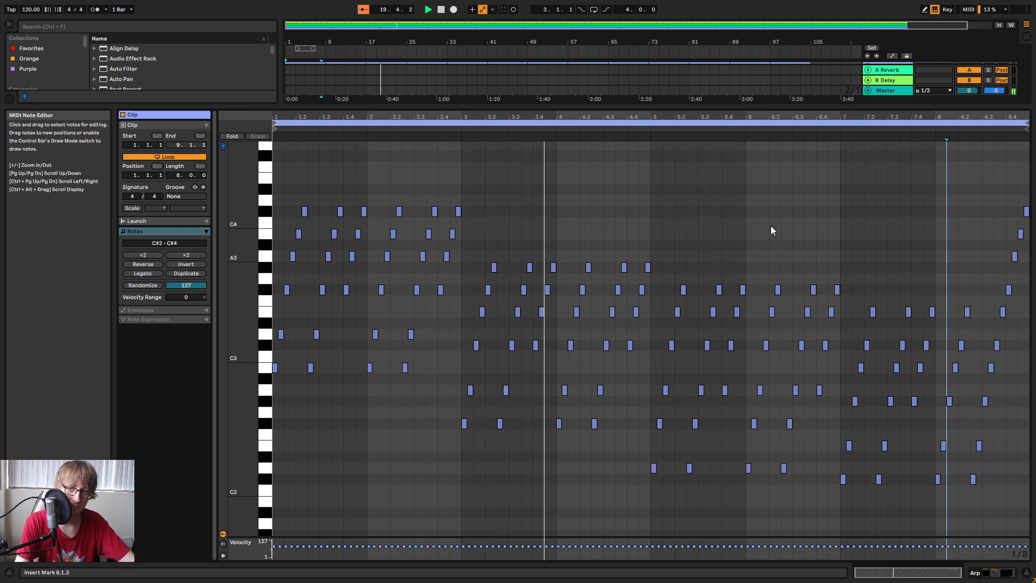
Shrink the note editor to bring back the arrangement, show the Arp track's devices and stop playback.
scroll(808, 242, down, 2)
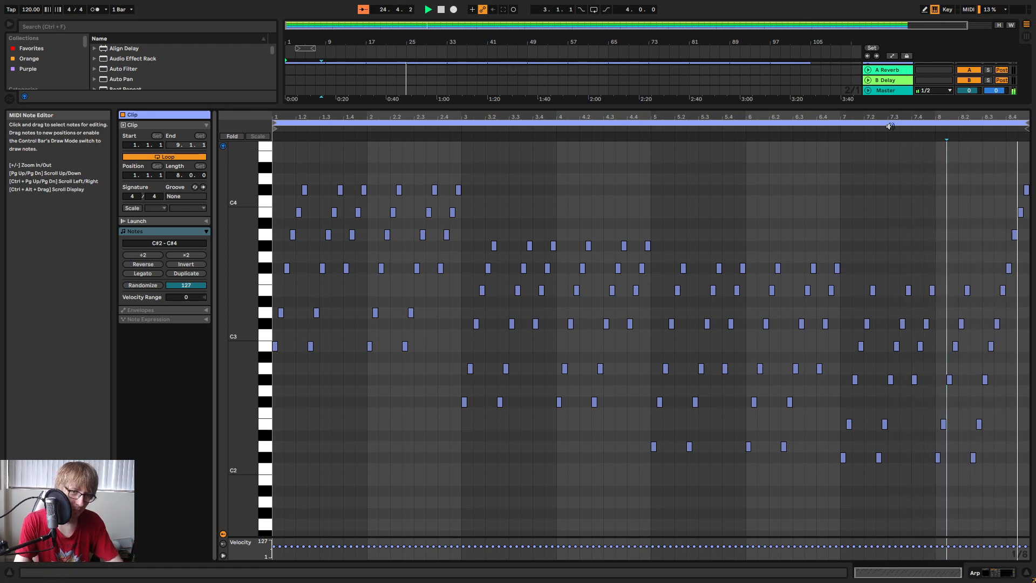
drag(833, 110, 832, 345)
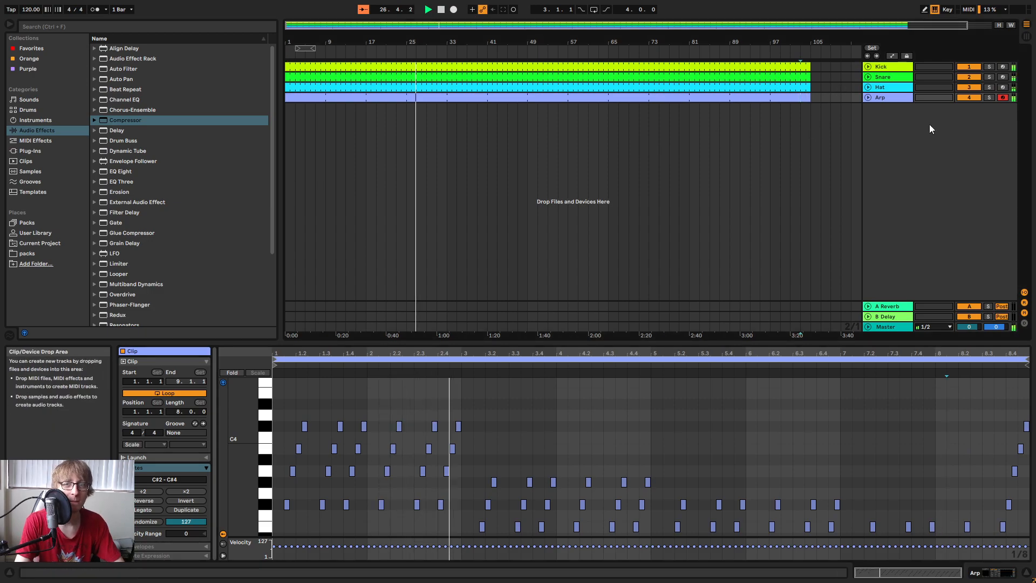
click(889, 97)
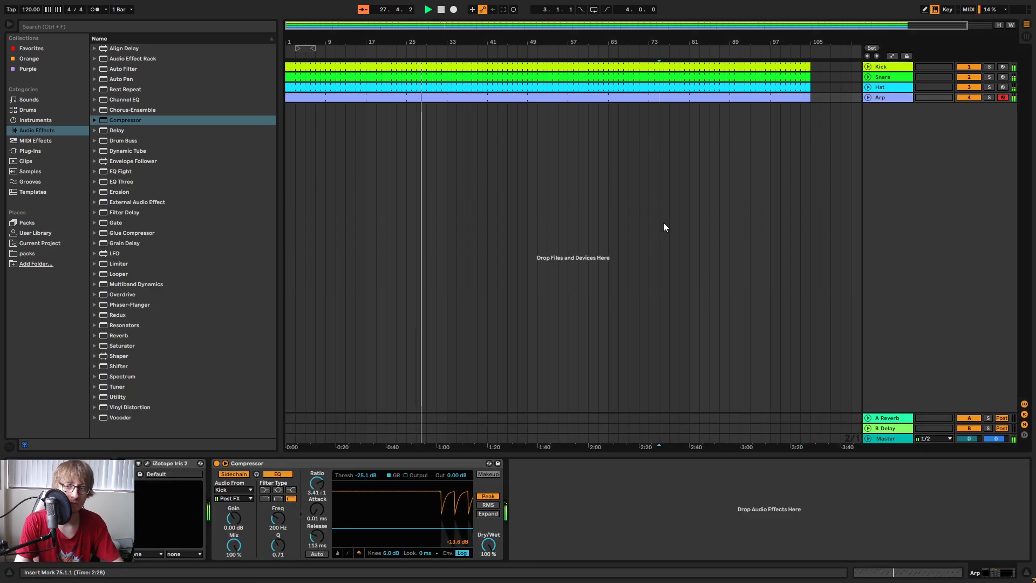
key(Tab)
key(Tab)
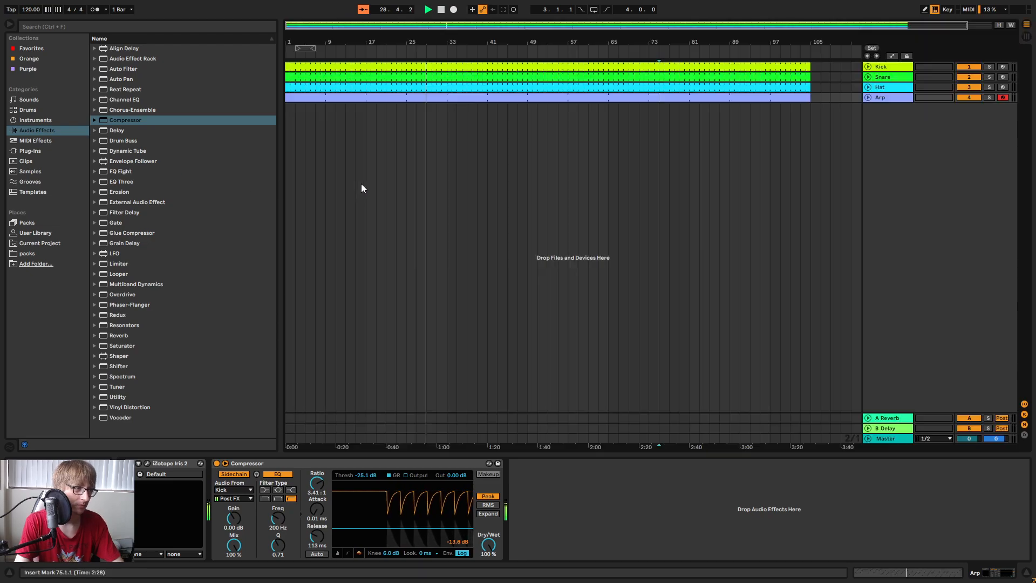
click(442, 10)
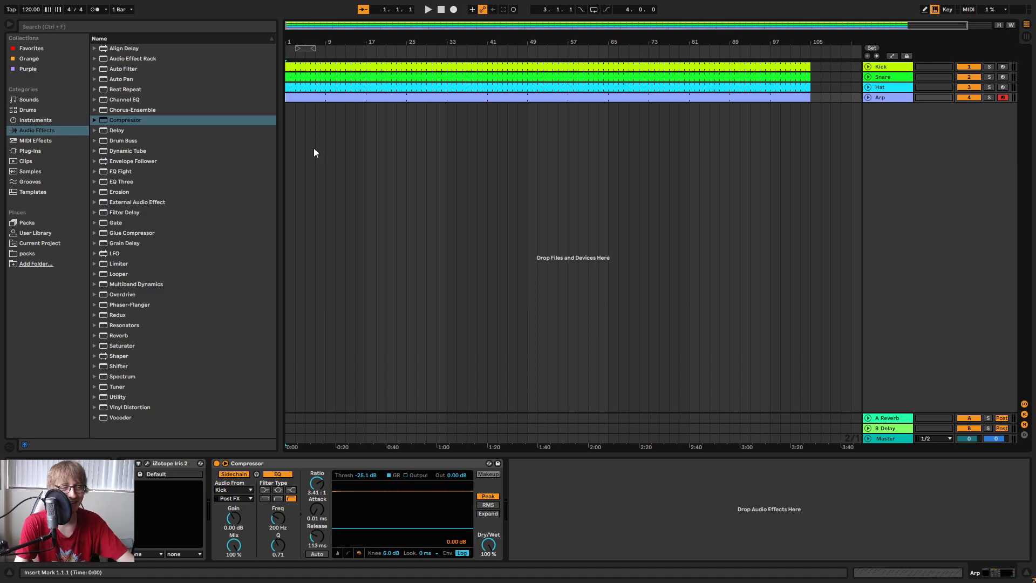
Add the helm64 plug-in on a new MIDI track below the Arp track.
click(51, 151)
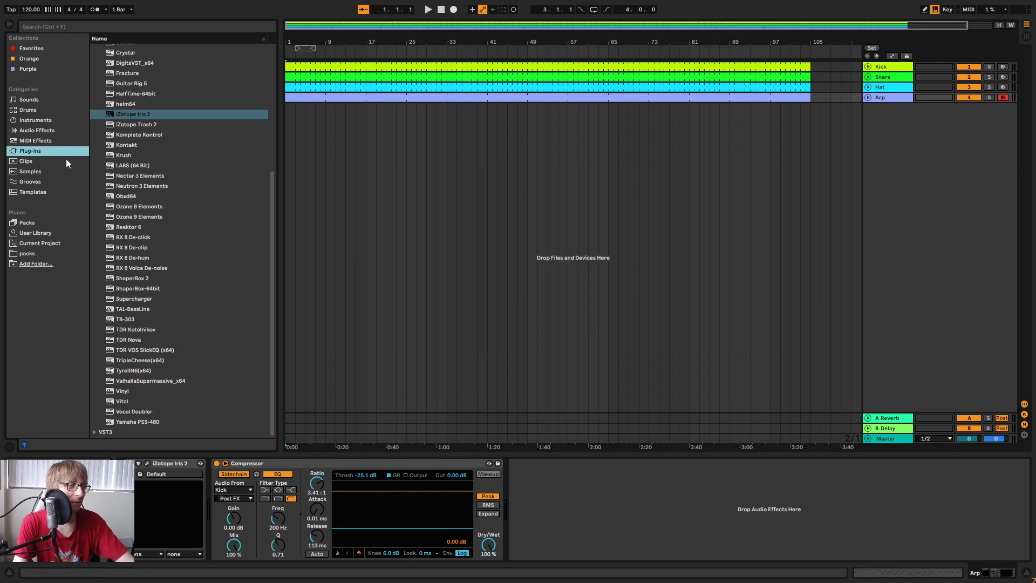
click(128, 104)
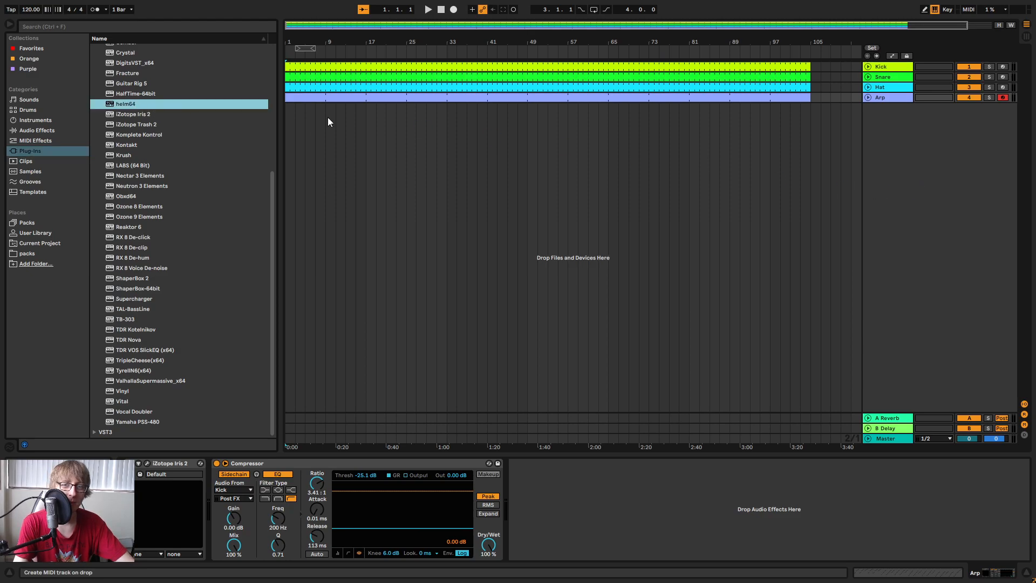
drag(504, 169, 491, 146)
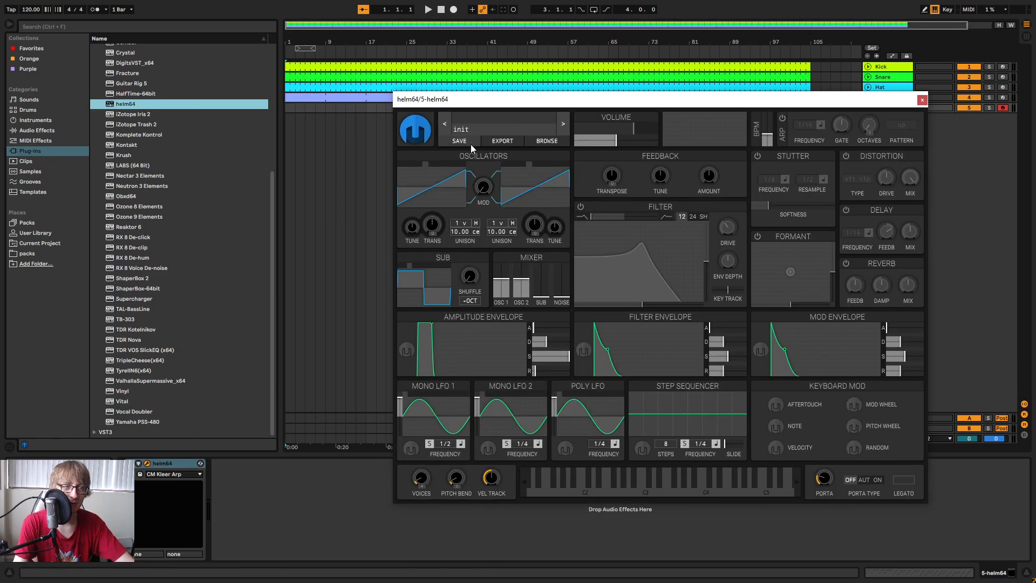
Load the CM Subsine patch from Helm's factory Bass presets and close the plug-in window.
click(512, 120)
click(470, 168)
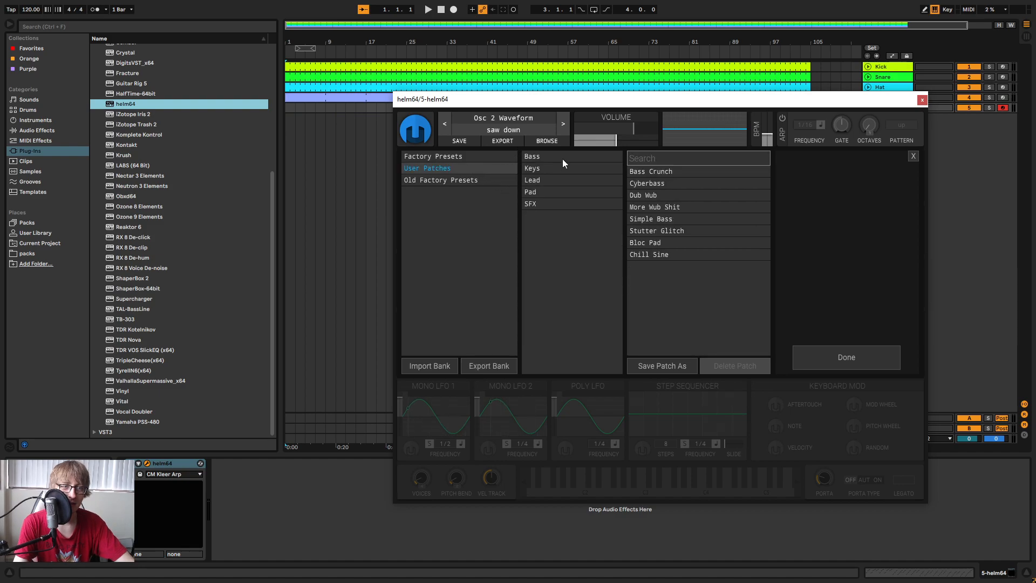
click(456, 157)
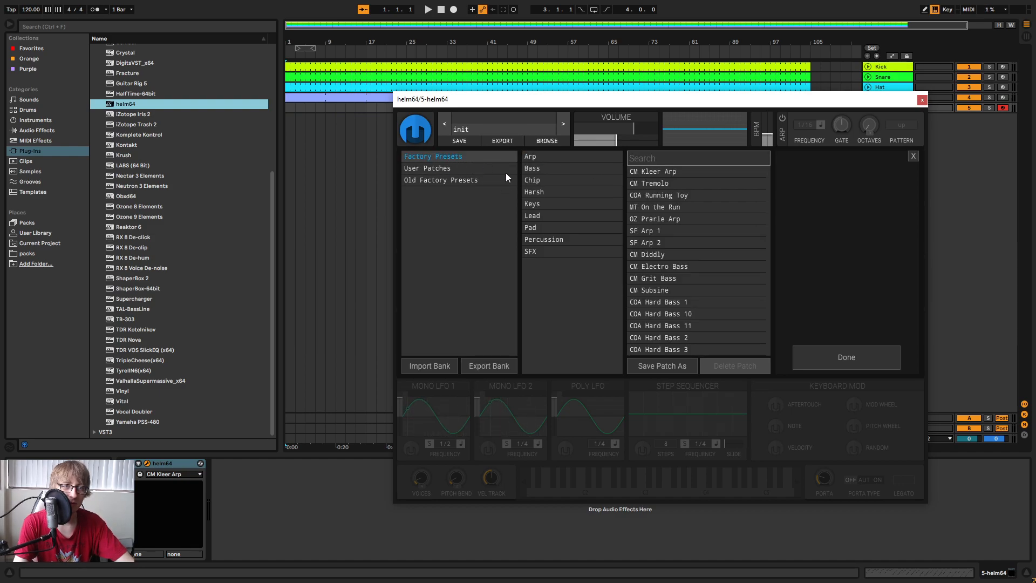
click(548, 168)
click(674, 205)
click(850, 356)
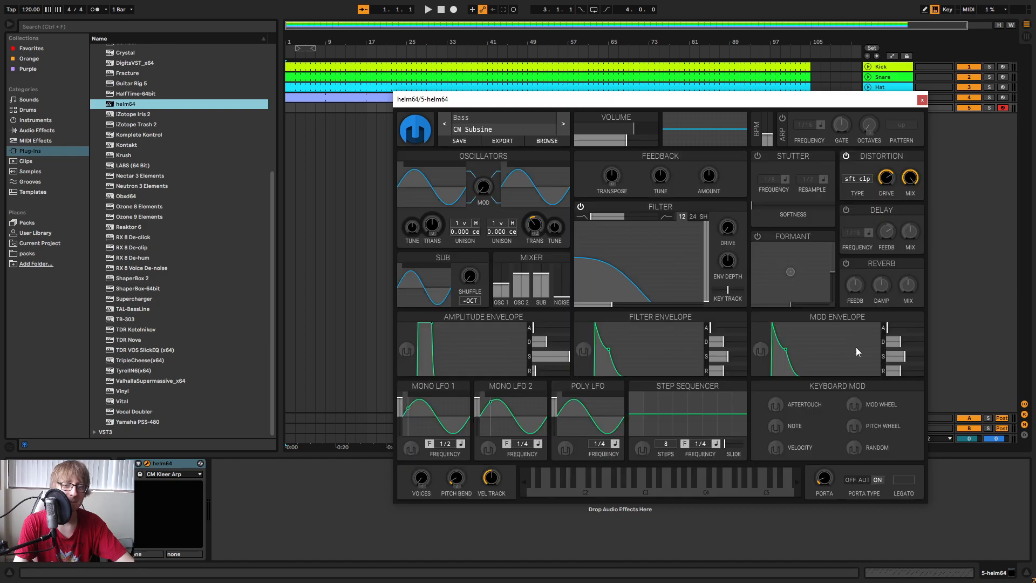
click(923, 100)
Copy the kick-sidechained Compressor from the Arp track to the helm64 track.
key(Tab)
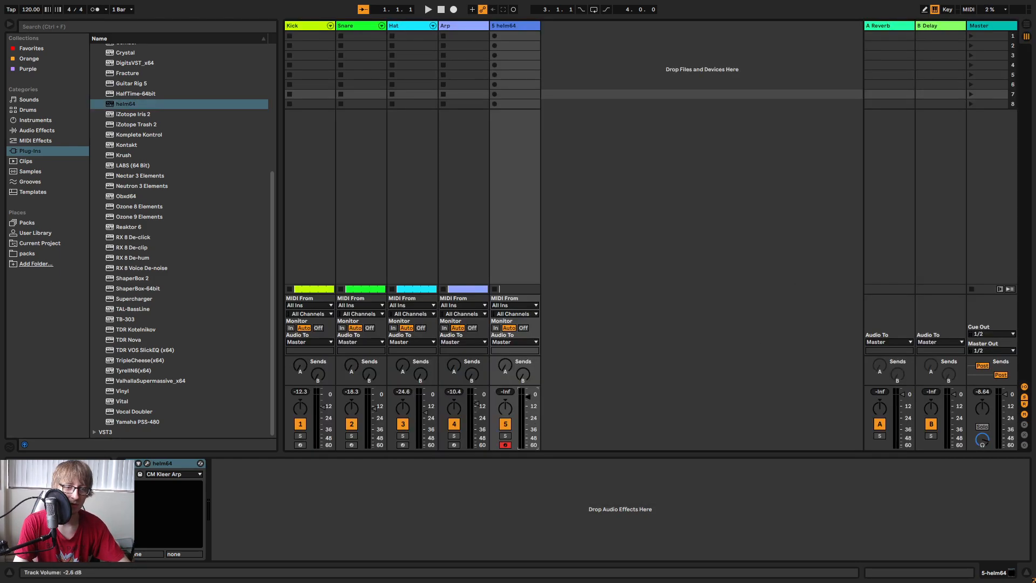
click(467, 27)
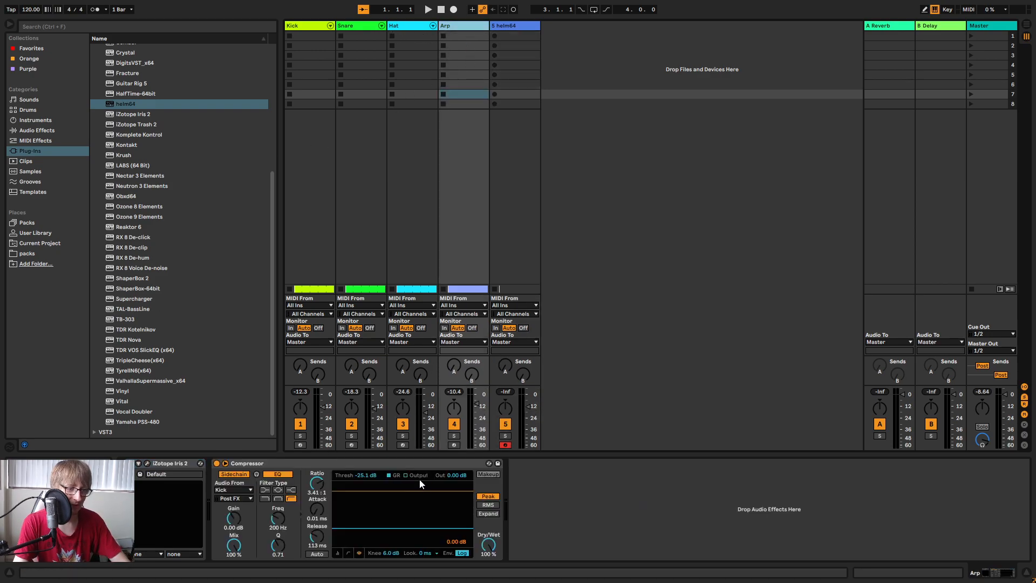
click(429, 466)
click(519, 26)
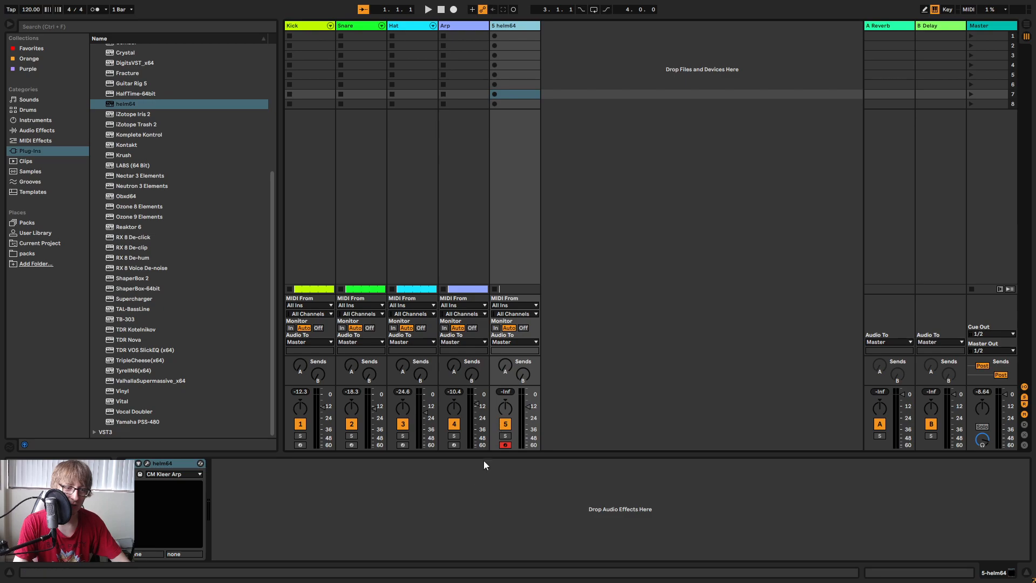
Paste the sidechain Compressor after the synth on the helm64 track and switch to Arrangement View.
right_click(478, 477)
click(502, 483)
key(Tab)
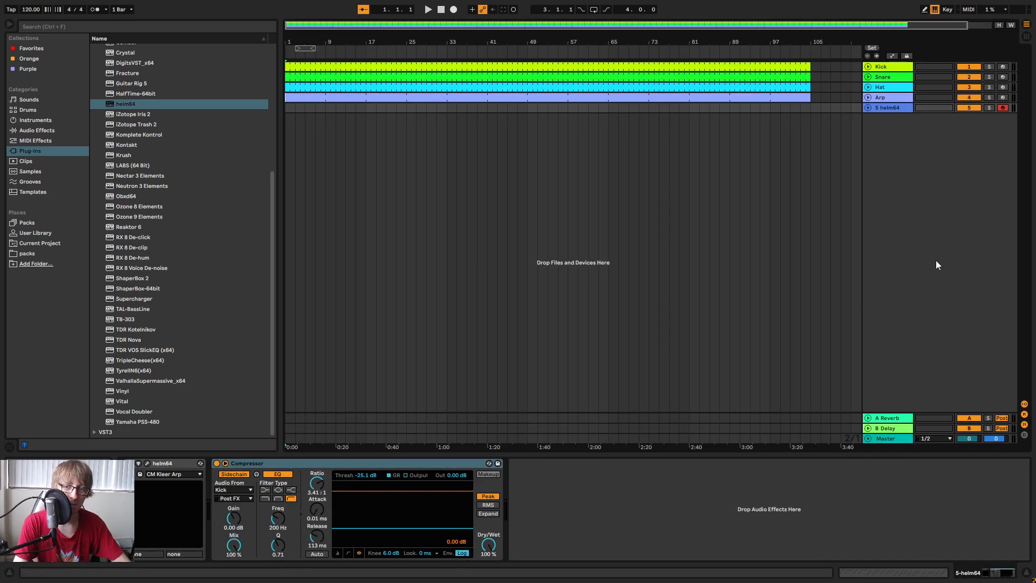
Rename the helm64 track as Bass.
right_click(889, 108)
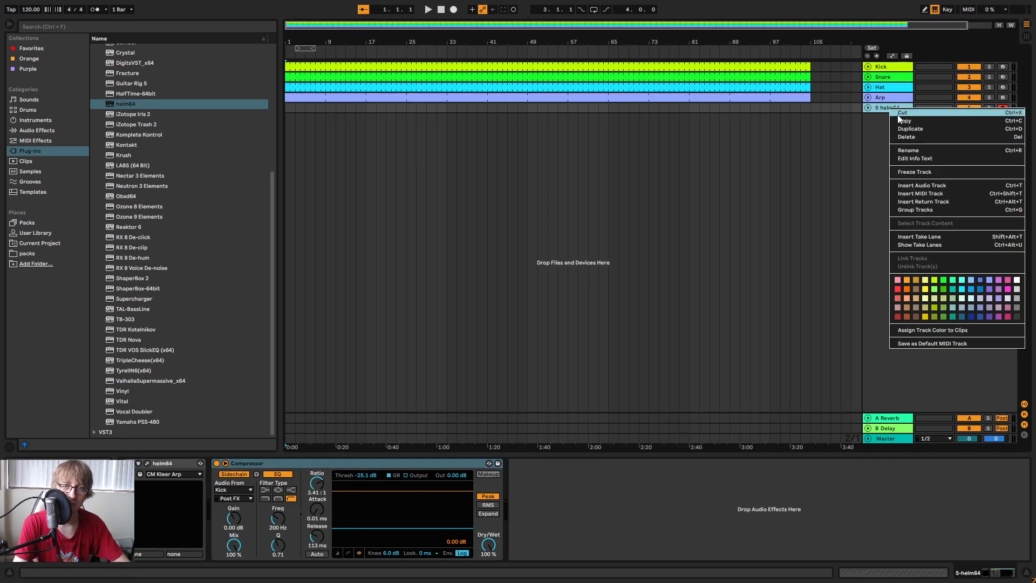
click(919, 152)
text(bAS)
key(BackSpace)
key(BackSpace)
key(BackSpace)
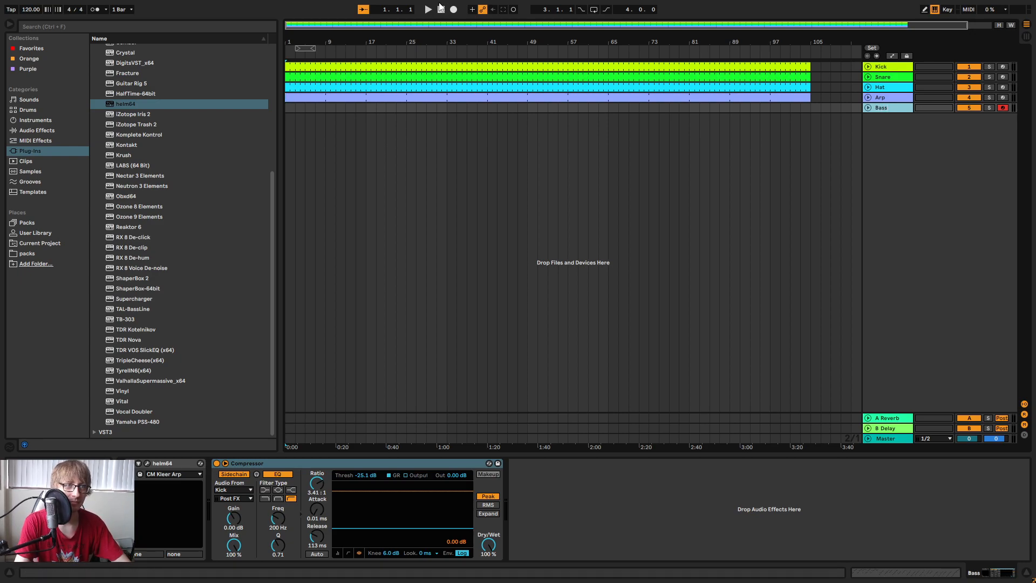
Play the song, then set the Bass track volume to -9.7 dB and its Compressor threshold to -34.0 dB.
key(space)
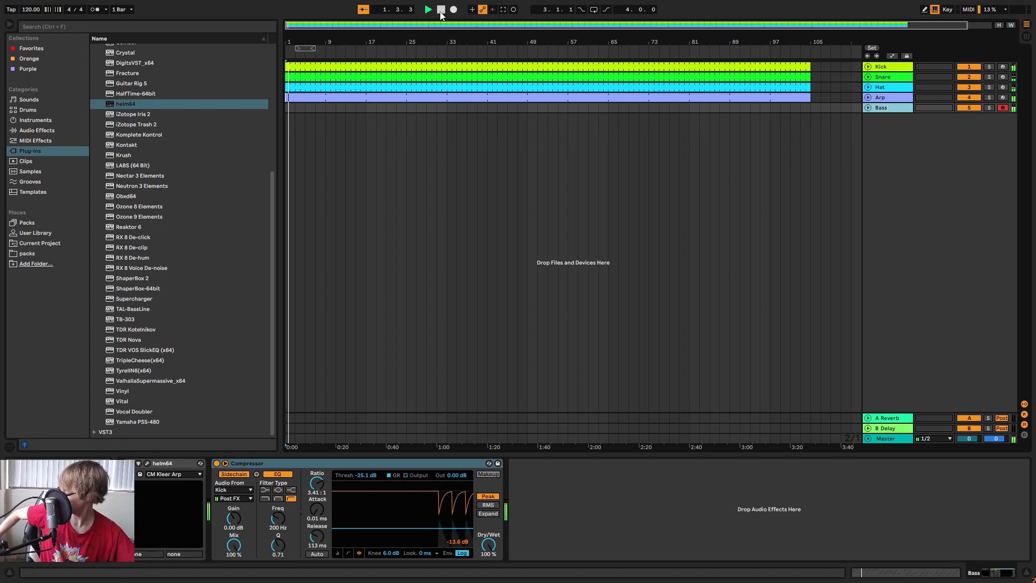
key(Tab)
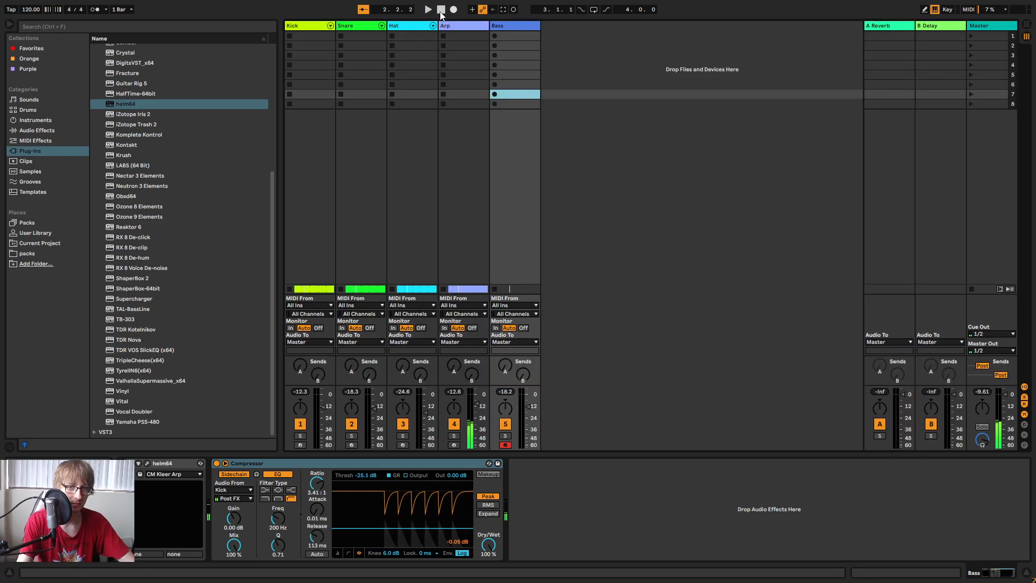
drag(529, 407, 530, 404)
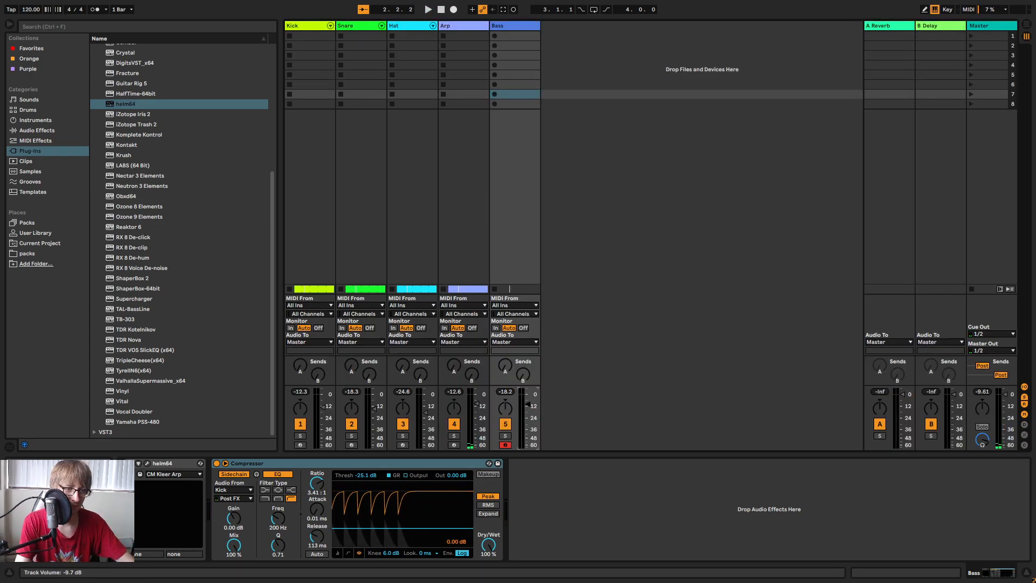
drag(365, 475, 366, 491)
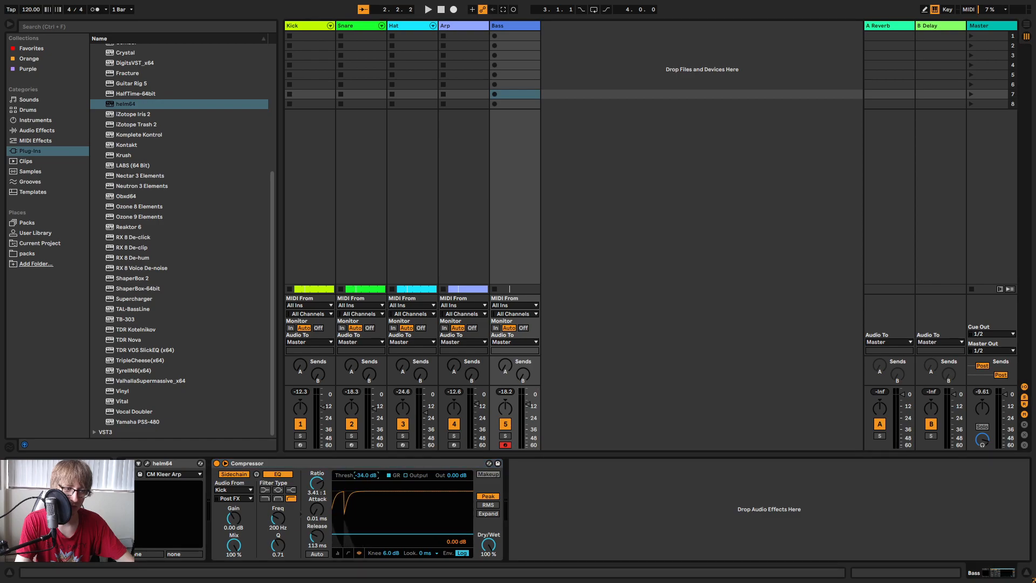
Open the Arp clip and examine its MIDI notes, including the lowest ones.
key(Tab)
click(441, 10)
double_click(541, 96)
scroll(421, 458, up, 2)
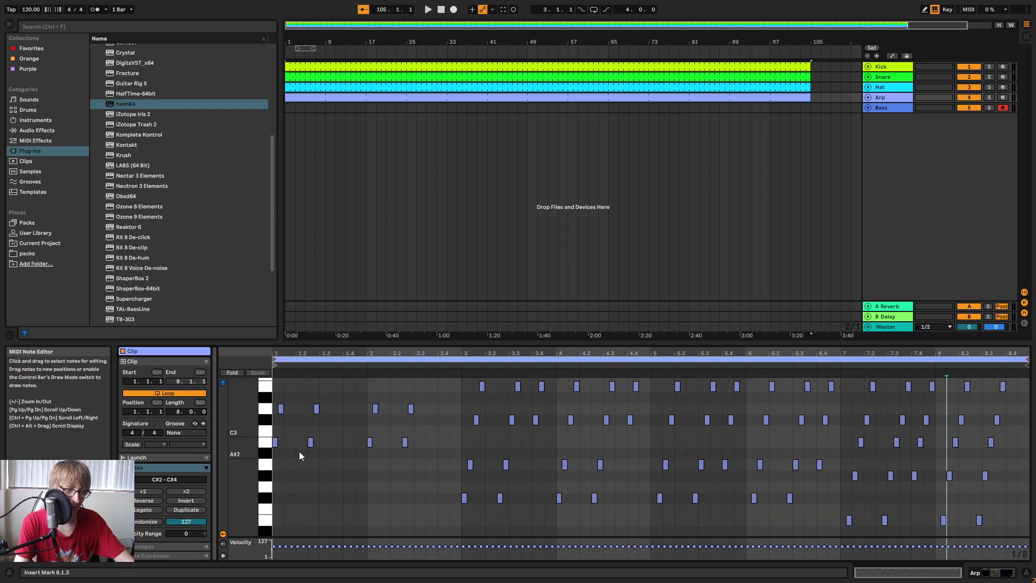
scroll(477, 514, down, 1)
scroll(556, 513, down, 7)
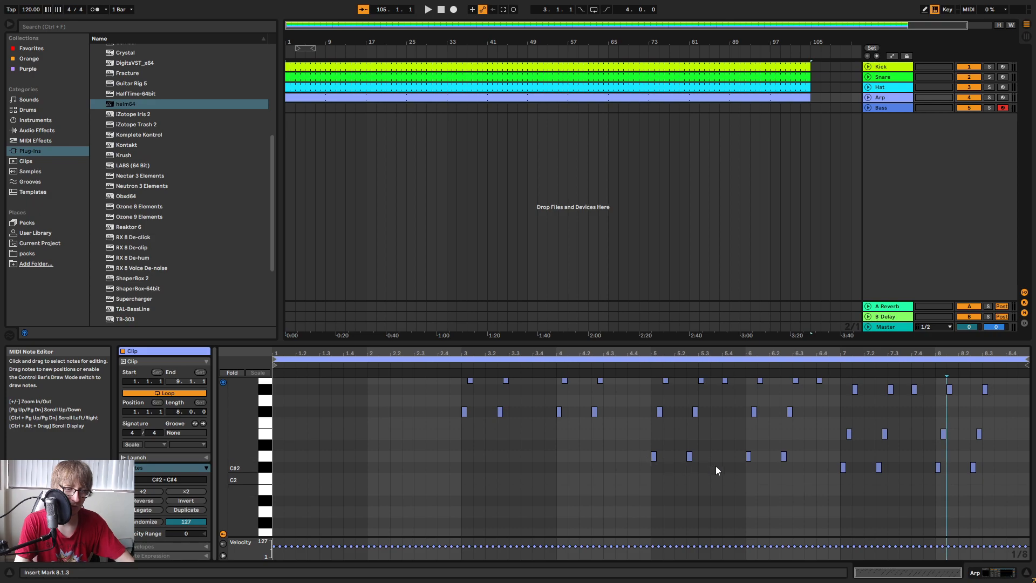
Play the song and raise the Arp track volume to -3.0 dB in Session View.
key(Tab)
key(Tab)
click(428, 10)
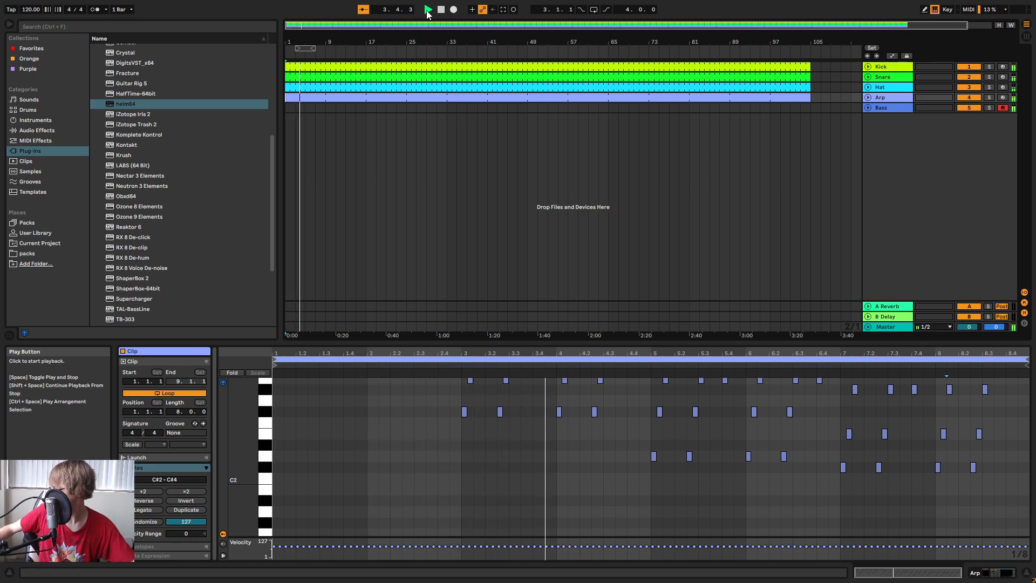
key(Tab)
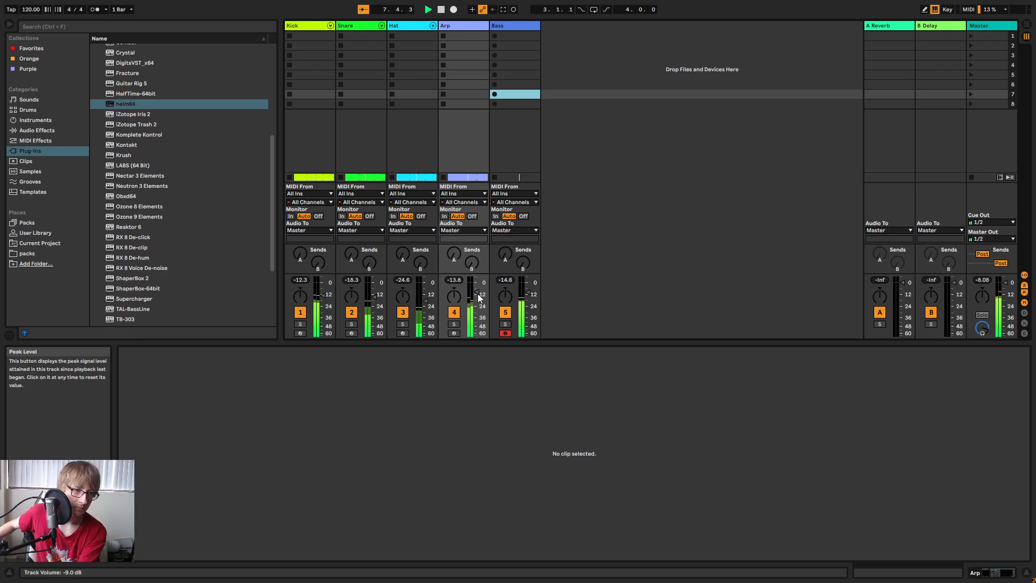
drag(477, 293, 477, 291)
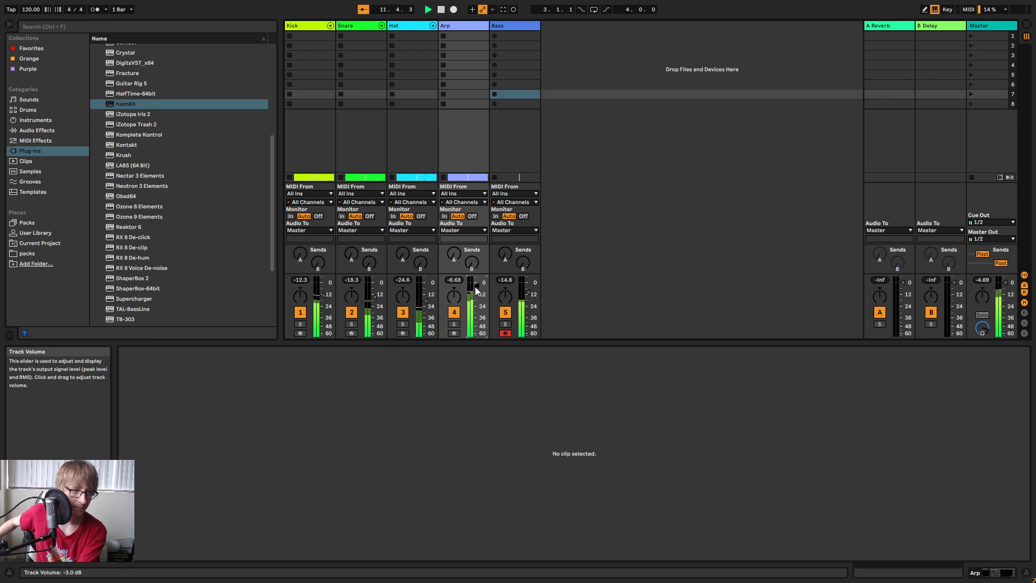
Show the device chains of the Arp and Bass tracks and compare their Compressor settings.
key(Tab)
key(Tab)
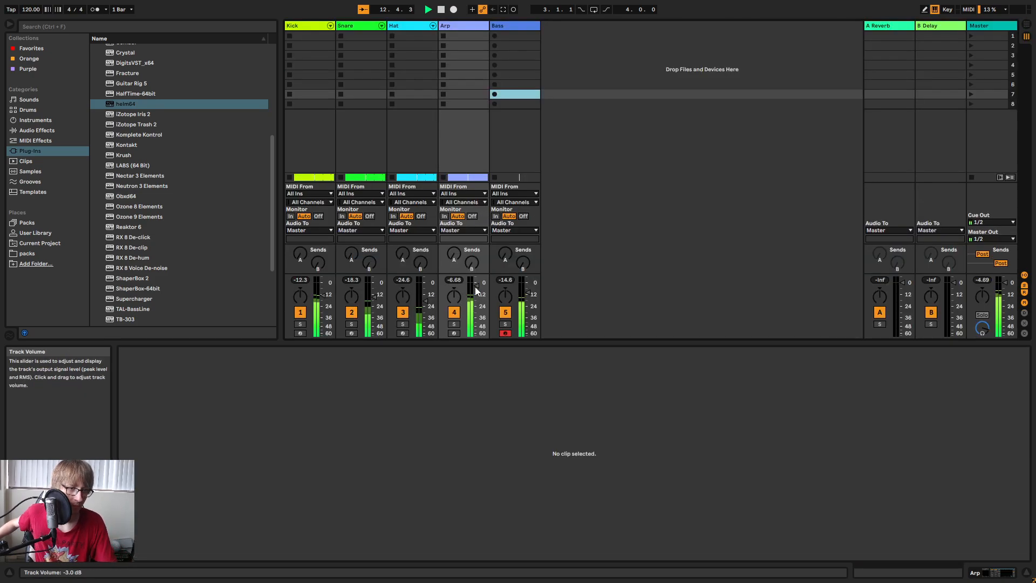
click(457, 26)
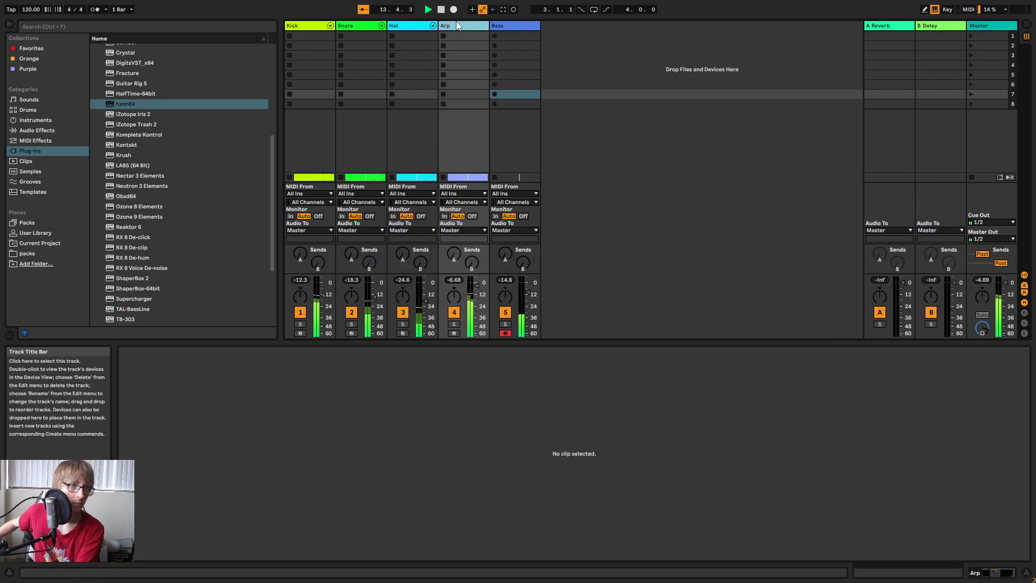
double_click(457, 25)
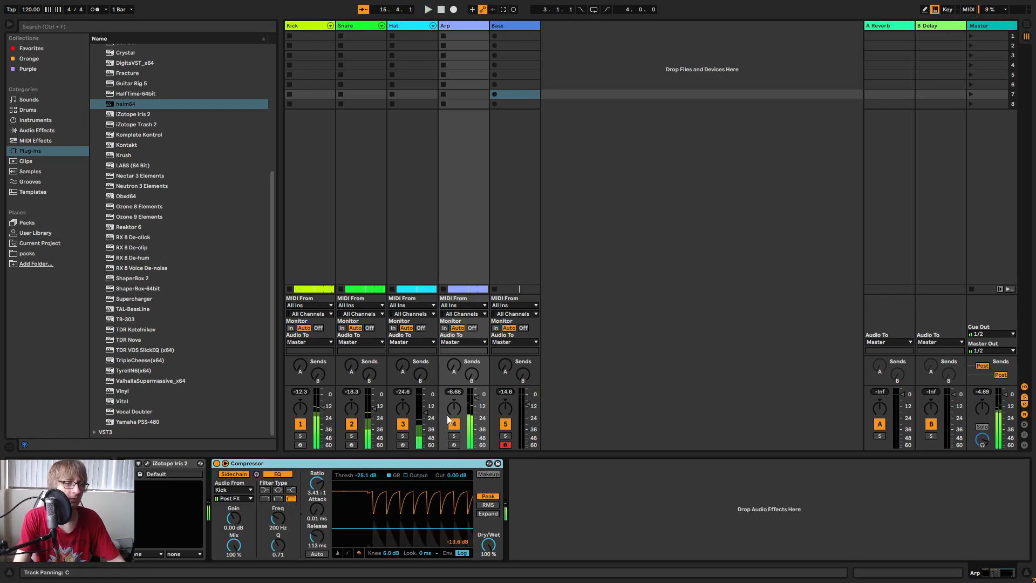
click(513, 28)
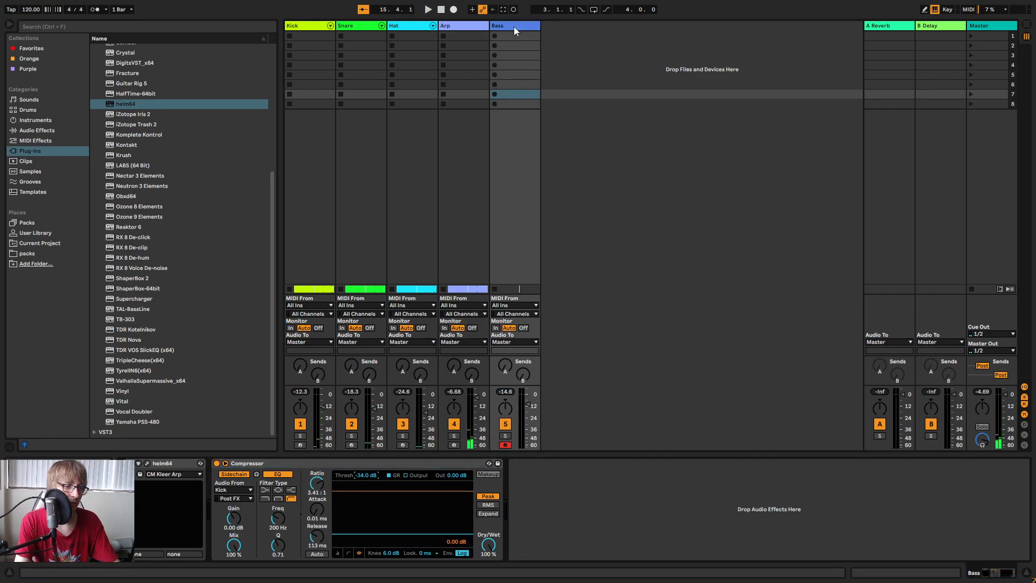
click(458, 27)
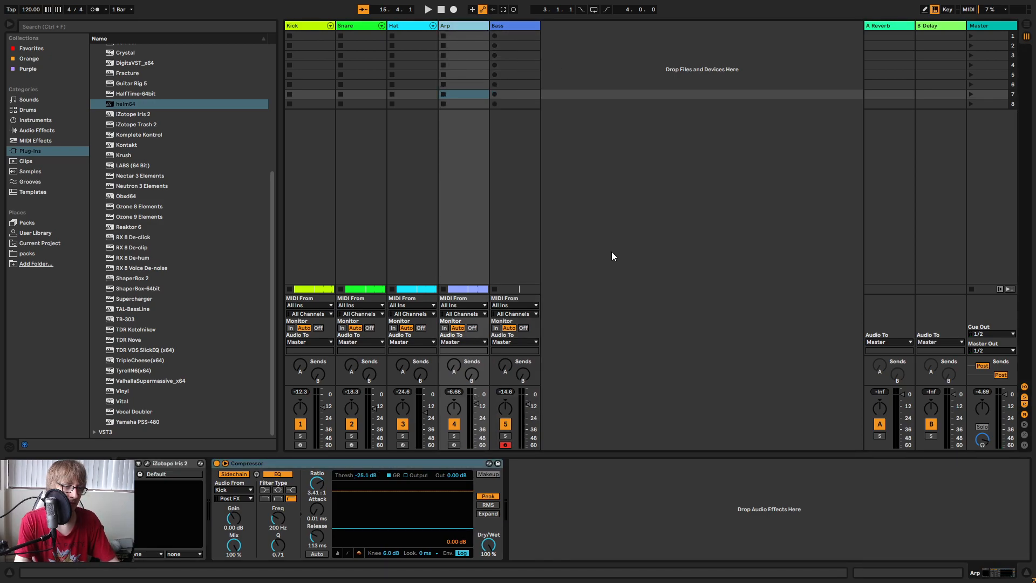
Play the song and raise the Bass track volume to -1.8 dB.
key(space)
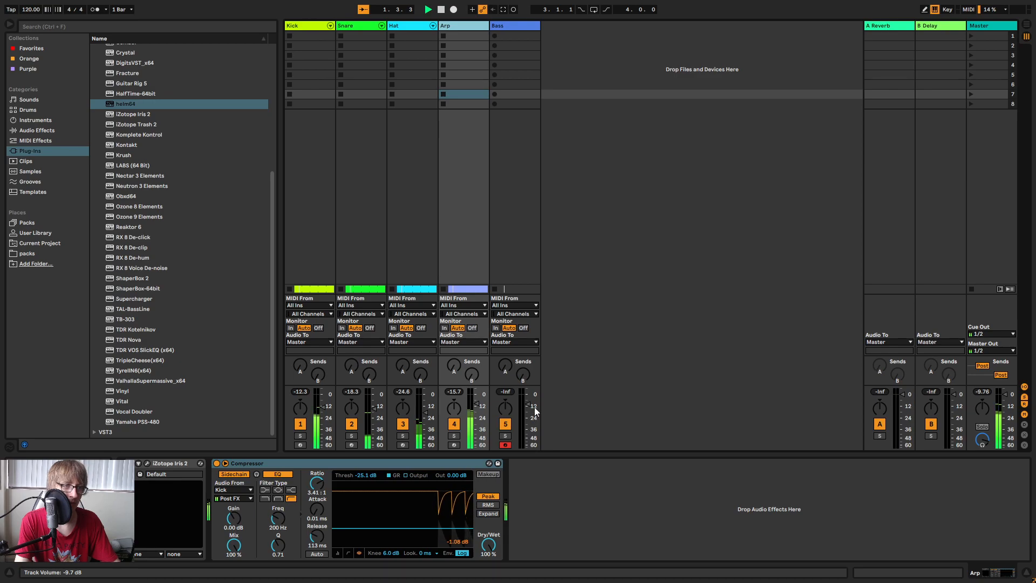
click(507, 27)
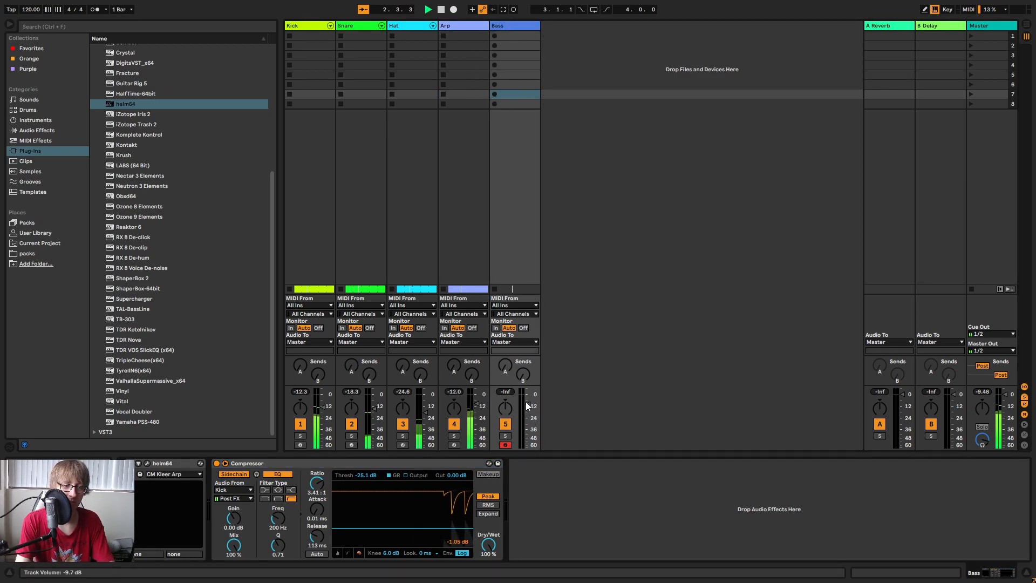
drag(527, 405, 528, 395)
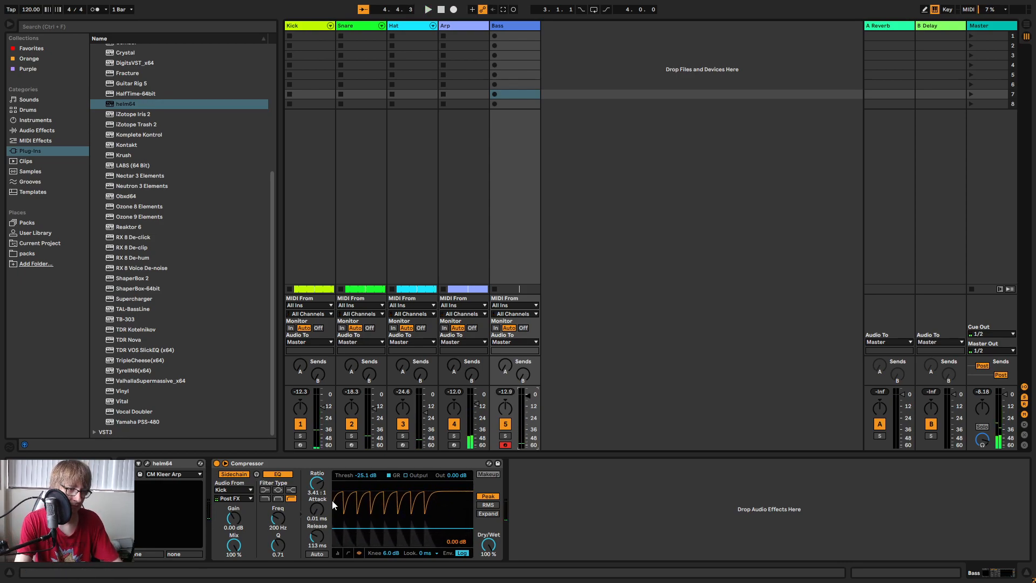
Compare the Bass devices with the Arp and Hat tracks, set the Bass Compressor threshold to -35.0 dB and start playback.
click(364, 475)
click(513, 28)
click(464, 28)
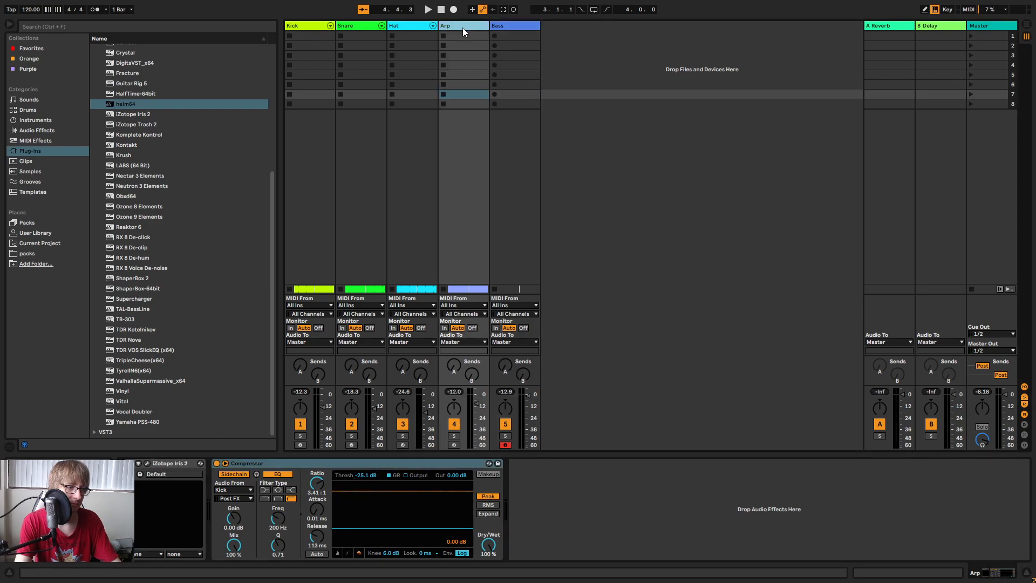
click(516, 30)
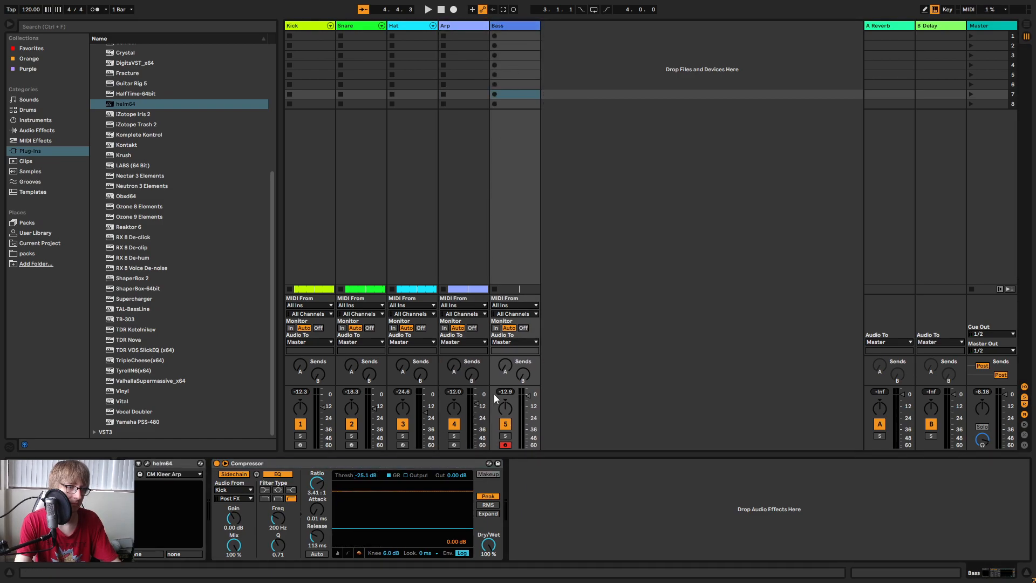
click(400, 25)
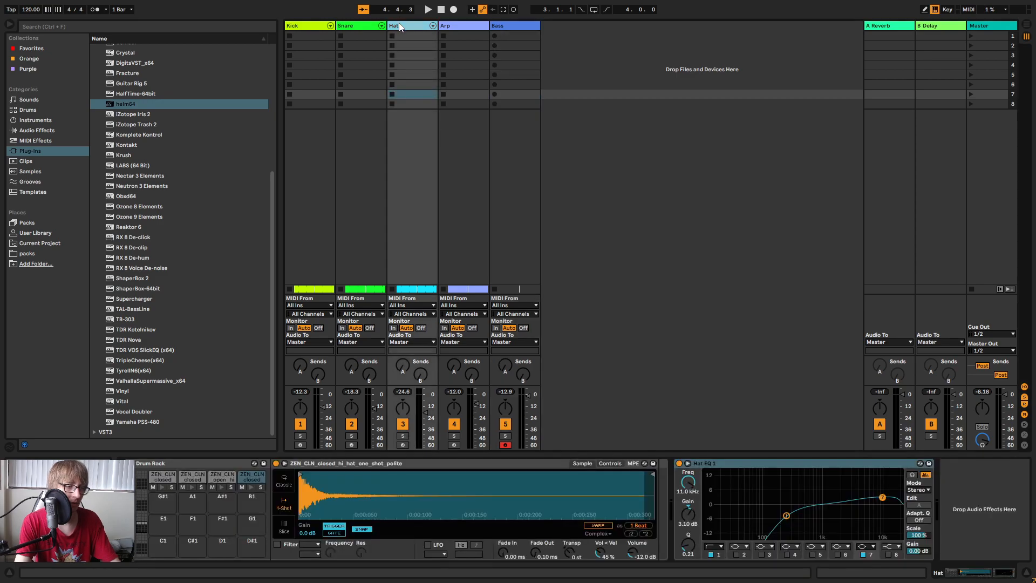
click(454, 25)
click(517, 27)
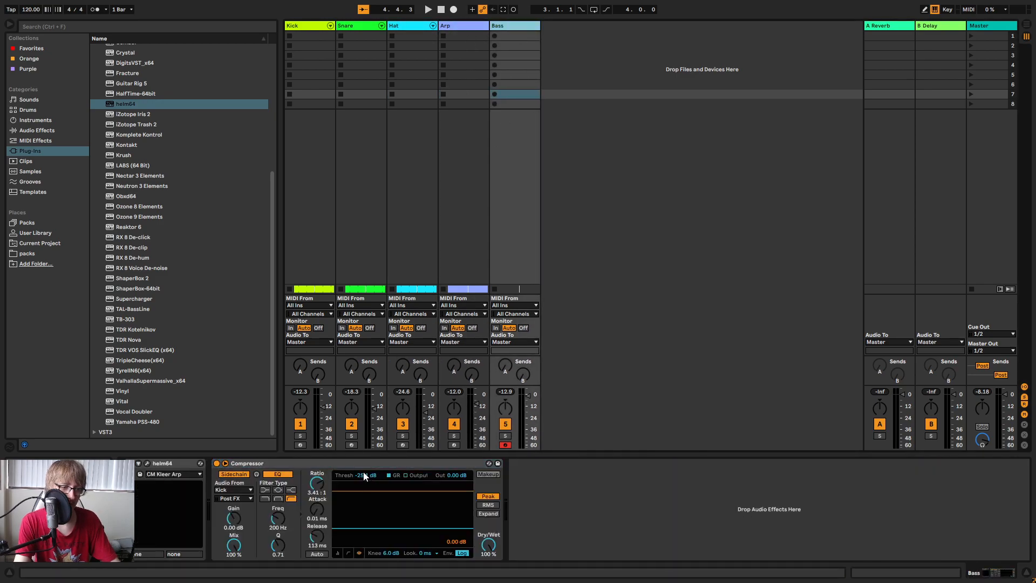
drag(366, 476, 367, 477)
key(space)
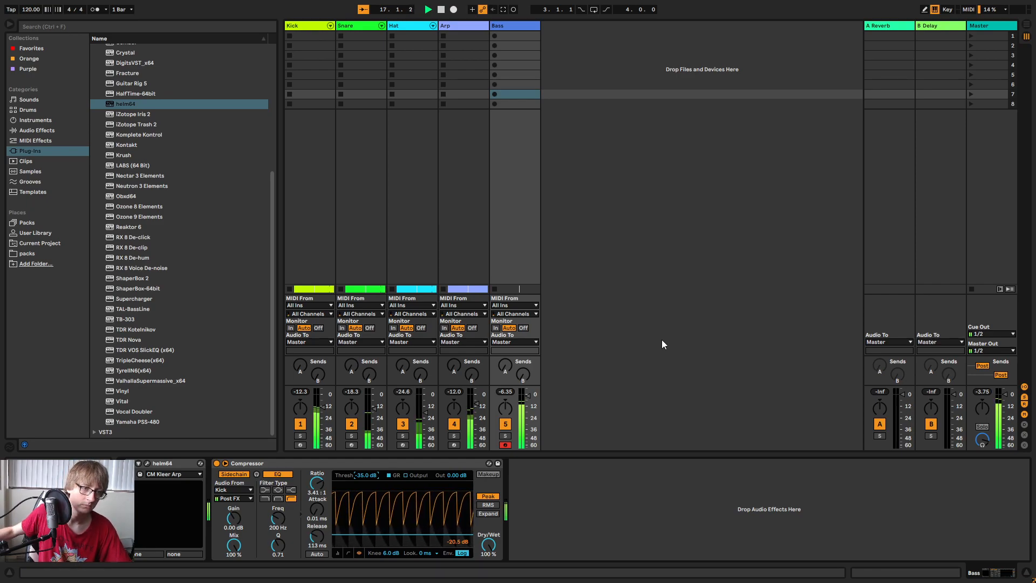
Capture the bass line just played as a MIDI clip on the Bass track and trim it to bars 9 to 17.
key(Tab)
click(504, 10)
key(space)
click(867, 108)
drag(335, 110, 366, 110)
double_click(359, 124)
Set the velocity of all notes in the Bass clip to 100 and play the result.
click(576, 422)
right_click(576, 422)
click(613, 223)
click(605, 445)
key(ctrl+a)
drag(710, 459, 709, 444)
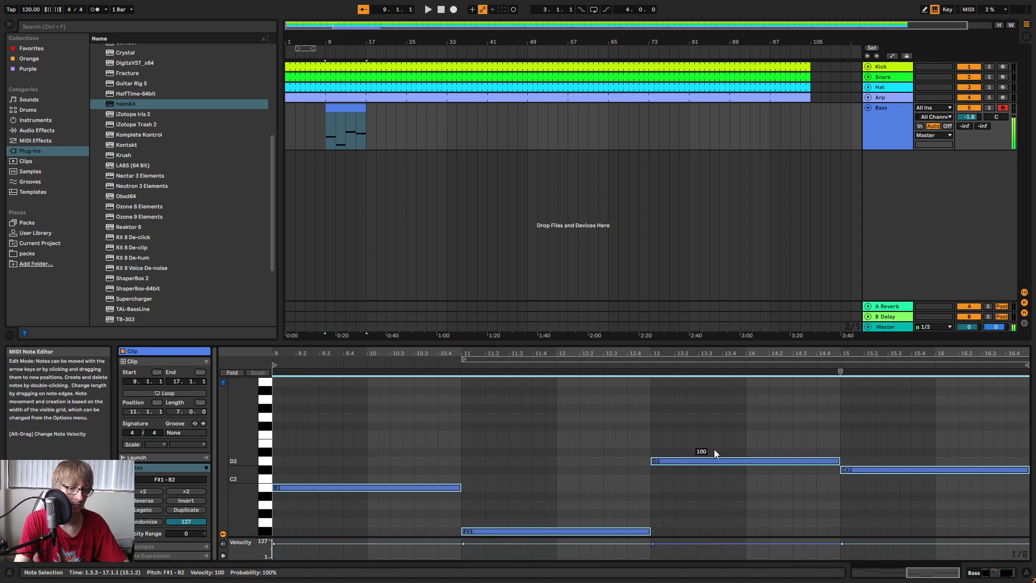
click(734, 425)
key(space)
click(395, 124)
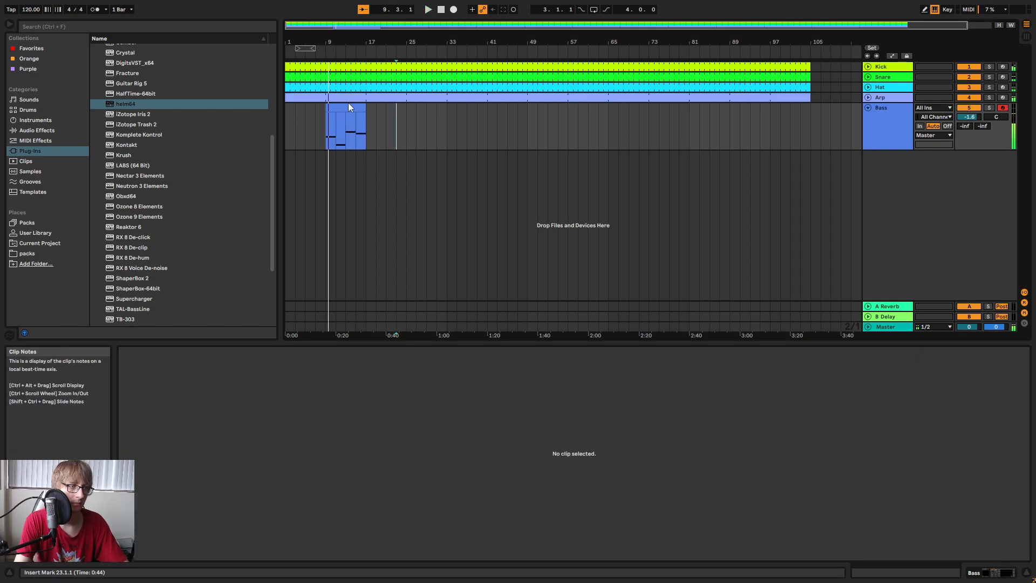
Crop the Bass clip so only its visible eight bars of notes remain, and play it back.
click(348, 107)
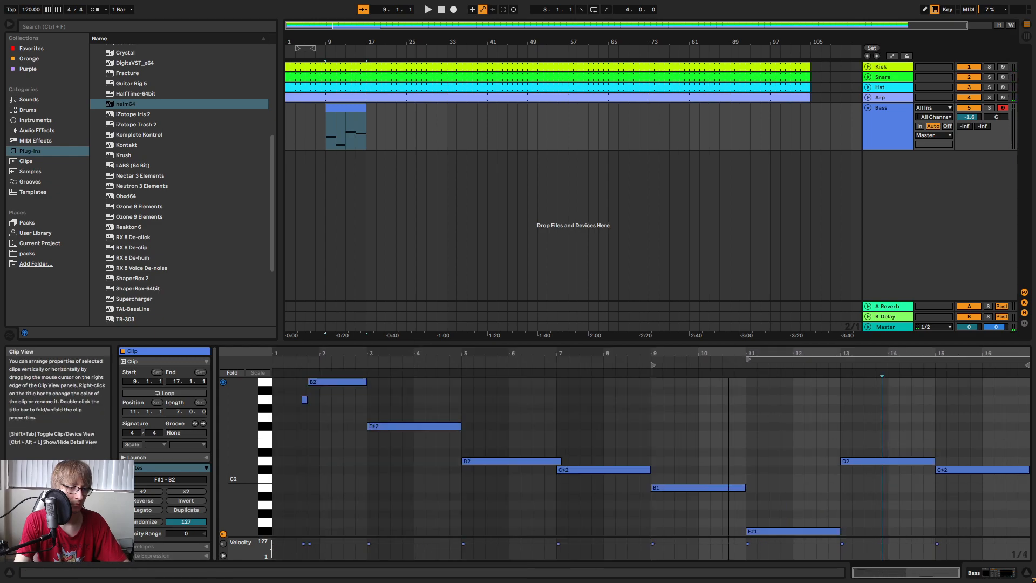
click(721, 435)
click(620, 406)
click(330, 133)
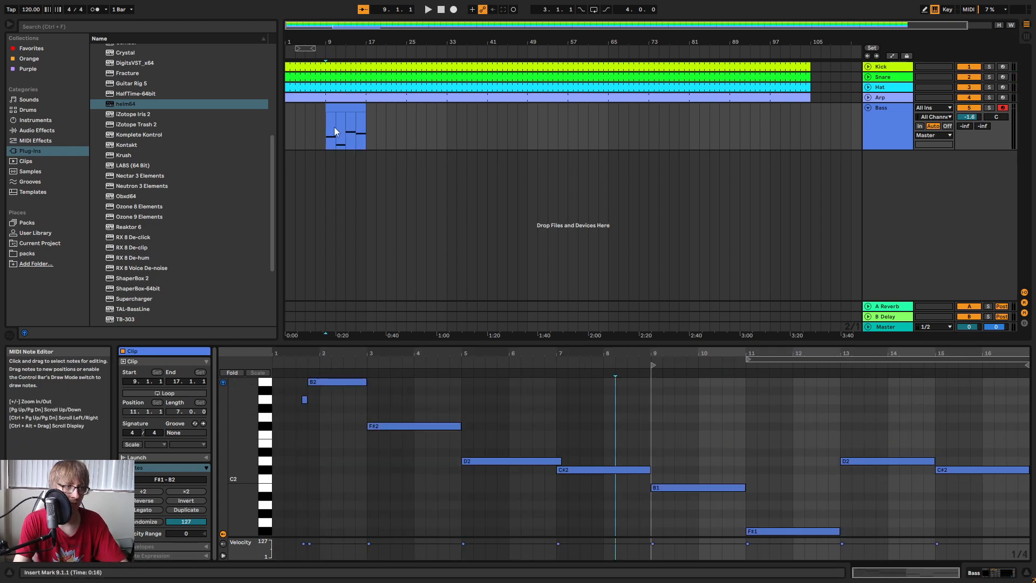
right_click(332, 133)
click(374, 200)
key(space)
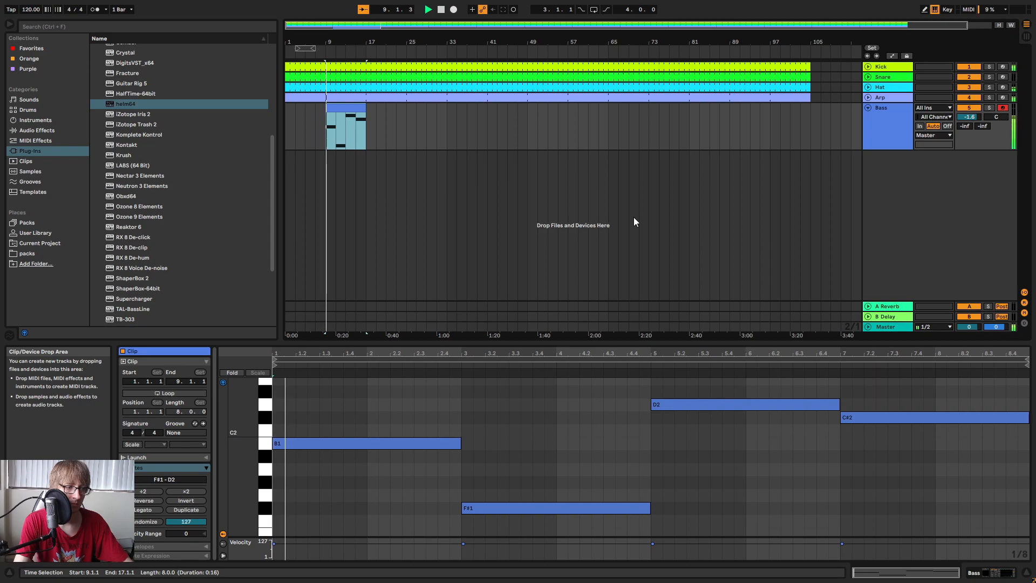
Stop playback and move the cropped Bass clip to the start of the song at bar 1.
click(545, 174)
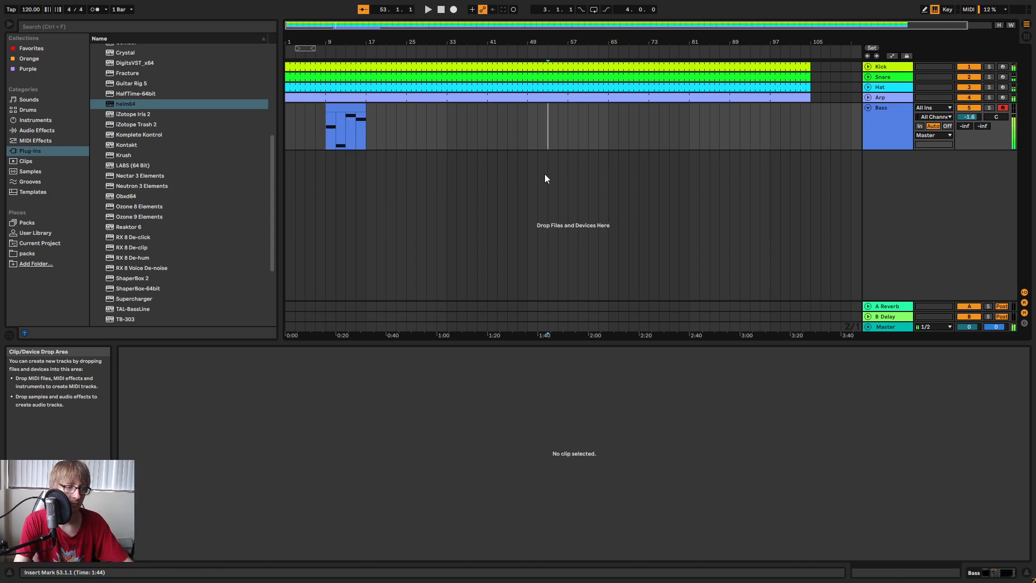
click(891, 122)
key(space)
drag(347, 106, 307, 106)
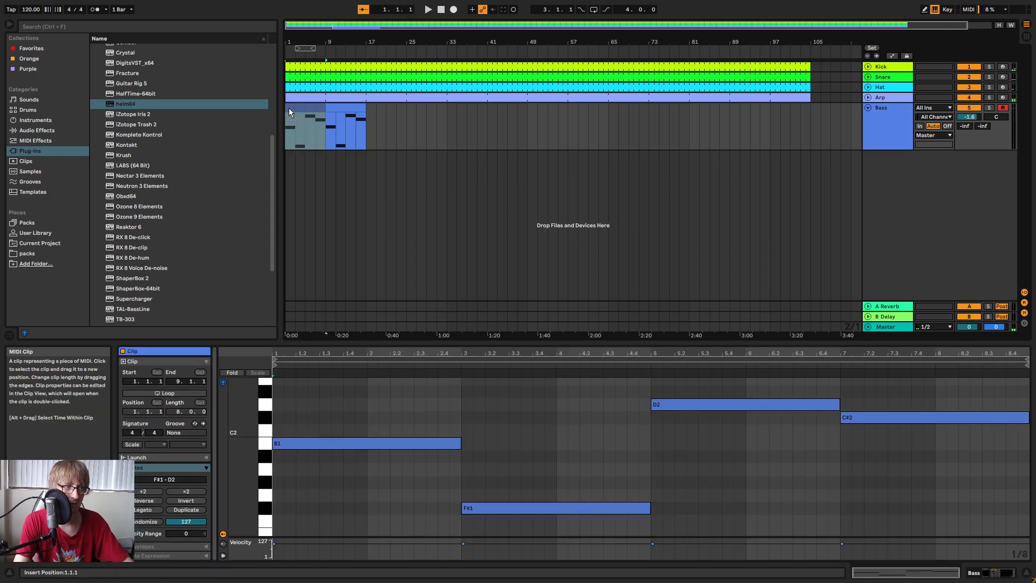
click(377, 125)
Show the Bass track's devices, extend its looping clip from bar 9 to just past the other tracks' end, and play the song.
double_click(895, 135)
key(space)
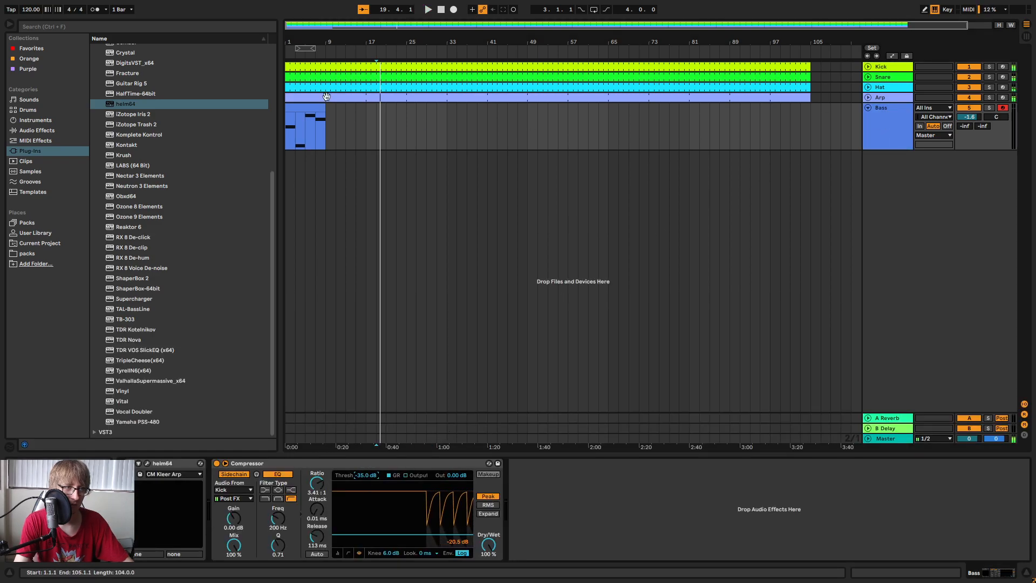
click(300, 131)
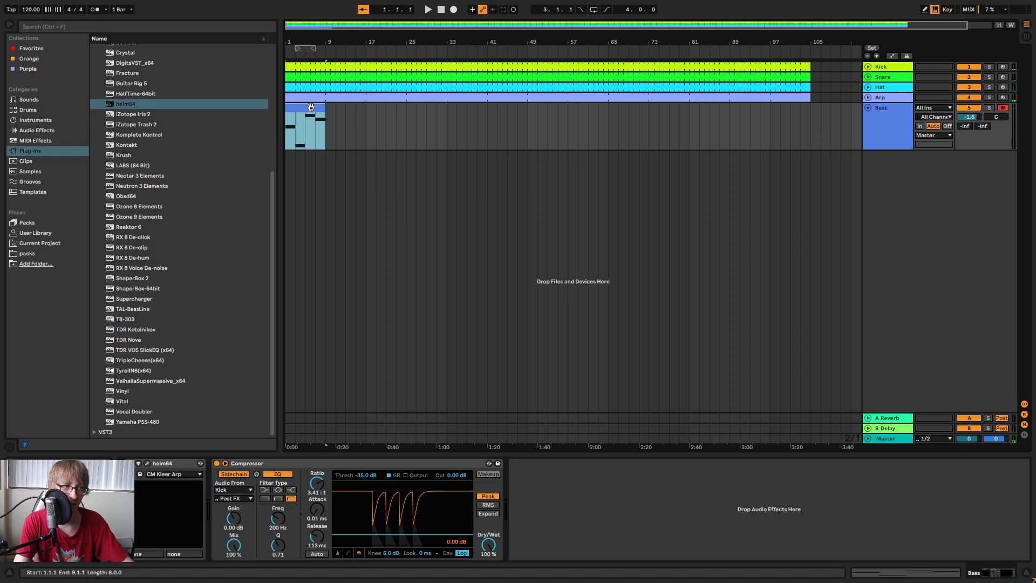
double_click(318, 131)
drag(324, 131, 832, 132)
key(space)
click(886, 124)
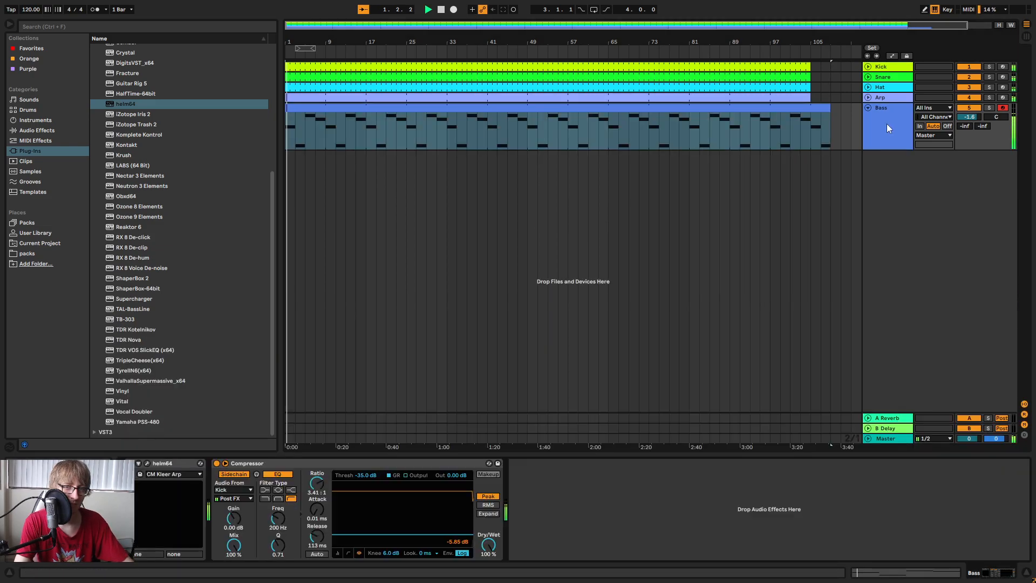
Set the Bass compressor's threshold to -39.5 dB and its attack to 2.89 ms, checking the effect with the Bass track soloed.
drag(371, 478, 370, 457)
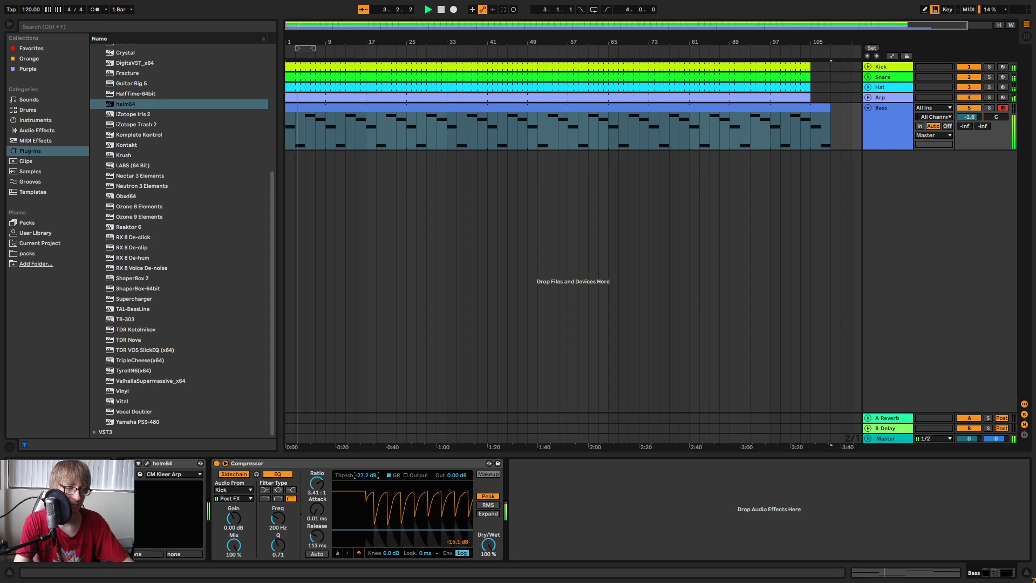
click(989, 108)
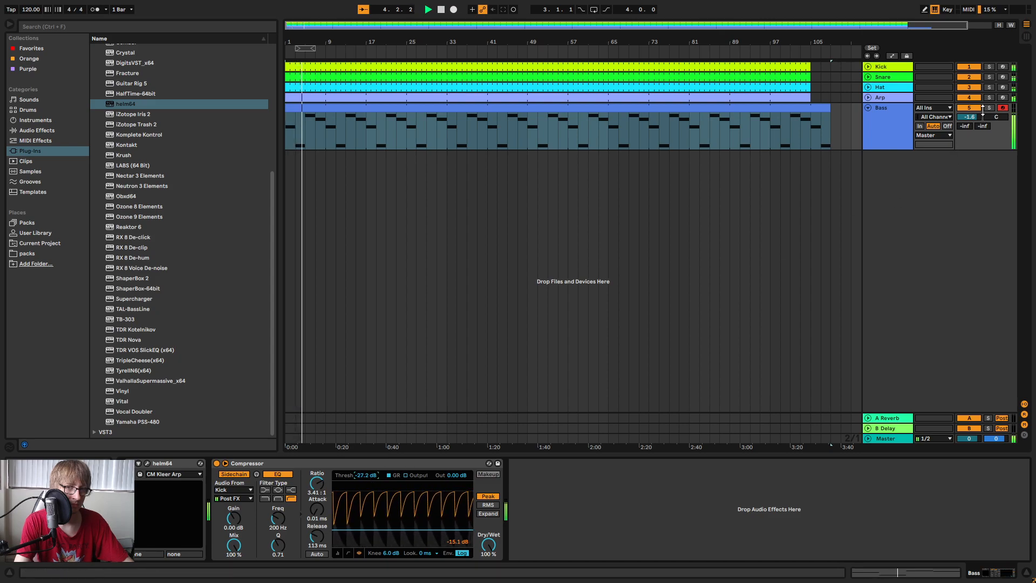
drag(318, 510, 368, 486)
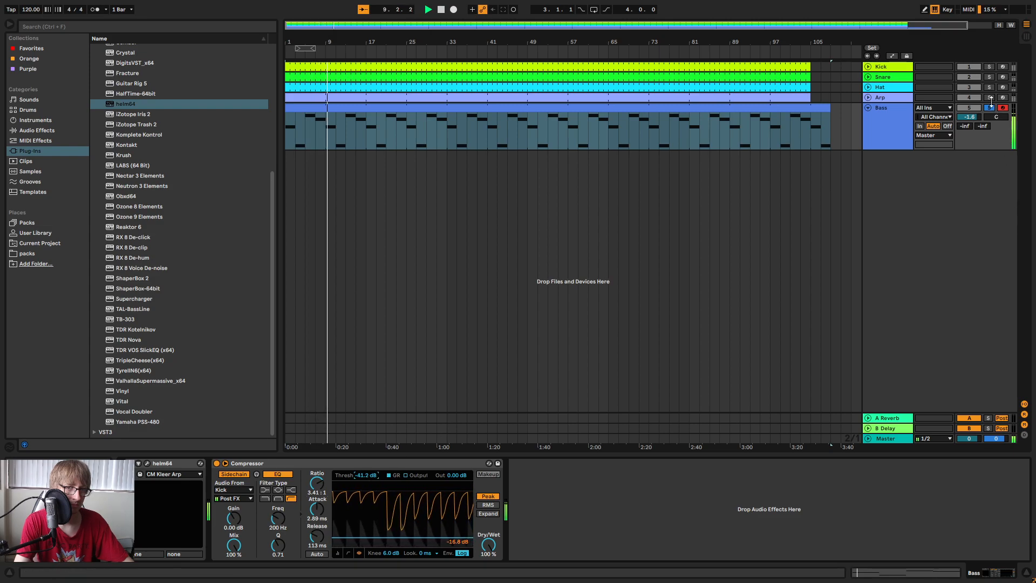
drag(367, 475, 367, 471)
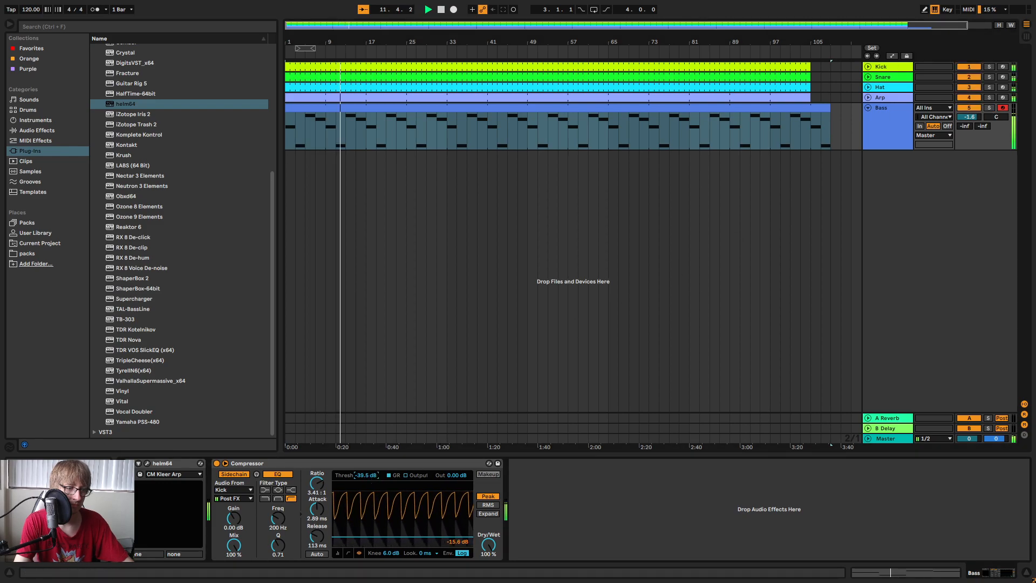
Shorten the Bass clip so it ends level with the other tracks' clips at bar 105.
click(646, 331)
click(576, 280)
drag(831, 113, 804, 117)
click(778, 206)
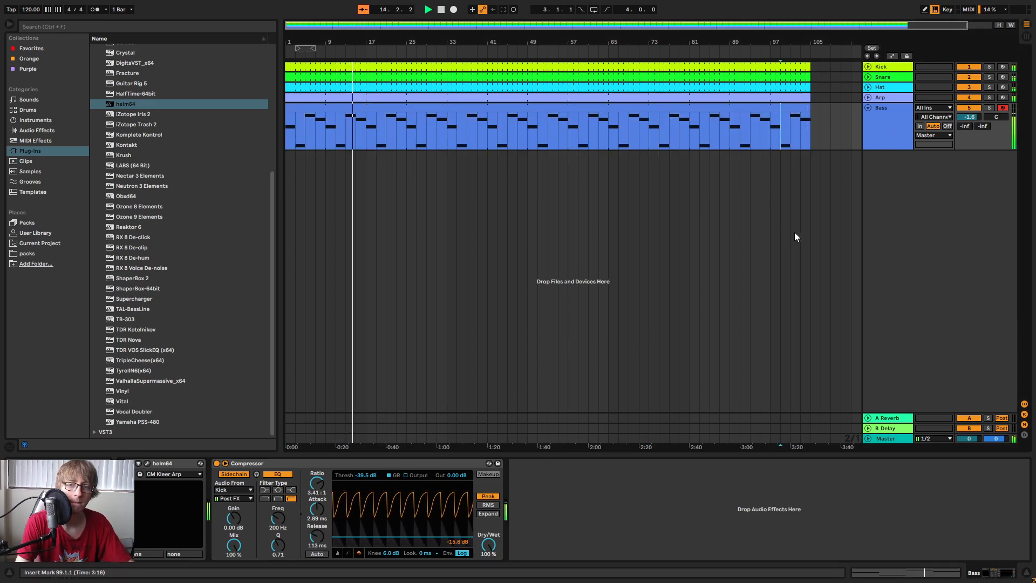
Set the Bass track's volume to -3.0 dB in the session mixer.
click(701, 248)
key(Tab)
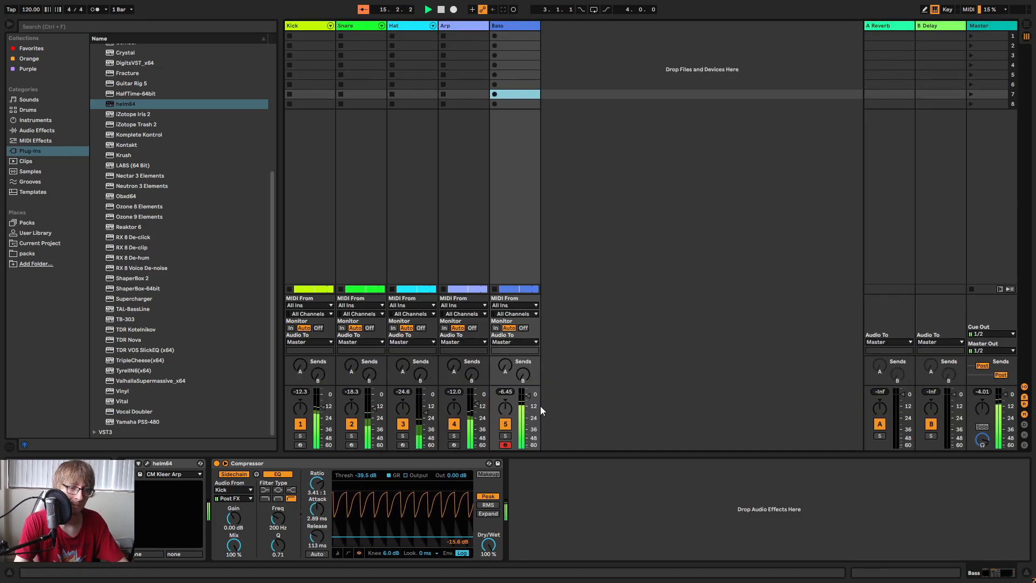
drag(528, 397, 528, 399)
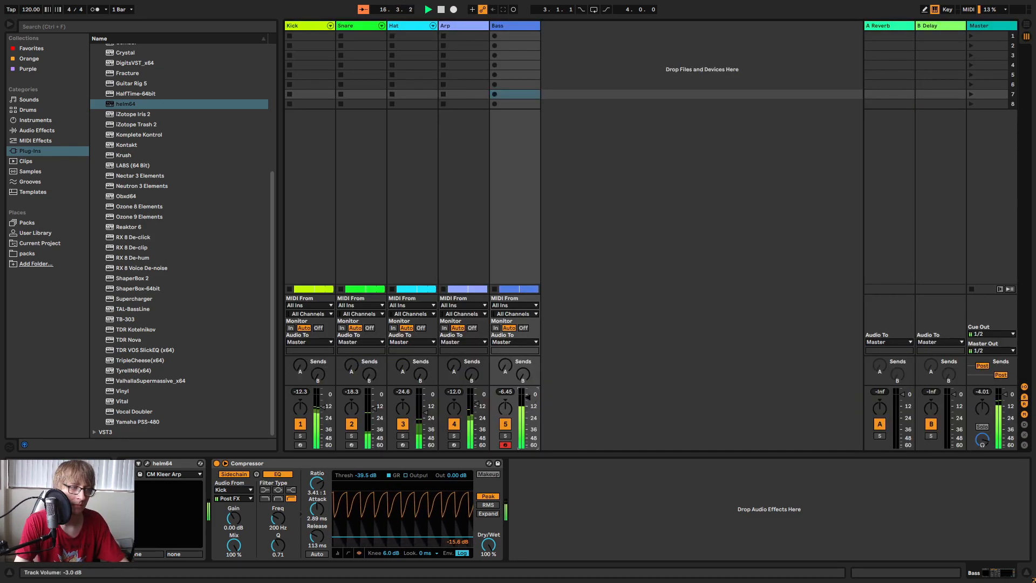
Insert EQ Eight before the Arp track's Compressor, cut the lows with band 1 at 156 Hz, and play the song.
click(464, 27)
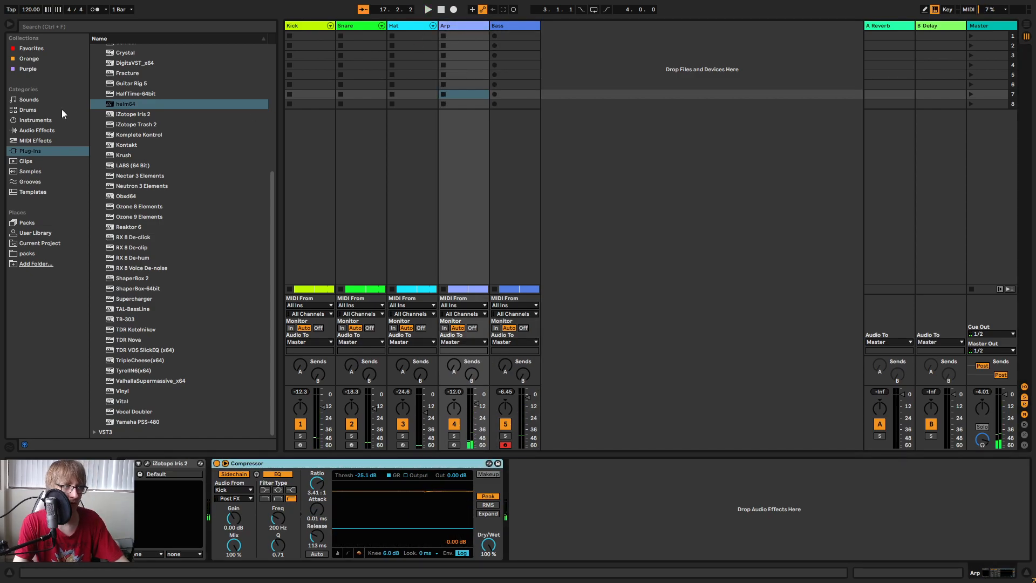
click(34, 131)
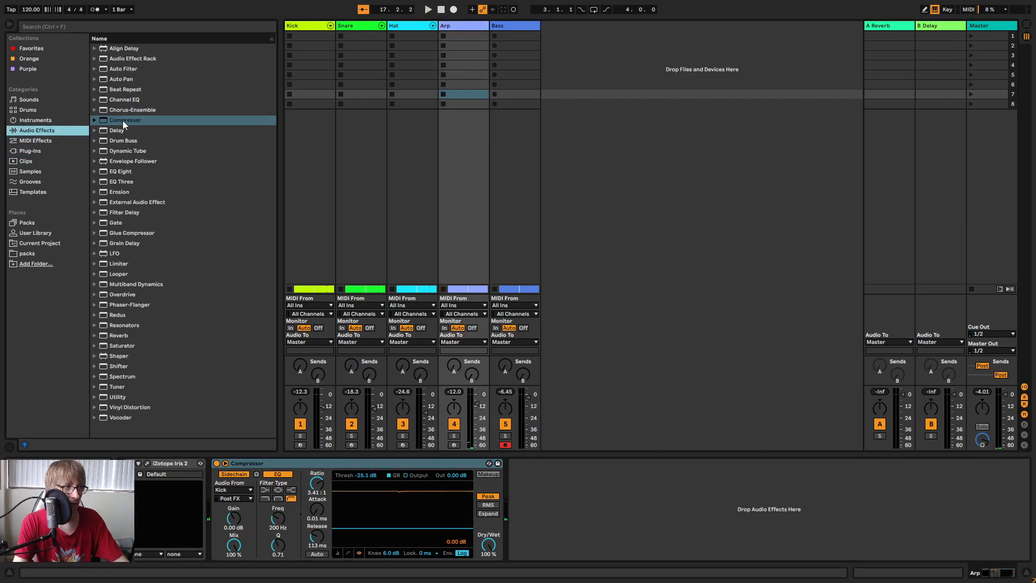
click(95, 171)
click(94, 172)
drag(155, 422, 226, 462)
click(254, 548)
click(250, 483)
key(space)
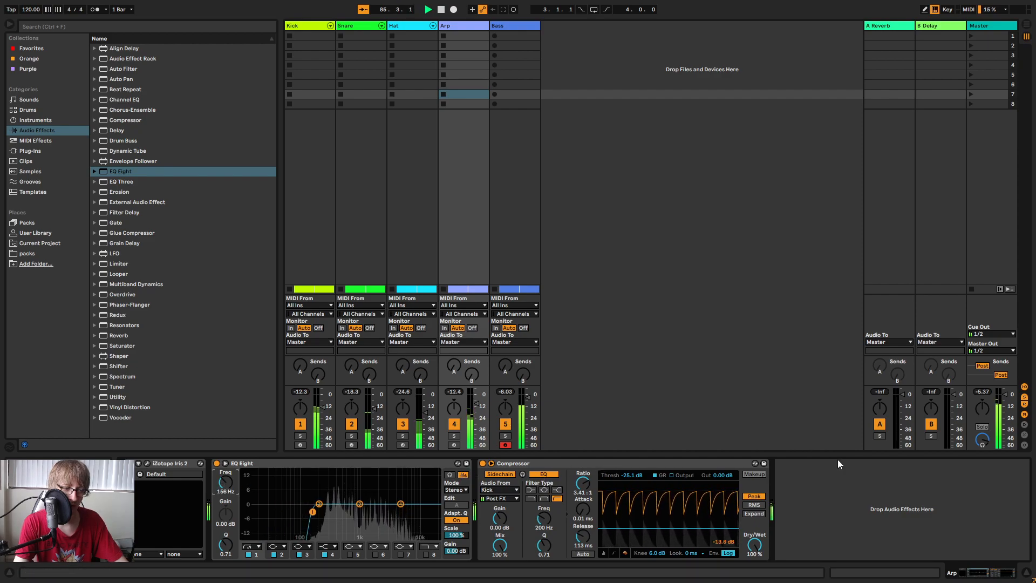
Insert EQ Eight before the Bass track's Compressor with a high cut on band 8 at 2.59 kHz, also trying it after the Compressor.
click(524, 27)
drag(184, 171, 227, 531)
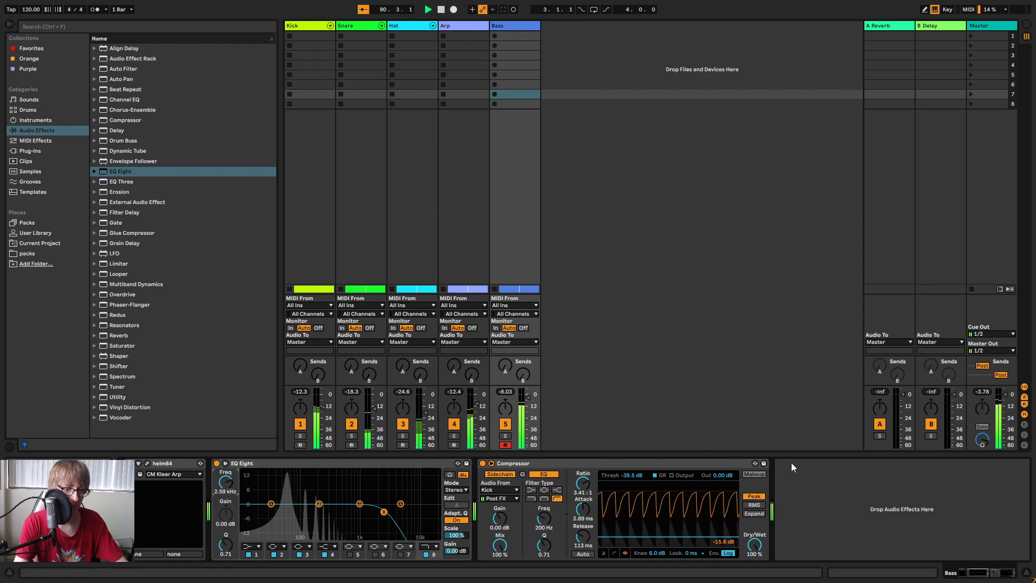
drag(367, 461, 900, 494)
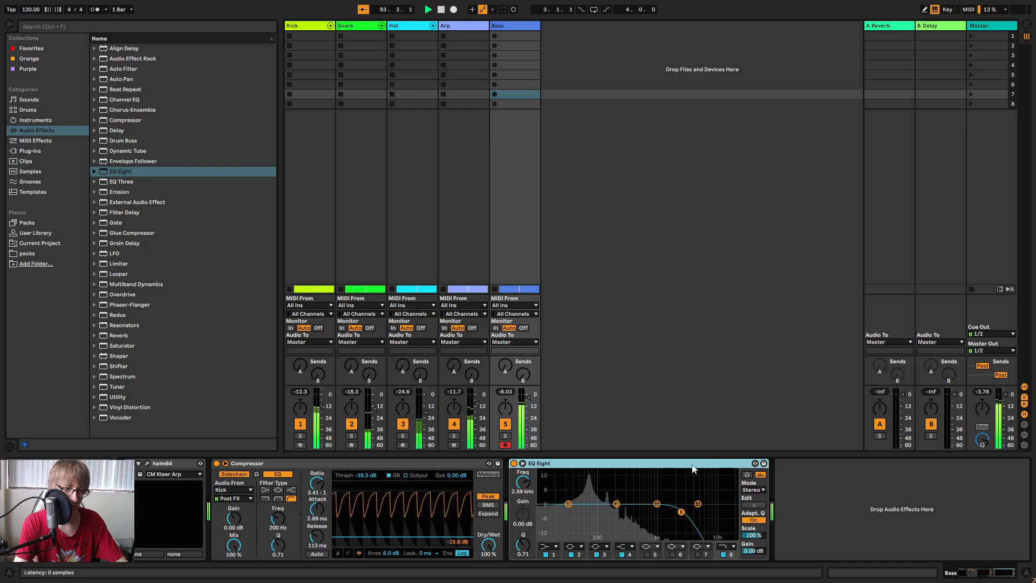
drag(692, 465, 219, 494)
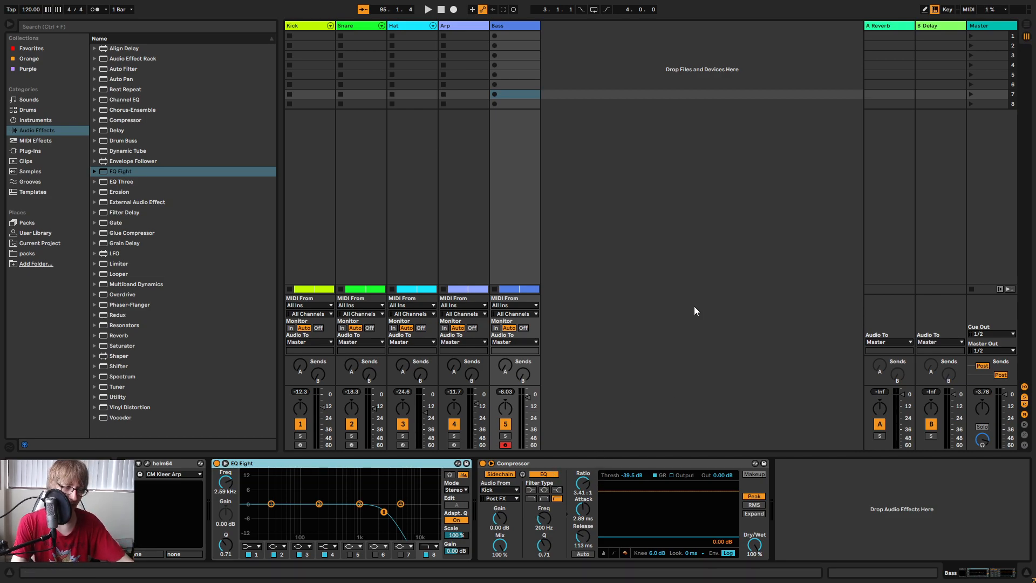
Play the last section of the arrangement and fold the Bass track.
click(711, 295)
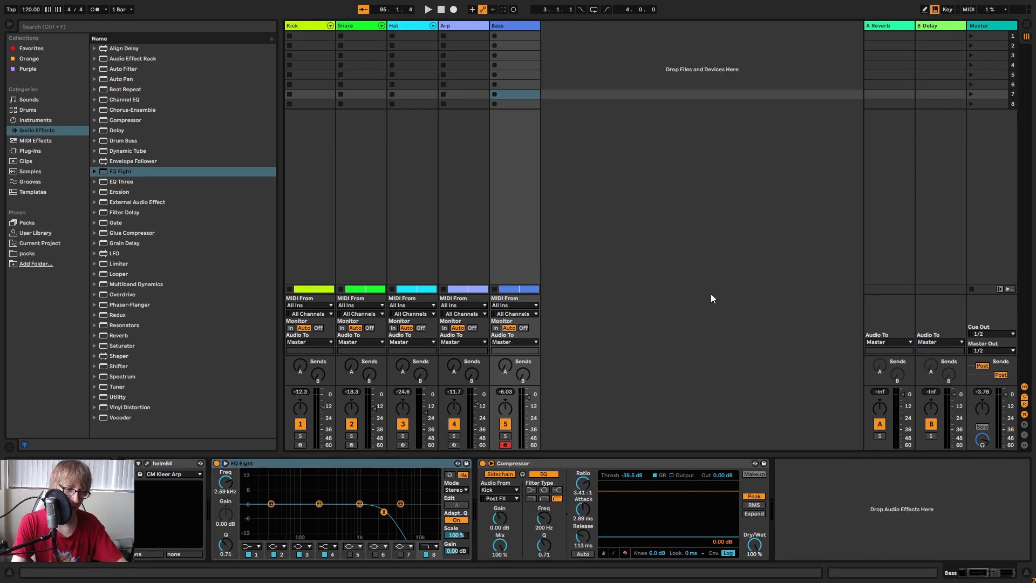
key(Tab)
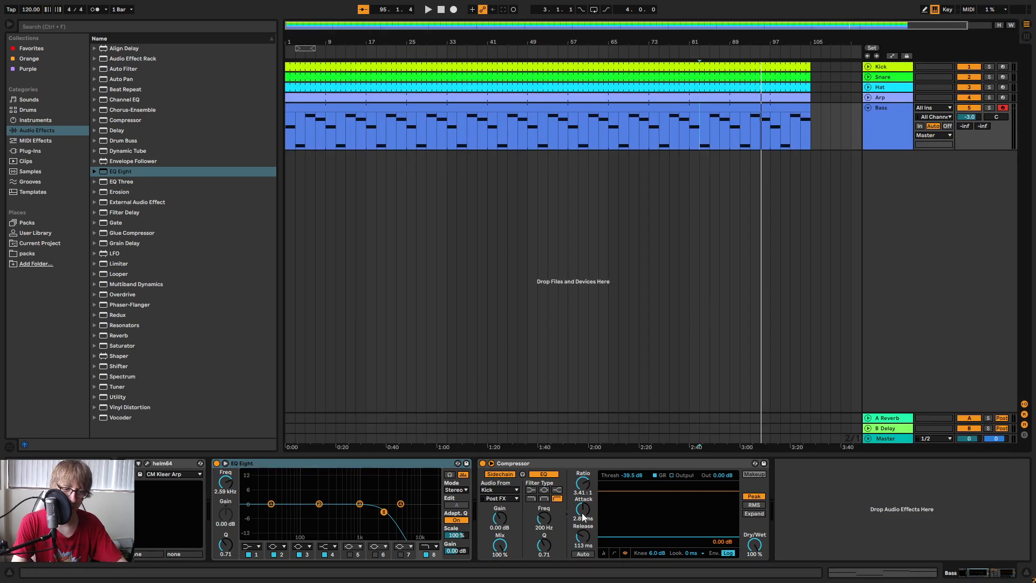
key(Tab)
key(Tab)
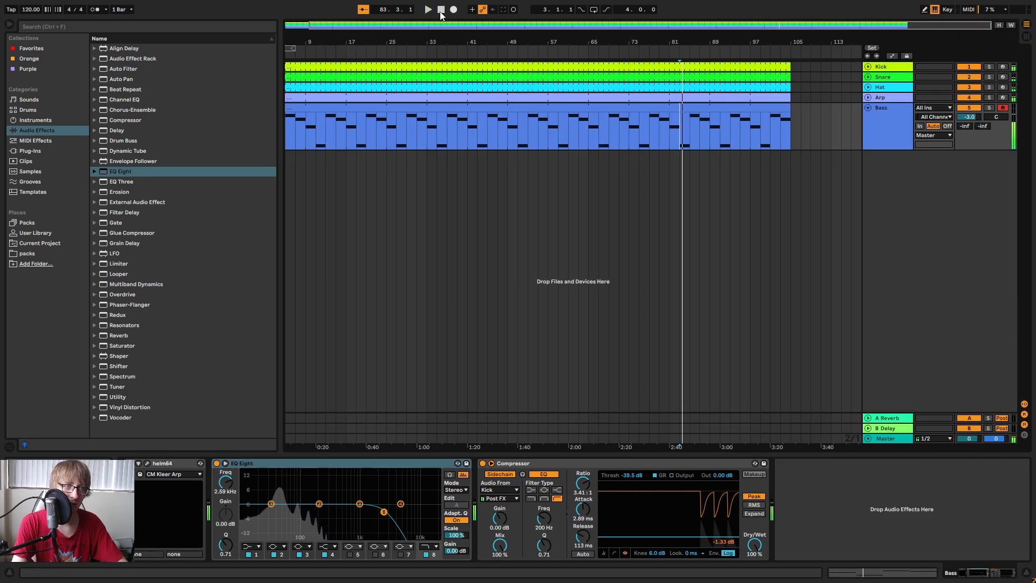
click(868, 108)
click(774, 185)
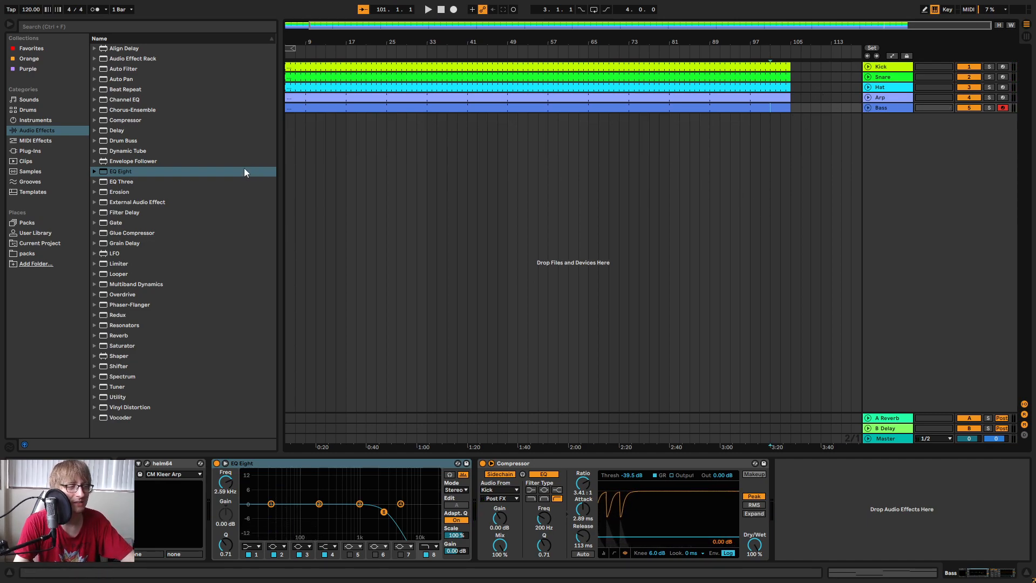
click(628, 165)
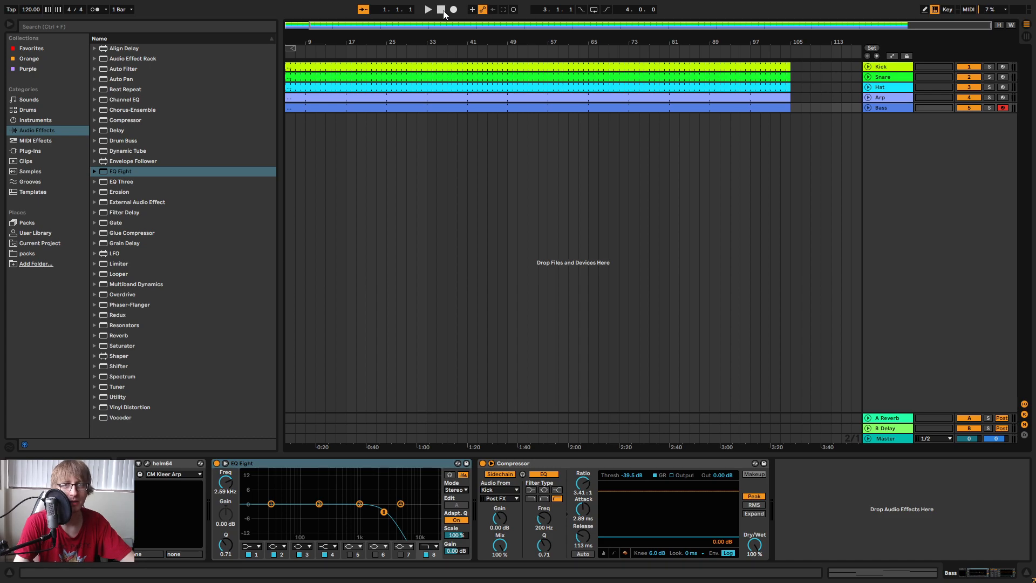
Load iZotope Iris 2 on a new track below Bass and paste a copy of the Arp track's sidechain Compressor after it.
click(42, 151)
drag(145, 114, 873, 159)
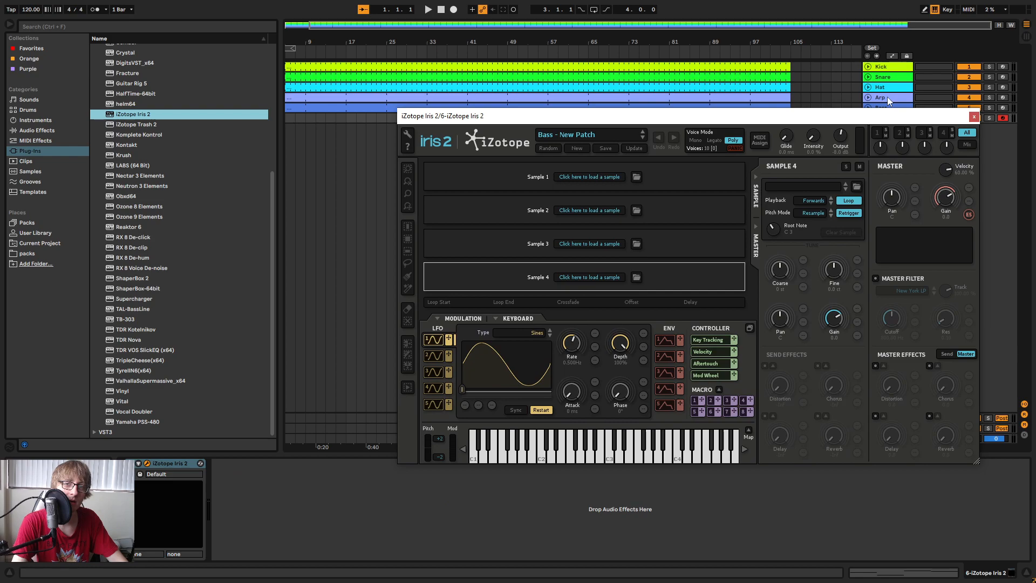
click(887, 97)
click(634, 467)
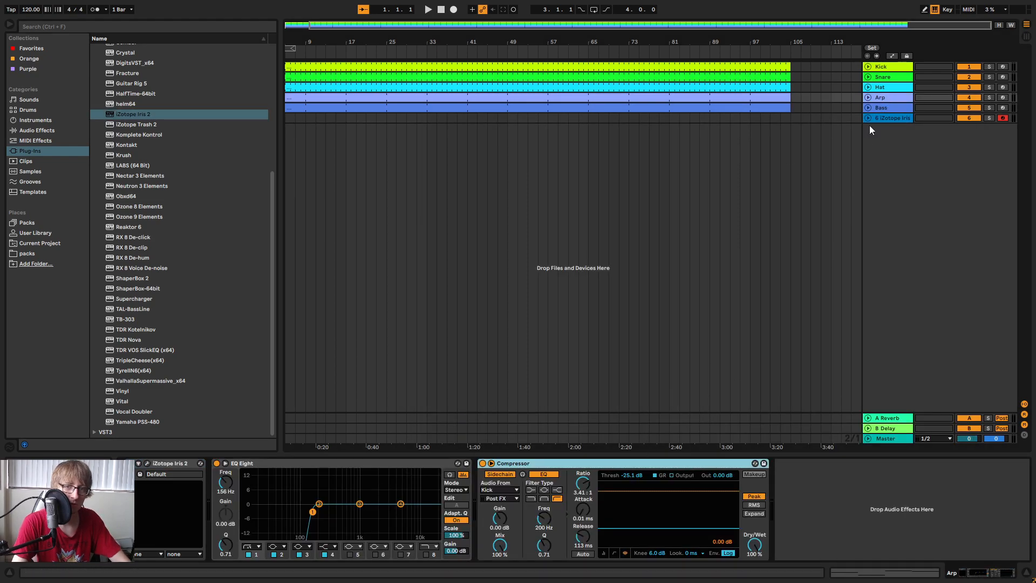
click(888, 120)
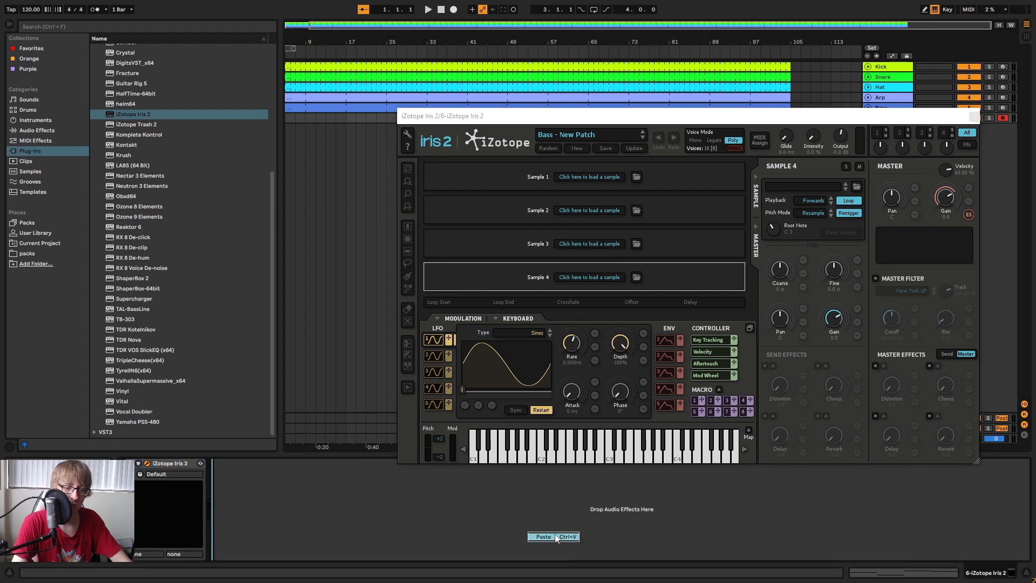
click(563, 538)
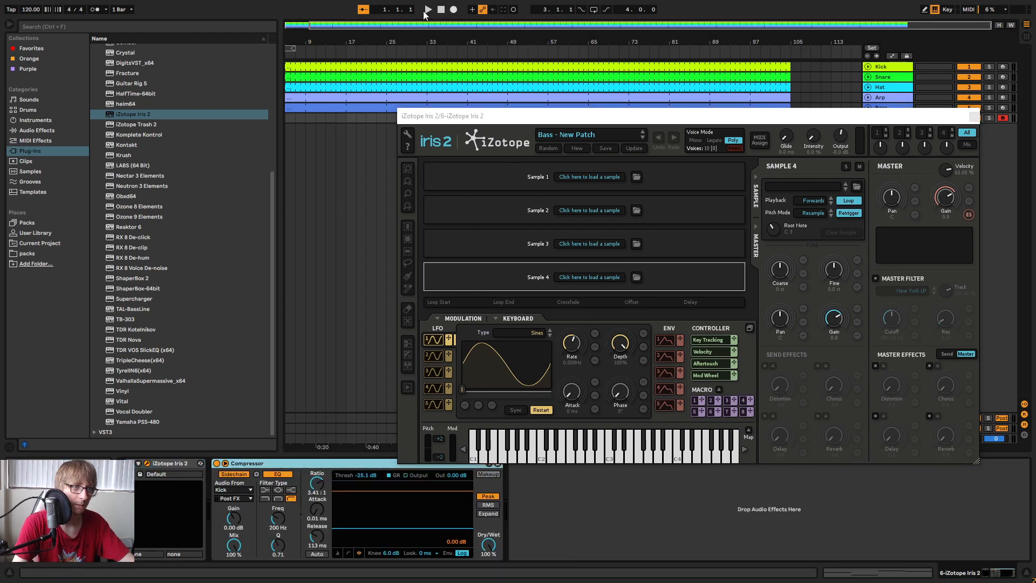
Load the Echoes in Space patch from the Pads category in Iris 2 and audition it.
click(586, 135)
click(517, 206)
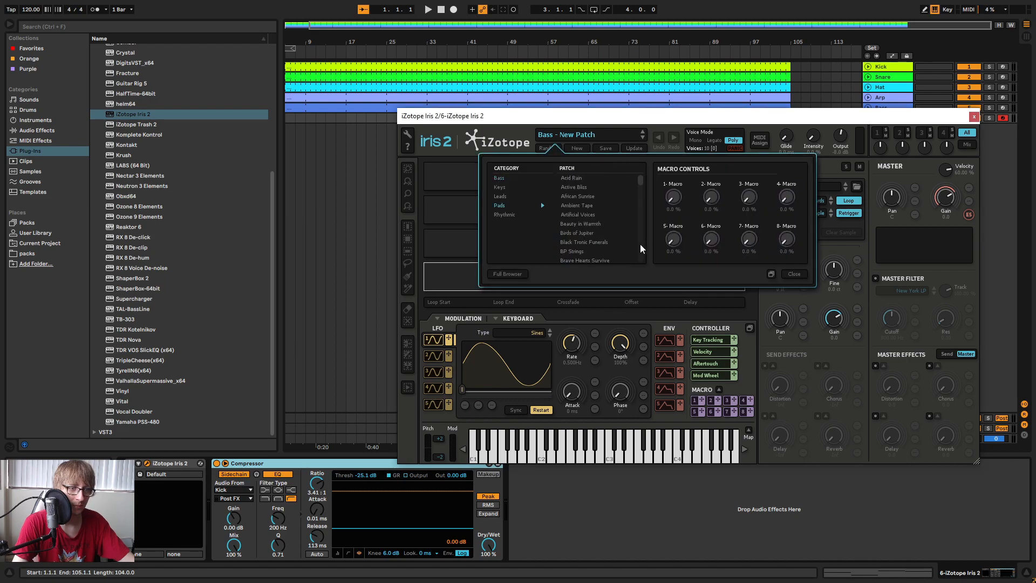
click(591, 251)
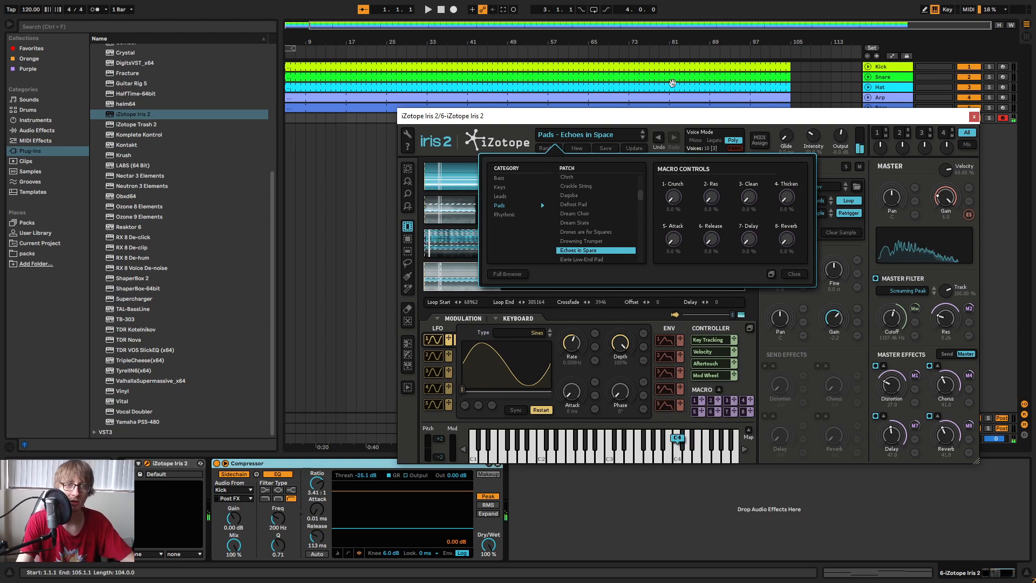
Lower the Iris 2 track's volume in the session mixer, moving the plug-in window as needed.
drag(670, 116, 647, 136)
click(963, 236)
key(Tab)
click(579, 403)
Audition the Eerie Low-End Pad patch in Iris 2 and load Eight Bit Symphony instead.
scroll(573, 264, down, 1)
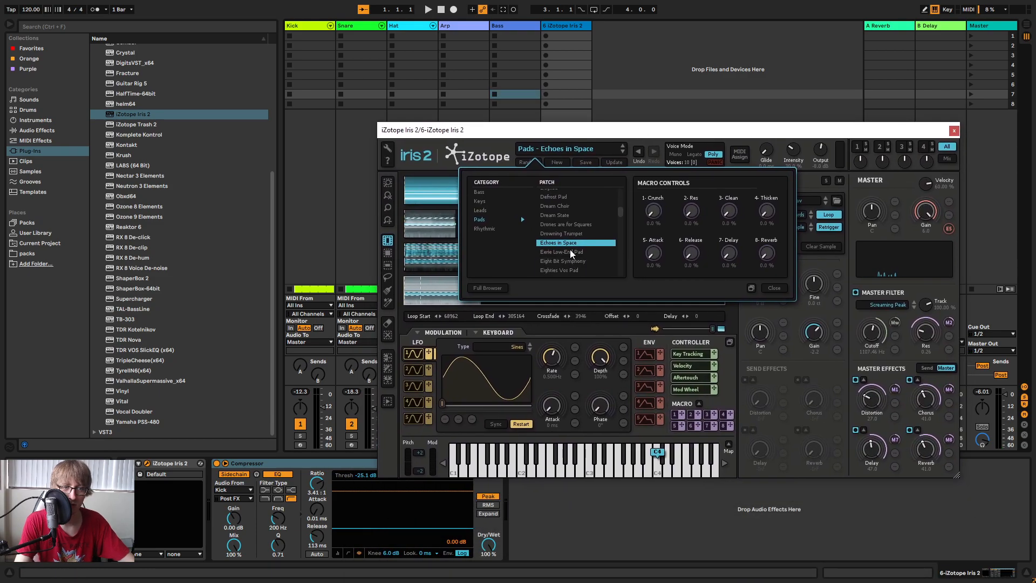
click(572, 252)
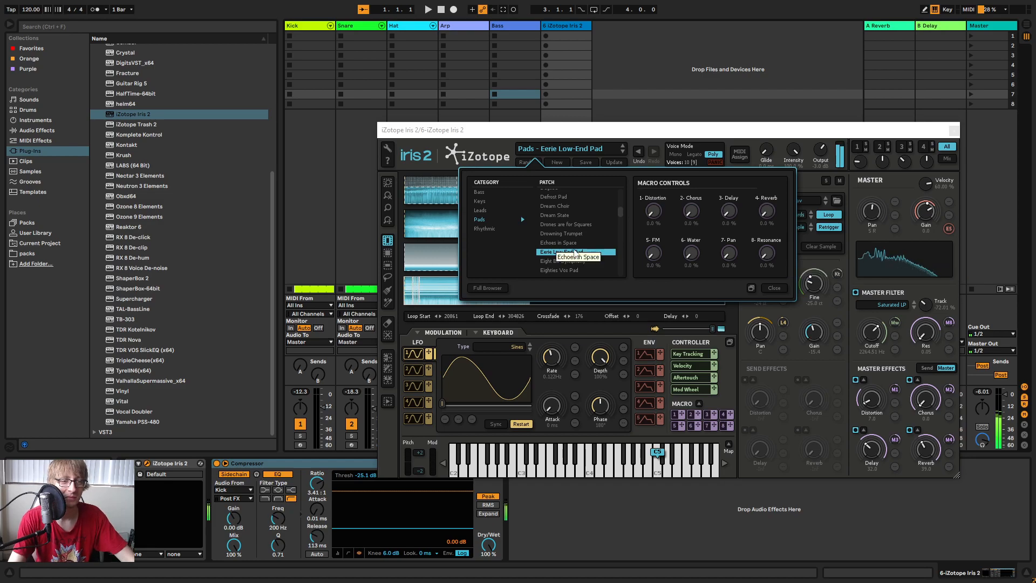
click(585, 262)
Play the song with the pad chord and capture the played notes as a MIDI clip on the Iris 2 track in the arrangement.
key(space)
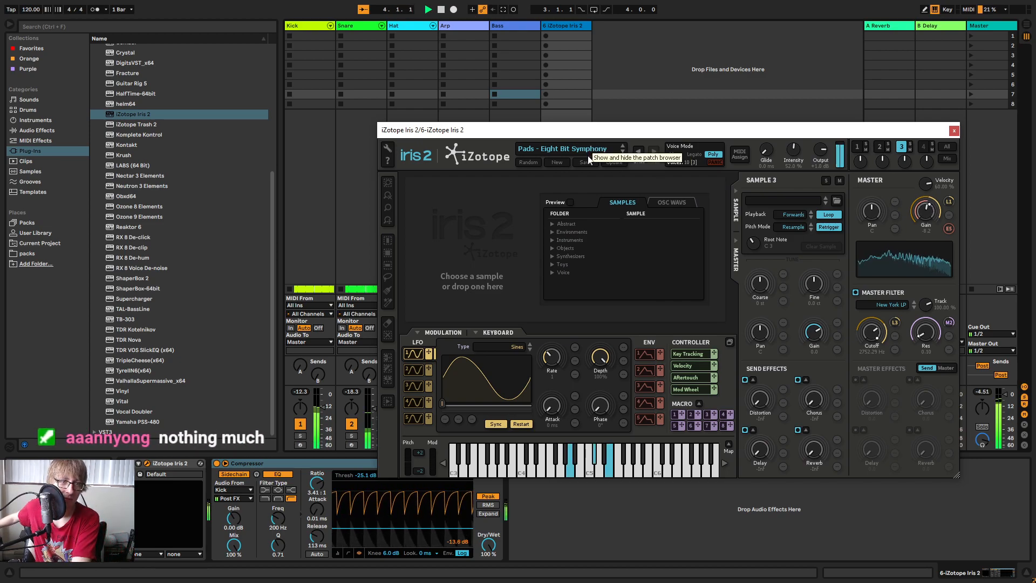
click(588, 158)
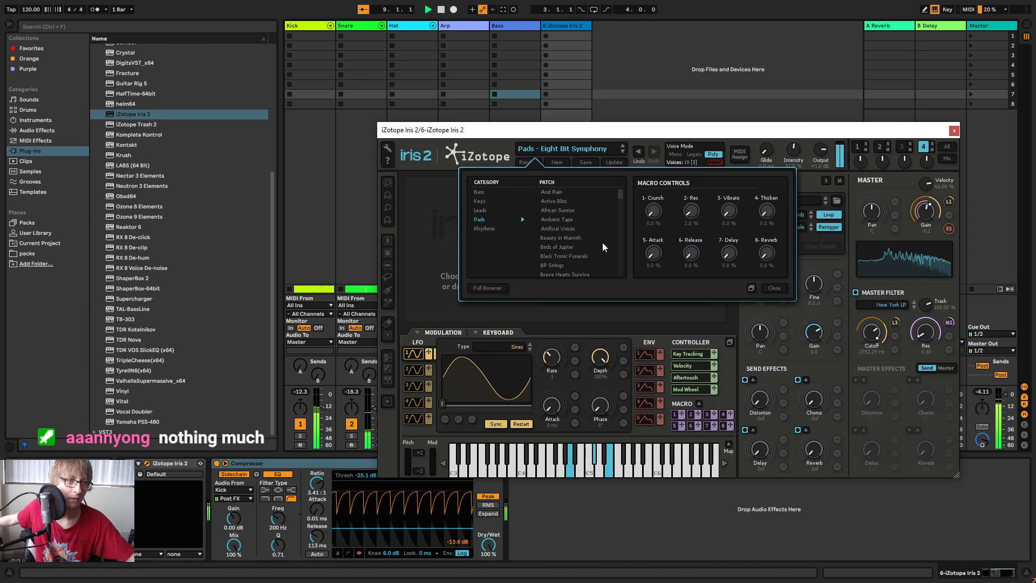
click(779, 289)
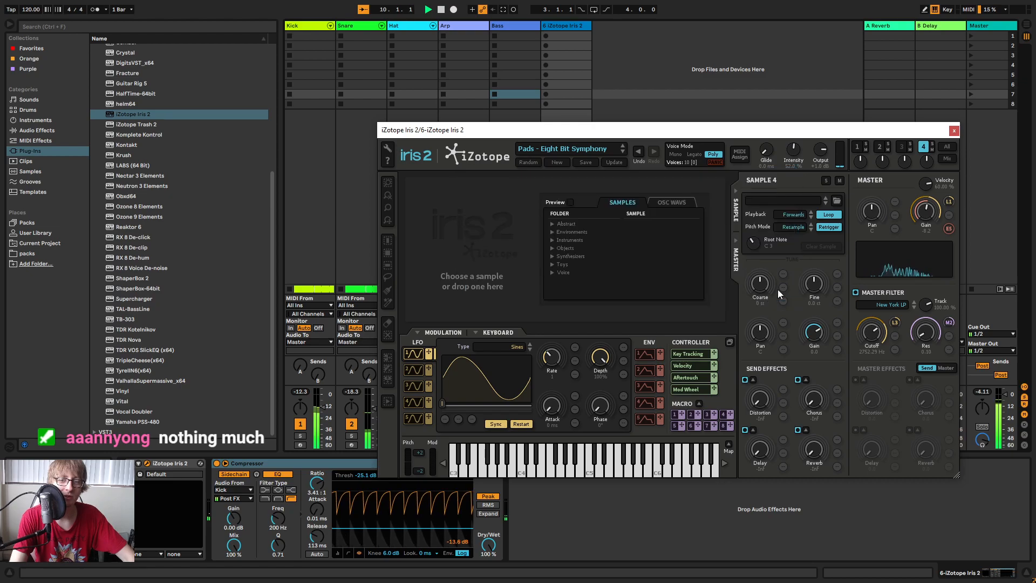
key(ctrl+alt+p)
key(Tab)
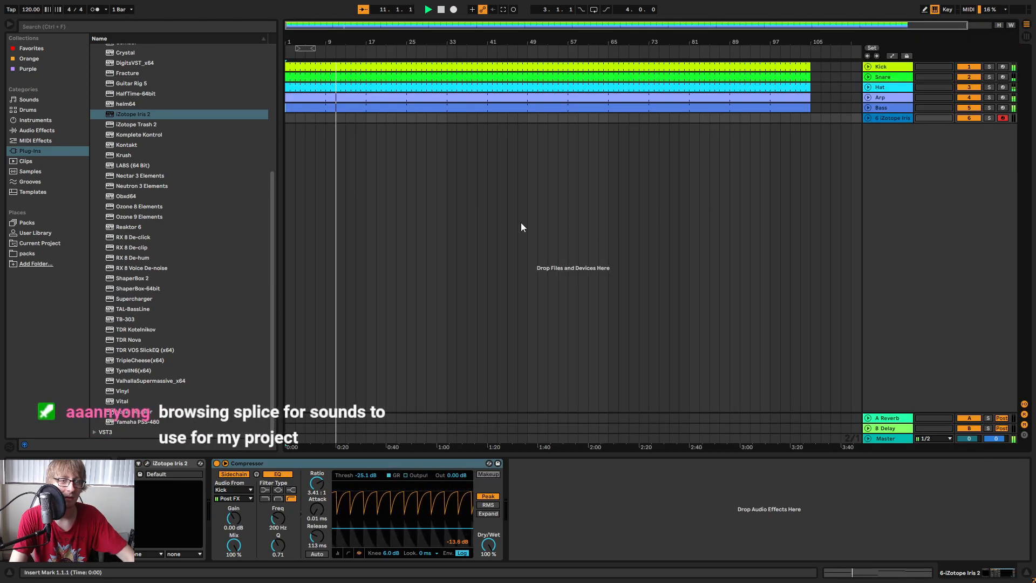
click(504, 9)
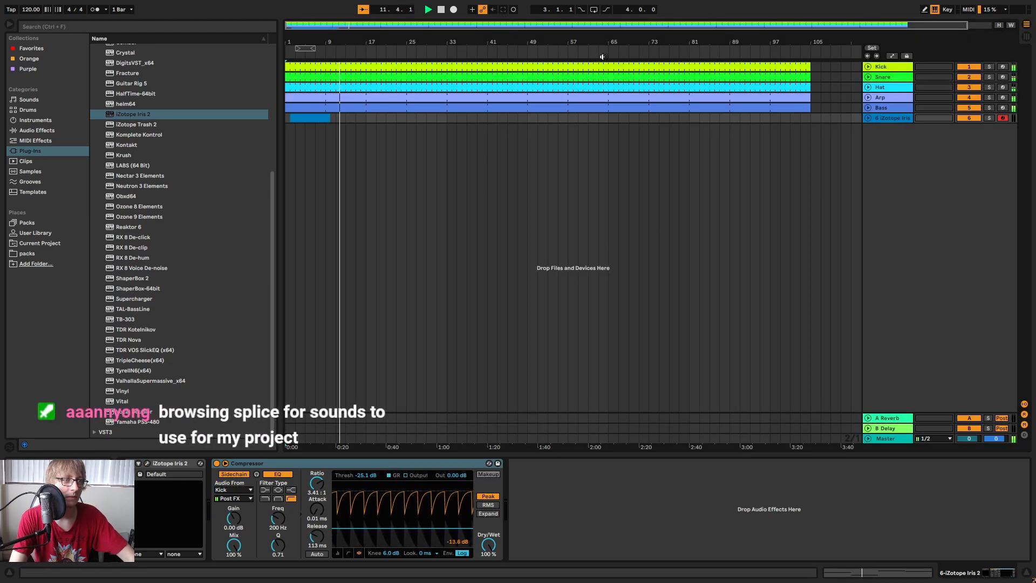
Unfold the Iris 2 track and place its captured eight-bar clip at the start of the song, spanning bars 1 to 9.
click(868, 118)
key(space)
drag(290, 119, 326, 118)
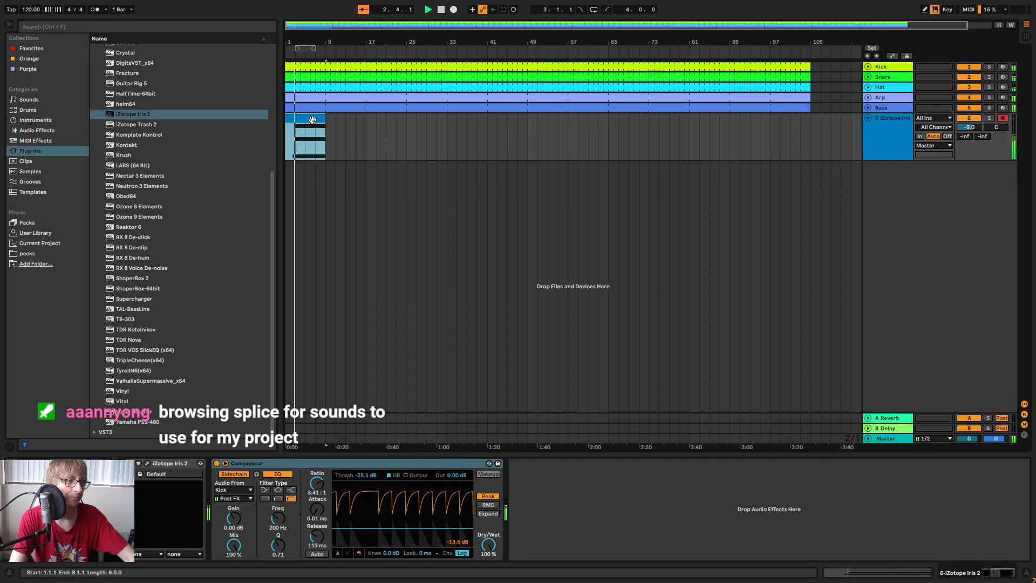
Quantize all the chord notes in the Iris 2 clip and play the result from the start of the song.
double_click(313, 119)
drag(466, 476, 513, 410)
key(ctrl+u)
key(ctrl+u)
click(516, 480)
key(ctrl+a)
right_click(519, 479)
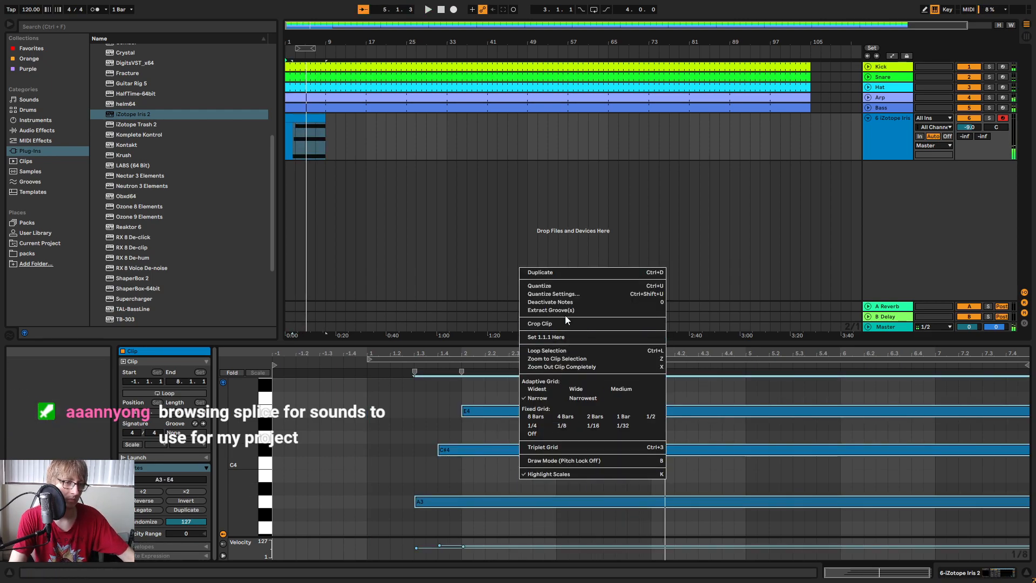
click(553, 287)
key(space)
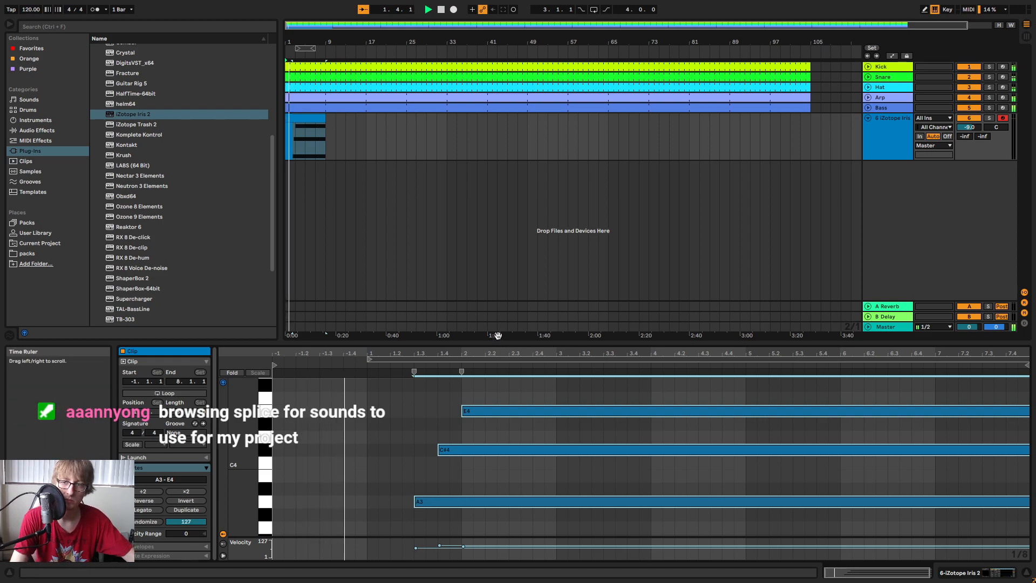
key(space)
click(590, 147)
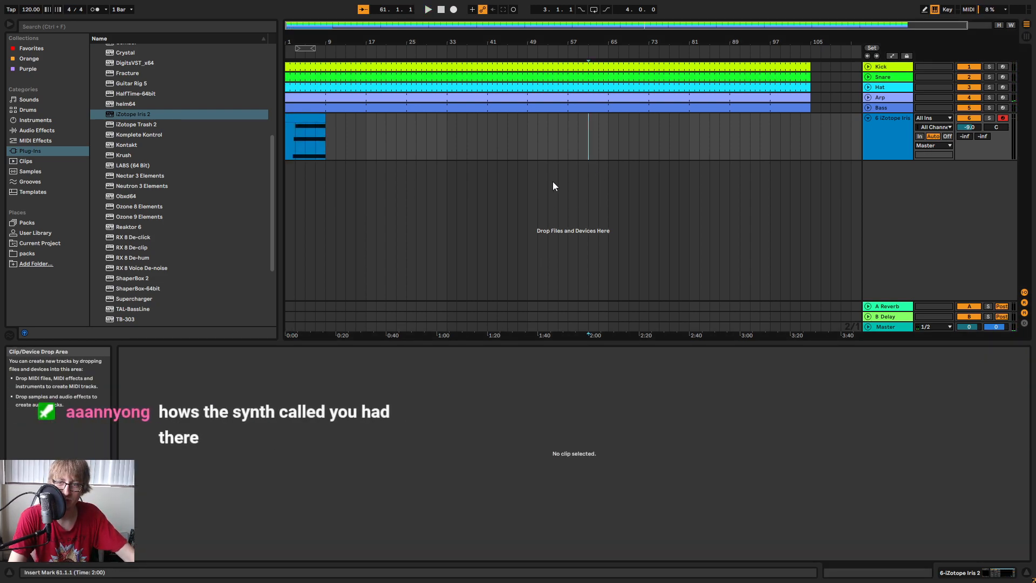
click(618, 198)
click(661, 184)
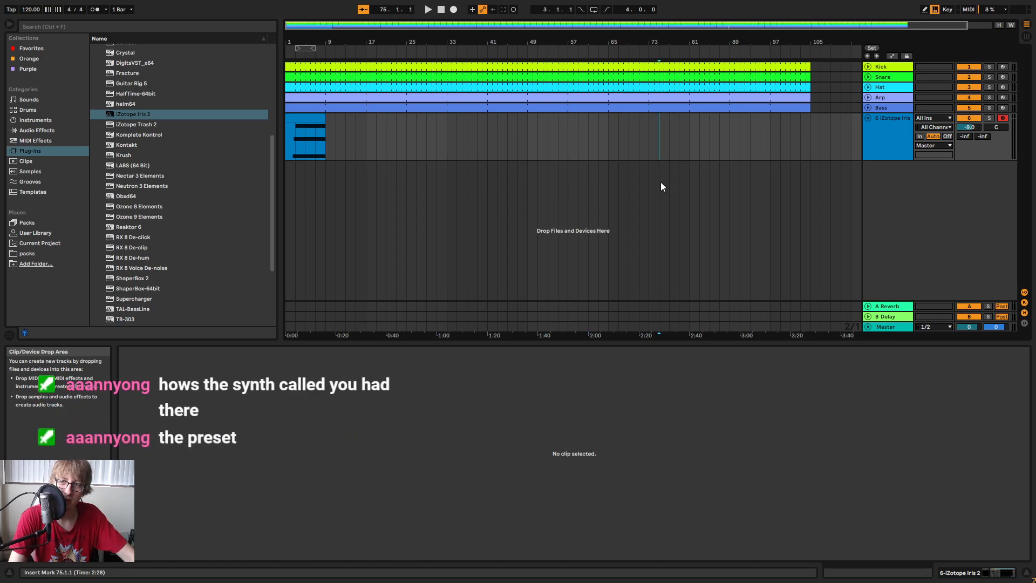
click(634, 164)
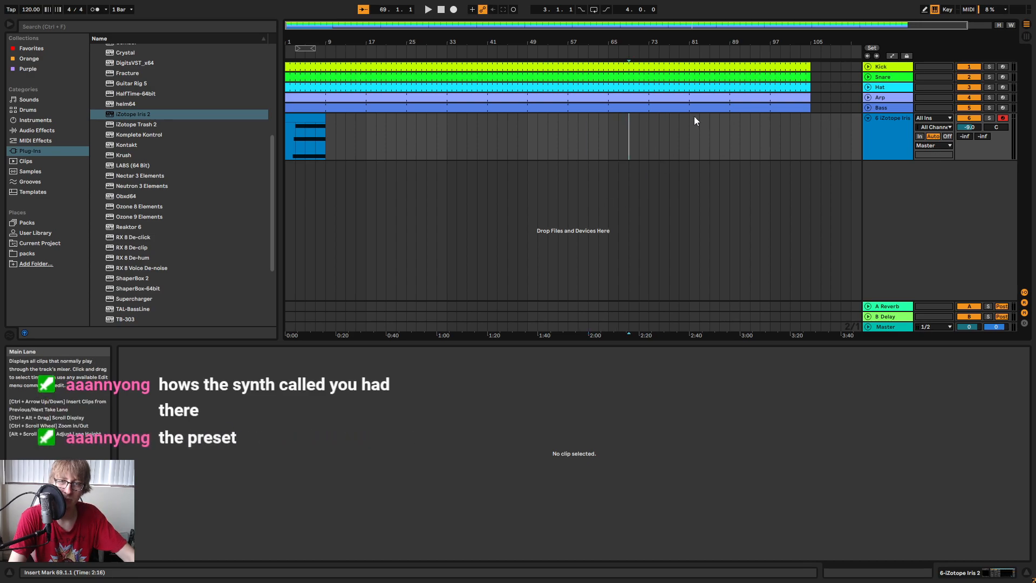
Show the Iris 2 plug-in window from its track, audition the loaded pad preset, and close the window.
click(889, 137)
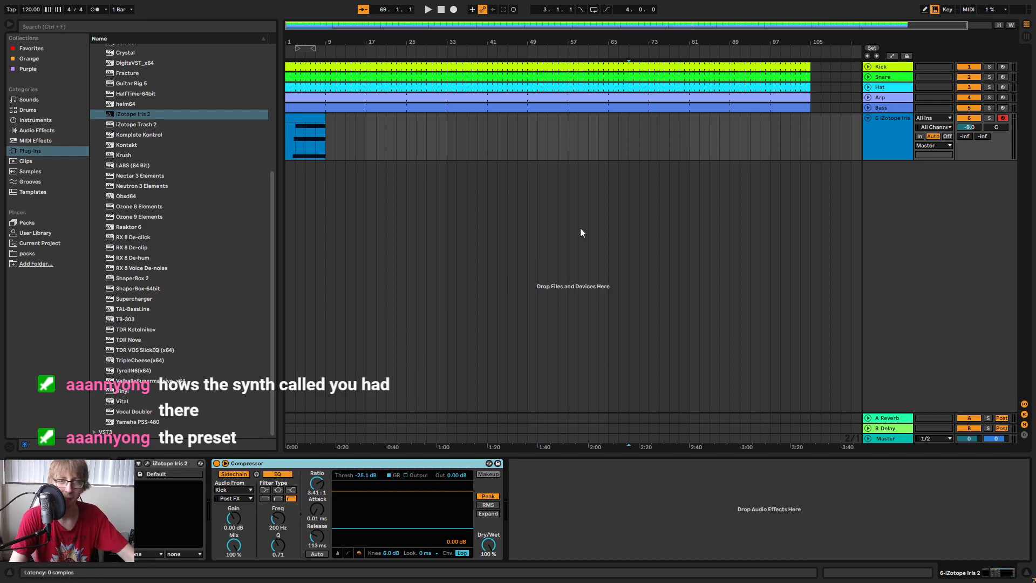
key(ctrl+alt+p)
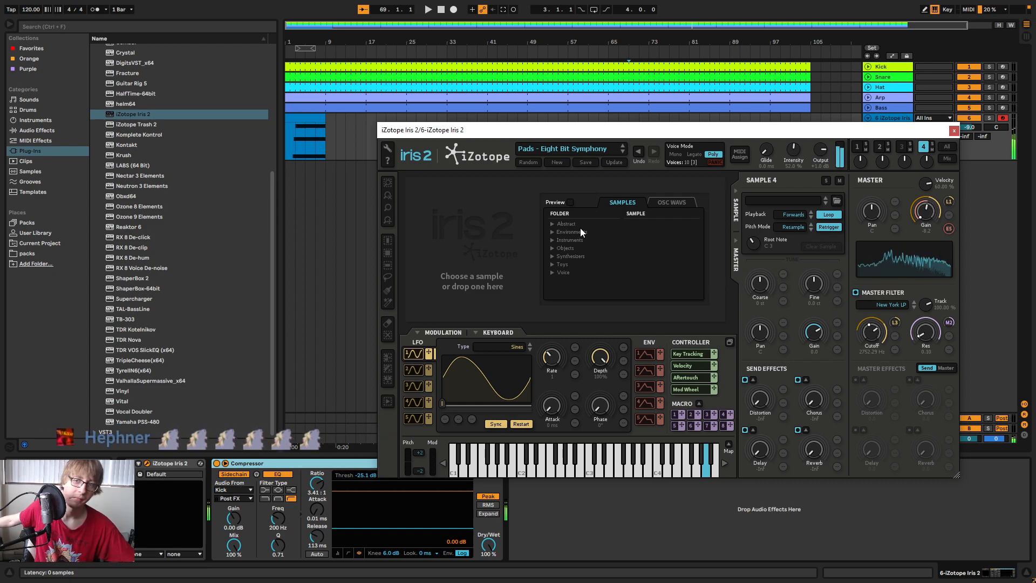
key(space)
key(space)
click(954, 131)
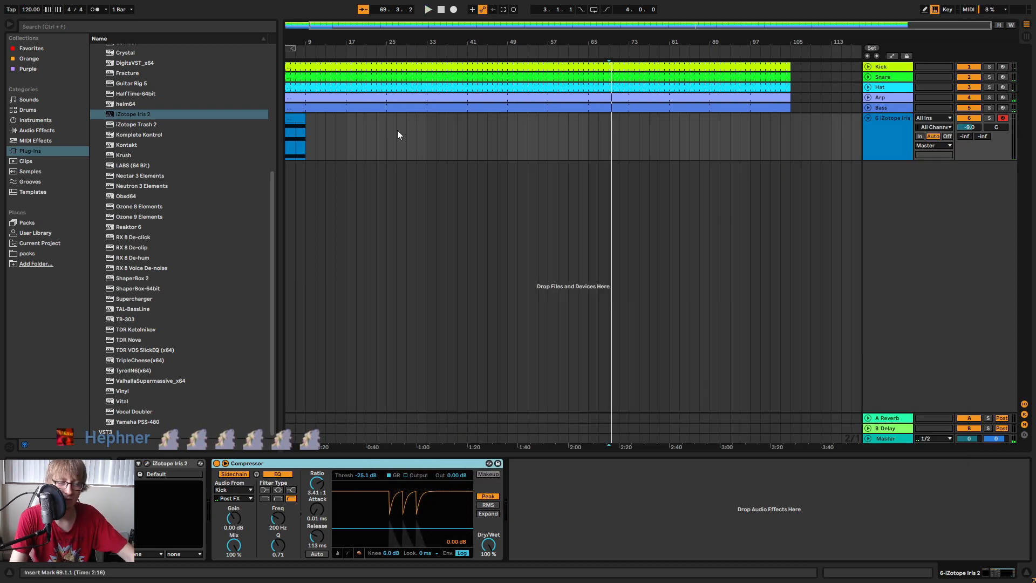
Play the song from the start and set the Iris 2 track's volume to -9.3 dB.
click(293, 117)
key(space)
key(Tab)
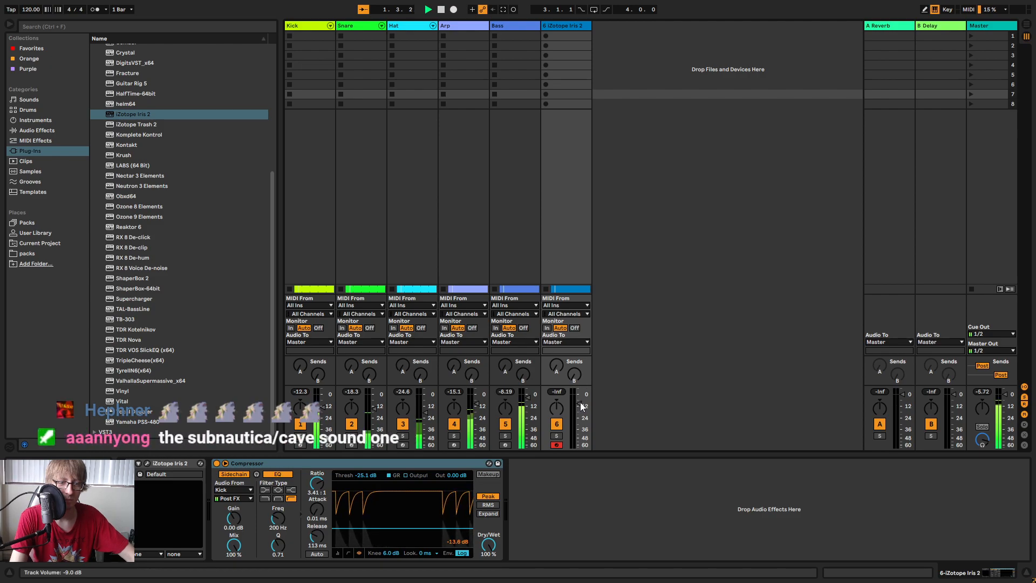
key(Tab)
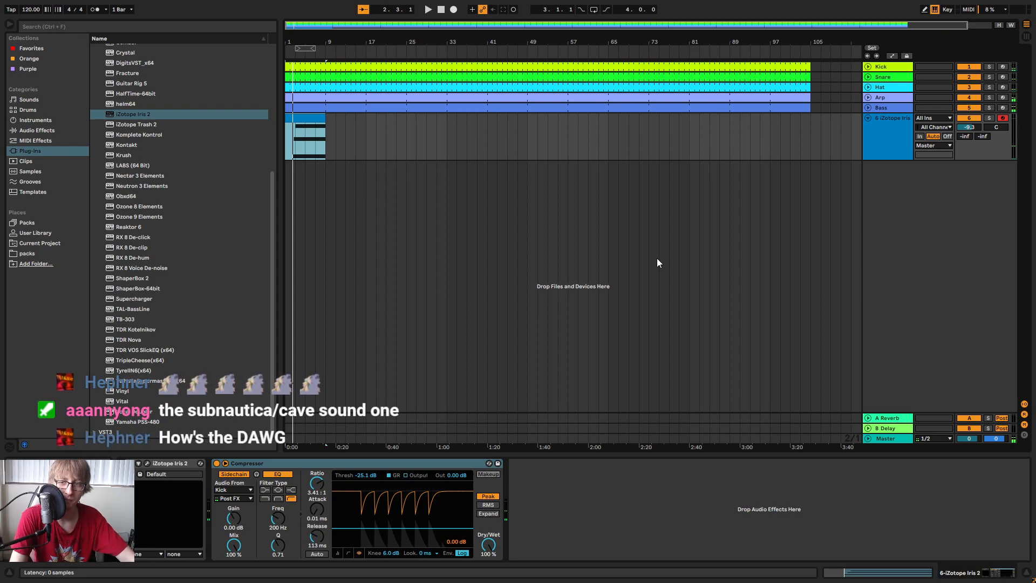
Look up the loaded preset in the Pads category of Iris 2's patch list and close the plug-in window.
key(ctrl+alt+p)
click(590, 149)
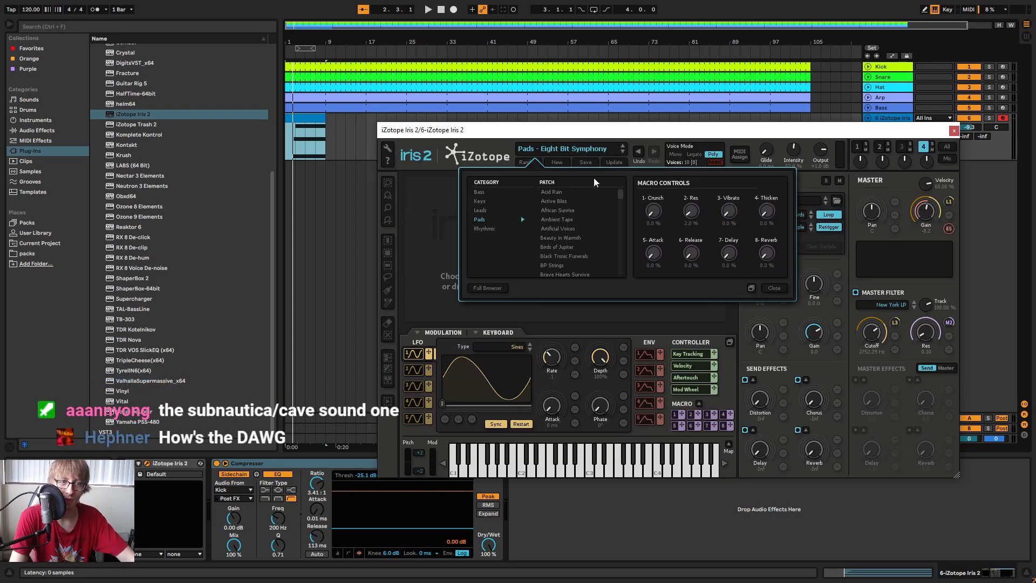
scroll(580, 238, down, 5)
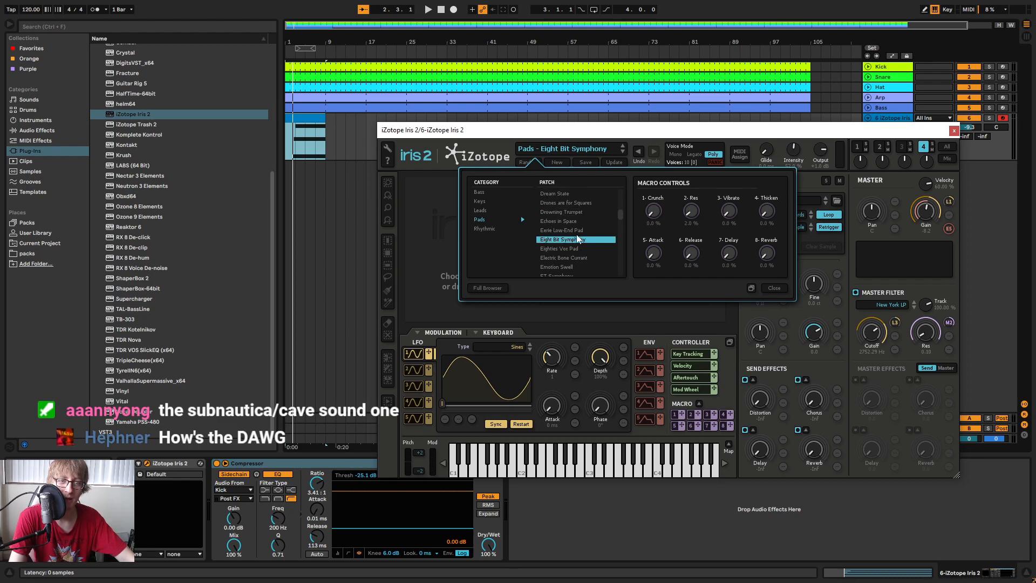
click(955, 131)
click(623, 188)
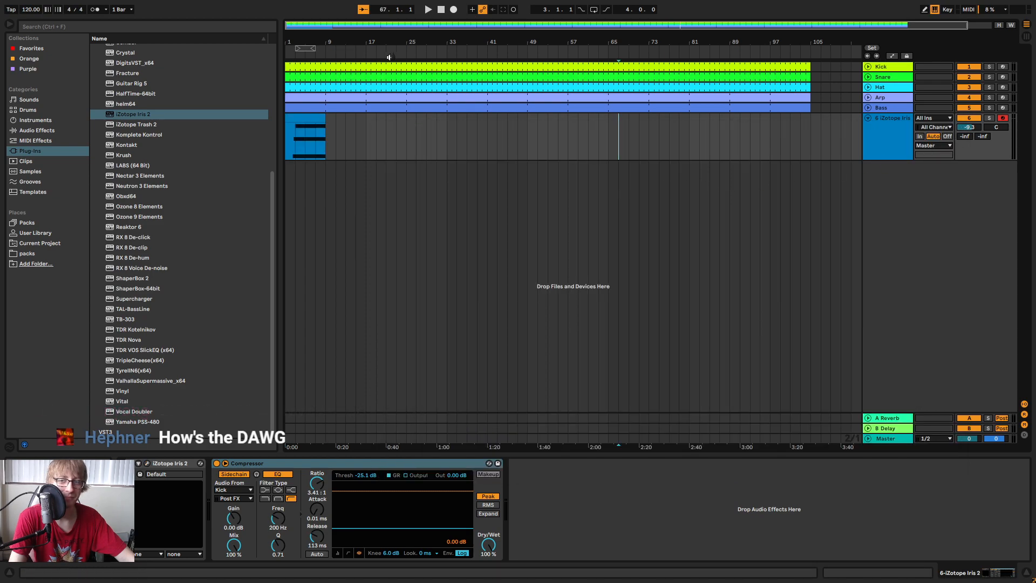
click(442, 11)
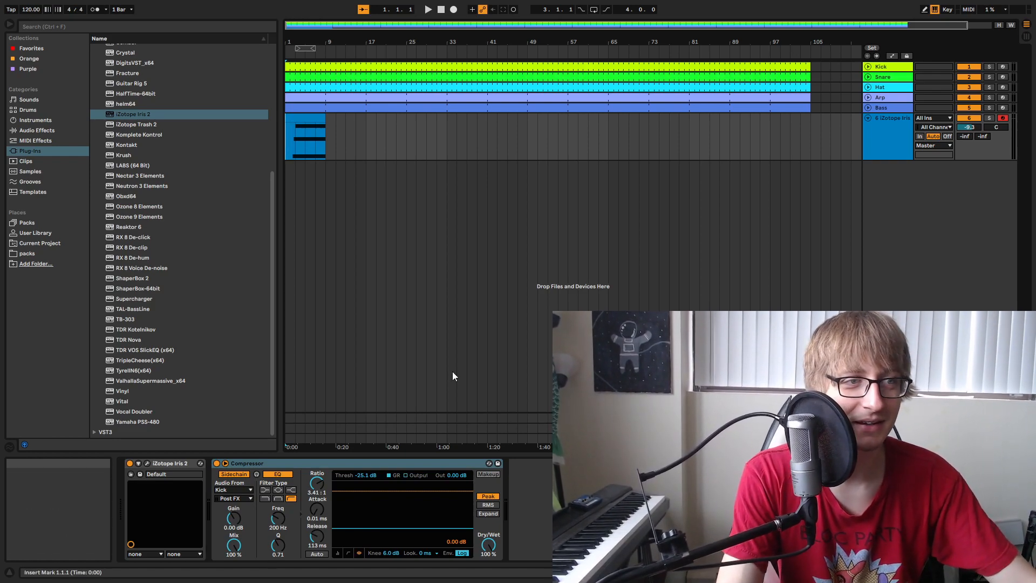
click(386, 154)
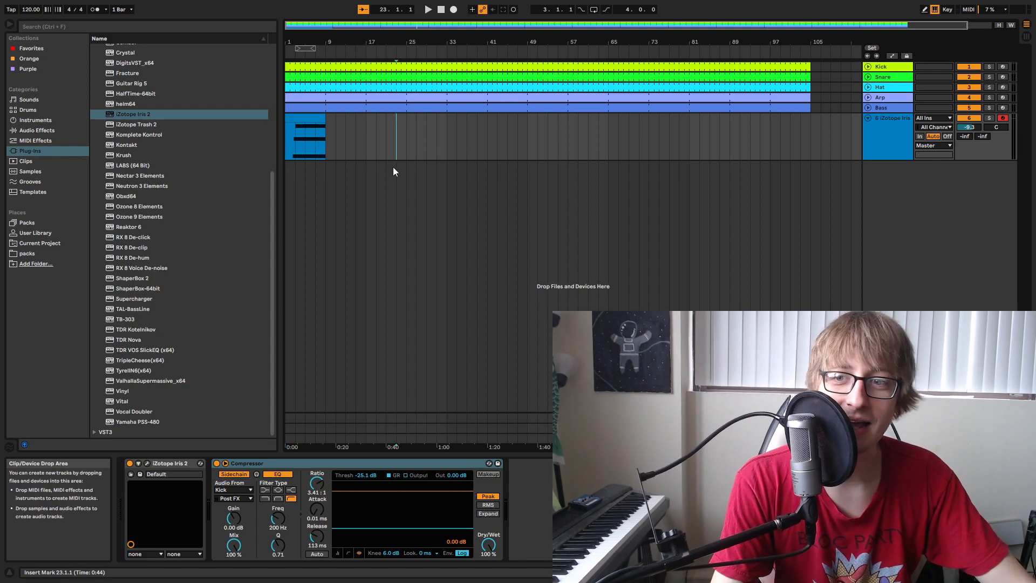
Open the Iris 2 chord clip in the MIDI note editor and enlarge the editor.
double_click(311, 129)
key(space)
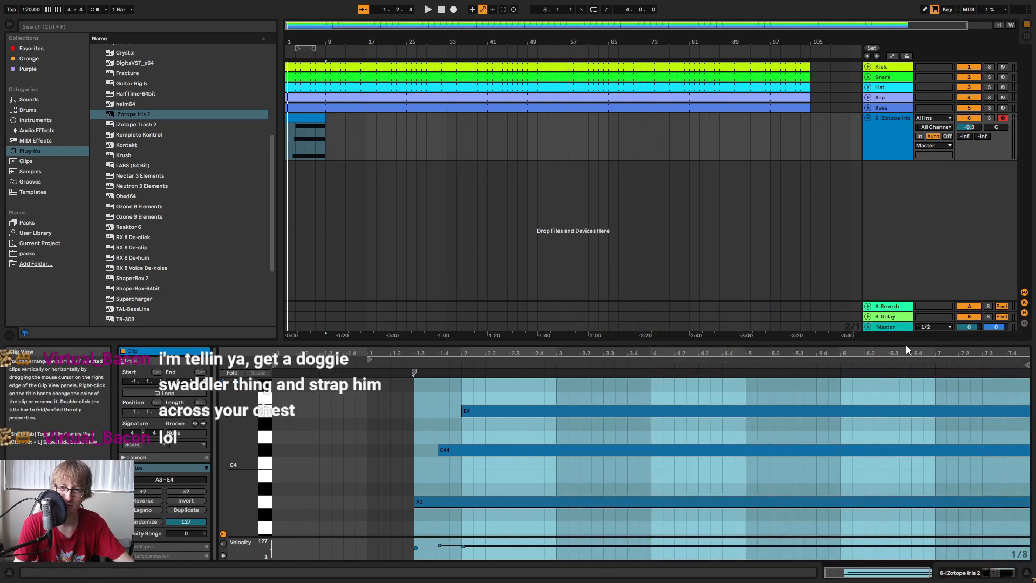
drag(912, 342, 867, 255)
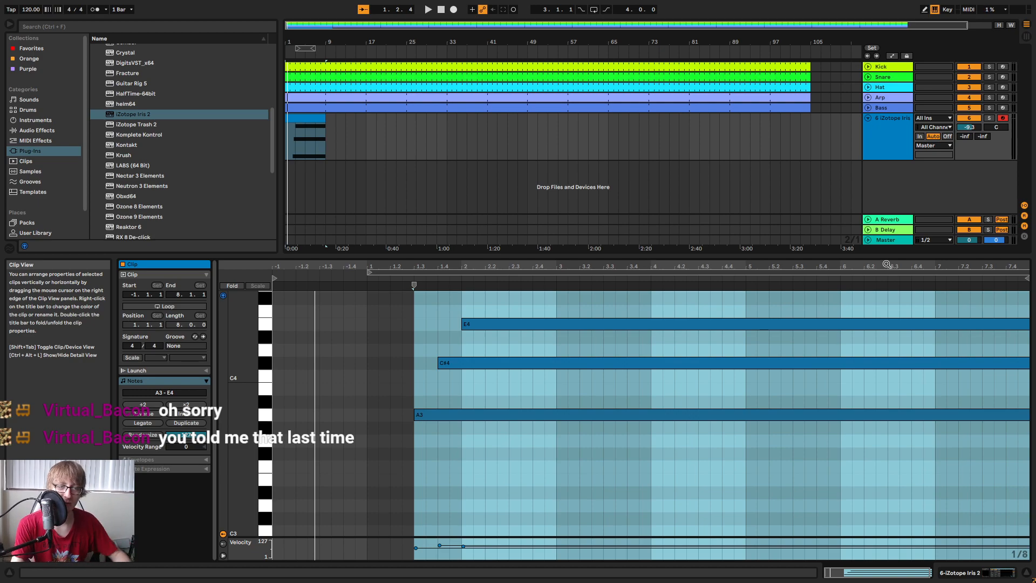
scroll(874, 303, up, 2)
click(854, 317)
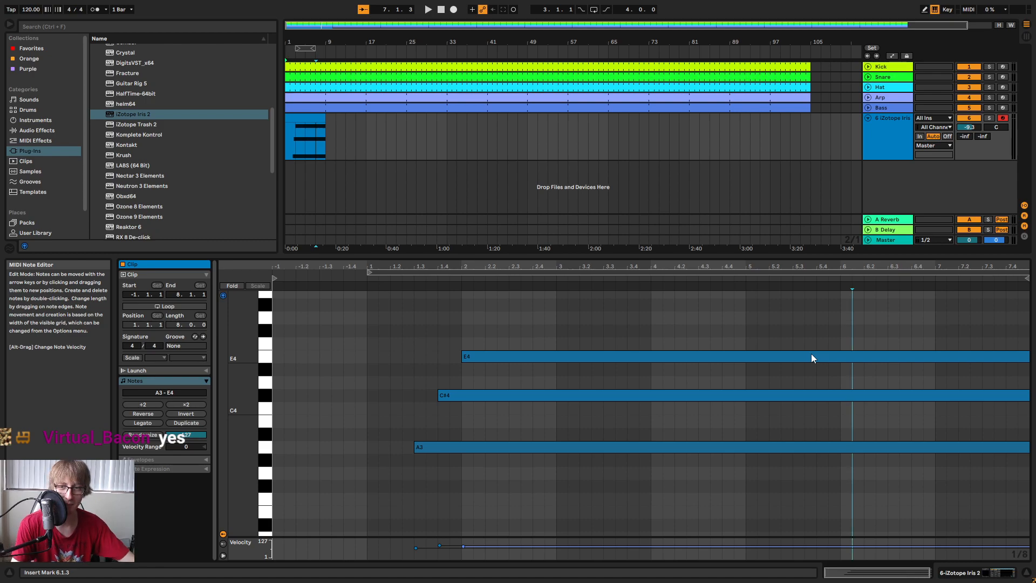
Play the song from the start and lower the Iris 2 track's volume to -11.5 dB.
click(533, 325)
key(space)
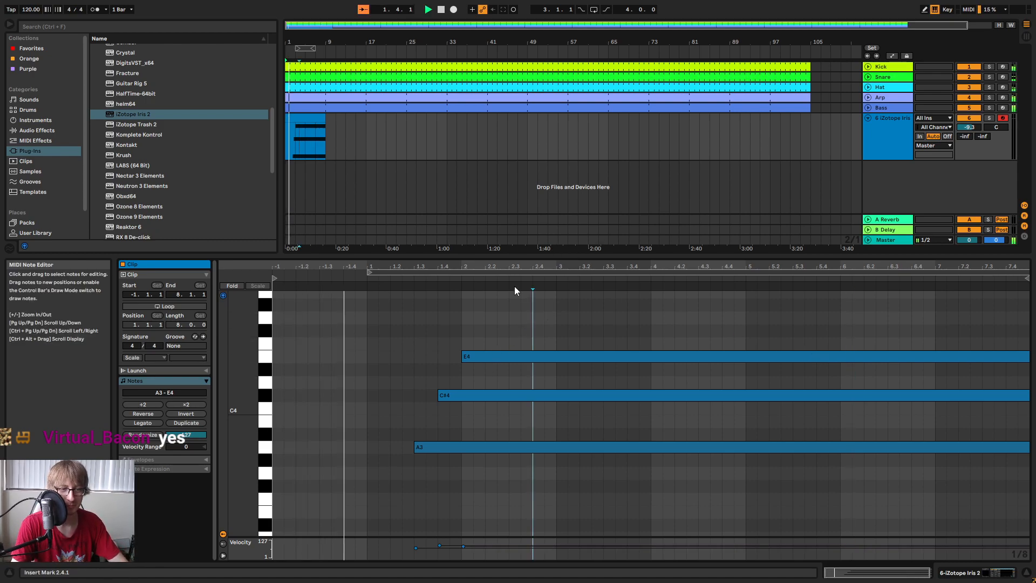
drag(560, 255, 545, 325)
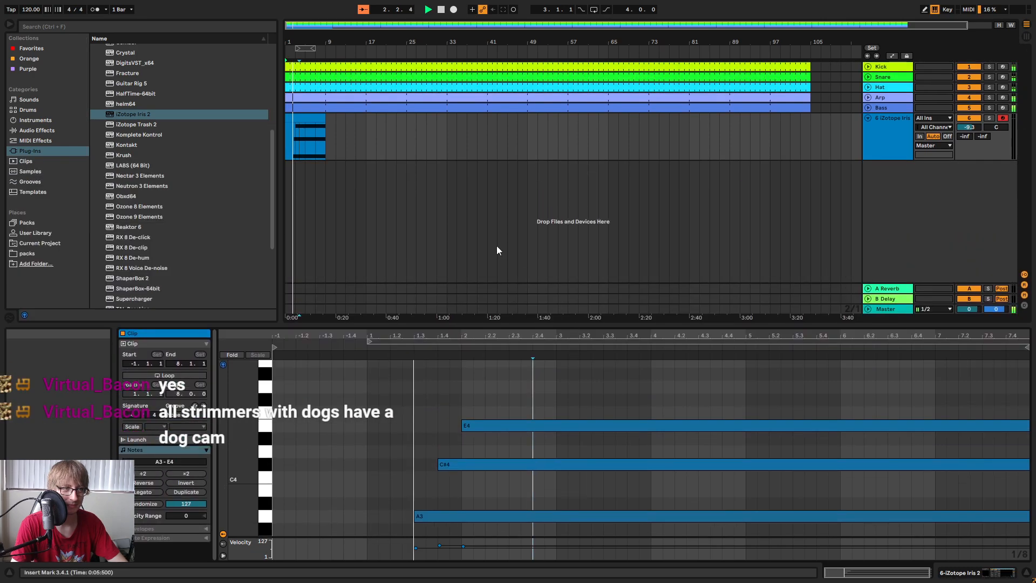
click(355, 130)
click(313, 119)
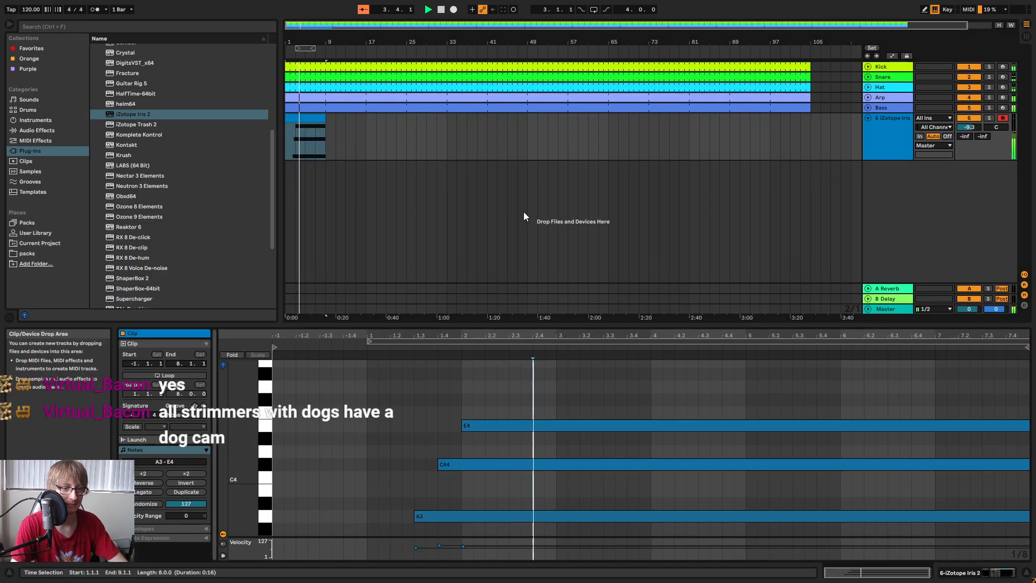
key(Tab)
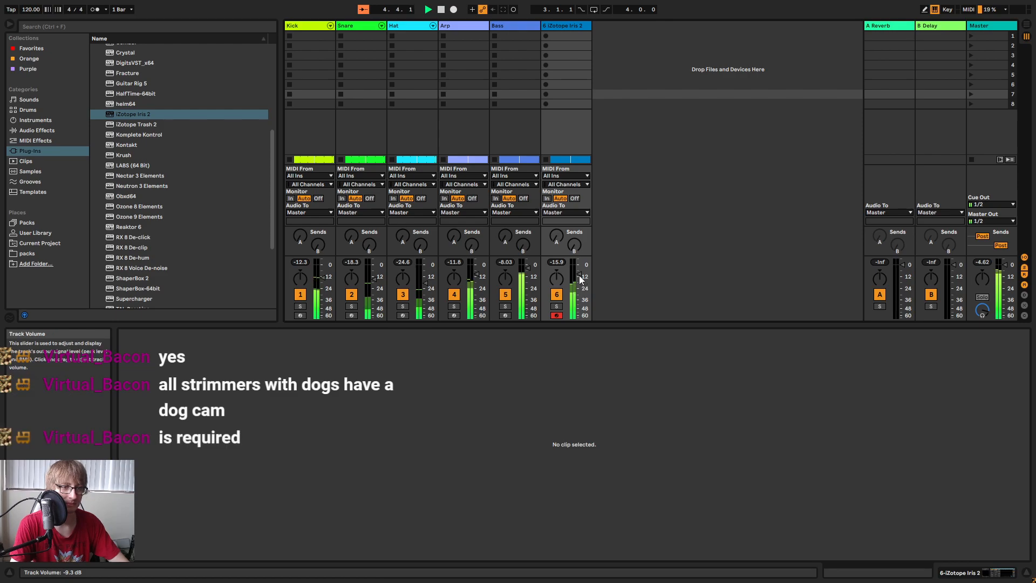
key(Tab)
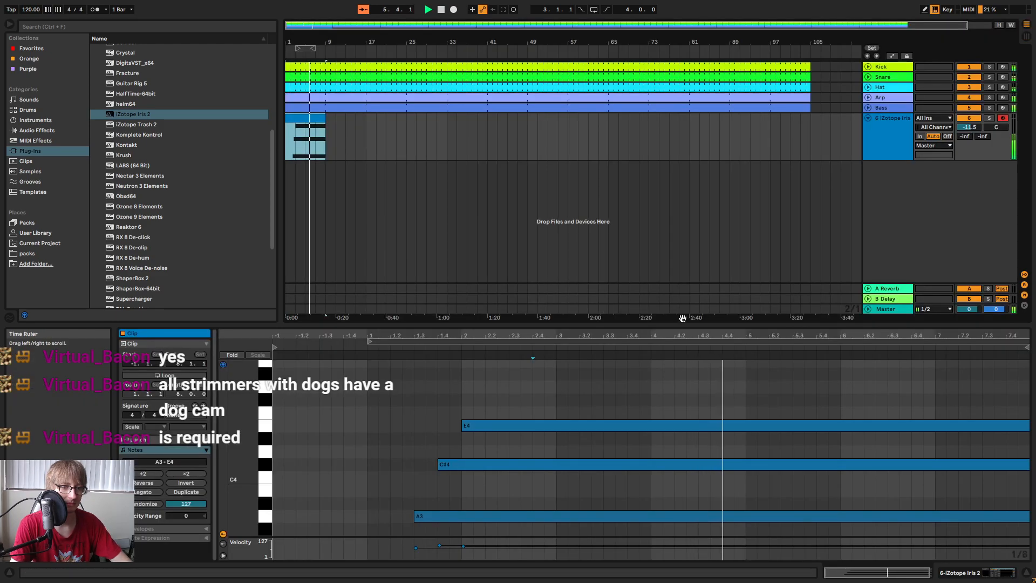
Enlarge the note editor and shorten the Iris 2 clip's A3 note to end at 3.3.3.
drag(675, 325, 671, 156)
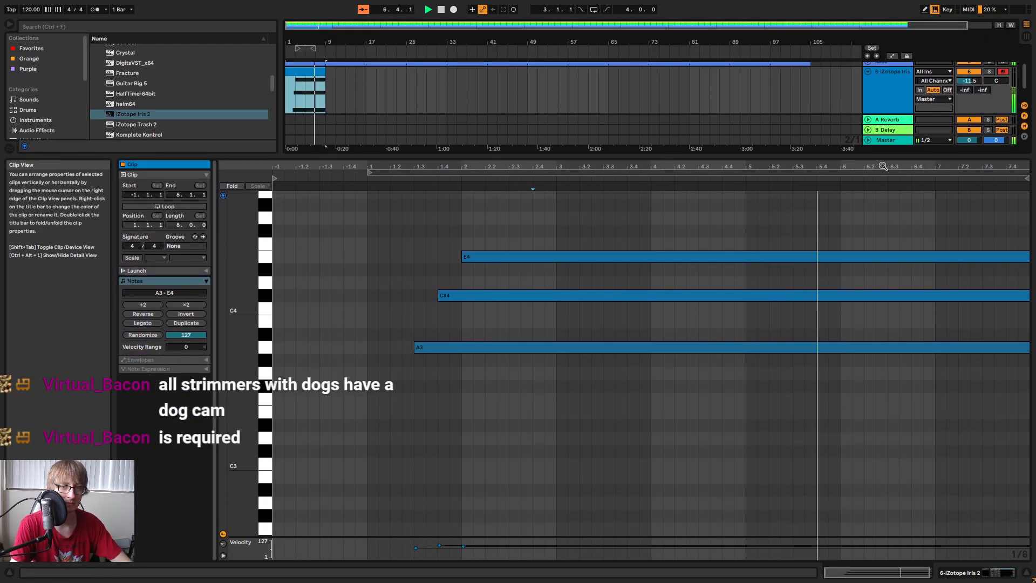
drag(884, 167, 884, 156)
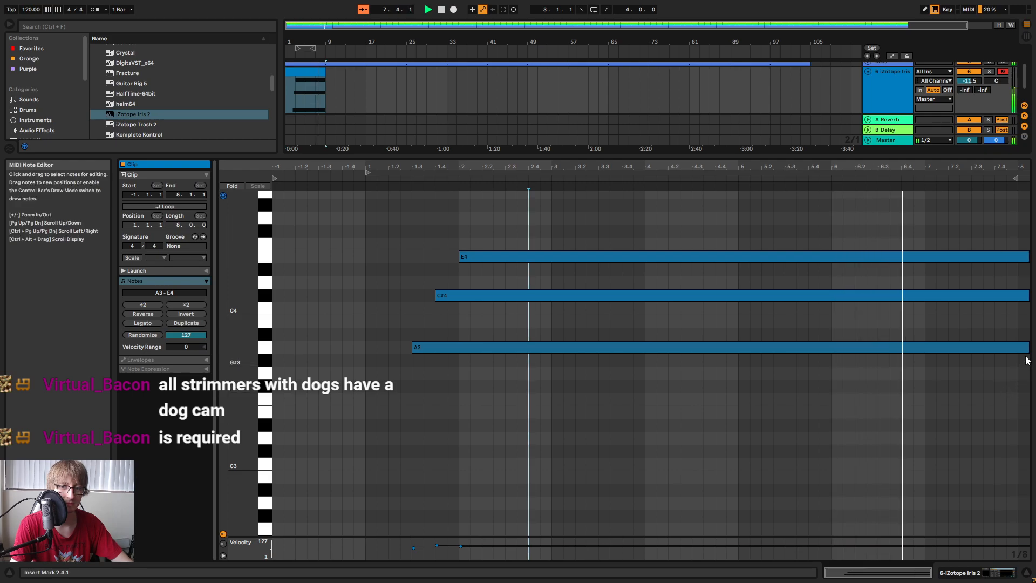
key(space)
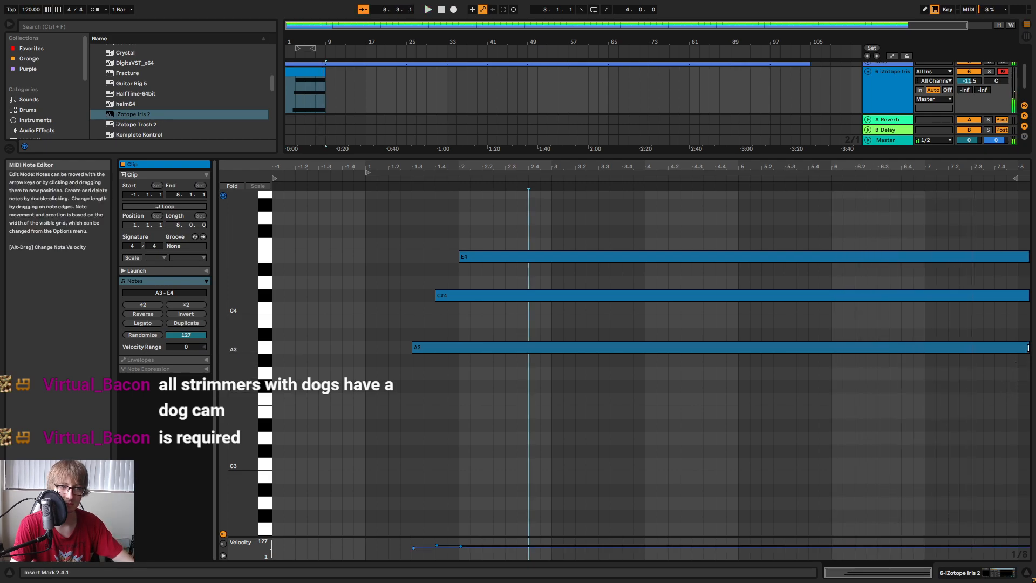
click(1029, 348)
drag(1029, 348, 609, 331)
key(space)
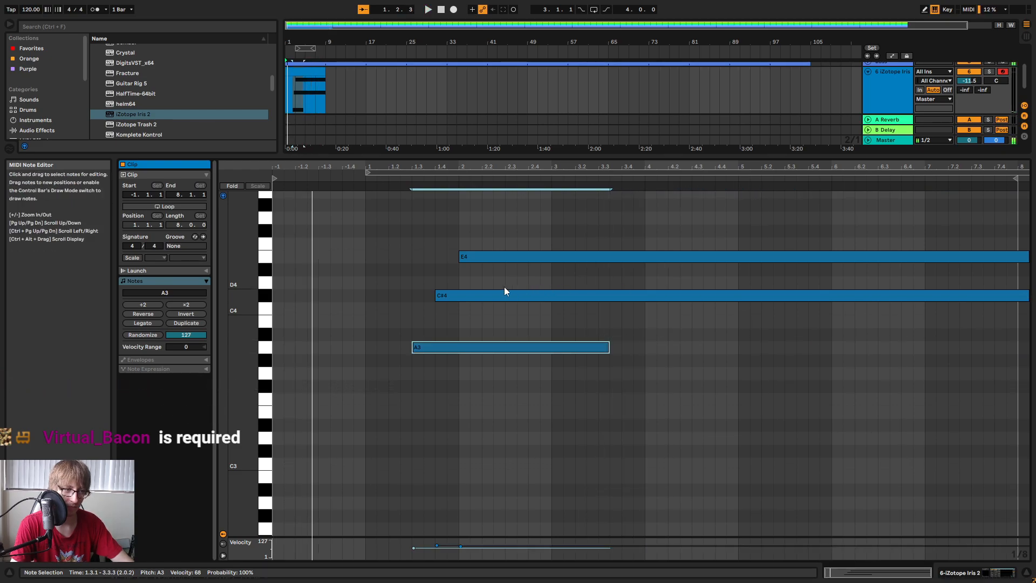
Shift all three chord notes earlier so A3 starts at -1.3.1 and E4 at bar 1, and play the result.
key(space)
drag(487, 399, 649, 229)
key(Left)
key(Left)
key(Left)
key(Left)
key(Left)
key(Left)
key(Left)
key(Left)
key(Left)
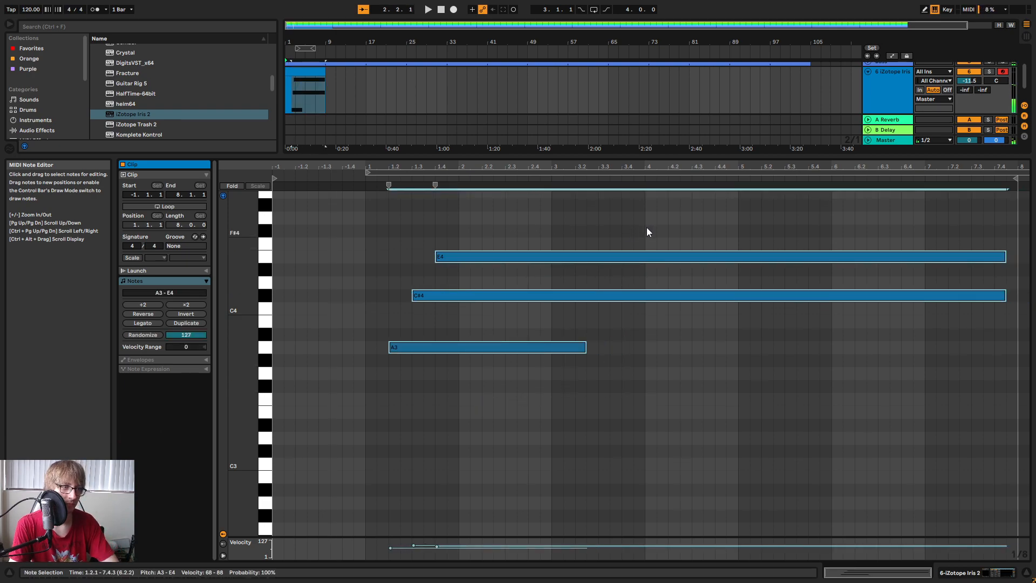
key(Right)
key(space)
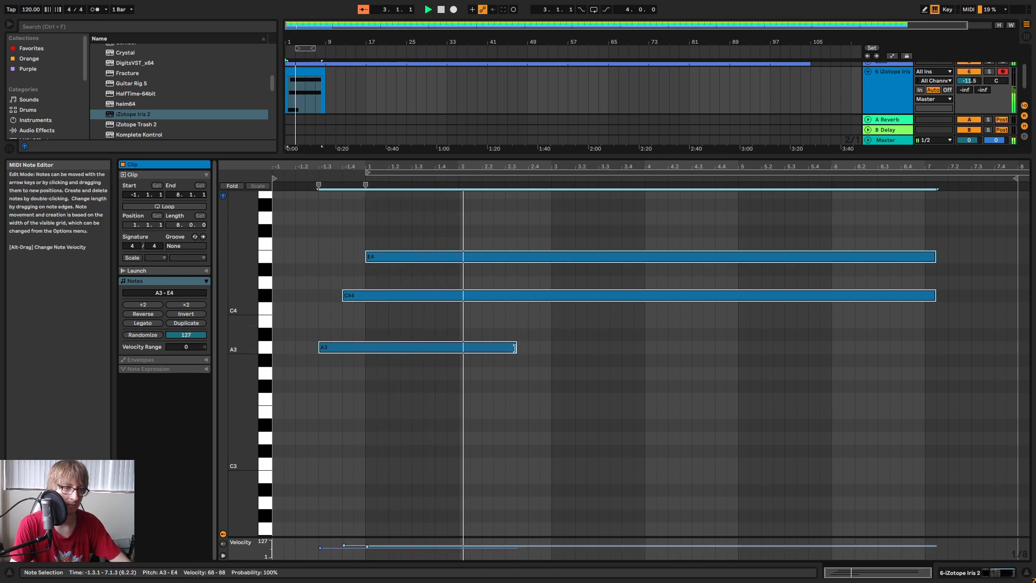
Trim the A3, C#4 and E4 notes of the first chord to two bars each.
drag(515, 349, 504, 349)
key(space)
click(820, 370)
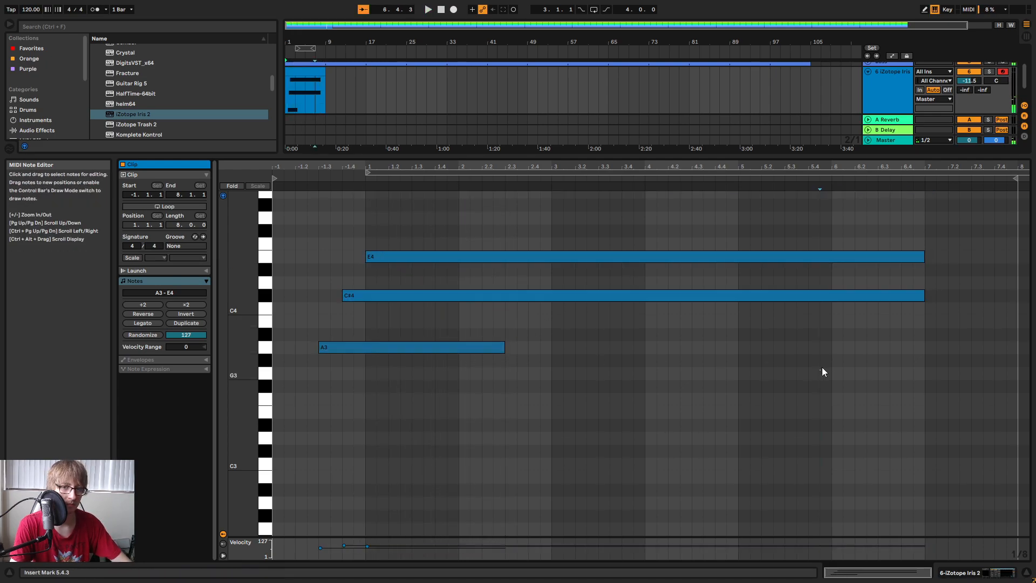
drag(924, 296, 528, 297)
drag(924, 261, 551, 261)
Copy the staggered three-note chord and place the copy directly after the original, with its A3 starting at 2.3.1.
drag(461, 389, 544, 257)
key(ctrl+c)
click(558, 335)
click(545, 343)
key(ctrl+v)
key(Left)
key(Left)
key(Left)
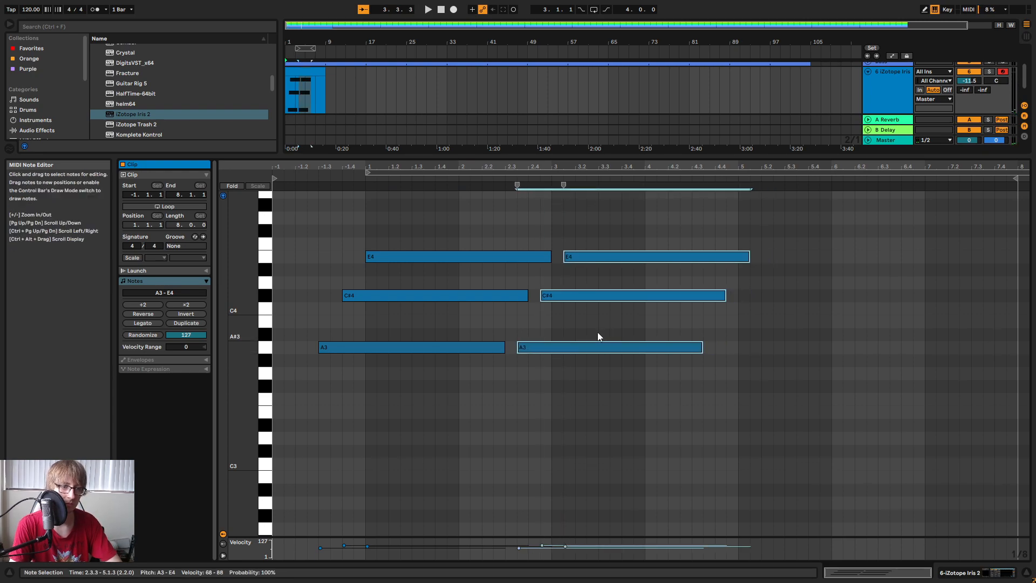
Lower the second chord's bottom note to F#3.
click(562, 347)
key(Down)
key(Down)
key(Up)
key(Up)
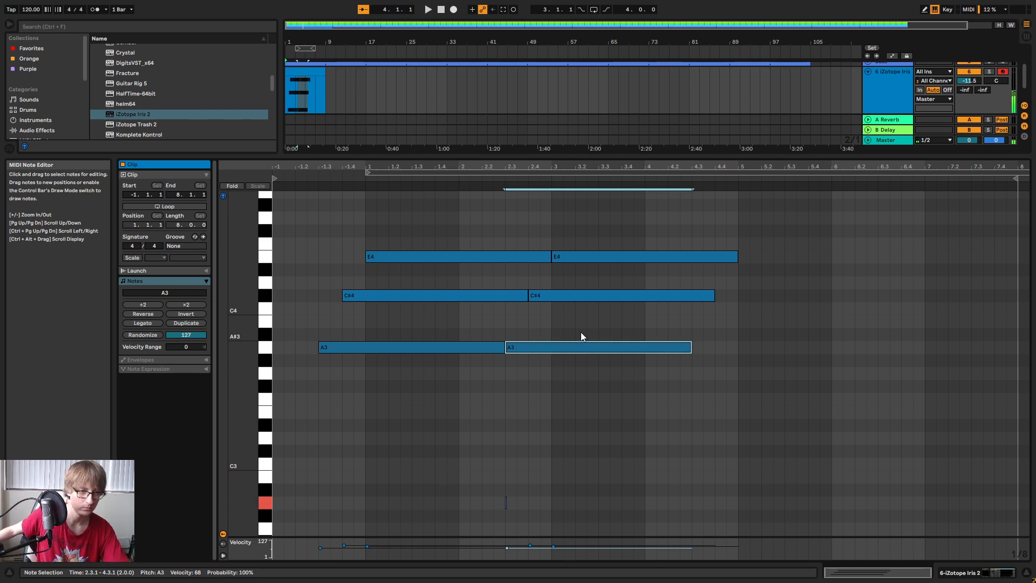
key(Down)
key(Down)
key(Down)
Lower the second chord's middle note to A3 and top note to C#4, and play the progression.
click(582, 294)
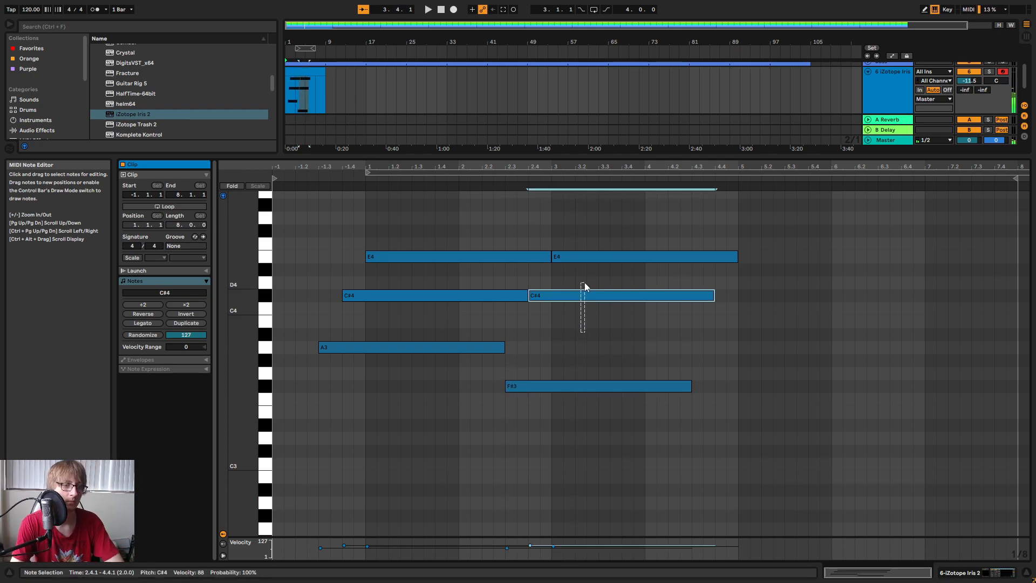
key(Down)
key(Down)
key(Down)
key(Down)
click(598, 257)
key(Down)
key(Down)
key(Down)
key(space)
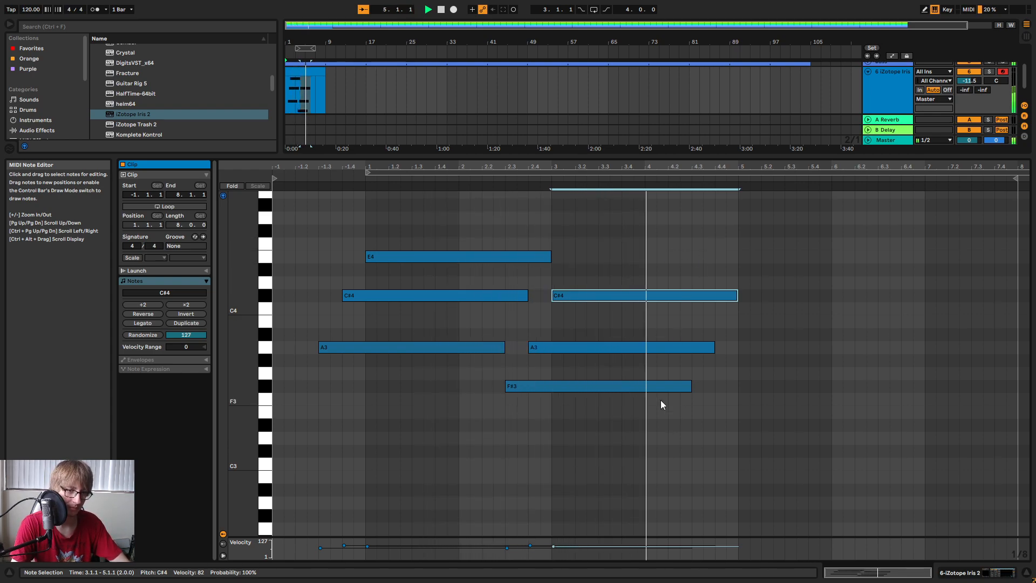
key(space)
Copy the second chord and paste it directly after itself as a third chord starting at 4.3.1.
drag(652, 423, 733, 242)
key(ctrl+c)
click(688, 326)
key(ctrl+v)
Lower the third chord's bottom note to D3.
drag(735, 423, 776, 373)
key(Down)
key(Down)
key(Down)
key(Down)
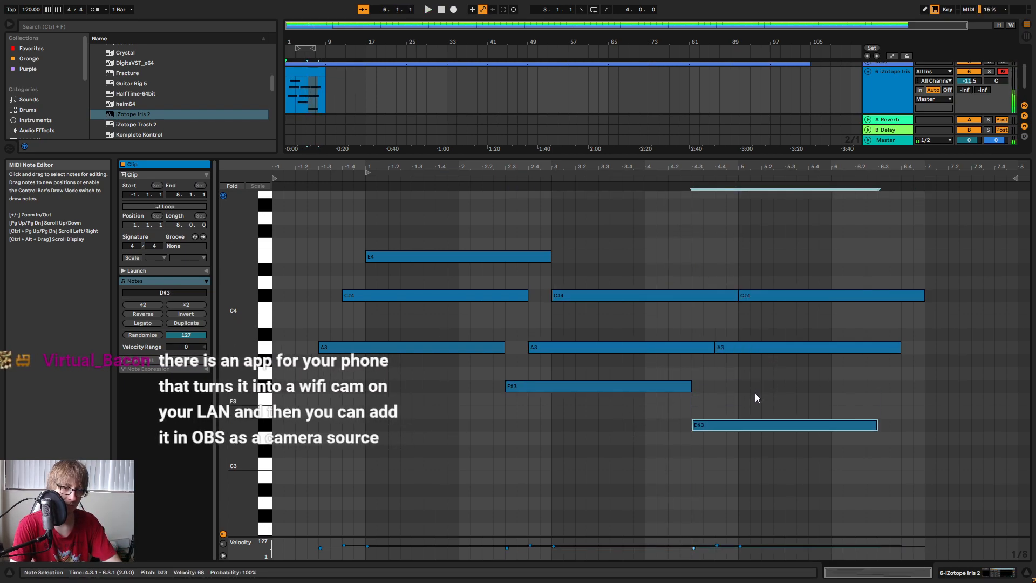
Lower the third chord's middle note to F#3 and its top note to A3.
click(789, 347)
key(Down)
key(Down)
key(Down)
click(803, 295)
key(Down)
key(Down)
key(Down)
key(Down)
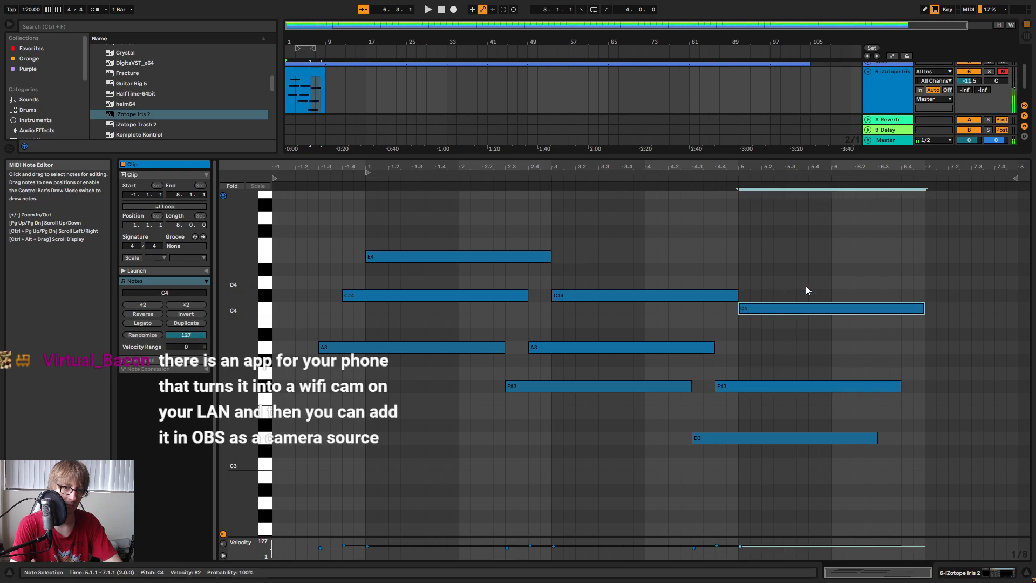
Duplicate the D3, F#3 and A3 chord directly after itself as a fourth chord starting at 6.3.1.
drag(819, 510, 877, 296)
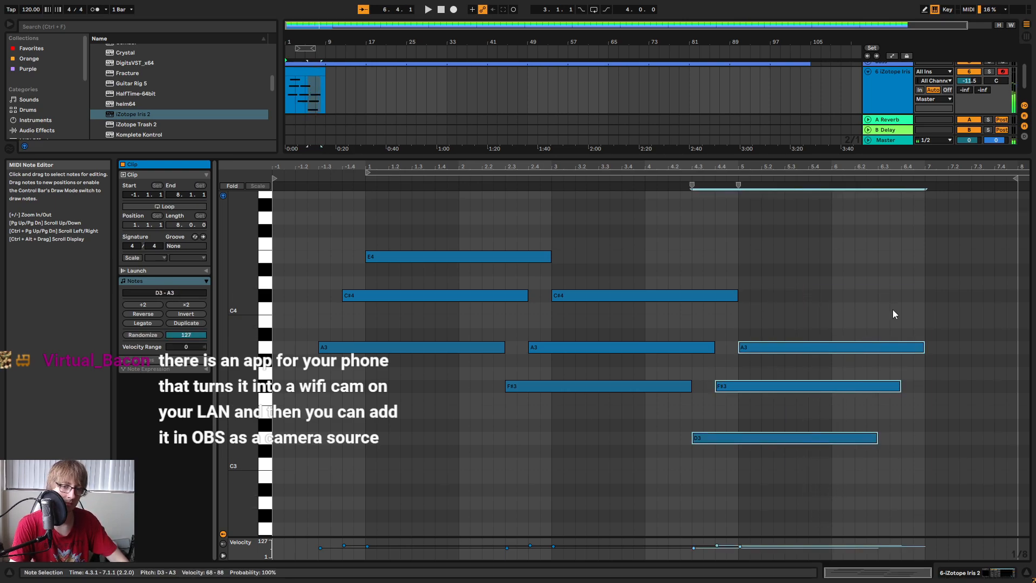
click(879, 314)
key(ctrl+v)
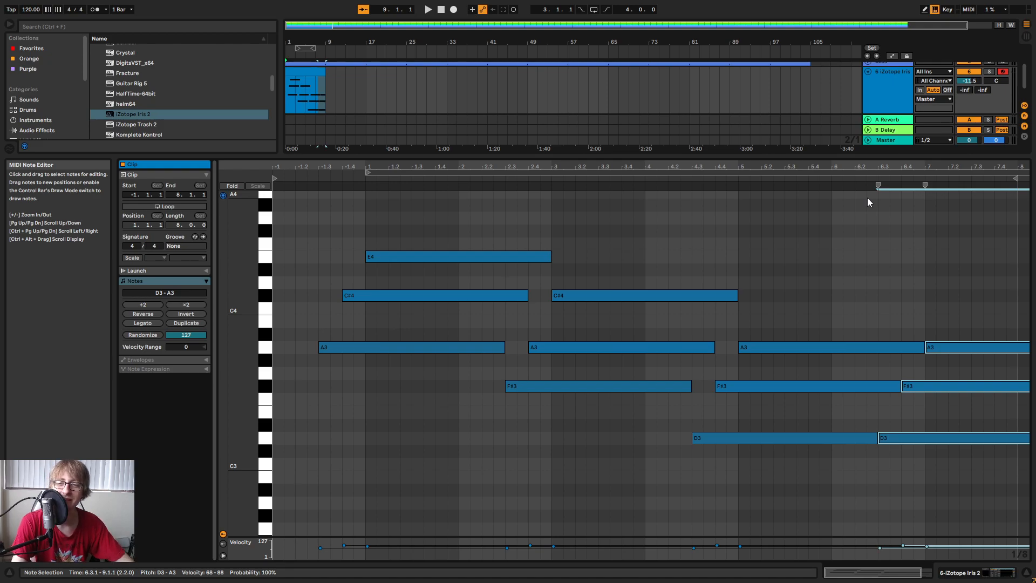
Play back the pad progression to hear how the repeated D3, F#3 and A3 chord sounds with the other tracks.
click(763, 250)
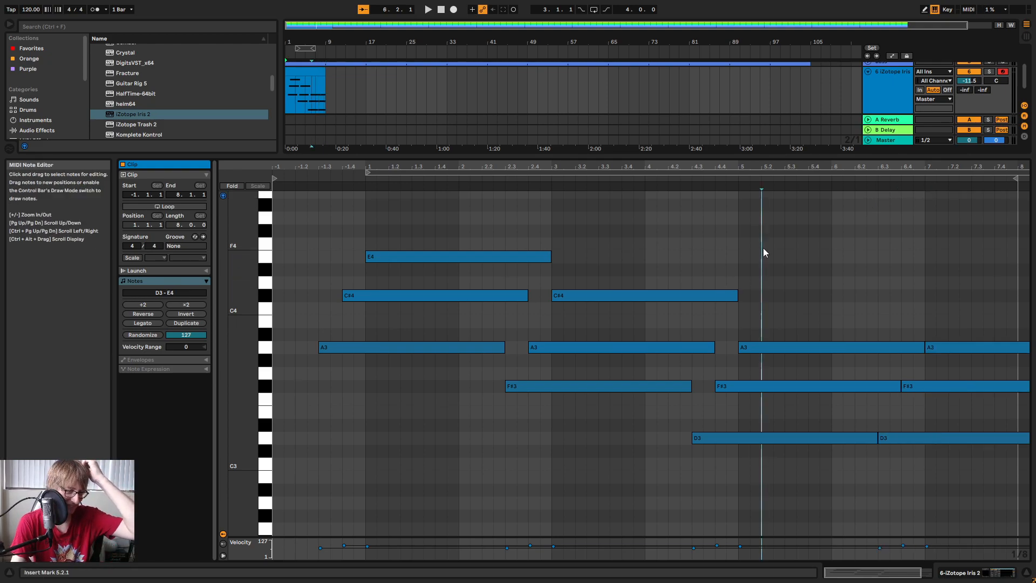
key(space)
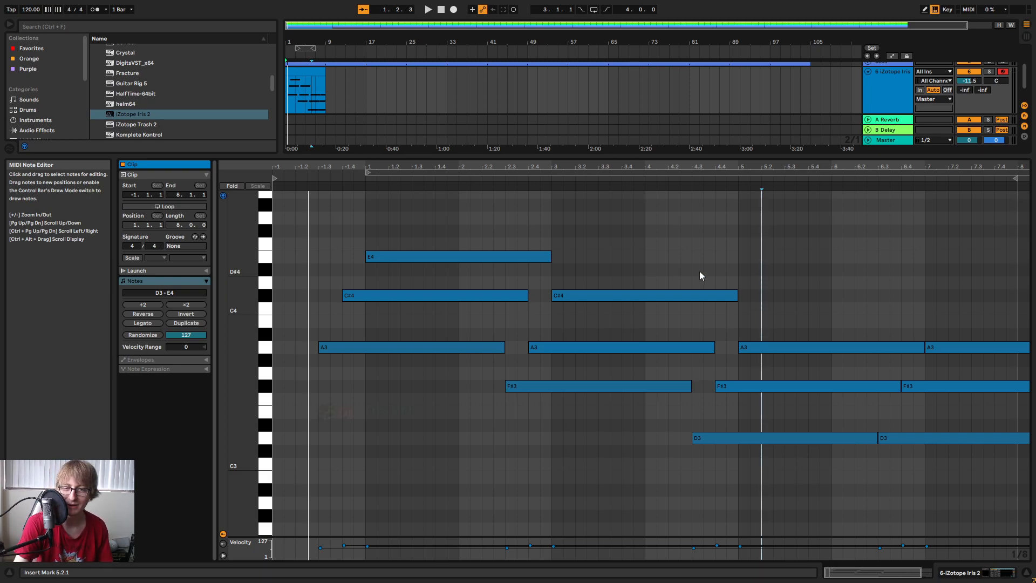
click(901, 181)
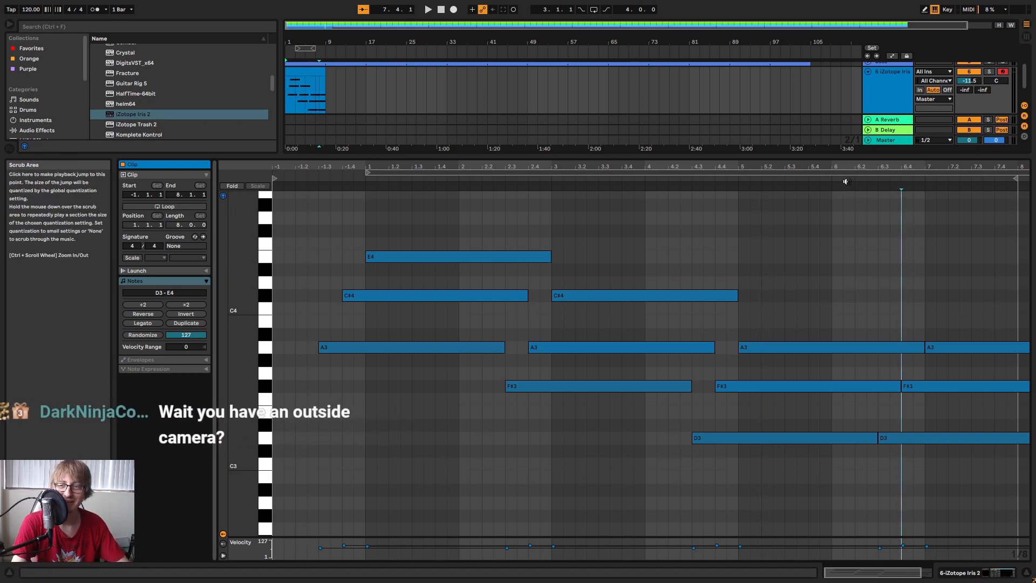
drag(843, 166, 788, 166)
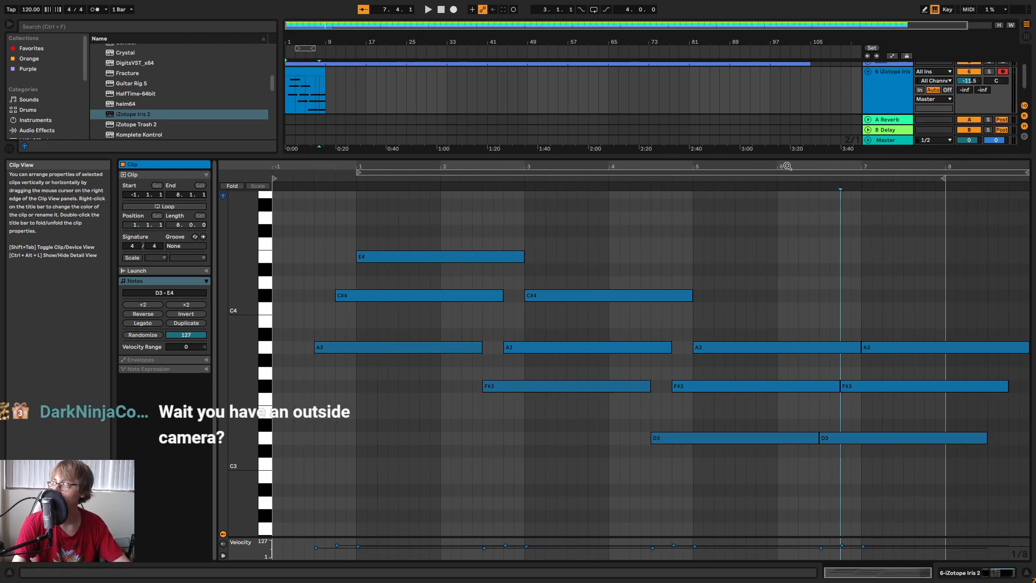
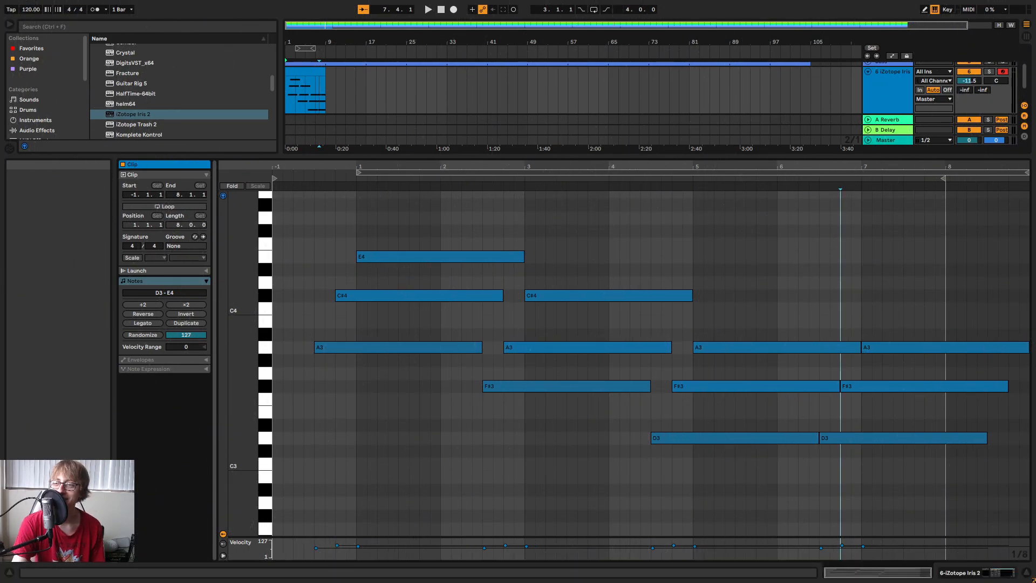
key(space)
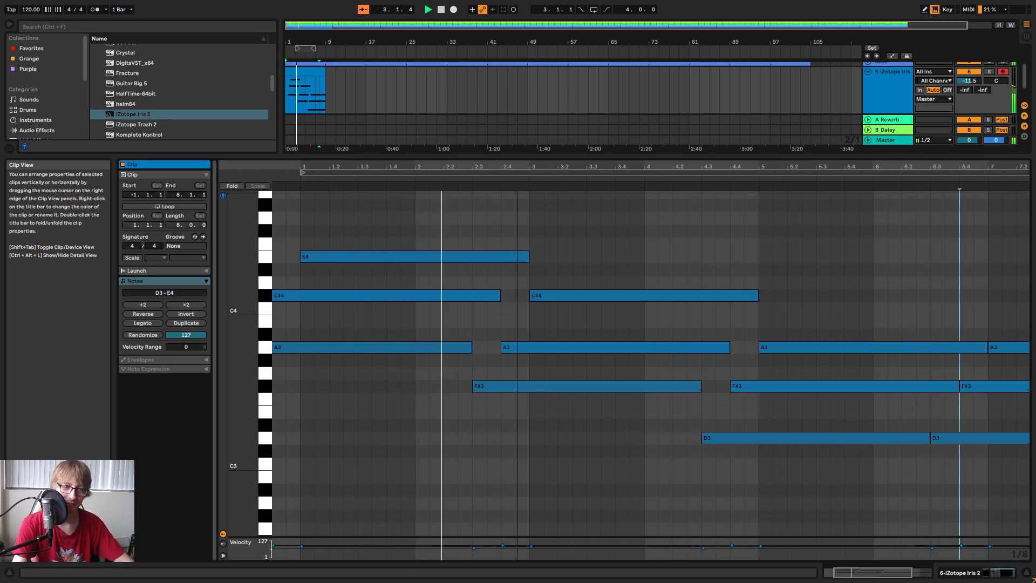
click(893, 265)
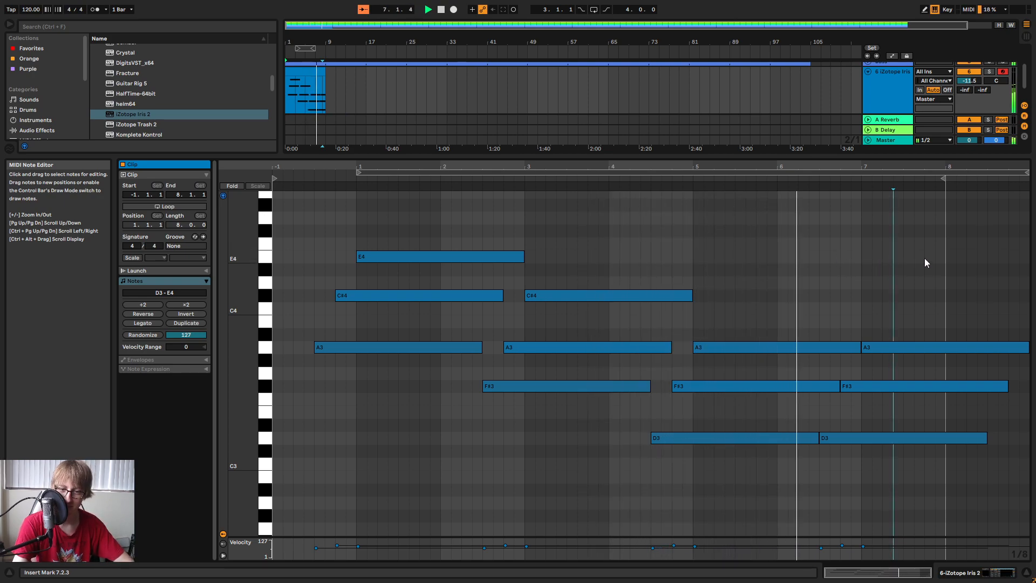
Lower the fourth chord's notes to C#3, E3 and G#3.
click(898, 438)
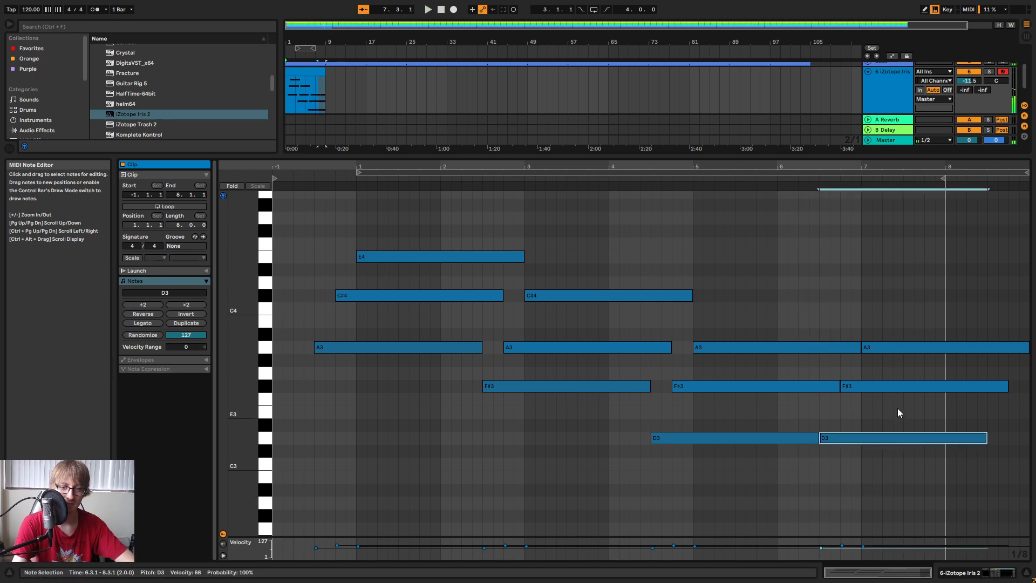
key(Down)
click(935, 382)
key(Down)
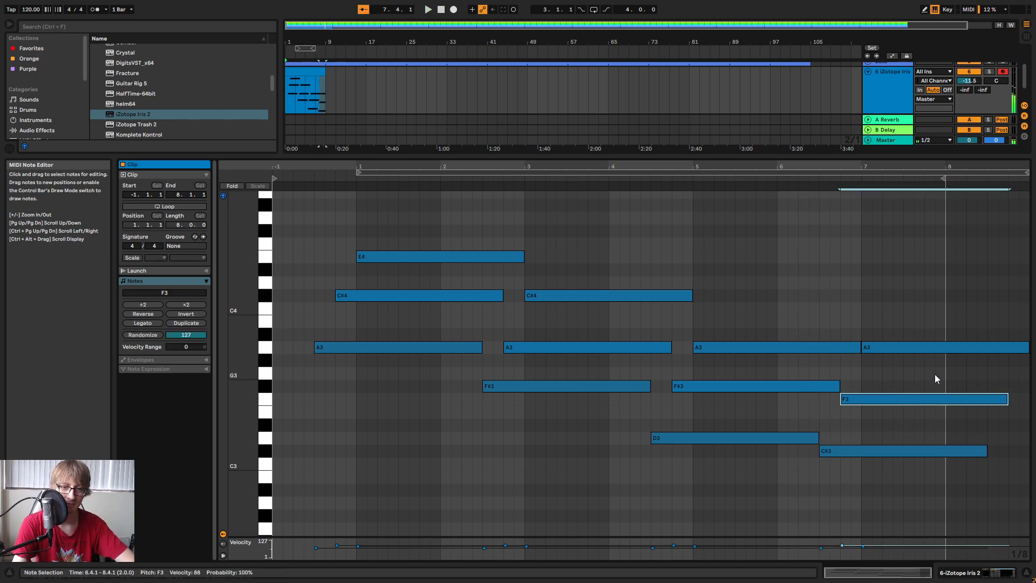
click(933, 369)
click(942, 347)
key(Down)
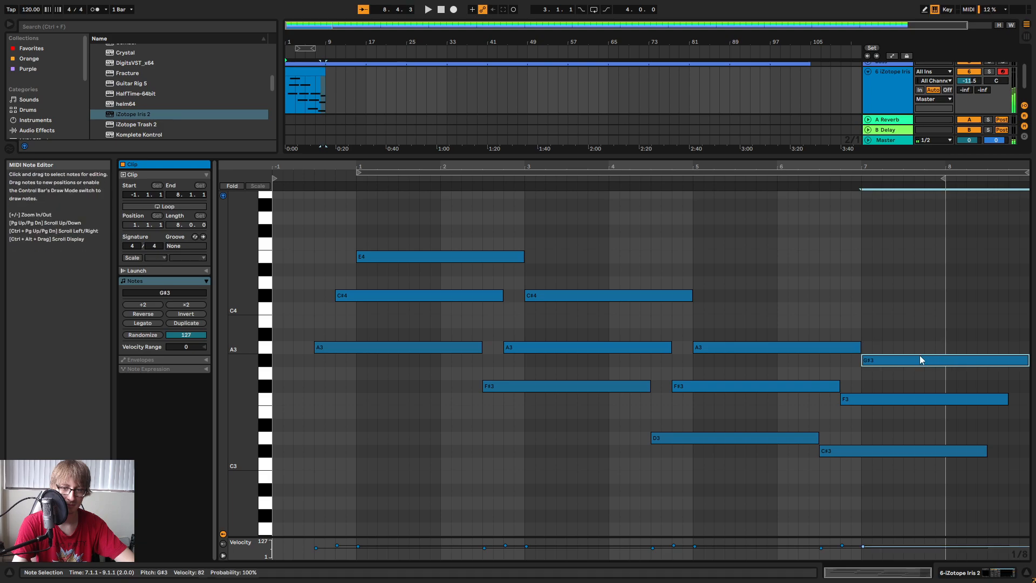
click(907, 398)
key(Down)
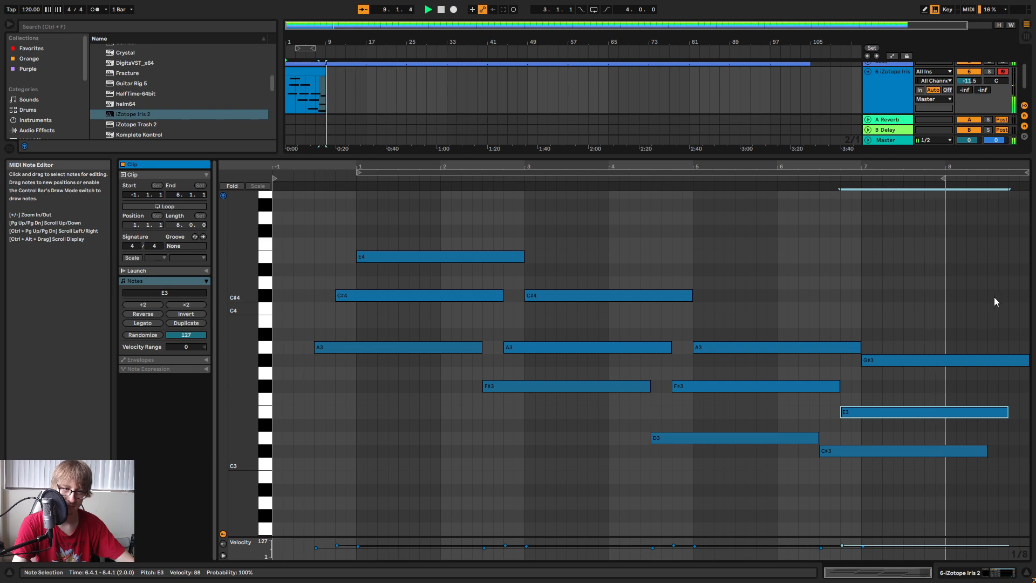
Resize the pad clip in the arrangement to span 1.3.1 to 9.3.1 and consolidate it.
drag(327, 42, 327, 103)
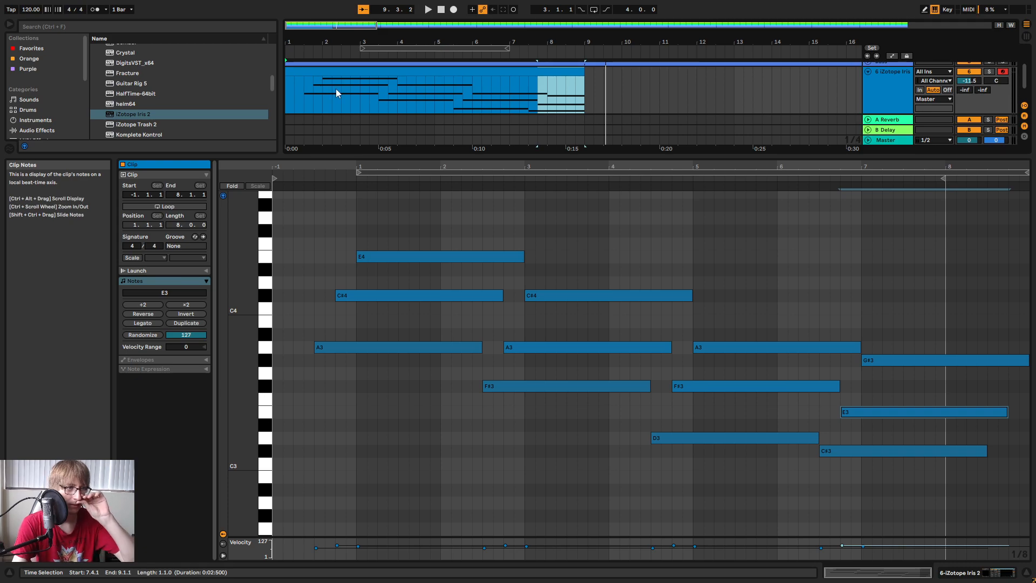
click(619, 91)
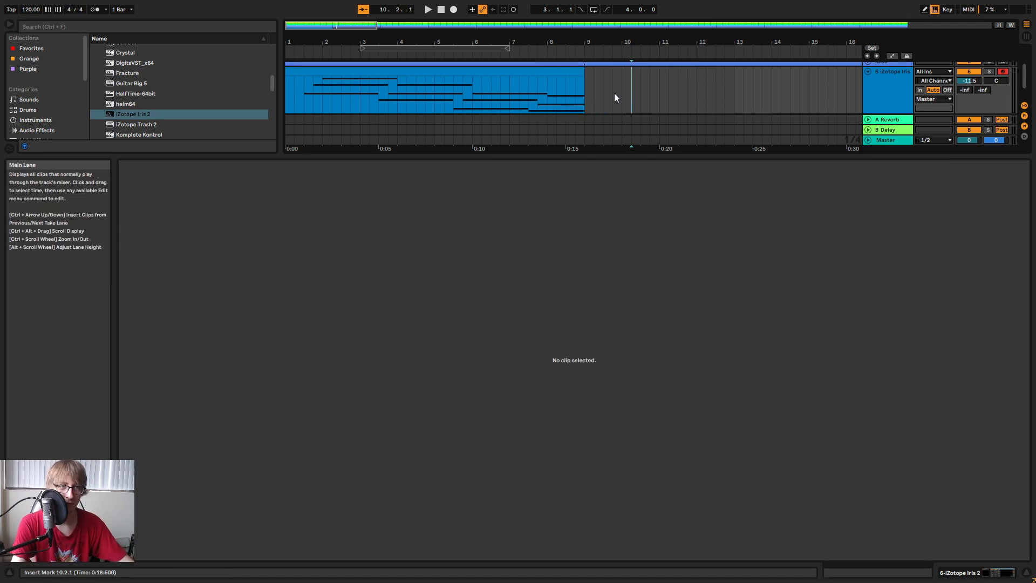
drag(579, 74, 593, 77)
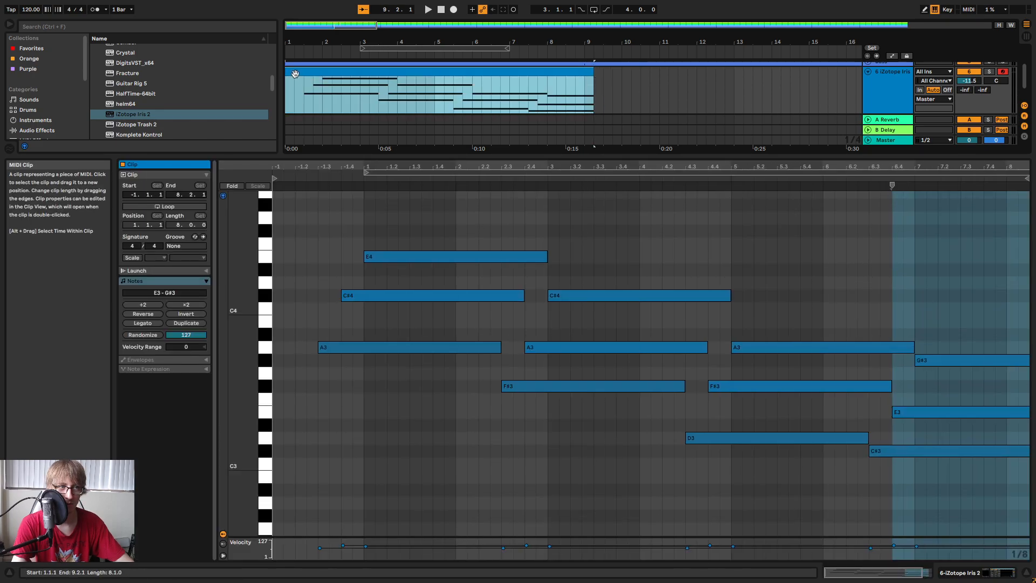
drag(593, 73, 604, 73)
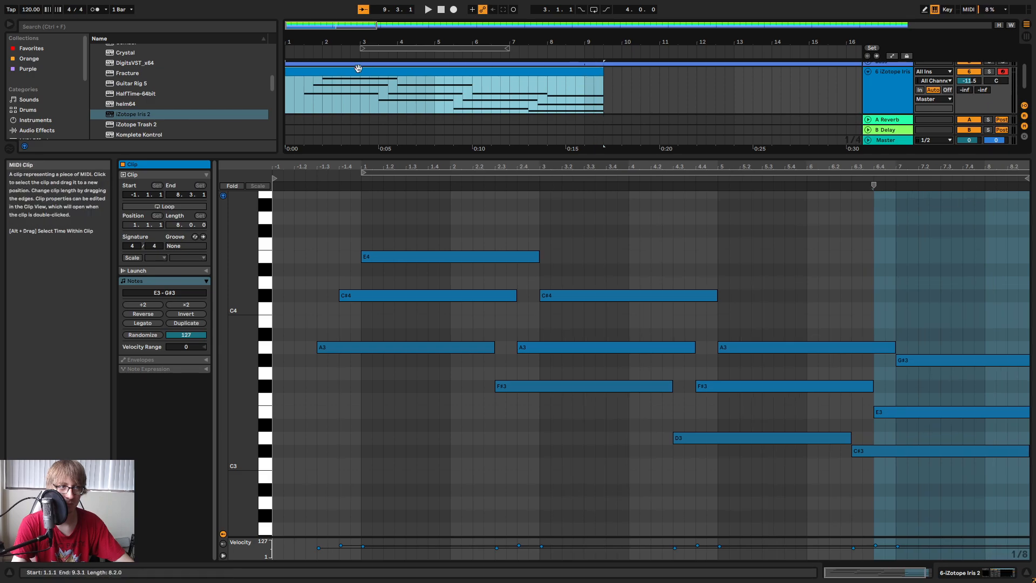
drag(287, 73, 306, 74)
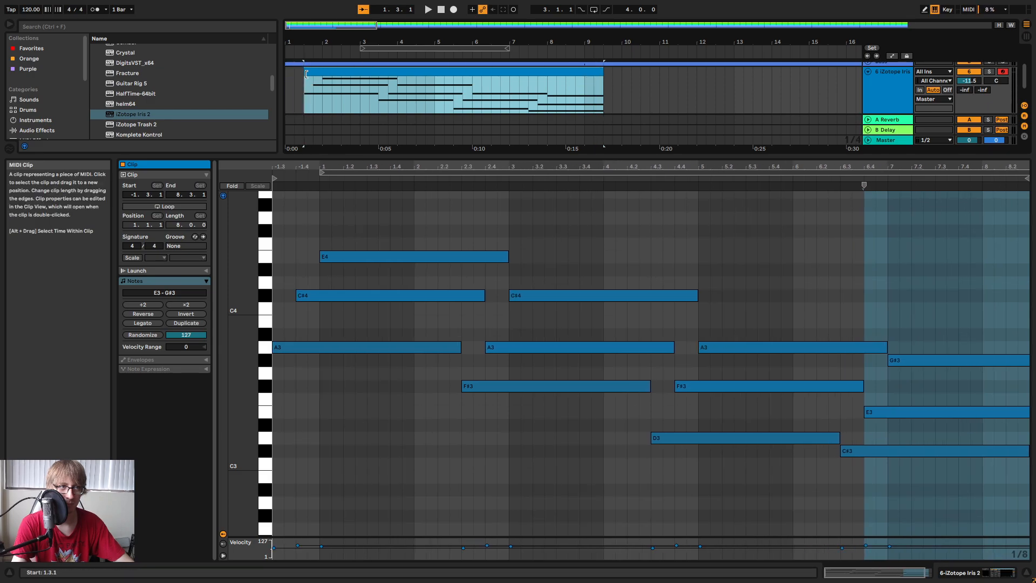
right_click(399, 71)
click(427, 170)
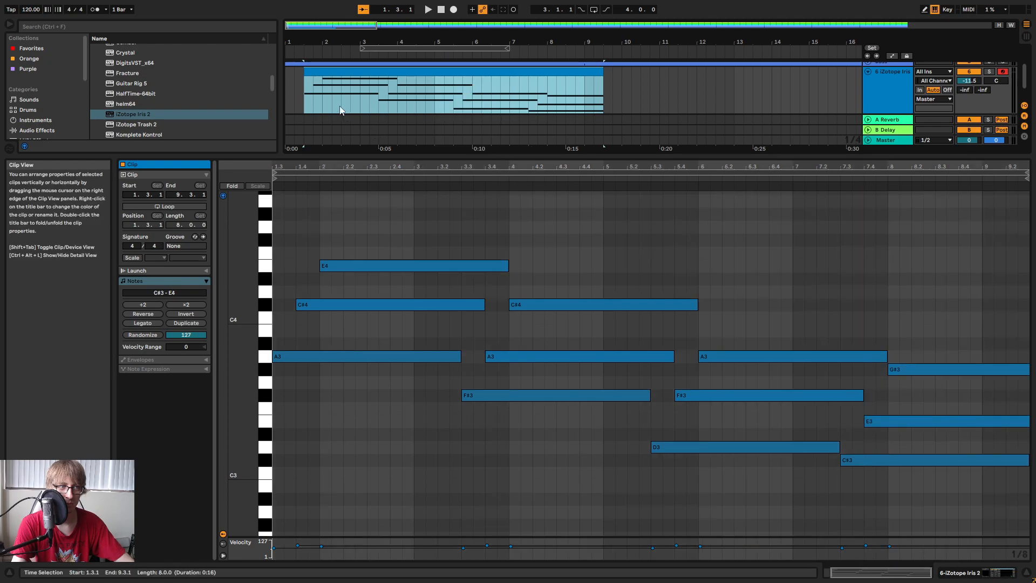
Try repeating the progression by looping the pad clip and stretching its end past bar 16.
click(164, 206)
key(space)
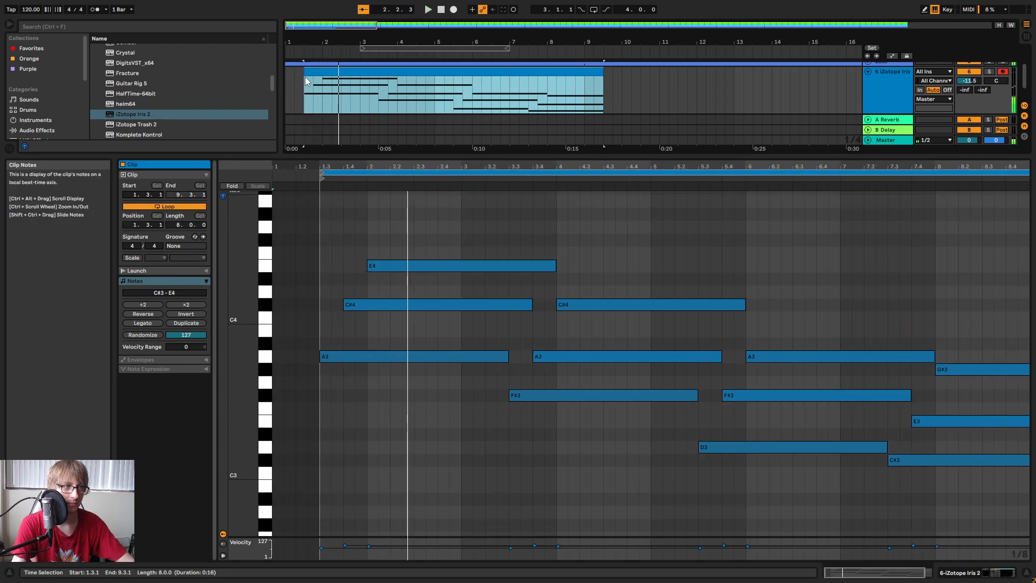
key(space)
mouse_move(305, 74)
mouse_down()
mouse_move(286, 74)
mouse_move(305, 74)
mouse_up()
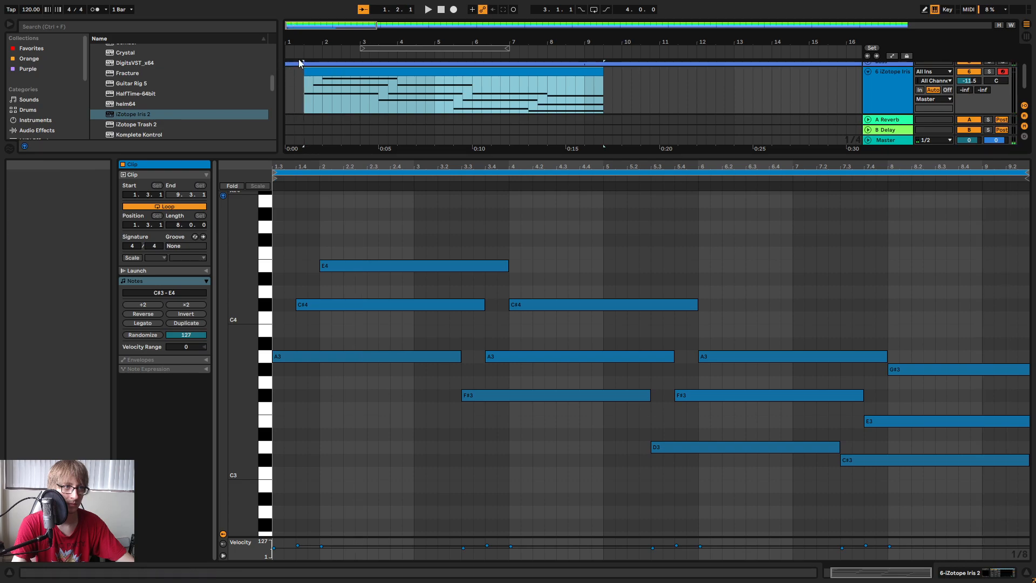
click(439, 11)
click(428, 10)
click(650, 81)
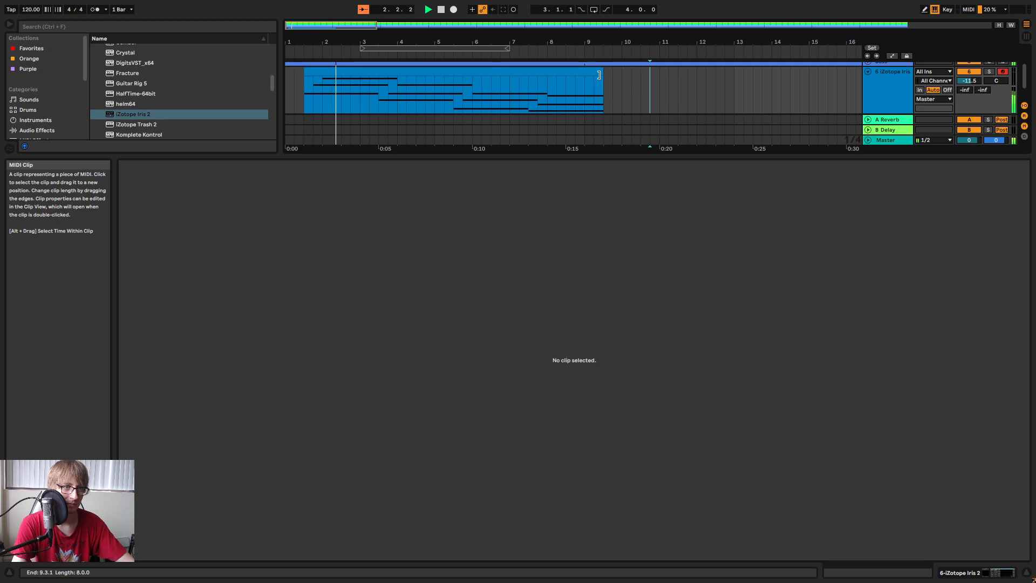
drag(602, 74, 863, 84)
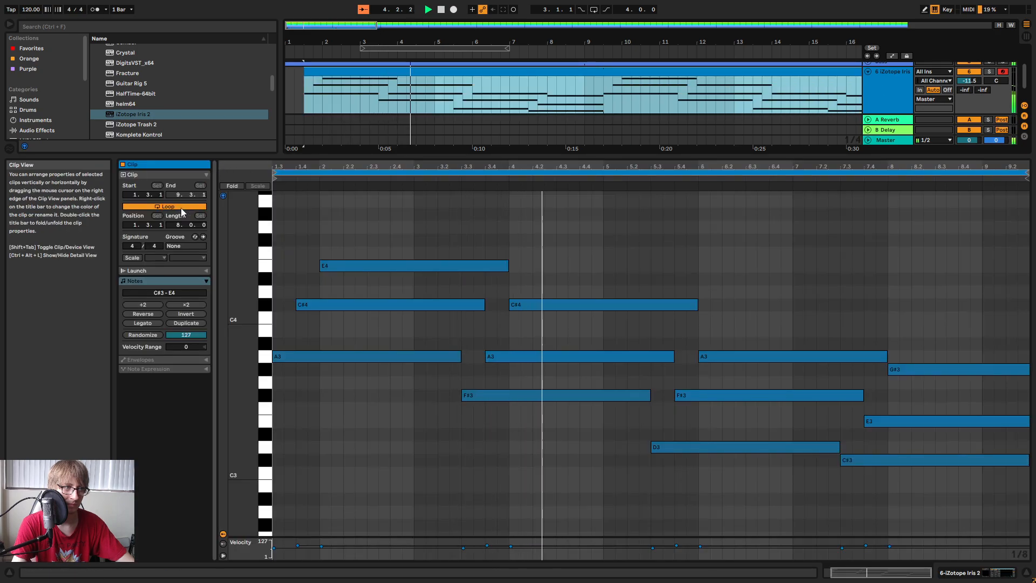
click(165, 206)
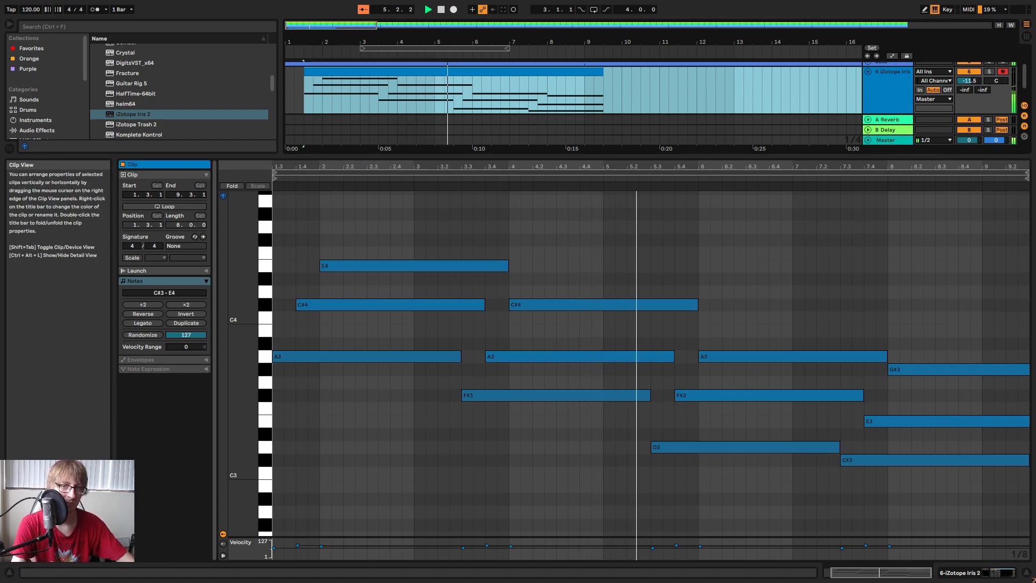
Extend the unlooped pad clip to run from 1.1.1 to 34.3.1 and consolidate it.
click(952, 159)
click(611, 84)
drag(601, 72, 1035, 86)
mouse_move(431, 167)
mouse_down()
mouse_move(431, 190)
mouse_move(431, 167)
mouse_up()
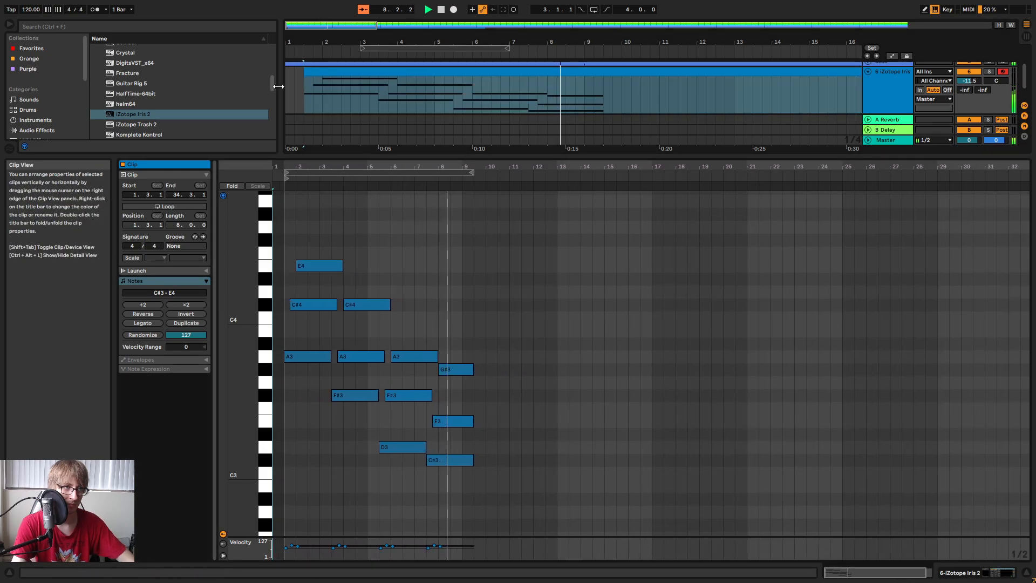
drag(306, 72, 278, 71)
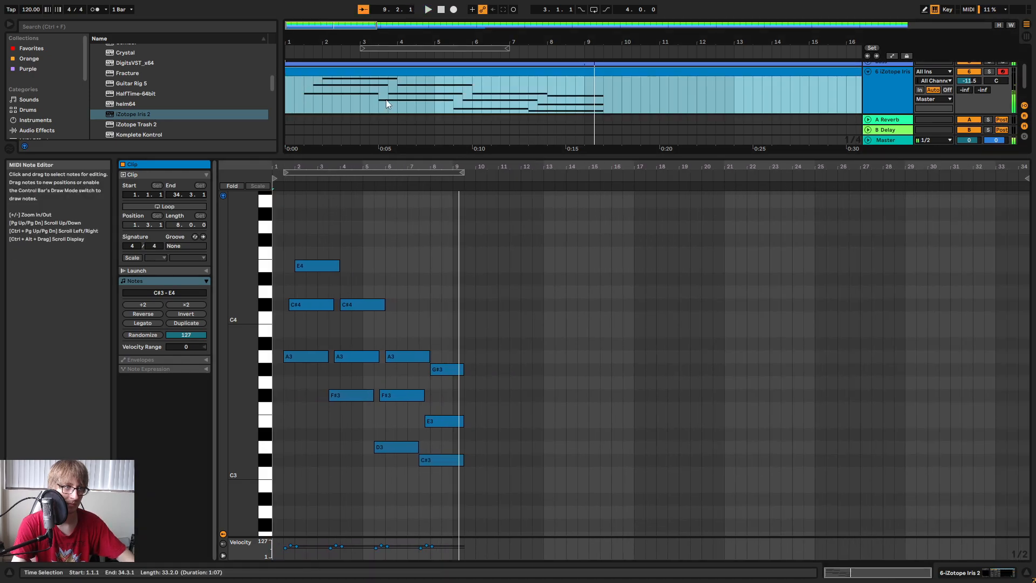
right_click(489, 73)
click(523, 169)
key(space)
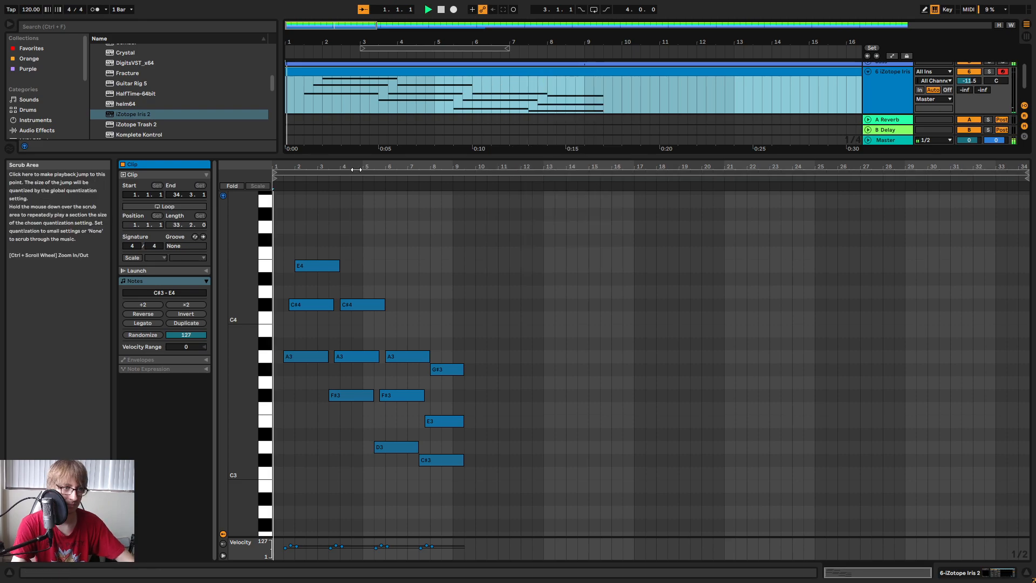
Lengthen the last chord's G#3 and E3 notes to two bars each.
drag(296, 166, 318, 167)
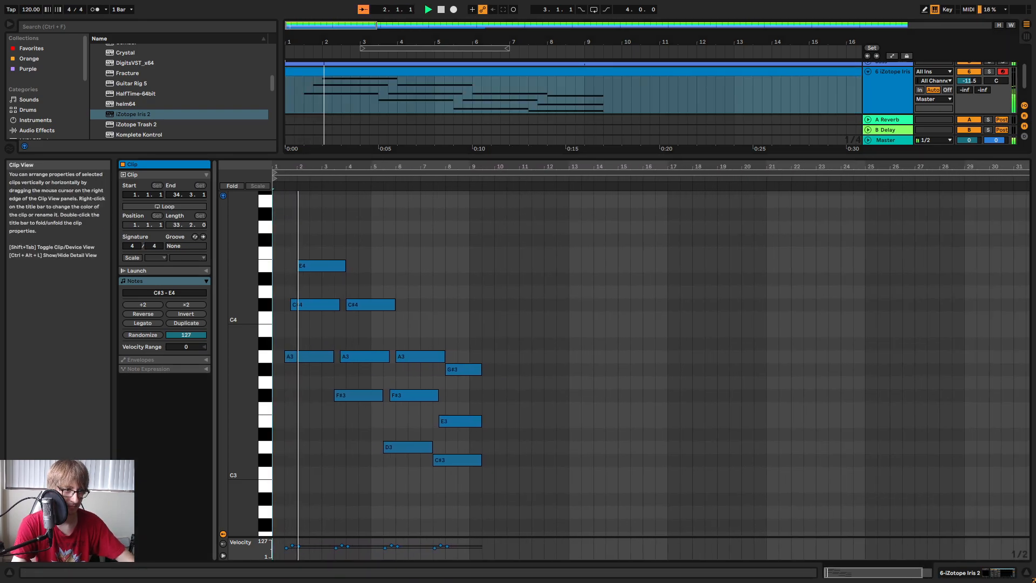
drag(318, 483, 556, 241)
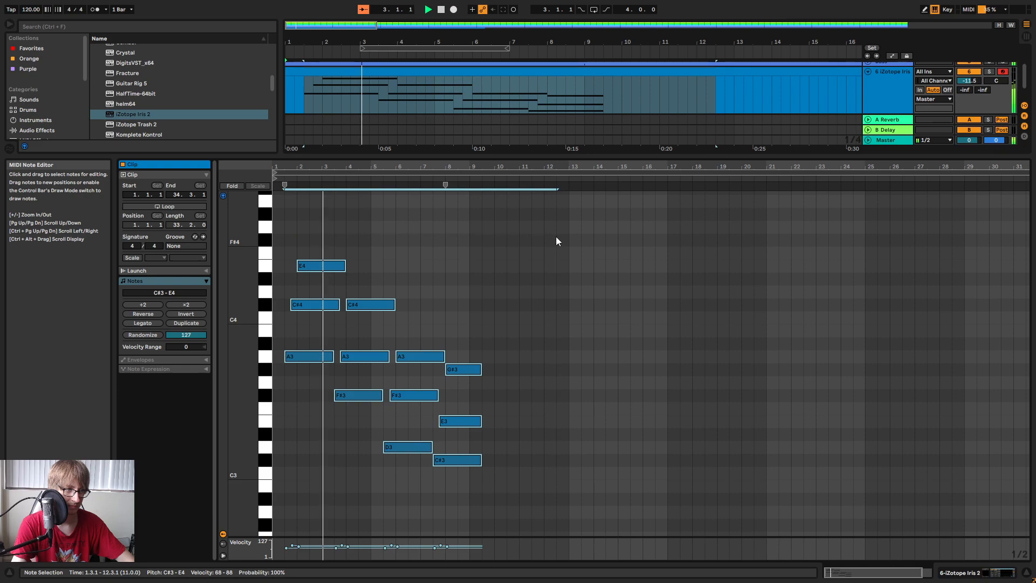
click(523, 398)
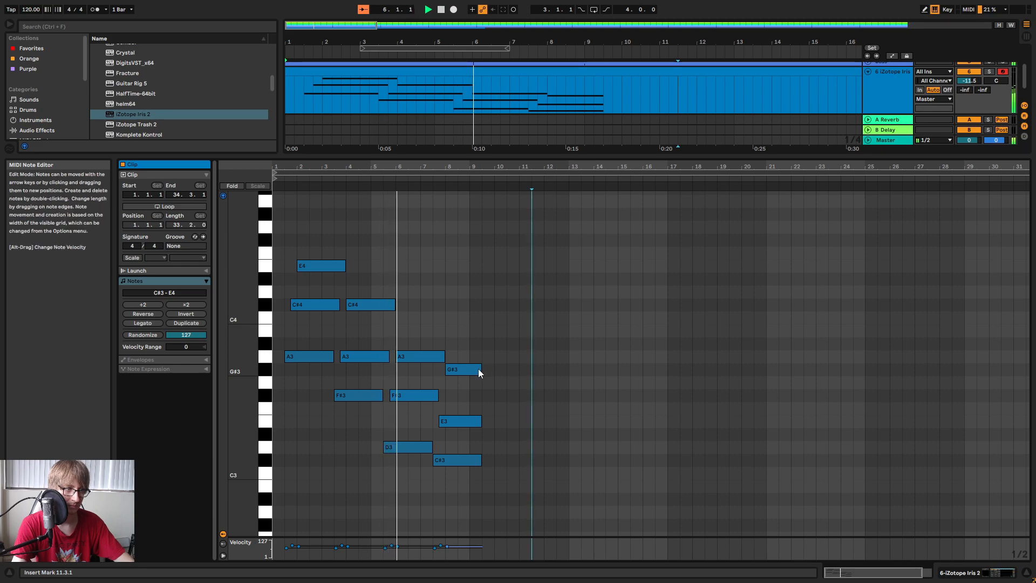
drag(481, 371, 494, 370)
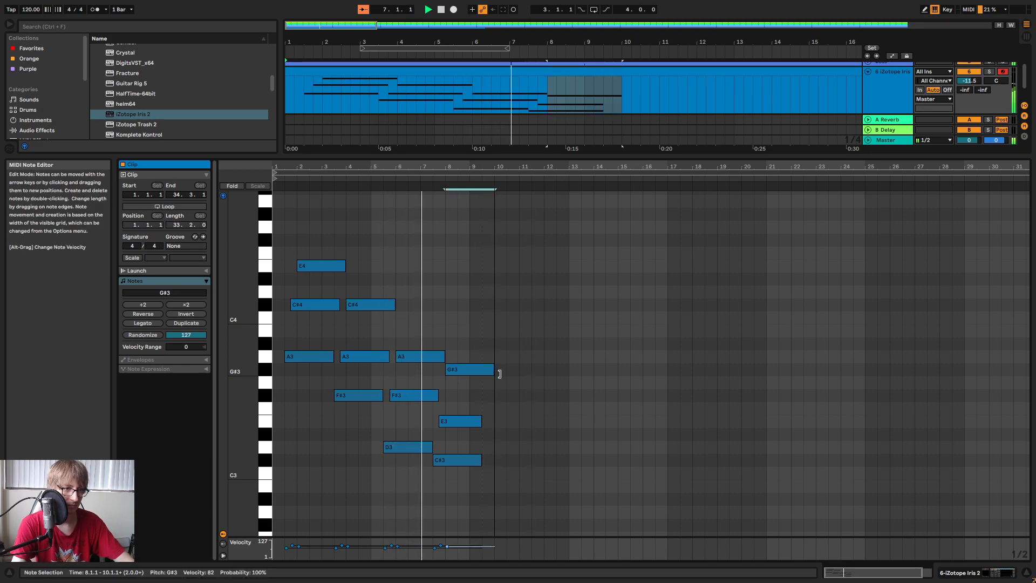
drag(493, 173, 493, 216)
drag(481, 421, 492, 422)
Duplicate all the clip's notes so the repeated progression starts at 9.3.1, and play it back.
key(ctrl+a)
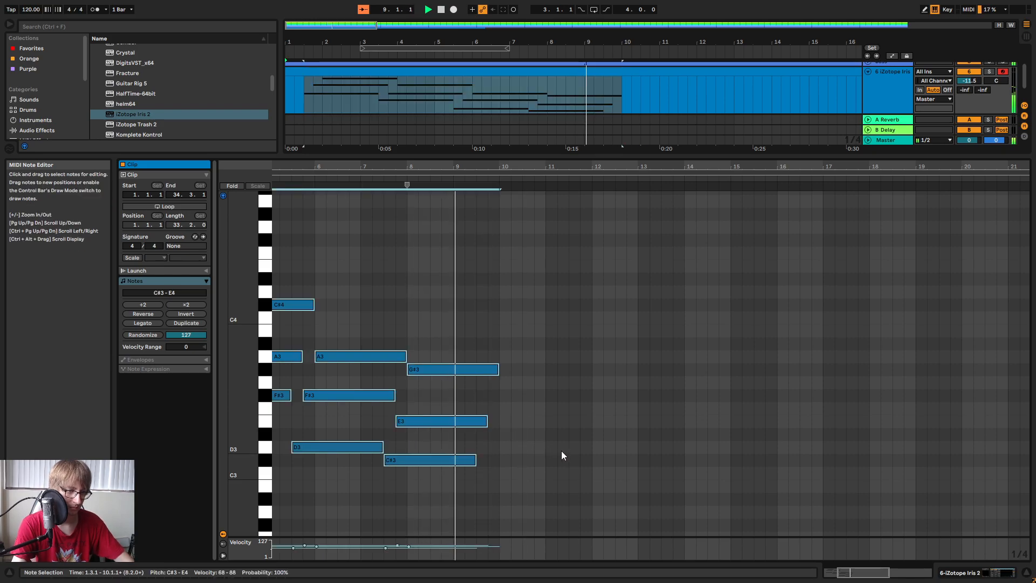
key(ctrl+d)
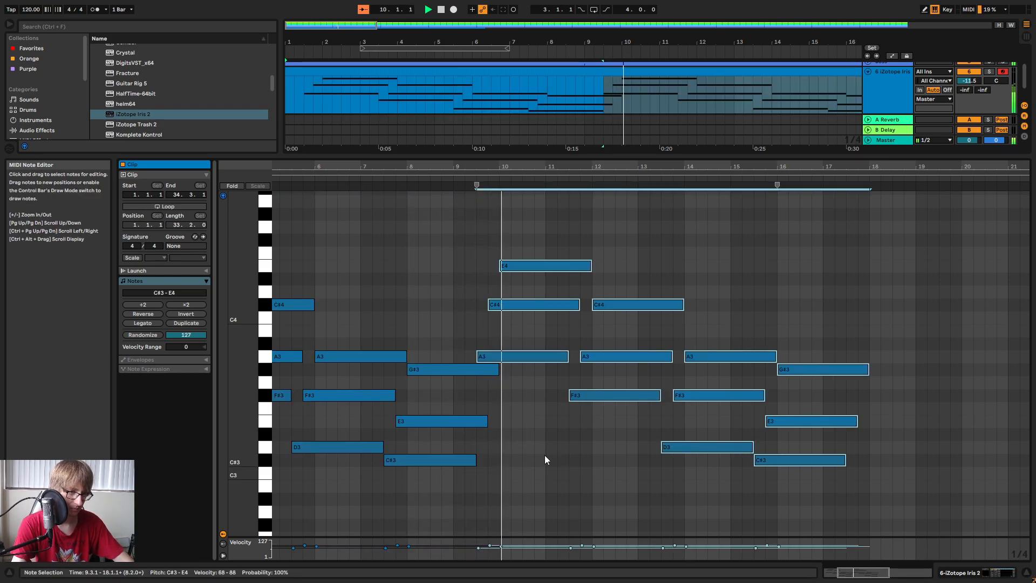
key(space)
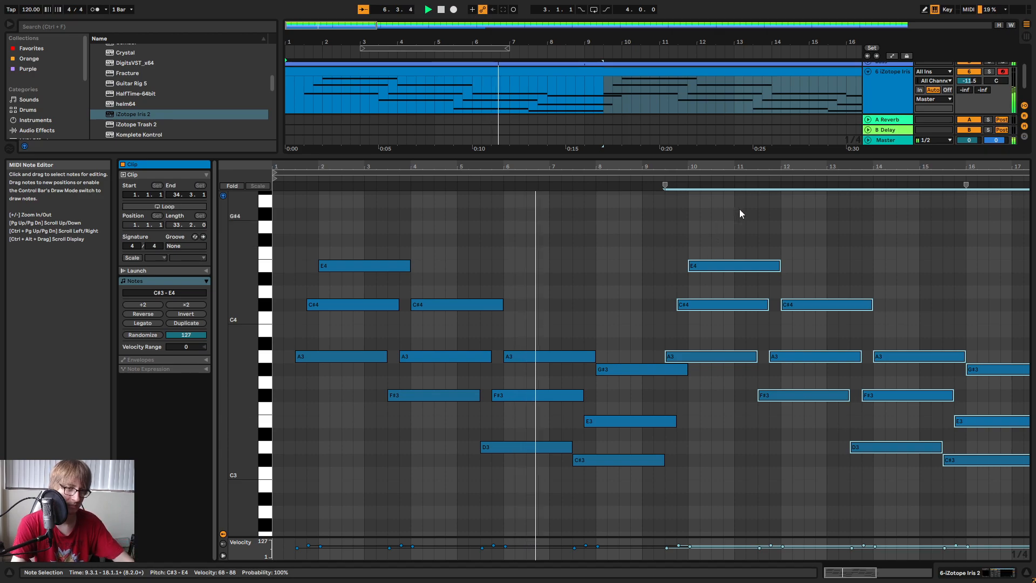
Rename the iZotope Iris 2 track as Chip Pad.
right_click(899, 91)
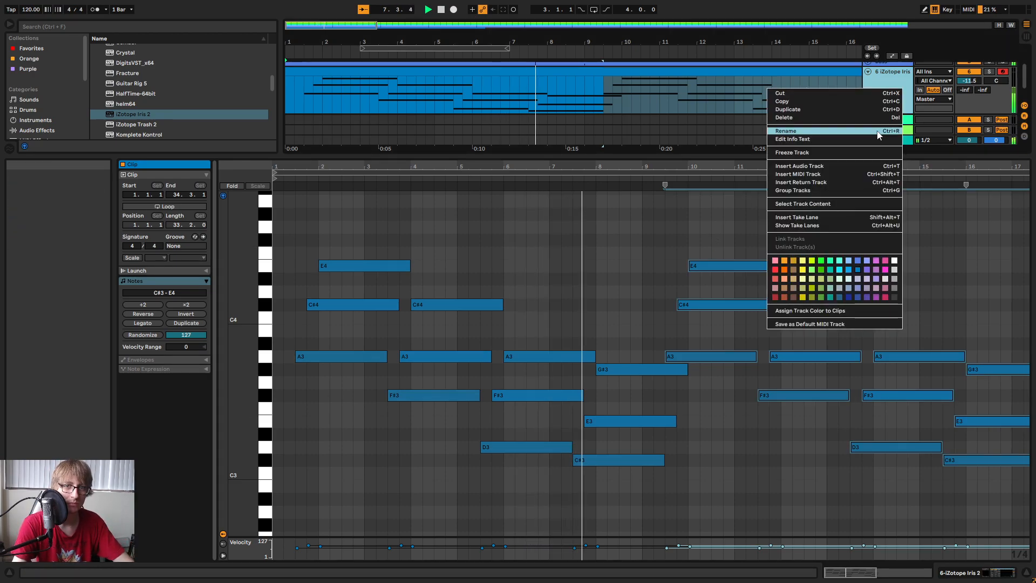
click(887, 131)
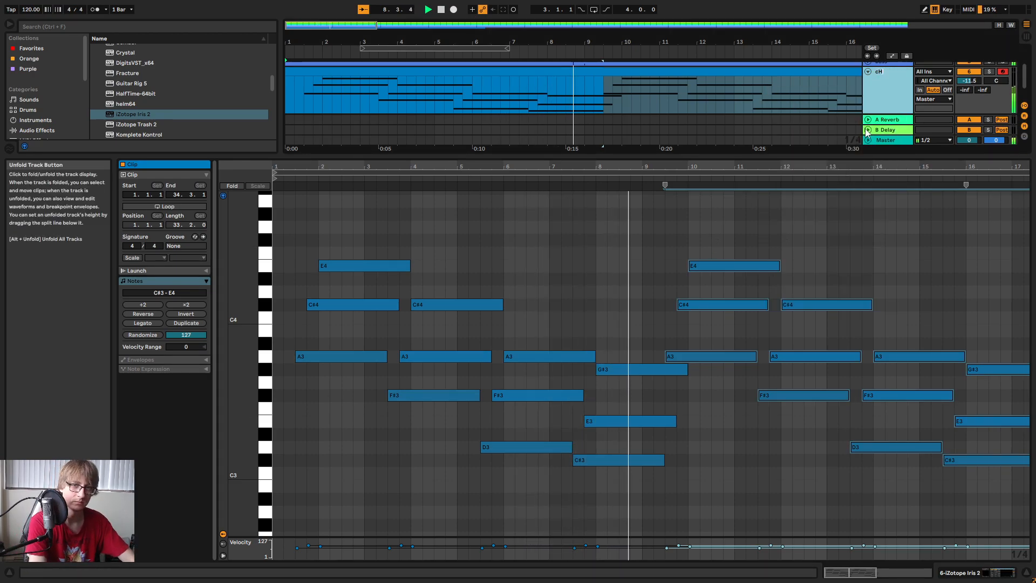
text(Chip Pad)
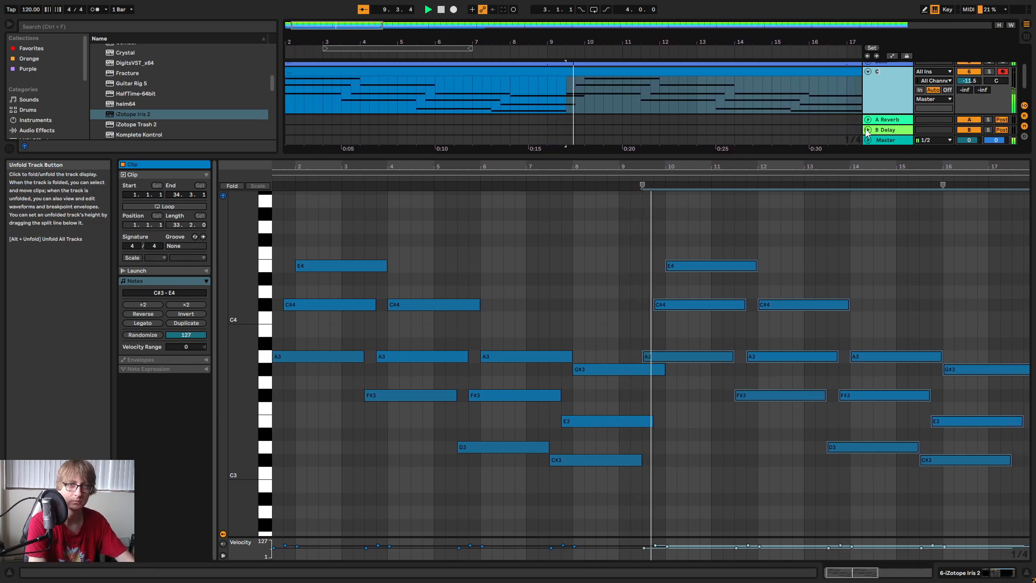
key(Return)
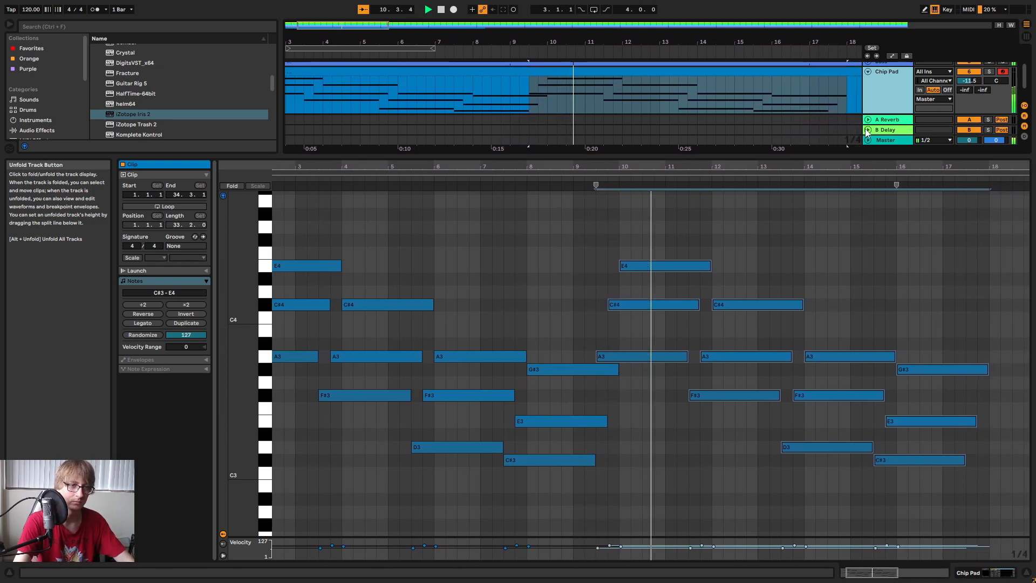
Shorten the first progression's last chord (C#3, E3, G#3) so its G#3 ends at 9.3.1, and play it back.
click(627, 422)
key(Tab)
key(Tab)
drag(533, 485, 575, 379)
key(space)
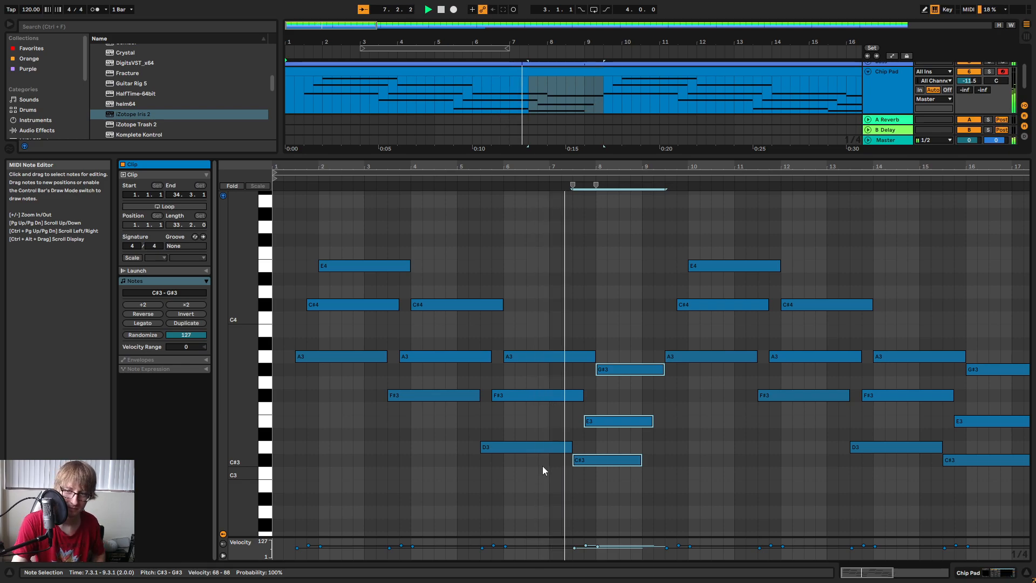
drag(691, 165, 691, 168)
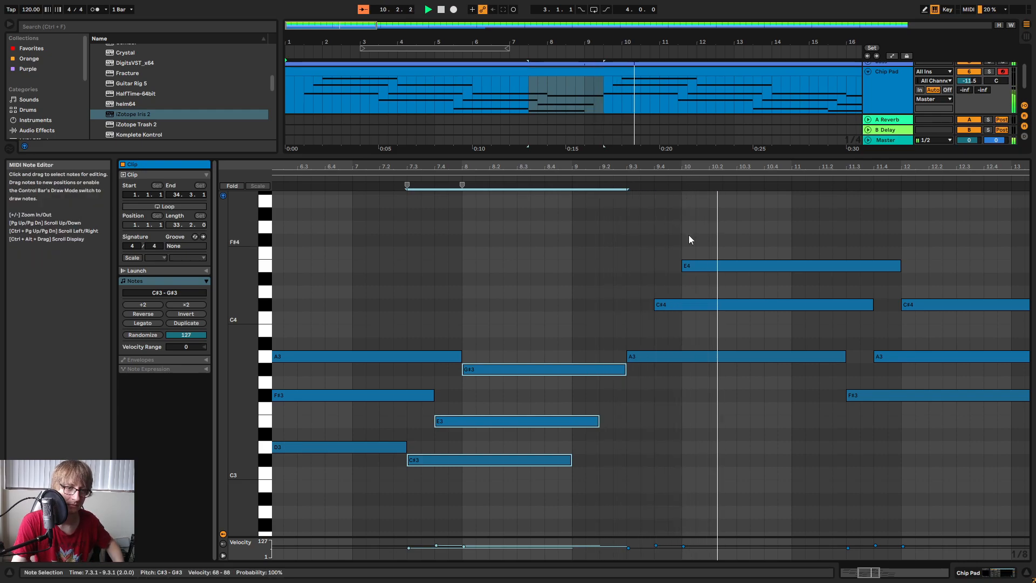
click(628, 381)
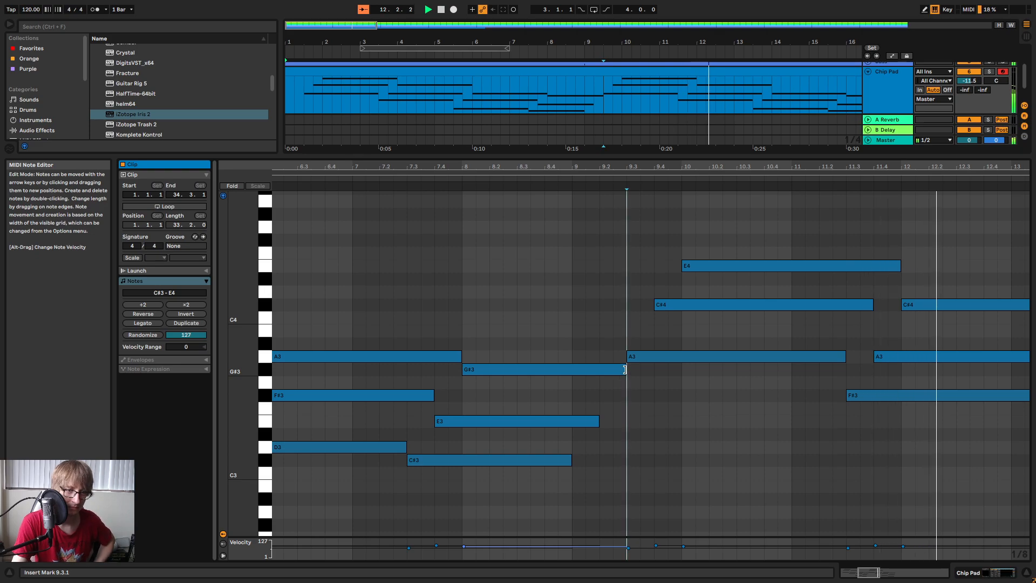
Trim that chord's G#3 and E3 notes to end at 9.1.1, level with the C#3.
click(626, 369)
drag(626, 369, 573, 373)
drag(598, 423, 570, 432)
Play the arrangement from the start to check how the trimmed chord leads into the repeated progression.
key(Home)
drag(765, 167, 764, 142)
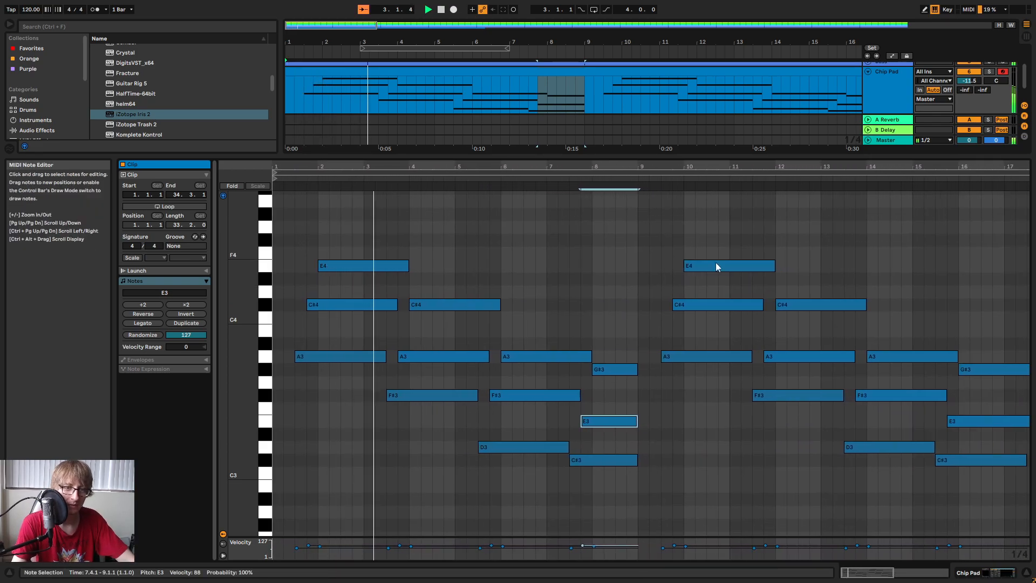
drag(610, 41, 610, 20)
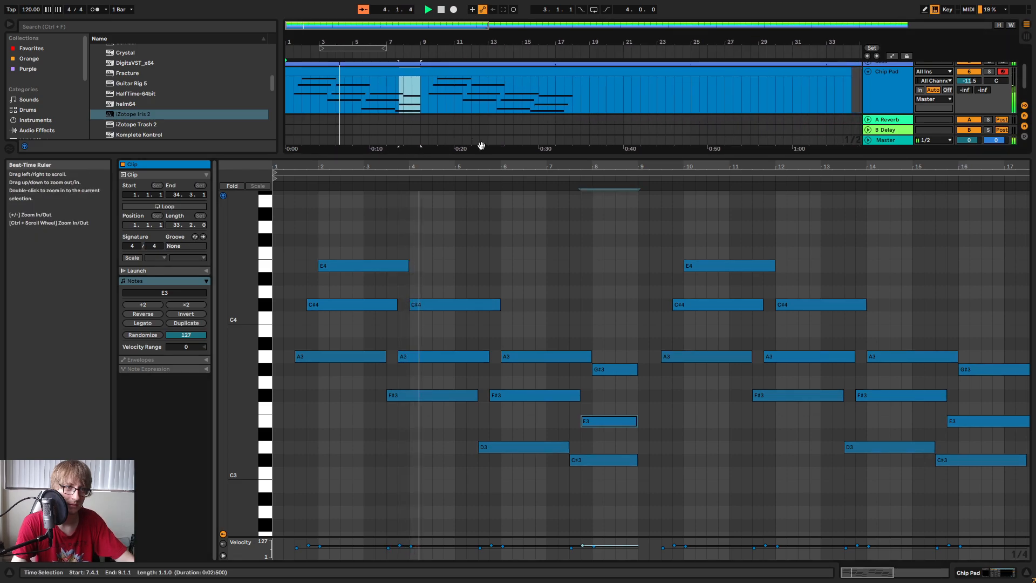
drag(530, 155, 532, 231)
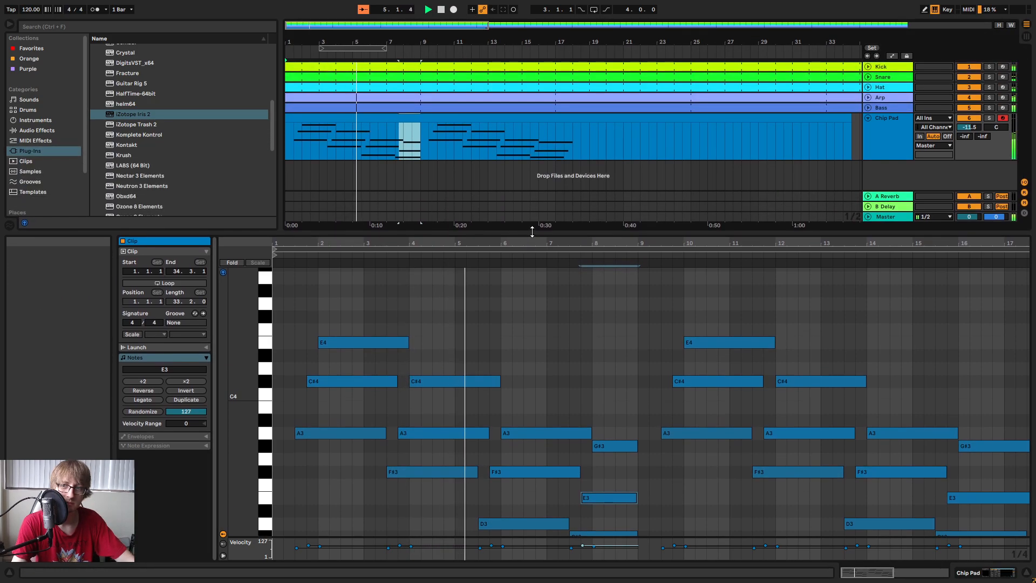
scroll(685, 437, down, 3)
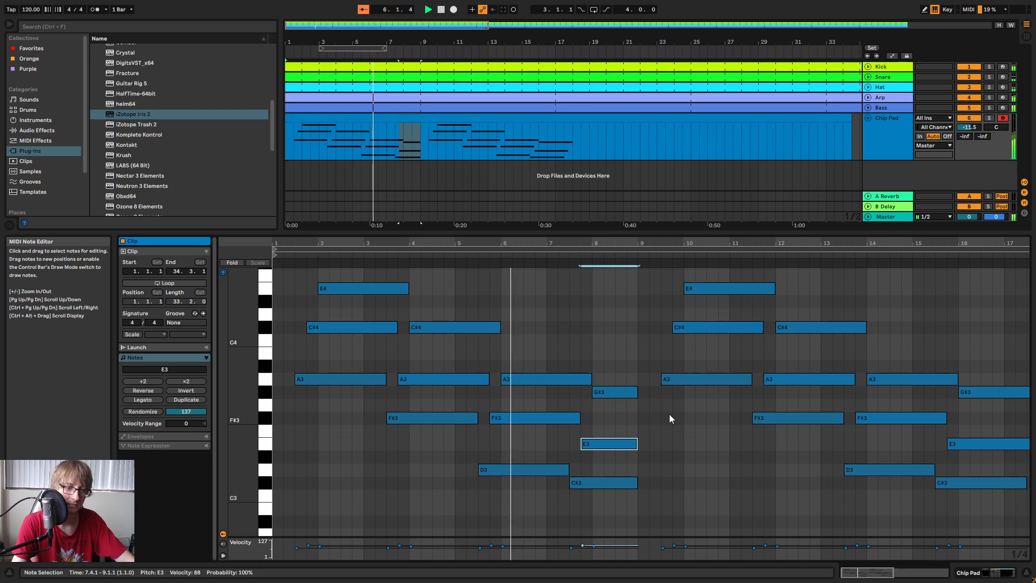
drag(641, 241, 642, 258)
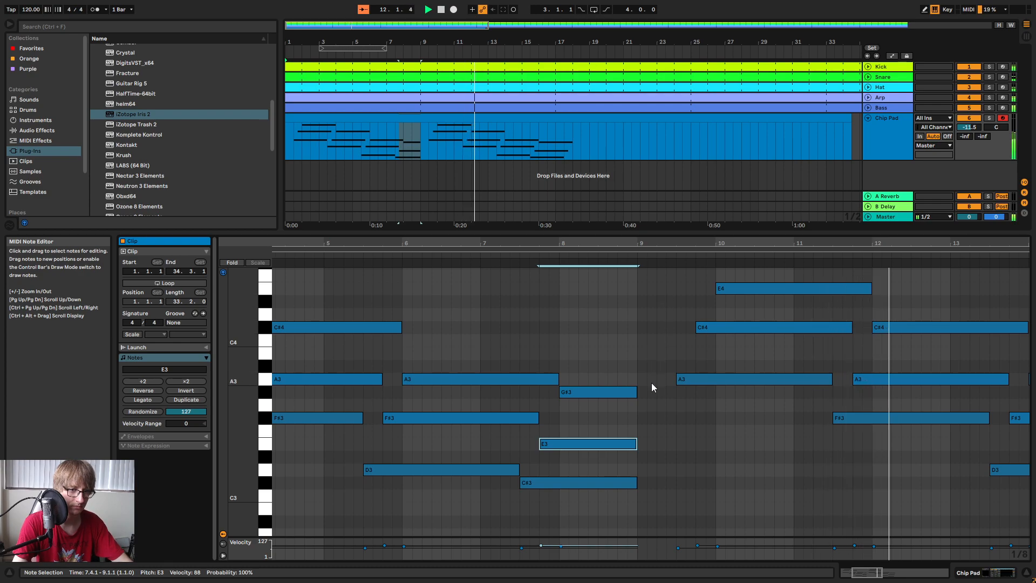
key(space)
key(space)
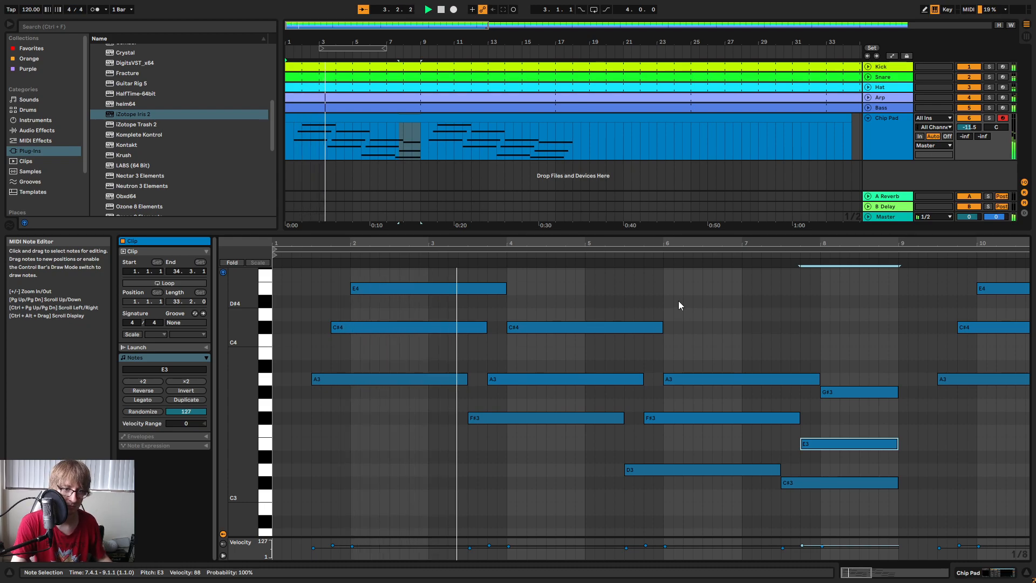
Insert an EQ Eight between Iris 2 and the Compressor on the Chip Pad track.
click(889, 154)
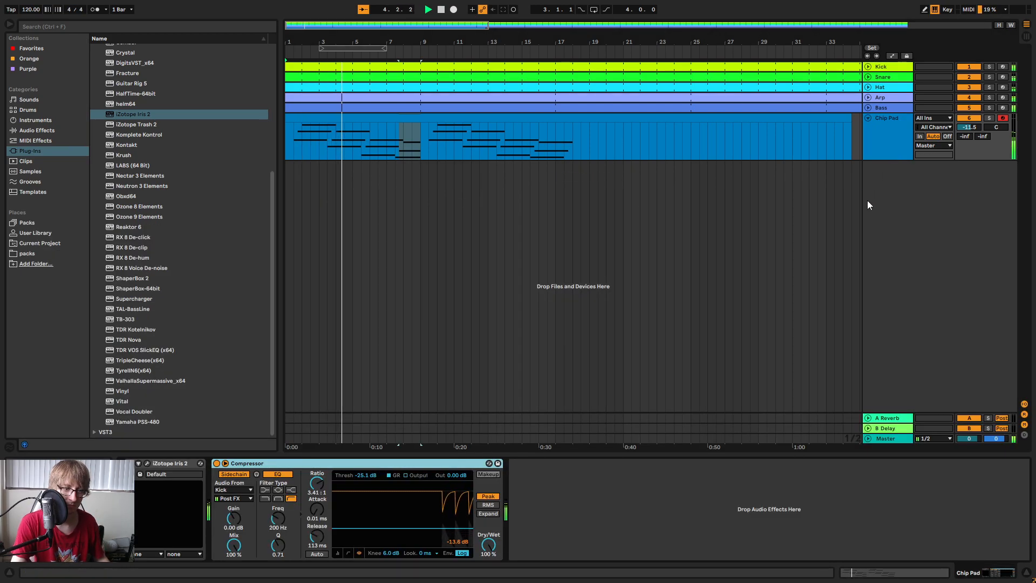
click(37, 130)
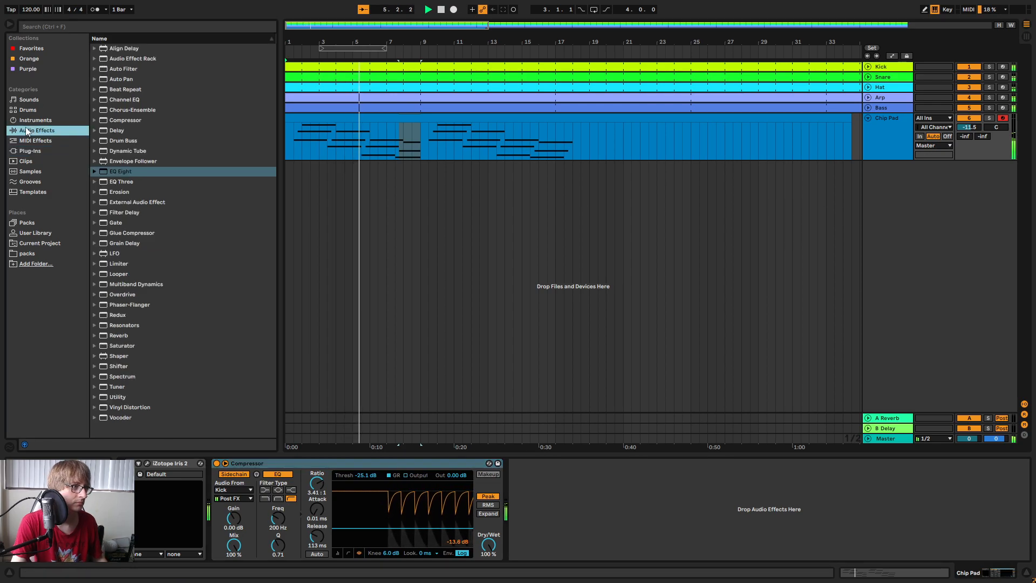
drag(121, 171, 209, 490)
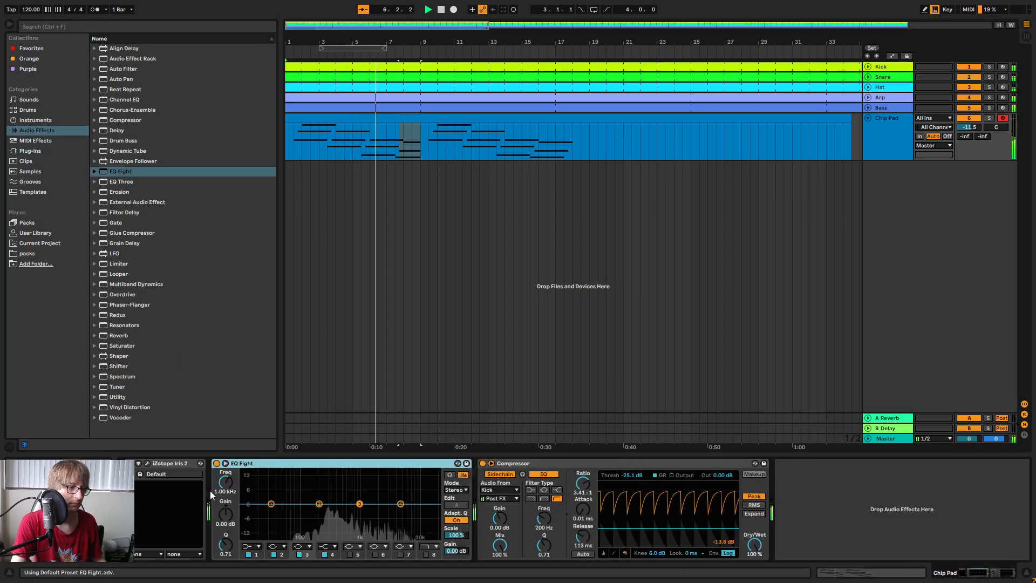
Set EQ Eight's band 1 to the steepest low-cut filter at 122 Hz.
click(257, 547)
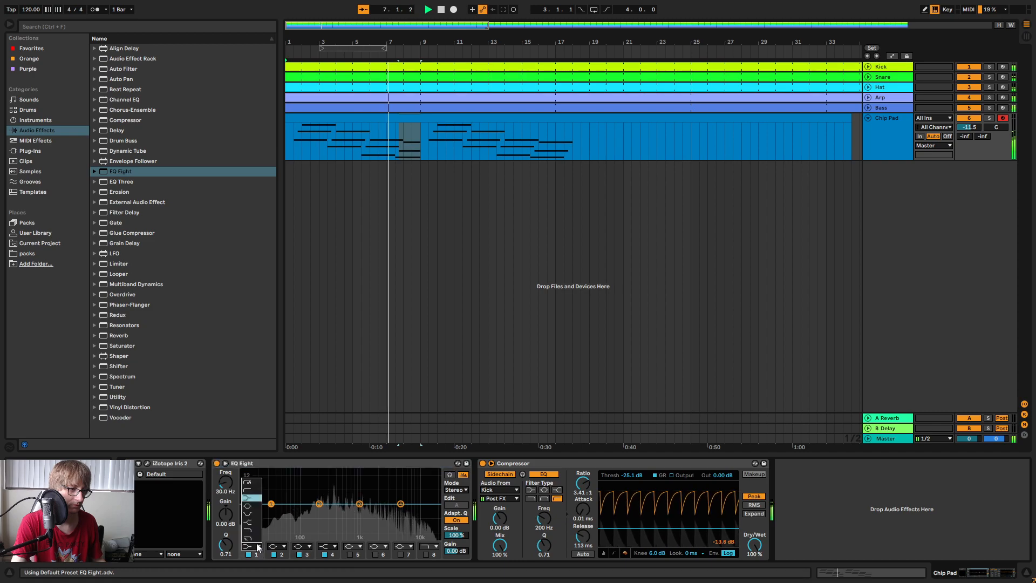
click(248, 490)
drag(225, 482, 225, 462)
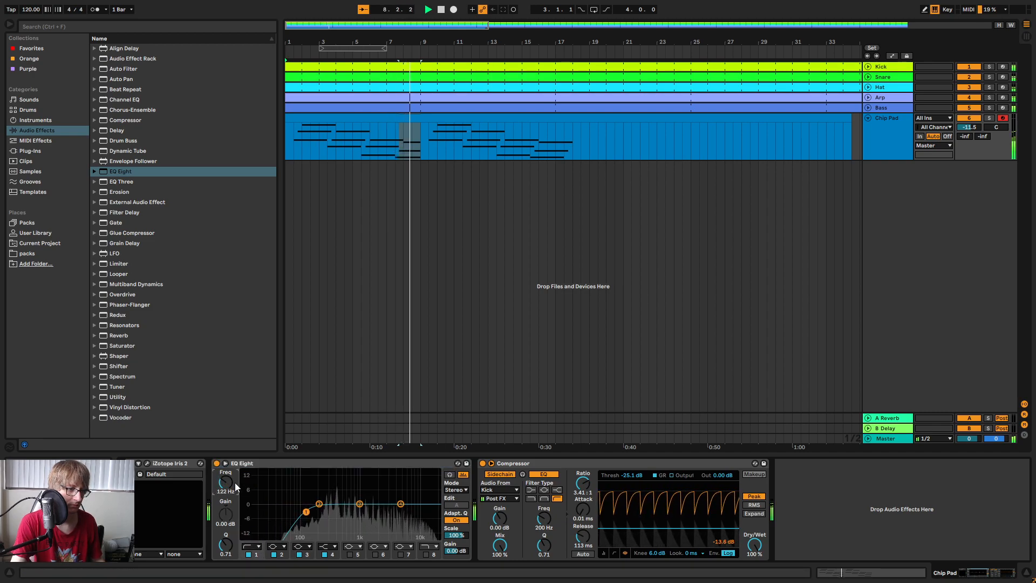
click(256, 546)
click(251, 480)
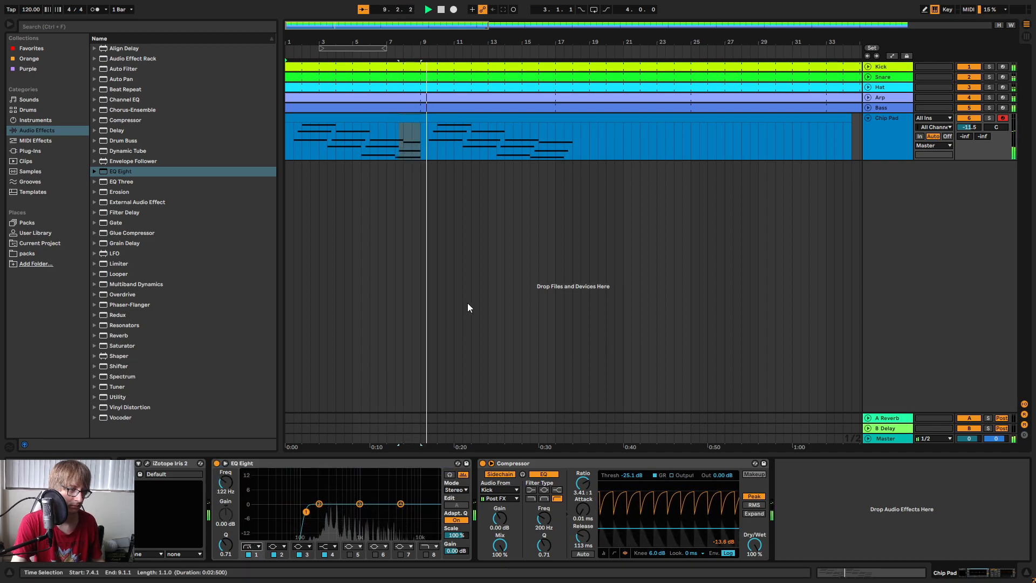
Reduce the first progression's last chord to staggered one-bar notes and duplicate them so the copy starts at 8.3.1.
click(470, 121)
double_click(469, 120)
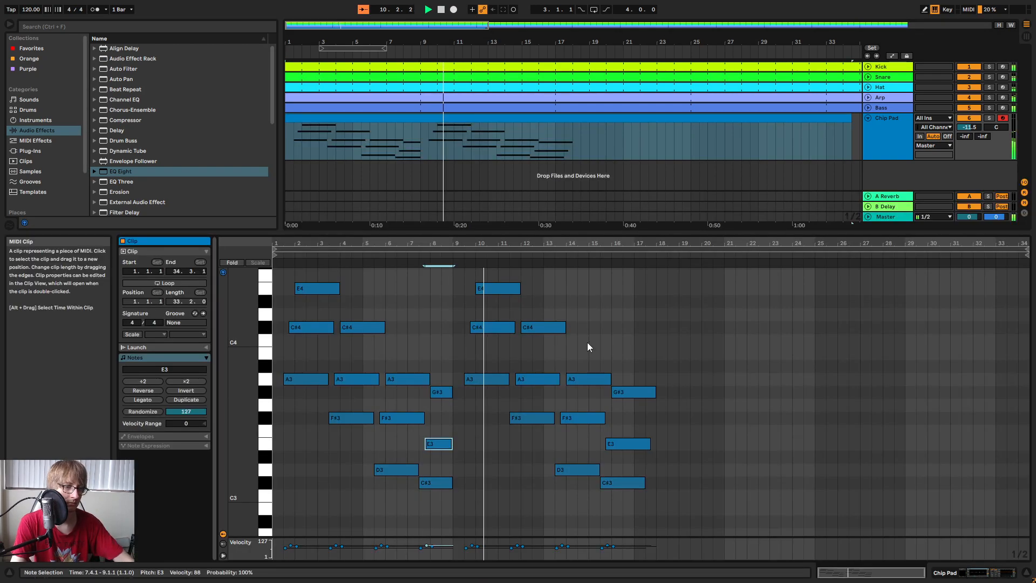
drag(544, 232, 496, 70)
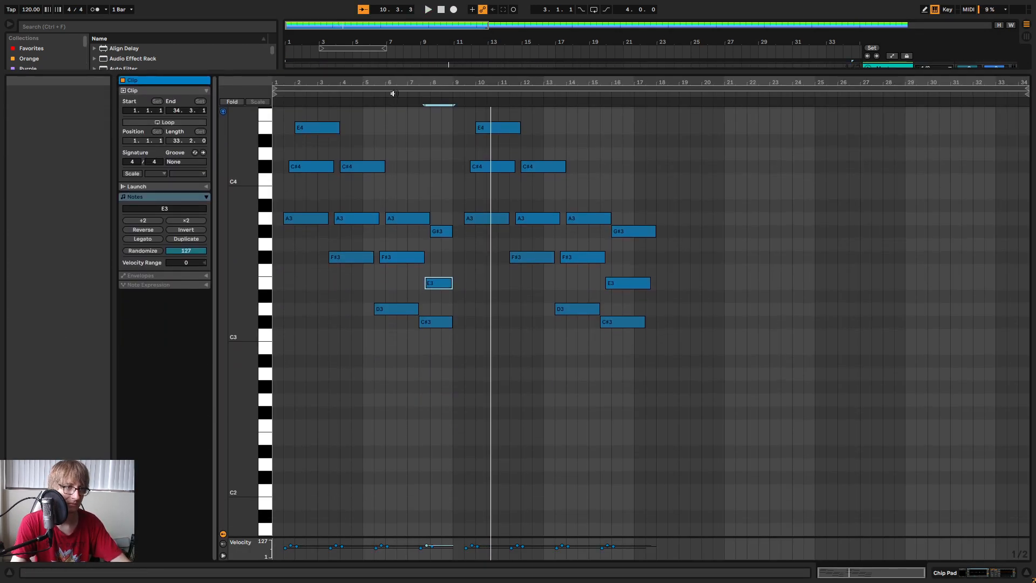
drag(429, 83, 588, 121)
click(643, 313)
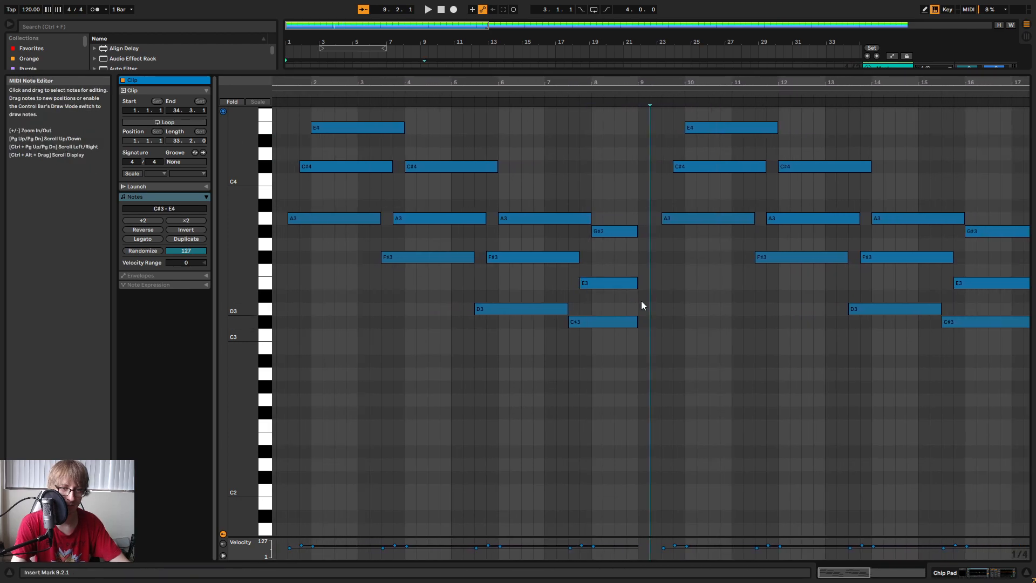
mouse_move(637, 231)
mouse_down()
mouse_move(605, 230)
mouse_move(634, 232)
mouse_up()
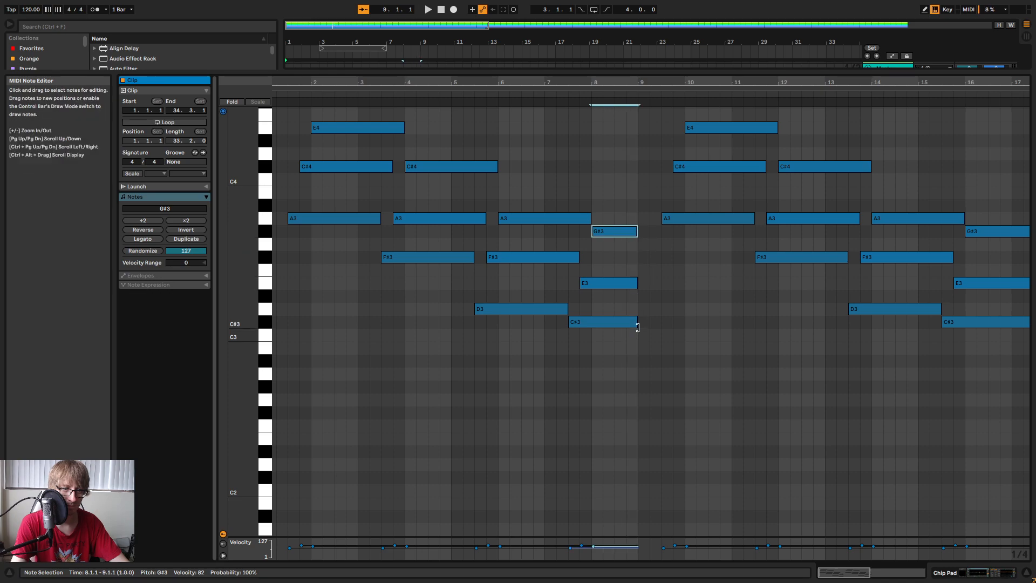
drag(638, 322, 646, 211)
click(619, 299)
key(ctrl+d)
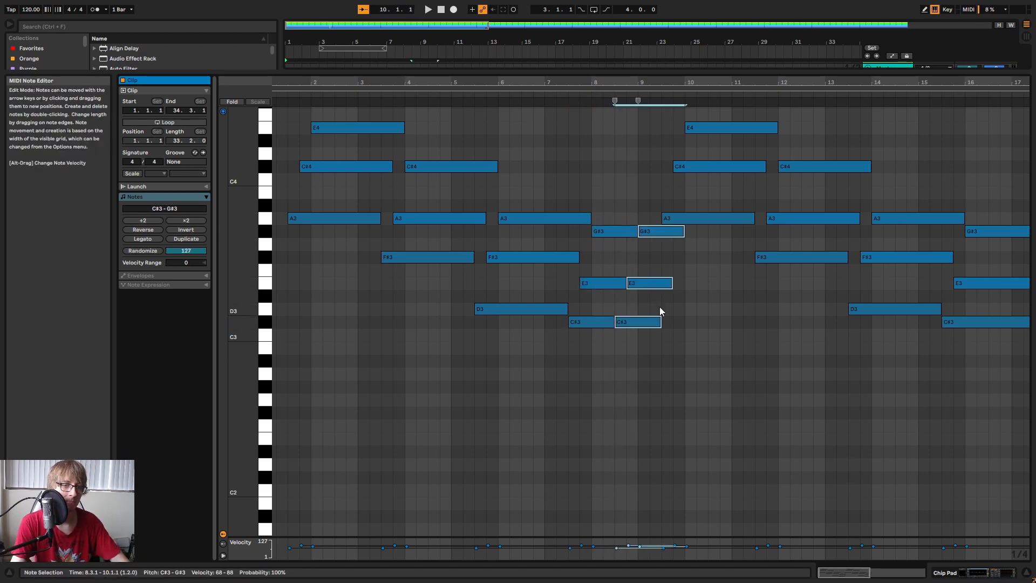
Transpose the copied chord's C#3 to D#3, its E3 to F#3 and its G#3 to B3.
click(650, 340)
scroll(650, 346, up, 2)
click(631, 354)
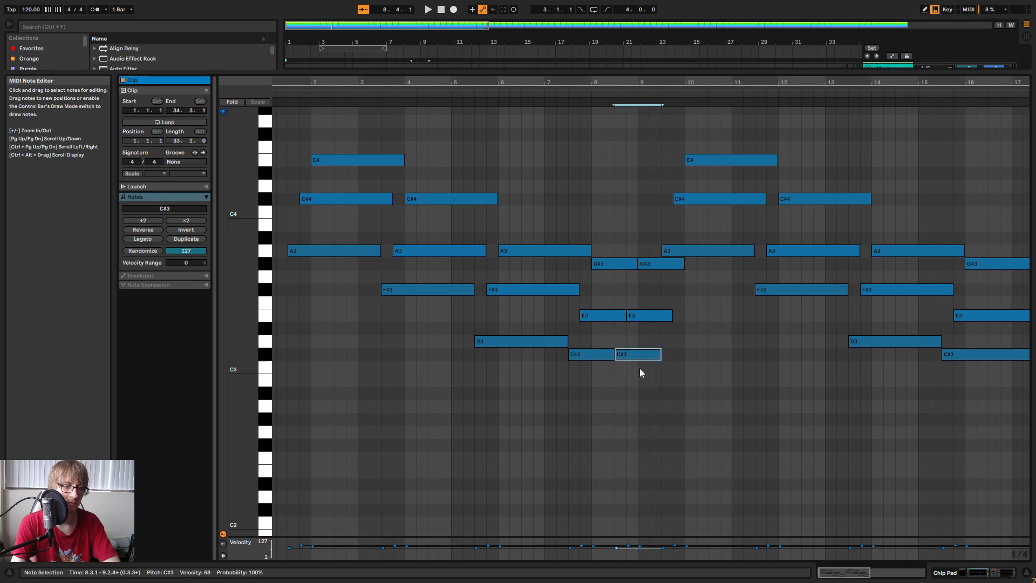
key(Up)
key(Up)
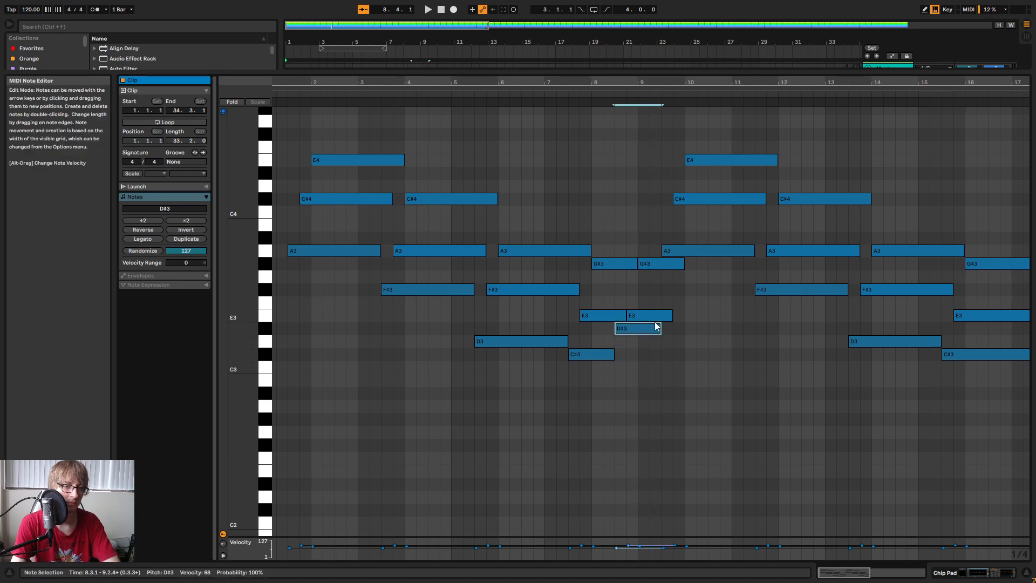
key(Up)
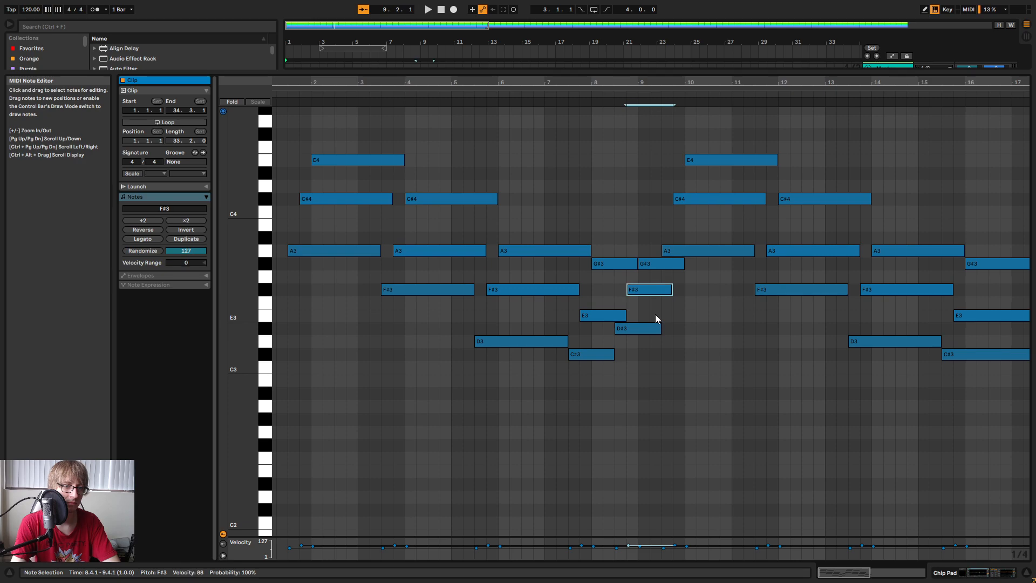
click(654, 264)
key(Up)
key(Up)
key(Up)
Raise the copied chord's F#3 to G#3 and its D#3 to E3, and play the passage back.
click(652, 289)
key(Up)
key(Up)
click(634, 328)
key(Up)
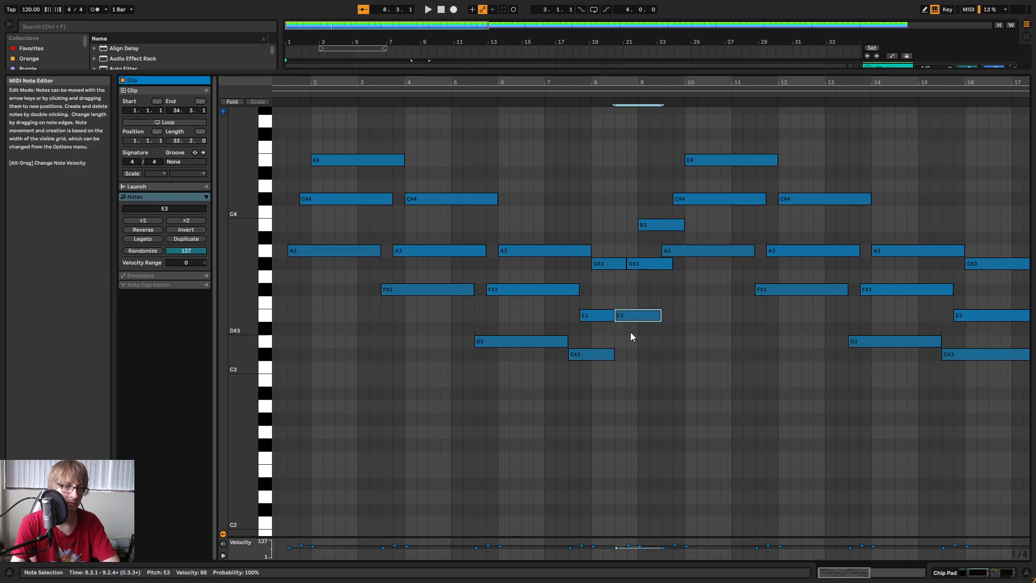
click(537, 93)
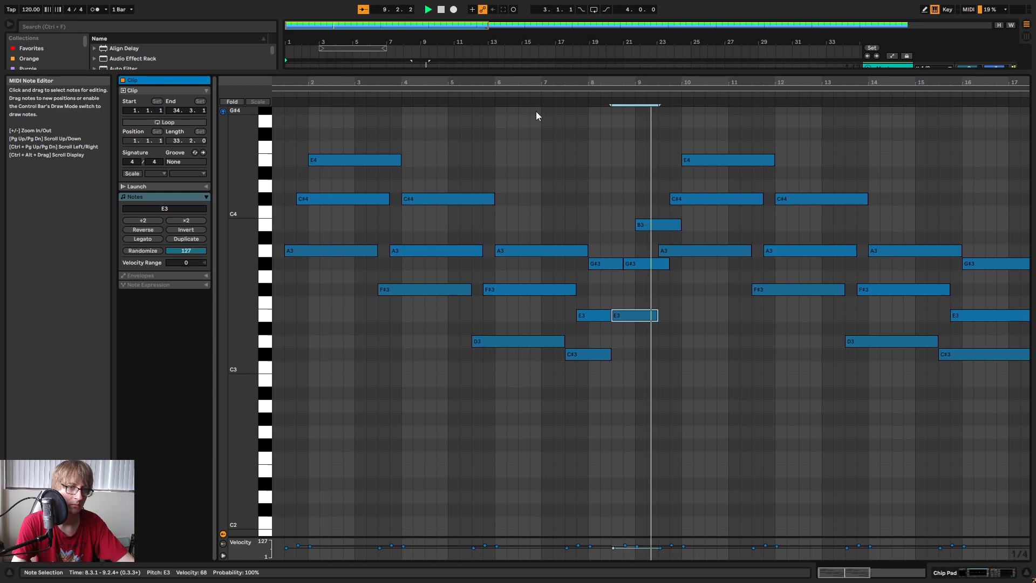
click(678, 218)
key(space)
click(691, 217)
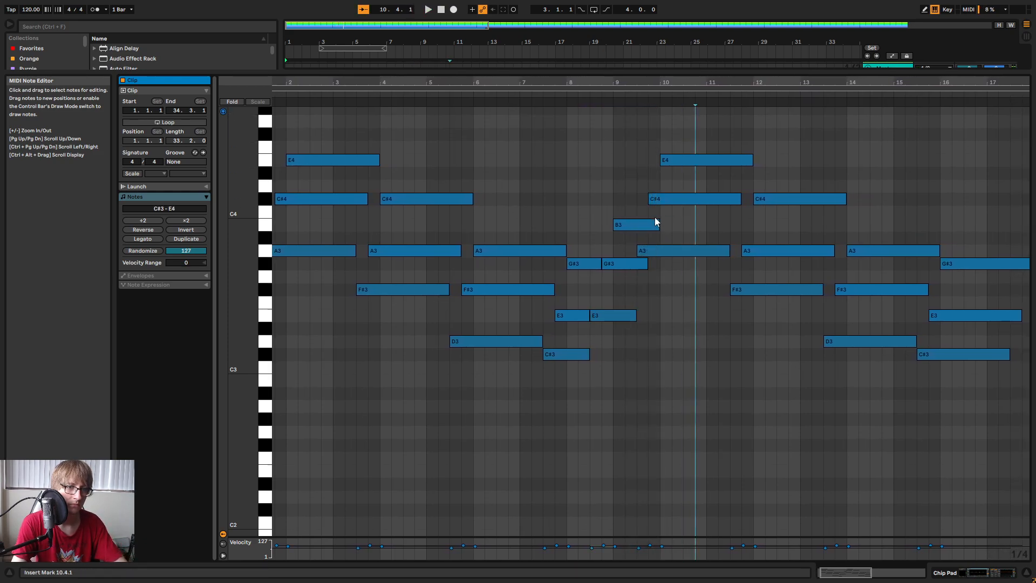
Trim the copied chord's B3 and G#3 to end at 9.3.1 and raise the B3 to C#4, auditioning the result.
drag(657, 223, 638, 265)
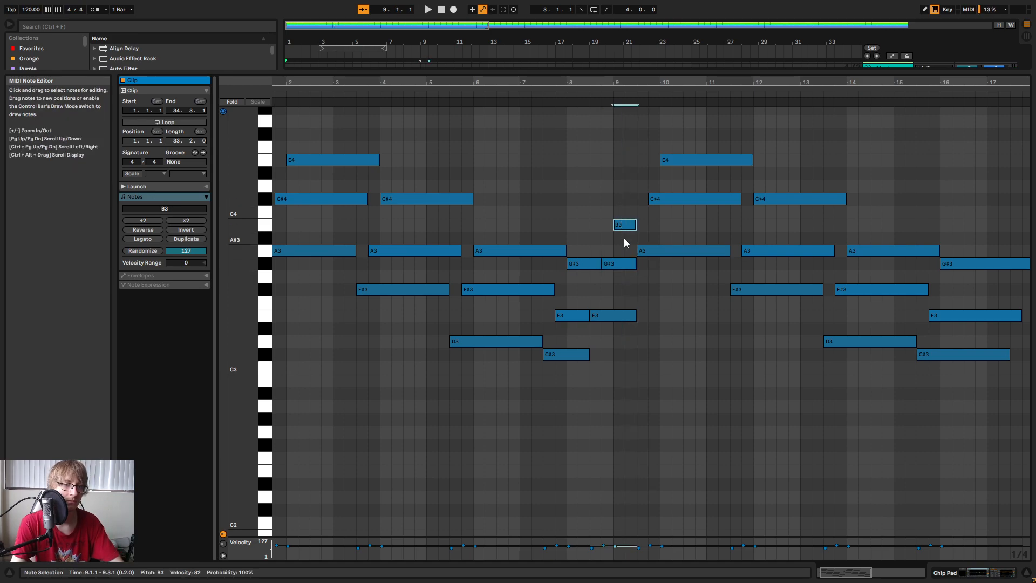
key(Up)
click(626, 264)
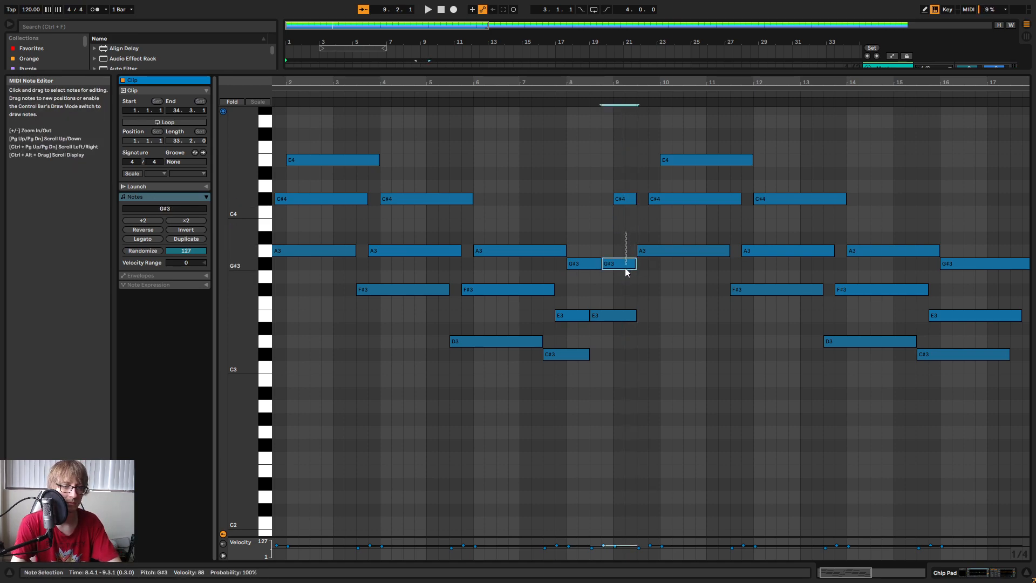
click(637, 266)
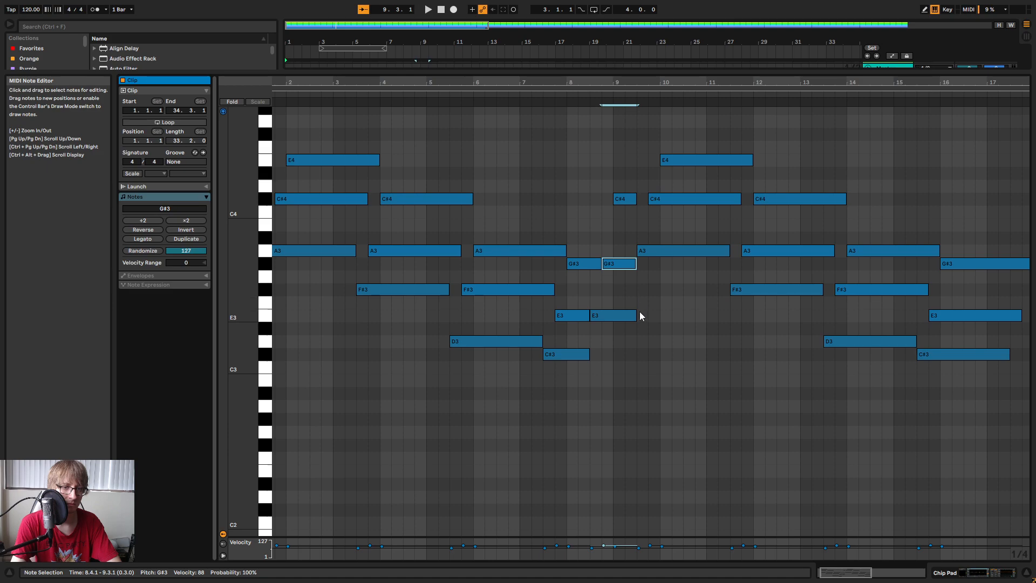
click(522, 96)
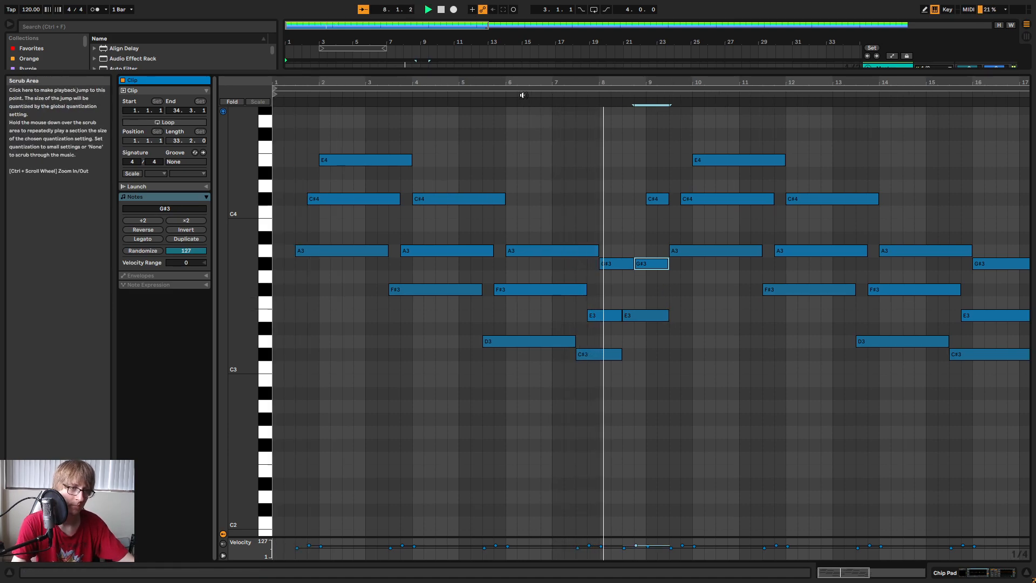
click(294, 92)
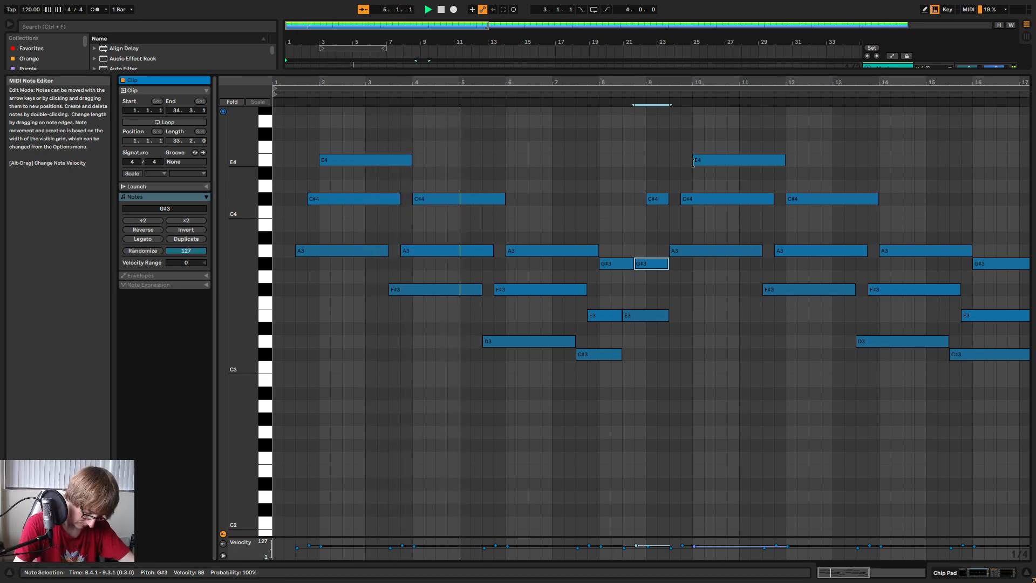
Stop playback and try the C#3 at 7.3.1 an octave higher in the first progression's last chord.
scroll(688, 200, up, 2)
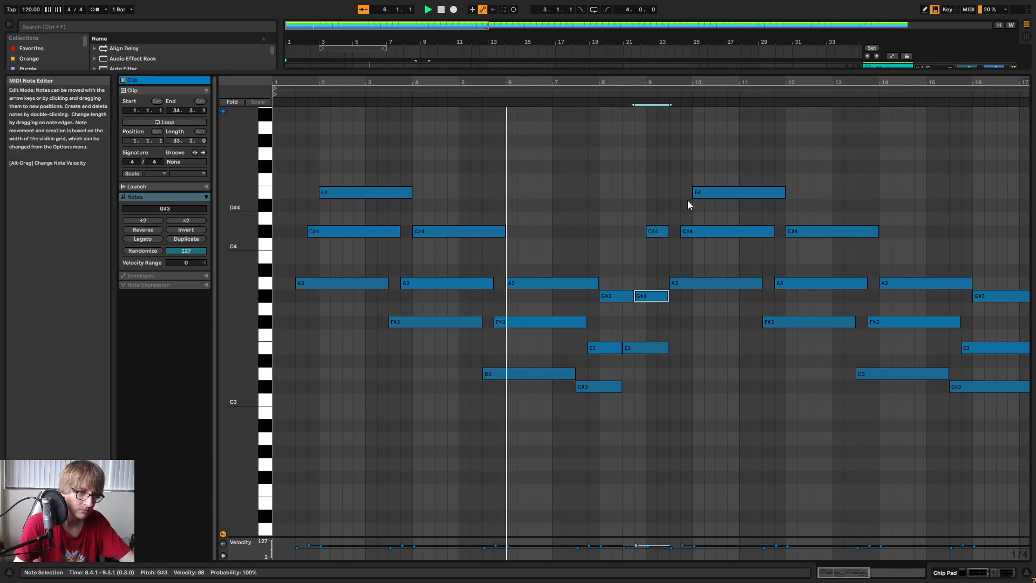
scroll(689, 205, up, 4)
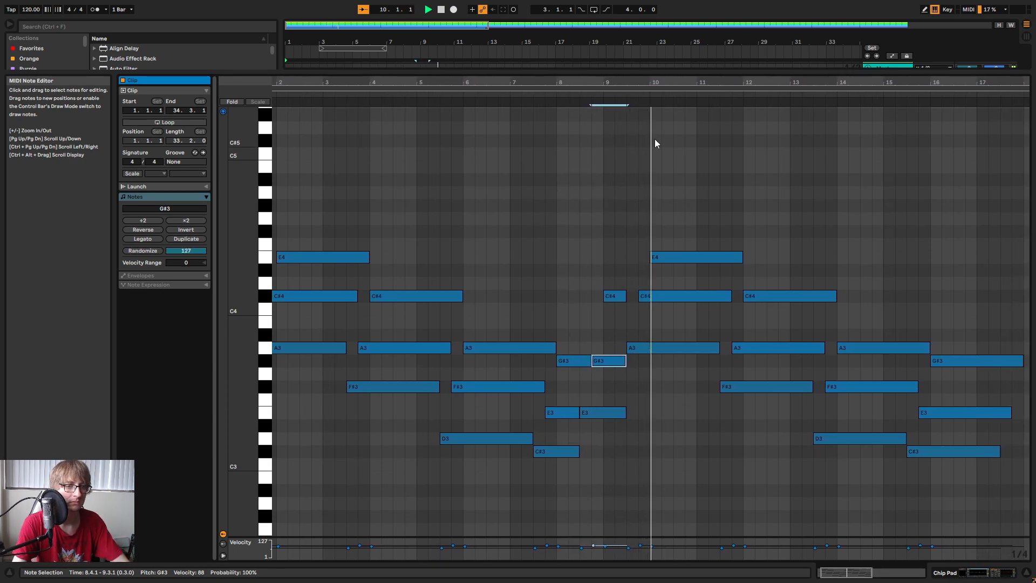
key(space)
drag(626, 83, 724, 162)
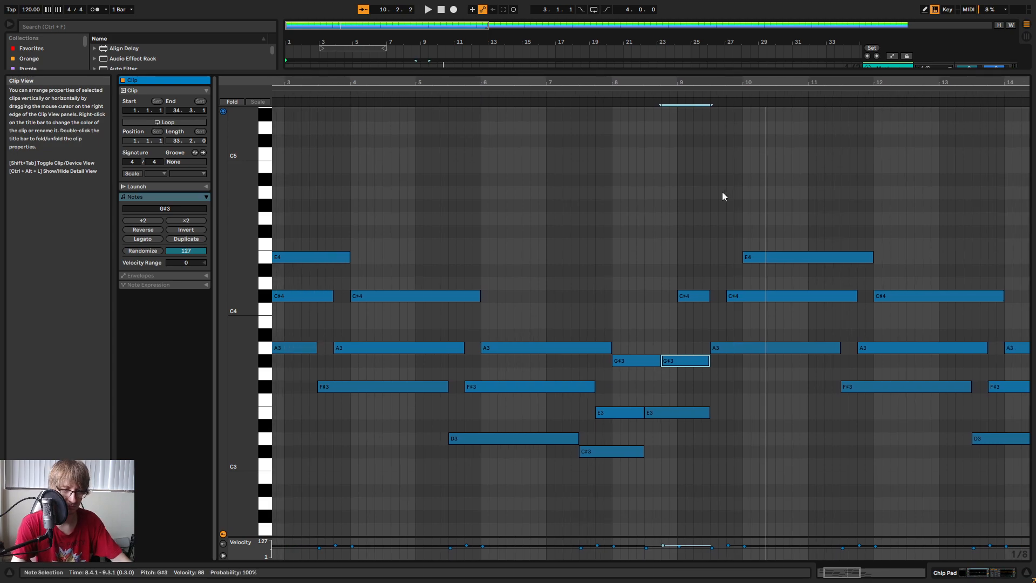
click(626, 451)
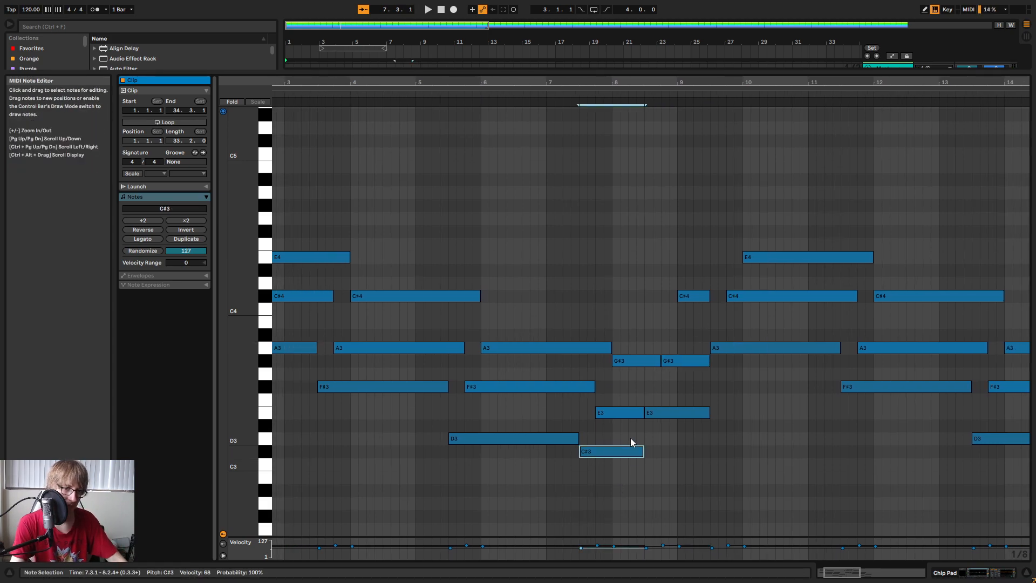
key(shift+Up)
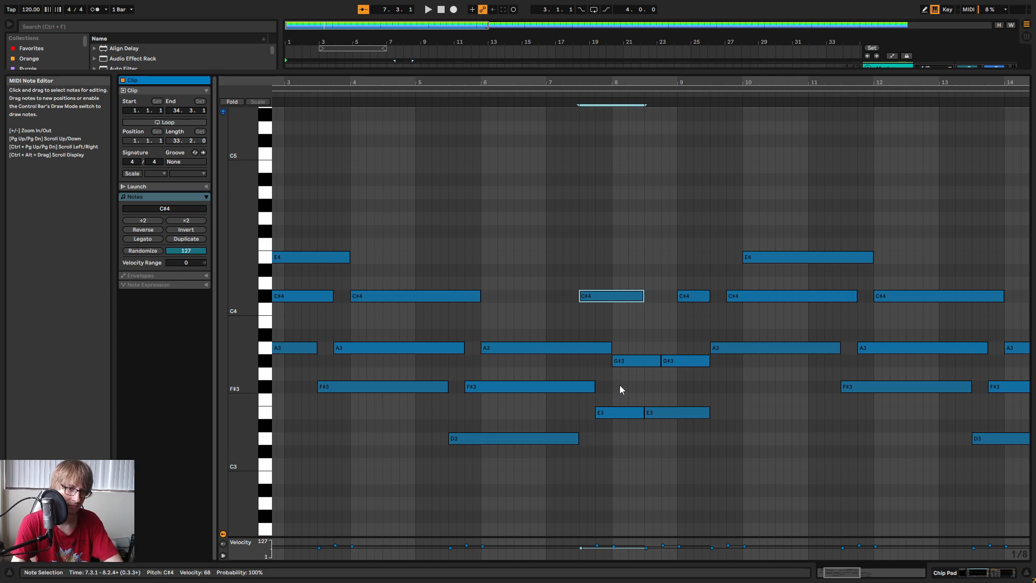
key(Down)
key(Down)
key(Down)
key(Down)
key(Down)
key(Down)
key(Down)
key(Down)
key(Down)
key(Down)
key(Down)
key(Down)
key(Down)
key(Up)
Raise the first progression's last chord by moving its G#3 to C#4 and its E3 to G#3.
click(639, 361)
key(Up)
key(Up)
key(Up)
key(Up)
key(Up)
click(612, 413)
key(Up)
key(Up)
key(Up)
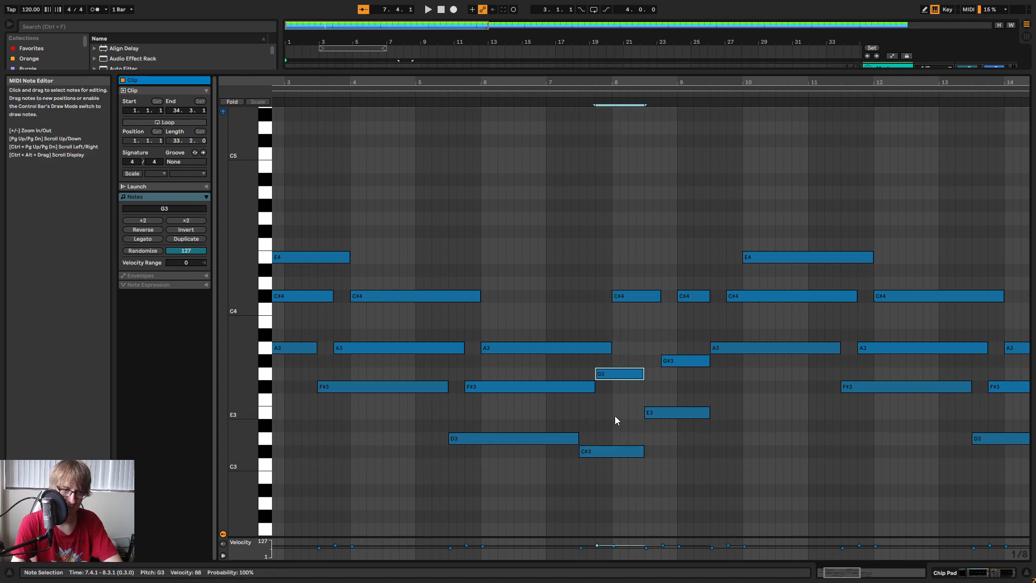
key(Up)
Raise the same chord's C#3 to E3 and play the passage from bar 5.
click(608, 451)
key(Up)
key(Up)
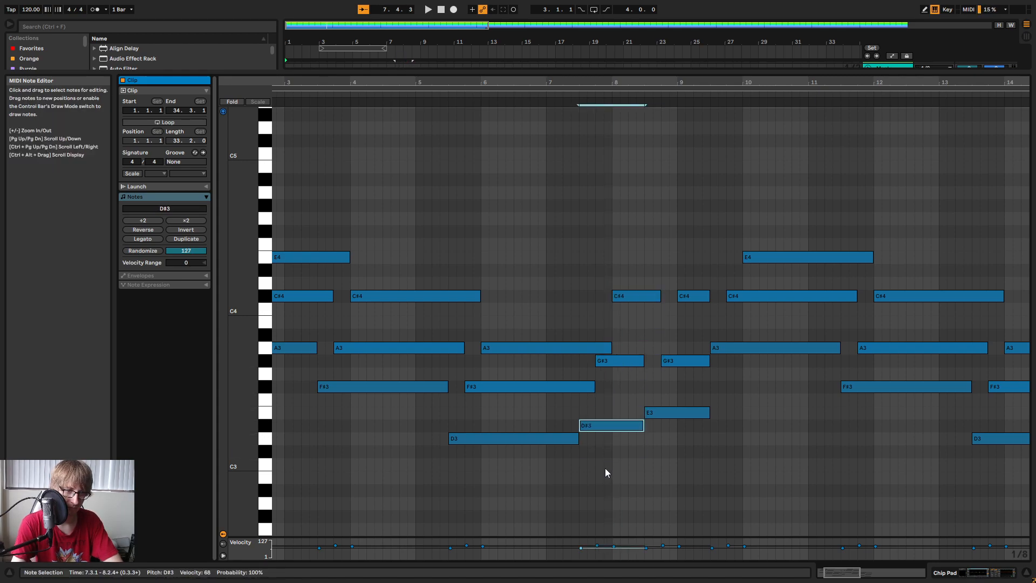
key(Up)
click(423, 92)
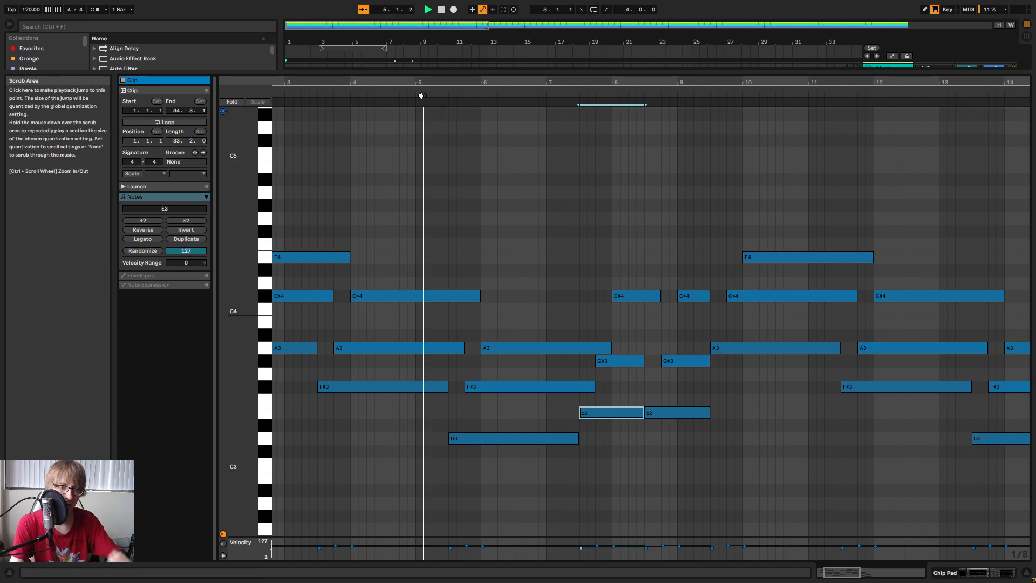
drag(778, 84, 641, 82)
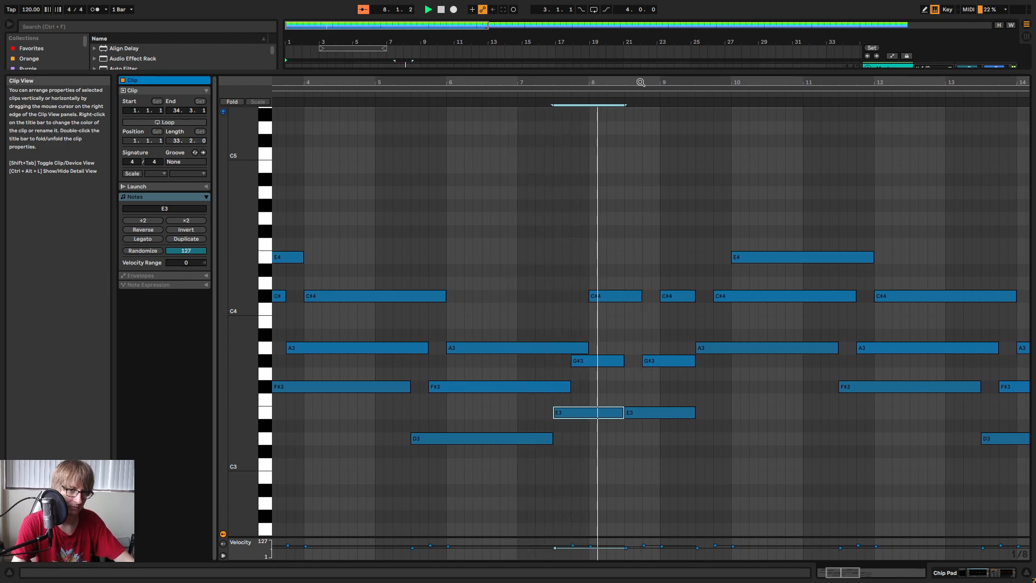
Raise the turnaround chord's E3 to F#3 and its G#3 to A3.
click(660, 412)
key(Up)
key(Up)
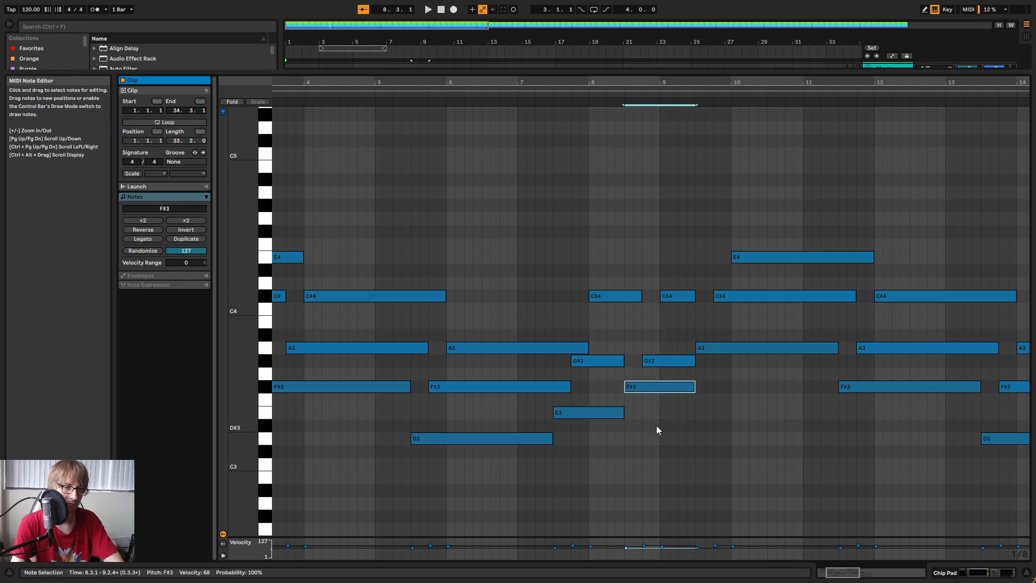
click(658, 361)
key(Up)
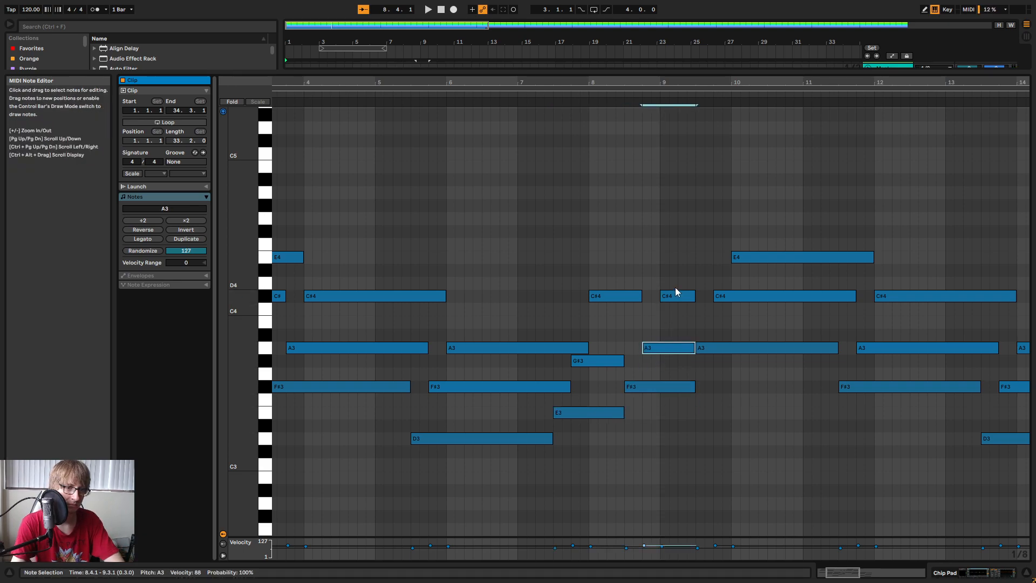
Lengthen the G#3 to end at 8.4.1, the C#4 before the turnaround to 9.1.1 and the turnaround's C#4 to 9.4.1.
click(672, 296)
click(634, 363)
drag(622, 362, 642, 361)
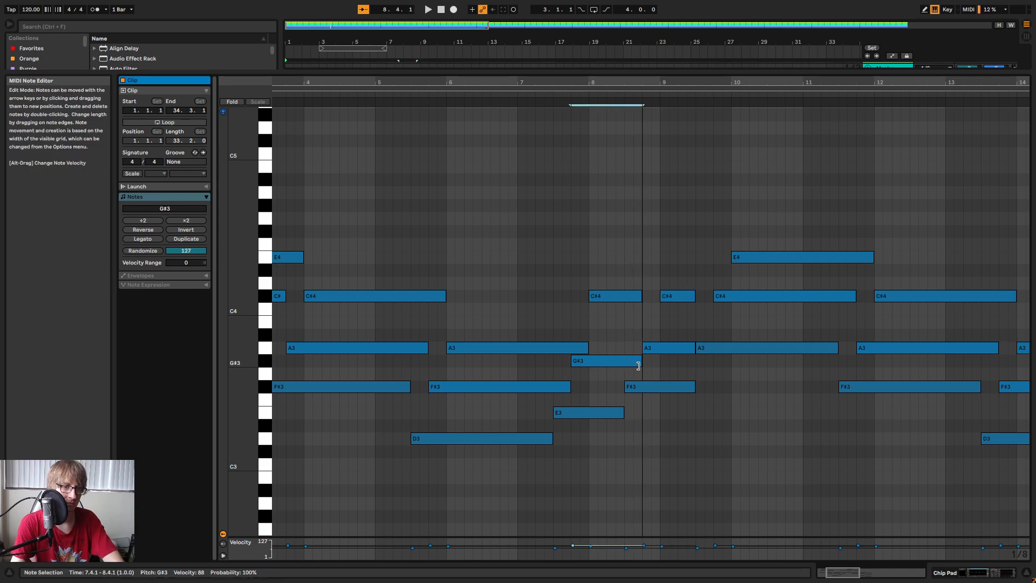
drag(681, 83, 574, 70)
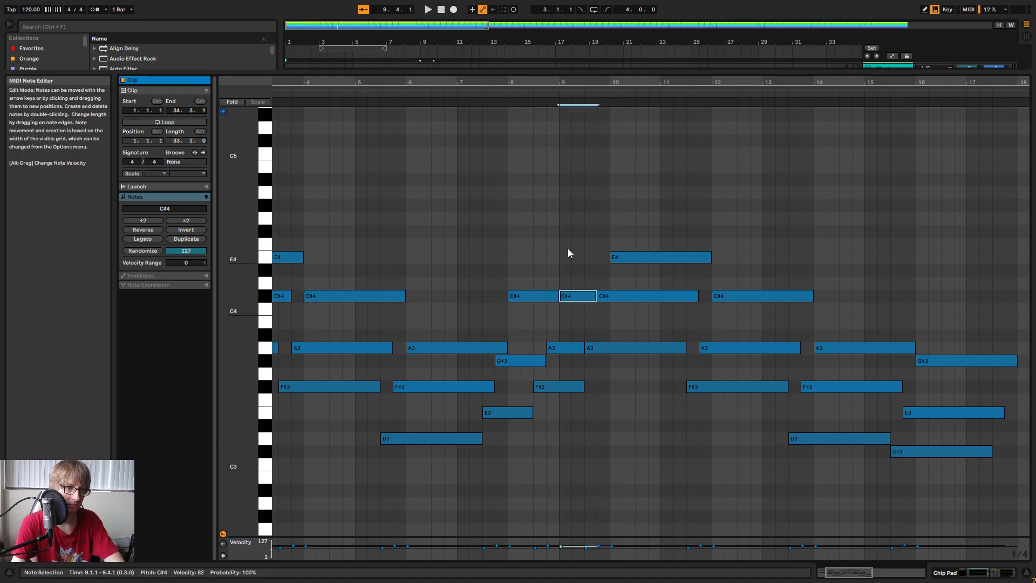
Play back the revised progression, restarting from the beginning of the clip to judge the turnaround chord.
click(444, 103)
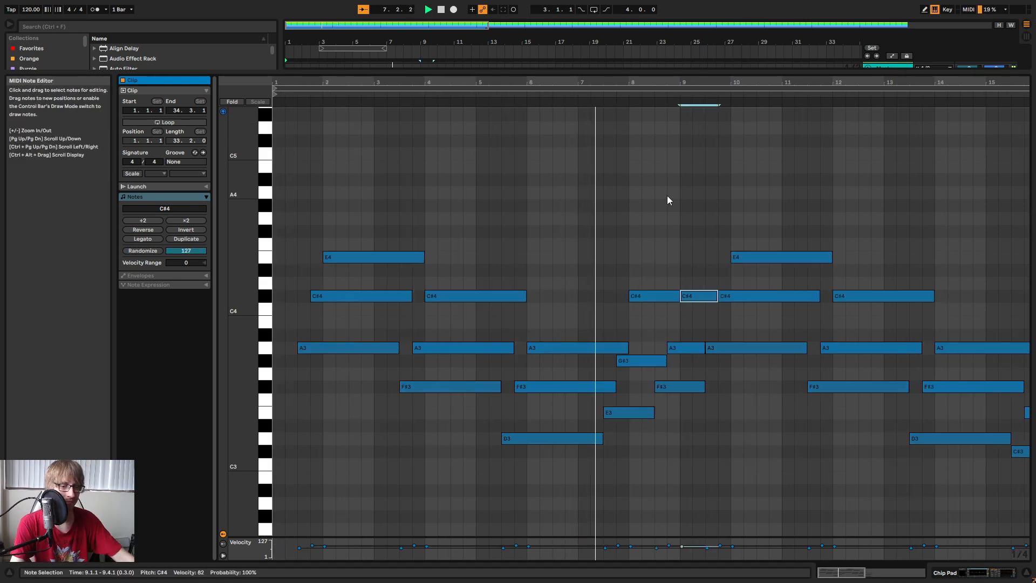
click(280, 92)
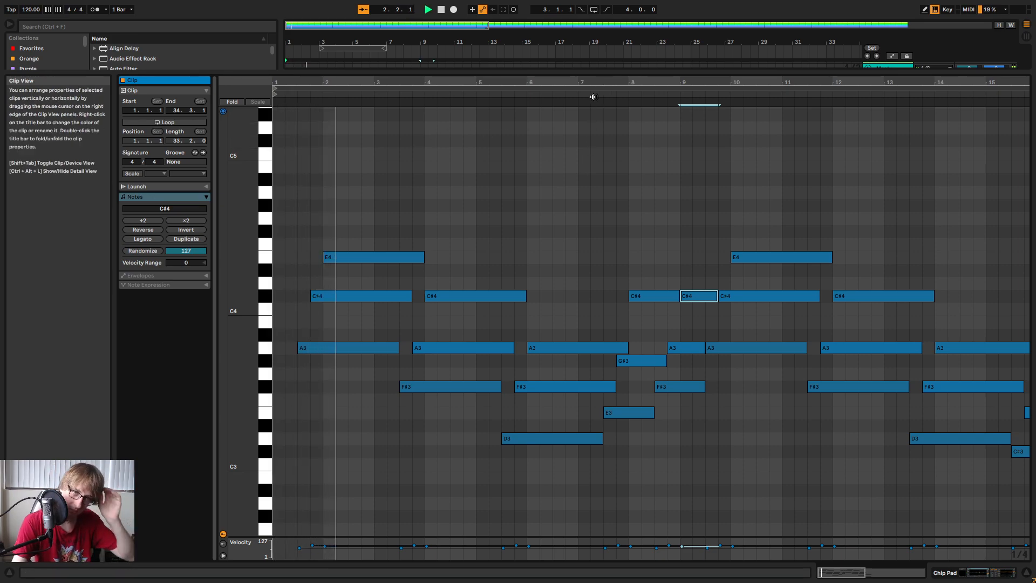
mouse_move(612, 78)
mouse_down()
mouse_move(450, 40)
mouse_move(593, 84)
mouse_up()
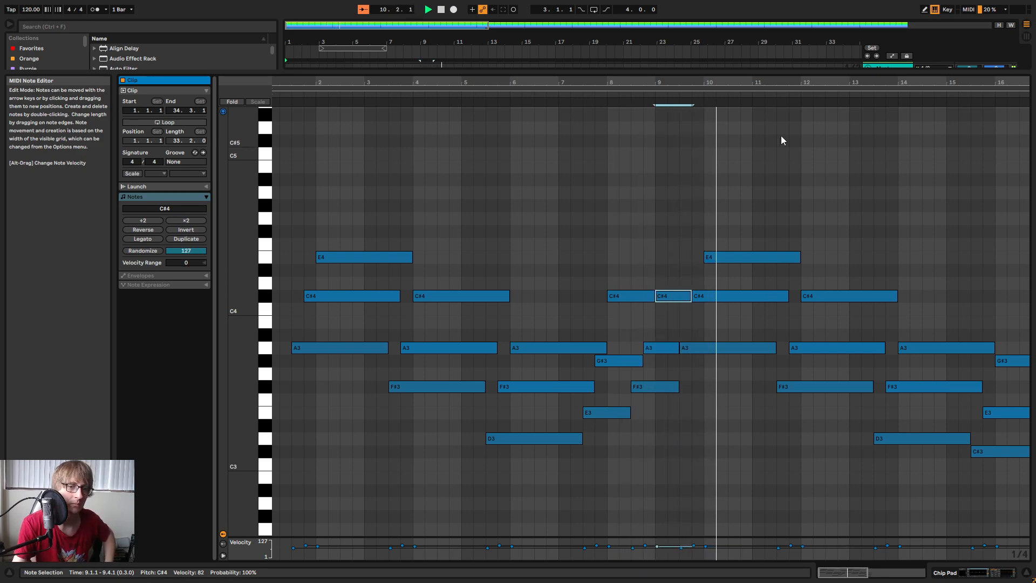
Delete the old second progression's notes after the turnaround chord and stop playback.
drag(804, 83, 550, 51)
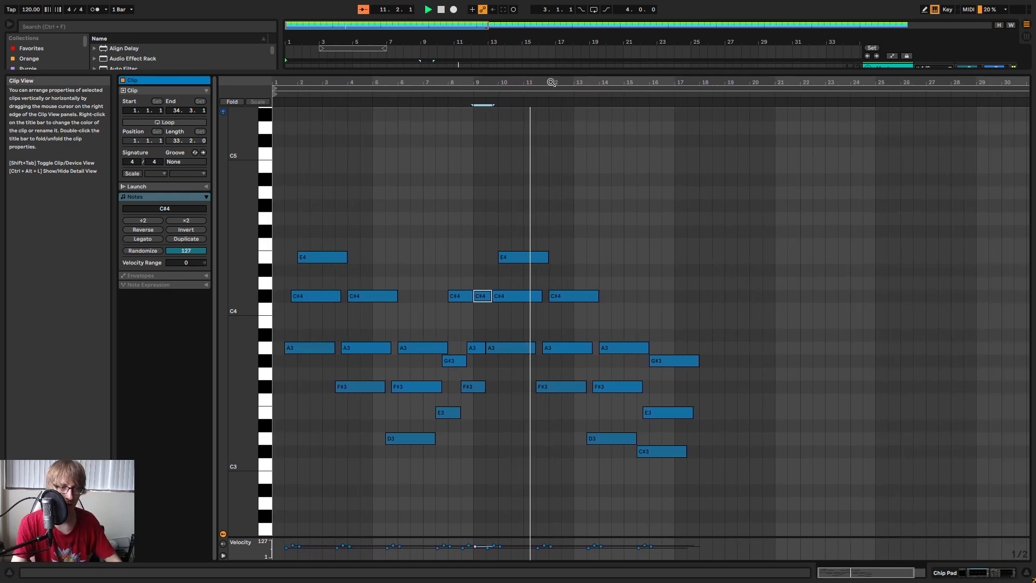
drag(532, 479, 840, 208)
key(Delete)
key(space)
click(575, 216)
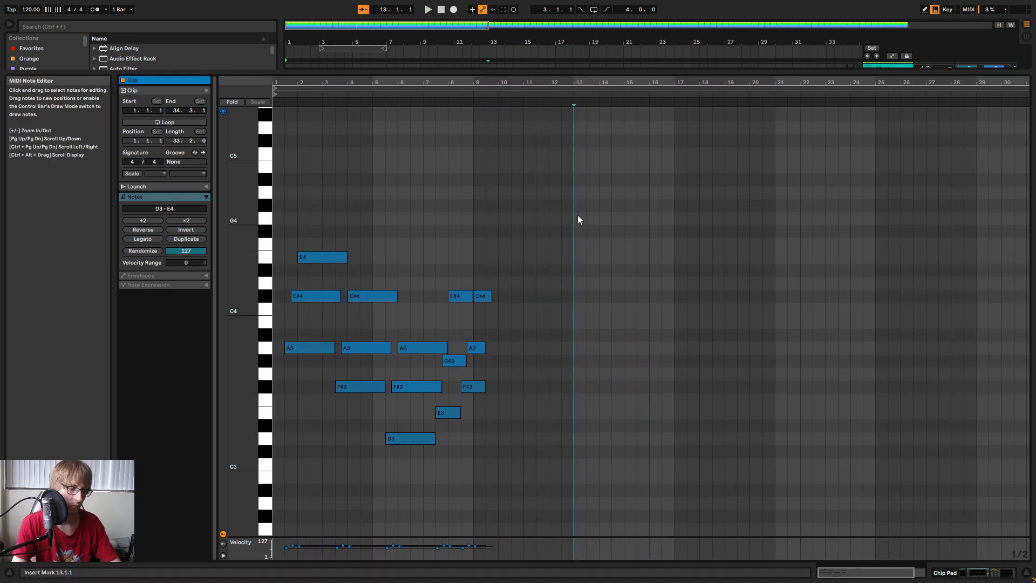
Copy all notes of the revised progression and paste them at 9.3.1, 17.3.1, 25.3.1 and 33.3.1.
key(ctrl+a)
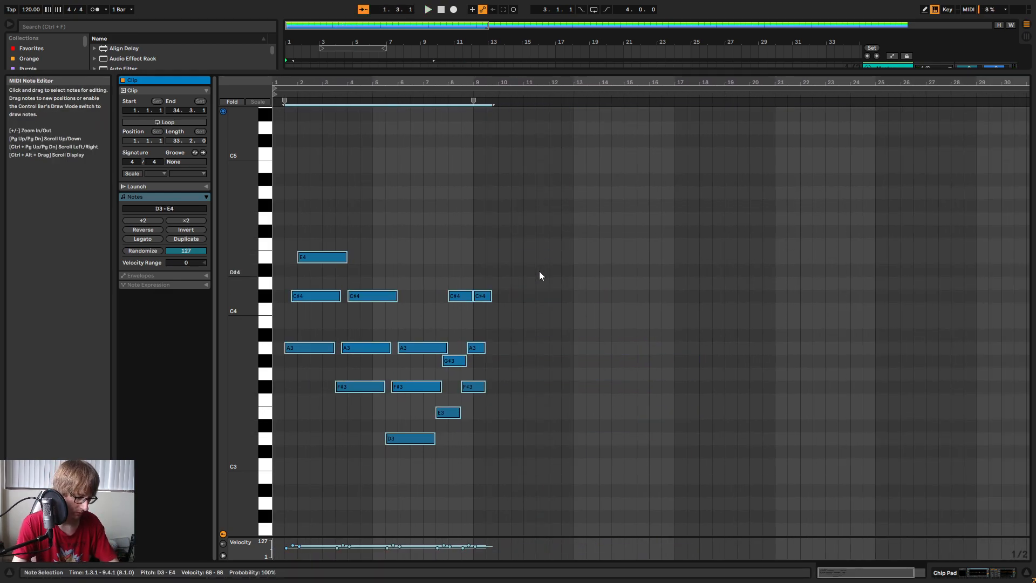
click(483, 321)
key(ctrl+v)
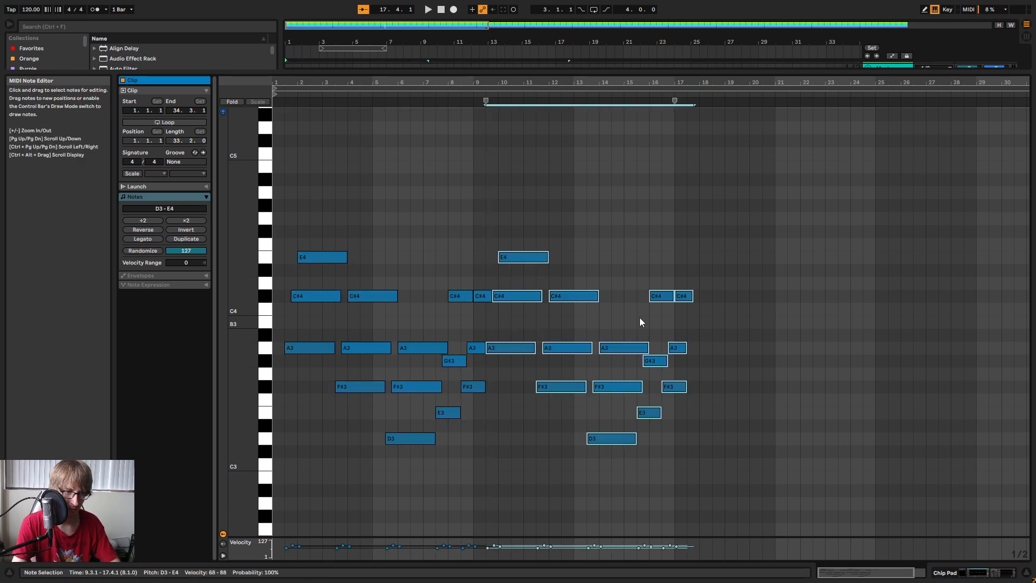
click(689, 325)
key(ctrl+v)
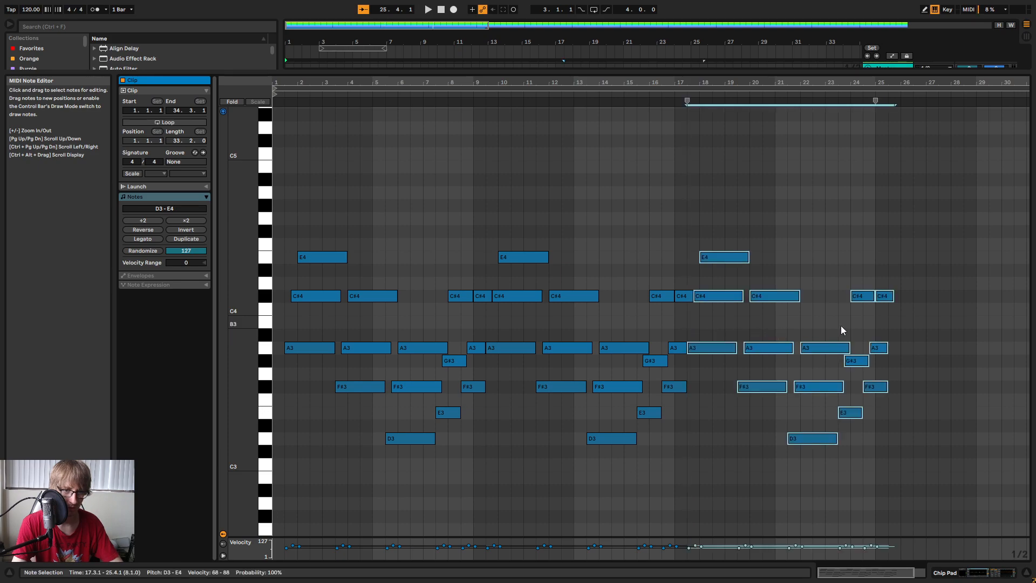
click(892, 323)
key(ctrl+v)
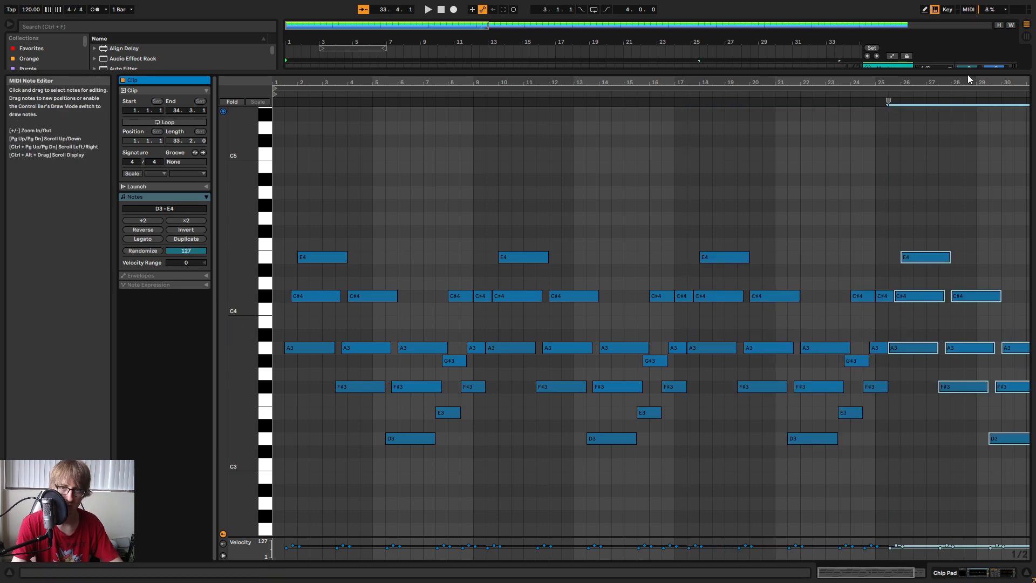
key(minus)
key(ctrl+d)
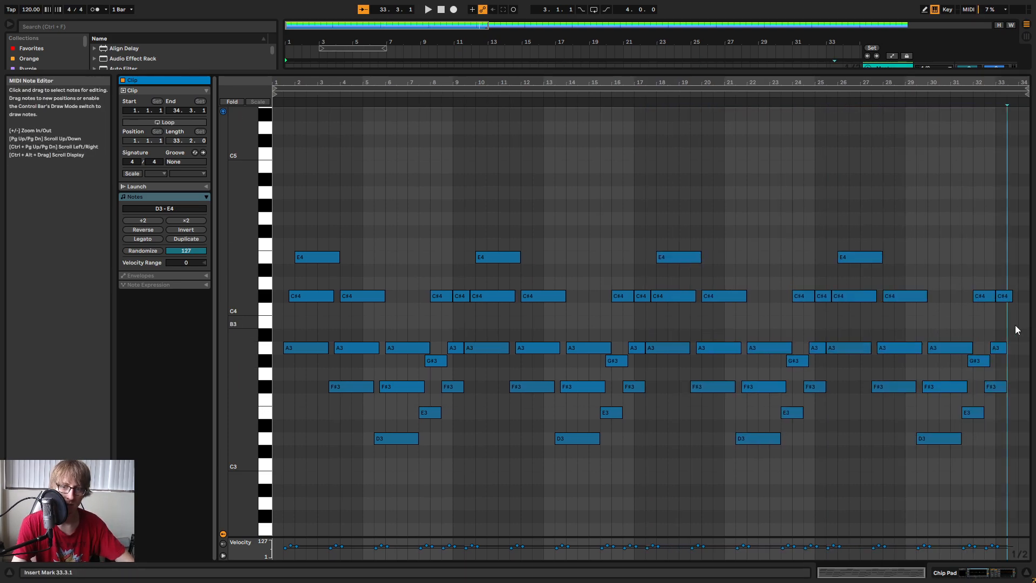
Extend the Chip Pad clip in the arrangement so it ends at 124.3.1.
drag(775, 80, 739, 435)
drag(715, 41, 707, 11)
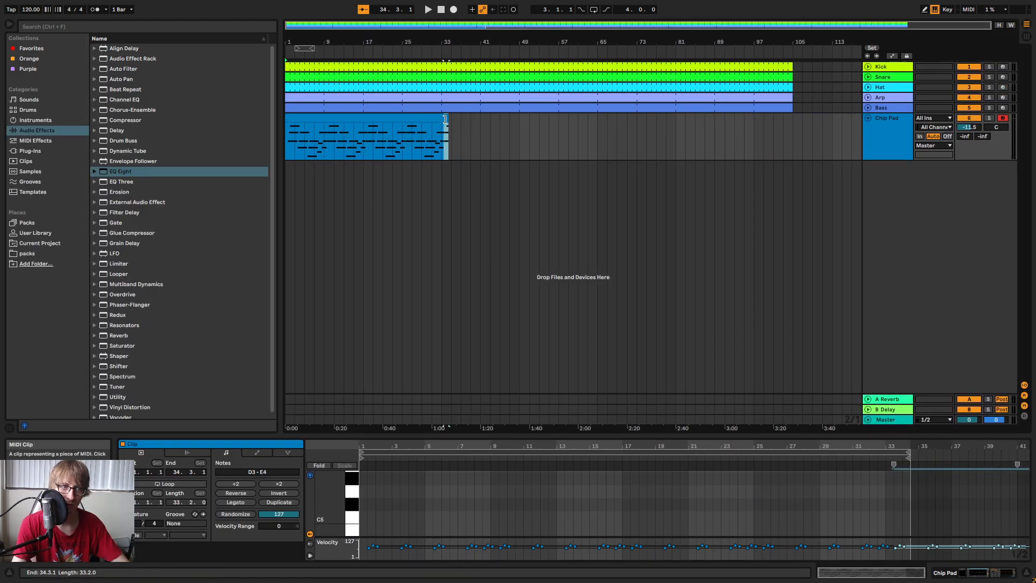
drag(446, 118, 865, 215)
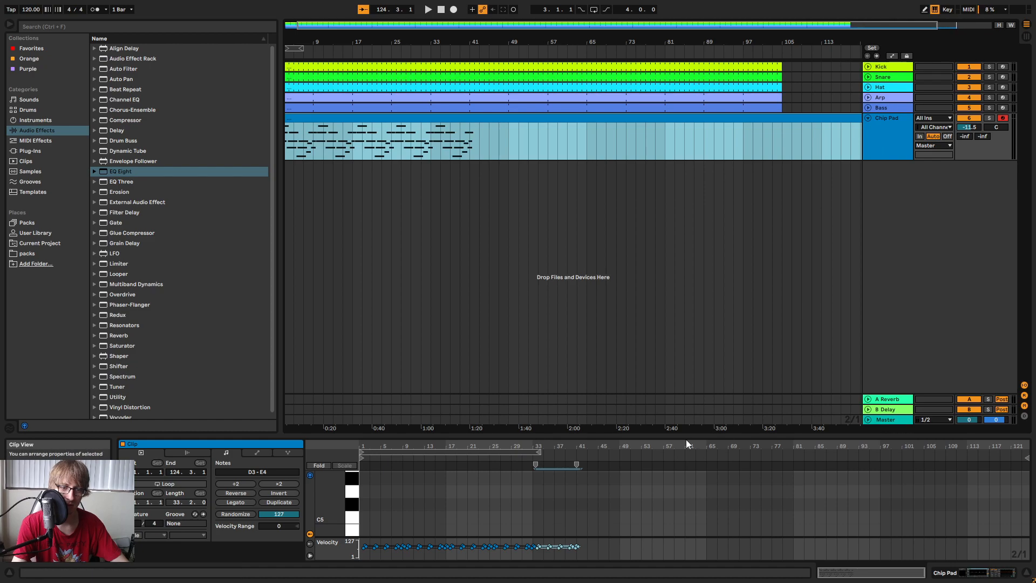
Paste further copies of the progression into the extended clip at 41.3.1 and 49.3.1.
drag(692, 434, 686, 180)
drag(520, 195, 647, 194)
scroll(656, 365, down, 4)
click(599, 302)
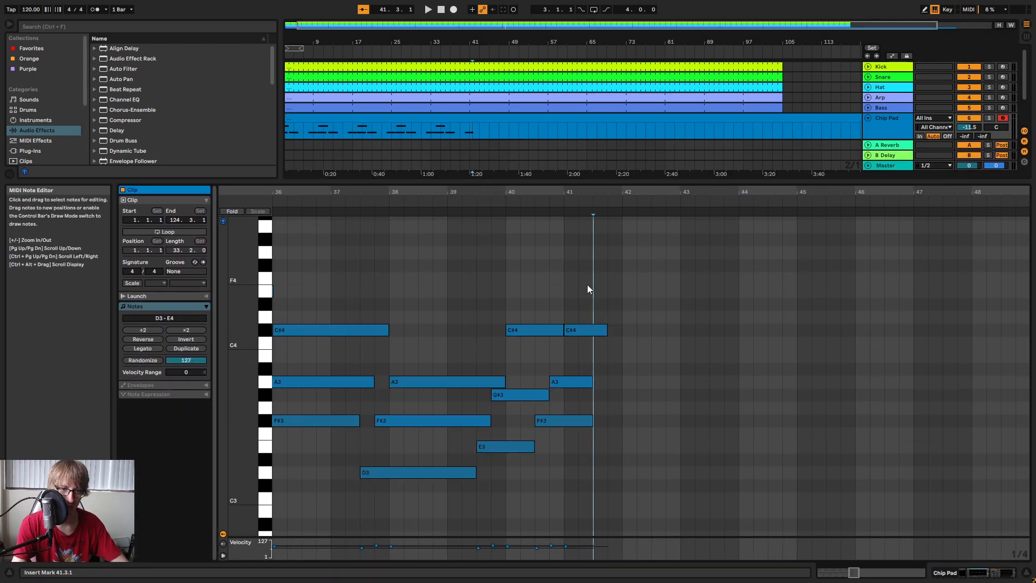
drag(610, 192, 664, 164)
click(651, 296)
key(ctrl+v)
click(838, 291)
click(850, 291)
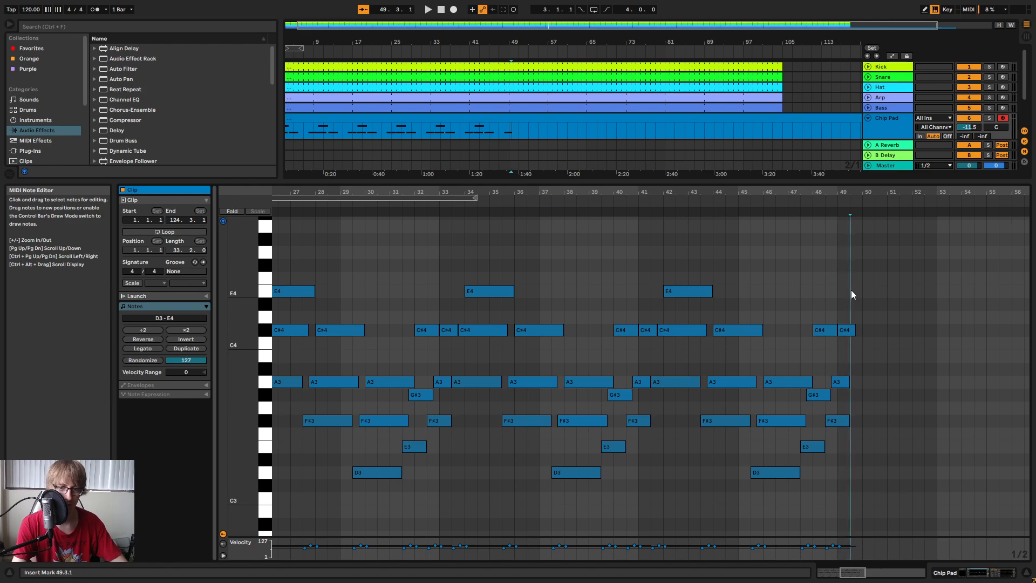
key(ctrl+v)
Paste two more copies of the progression at 57.3.1 and 65.3.1.
drag(981, 193, 543, 186)
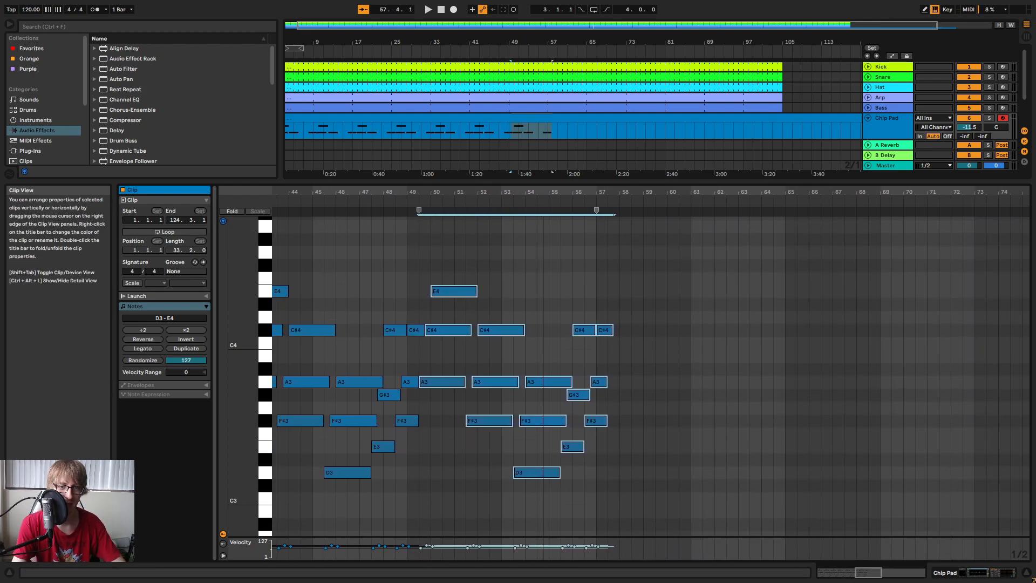
click(609, 270)
key(ctrl+v)
click(799, 273)
key(ctrl+v)
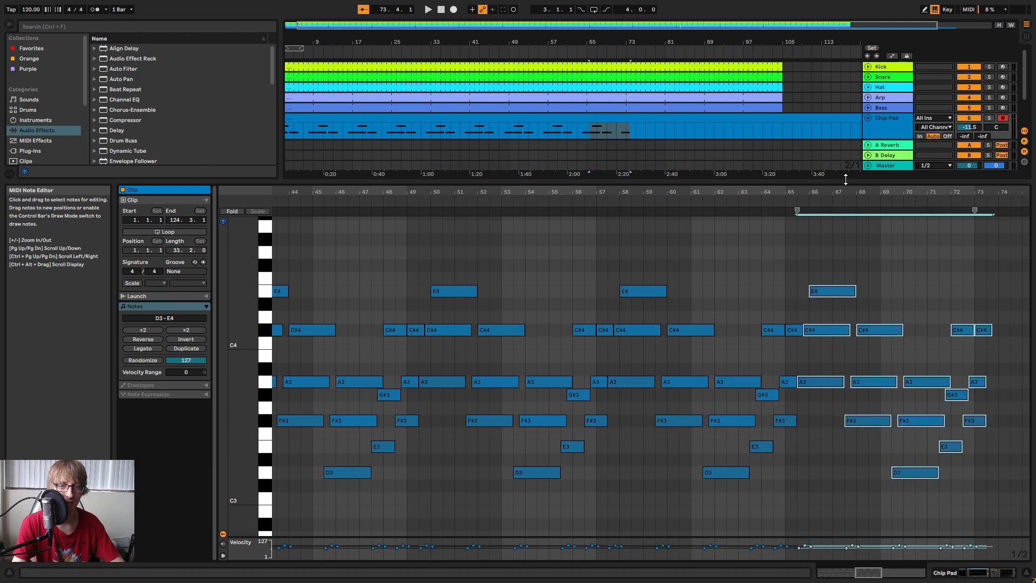
Shorten the Chip Pad clip in the arrangement to end at 75.1.1 and return the song position to the start.
drag(841, 192, 681, 192)
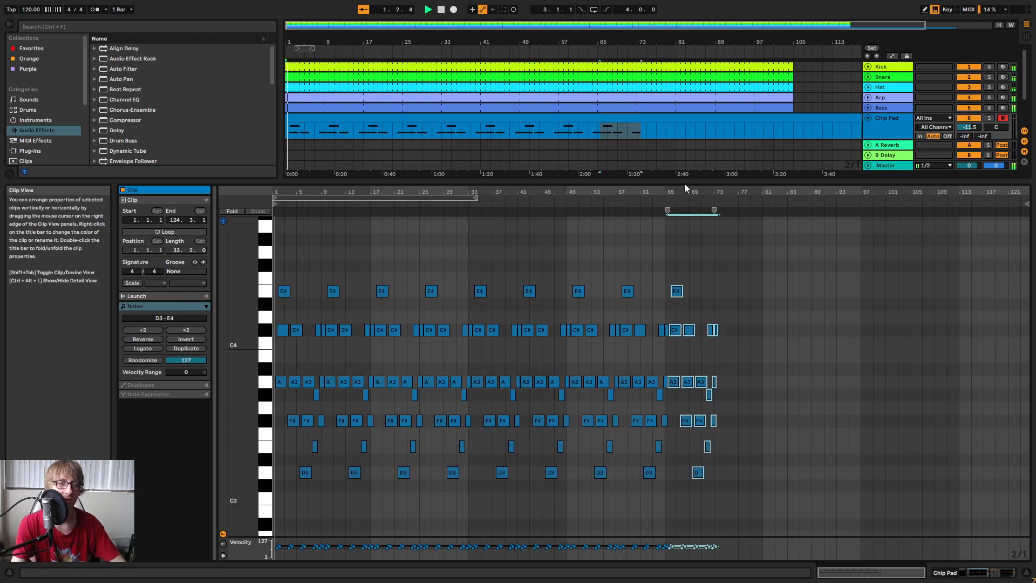
drag(690, 182, 690, 342)
key(space)
drag(763, 43, 763, 38)
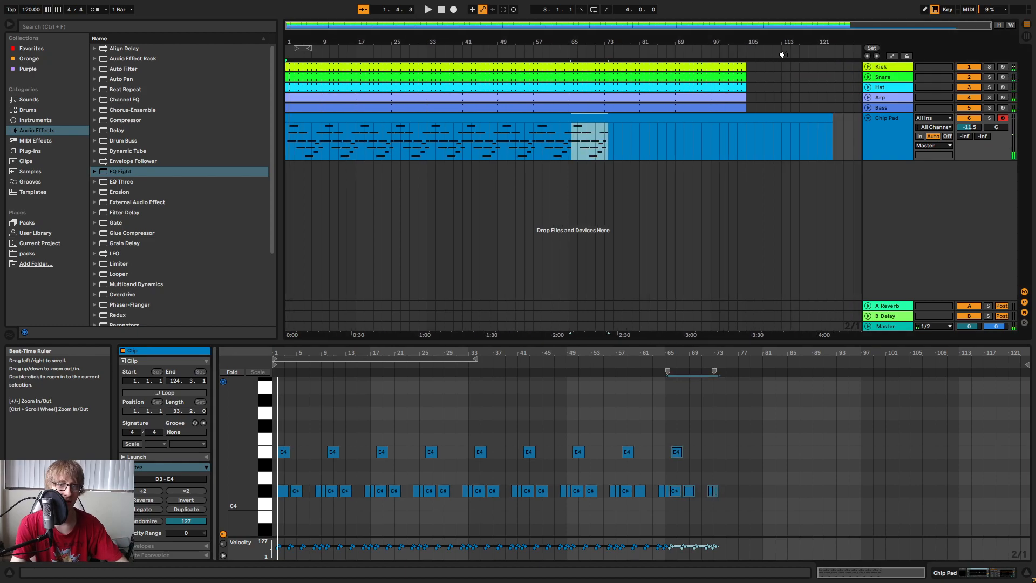
drag(833, 118, 614, 121)
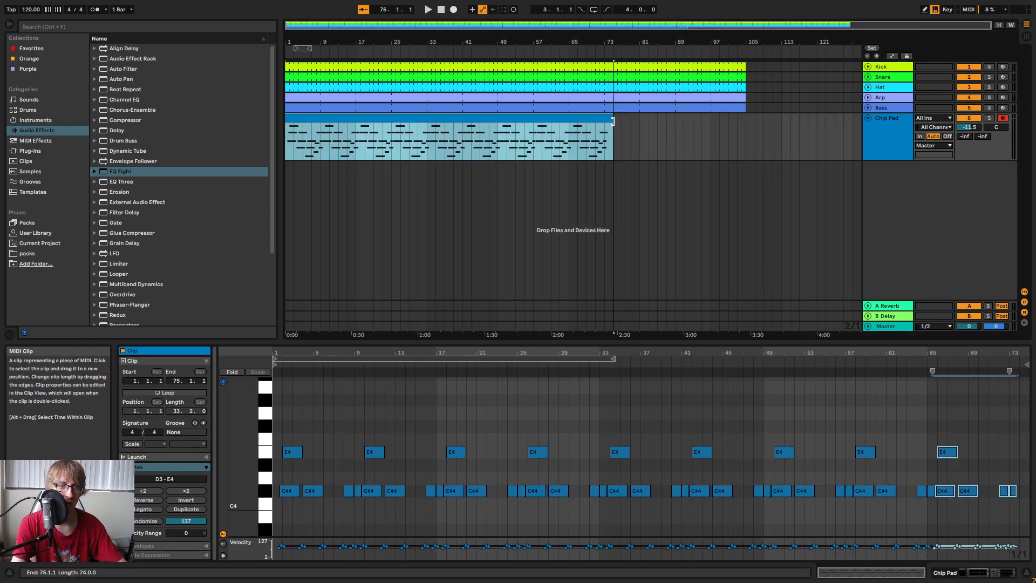
click(441, 9)
drag(380, 41, 379, 49)
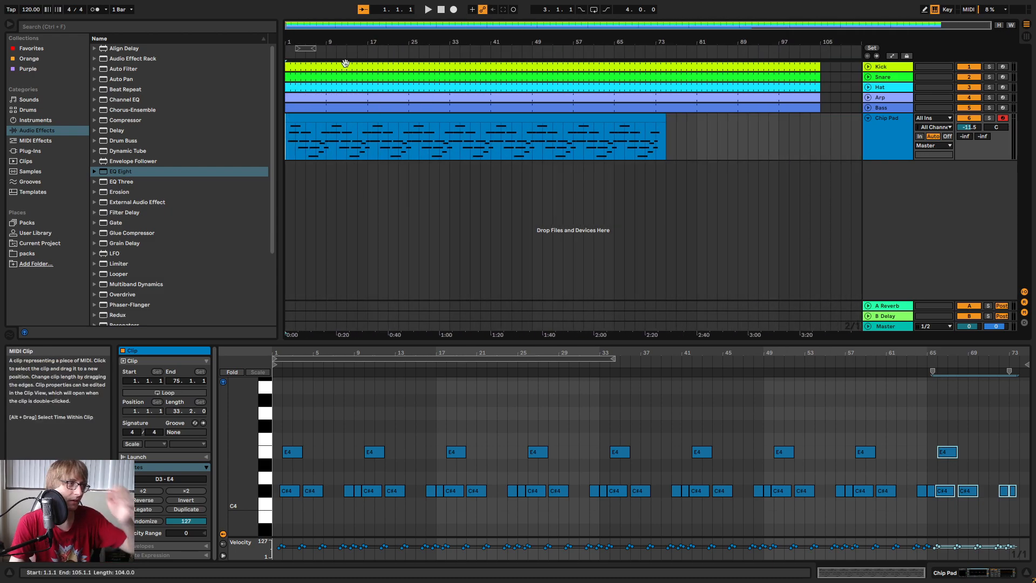
Save the Live Set and fold the Chip Pad track.
click(665, 195)
key(ctrl+s)
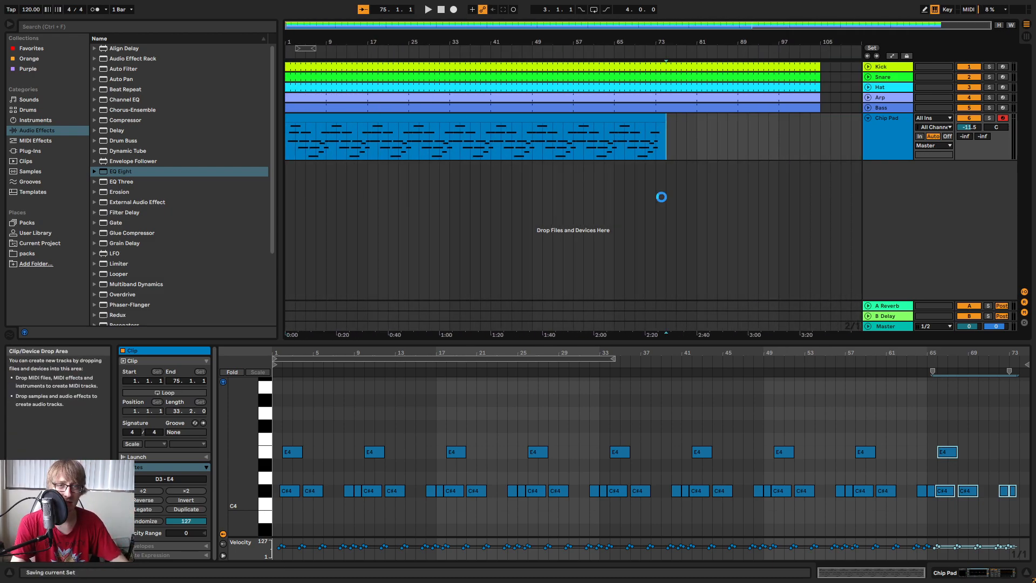
click(868, 118)
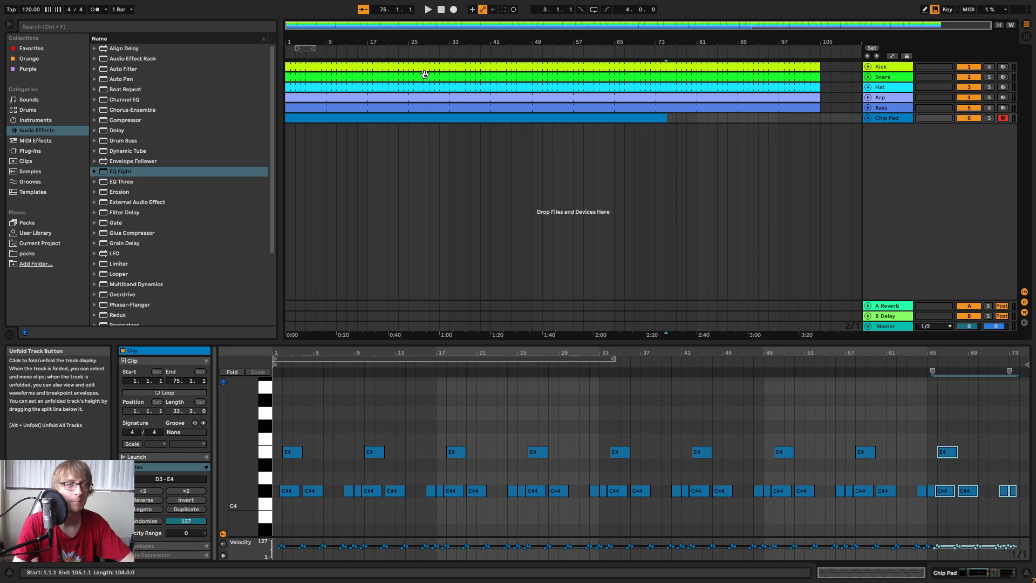
Play the song from the start and bring up the Session View mixer.
click(442, 9)
drag(328, 43, 369, 45)
click(428, 9)
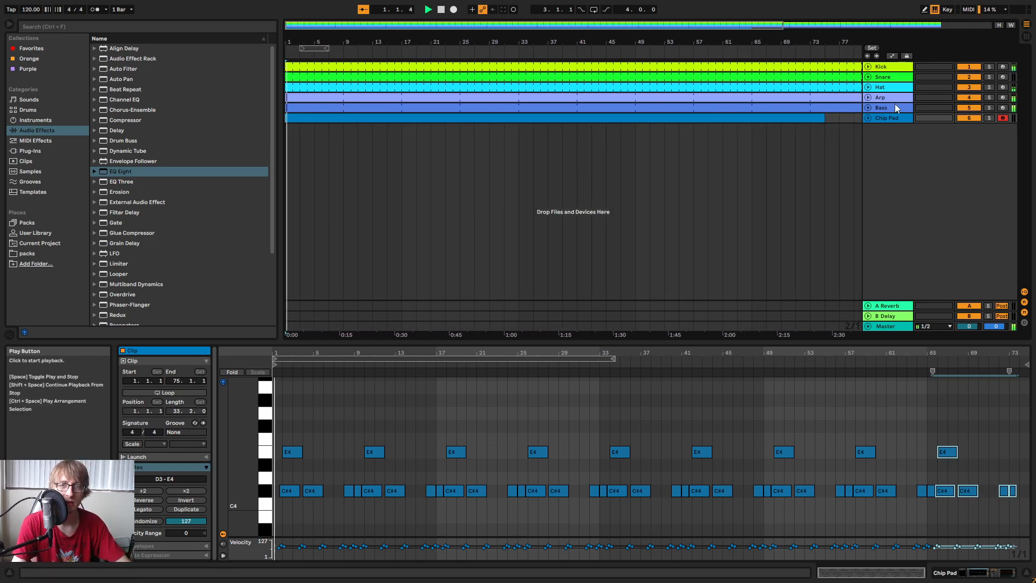
key(Tab)
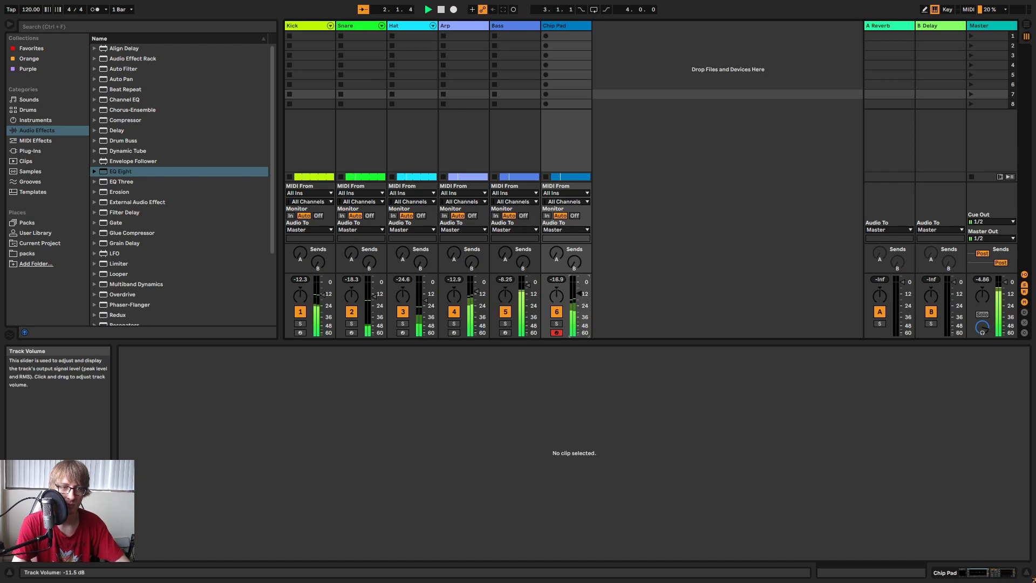
Replace the Reverb device on return track A with the Cathedral hall reverb preset.
click(882, 27)
double_click(881, 27)
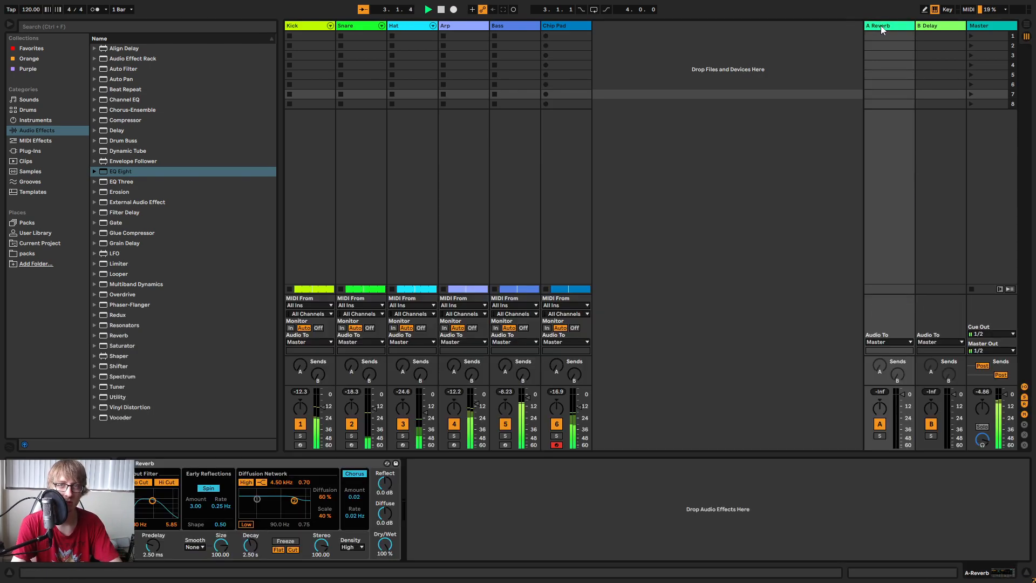
click(213, 464)
key(Delete)
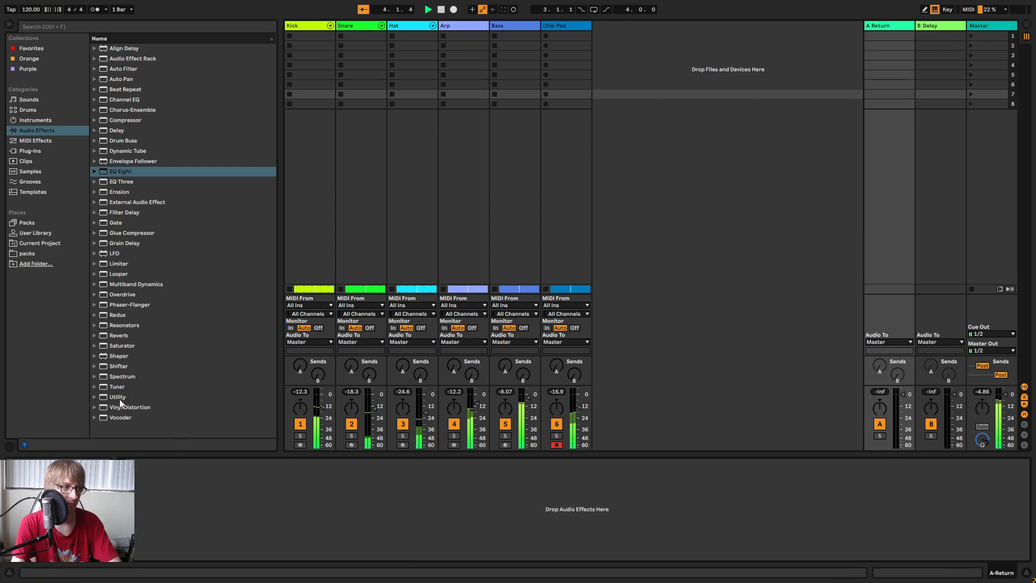
click(93, 335)
click(100, 345)
drag(127, 365, 407, 512)
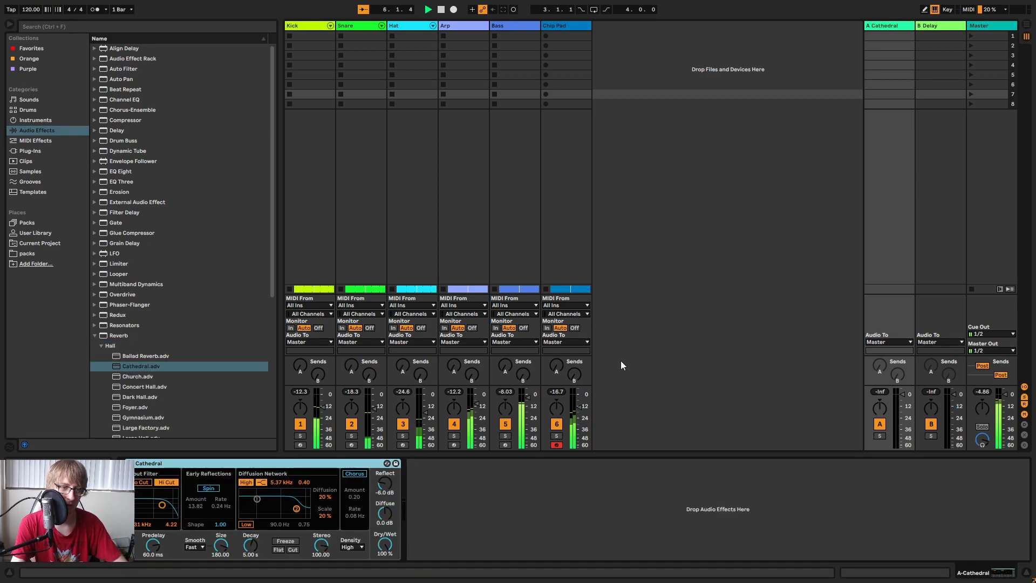
Send Chip Pad (about -6.7 dB), Arp and Snare to the Cathedral return and fine-tune the Arp and Snare track volumes.
drag(563, 367, 562, 337)
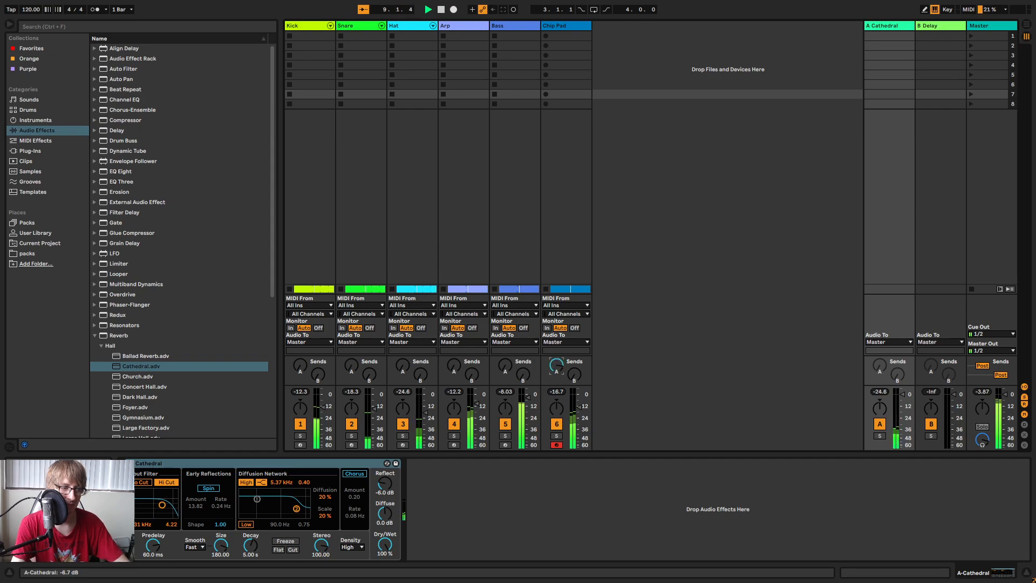
drag(454, 367, 453, 345)
drag(478, 404, 477, 405)
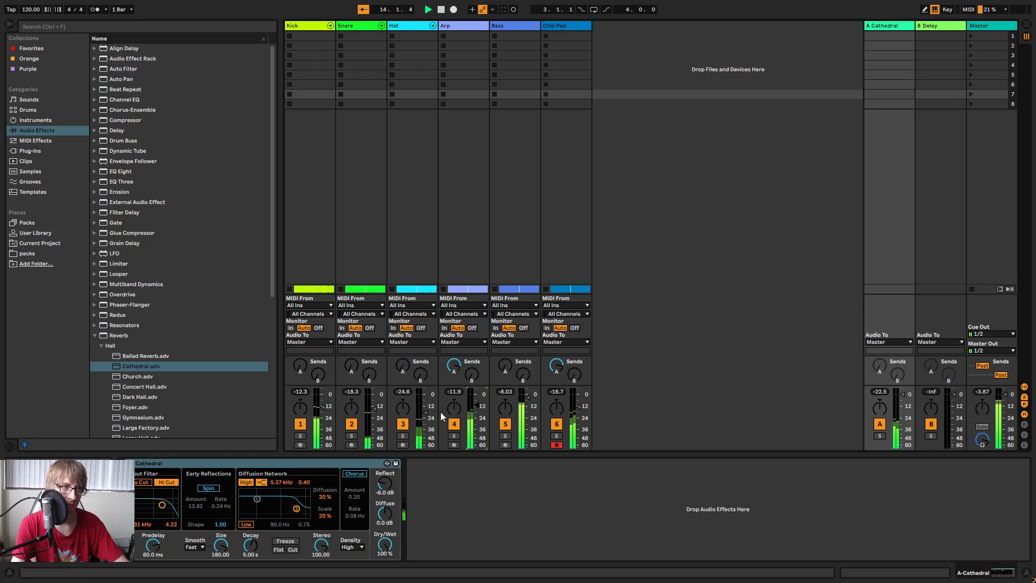
mouse_move(351, 365)
mouse_down()
mouse_move(351, 345)
mouse_move(351, 354)
mouse_up()
drag(378, 412, 377, 407)
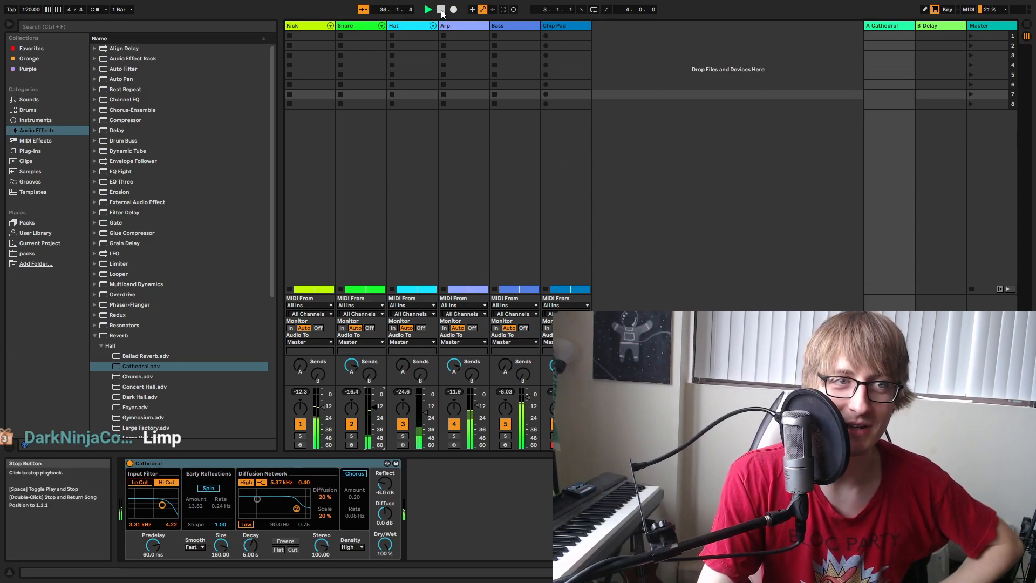
Return to the arrangement and play it from the start to listen to the mix.
click(441, 10)
key(Tab)
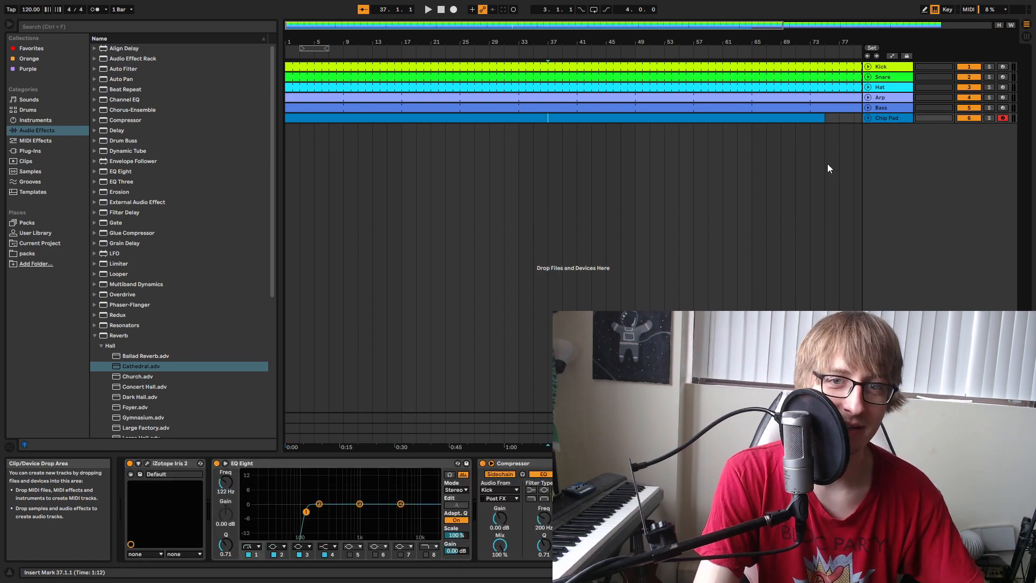
key(Tab)
key(Tab)
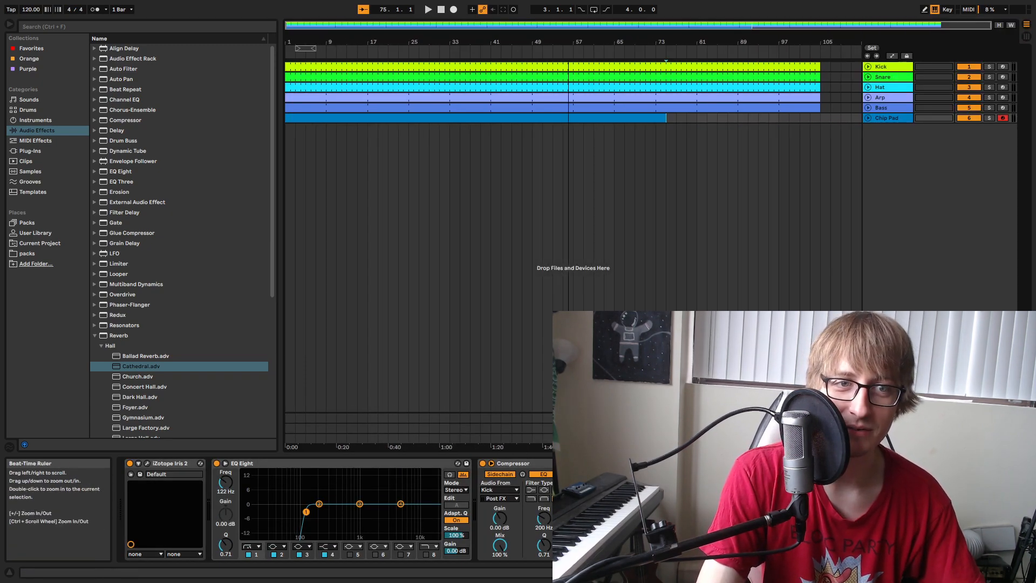
key(Tab)
key(Tab)
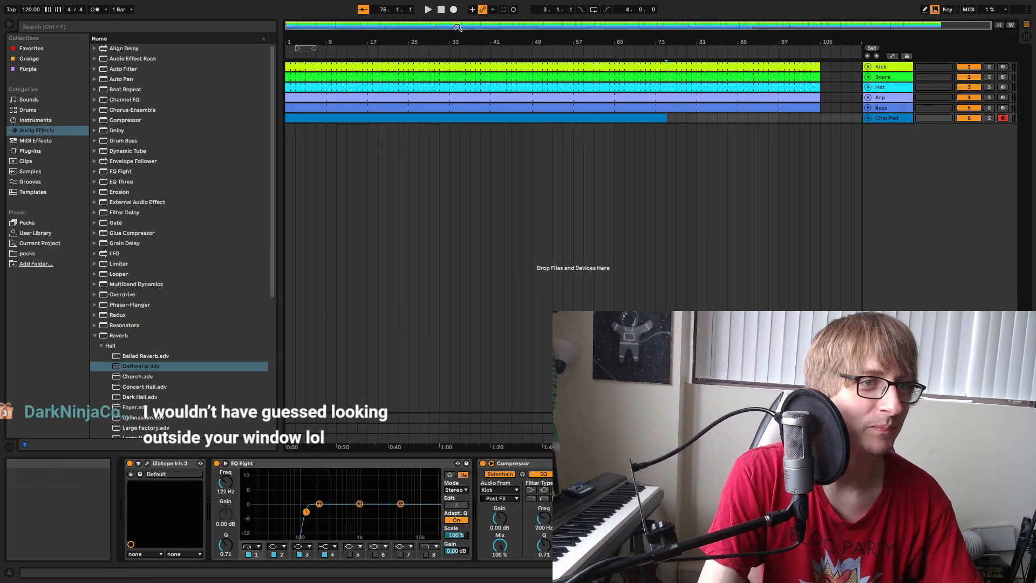
click(428, 11)
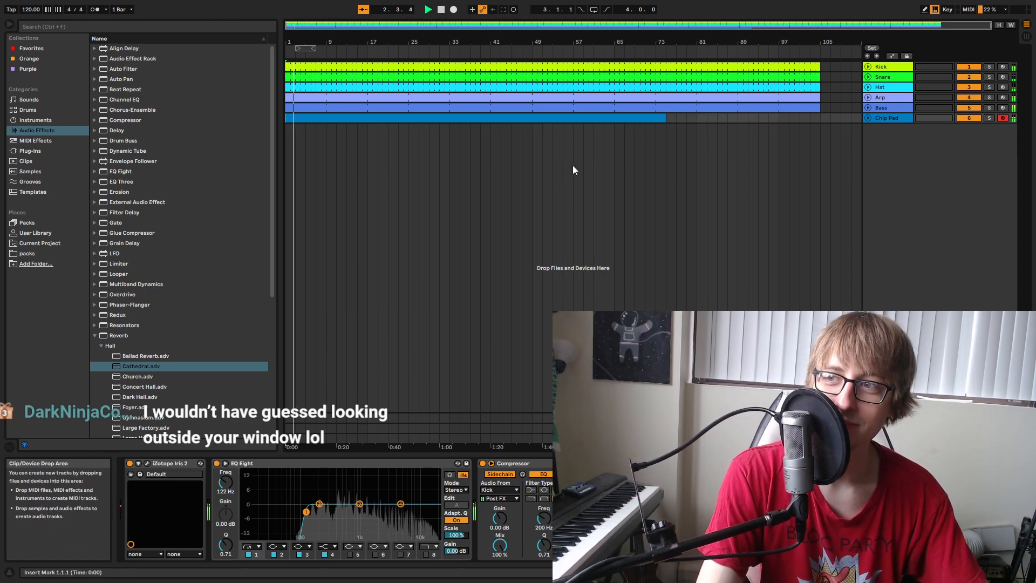
click(440, 10)
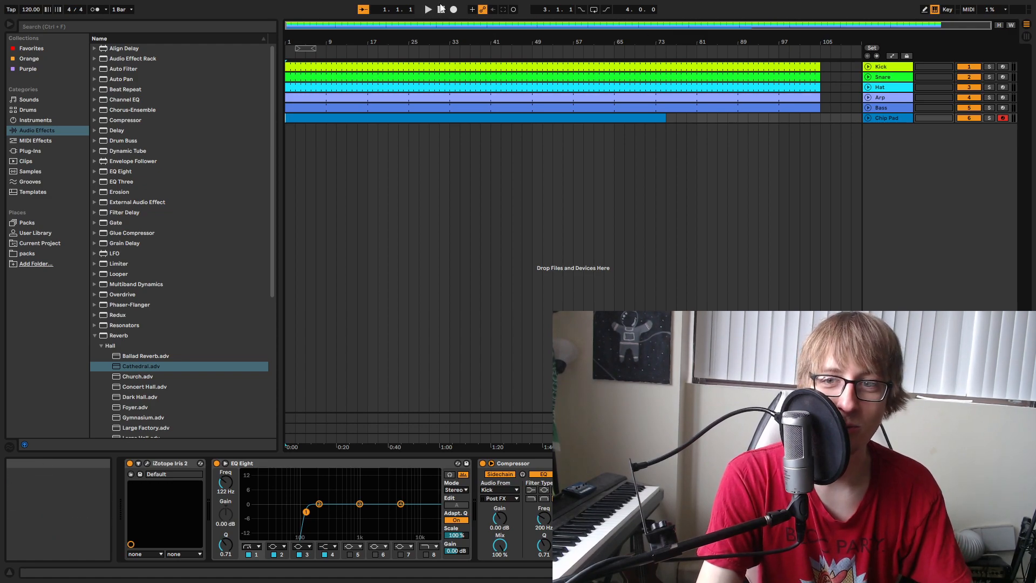
click(428, 9)
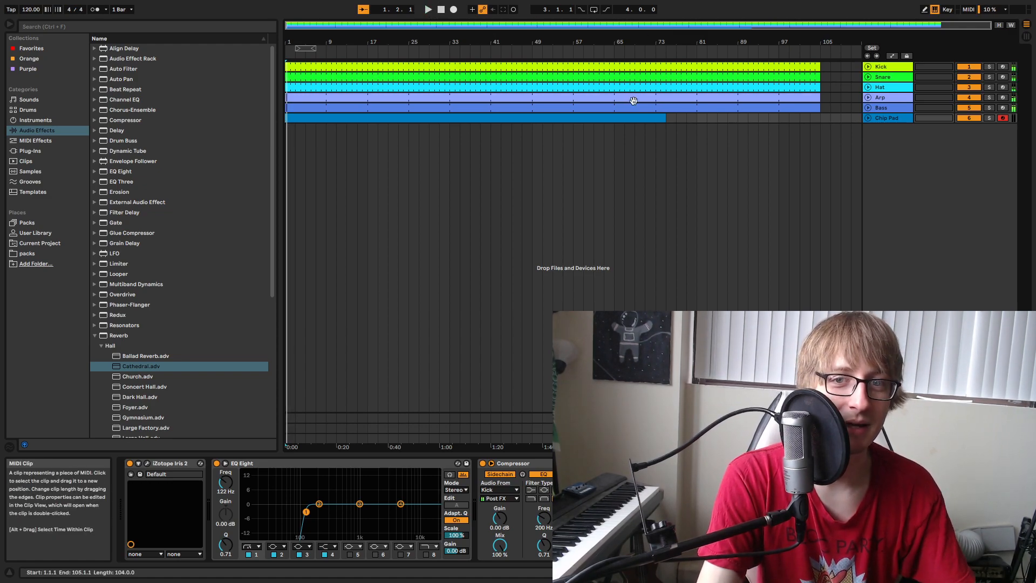
click(546, 231)
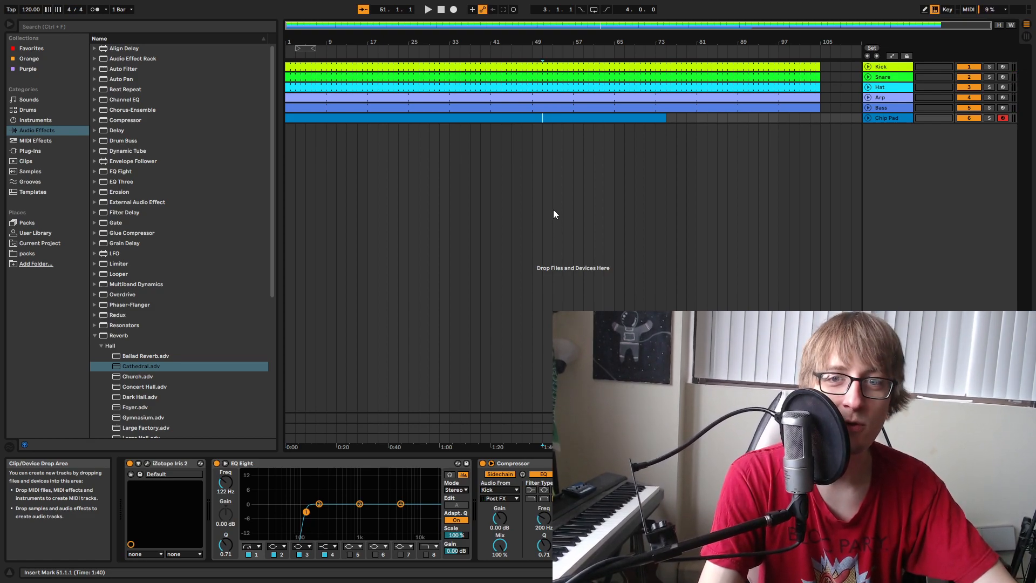
Rename the Bass track as Sub Bass.
right_click(894, 105)
click(916, 152)
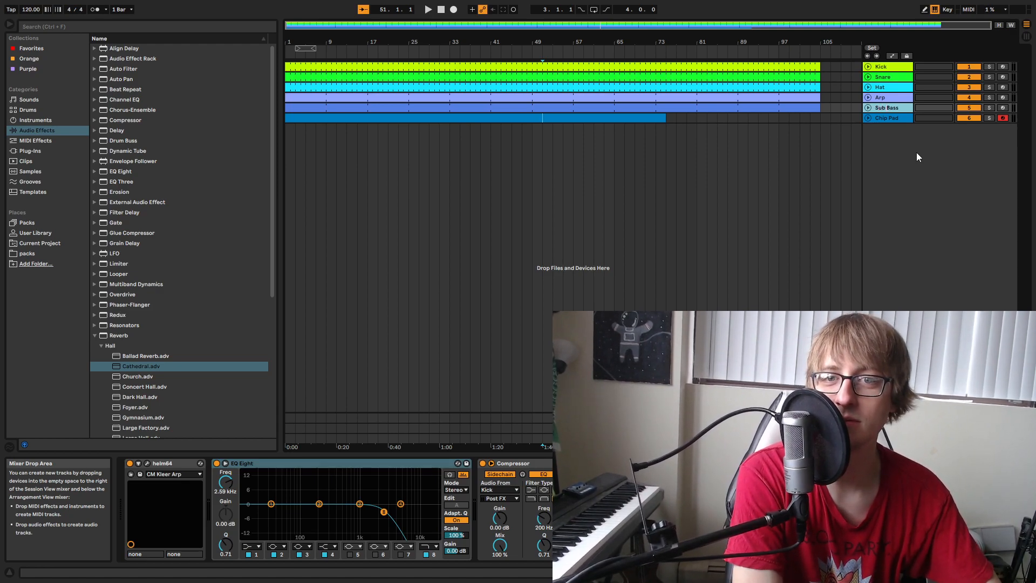
text(Sub)
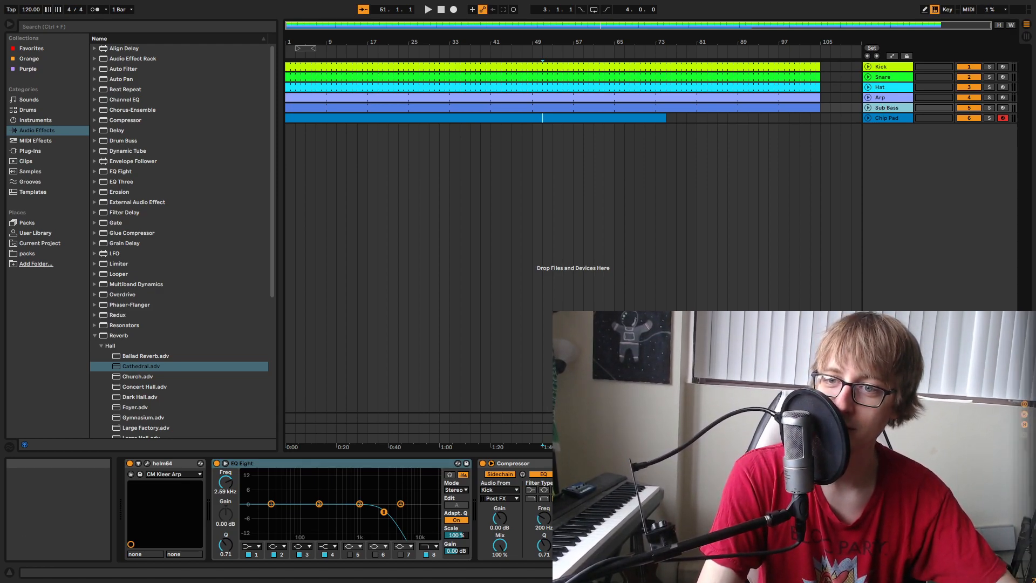
click(500, 177)
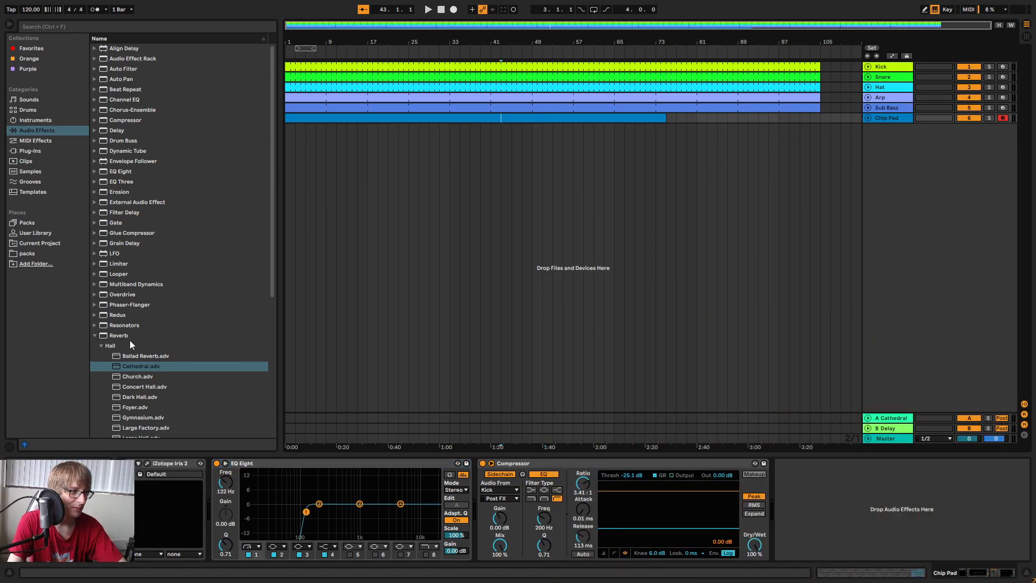
Load the Vital synth plug-in onto a new MIDI track below Chip Pad and close its editor window.
click(95, 338)
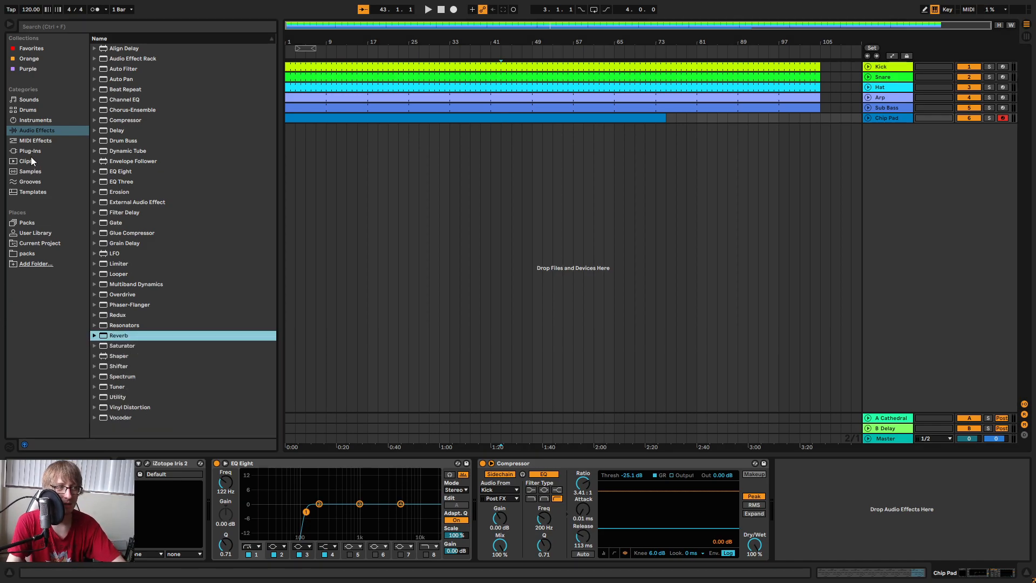
click(77, 152)
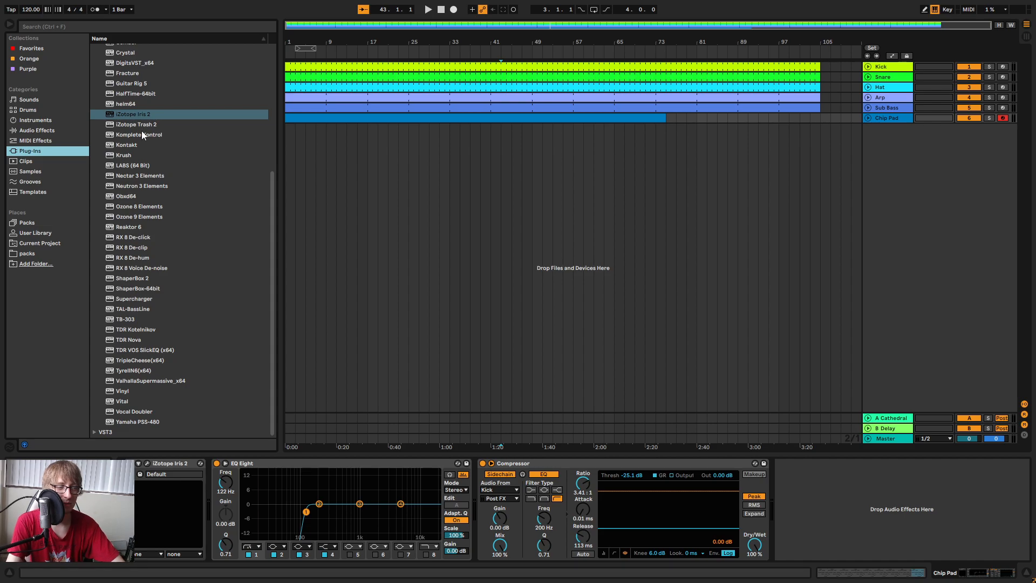
scroll(138, 372, up, 1)
drag(127, 409, 125, 413)
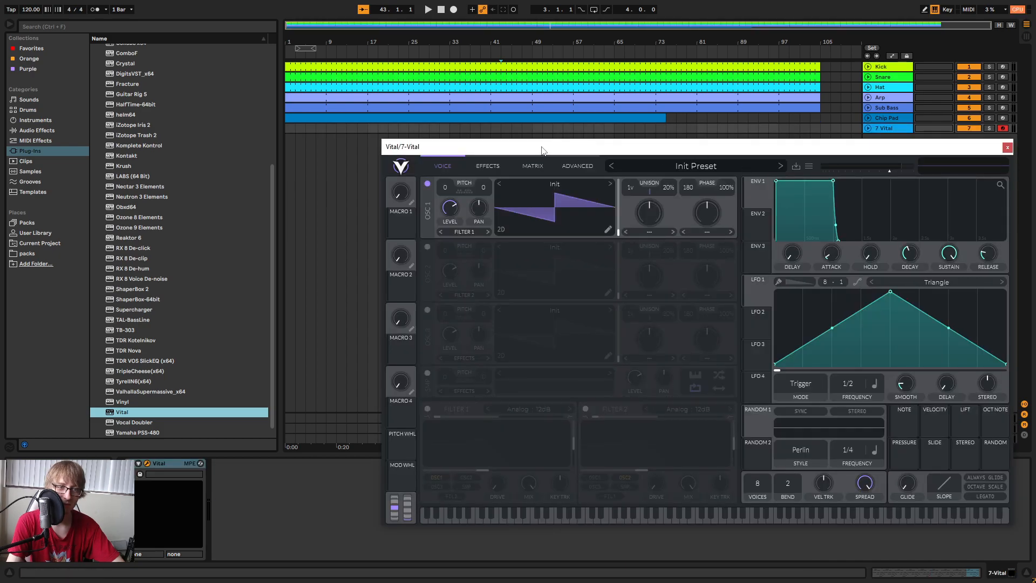
drag(542, 150, 465, 143)
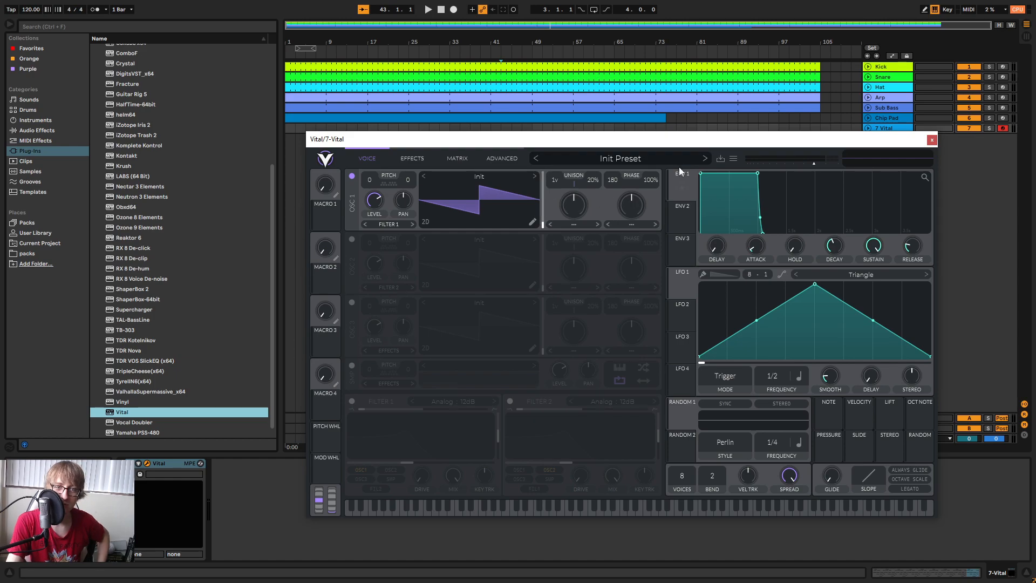
click(688, 156)
drag(787, 144, 810, 212)
click(955, 208)
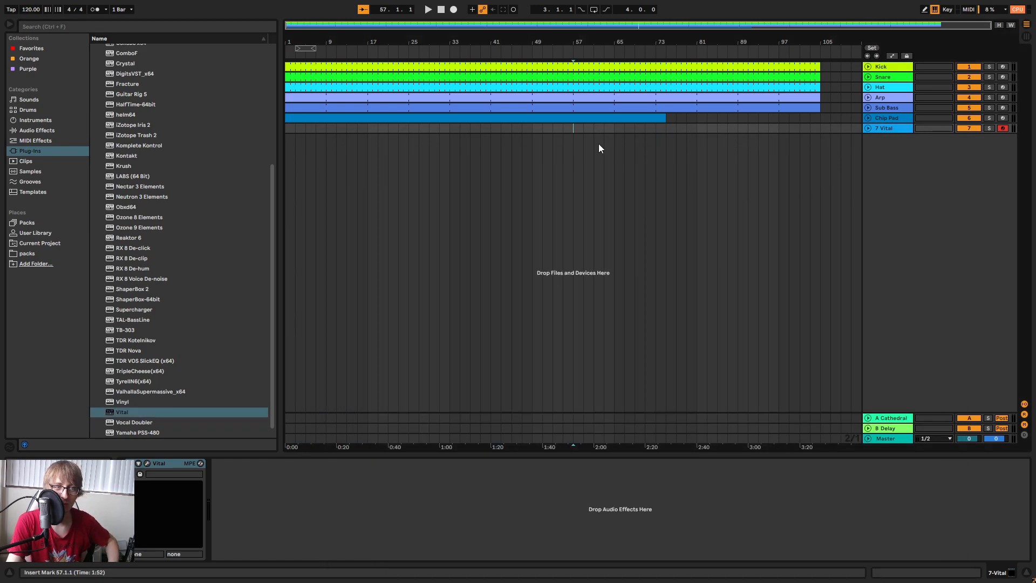
Copy the Sub Bass clip to the start of the new Vital track.
click(724, 107)
key(ctrl+c)
click(287, 129)
key(ctrl+v)
Rename the Vital track as Bass.
right_click(900, 131)
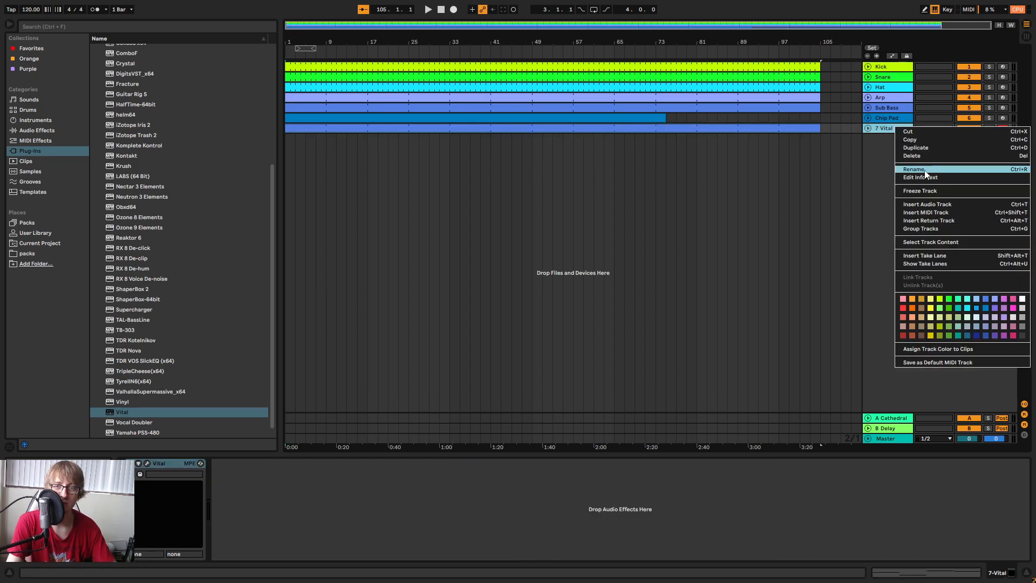
click(925, 169)
text(Bass)
key(Return)
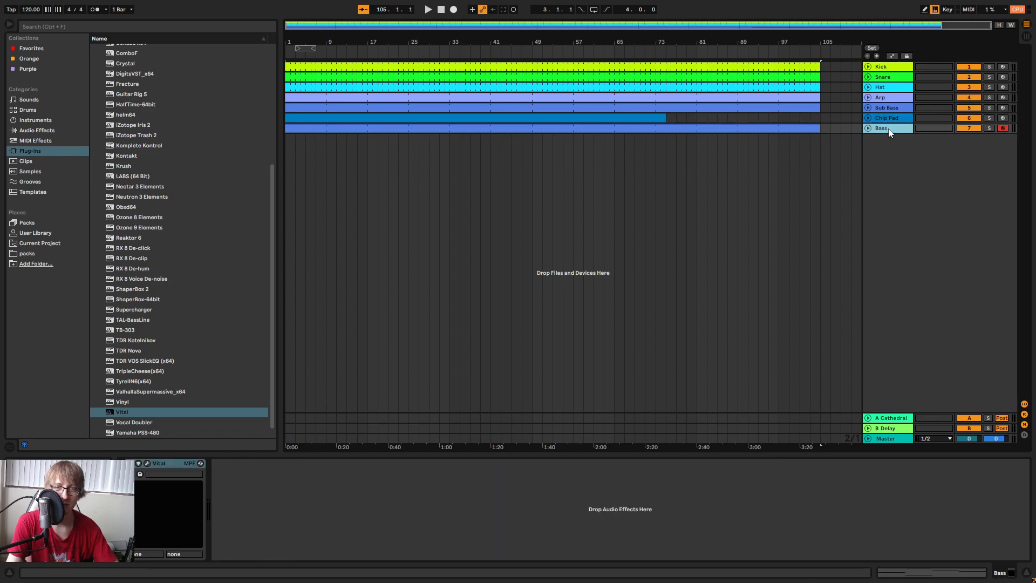
Solo the Bass track in the mixer at about -13 dB and open its Vital editor with the song playing.
key(Tab)
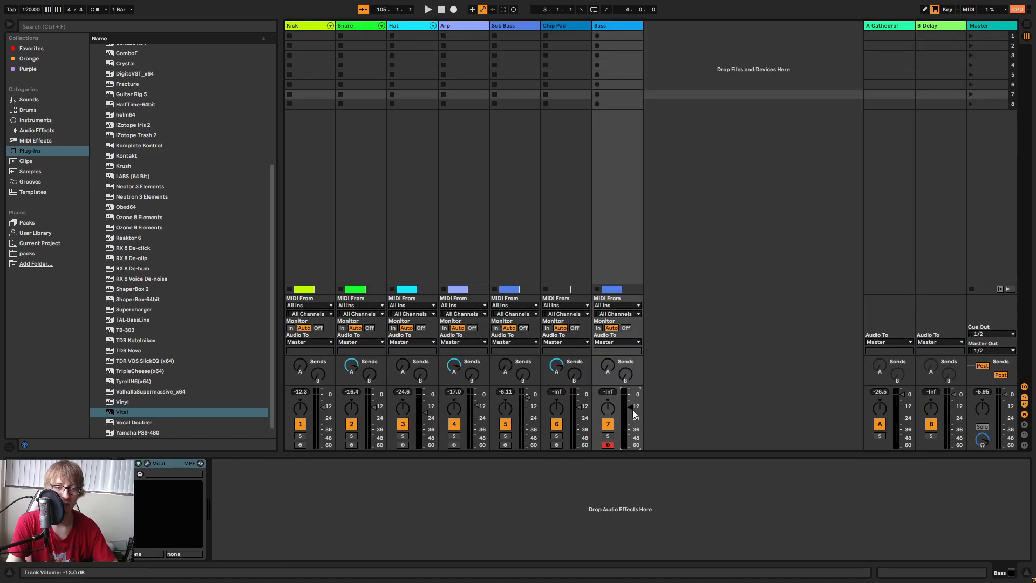
key(space)
click(609, 436)
drag(628, 418, 627, 414)
click(146, 464)
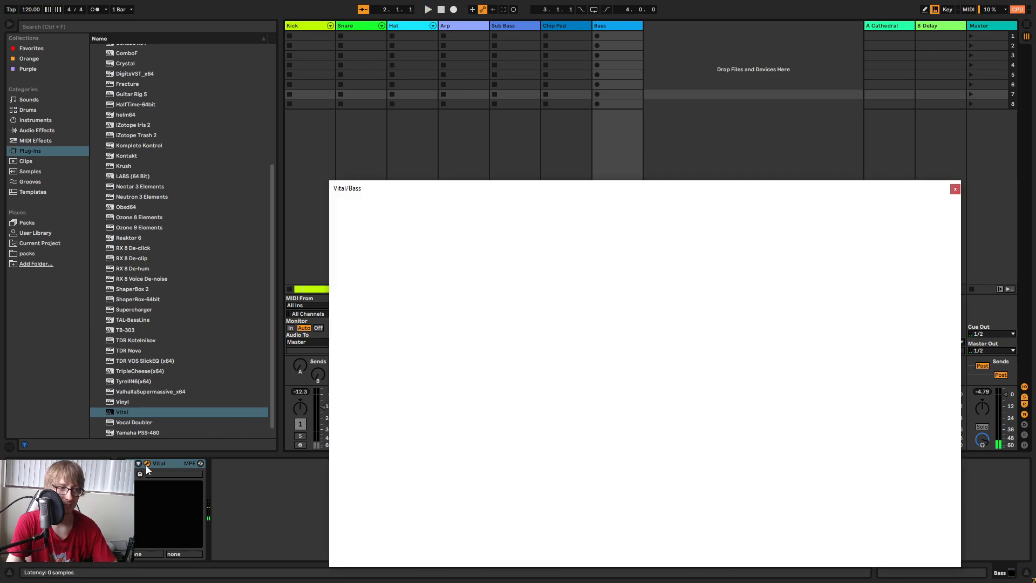
drag(624, 190, 589, 96)
key(space)
Switch Vital's oscillator 1 to the Classic Blend wavetable and restart playback to hear it.
click(522, 132)
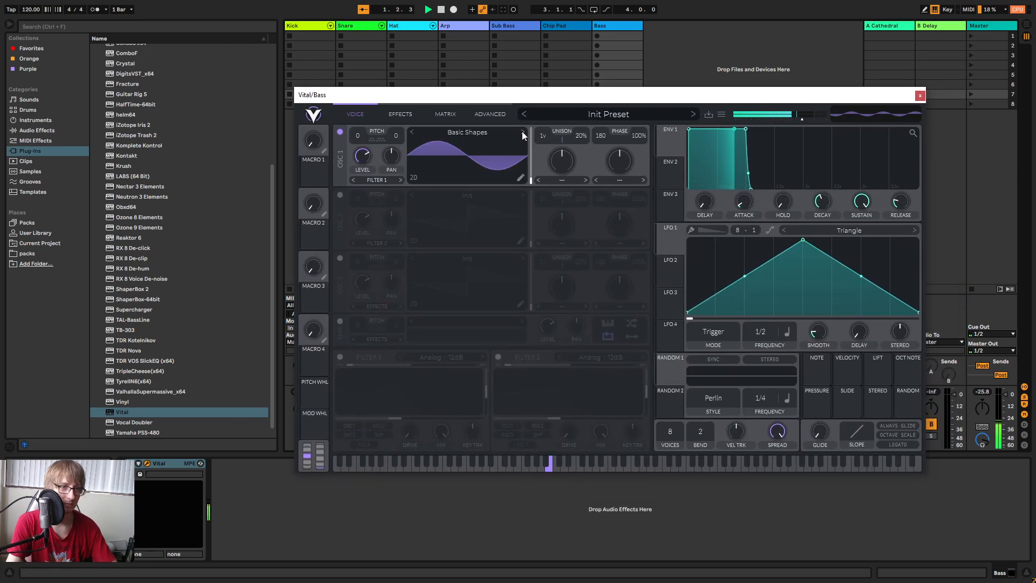
key(space)
click(522, 132)
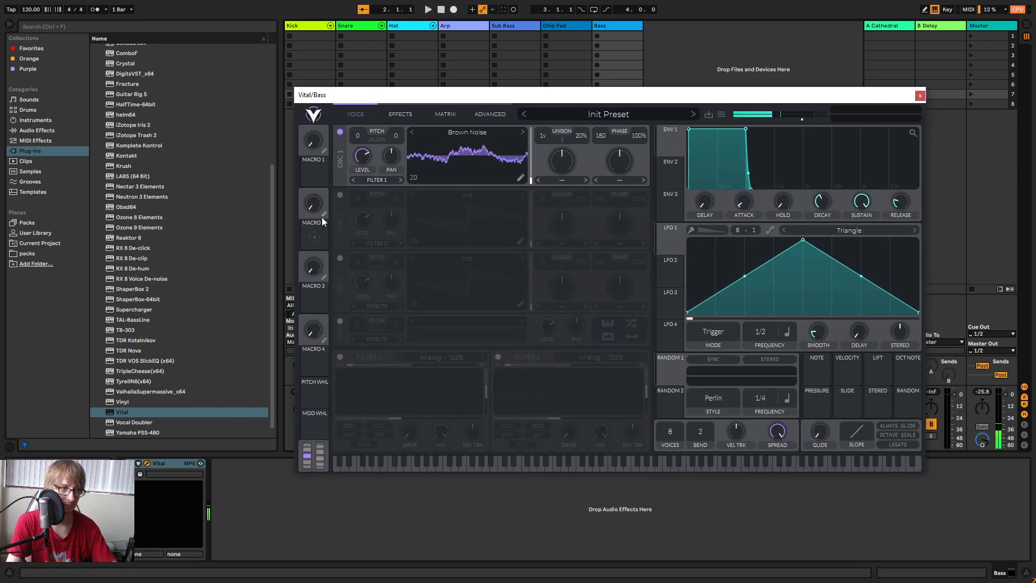
click(523, 132)
key(space)
Enable oscillator 2 with the Classic Blend wavetable and raise its wave position to a square-like shape.
click(340, 195)
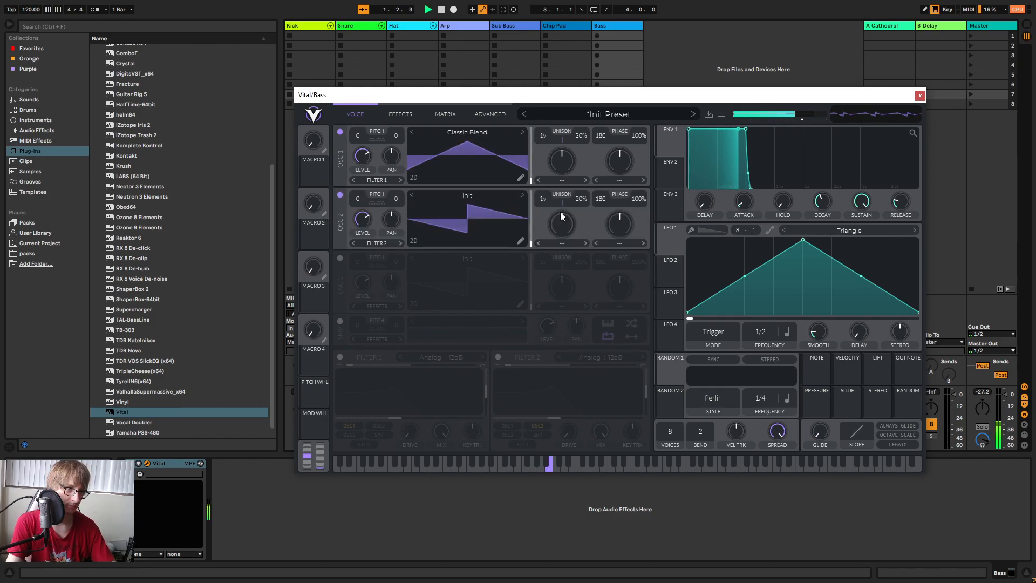
click(522, 195)
click(523, 195)
click(522, 196)
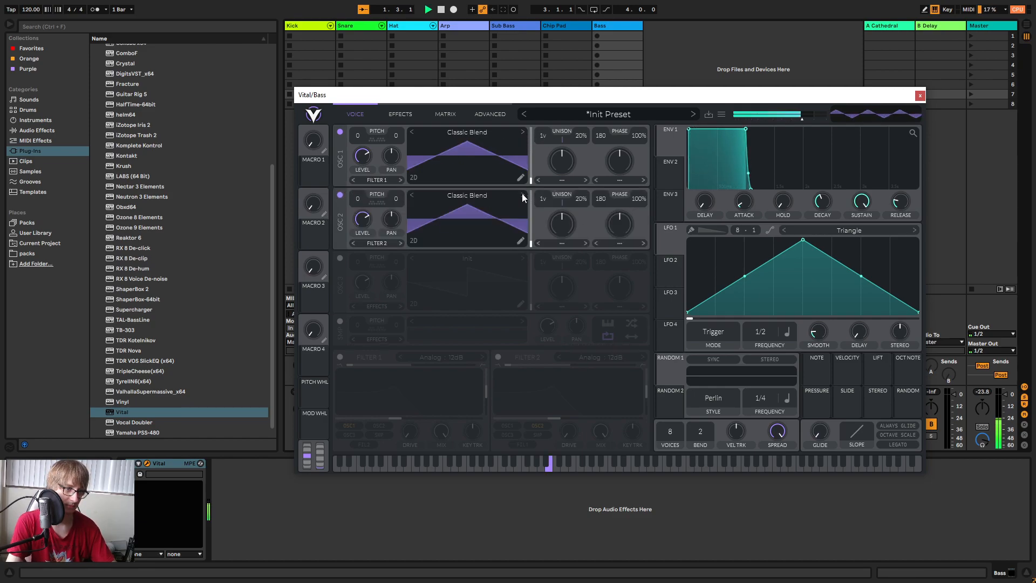
drag(529, 231, 534, 175)
Enable Filter 1 and adjust its cutoff for a low-pass sound on oscillator 1.
click(341, 356)
mouse_move(389, 393)
mouse_down()
mouse_move(425, 395)
mouse_move(397, 395)
mouse_up()
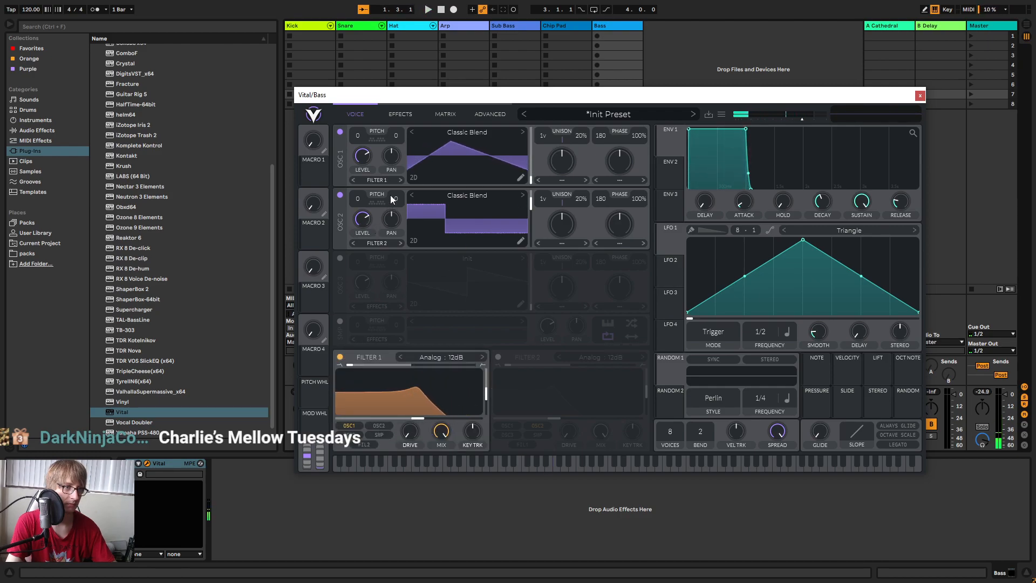
key(space)
Transpose oscillator 2 by -12 semitones, rebalance both oscillator levels and move oscillator 1's wave position to a saw-like shape.
drag(396, 198, 363, 309)
drag(358, 205, 361, 216)
mouse_move(363, 149)
mouse_down()
mouse_move(369, 77)
mouse_move(371, 217)
mouse_move(363, 152)
mouse_up()
drag(532, 177, 522, 134)
drag(371, 222, 371, 223)
drag(532, 170, 519, 174)
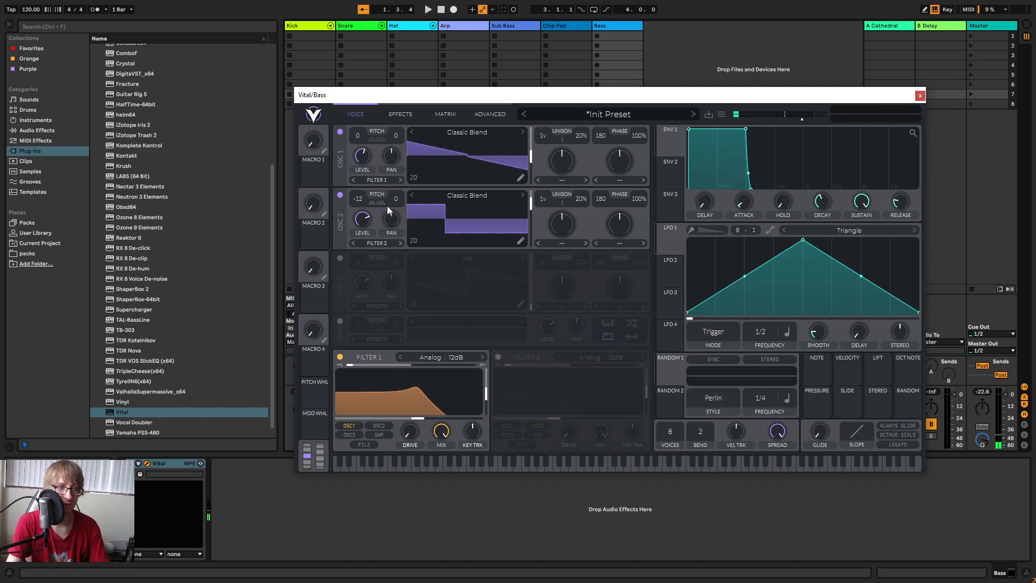
Route oscillator 2 through Filter 1, nudging its wave position slightly down and raising the filter cutoff.
click(381, 243)
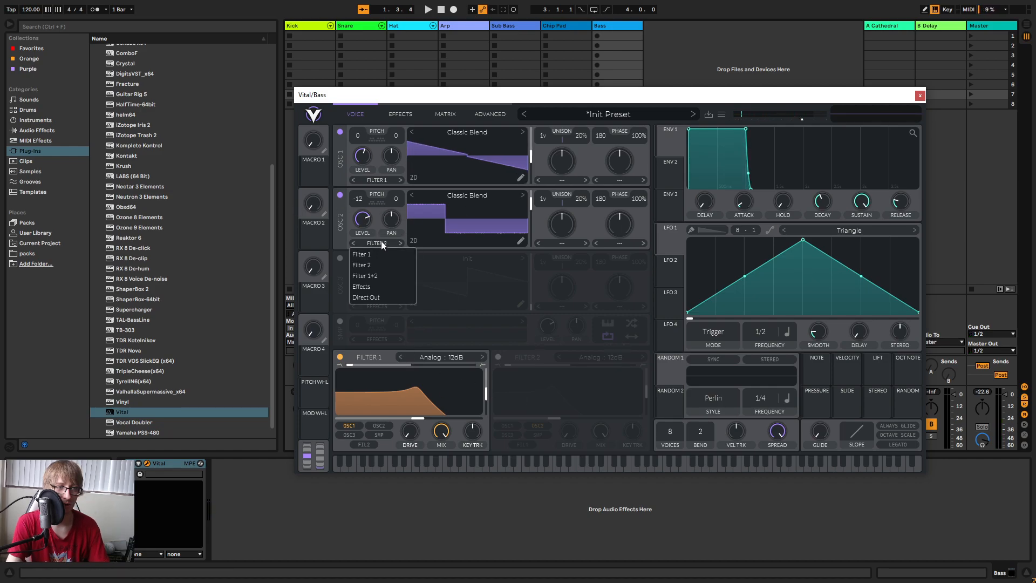
click(372, 255)
drag(531, 205, 531, 211)
mouse_move(414, 389)
mouse_down()
mouse_move(444, 390)
mouse_move(425, 385)
mouse_move(432, 378)
mouse_move(422, 377)
mouse_move(427, 399)
mouse_up()
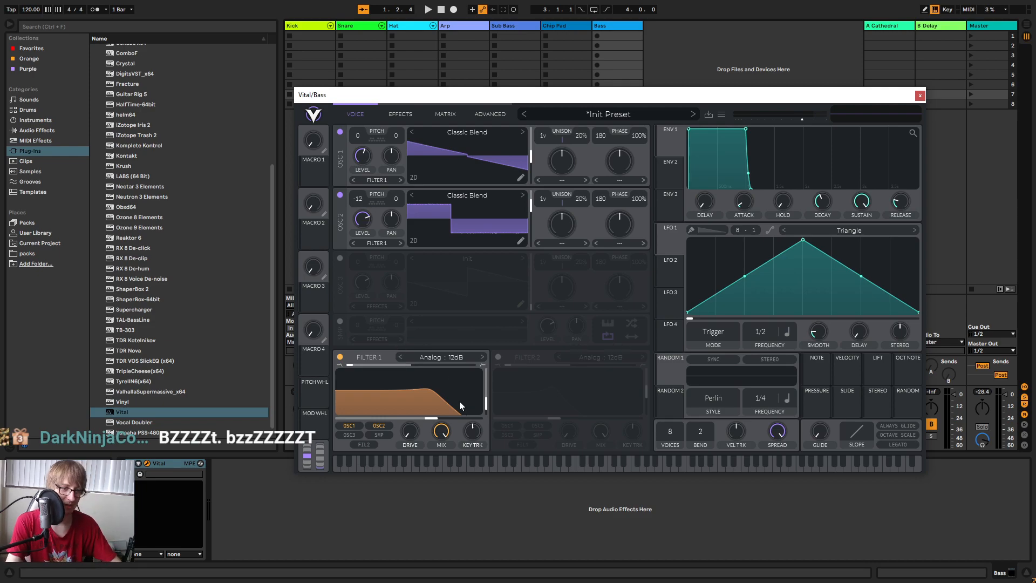
Lower the Filter 1 cutoff on the Bass synth slightly and set the Bass track volume to -8.6 dB during playback.
key(space)
mouse_move(419, 405)
mouse_down()
mouse_move(452, 396)
mouse_move(415, 400)
mouse_up()
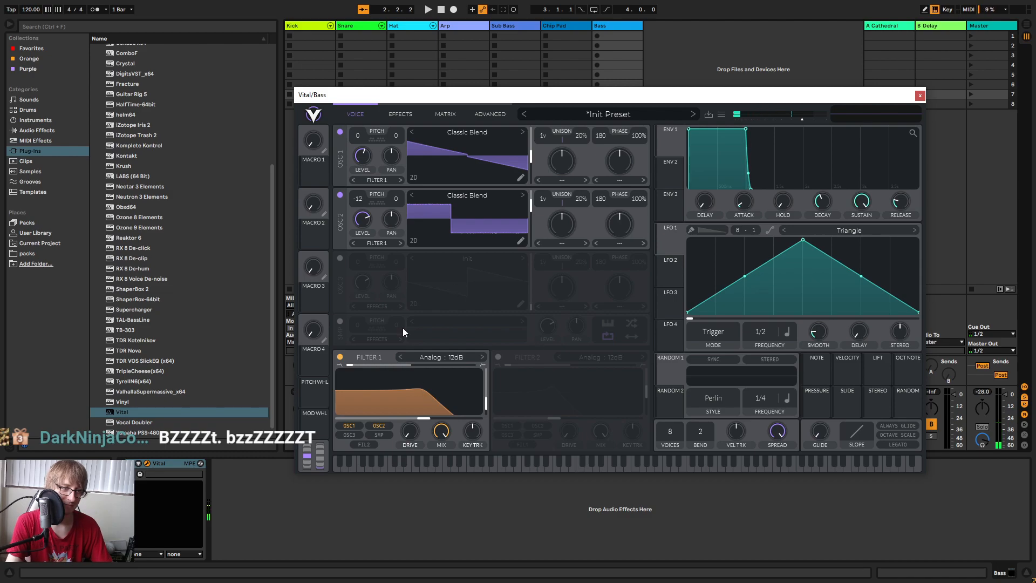
drag(419, 398, 419, 378)
click(920, 96)
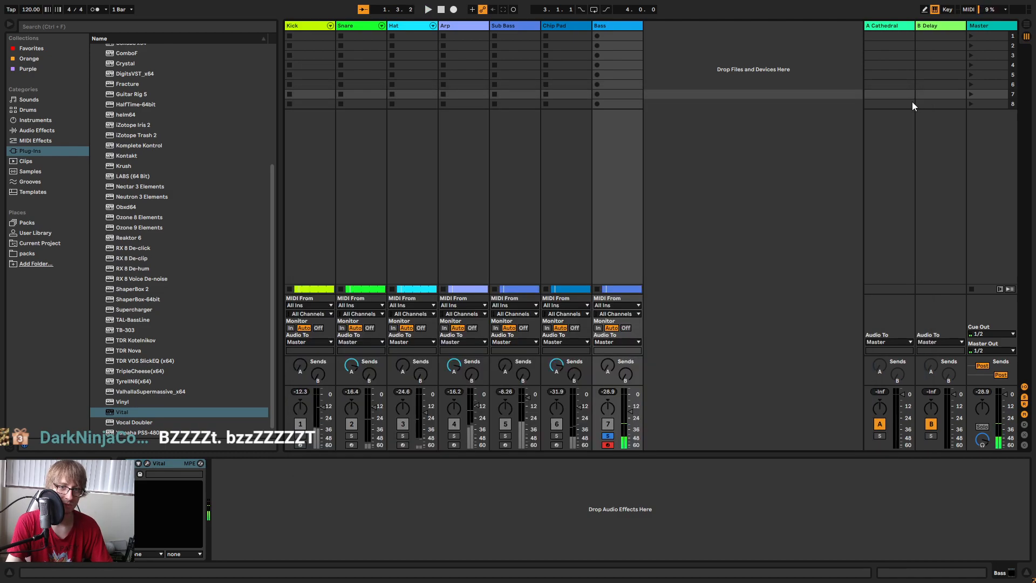
drag(630, 410, 630, 403)
key(space)
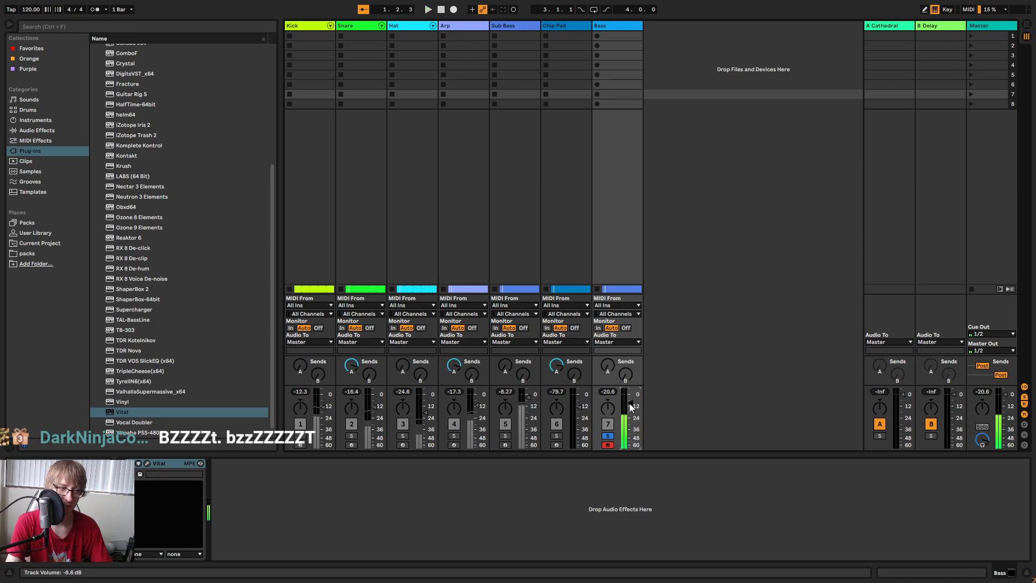
Copy the kick-sidechained Compressor from the Sub Bass track and paste it after Vital on the Bass track.
click(147, 464)
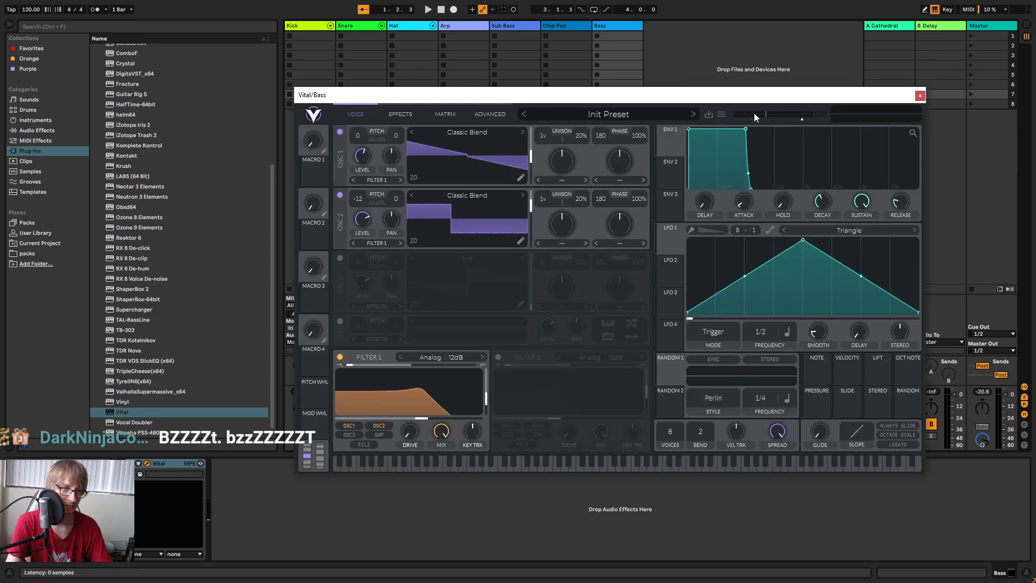
drag(809, 102, 893, 295)
click(515, 28)
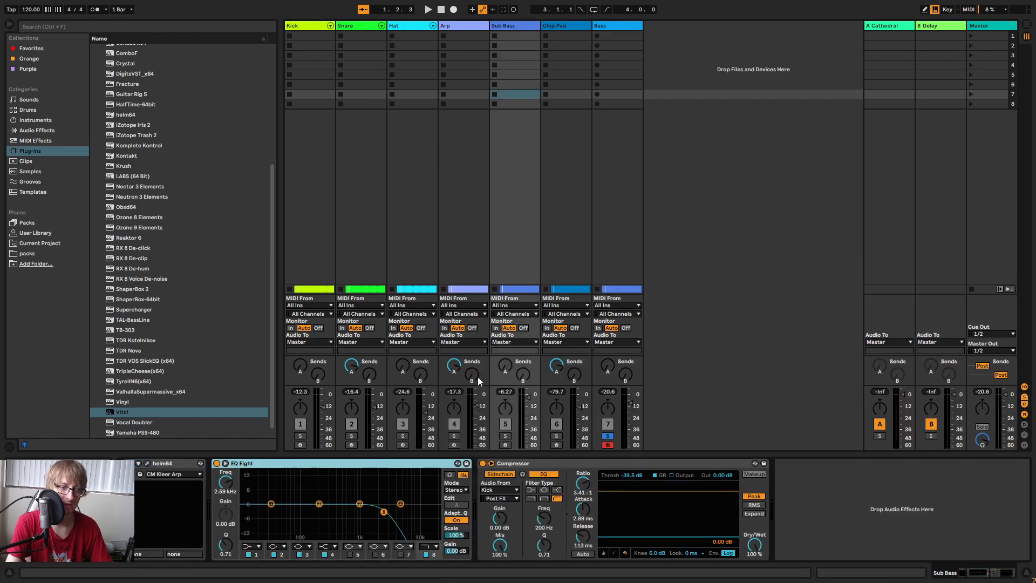
click(633, 464)
click(616, 26)
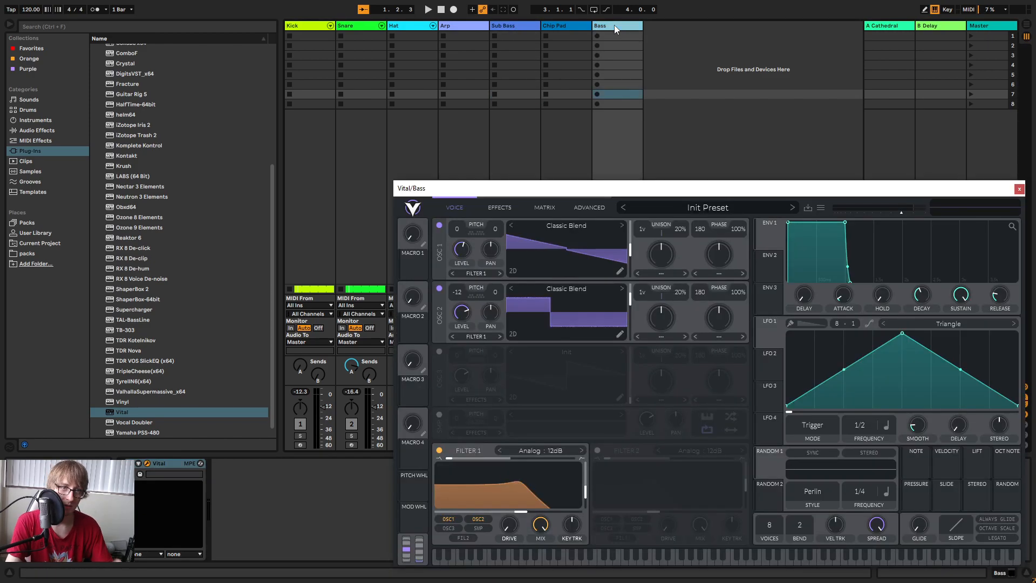
right_click(289, 503)
click(322, 509)
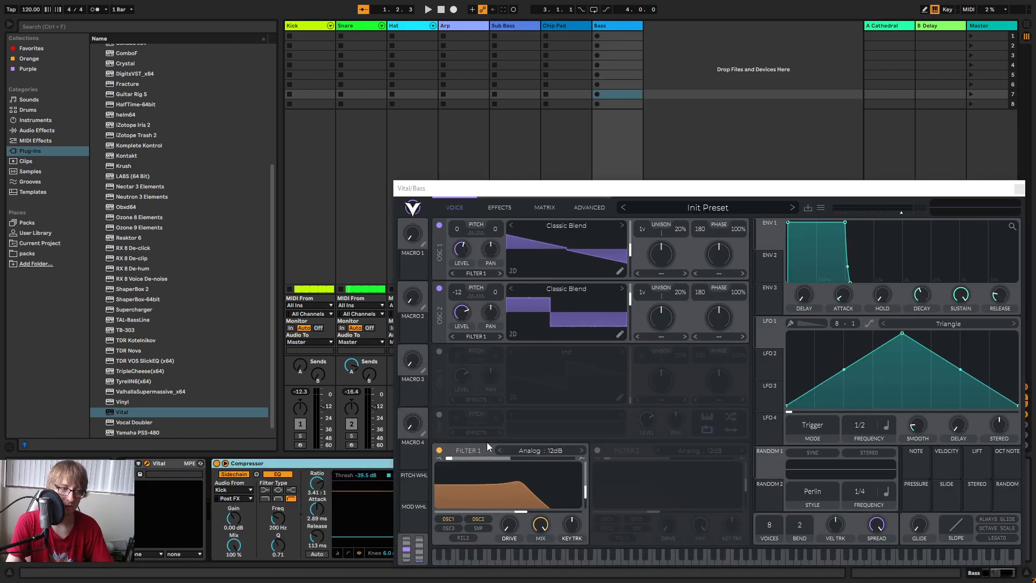
During playback, shift oscillator 2's wave position to a narrower pulse and raise oscillator 1's to a pulse-like shape.
key(space)
drag(772, 187, 659, 102)
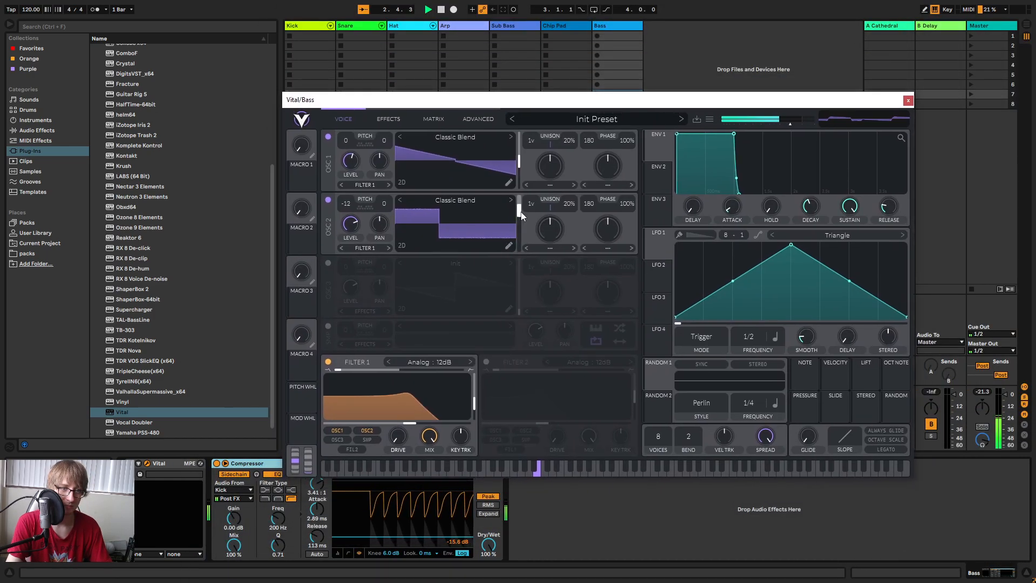
mouse_move(520, 234)
mouse_down()
mouse_move(520, 252)
mouse_move(510, 241)
mouse_up()
drag(521, 163, 546, 151)
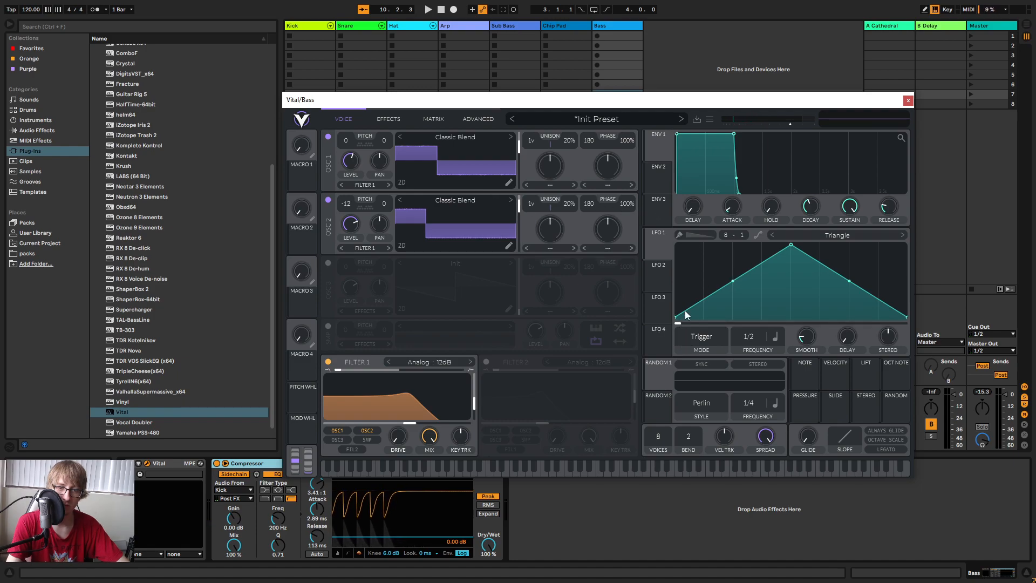
Assign LFO 1 to modulate the wave positions of oscillators 1 and 2, auditioning the movement during playback.
drag(662, 249, 521, 155)
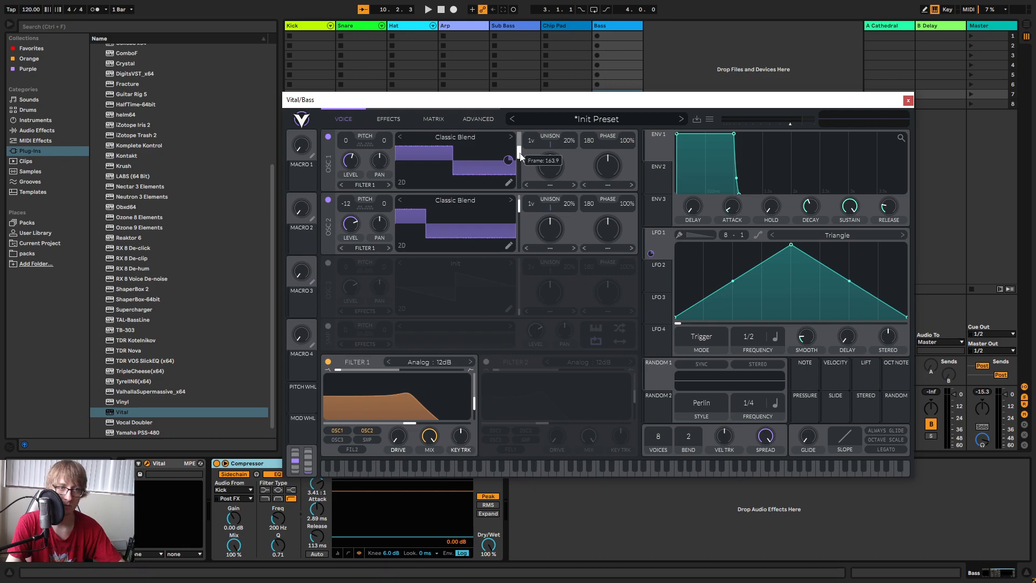
key(space)
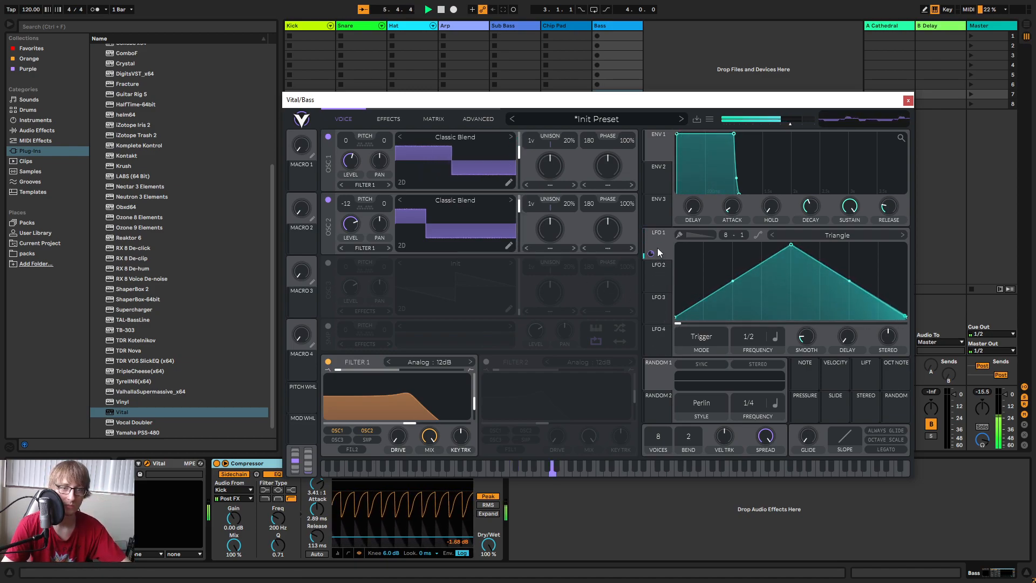
drag(652, 254, 509, 242)
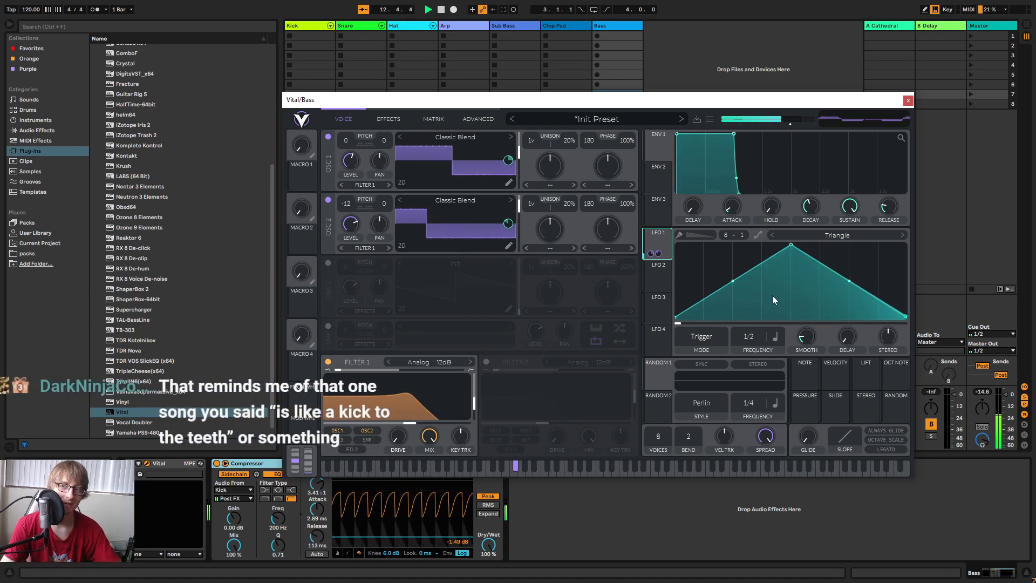
key(space)
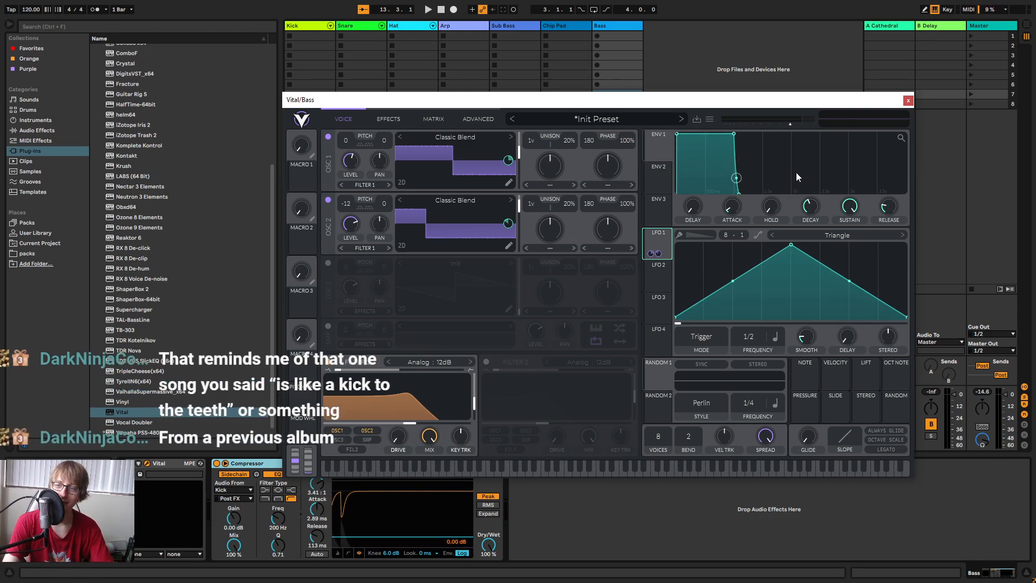
Set the Bass track volume to -6.3 dB and raise Vital's Filter 1 cutoff, comparing the sound with the filter bypassed.
click(908, 100)
key(space)
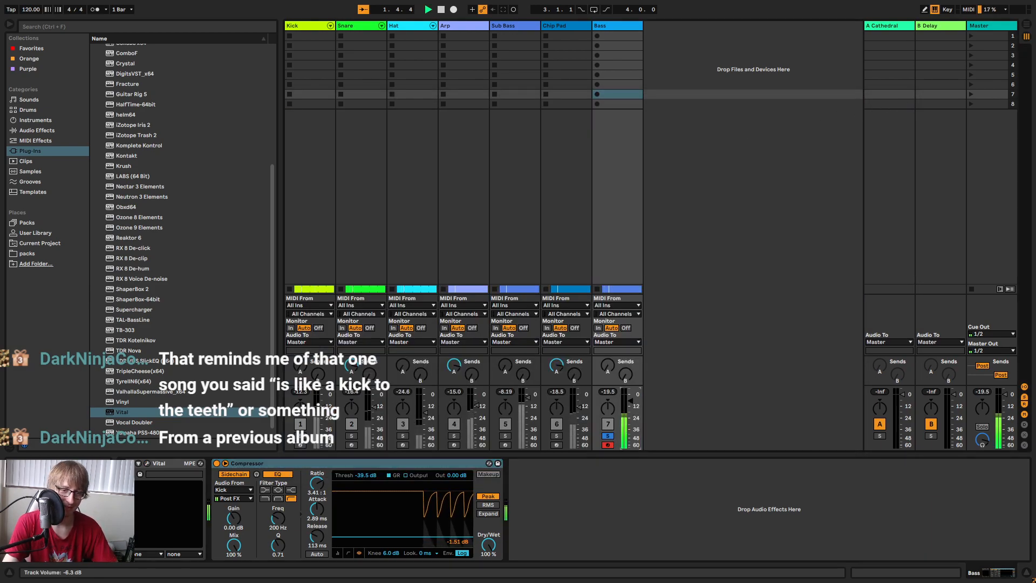
click(146, 464)
drag(408, 402, 432, 404)
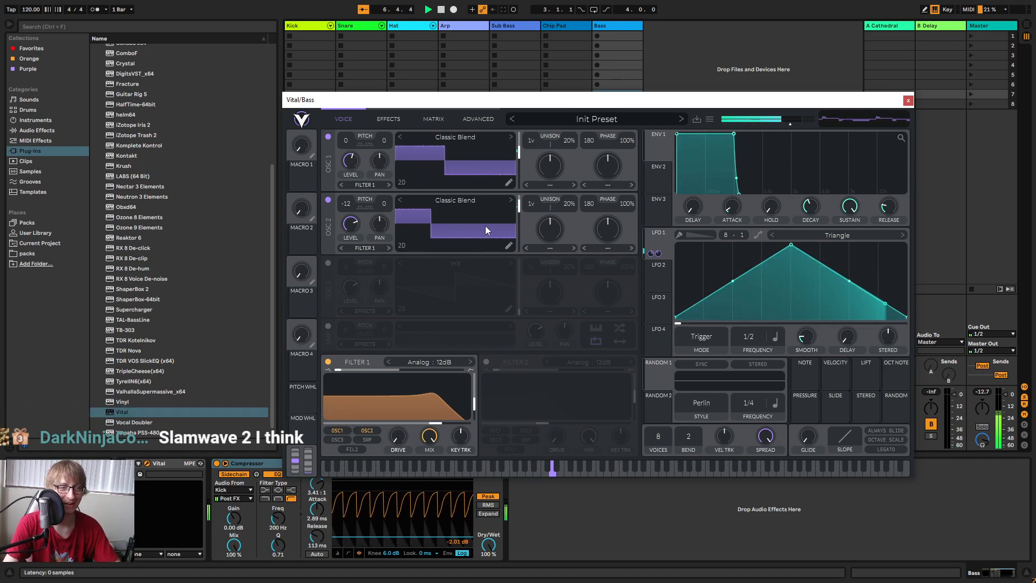
click(327, 362)
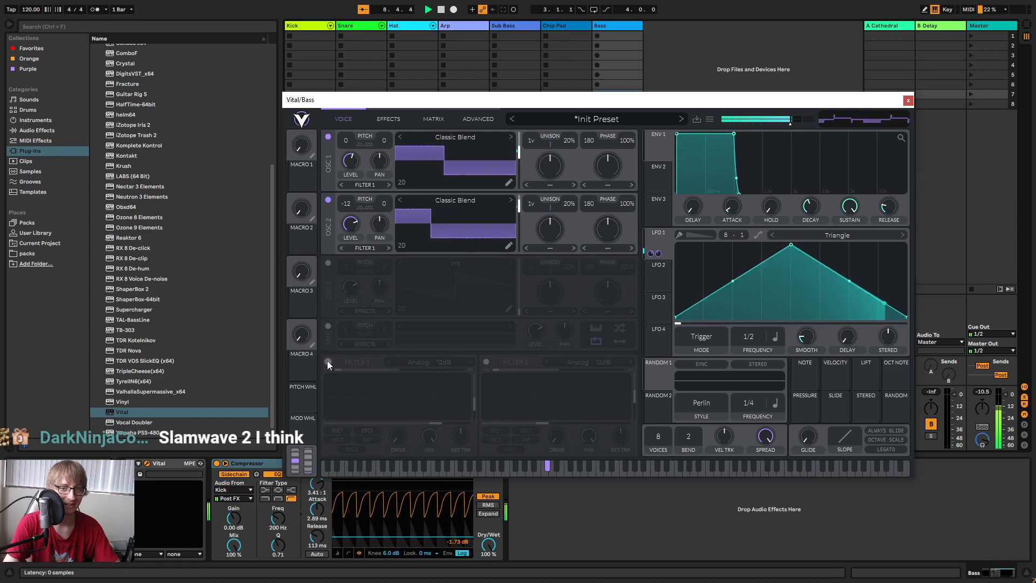
click(327, 362)
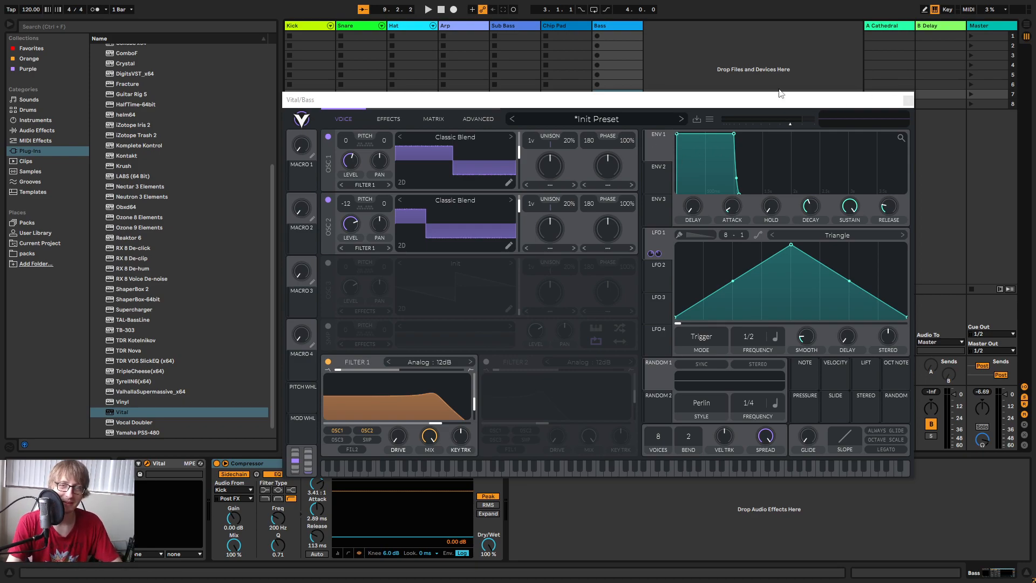
Unsolo the Bass track and set its volume to -7.9 dB while the full mix plays.
click(909, 101)
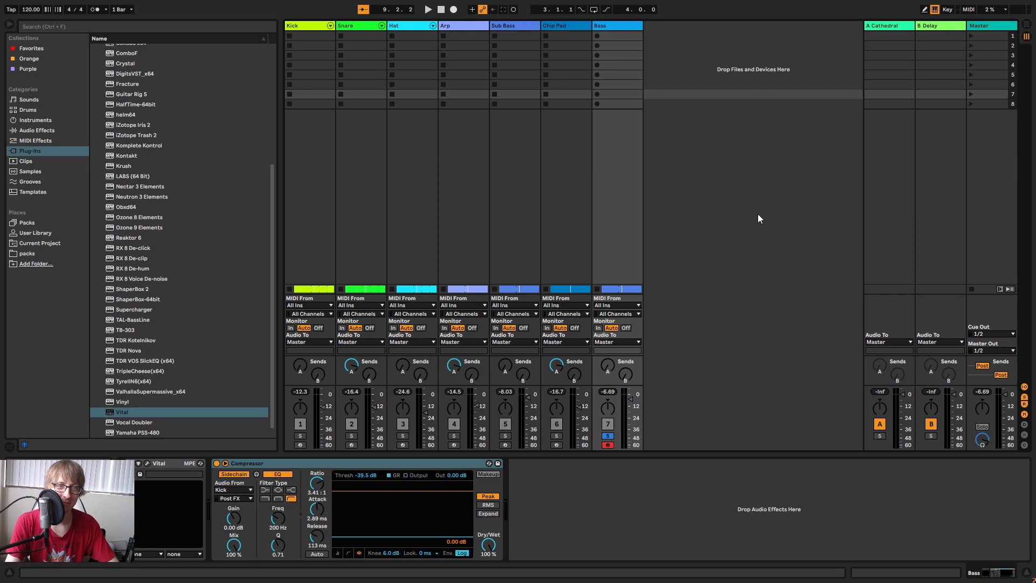
key(Tab)
key(space)
click(990, 128)
key(Tab)
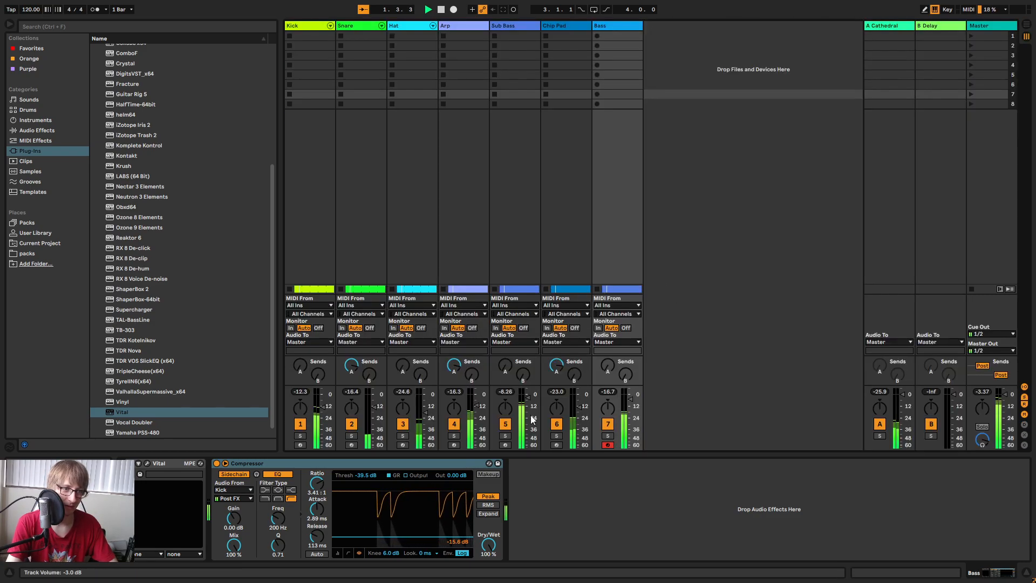
drag(631, 400, 630, 403)
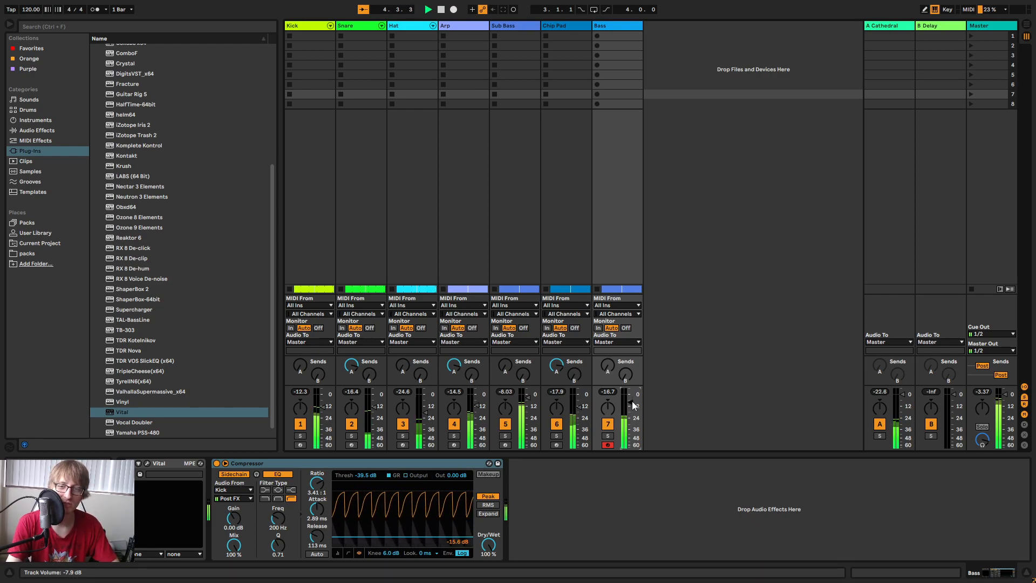
Move the Bass track between Arp and Sub Bass in the arrangement and open its MIDI clip.
key(Tab)
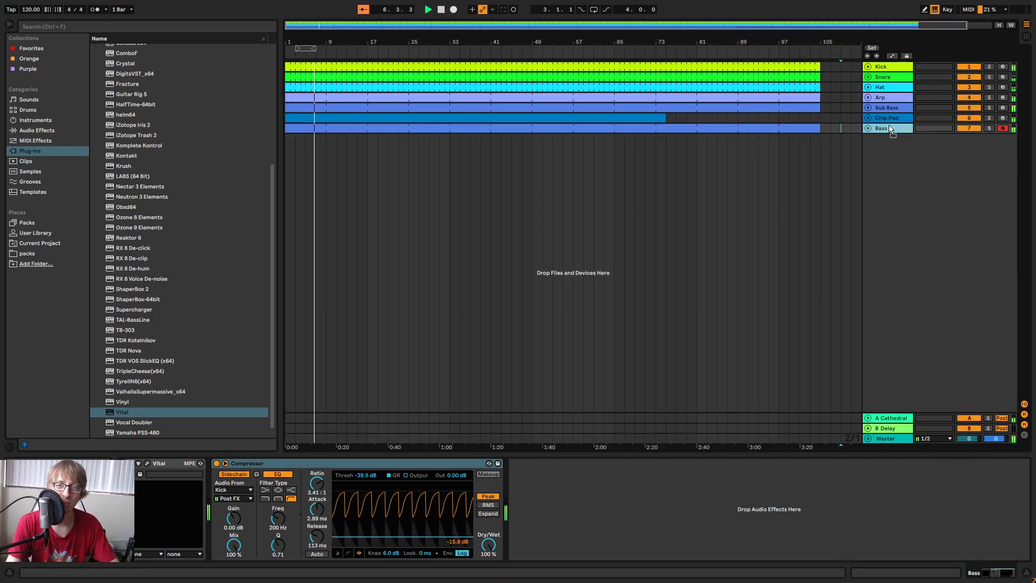
drag(892, 129, 868, 117)
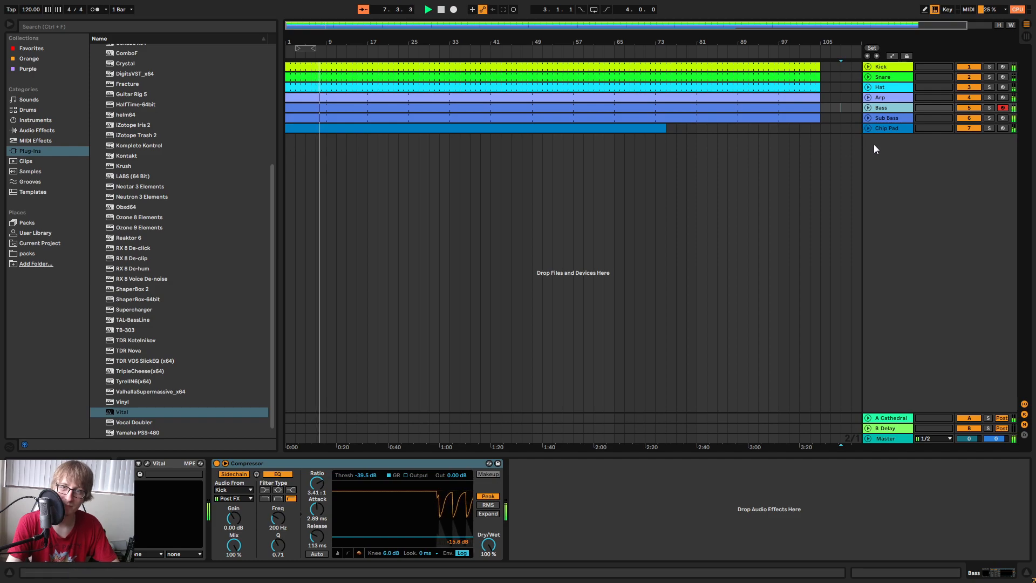
click(768, 128)
key(space)
double_click(798, 108)
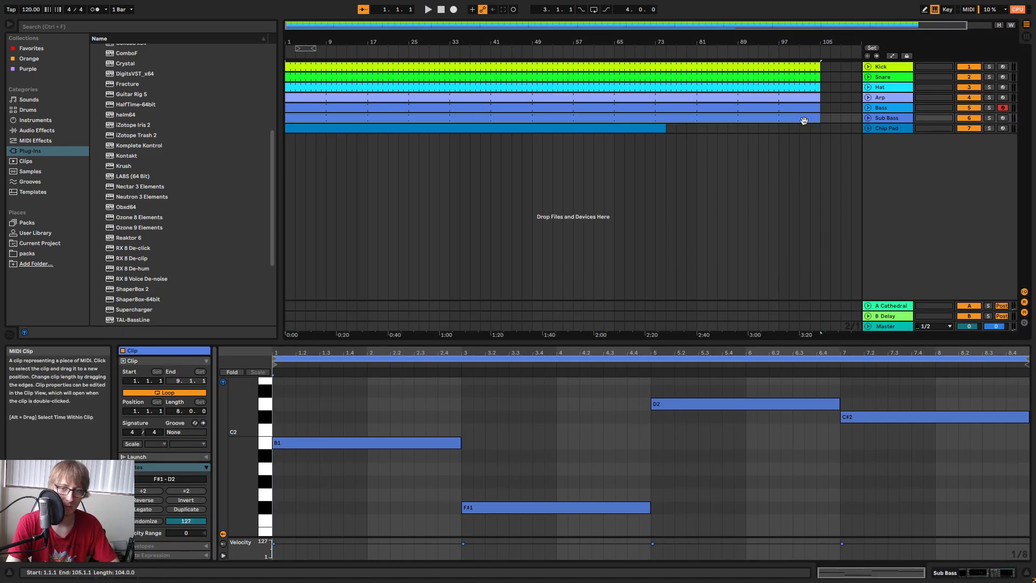
key(space)
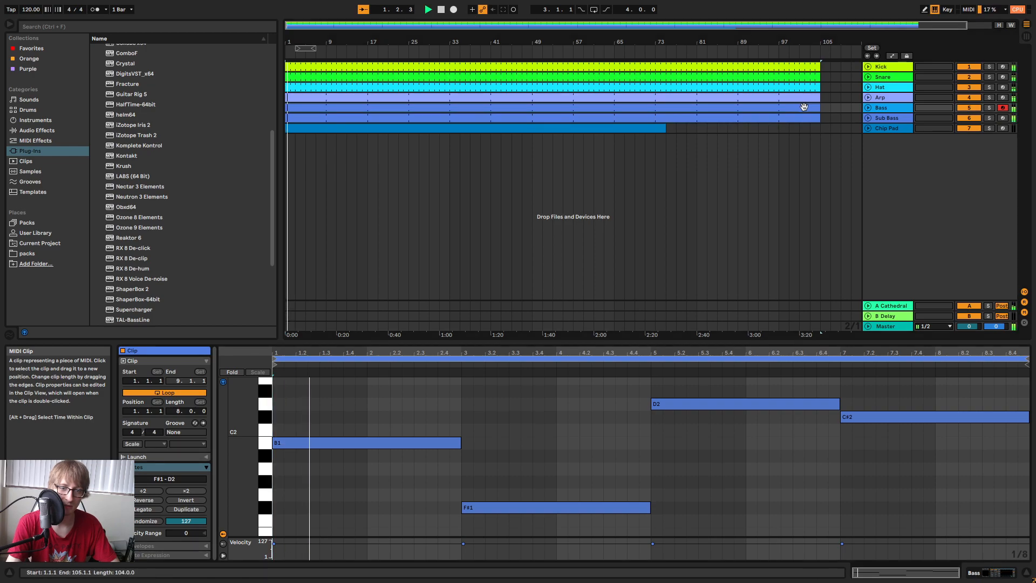
Audition the Bass track soloed alone and together with Sub Bass, restoring the full mix at the end.
click(990, 108)
click(990, 107)
click(990, 107)
ctrl+click(990, 118)
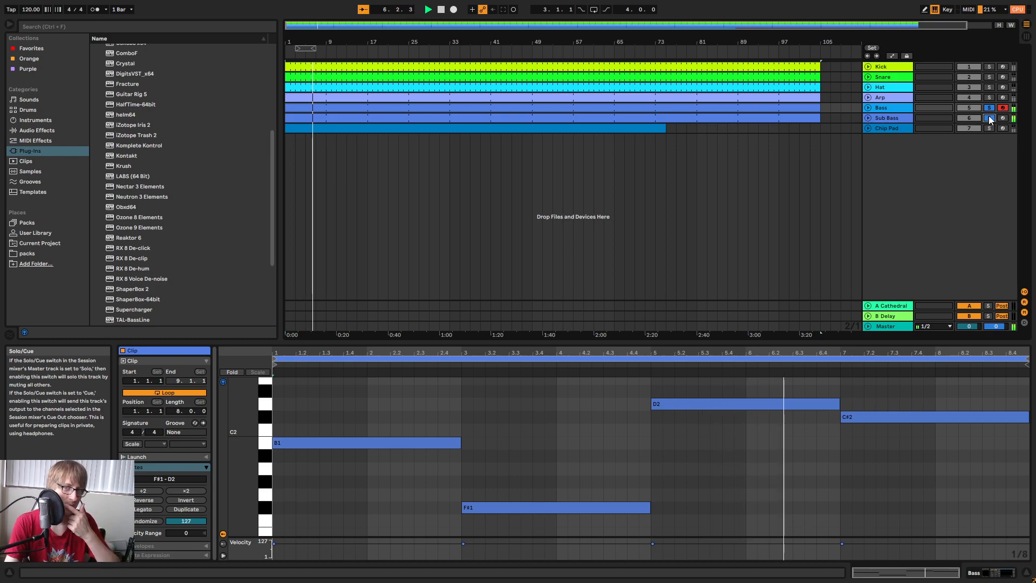
click(989, 117)
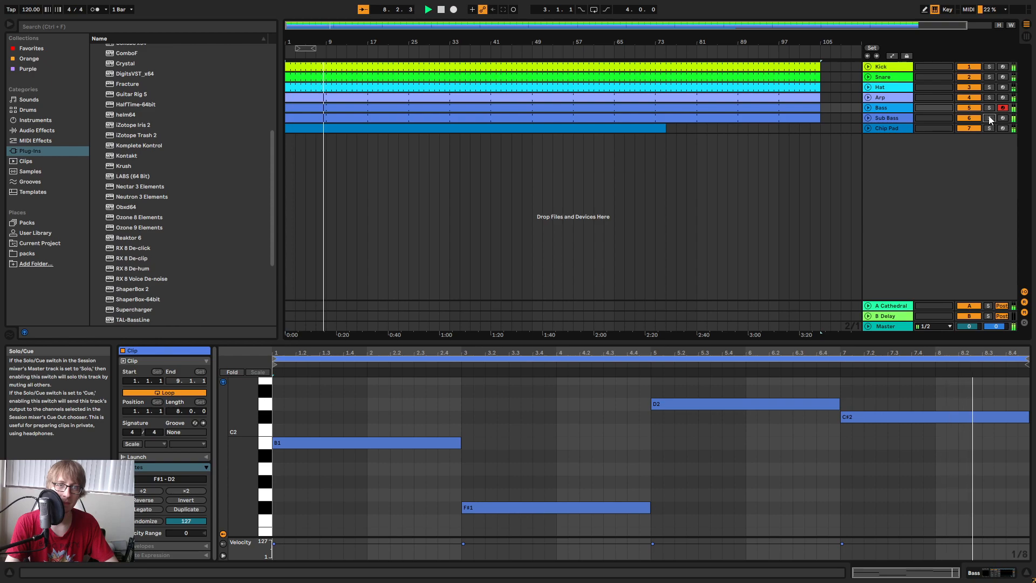
Compare the note patterns of the Chip Pad, Sub Bass, Bass and Arp tracks by unfolding them, folding them again at the end.
click(865, 128)
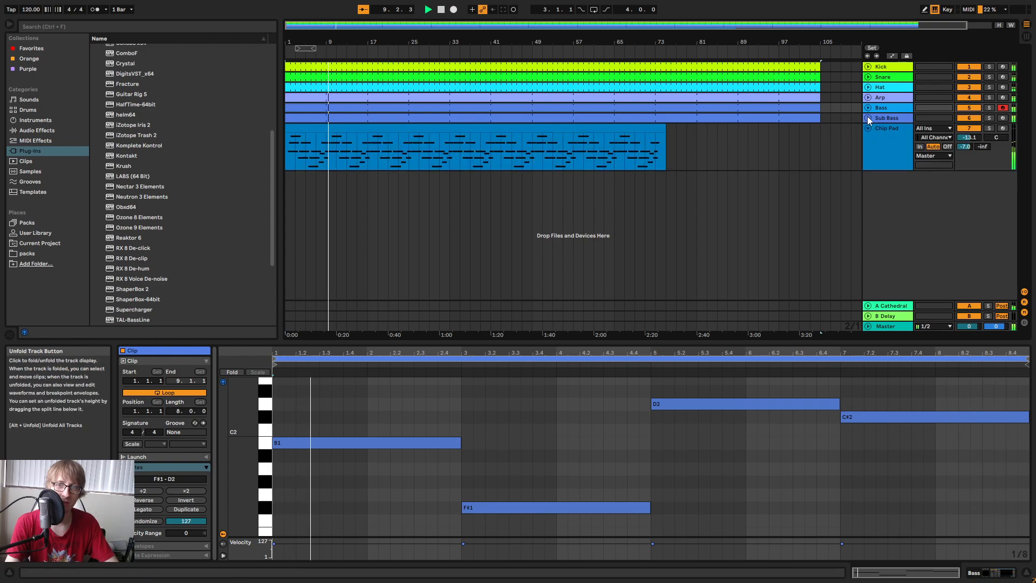
click(867, 118)
click(868, 107)
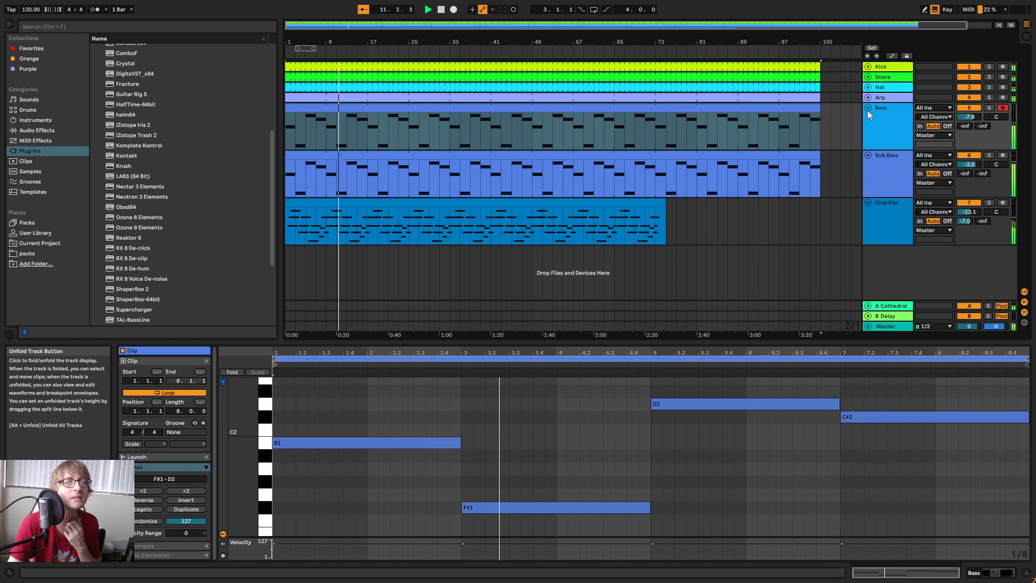
click(866, 110)
click(868, 117)
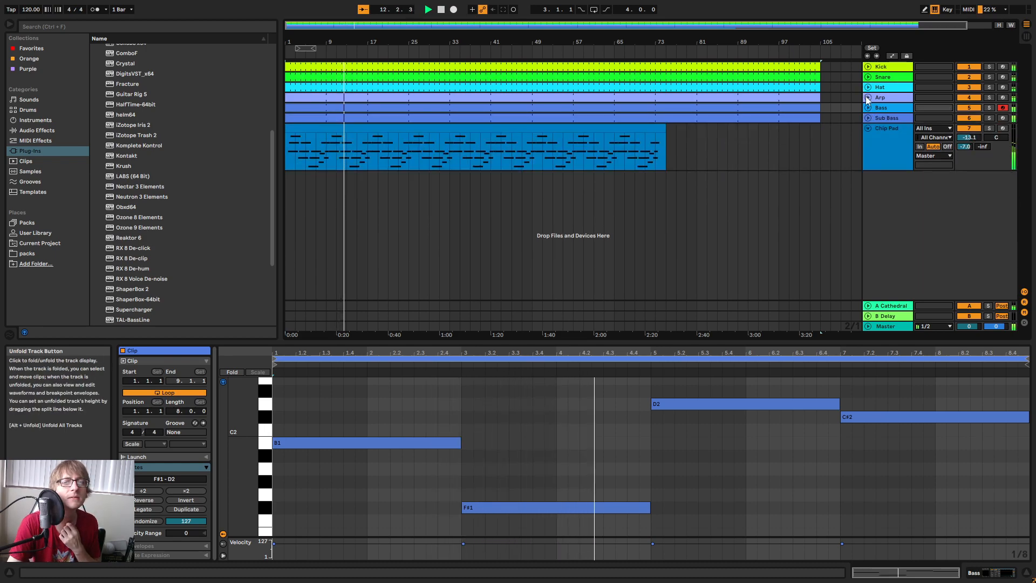
click(867, 98)
click(684, 114)
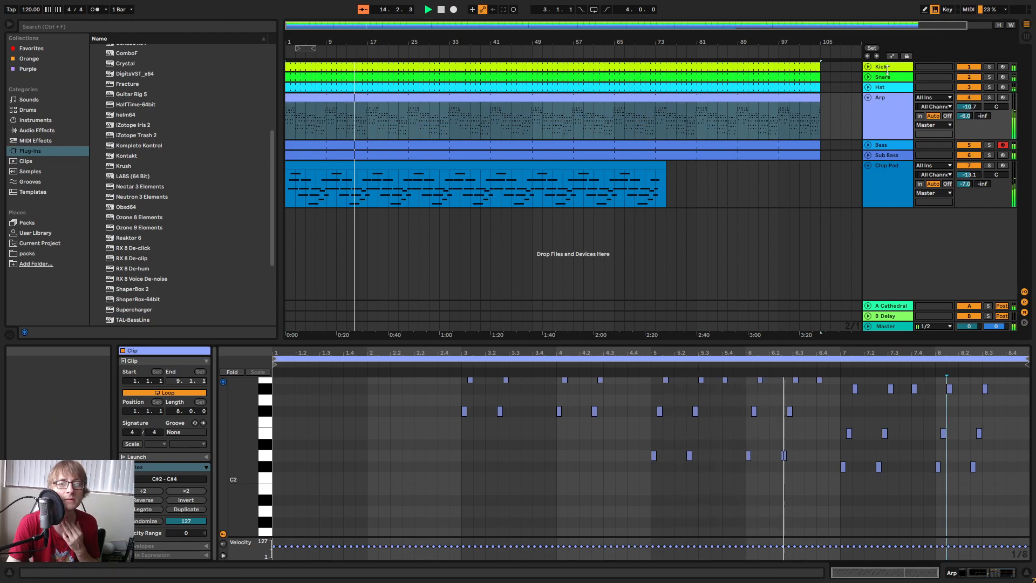
click(869, 97)
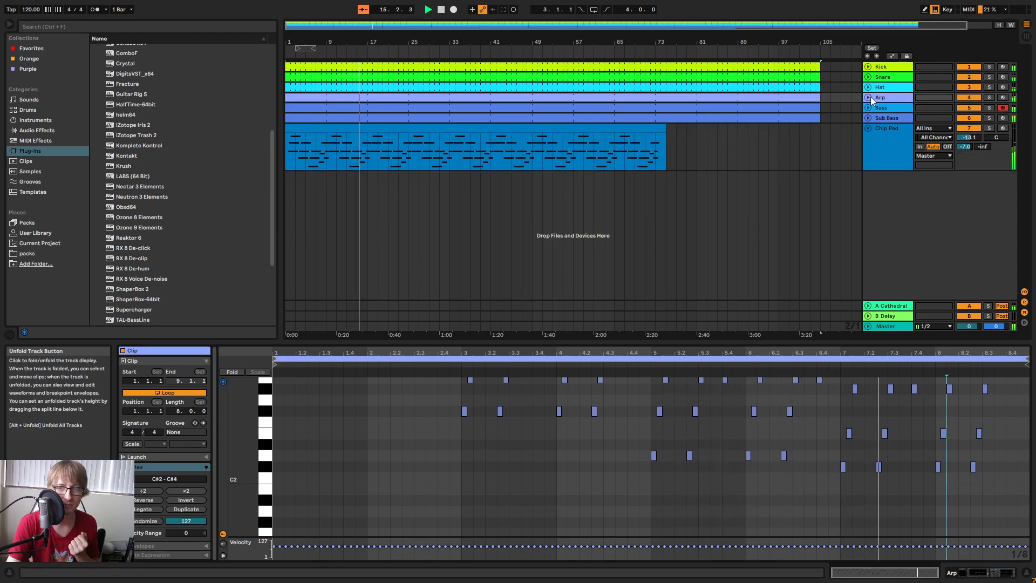
click(869, 129)
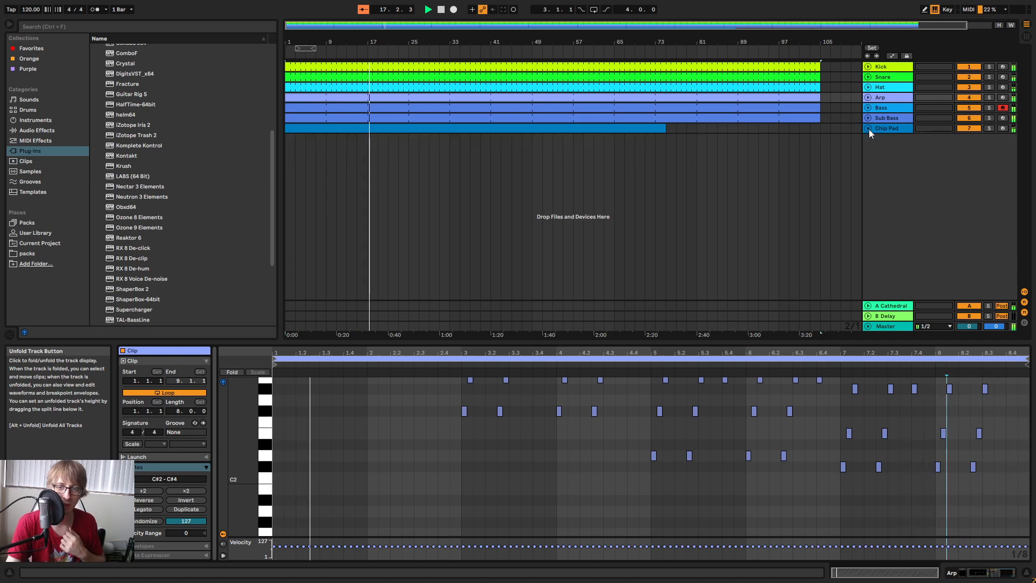
click(707, 129)
drag(603, 42, 593, 27)
click(808, 170)
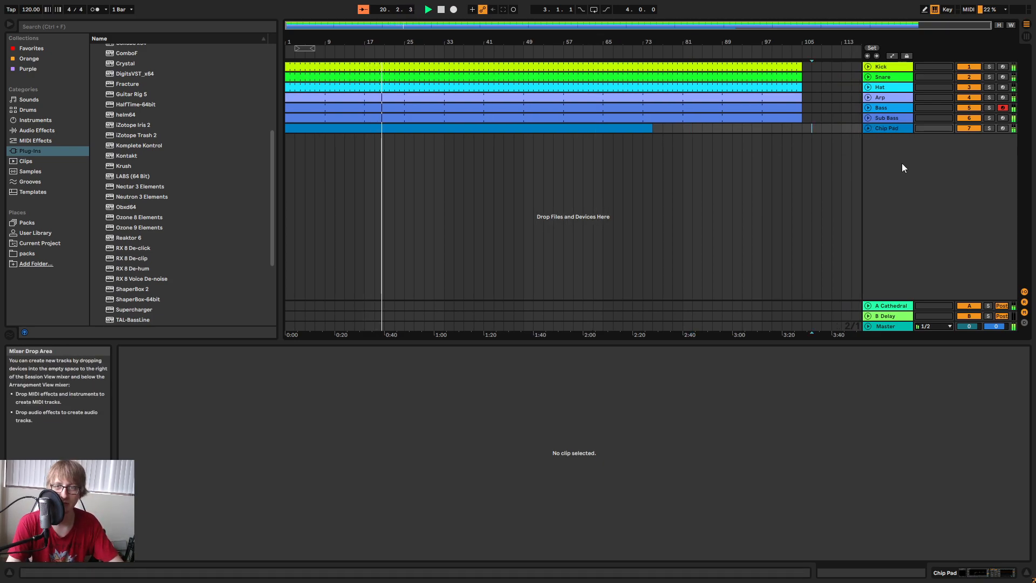
Briefly solo the Bass track to check it against the mix, and reopen its Vital synth.
click(990, 108)
click(989, 108)
click(889, 108)
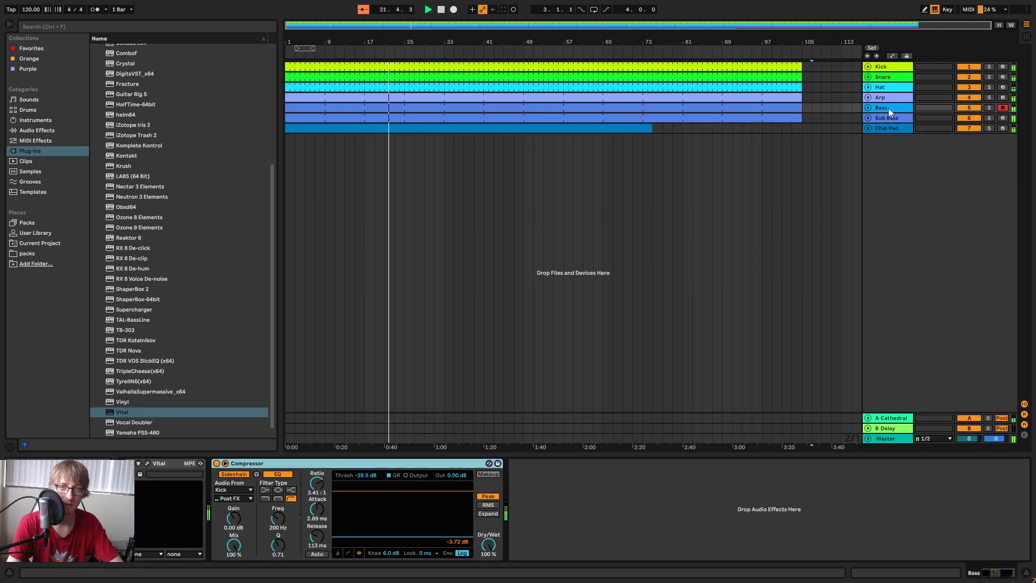
click(148, 463)
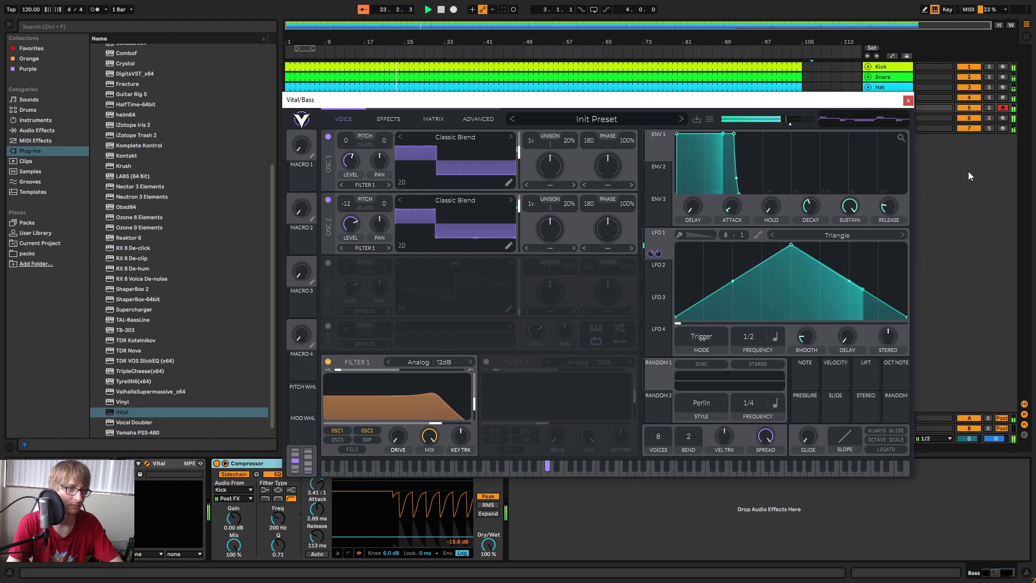
Close the Bass track's Vital synth and briefly audition the full arrangement from the start.
click(908, 101)
key(space)
drag(403, 44, 497, 46)
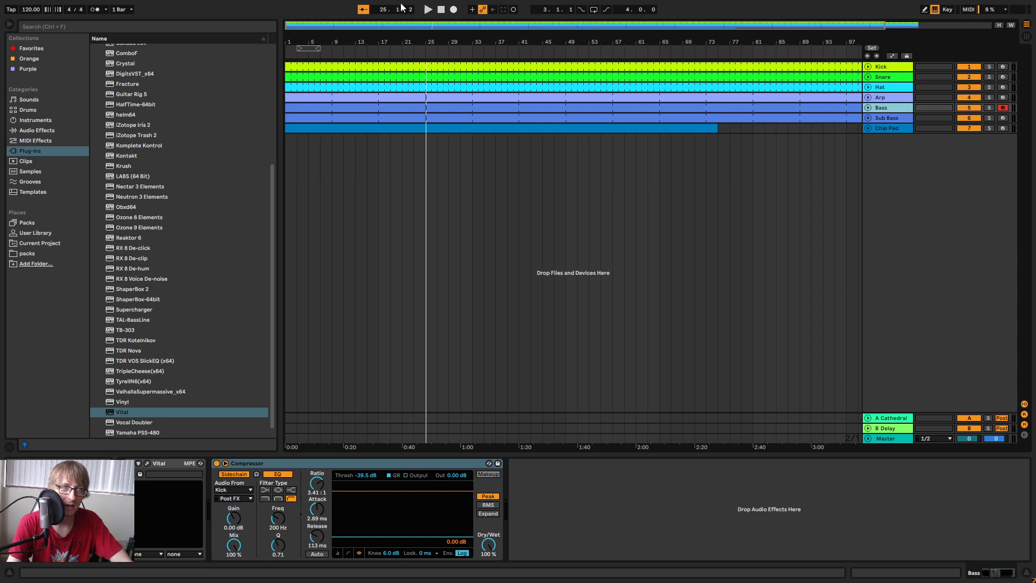
click(441, 9)
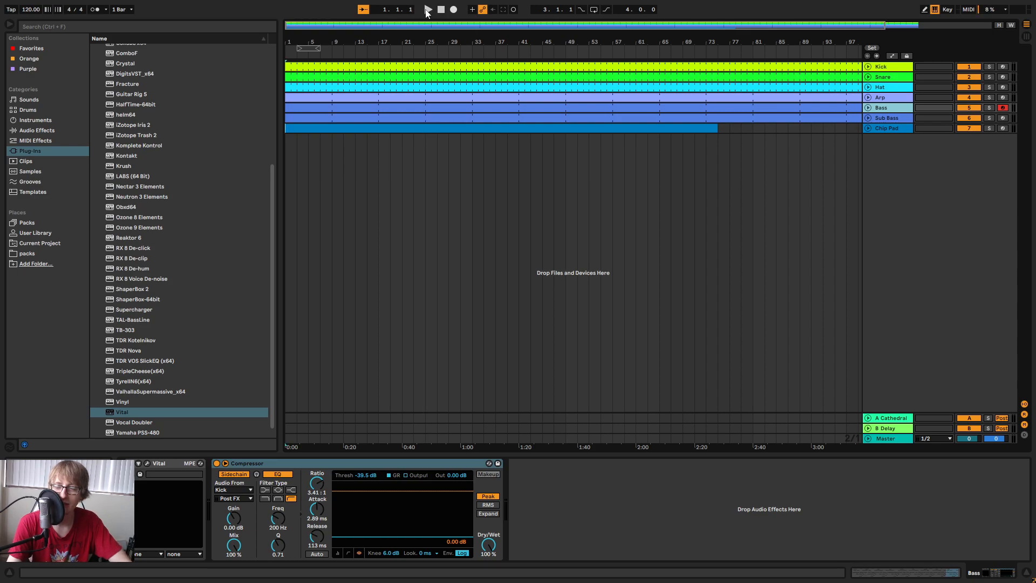
click(427, 9)
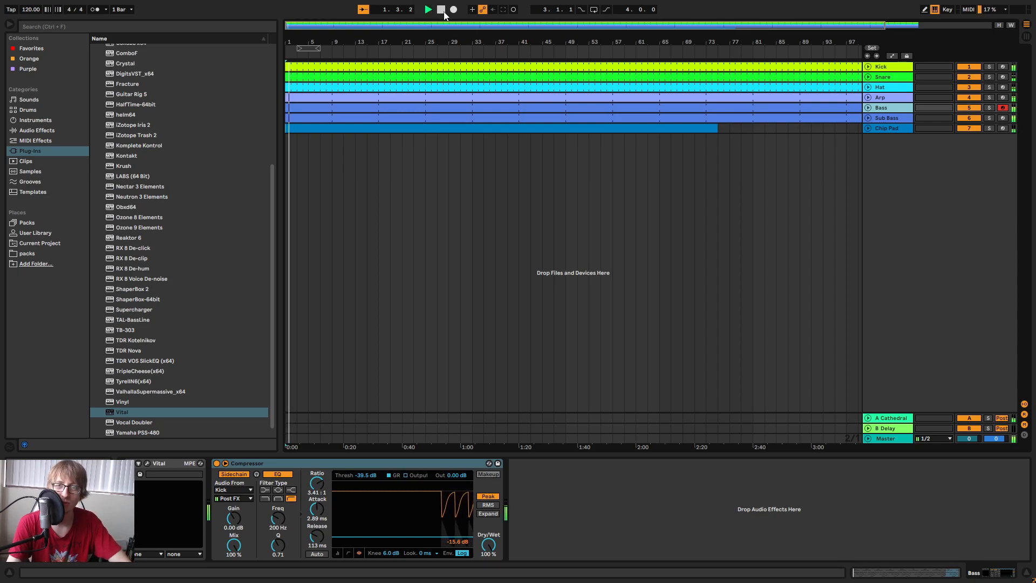
click(444, 11)
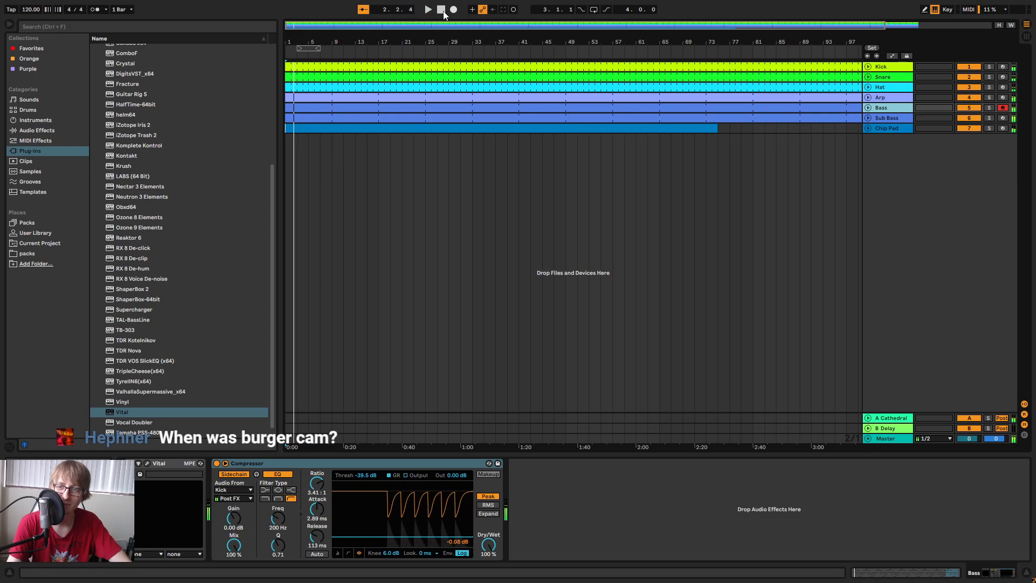
drag(586, 41, 586, 27)
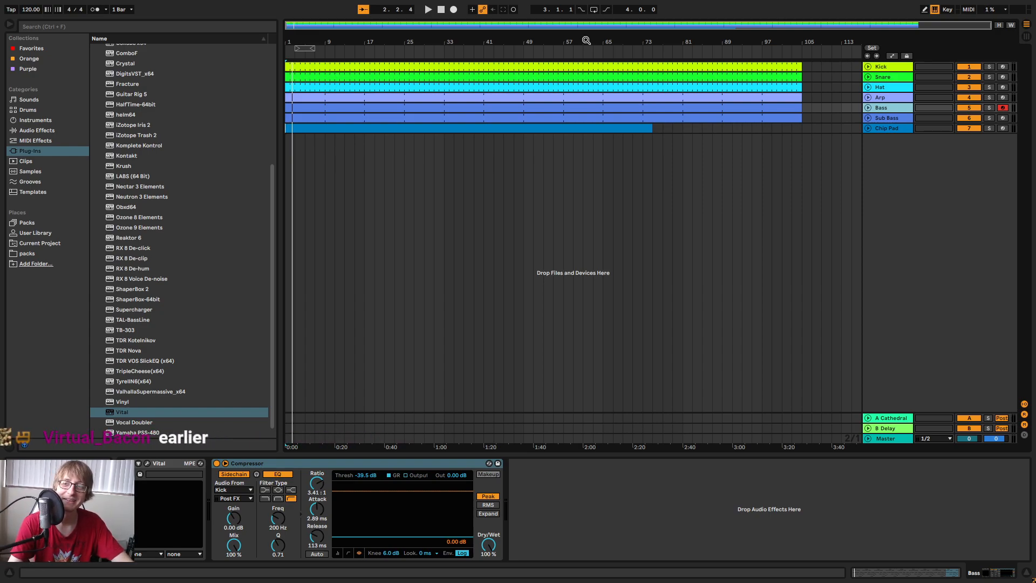
click(665, 64)
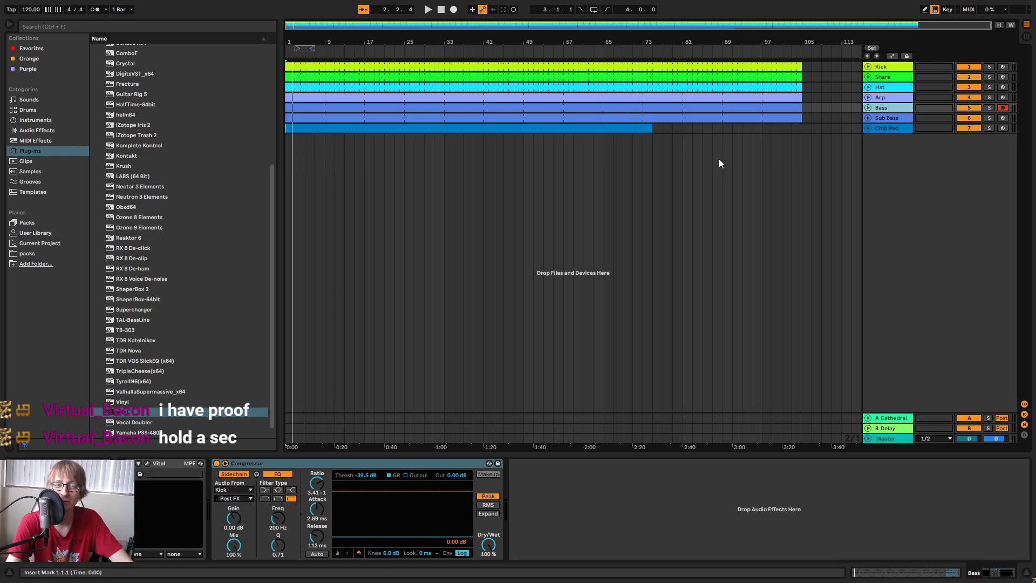
Play the opening bars briefly and unfold the Arp track to examine its note pattern.
click(428, 9)
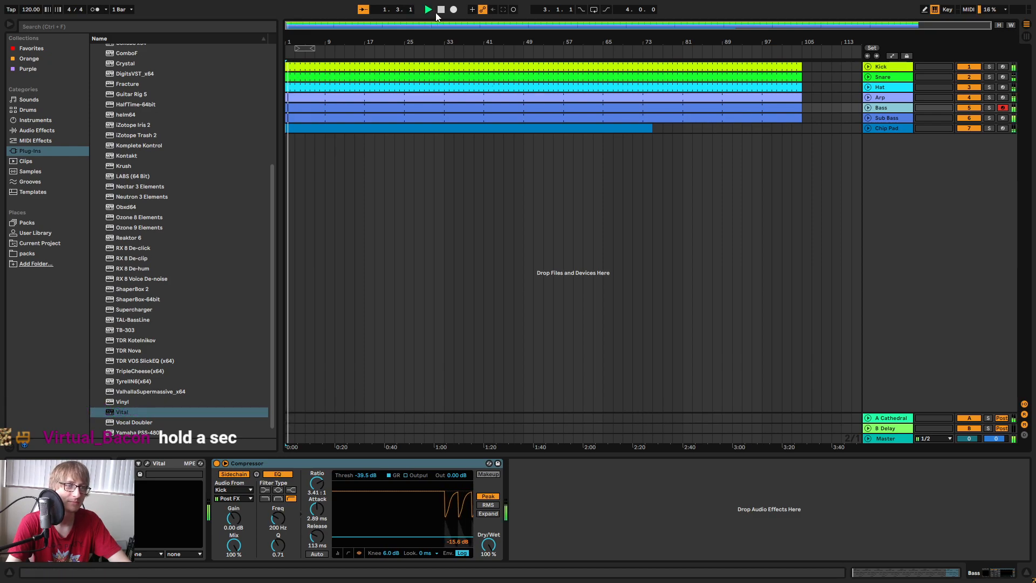
click(868, 98)
drag(303, 43, 309, 81)
click(423, 220)
click(293, 150)
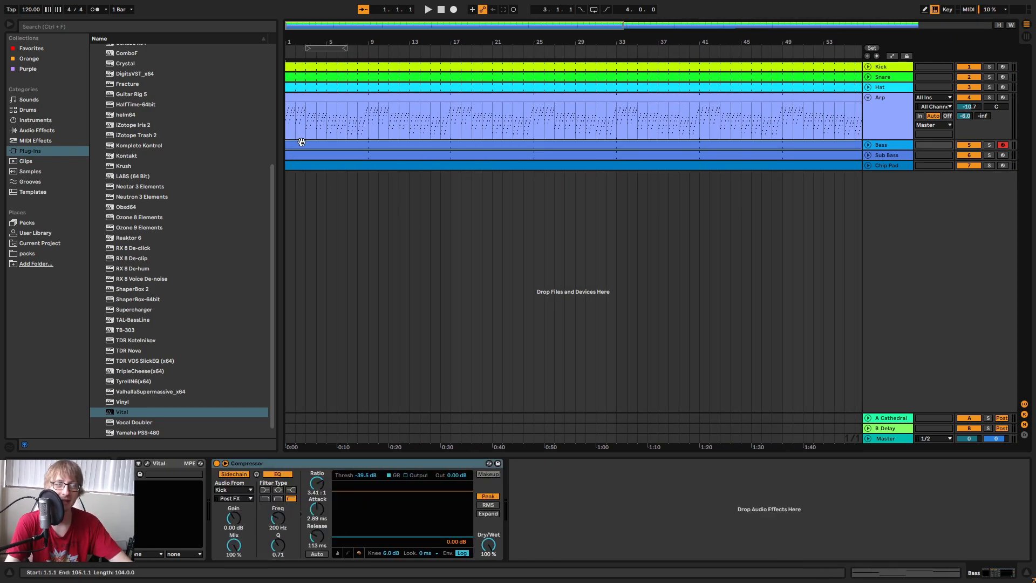
click(421, 165)
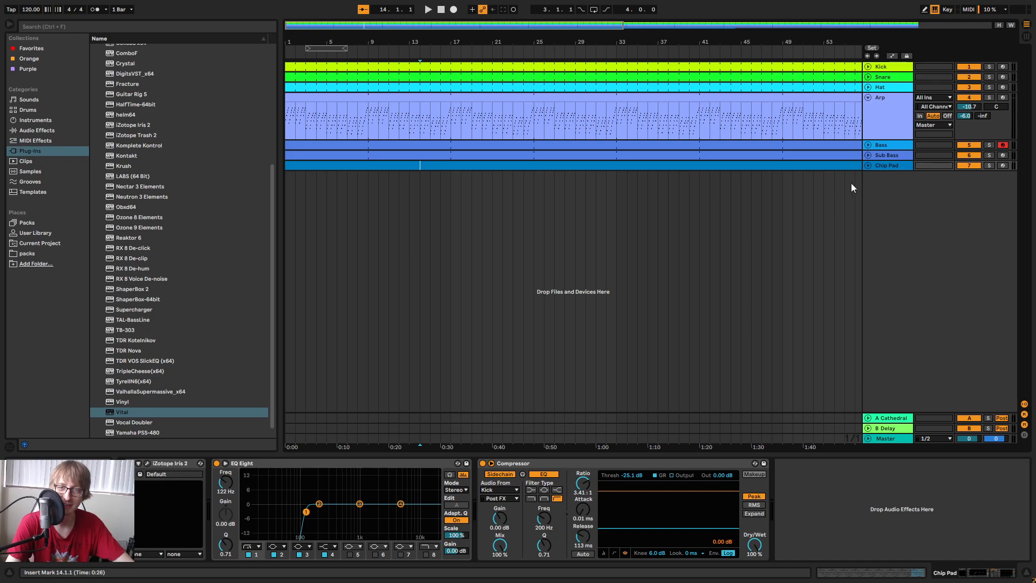
Unfold the Chip Pad track and shift its clip so that it starts at bar 9.
click(868, 165)
click(494, 173)
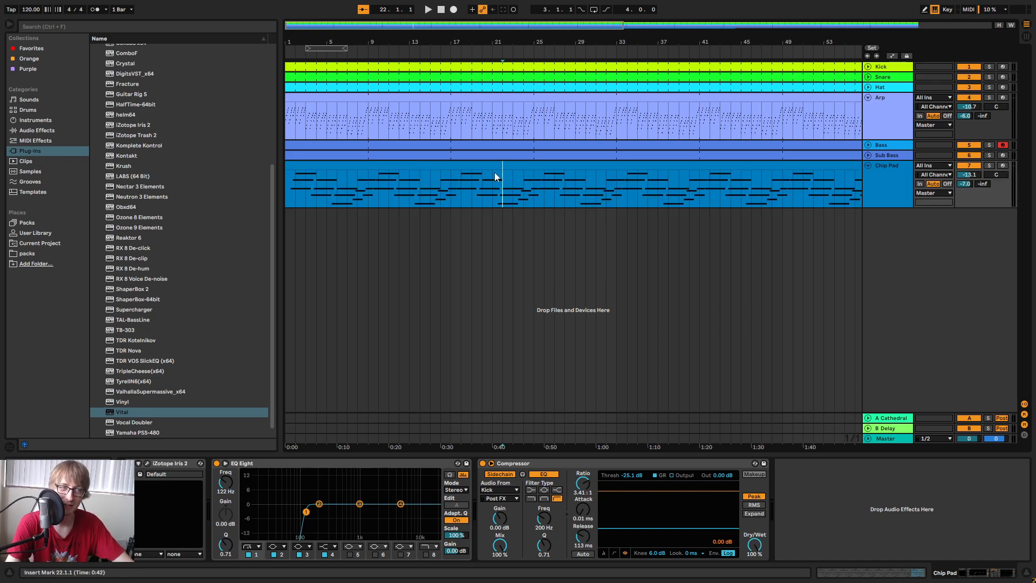
click(458, 35)
key(space)
drag(479, 37, 421, 39)
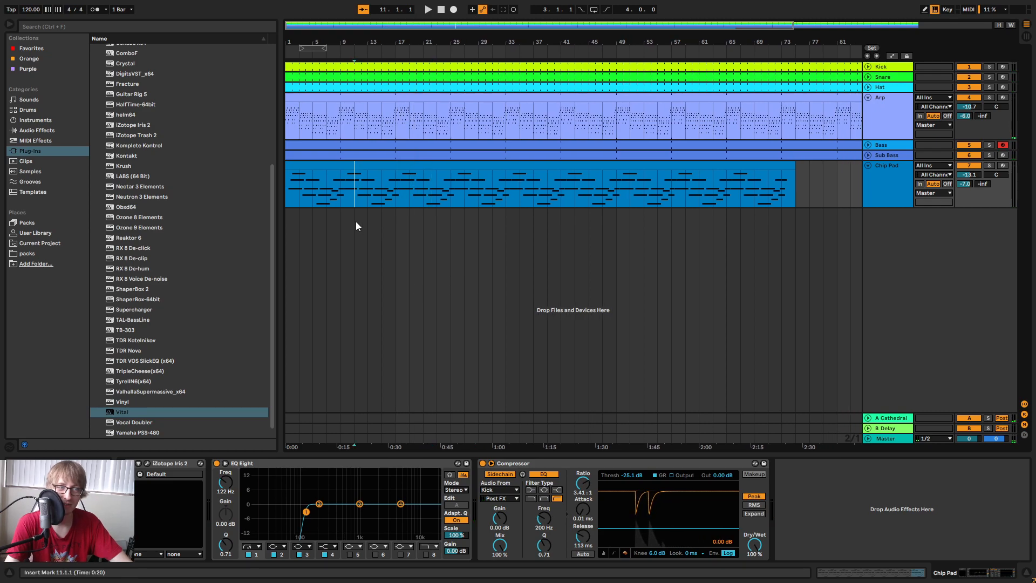
click(350, 165)
drag(349, 164, 405, 164)
click(396, 228)
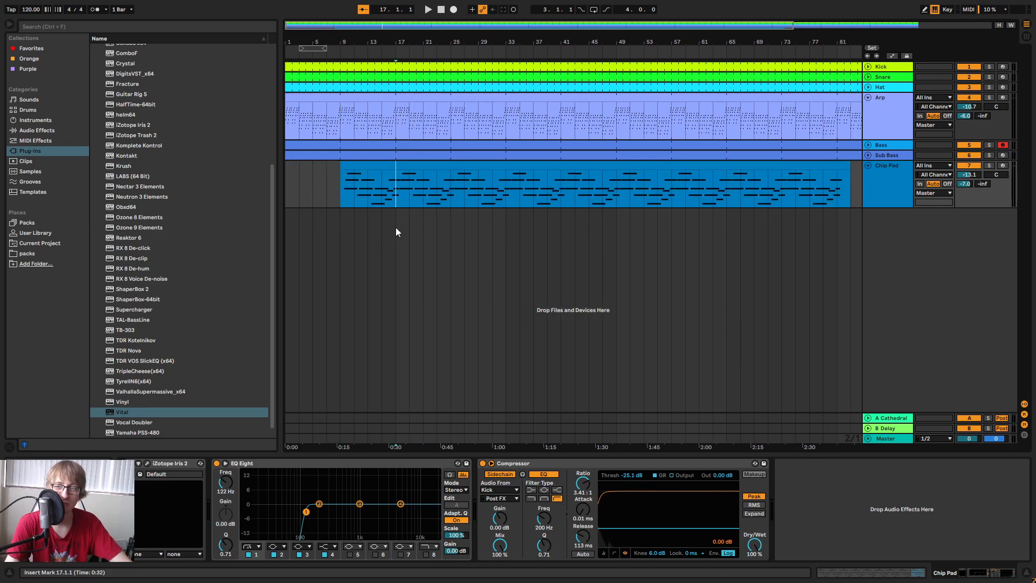
Audition the arrangement's opening from bar 1 to judge the delayed Chip Pad entry.
click(441, 9)
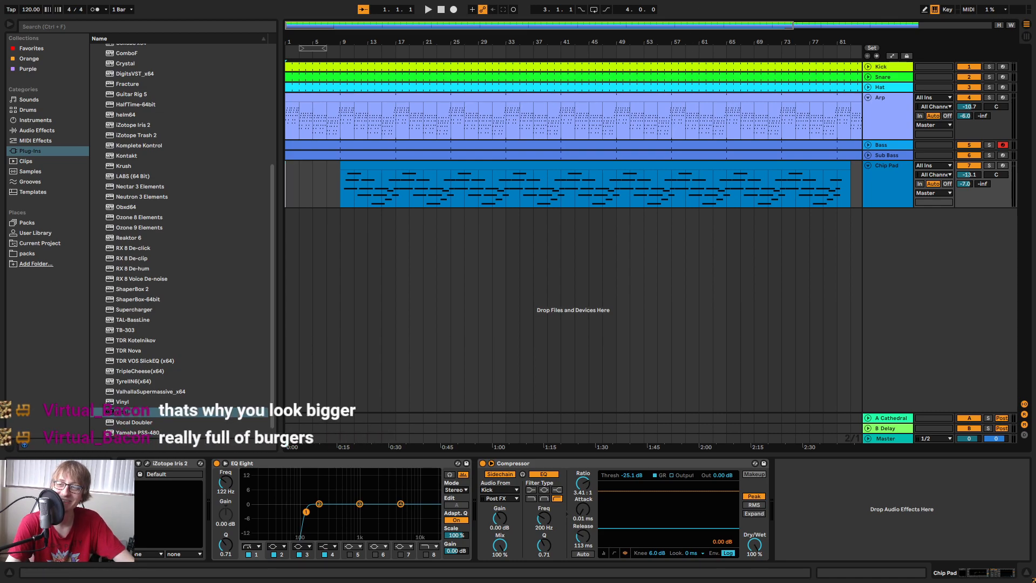
click(696, 294)
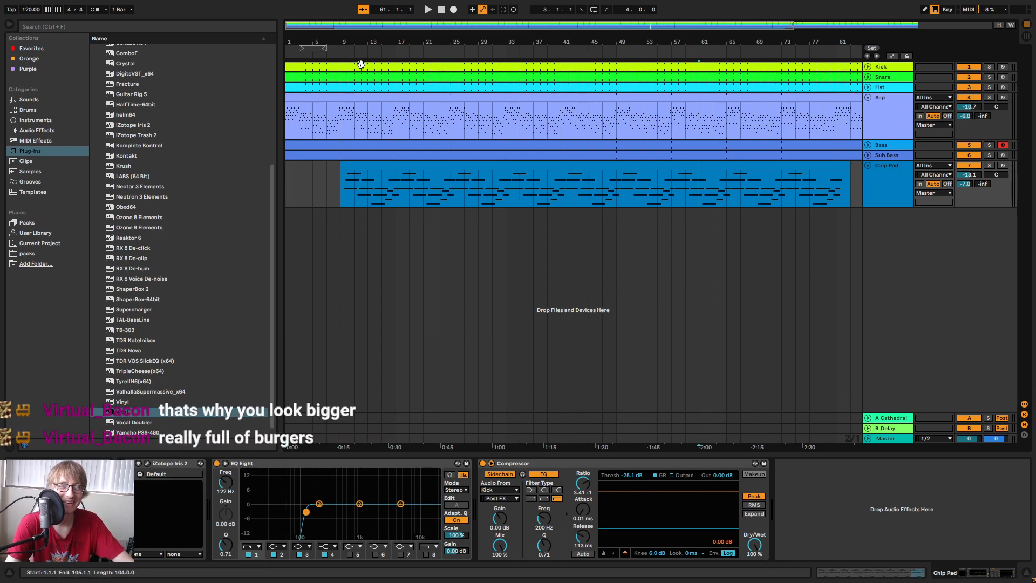
click(443, 11)
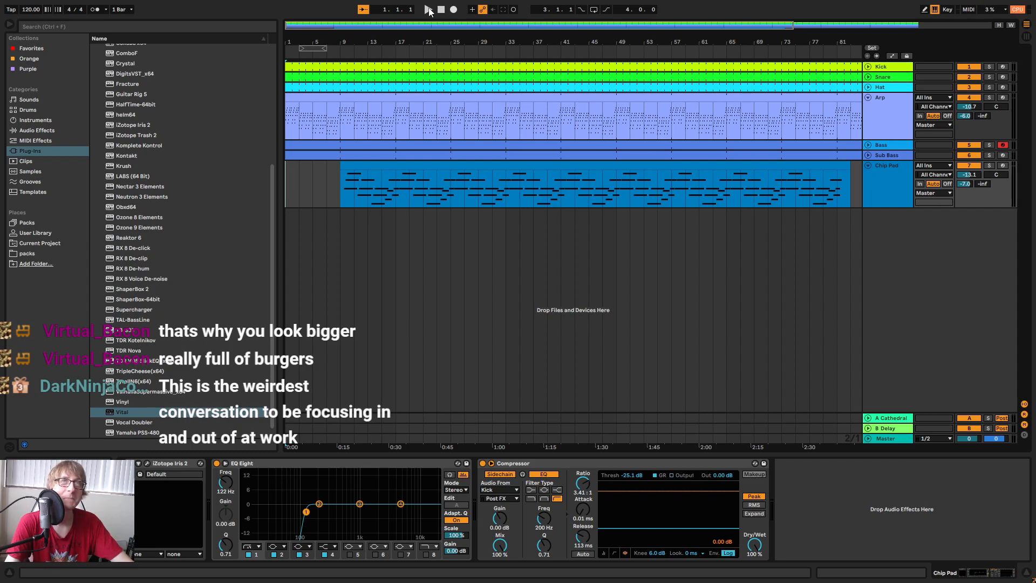
click(430, 8)
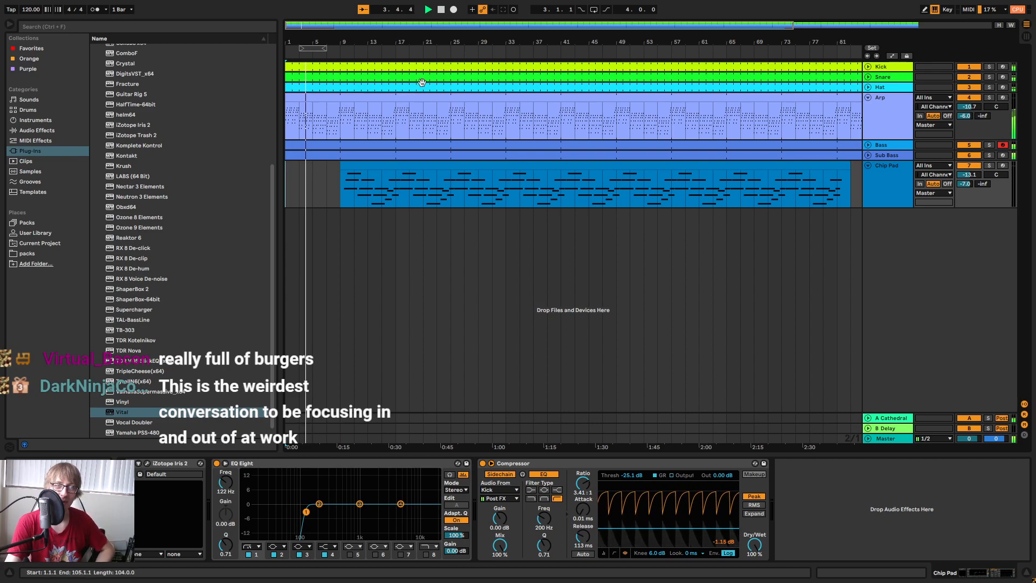
click(443, 14)
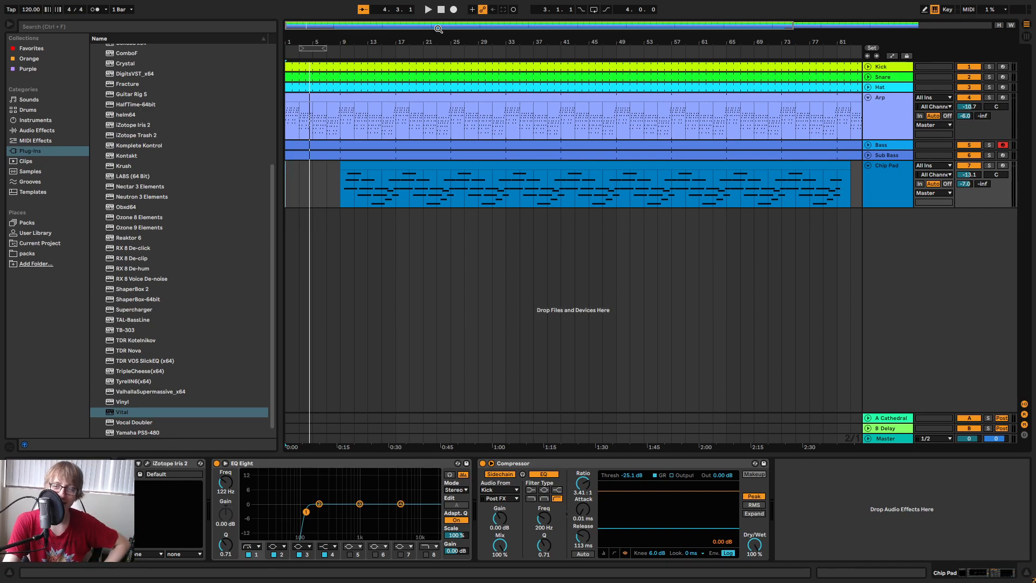
click(440, 11)
click(410, 179)
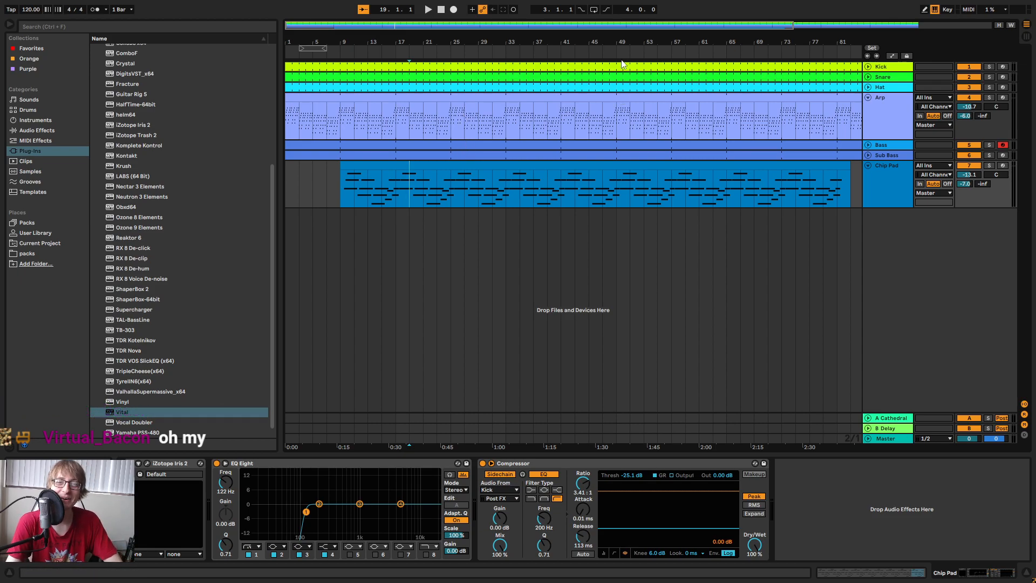
drag(622, 42, 604, 22)
click(441, 9)
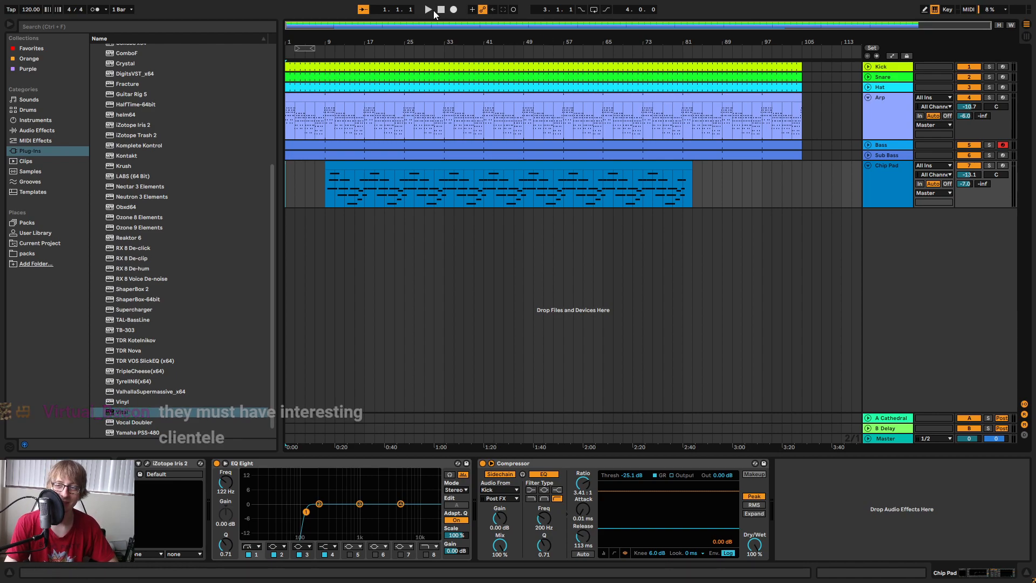
drag(324, 44, 435, 29)
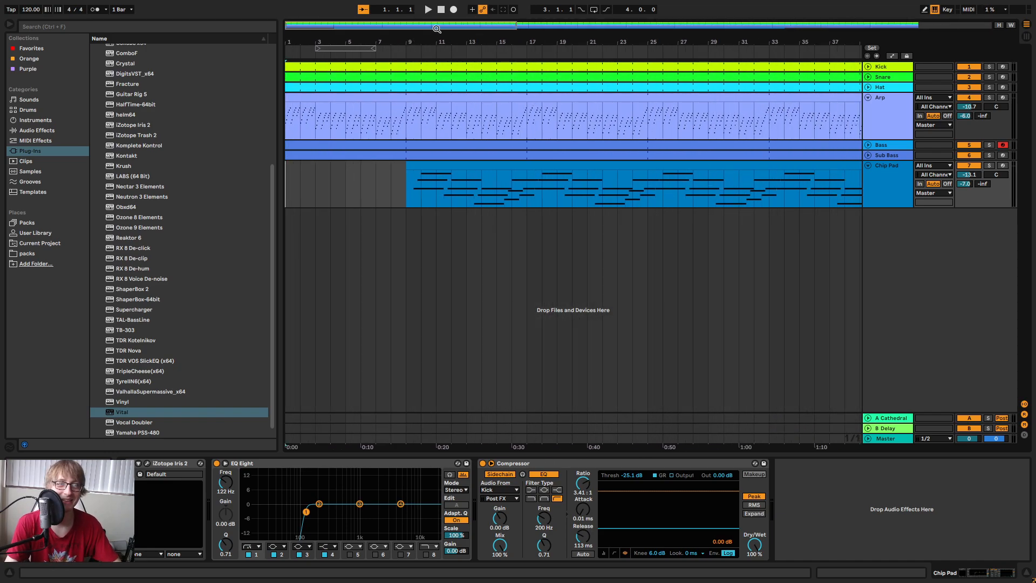
click(431, 11)
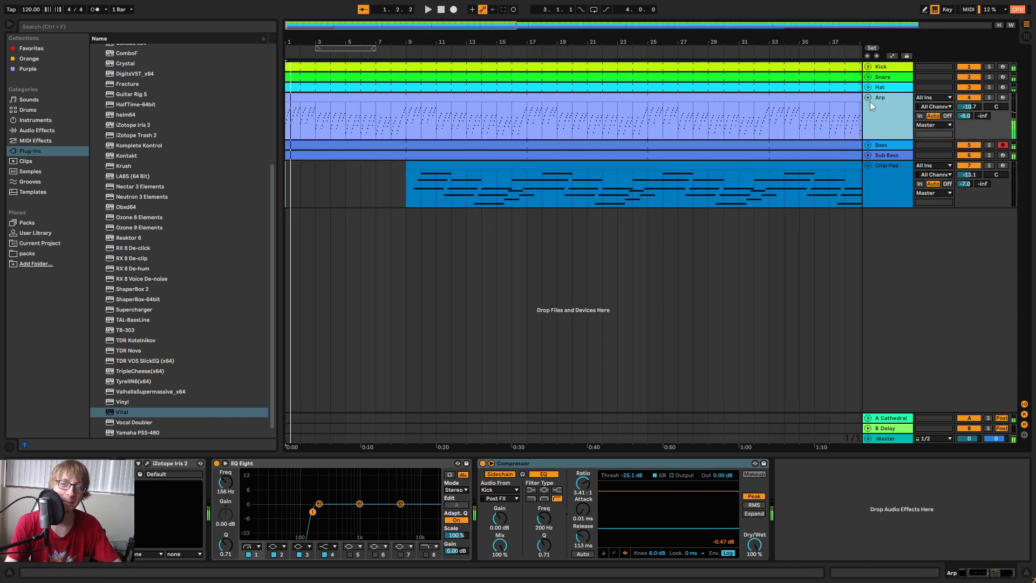
Fold the Arp track and trim the Kick, Snare, Hat, Bass and Sub Bass clips to start at bar 9.
click(868, 98)
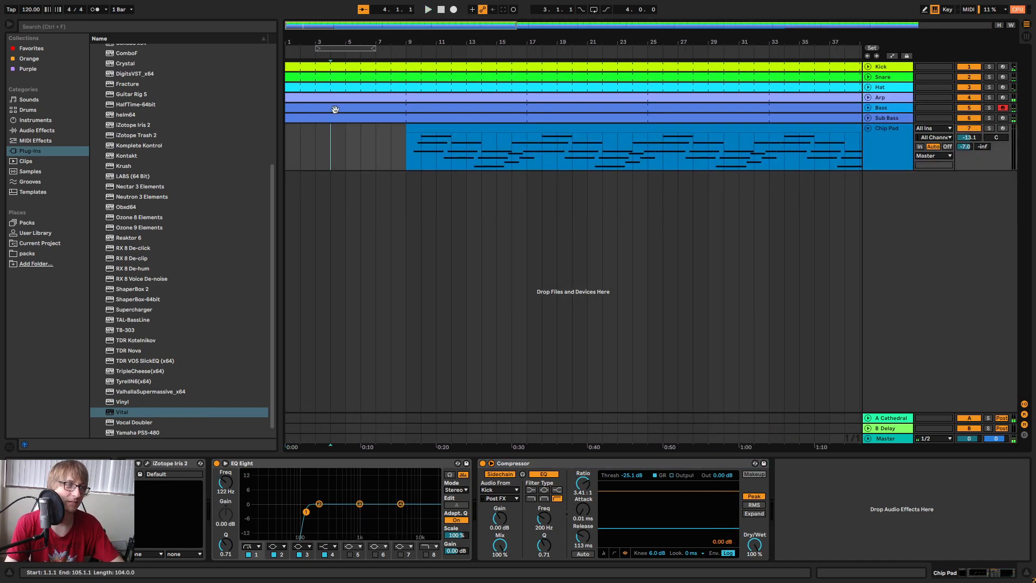
click(339, 88)
click(311, 69)
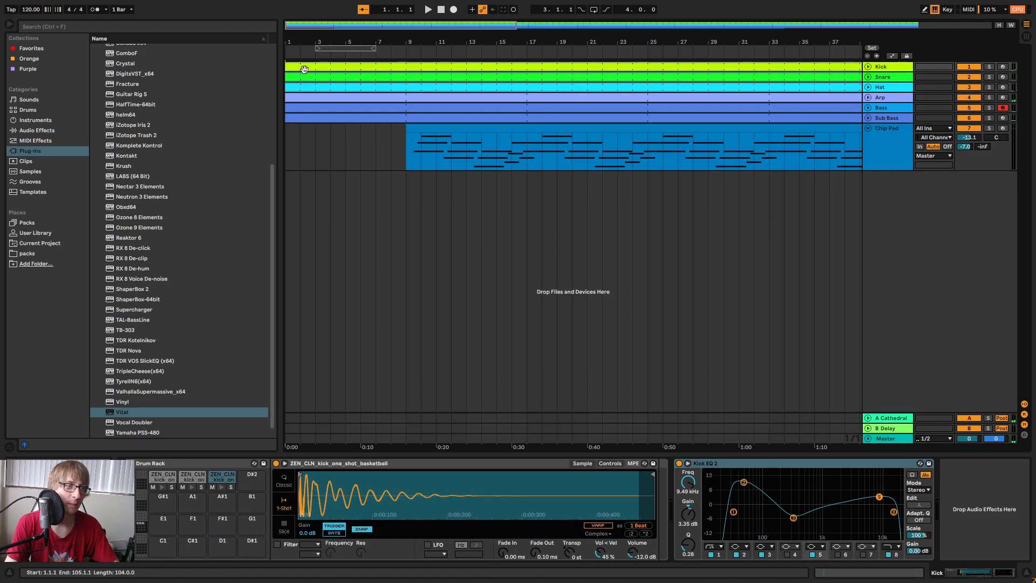
drag(286, 69, 407, 76)
click(360, 155)
shift+click(351, 114)
click(348, 118)
shift+click(333, 108)
drag(286, 108, 409, 108)
Briefly play the Arp-only intro, and add an EQ Eight to the Master track.
click(442, 10)
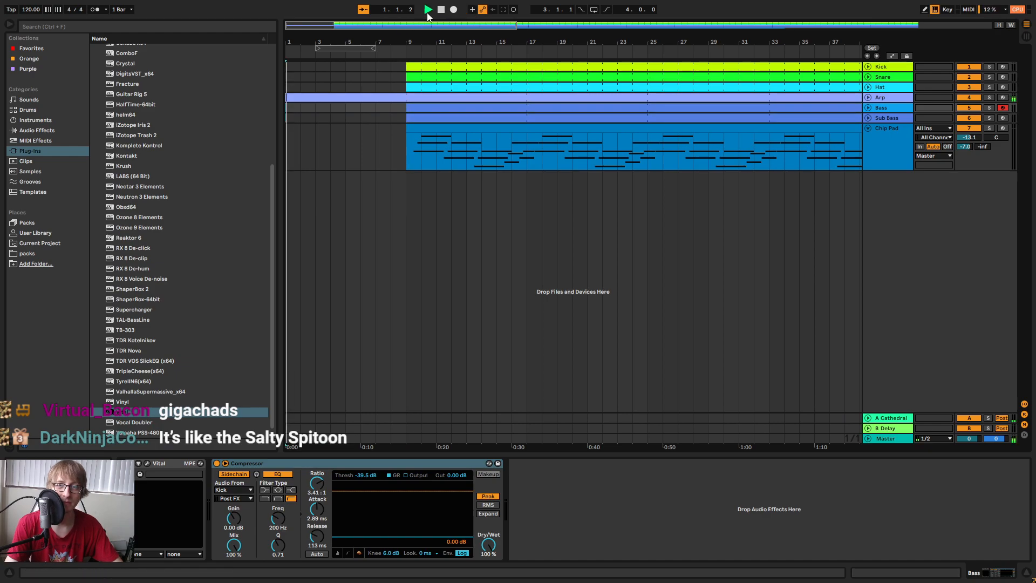
click(883, 488)
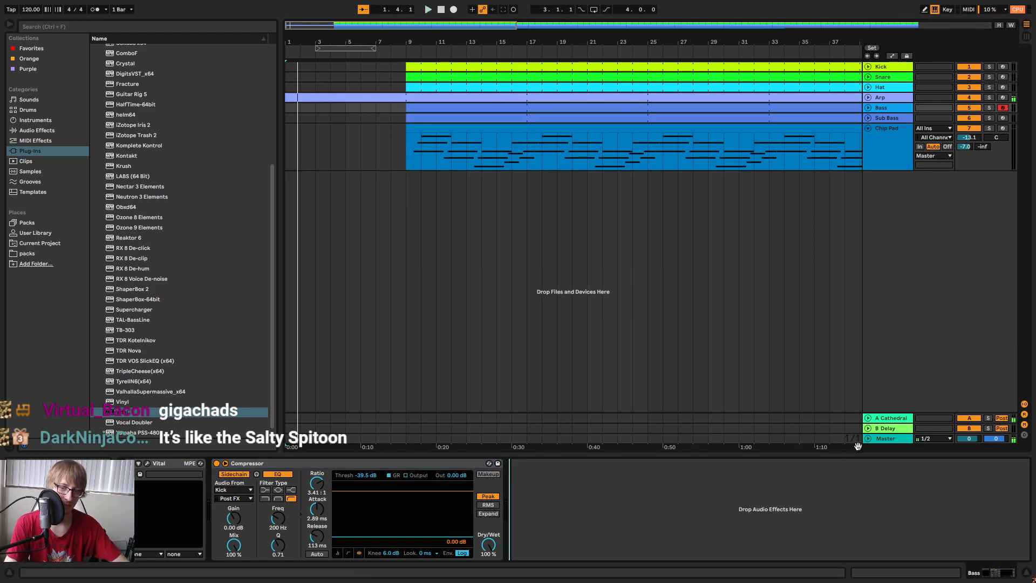
click(903, 440)
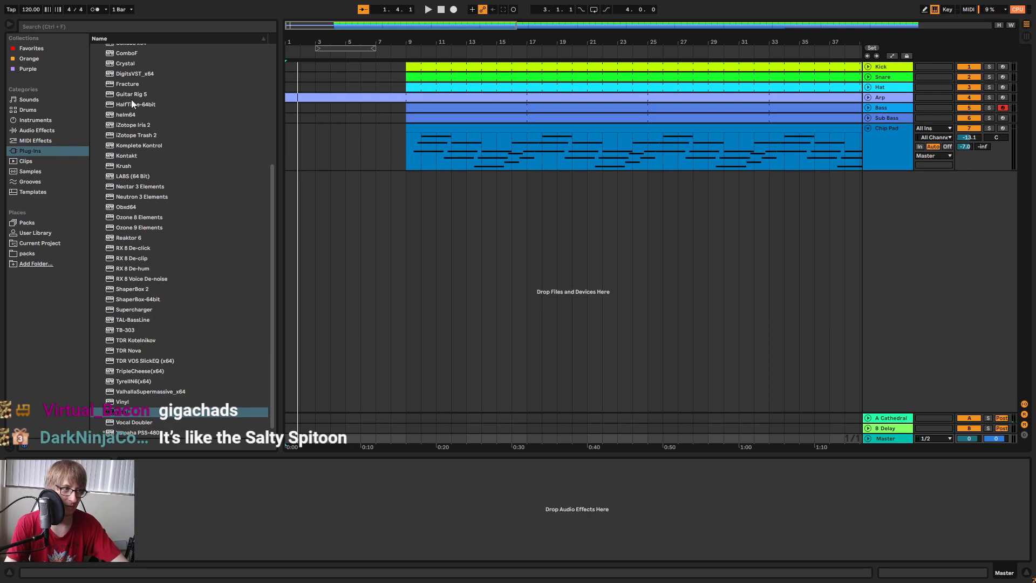
scroll(129, 105, up, 3)
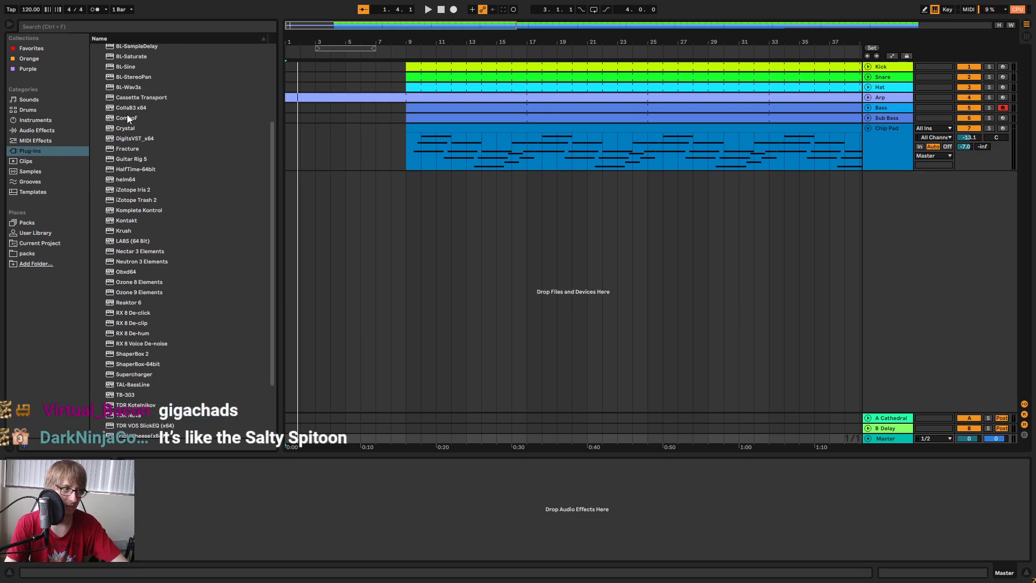
click(50, 130)
drag(117, 174, 498, 540)
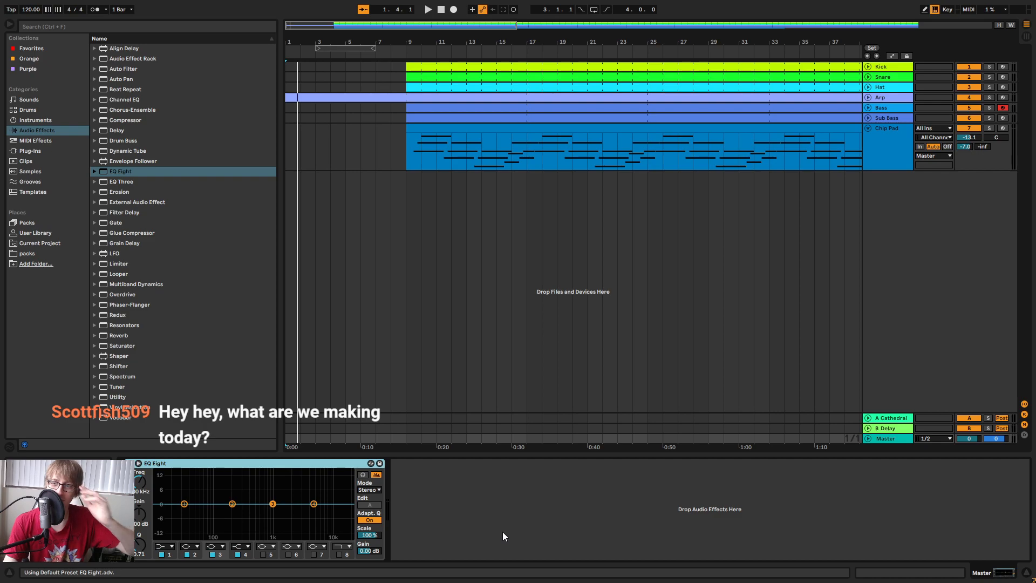
Shape the Master EQ Eight into a narrow midrange band-pass using only a low cut on band 1 and a high cut on band 8.
click(482, 307)
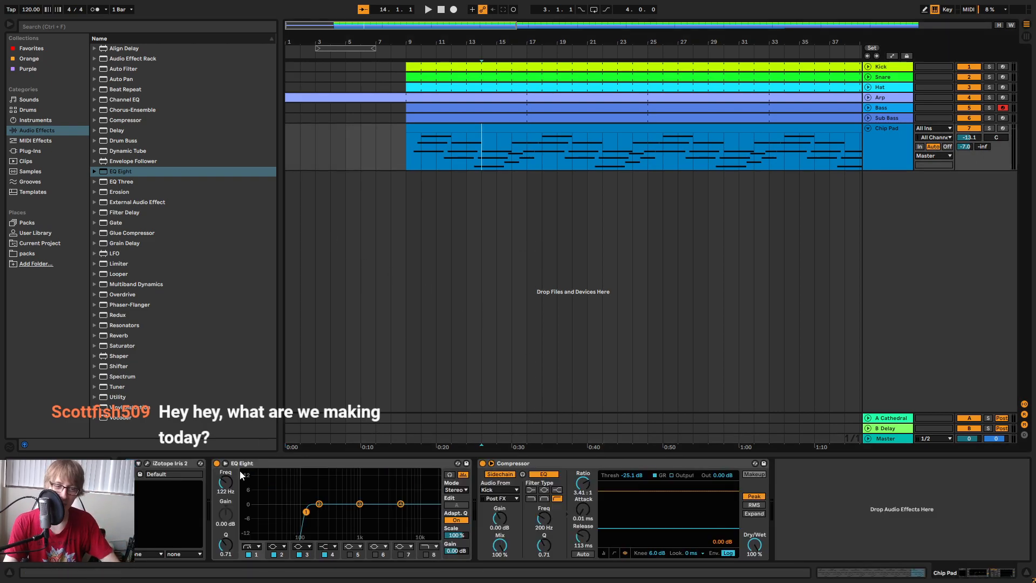
click(891, 439)
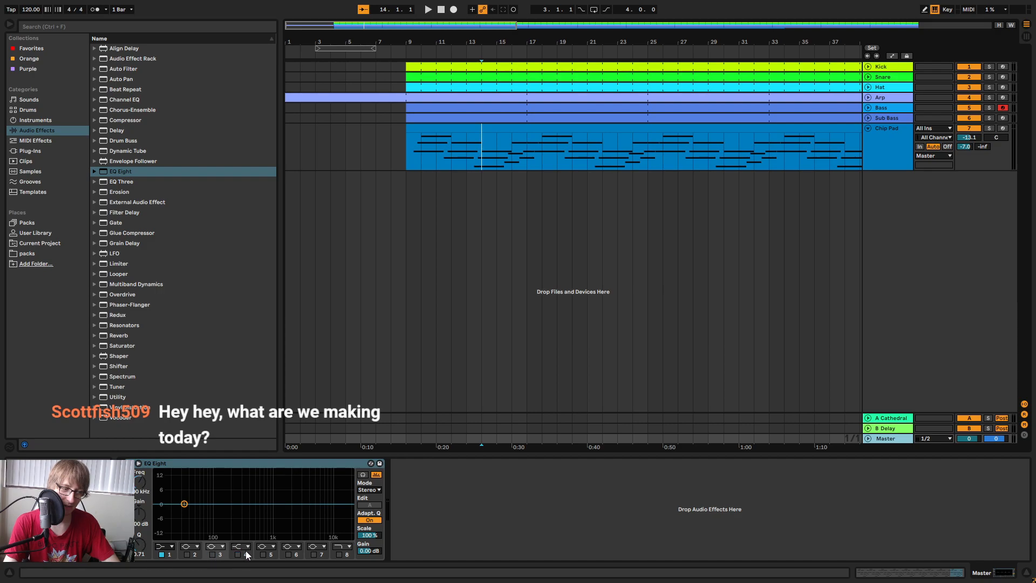
click(170, 546)
click(161, 491)
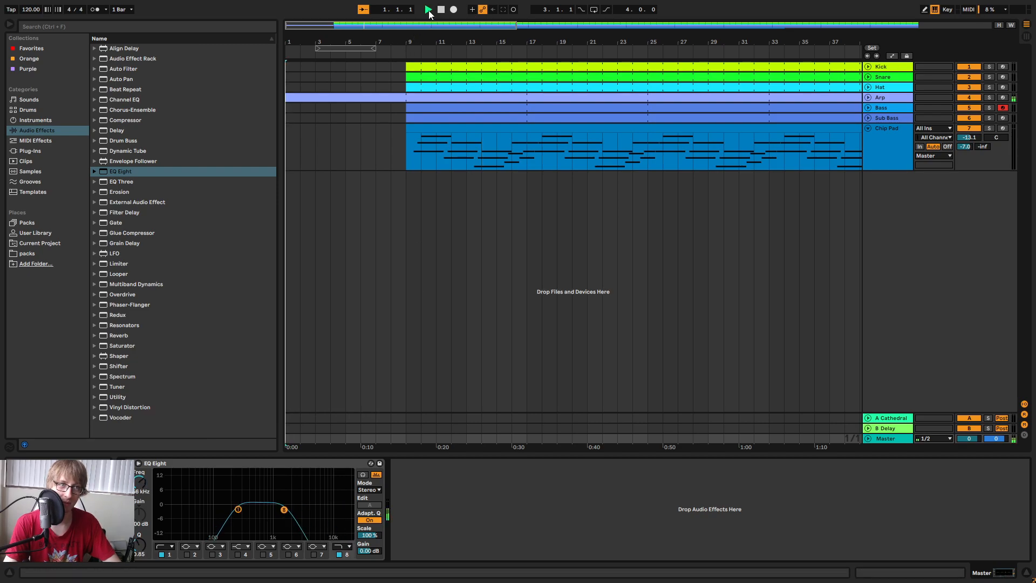
drag(239, 510, 268, 511)
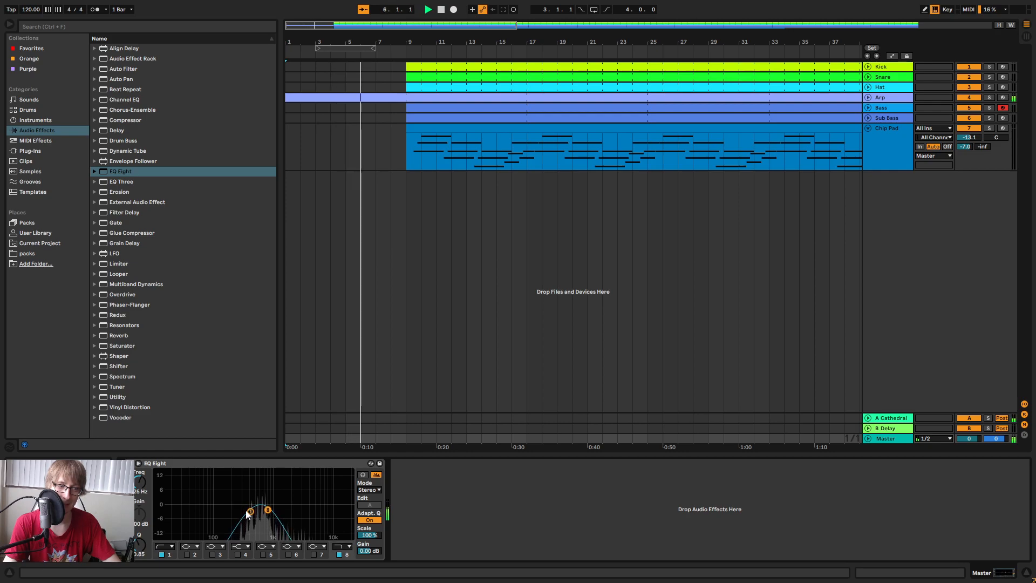
Stop playback and trim the Kick, Snare, Hat, Bass and Sub Bass clips to start at bar 17.
click(433, 128)
key(space)
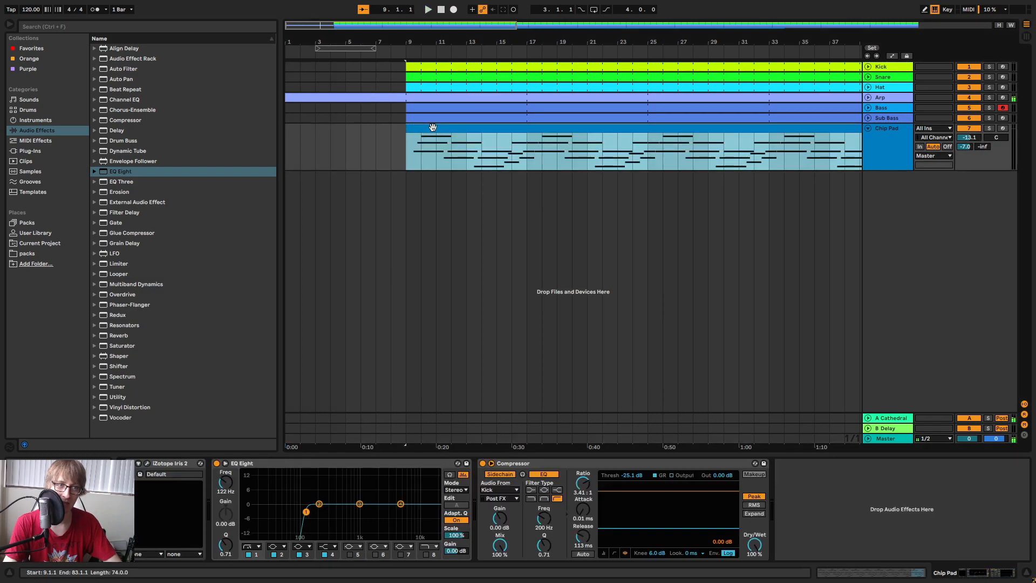
click(435, 108)
drag(412, 109, 532, 109)
click(478, 130)
drag(412, 87, 533, 87)
click(486, 146)
drag(528, 143, 406, 143)
drag(509, 144, 500, 145)
Show automation lanes and automate the Master EQ Eight's 1 Frequency A to fall from bar 1 to its minimum at bar 17.
click(886, 441)
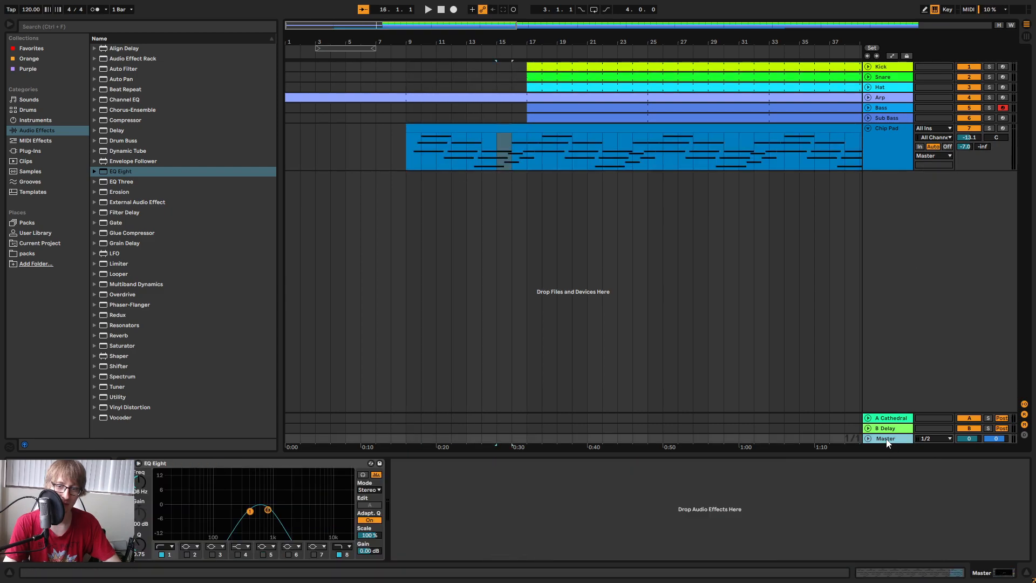
click(894, 56)
click(887, 147)
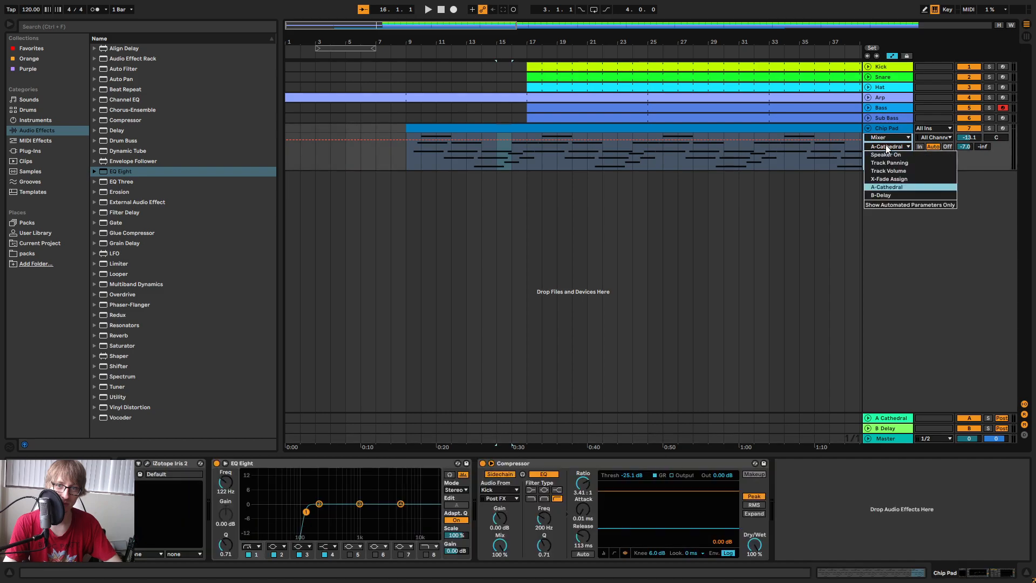
click(897, 186)
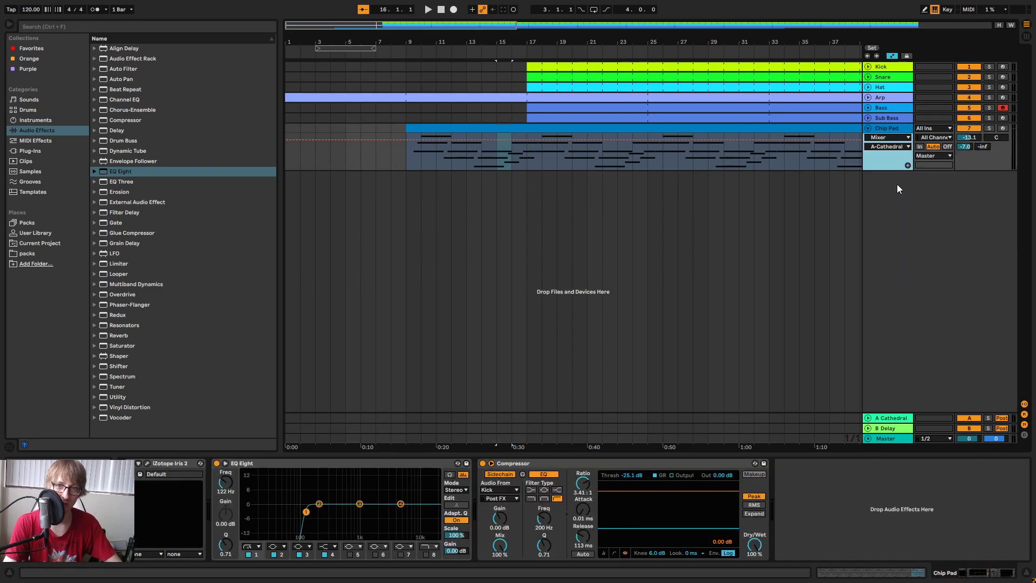
click(883, 440)
click(867, 438)
click(889, 412)
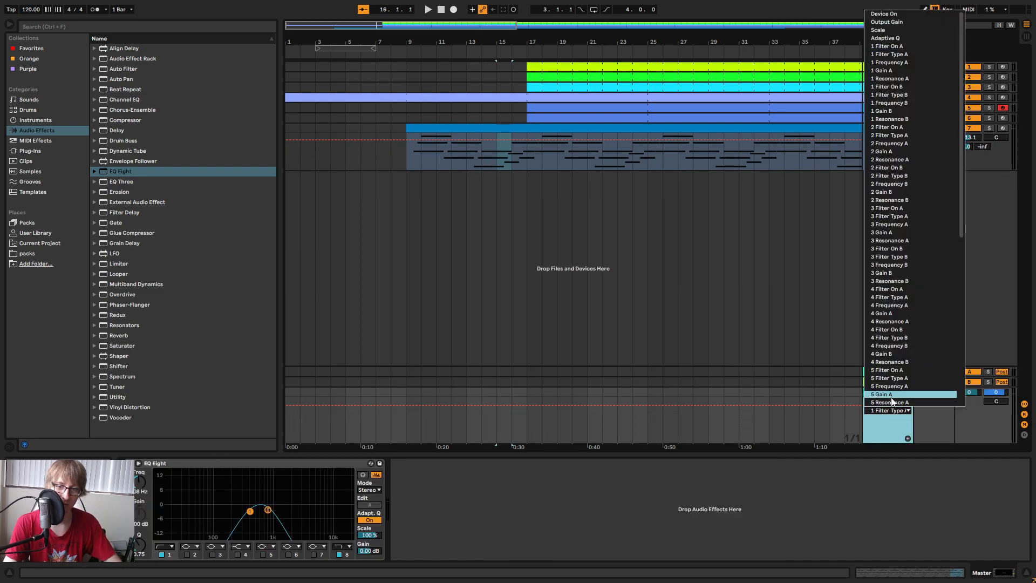
click(907, 63)
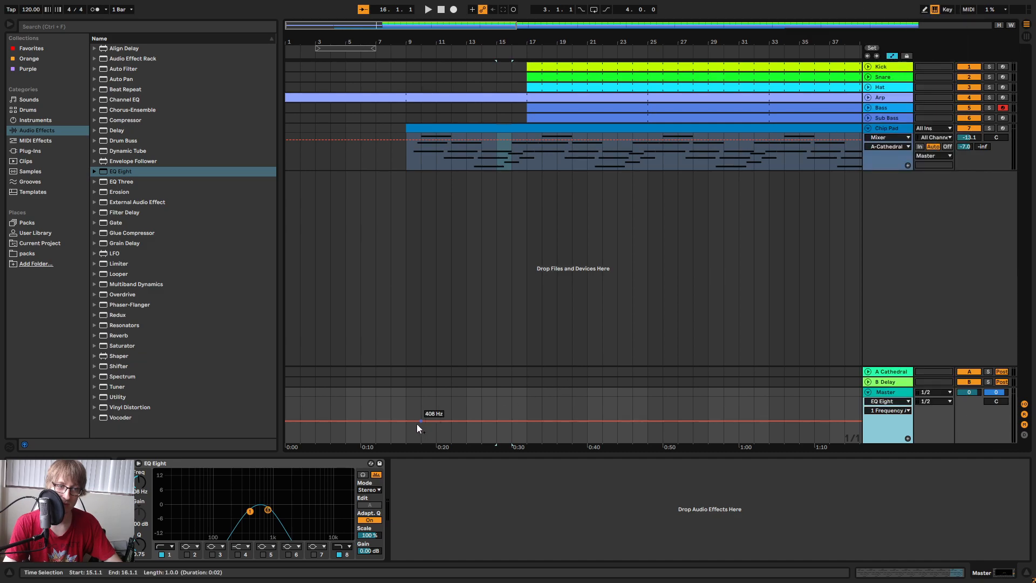
click(527, 422)
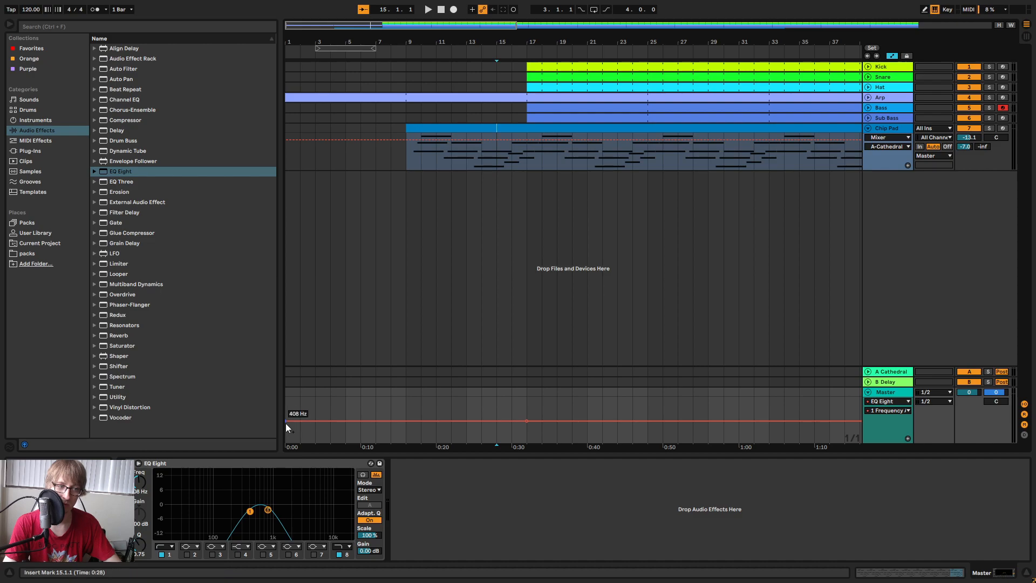
drag(526, 422, 527, 442)
Automate the Master EQ Eight's 8 Frequency A with a curve rising gently from bar 1, then steeply to its maximum at bar 17.
click(891, 411)
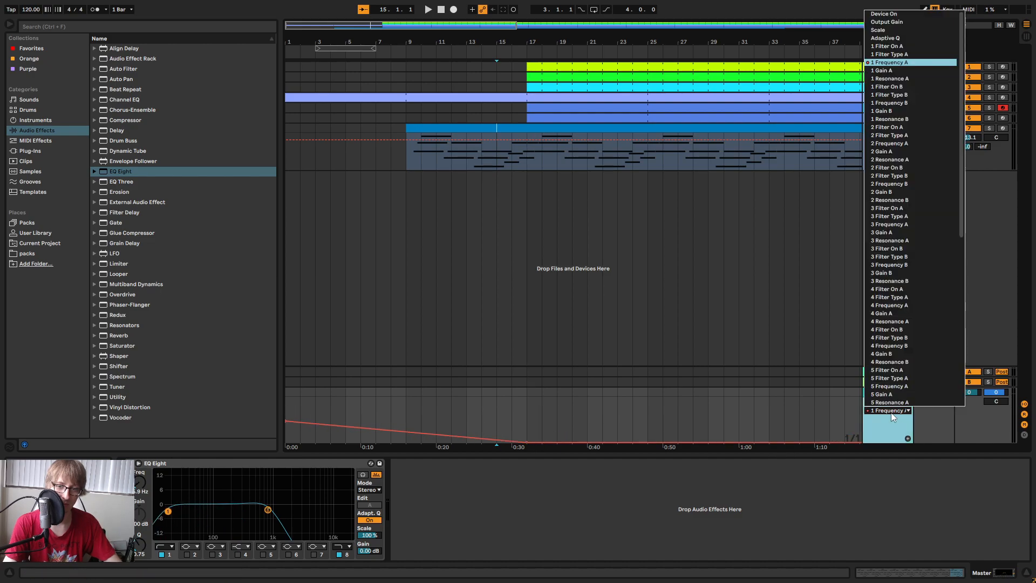
scroll(921, 305, down, 2)
scroll(921, 313, down, 5)
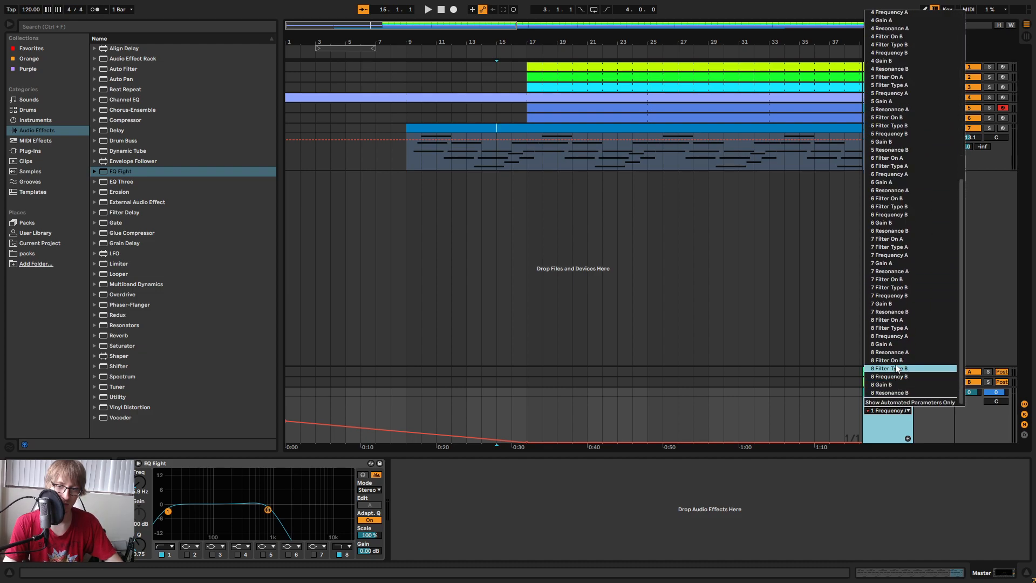
click(904, 337)
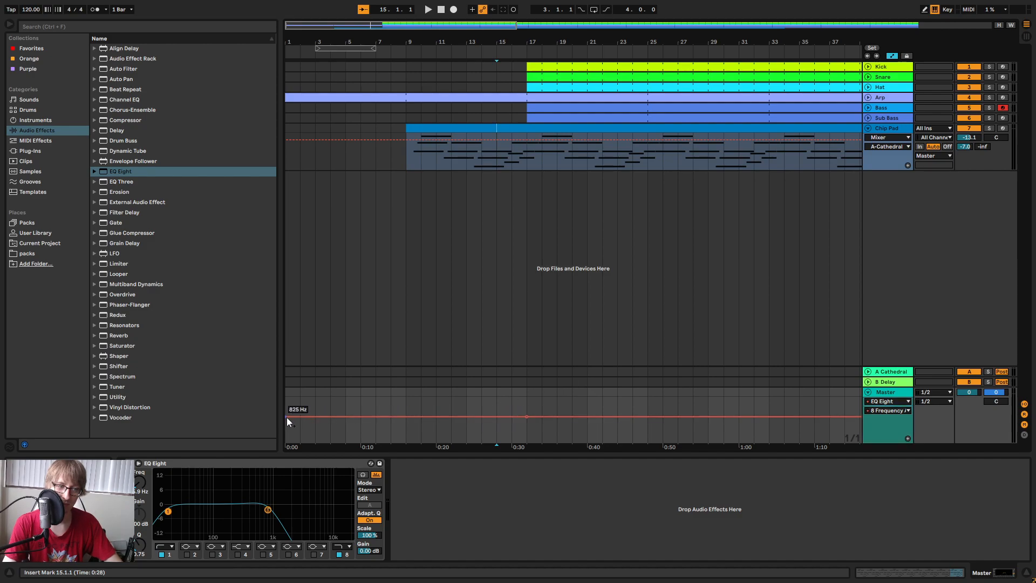
drag(529, 416, 529, 397)
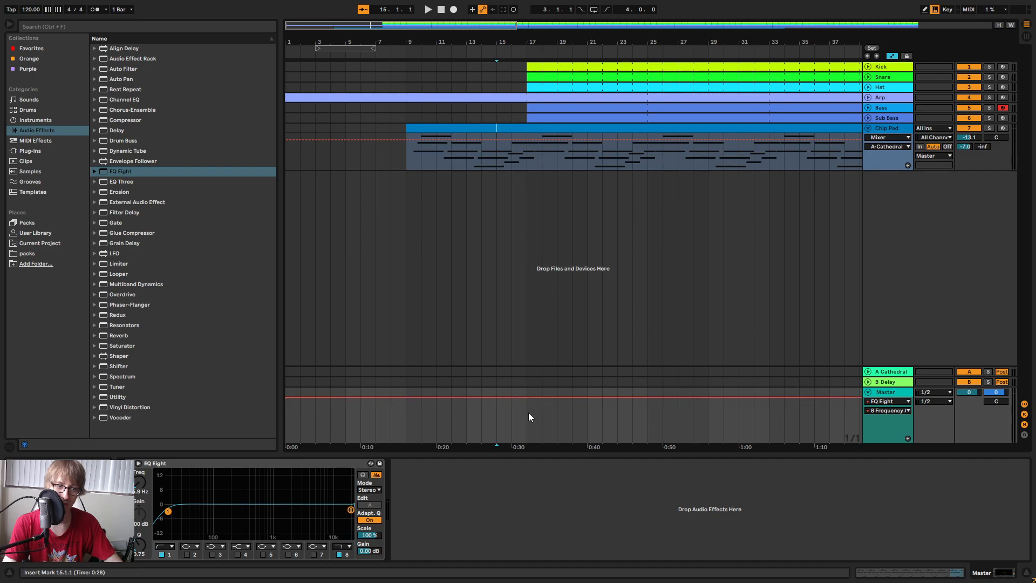
key(ctrl+z)
click(587, 400)
drag(527, 418, 491, 409)
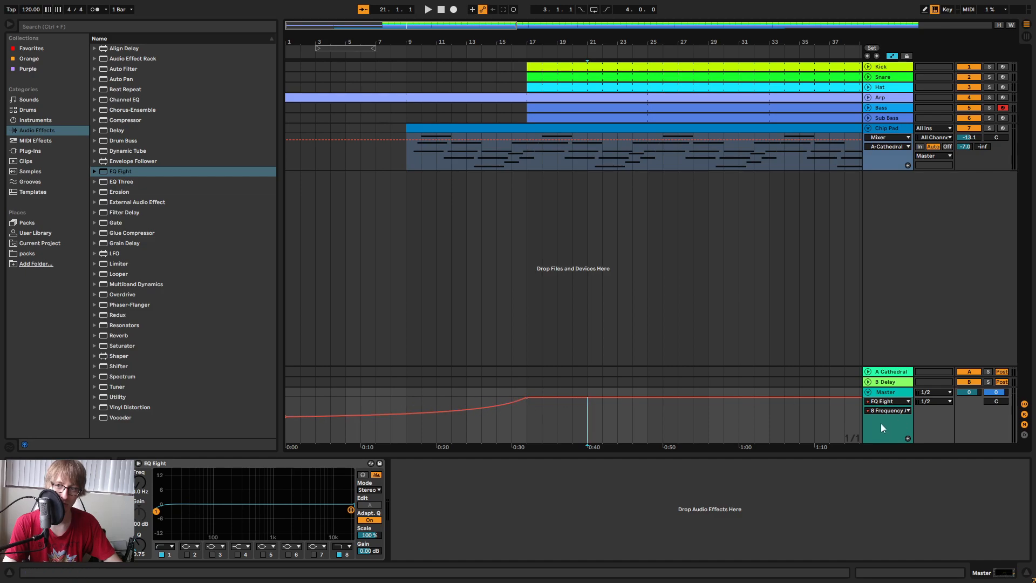
Play the song from the start and curve the Master EQ's 1 Frequency A automation to fall slowly at first and steeply toward bar 17.
click(892, 409)
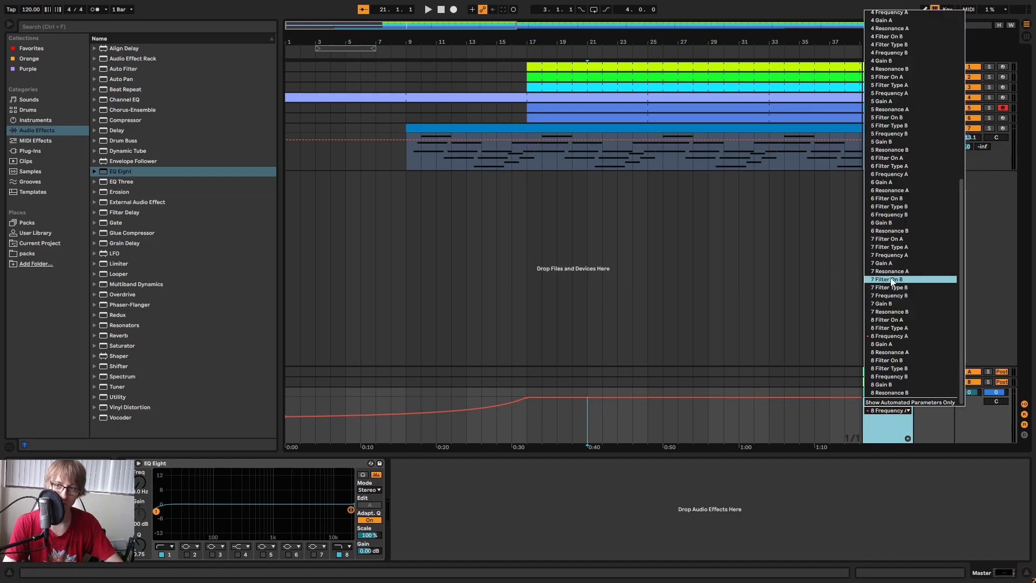
scroll(919, 102, up, 10)
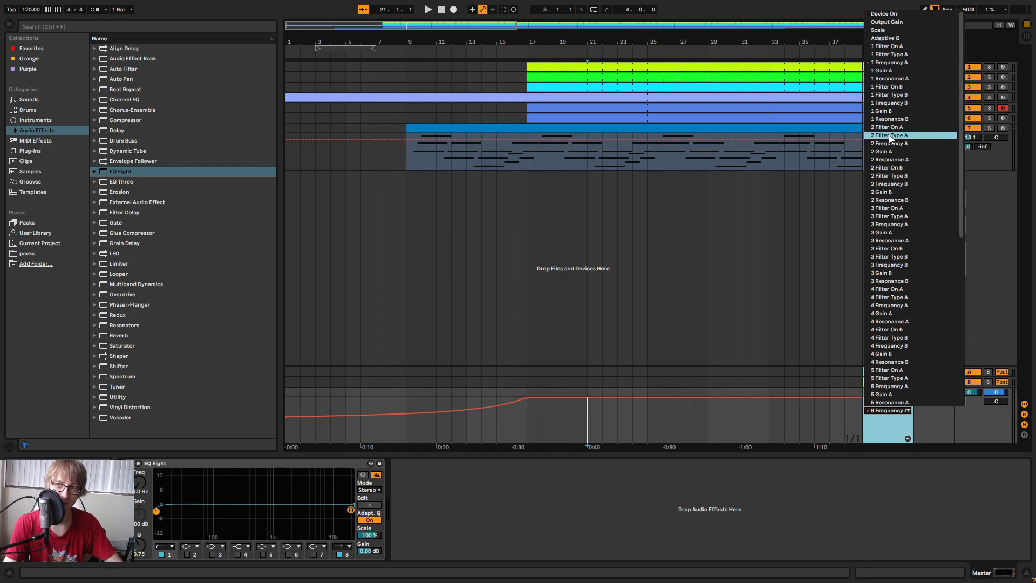
click(909, 62)
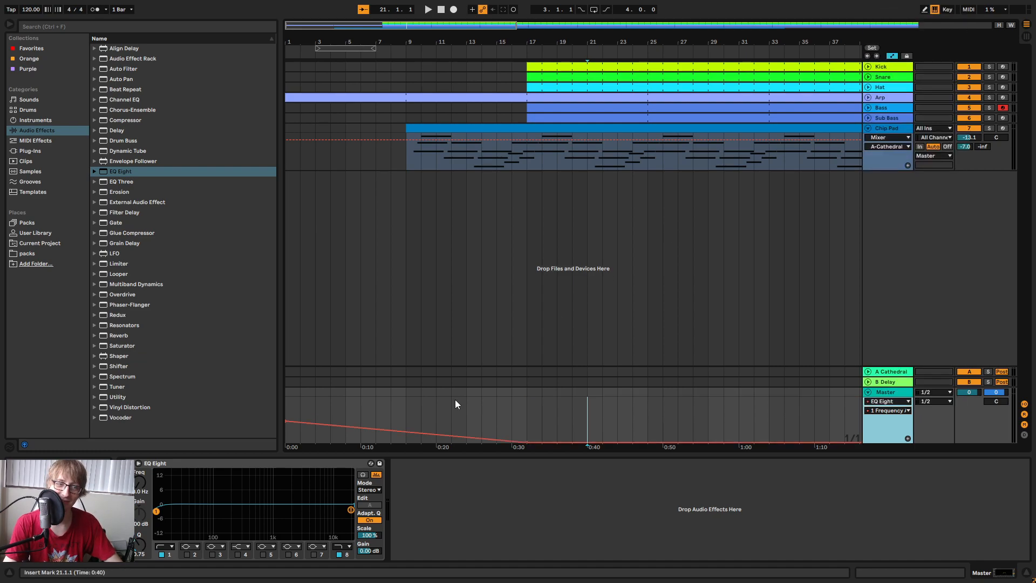
drag(402, 432, 402, 426)
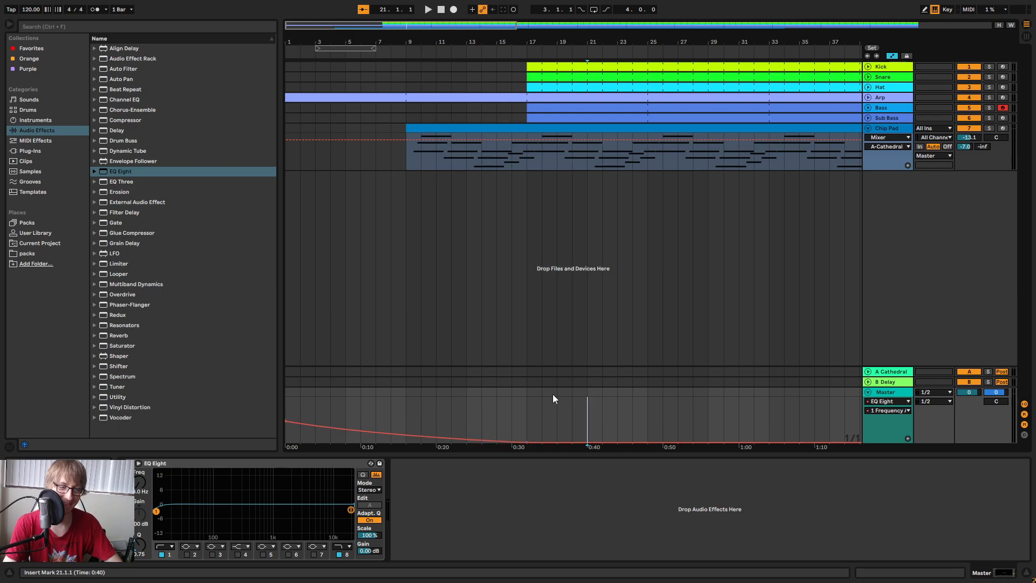
key(space)
key(space)
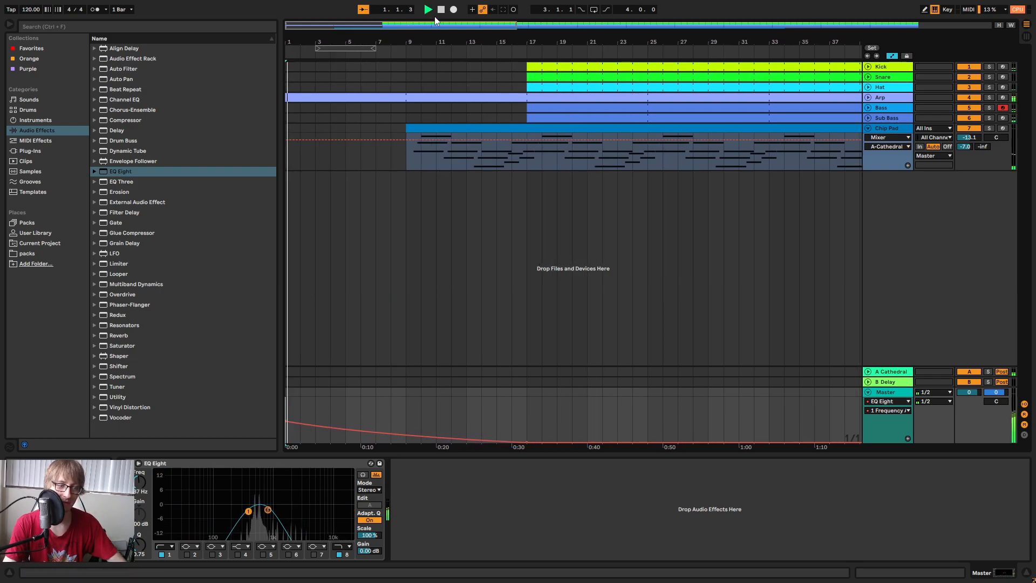
drag(358, 430, 359, 423)
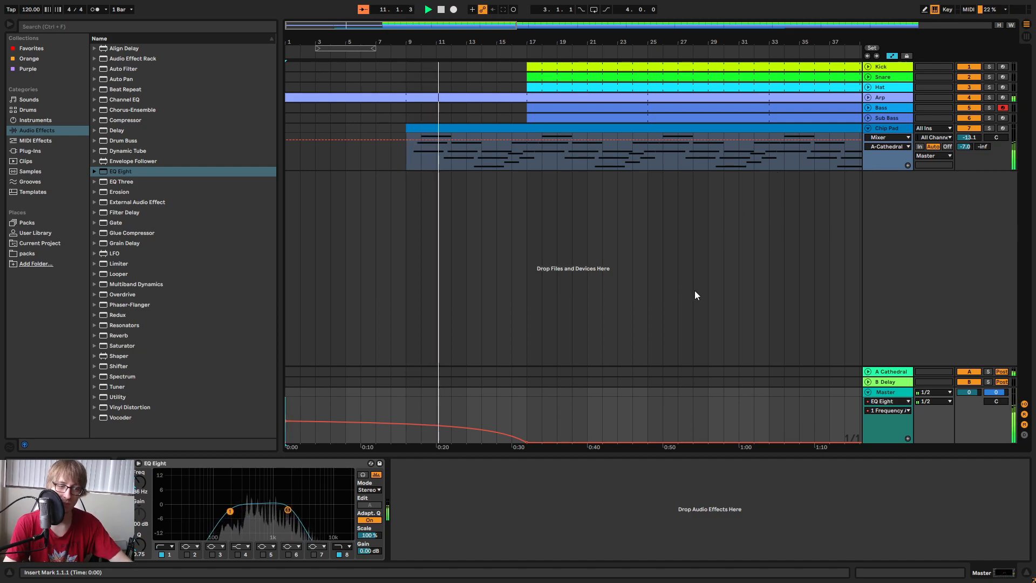
Start the ramps of the Master EQ Eight automation for 1 Frequency A and 8 Frequency A at bar 9.
drag(383, 41, 383, 30)
drag(286, 424, 391, 423)
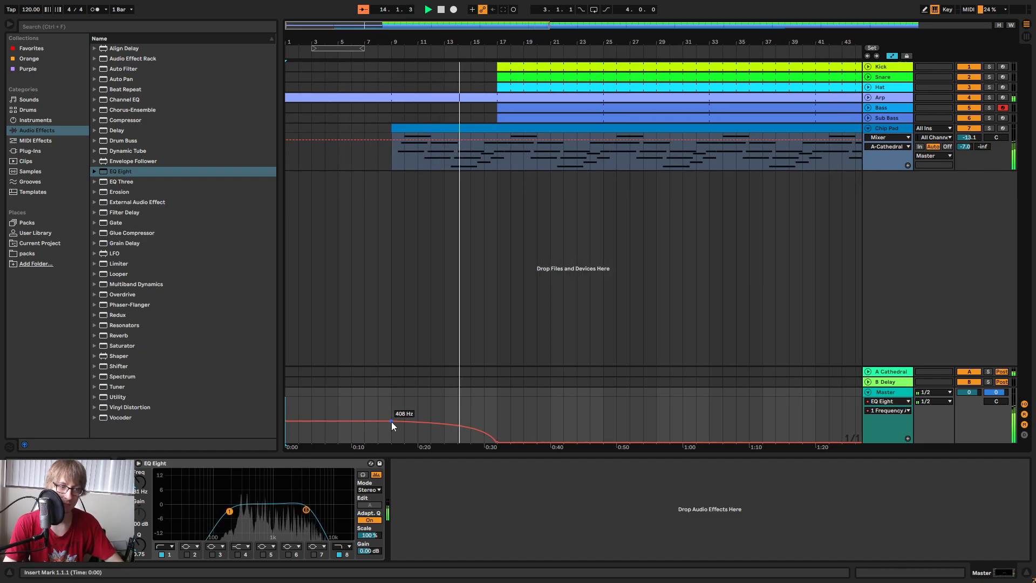
click(891, 411)
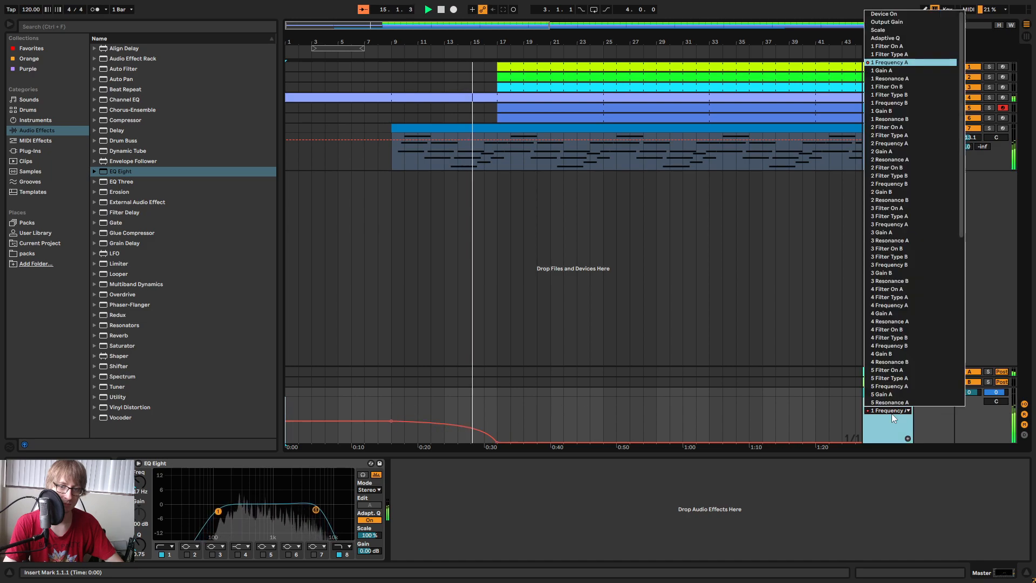
scroll(905, 359, down, 3)
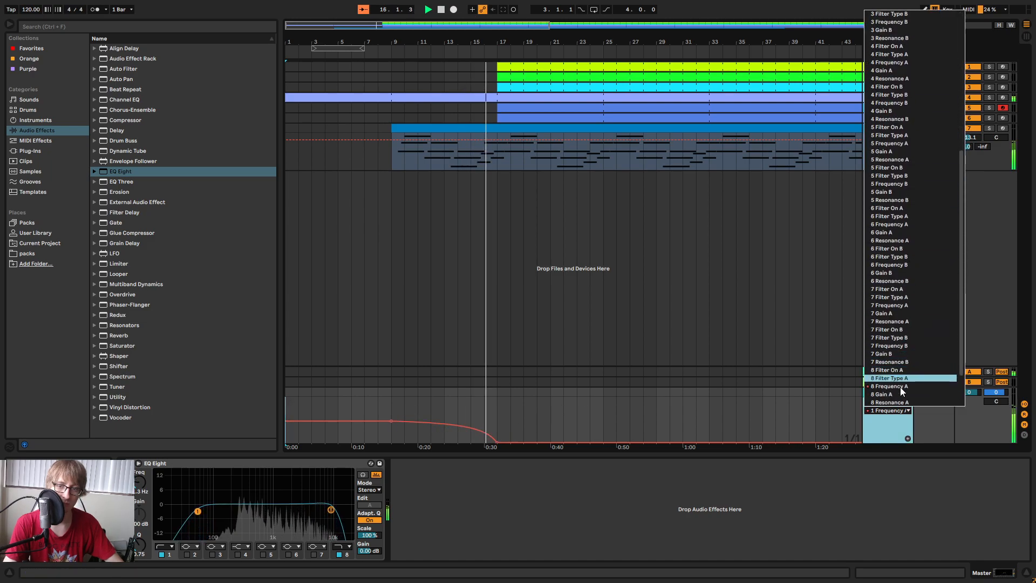
click(900, 388)
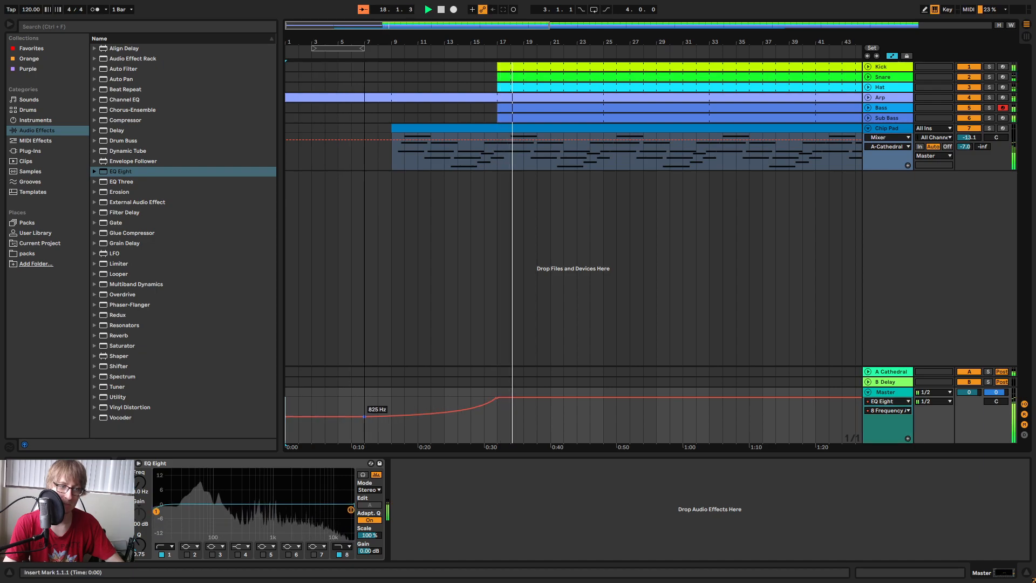
click(392, 415)
drag(391, 414, 393, 416)
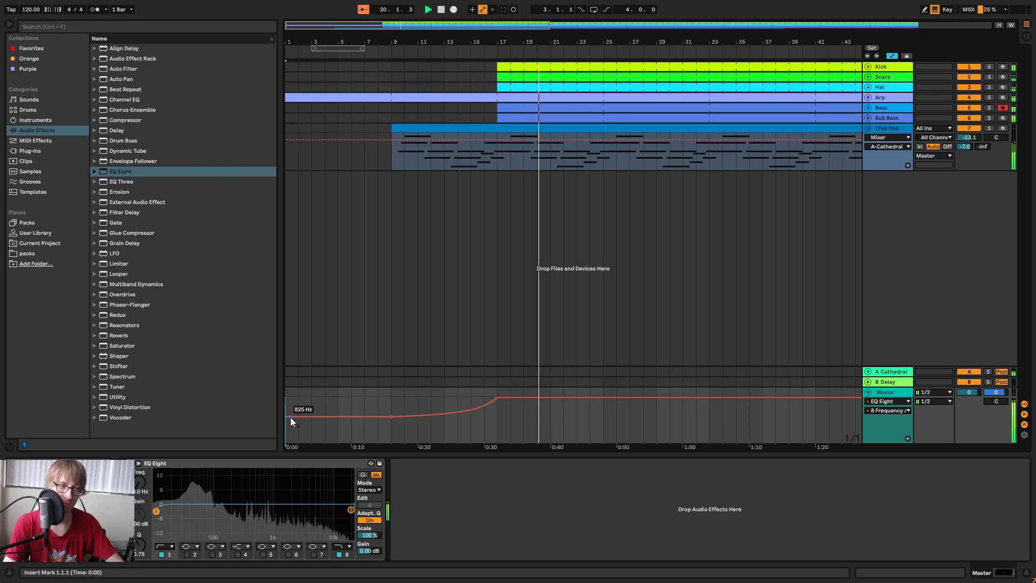
Slightly lower the bar 1 start point of the 8 Frequency A automation and slightly raise that of 1 Frequency A.
drag(286, 418, 288, 421)
click(890, 411)
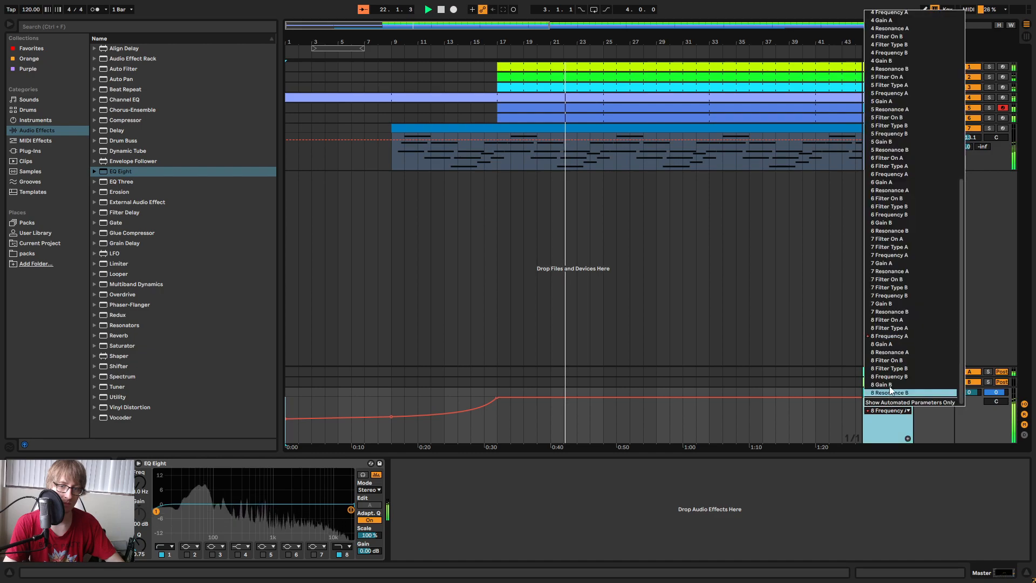
scroll(900, 89, up, 5)
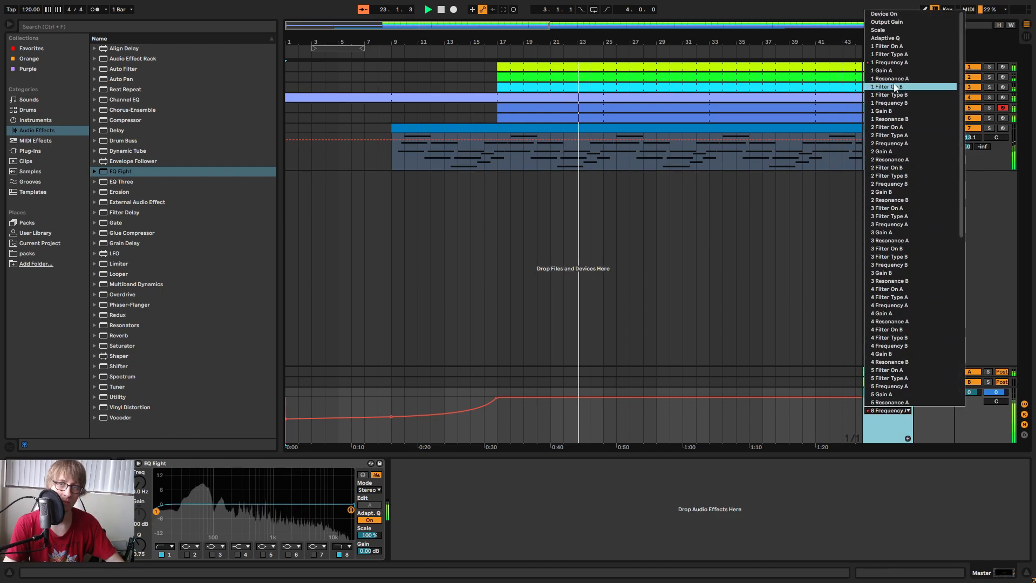
click(886, 63)
drag(286, 421, 286, 419)
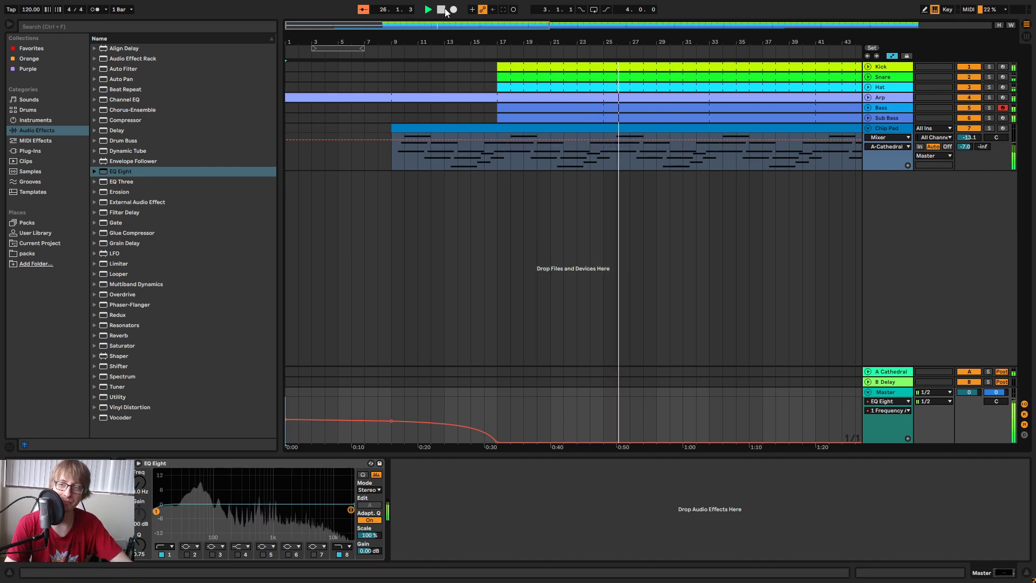
Hide the automation lanes, unfold the Arp track and delete its section from bar 33 to bar 41.
mouse_move(708, 39)
mouse_down()
mouse_move(705, 24)
mouse_move(706, 34)
mouse_up()
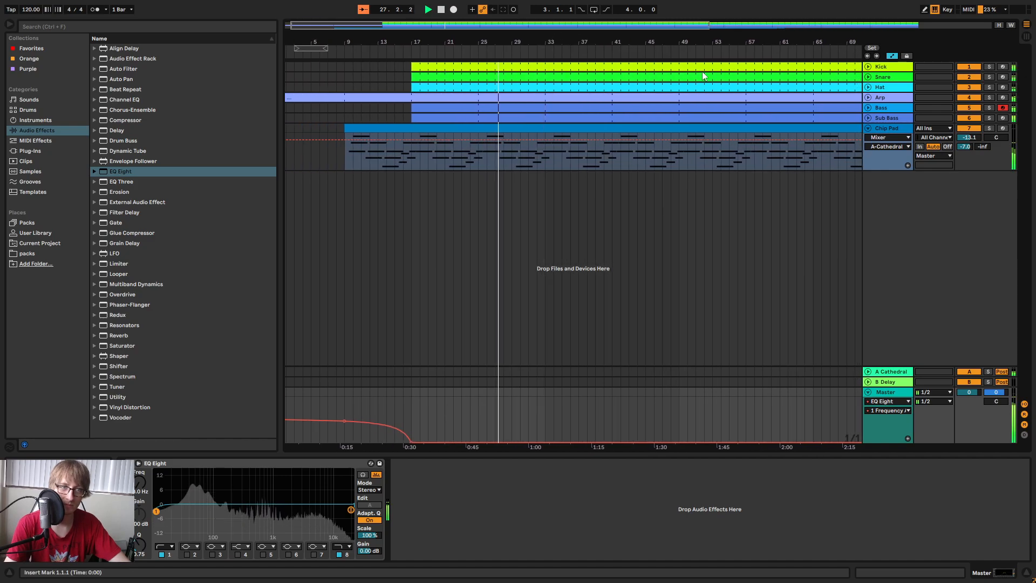
click(893, 57)
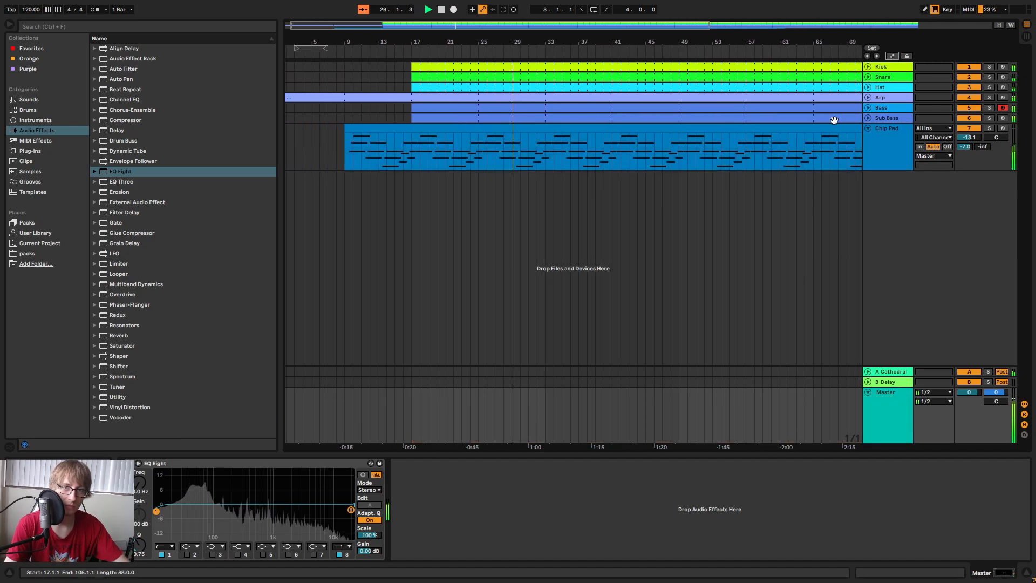
click(869, 97)
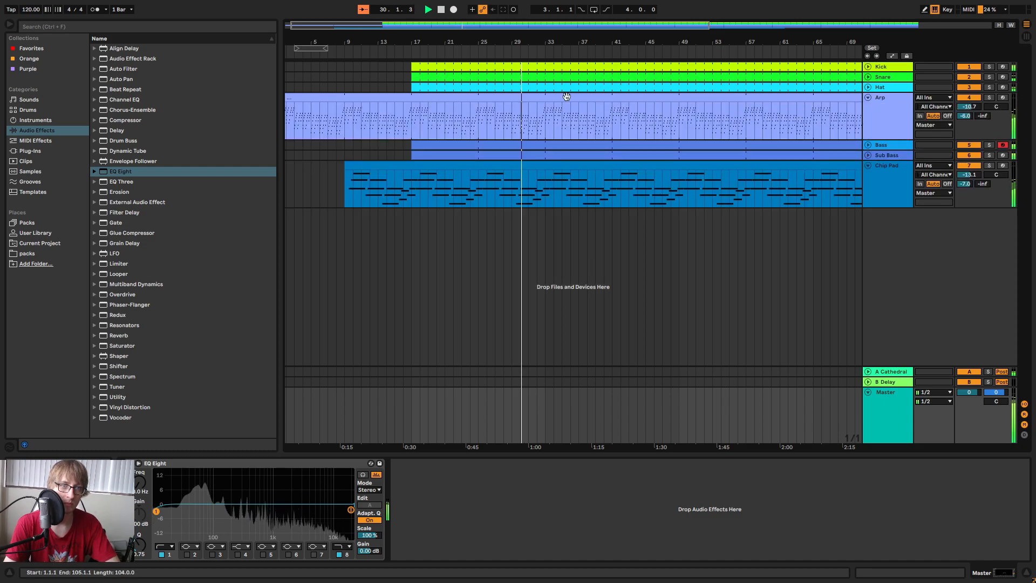
drag(541, 110, 611, 108)
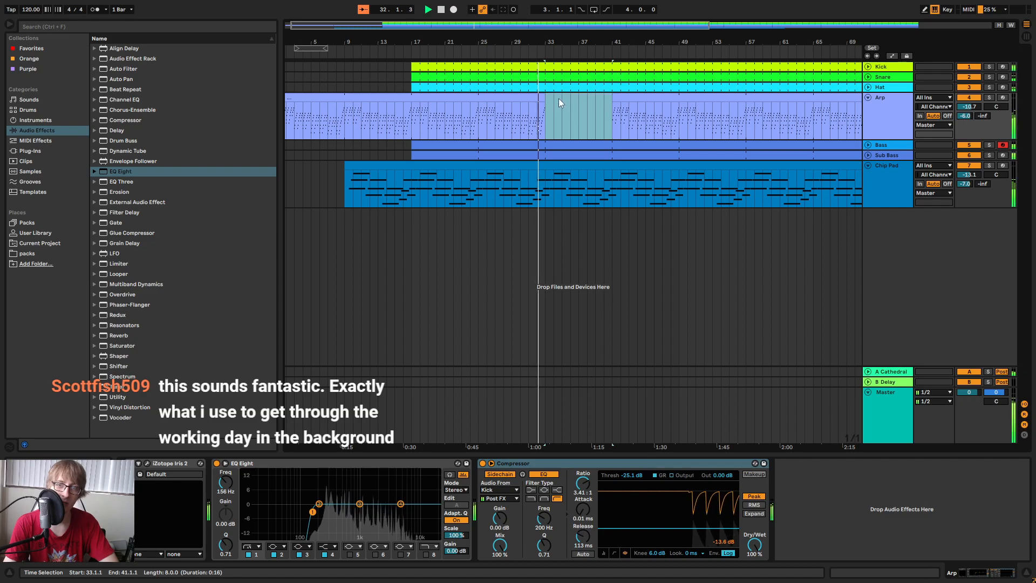
key(z)
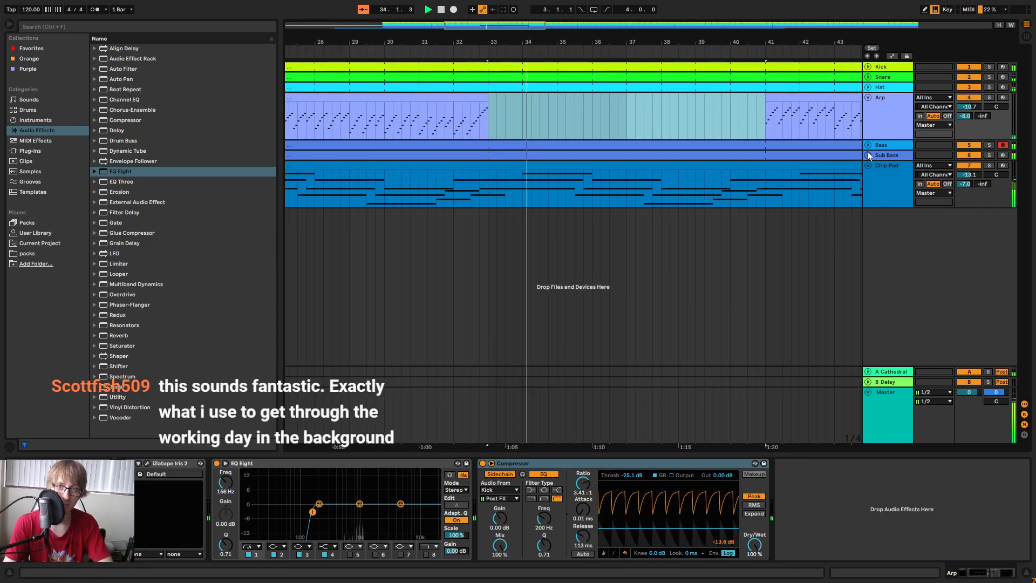
drag(756, 41, 539, 31)
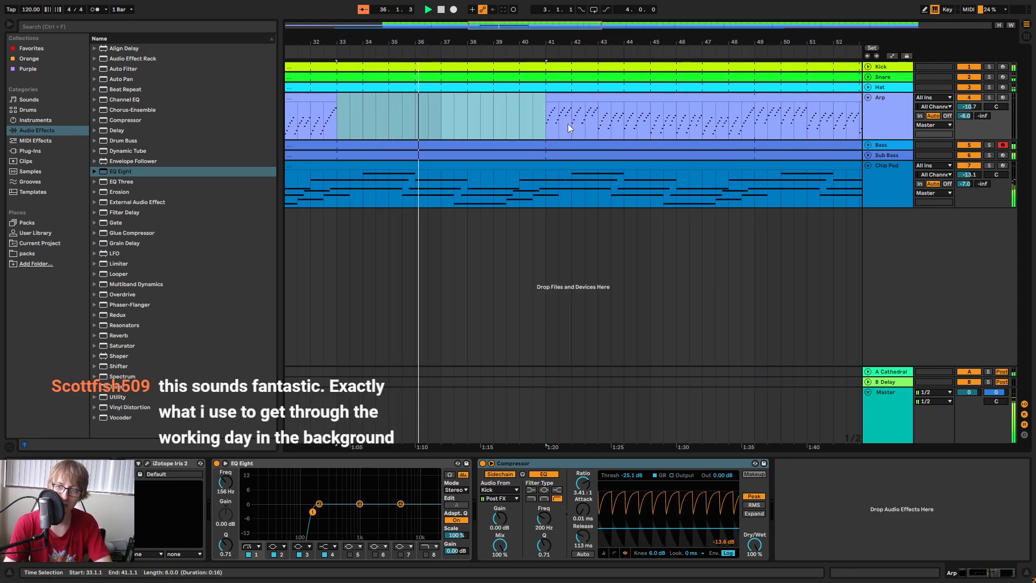
click(520, 122)
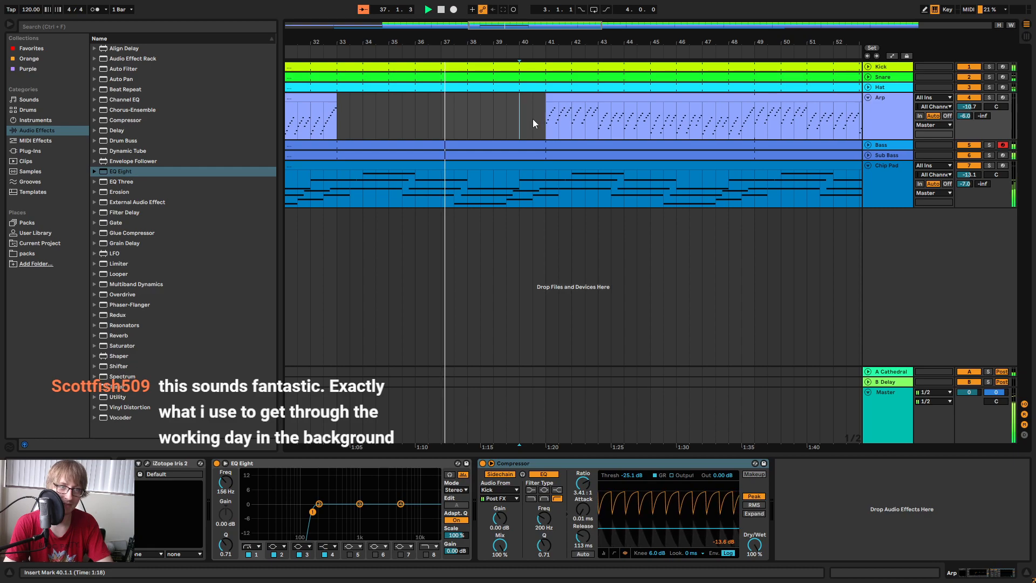
Extend the gap in the Arp track by deleting its section from bar 41 to bar 49.
mouse_move(540, 45)
mouse_down()
mouse_move(512, 16)
mouse_move(489, 27)
mouse_up()
click(484, 115)
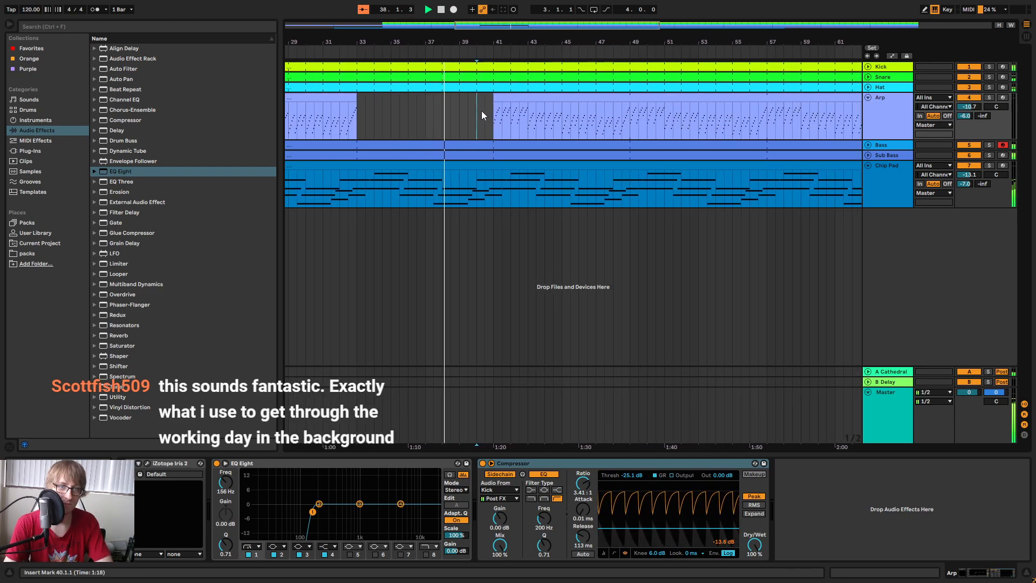
drag(495, 100, 630, 99)
click(537, 127)
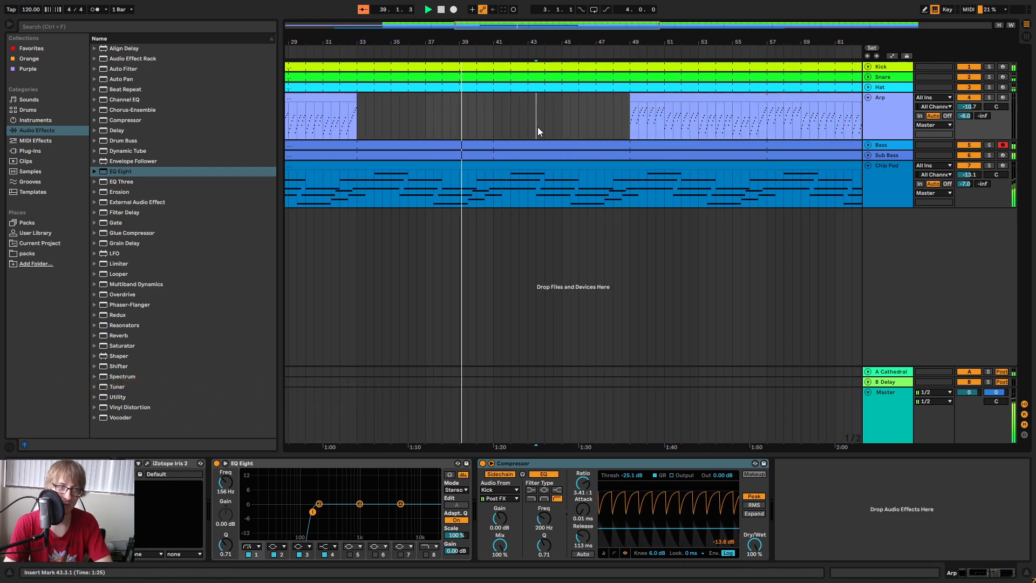
Fold the Chip Pad track, unfold the Hat track, and delete the Hat section from bar 33 to bar 41.
click(868, 165)
click(557, 132)
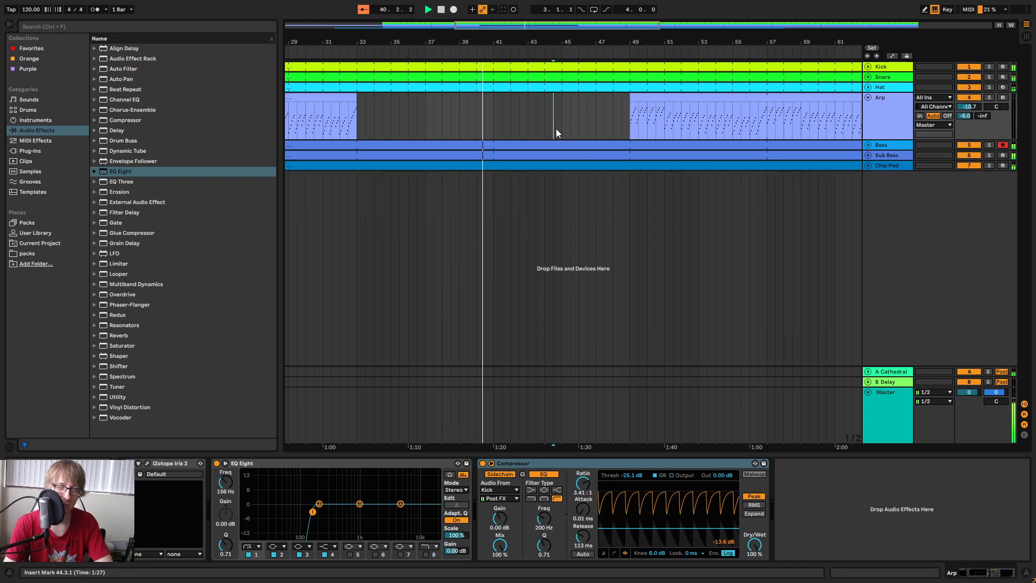
click(873, 78)
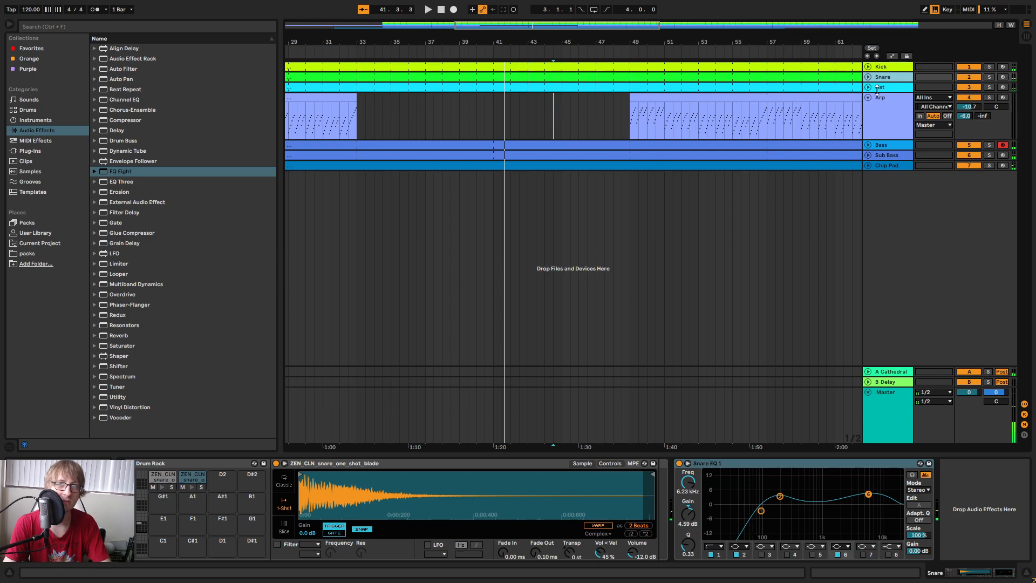
click(868, 88)
drag(360, 96, 490, 96)
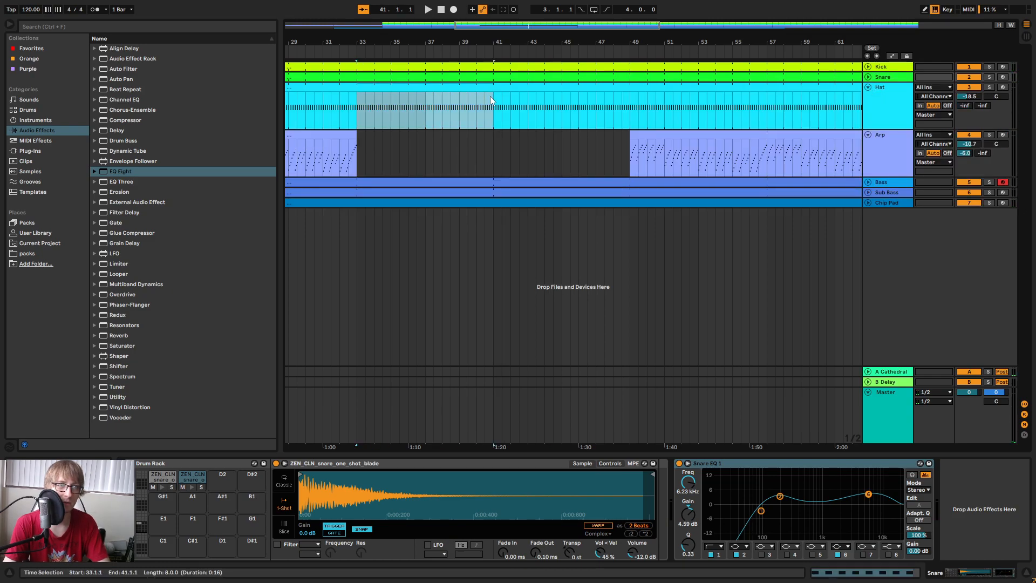
drag(442, 42, 597, 41)
click(516, 49)
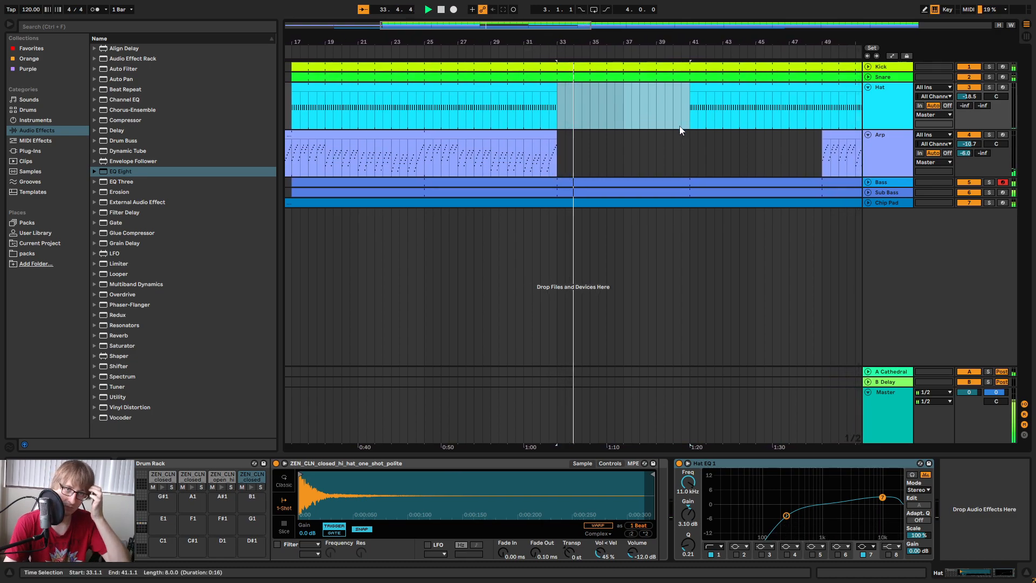
click(662, 103)
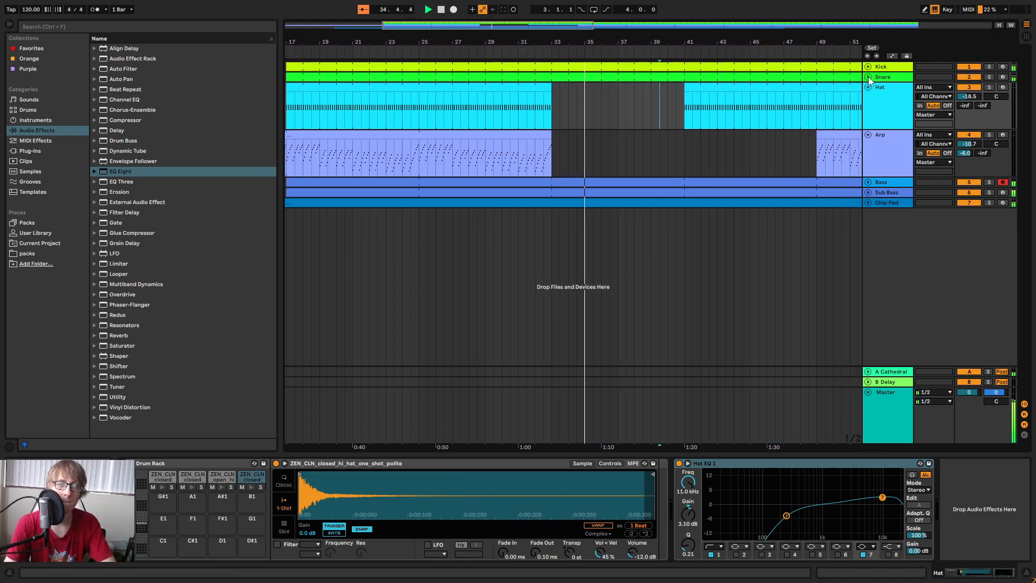
click(870, 78)
click(869, 78)
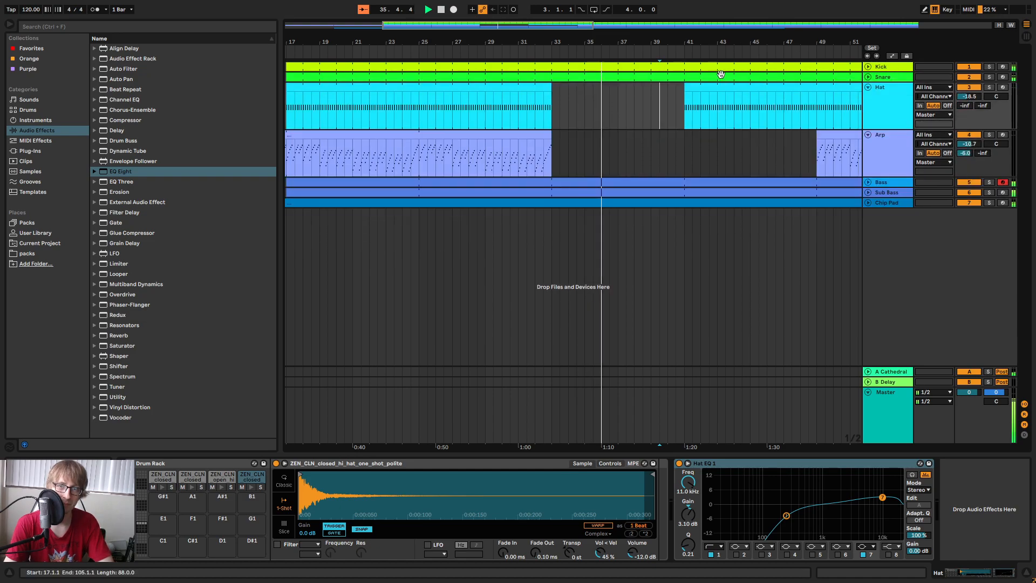
drag(690, 43, 617, 38)
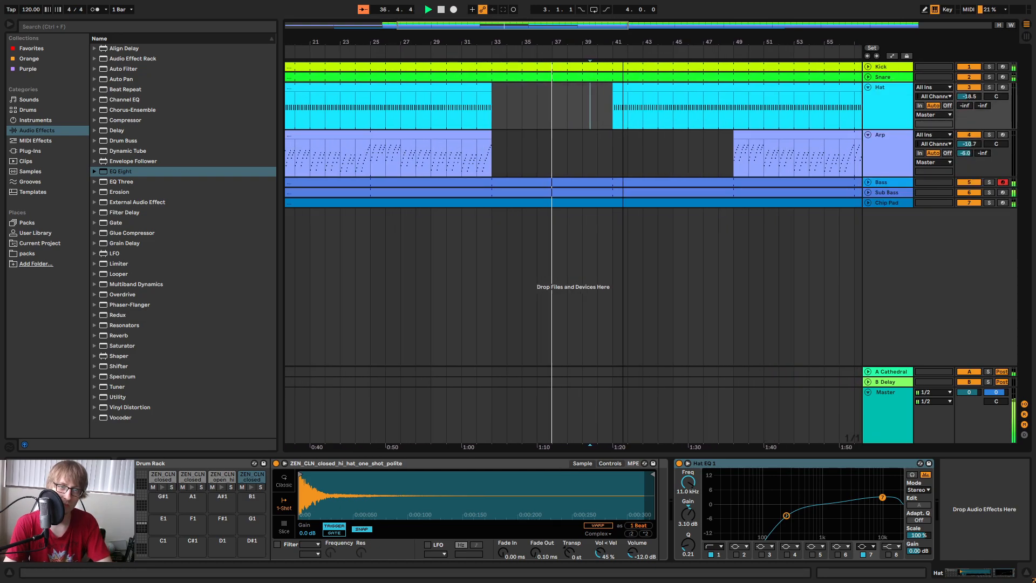
click(580, 131)
click(663, 150)
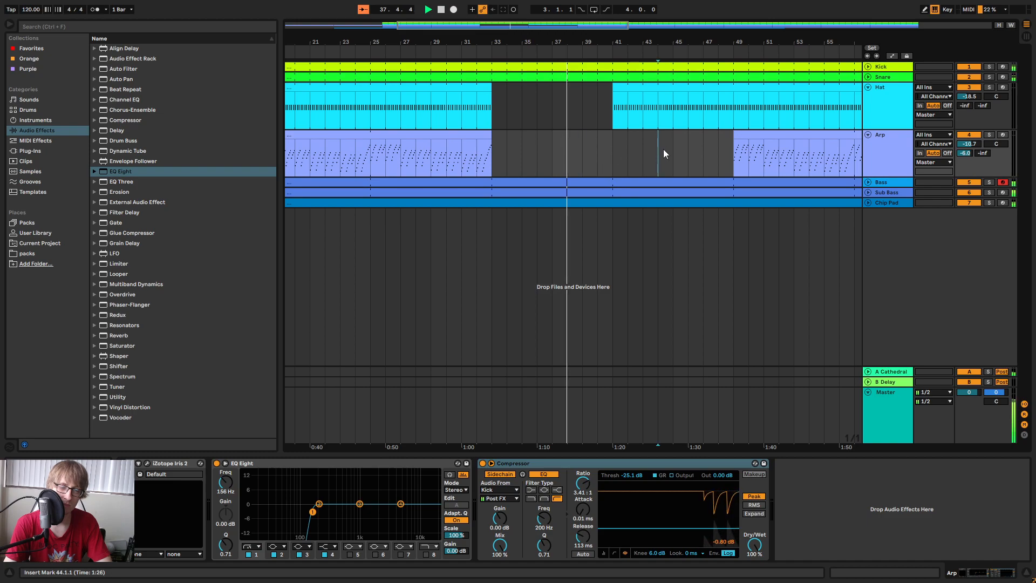
Copy the Hat section from bars 41 to 49 into the gap at bar 33 and deactivate the pasted clip.
drag(601, 42, 576, 33)
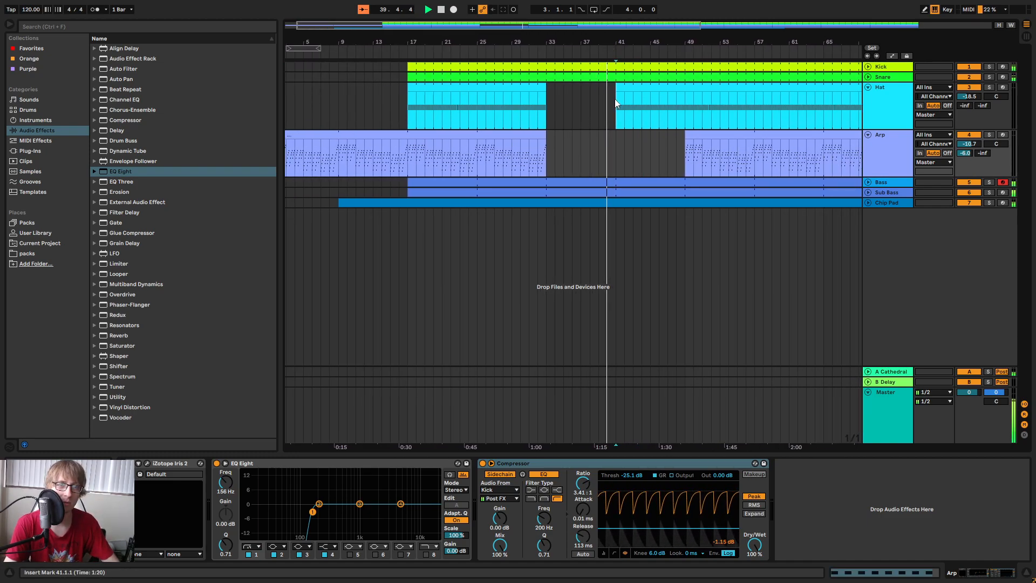
drag(616, 104, 680, 105)
click(551, 98)
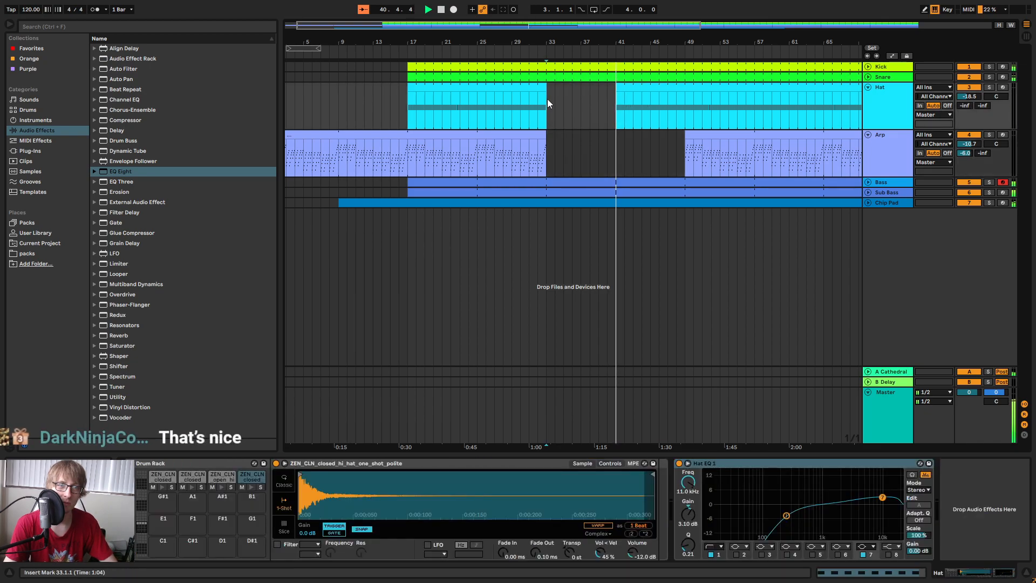
key(ctrl+v)
click(585, 86)
key(0)
Unfold the Snare track, separate bar 48 into its own one-bar clip and open its notes for editing.
click(654, 135)
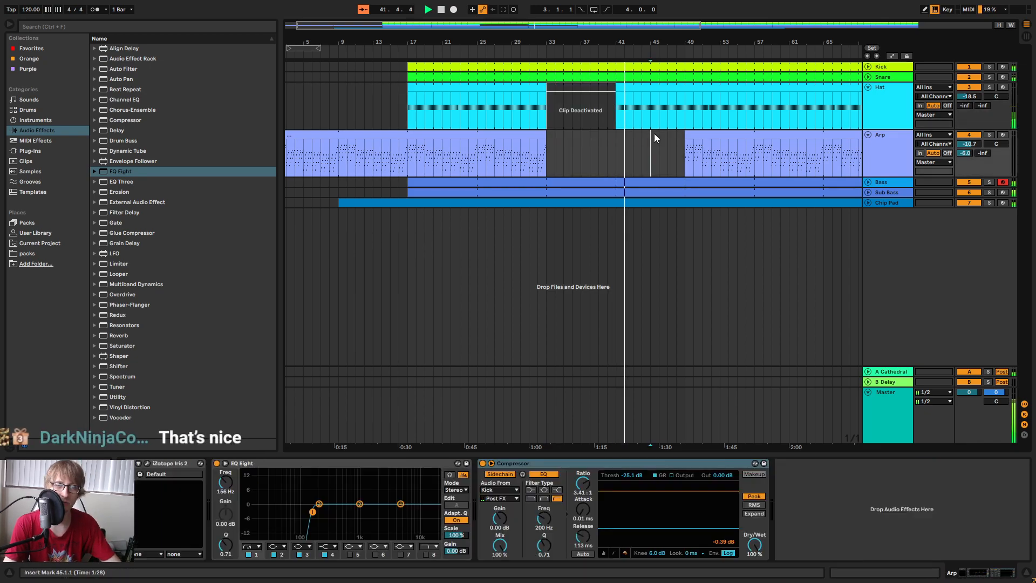
drag(650, 46, 479, 43)
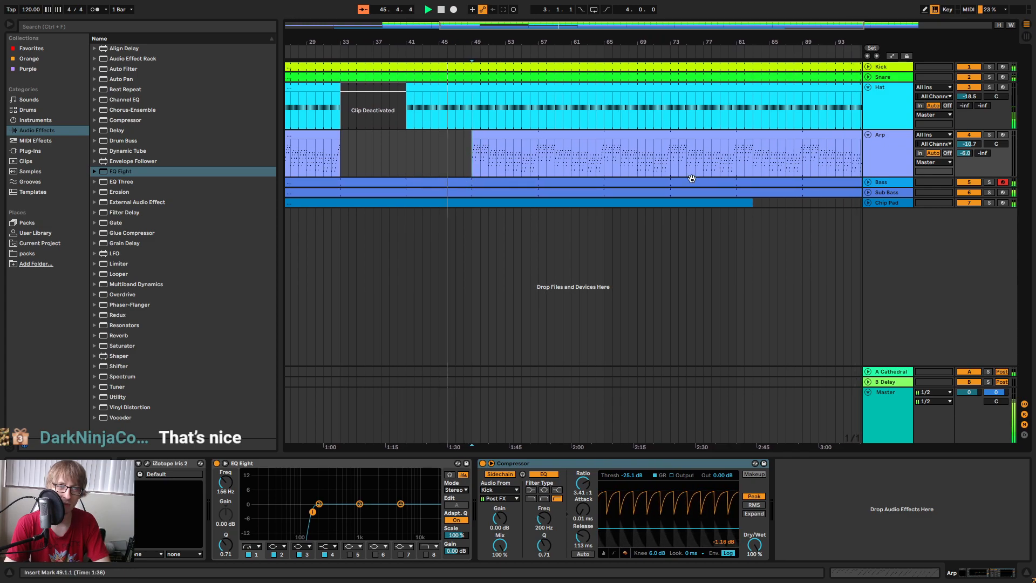
drag(456, 42, 546, 103)
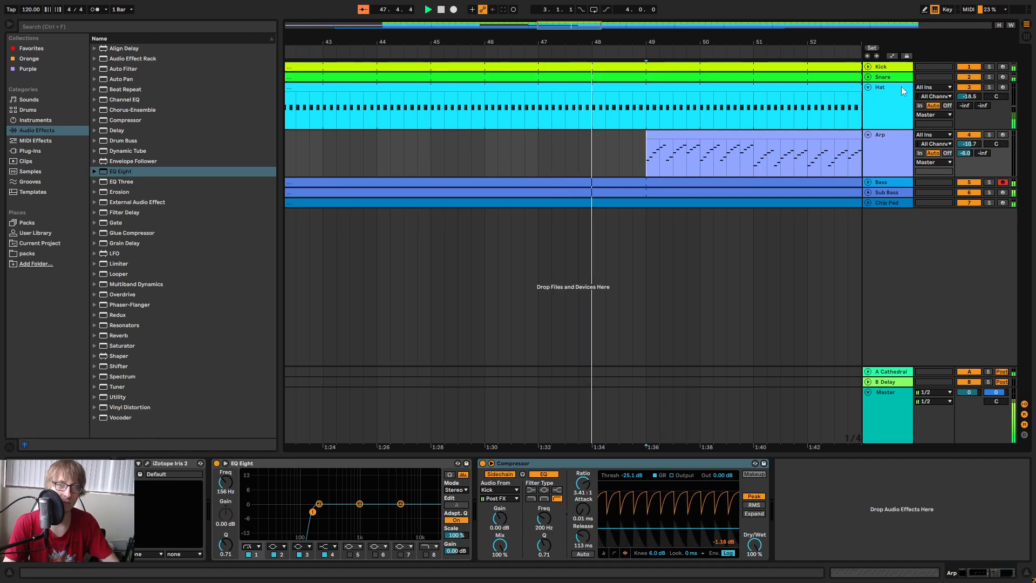
click(868, 77)
key(space)
click(621, 104)
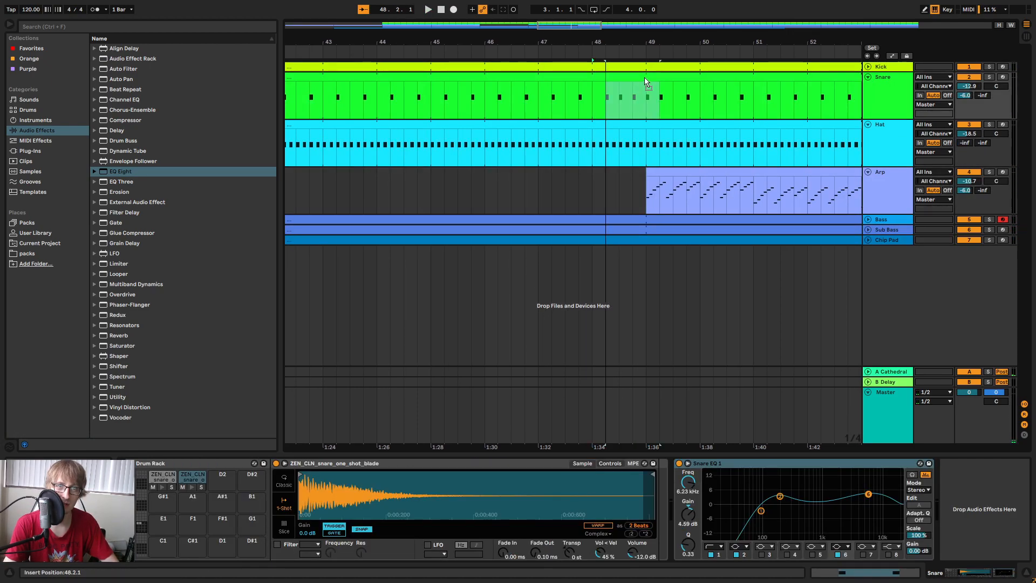
key(space)
double_click(597, 77)
key(space)
Copy the snare hit at 1.2 to 1.3.2, 1.3.3 and 1.4.2, and play back the fill.
drag(493, 425, 530, 375)
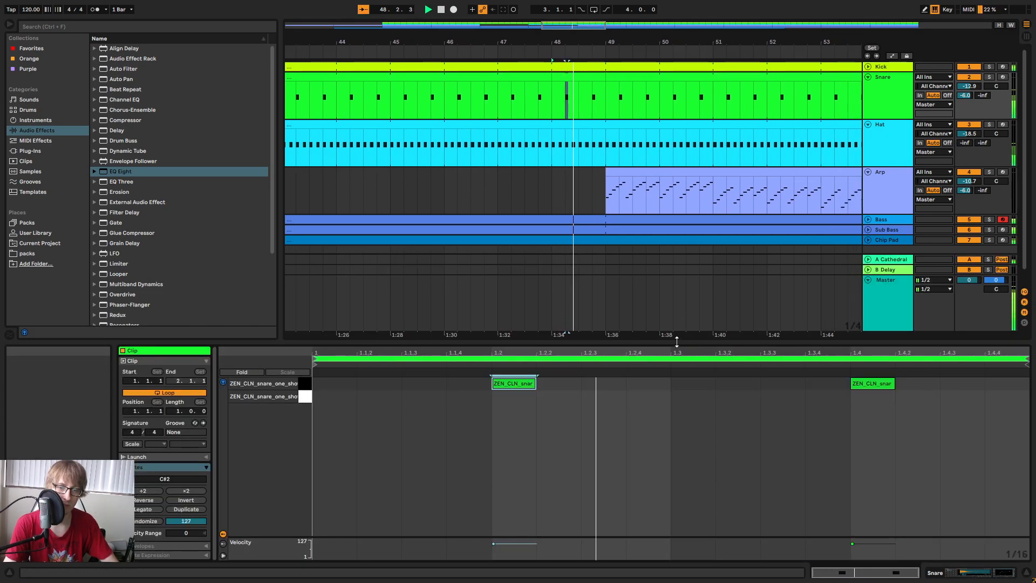
click(722, 398)
key(ctrl+v)
key(ctrl+v)
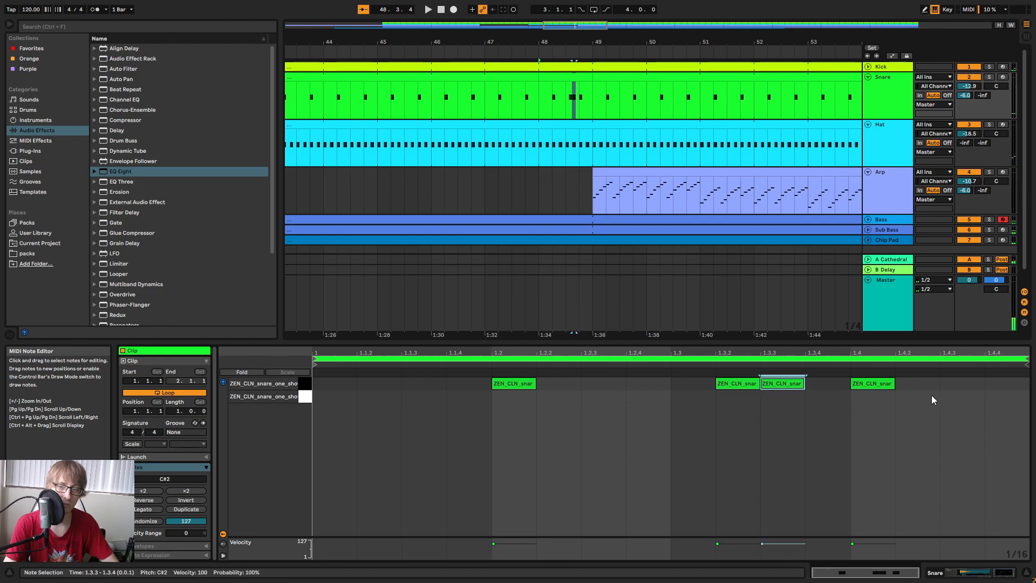
click(899, 398)
key(ctrl+v)
key(space)
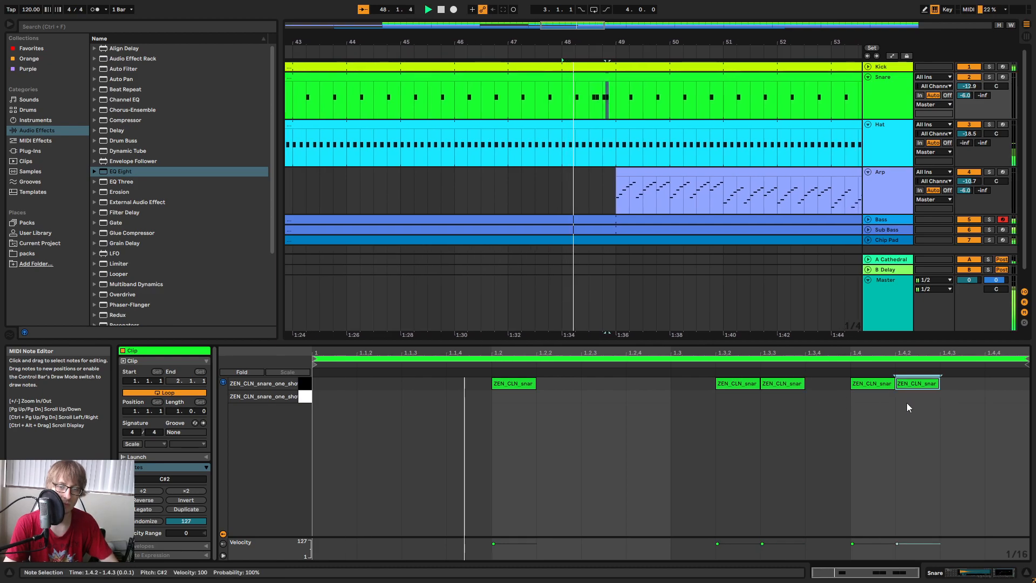
Audition the middle pair of snare hits starting at 1.3, and settle the pair on 1.3.3 and 1.3.4.
key(space)
drag(725, 408, 791, 384)
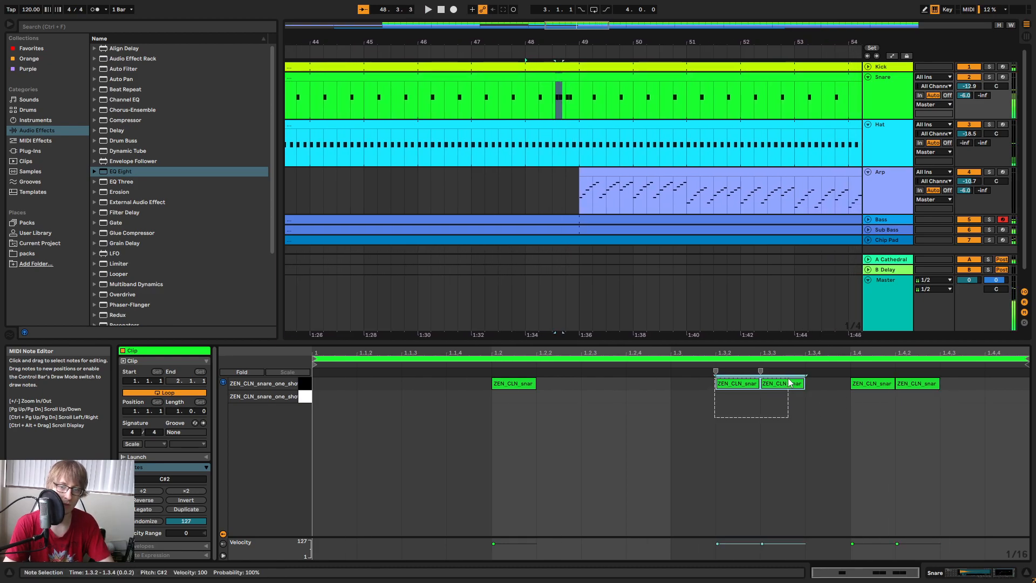
key(Left)
key(space)
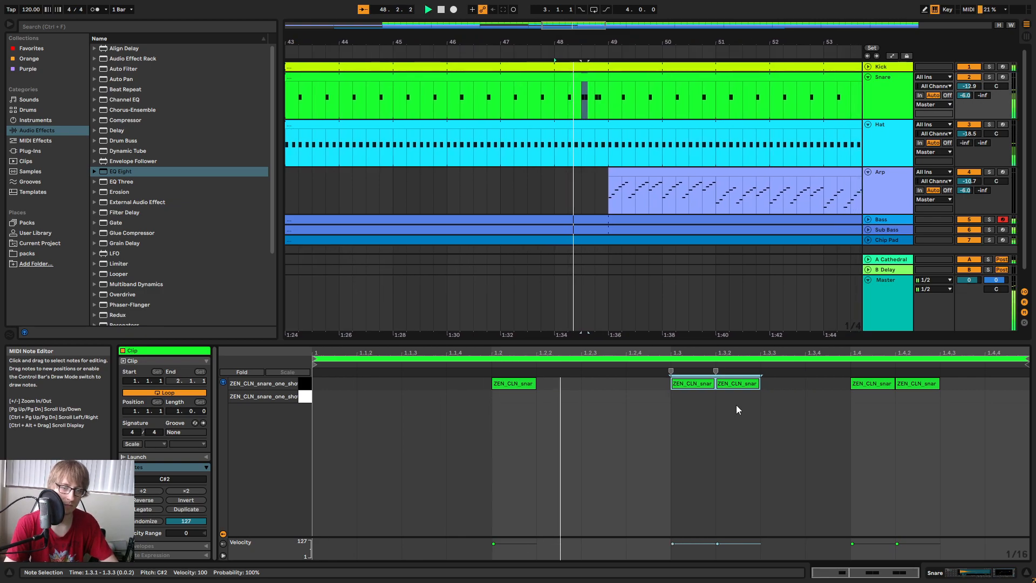
key(space)
key(Right)
key(Right)
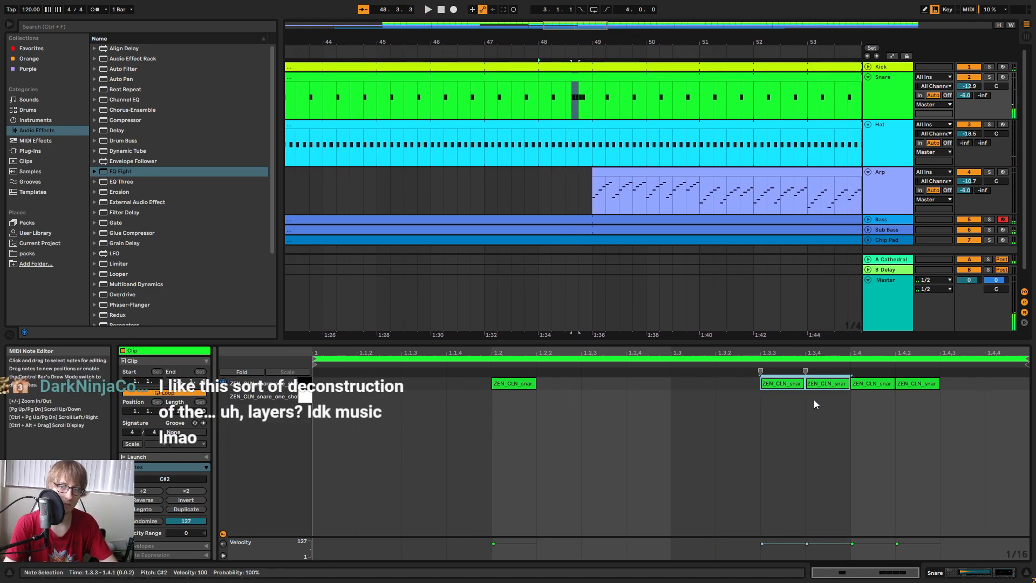
Shift the last two snare hits of the fill to 1.4.3 and 1.4.4, and play back bar 48 into bar 49.
drag(866, 416, 950, 412)
key(Right)
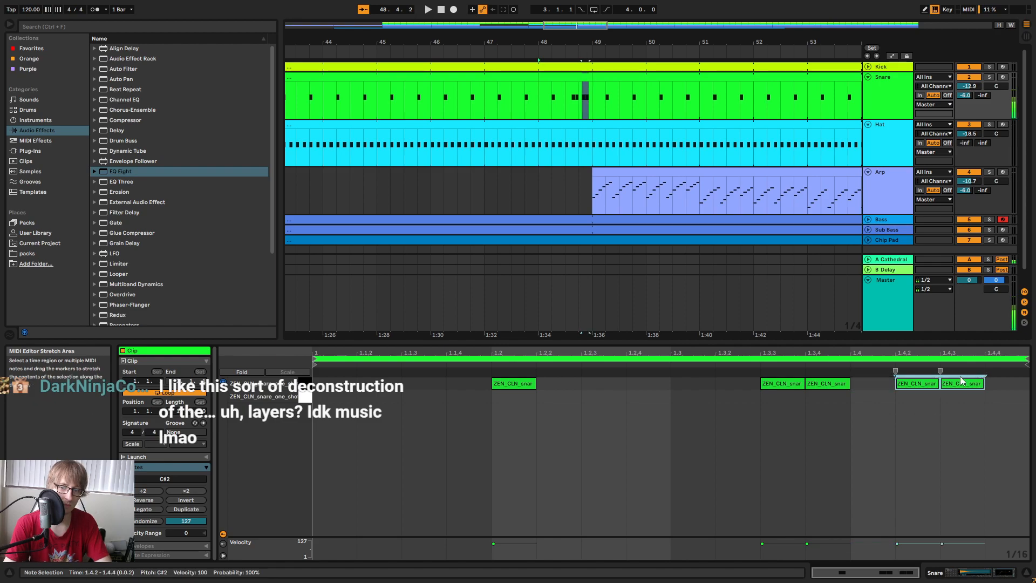
key(space)
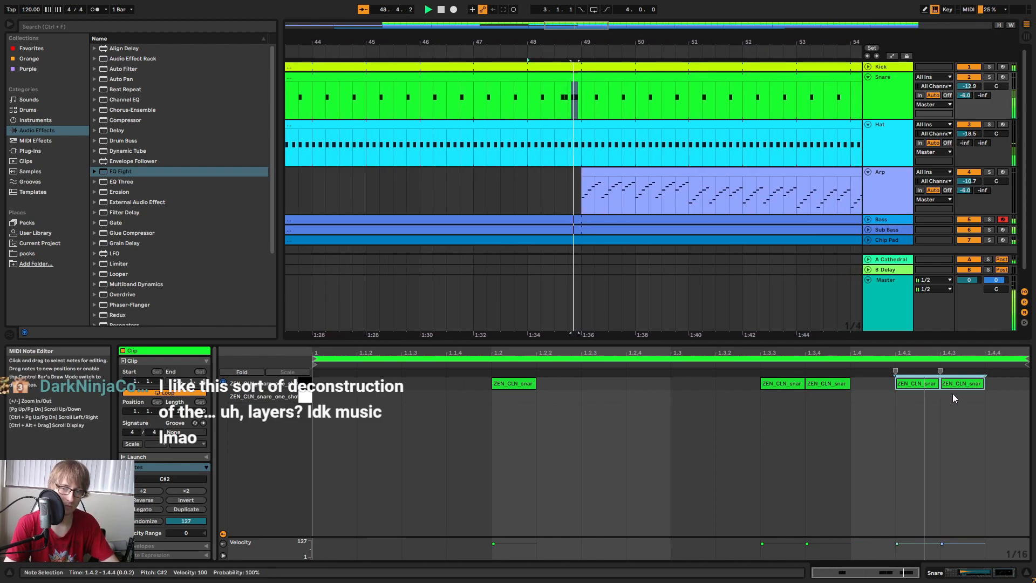
key(Right)
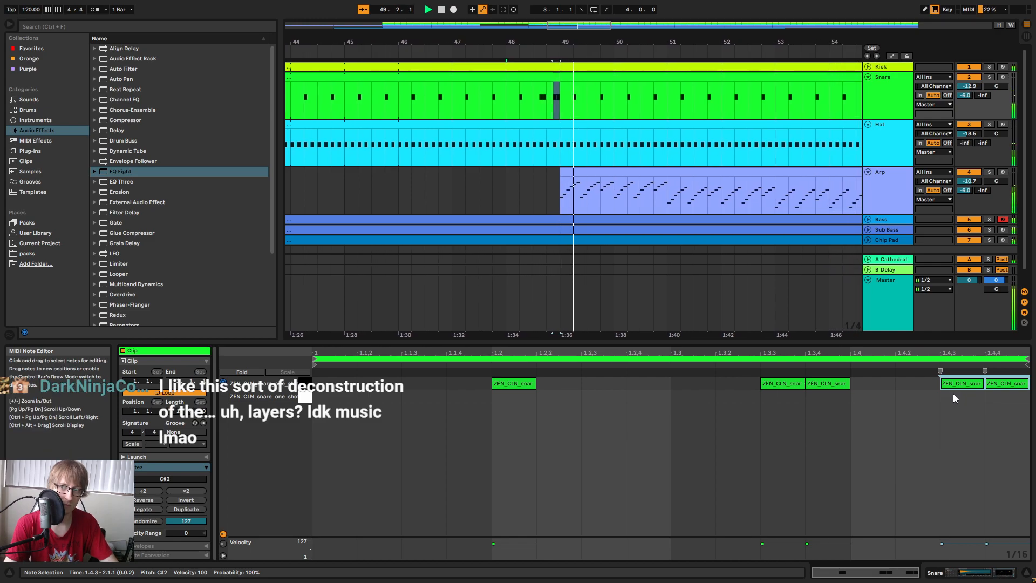
click(396, 59)
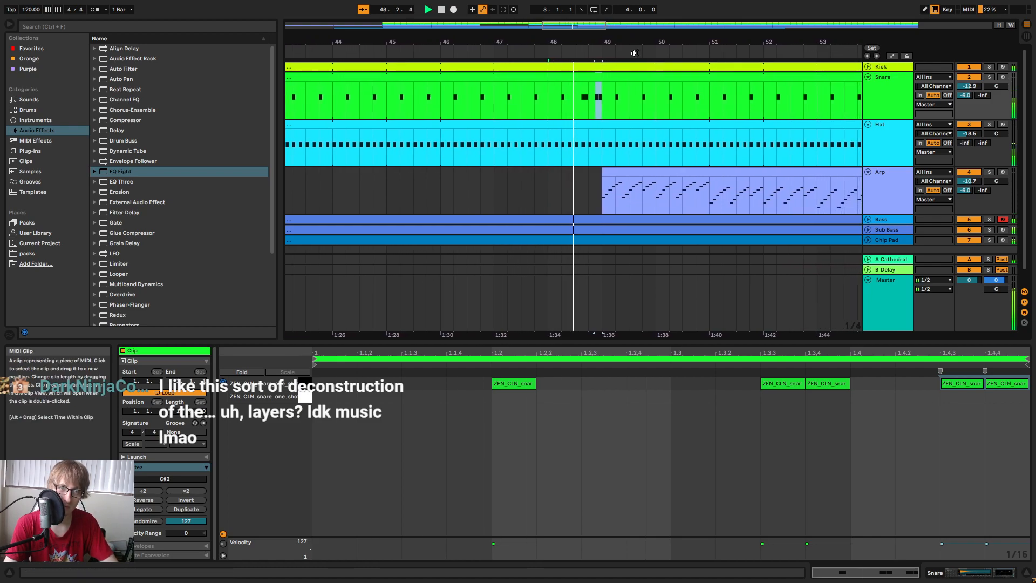
key(space)
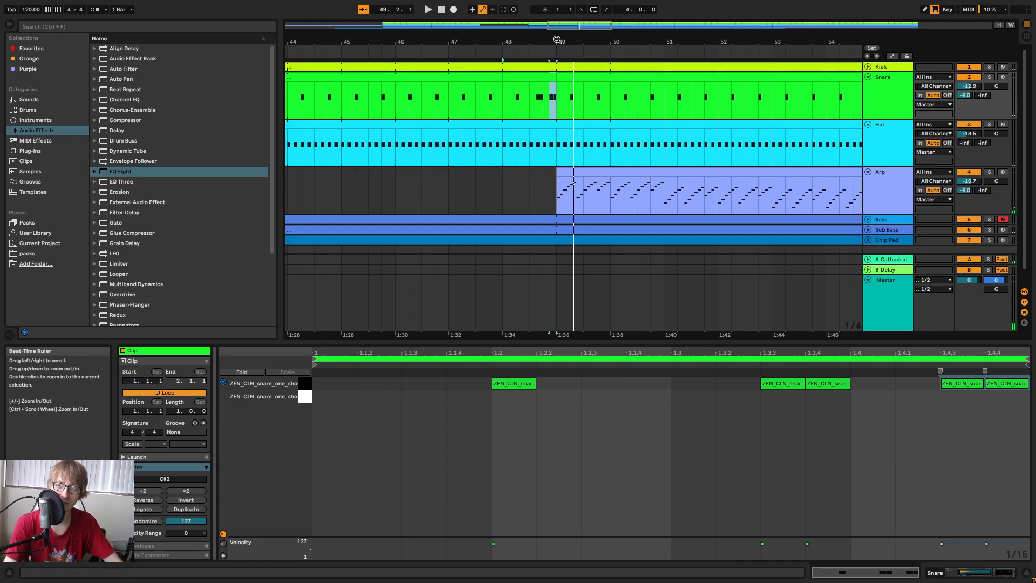
Play back the arrangement from bar 49 and review the whole track layout.
drag(602, 40, 490, 41)
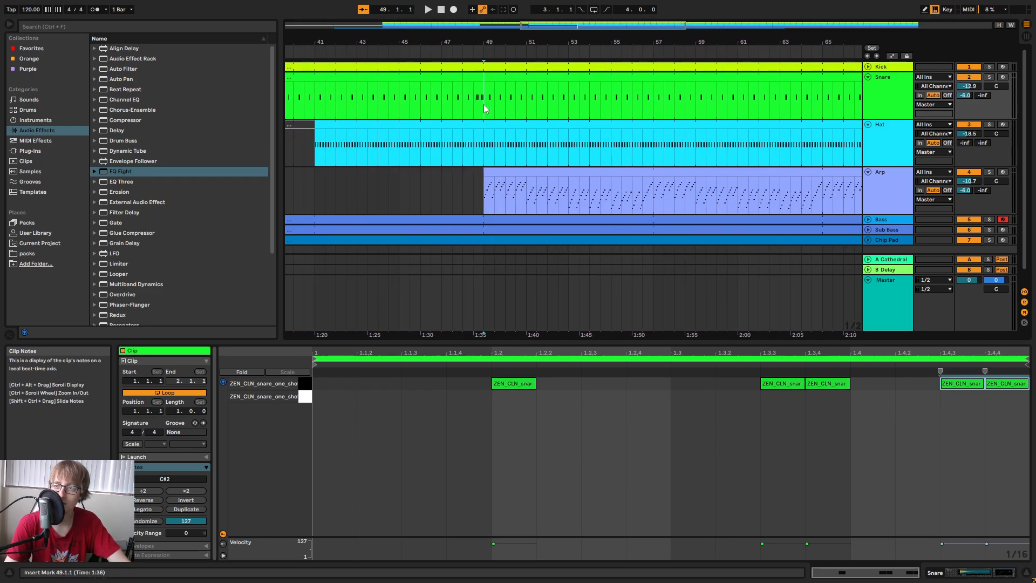
drag(484, 42, 853, 23)
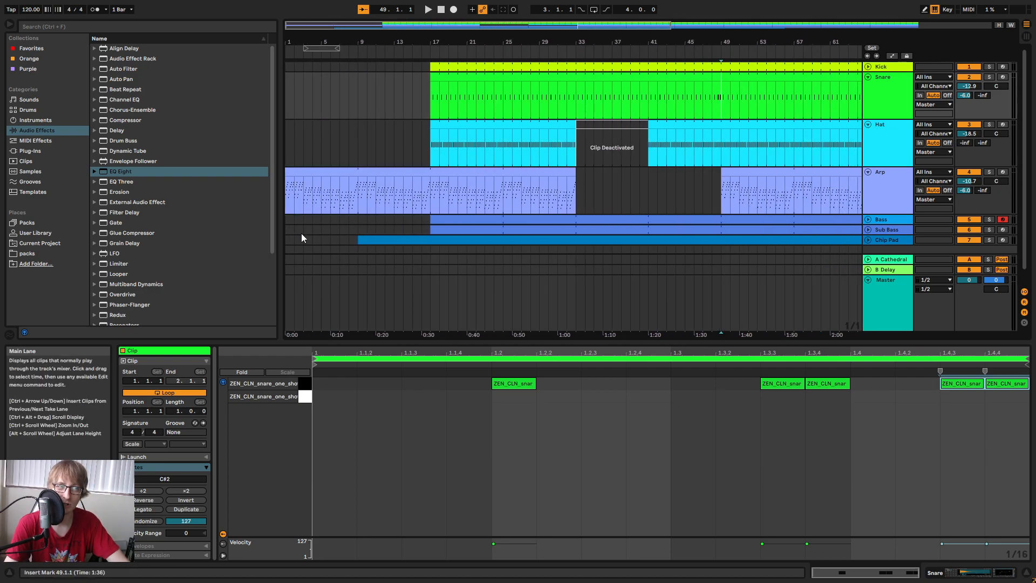
drag(749, 40, 584, 40)
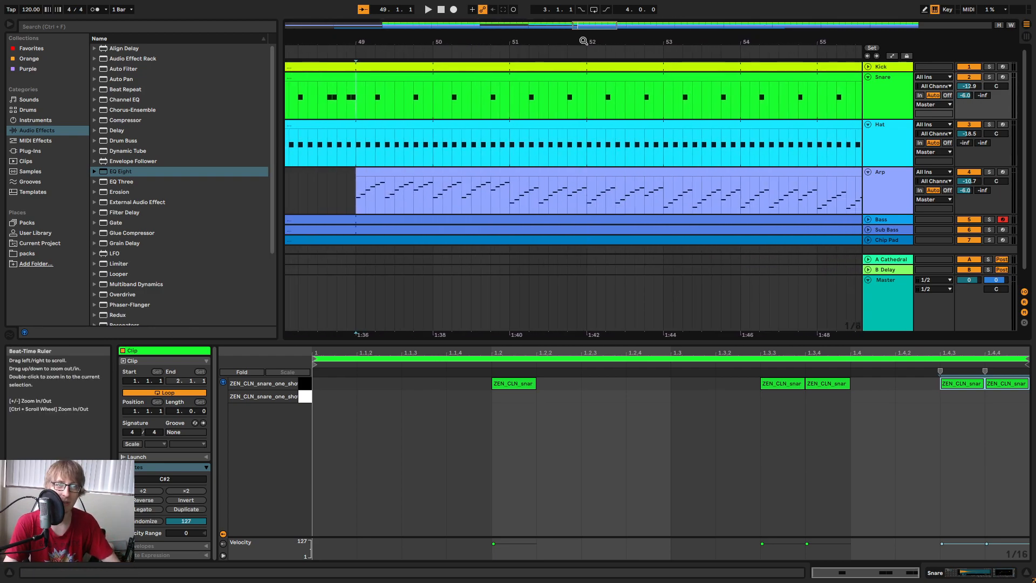
key(space)
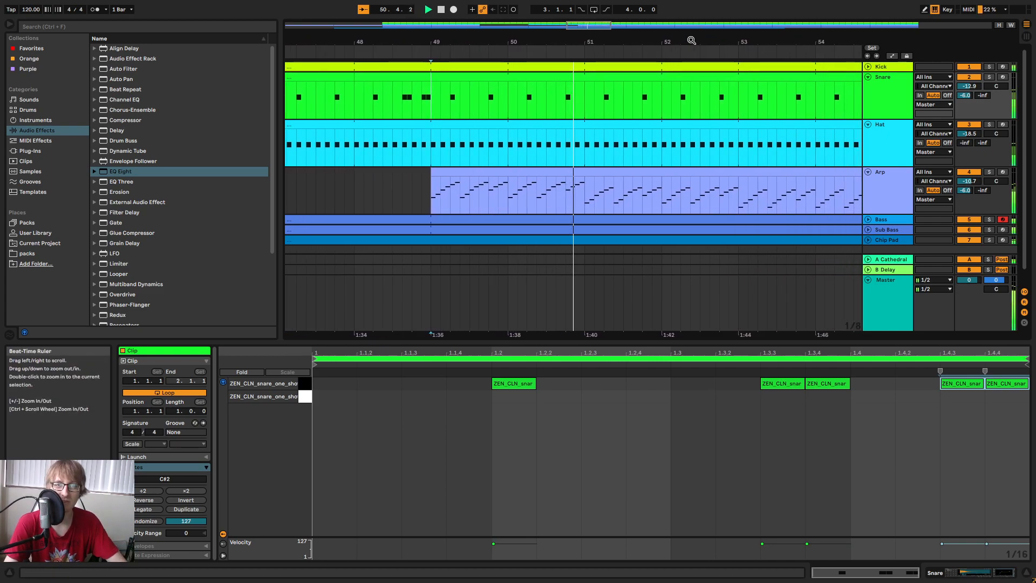
drag(692, 40, 421, 17)
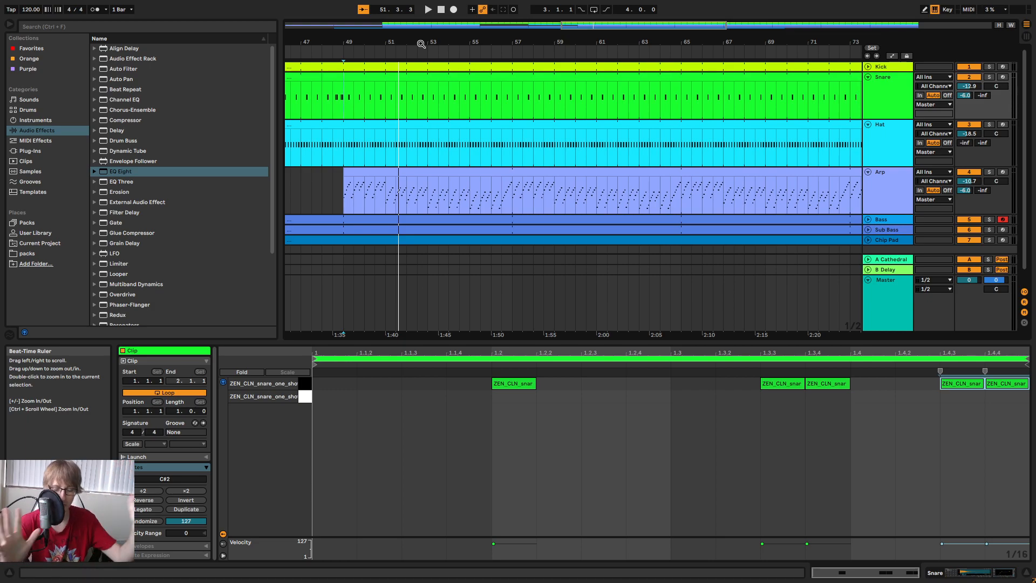
drag(421, 44, 727, 22)
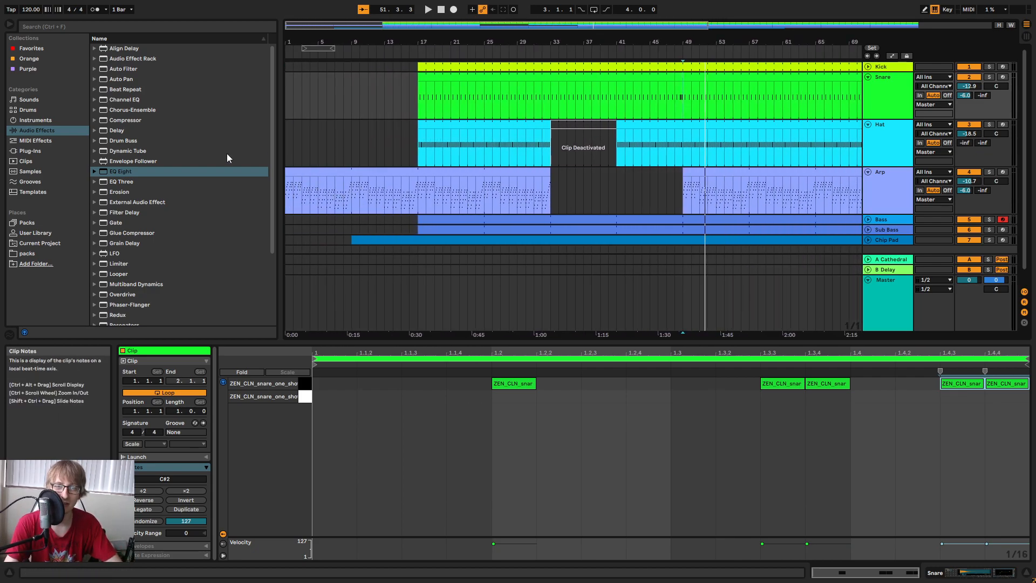
click(460, 278)
drag(689, 38, 861, 56)
click(427, 270)
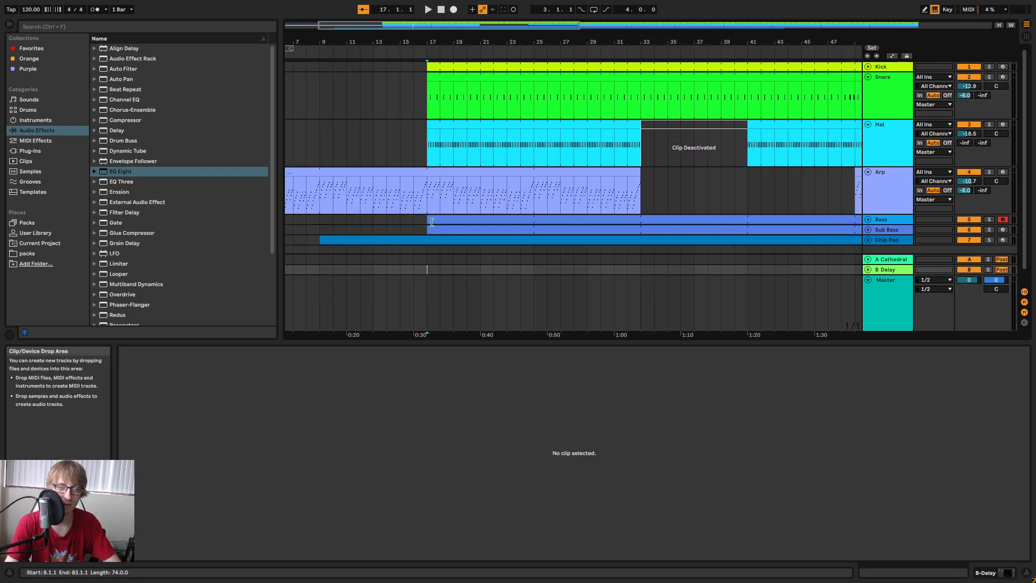
drag(406, 43, 518, 49)
drag(401, 260, 472, 200)
drag(517, 260, 782, 38)
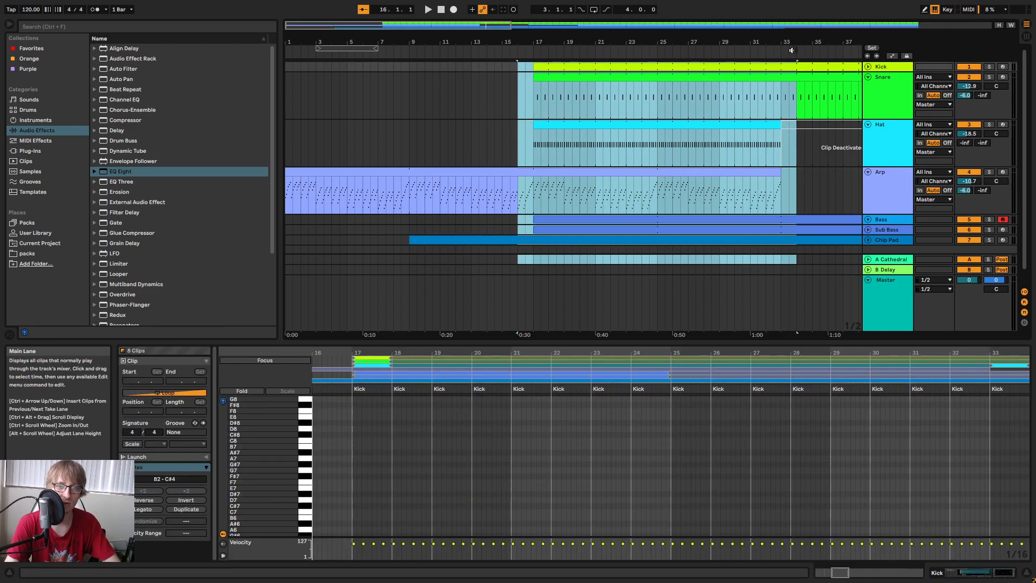
click(794, 278)
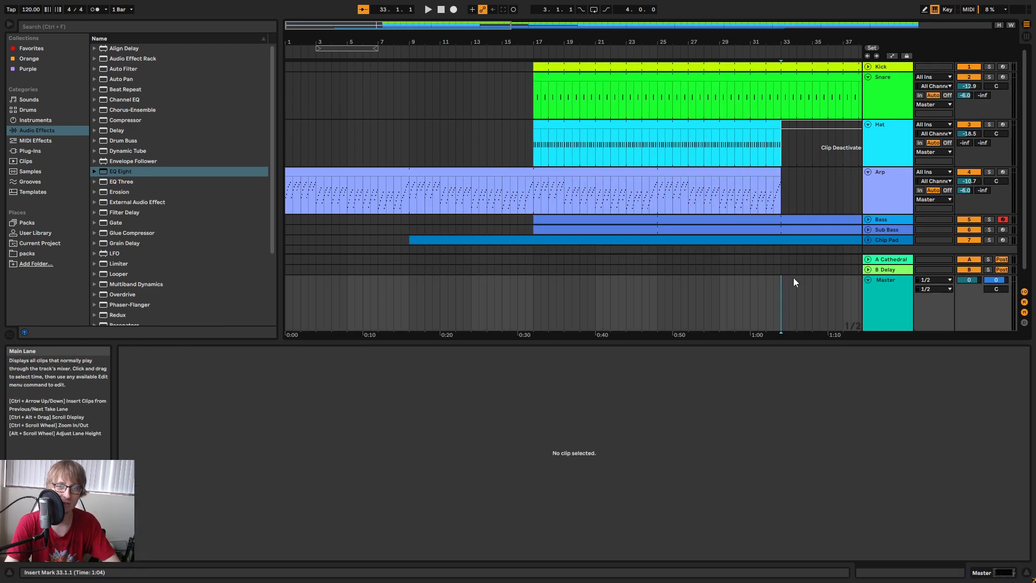
Fold the Arp, Hat, Snare and Kick tracks in the arrangement.
click(869, 172)
click(867, 124)
click(868, 78)
click(869, 66)
click(868, 67)
drag(832, 40, 355, 36)
drag(531, 146, 858, 67)
click(868, 67)
click(868, 113)
click(869, 66)
click(868, 77)
Select bars 33 to 65 across all tracks, and play the arrangement from the beginning.
drag(665, 41, 662, 8)
drag(445, 168, 604, 80)
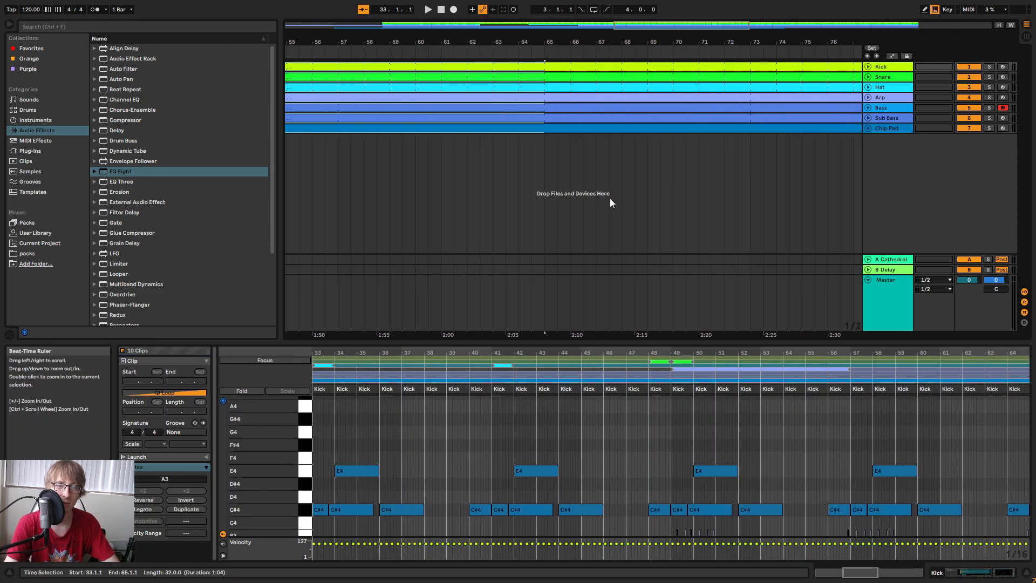
drag(553, 39, 628, 36)
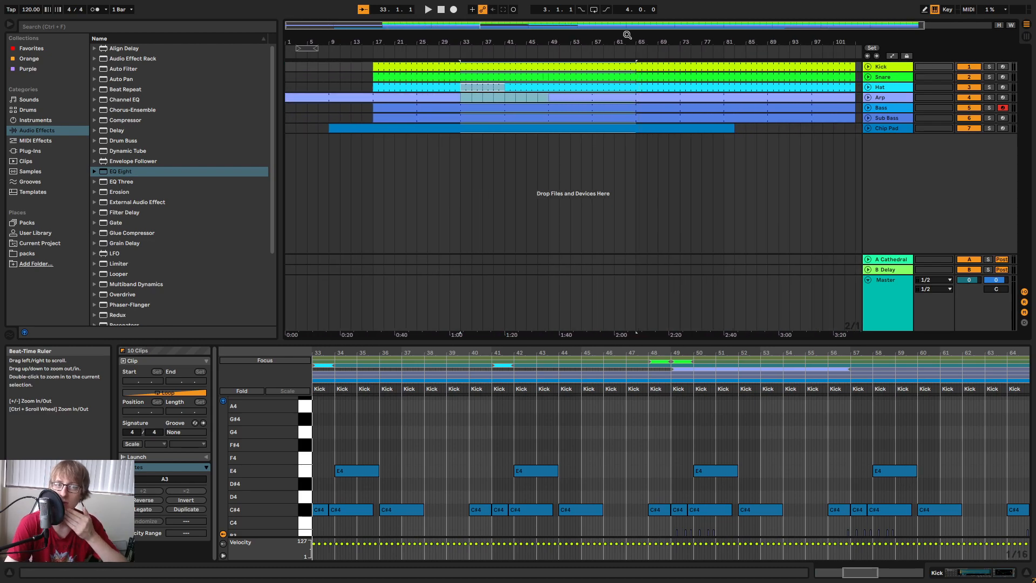
click(442, 10)
click(428, 10)
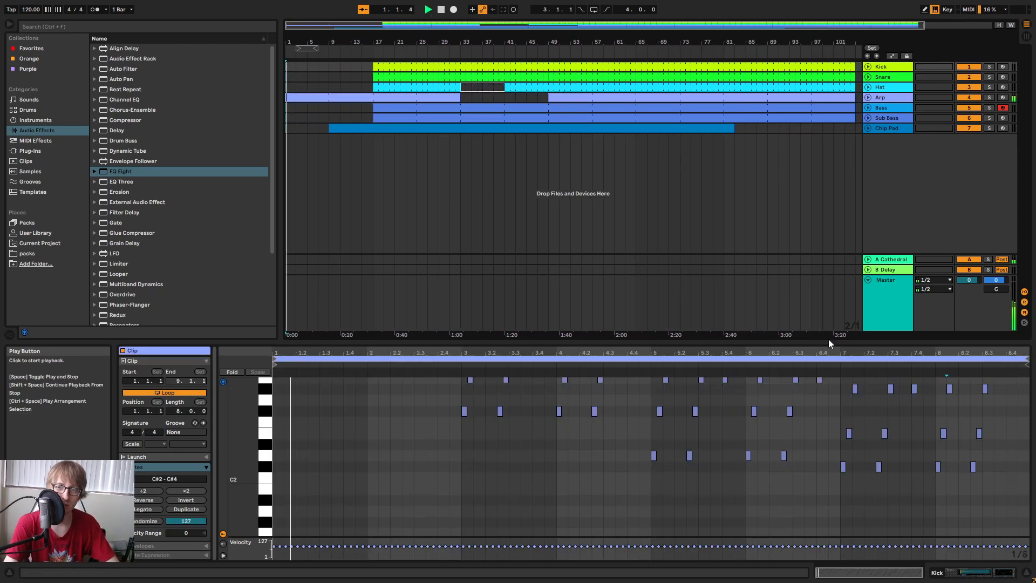
Automate the master EQ Eight's 1 Resonance A from about 1.31 at bar 1 down to 0.75 at about bar 11, and play it.
click(885, 290)
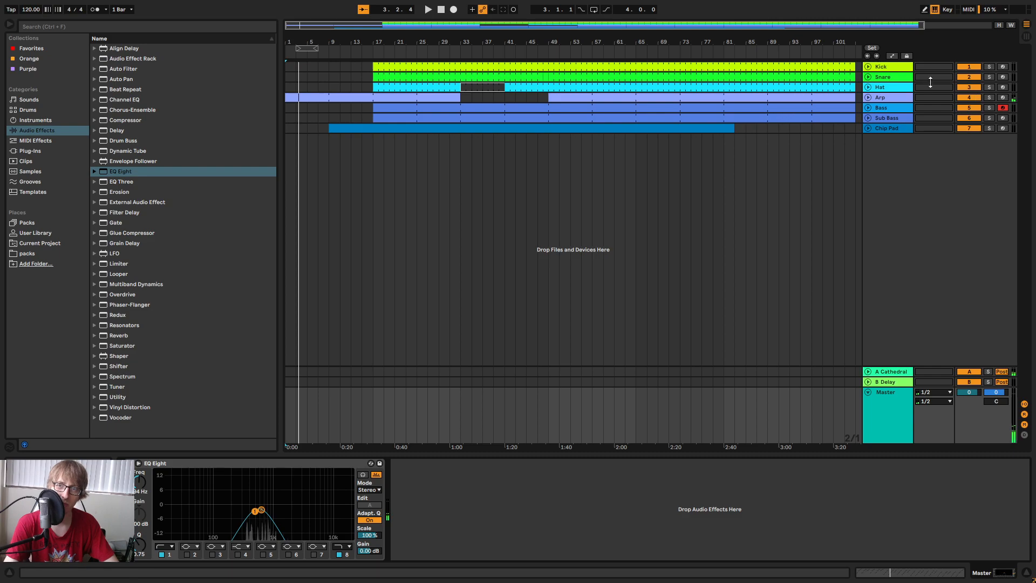
click(893, 57)
click(886, 410)
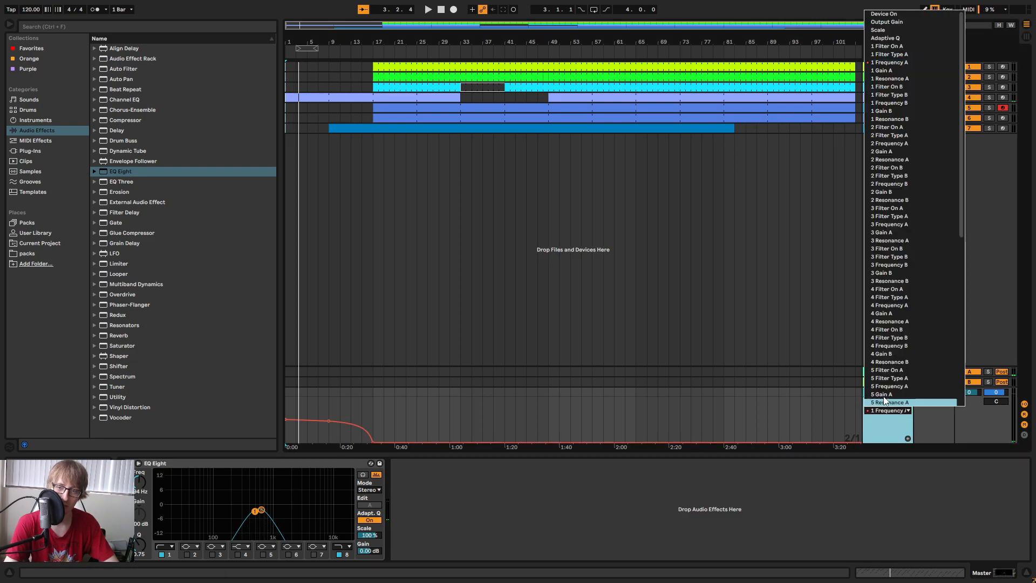
click(895, 79)
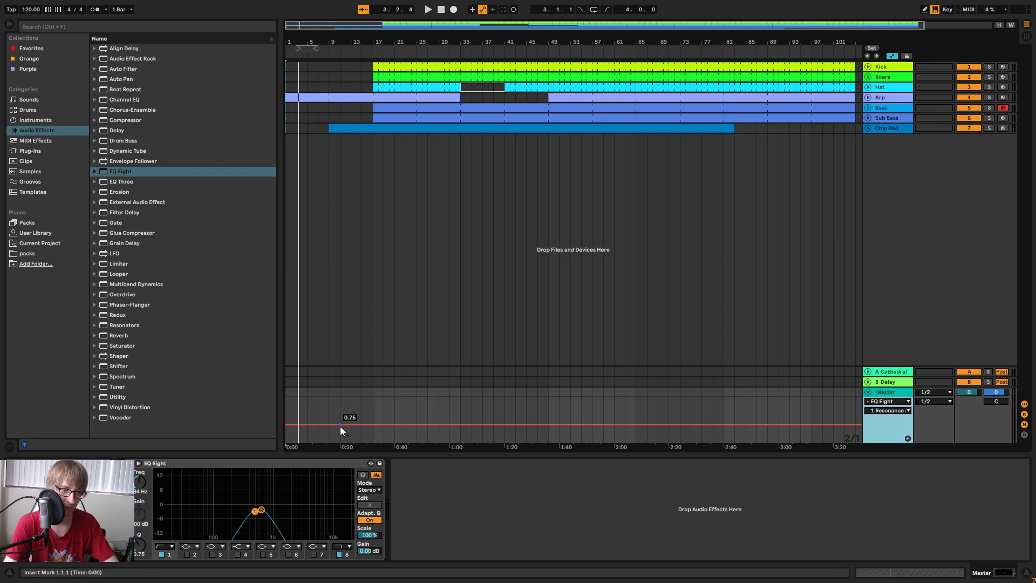
drag(339, 425, 287, 434)
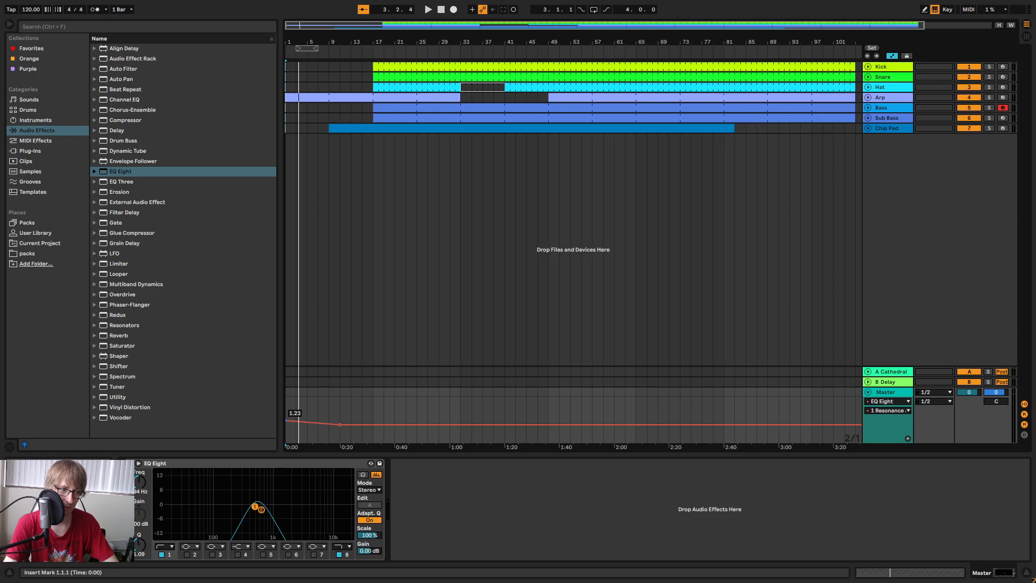
key(space)
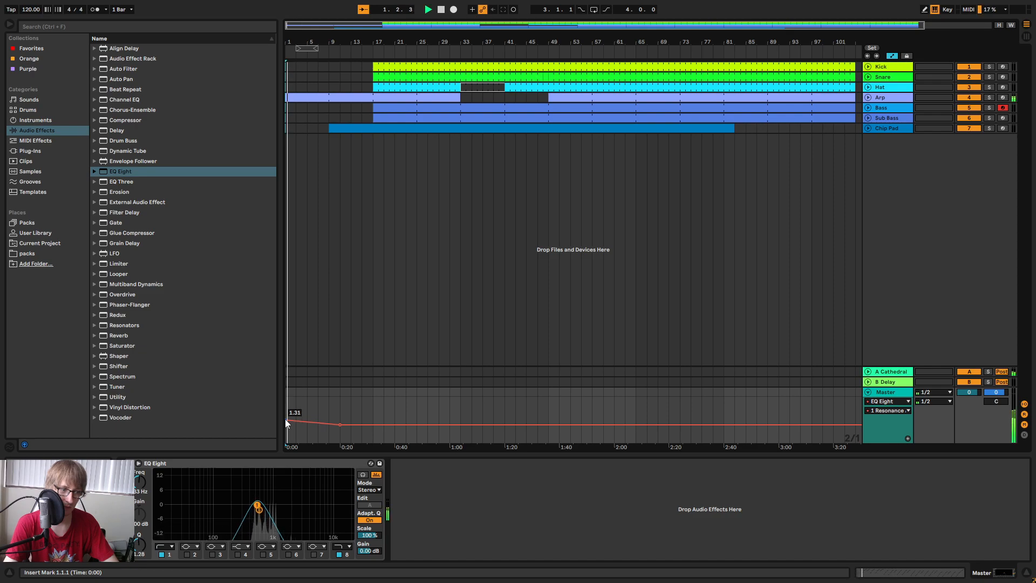
Raise the master EQ Eight's 8 Resonance automation to about 1.32 at bar 1, and play back the intro.
click(887, 402)
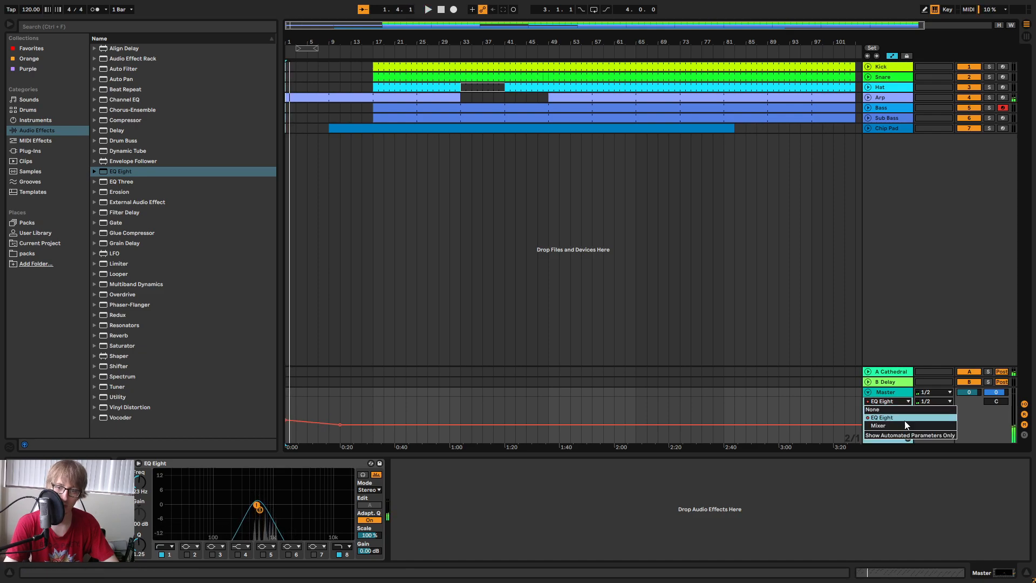
click(893, 411)
scroll(906, 324, down, 10)
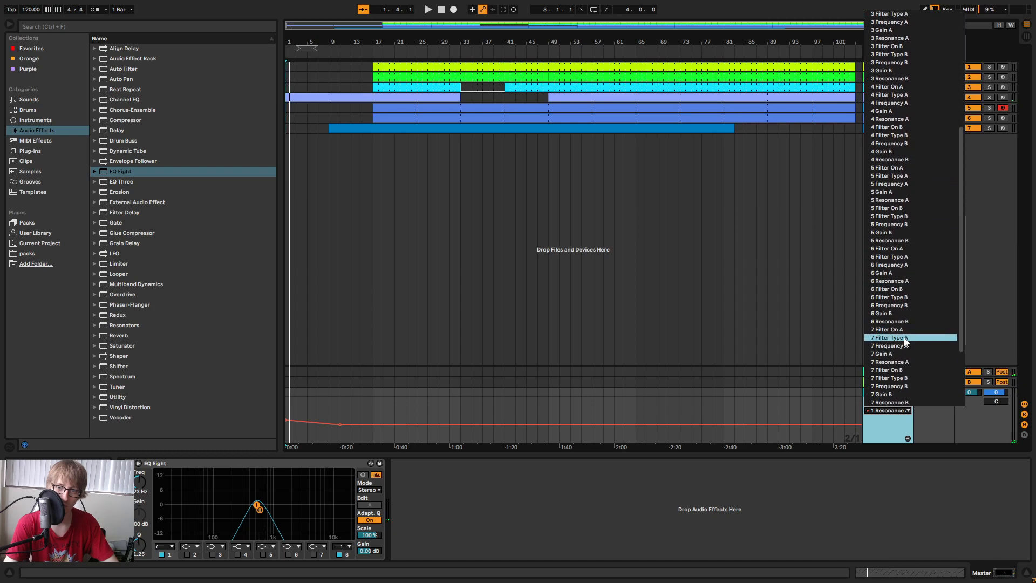
click(898, 352)
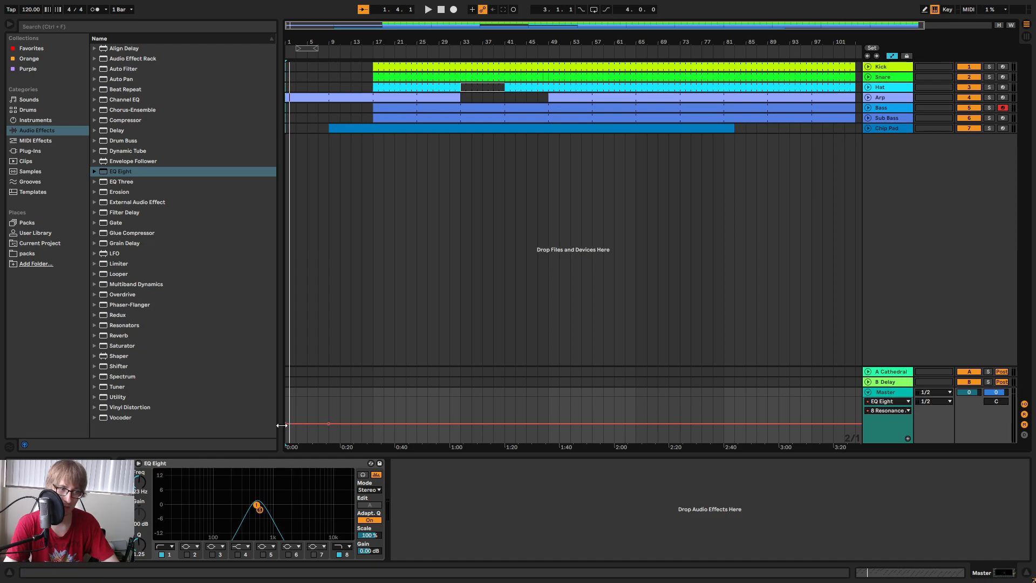
drag(286, 423, 286, 419)
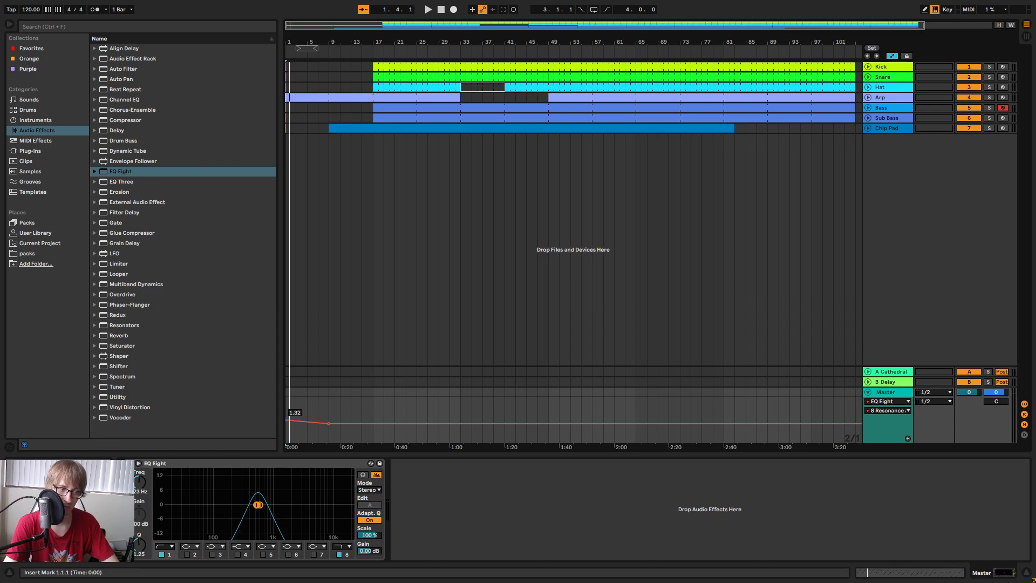
key(space)
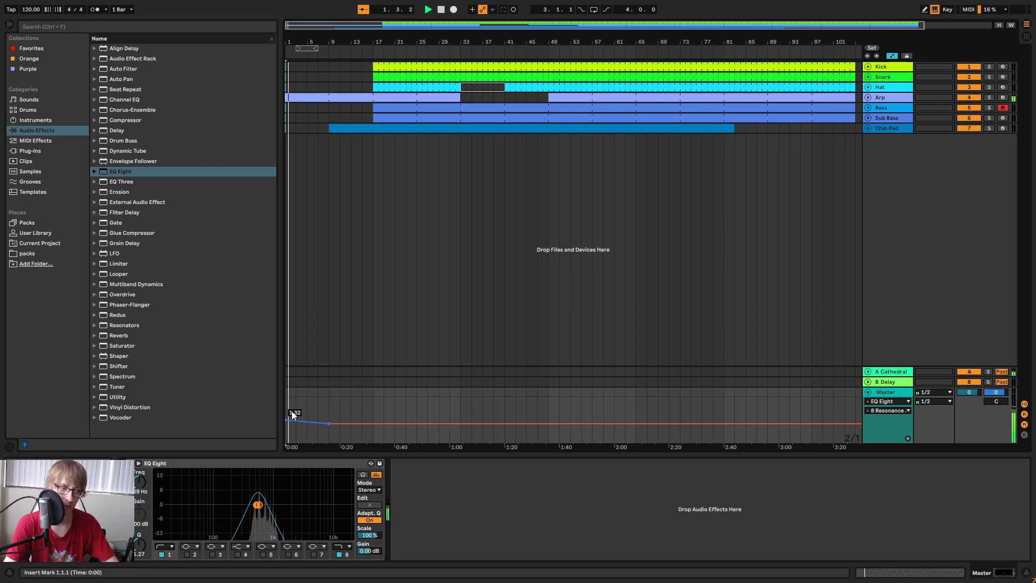
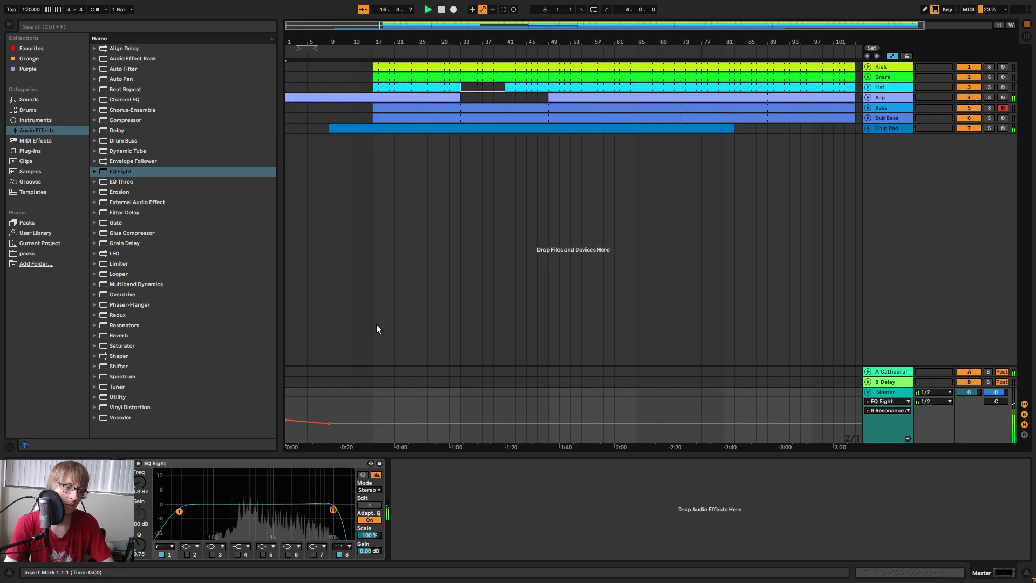
Draw the master EQ Eight's Device On automation to off from bar 17 to about bar 19, and hide the automation lanes.
click(891, 403)
click(894, 419)
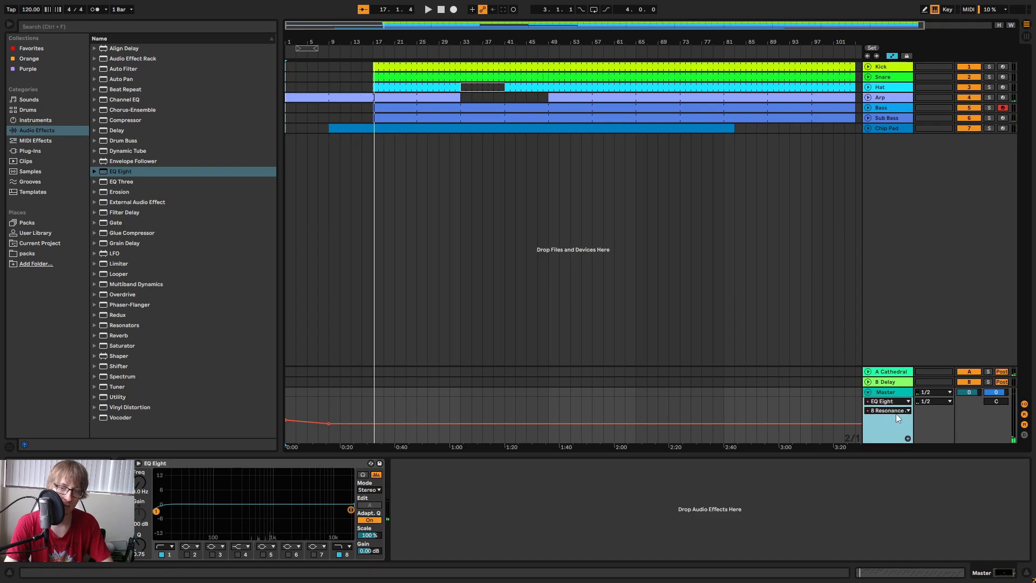
click(894, 412)
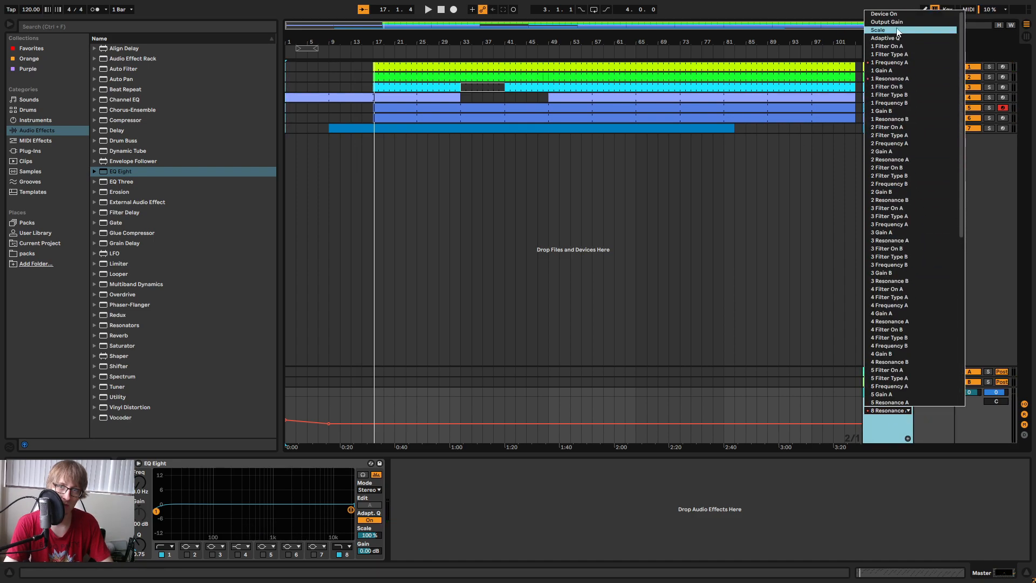
click(905, 19)
click(377, 424)
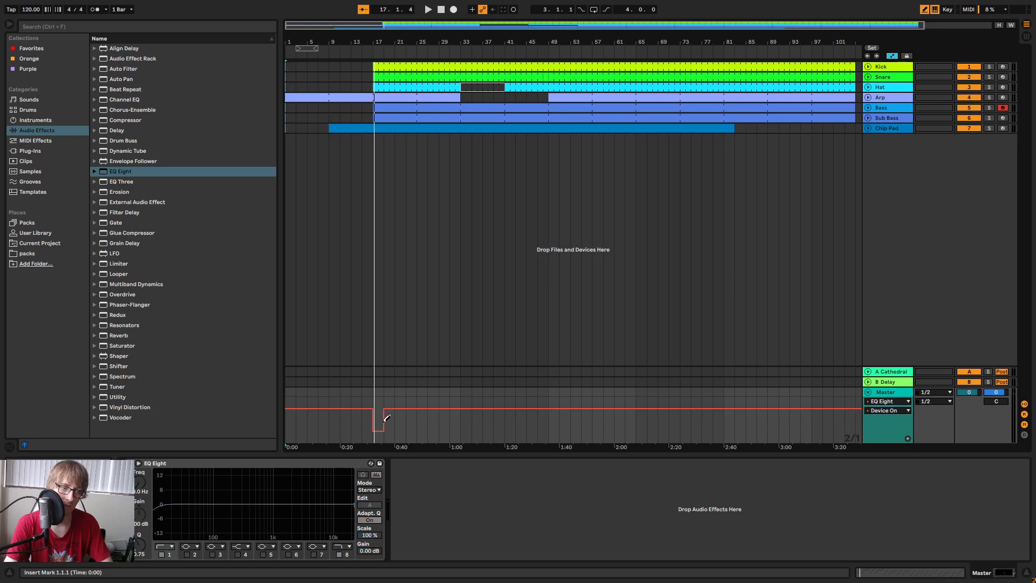
click(892, 56)
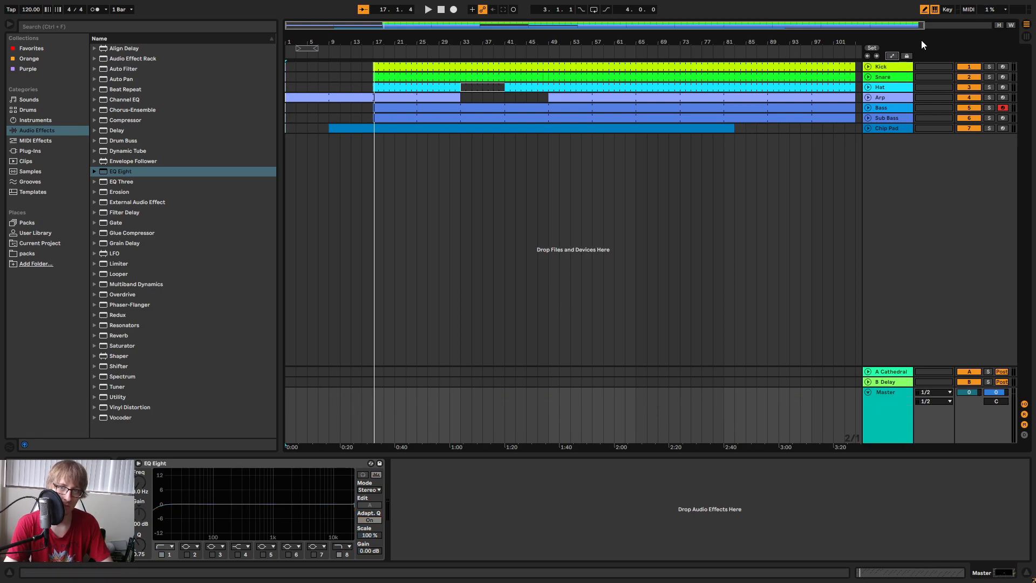
Show the automation lanes, play the arrangement from bar 17, and return the playhead to bar 1.
click(892, 57)
click(381, 408)
click(369, 54)
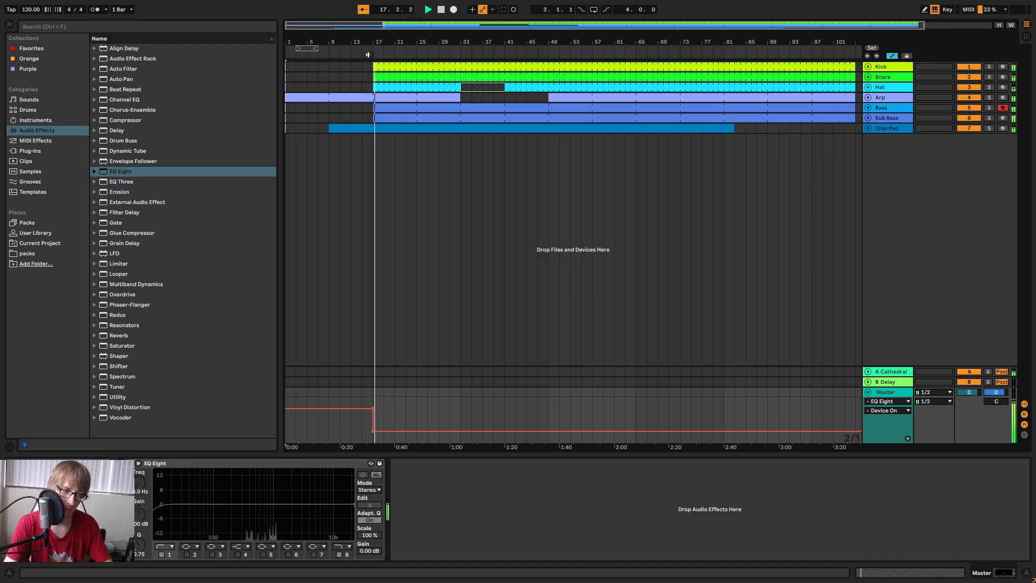
drag(448, 42, 519, 58)
key(space)
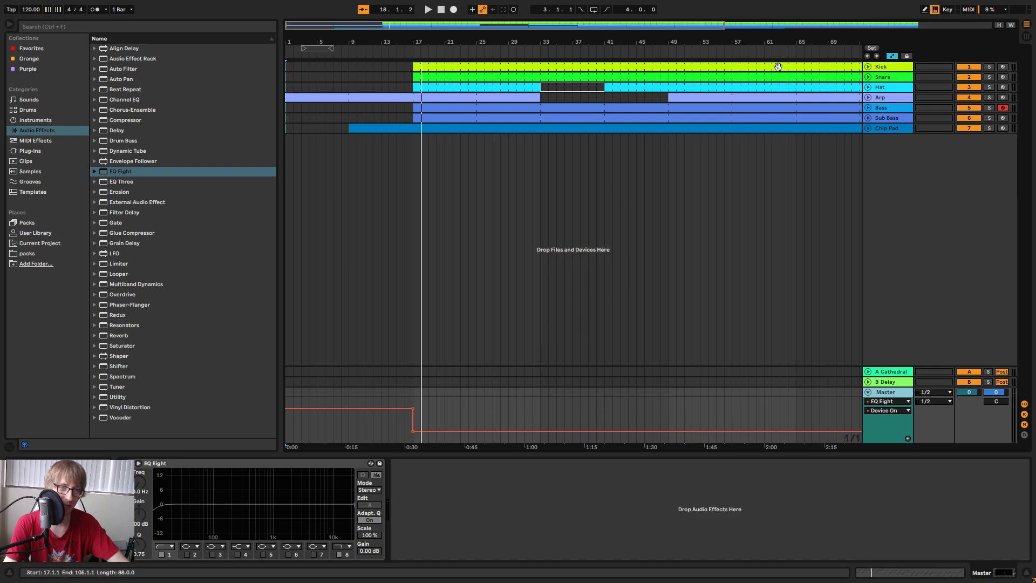
click(441, 10)
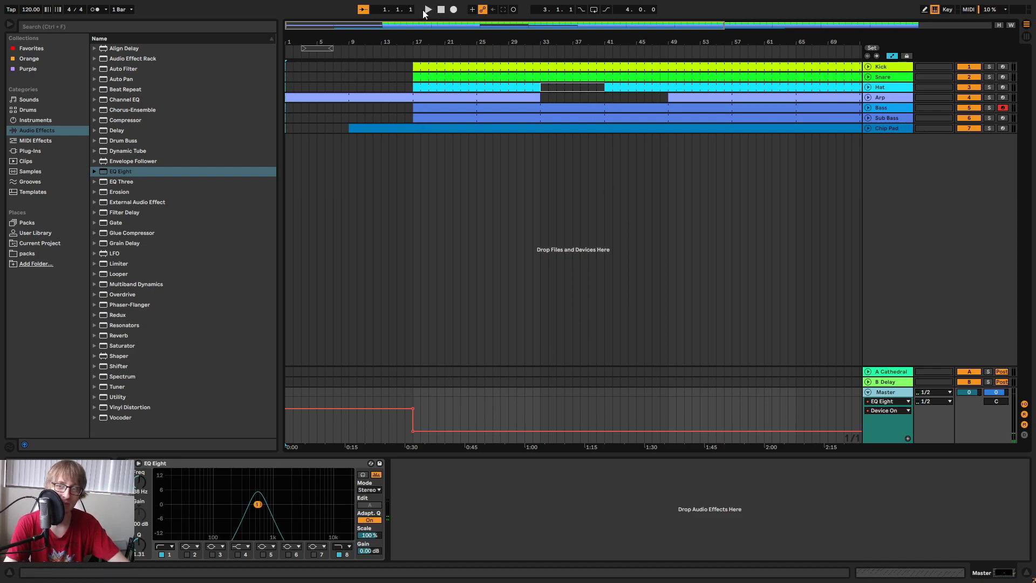
Play the intro from bar 1 while examining the master EQ Eight's 1 Frequency A and 8 Frequency A automation curves.
click(429, 10)
drag(415, 36, 415, 19)
click(893, 402)
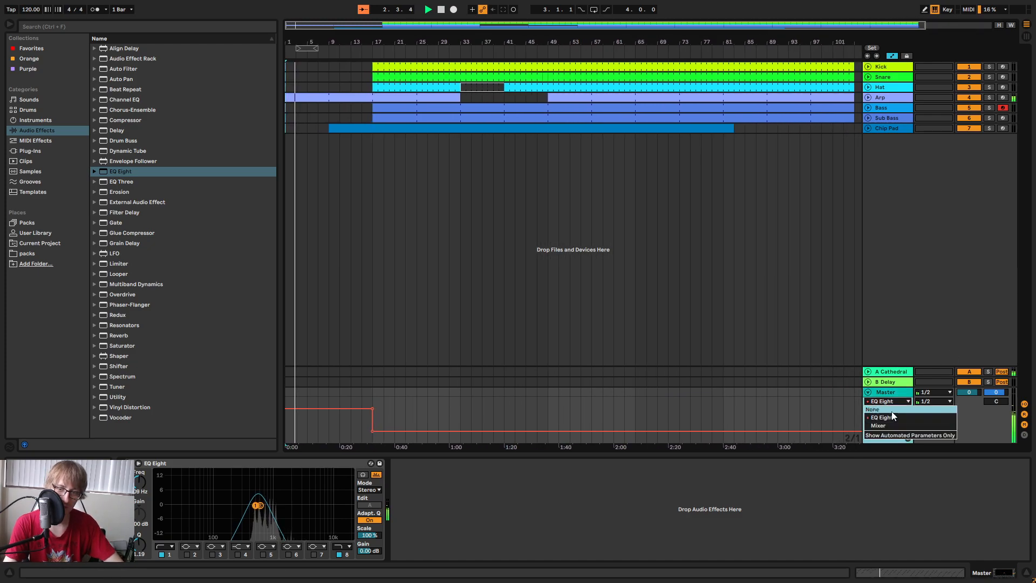
click(893, 418)
click(891, 411)
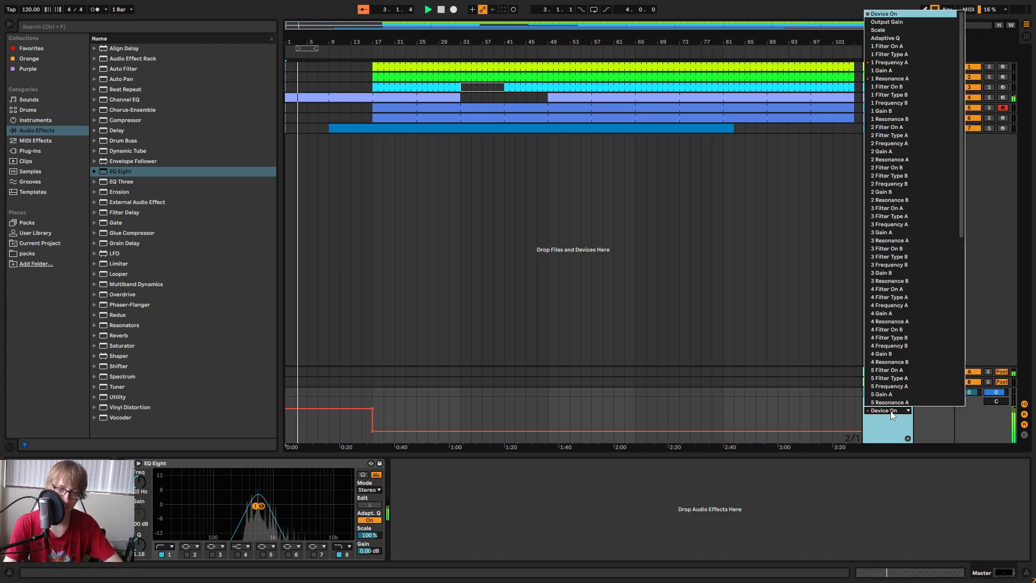
click(889, 62)
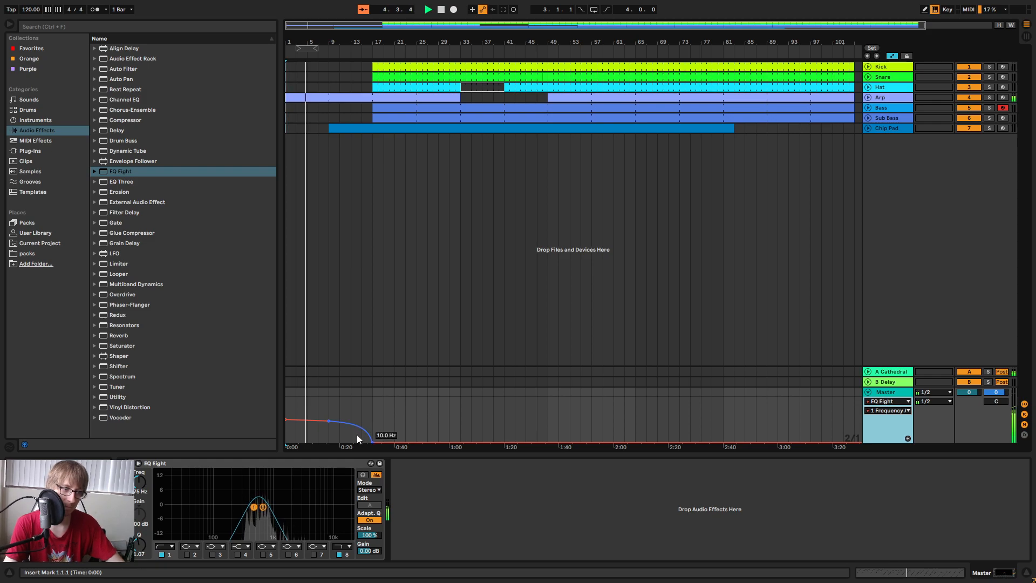
click(892, 411)
scroll(917, 306, down, 10)
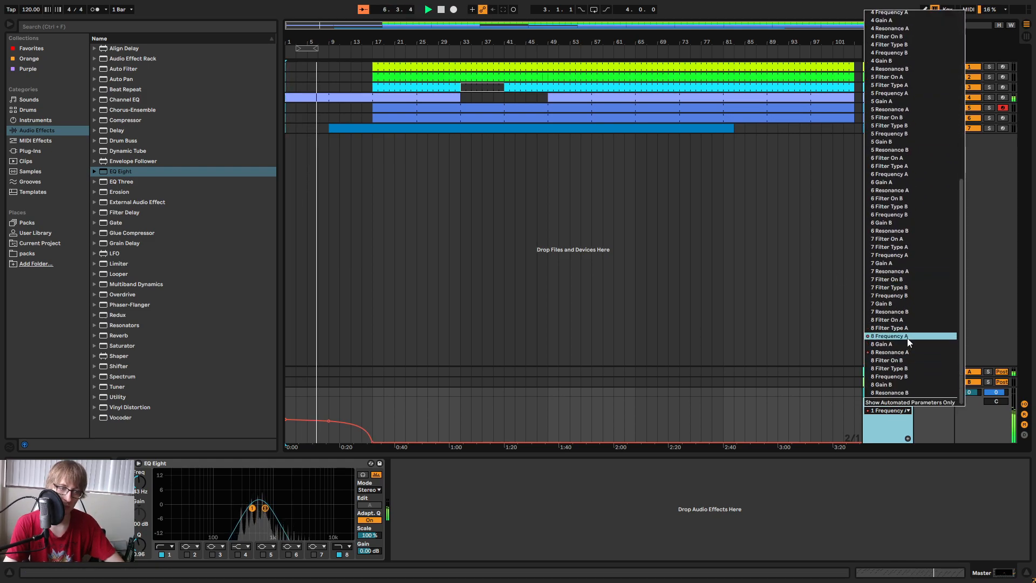
click(908, 337)
click(359, 413)
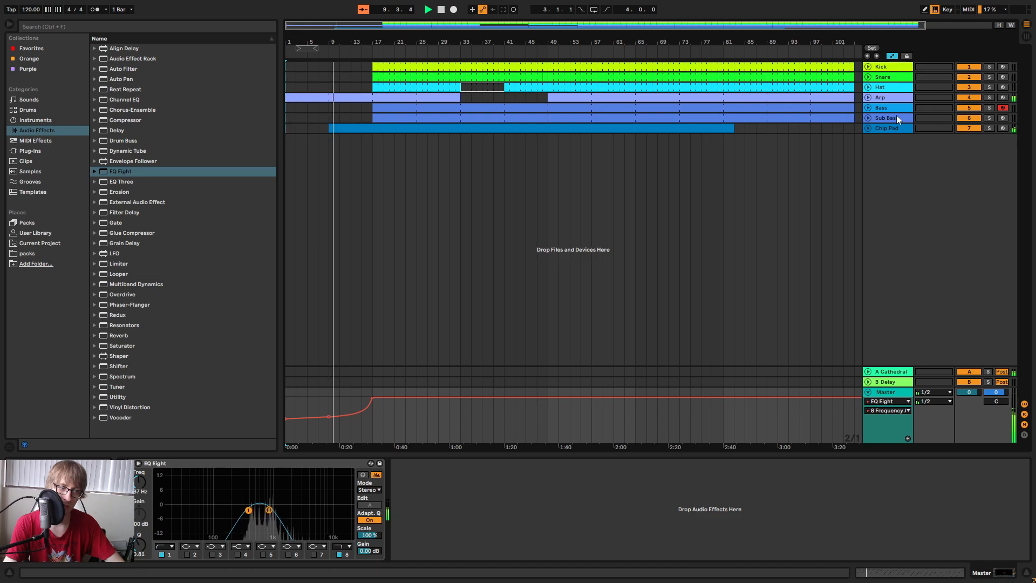
Display the master EQ Eight's 1 Frequency A automation once more, and collapse the Master track.
click(896, 403)
click(895, 415)
click(895, 414)
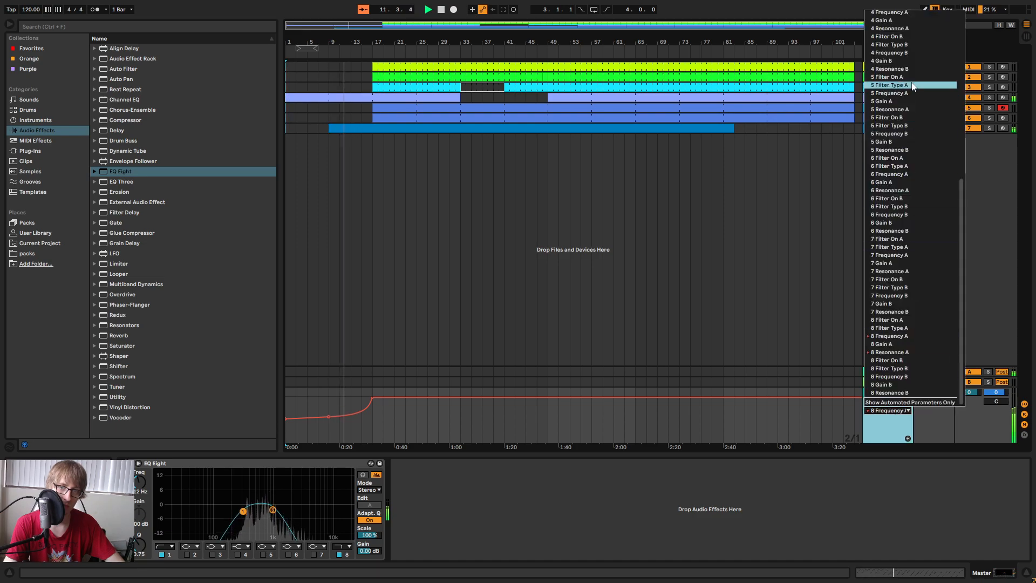
scroll(912, 81, up, 4)
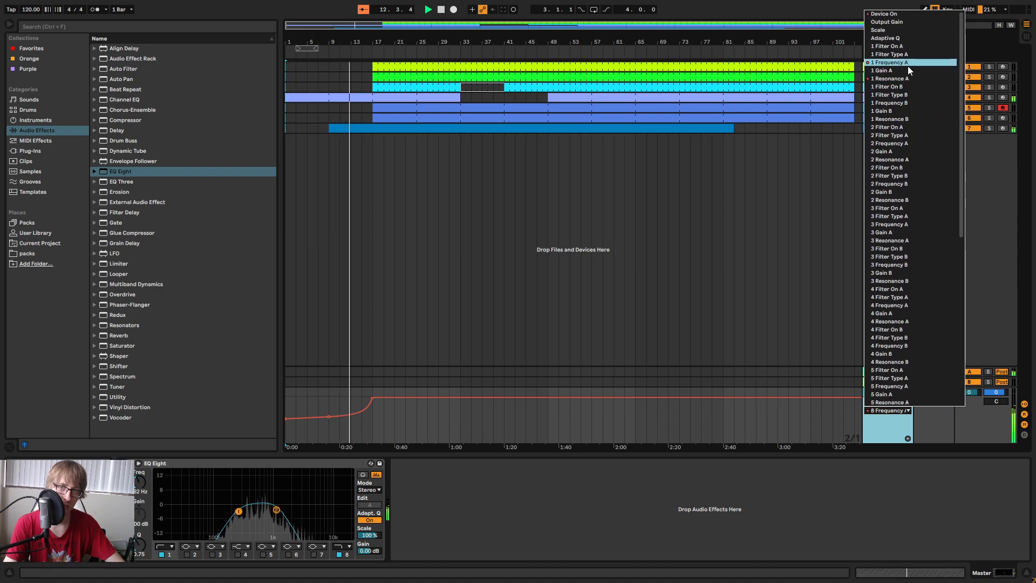
click(908, 66)
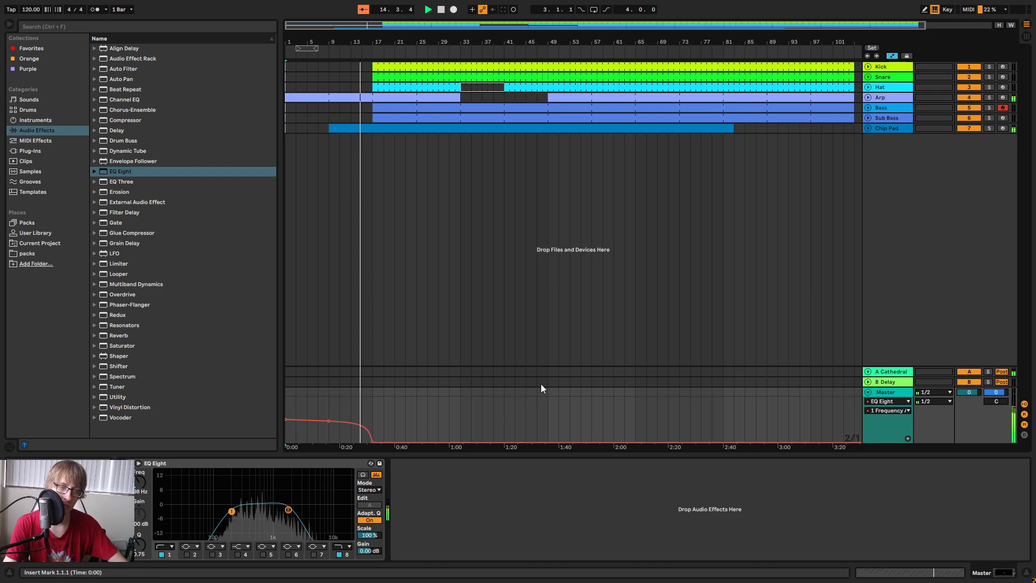
click(869, 393)
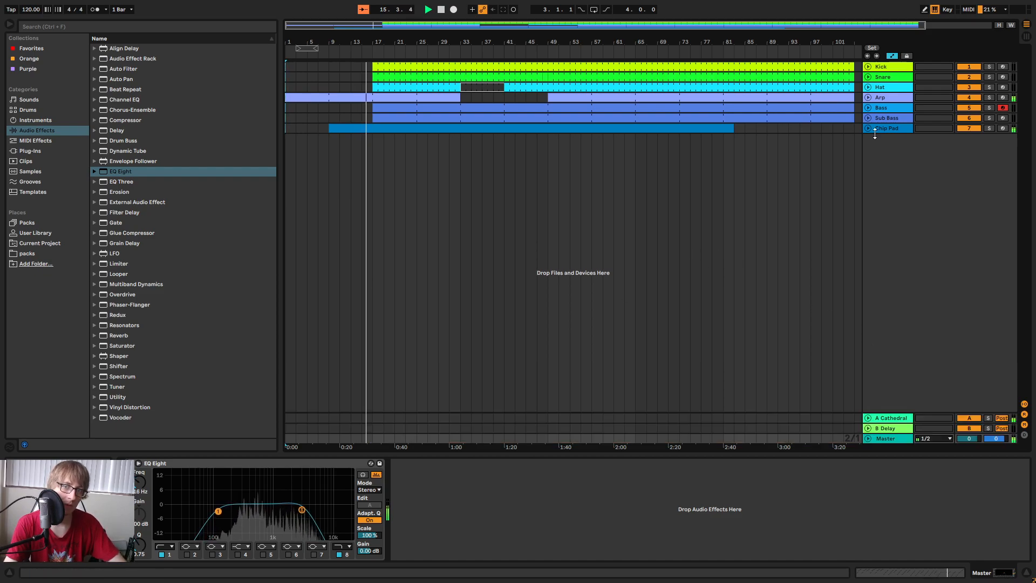
Load ADM COIN-OP Noise.adg from the User Library's Coin Op instrument presets onto a new track below Chip Pad.
click(657, 215)
mouse_move(391, 42)
mouse_down()
mouse_move(394, 60)
mouse_move(430, 60)
mouse_move(401, 39)
mouse_up()
click(418, 178)
click(28, 161)
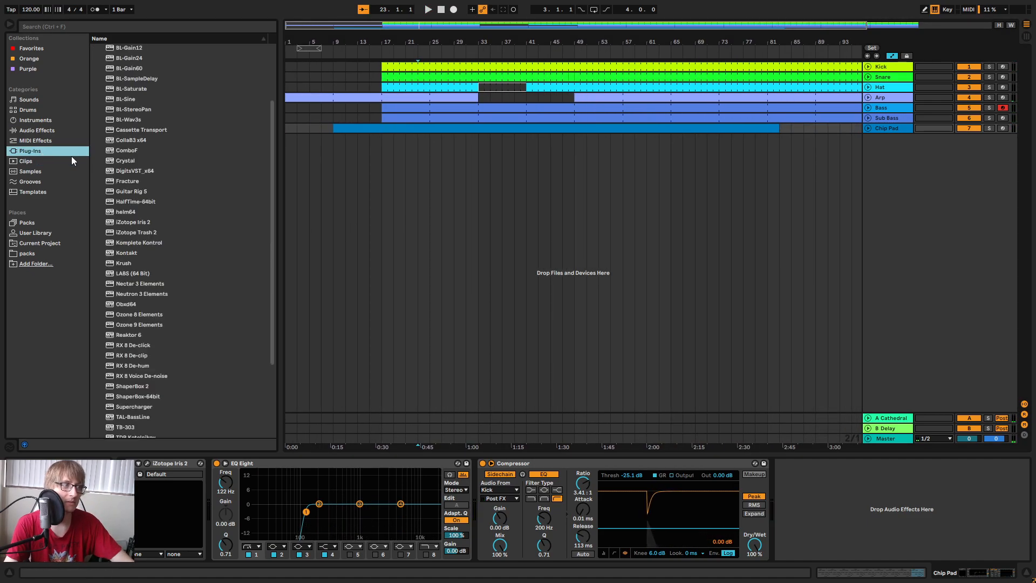
click(51, 233)
click(94, 80)
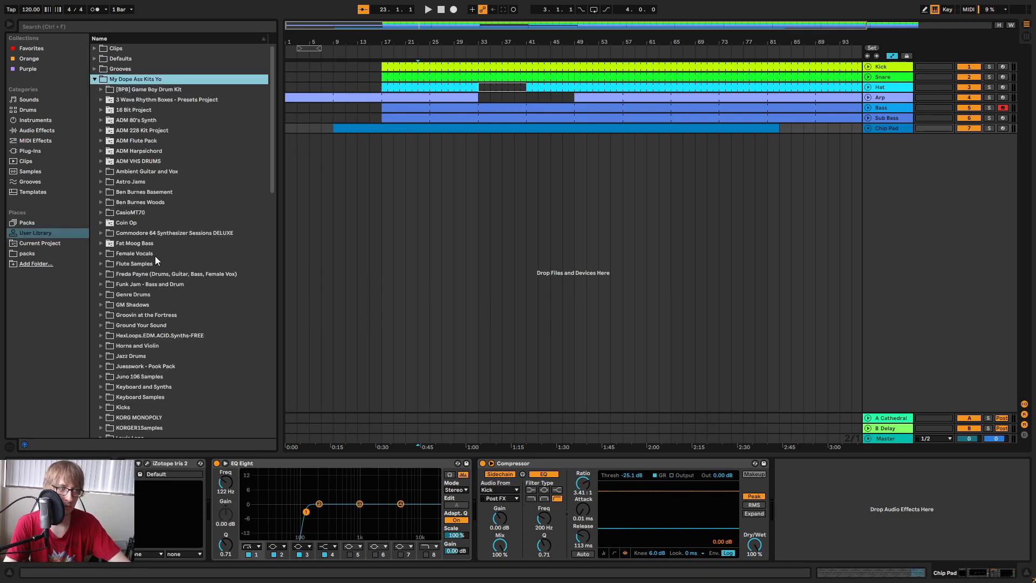
click(105, 223)
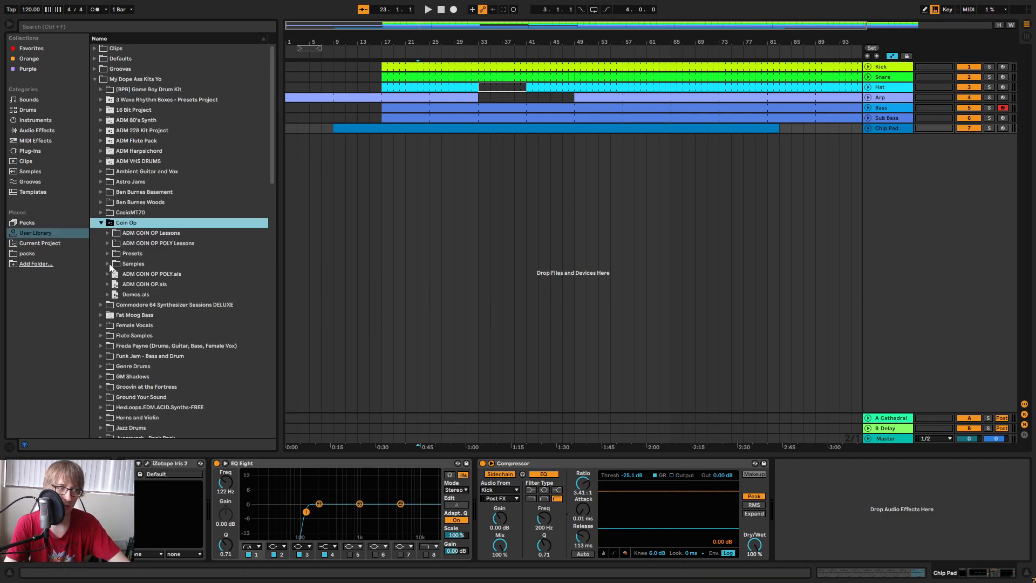
click(107, 255)
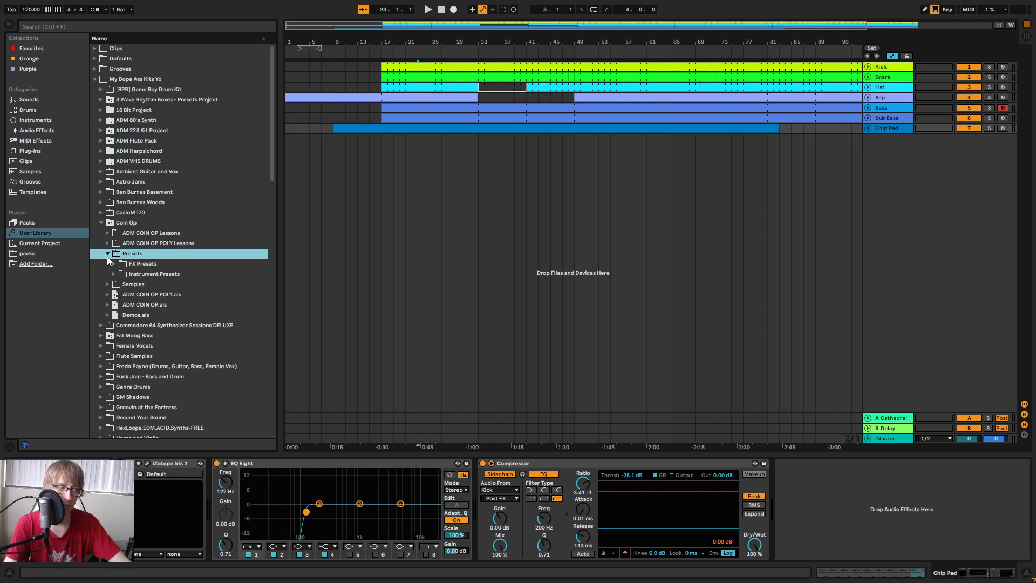
click(115, 274)
click(173, 295)
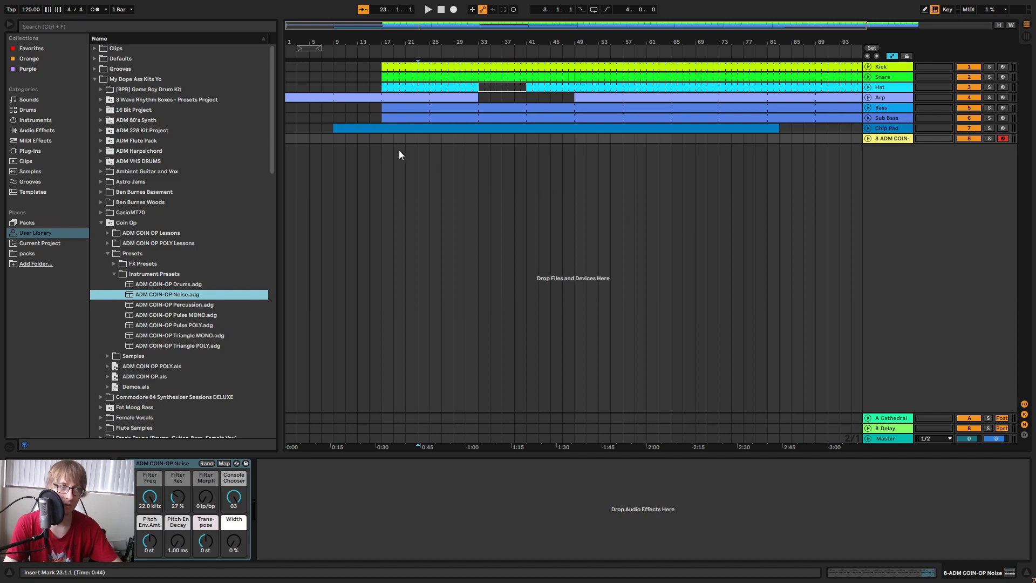
Create a MIDI clip from bar 9 to bar 25 on the noise track and consolidate it.
double_click(339, 139)
drag(342, 138, 430, 139)
right_click(411, 139)
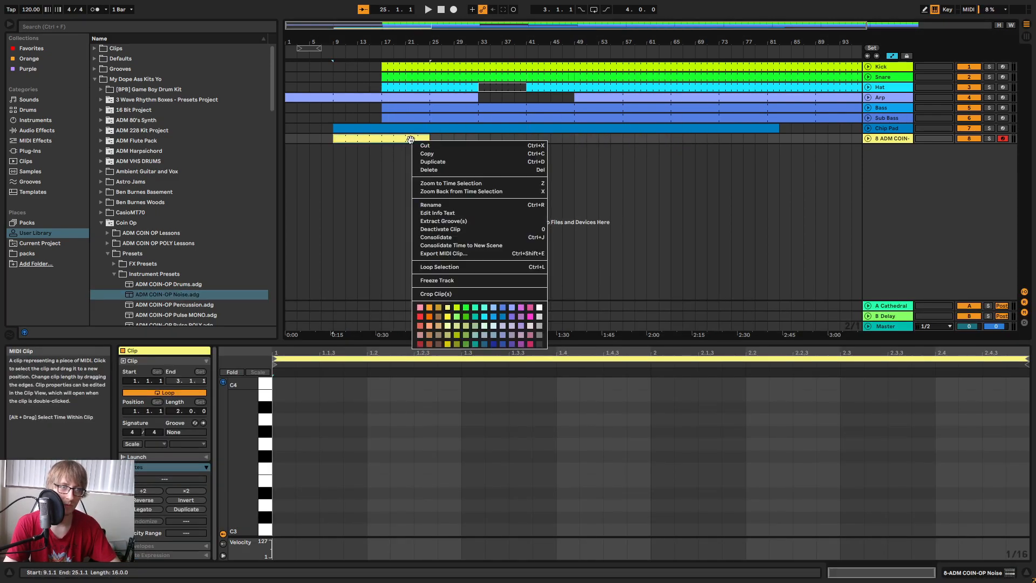
click(474, 237)
Raise the noise track's send to A Cathedral, and set the noise instrument's Console Chooser to 01.
key(Tab)
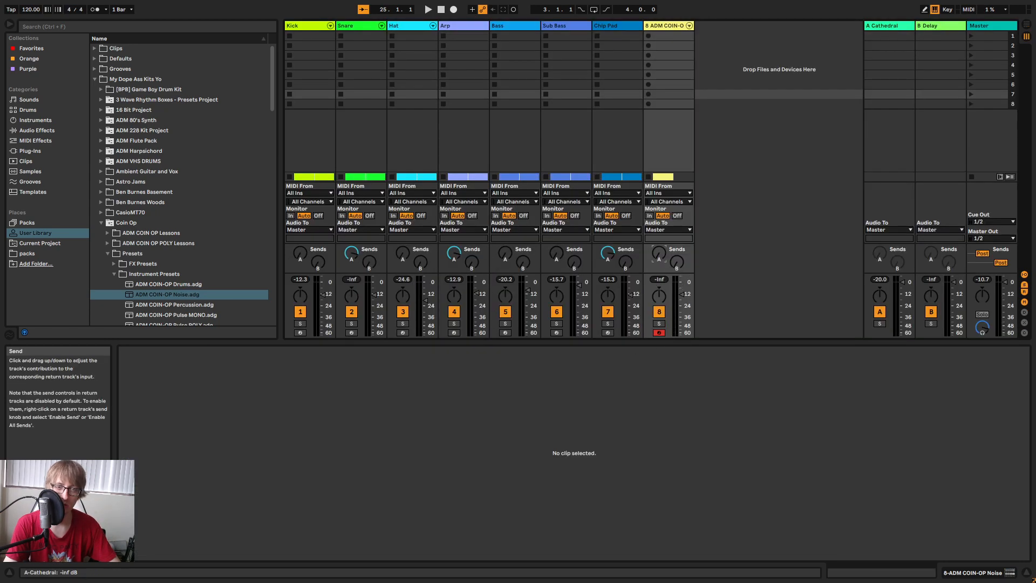
key(Tab)
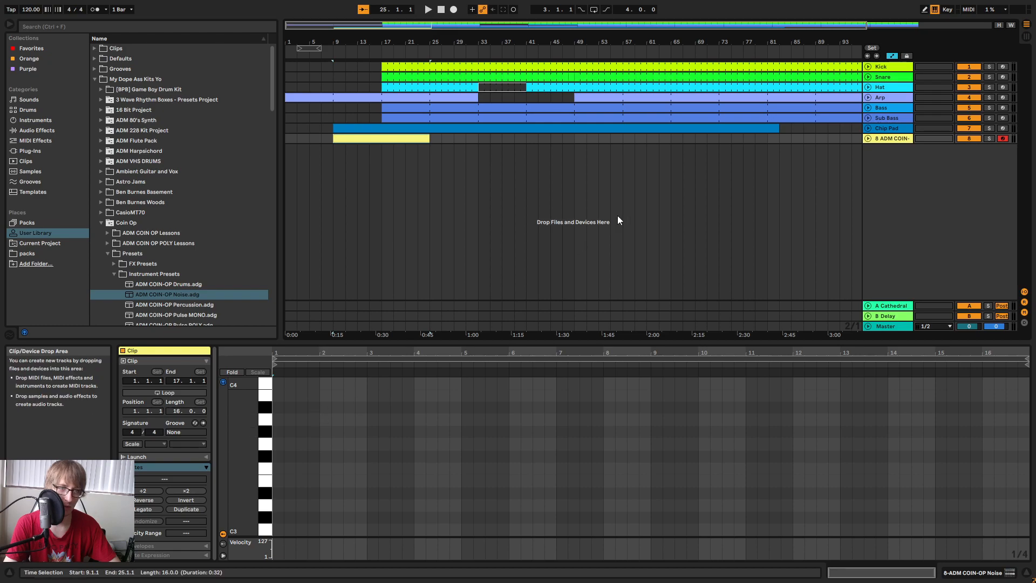
click(888, 139)
double_click(889, 140)
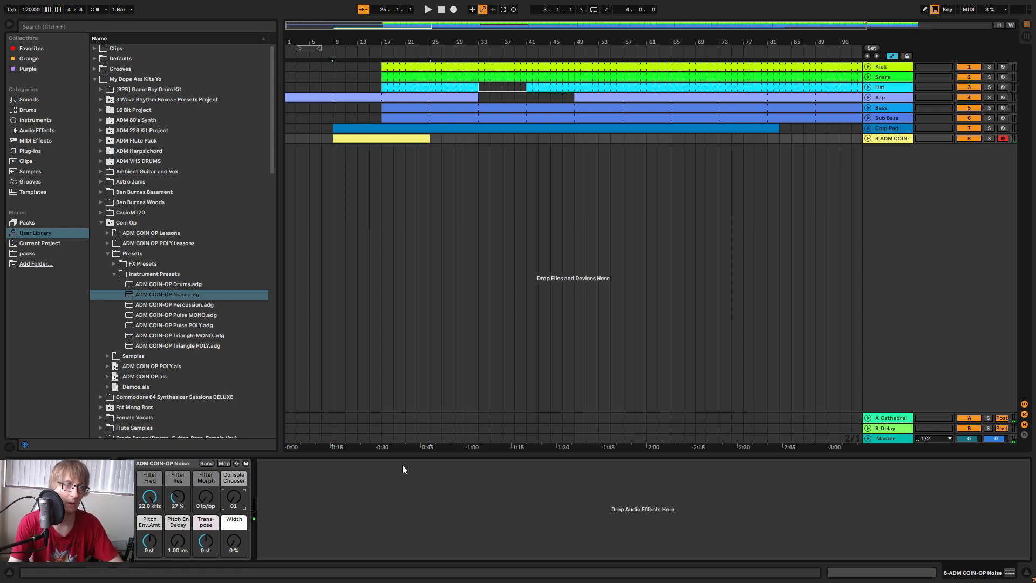
Draw a sustained B4 note from 1.1.1 to 16.4.1 in the noise clip, and play it.
double_click(399, 139)
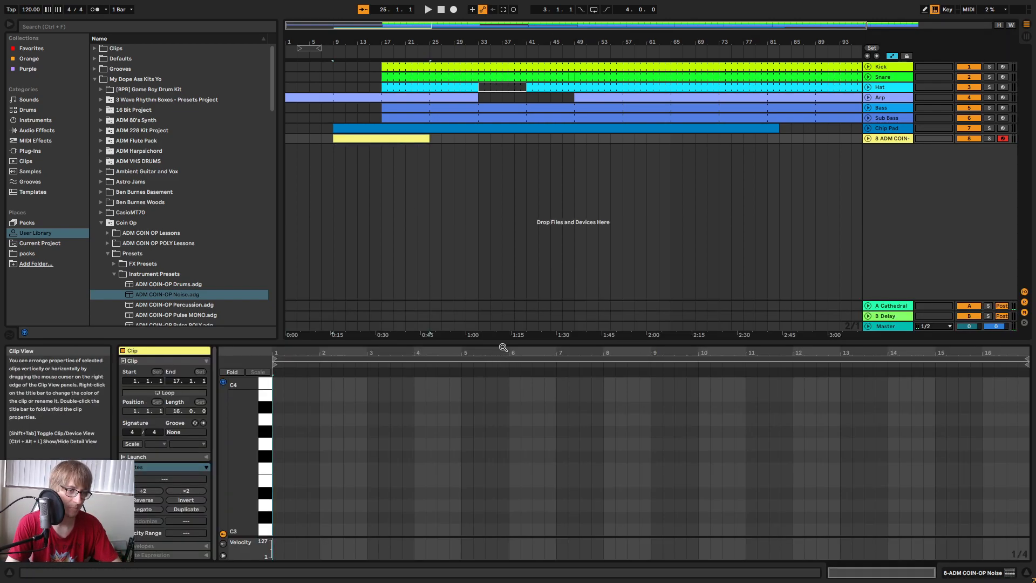
drag(502, 341, 505, 234)
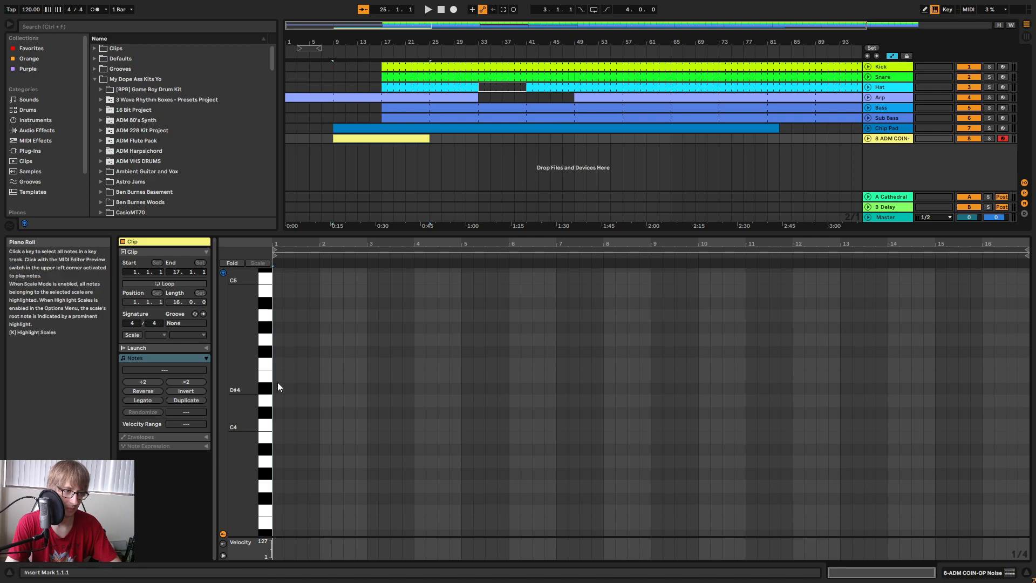
click(282, 292)
double_click(281, 291)
drag(283, 291, 1018, 329)
key(space)
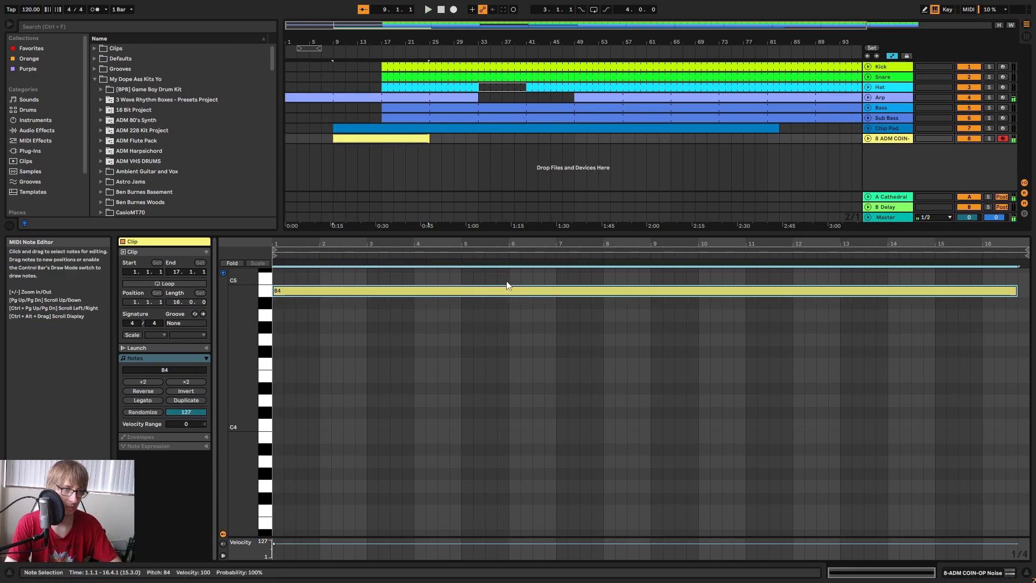
Transpose the noise note down an octave to B3, and check the track's level in the mixer during playback.
key(shift+Down)
key(space)
click(885, 138)
key(Tab)
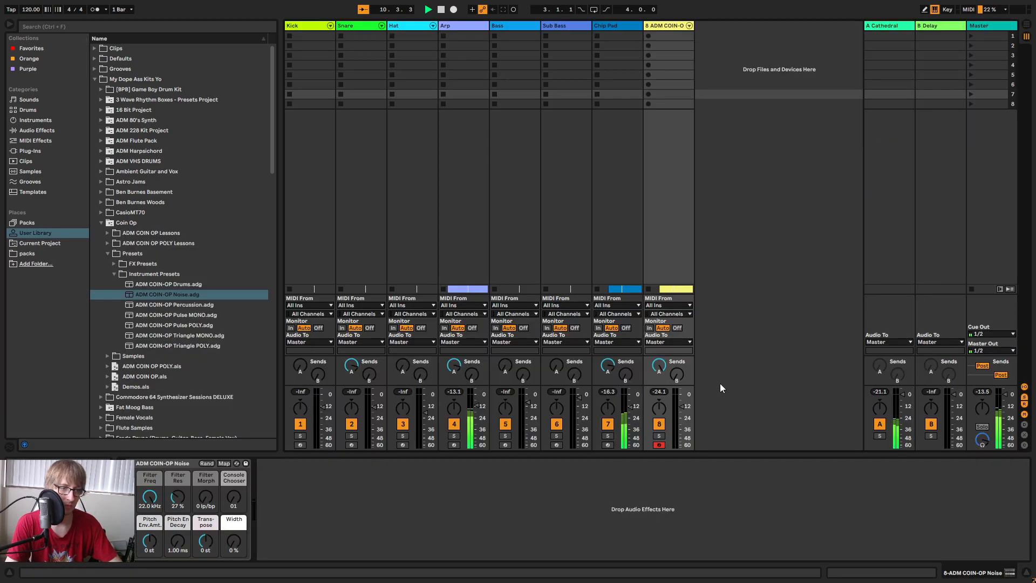
key(Tab)
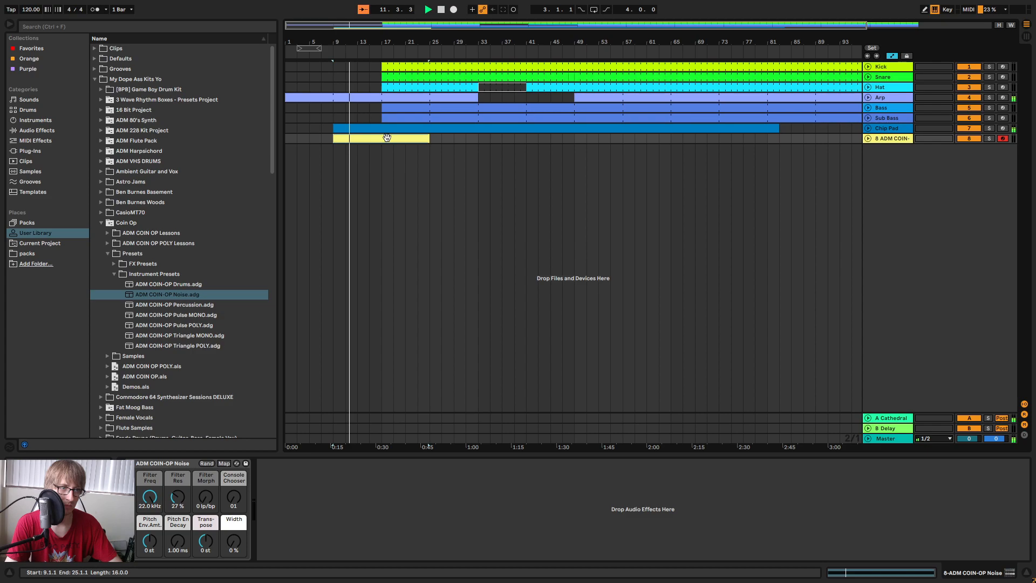
Extend the B3 noise note to the clip end at 17.1.1, and audition it from bar 9 against the other tracks.
key(shift+Tab)
click(770, 381)
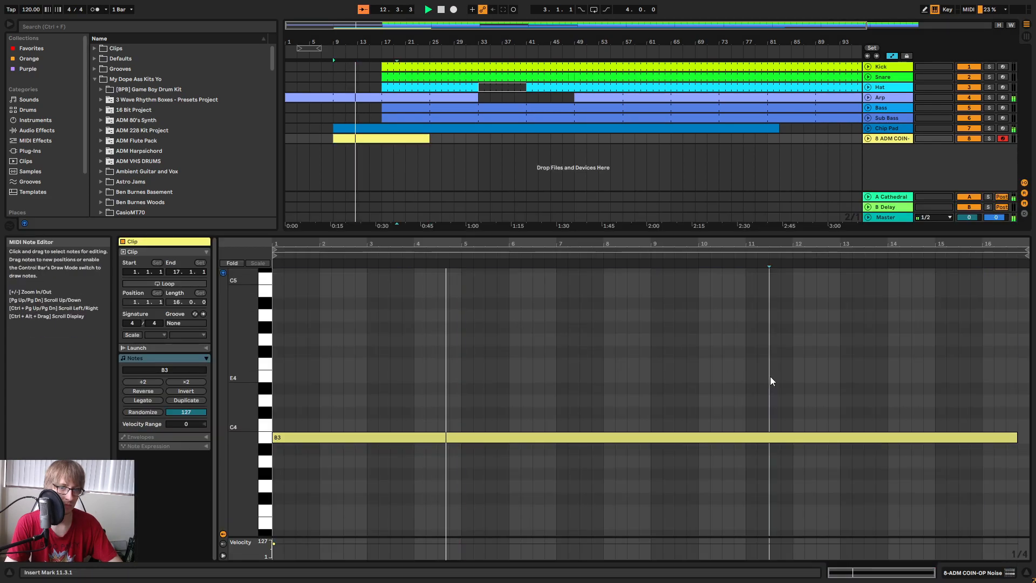
drag(1017, 439, 966, 438)
key(space)
key(space)
click(837, 397)
click(988, 139)
click(988, 139)
key(Tab)
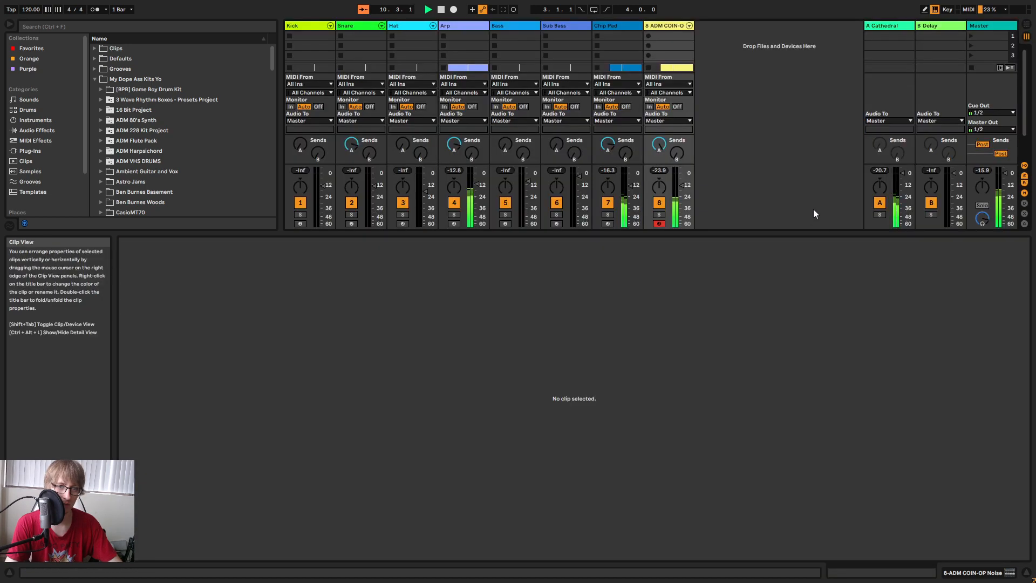
key(Tab)
Transpose the noise note up two octaves to B5.
key(ctrl+a)
key(shift+Up)
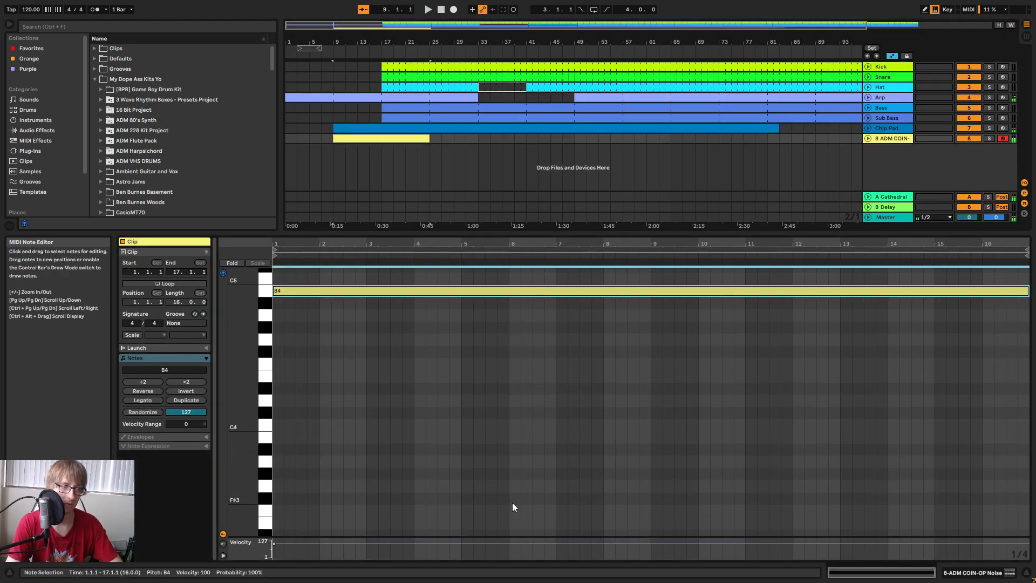
key(shift+Up)
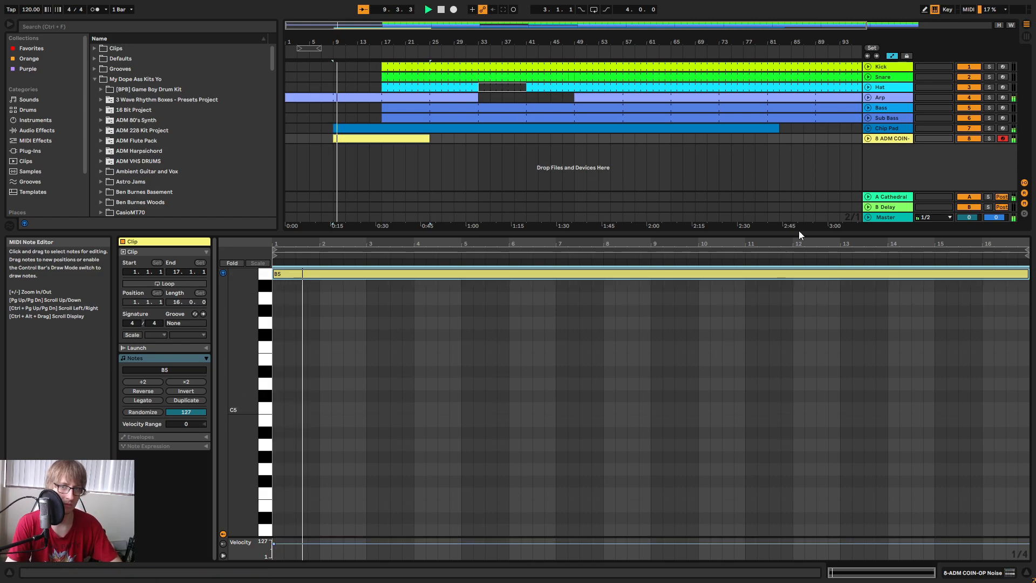
Set the noise instrument's Filter Res to 46 % and Filter Freq to 30.0 Hz during playback.
key(shift+Tab)
drag(178, 496, 153, 529)
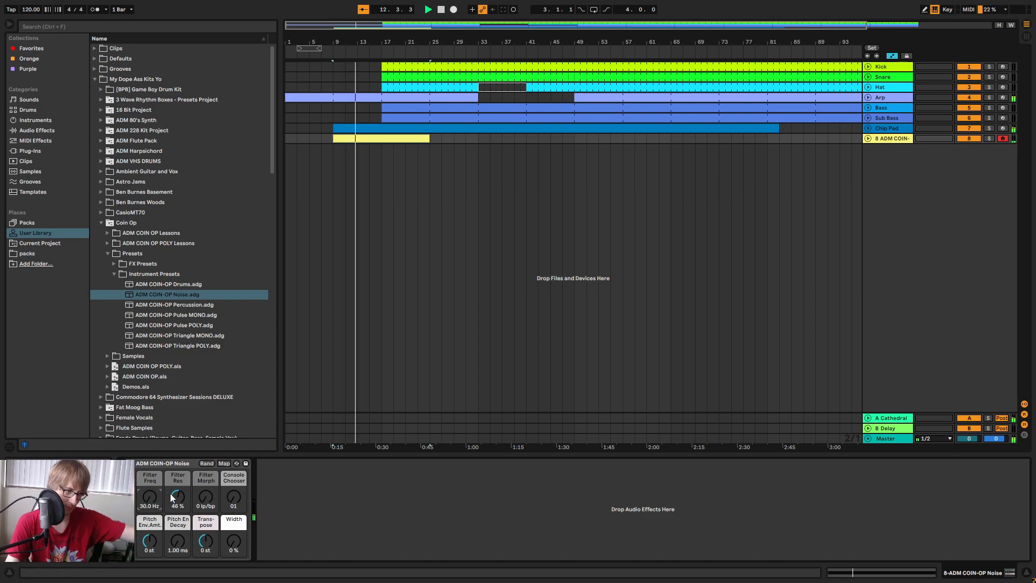
mouse_move(154, 504)
mouse_down()
mouse_move(154, 484)
mouse_move(154, 510)
mouse_up()
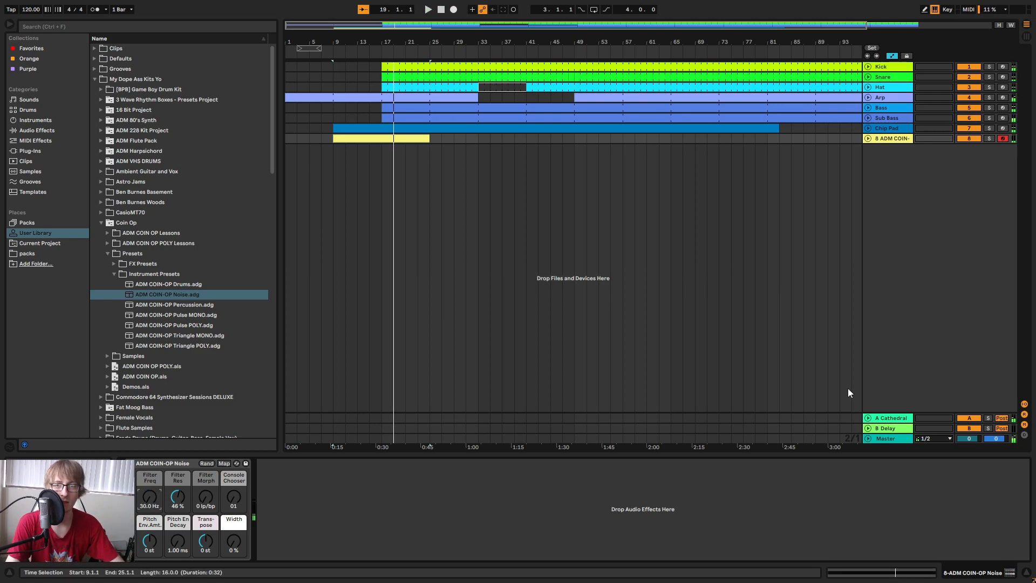
Automate the noise instrument's Filter Freq to rise from 30.0 Hz at bar 9 to about 9.10 kHz at bar 17.
click(869, 138)
drag(355, 33, 438, 75)
mouse_move(449, 180)
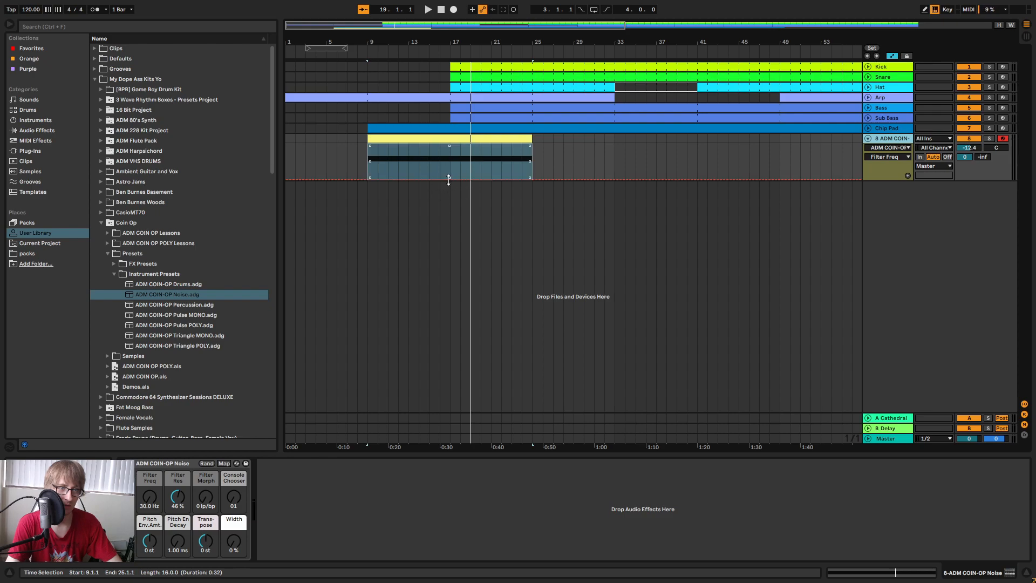
click(604, 163)
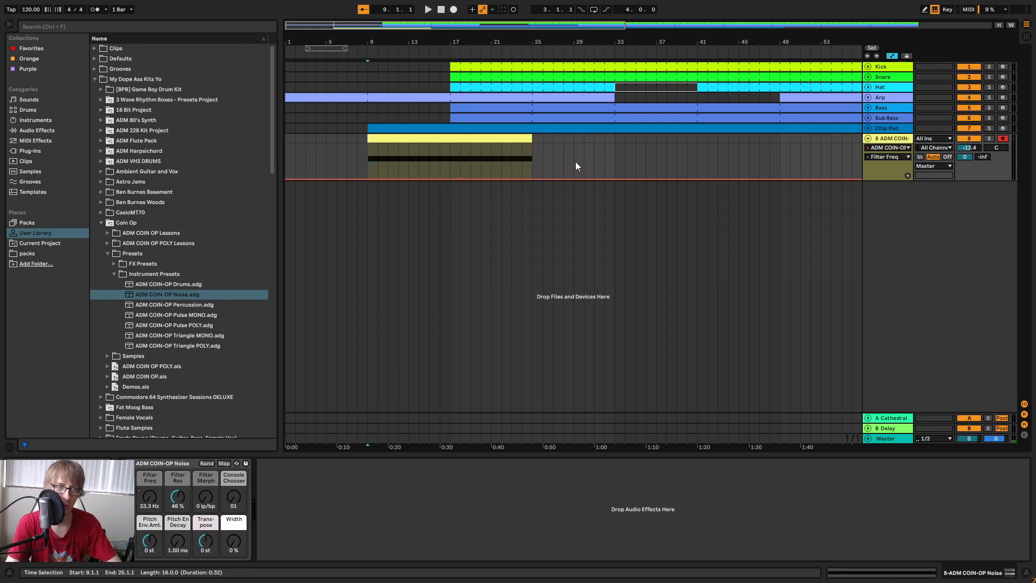
click(460, 180)
drag(461, 179, 368, 181)
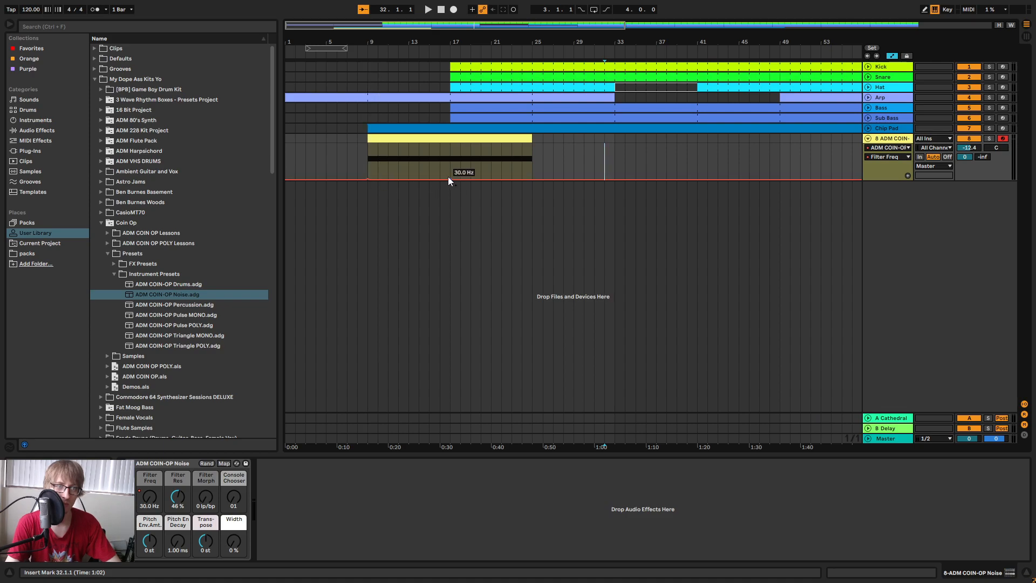
drag(450, 180, 450, 147)
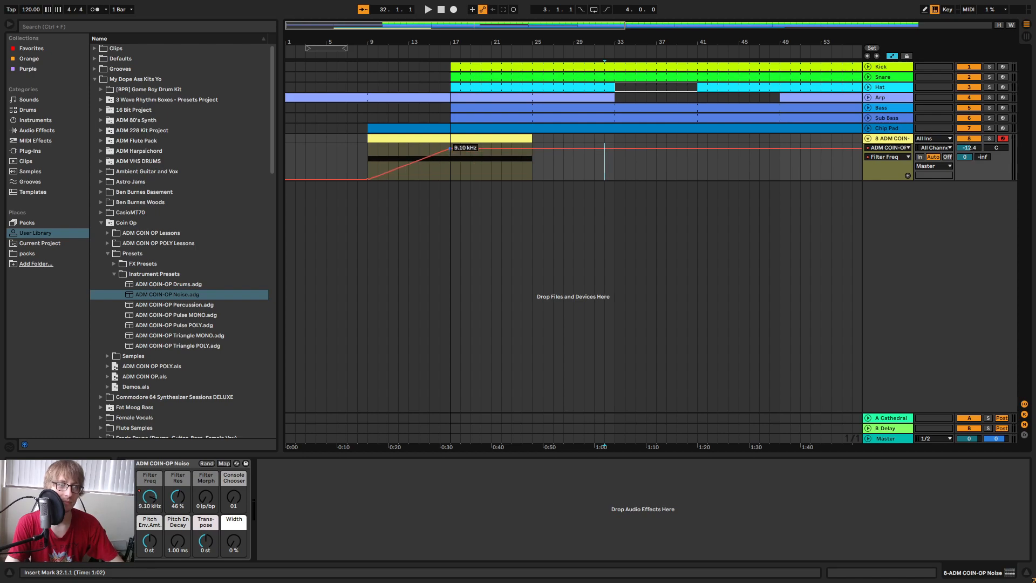
Rename the noise track as Noise Tran.
right_click(909, 142)
click(843, 196)
text(Noise Tra)
key(Return)
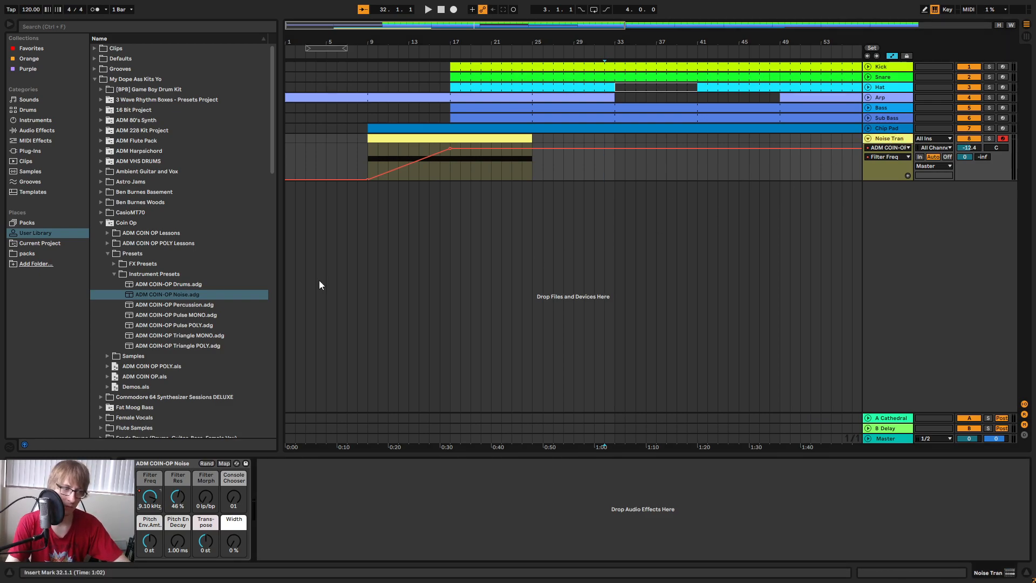
Add EQ Eight to the Noise Tran track and make band 1 a low cut at 115 Hz.
click(57, 131)
drag(134, 174, 365, 523)
click(302, 547)
click(296, 494)
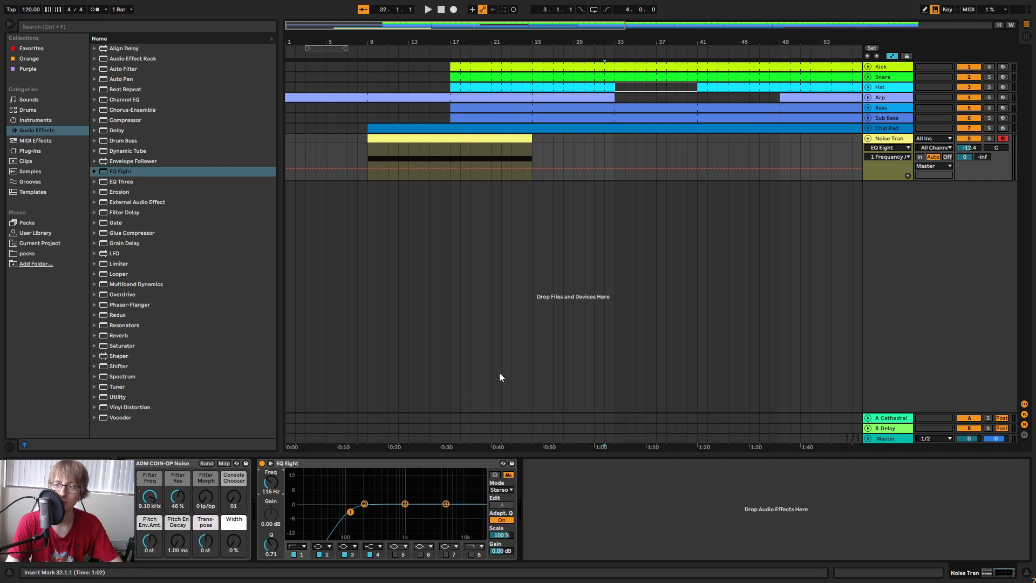
Play the noise clip from bar 9 and bring up the track's ADM COIN-OP Noise Filter Freq automation.
double_click(462, 138)
key(space)
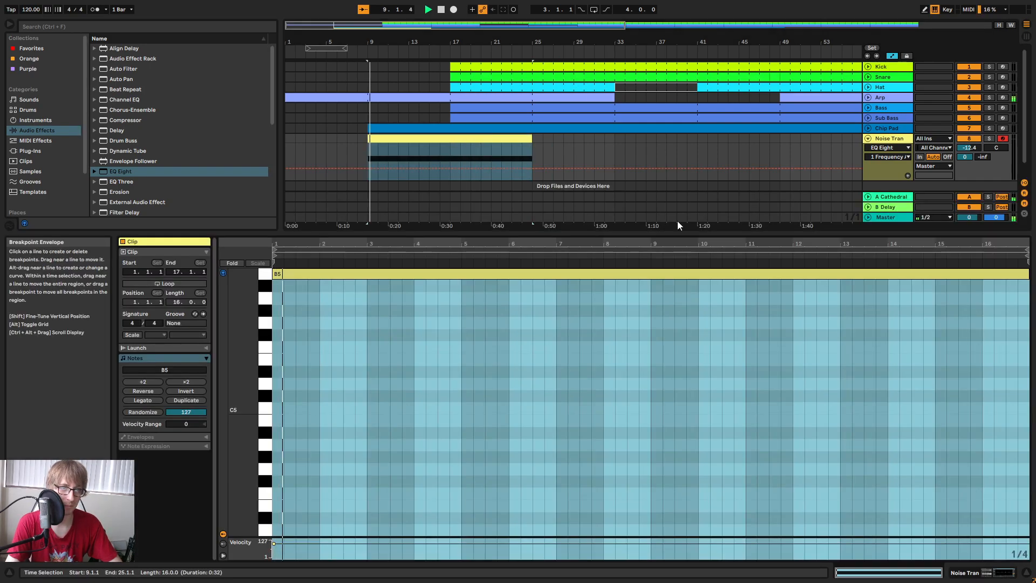
click(885, 141)
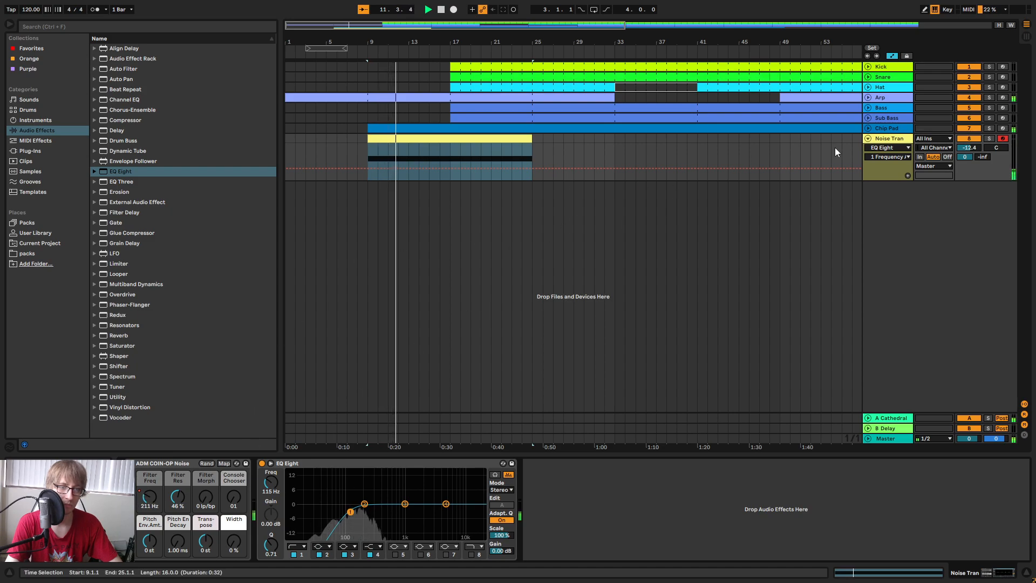
click(885, 156)
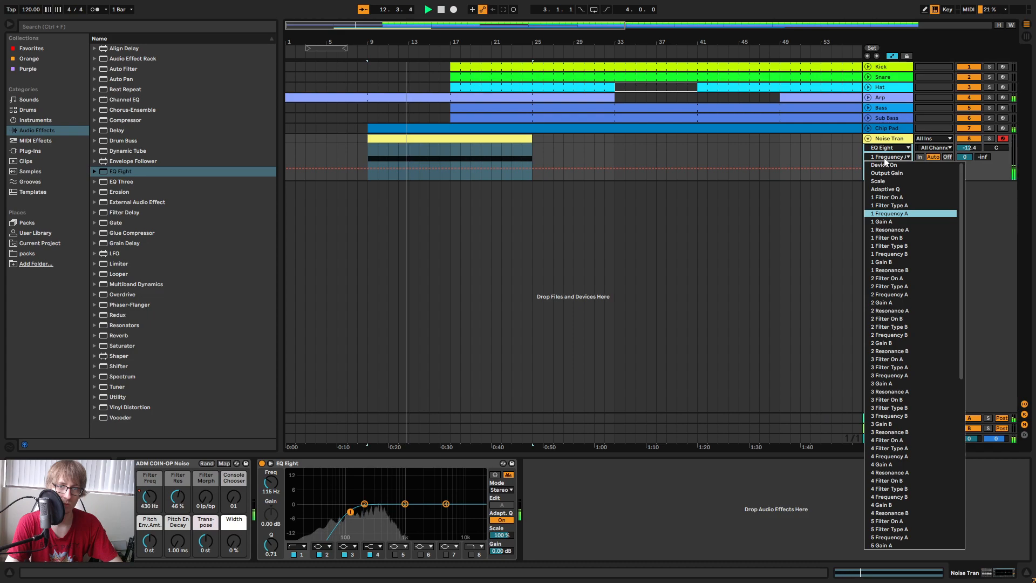
click(888, 147)
click(882, 163)
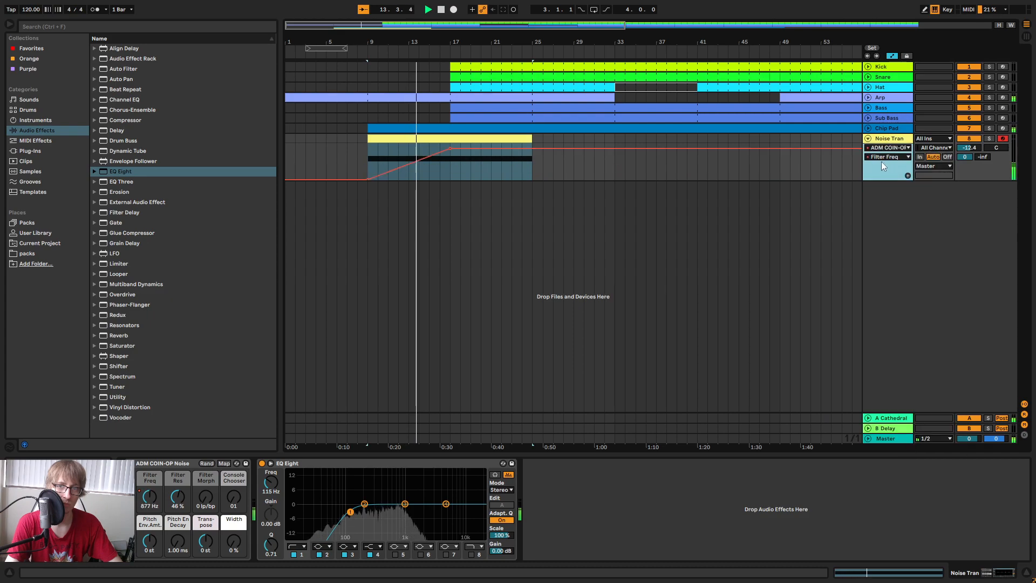
Bend the Filter Freq rise between bars 9 and 17 into an accelerating curve and raise its peak to about 11 kHz.
drag(424, 160, 424, 170)
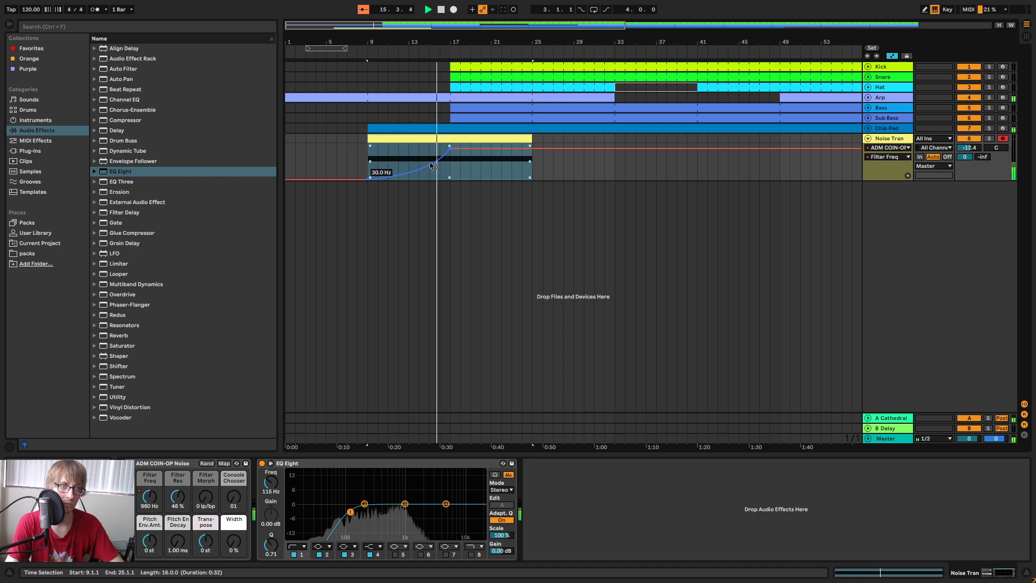
mouse_move(451, 149)
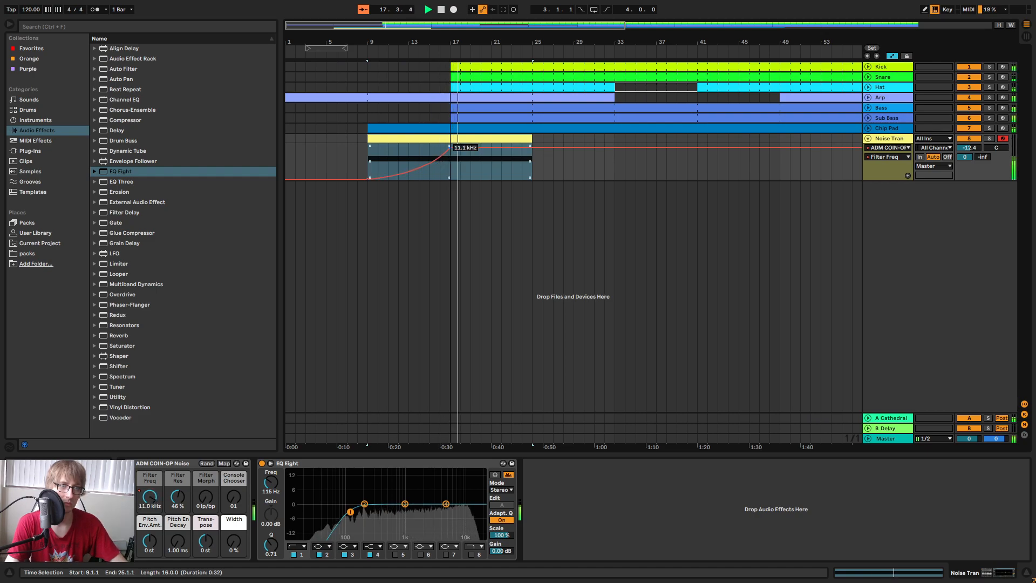
key(space)
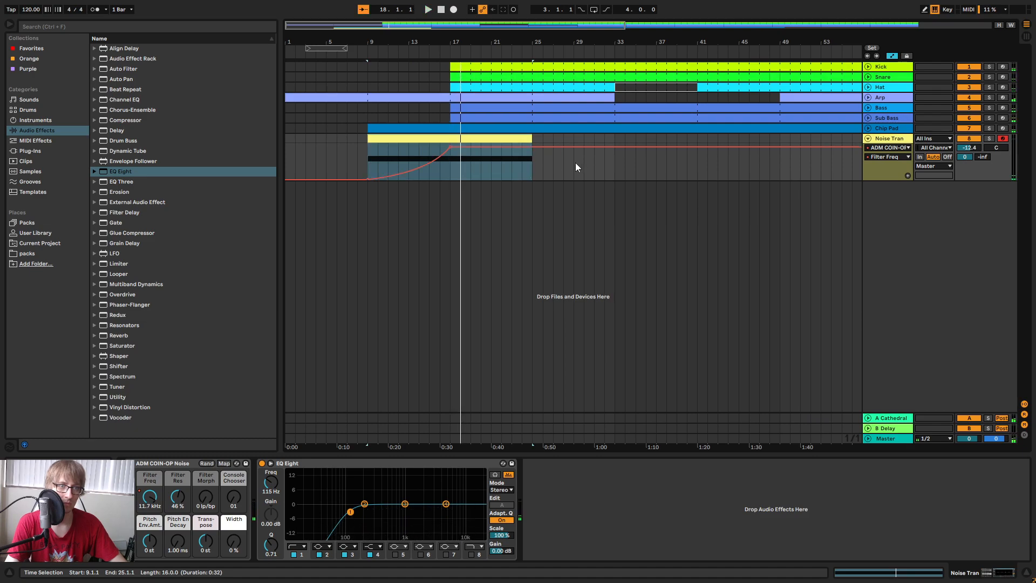
Add a curved Filter Freq fall from bar 17 to 30.0 Hz at bar 25, and audition the sweep through the drop.
drag(533, 147, 494, 154)
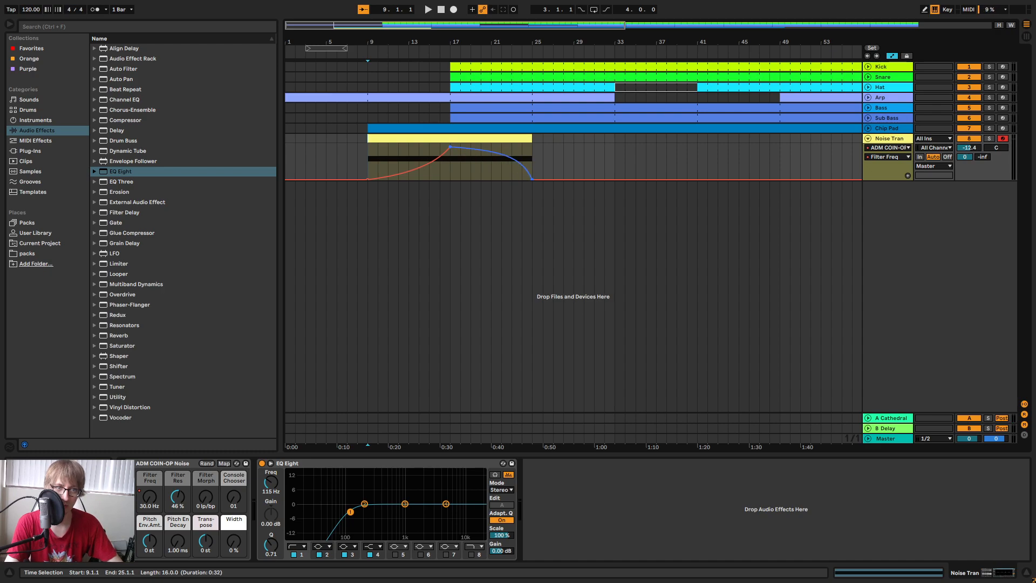
click(439, 46)
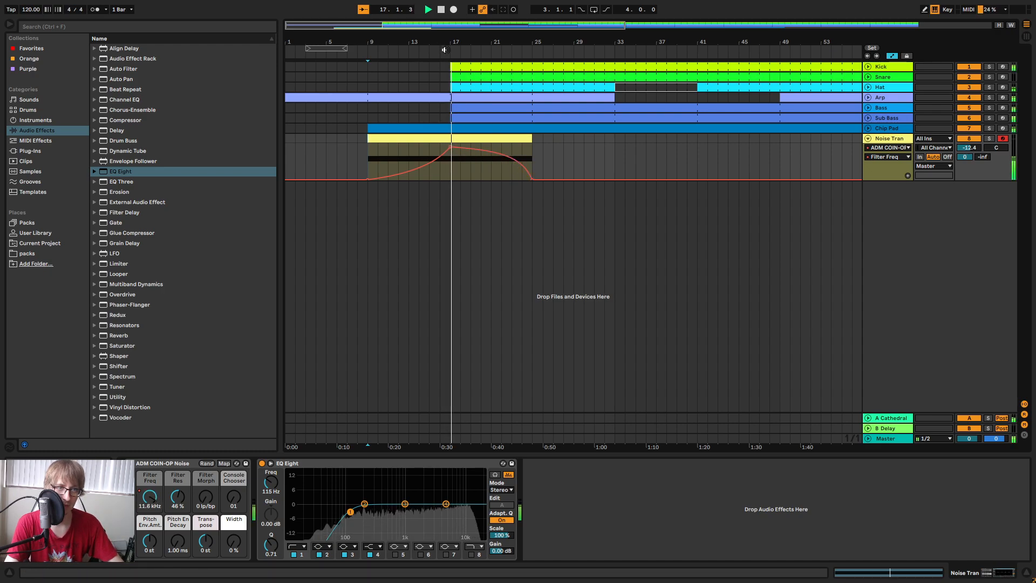
click(380, 58)
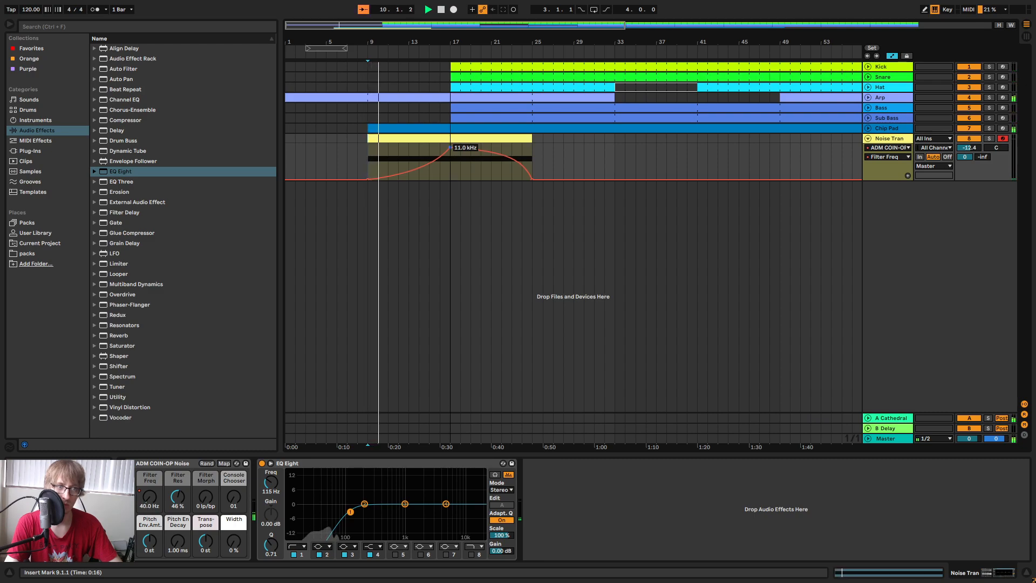
click(657, 139)
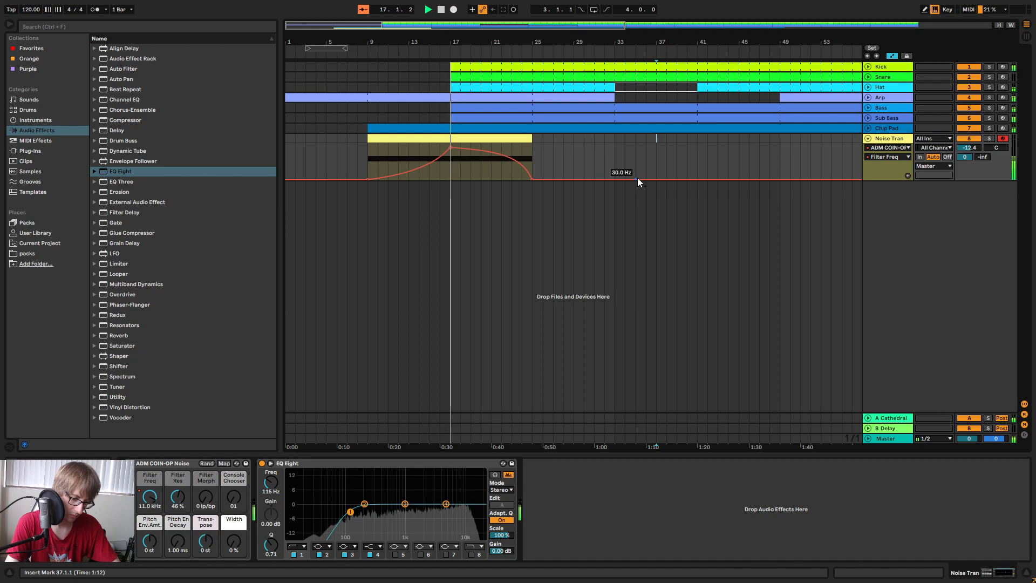
Lower the Noise Tran track volume to -13.8 dB and return to its Filter Freq automation in the arrangement.
key(Tab)
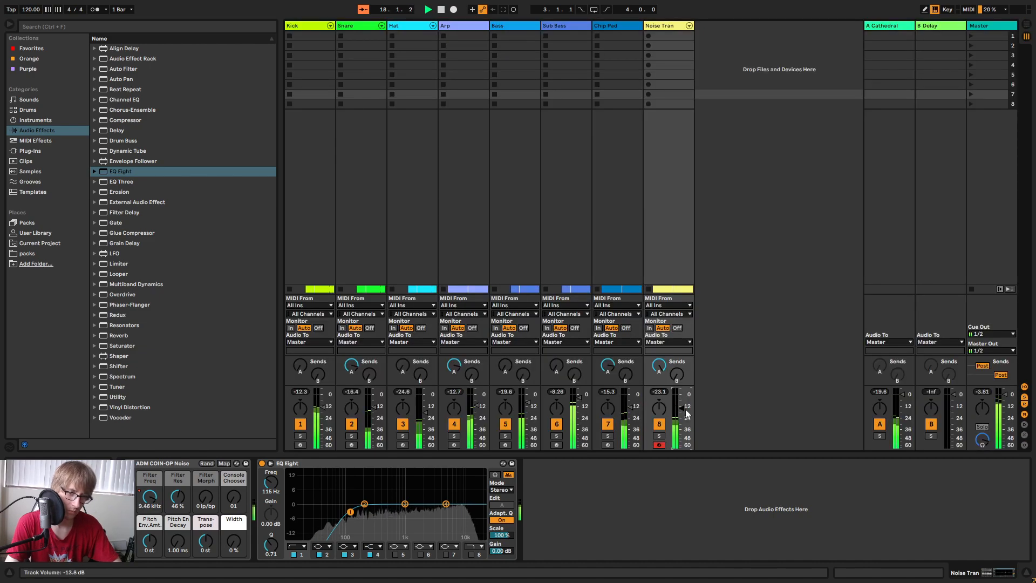
key(Tab)
click(886, 147)
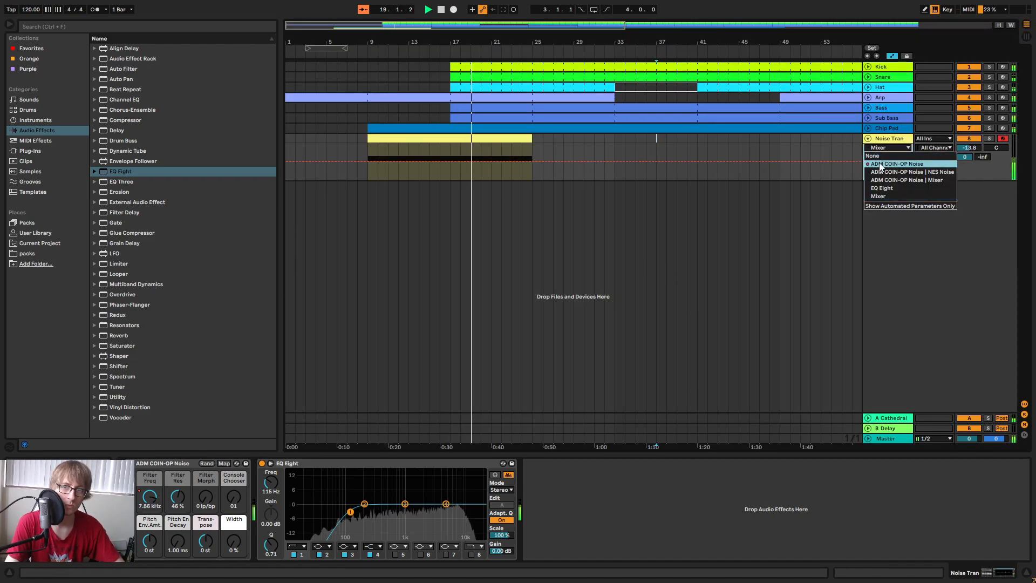
click(880, 164)
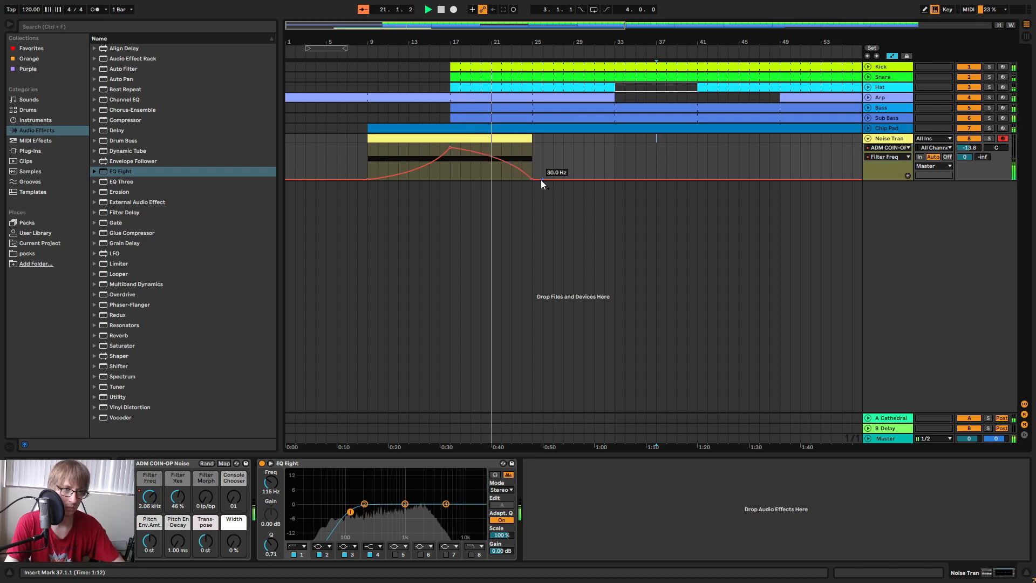
Flatten the Filter Freq fall between bars 17 and 25, replay the riser, and check the track levels in the mixer.
click(443, 66)
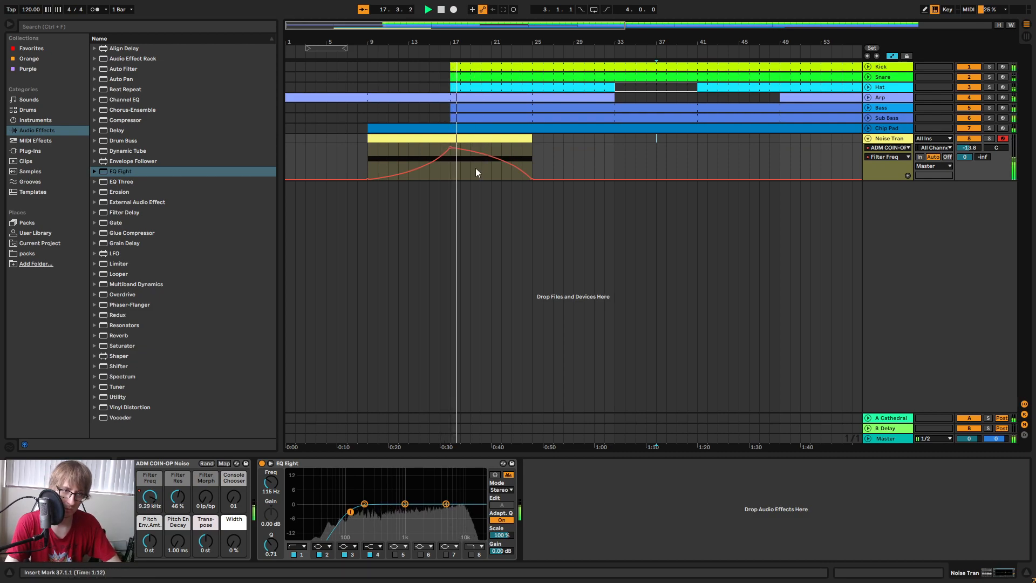
drag(493, 157, 494, 162)
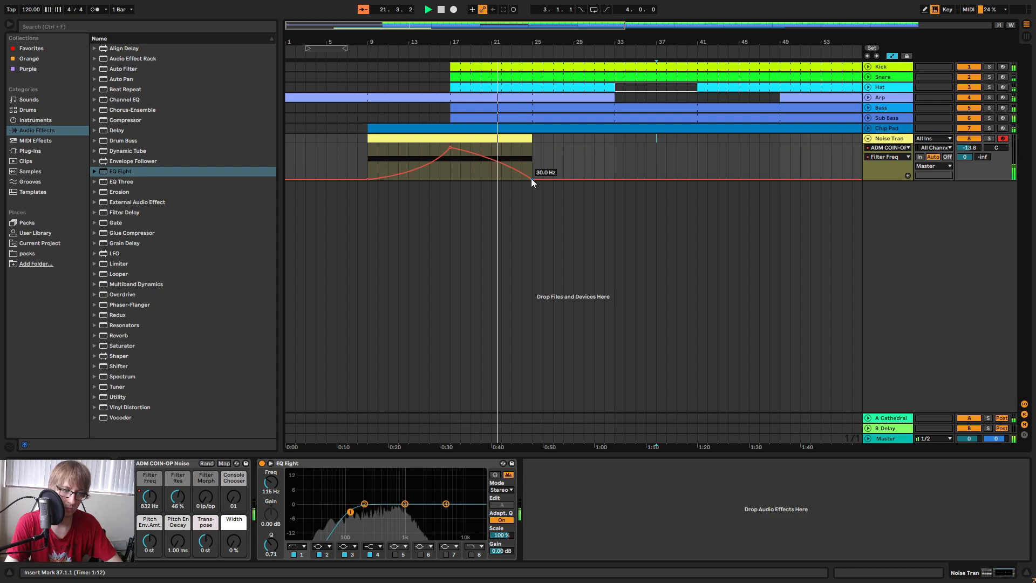
click(364, 50)
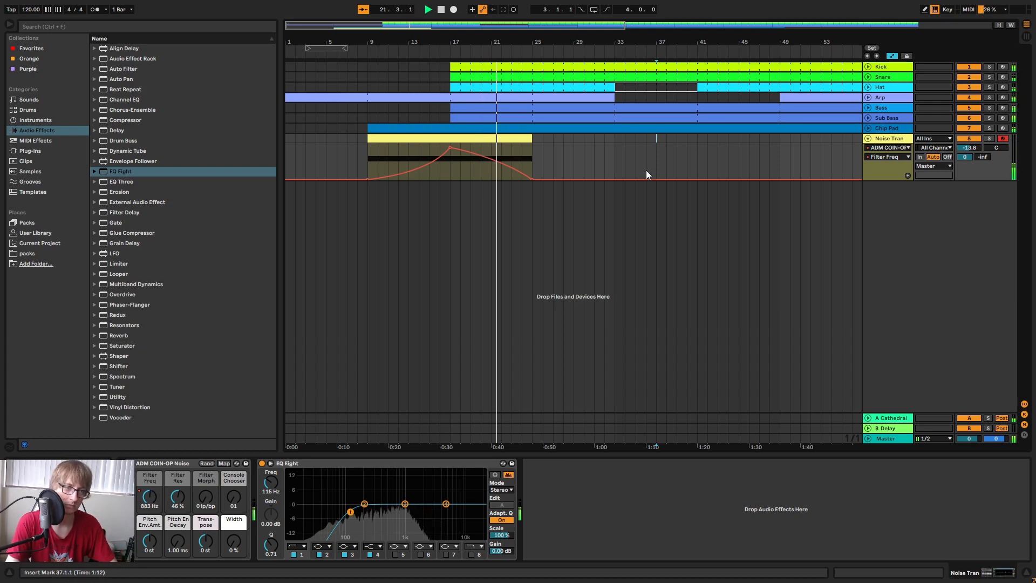
key(Tab)
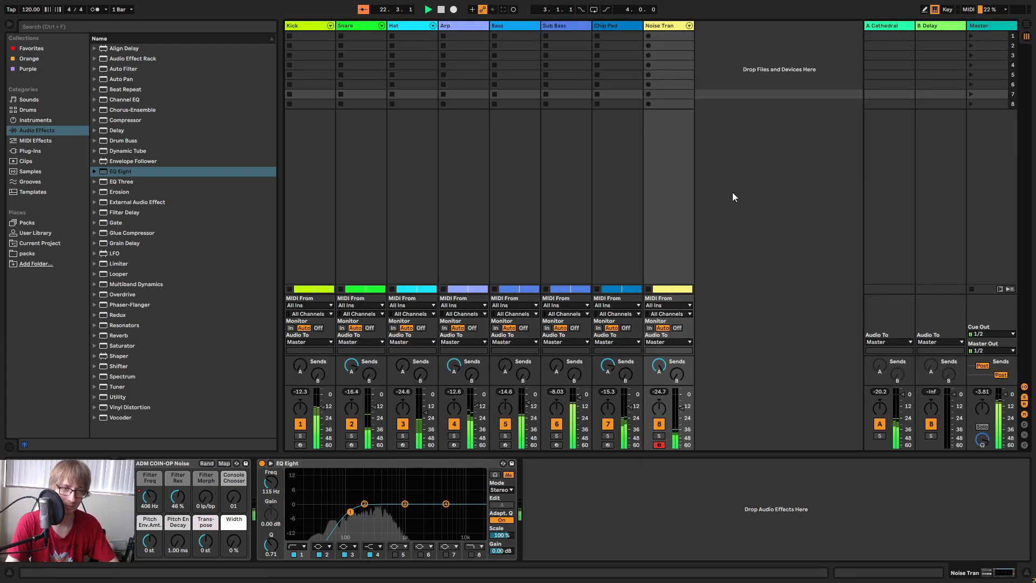
key(Tab)
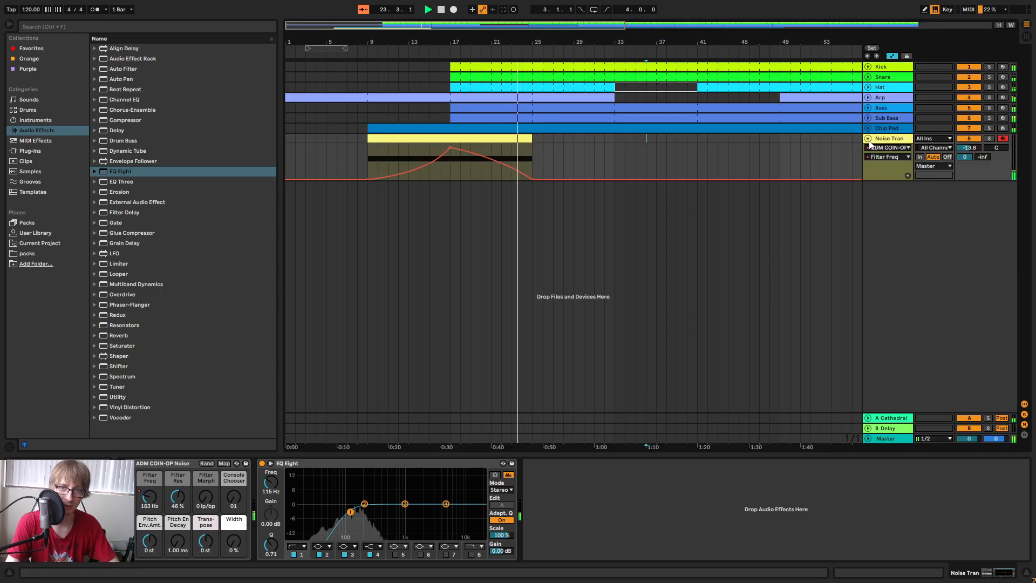
Stop playback, collapse the Noise Tran track, and place the insert marker at the noise clip's end at bar 25.
drag(540, 42, 541, 14)
drag(419, 42, 466, 55)
key(space)
click(461, 154)
click(826, 204)
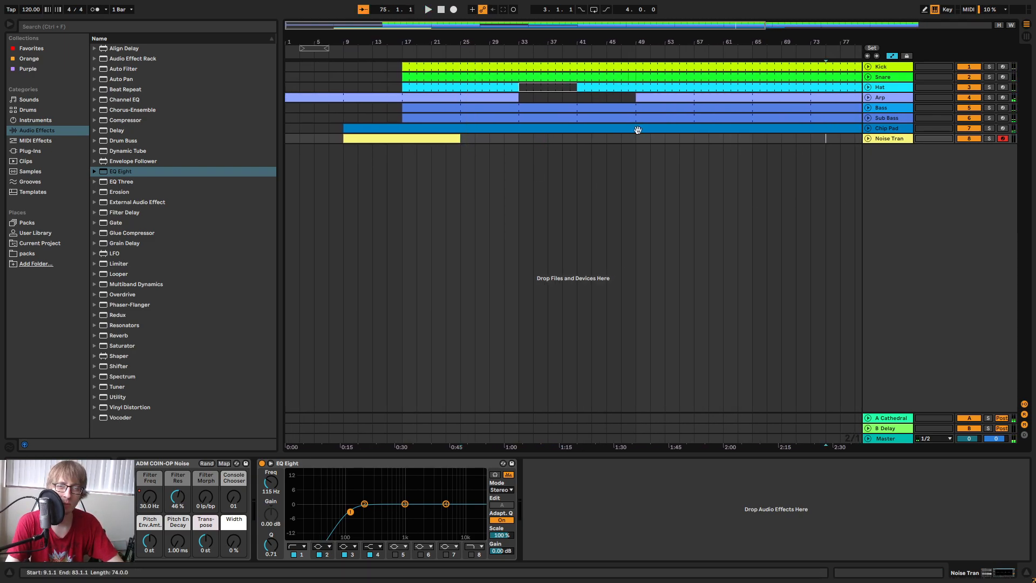
click(466, 164)
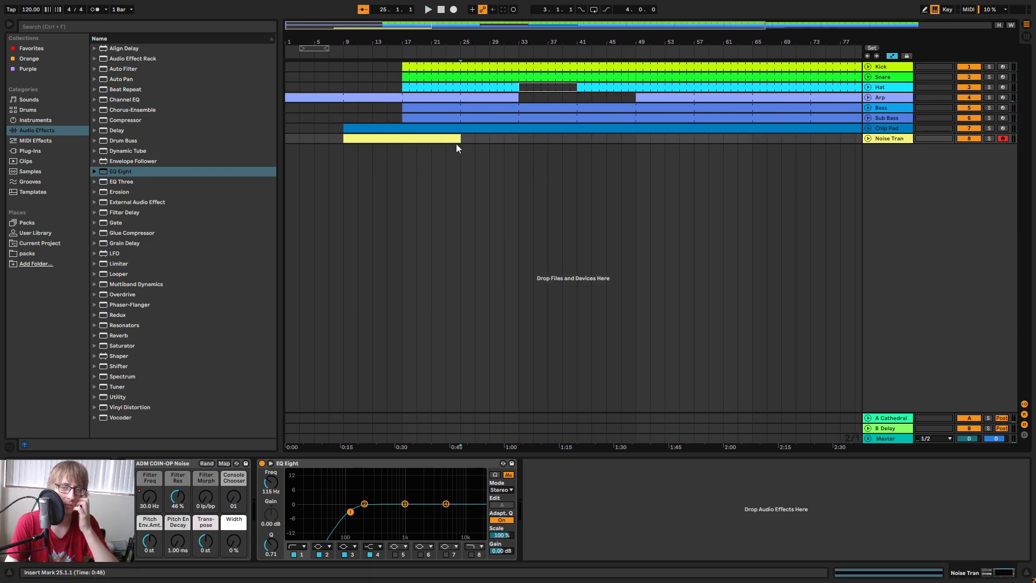
Load the Synth1 VST64 plug-in onto a new MIDI track below Noise Tran.
click(37, 153)
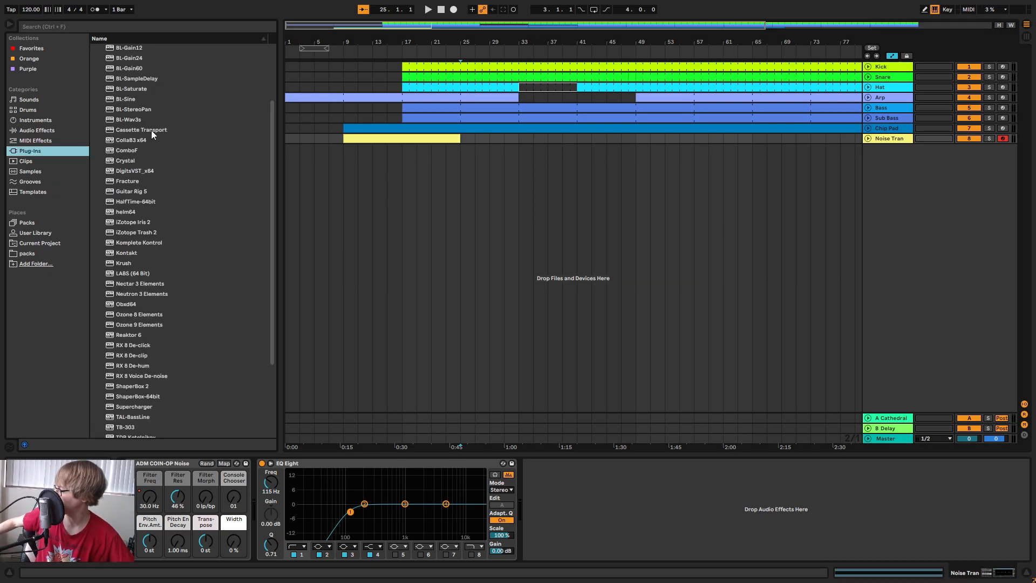
scroll(151, 130, up, 3)
scroll(111, 70, up, 2)
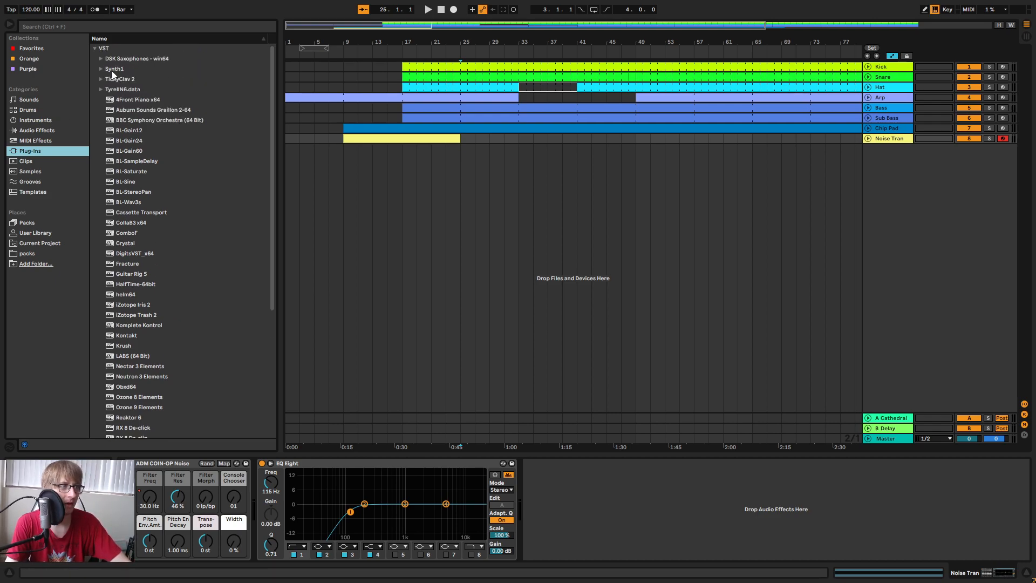
click(105, 70)
drag(116, 80, 373, 130)
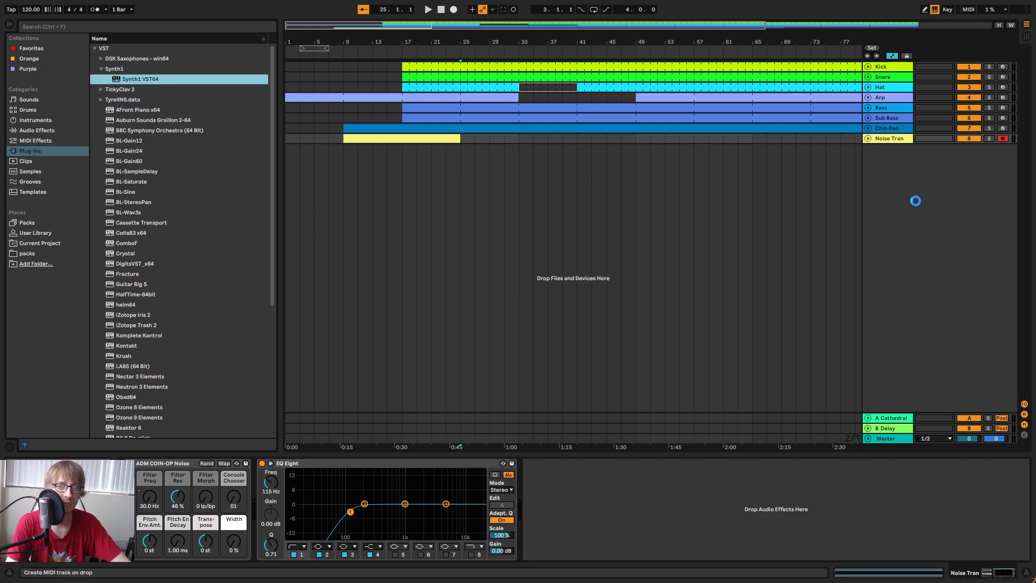
drag(596, 123, 815, 146)
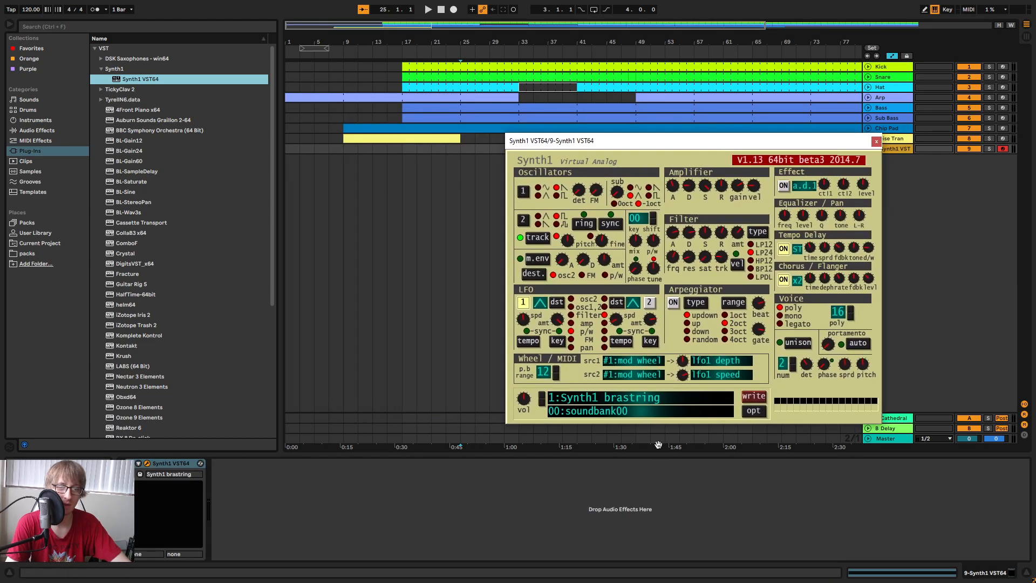
Load preset 24:Past from soundbank01 in Synth1, try it out, and close the plug-in window.
click(663, 411)
click(500, 166)
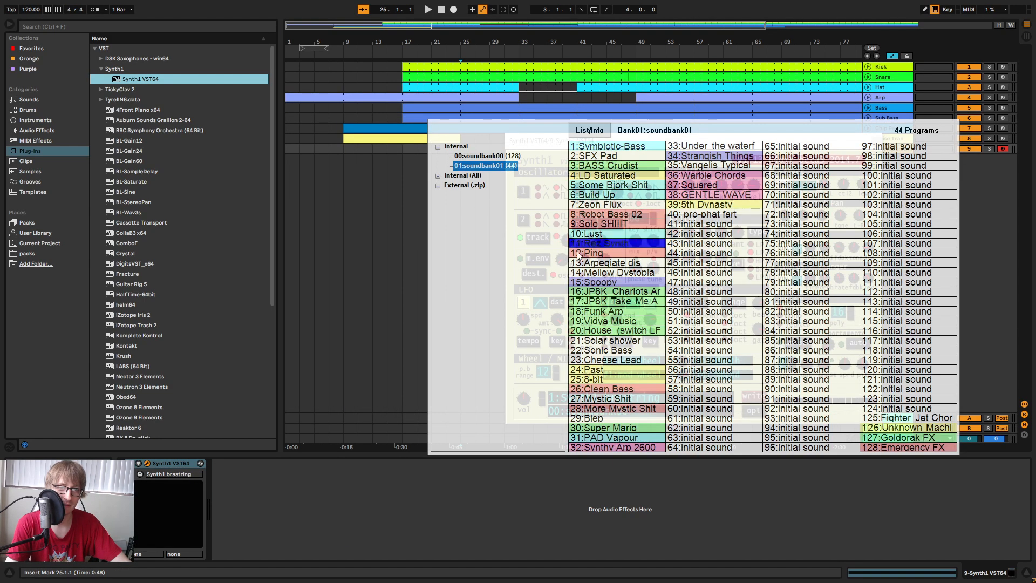
click(647, 371)
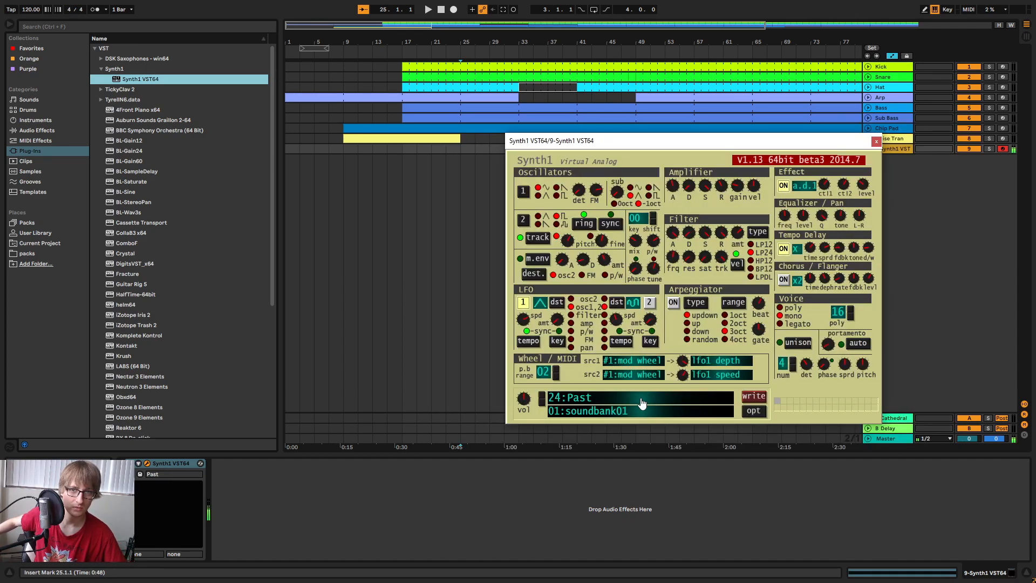
click(876, 142)
Reopen the Synth1 plug-in window over the mixer view and load preset 16:JP8K Chariots Arp from soundbank01.
key(Tab)
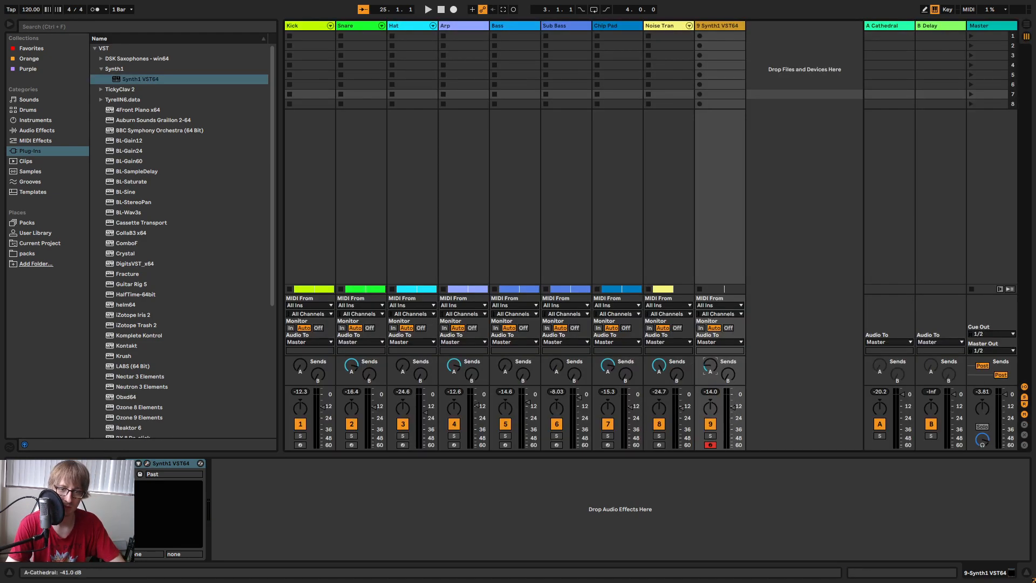
click(148, 462)
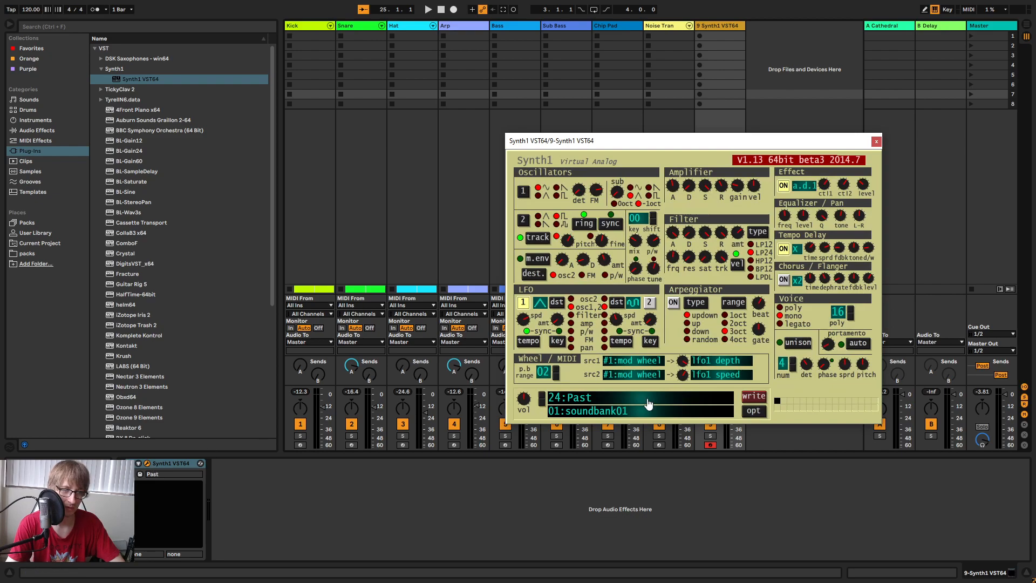
click(602, 402)
click(617, 291)
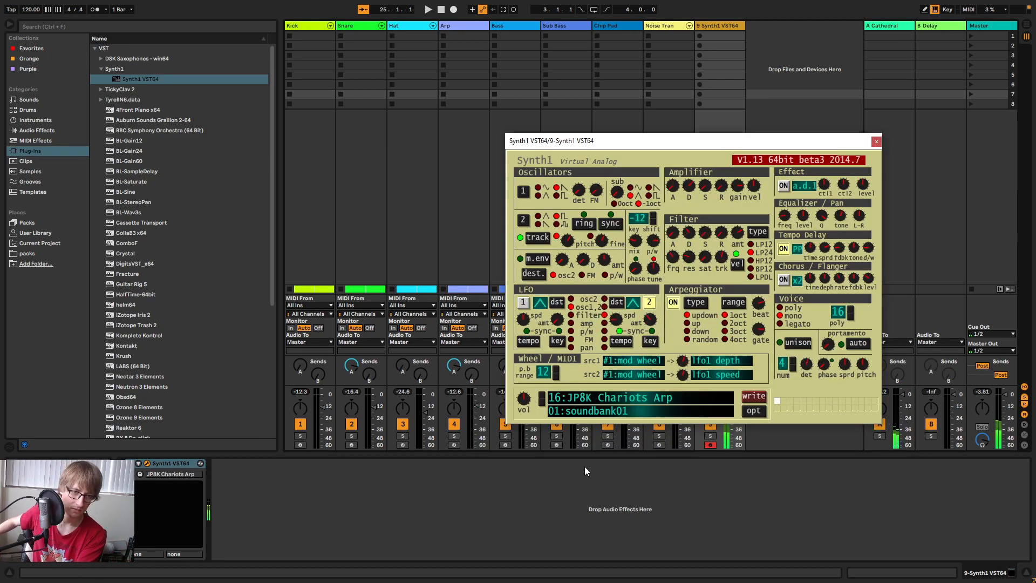
Audition the following Synth1 presets up to 29:Blep, close the plug-in window, and return to the arrangement.
click(540, 397)
click(540, 397)
click(540, 397)
click(540, 397)
click(540, 397)
click(540, 397)
click(541, 397)
click(540, 397)
click(540, 397)
click(540, 398)
click(541, 398)
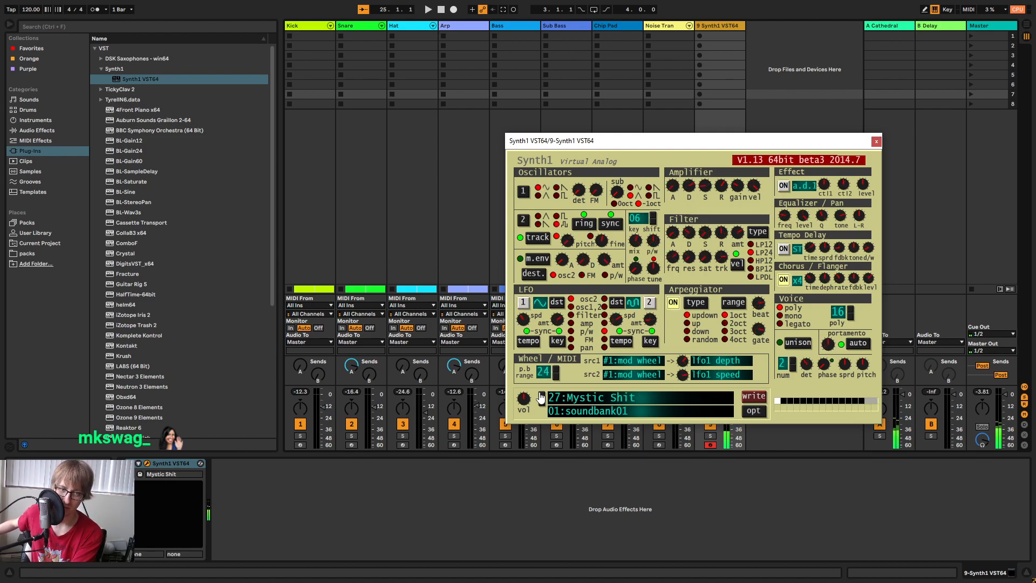
click(540, 397)
click(540, 398)
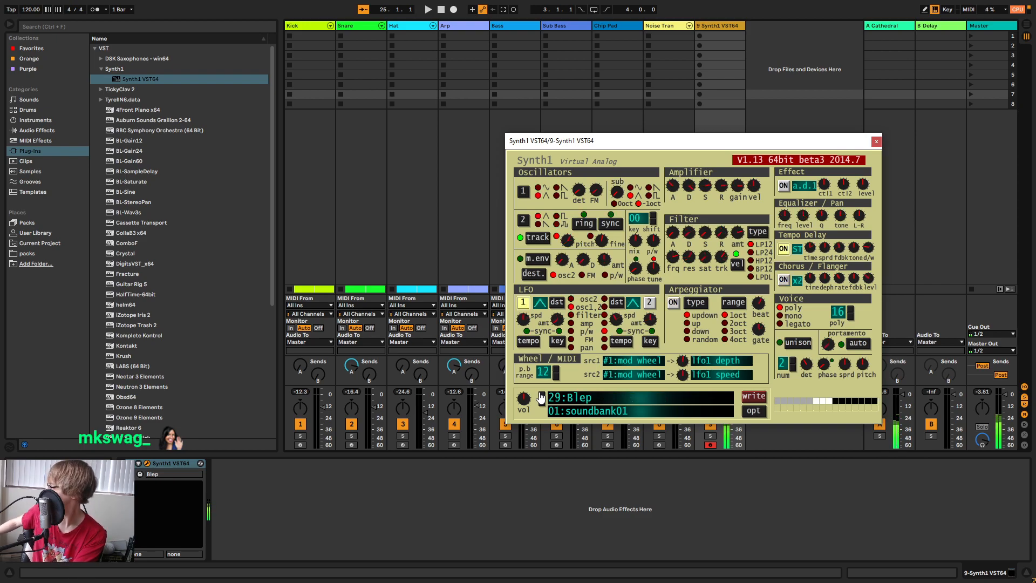
click(877, 142)
key(Tab)
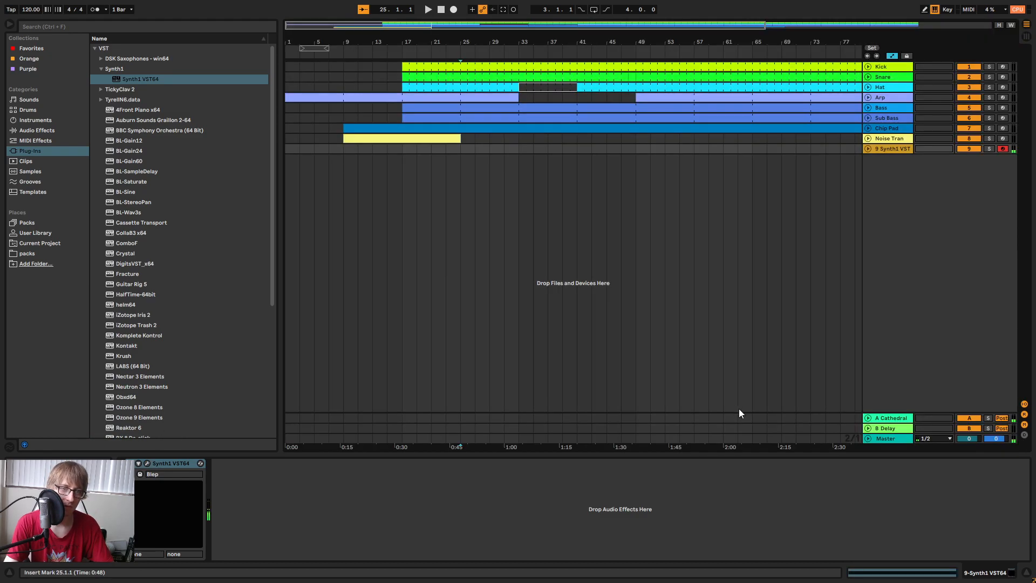
Play the arrangement from before bar 25 while playing Synth1 chords, and capture the performance as a MIDI clip.
click(385, 50)
click(430, 51)
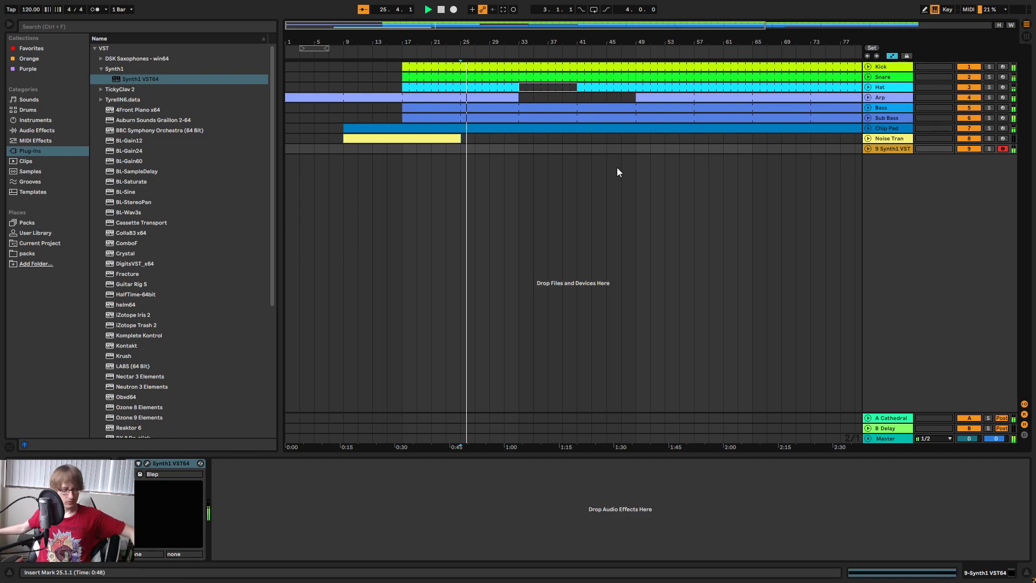
key(space)
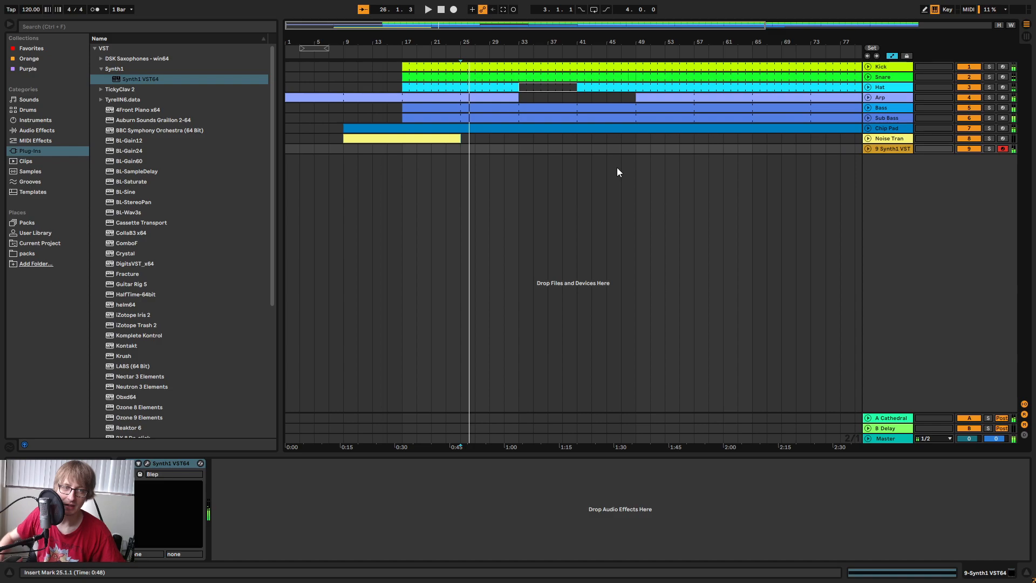
click(450, 50)
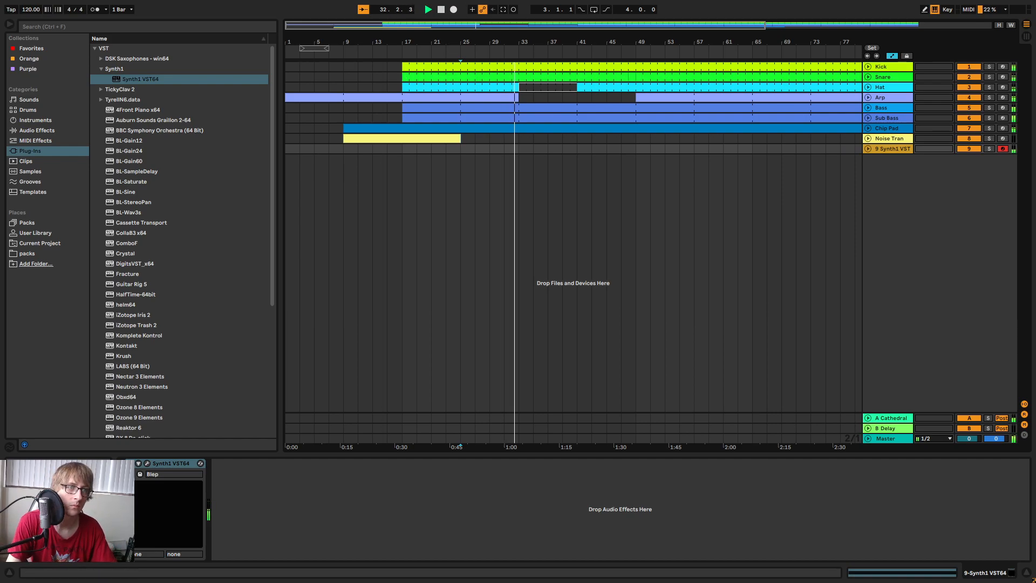
click(503, 9)
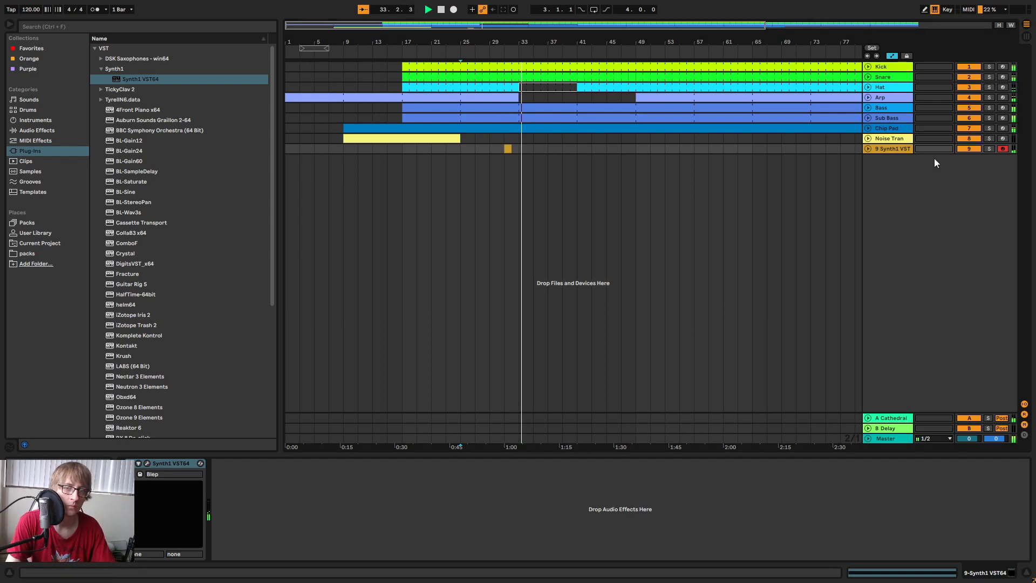
Unfold the Synth1 track with automation hidden and extend the start of the captured clip back to bar 25.
click(869, 150)
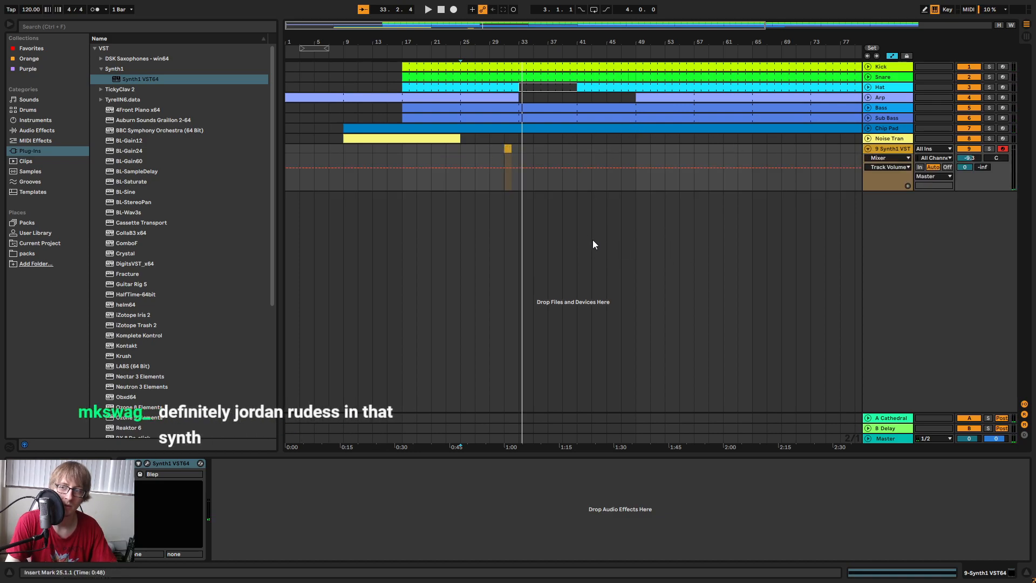
click(895, 58)
click(548, 176)
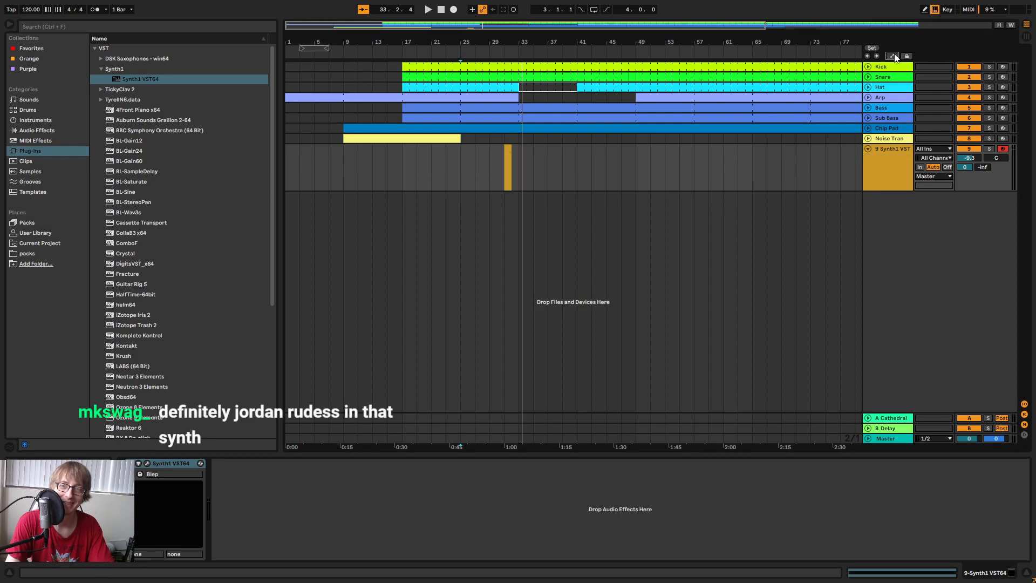
drag(506, 150, 460, 154)
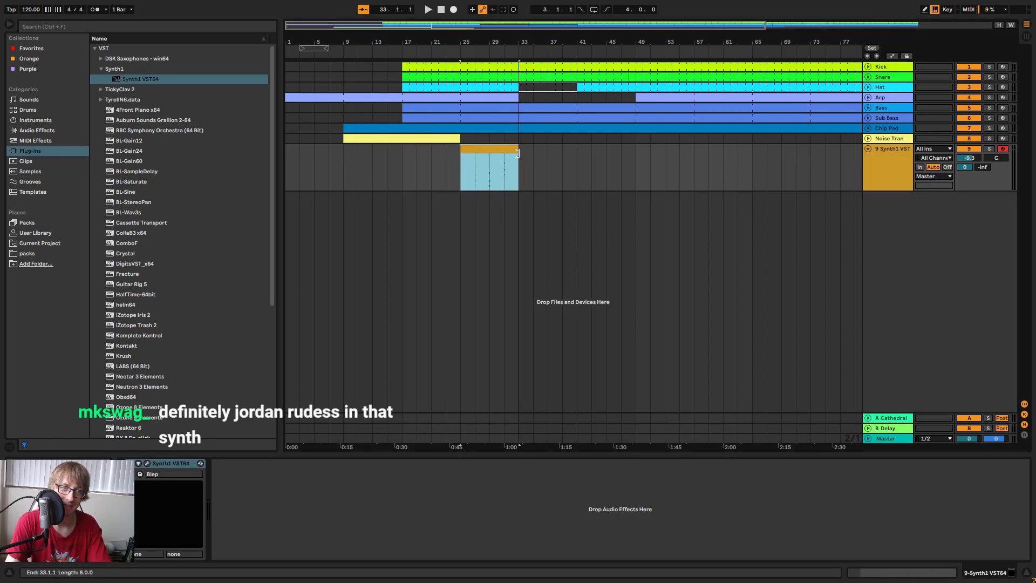
Open the captured Synth1 clip in an enlarged note editor and quantize the first chord's notes.
double_click(501, 151)
drag(405, 234, 483, 155)
drag(336, 347, 391, 196)
drag(370, 162, 473, 182)
key(ctrl+u)
drag(585, 163, 424, 164)
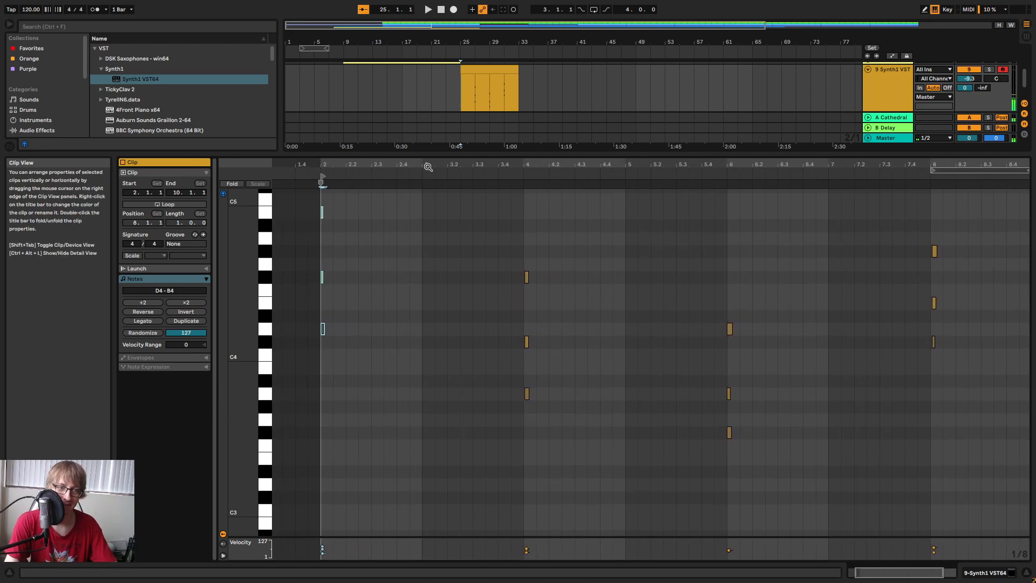
Set all the chord notes to eighth-note length on the grid and play the start of the clip.
right_click(442, 224)
click(485, 230)
key(space)
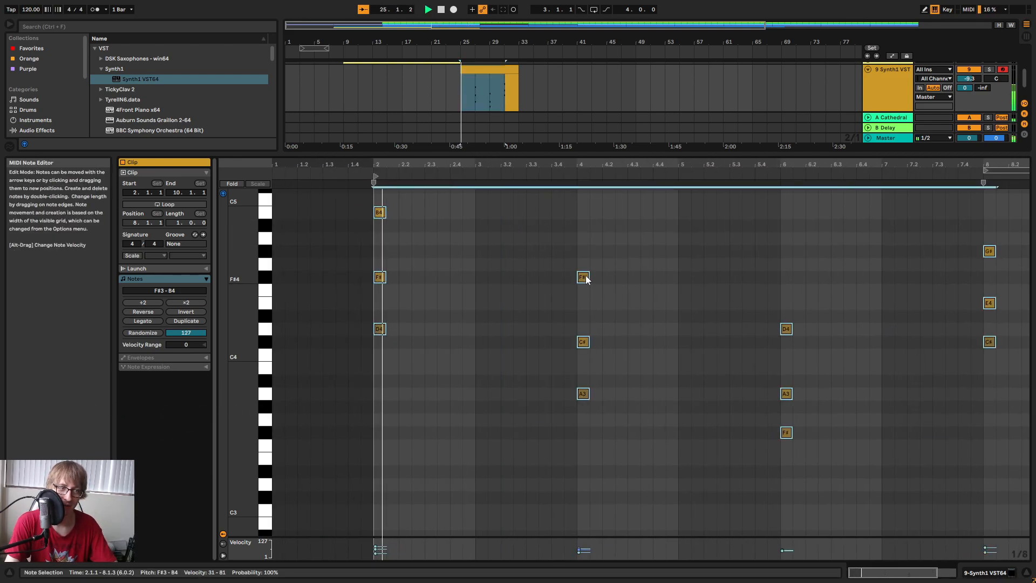
key(space)
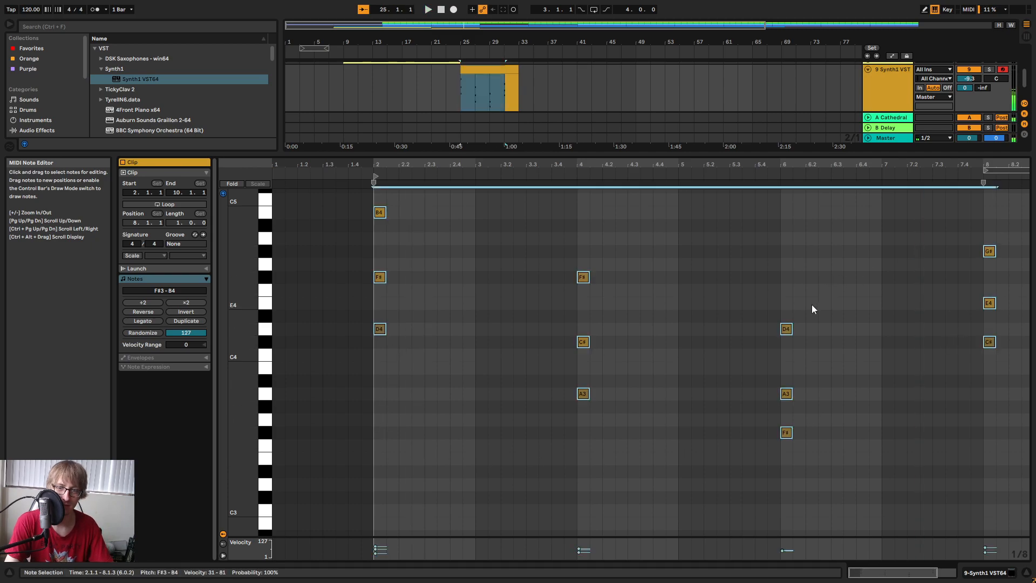
Shorten all the chord notes together into brief stabs and play them with the full arrangement.
drag(801, 165, 790, 210)
drag(763, 328, 735, 327)
key(space)
drag(695, 165, 460, 116)
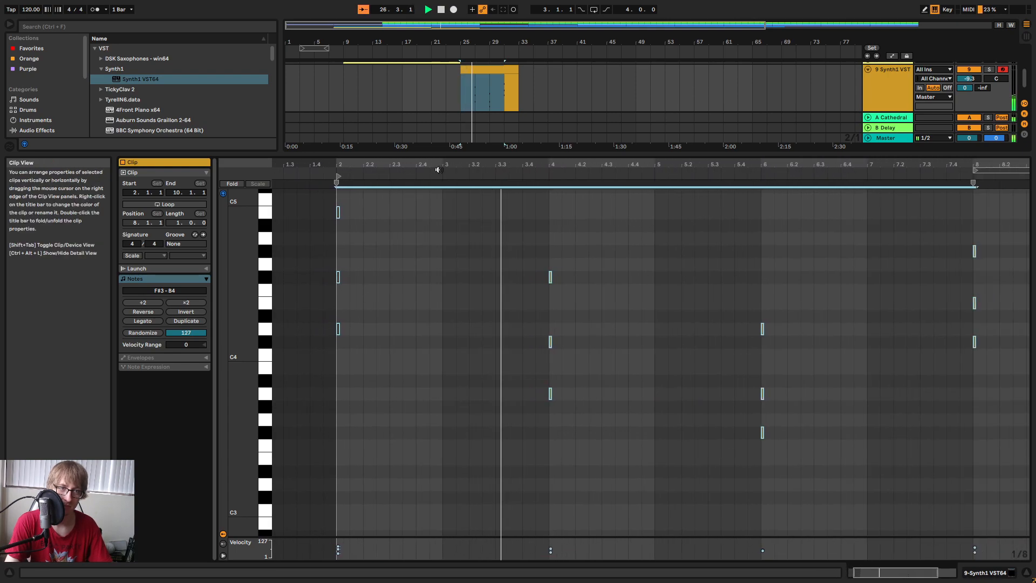
drag(659, 155, 695, 378)
key(space)
Copy the sidechained Compressor from the Chip Pad track onto the Synth1 track.
click(893, 162)
double_click(887, 128)
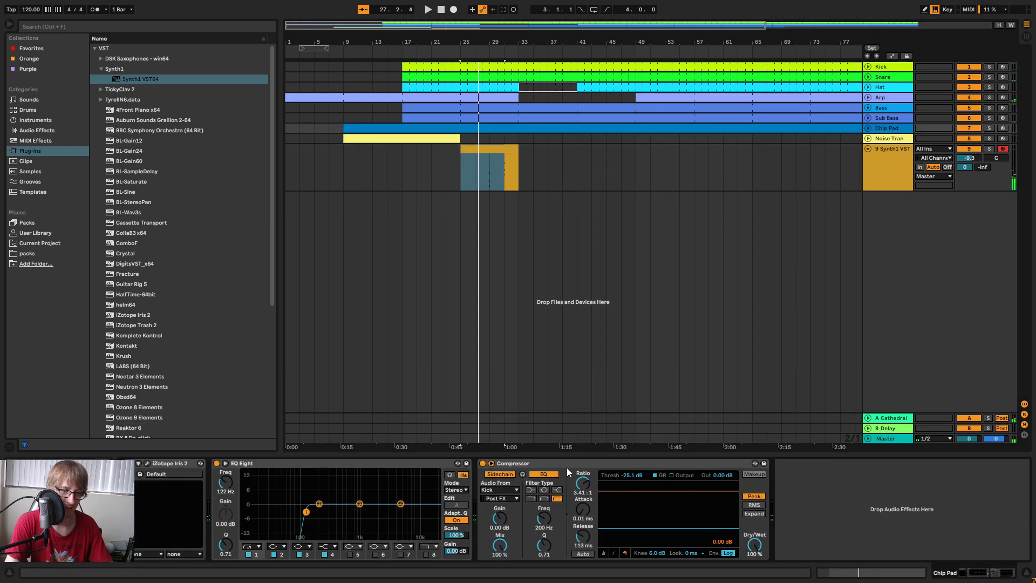
click(592, 462)
click(890, 171)
right_click(758, 490)
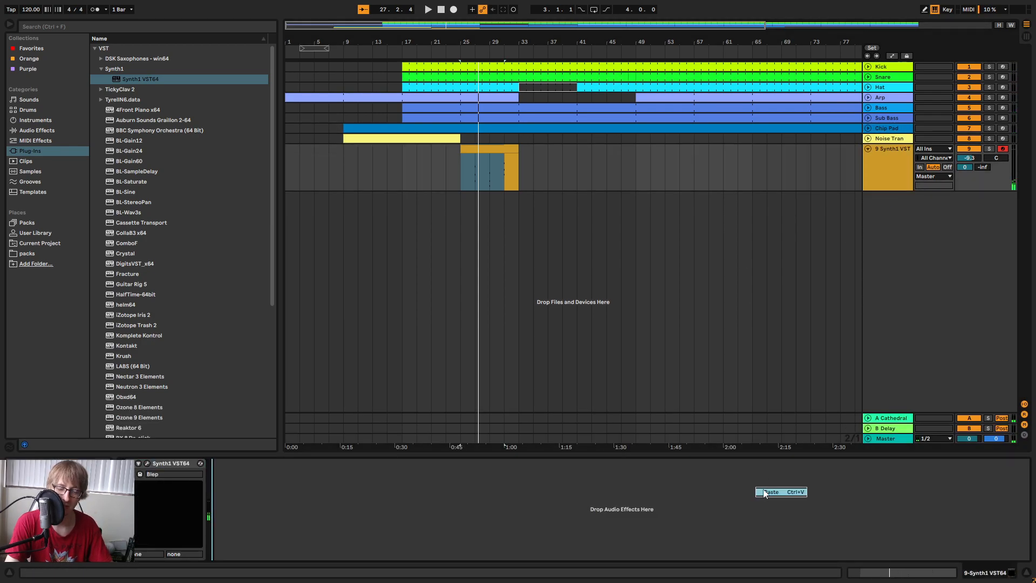
Copy the EQ Eight from the Chip Pad track and paste it before the Compressor on the Synth1 track.
click(892, 132)
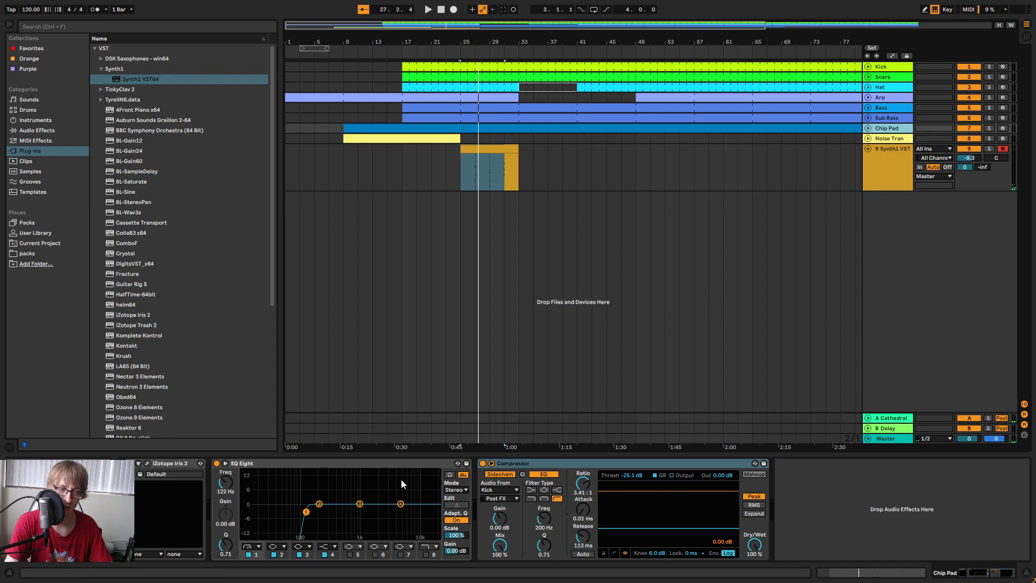
click(415, 463)
click(889, 168)
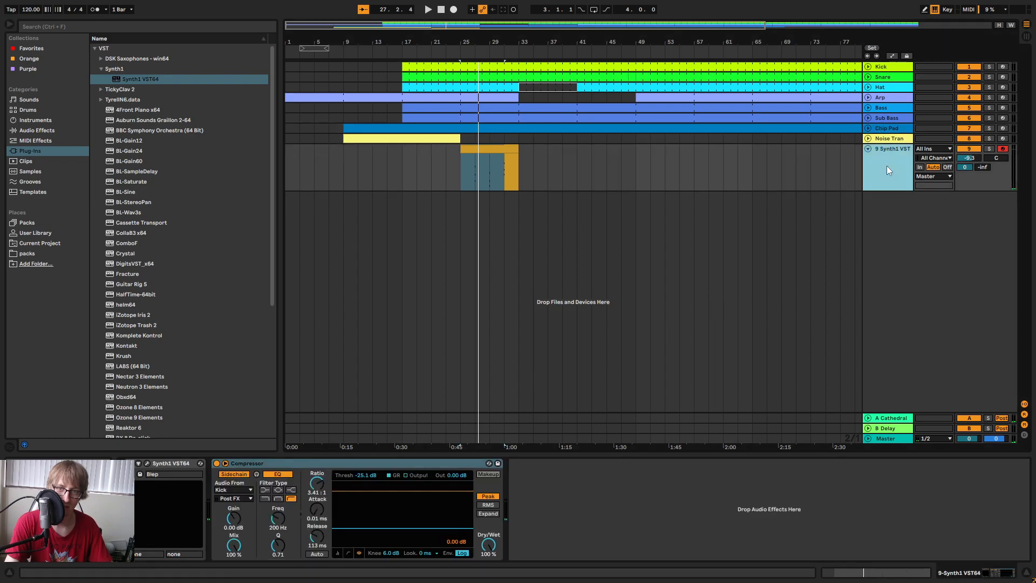
right_click(303, 468)
click(345, 389)
Play the Synth1 chords and raise the EQ Eight's first band frequency to 188 Hz.
key(space)
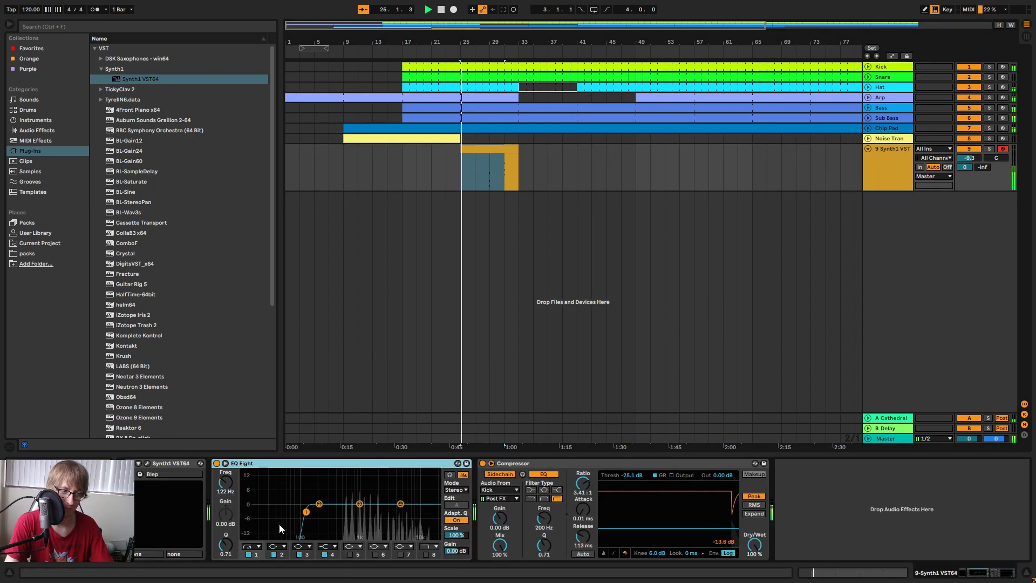
drag(225, 482, 226, 471)
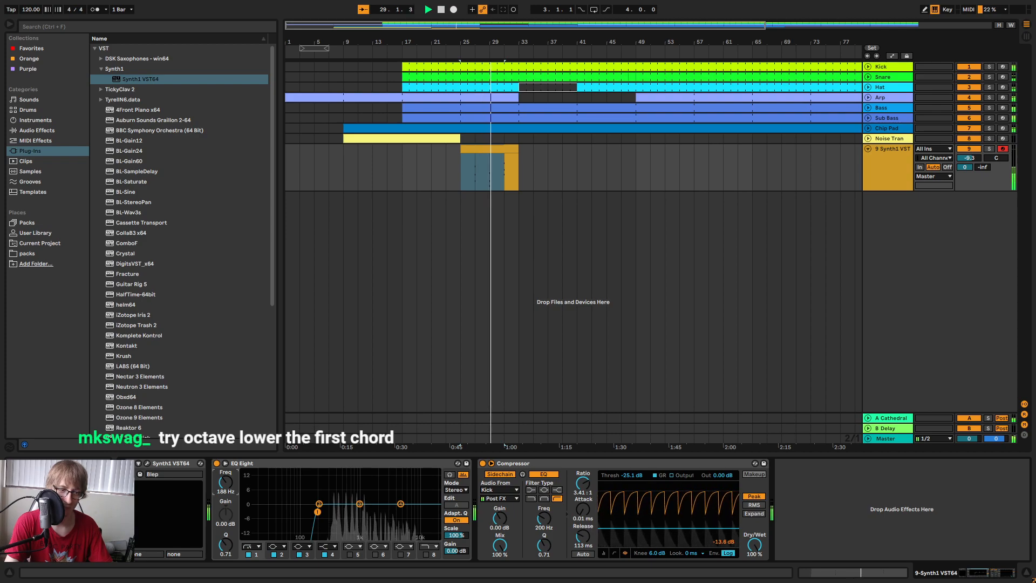
key(space)
In the Synth1 clip, lower the top notes of the first and last chords by an octave, to B3 and G#3.
click(484, 173)
double_click(484, 149)
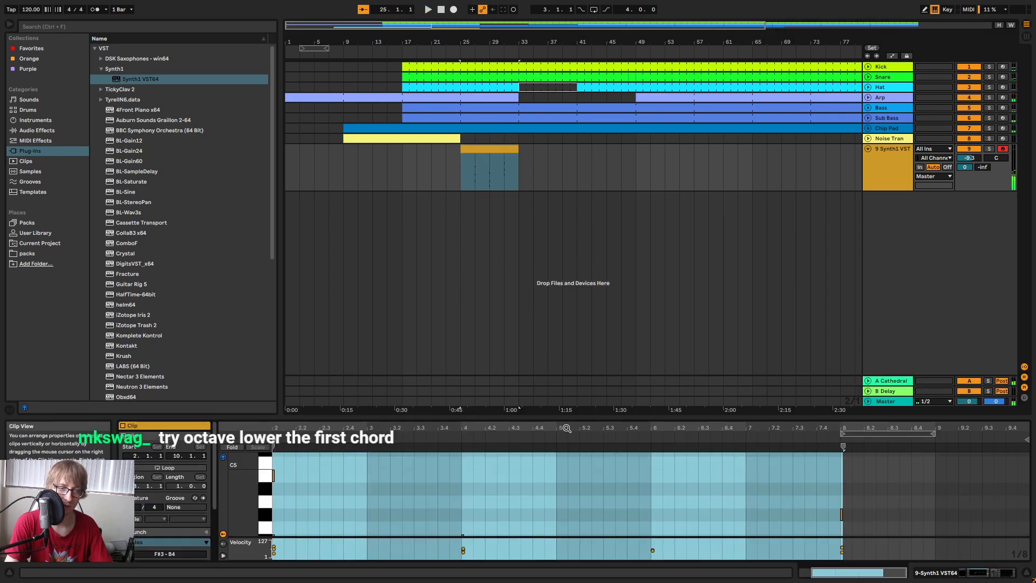
drag(572, 416, 702, 161)
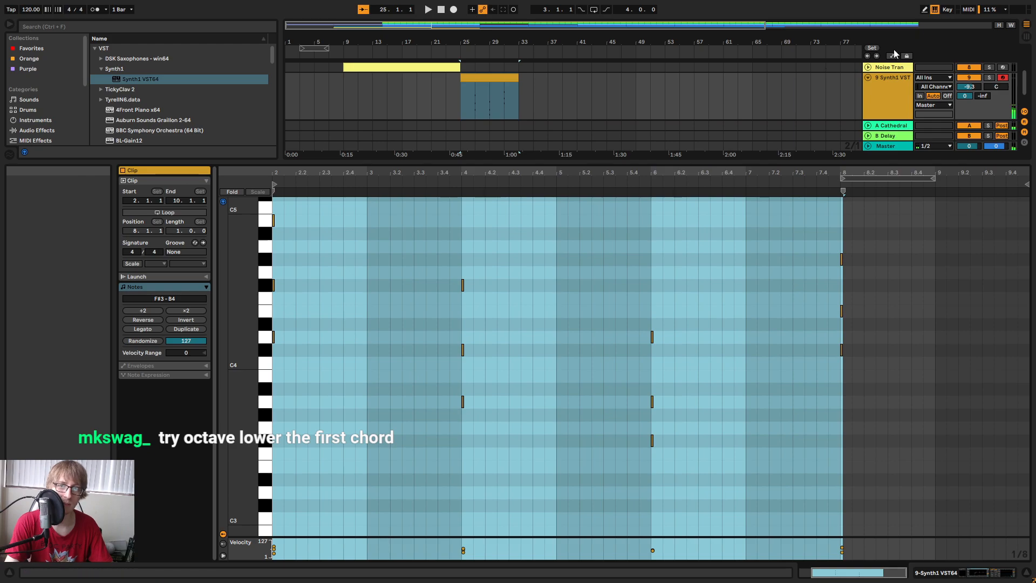
click(900, 312)
drag(243, 298, 231, 297)
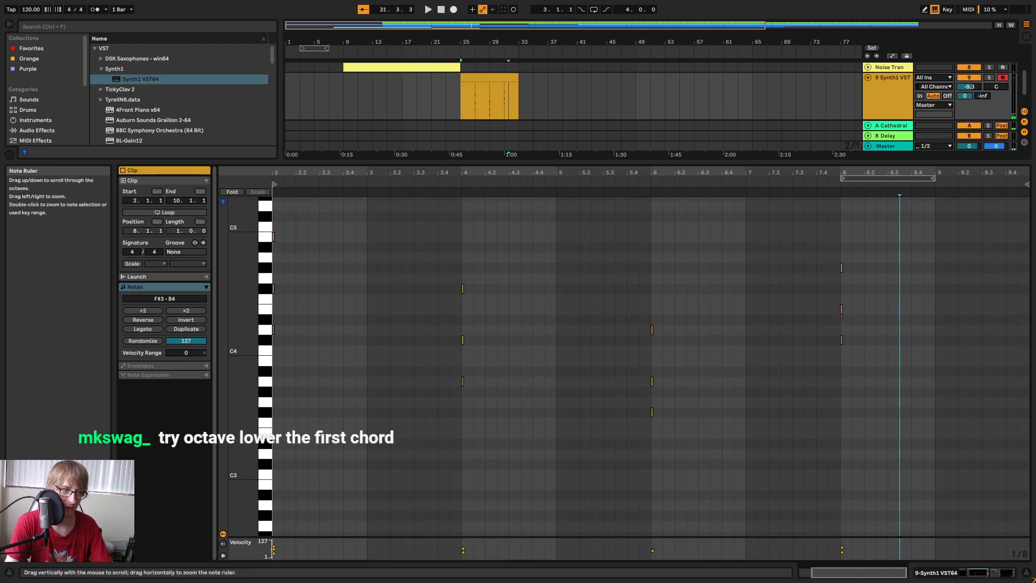
drag(306, 173, 362, 174)
drag(314, 256, 428, 206)
key(shift+Down)
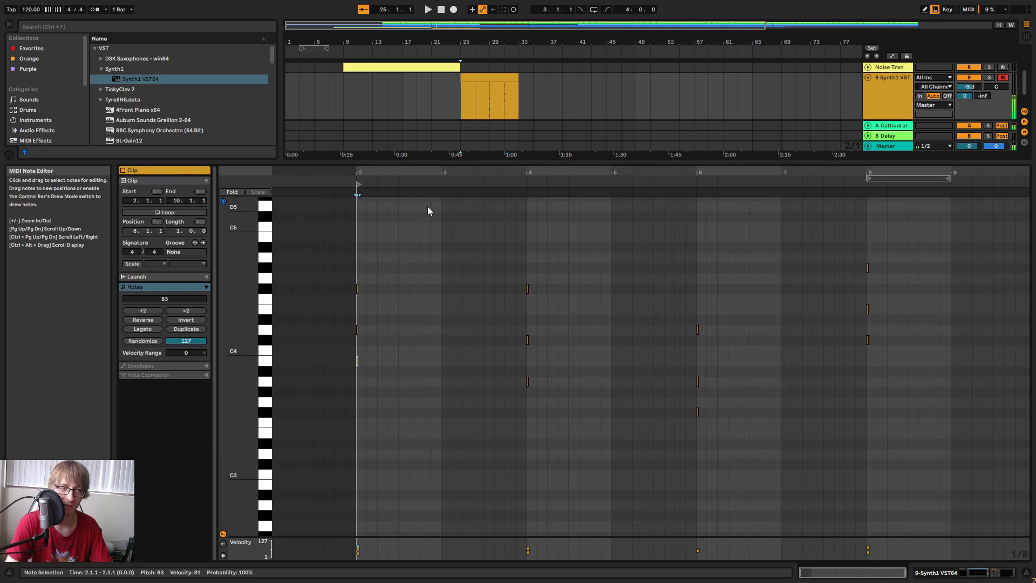
drag(813, 282, 906, 233)
key(shift+Down)
Play the revoiced chords and set the Synth1 track's volume to -6.9 dB in the mixer.
key(space)
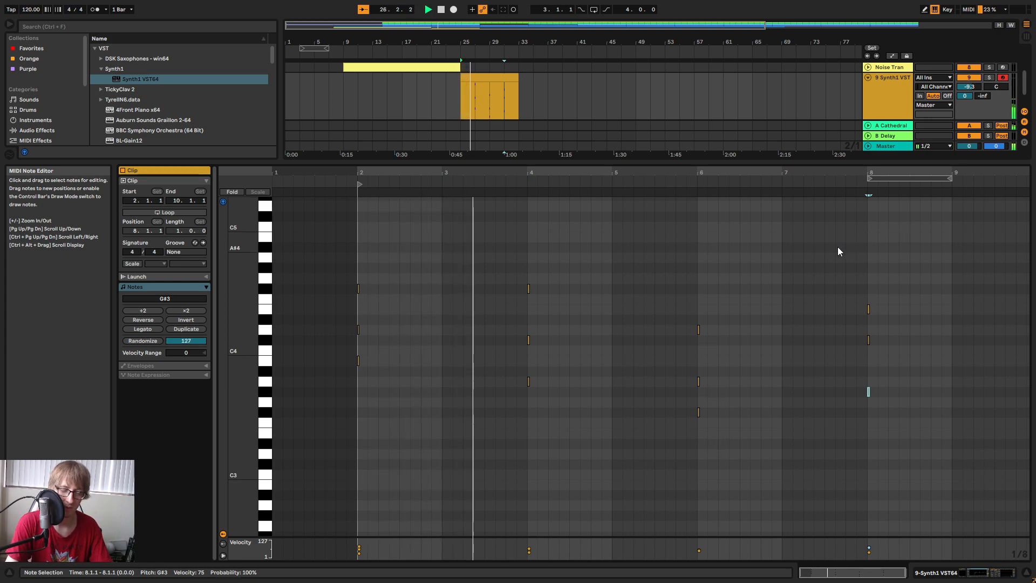
key(Tab)
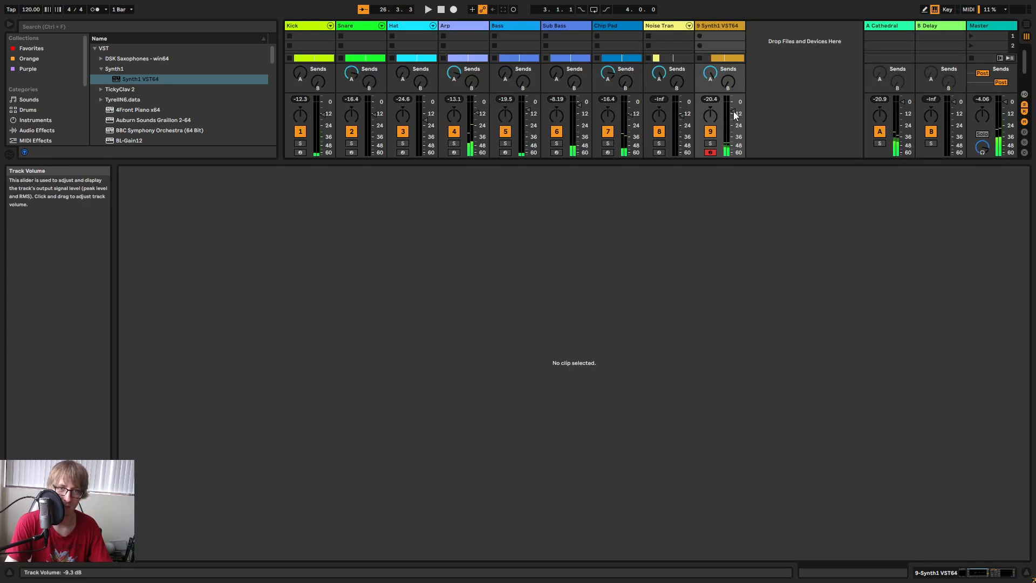
key(Tab)
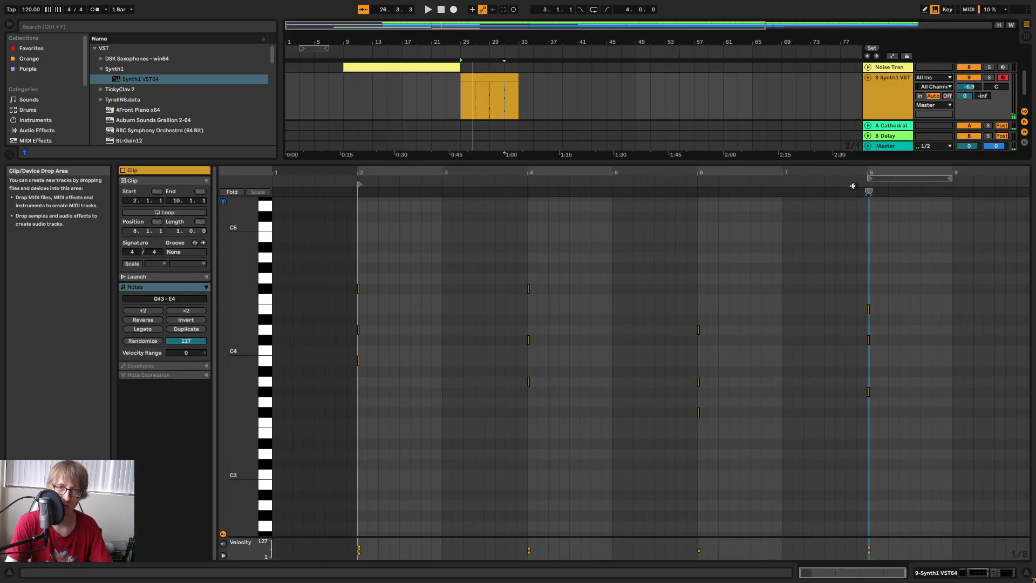
Rename the Synth1 track as Synth Honk.
right_click(887, 93)
click(900, 139)
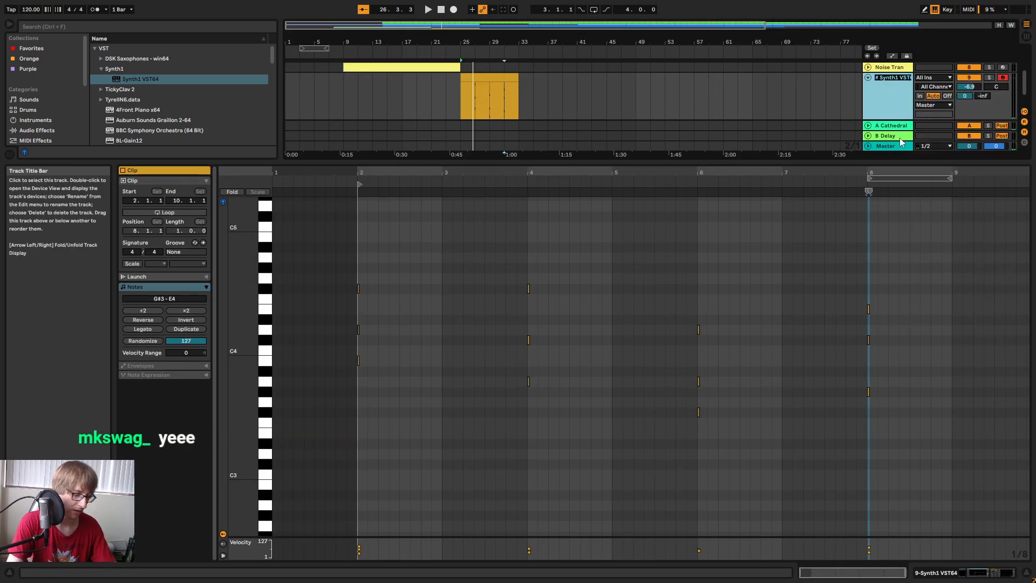
text(Synth Honk)
key(Return)
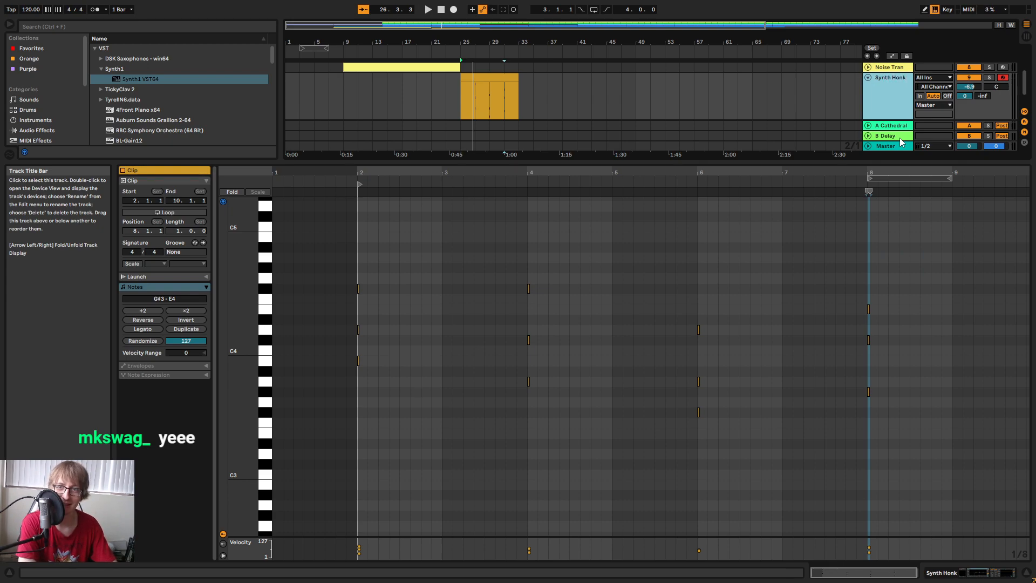
Play the arrangement from just before bar 25, checking the mixer levels and the Synth Honk chords in the note editor.
click(451, 52)
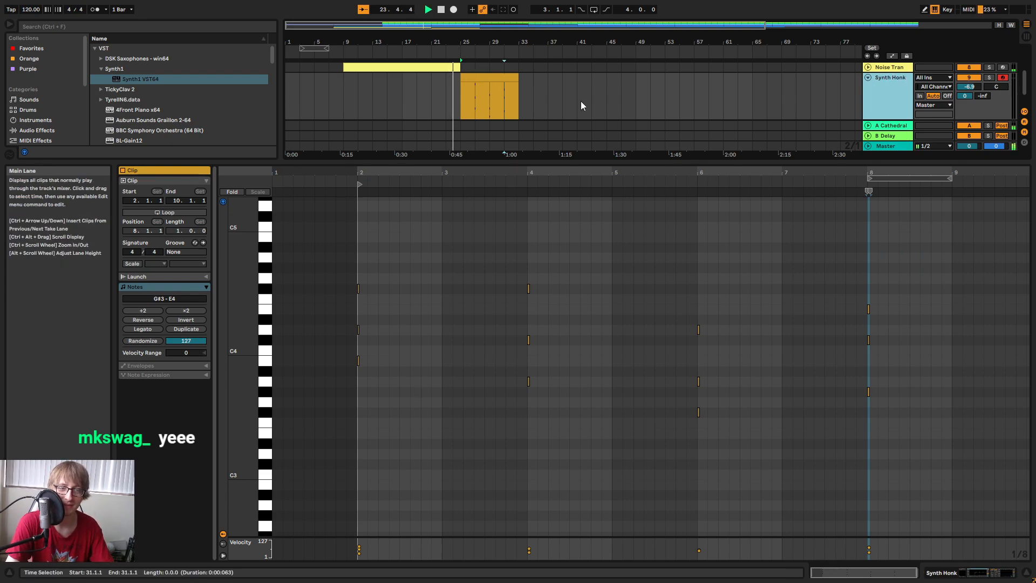
drag(606, 160, 606, 210)
key(Tab)
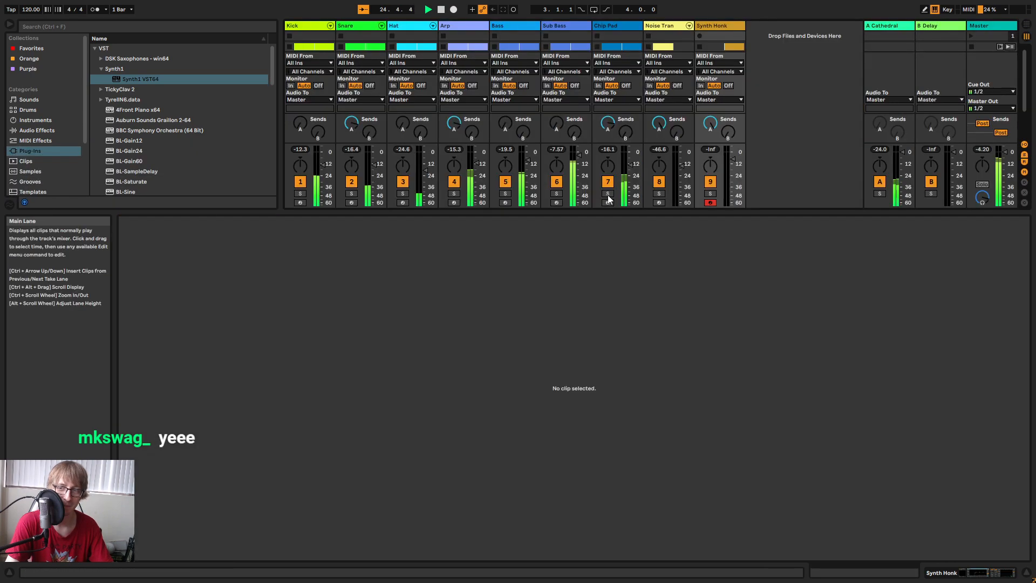
key(Tab)
drag(590, 211, 600, 131)
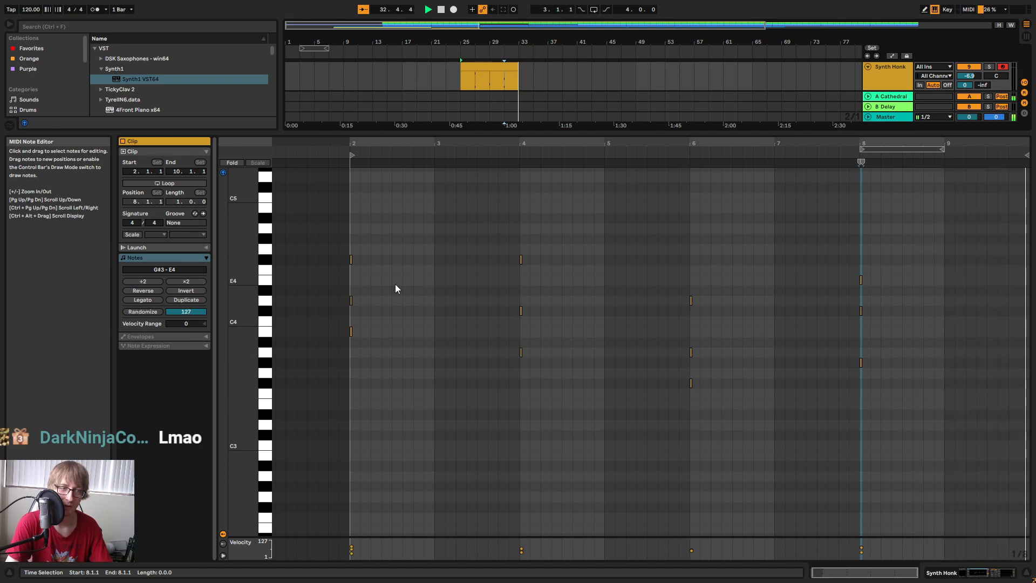
Consolidate the Synth Honk clip to bars 25–33, turn on its loop and extend it to bar 49.
key(space)
drag(538, 131, 535, 220)
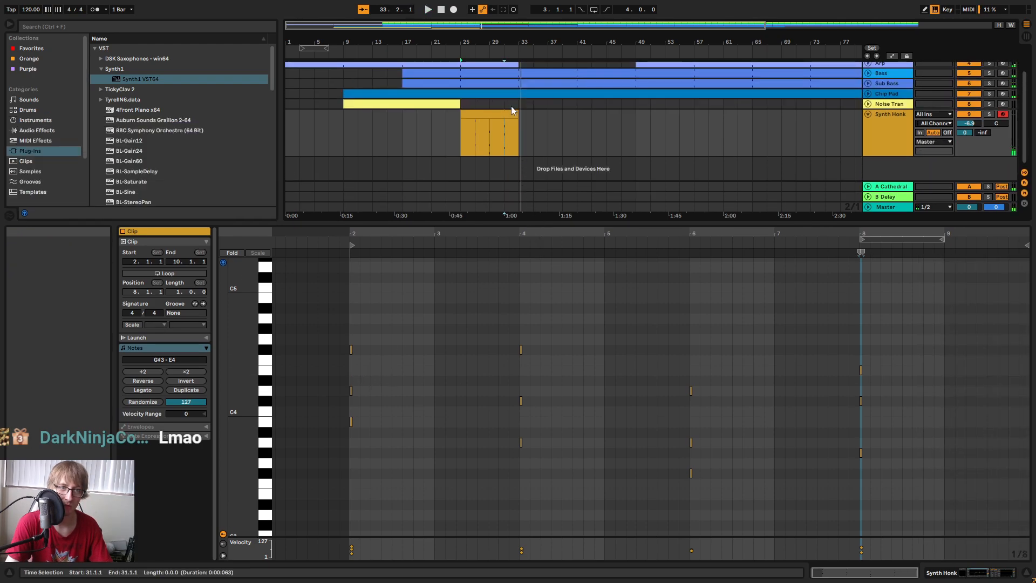
click(500, 115)
right_click(500, 115)
click(540, 245)
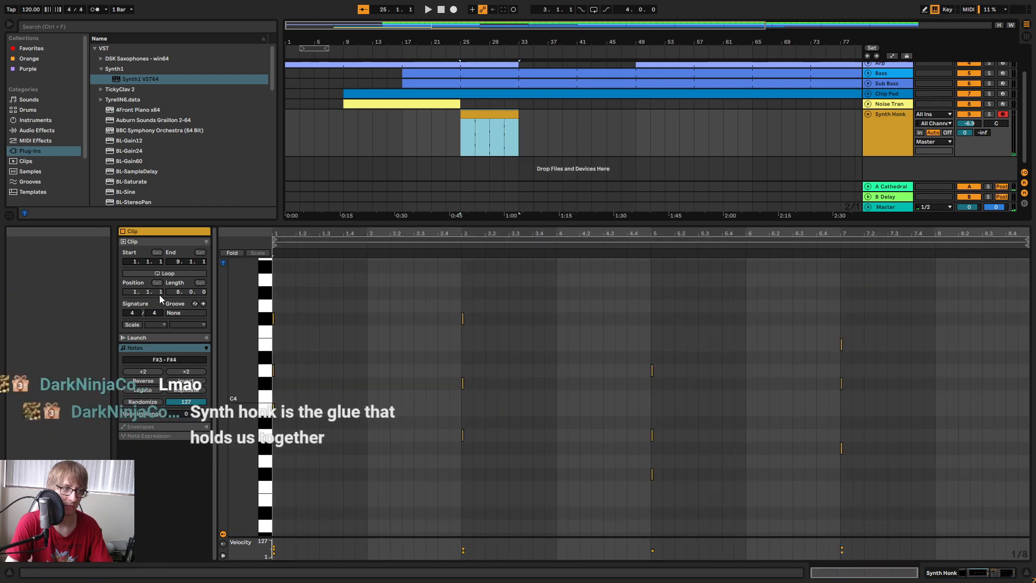
click(180, 274)
drag(519, 115, 634, 123)
Play the looped Synth Honk clip and raise the second chord's lowest note by an octave to A4.
key(space)
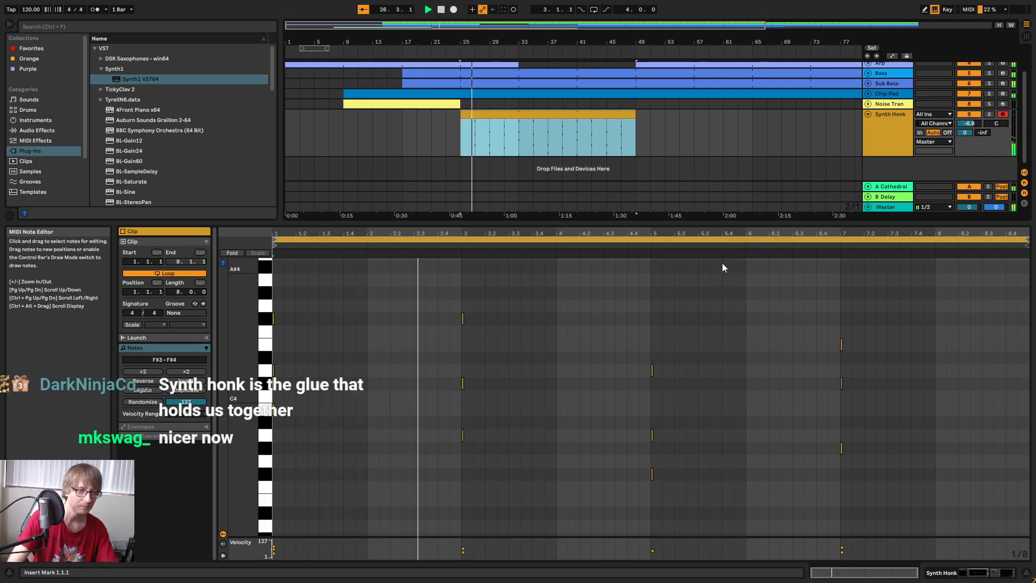
key(space)
click(462, 320)
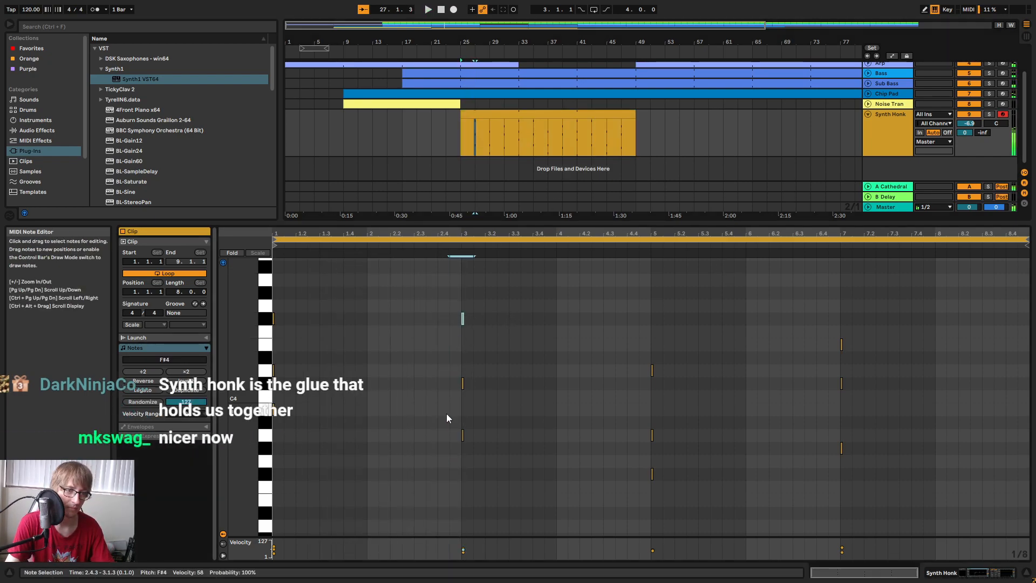
drag(487, 424, 488, 424)
key(shift+Up)
click(500, 276)
Play the arrangement with the revoiced Synth Honk chords, checking their pitches in the note editor.
key(space)
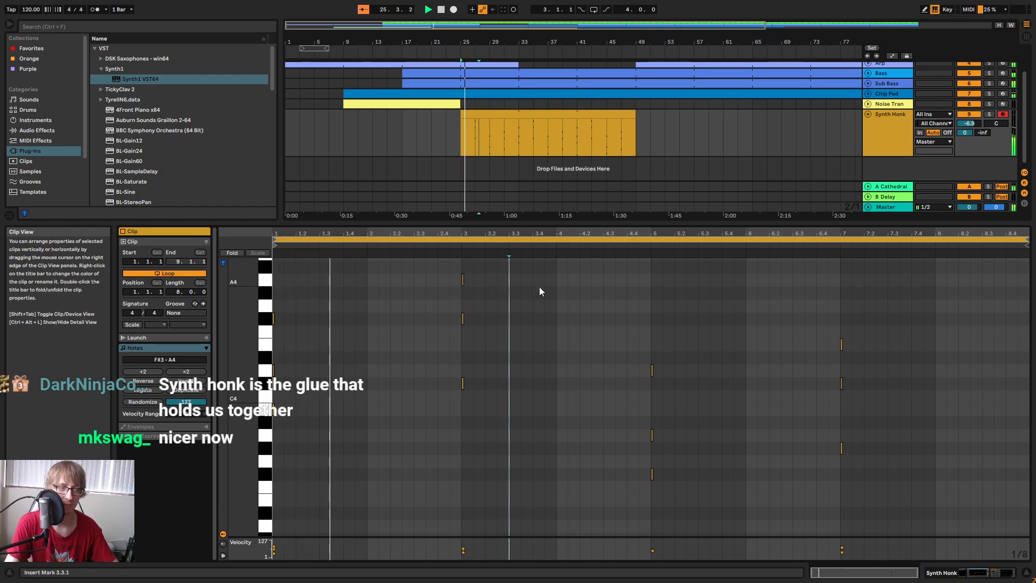
scroll(570, 308, up, 2)
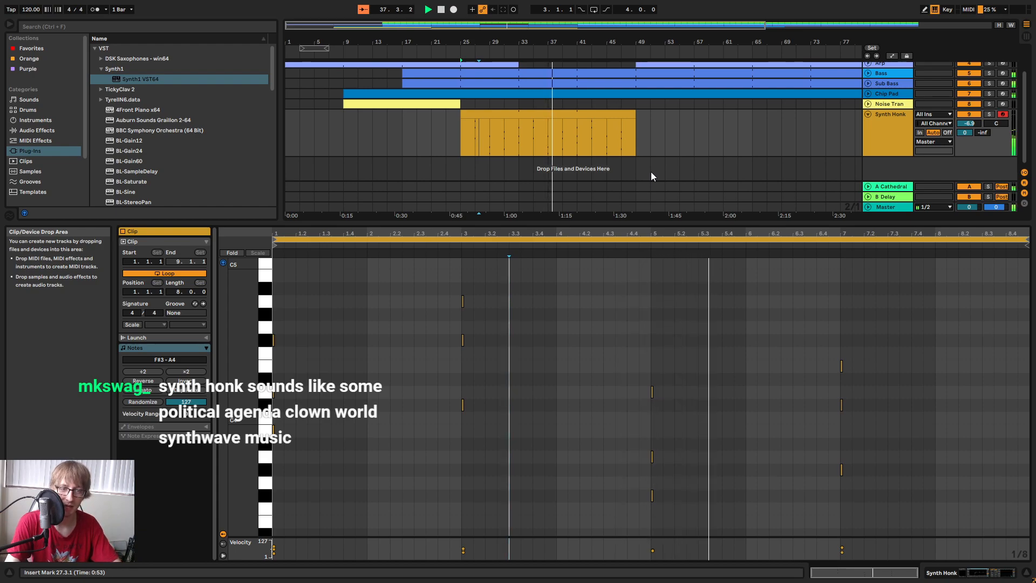
drag(244, 350, 232, 352)
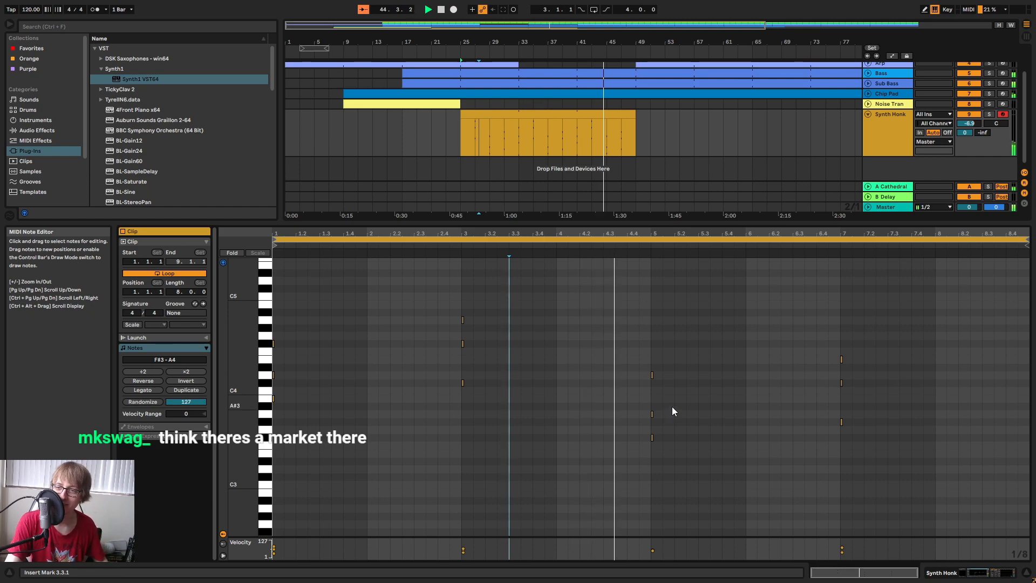
click(441, 12)
Extend the looped Synth Honk clip in the arrangement from bar 49 to bar 65.
drag(685, 43, 686, 23)
click(582, 106)
drag(522, 127, 604, 130)
click(693, 130)
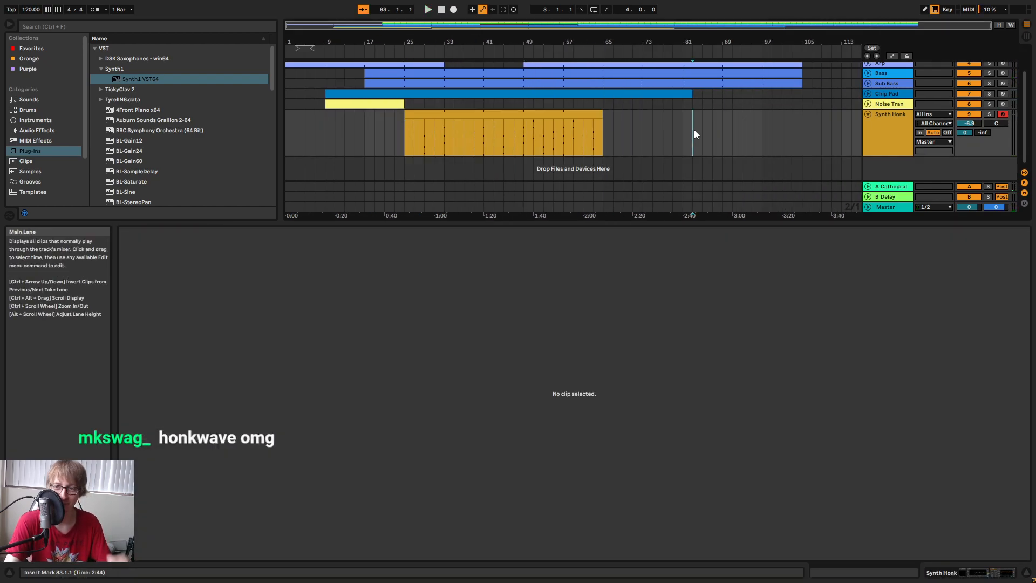
Enlarge the arrangement area, fold the Synth Honk track and return the playhead to the song start.
mouse_move(647, 43)
mouse_down()
mouse_move(672, 60)
mouse_move(749, 50)
mouse_move(652, 42)
mouse_up()
click(654, 143)
drag(747, 221, 772, 391)
click(868, 148)
click(636, 174)
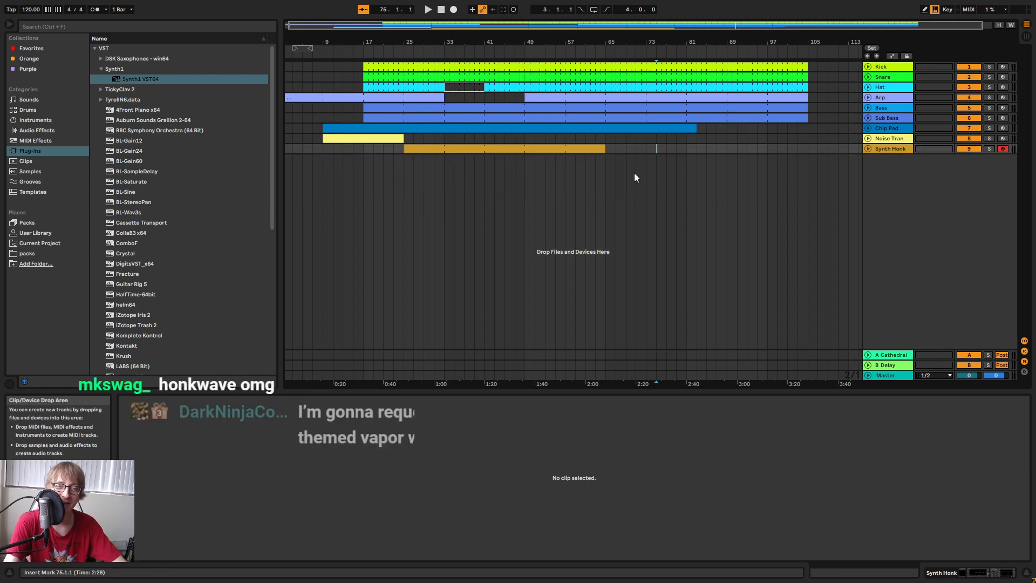
click(441, 10)
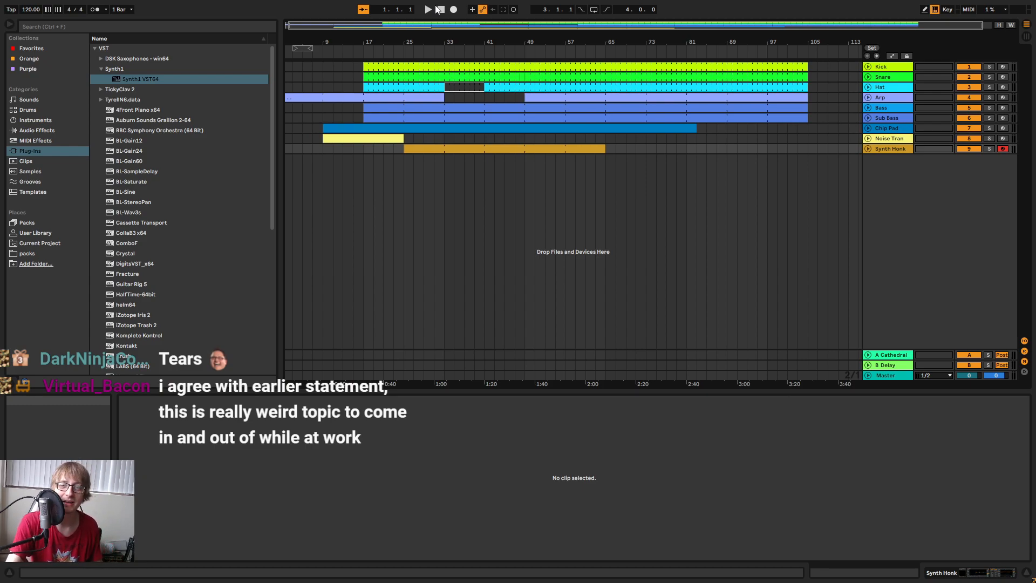
Add ShaperBox 2 after the EQ Eight on the Master track and load its Time shaper.
click(886, 378)
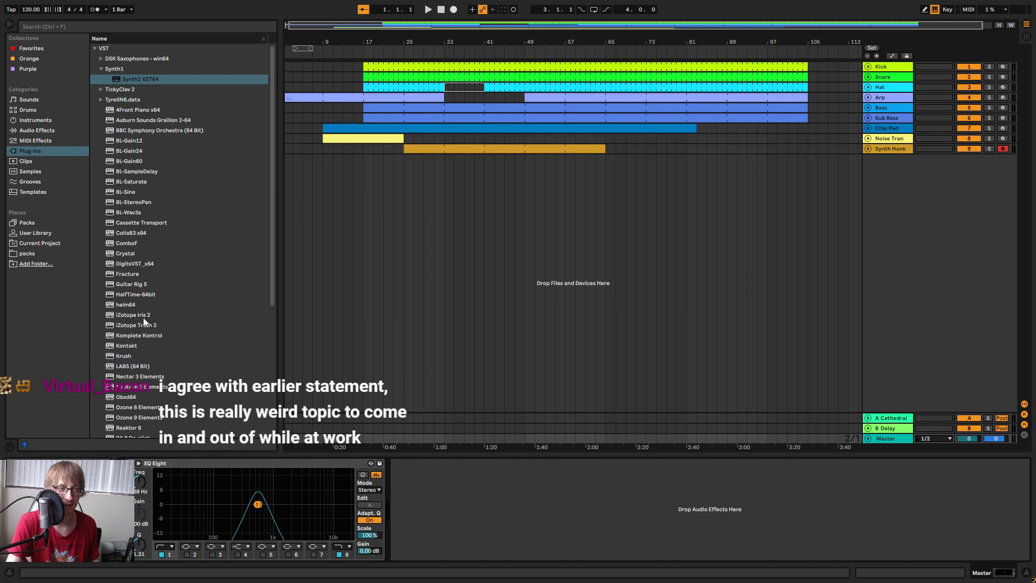
click(361, 51)
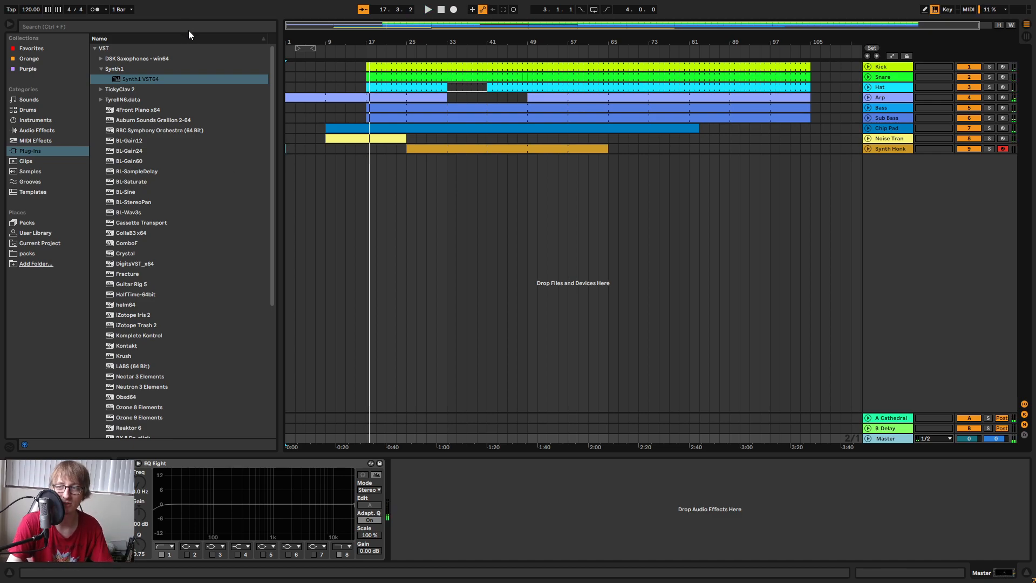
scroll(168, 292, down, 3)
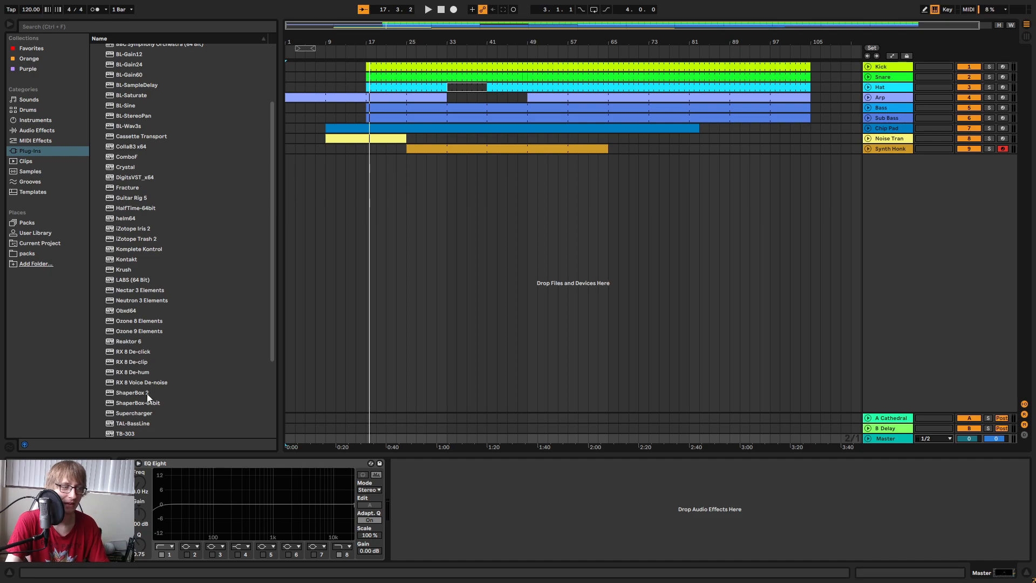
drag(147, 394, 622, 507)
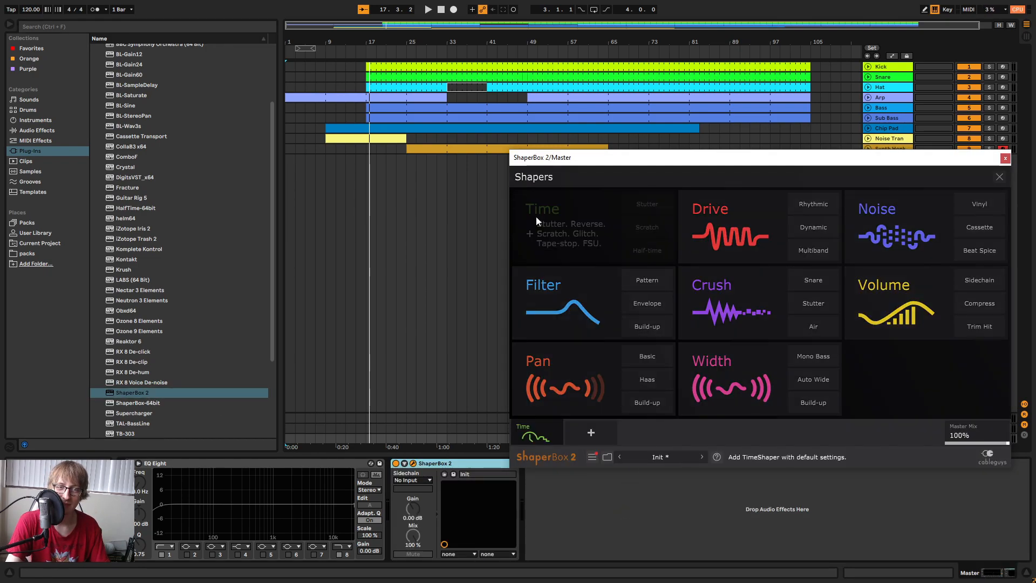
click(537, 217)
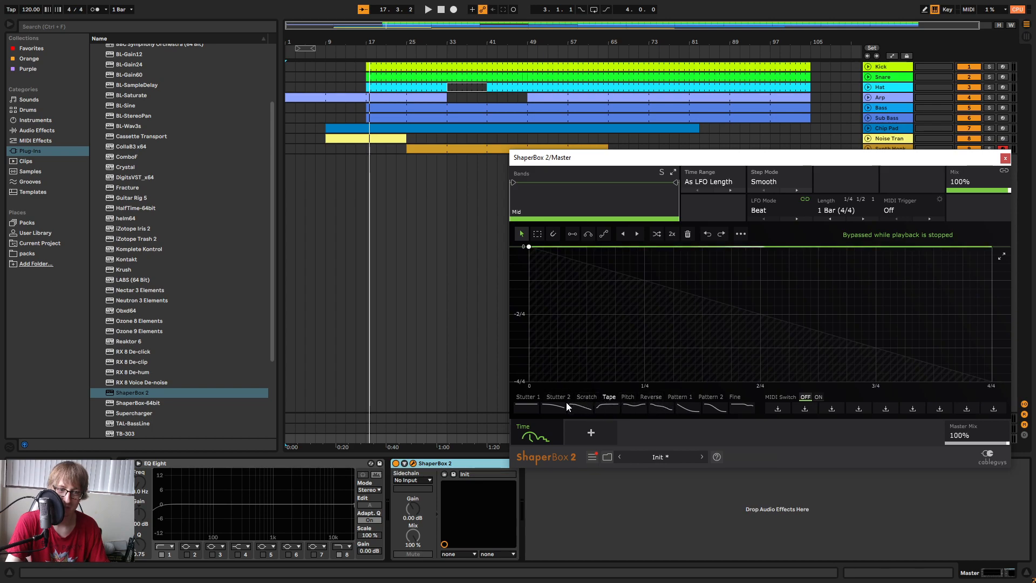
Load the Pitch wave that falls straight from 0 to -2/4 in the Time shaper and start playback.
click(540, 399)
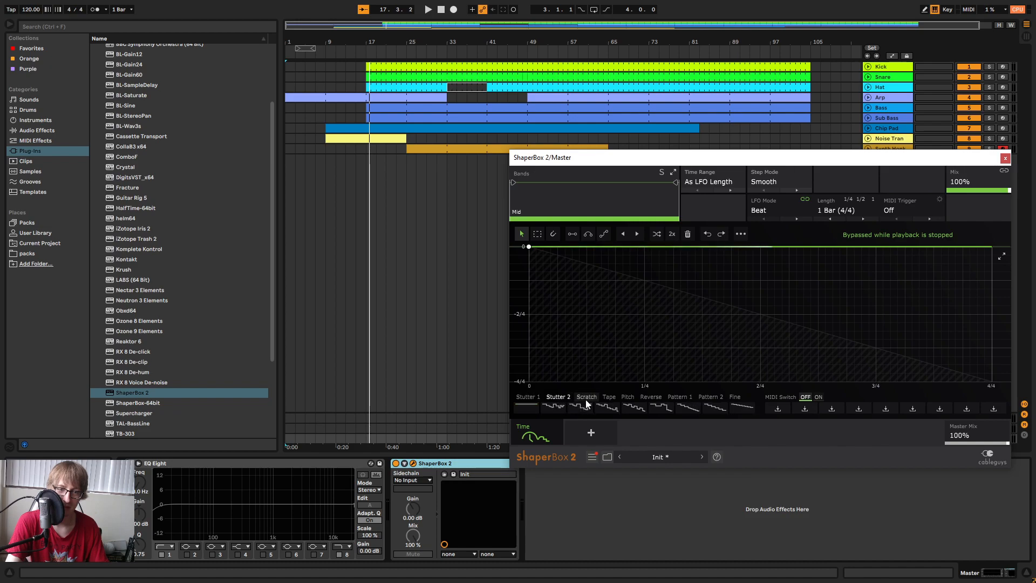
click(629, 398)
click(609, 409)
key(space)
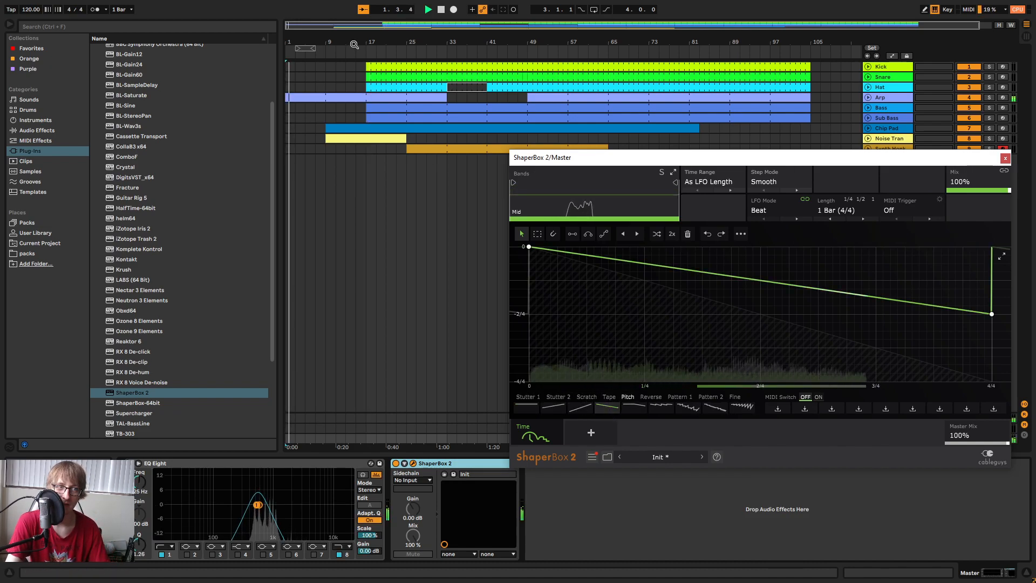
Play the song from about bar 49 through ShaperBox 2, moving its window clear of the tracks.
click(526, 51)
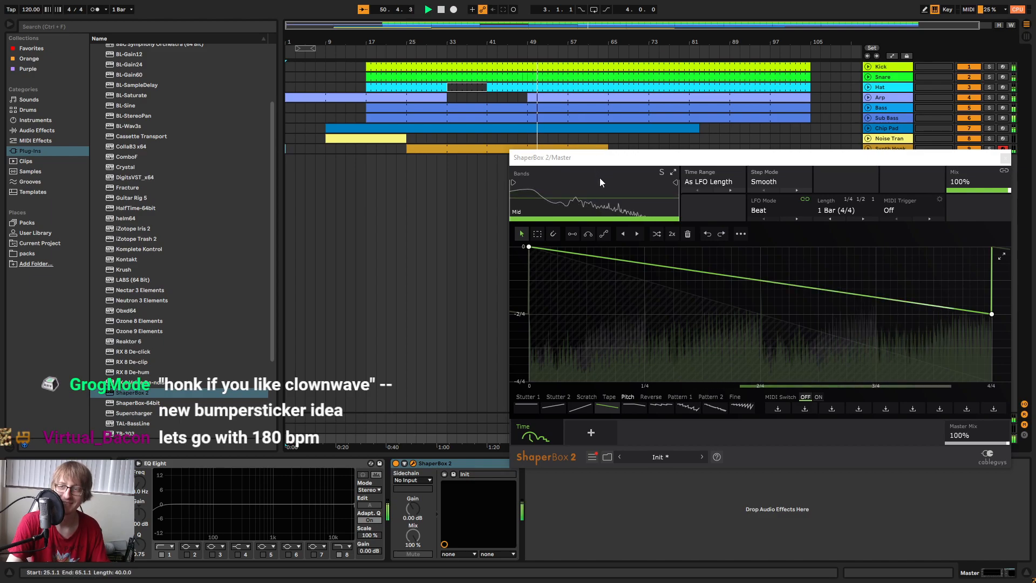
drag(803, 158, 676, 133)
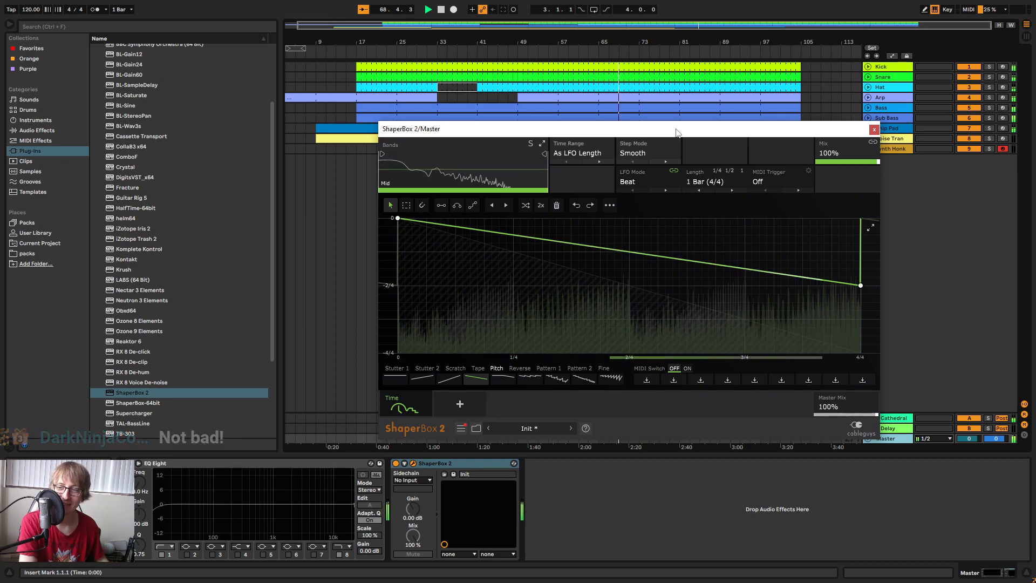
key(space)
drag(676, 132, 681, 252)
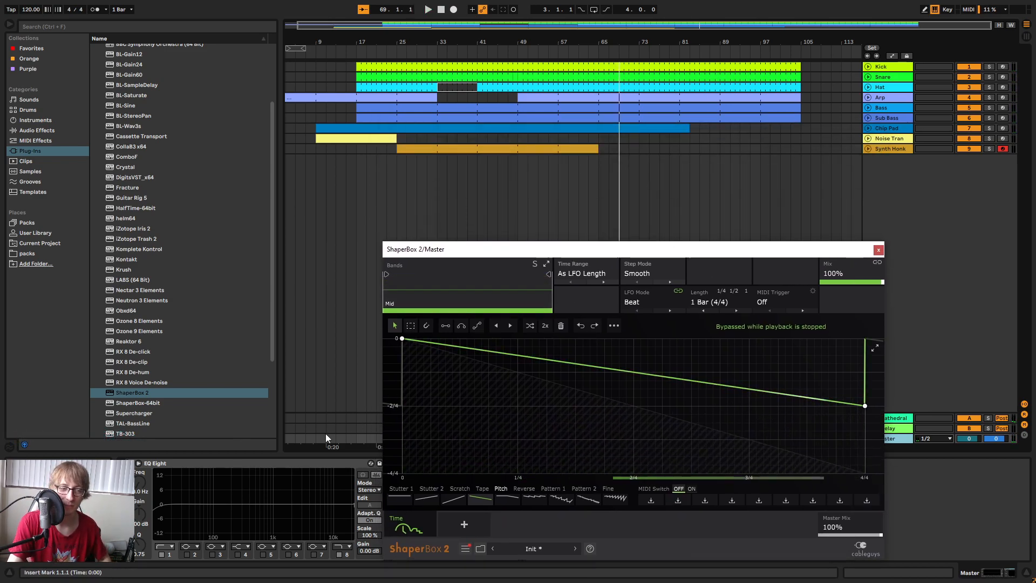
drag(538, 252, 620, 217)
Compare the song without and with ShaperBox 2 by switching the effect off and on during playback.
click(405, 462)
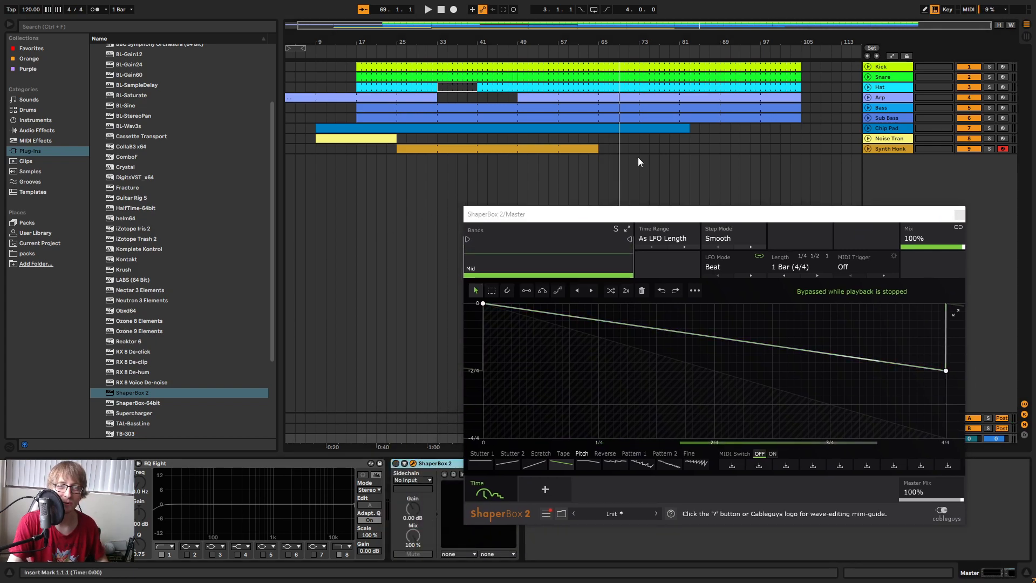
click(552, 49)
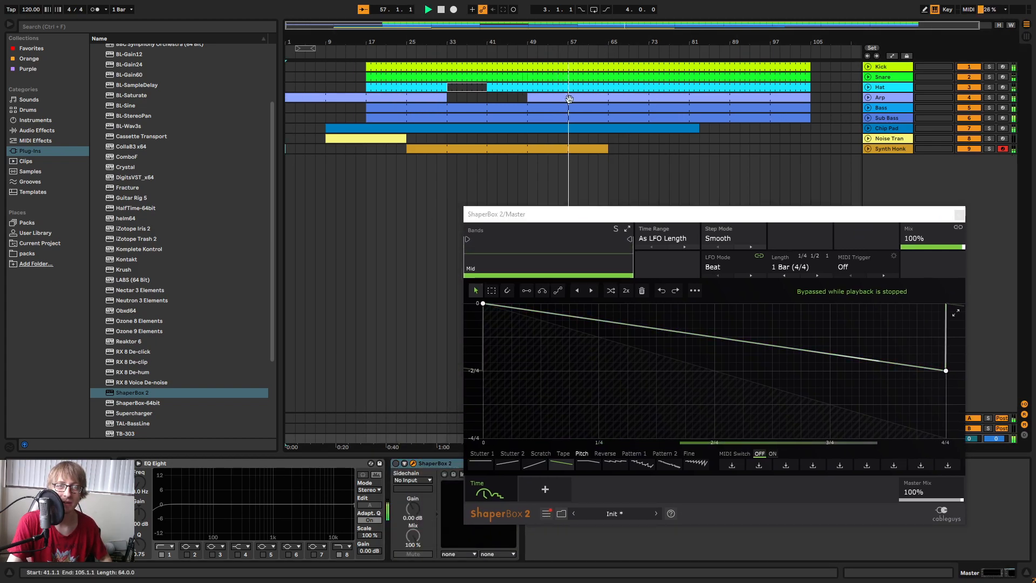
click(397, 463)
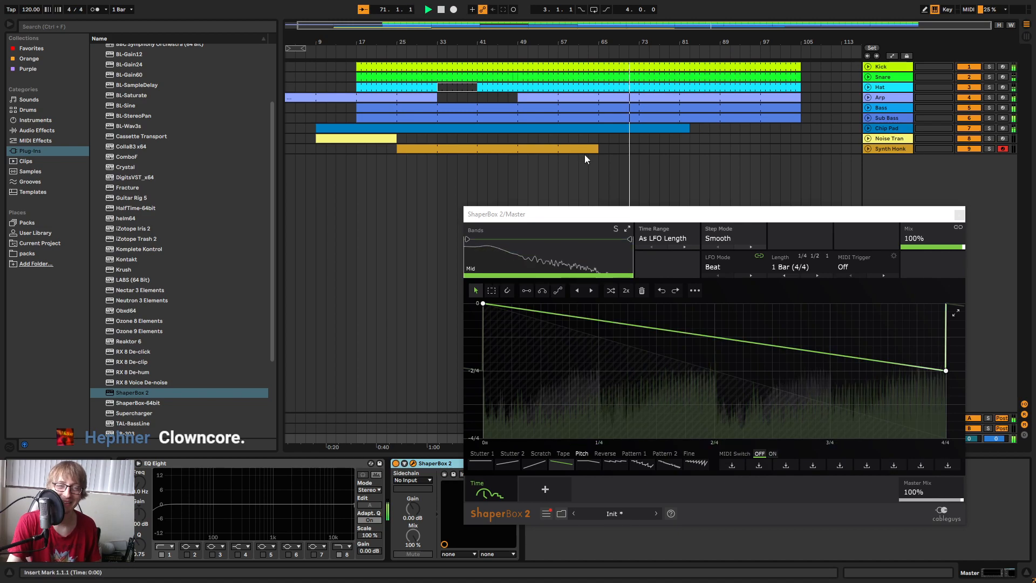
Extend the looped Synth Honk clip to bar 97 and check the track's Synth1 patch.
click(610, 148)
drag(598, 149, 761, 154)
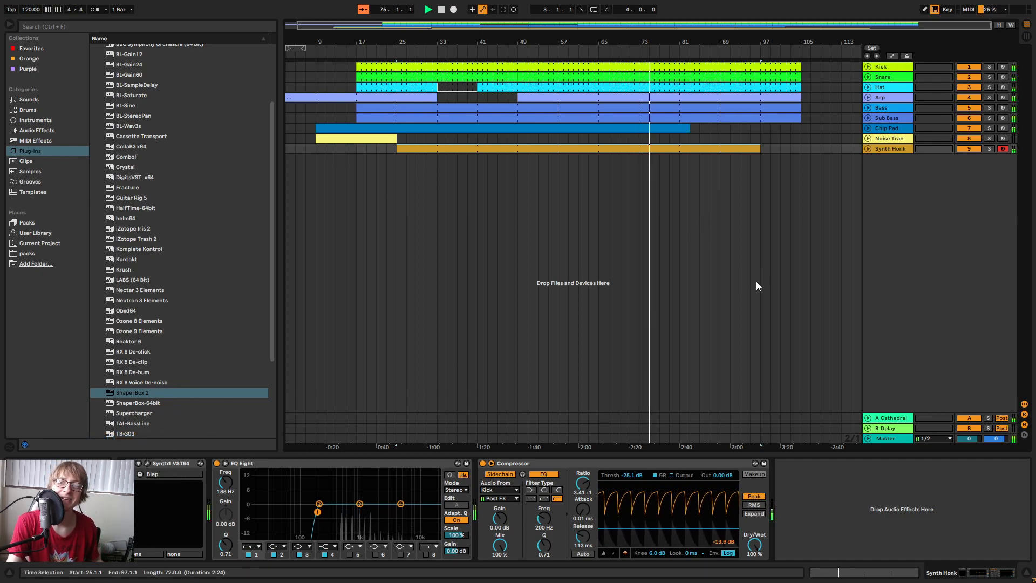
click(148, 464)
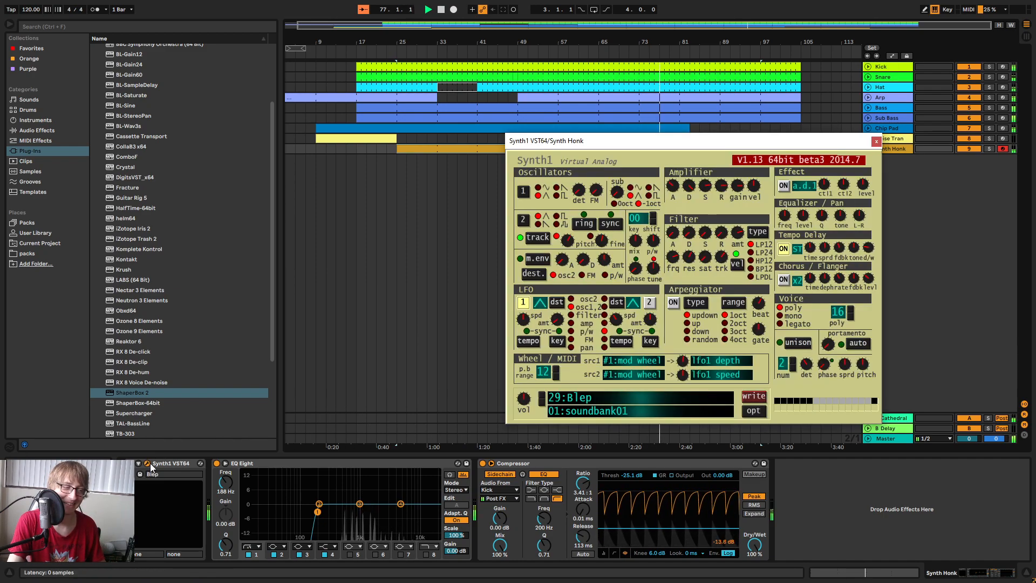
click(148, 463)
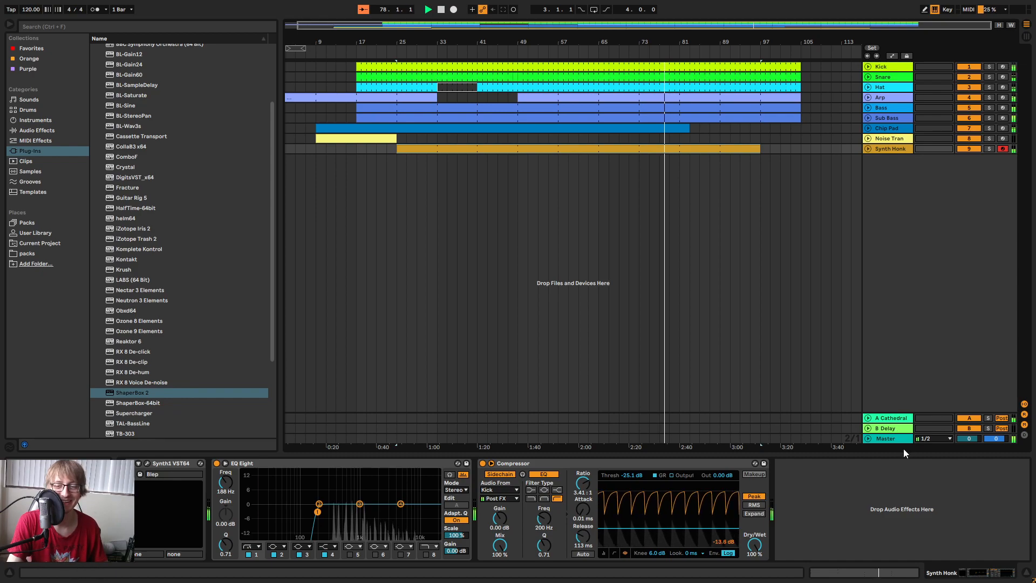
Undo the last curve edit in the Master track's ShaperBox 2 Time shaper and stop playback.
click(898, 436)
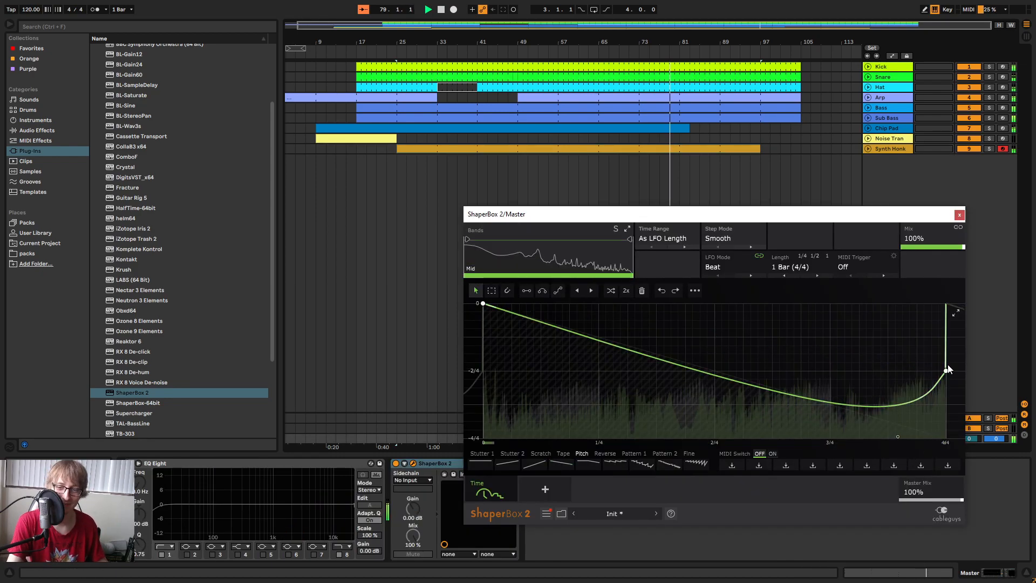
click(661, 291)
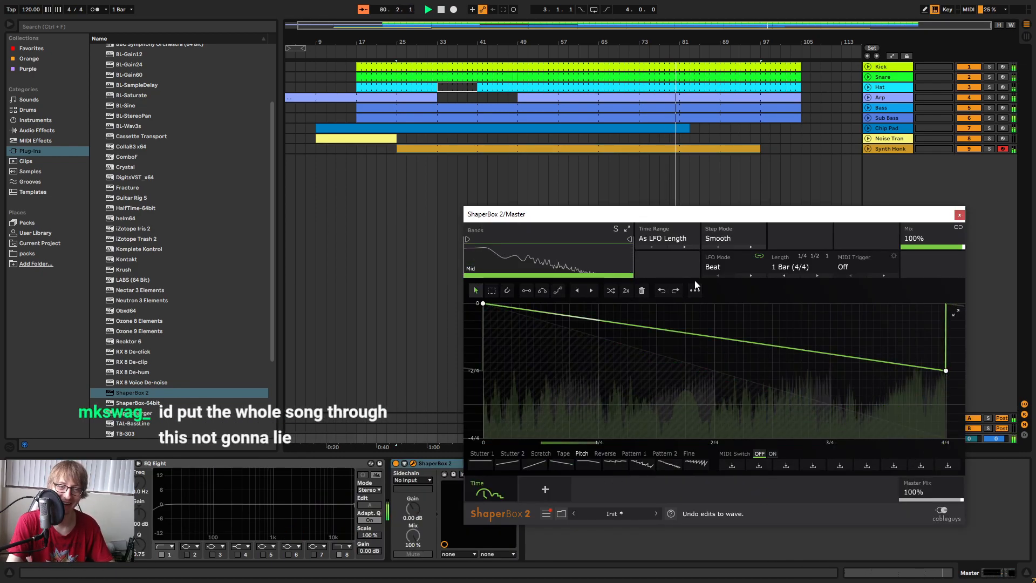
click(441, 10)
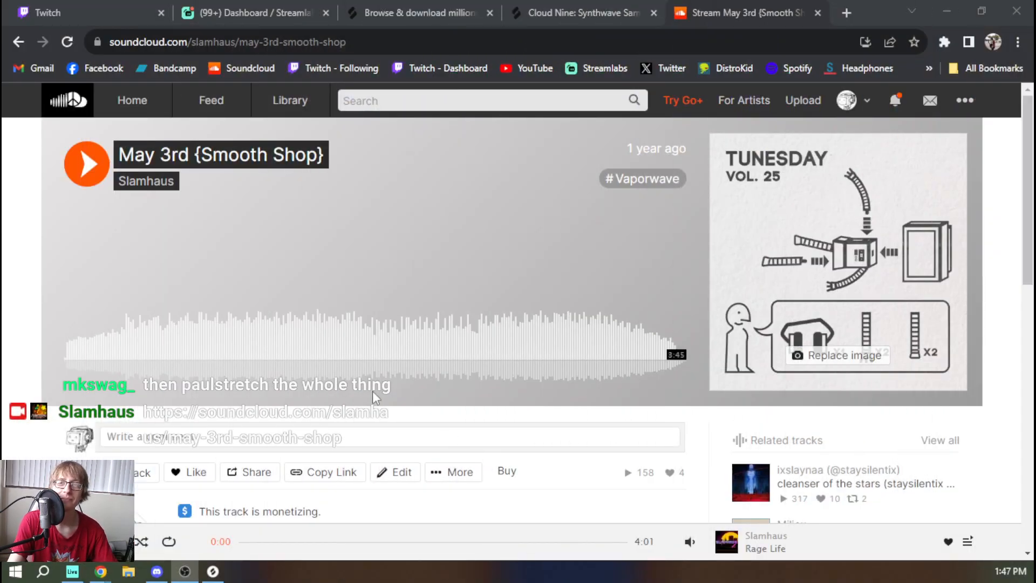
Listen to parts of May 3rd {Smooth Shop} on SoundCloud, pause it and return to Ableton Live.
click(176, 349)
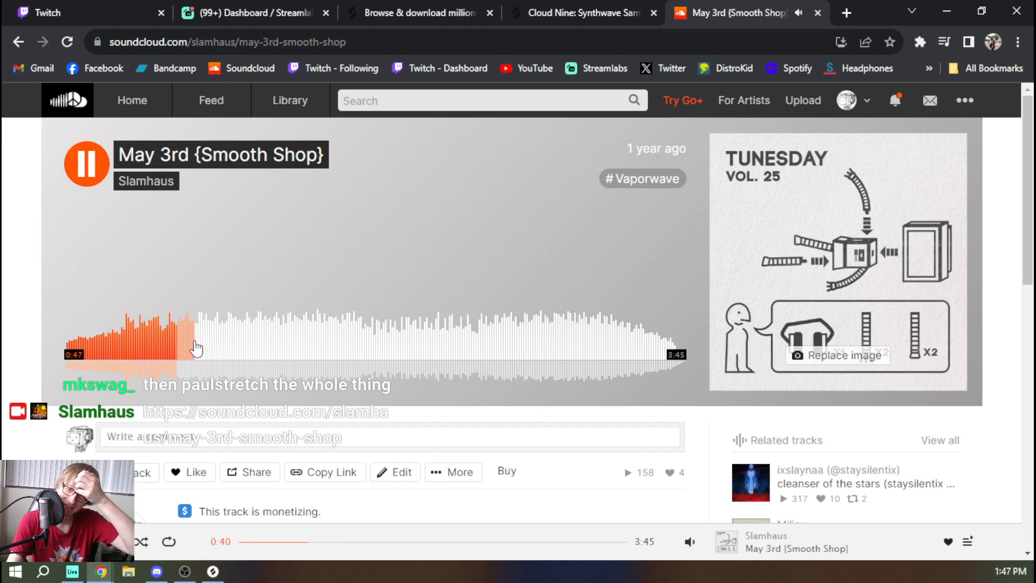
click(321, 363)
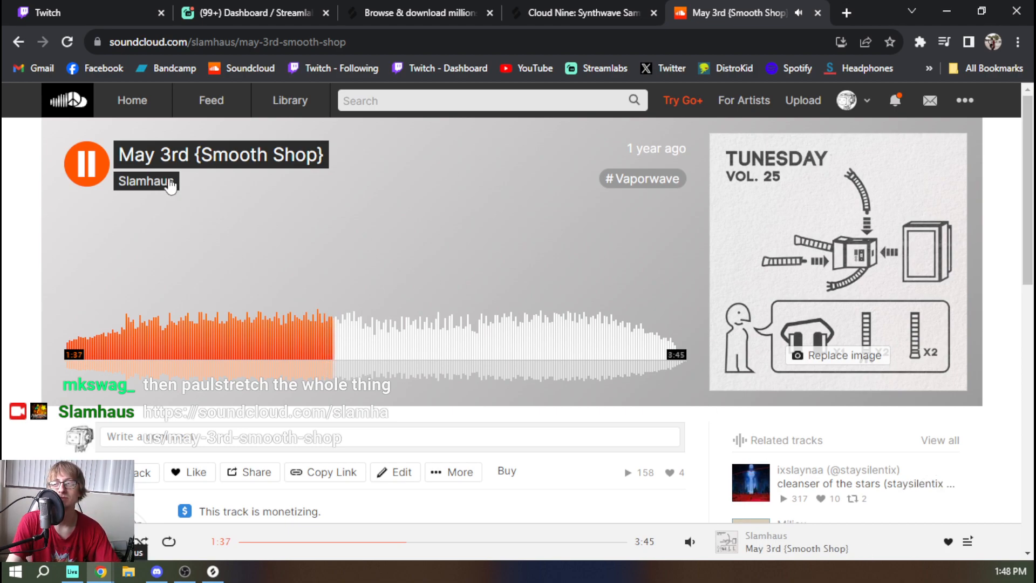
mouse_move(690, 542)
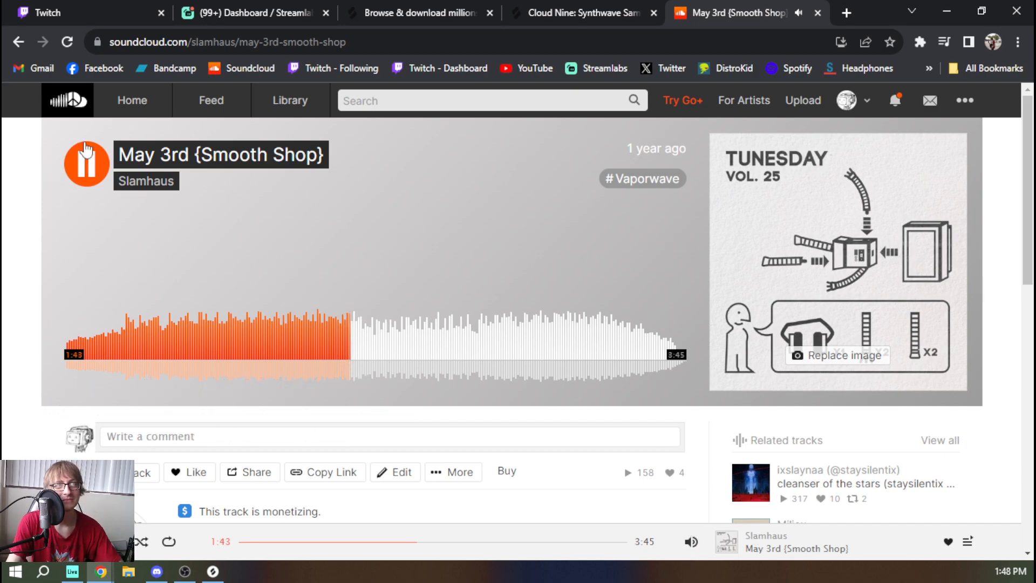
click(96, 169)
click(72, 571)
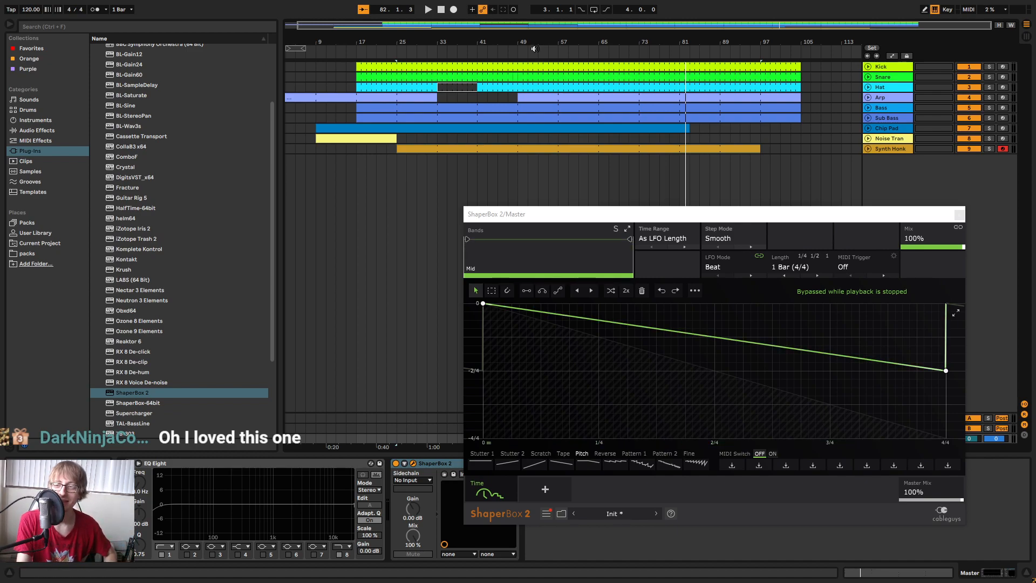
Play the song with the Master pitch effect from around bar 17, then stop playback.
click(352, 56)
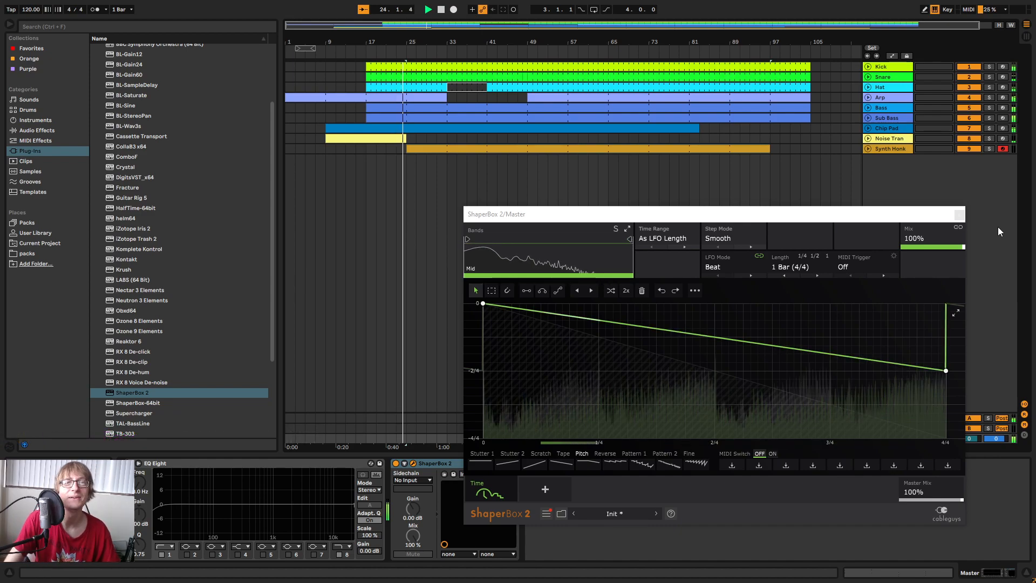
key(space)
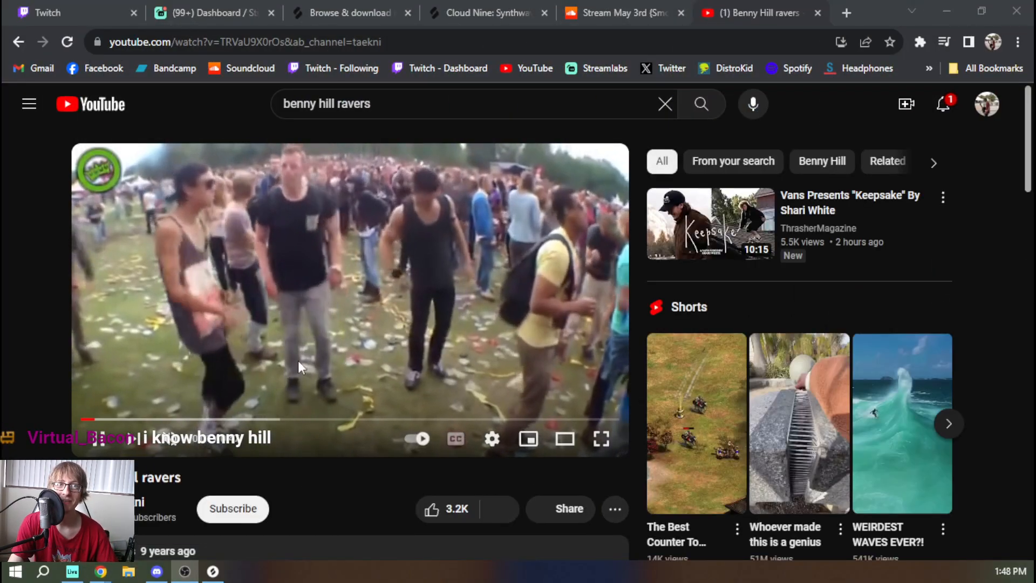
Watch part of the Benny Hill ravers video on YouTube, pause it and check its description.
click(183, 446)
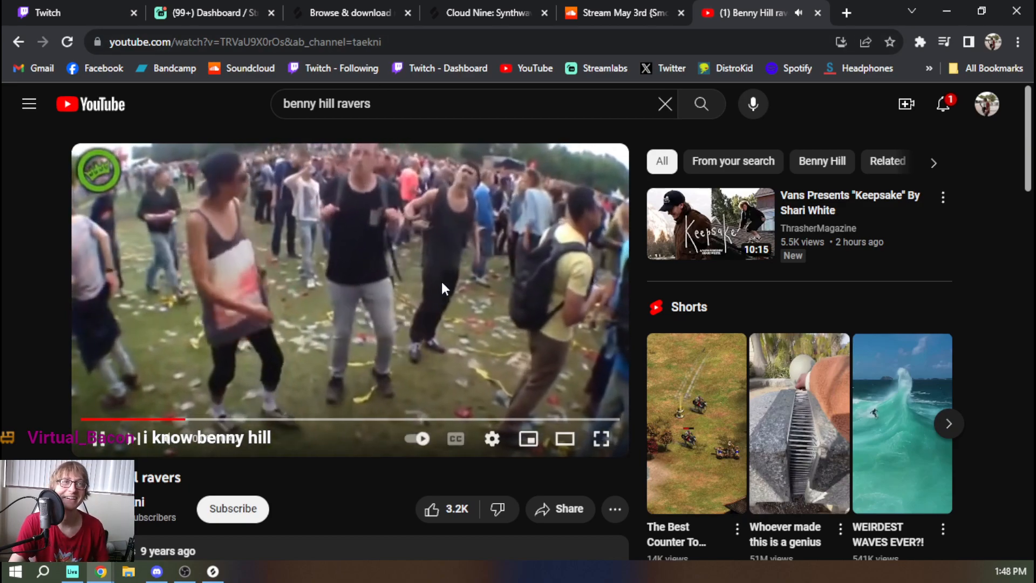
click(465, 310)
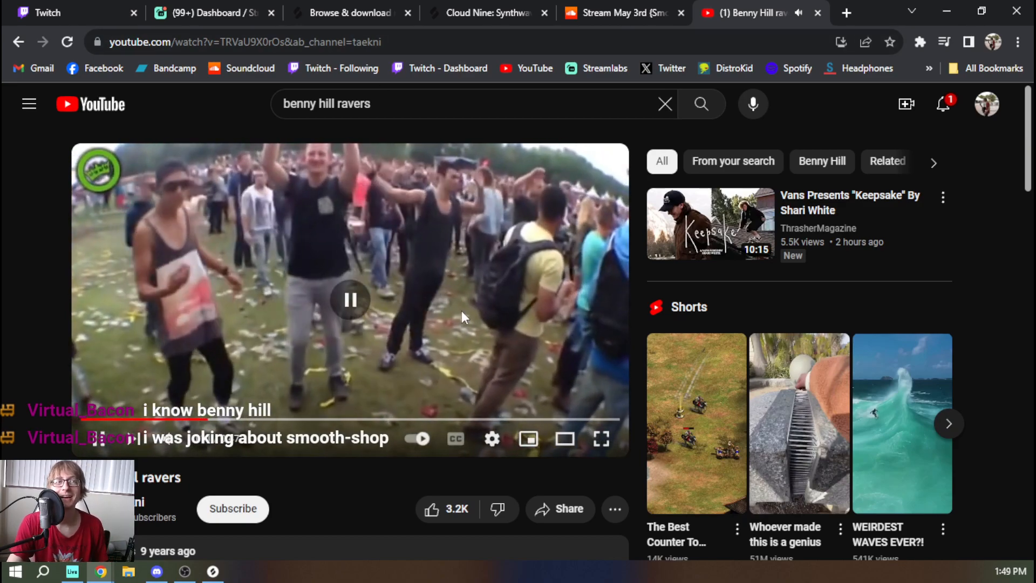
scroll(461, 309, down, 4)
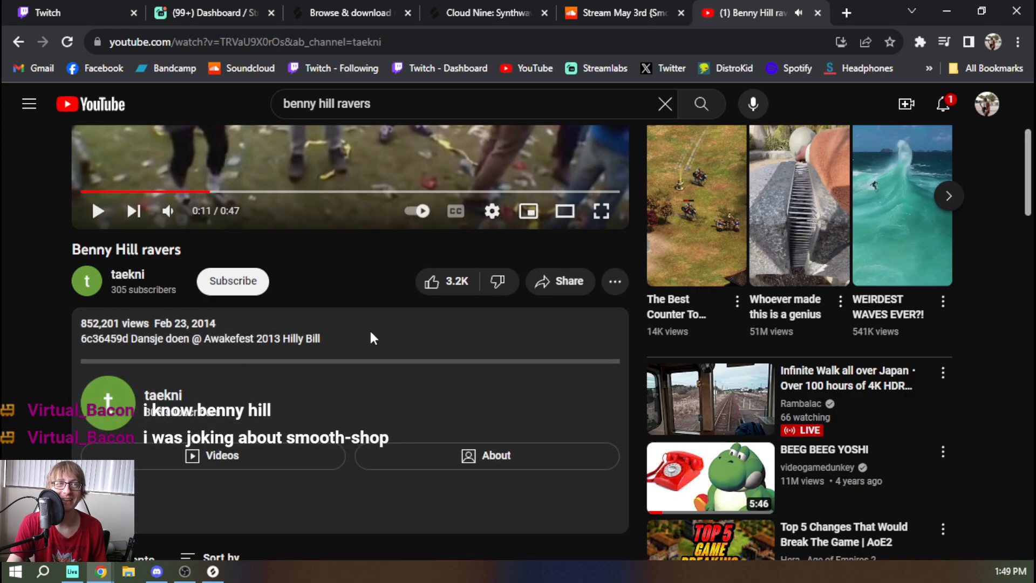
scroll(377, 332, up, 4)
click(435, 301)
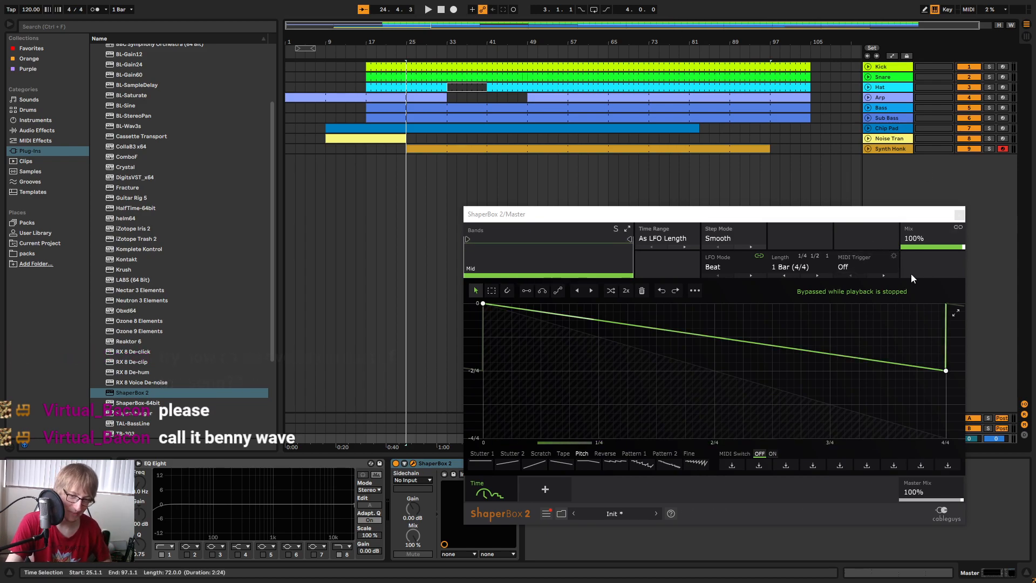
In Ableton Live, close the ShaperBox 2 window, bypass the device on the Master and play from the start, then from around bar 79.
click(959, 215)
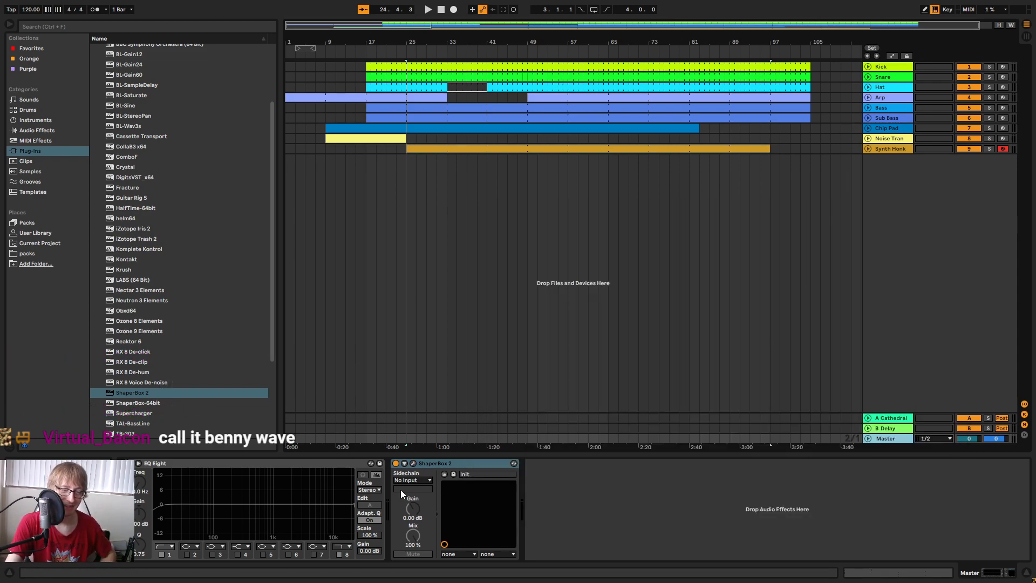
click(396, 463)
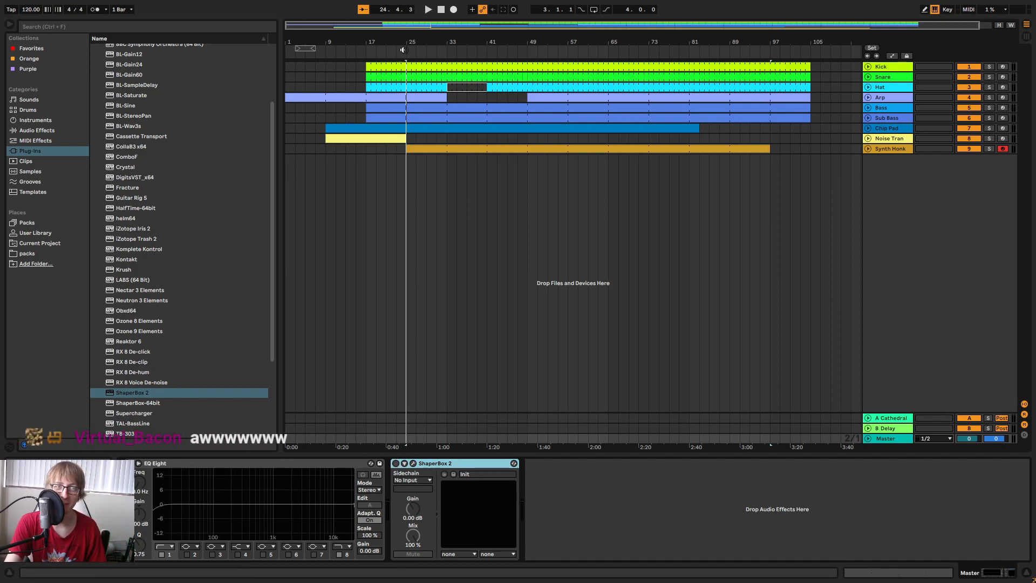
click(427, 11)
double_click(442, 11)
key(space)
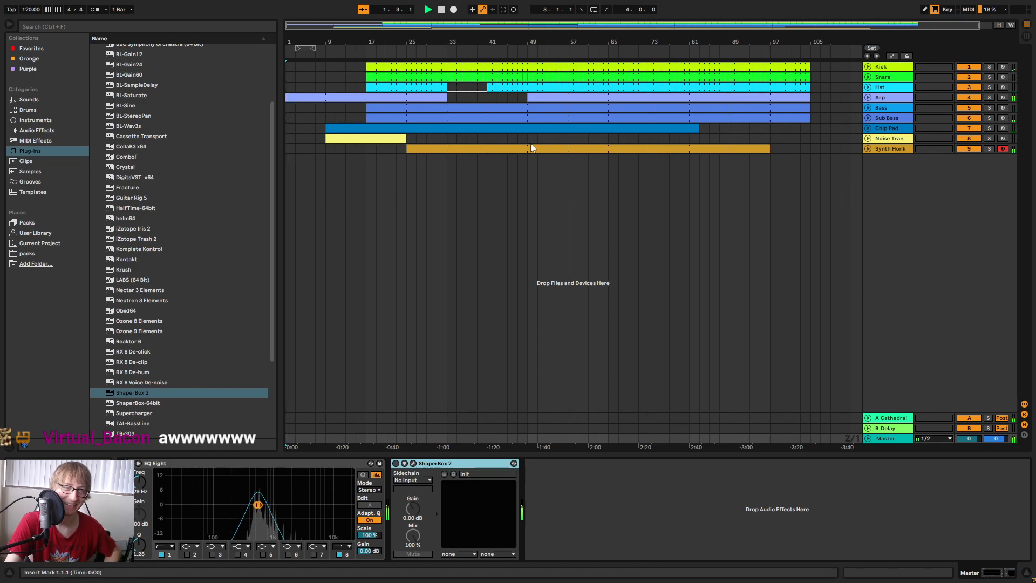
click(678, 53)
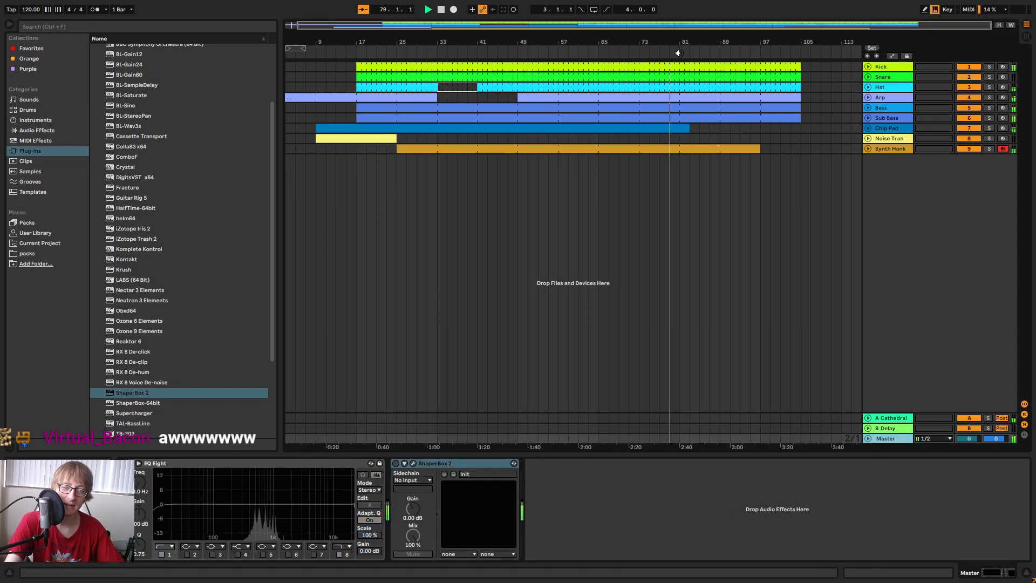
Re-enable ShaperBox 2 on the Master, play from around bar 24 with it, stop and bypass it again.
click(397, 461)
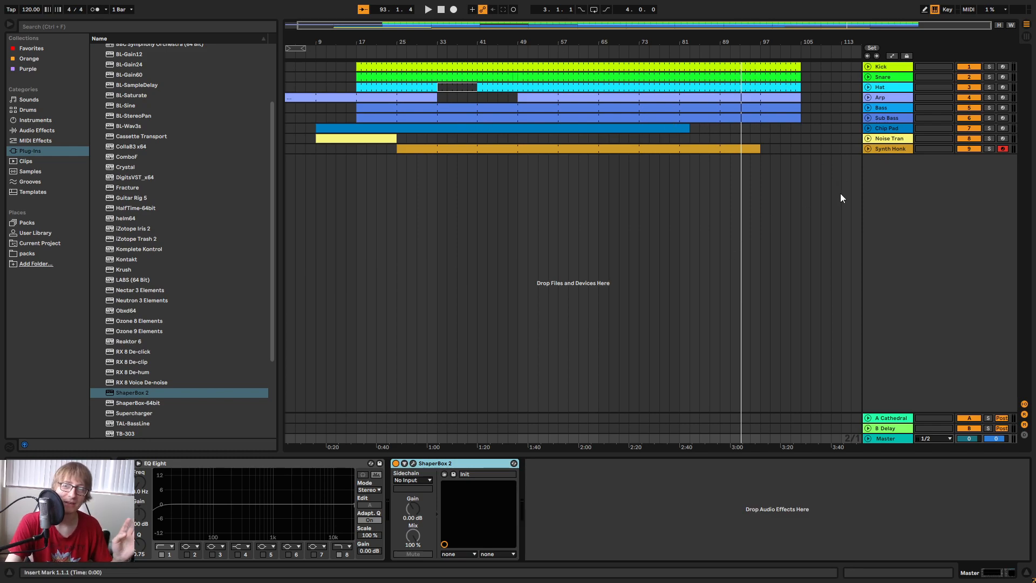
click(395, 53)
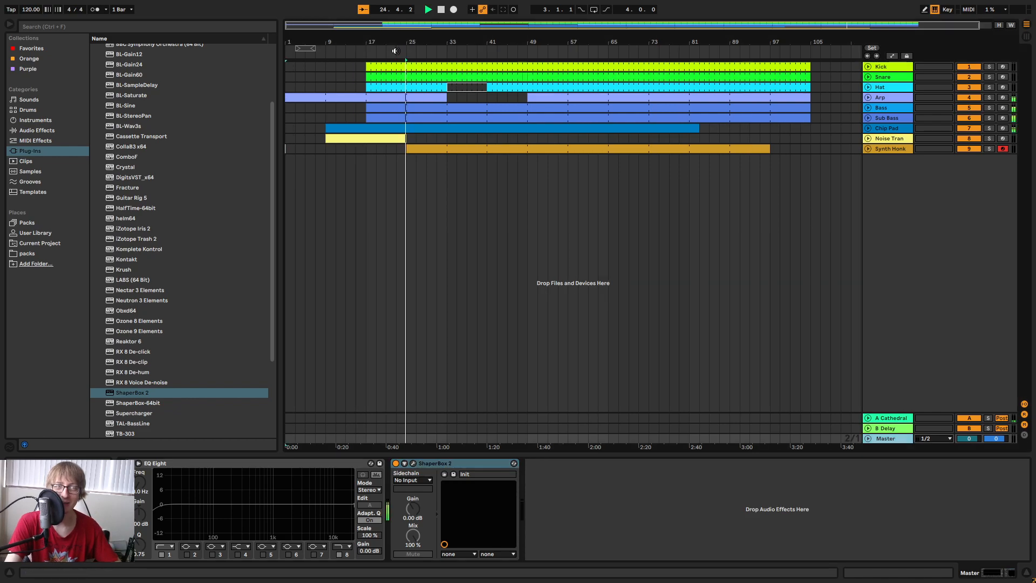
drag(426, 41, 505, 74)
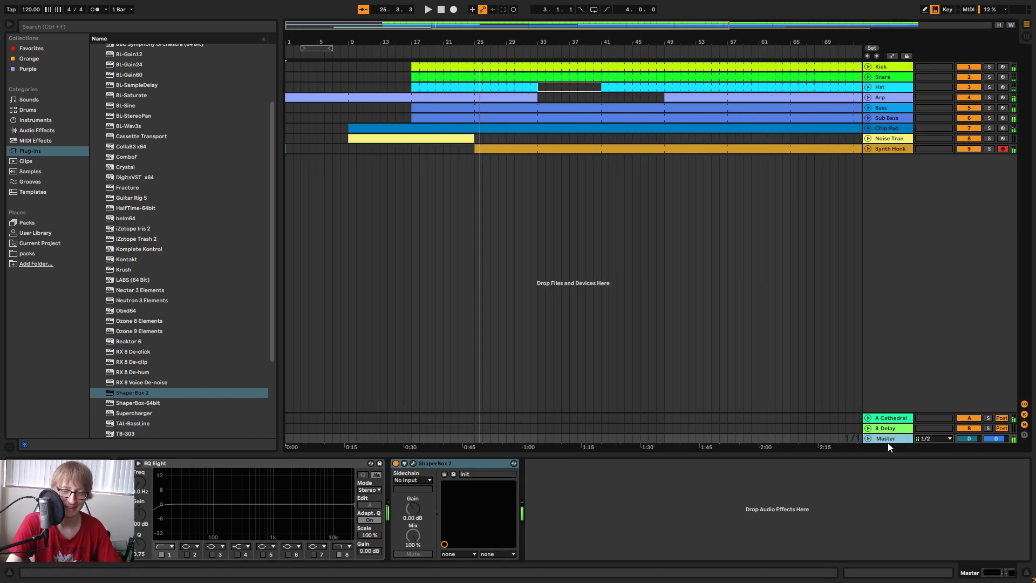
click(396, 463)
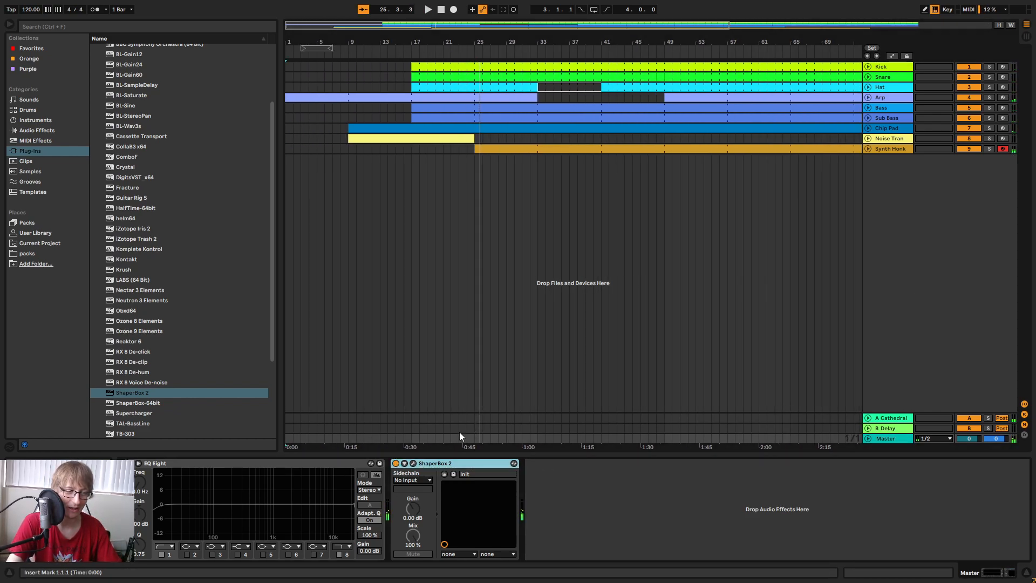
click(395, 464)
Play the song from around bar 35 to review the drop without the pitch effect.
drag(446, 44, 441, 53)
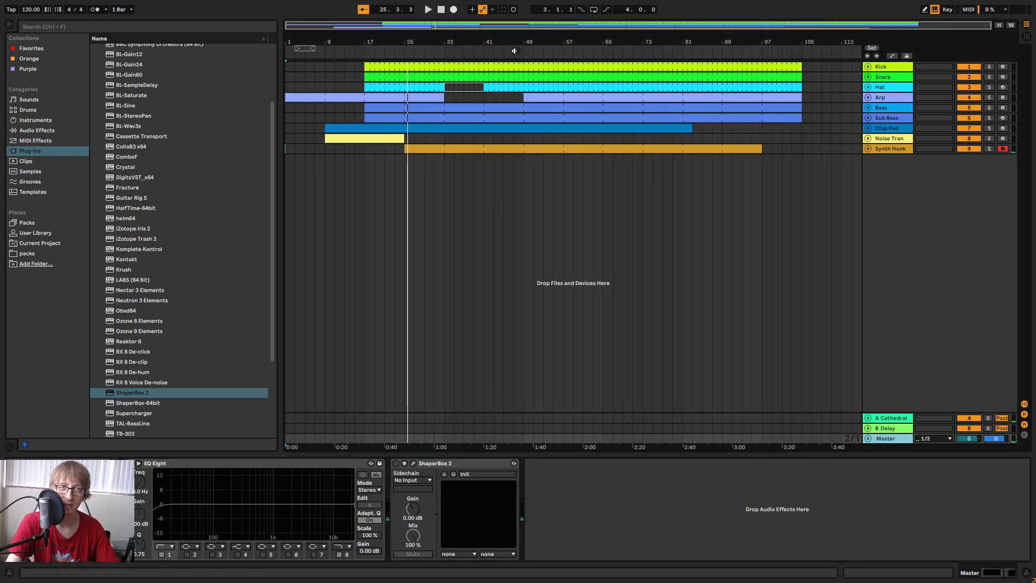
click(602, 147)
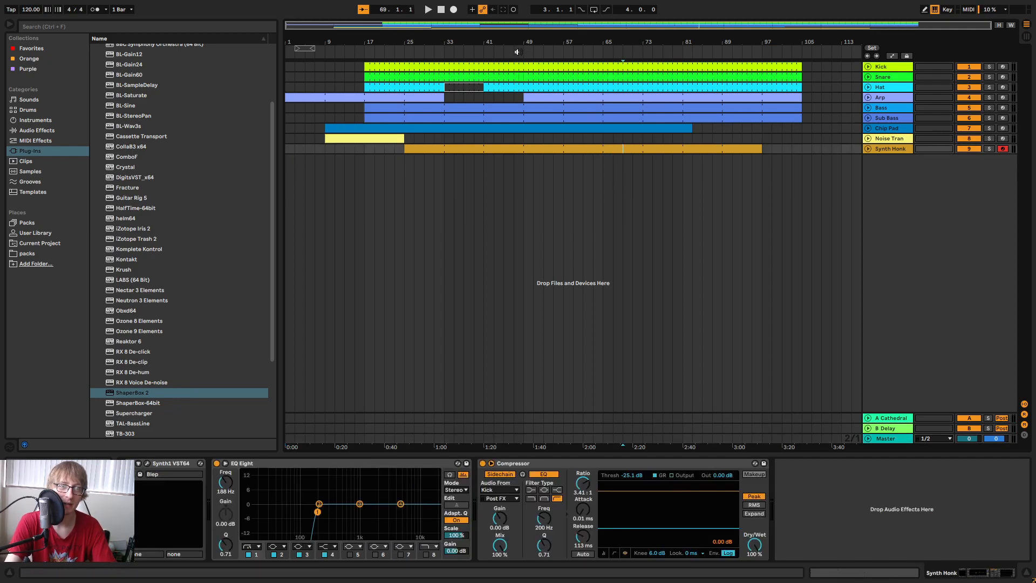
click(440, 50)
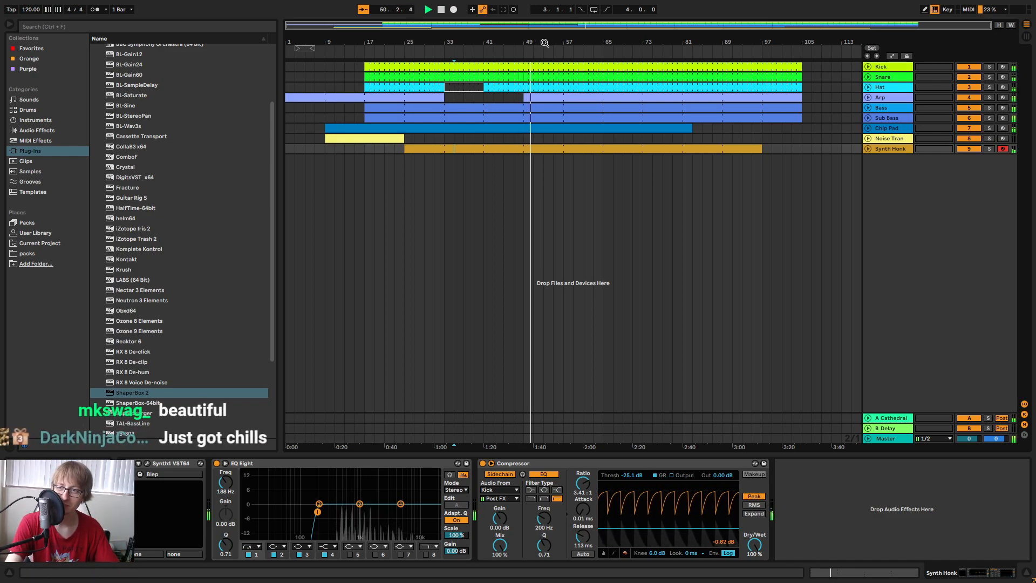
mouse_move(576, 42)
mouse_down()
mouse_move(577, 71)
mouse_move(576, 42)
mouse_up()
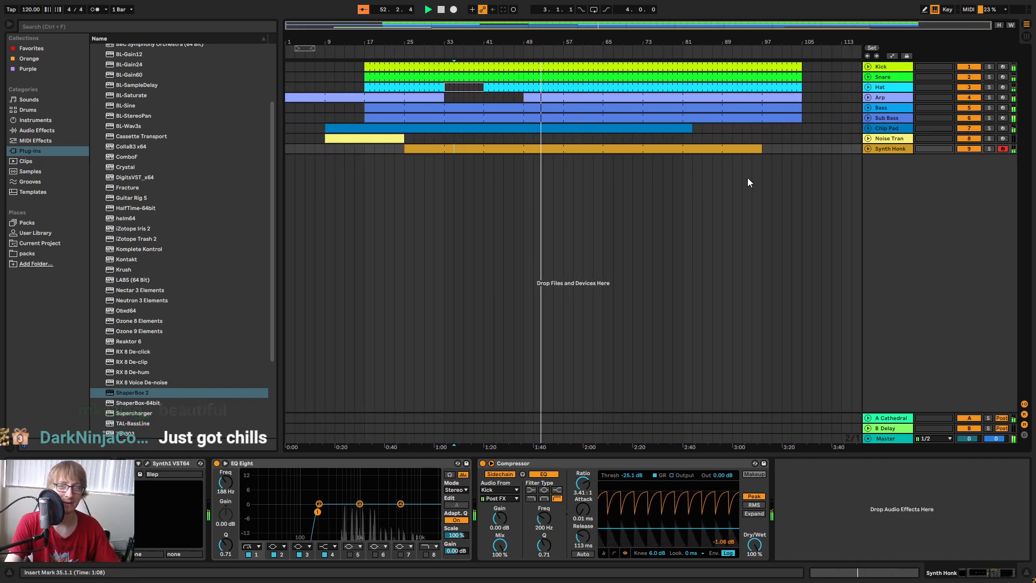
Copy the Noise Tran clip from bars 9 to 25 to bar 57 and delete the copy's part after bar 65.
click(326, 139)
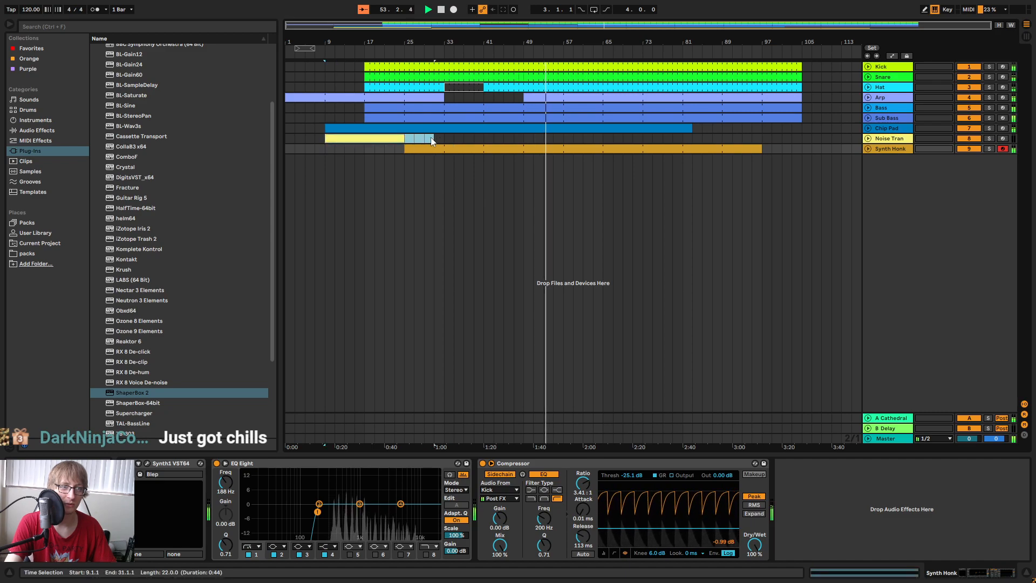
click(402, 139)
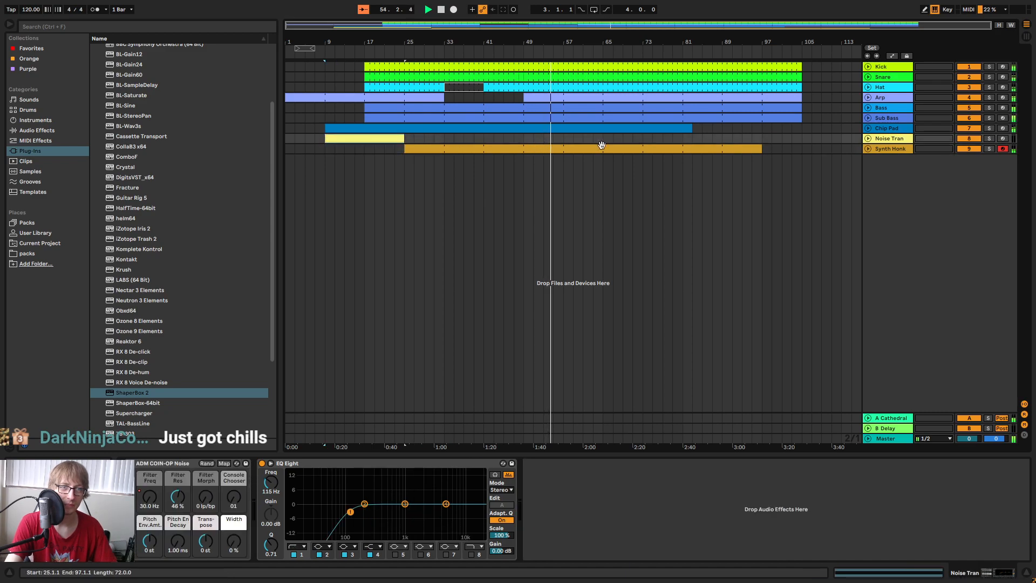
click(564, 140)
key(ctrl+v)
drag(645, 139, 620, 139)
key(Delete)
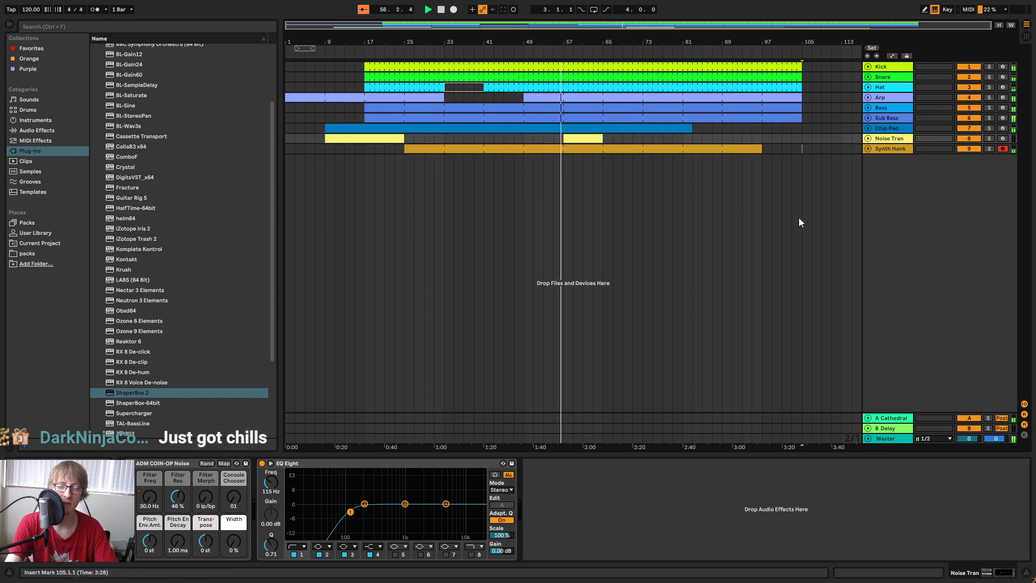
Unfold the Kick, Snare, Hat, Arp, Bass and Sub Bass tracks in the arrangement.
click(802, 149)
drag(620, 38, 641, 62)
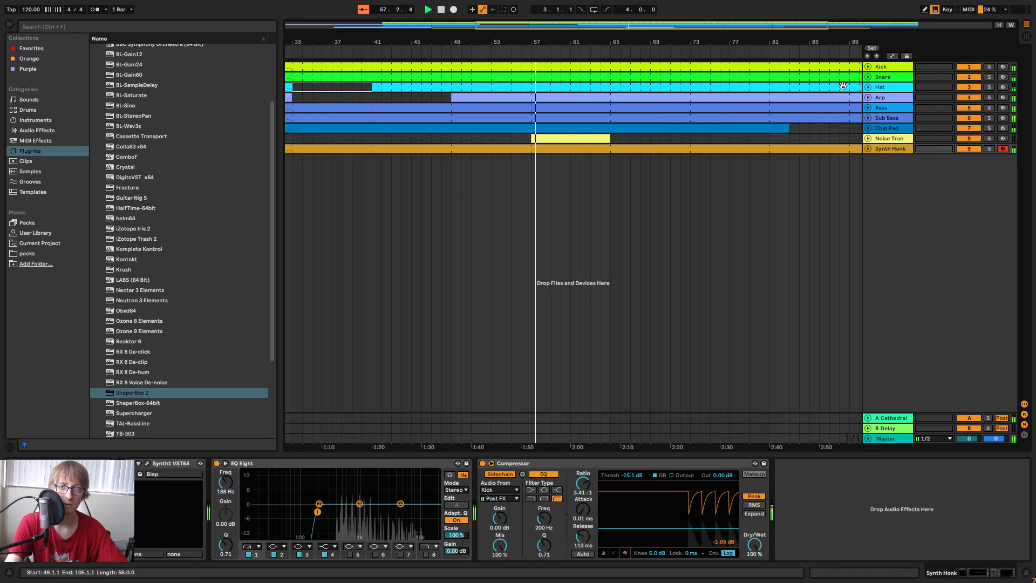
click(868, 67)
click(868, 145)
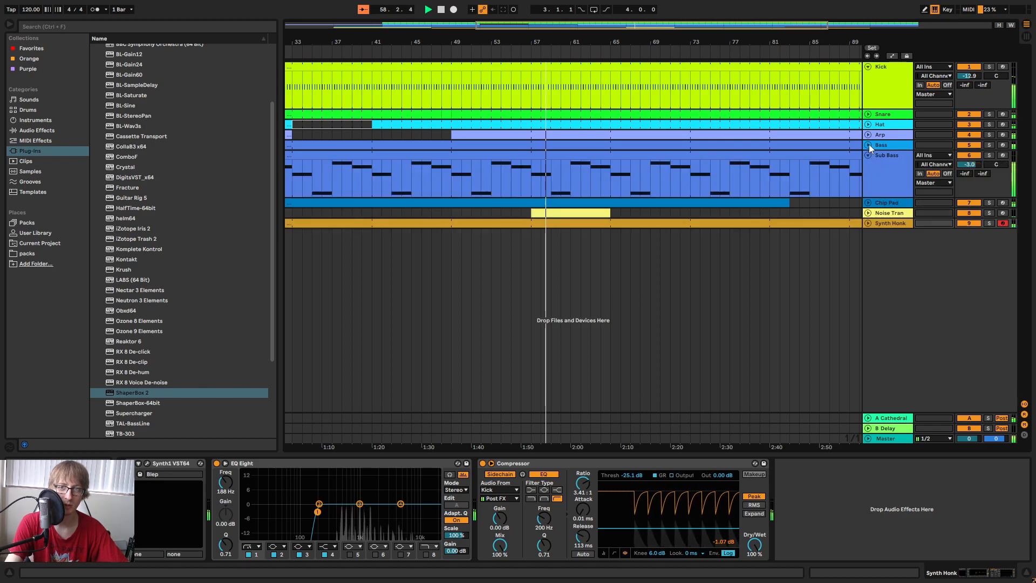
click(868, 192)
click(868, 134)
click(868, 124)
click(867, 114)
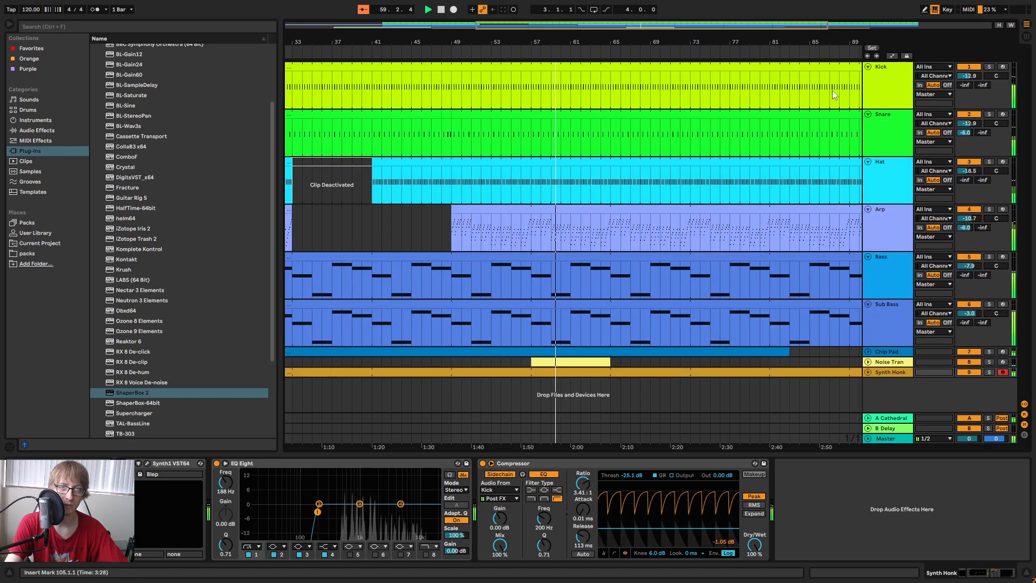
Unfold Synth Honk, cut a short gap from 64.4.2 to 65.1.1 out of all tracks and stop playback.
drag(607, 41, 618, 81)
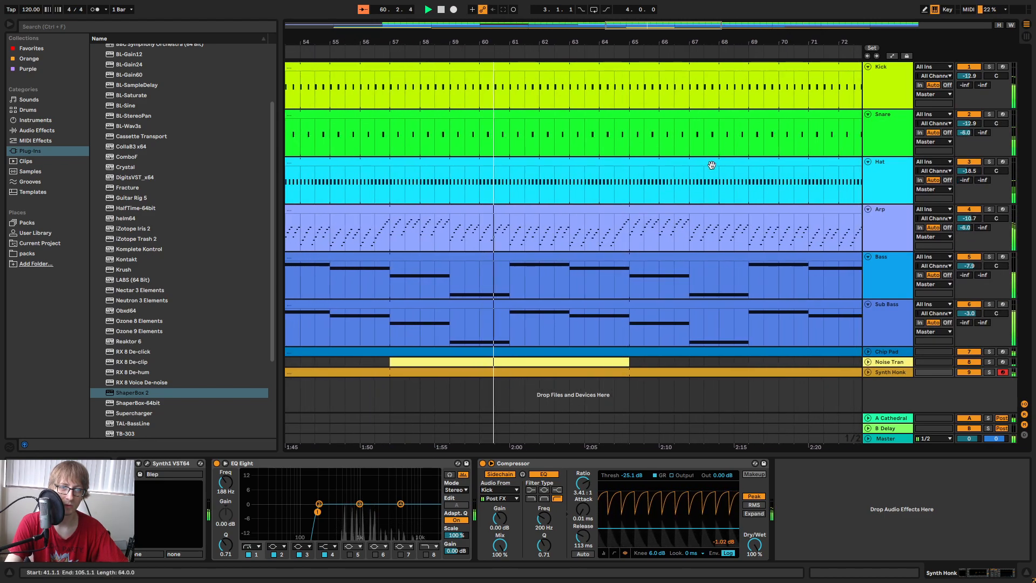
drag(629, 42, 652, 113)
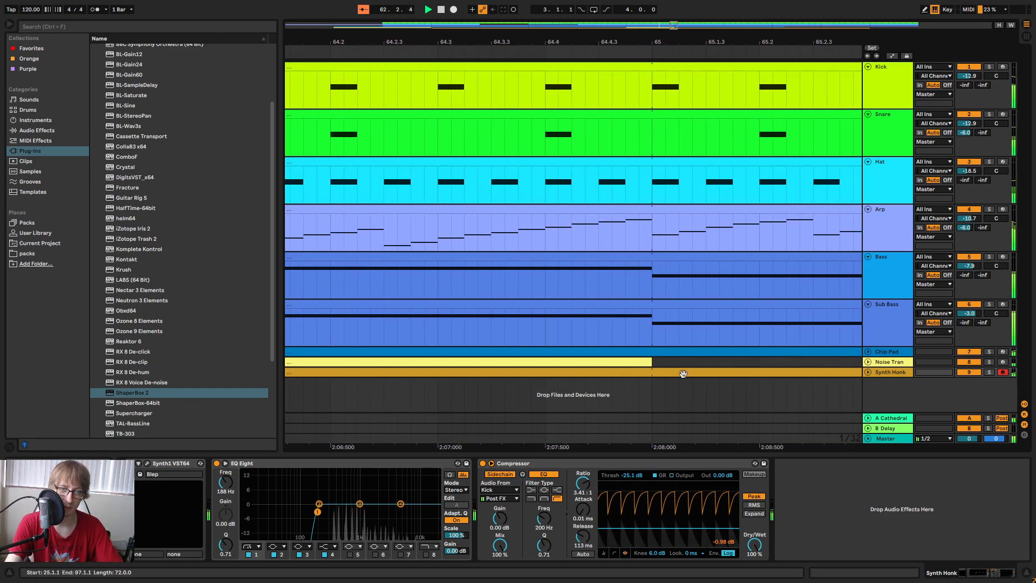
click(868, 372)
drag(585, 387, 653, 64)
key(Delete)
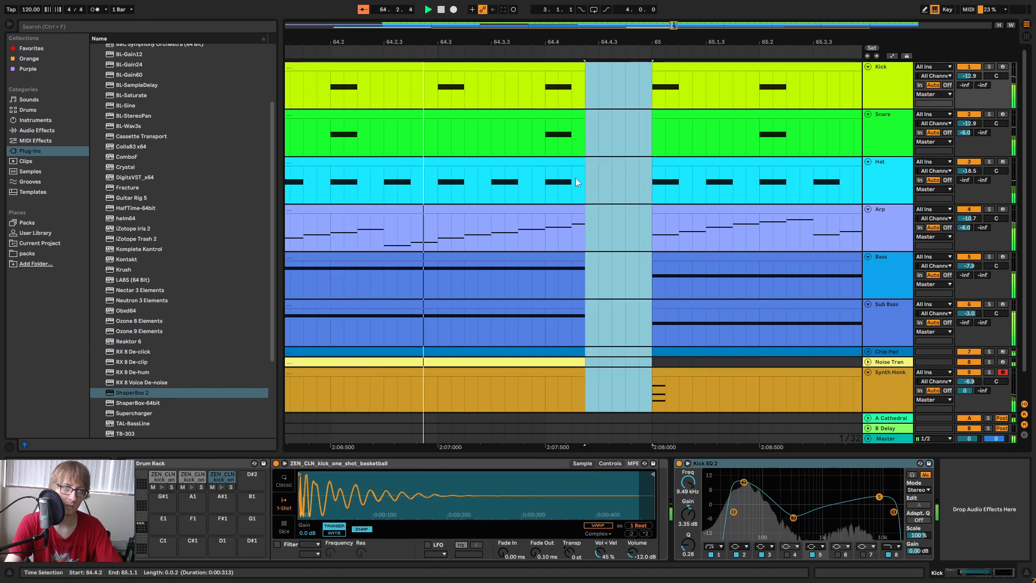
key(space)
drag(571, 400, 626, 81)
drag(586, 39, 619, 8)
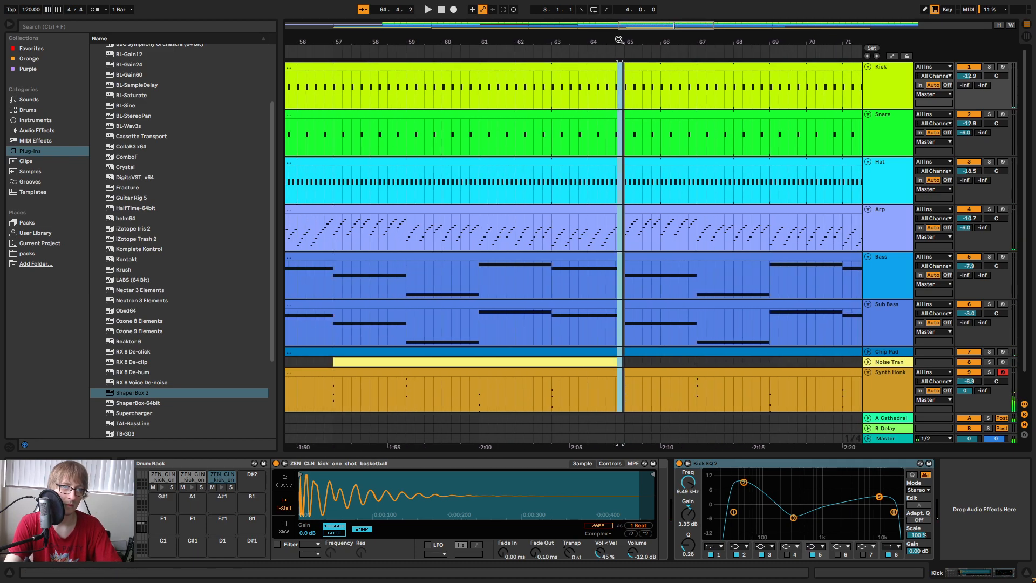
Play the song through the new gap before bar 65, then stop playback.
click(506, 52)
click(710, 371)
key(space)
click(447, 392)
Show the Noise Tran track's Filter Freq automation and paste a full copy of its bars 9 to 25 clip at bar 57.
click(707, 365)
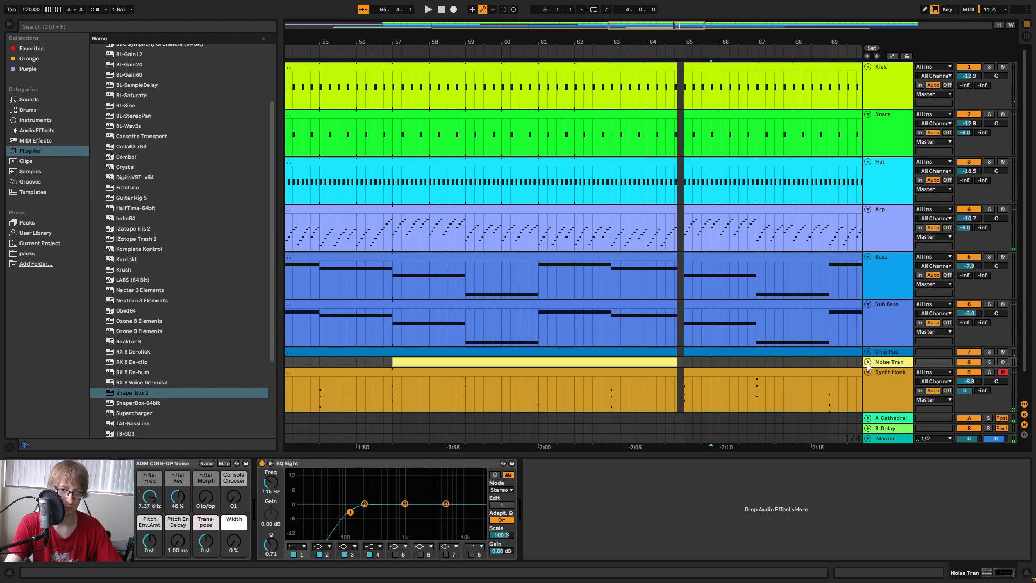
key(Right)
click(891, 56)
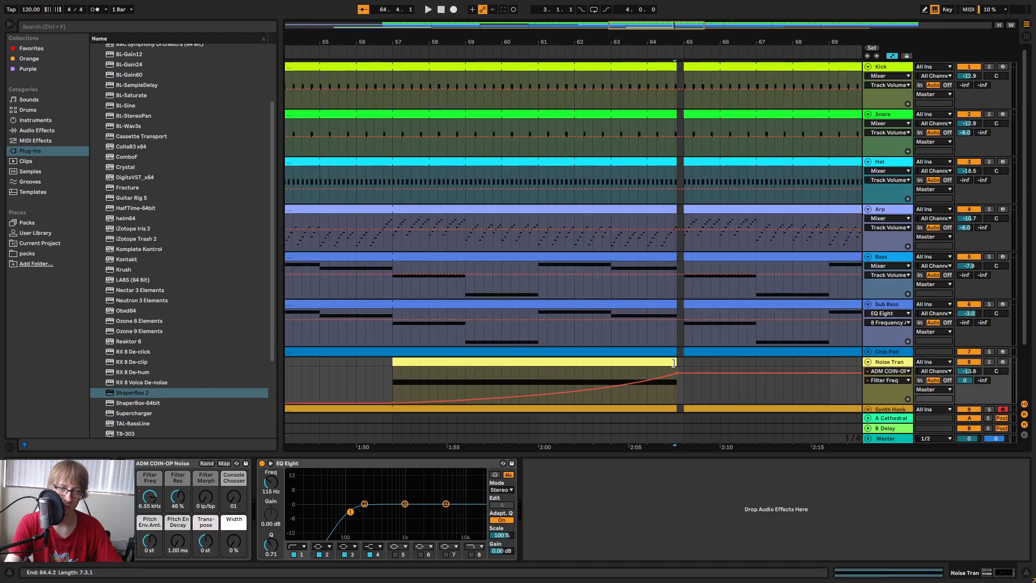
mouse_move(669, 37)
mouse_down()
mouse_move(729, 39)
mouse_move(649, 40)
mouse_up()
click(386, 362)
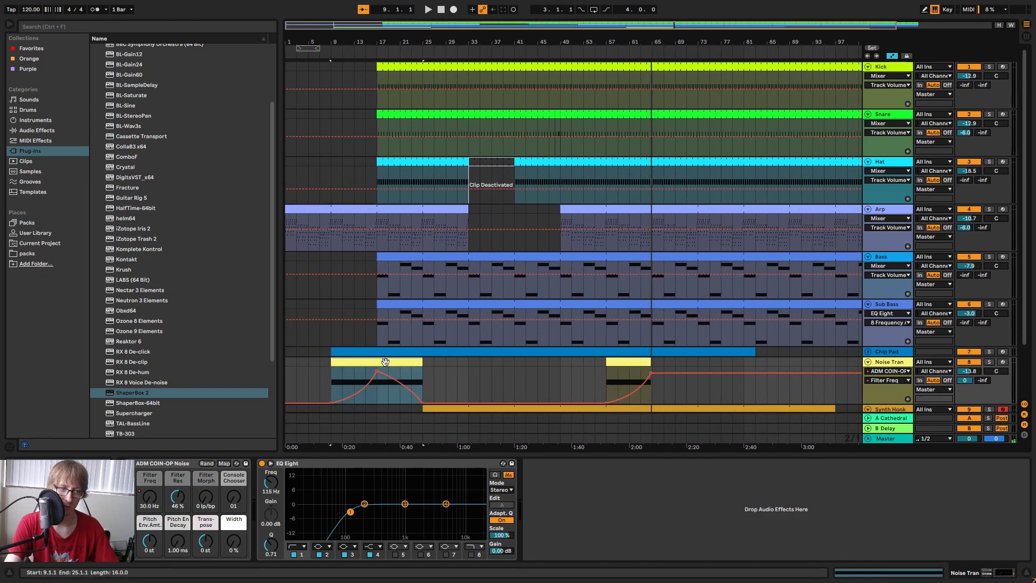
click(607, 363)
key(ctrl+v)
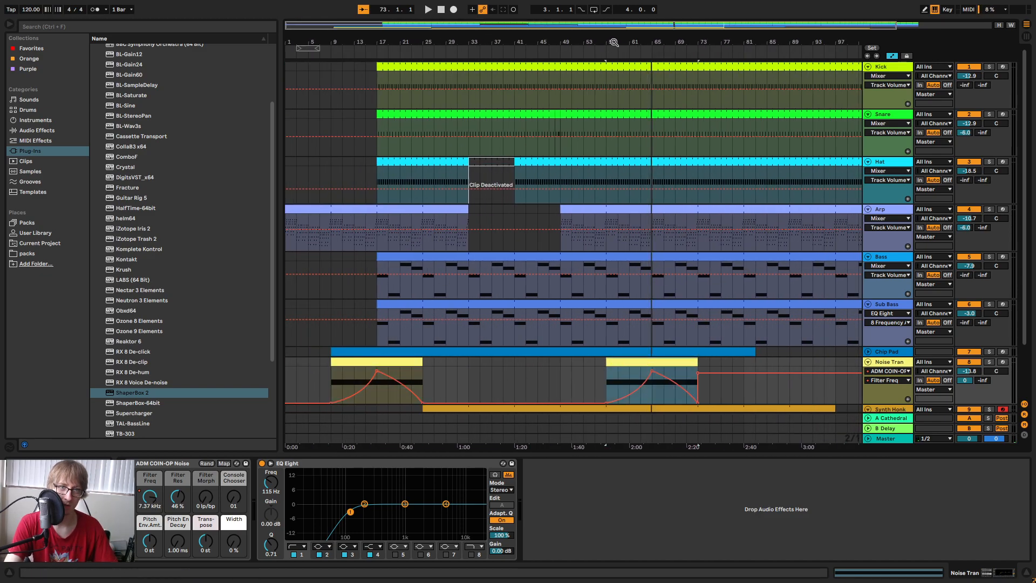
Move the pasted Noise Tran clip one beat earlier to start at 56.4.1 and play from there.
drag(623, 41, 368, 153)
drag(778, 360, 754, 358)
key(space)
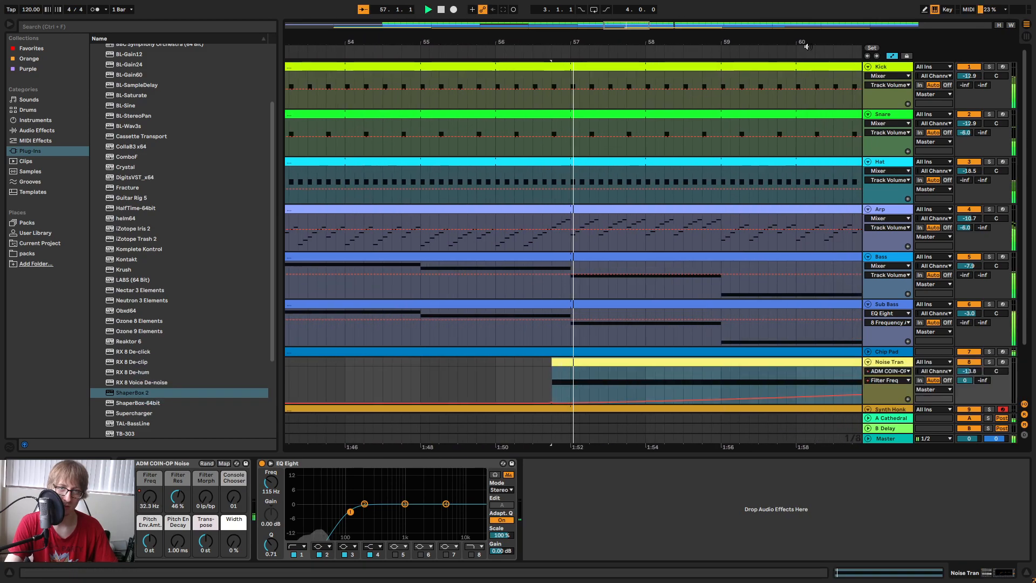
Hide the automation lanes and delete the Noise Tran clip's second half from 64.4.1 to 72.4.1.
drag(643, 42, 302, 24)
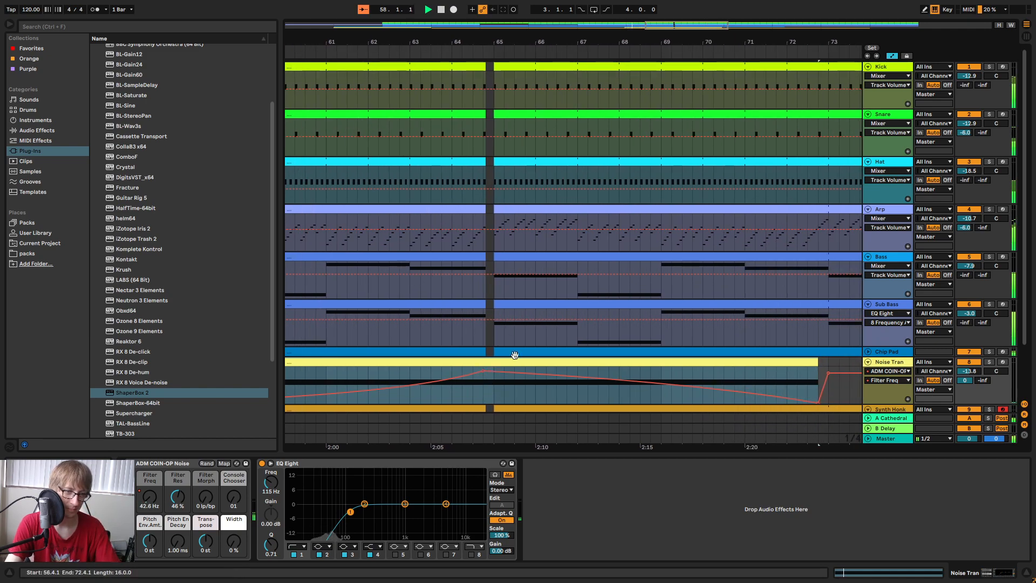
click(892, 56)
drag(482, 389, 793, 382)
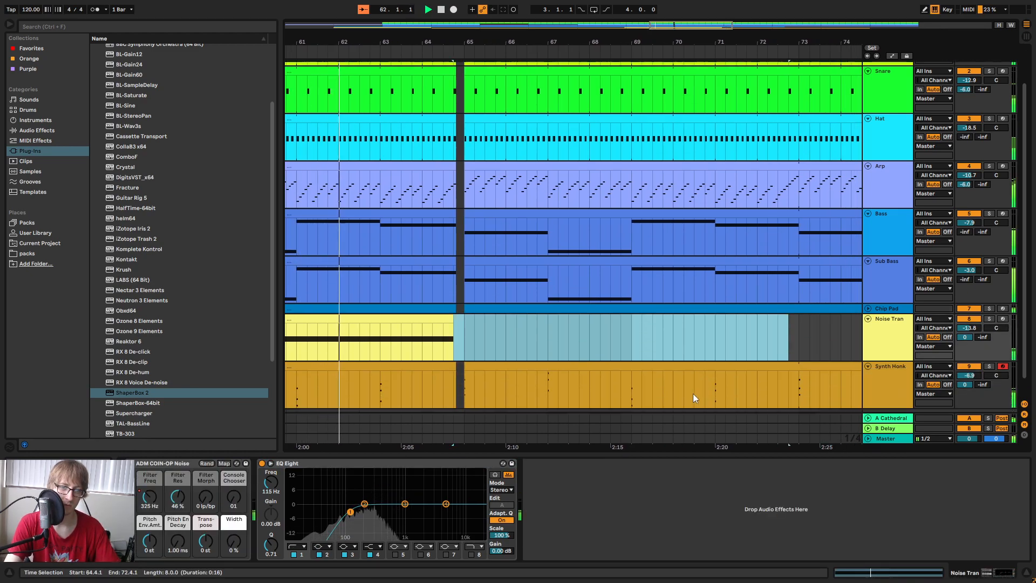
Show the Master's ShaperBox 2 Device On automation lane, audition the device switched on during playback, and switch it off again.
click(887, 440)
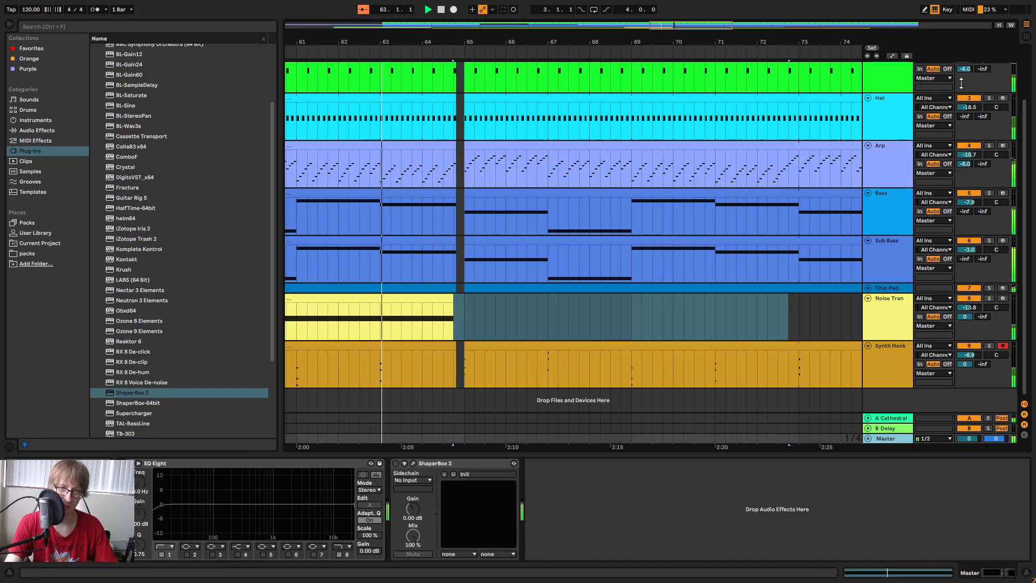
click(892, 56)
click(868, 439)
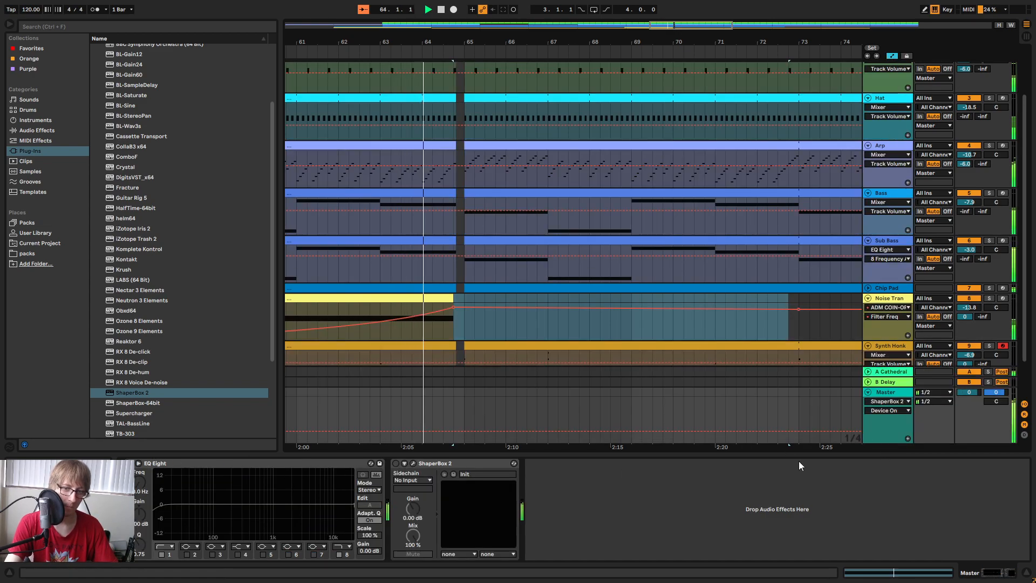
click(395, 462)
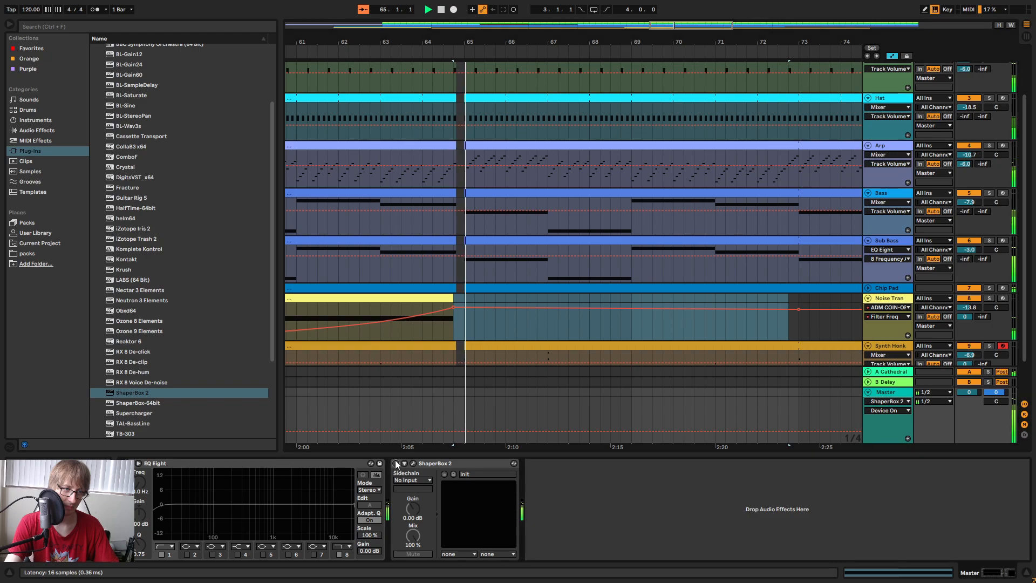
scroll(481, 374, down, 2)
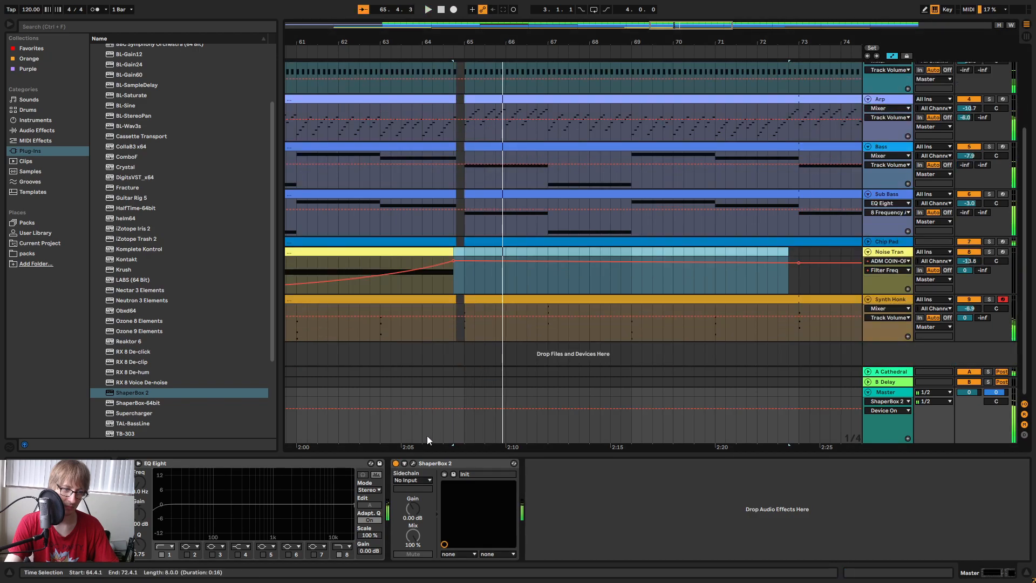
click(395, 464)
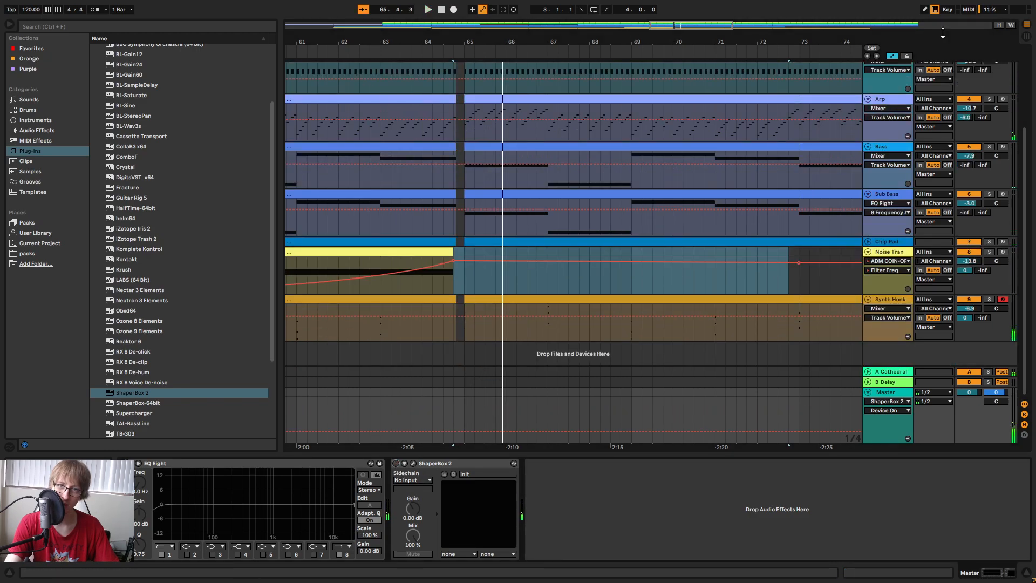
Automate the Master's ShaperBox 2 Device On to switch on at bar 65 and stay on, and play the section.
click(469, 409)
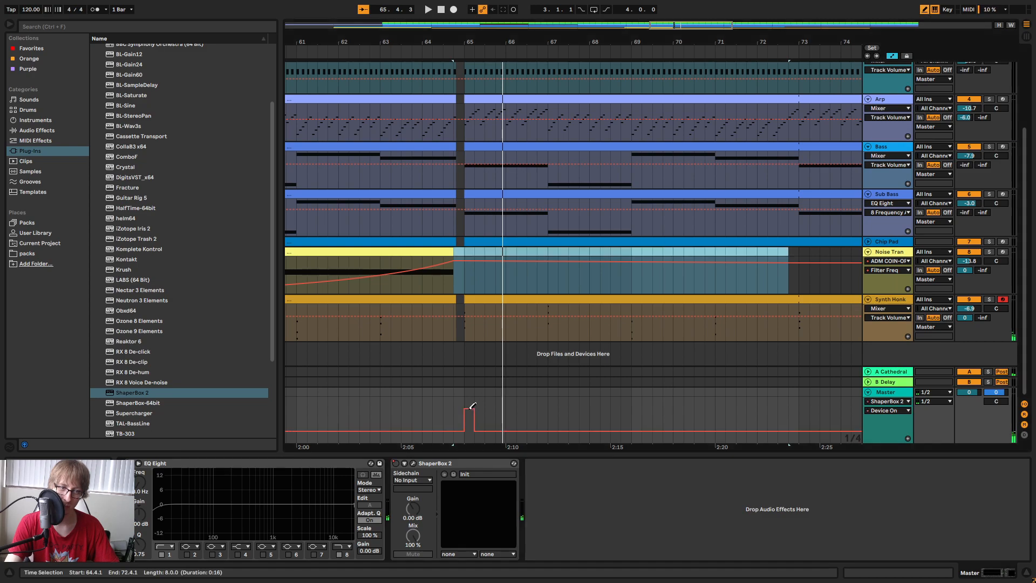
click(892, 56)
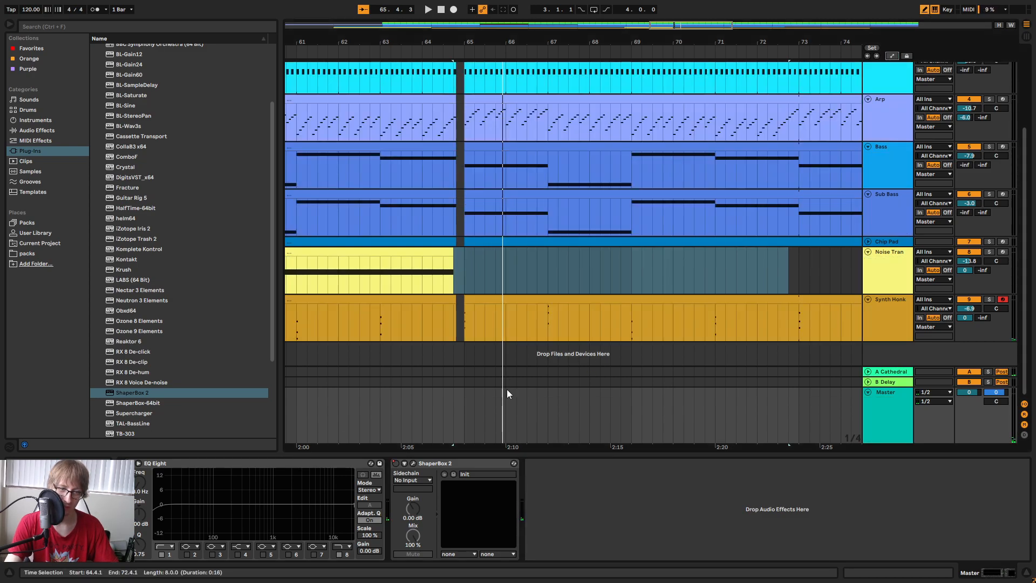
click(892, 55)
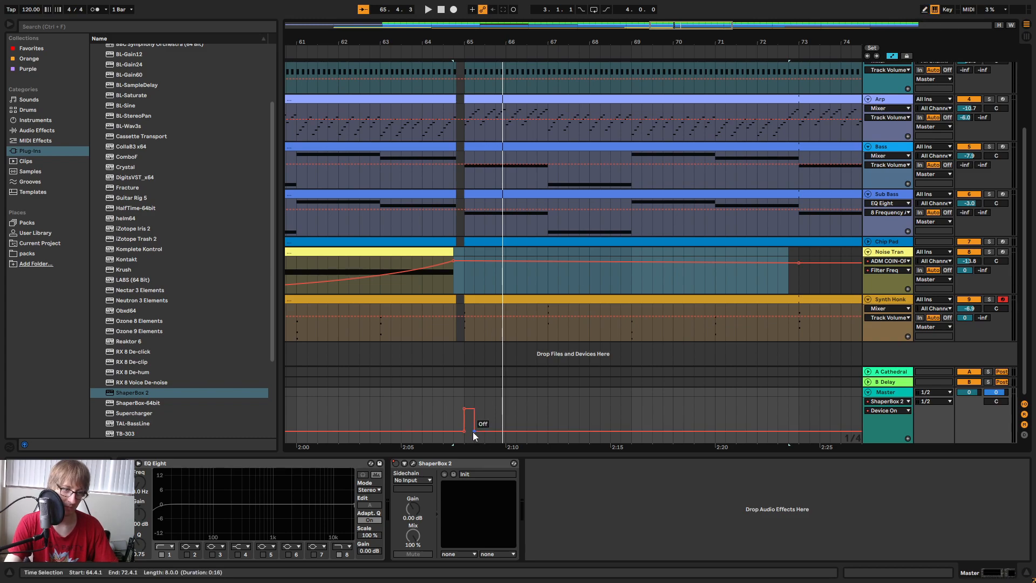
click(473, 433)
click(478, 46)
drag(572, 41, 543, 78)
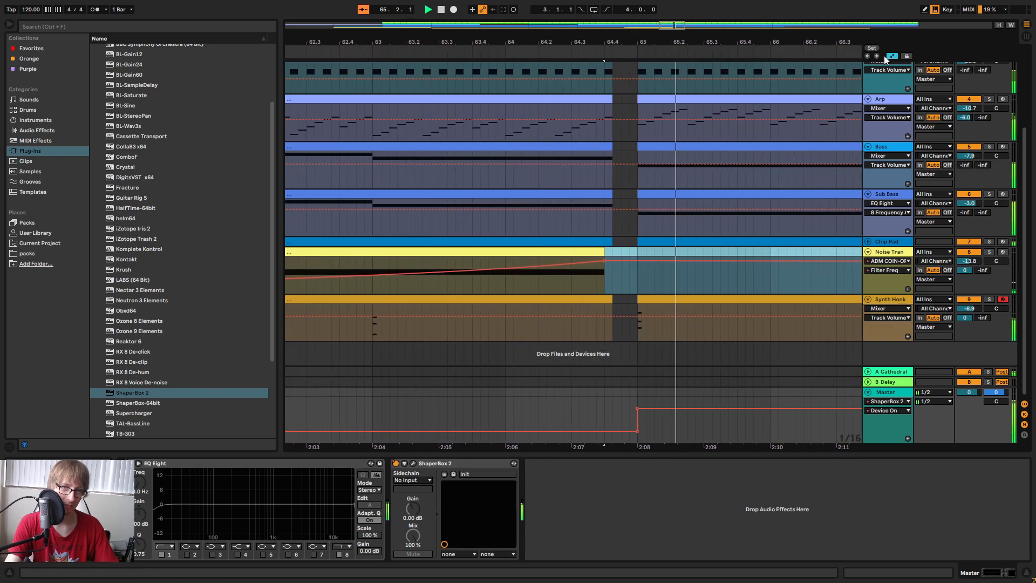
Hide the automation lanes, unfold the Chip Pad track, and shorten its last clip to end at bar 81.
key(a)
drag(642, 44, 564, 43)
click(868, 241)
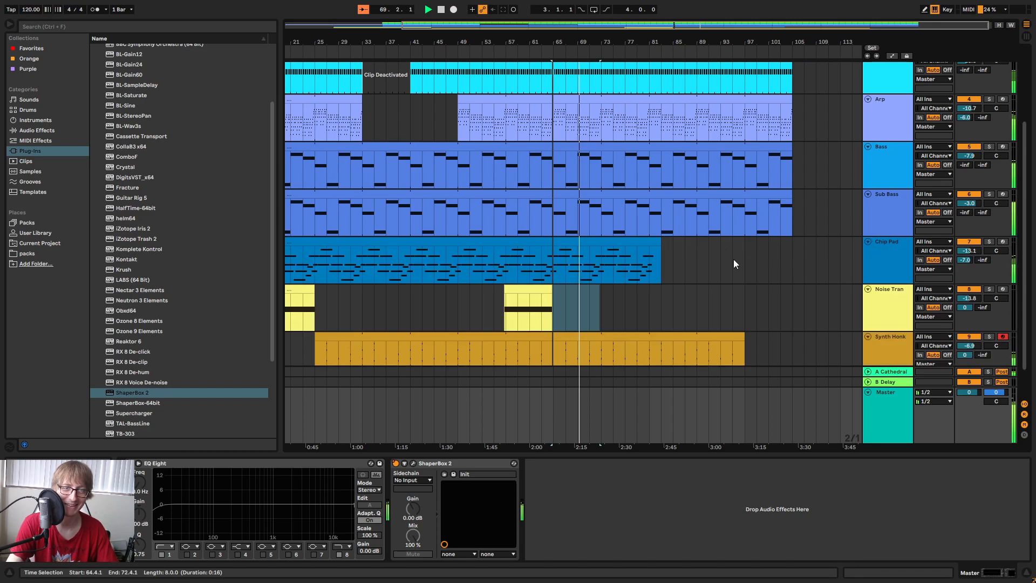
click(745, 258)
mouse_move(659, 243)
mouse_down()
mouse_move(745, 243)
mouse_move(650, 243)
mouse_up()
drag(500, 39, 590, 37)
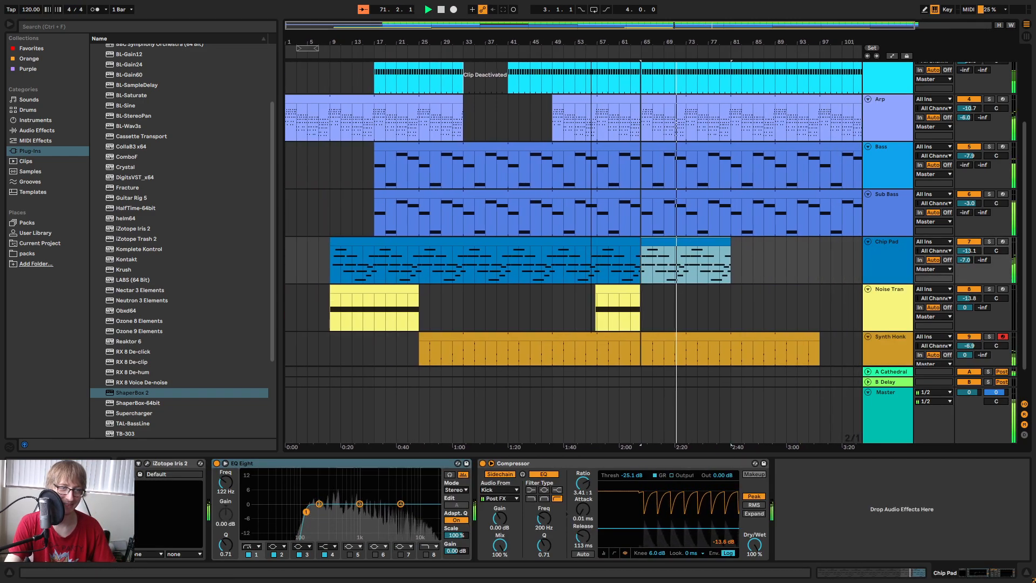
Copy the Chip Pad material from 9.1.1 to 64.4.2 and paste it at bar 65.
click(328, 264)
drag(328, 264, 597, 270)
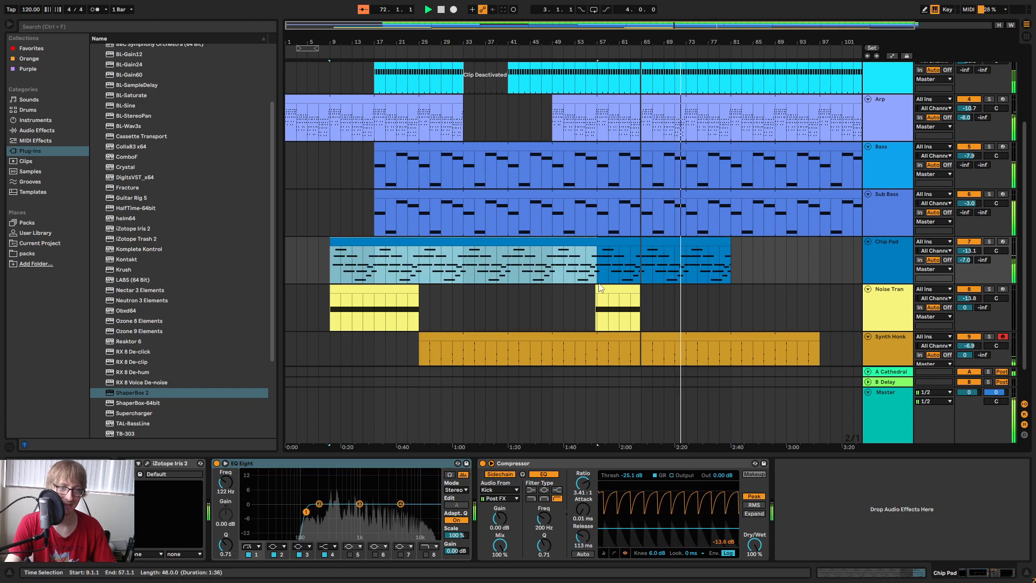
click(574, 248)
click(555, 242)
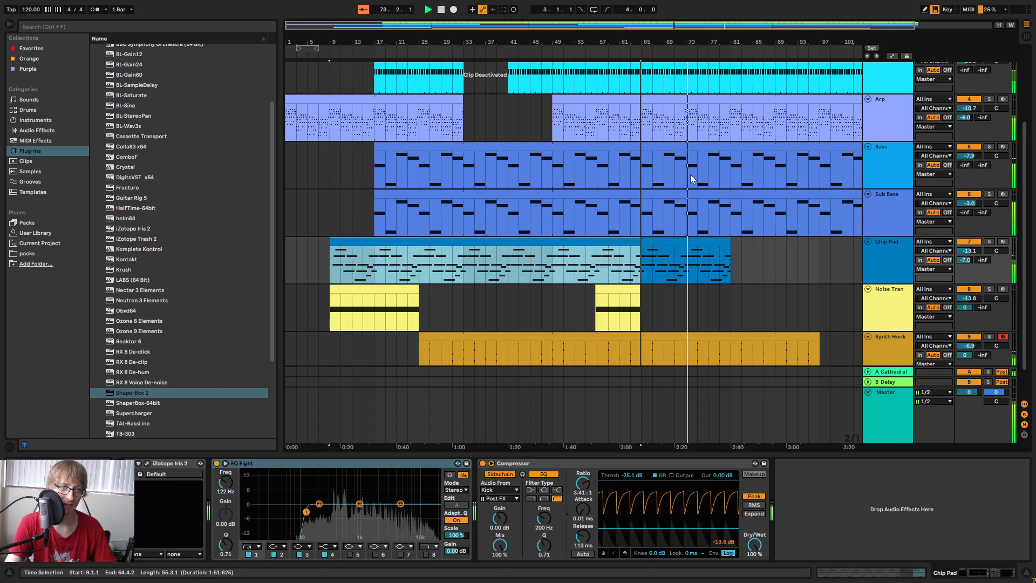
drag(641, 42, 637, 114)
click(643, 240)
key(ctrl+v)
Trim the end of the pasted Chip Pad clip to bar 105, in line with the other tracks.
drag(707, 42, 403, 3)
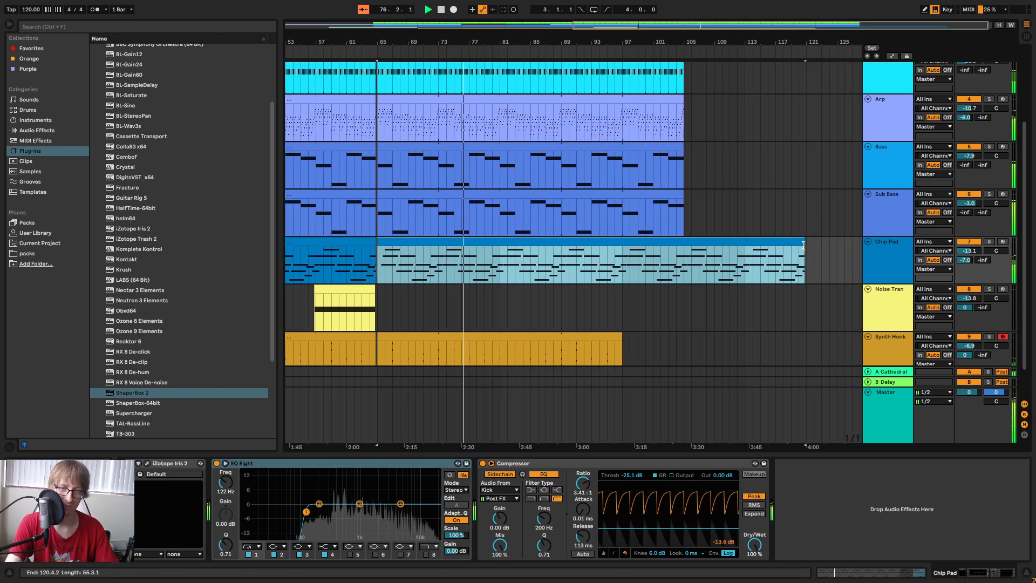
drag(801, 243, 685, 248)
key(ctrl+z)
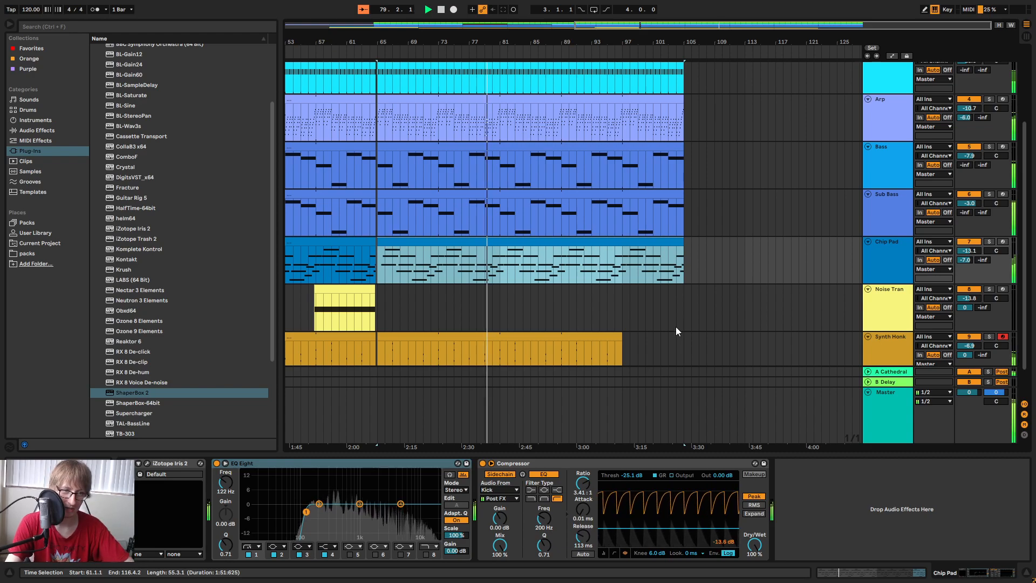
Try extending the Synth Honk clip to bar 105, and return its end to bar 97.
drag(622, 348, 684, 348)
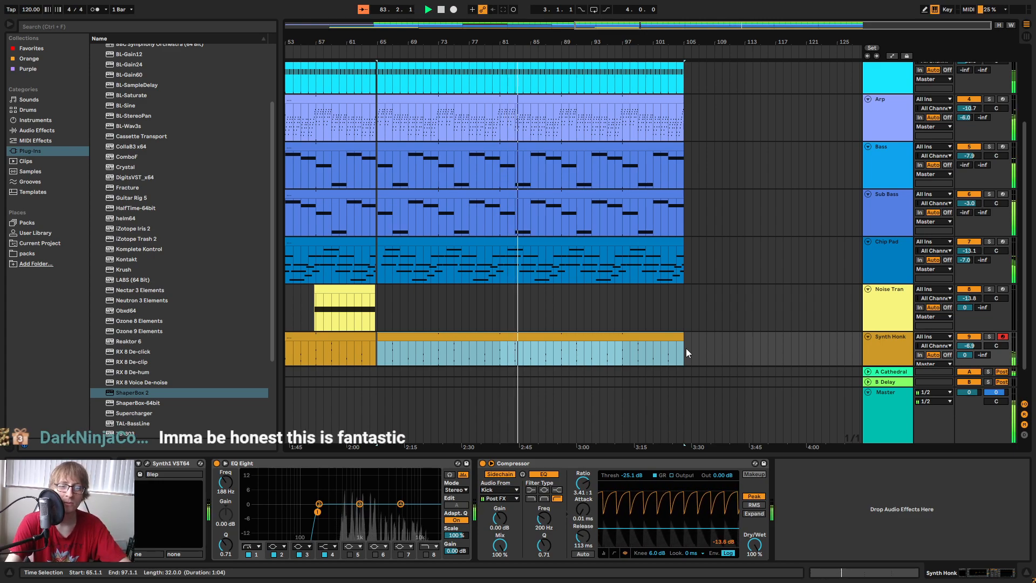
drag(684, 345, 622, 345)
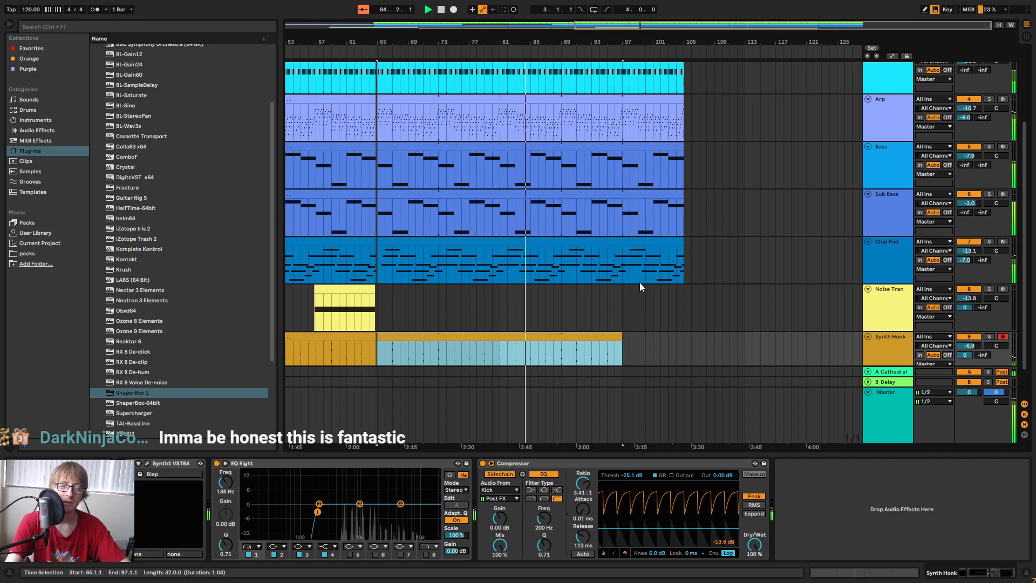
scroll(712, 254, down, 2)
drag(639, 43, 639, 16)
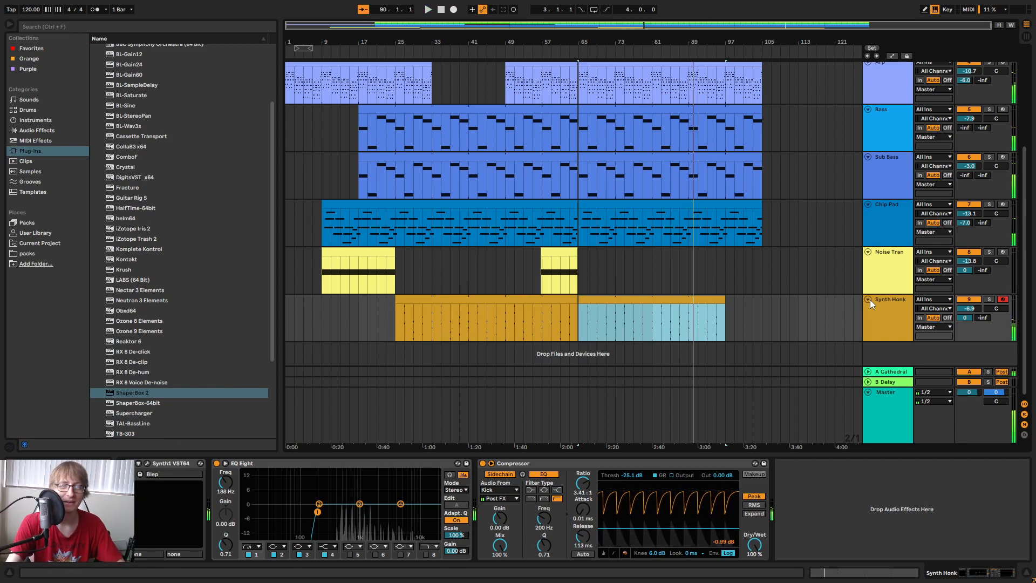
Play the song briefly from about bar 31, stop, and play the transition from about bar 64.
click(423, 48)
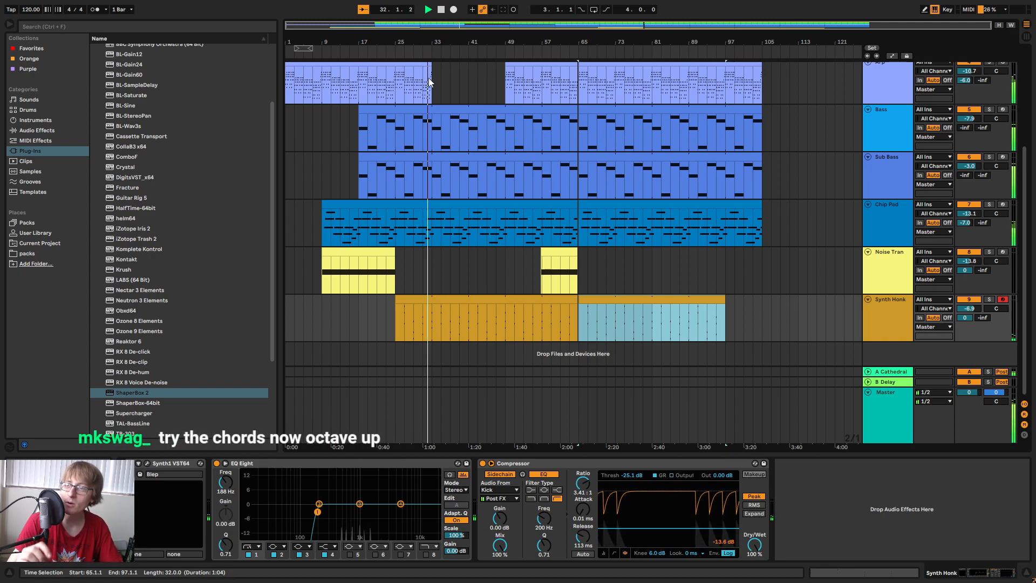
key(space)
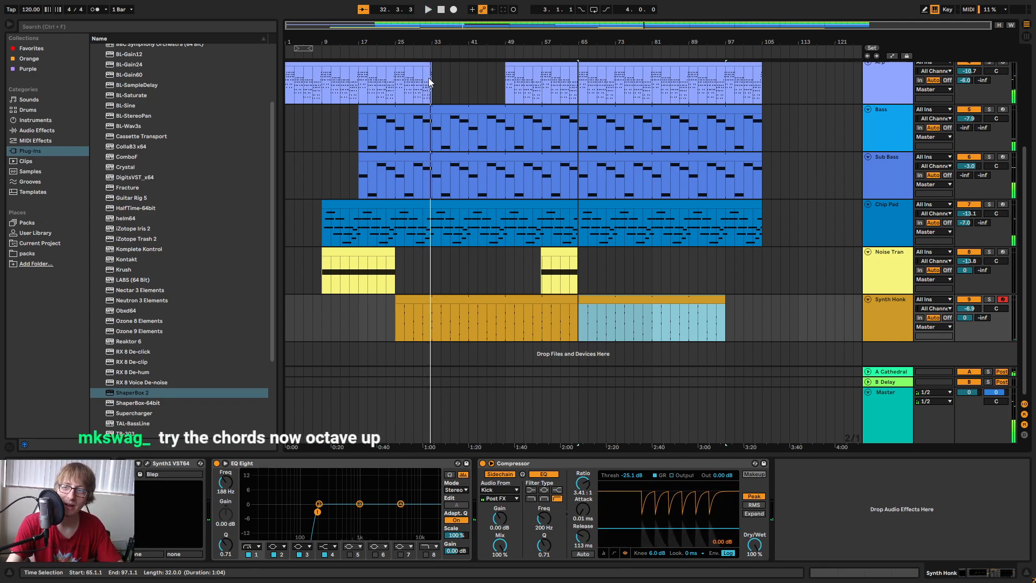
click(574, 50)
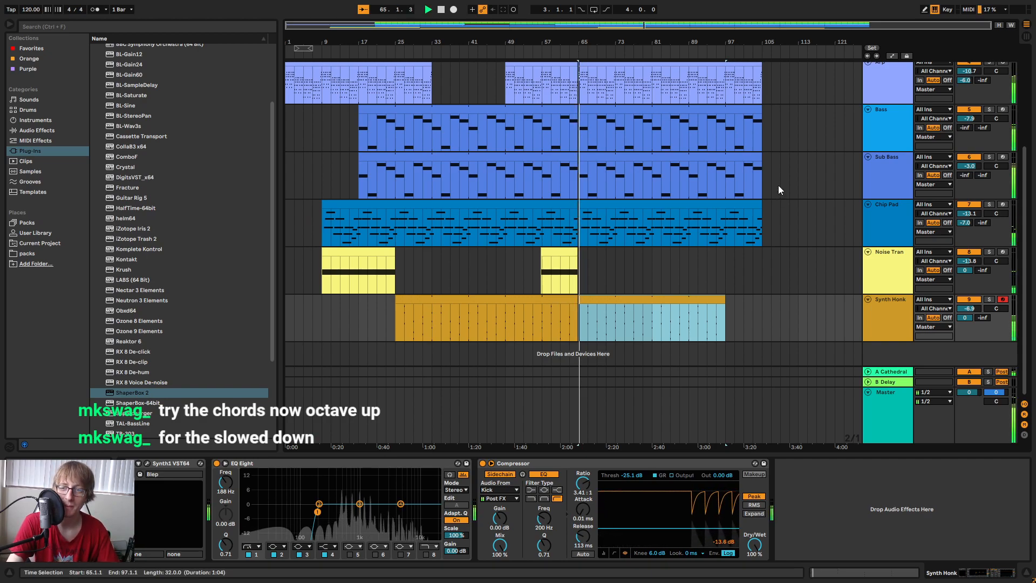
Transpose all notes of the Arp clips from bar 65 onward up one octave and play the transition into them.
scroll(806, 231, up, 2)
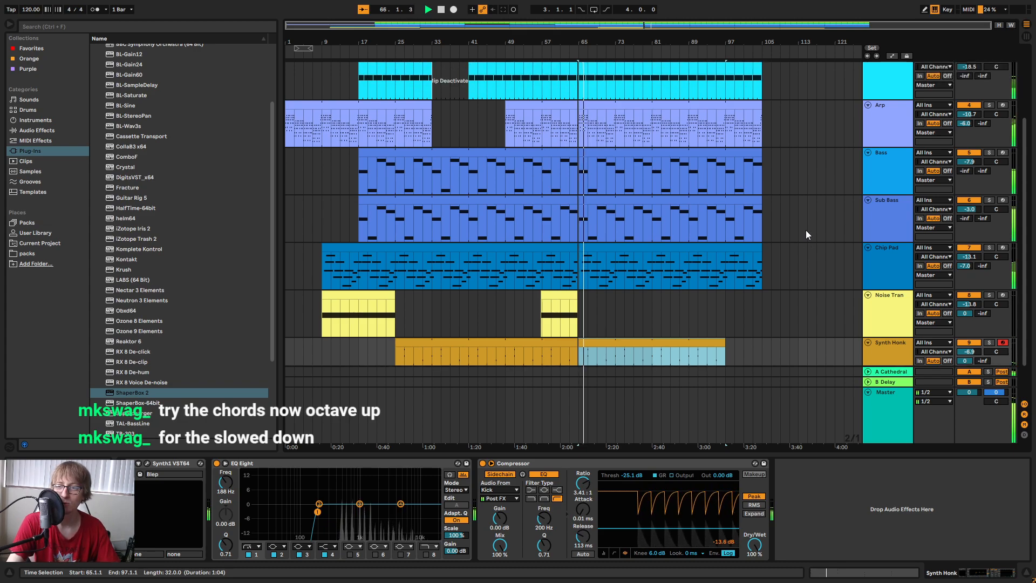
scroll(805, 230, down, 2)
click(813, 181)
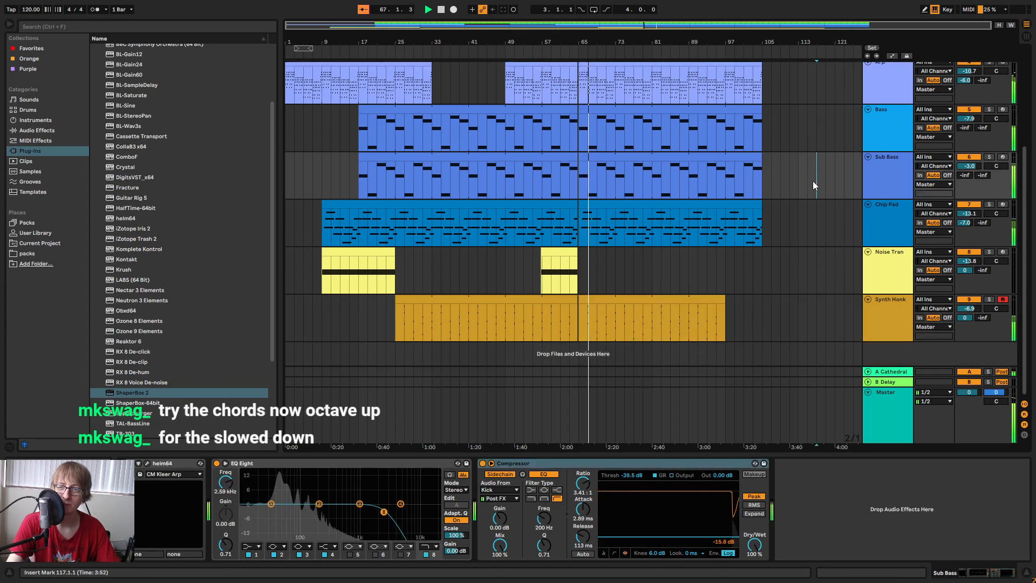
click(836, 124)
scroll(747, 132, up, 1)
double_click(747, 120)
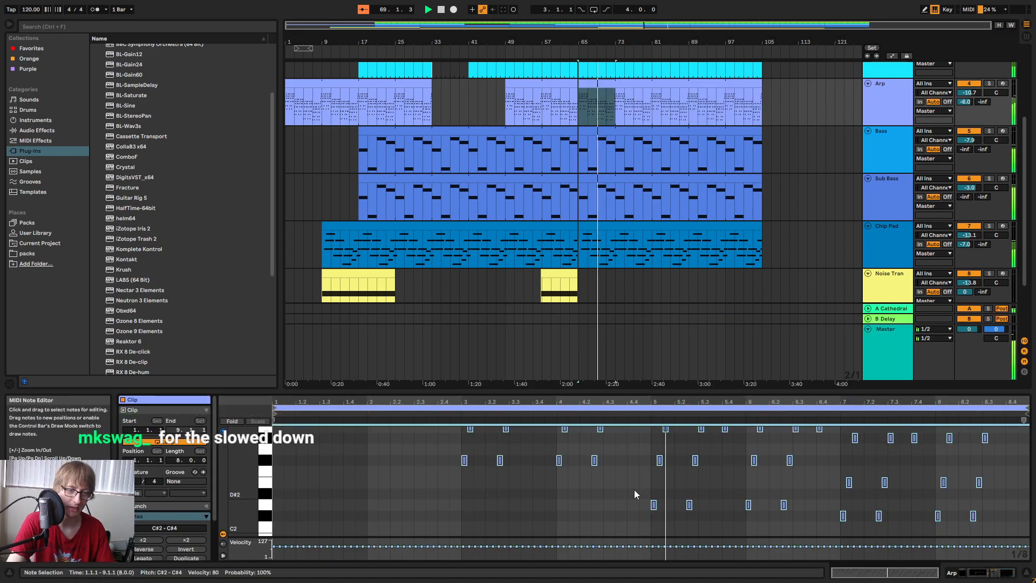
key(shift+Up)
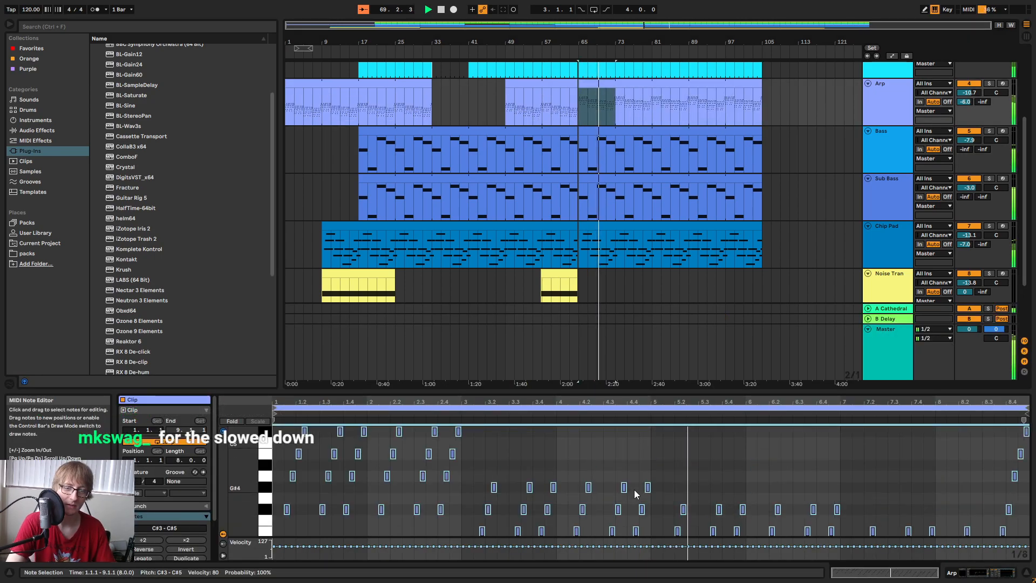
click(571, 51)
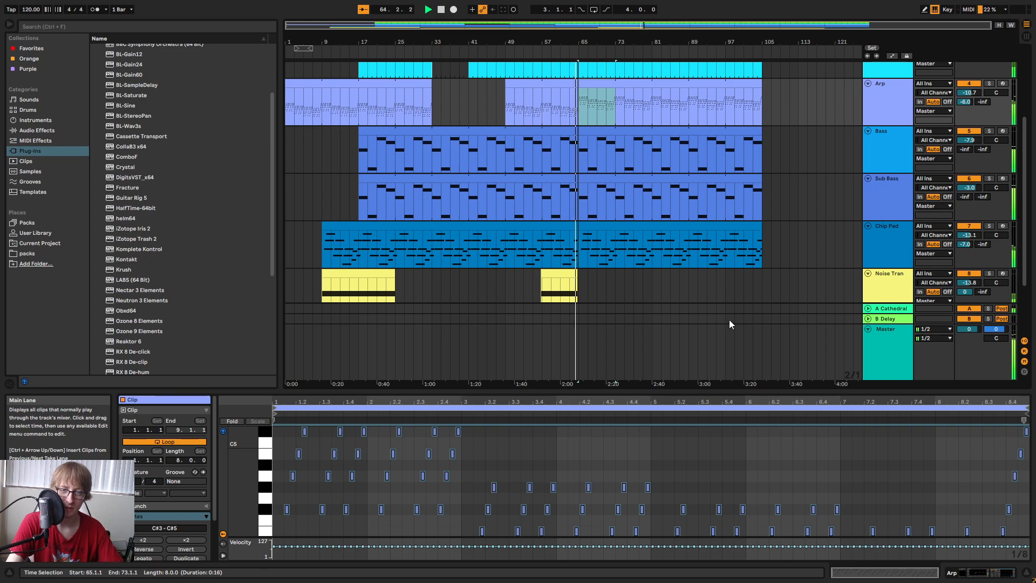
Transpose all notes of the Chip Pad clip starting at bar 65 up one octave.
scroll(739, 308, down, 2)
click(805, 242)
click(820, 193)
click(731, 183)
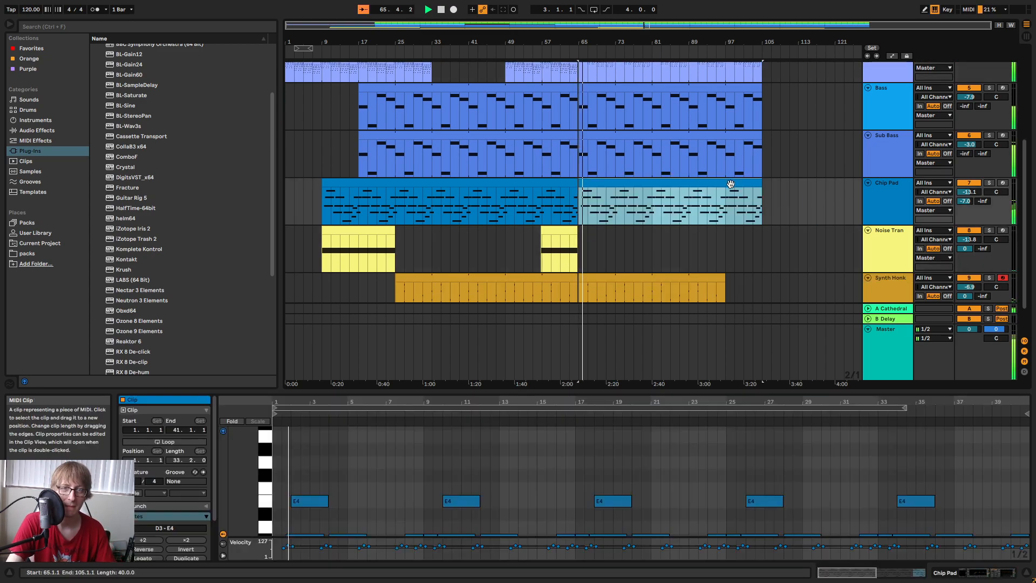
click(798, 398)
drag(798, 391, 766, 194)
key(ctrl+a)
key(shift+Up)
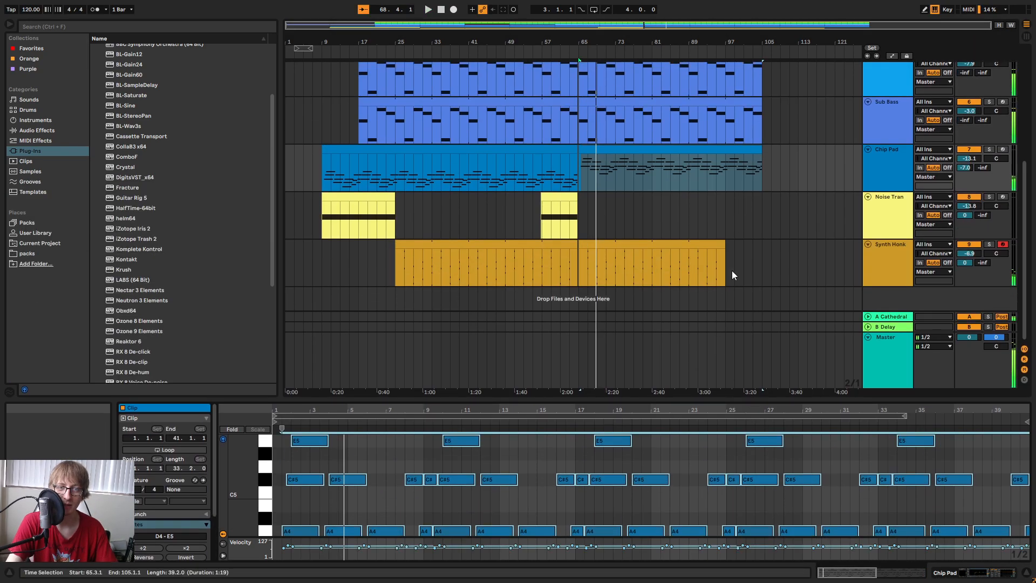
Open the Synth Honk clip starting at bar 65, select all its notes, and play the song from about bar 57.
click(771, 216)
click(642, 254)
click(667, 520)
key(ctrl+a)
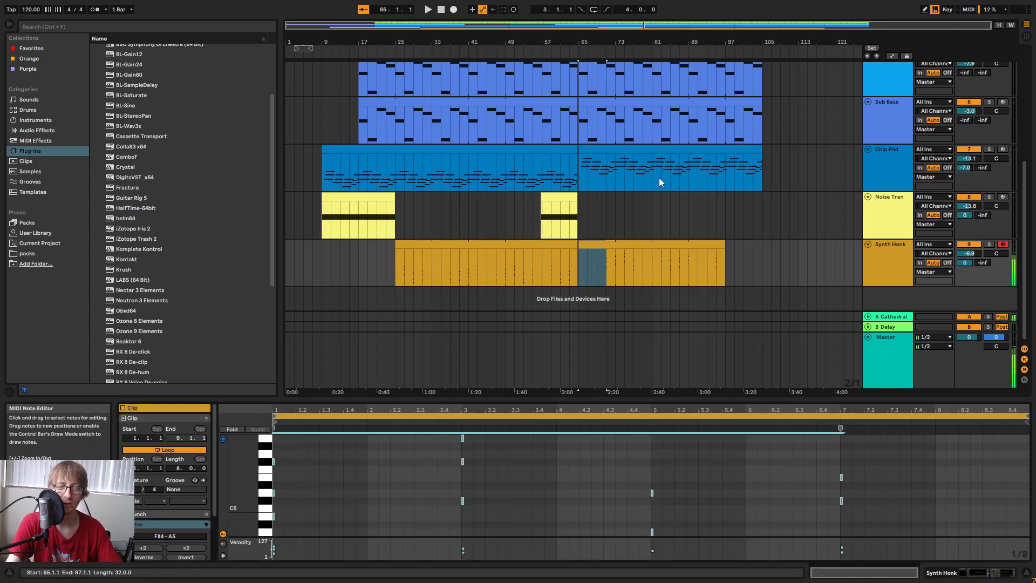
click(543, 57)
click(728, 218)
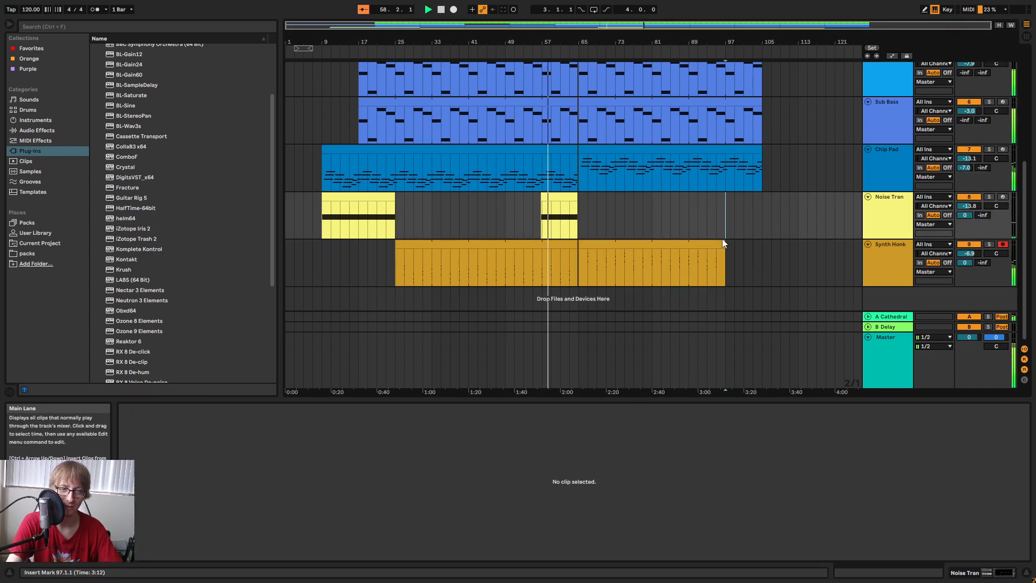
Transpose all notes of the Bass and Sub Bass clips from bar 65 to 105 up one octave together.
scroll(730, 248, up, 3)
scroll(804, 187, up, 3)
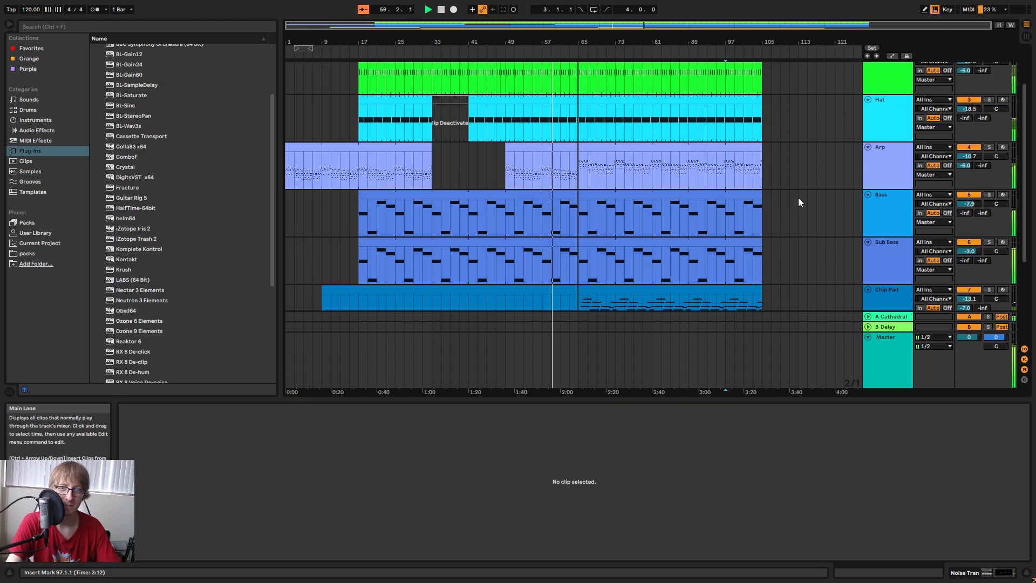
click(649, 251)
shift+click(663, 196)
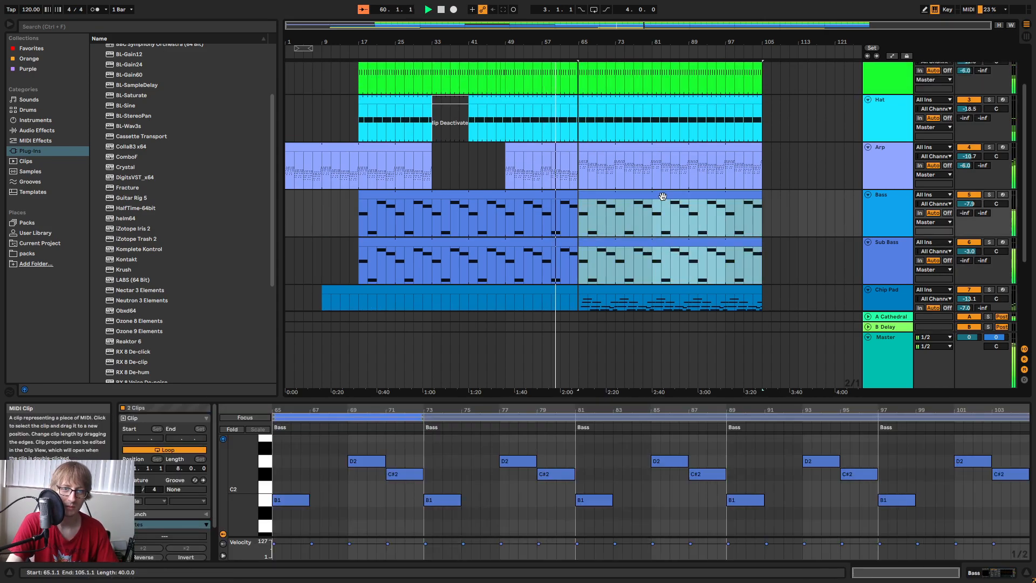
click(606, 451)
key(ctrl+a)
key(shift+Up)
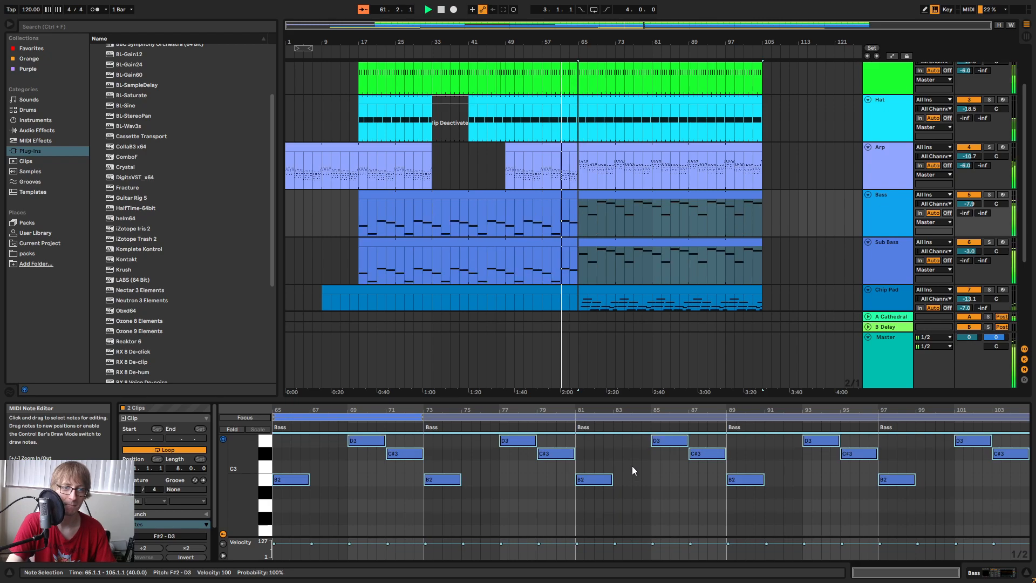
click(816, 217)
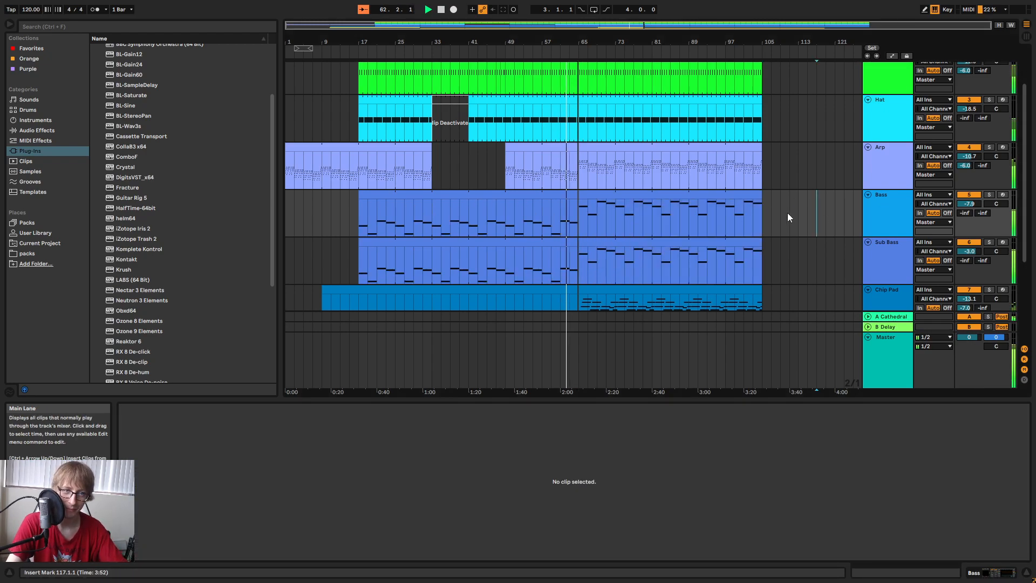
scroll(779, 218, down, 5)
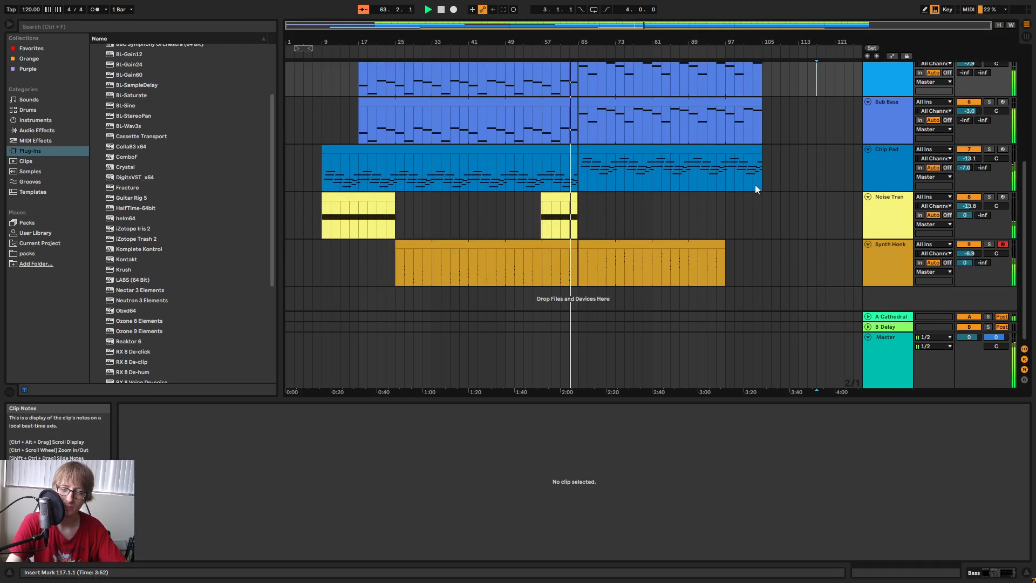
Stop playback and undo the octave transpositions of the Bass, Sub Bass, Chip Pad and Arp clips from bar 65 onward.
scroll(766, 189, up, 2)
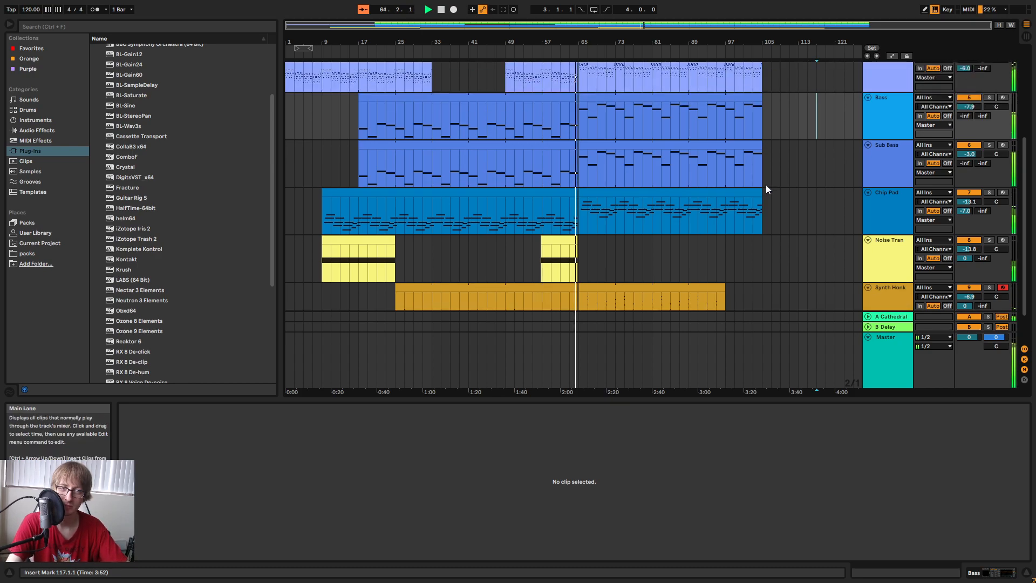
scroll(766, 186, up, 4)
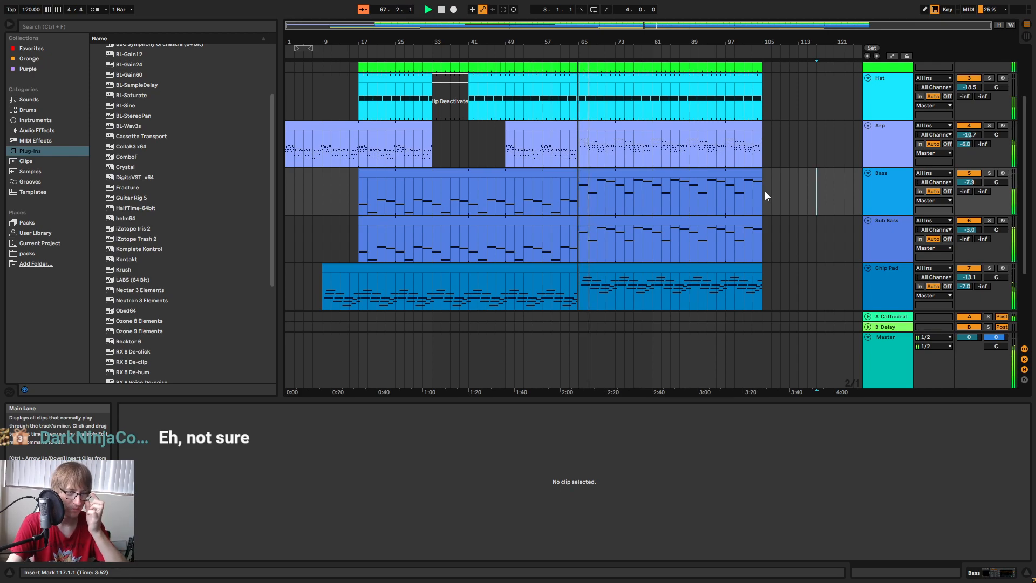
key(space)
key(ctrl+z)
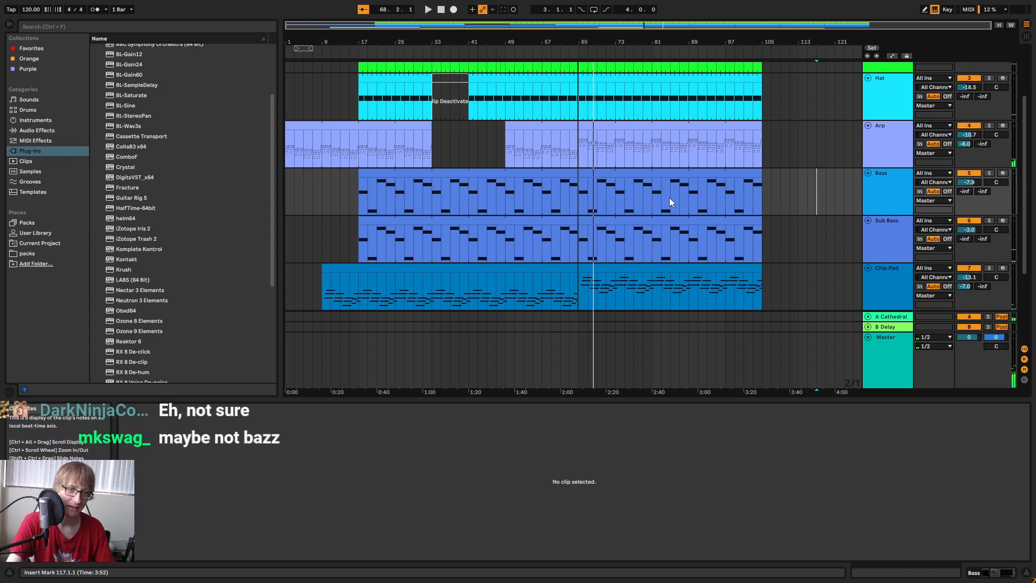
key(ctrl+z)
key(ctrl+z)
scroll(669, 202, down, 3)
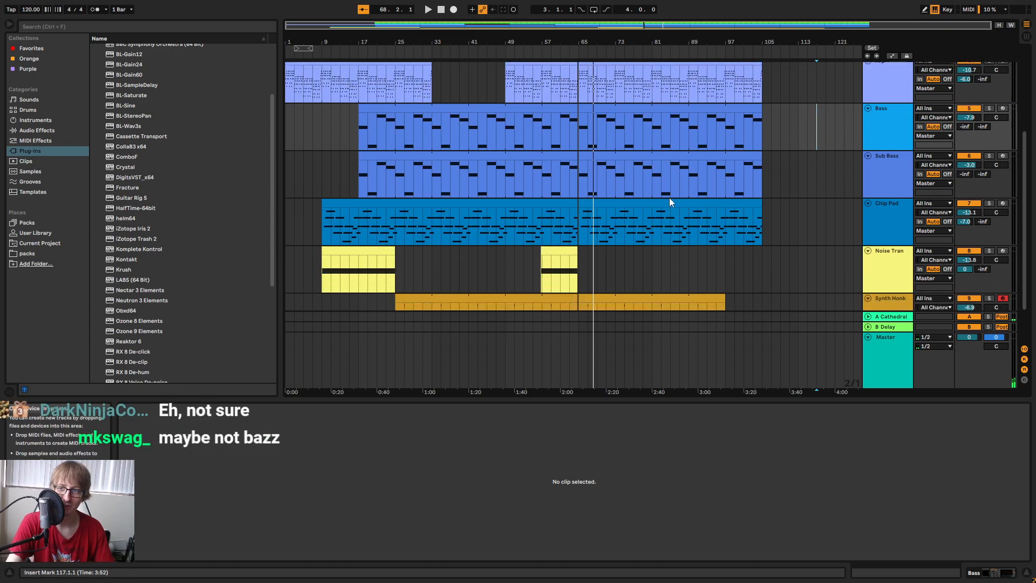
scroll(669, 202, down, 3)
Play the song from about bar 63 to audition the slowed-down section without the octave transpositions.
key(space)
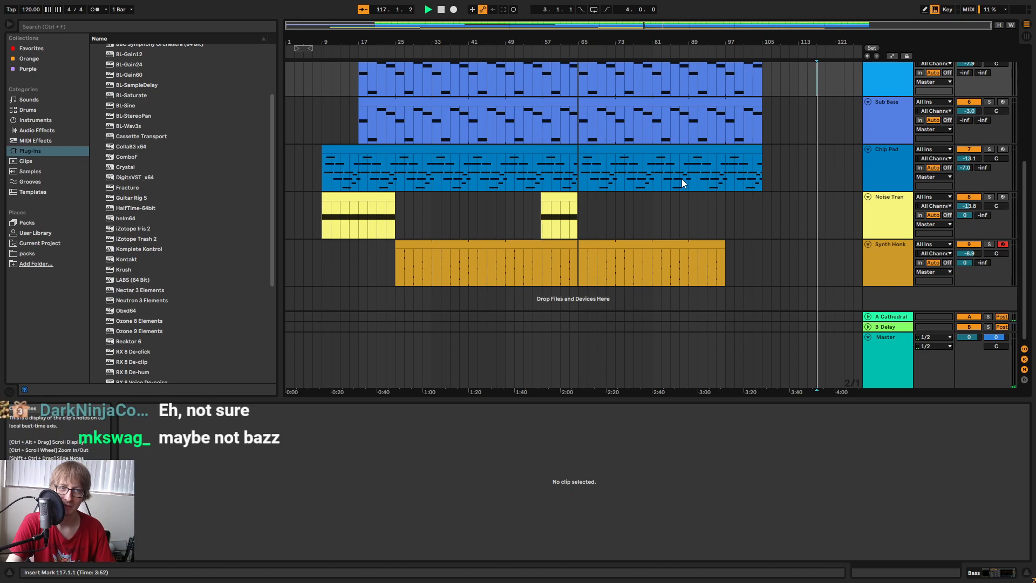
click(572, 54)
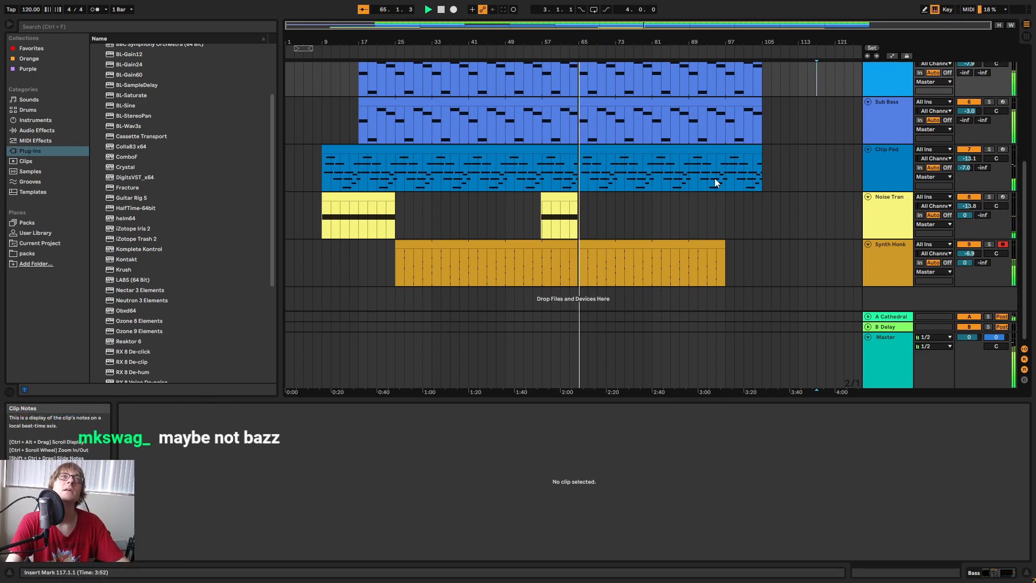
scroll(715, 179, up, 4)
scroll(713, 184, up, 5)
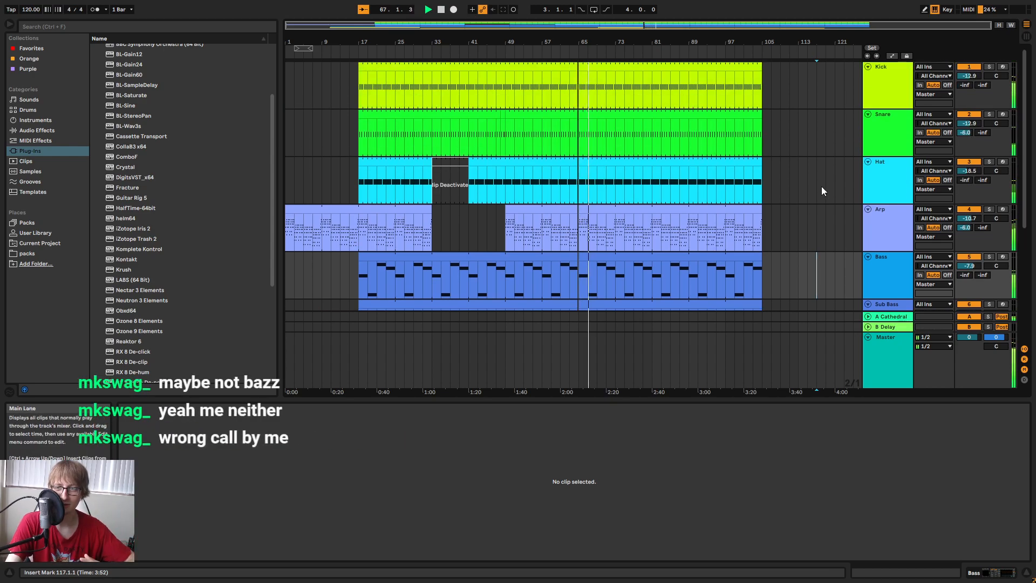
scroll(811, 162, down, 4)
click(790, 144)
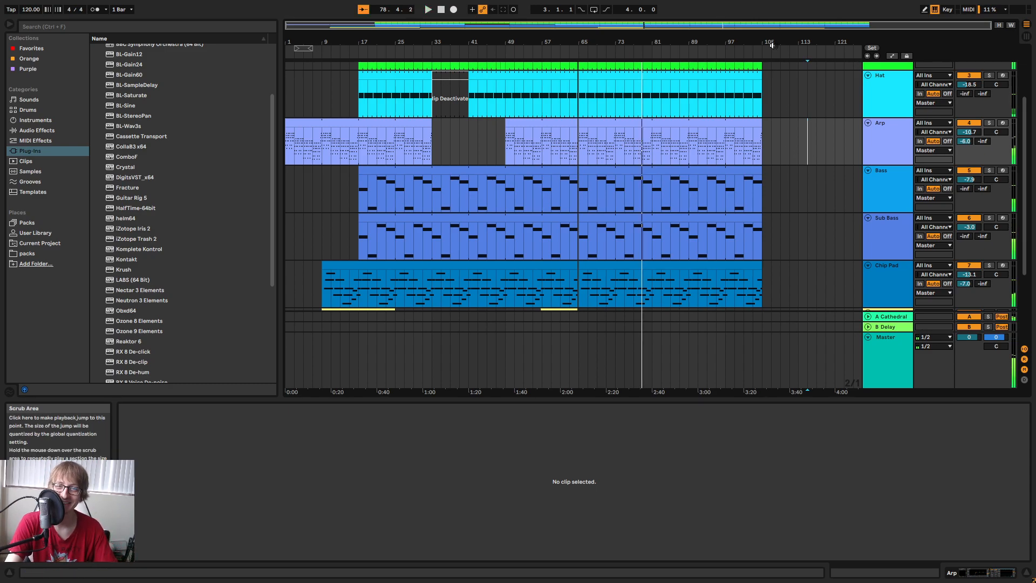
scroll(659, 102, down, 2)
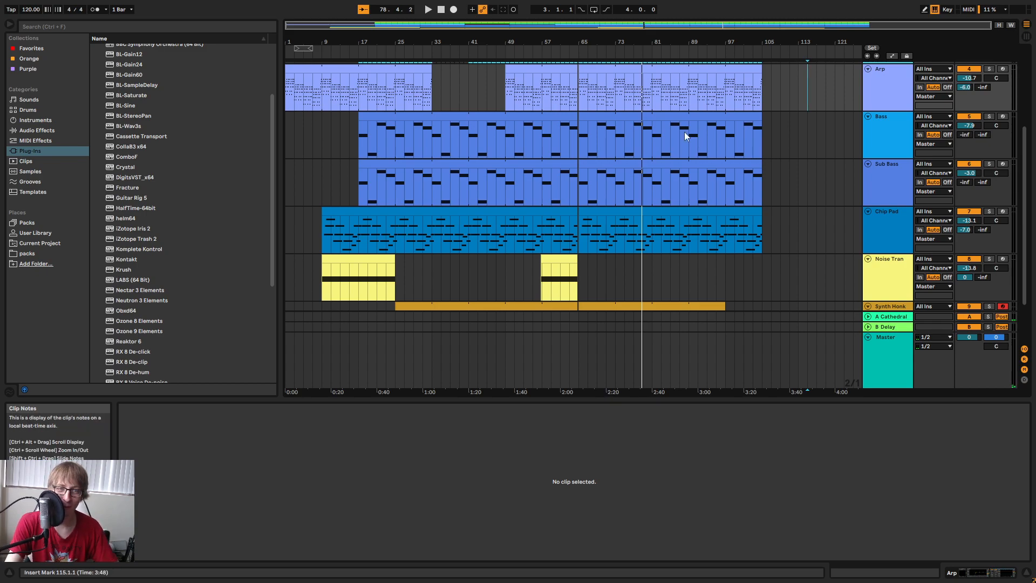
Play the lead-in to bar 65 from about bar 56 and enlarge the arrangement area to examine the transition.
drag(581, 36, 612, 78)
scroll(633, 115, down, 2)
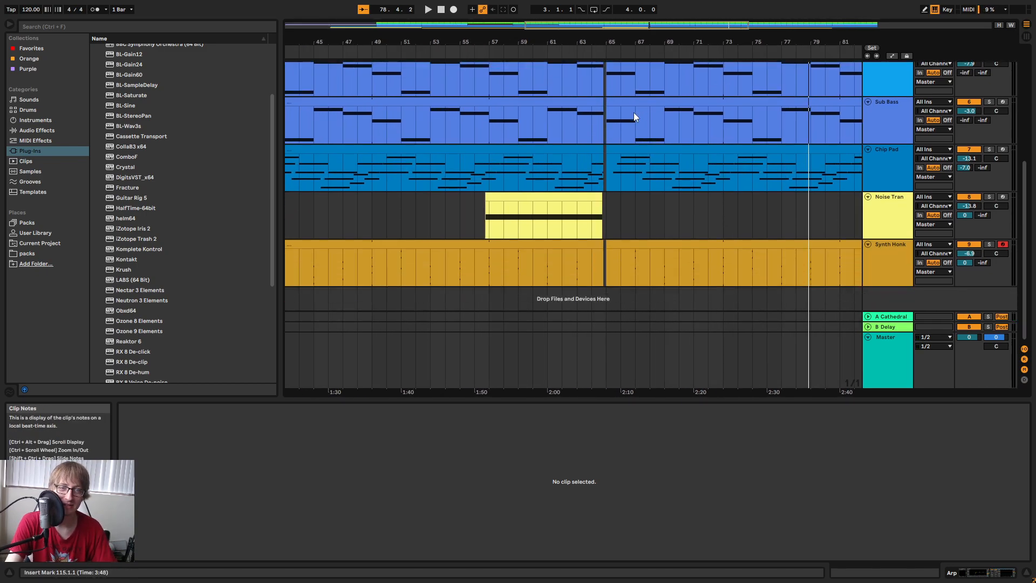
click(472, 53)
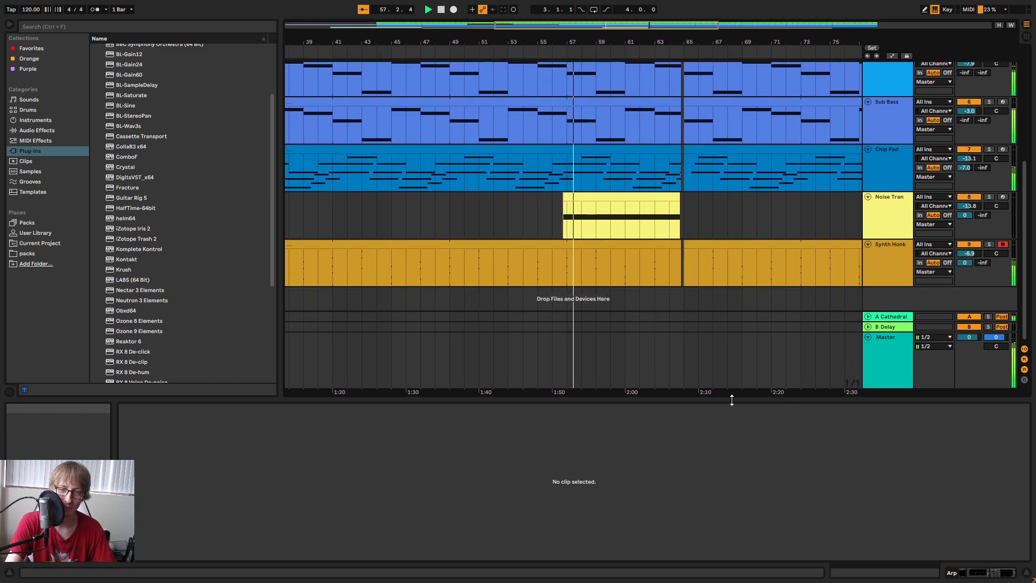
drag(731, 399, 732, 455)
drag(677, 44, 670, 66)
scroll(809, 138, up, 2)
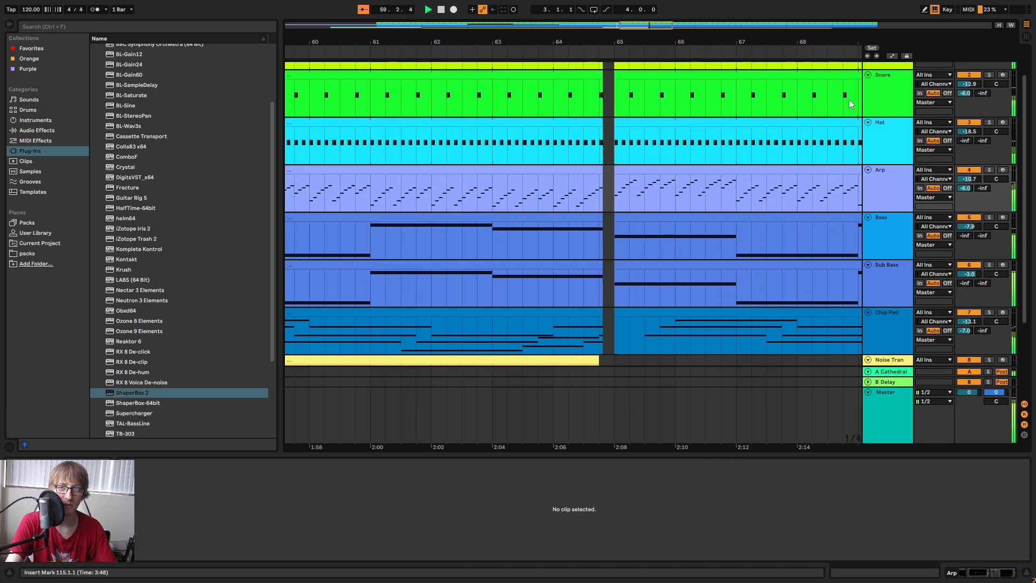
drag(830, 40, 810, 28)
scroll(852, 167, down, 3)
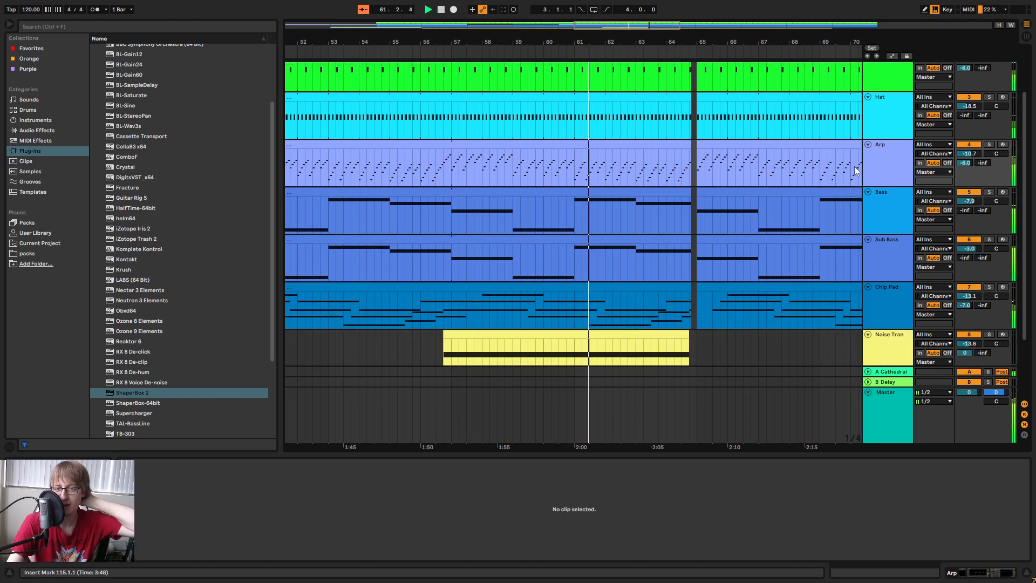
Collapse the Kick, Snare, Hat, Arp, Bass, Sub Bass and Chip Pad tracks in the arrangement and stop playback.
click(870, 348)
click(868, 286)
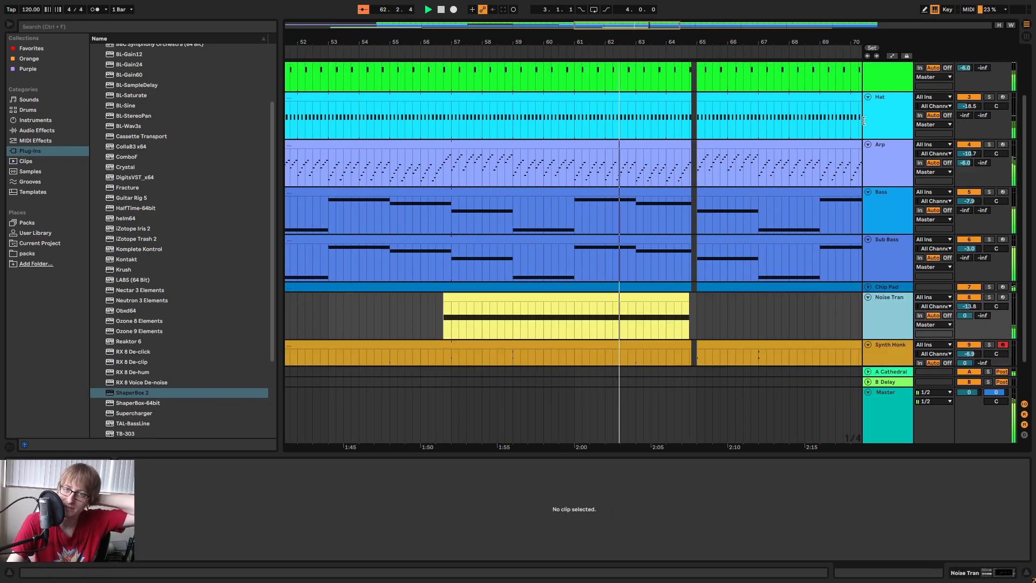
click(867, 238)
click(867, 193)
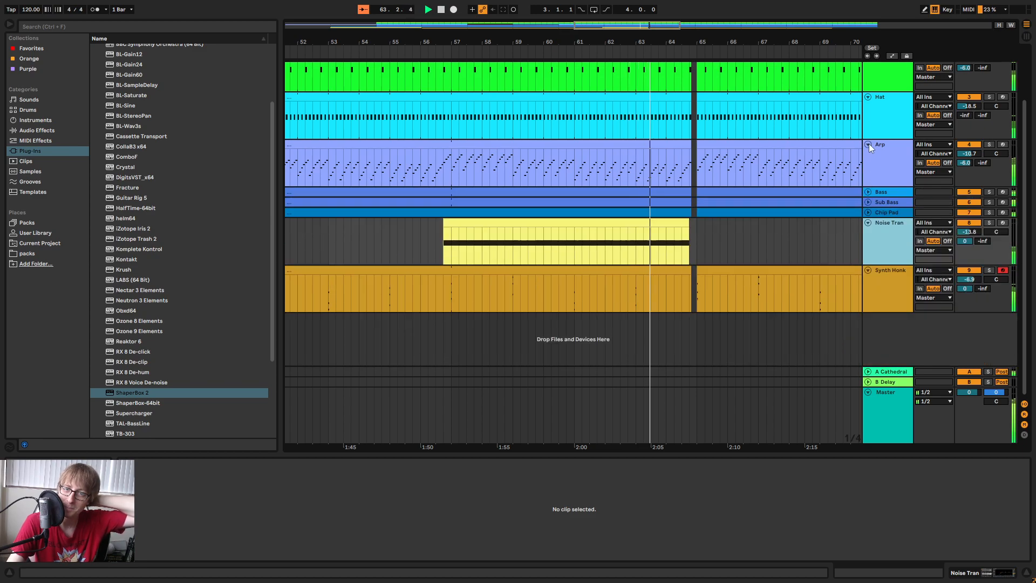
click(869, 144)
scroll(869, 143, up, 3)
click(868, 114)
click(868, 67)
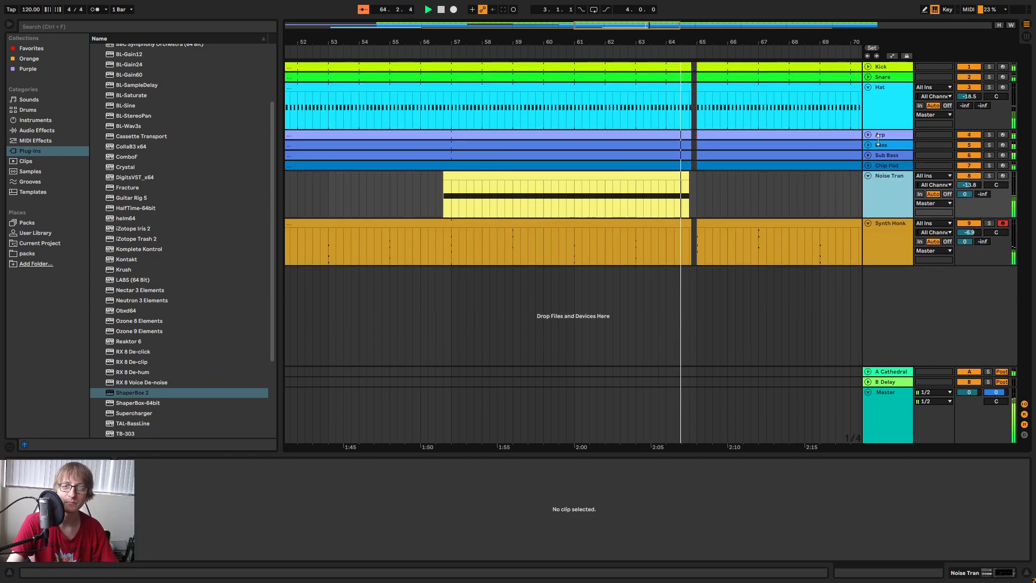
click(868, 87)
drag(744, 46, 642, 43)
key(space)
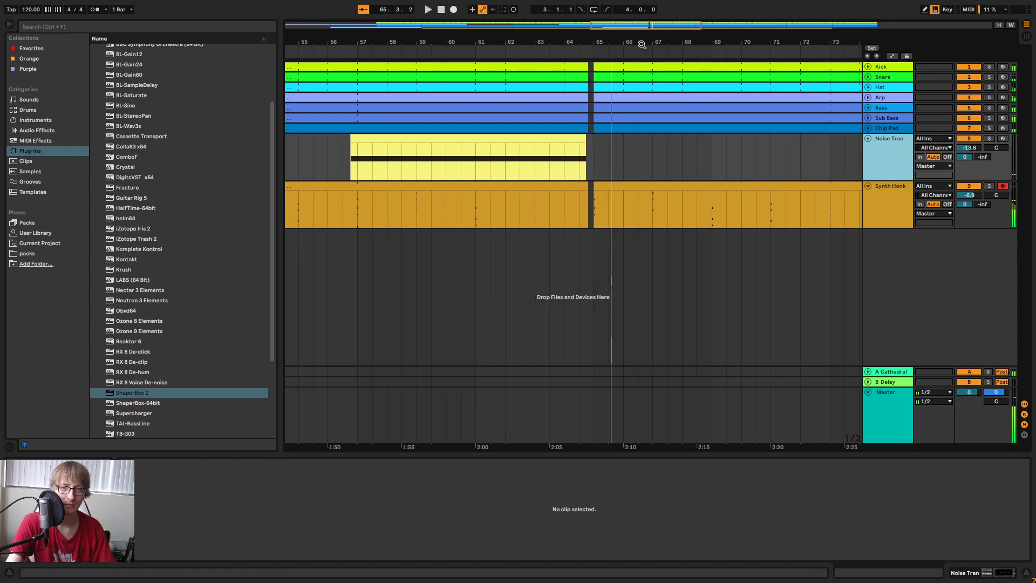
Turn on Draw Mode and expand the A Cathedral return track.
click(900, 372)
click(924, 9)
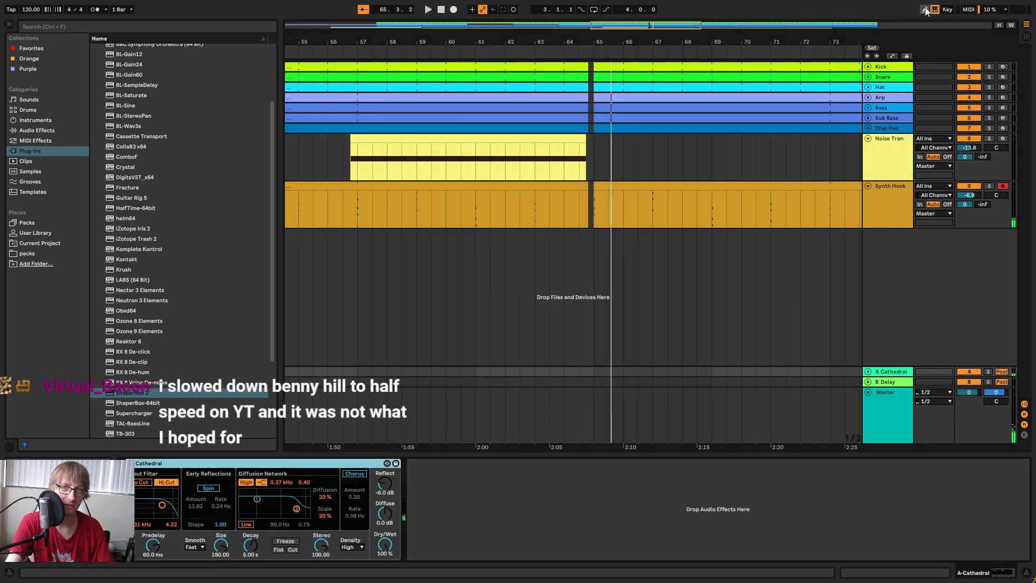
key(plus)
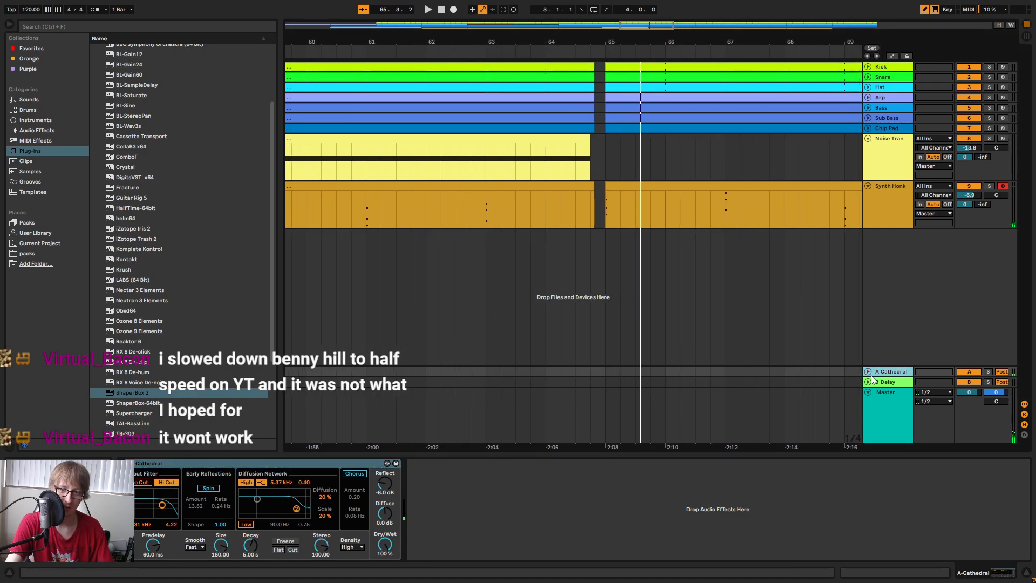
click(868, 372)
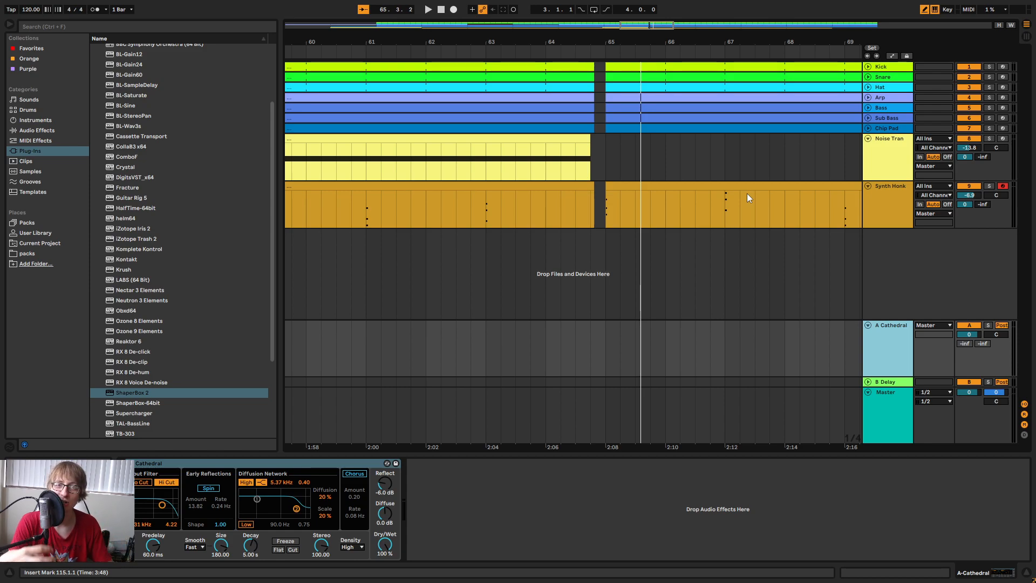
Select the Kick clip starting at bar 65 and play the slowed-down section from there.
click(633, 66)
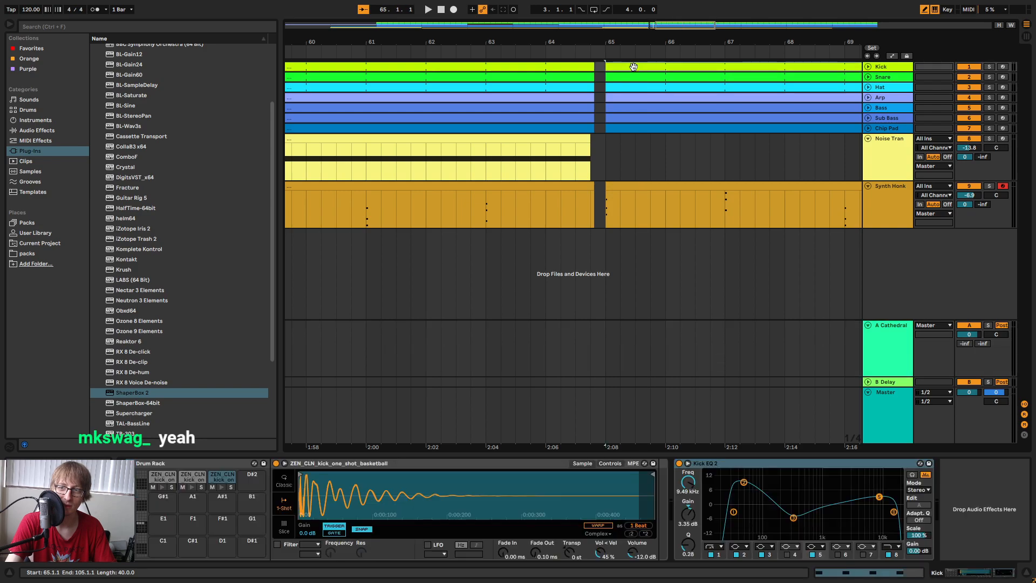
key(space)
drag(646, 44, 611, 20)
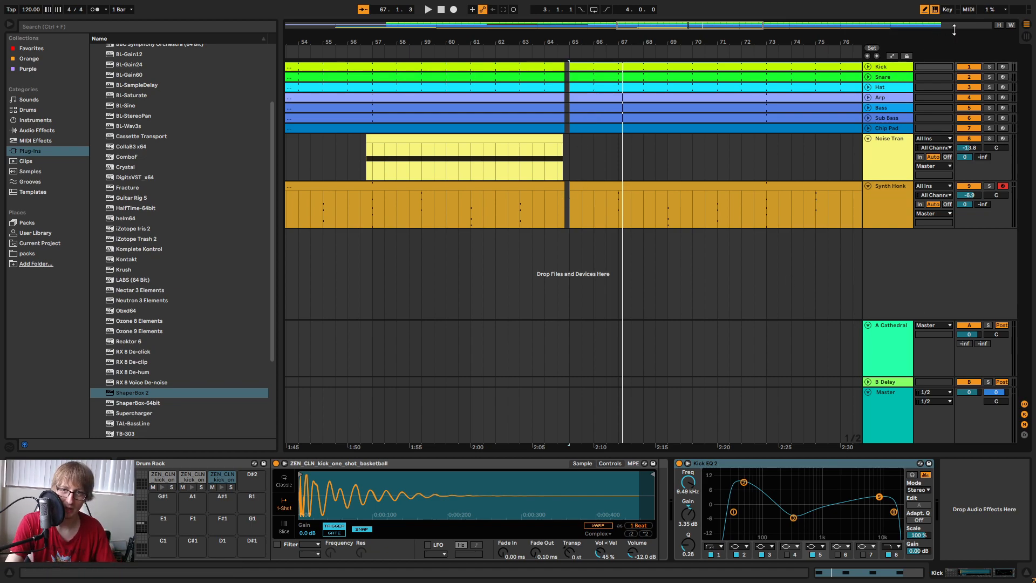
Add a Utility audio effect after the reverb on the A Cathedral return track.
drag(827, 34, 692, 207)
click(881, 341)
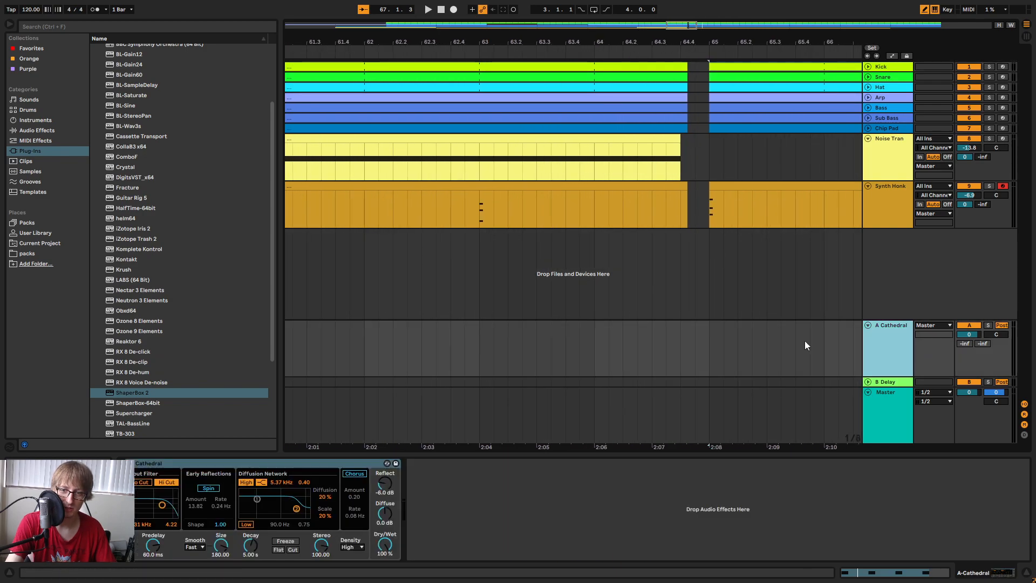
scroll(187, 300, down, 5)
click(38, 130)
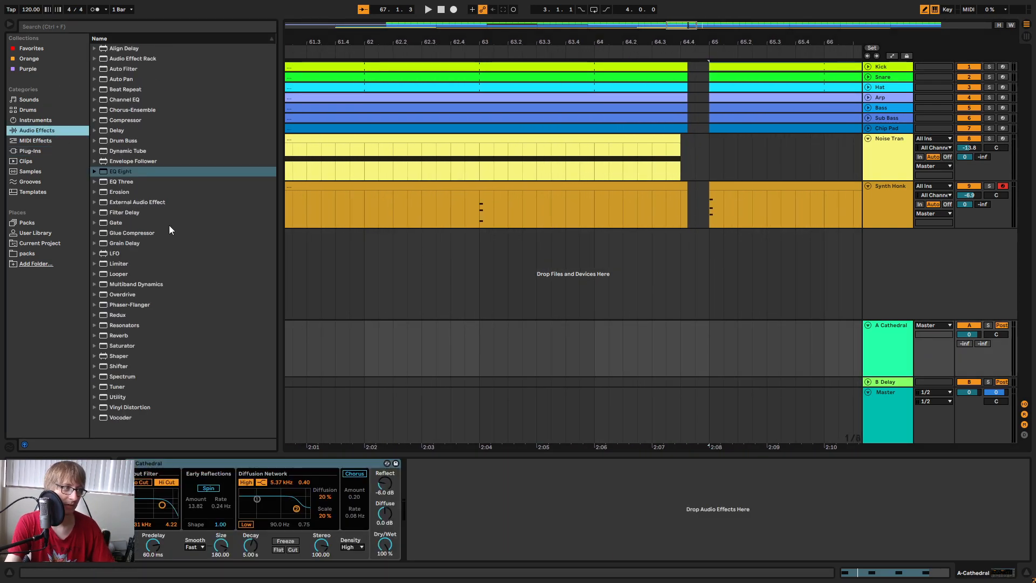
drag(122, 396, 567, 511)
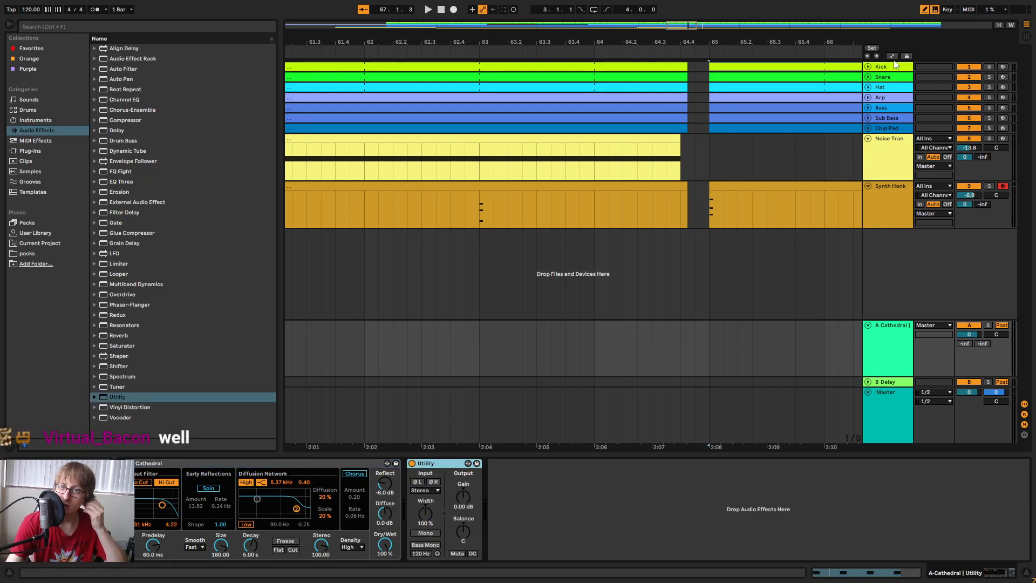
Show automation in the arrangement and display the Utility Gain envelope on the A Cathedral return track.
click(938, 326)
click(928, 327)
click(892, 56)
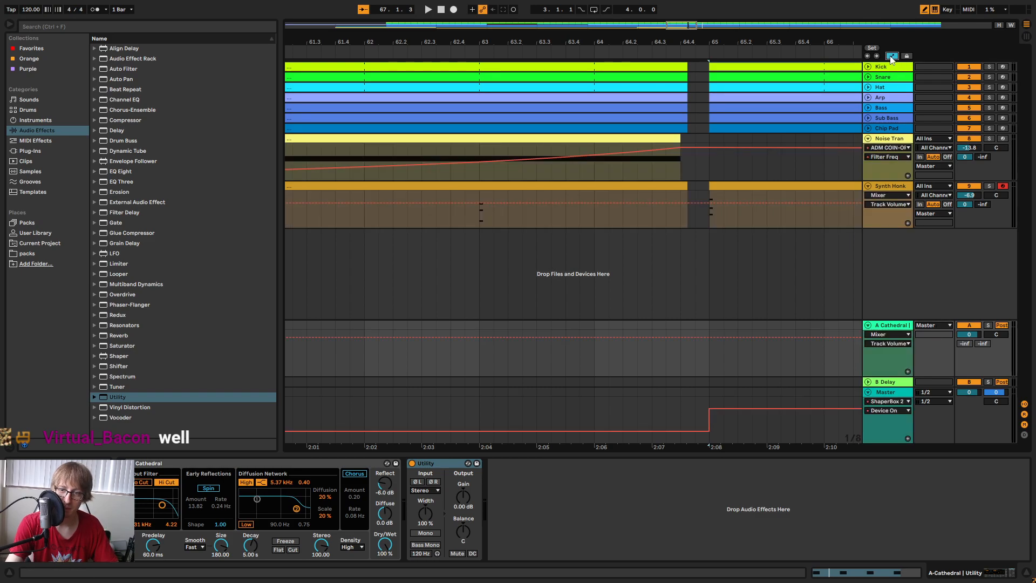
click(890, 334)
click(883, 361)
click(890, 343)
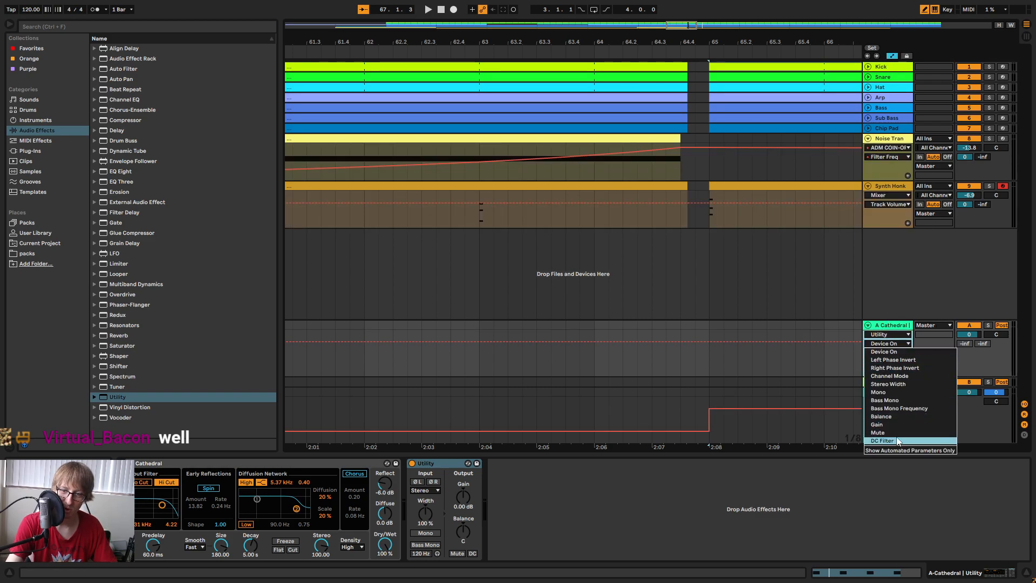
click(890, 424)
scroll(654, 92, up, 3)
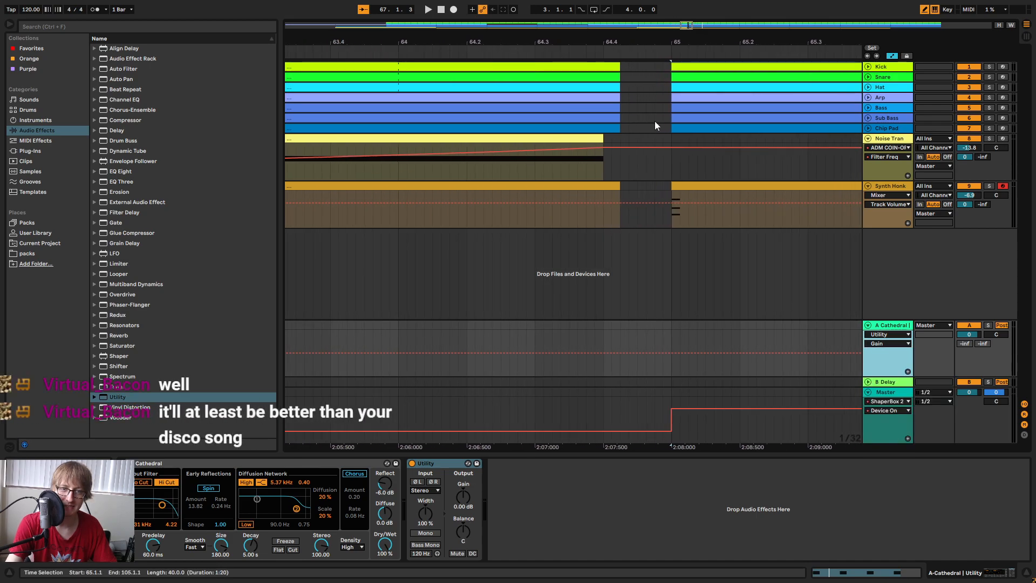
Expand the Snare track to show its notes around the gap before bar 65.
drag(648, 43, 627, 25)
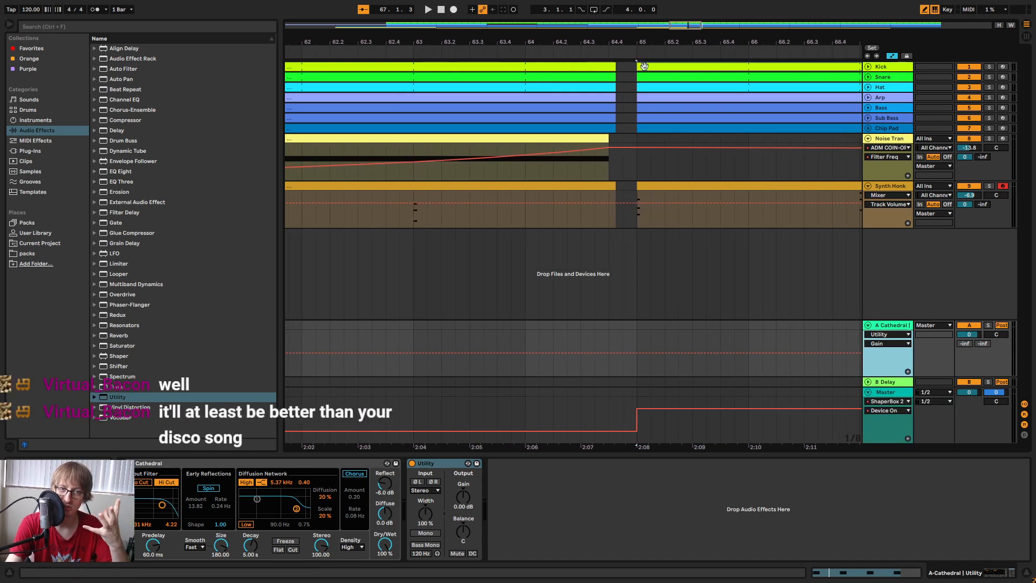
click(873, 77)
click(868, 77)
drag(612, 48, 618, 301)
drag(602, 365, 656, 402)
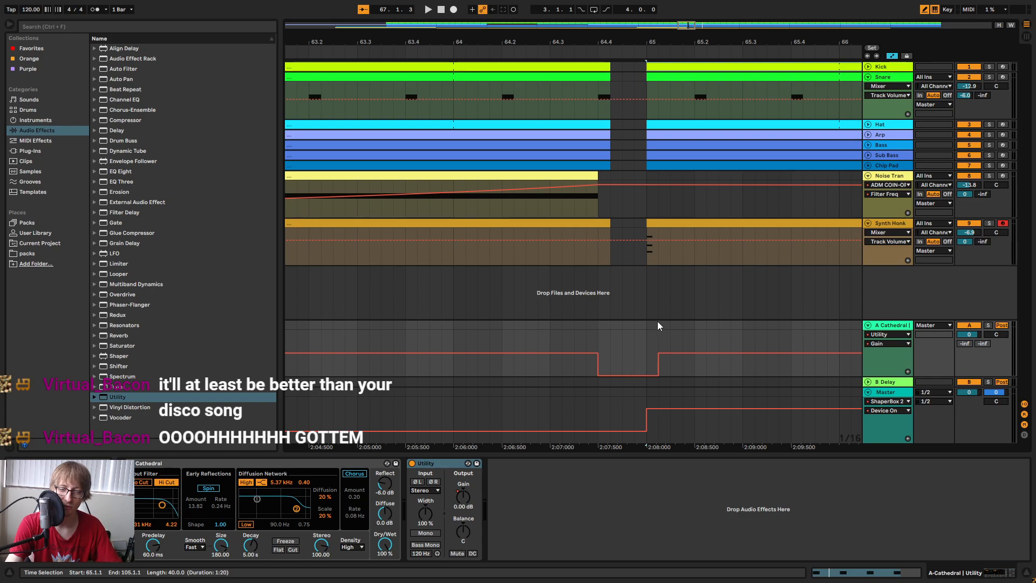
click(652, 356)
key(ctrl+z)
key(ctrl+z)
Draw A Cathedral's Utility Gain automation down to -inf dB from 64.4 to 65 and play the transition from about 63.4.
mouse_move(605, 369)
mouse_down()
mouse_move(632, 407)
mouse_move(646, 406)
mouse_up()
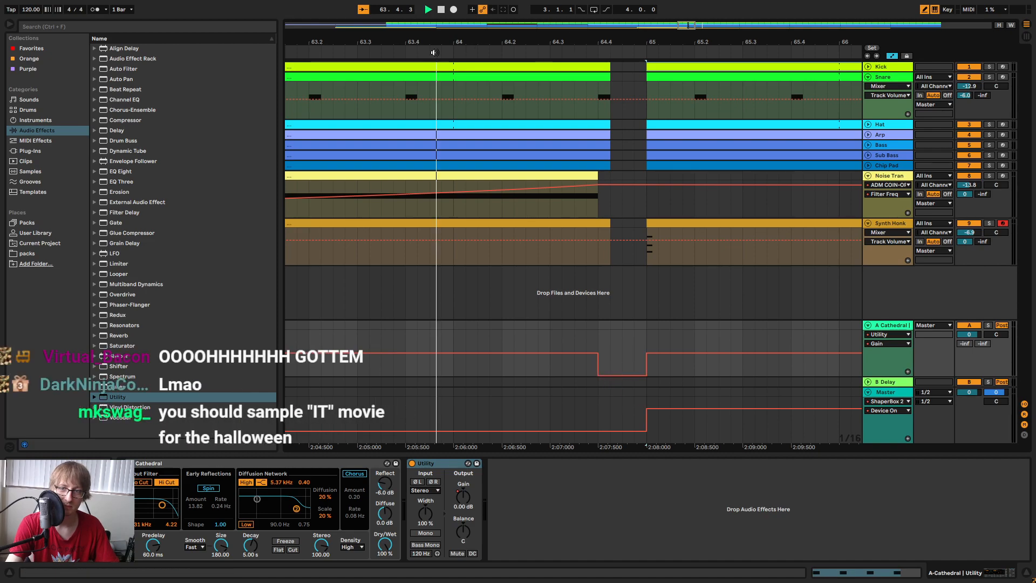
click(434, 53)
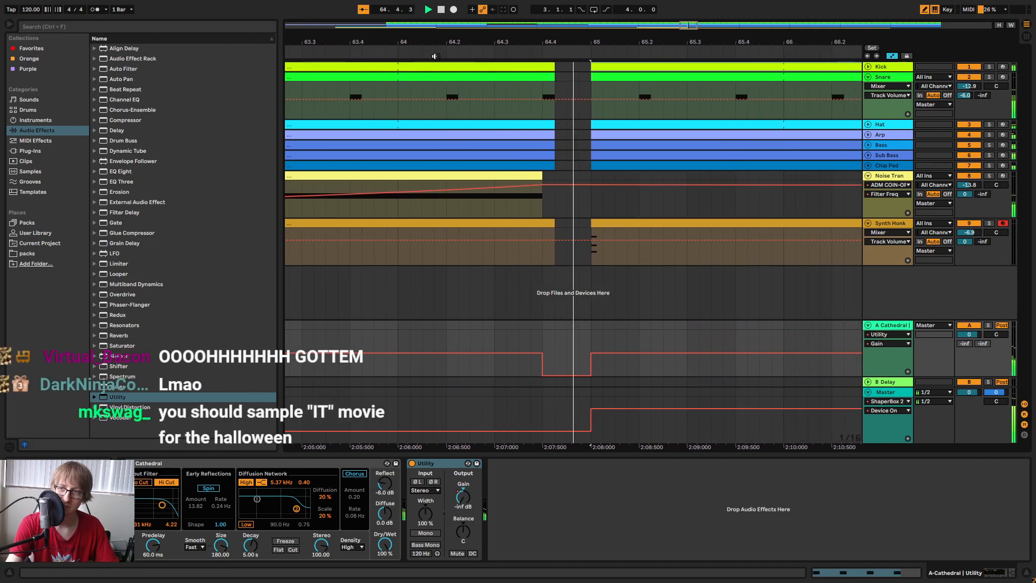
key(space)
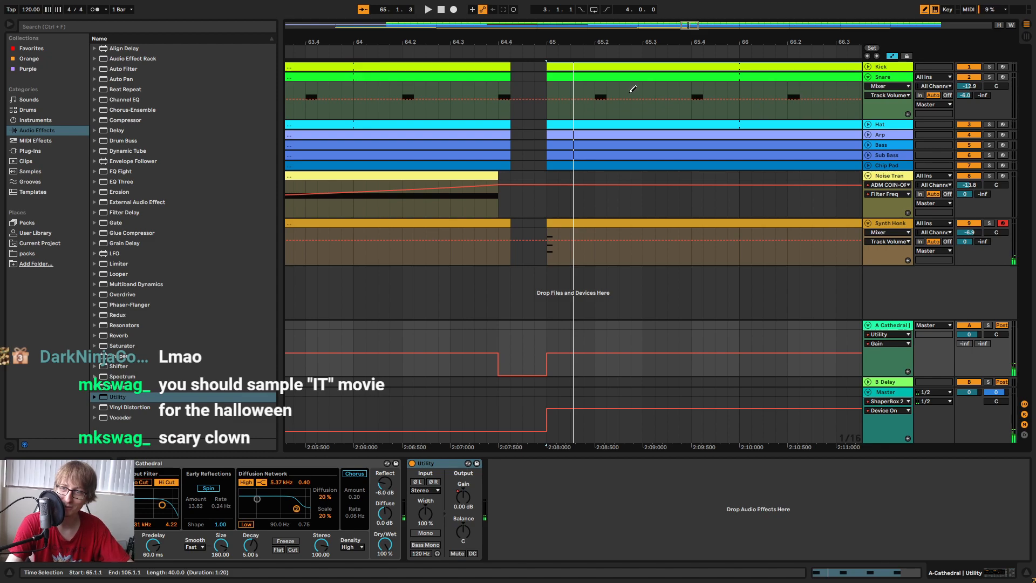
drag(555, 45, 589, 24)
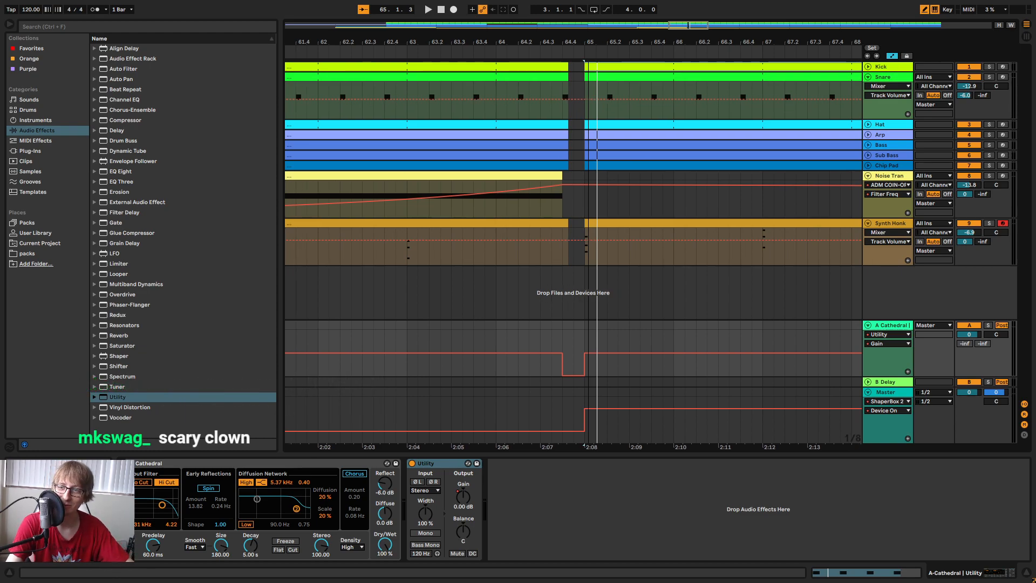
drag(589, 24, 589, 44)
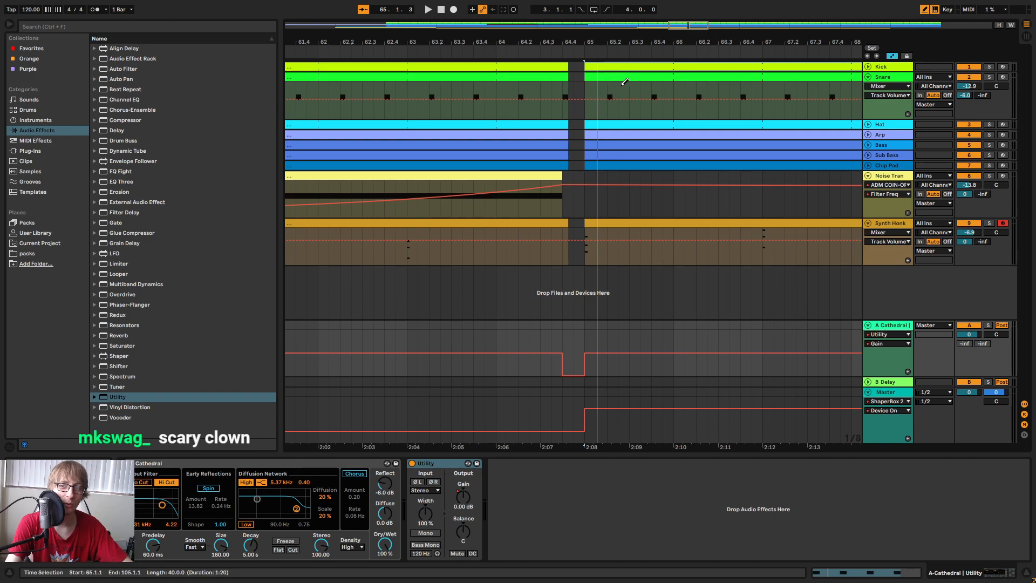
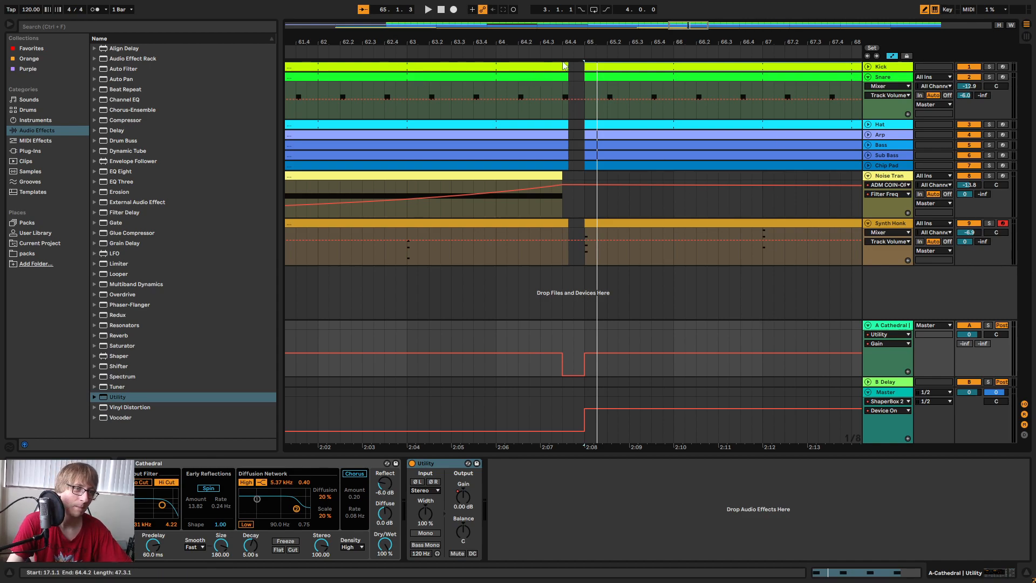
Replay the gap before bar 65, and delete the Delay effect from the B return track.
drag(531, 45, 535, 34)
click(495, 48)
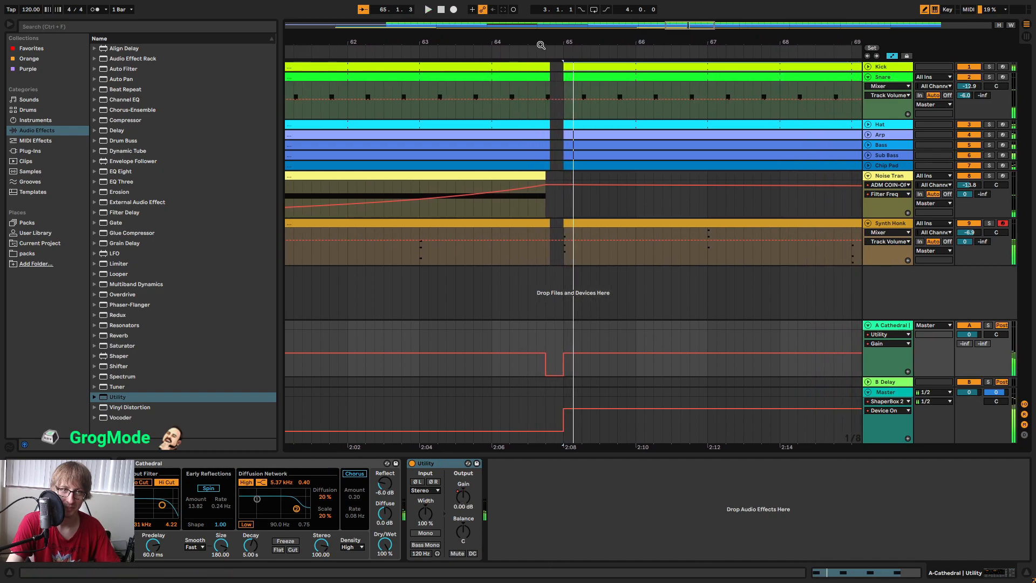
key(Tab)
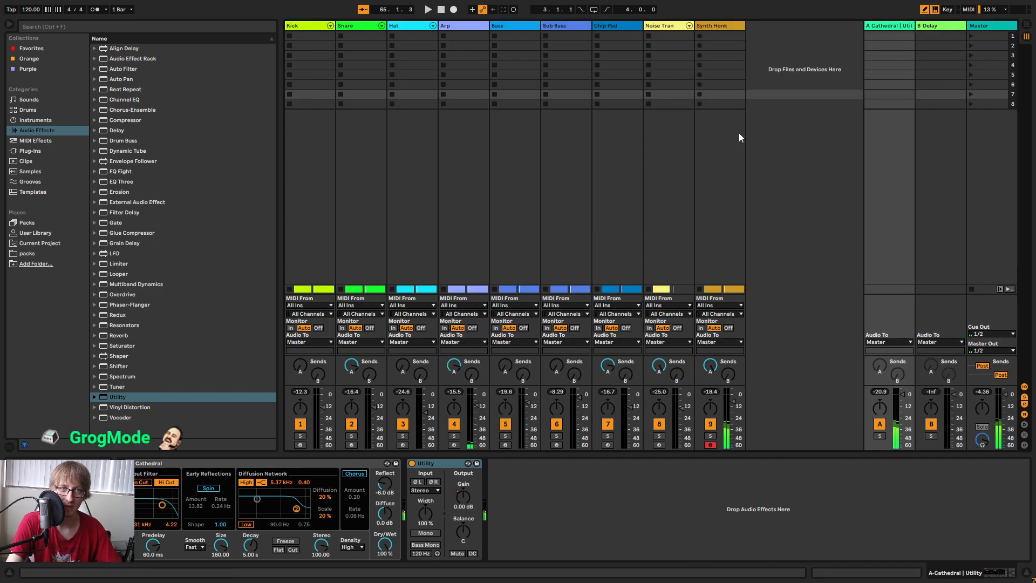
click(305, 28)
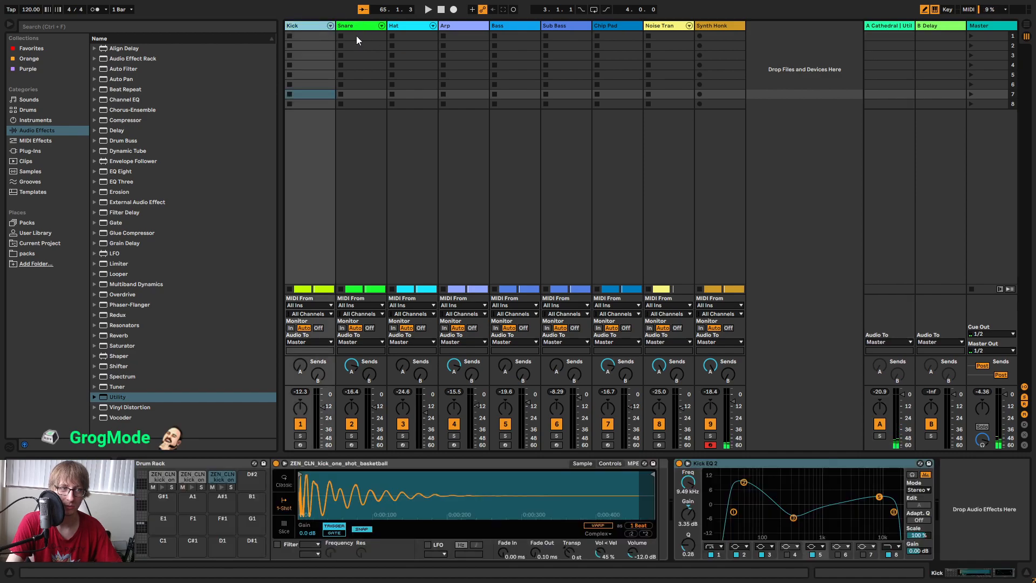
click(946, 30)
click(238, 463)
key(Delete)
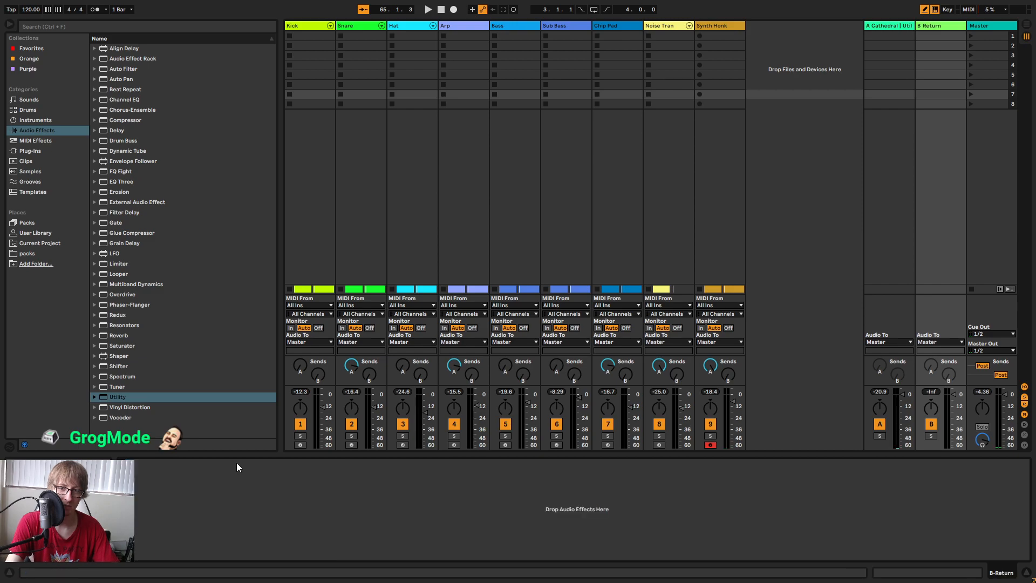
Select every track from Kick to Synth Honk except Snare and raise their Send B to 0 dB.
click(300, 29)
ctrl+click(403, 27)
ctrl+click(460, 29)
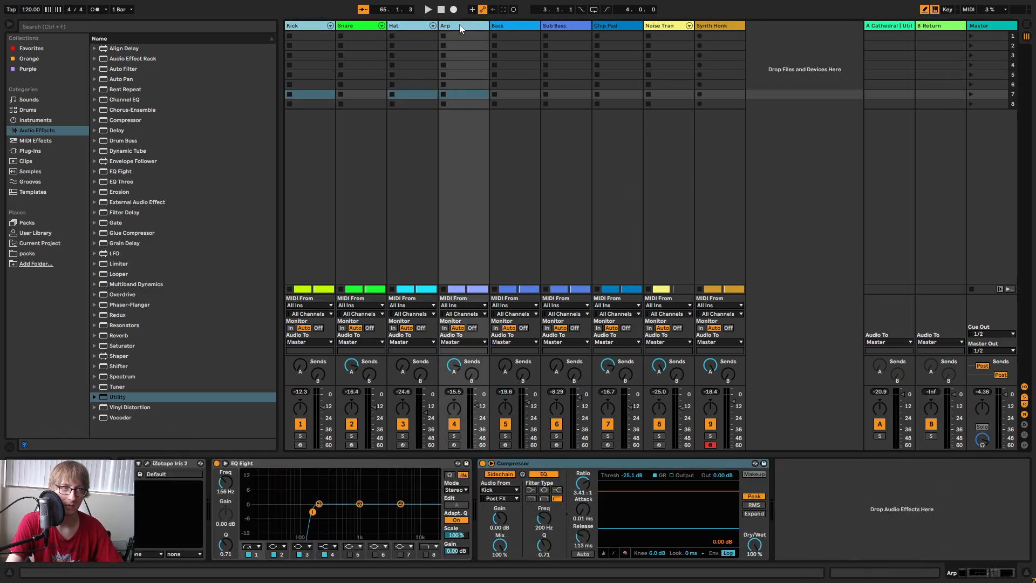
ctrl+click(520, 27)
ctrl+click(564, 27)
ctrl+click(616, 27)
ctrl+click(666, 27)
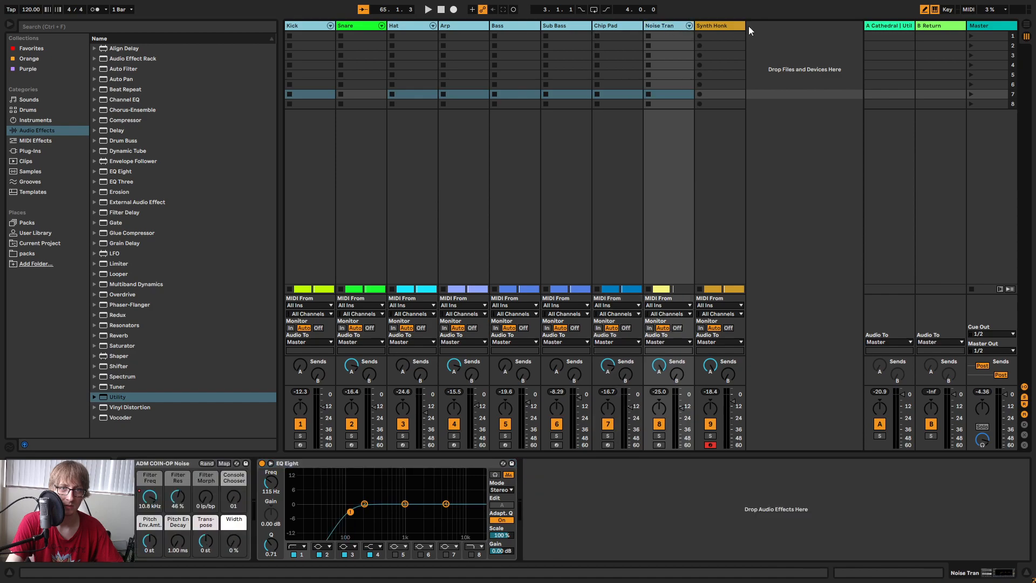
ctrl+click(718, 27)
drag(727, 373, 727, 291)
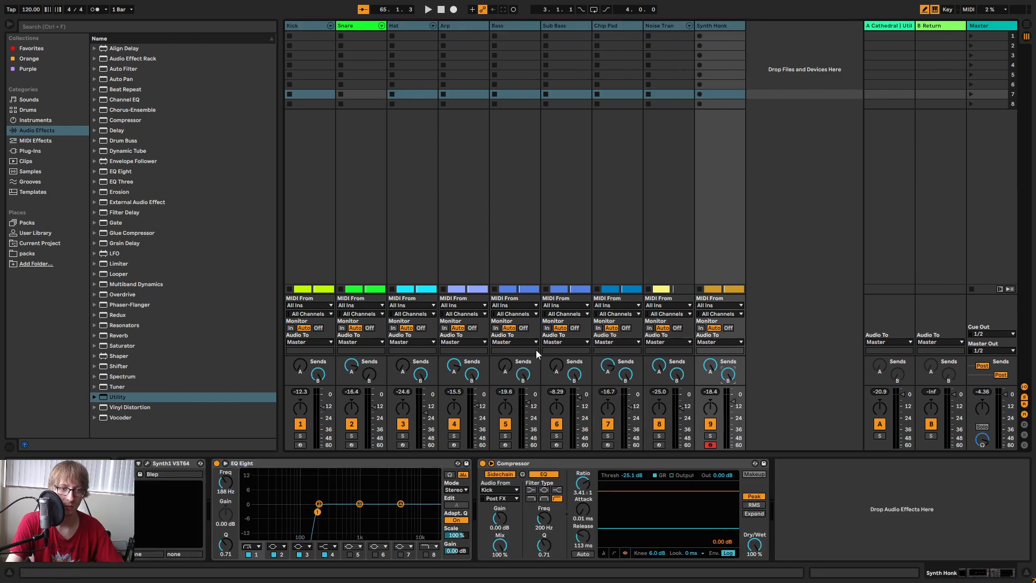
Route the selected tracks' audio output to Sends Only and play the transition in the arrangement.
click(316, 344)
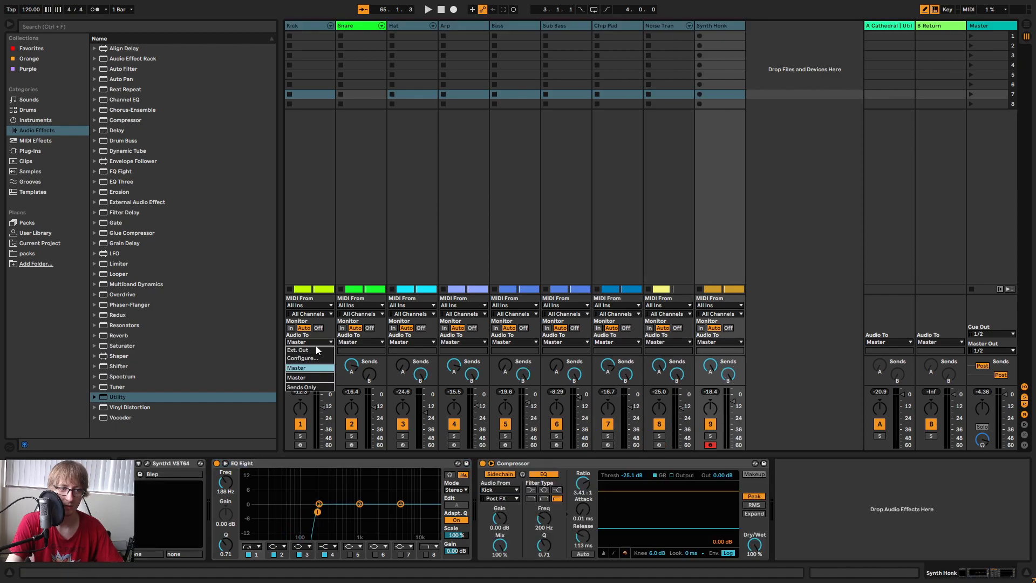
click(311, 384)
key(space)
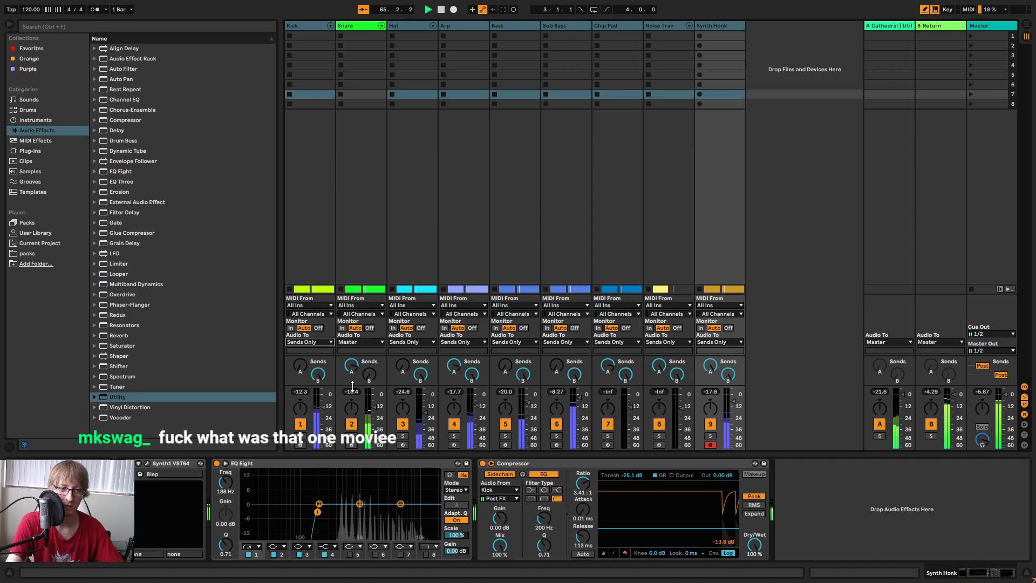
key(Tab)
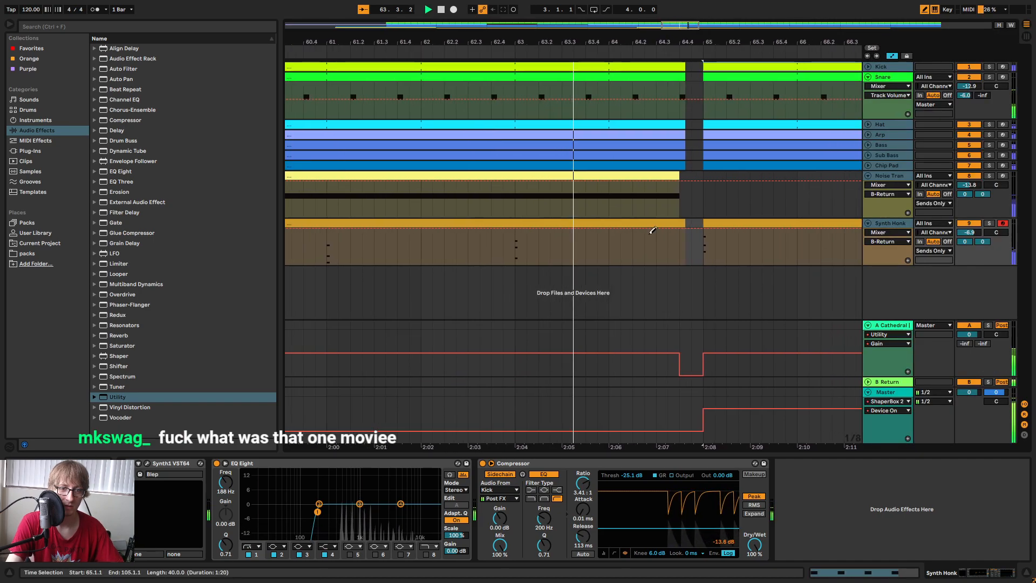
key(Tab)
key(Tab)
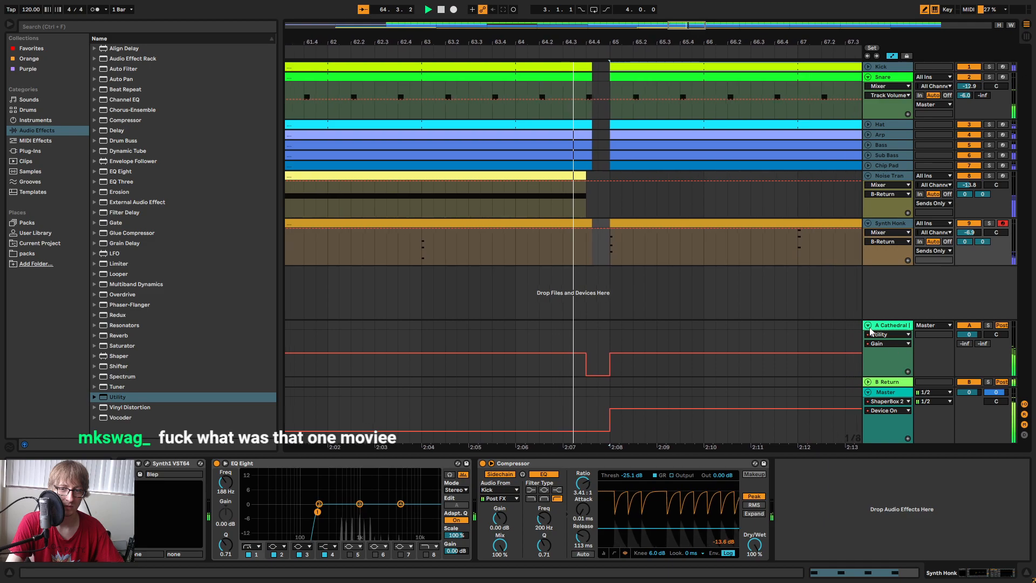
Copy the Utility effect from the A Cathedral return track onto the B return track.
click(891, 326)
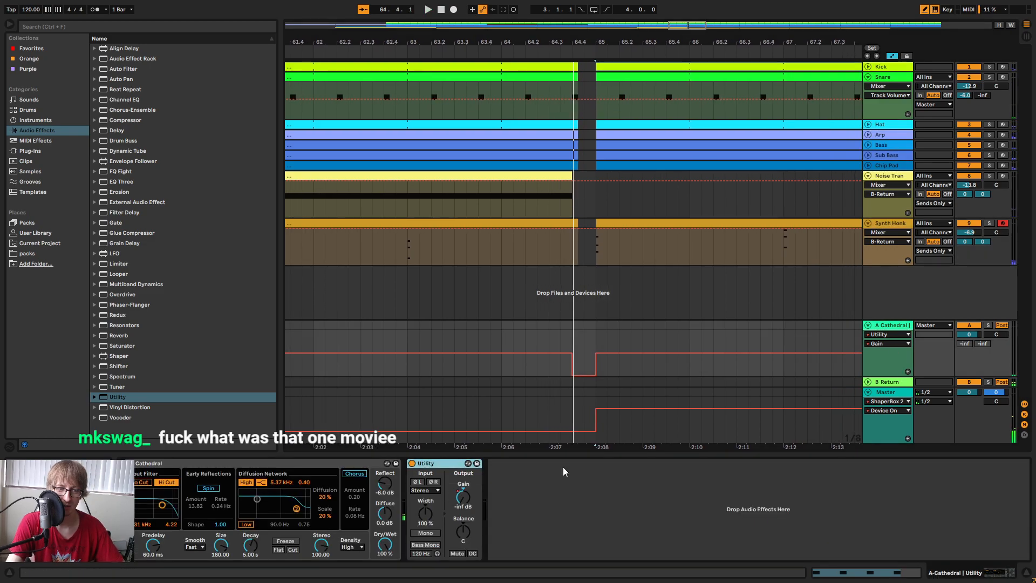
click(889, 382)
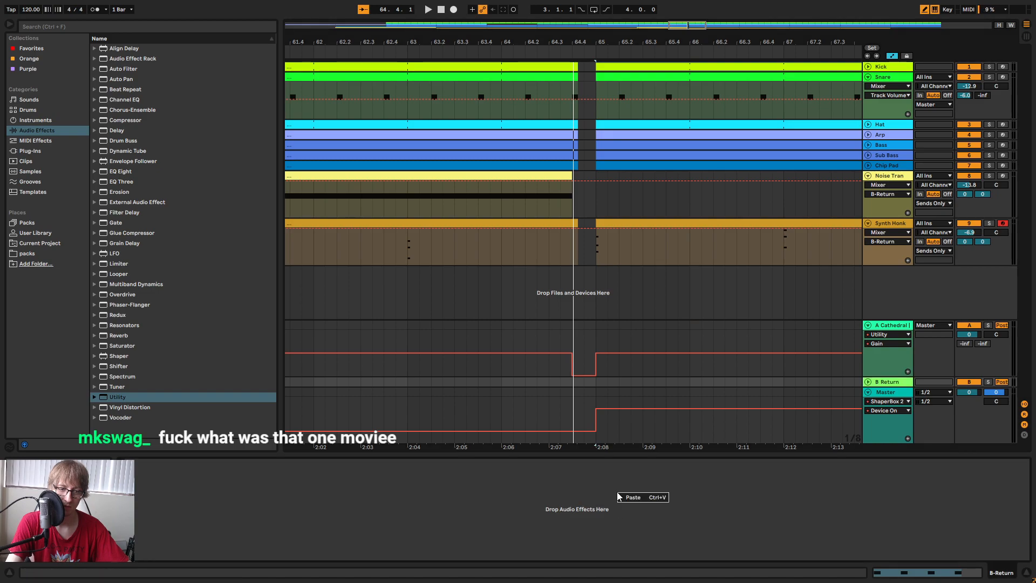
key(Return)
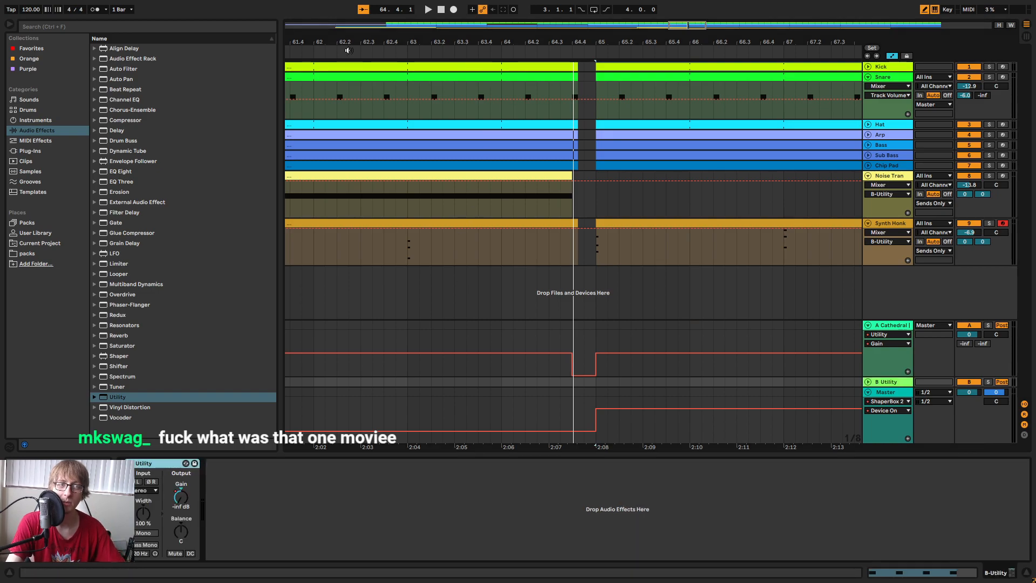
Play the transition across the gap before bar 65 with the tracks routed through the B return.
click(348, 50)
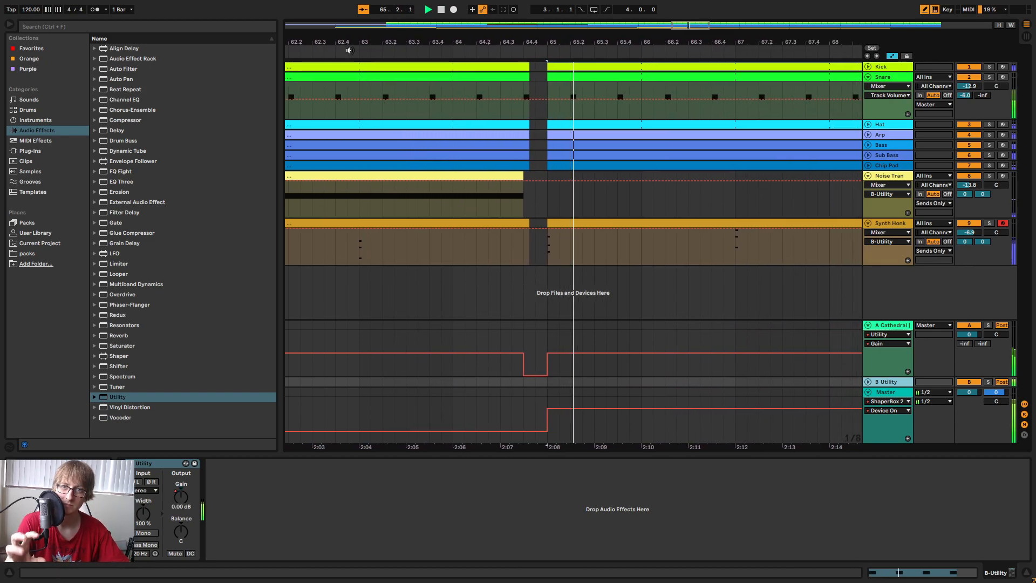
click(385, 48)
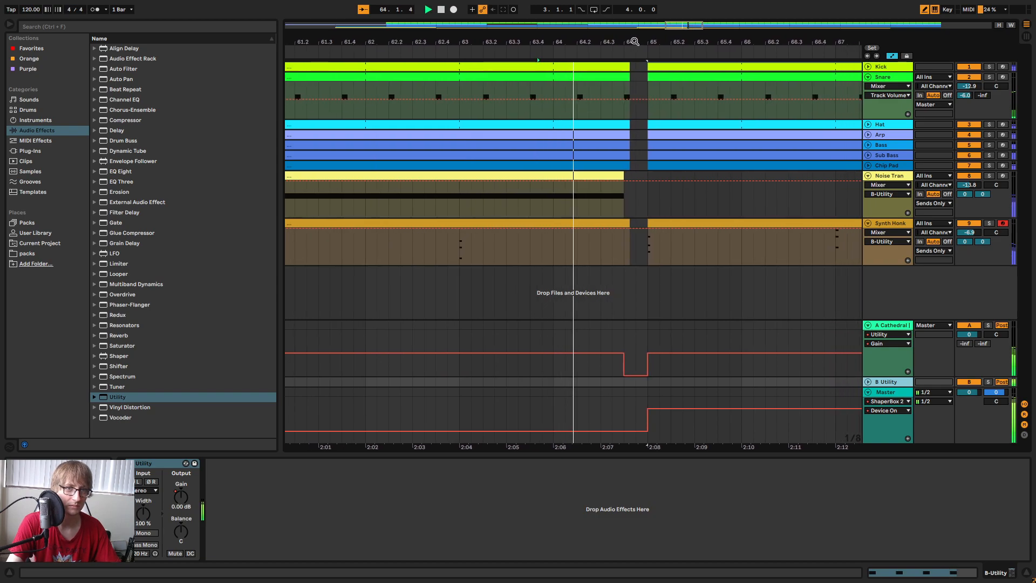
drag(632, 43, 582, 47)
key(space)
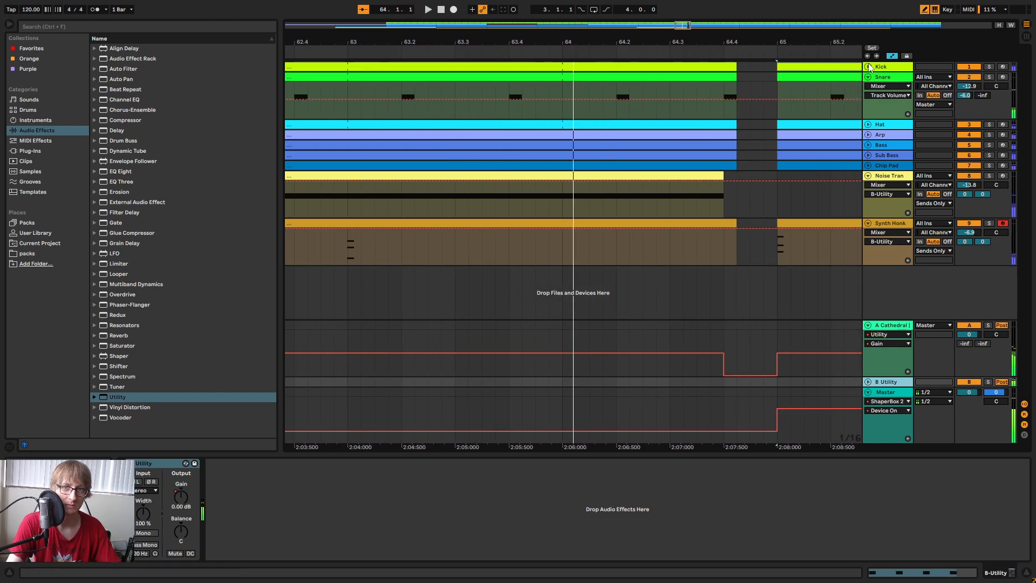
Expand the Kick track in the arrangement, display its devices, and open the Session mixer.
click(868, 67)
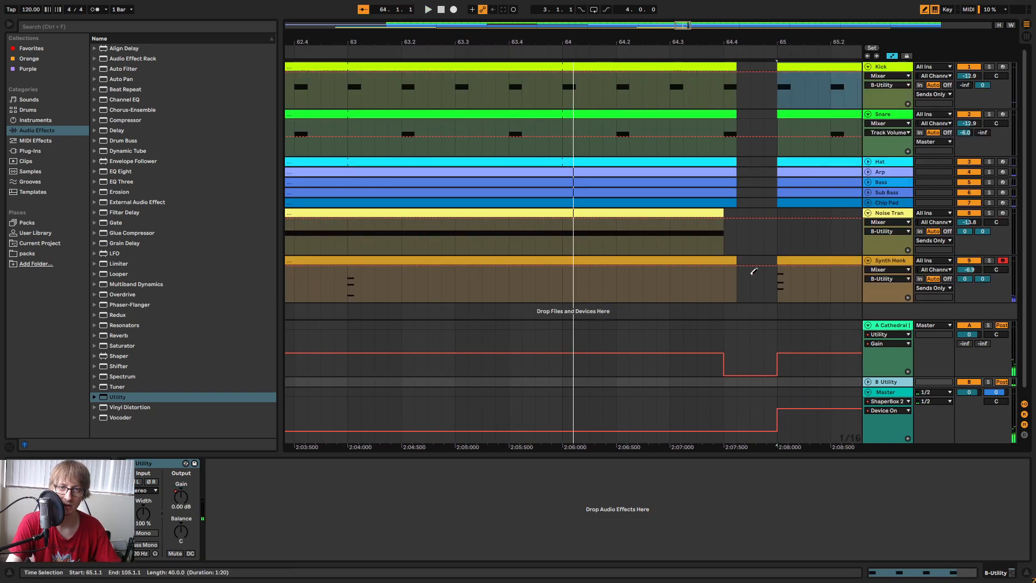
click(892, 71)
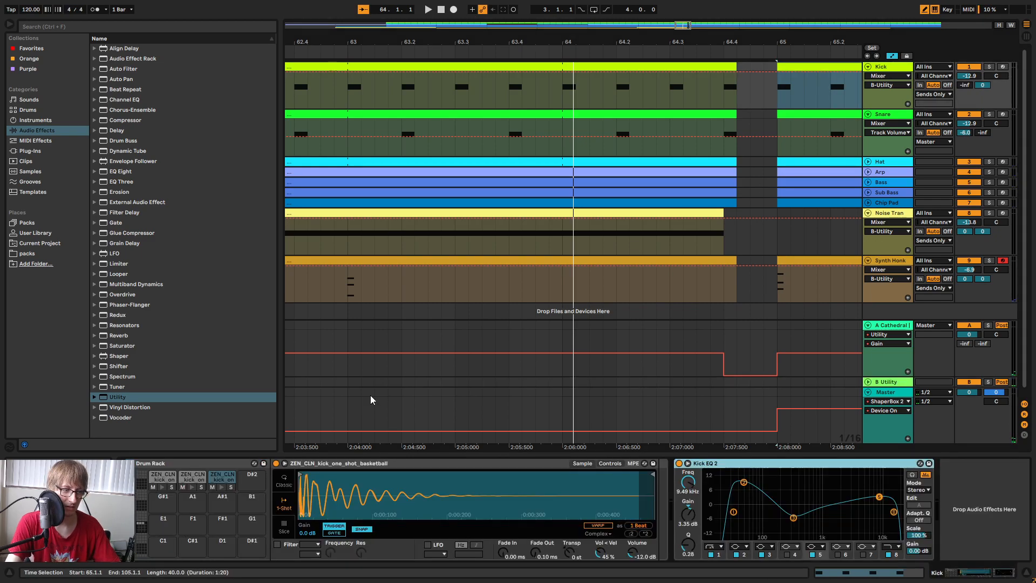
key(Tab)
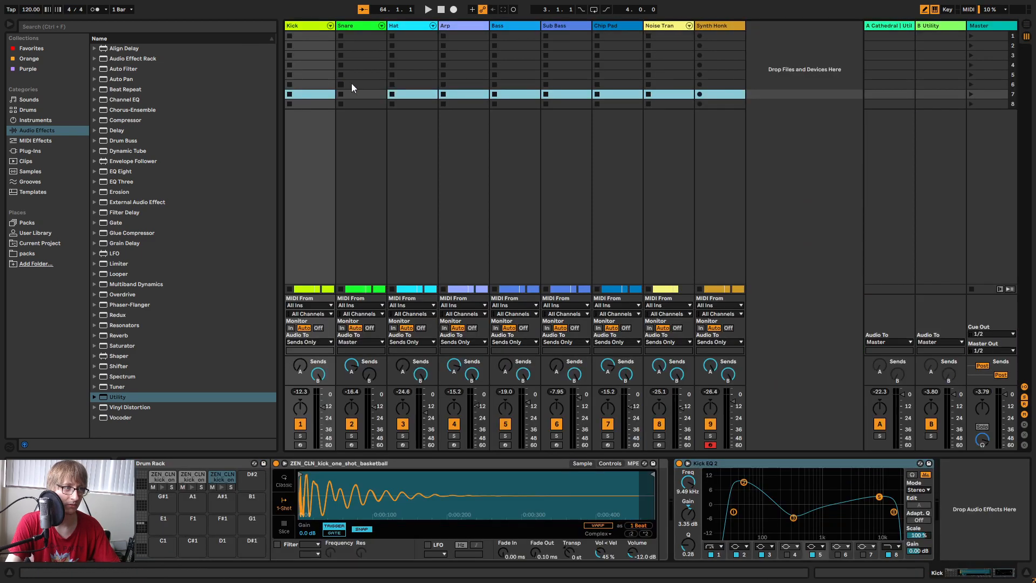
Route the Kick track's audio output to Master and turn its B send down to -inf.
click(318, 342)
click(312, 372)
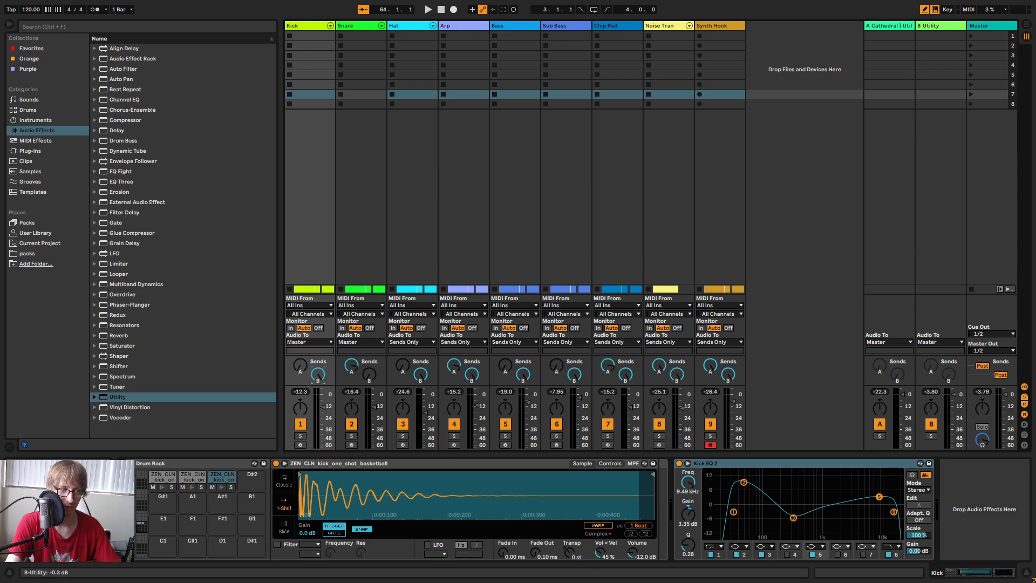
Play the arrangement from about bar 63 across the transition at bar 65.
key(Tab)
click(423, 47)
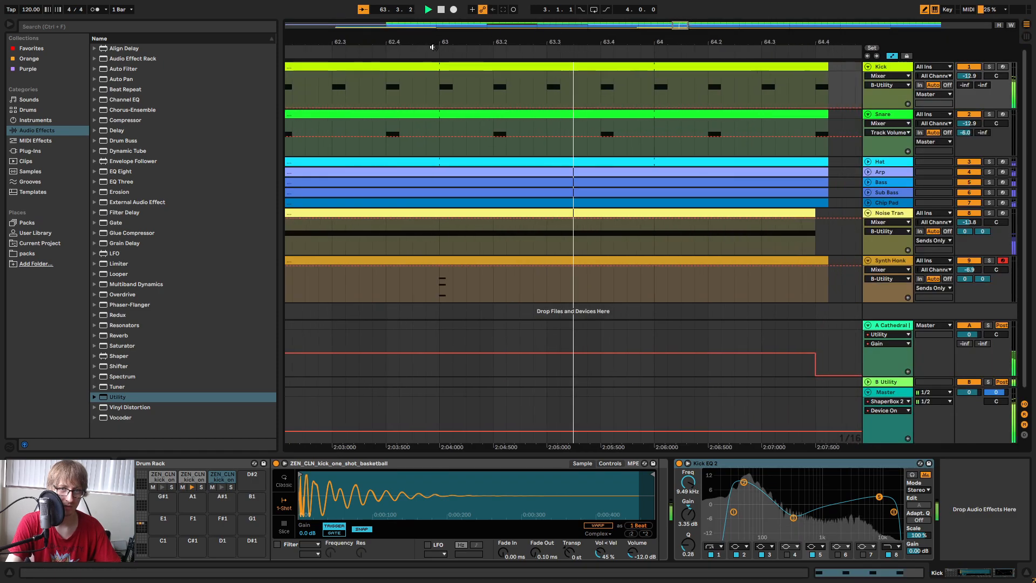
click(880, 164)
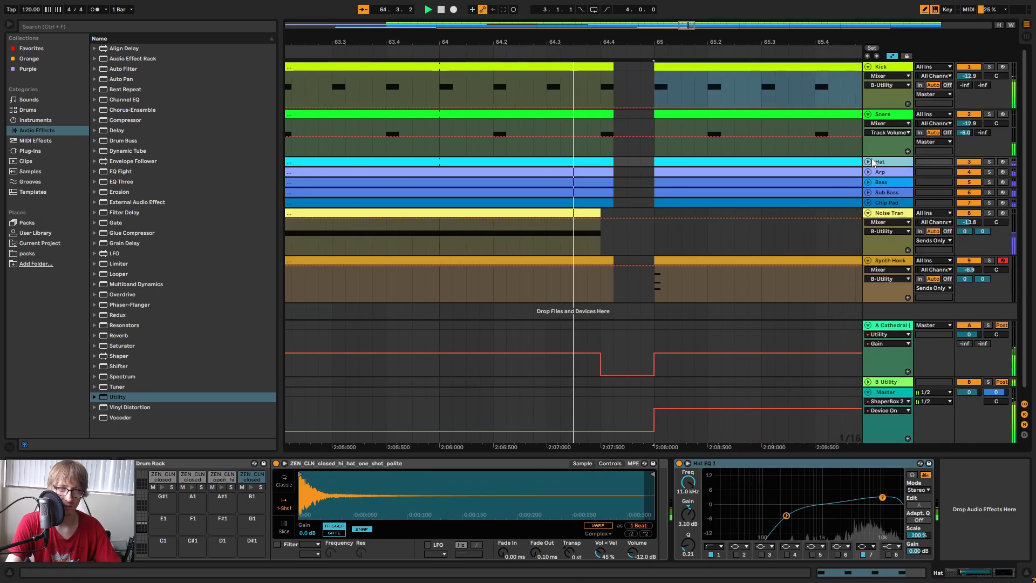
drag(663, 41, 792, 18)
click(589, 50)
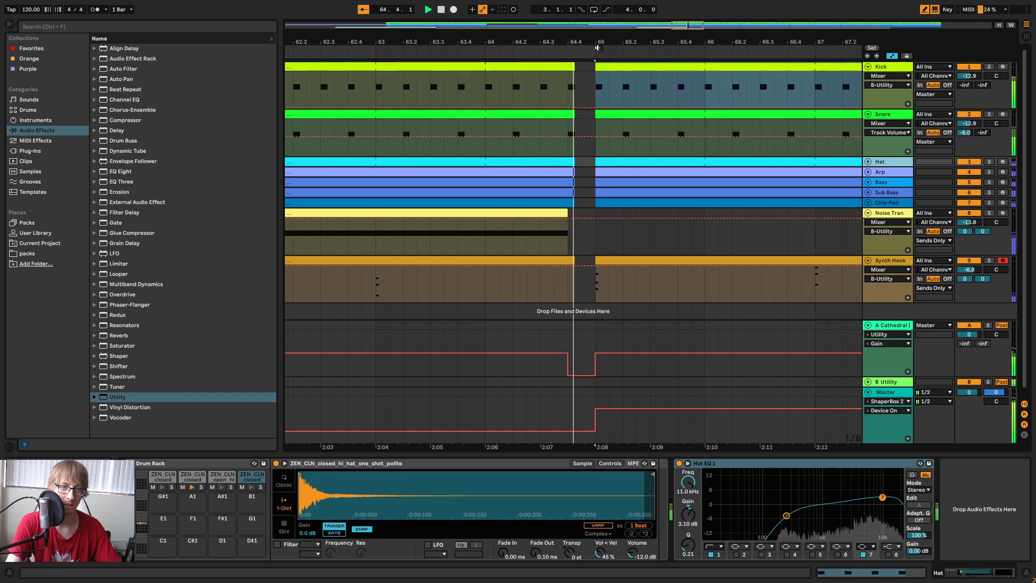
drag(617, 38, 551, 10)
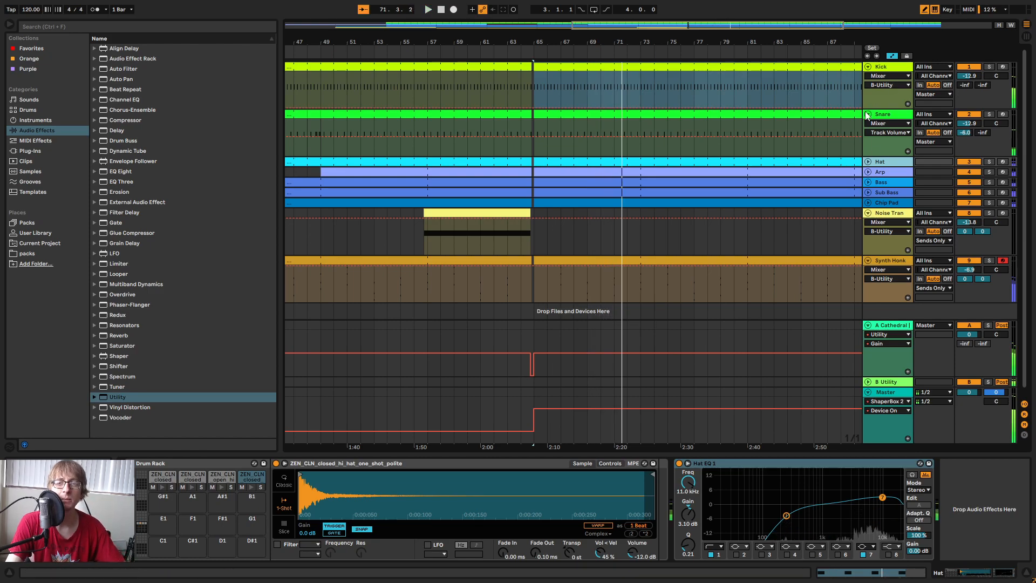
Collapse the Kick and Snare tracks in the arrangement and duplicate both.
click(868, 66)
click(869, 76)
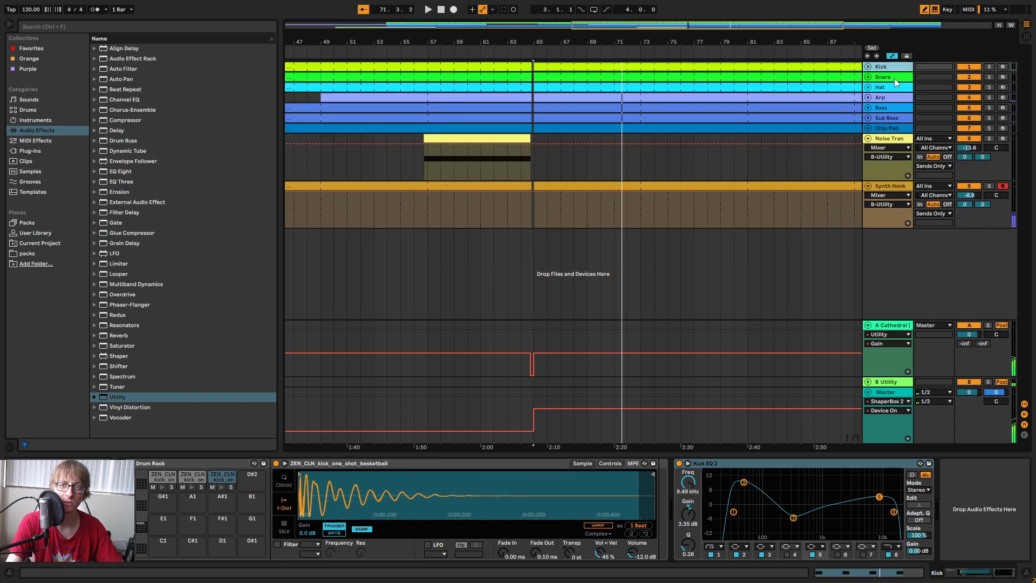
right_click(894, 67)
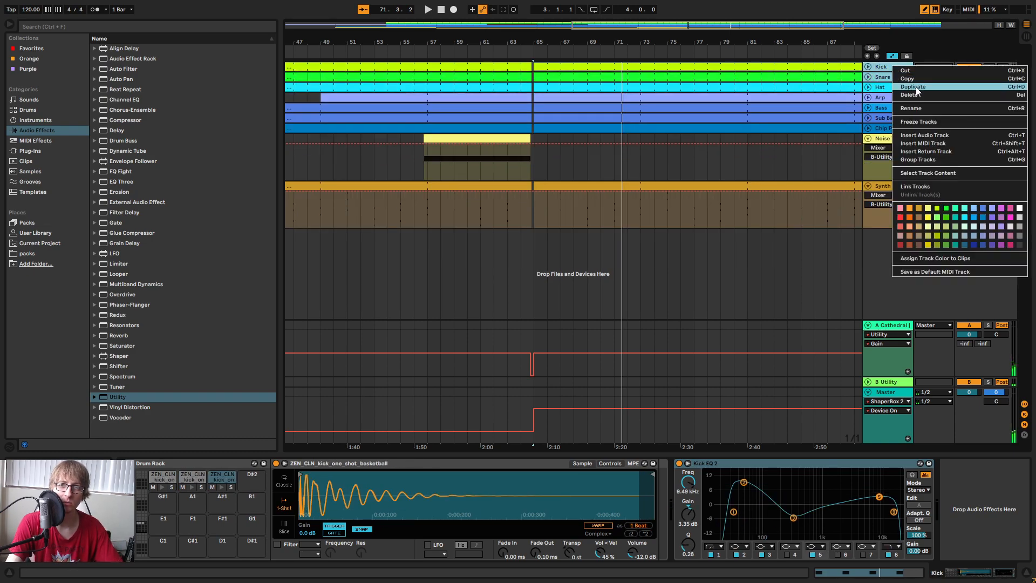
click(913, 87)
Delete the clips before bar 65 on the duplicated Kick and Snare tracks.
key(minus)
key(minus)
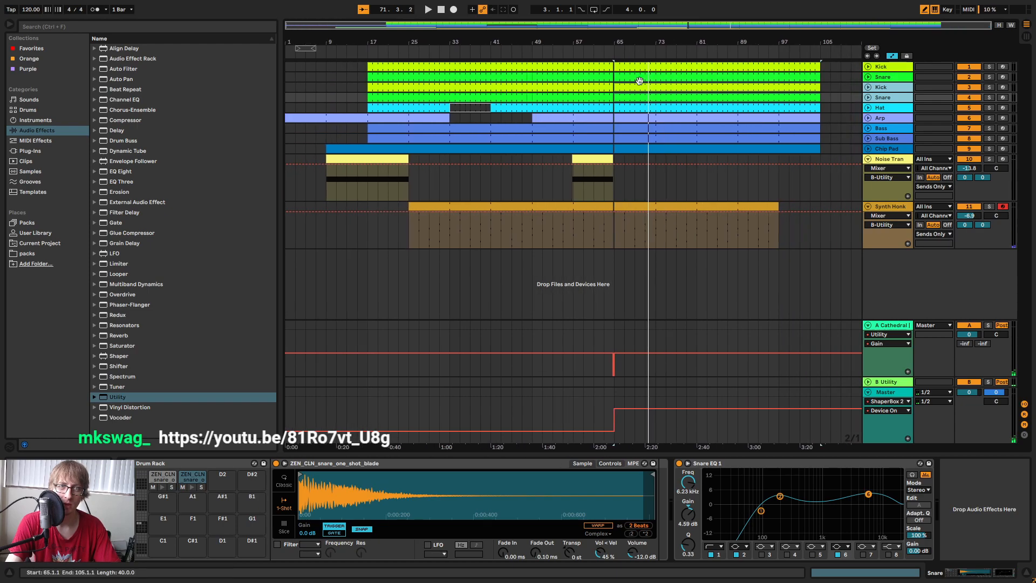
click(404, 88)
key(Delete)
click(419, 97)
key(Delete)
click(586, 98)
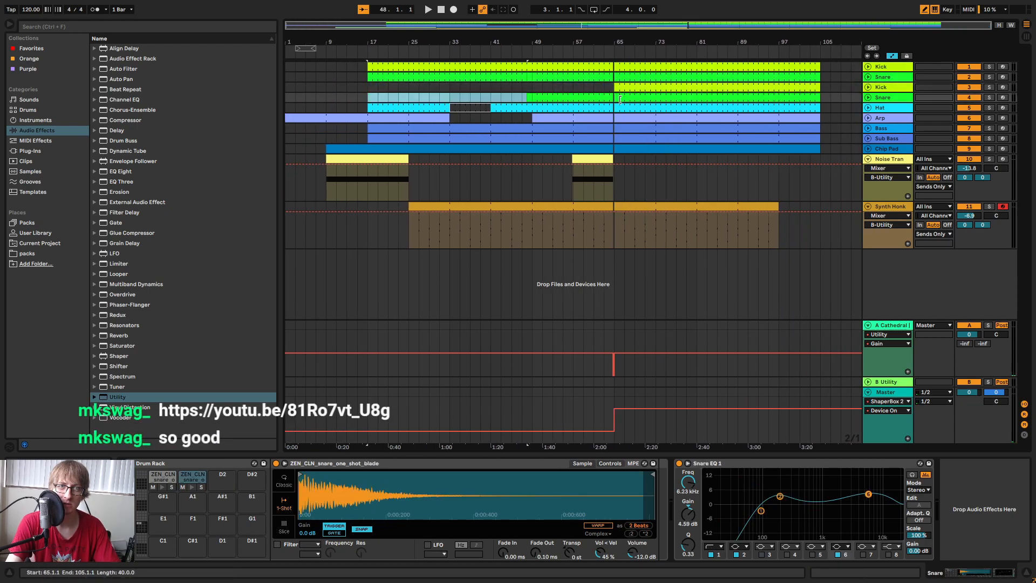
key(Delete)
click(586, 99)
key(Delete)
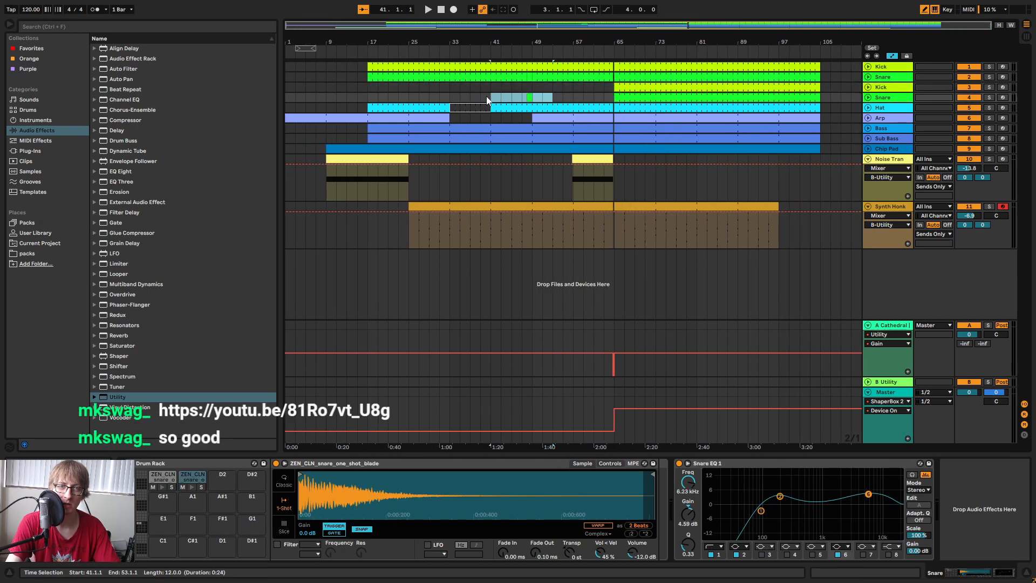
Delete the clips from bar 65 onward on the original Kick and Snare tracks.
click(647, 73)
key(Delete)
click(648, 69)
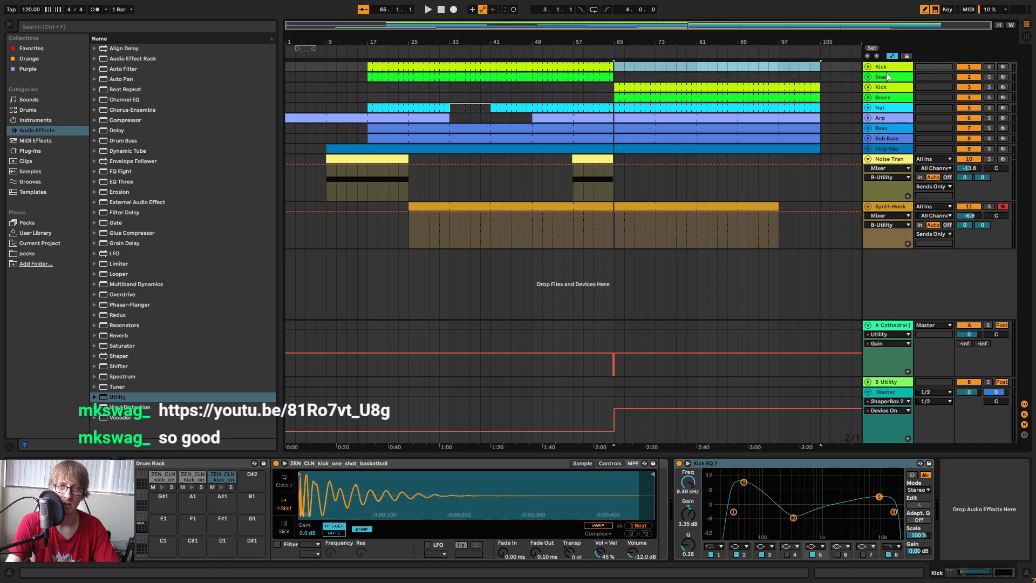
Rename the duplicated drum tracks Post Kick and Post Snare.
right_click(887, 91)
click(913, 130)
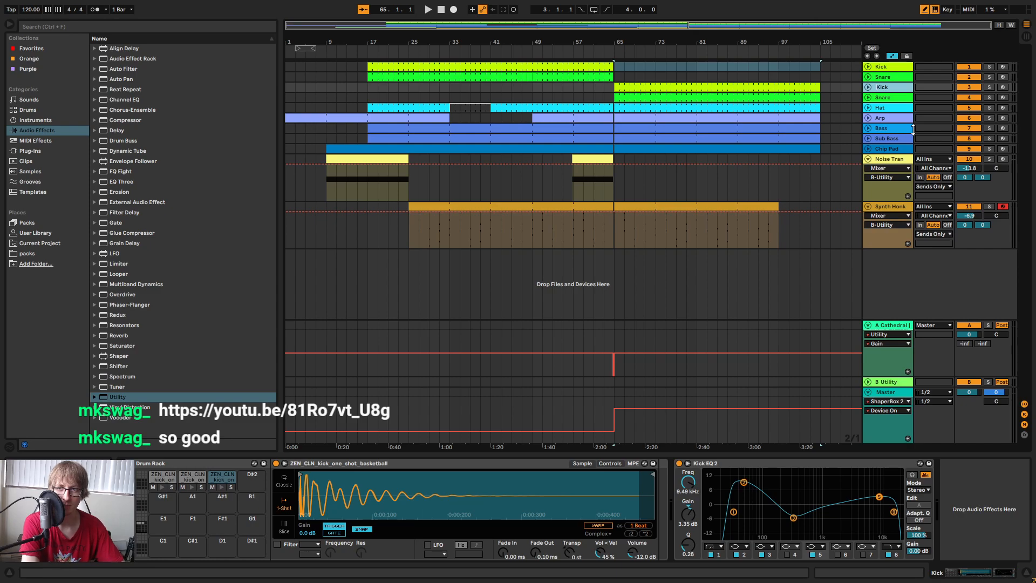
key(Tab)
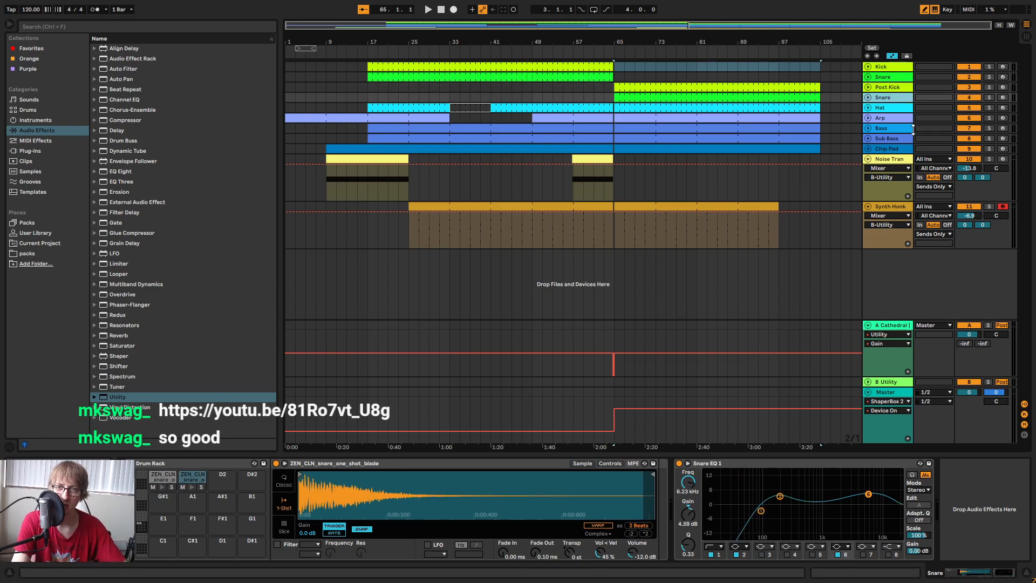
right_click(888, 100)
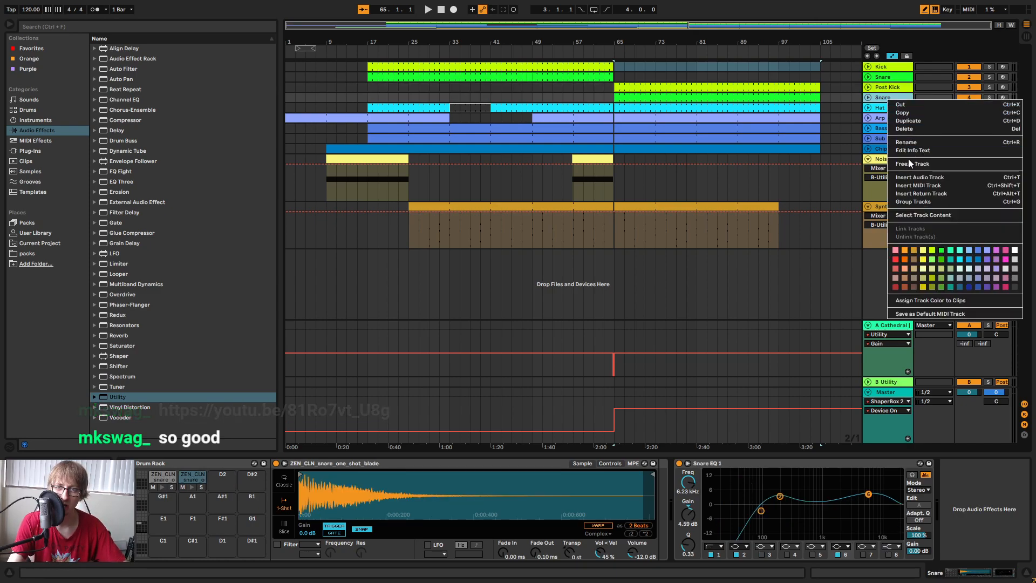
click(909, 141)
key(Left)
text(Post)
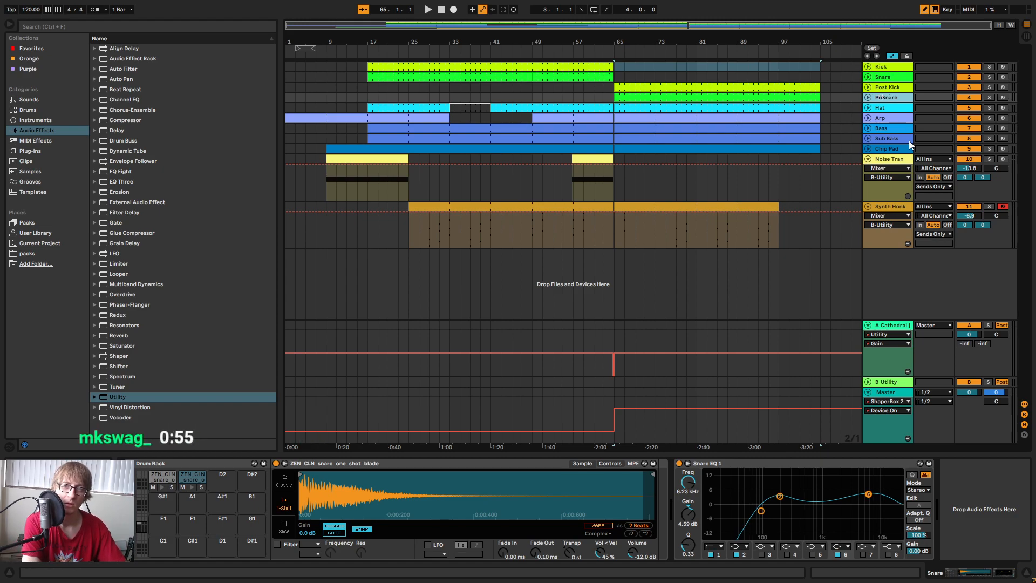
click(893, 105)
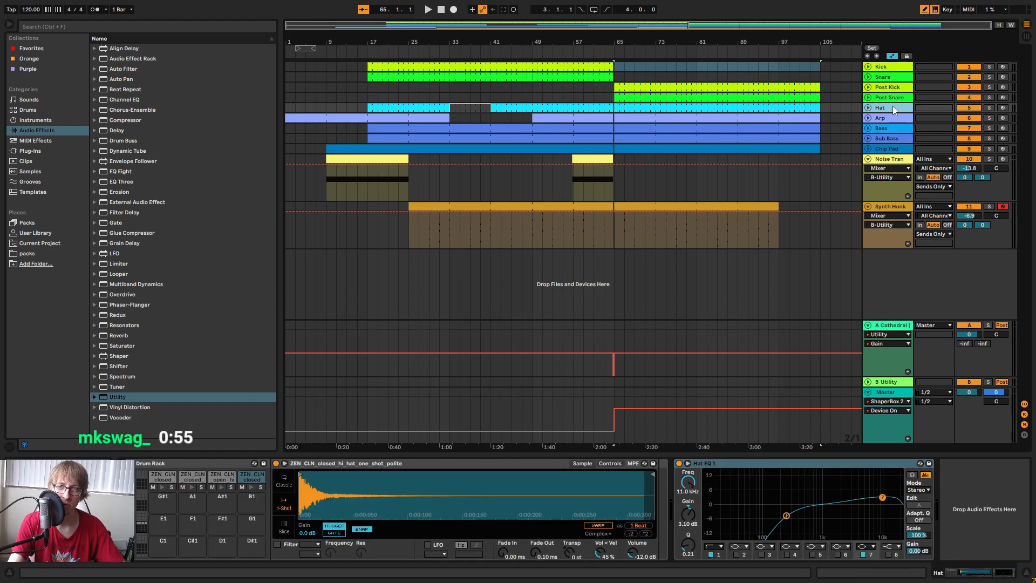
Turn up send B on the Post Kick and Post Snare tracks and set their audio output to Sends Only.
key(Tab)
click(401, 33)
click(452, 29)
shift+click(409, 27)
drag(470, 376, 471, 378)
click(463, 342)
click(465, 391)
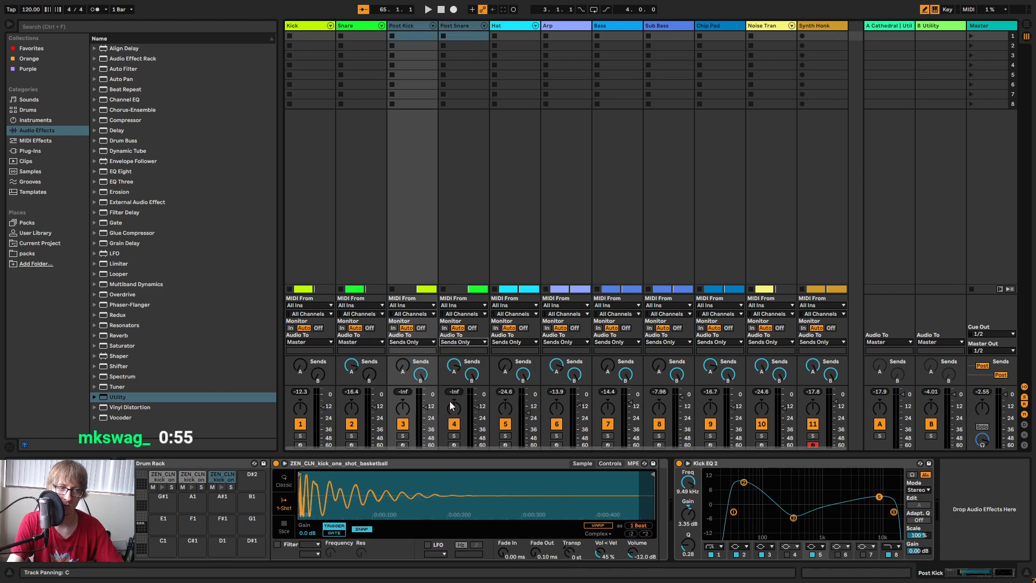
Check ShaperBox 2 on the Master track and play the arrangement leading into bar 65.
key(Tab)
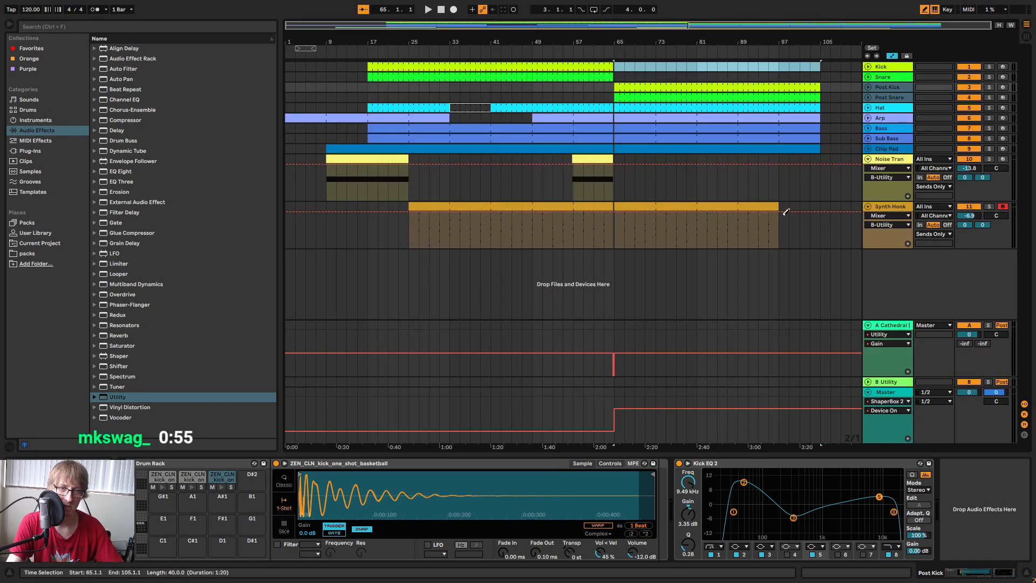
click(906, 418)
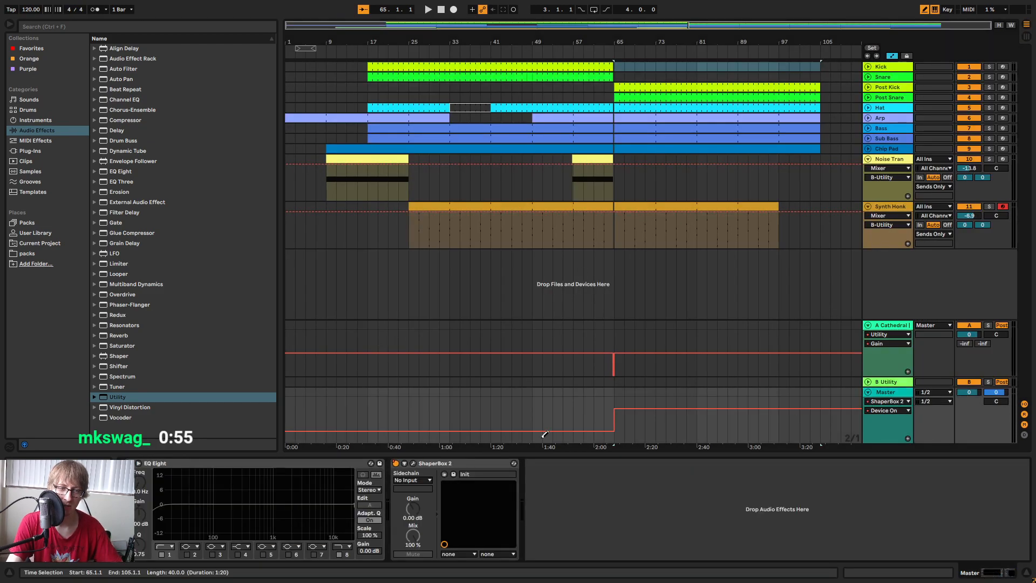
click(454, 464)
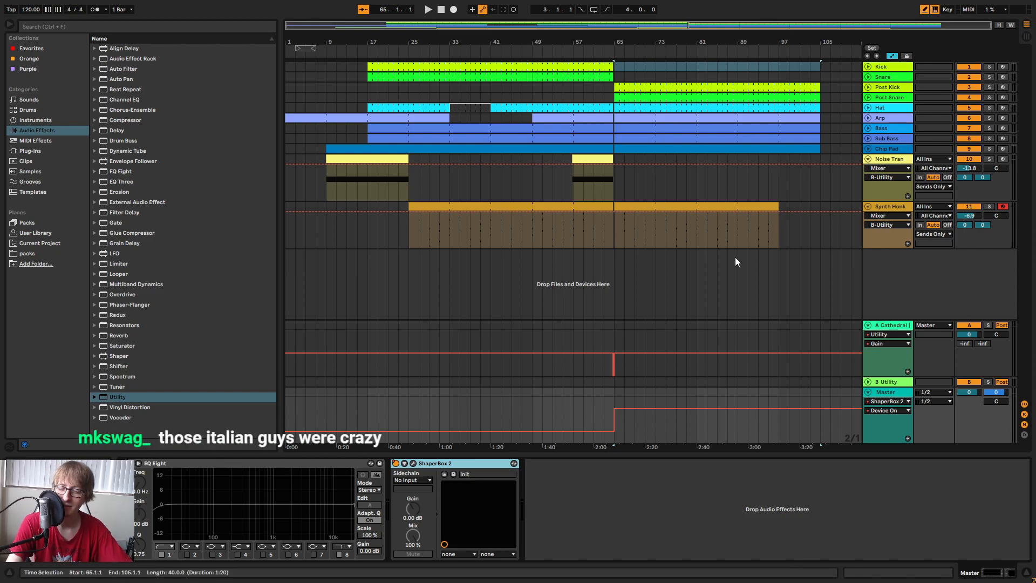
click(603, 48)
drag(609, 42, 608, 54)
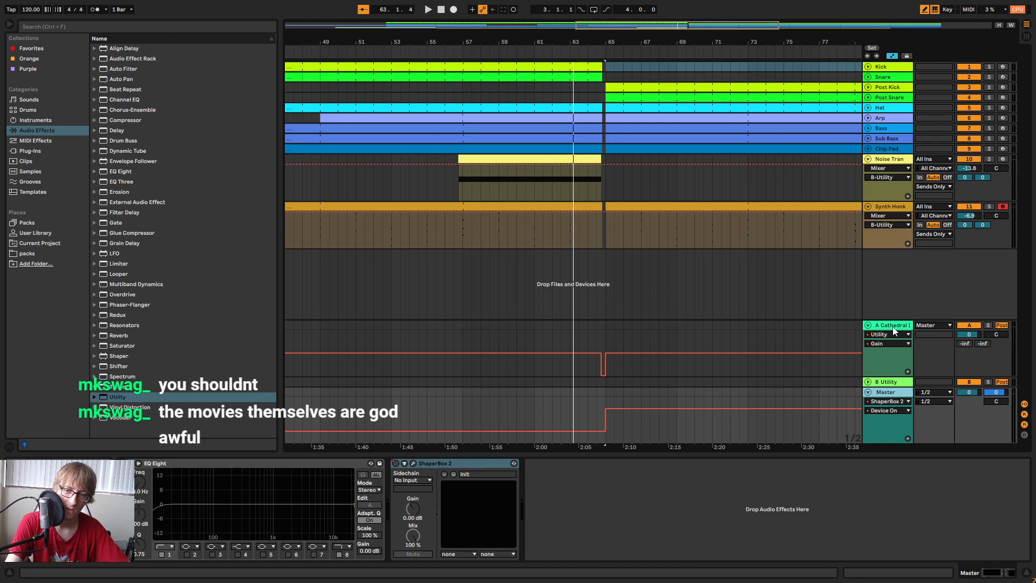
Insert a new return track C, move ShaperBox 2 from Master onto it, and collapse the A Cathedral return.
right_click(897, 383)
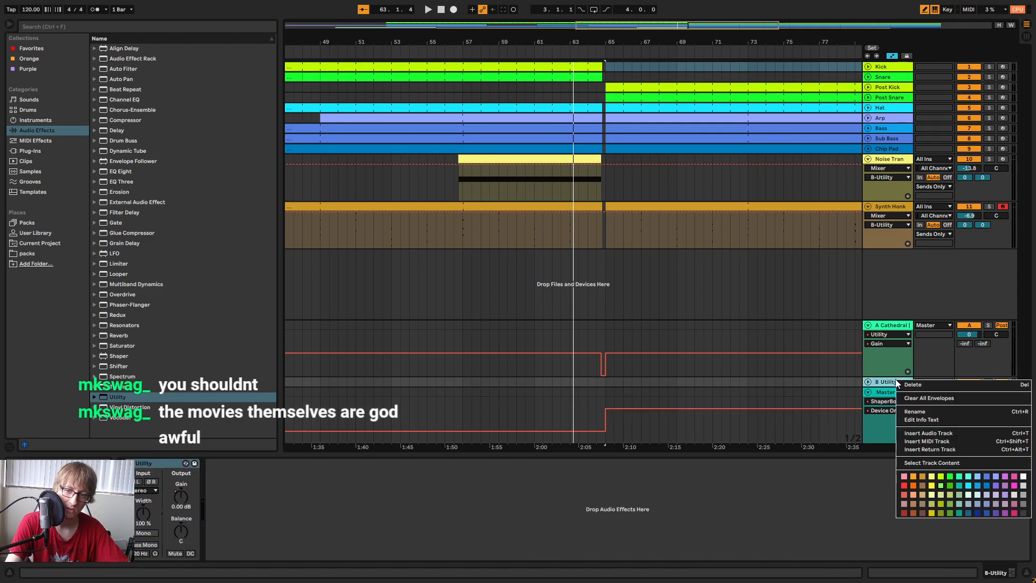
click(948, 455)
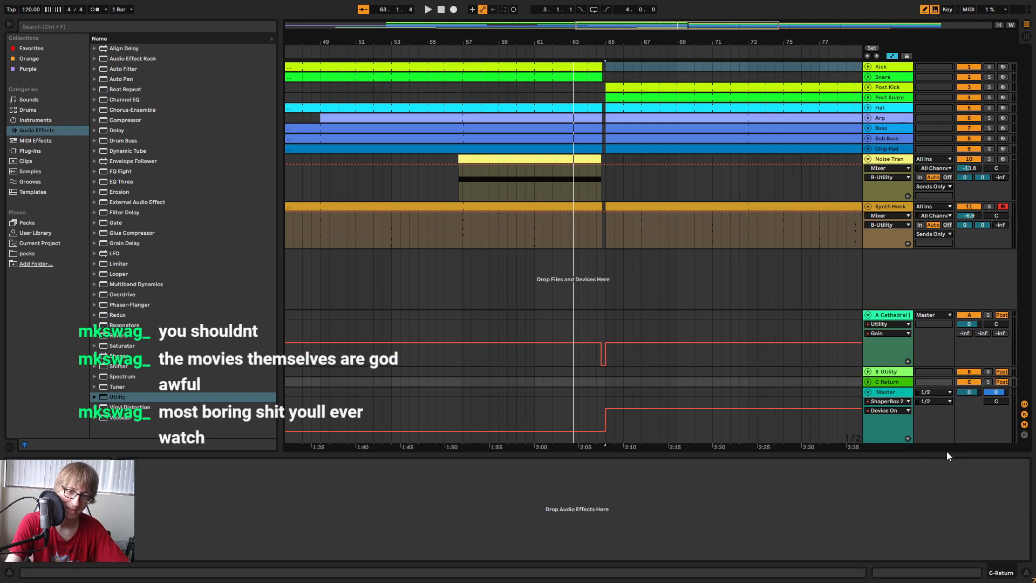
click(891, 383)
click(888, 393)
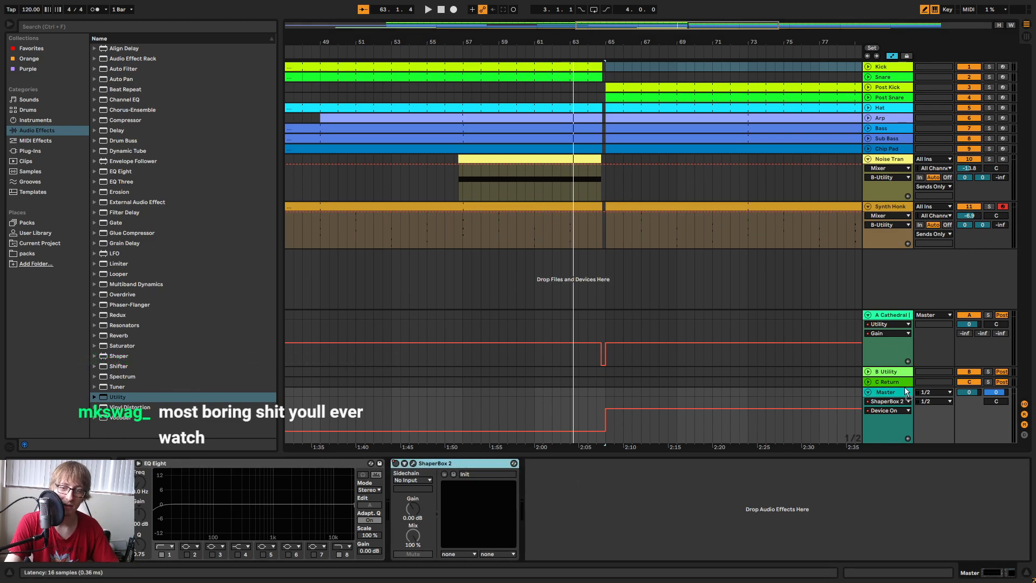
drag(456, 464, 891, 382)
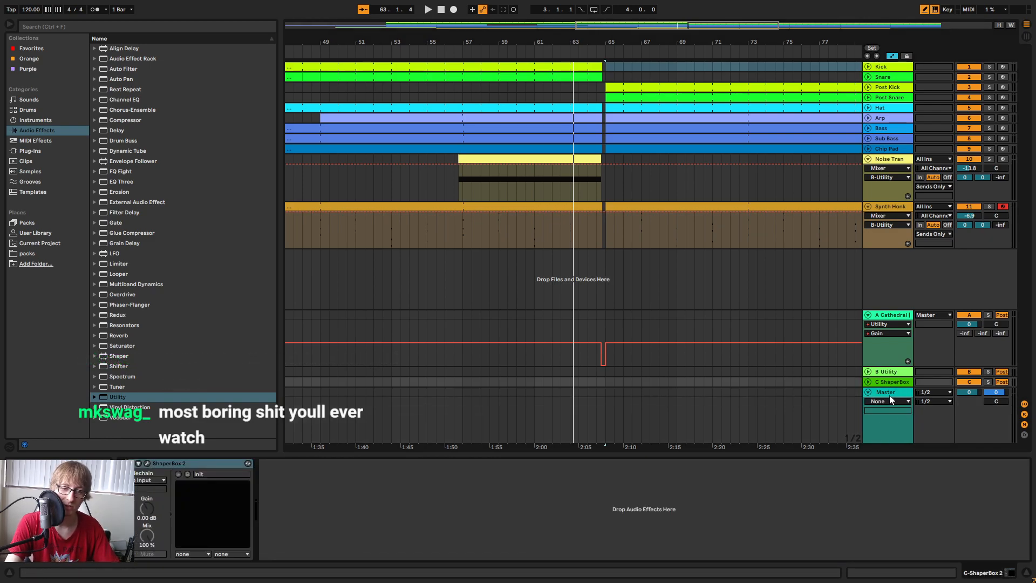
click(868, 315)
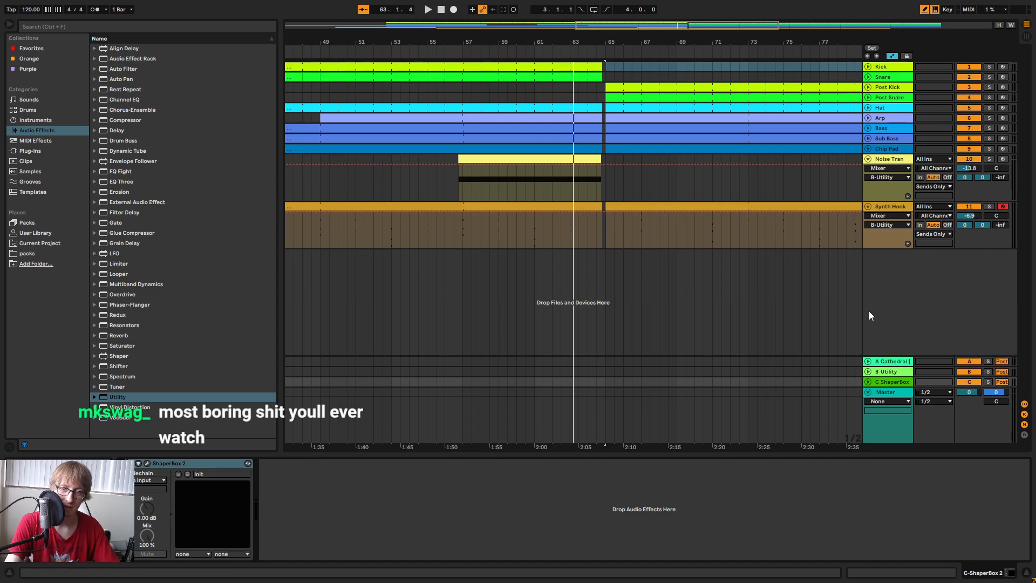
Set the audio output of return tracks A Cathedral and B Utility to Sends Only.
key(Tab)
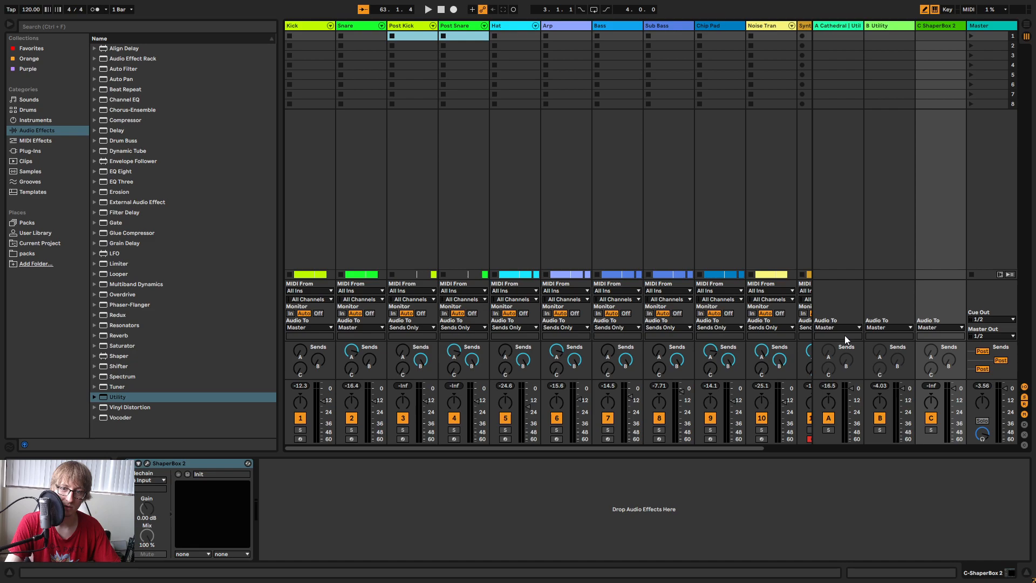
click(846, 328)
click(888, 327)
click(885, 361)
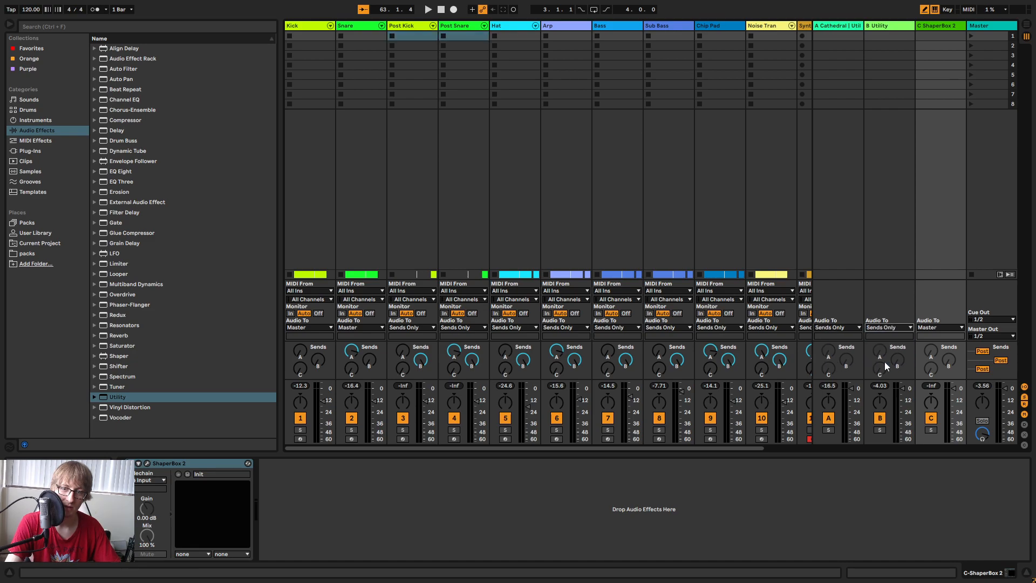
Enable send C on return tracks B Utility and A Cathedral and turn it up on both.
click(829, 369)
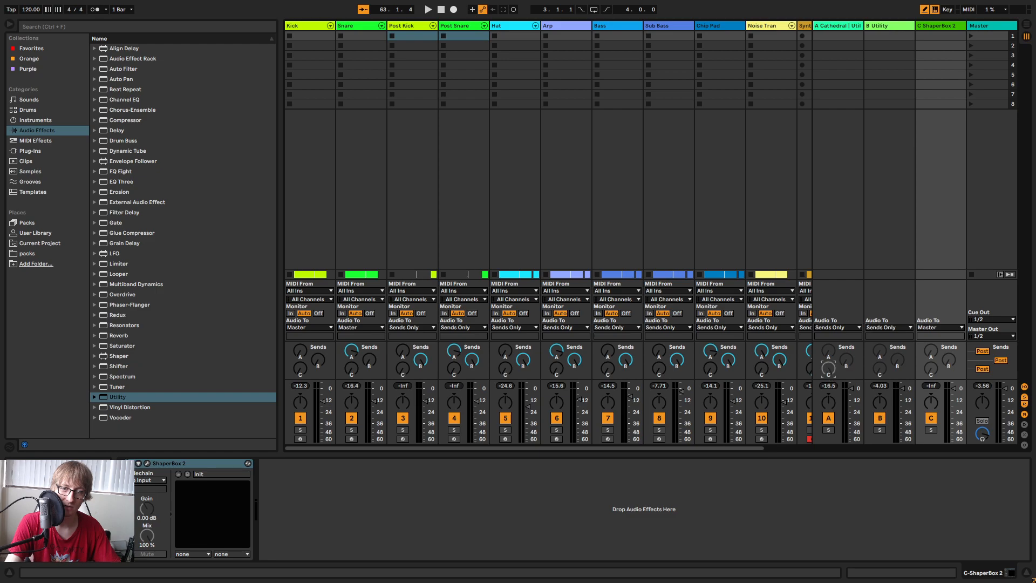
right_click(878, 374)
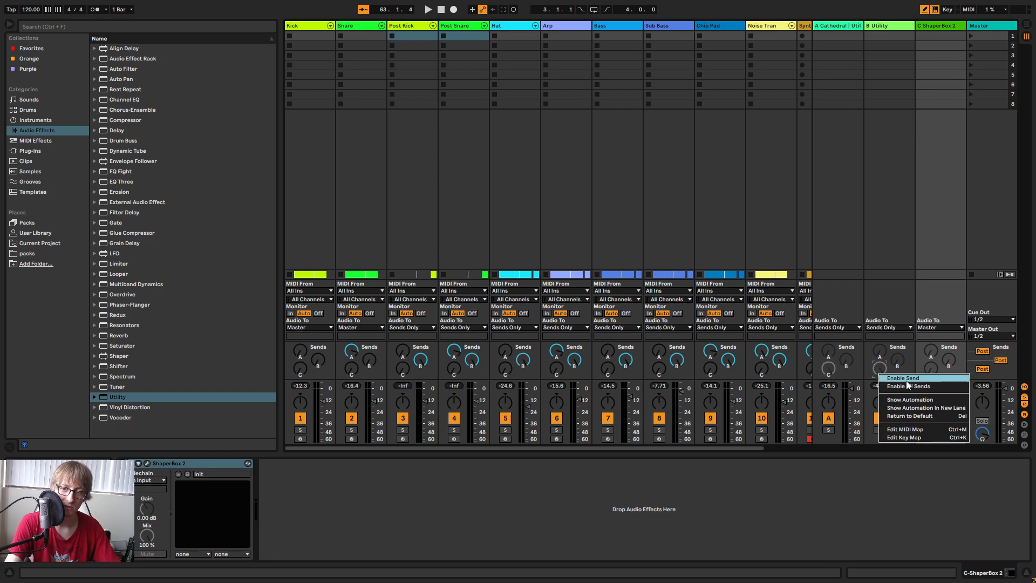
click(907, 380)
right_click(825, 370)
click(857, 377)
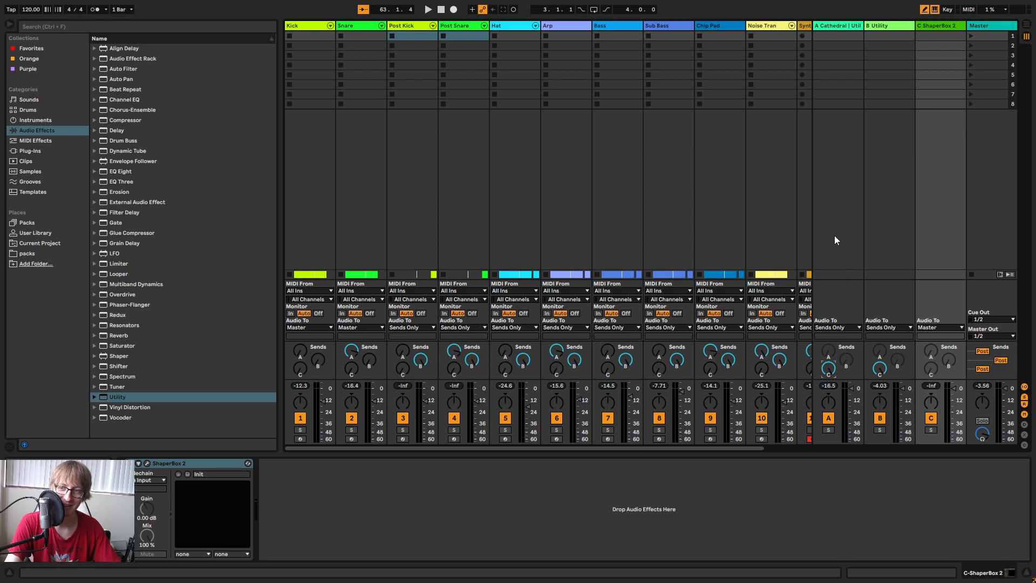
Review the device chains of the A, B and C return tracks and the Synth Honk channel in the mixer.
key(Tab)
key(Tab)
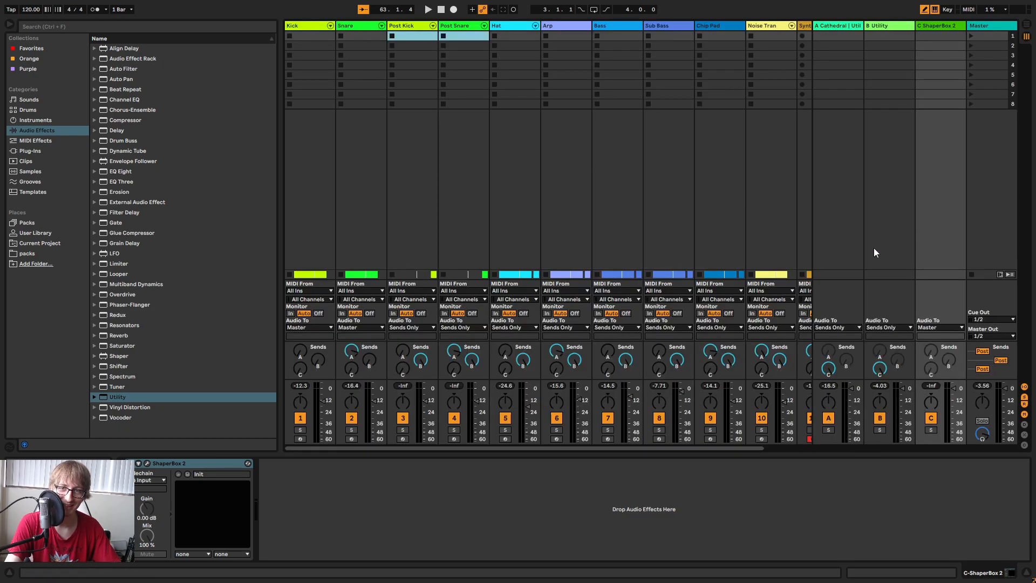
click(888, 238)
click(844, 218)
click(886, 218)
click(927, 225)
click(888, 226)
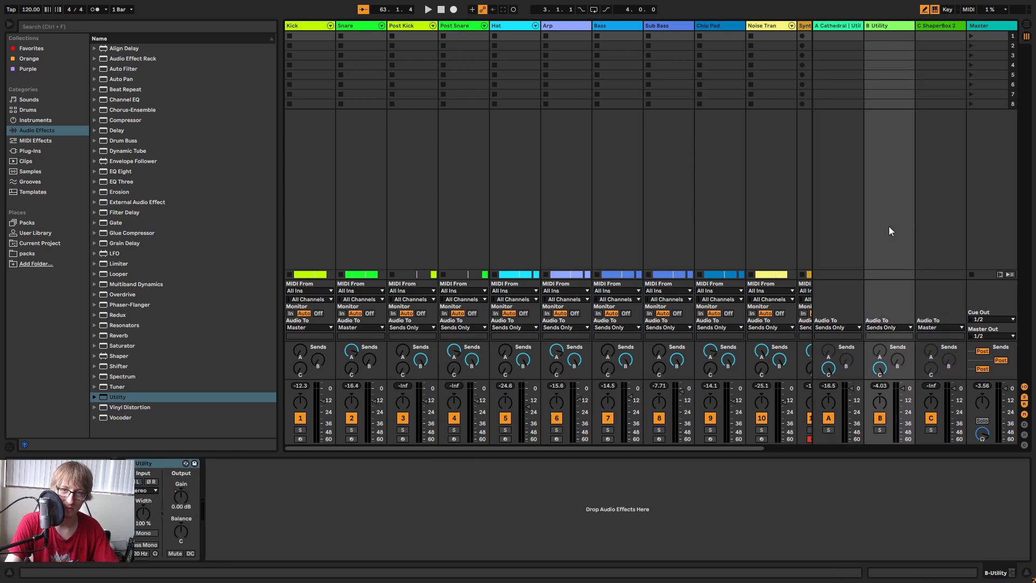
key(Tab)
click(763, 237)
key(Tab)
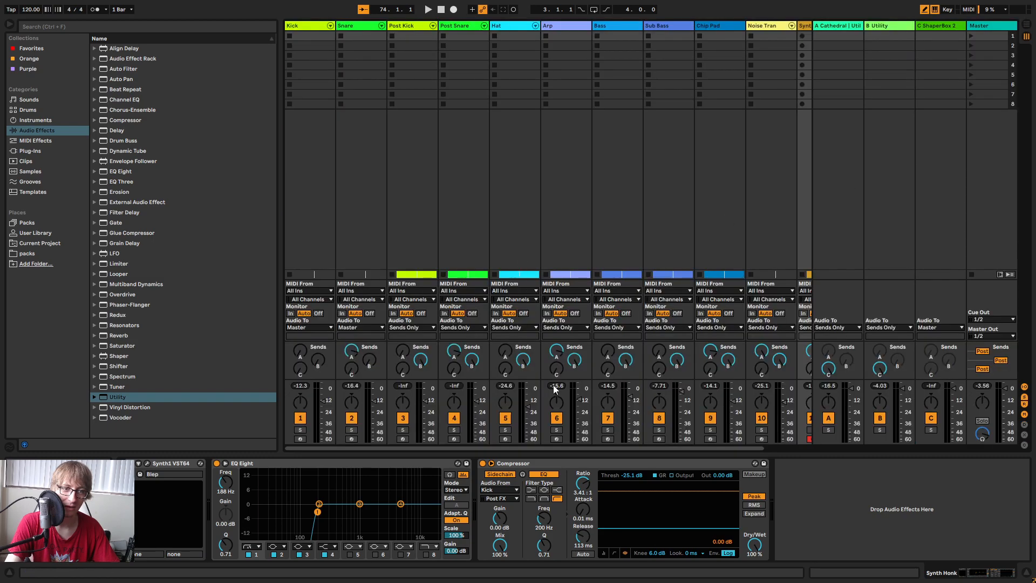
drag(724, 447, 837, 451)
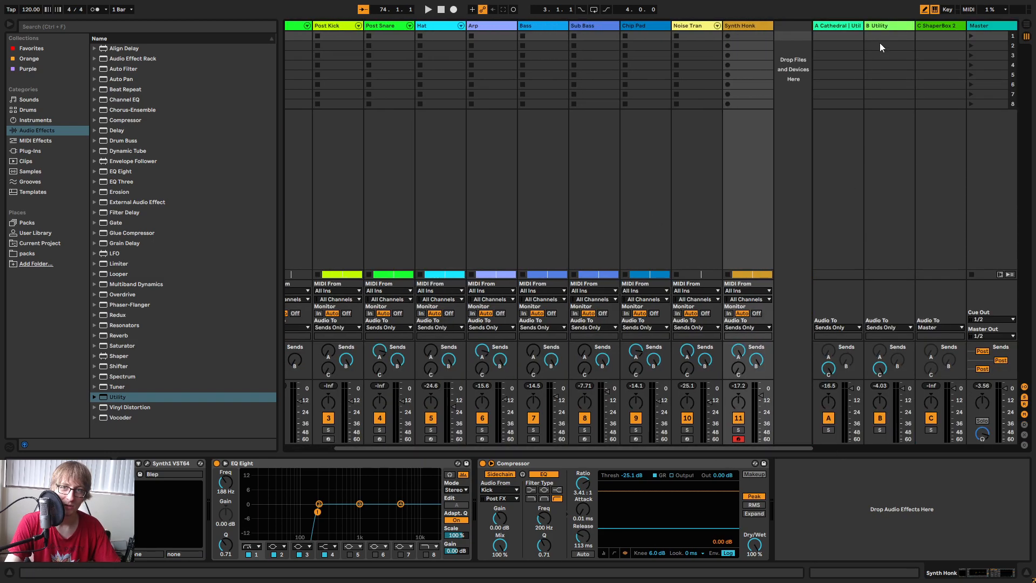
Rename return track B to Vol Control.
click(890, 27)
right_click(891, 27)
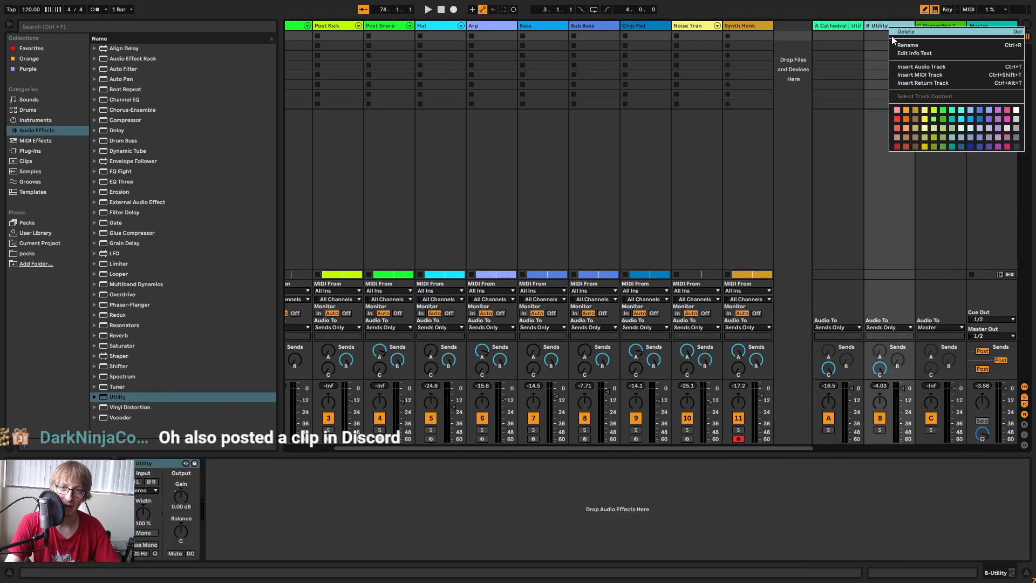
click(909, 45)
text(Vol Control)
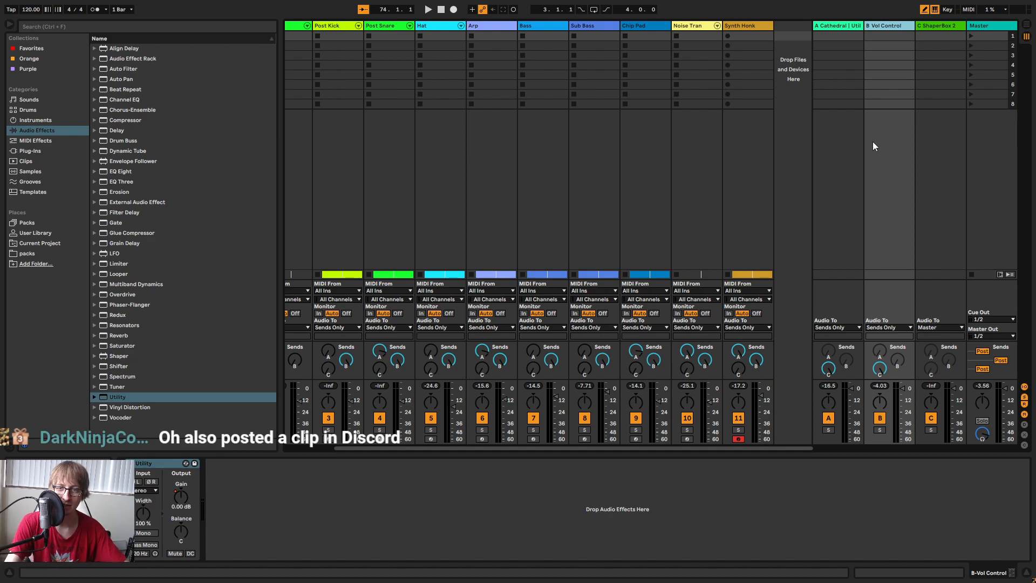
Play the arrangement past bar 65 and check the Synth Honk and return track levels in the mixer.
key(Tab)
click(593, 48)
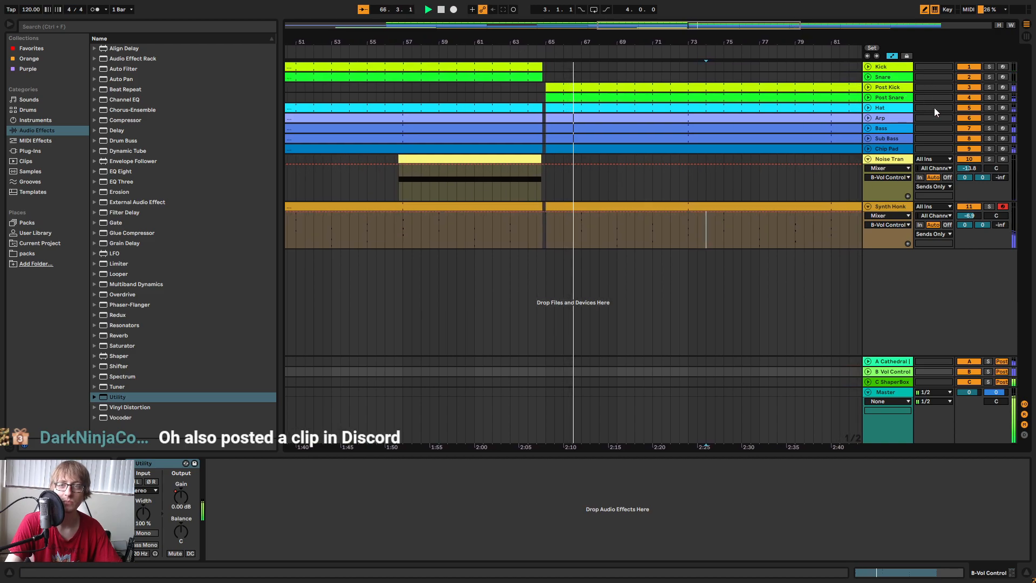
click(896, 206)
key(Tab)
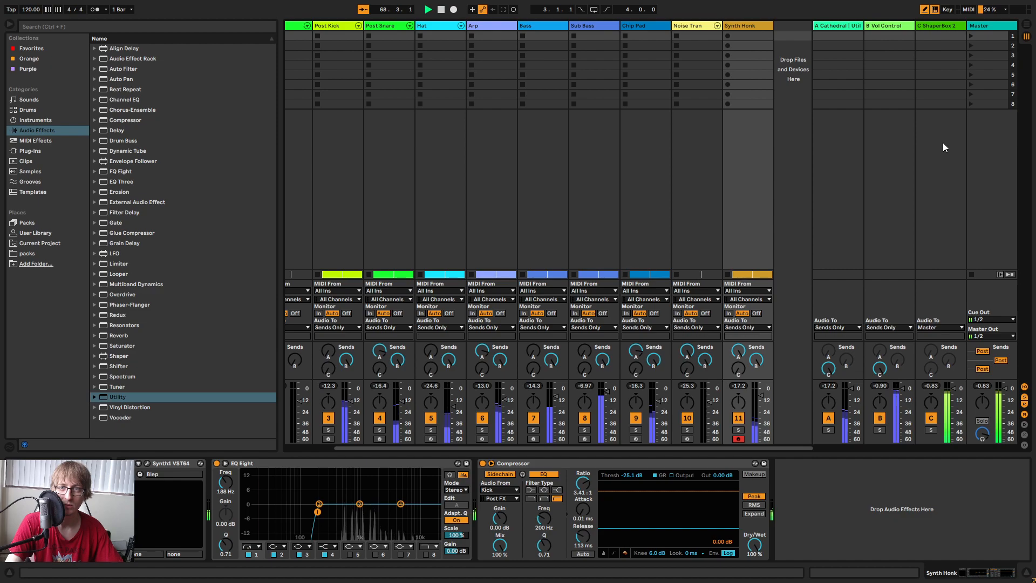
key(Tab)
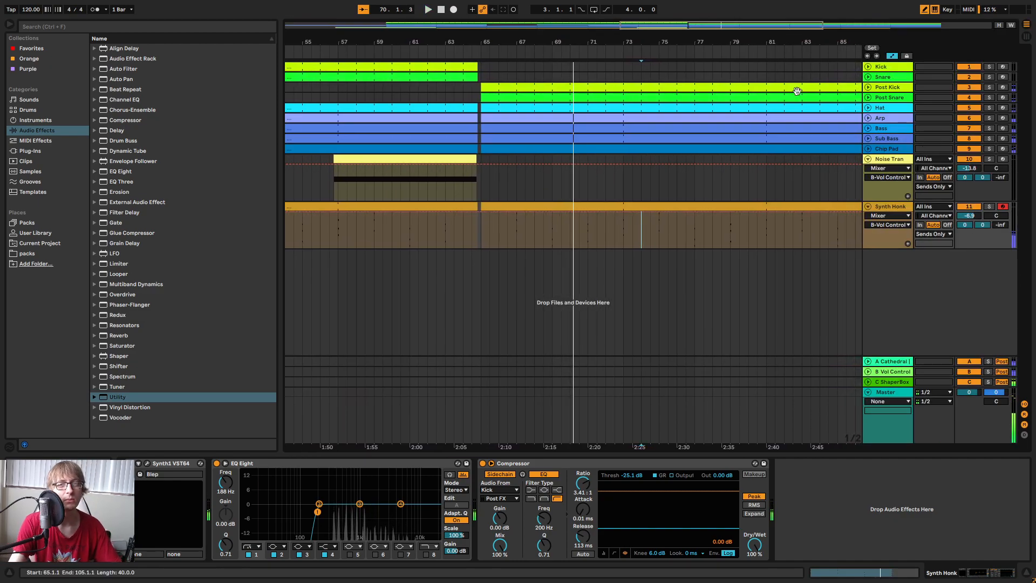
click(616, 70)
key(space)
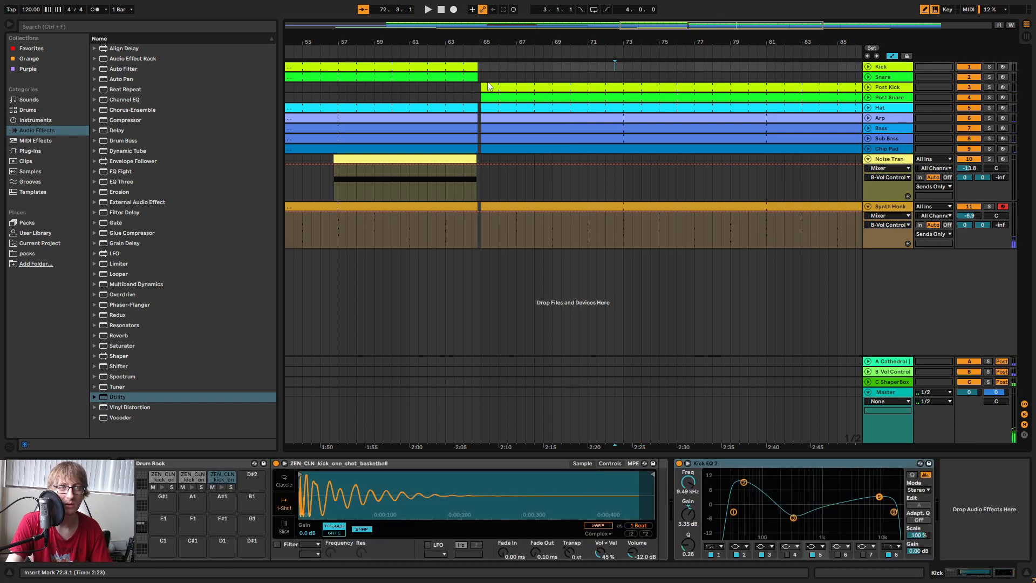
Copy the Kick clip that ends at bar 65, paste it on the Kick track from bar 65, and play it back.
click(489, 79)
click(444, 68)
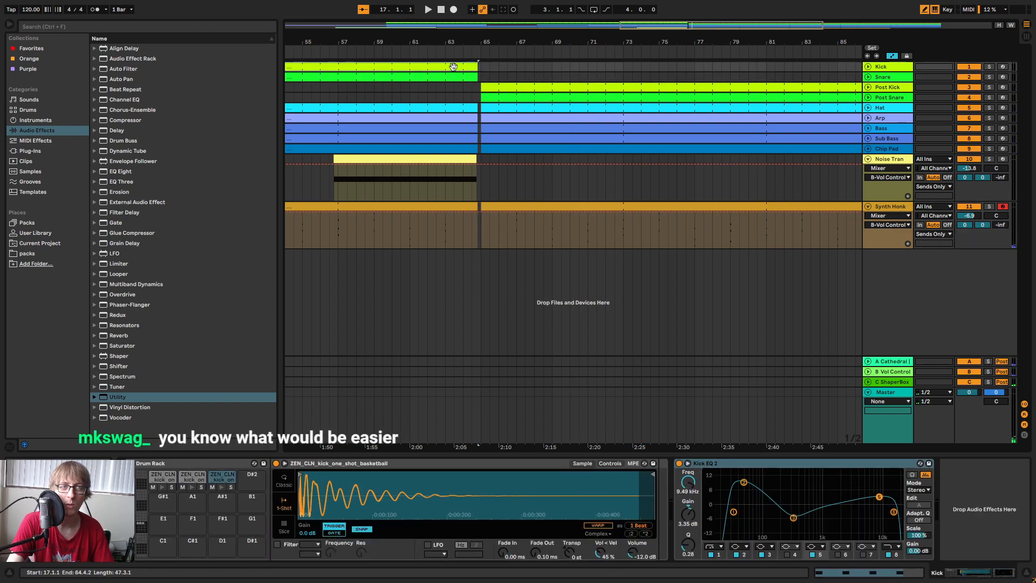
click(481, 68)
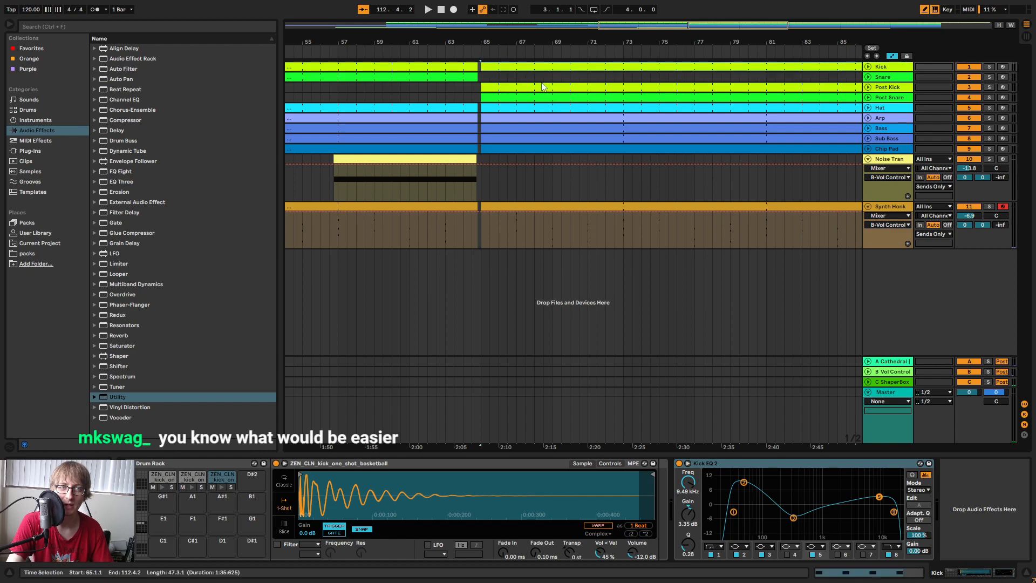
key(space)
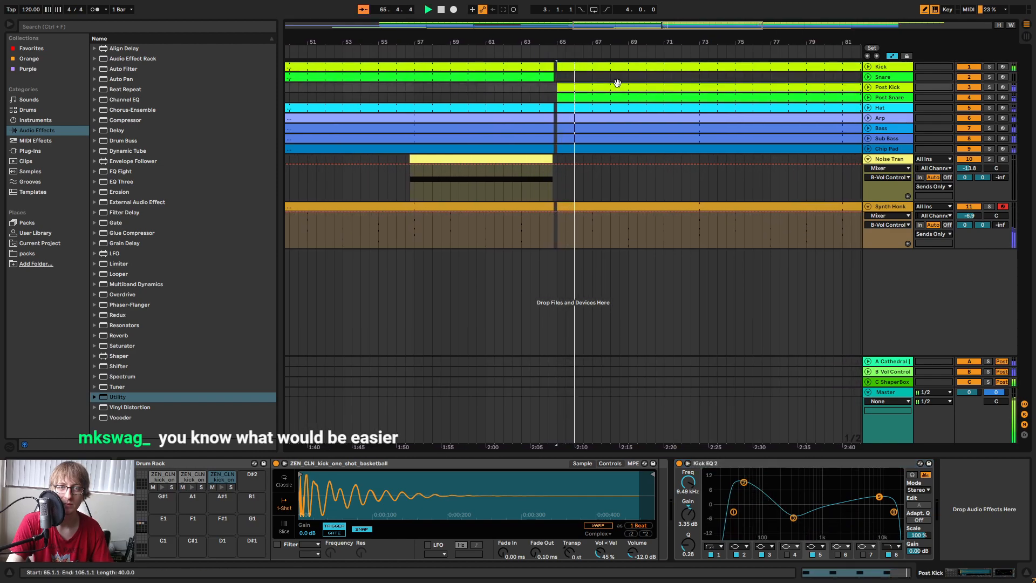
Open the pasted Kick clip in an enlarged note editor and thin its pattern to hits on beats 1 and 3.
double_click(637, 64)
drag(713, 456, 712, 249)
click(511, 340)
click(885, 307)
key(Delete)
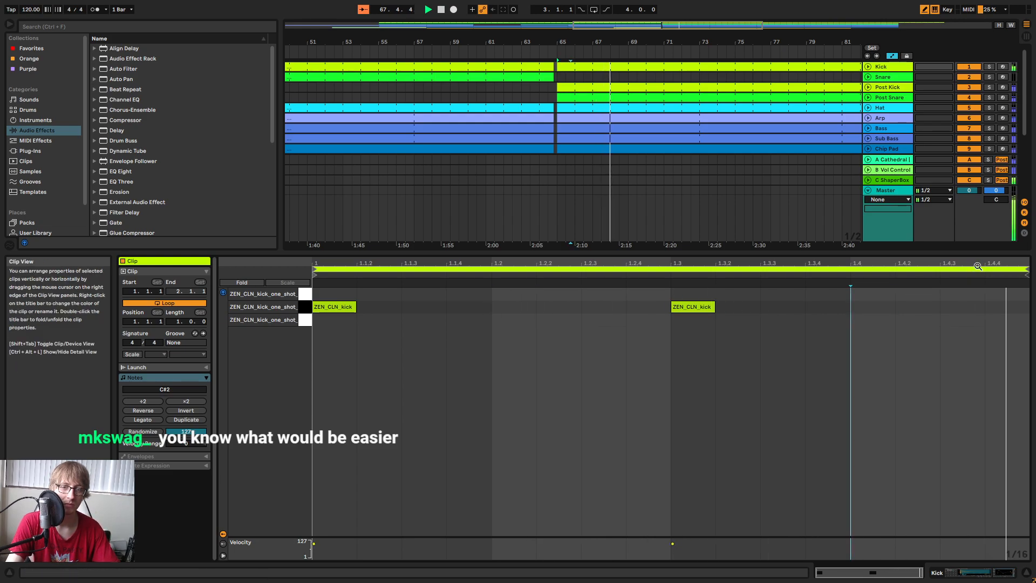
Turn off the automation lane display and shrink the clip editor to reveal the lower arrangement tracks.
click(892, 56)
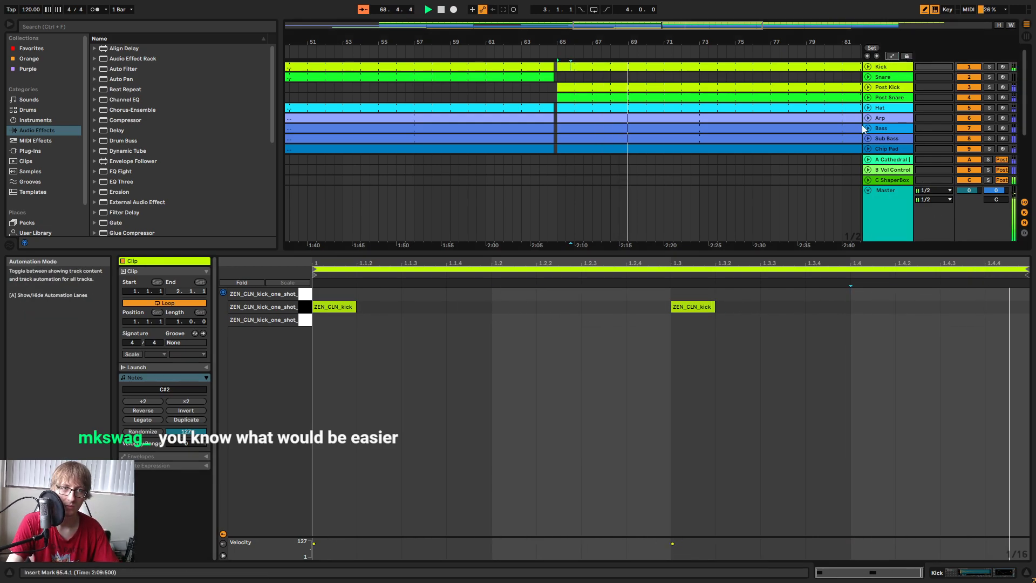
drag(653, 42, 653, 65)
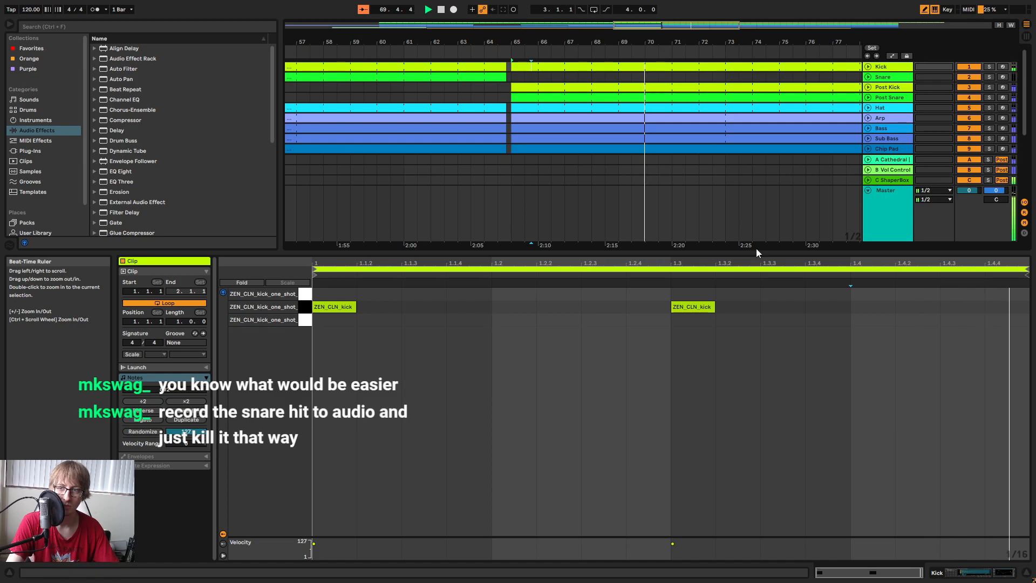
drag(835, 252, 834, 369)
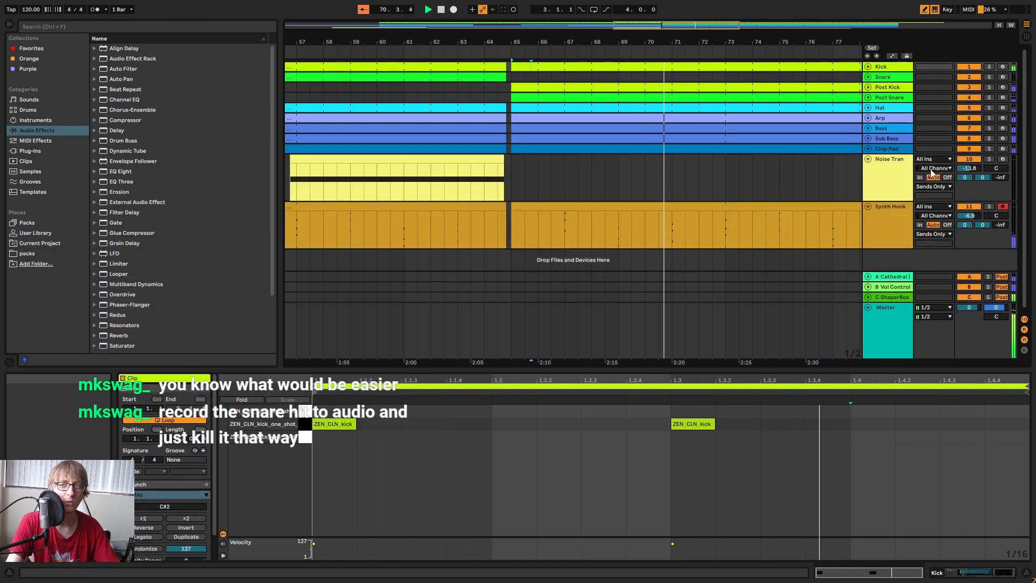
Compare playback around bar 65 with the Kick track muted, unmuted and soloed, leaving it active and unsoloed.
click(966, 67)
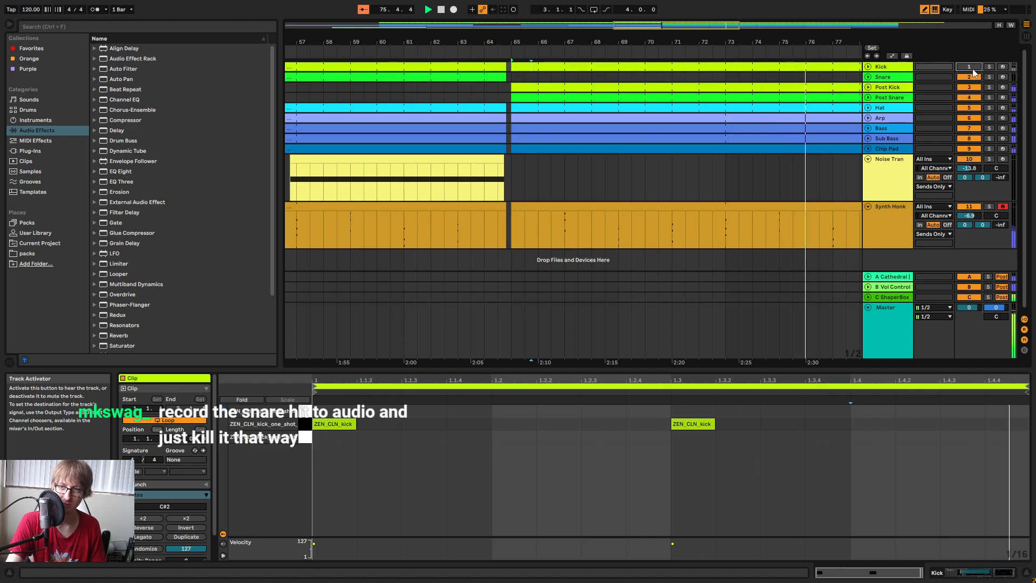
key(space)
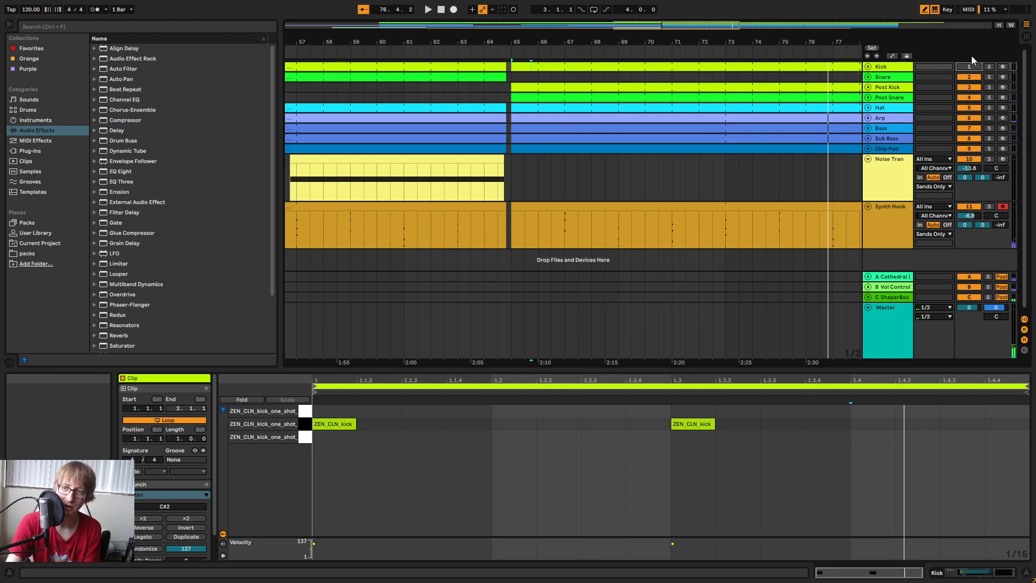
drag(710, 42, 667, 33)
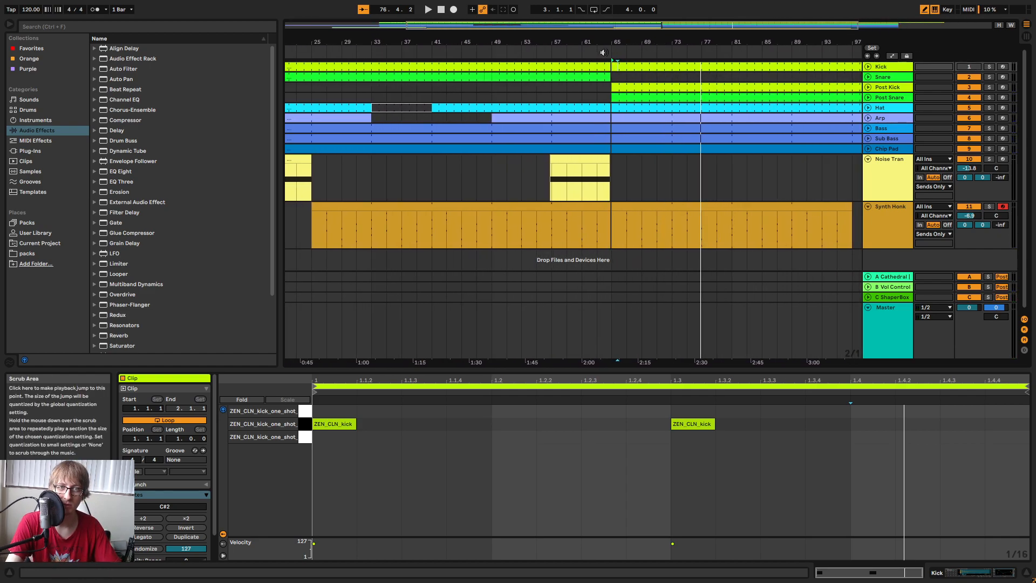
key(space)
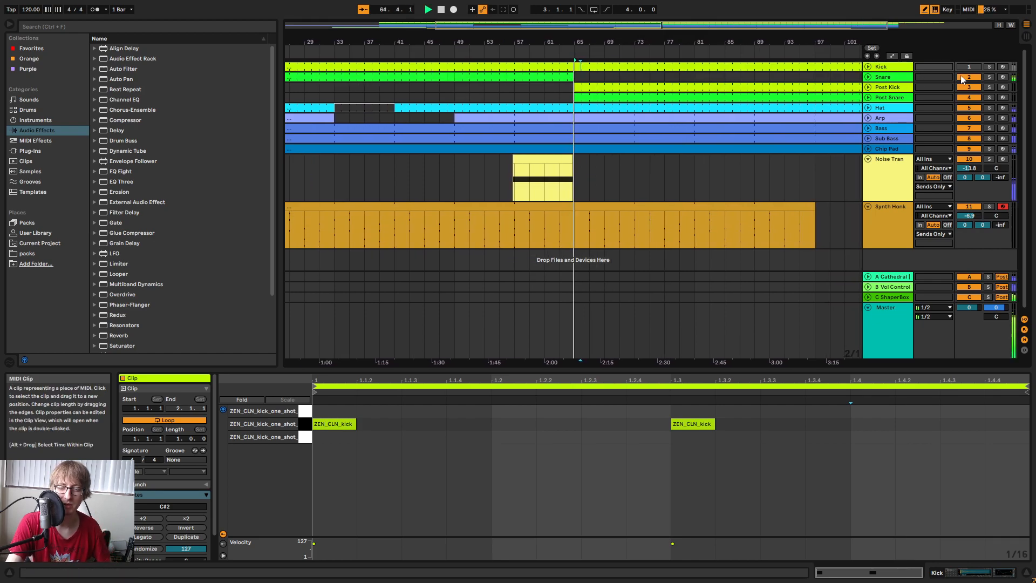
click(978, 67)
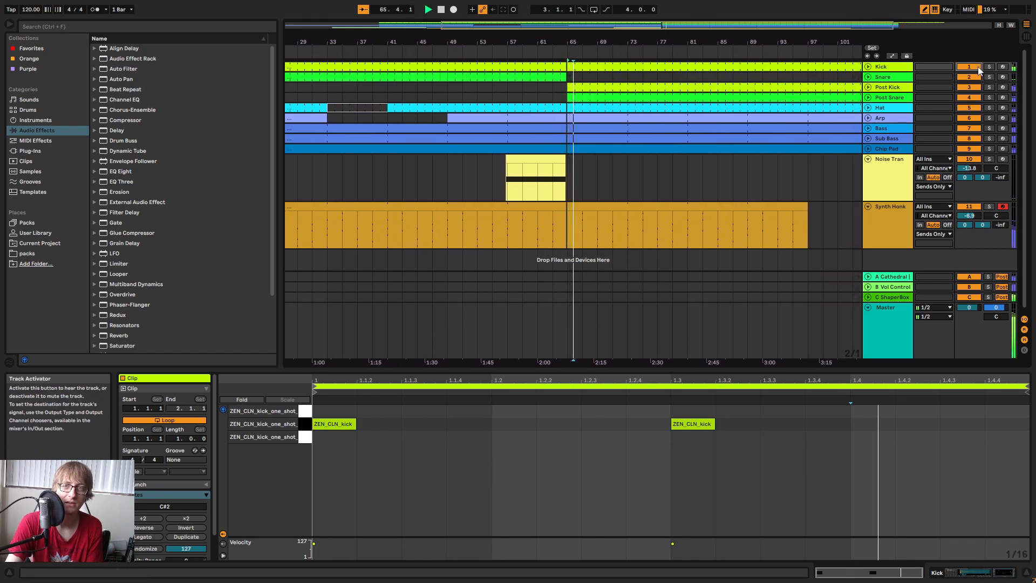
click(989, 67)
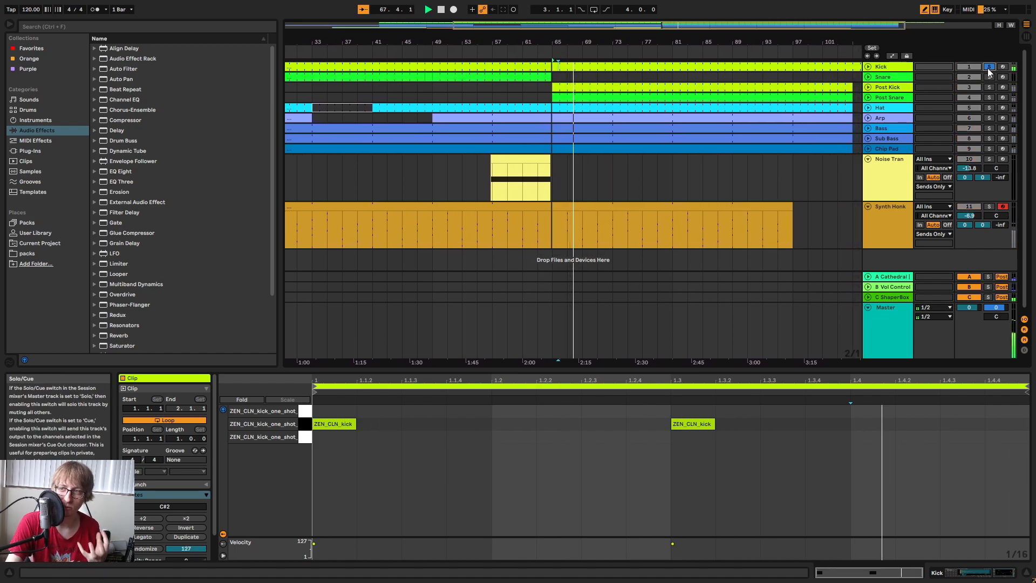
click(989, 67)
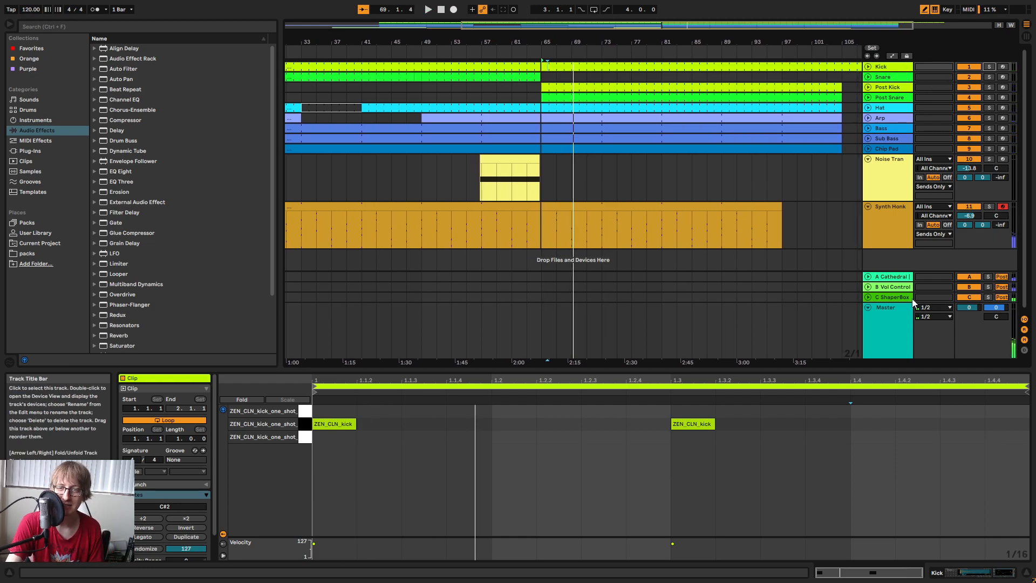
Inspect the device chains on Master and the C ShaperBox 2 return track.
double_click(887, 329)
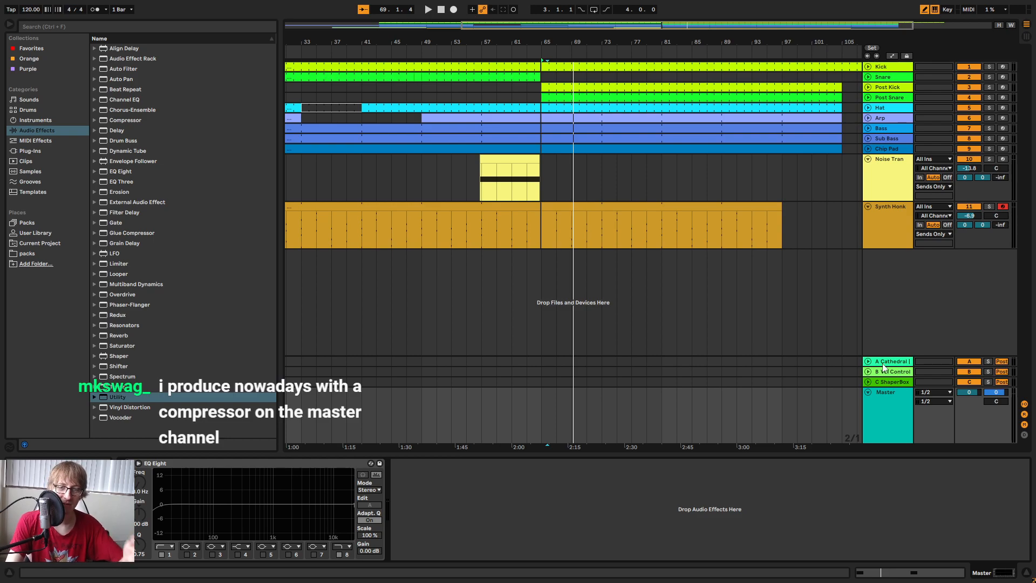
click(890, 382)
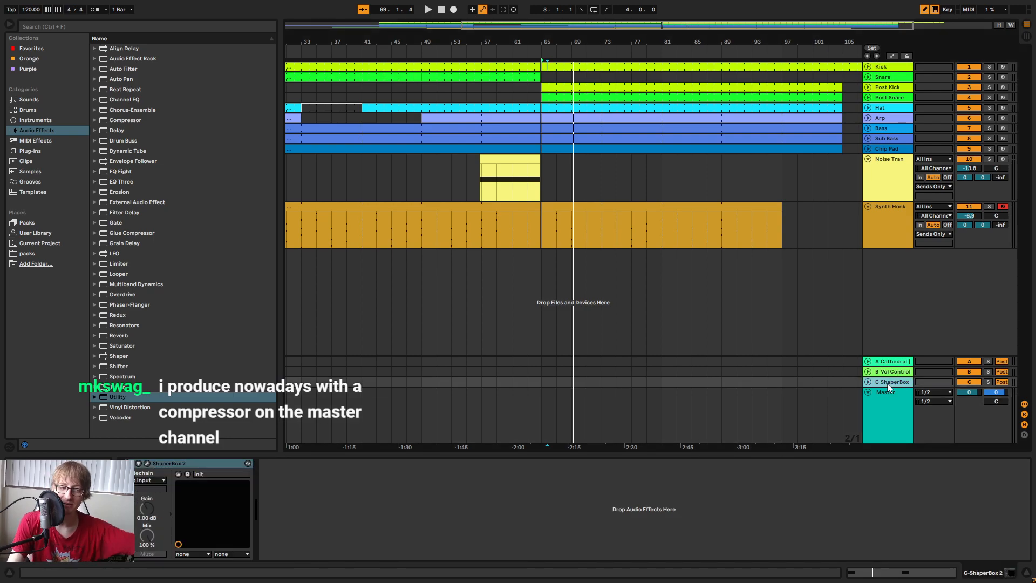
click(206, 465)
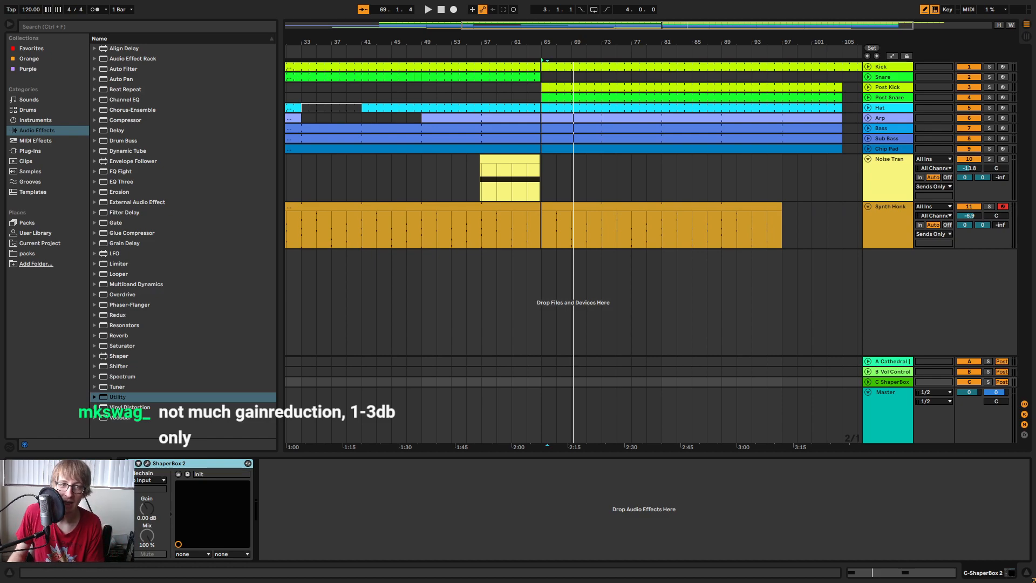
Collapse the Synth Honk and Noise Tran tracks in the arrangement.
drag(696, 45, 691, 22)
click(731, 170)
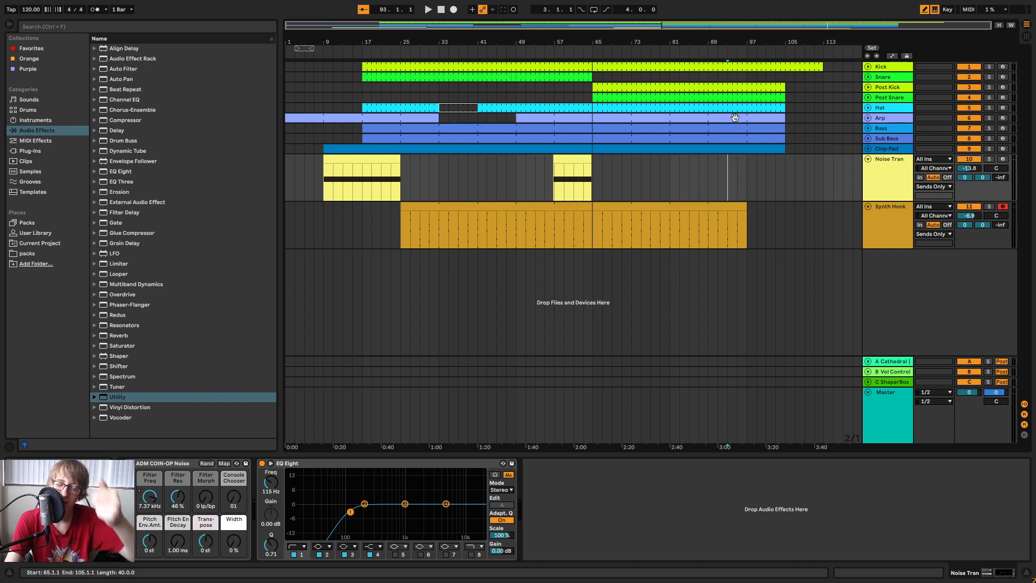
drag(341, 38, 341, 45)
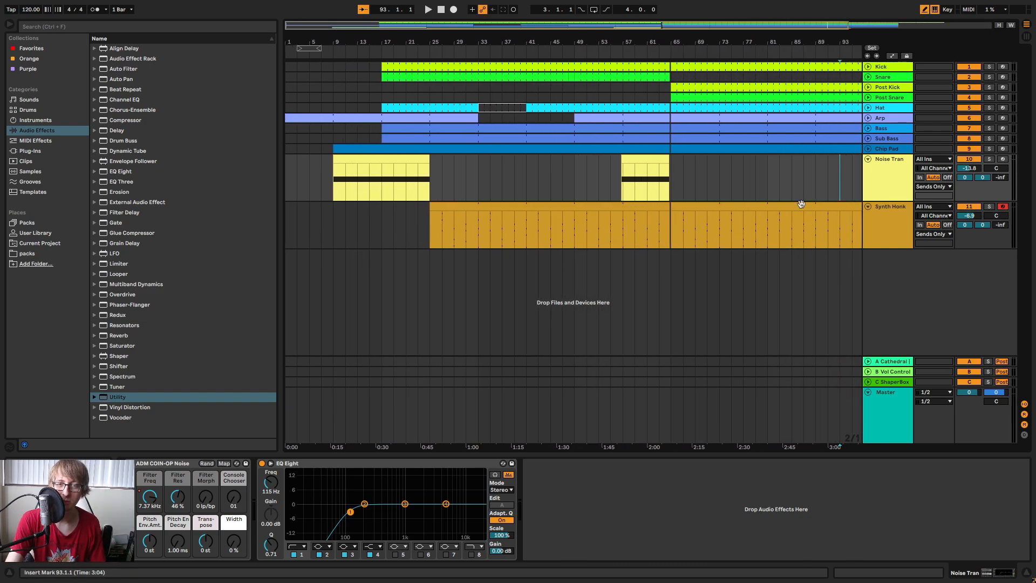
click(869, 206)
click(868, 152)
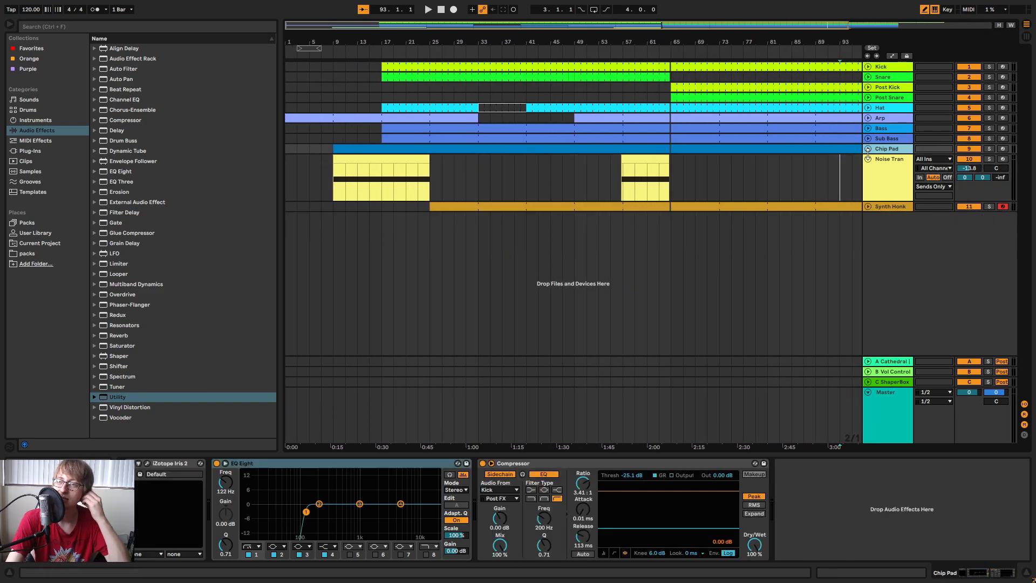
click(869, 160)
click(753, 160)
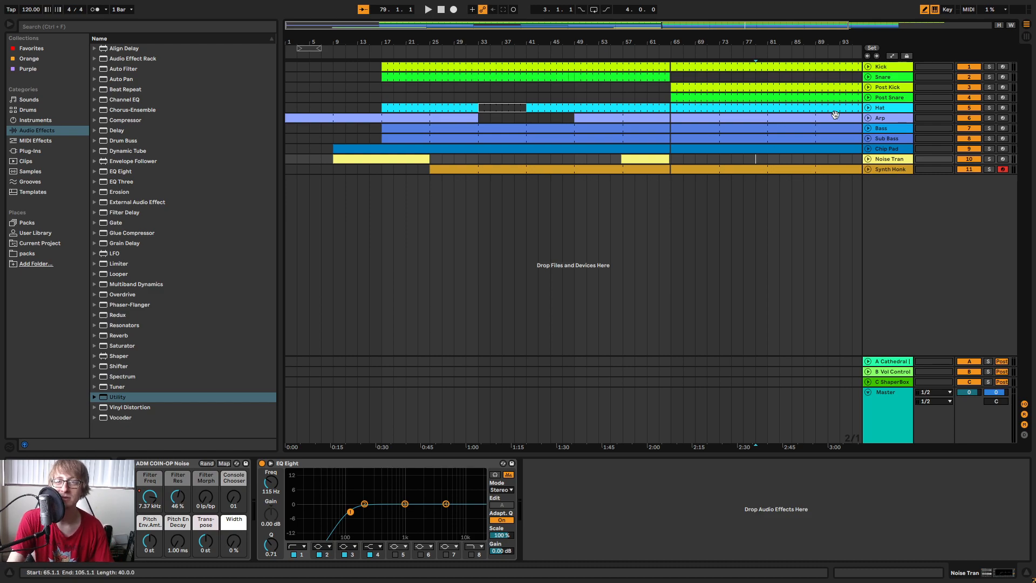
drag(802, 46, 698, 42)
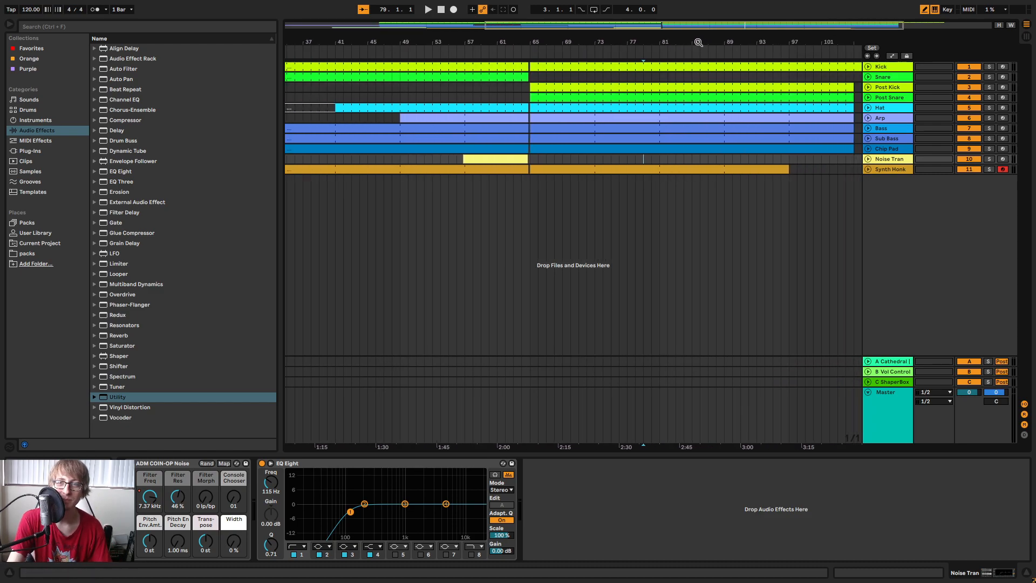
Review the device chains of the Post Kick, Snare, Kick and Hat tracks and the pads in Hat's Drum Rack.
click(899, 102)
click(885, 88)
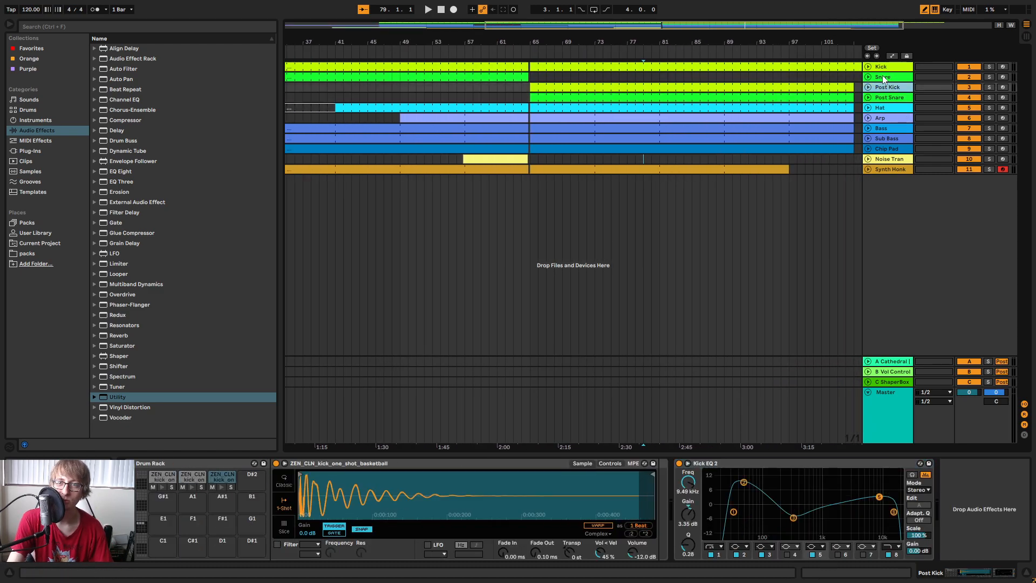
click(882, 77)
click(881, 68)
click(886, 109)
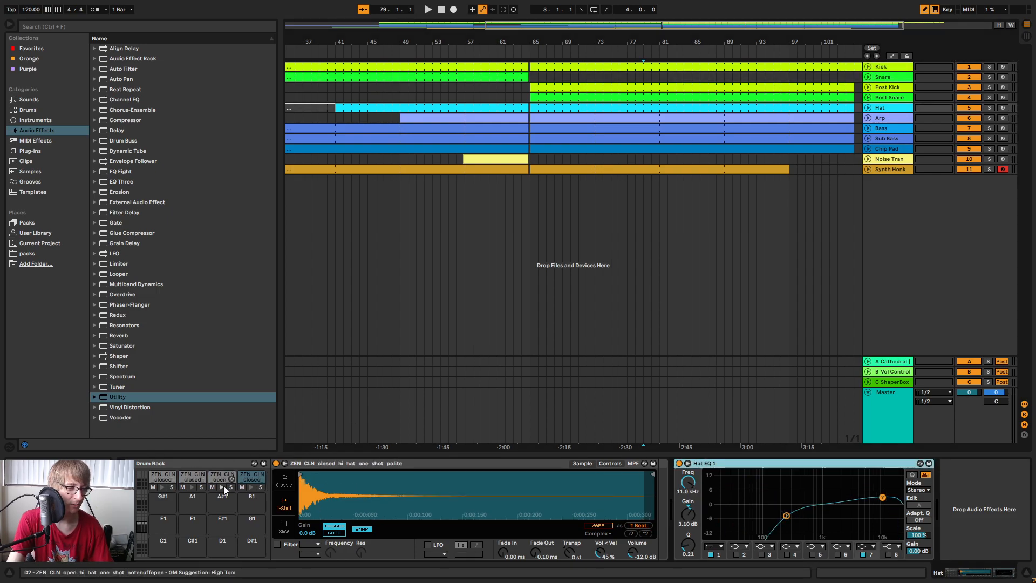
click(192, 477)
click(223, 477)
click(252, 477)
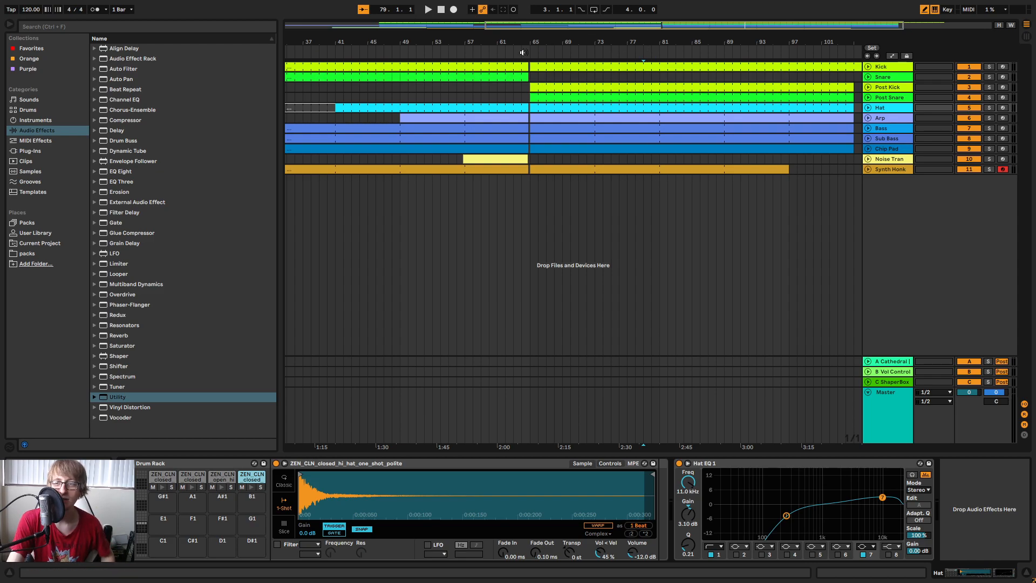
Play back from bar 65 and expand the Kick track.
click(525, 58)
drag(686, 42, 685, 138)
click(657, 70)
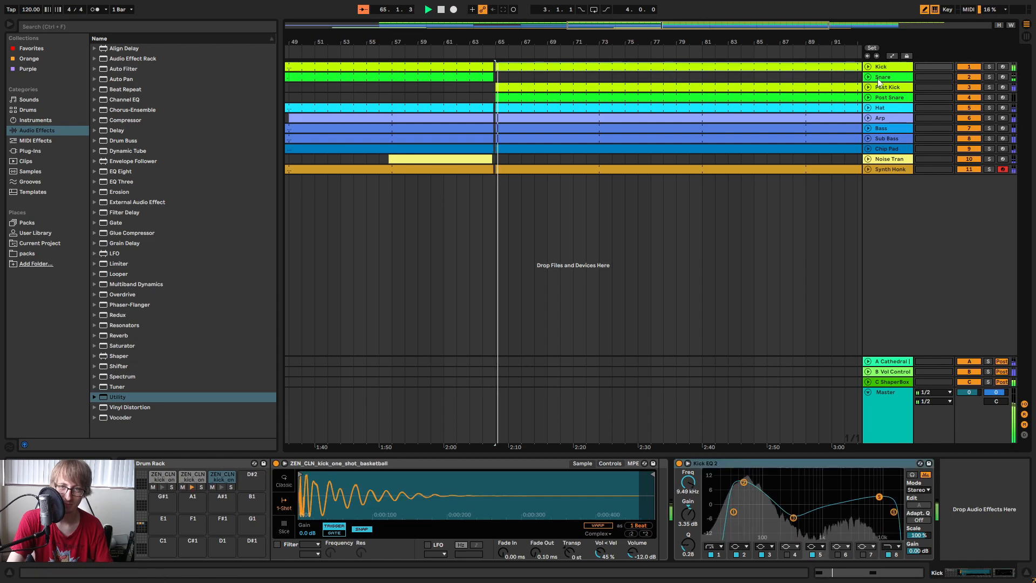
click(868, 67)
key(space)
Duplicate the Kick track and delete the clip before bar 65 from the duplicate.
drag(569, 44, 650, 42)
right_click(891, 91)
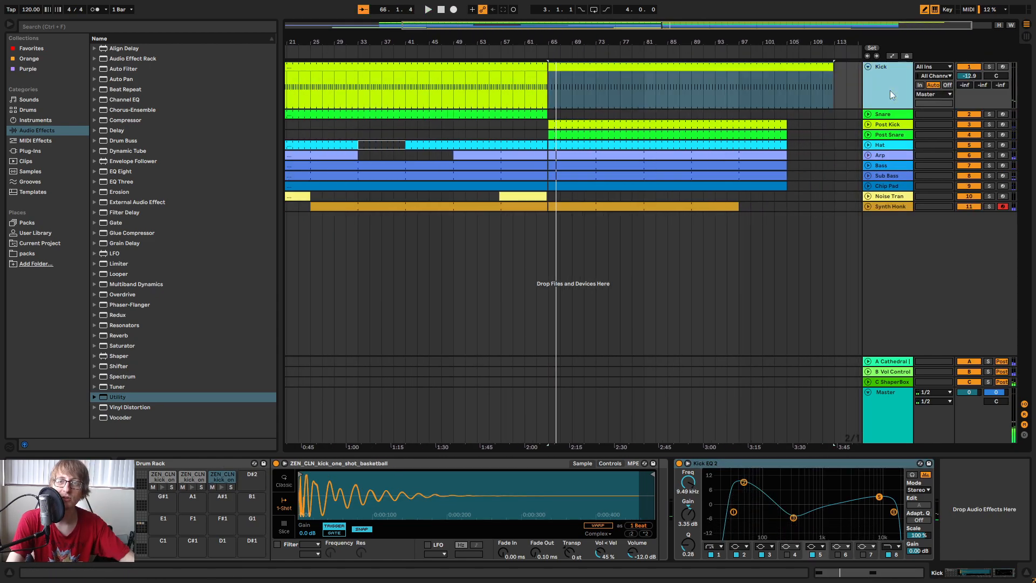
click(913, 120)
click(521, 114)
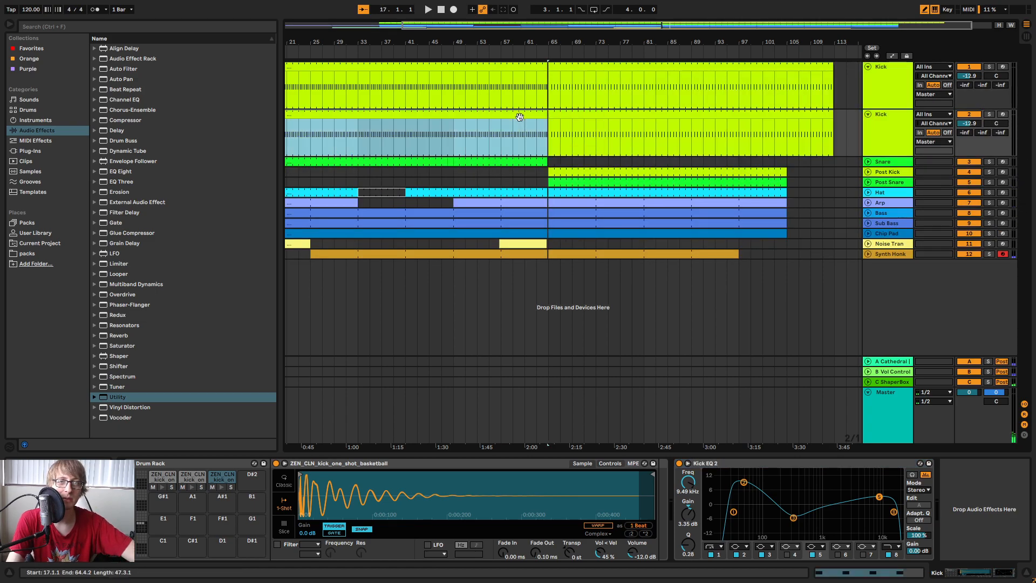
key(Delete)
click(596, 134)
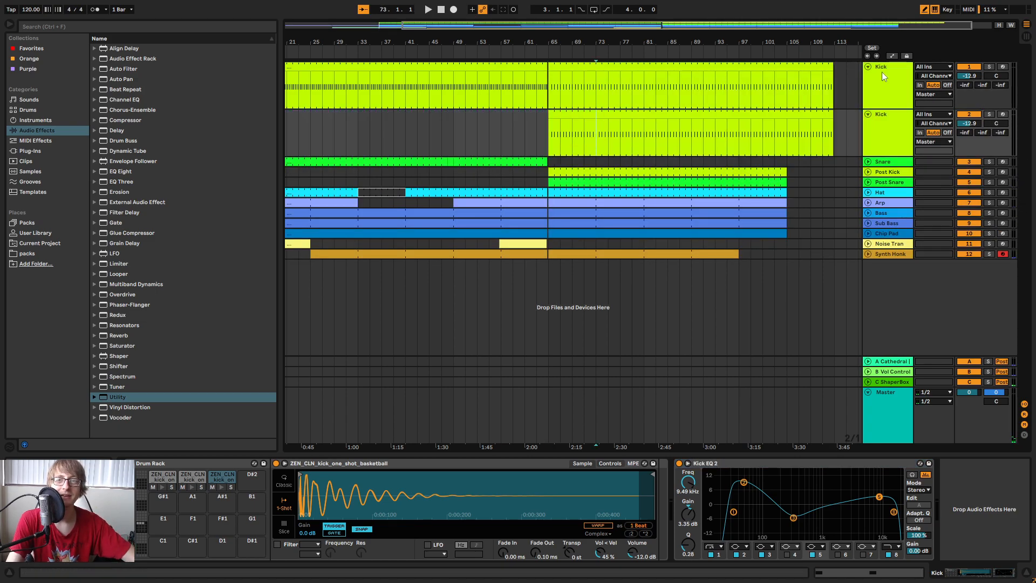
Delete the original Kick track's clip from bar 65 onward and rename the duplicate track Low Kick.
click(759, 63)
right_click(891, 122)
click(912, 167)
text(Low Kick)
key(Return)
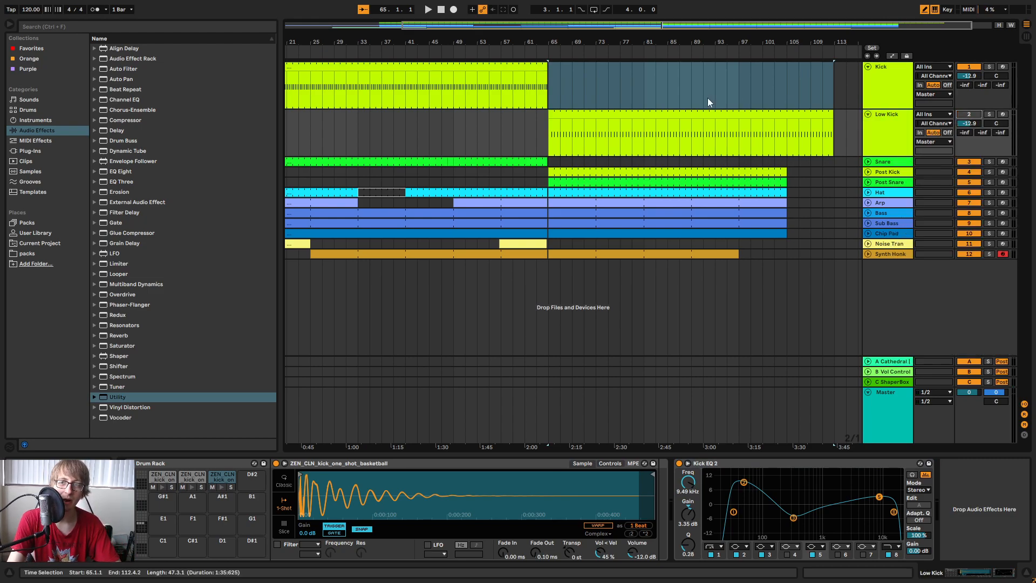
Play back from bar 65 with the Low Kick track soloed.
click(569, 115)
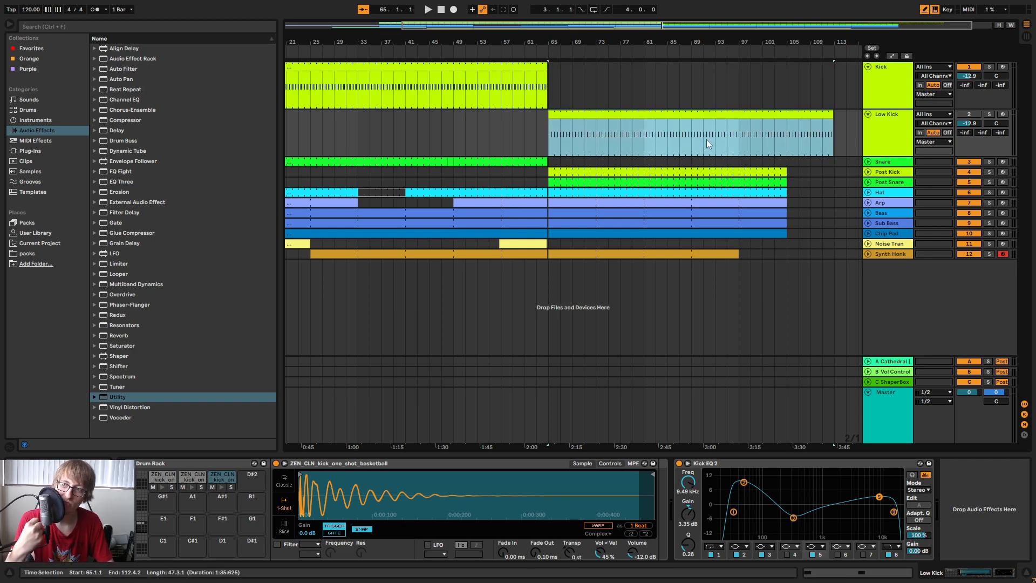
key(space)
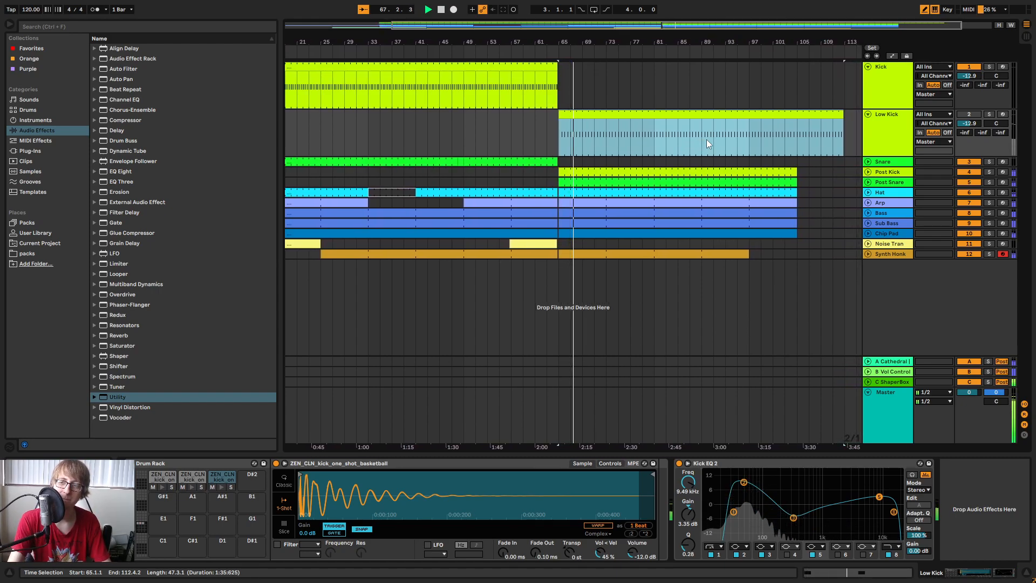
click(892, 137)
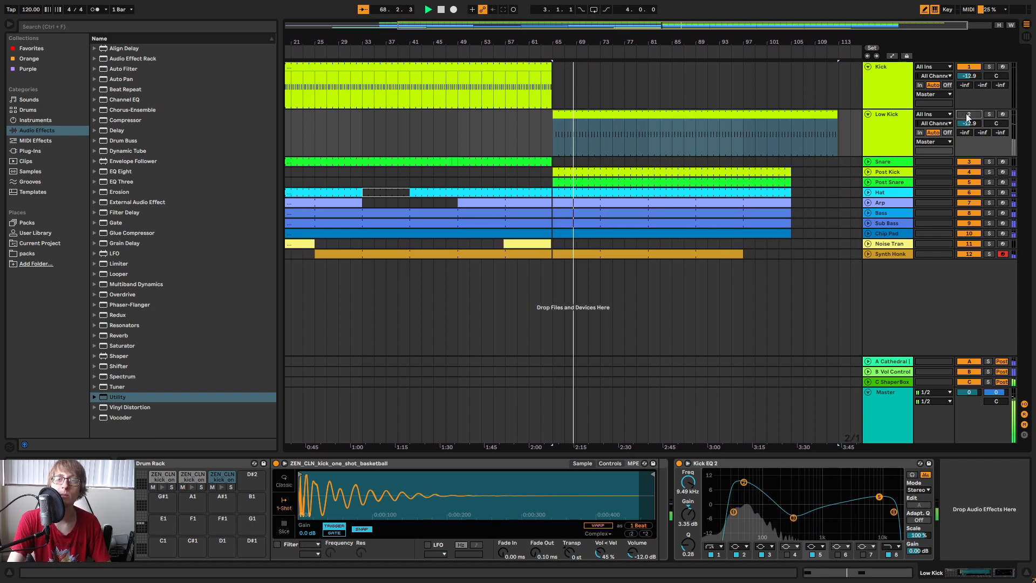
click(989, 114)
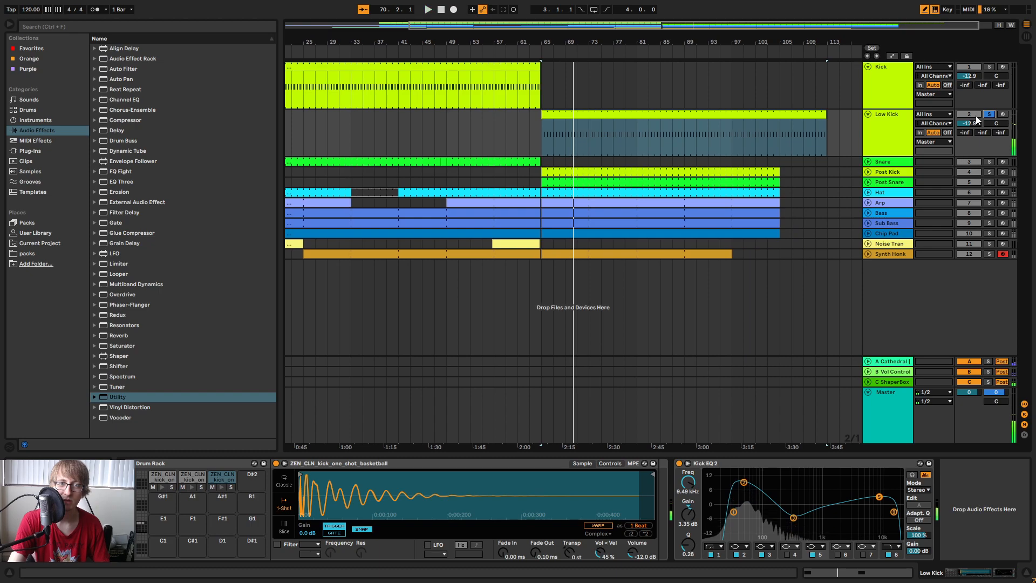
click(970, 115)
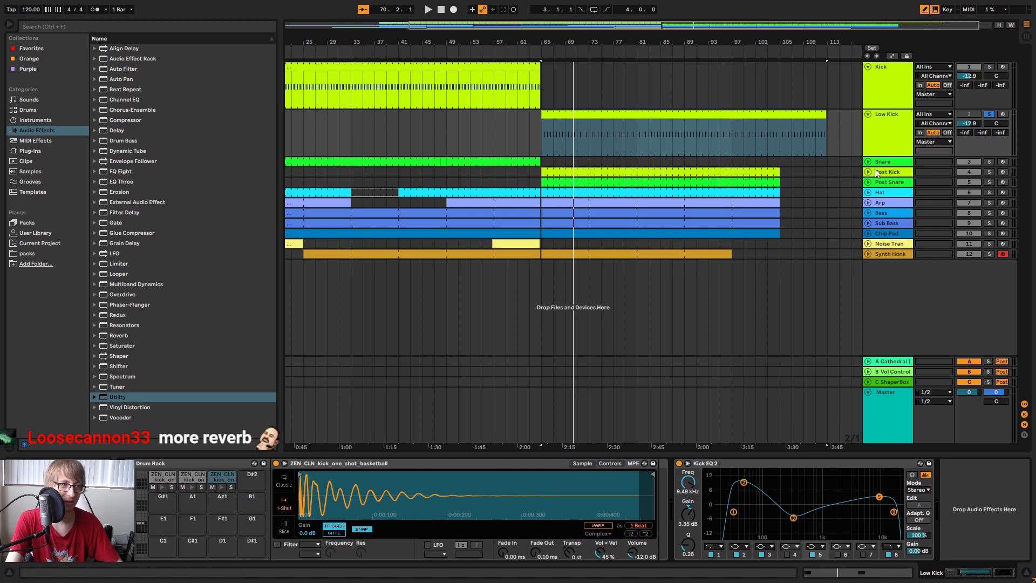
Load Lofi Kick.adg from the User Library's Lofi Drum Rack folder onto the Low Kick track.
click(851, 145)
double_click(590, 141)
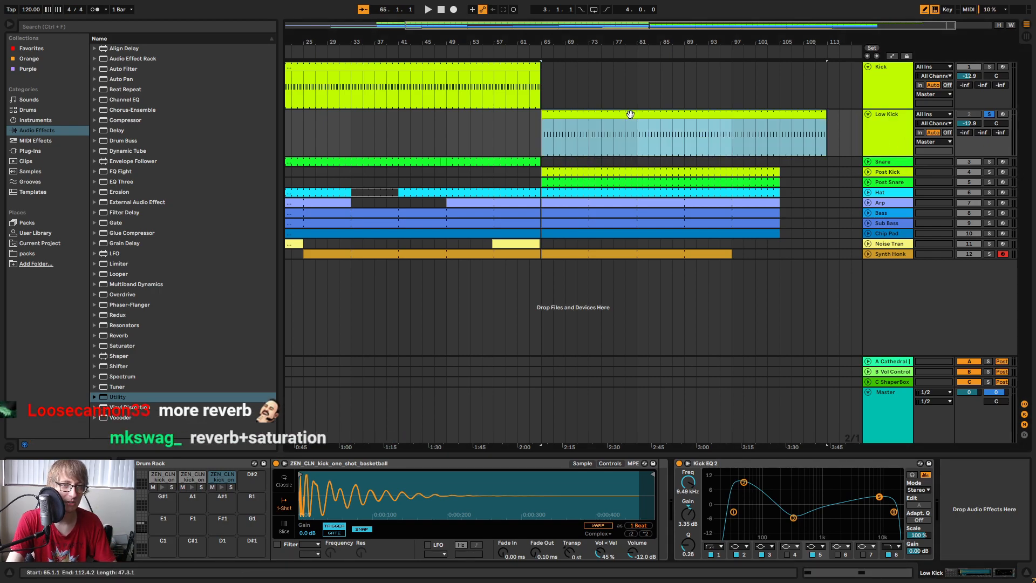
click(36, 233)
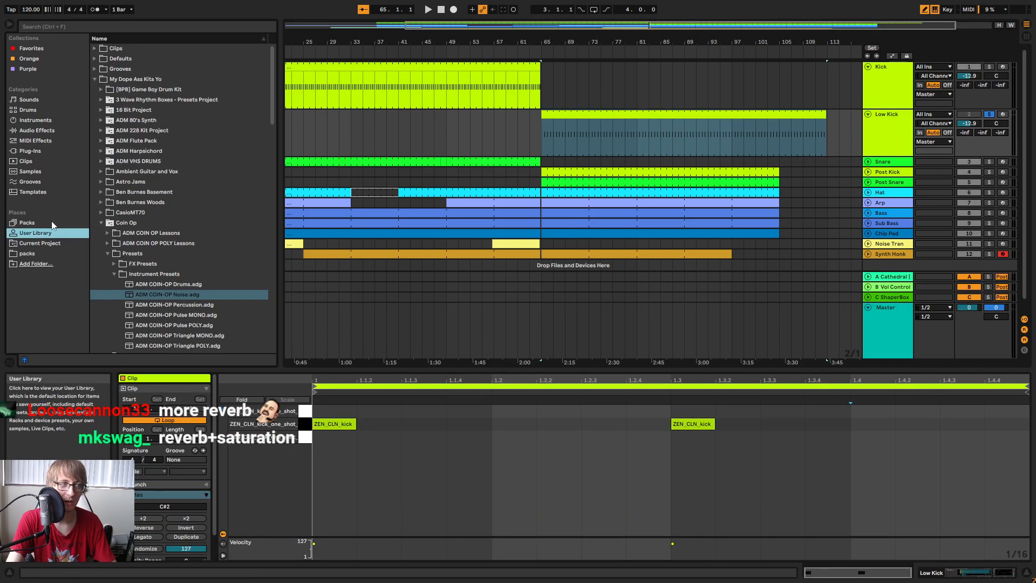
click(131, 223)
scroll(145, 255, down, 1)
scroll(145, 255, down, 5)
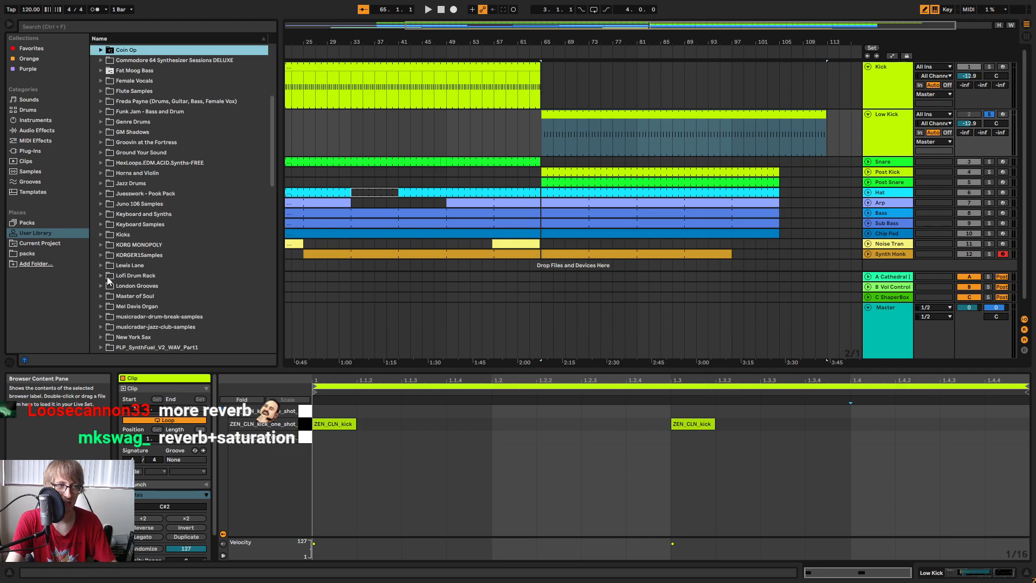
click(110, 278)
click(101, 277)
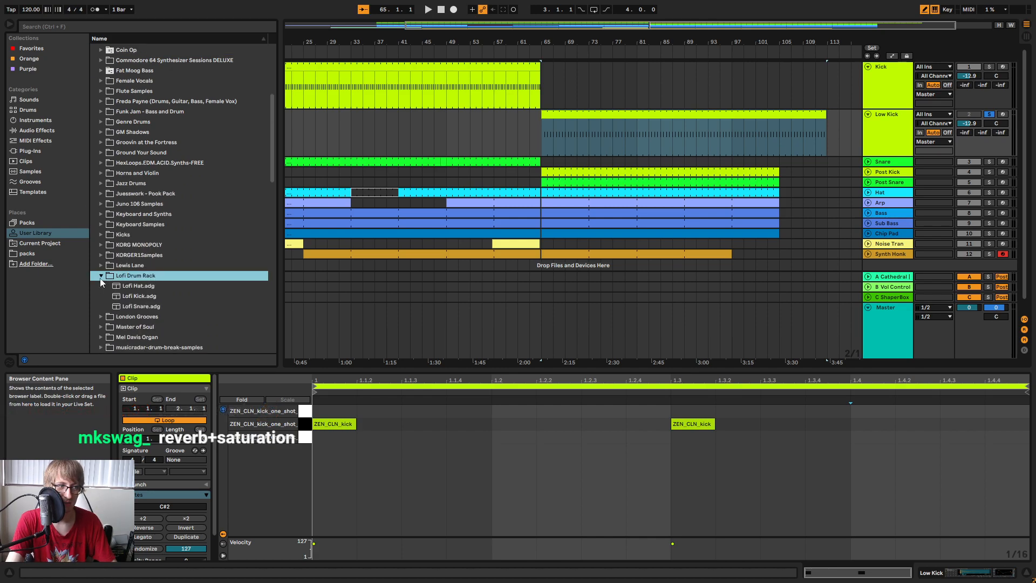
click(154, 299)
drag(853, 164, 898, 122)
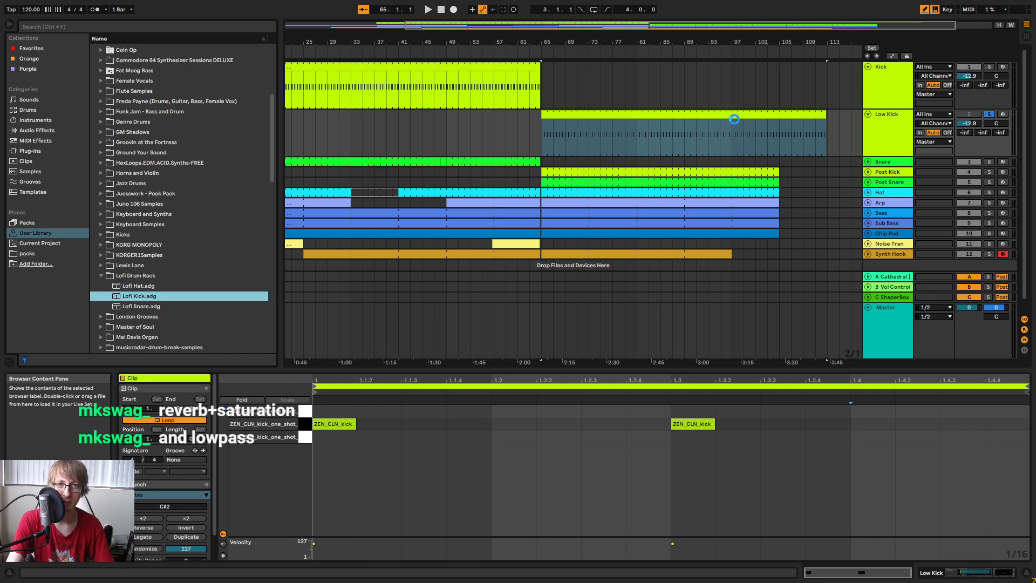
Open the Low Kick clip's notes in an enlarged editor, transpose them all up to C#2 and audition the sample.
double_click(733, 136)
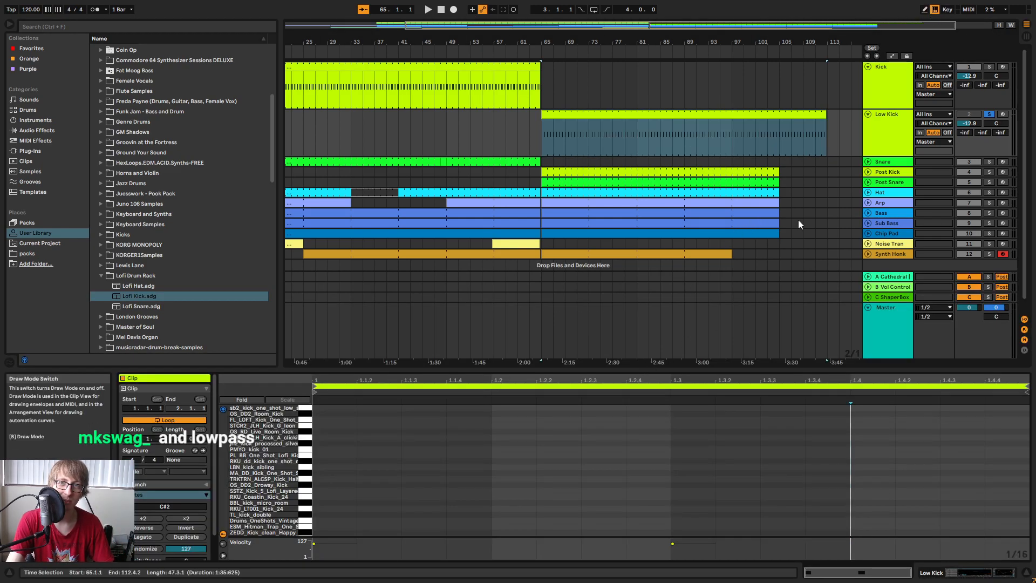
drag(731, 370, 718, 86)
click(739, 286)
scroll(741, 283, down, 8)
key(ctrl+a)
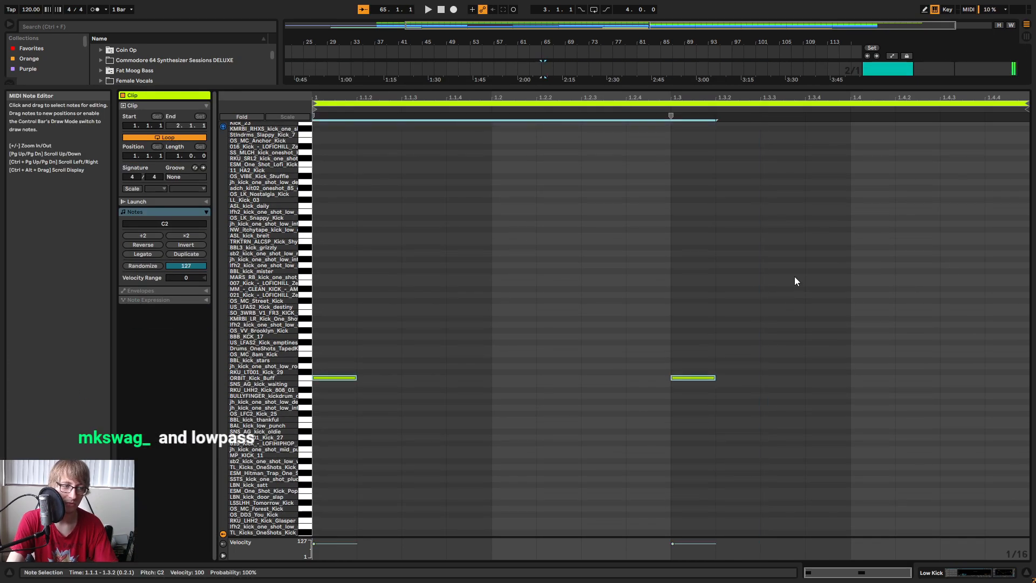
key(Up)
key(space)
key(space)
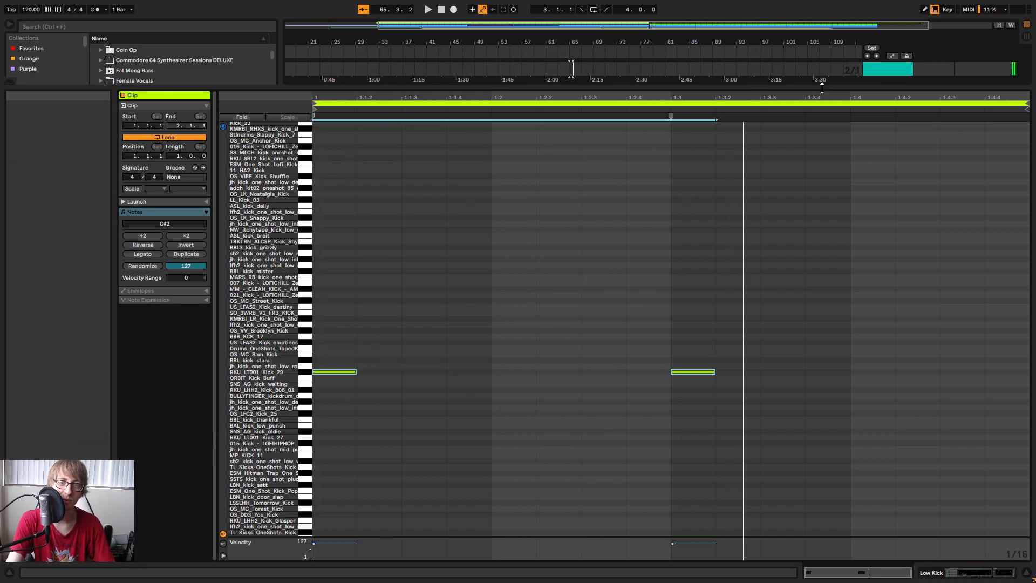
Play from bar 65 and set the Low Kick track's volume to -12.6 dB in the session mixer.
drag(822, 88, 822, 334)
key(space)
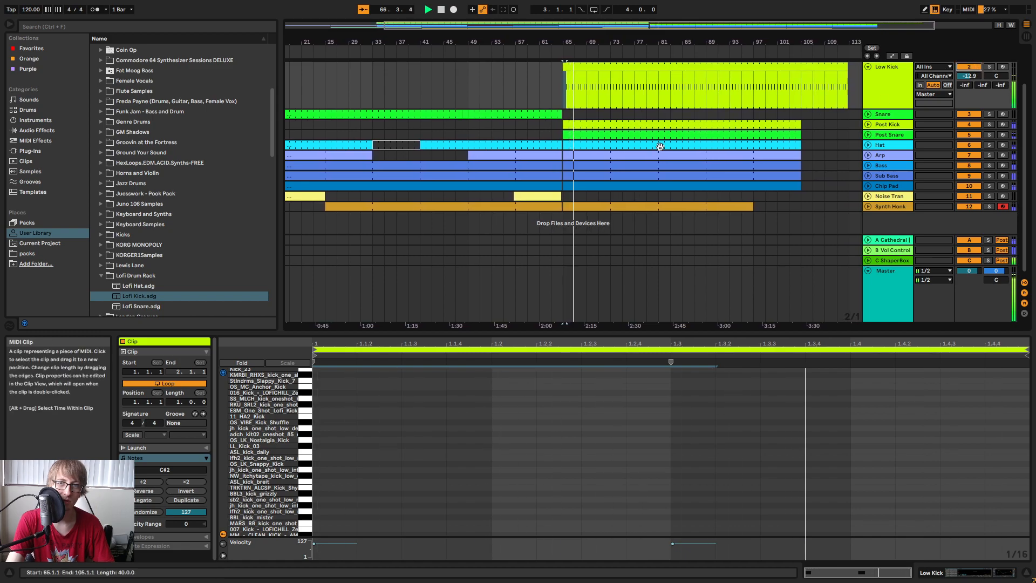
key(Tab)
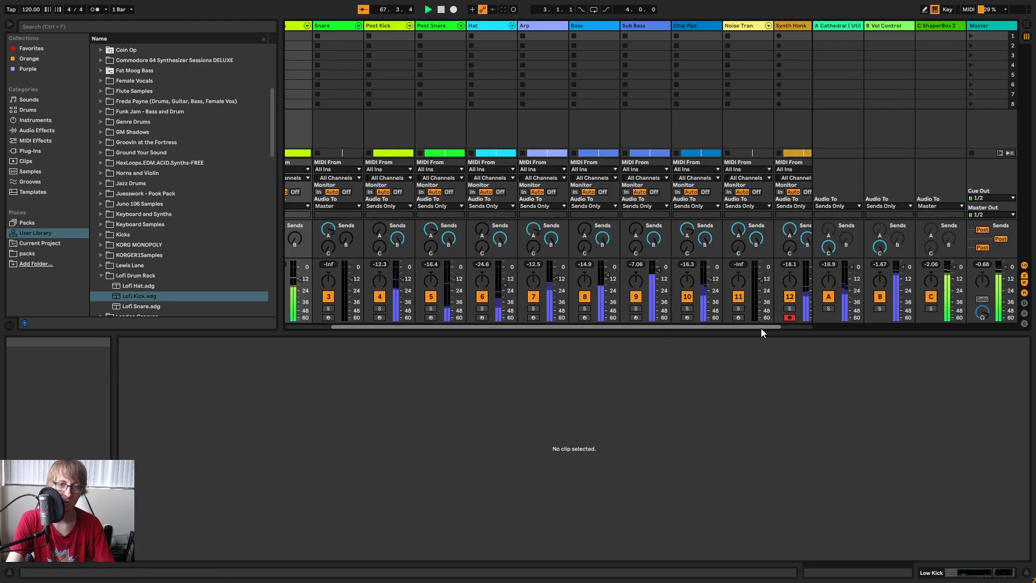
drag(761, 327, 597, 342)
drag(374, 279, 379, 281)
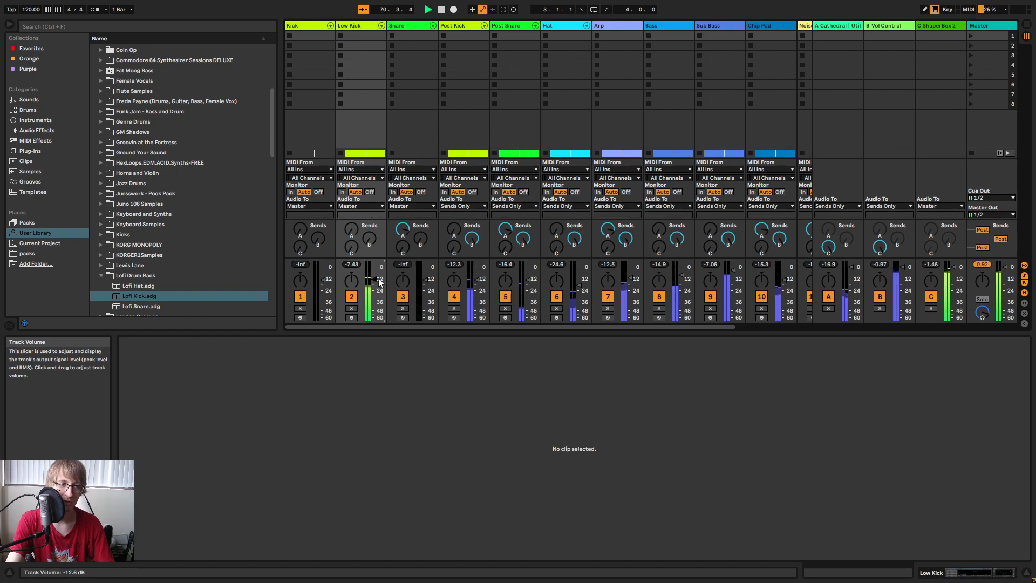
key(Tab)
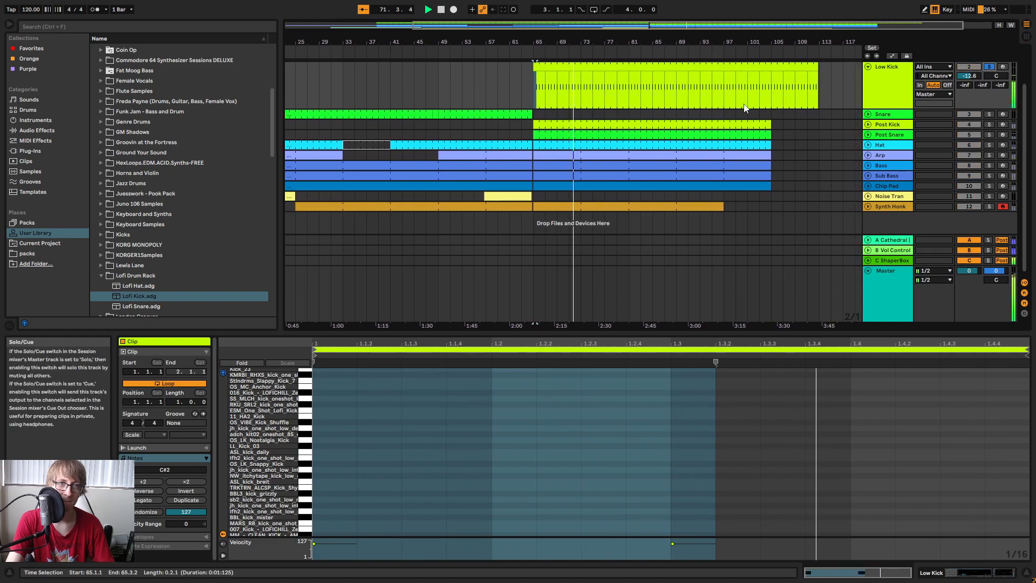
scroll(825, 122, up, 2)
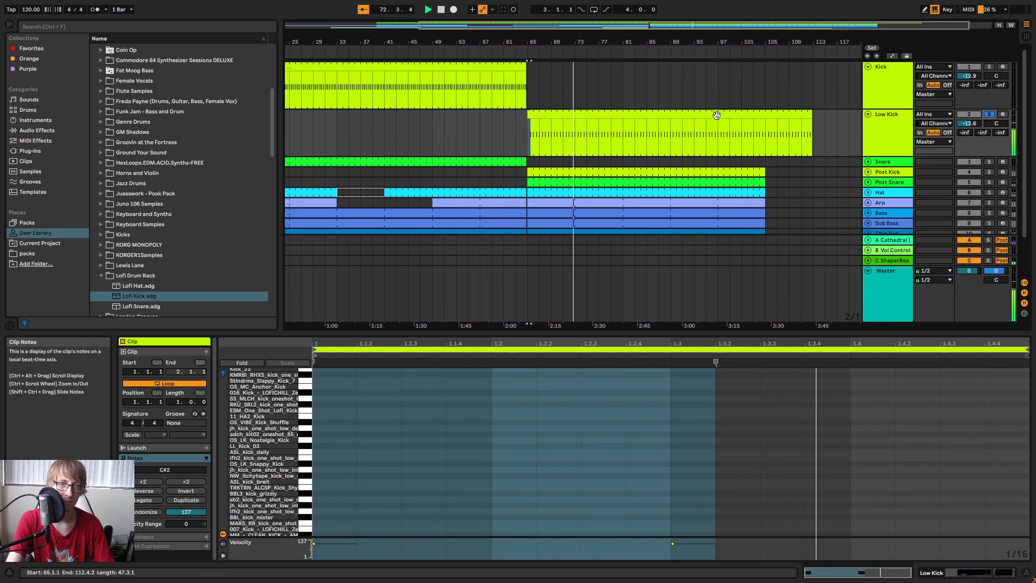
Transpose the Low Kick clip's notes down to A#1, the RKU_LHH2_Kick_808_01 sample, auditioning along the way.
click(720, 115)
click(736, 444)
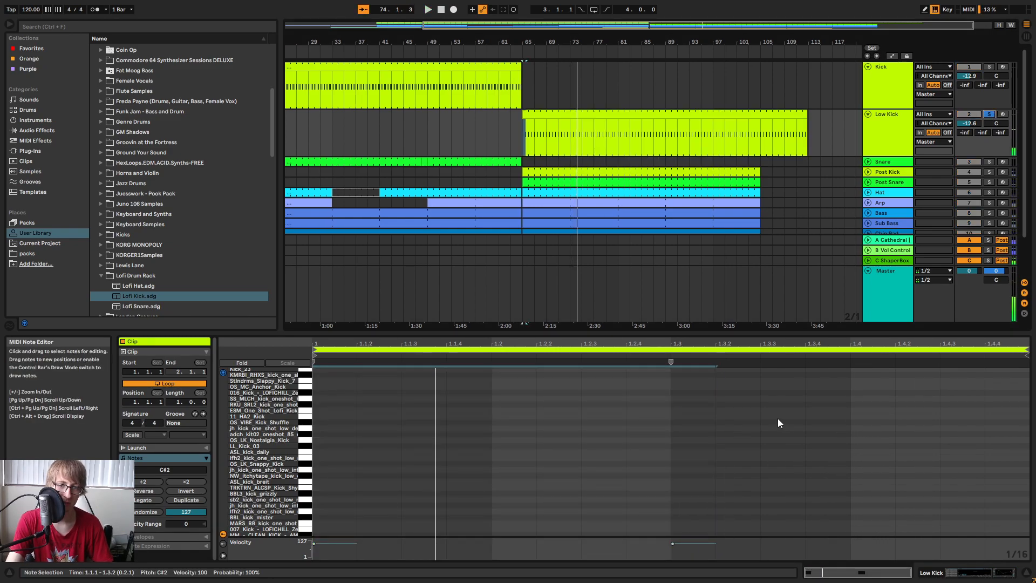
scroll(809, 432, down, 3)
key(space)
key(Down)
key(space)
key(Down)
key(Down)
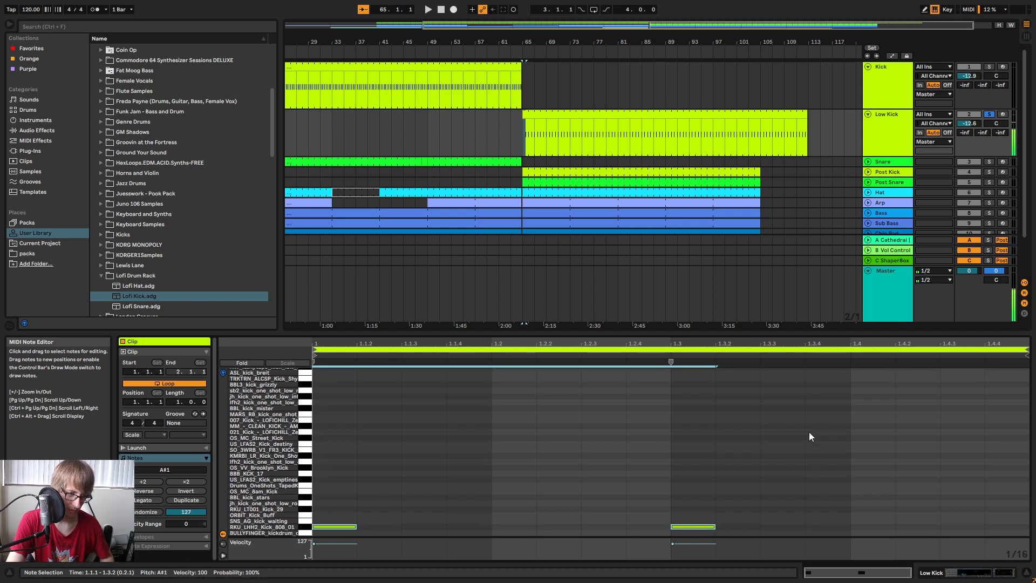
key(space)
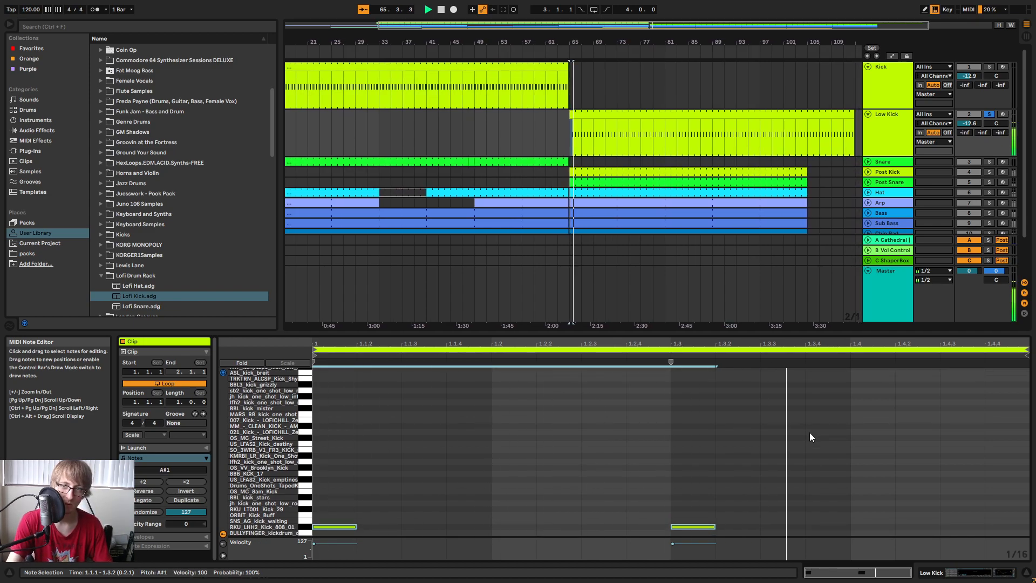
Unsolo Low Kick to hear the full mix, try its notes on A1 and return them to A#1.
click(989, 114)
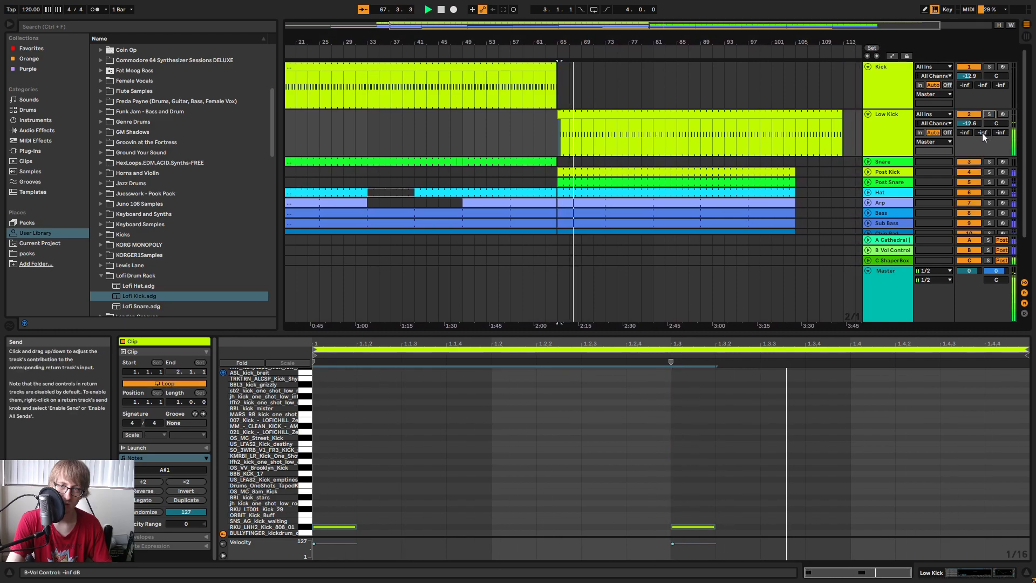
click(944, 442)
key(ctrl+a)
key(Down)
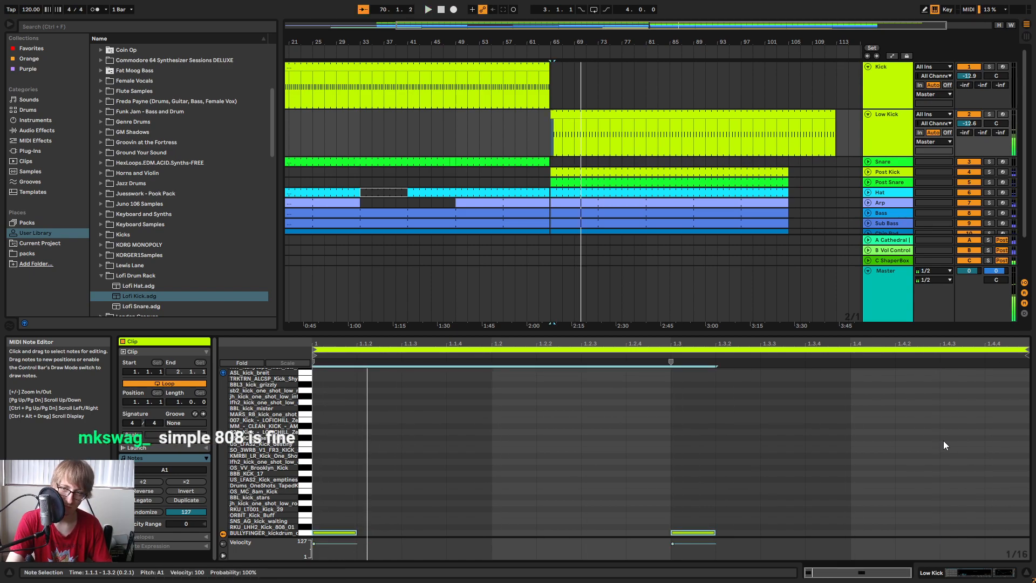
scroll(784, 394, down, 3)
key(Up)
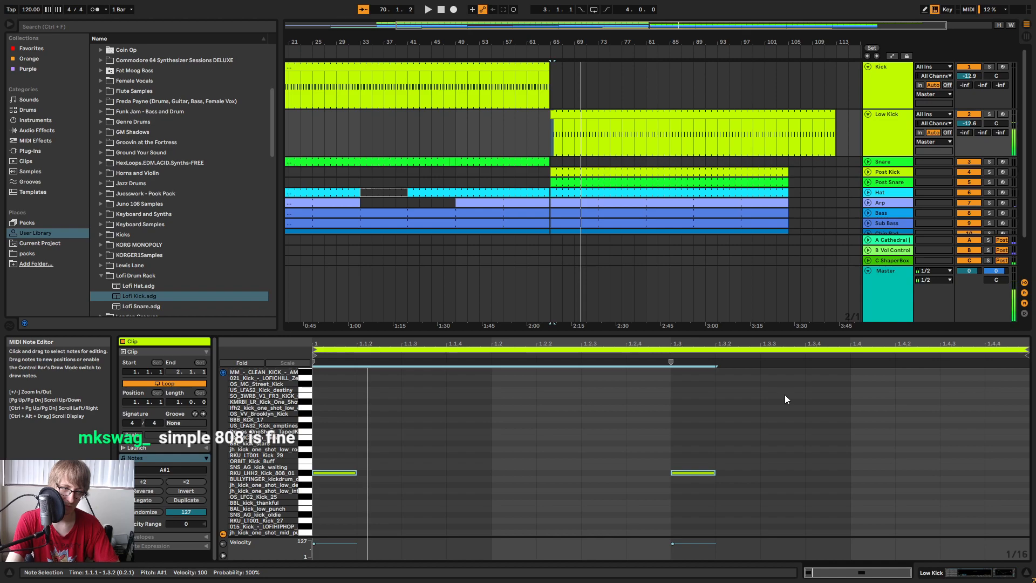
key(space)
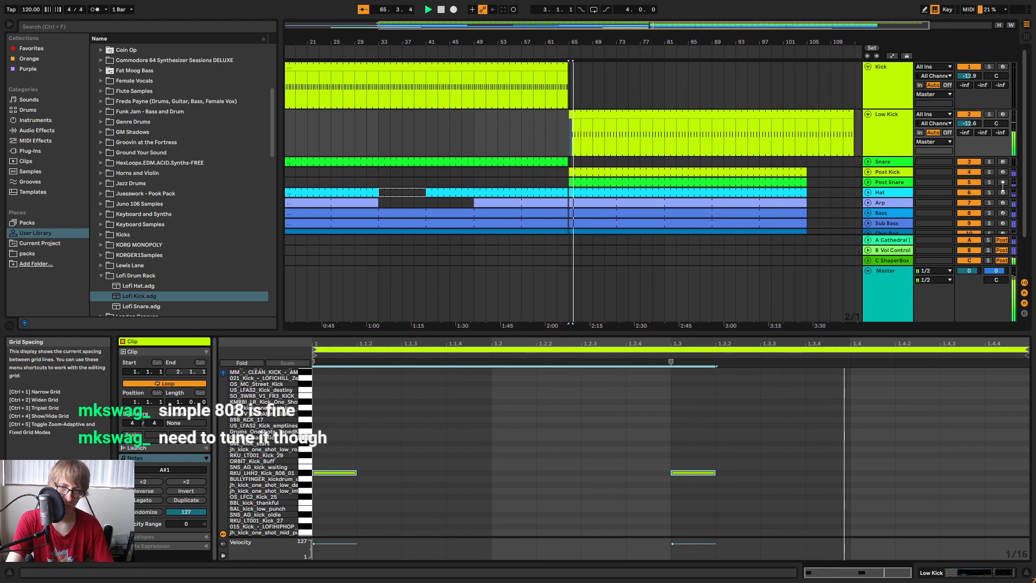
Solo the Low Kick and Post Kick tracks together and compare them during playback.
click(990, 114)
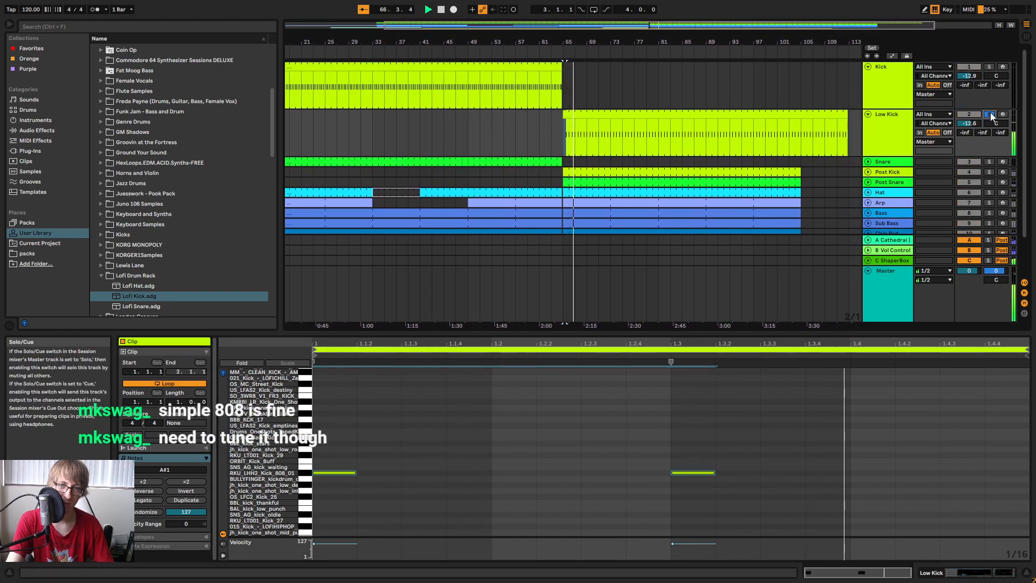
ctrl+click(990, 172)
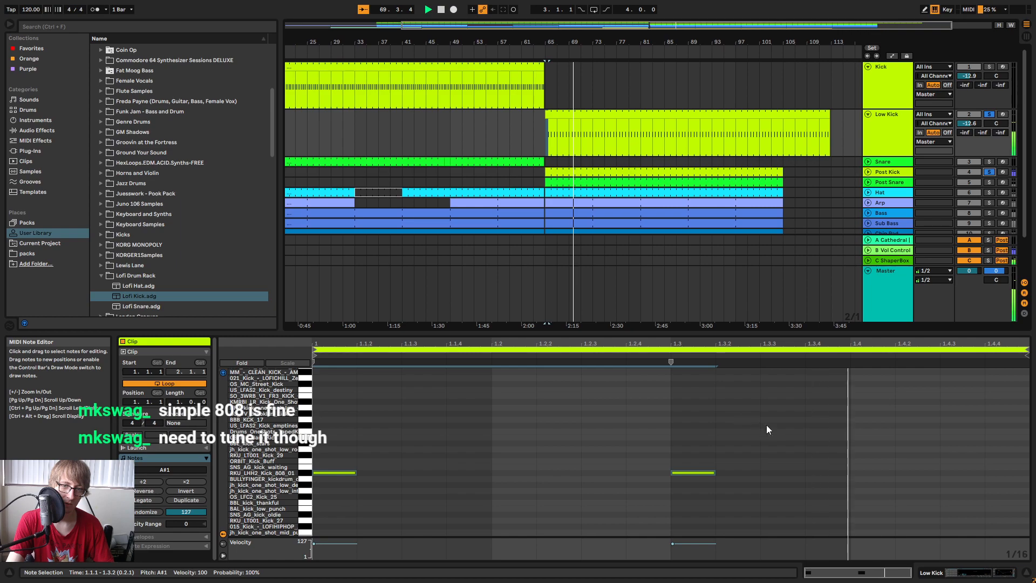
click(827, 440)
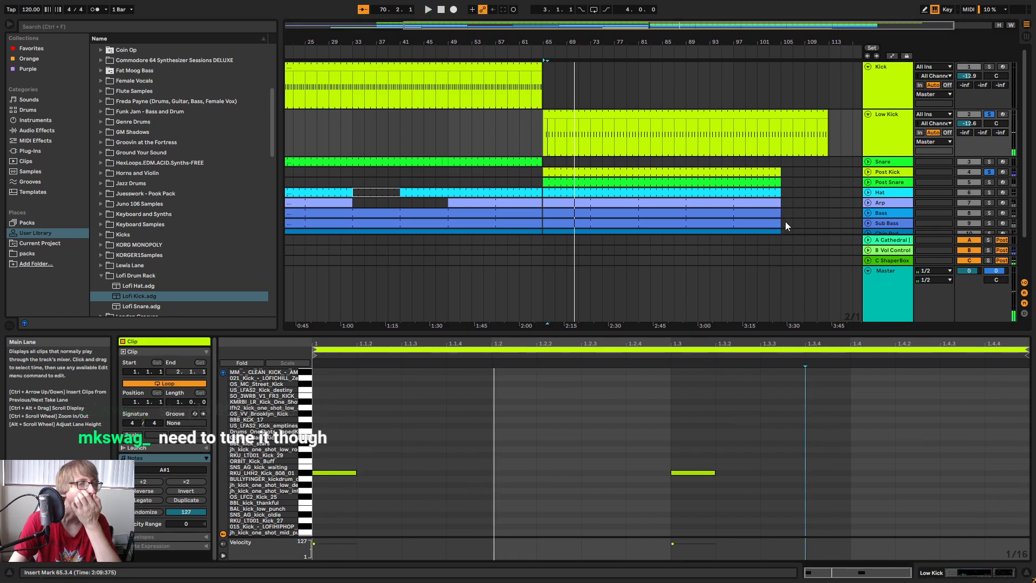
On Post Kick's EQ, boost band 2 to 15.0 dB at 58.7 Hz and set band 1 to 40.0 Hz.
click(899, 169)
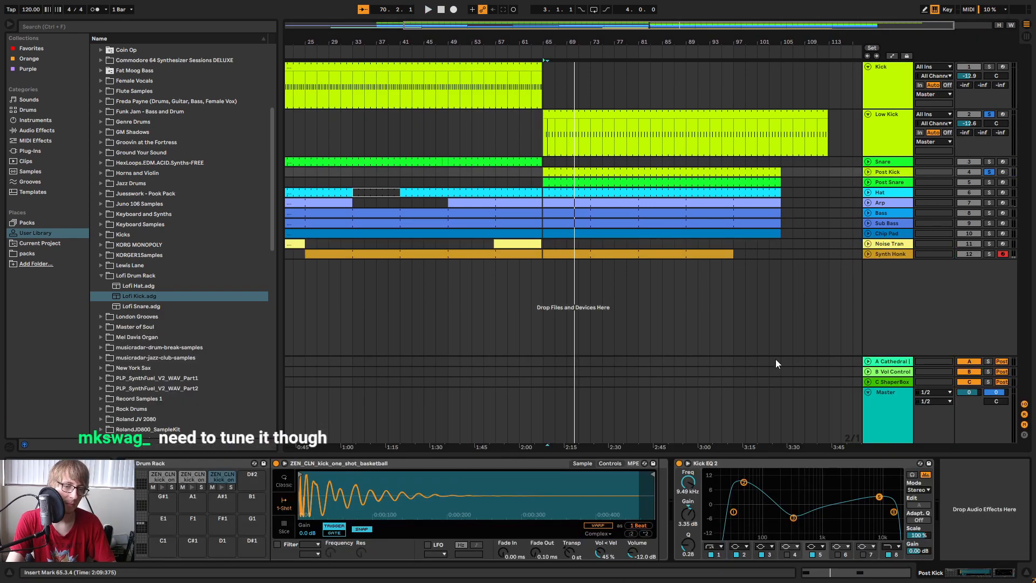
key(space)
drag(746, 484, 750, 472)
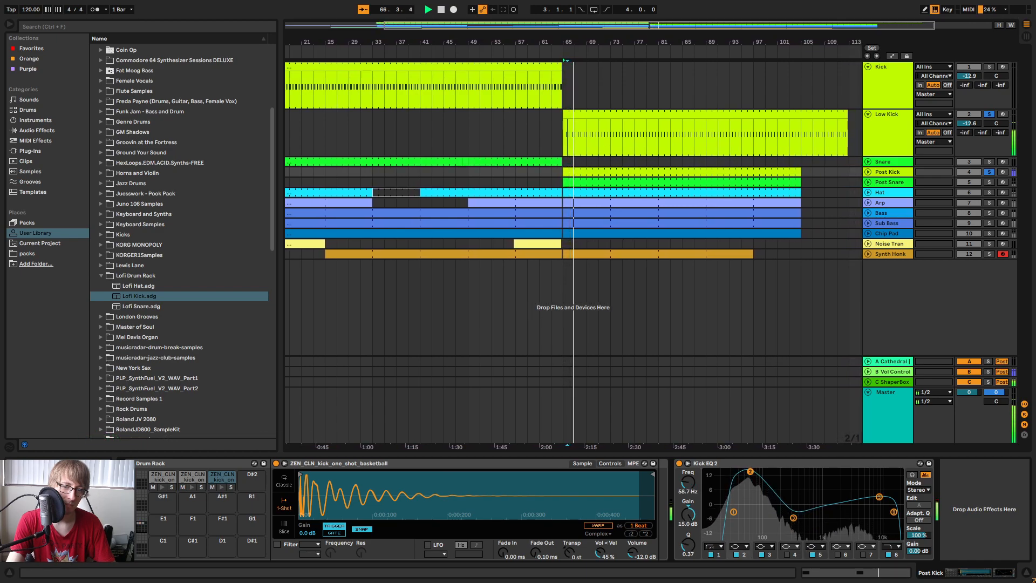
drag(734, 511, 741, 492)
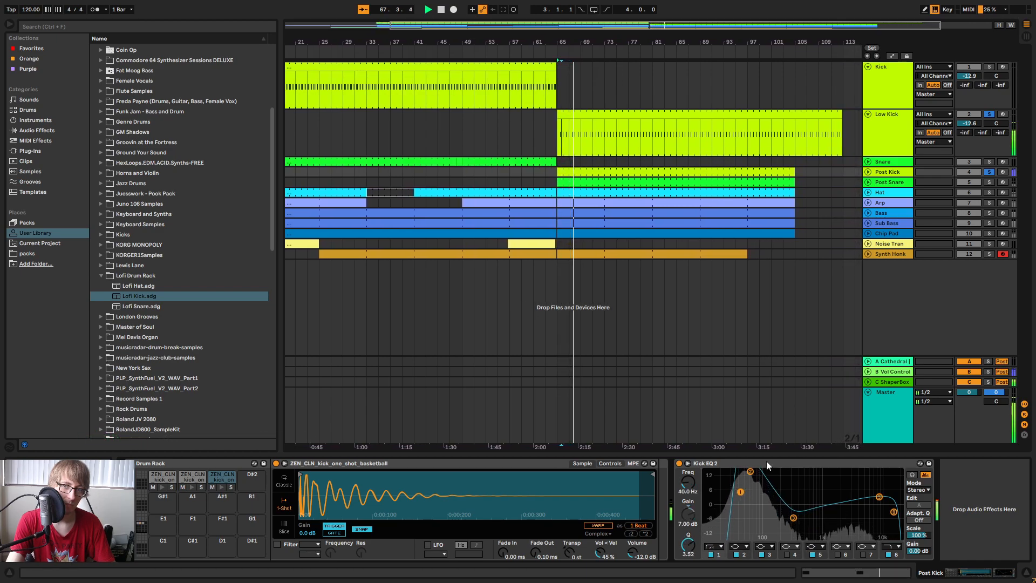
Unsolo Low Kick so only Post Kick is soloed, and set its EQ band 1 to 34.4 Hz with Q 0.27.
click(990, 114)
click(990, 171)
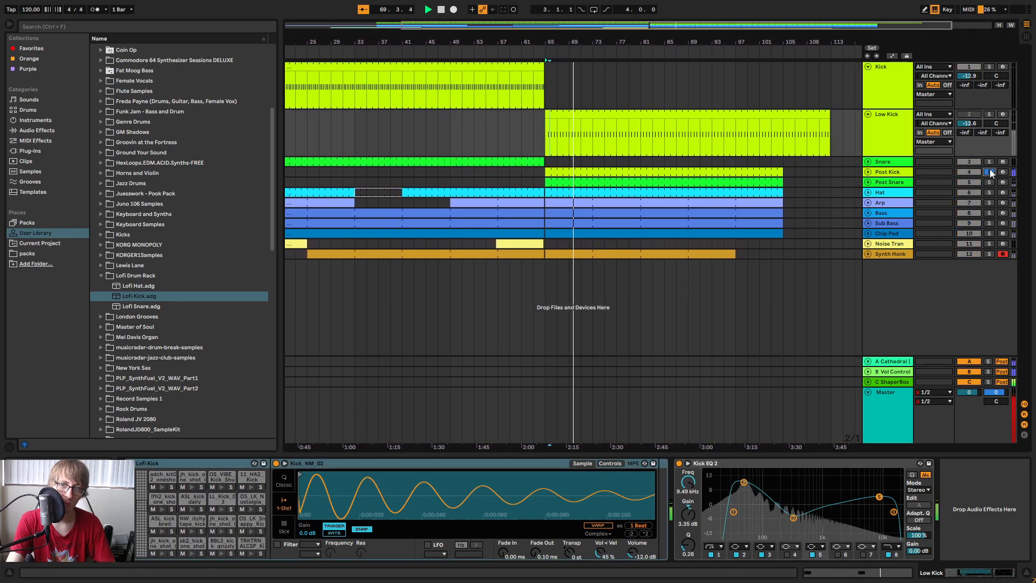
click(888, 172)
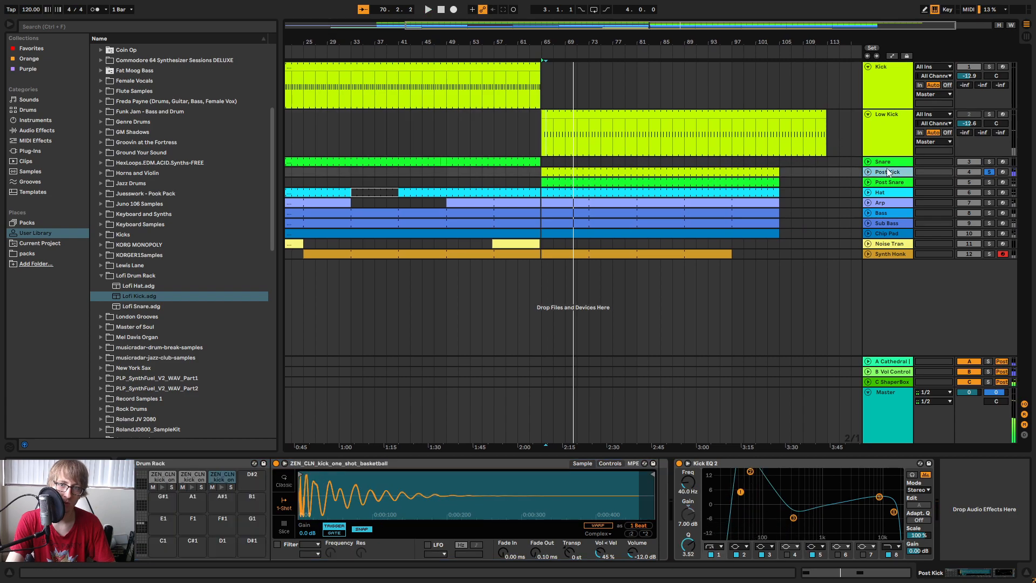
key(space)
mouse_move(739, 497)
mouse_down()
mouse_move(744, 513)
mouse_move(719, 517)
mouse_move(736, 524)
mouse_up()
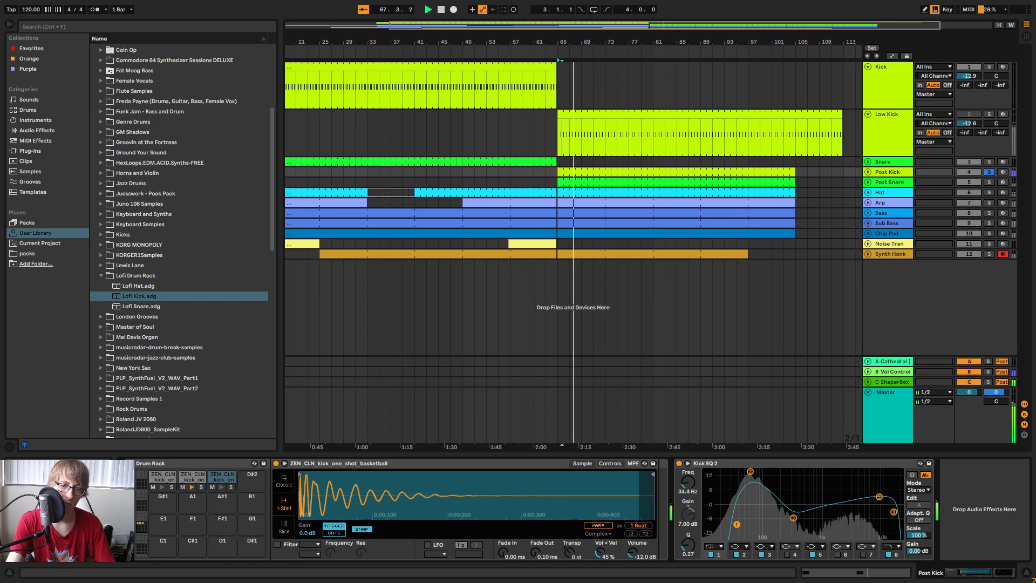
Replace Post Kick's EQ with a copy of the Kick track's EQ and play the soloed result from bar 65.
mouse_move(750, 472)
mouse_down()
mouse_move(782, 472)
mouse_move(725, 517)
mouse_move(743, 472)
mouse_up()
key(space)
click(788, 462)
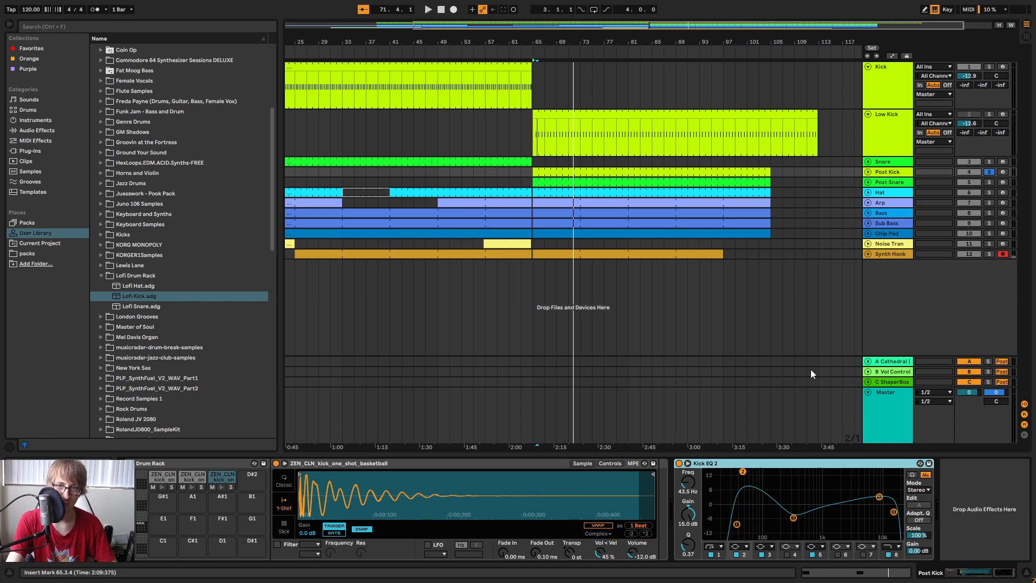
click(898, 78)
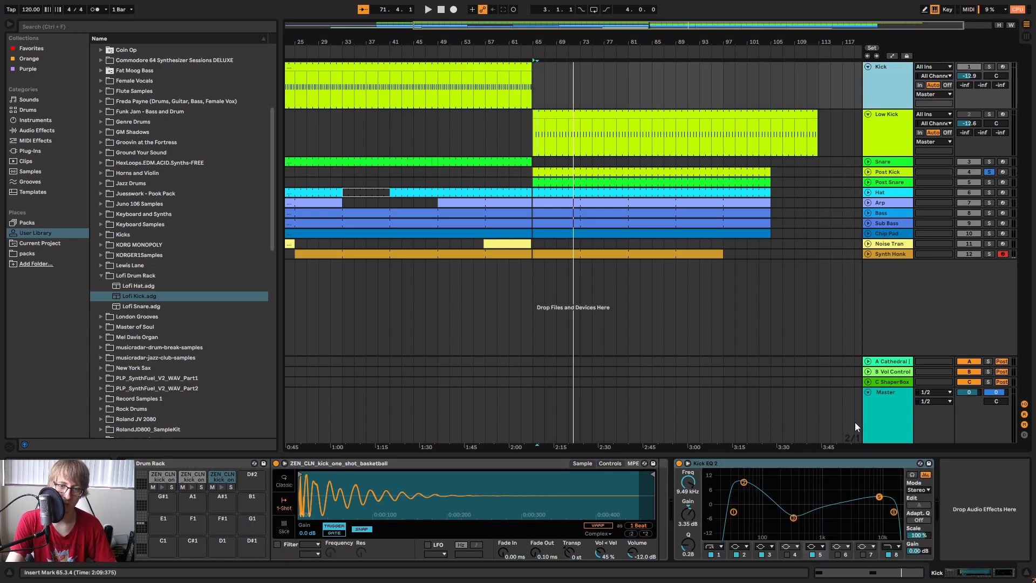
click(891, 172)
right_click(827, 524)
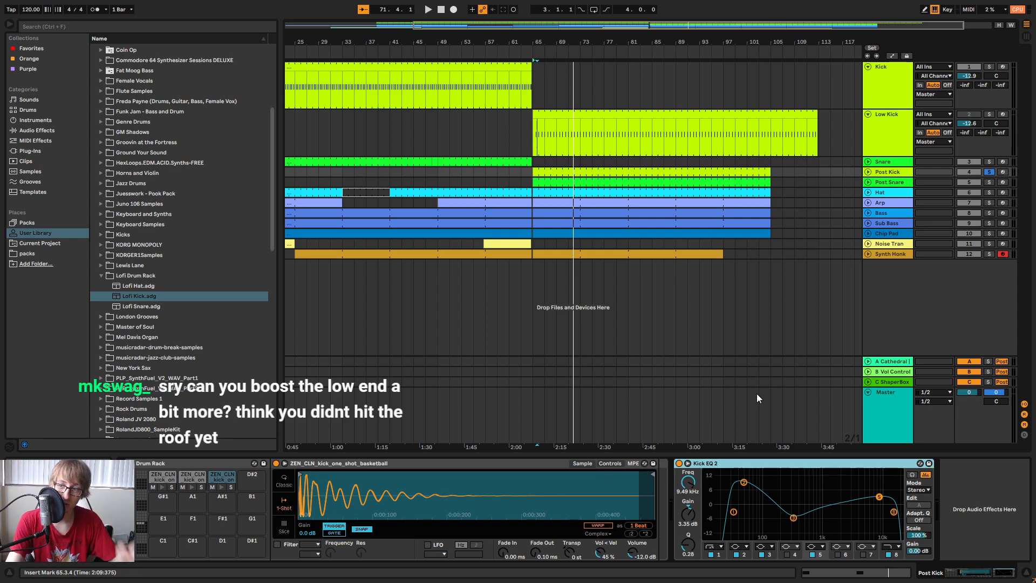
key(space)
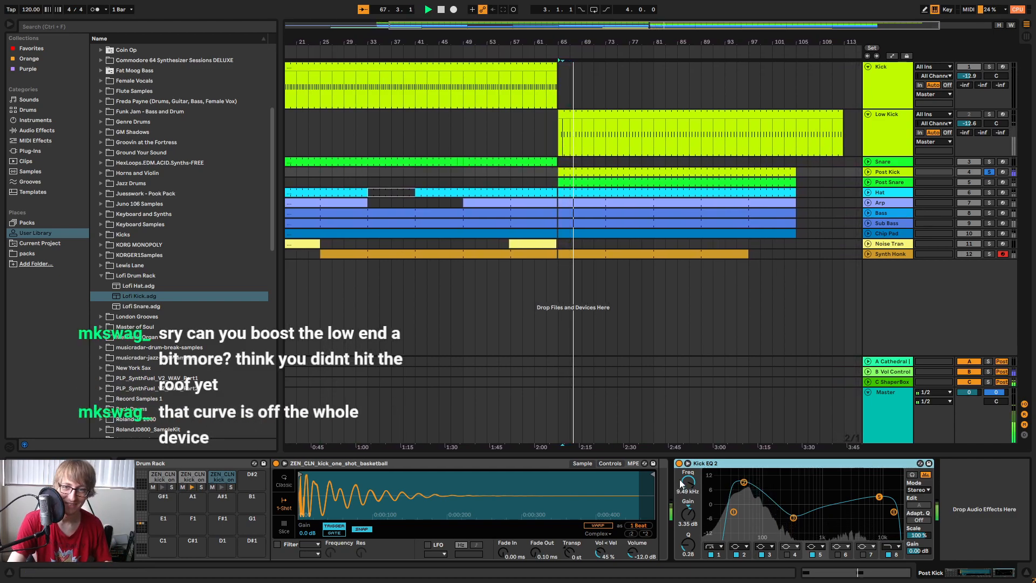
key(space)
Unsolo Post Kick, reactivate the Low Kick track and play the full mix from the start of Low Kick's clip at bar 65.
click(794, 115)
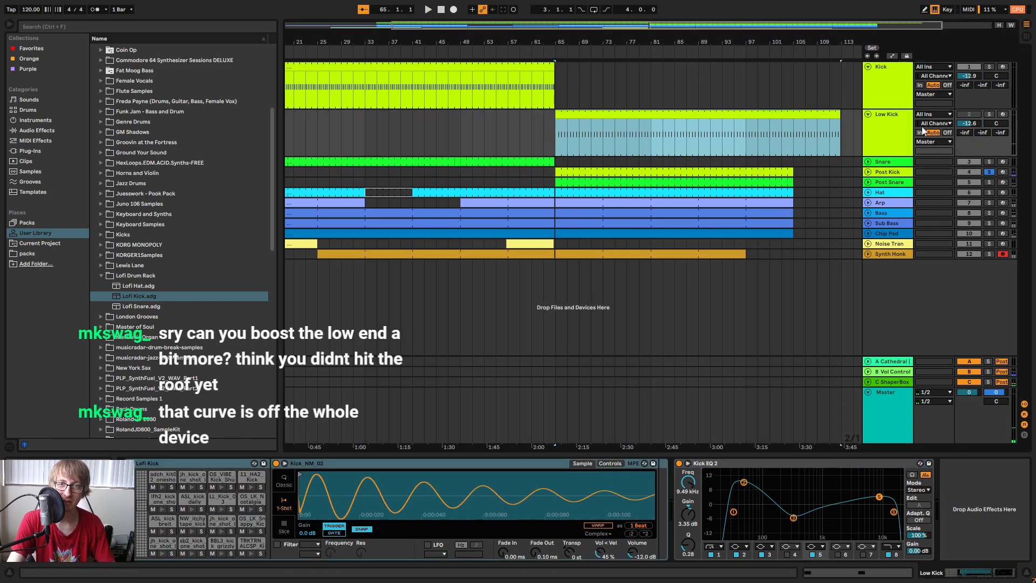
click(889, 171)
click(896, 132)
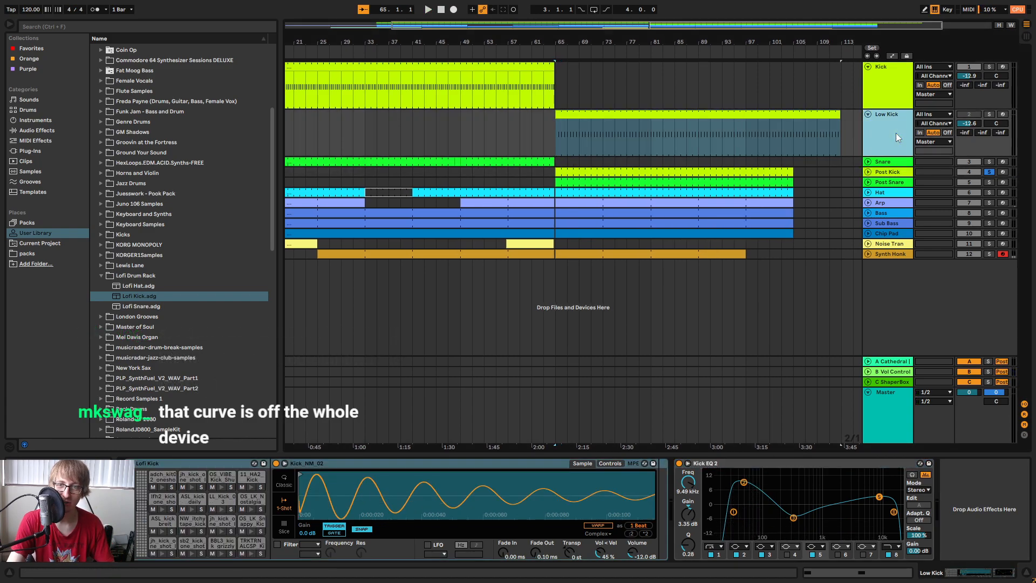
click(740, 113)
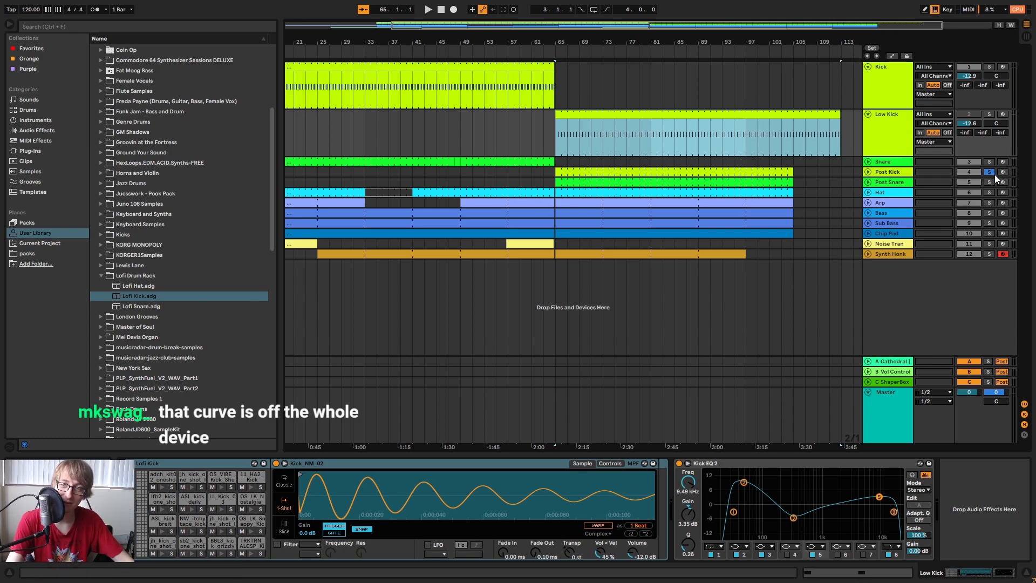
key(space)
click(969, 114)
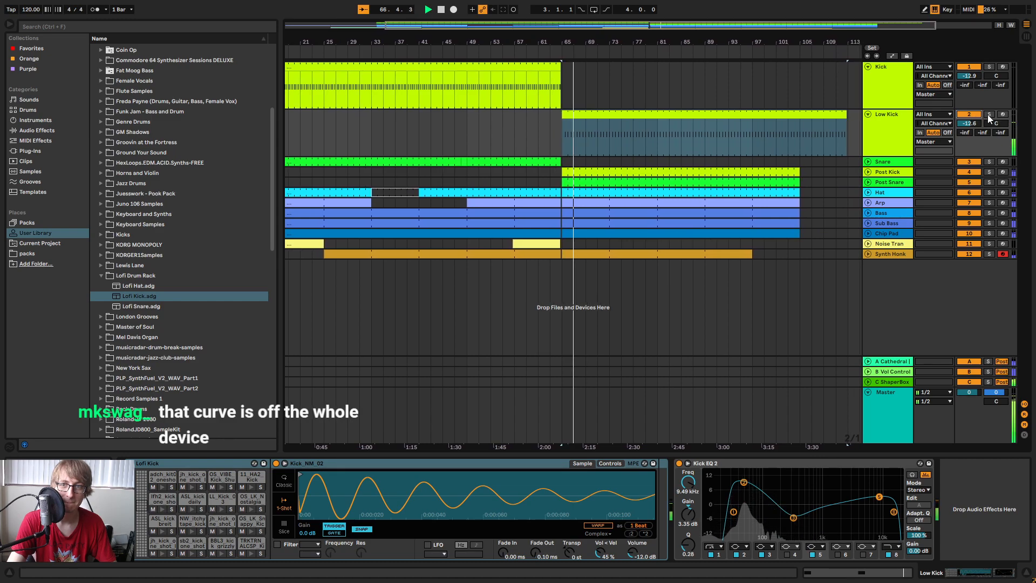
Solo Low Kick to check its clip's notes, lower its track volume to -16.6 dB, and unsolo it.
click(989, 114)
double_click(749, 115)
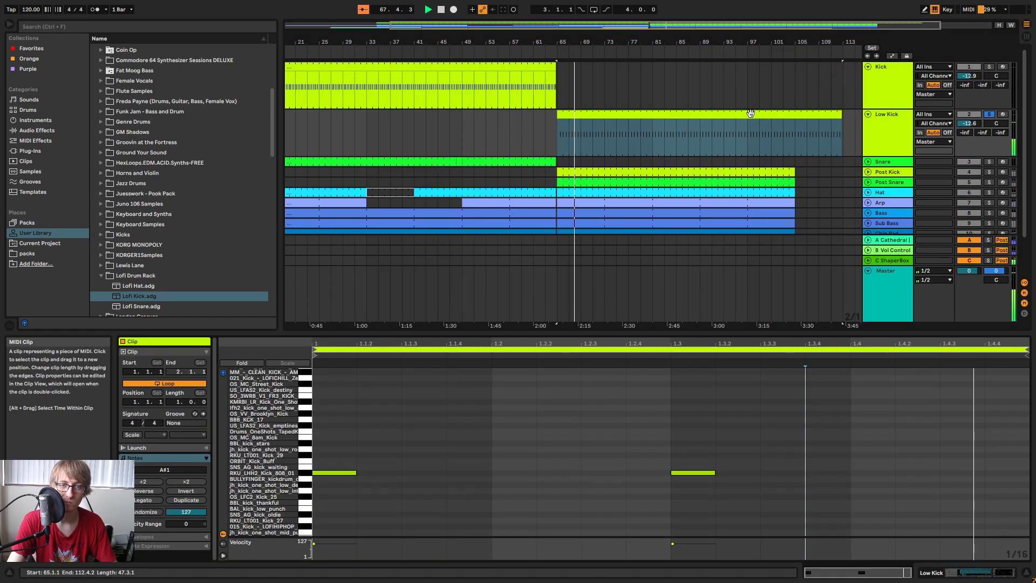
key(ctrl+a)
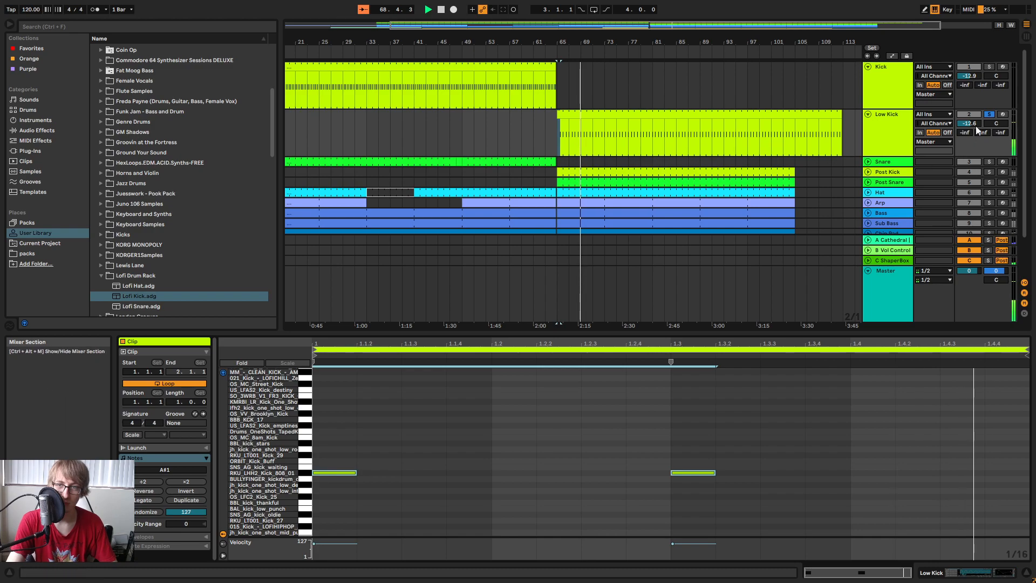
key(Tab)
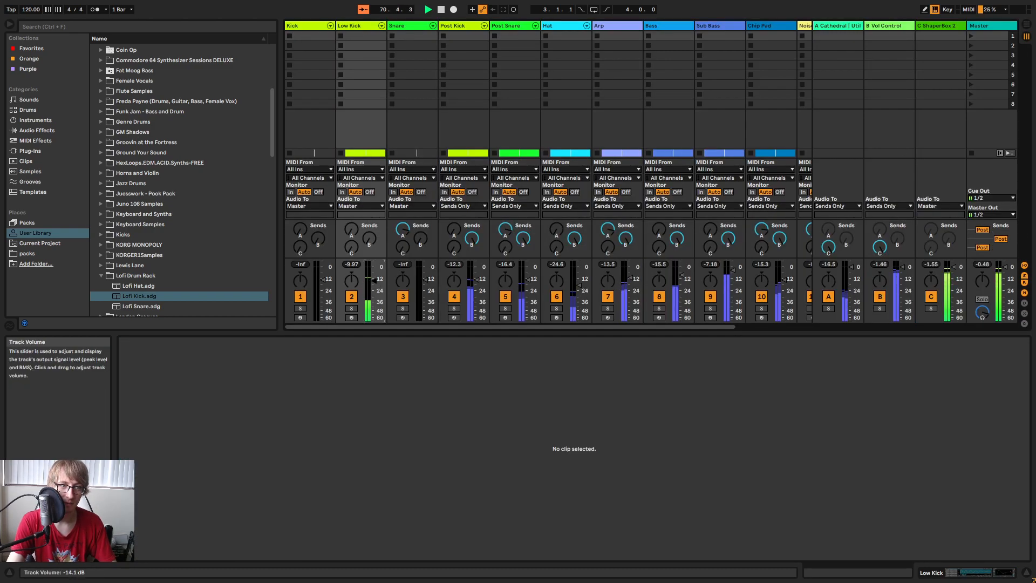
key(Tab)
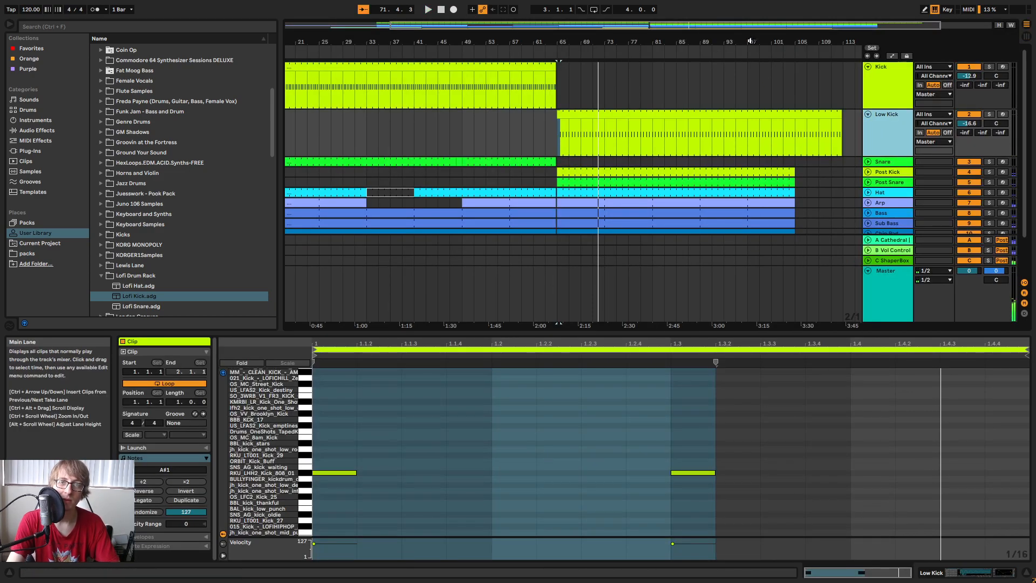
Delete the Low Kick track and play the remaining mix across the transition into bar 65.
key(Delete)
drag(746, 41, 762, 21)
click(594, 53)
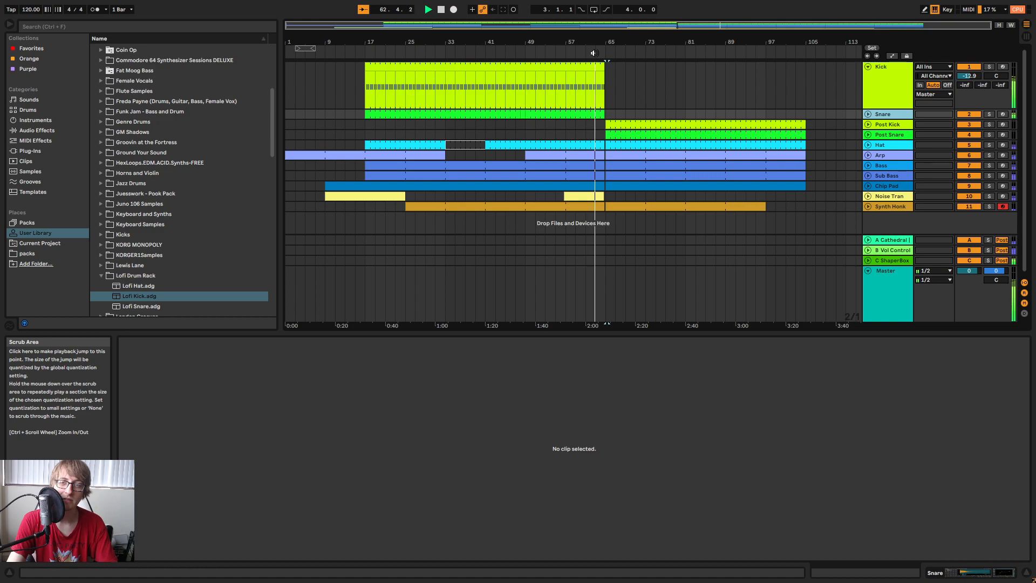
Select the Master track and look up EQ Eight among the audio effects while the mix plays.
click(900, 293)
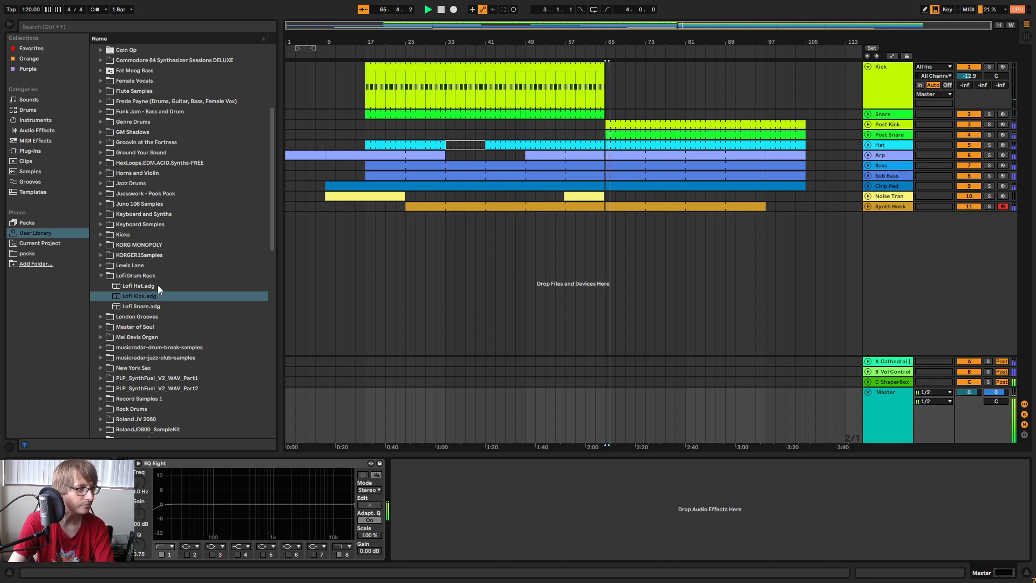
click(41, 131)
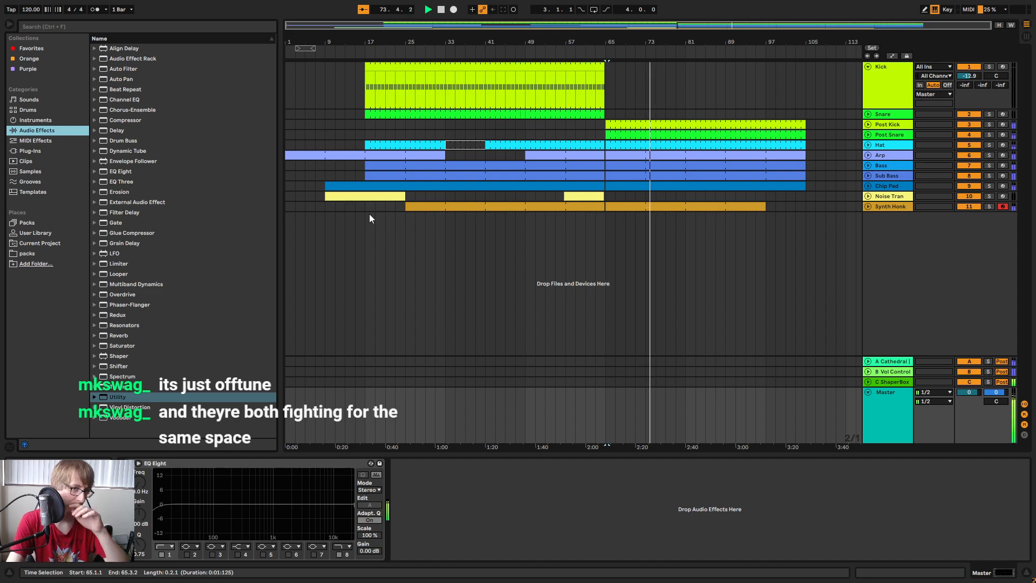
click(94, 171)
click(93, 171)
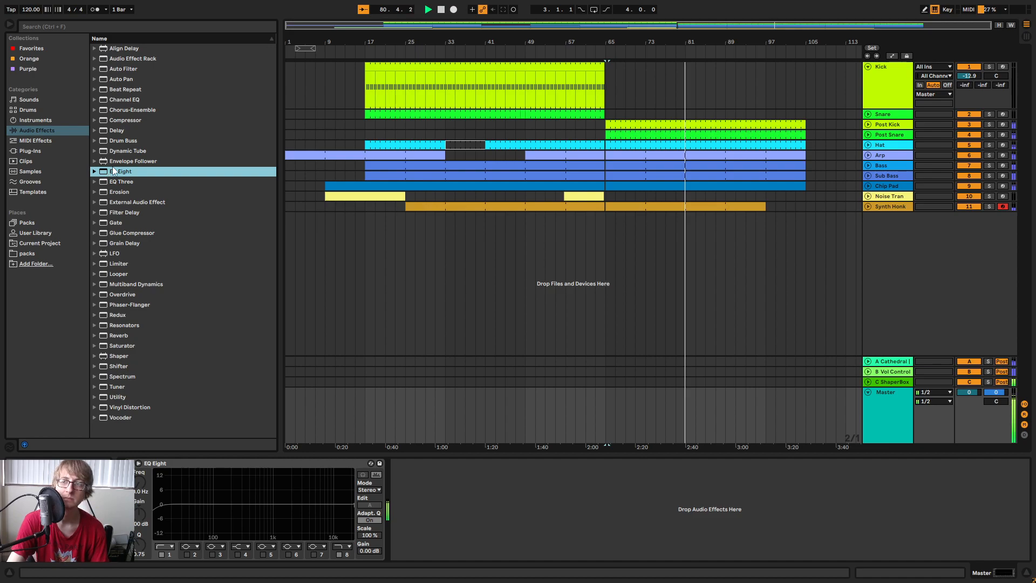
Return playback to bar 1, listen through the arrangement past bar 65, and stop it.
click(608, 260)
mouse_move(666, 45)
mouse_down()
mouse_move(673, 75)
mouse_move(679, 45)
mouse_up()
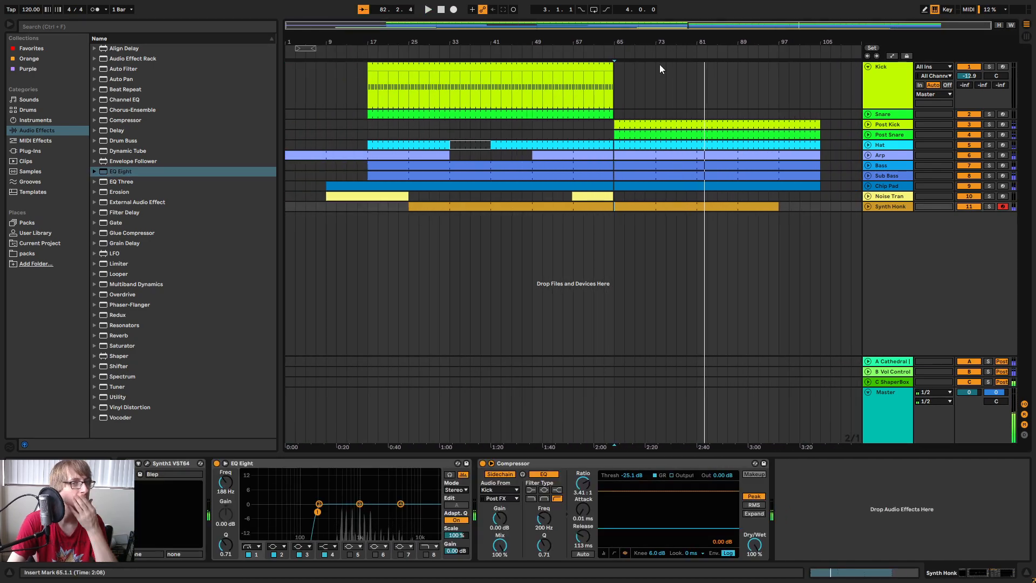
mouse_move(438, 42)
mouse_down()
mouse_move(441, 61)
mouse_move(438, 43)
mouse_up()
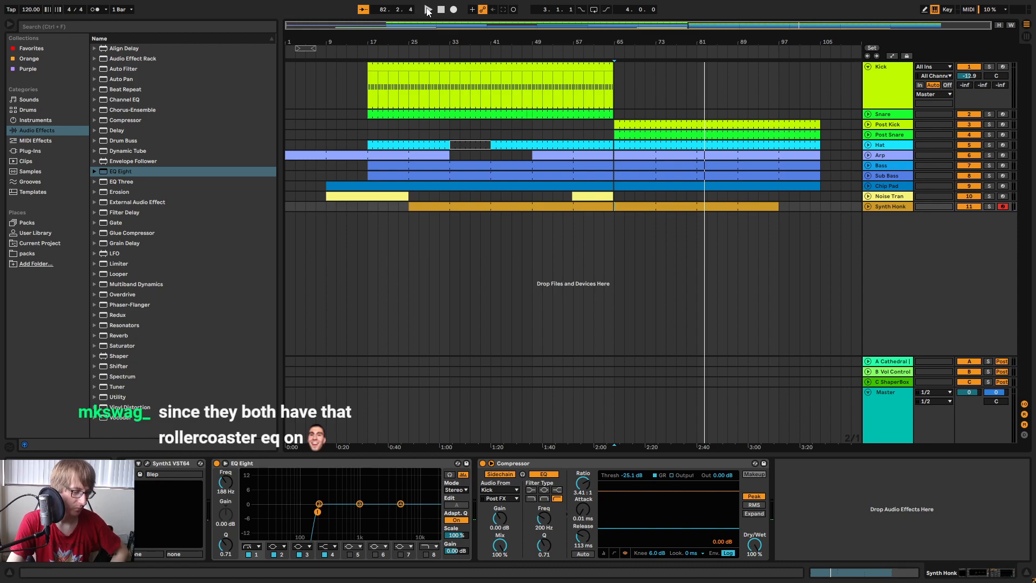
click(441, 11)
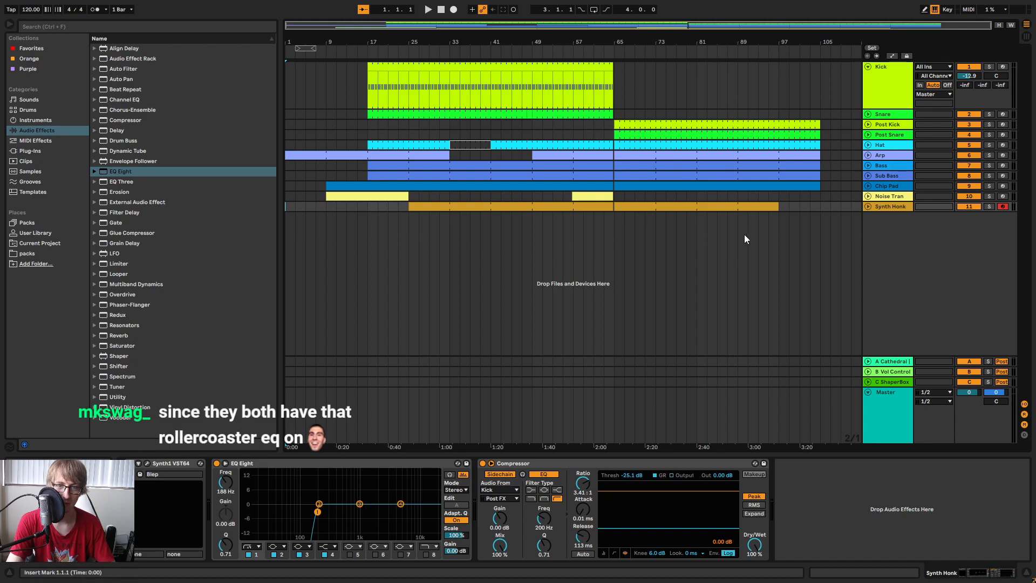
drag(780, 206, 850, 107)
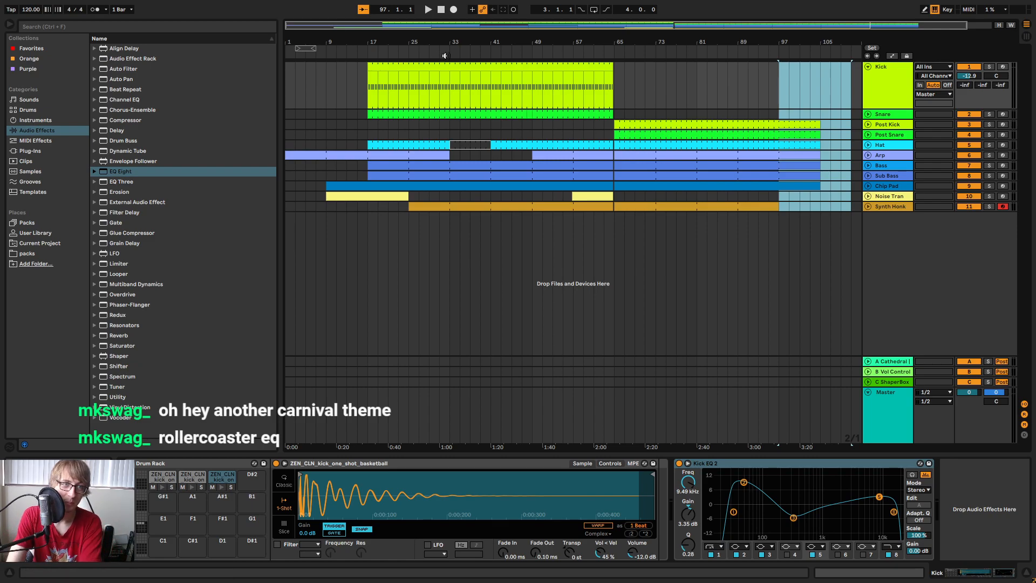
click(441, 11)
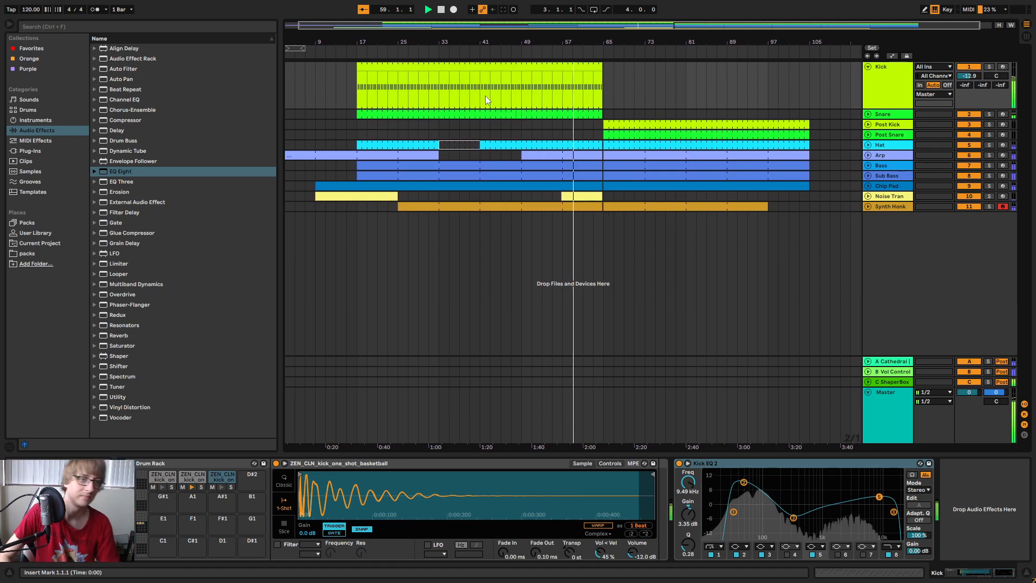
drag(583, 41, 590, 57)
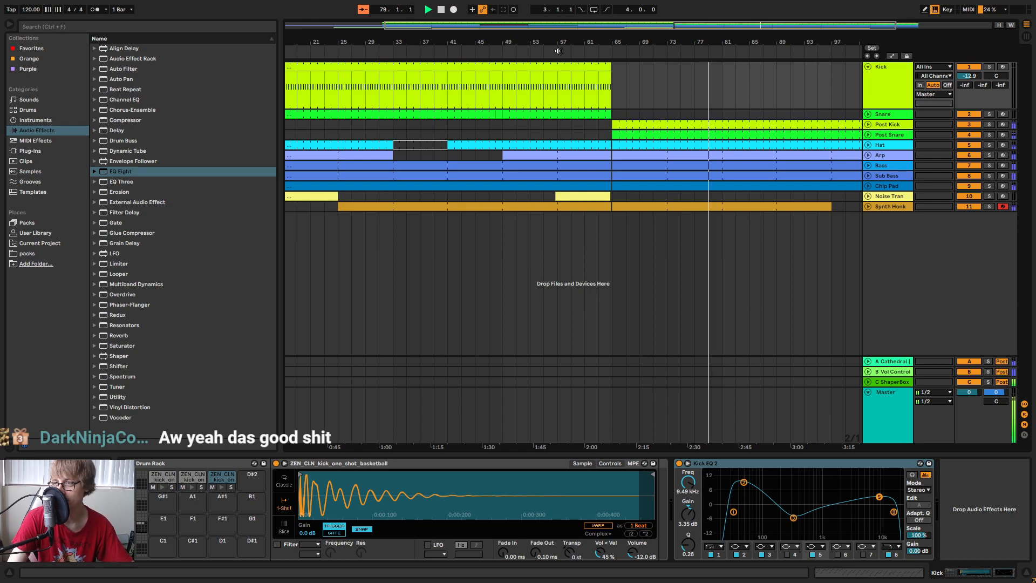
drag(783, 38, 671, 50)
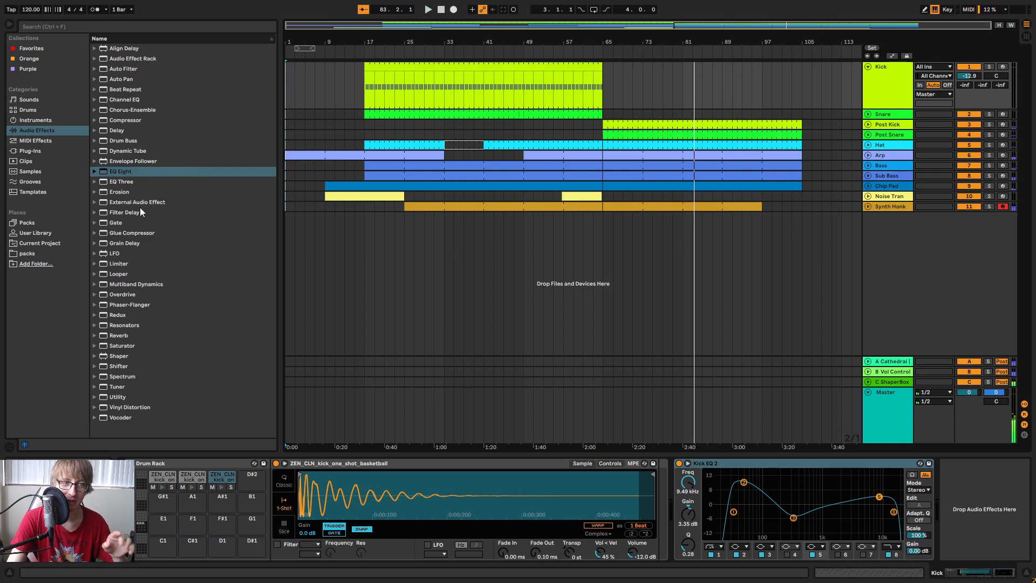
key(space)
click(442, 226)
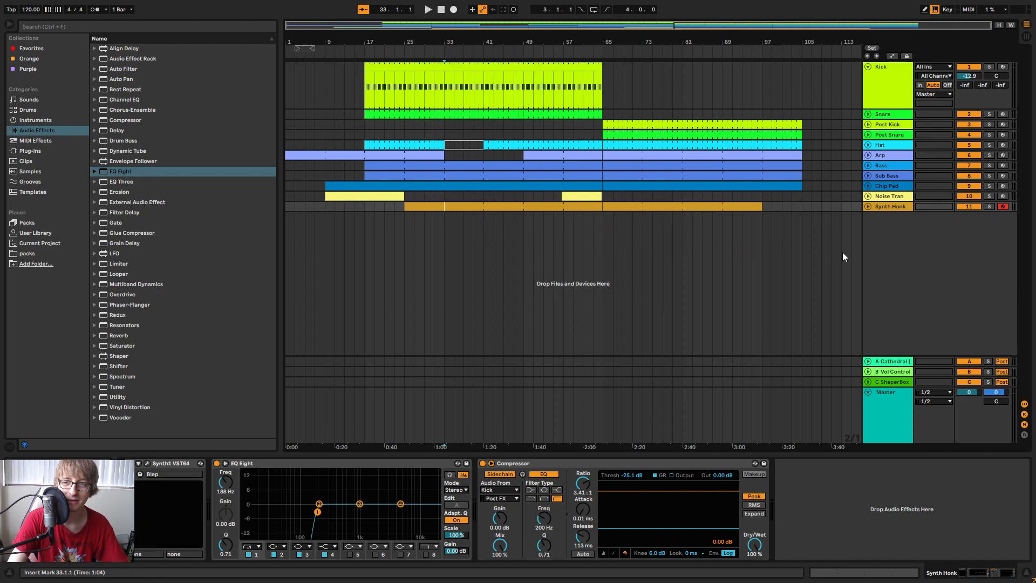
click(630, 241)
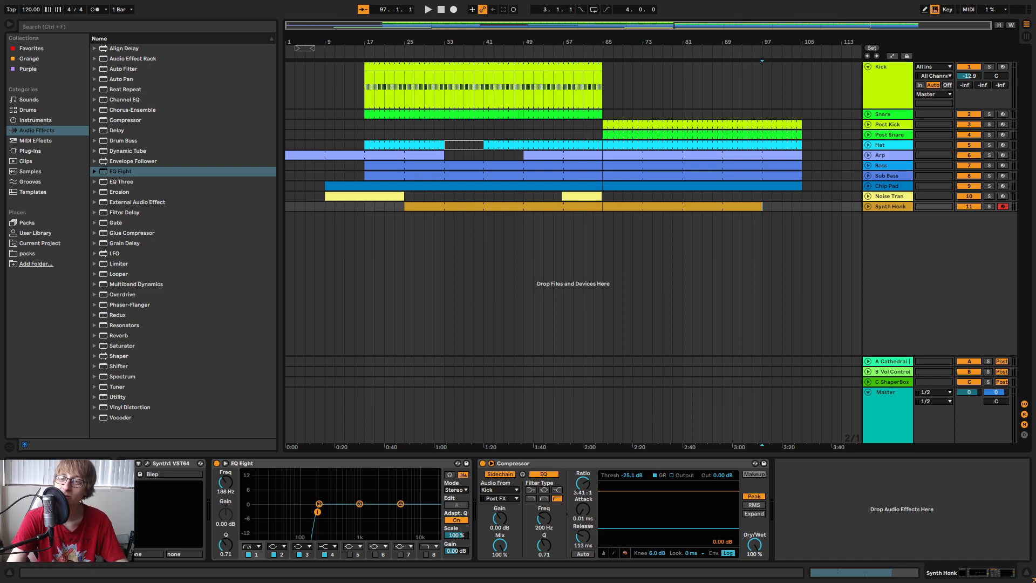
drag(850, 188, 639, 154)
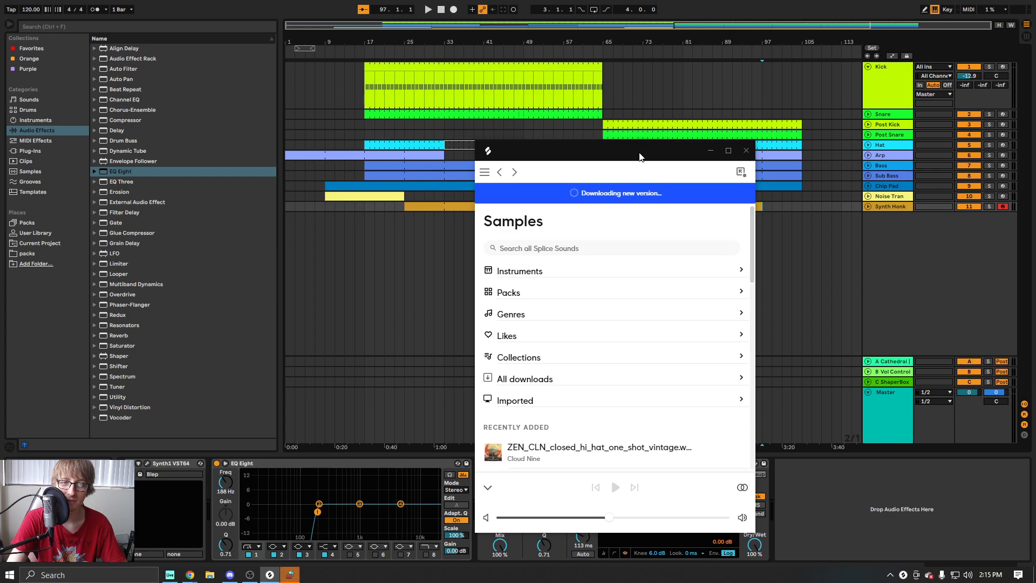
drag(639, 157, 823, 108)
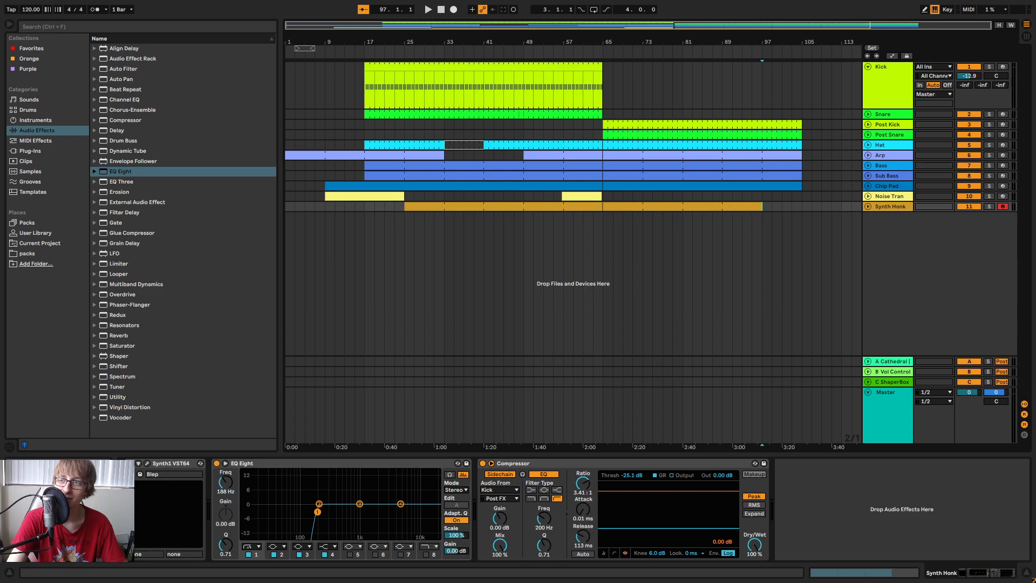
Play the arrangement from bar 17, where the kick and snare enter, and listen to the section.
click(772, 206)
drag(635, 38, 635, 38)
click(361, 47)
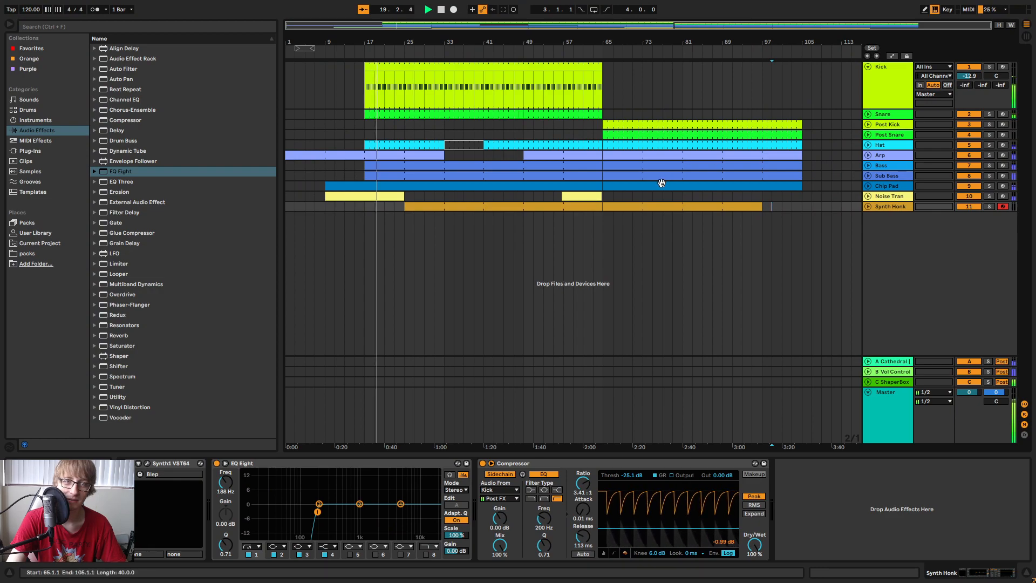
click(689, 271)
drag(403, 46, 413, 52)
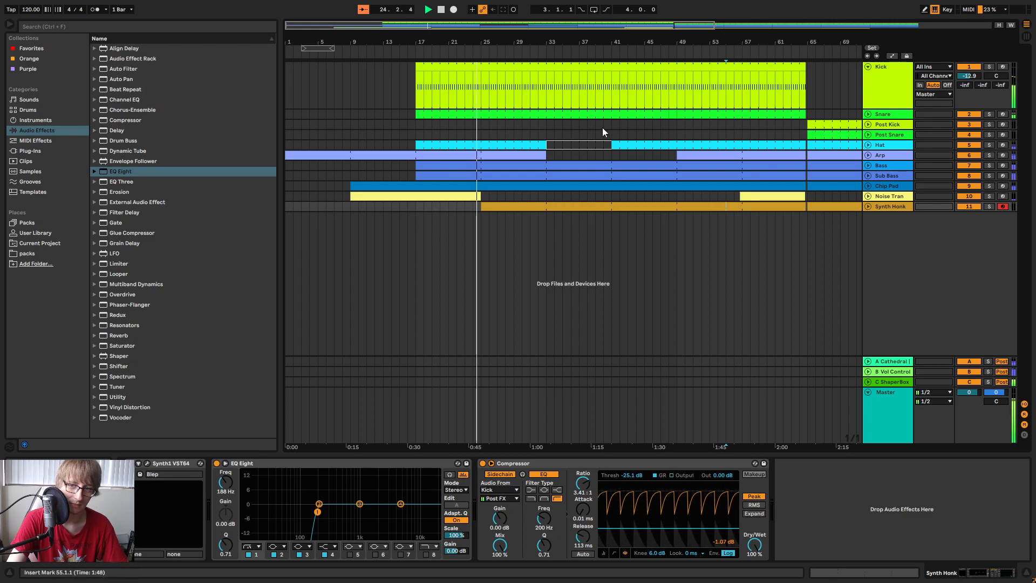
drag(542, 41, 541, 31)
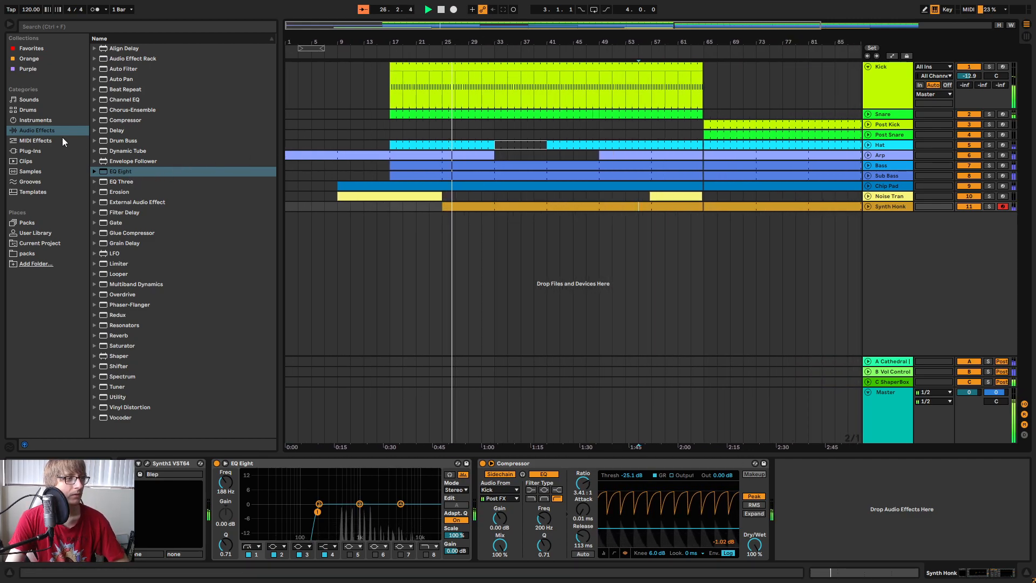
Load the iZotope Iris 2 plug-in onto a new MIDI track below Synth Honk.
click(38, 151)
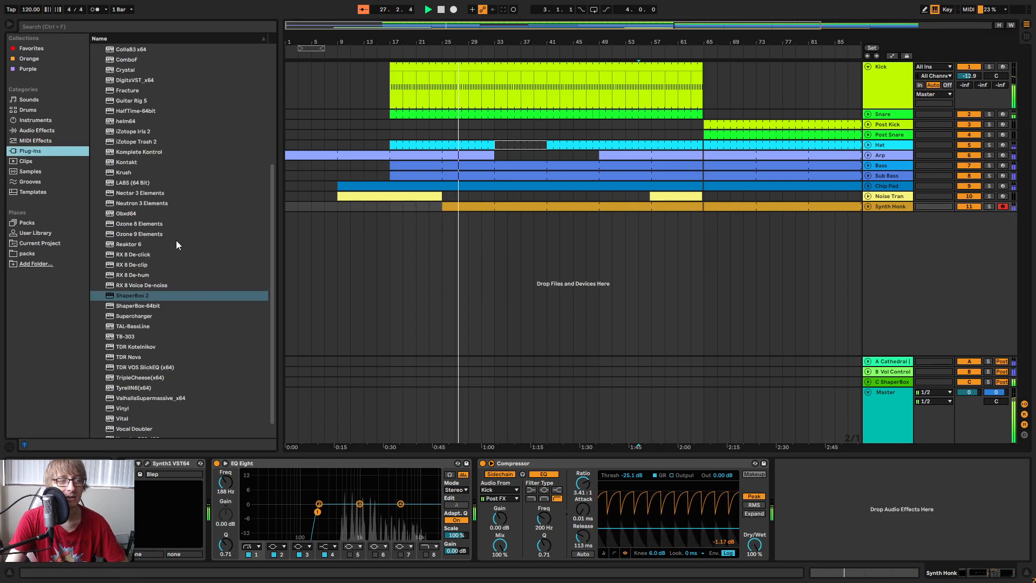
drag(163, 131, 900, 274)
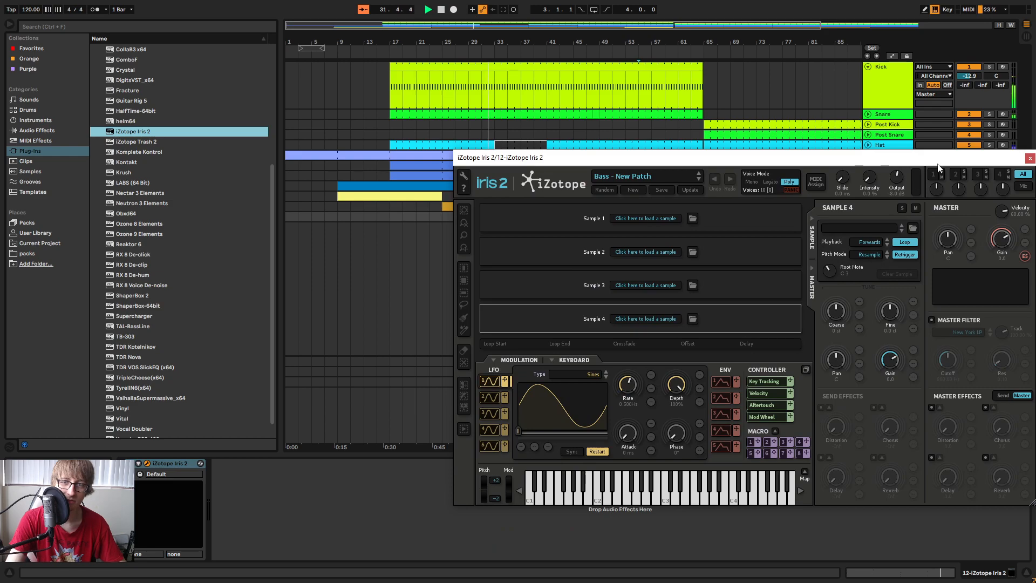
drag(938, 165, 840, 266)
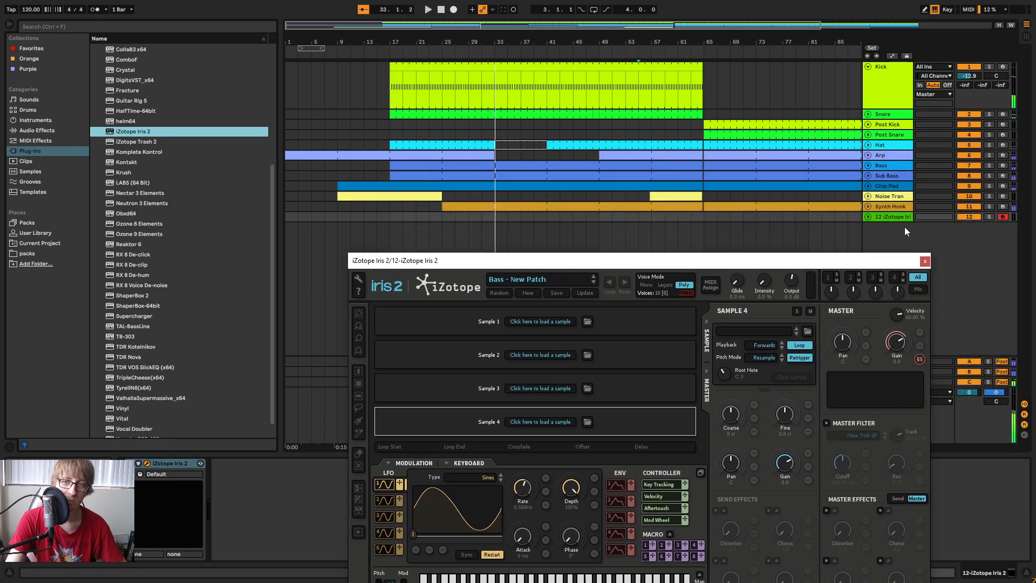
Copy the Kick-sidechained Compressor from the Chip Pad track onto the new iZotope Iris 2 track.
click(892, 191)
click(669, 460)
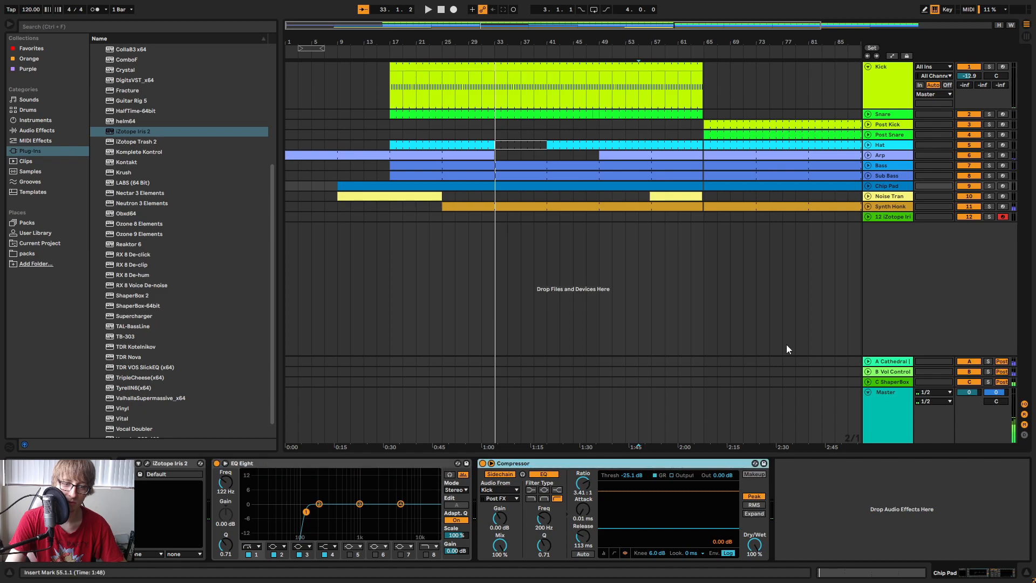
click(892, 218)
right_click(979, 512)
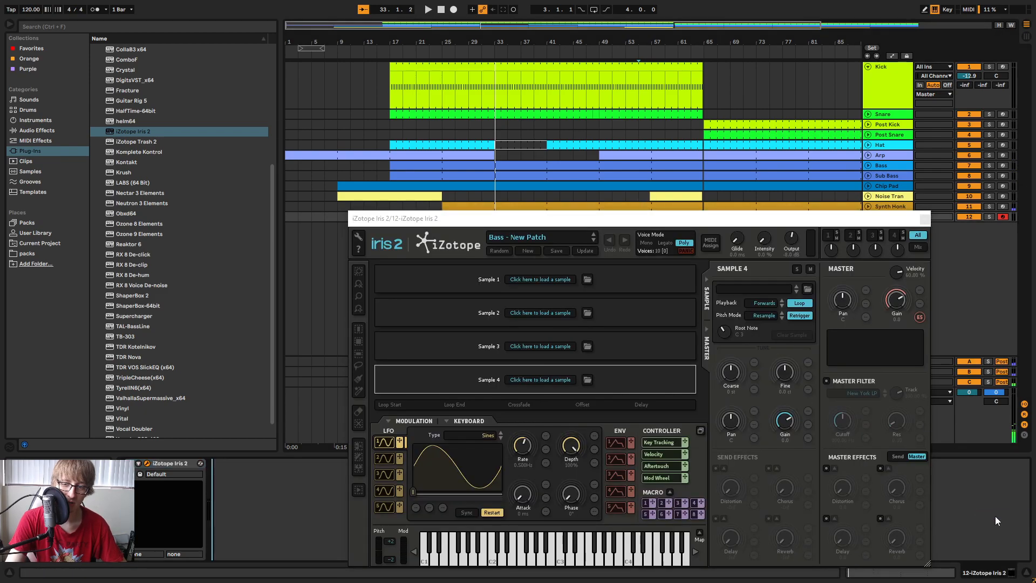
Insert an EQ Eight between Iris 2 and the Compressor and set band 1 as a low cut at 156 Hz.
click(39, 130)
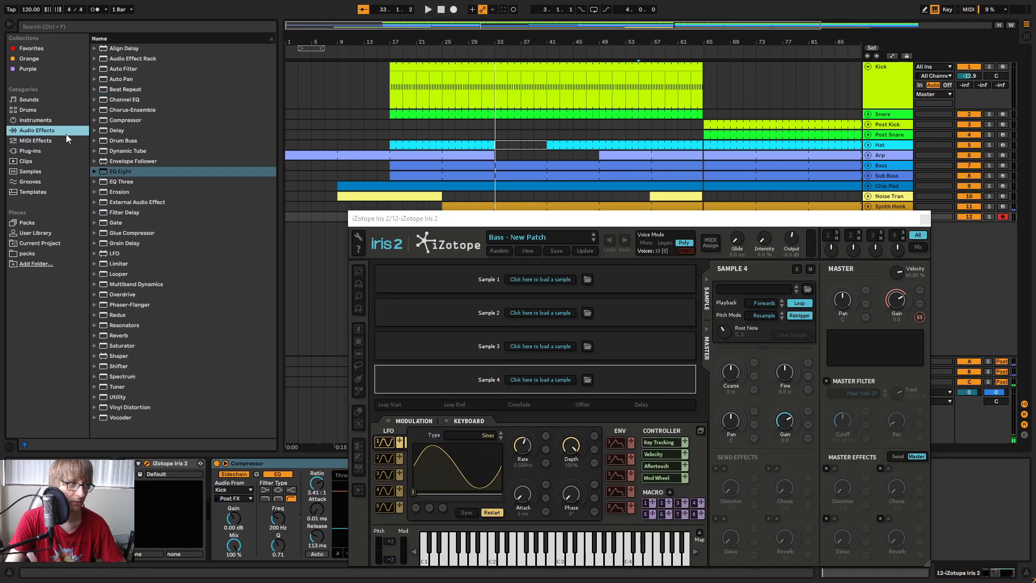
drag(135, 169, 259, 491)
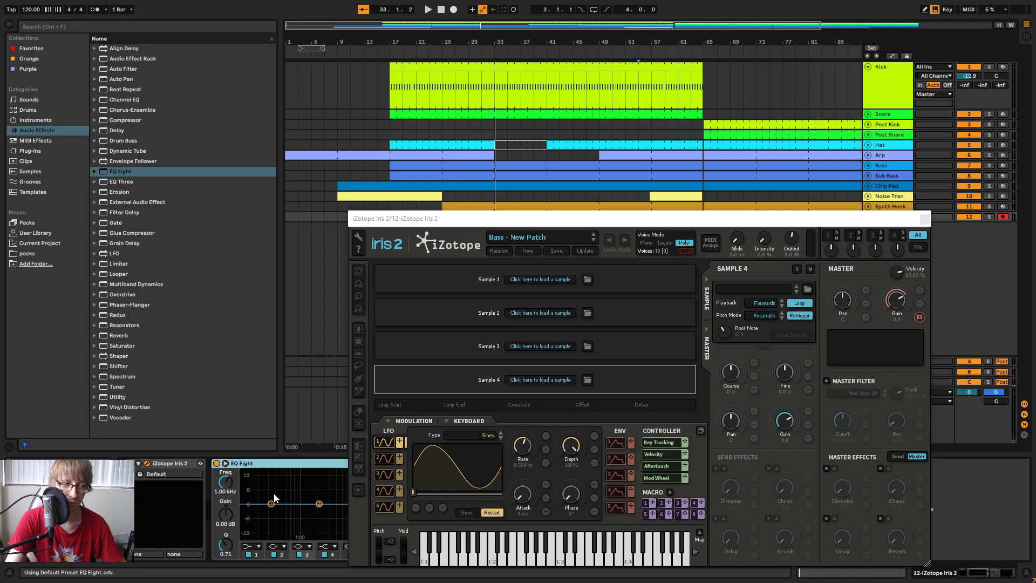
click(257, 550)
click(255, 491)
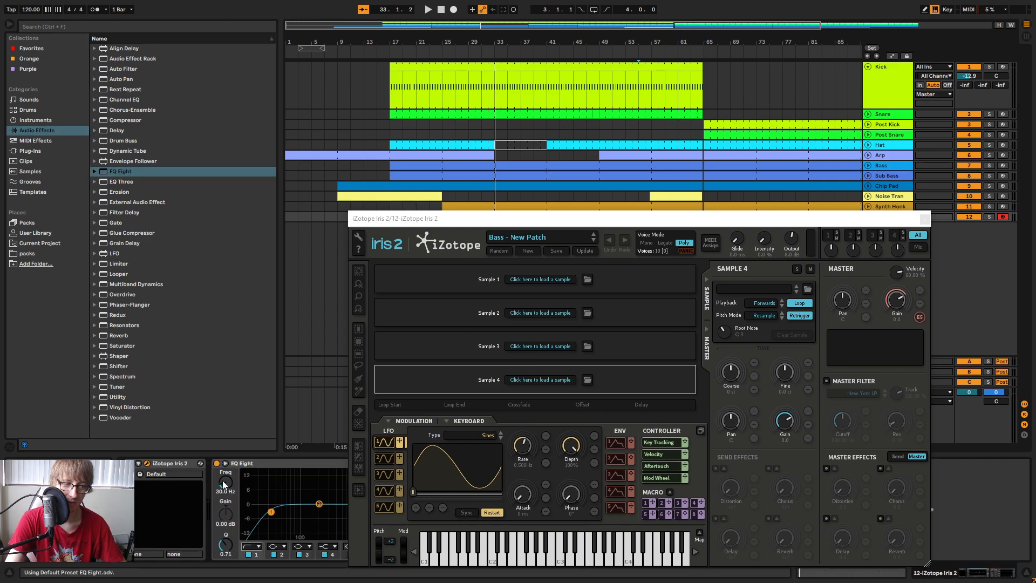
drag(290, 512, 304, 512)
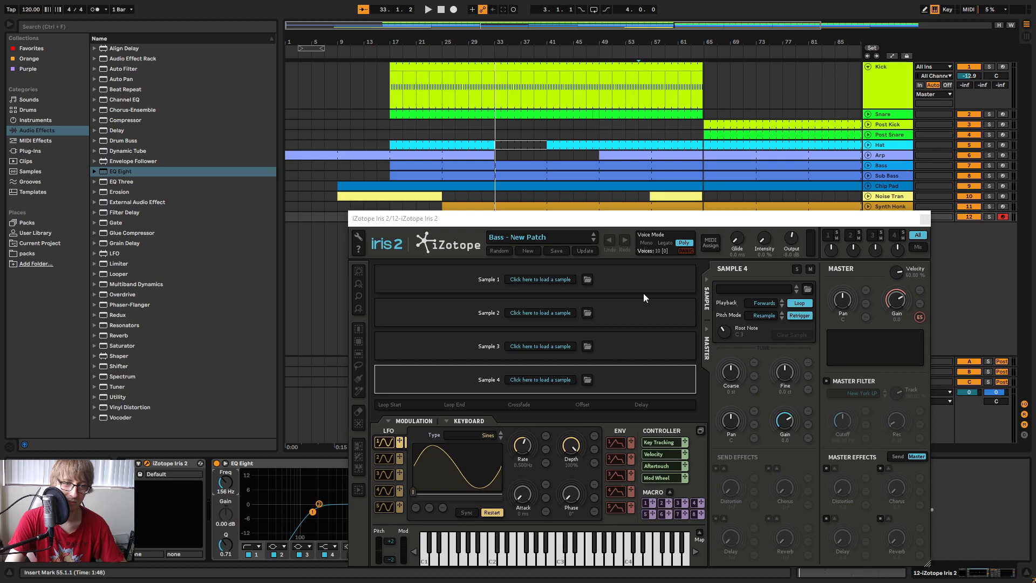
Load the Odyssey patch from the Leads category in Iris 2 and move the plug-in window clear of the track headers.
click(561, 239)
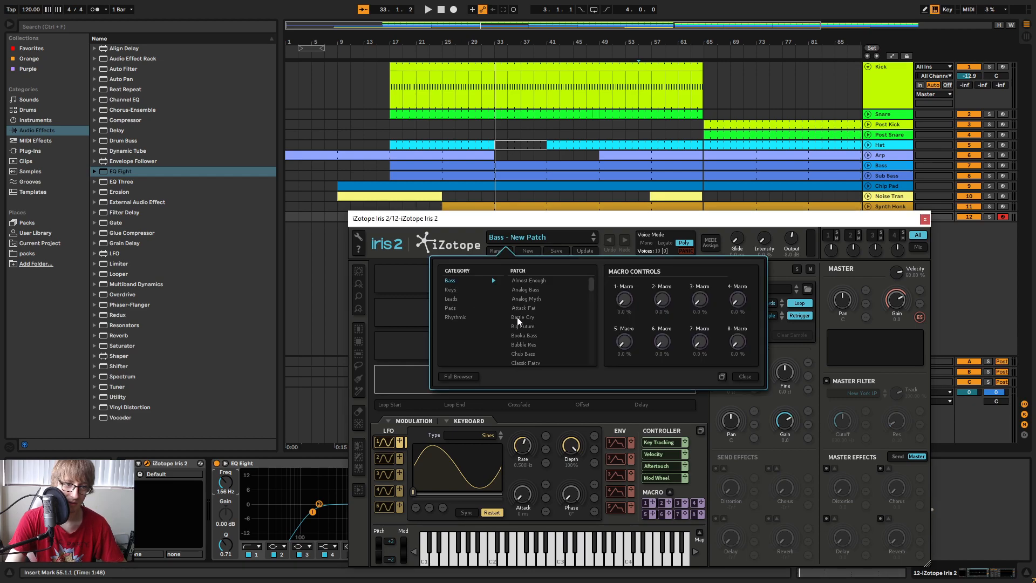
click(450, 299)
drag(590, 287, 595, 334)
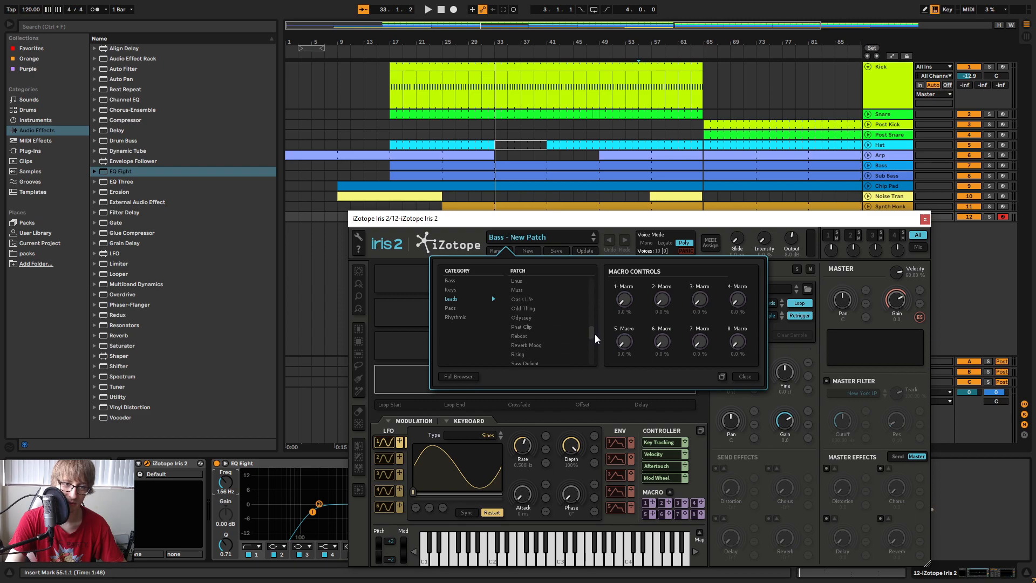
click(527, 320)
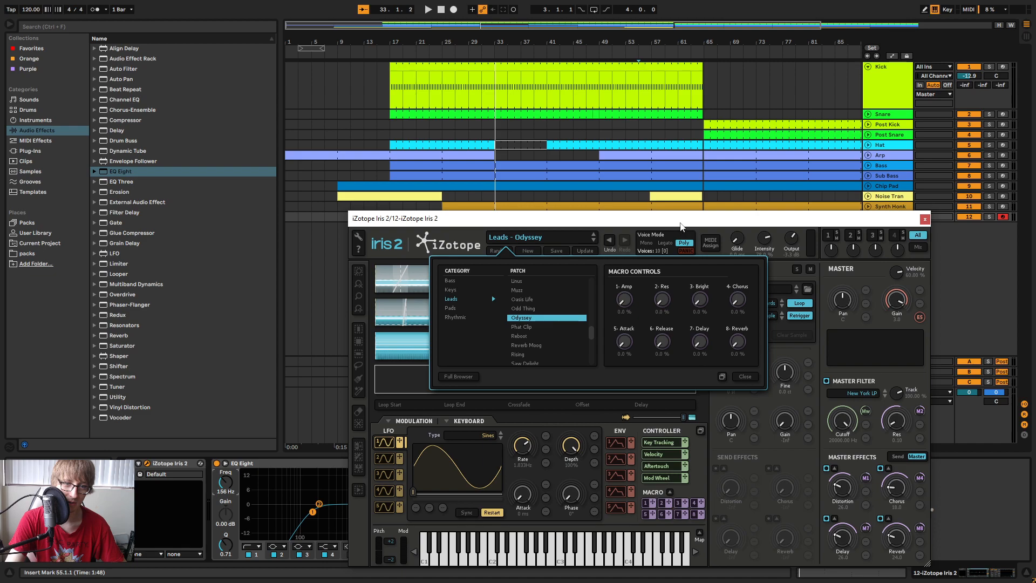
drag(704, 224, 508, 147)
click(873, 275)
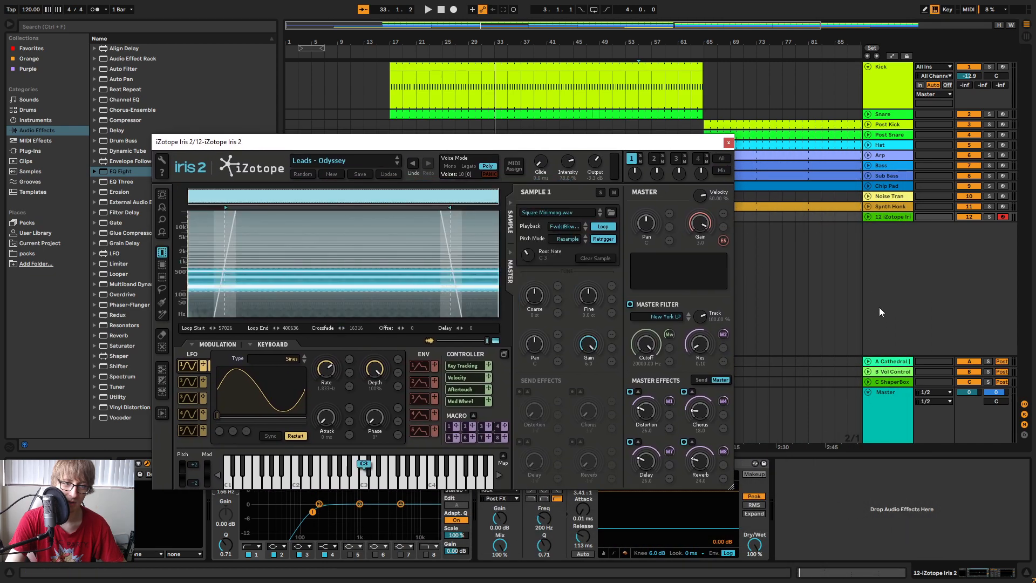
In the Session mixer, turn up the Iris 2 track's send to B Vol Control and route its output to Sends Only.
key(Tab)
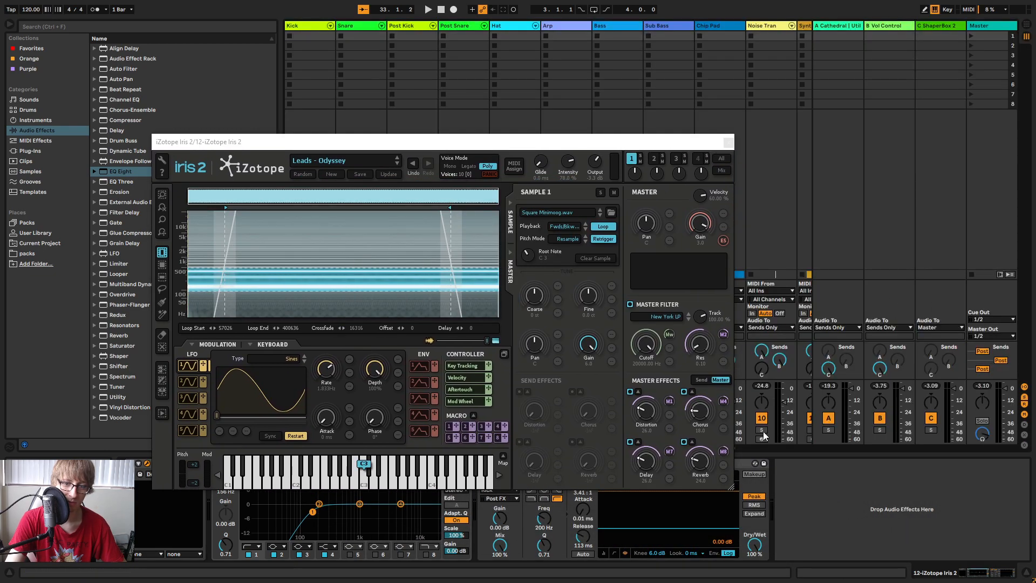
scroll(786, 184, right, 5)
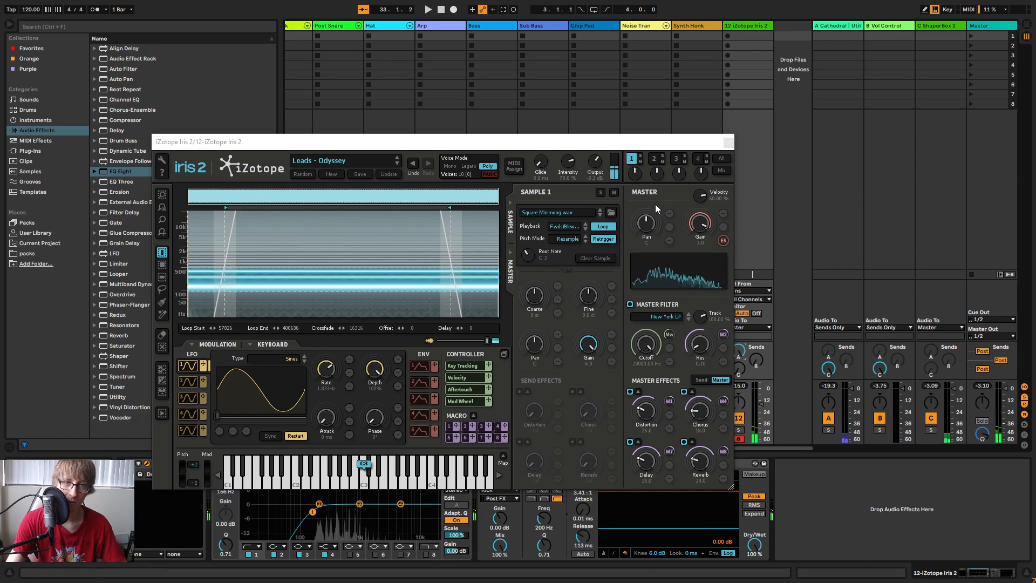
drag(669, 148, 580, 129)
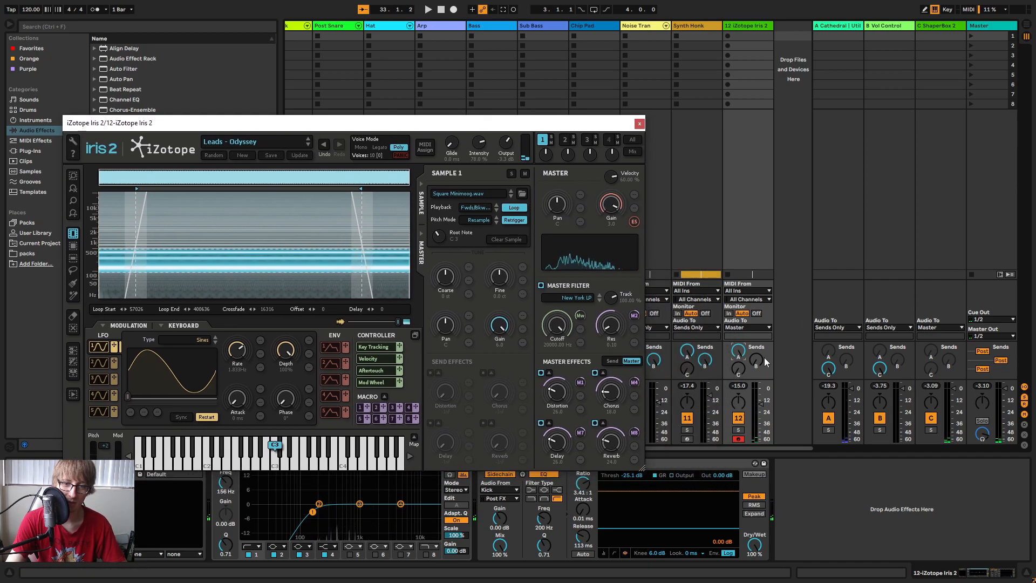
drag(755, 367, 759, 364)
click(761, 328)
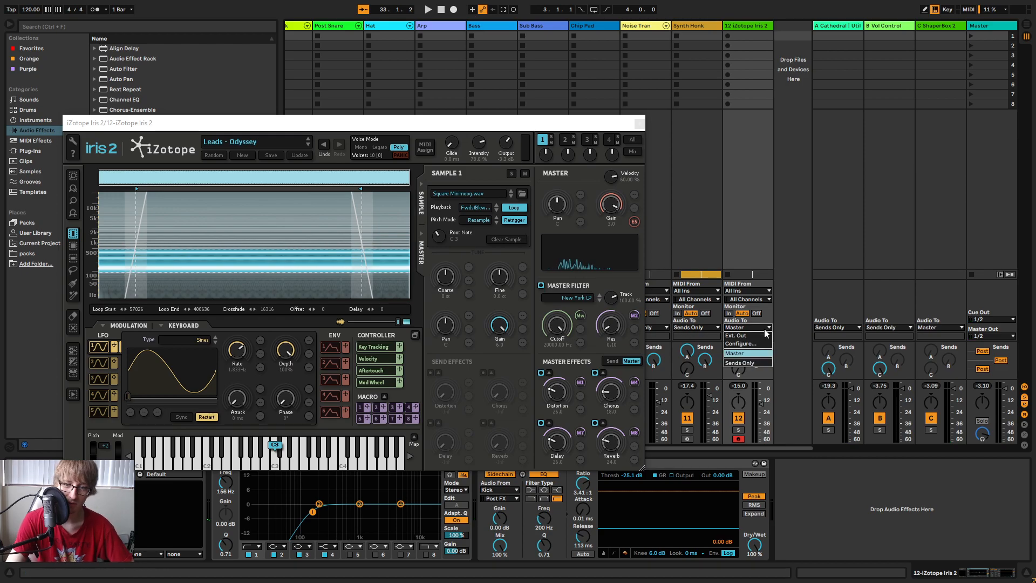
click(750, 369)
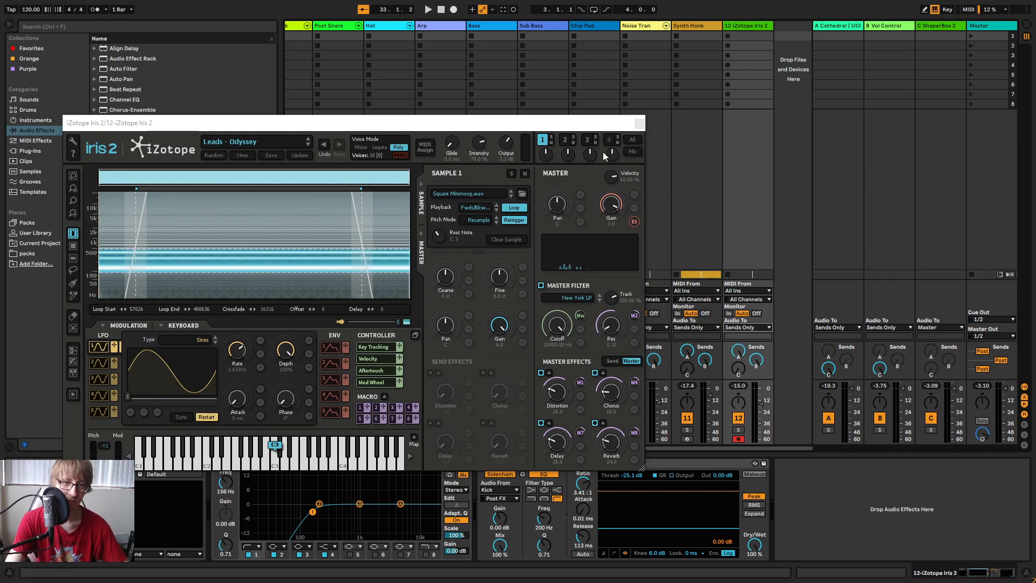
key(ctrl+alt+p)
key(Tab)
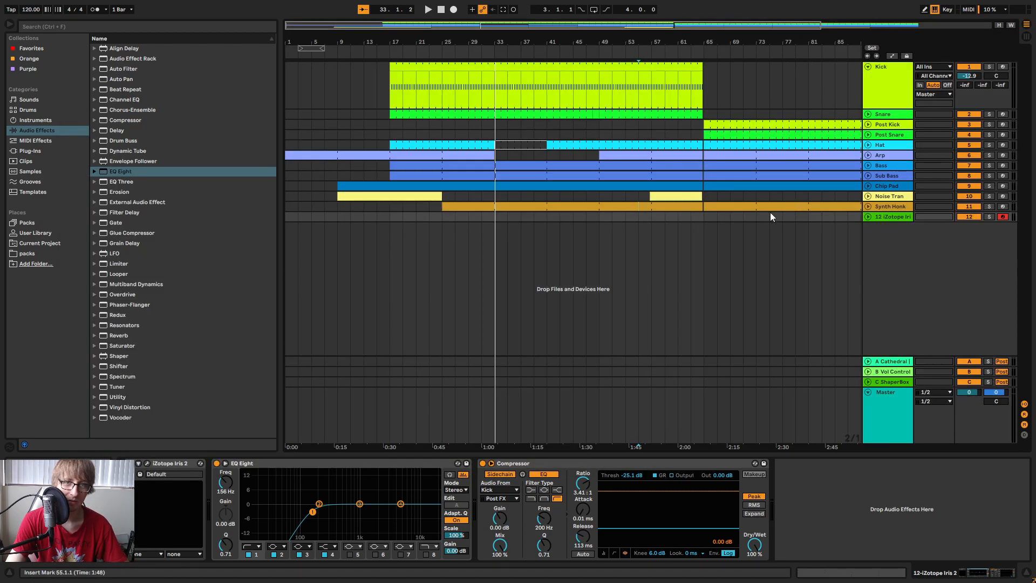
Rename the iZotope Iris 2 track as Lead.
click(424, 48)
right_click(891, 218)
click(918, 258)
text(Lead)
key(Return)
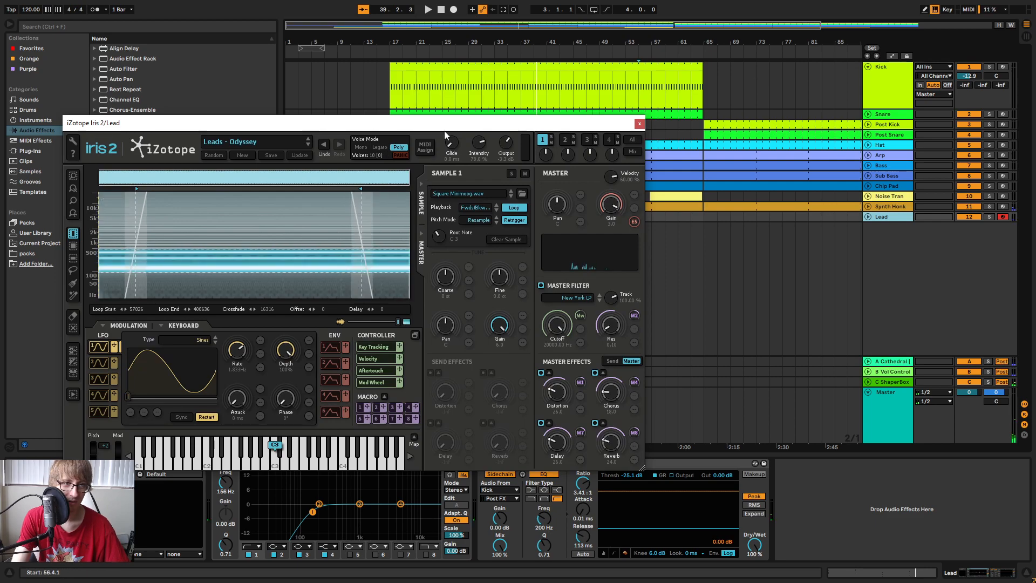
Audition the Phat Clip and Reboot patches from Iris 2's Leads category.
drag(451, 127, 689, 80)
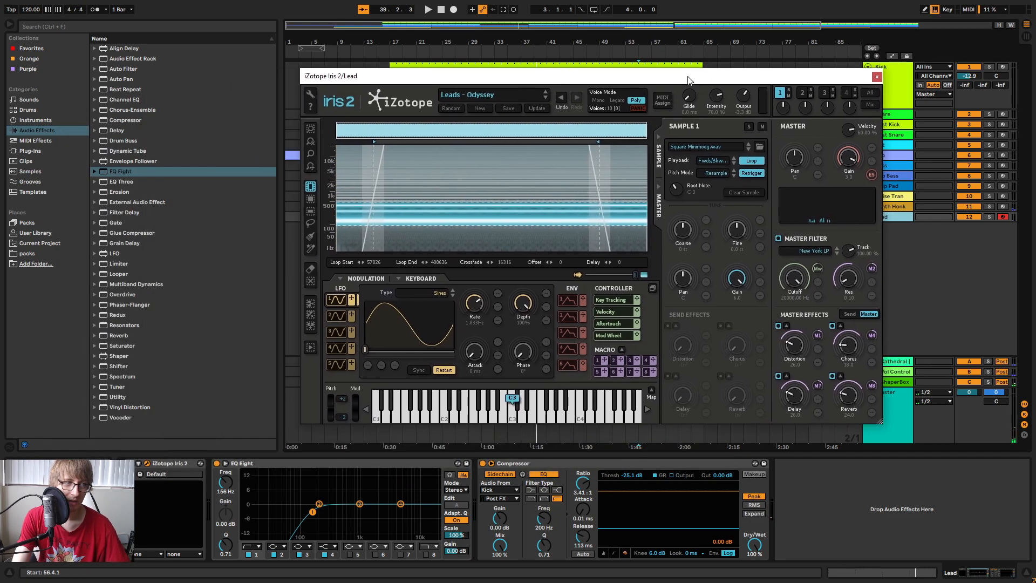
click(520, 94)
scroll(506, 197, down, 3)
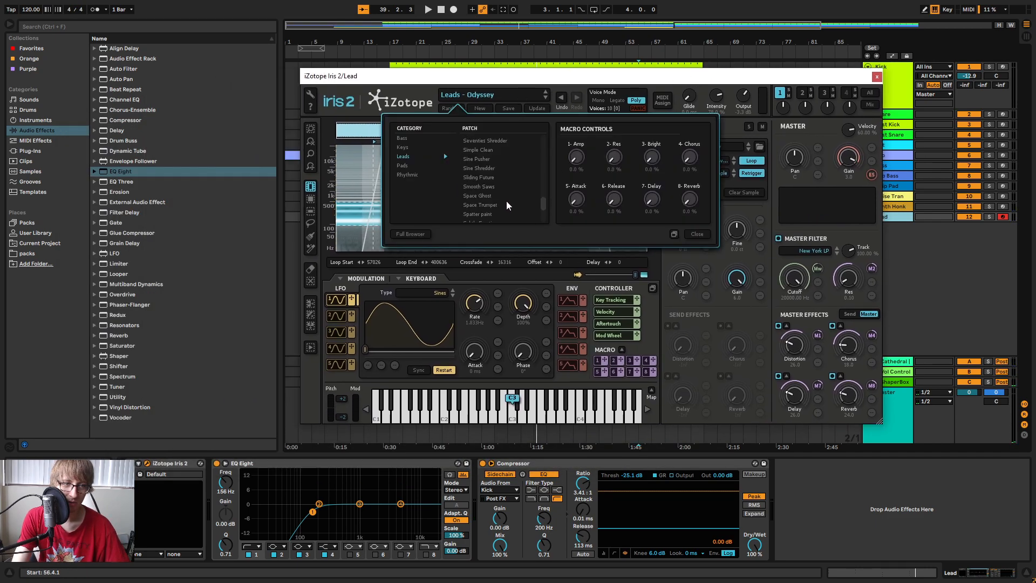
scroll(483, 191, down, 1)
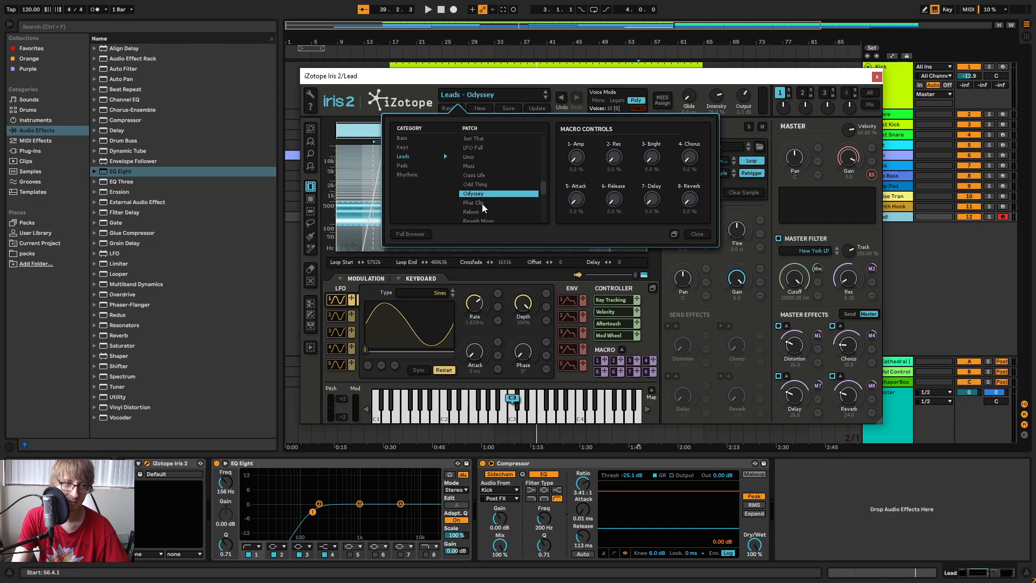
click(483, 204)
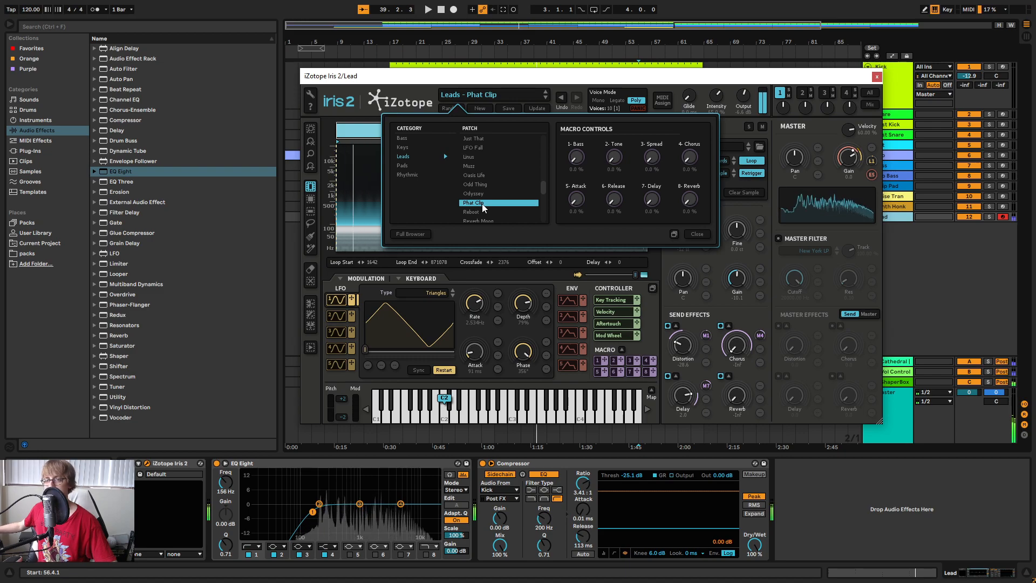
key(Down)
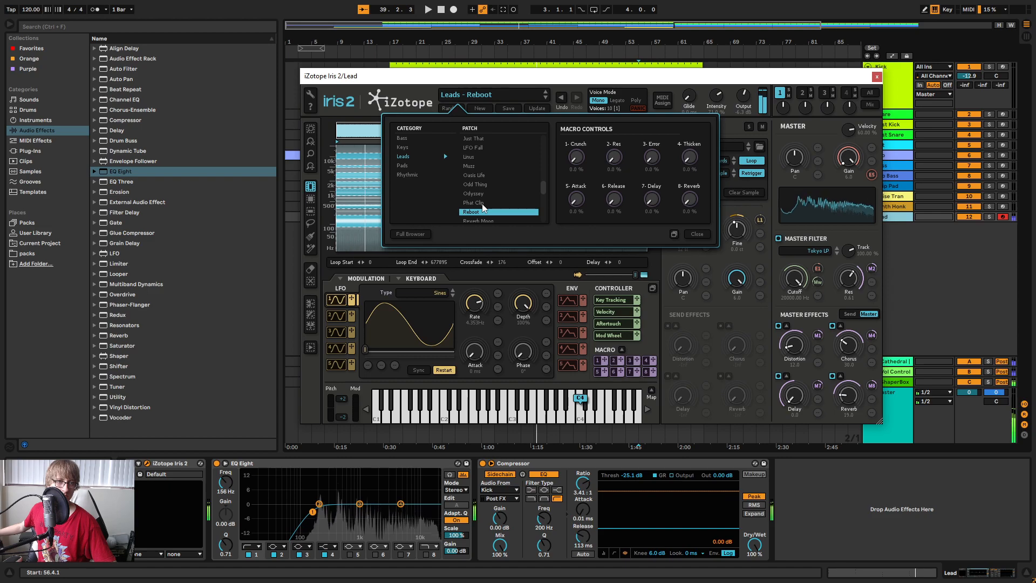
Set the arrangement loop to start at bar 33 with a length of 28 bars, keeping the Iris 2 patch browser accessible.
key(space)
key(space)
drag(587, 78, 655, 237)
drag(601, 43, 668, 40)
drag(322, 50, 478, 50)
drag(398, 50, 577, 63)
key(space)
mouse_move(582, 233)
mouse_down()
mouse_move(582, 131)
mouse_move(599, 239)
mouse_up()
drag(513, 45, 525, 45)
drag(573, 248, 533, 165)
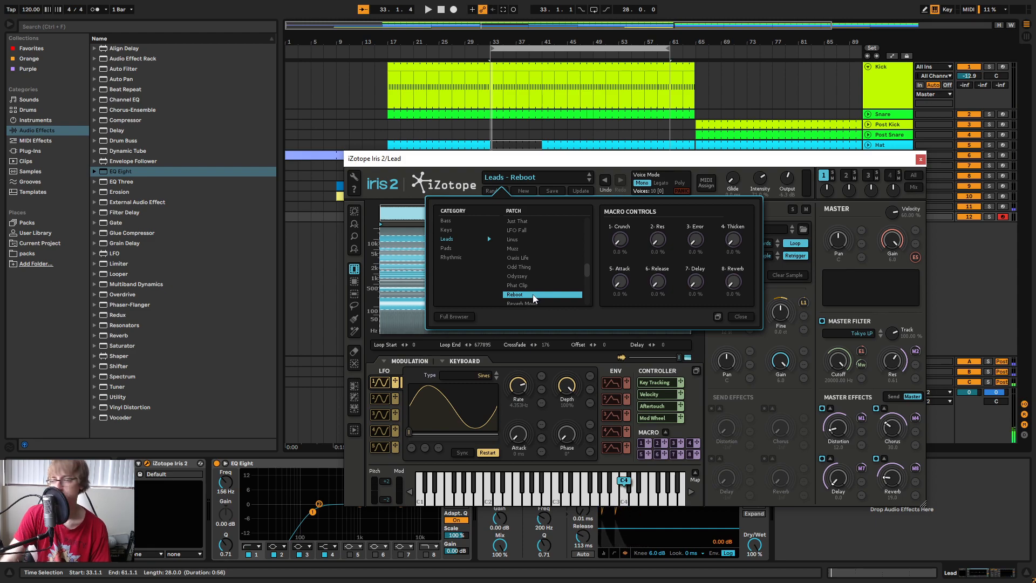
Audition the Reboot and Reverb Moog lead patches against the arrangement playing from bar 33.
key(space)
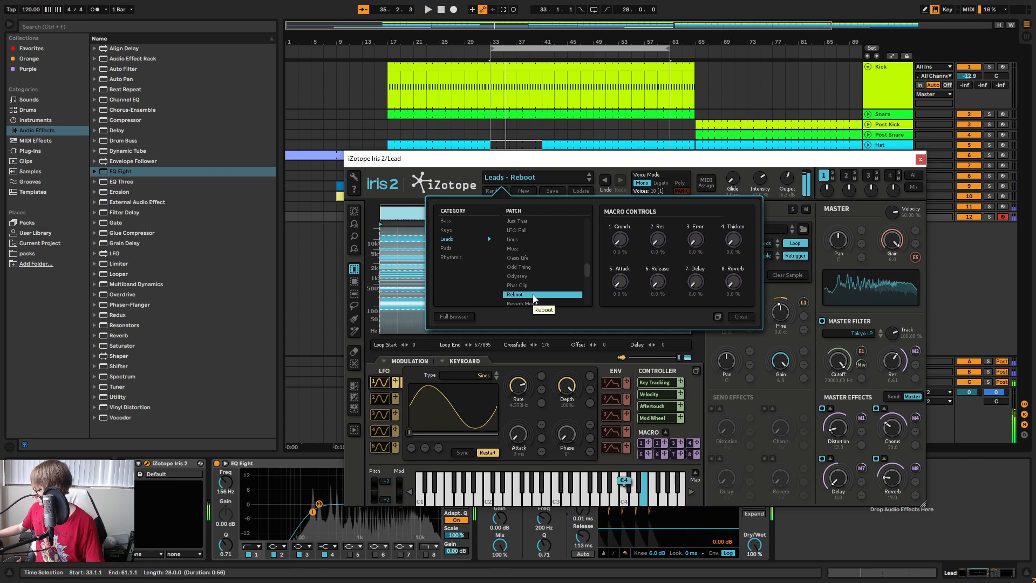
key(Down)
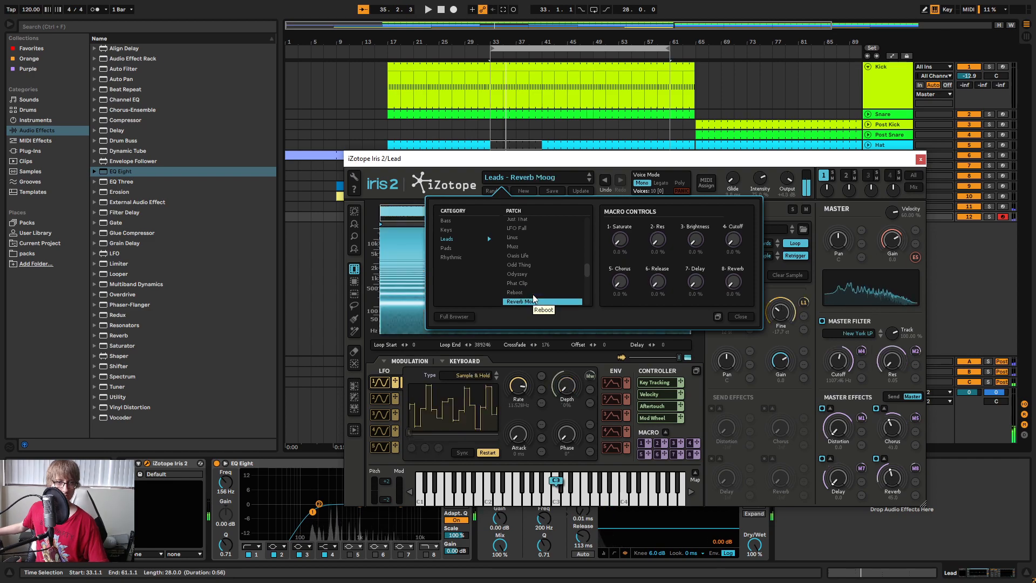
key(space)
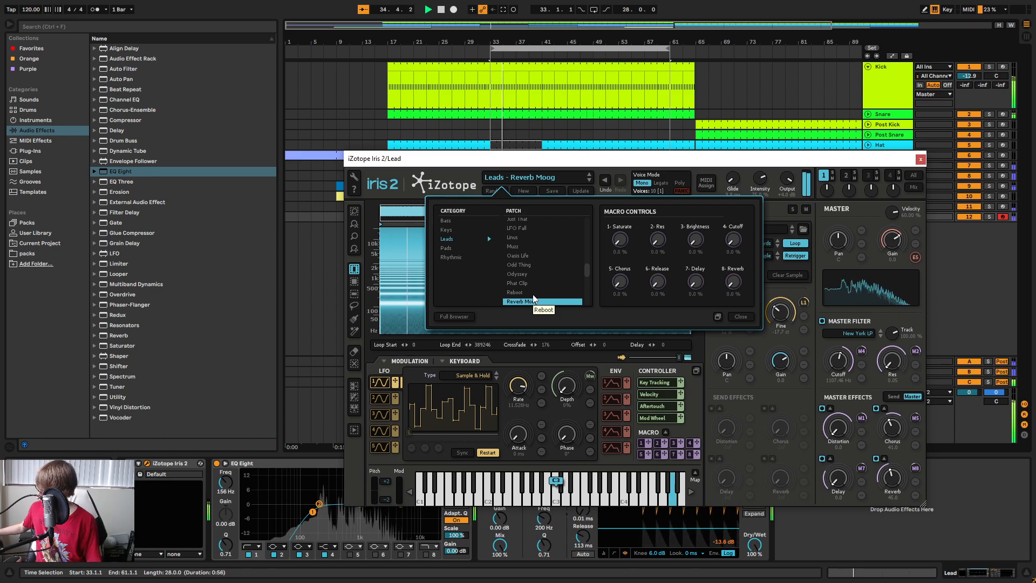
key(space)
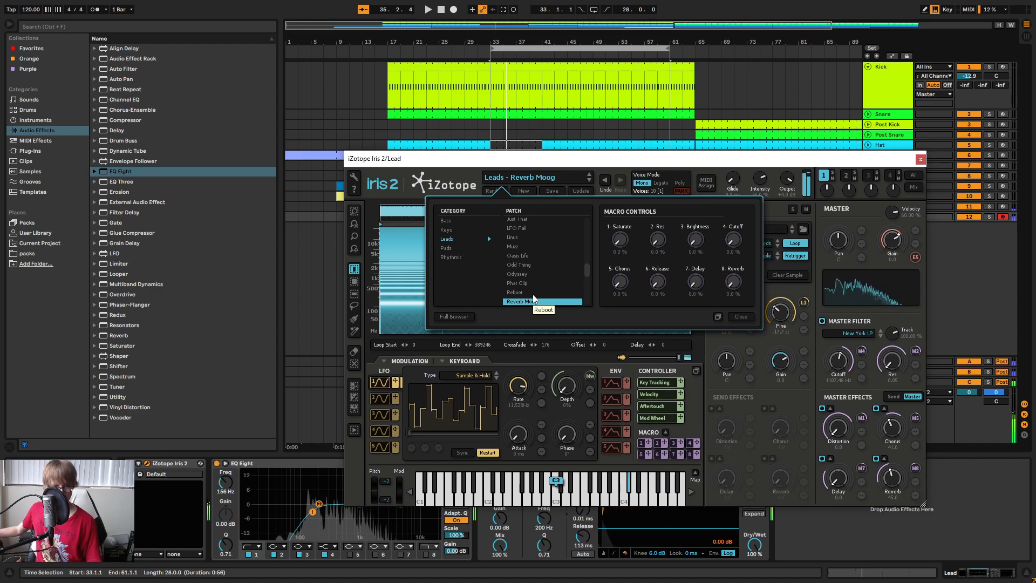
Audition the Rising, Saw Delight and Seventies Shredder lead patches against the mix.
scroll(533, 298, down, 1)
click(534, 298)
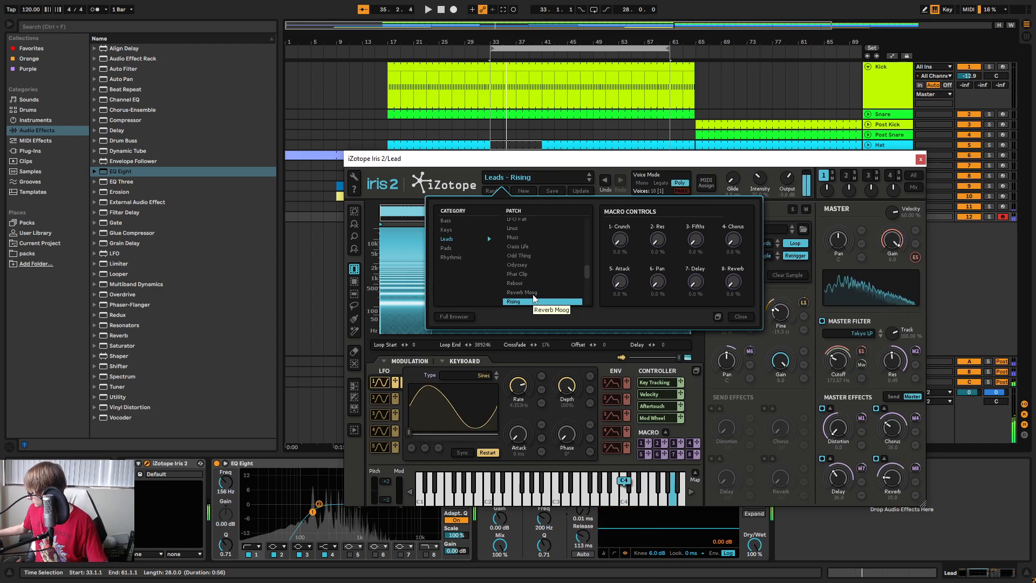
scroll(533, 298, down, 1)
click(533, 298)
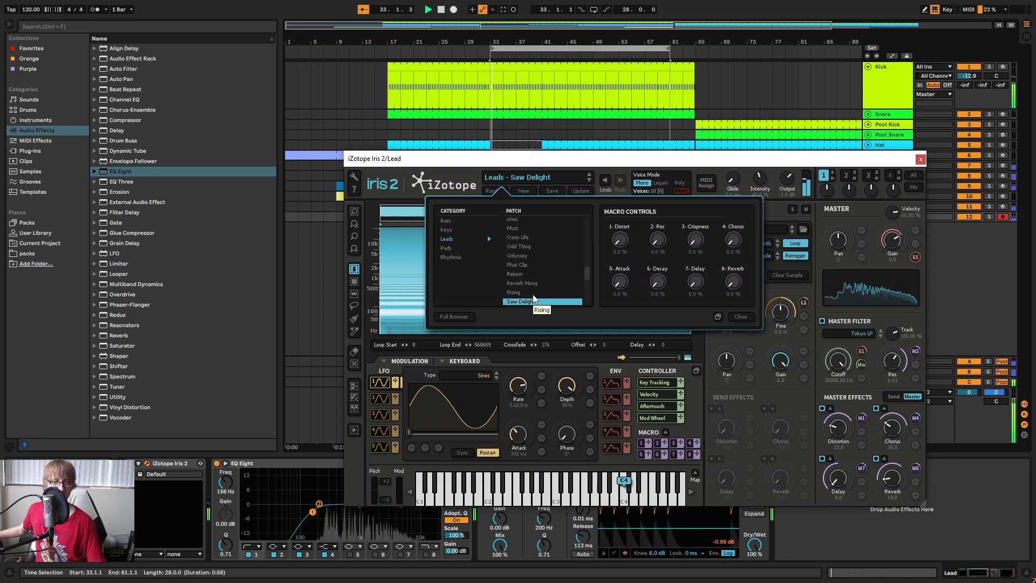
scroll(534, 299, down, 1)
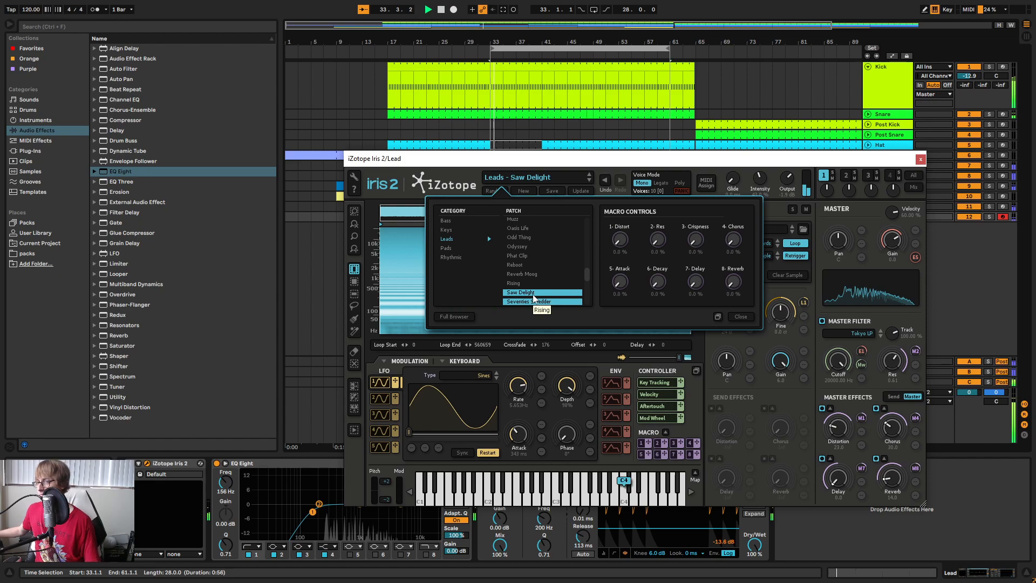
click(533, 299)
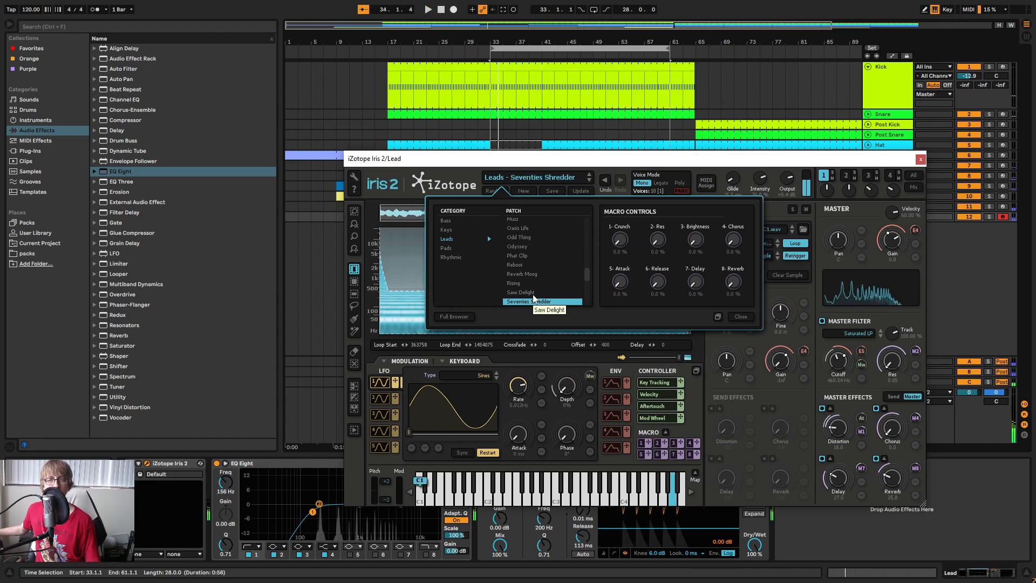
Compare the Simple Clean and Sine Pusher lead patches, choose Simple Clean, and move the plug-in window below the tracks.
scroll(533, 299, down, 1)
click(533, 301)
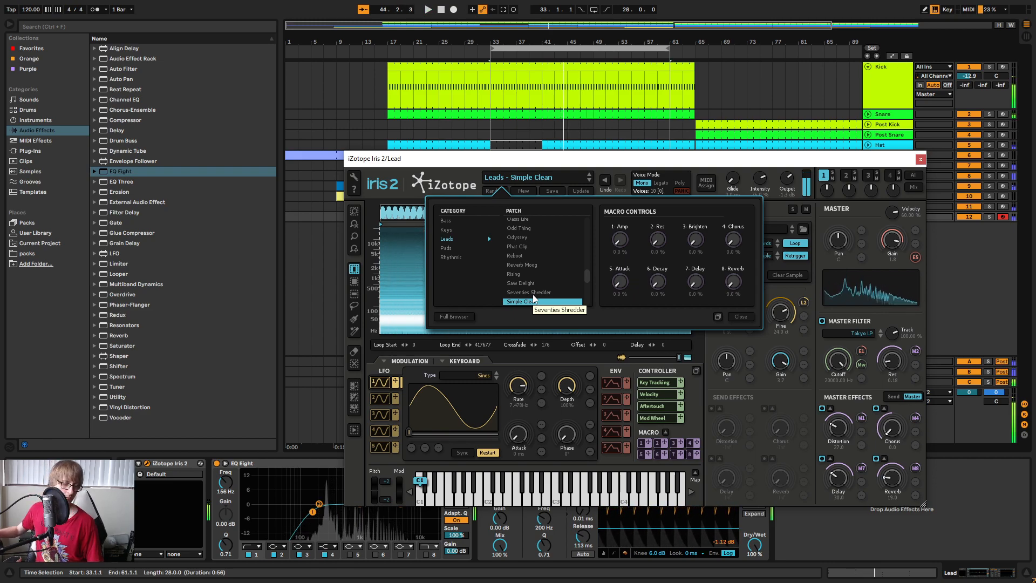
key(Down)
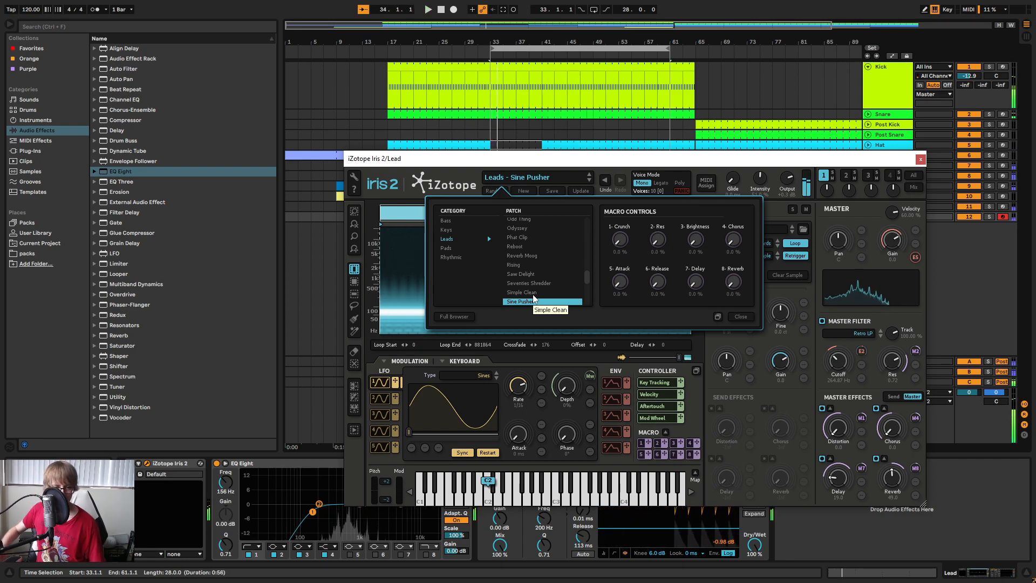
click(534, 294)
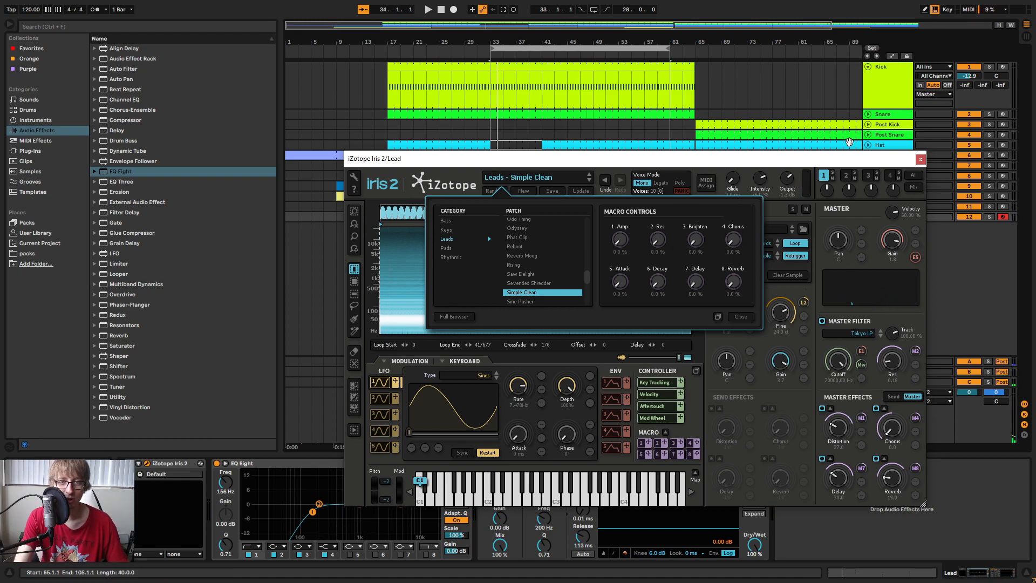
drag(890, 163, 893, 323)
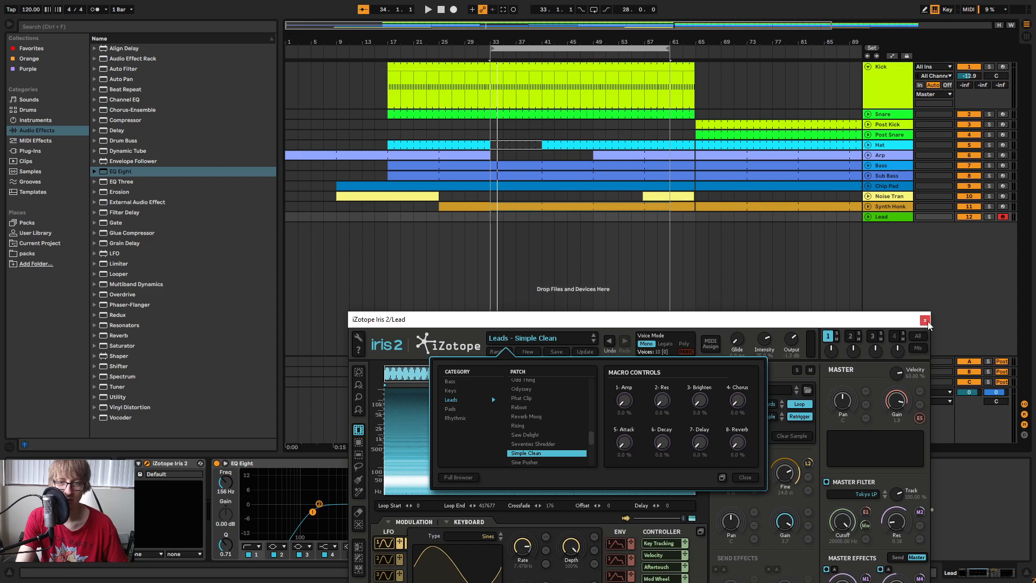
Close the Iris 2 window, select the looped section from bar 33 and play it back for performing the lead melody.
click(925, 320)
key(Tab)
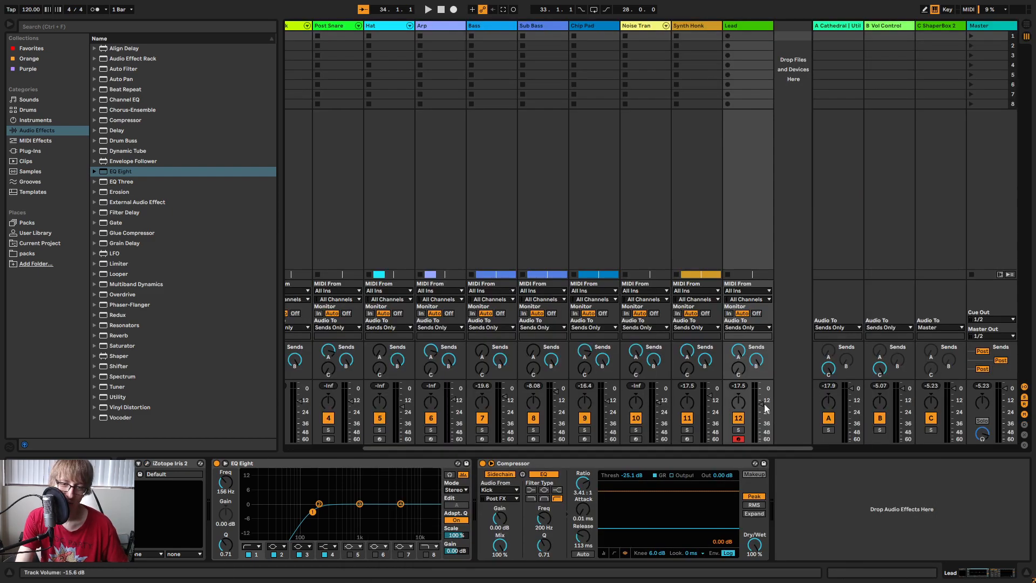
key(Tab)
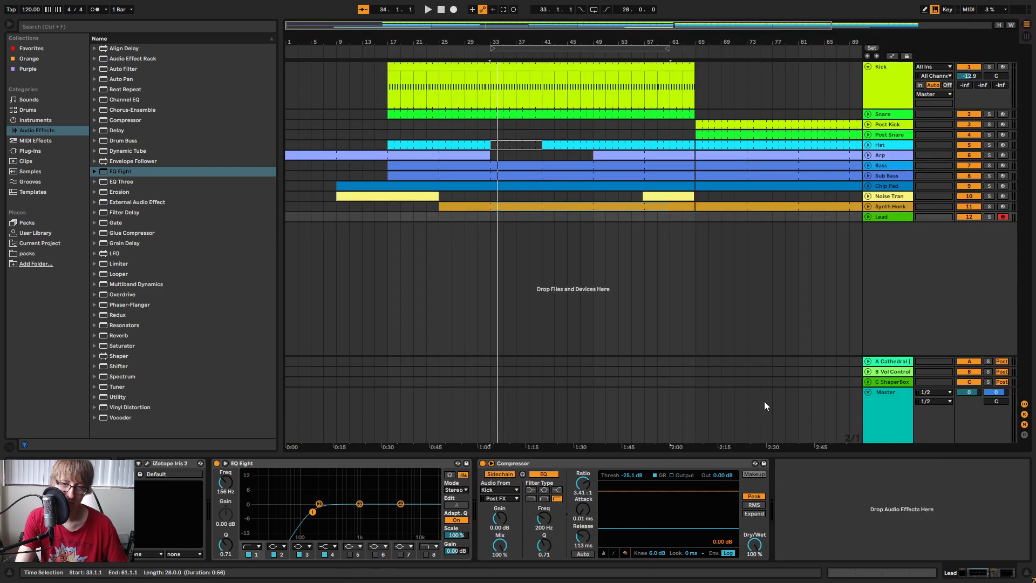
click(517, 48)
key(space)
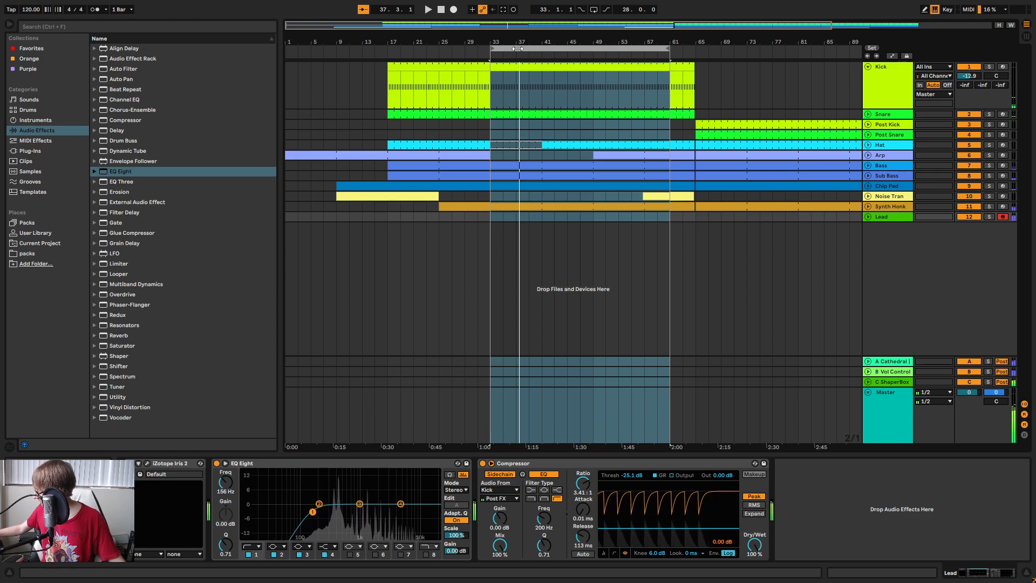
key(space)
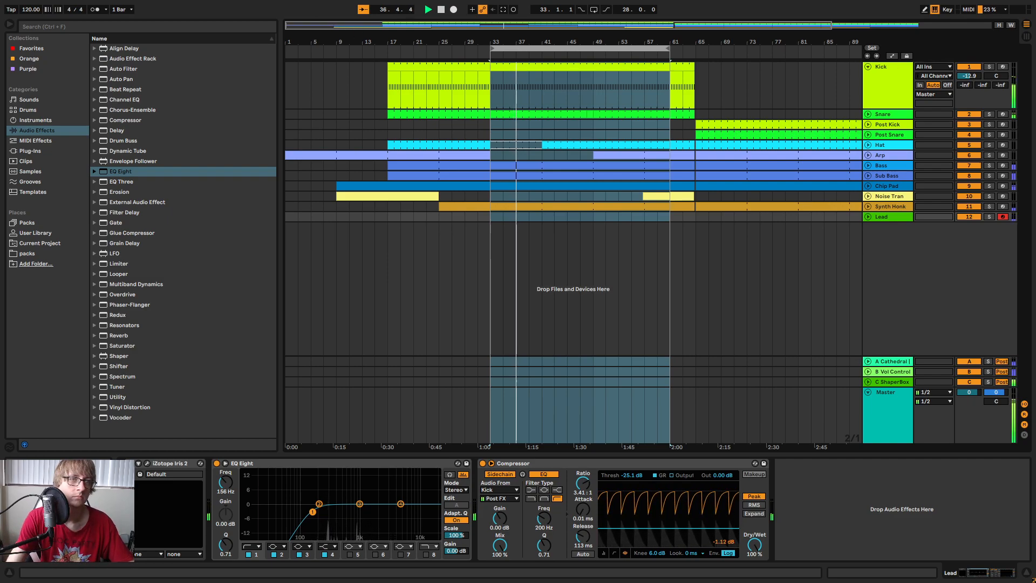
Capture the played melody as a four-bar MIDI clip on the Lead track starting at bar 33.
click(503, 10)
key(space)
click(542, 218)
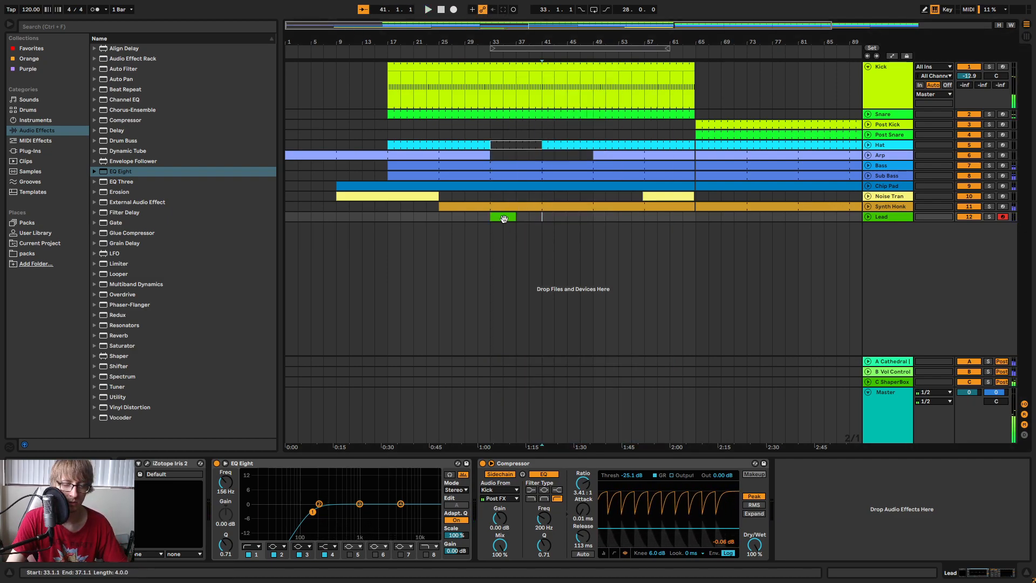
Open the captured Lead clip in the note editor and quantize all its notes.
double_click(504, 219)
click(861, 530)
click(881, 464)
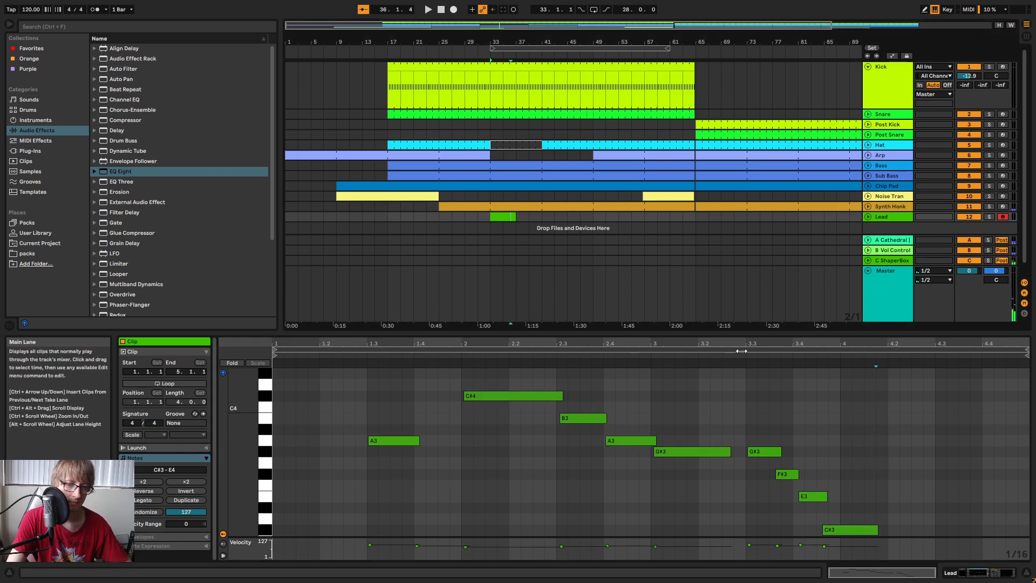
right_click(817, 396)
click(891, 210)
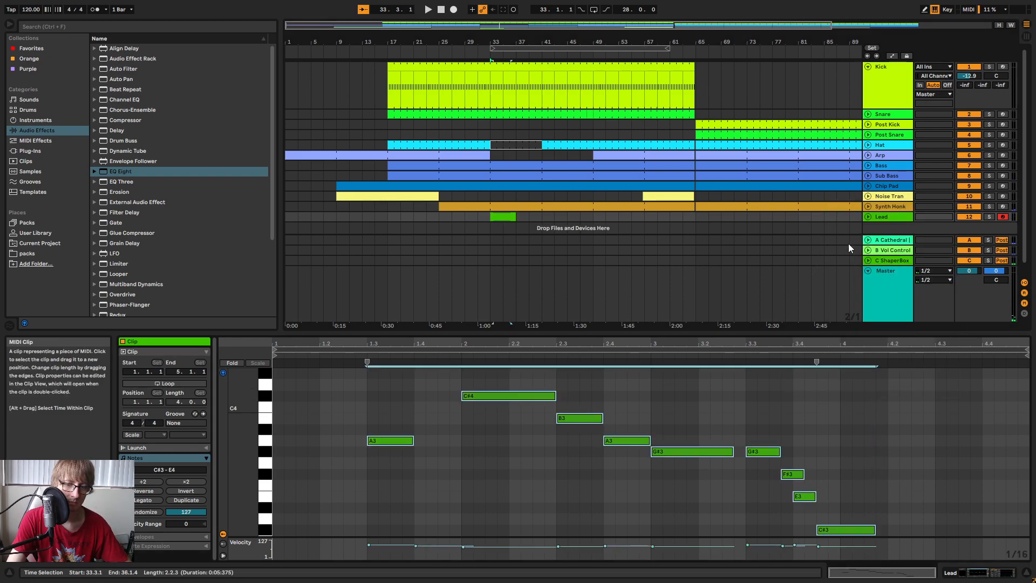
Move the F#3 note earlier to 3.3.3 and shorten the G#3 before it so it ends there.
key(space)
click(787, 474)
key(Left)
click(840, 457)
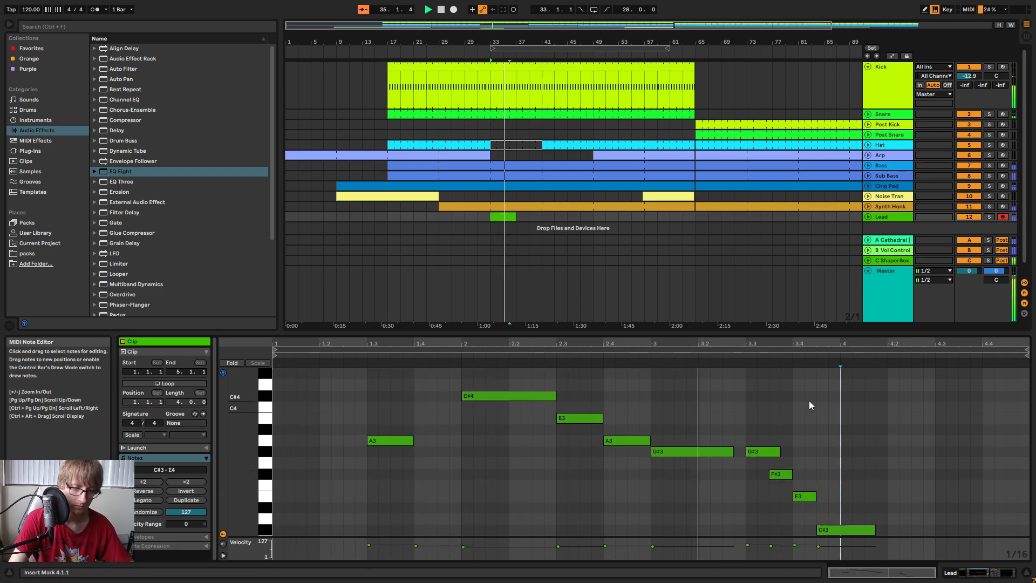
drag(780, 452, 776, 458)
scroll(776, 457, down, 3)
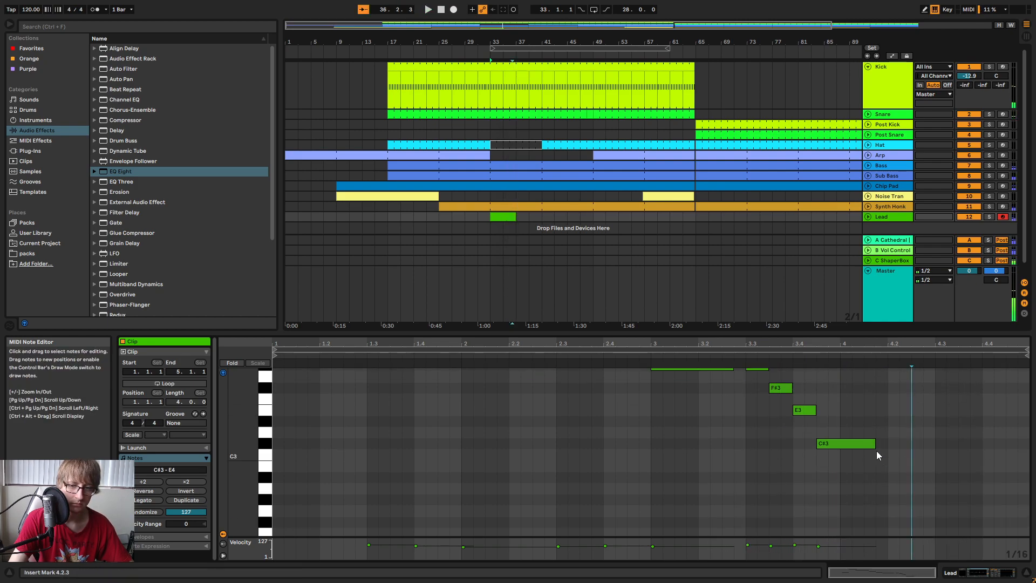
Extend the last C#3 note to 4.2.1 and trim the E4 note so it ends at 2.1.1.
drag(874, 444, 890, 443)
key(space)
scroll(912, 449, up, 3)
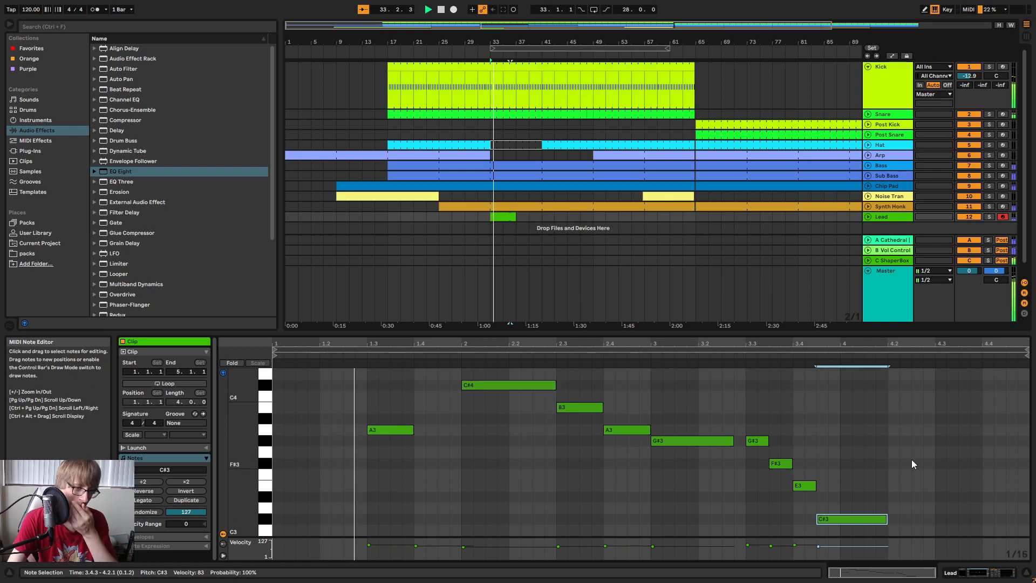
scroll(496, 394, up, 3)
drag(473, 419, 462, 421)
scroll(639, 434, down, 3)
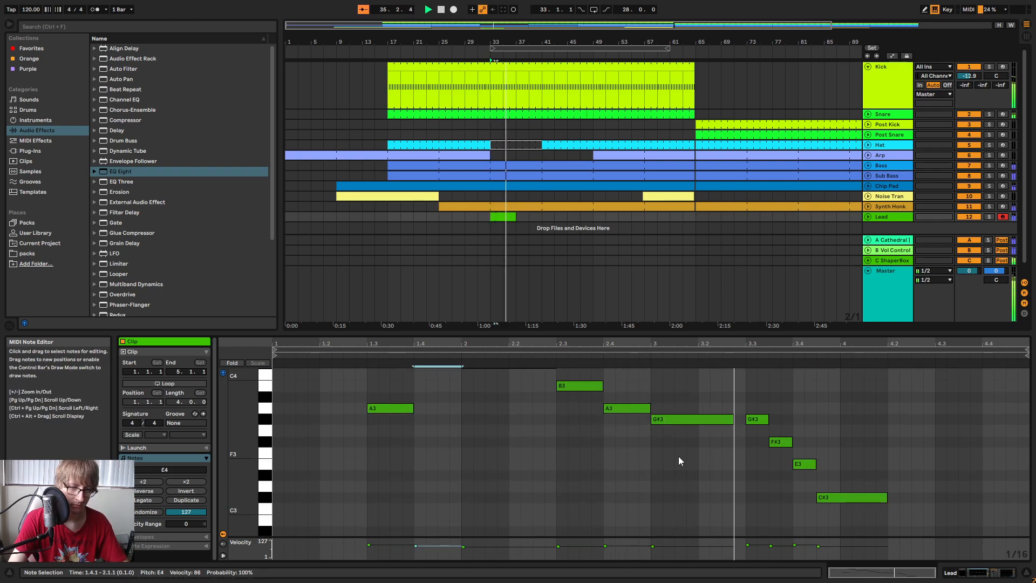
Lengthen the first G#3 note to 3.3.1 and the closing C#3 note to 4.4.1.
click(734, 418)
drag(734, 418, 745, 419)
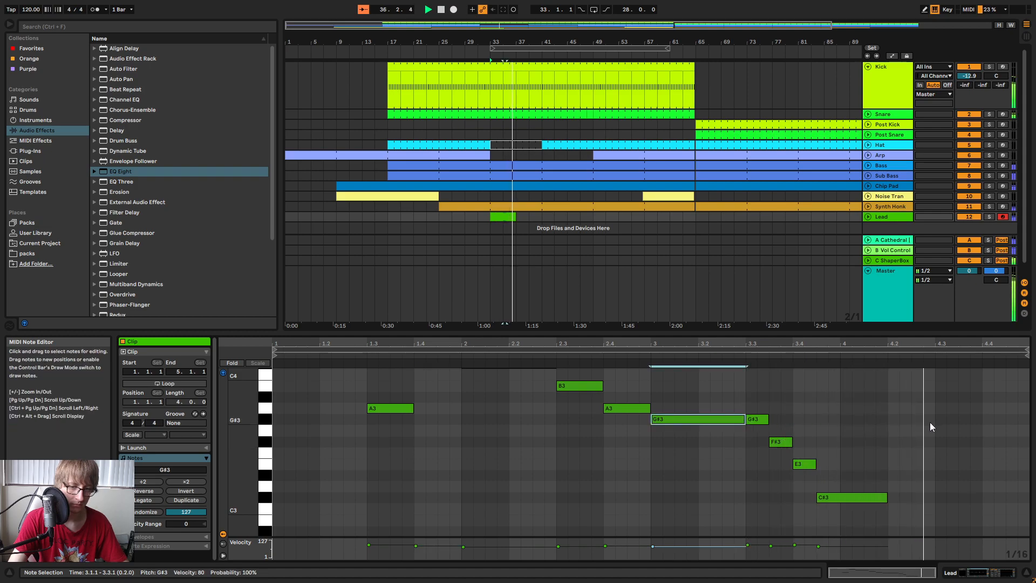
key(space)
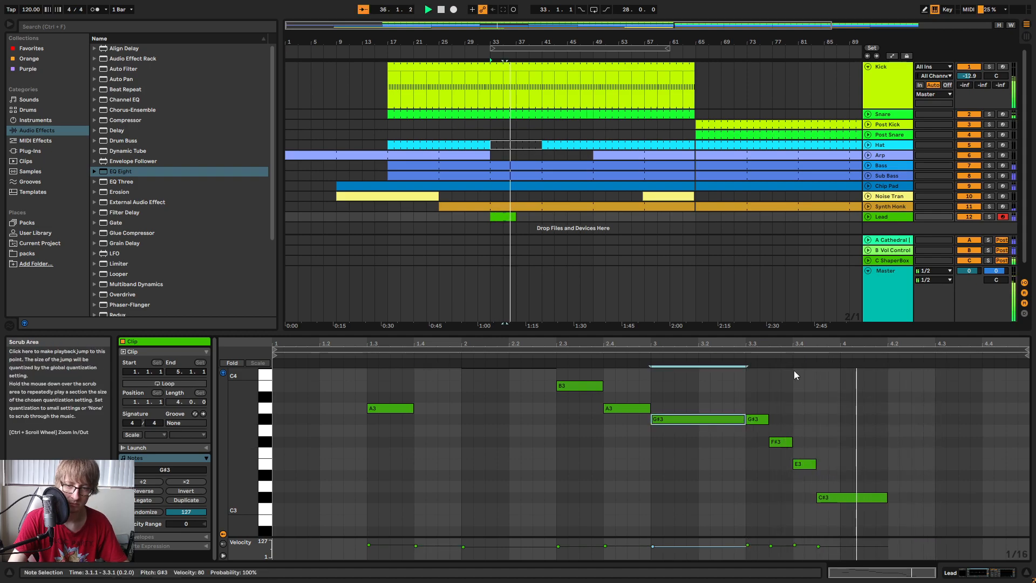
drag(886, 497, 982, 511)
Duplicate the Lead clip to bar 37 and consolidate both copies into one eight-bar clip.
click(565, 218)
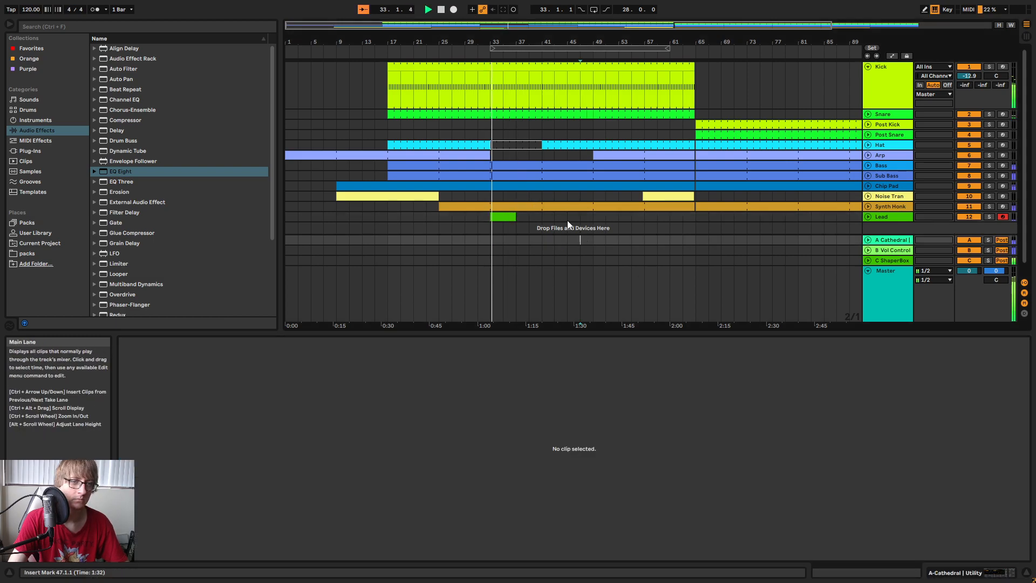
click(506, 218)
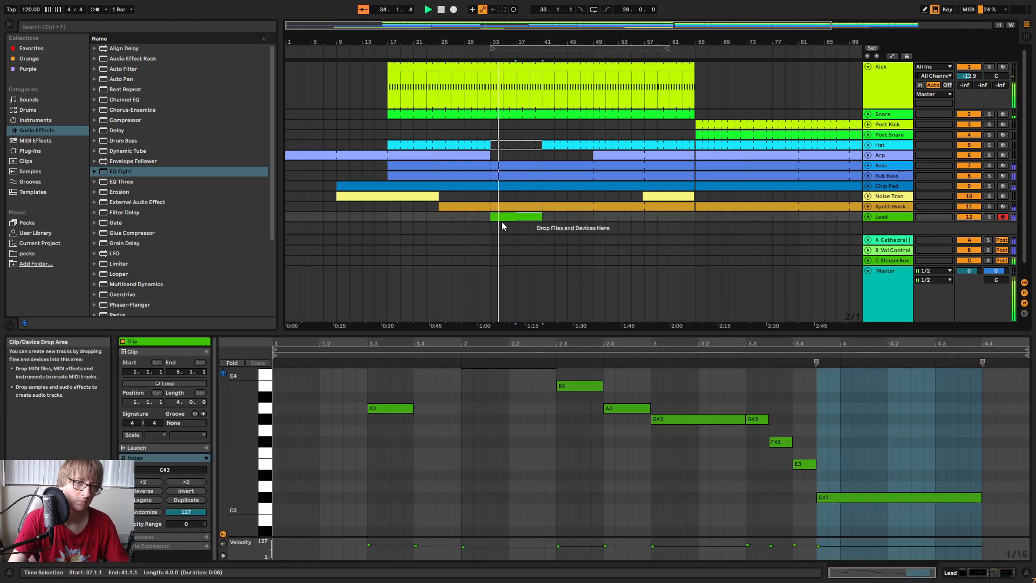
key(ctrl+d)
right_click(531, 218)
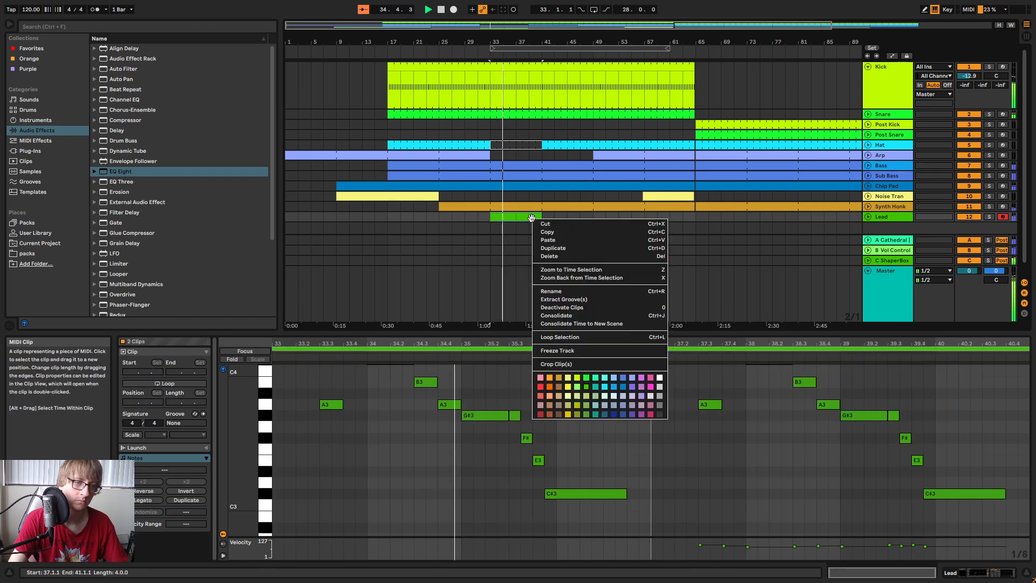
click(562, 317)
Enlarge the note editor, transpose all notes in the Lead clip up one octave and play it back.
drag(647, 335, 651, 189)
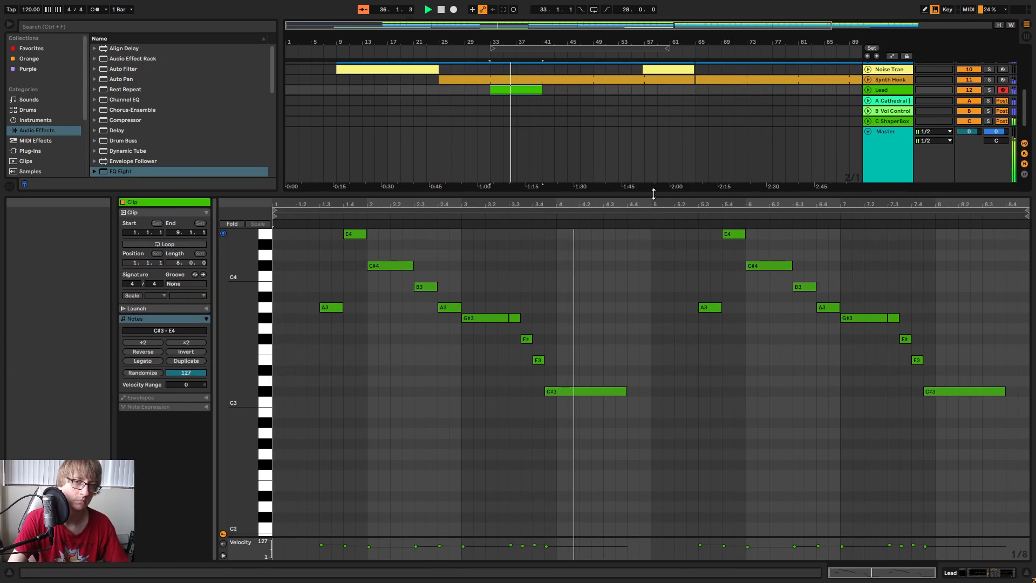
click(724, 365)
key(ctrl+a)
key(shift+Up)
key(space)
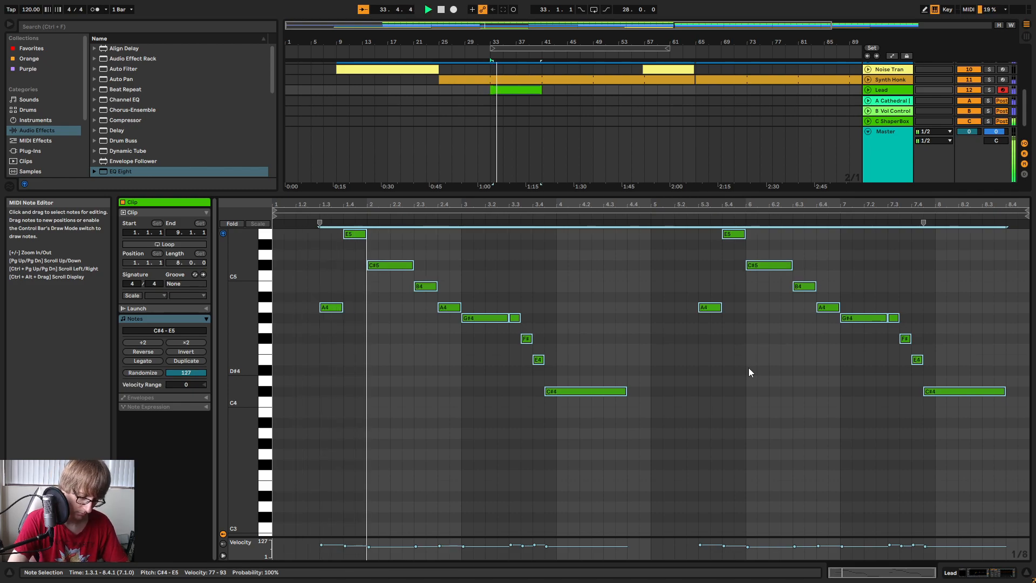
Check the Lead track's volume in the mixer, reducing the clip editor's height to reveal the faders.
key(Tab)
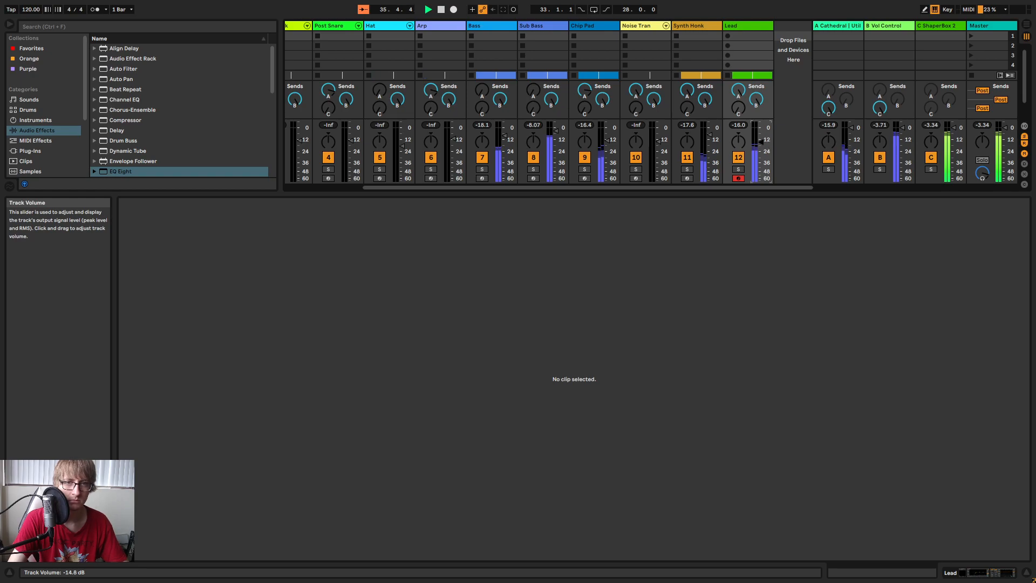
drag(877, 193, 777, 311)
key(Tab)
Transpose the repeated phrase in bars 5 to 8 of the Lead clip down eight semitones.
drag(700, 517, 960, 340)
key(Down)
key(Down)
key(Down)
key(Down)
key(Down)
key(Down)
key(Down)
key(Down)
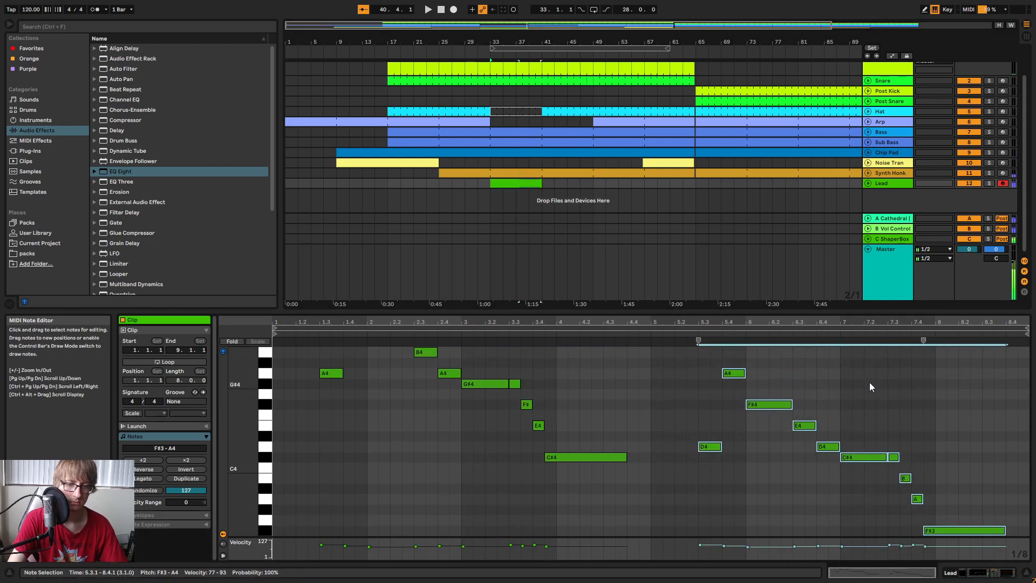
Audition the transposed phrase, raising its F4 note to F#4 and its D#4 note to E4.
drag(677, 481, 713, 445)
drag(718, 387, 738, 364)
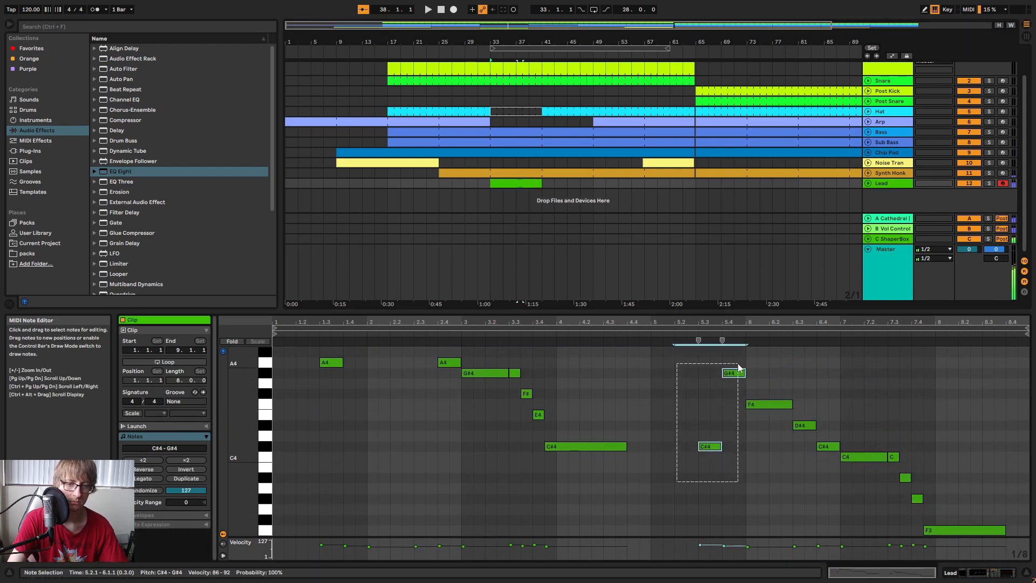
click(639, 338)
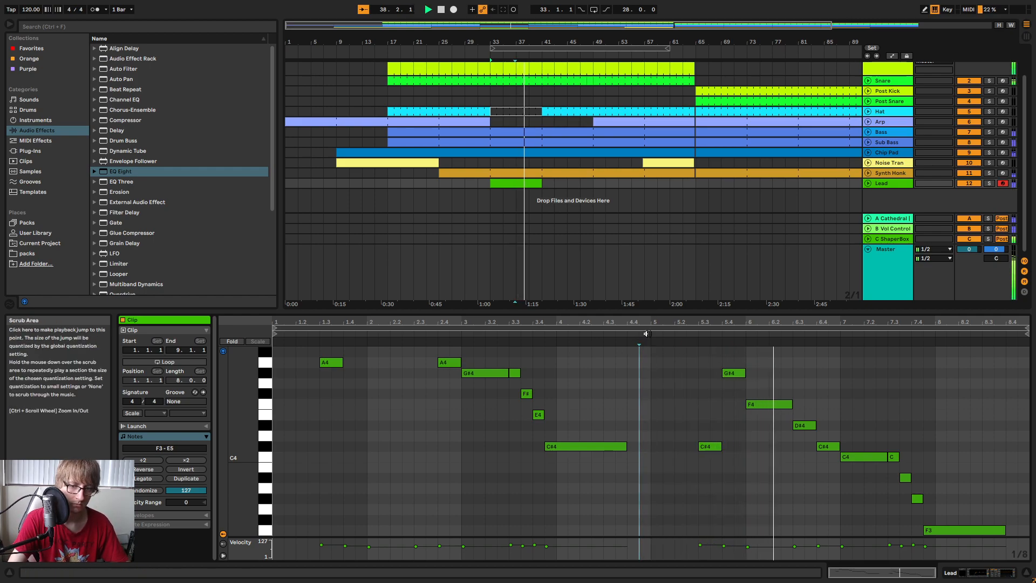
key(space)
click(759, 405)
key(Up)
click(804, 425)
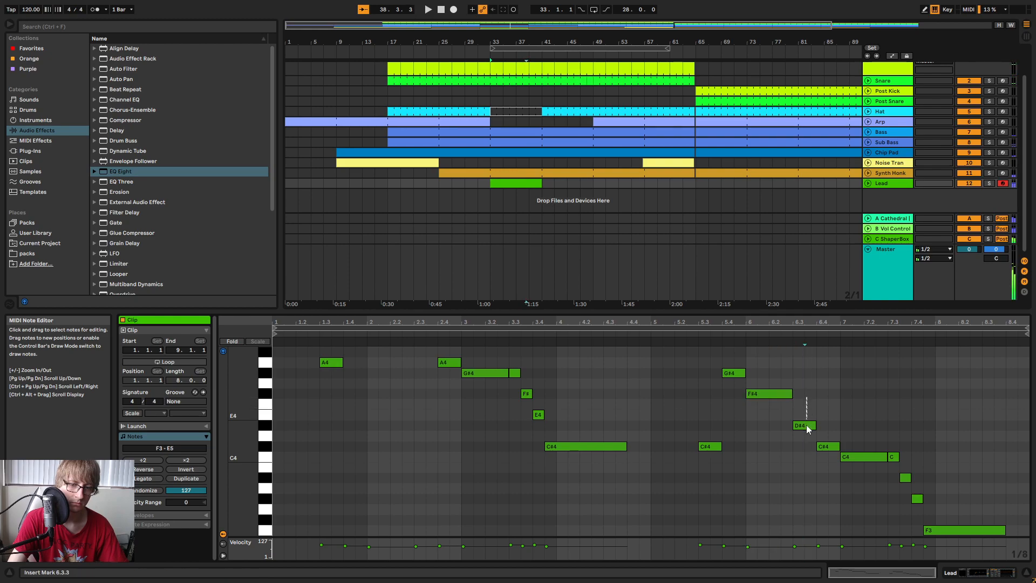
Lower the two C4 notes at the start of bar 7 to B3 and play the phrase back.
drag(864, 429, 905, 467)
key(Down)
click(682, 331)
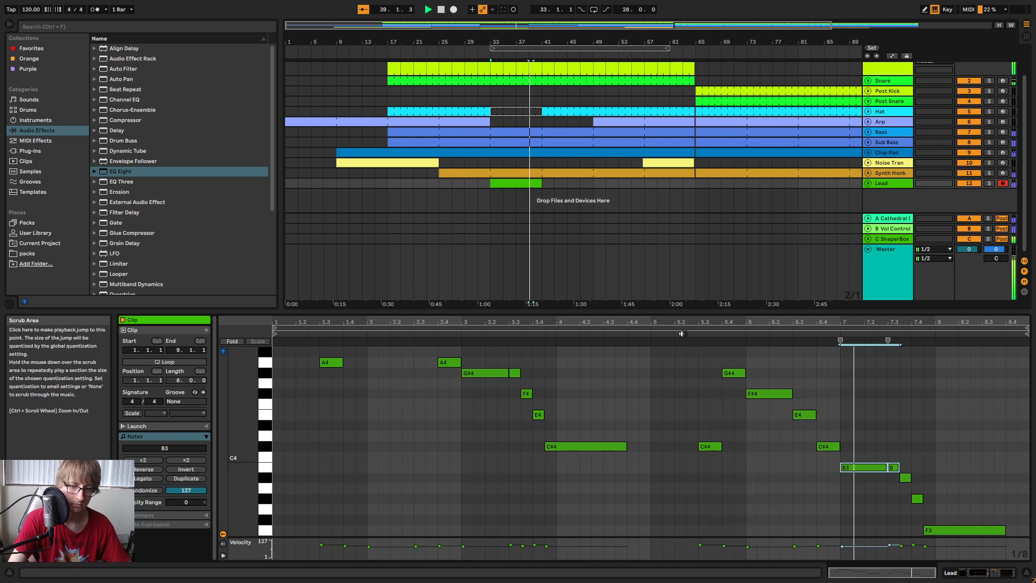
Raise the short notes at 7.3.3 and 7.4.1 to C#4 and D#4.
key(space)
drag(885, 428, 916, 497)
key(Up)
key(Up)
key(Up)
key(Up)
key(Up)
key(Up)
key(Up)
key(Up)
key(Up)
key(Up)
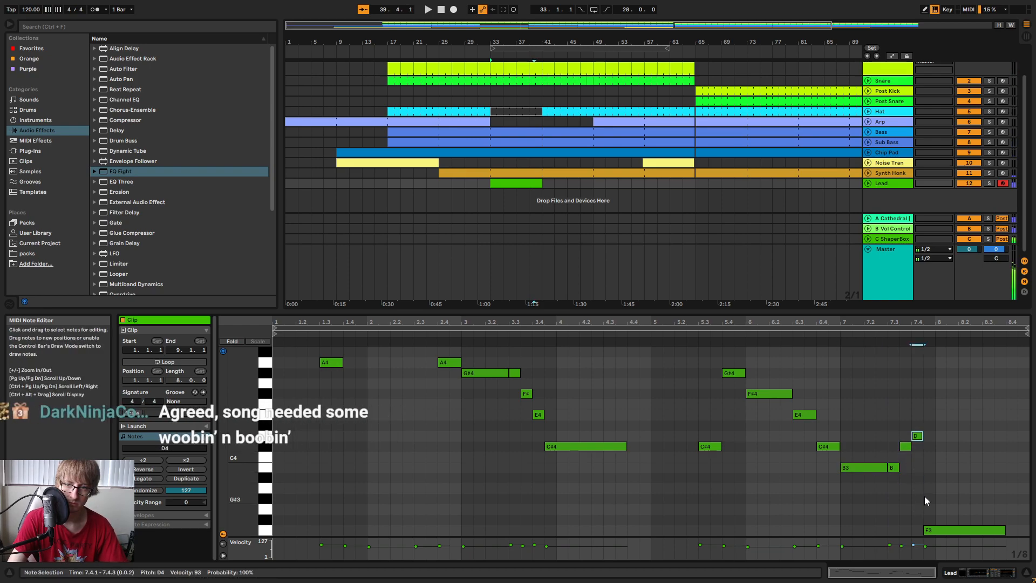
click(930, 497)
Raise the long final note of the Lead clip from F3 to F#4.
click(925, 529)
key(Up)
key(Up)
key(Up)
key(Up)
key(Up)
key(Up)
key(Up)
key(Up)
key(Up)
key(Up)
key(Up)
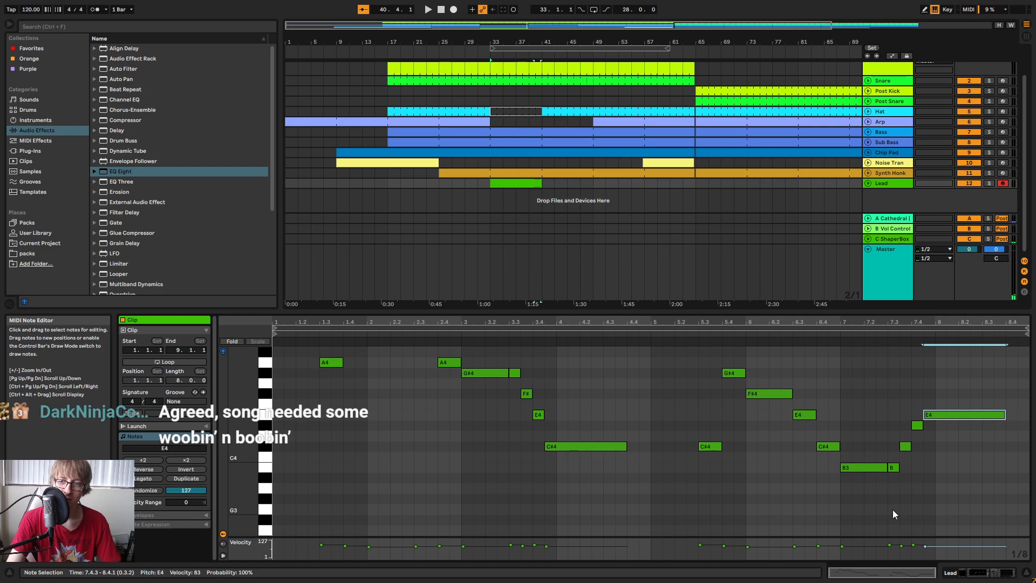
key(Up)
key(Up)
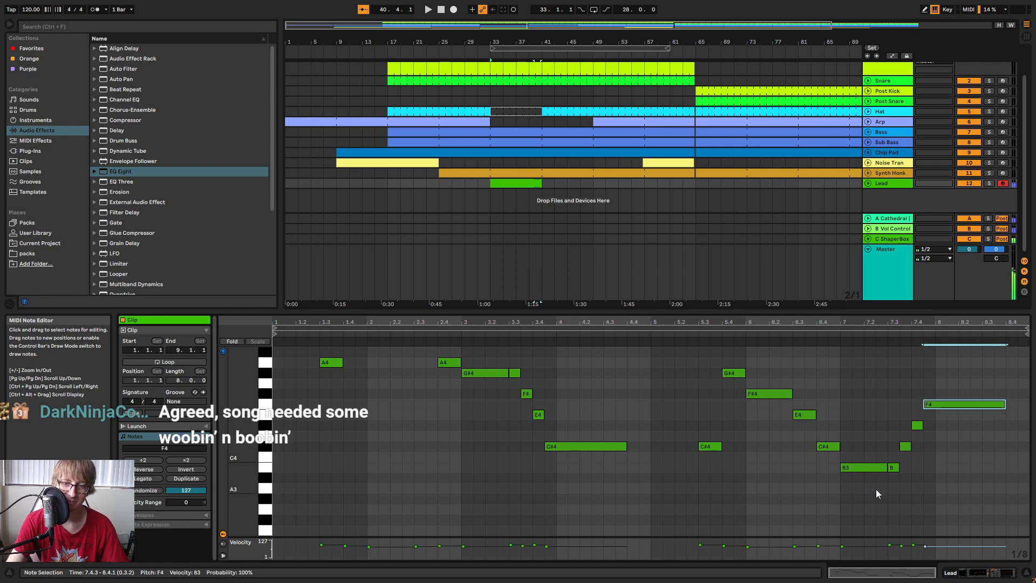
Play back the clip in an enlarged note editor and raise the short note at 7.4.1 to E4.
key(space)
scroll(718, 384, up, 3)
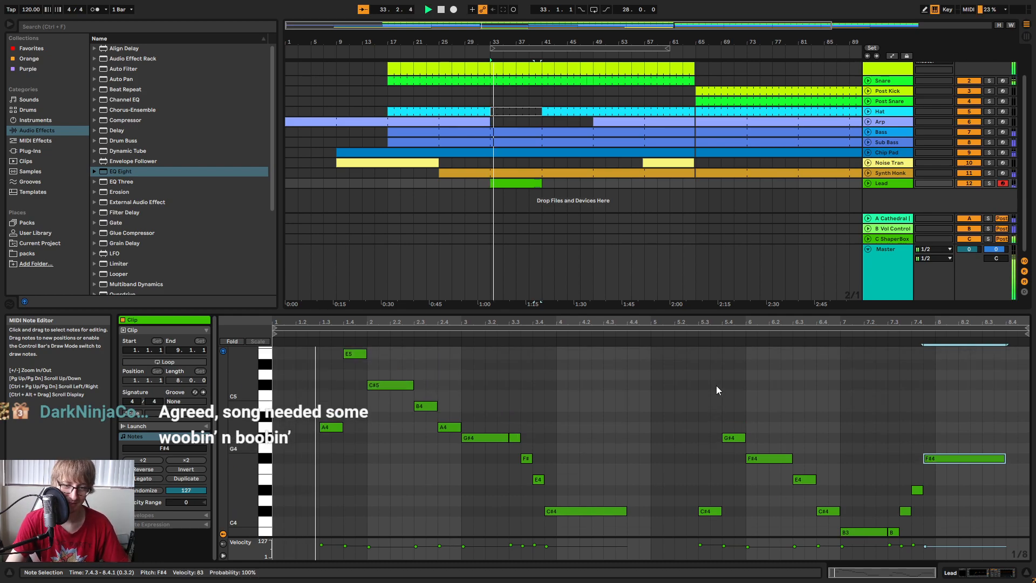
drag(643, 312, 655, 267)
scroll(698, 355, up, 3)
scroll(643, 361, down, 3)
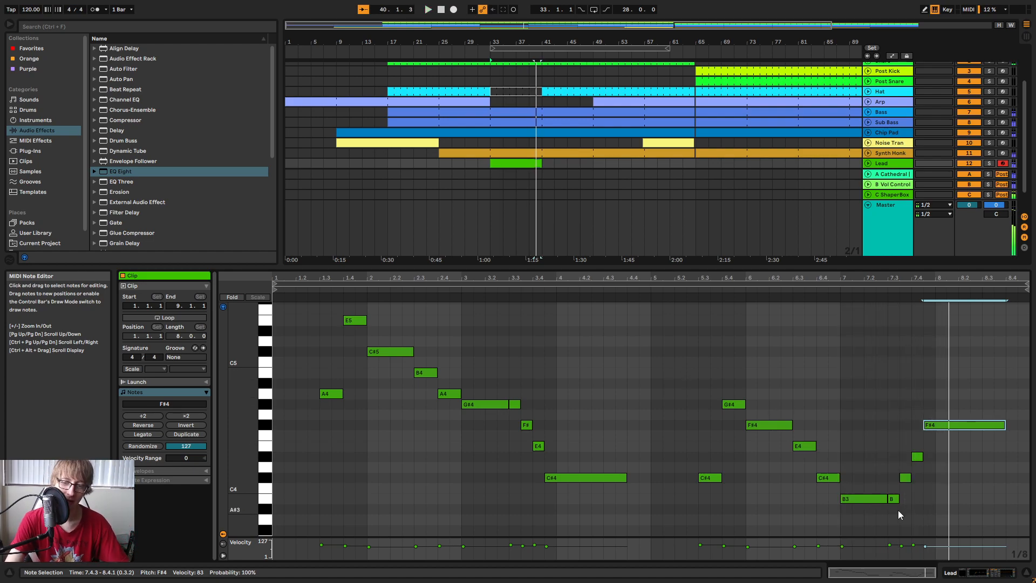
drag(861, 514, 920, 448)
click(949, 430)
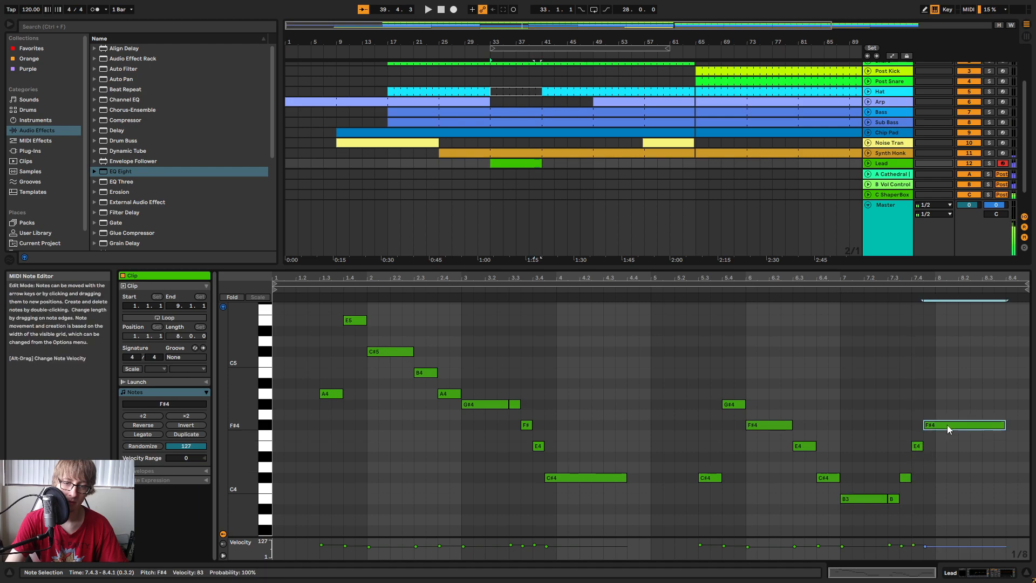
key(space)
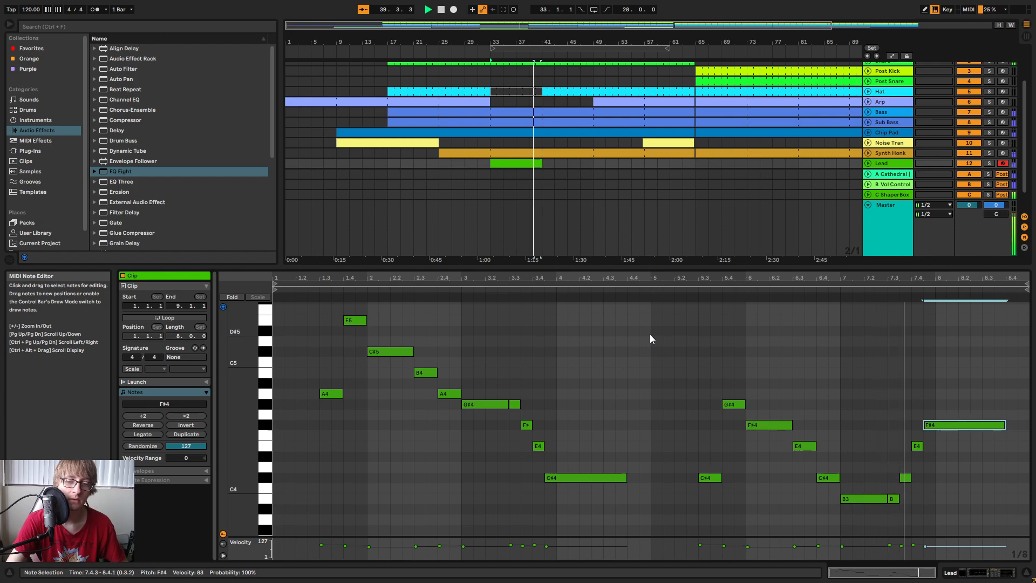
Raise the clip's last four notes to C#4, E4, F#4 and G#4 in ascending order and play back the ending.
key(space)
key(Up)
key(Up)
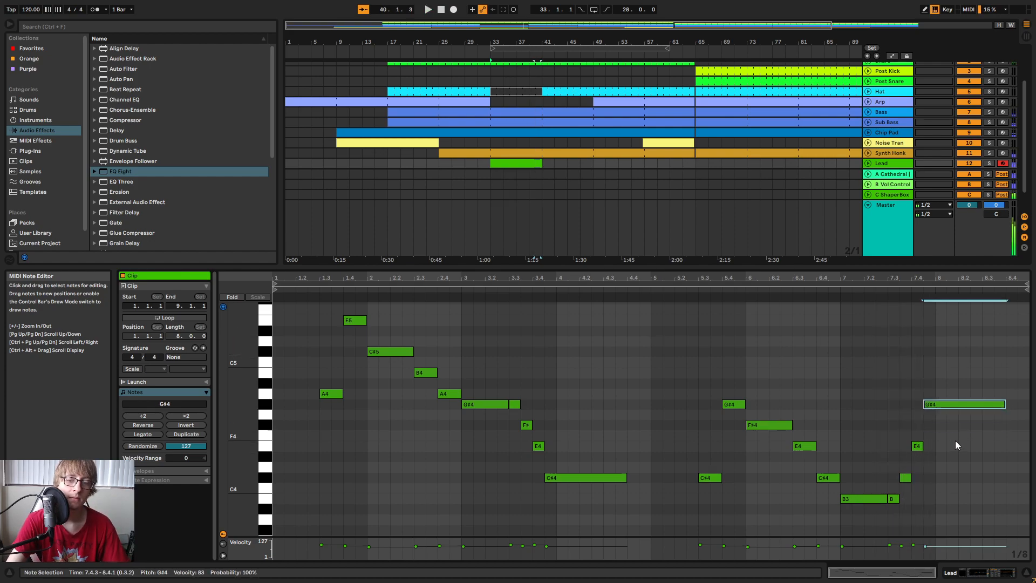
double_click(917, 436)
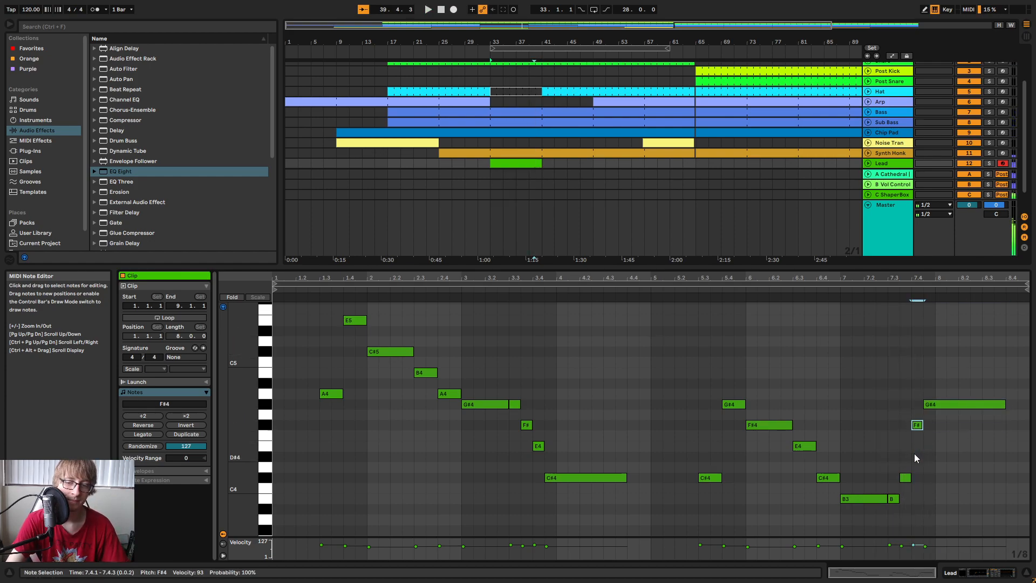
key(Up)
click(897, 499)
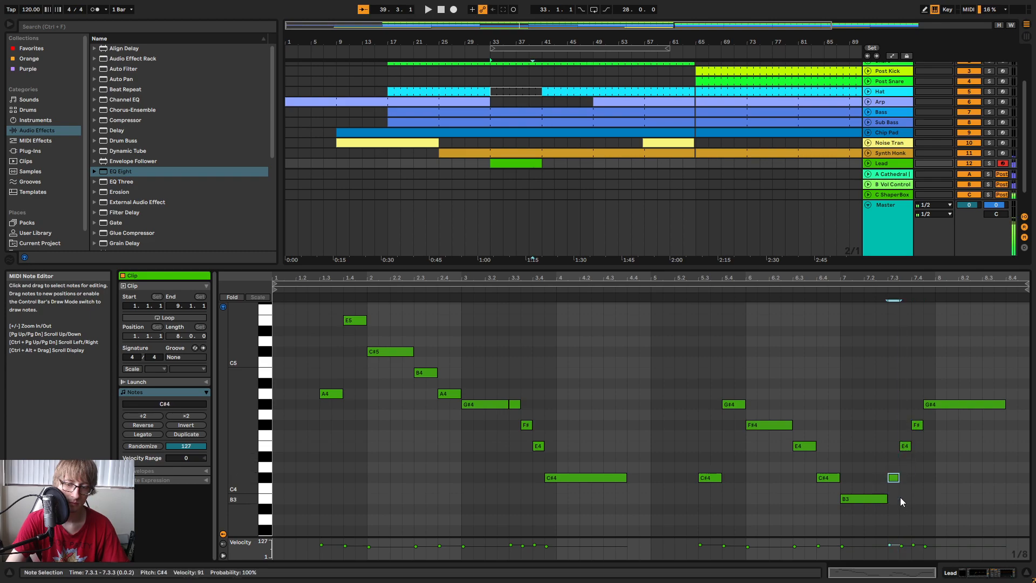
click(779, 290)
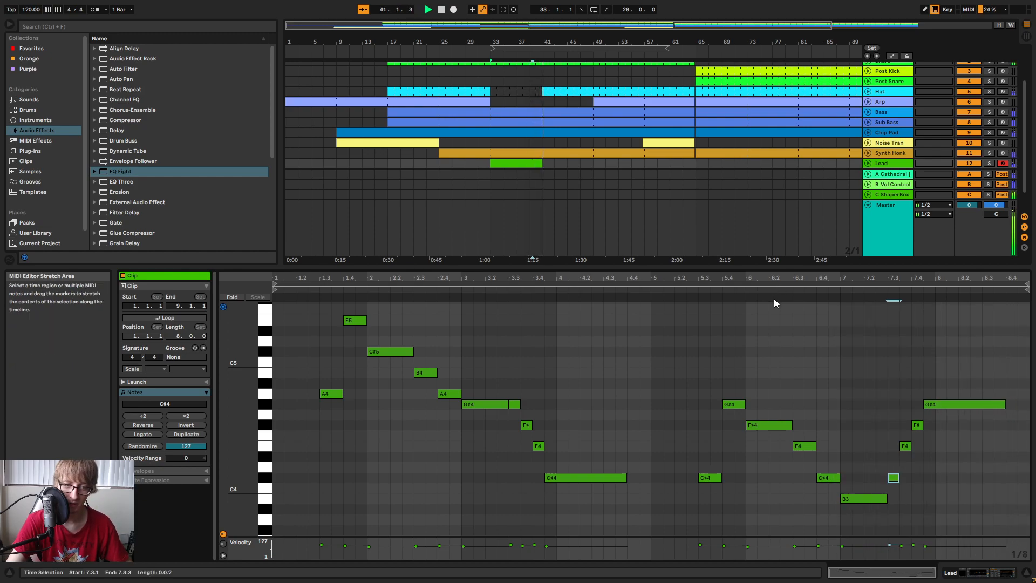
Duplicate the Lead clip to bar 41 and consolidate both copies into one sixteen-bar clip.
key(space)
key(space)
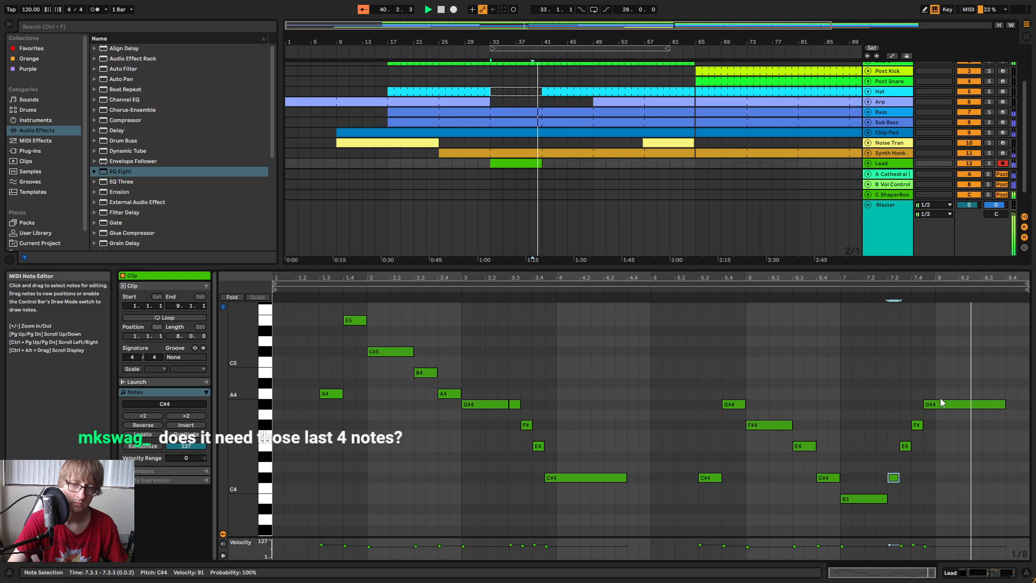
click(552, 171)
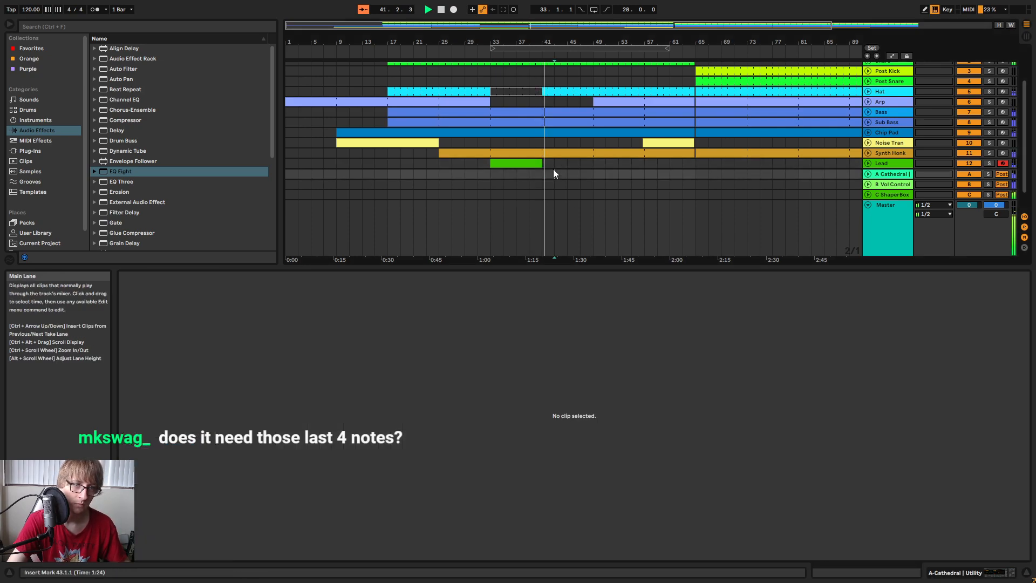
click(520, 163)
key(ctrl+d)
key(space)
click(516, 163)
shift+click(557, 164)
right_click(560, 164)
click(588, 260)
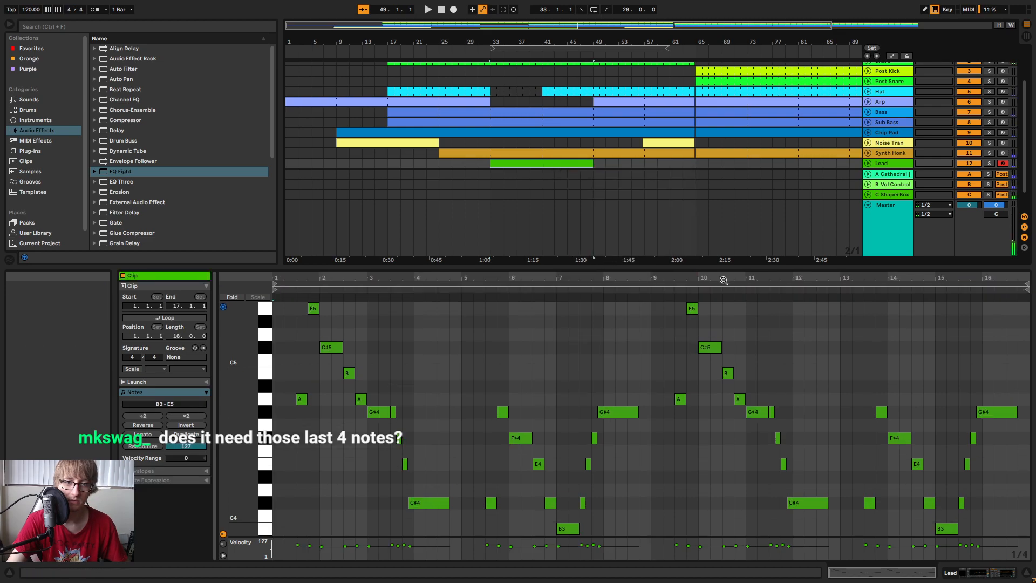
Enlarge the note editor and play back the consolidated Lead clip from bar 33.
drag(802, 266, 810, 145)
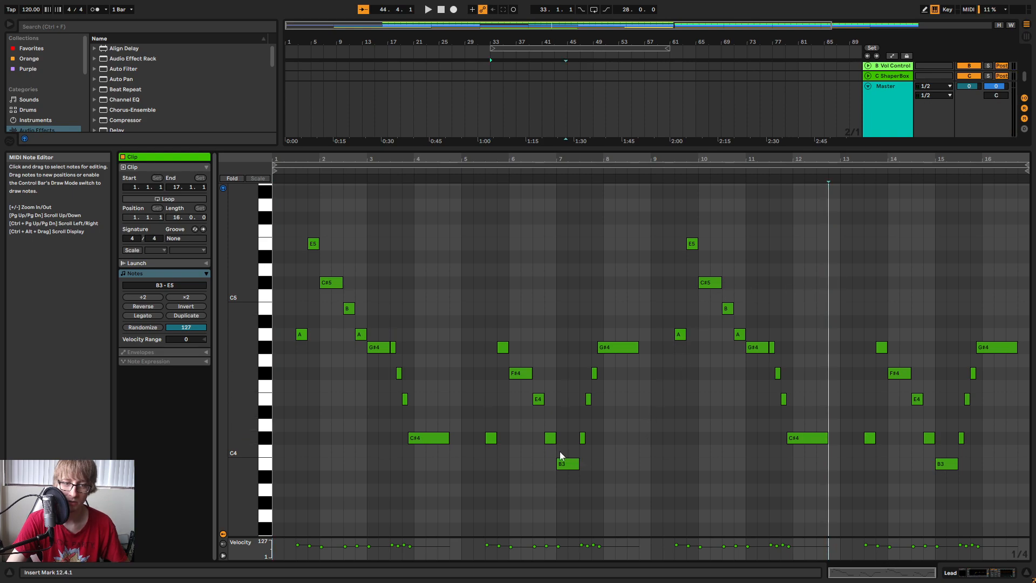
key(space)
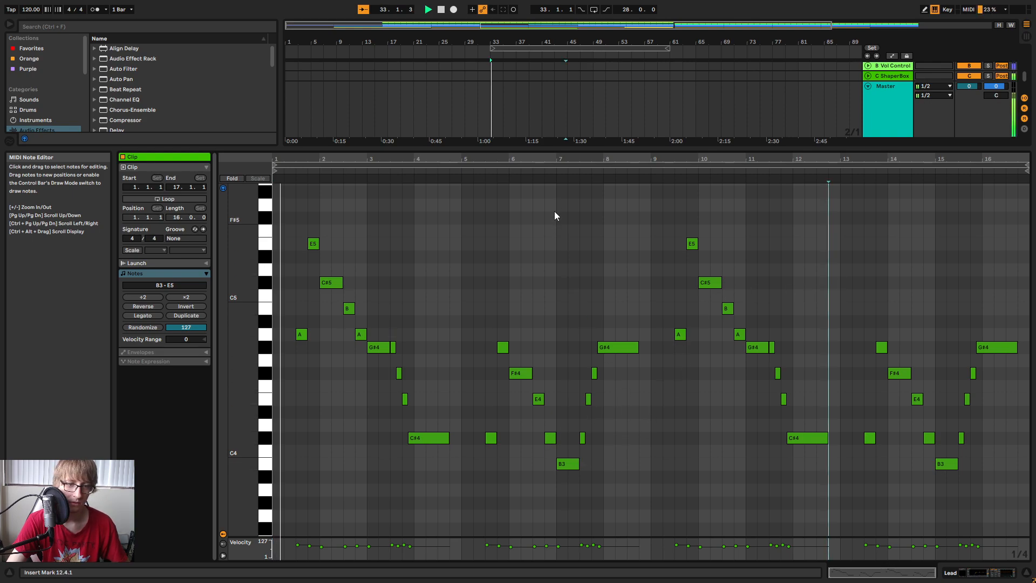
drag(532, 156, 595, 168)
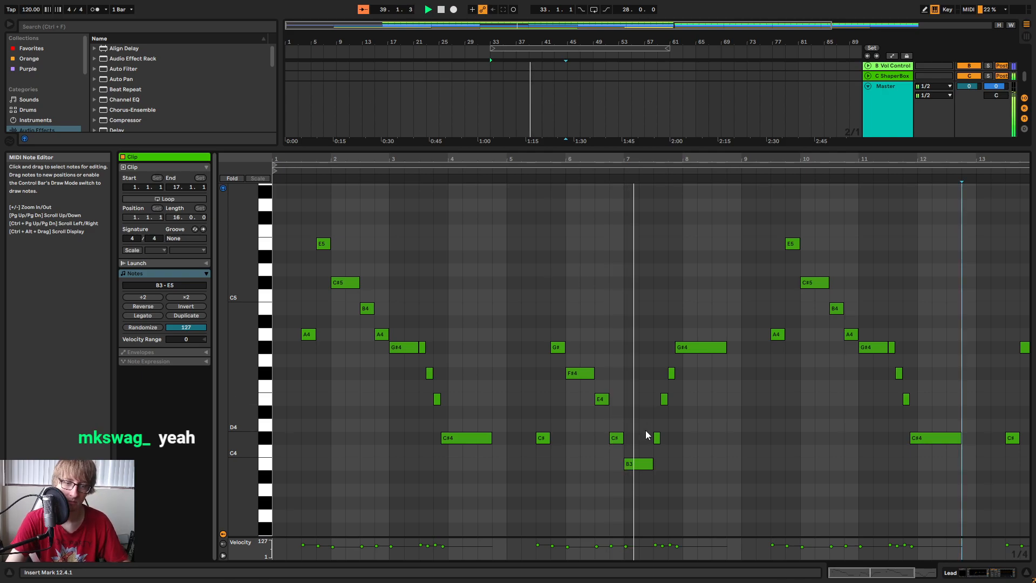
Audition the first phrase with its last four notes at 7.3.1 to 8.4.1 deactivated, and reactivate them.
key(space)
drag(639, 448, 703, 329)
click(550, 177)
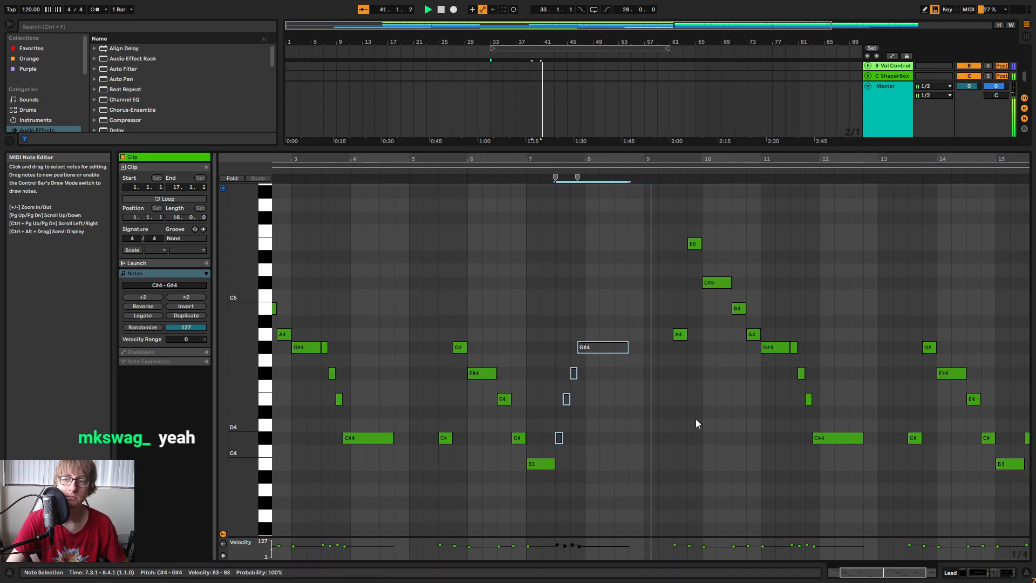
key(space)
key(0)
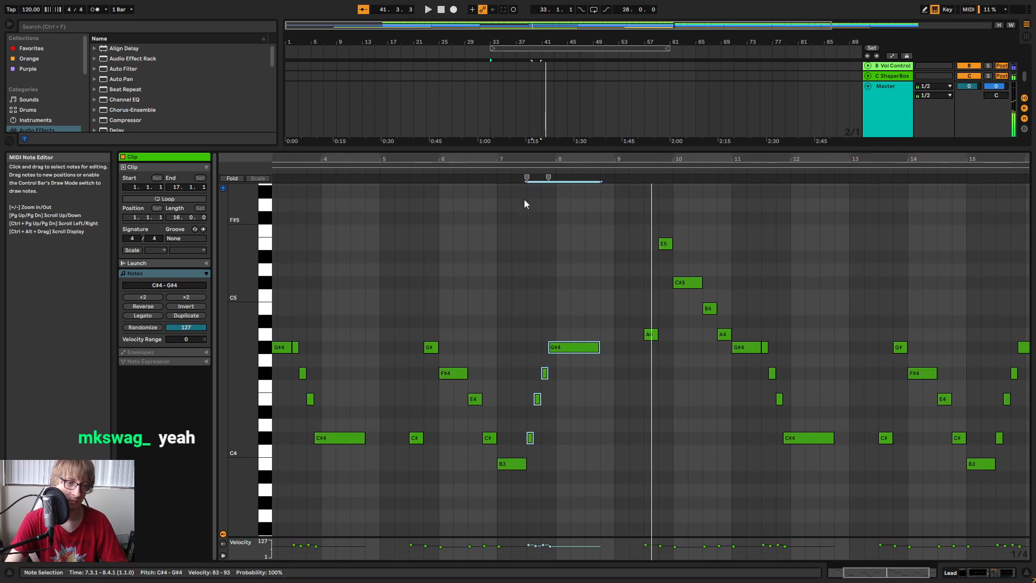
Play back the Lead clip with its phrase-ending notes active to judge the transition into the second phrase.
drag(482, 159, 482, 132)
click(491, 170)
click(615, 277)
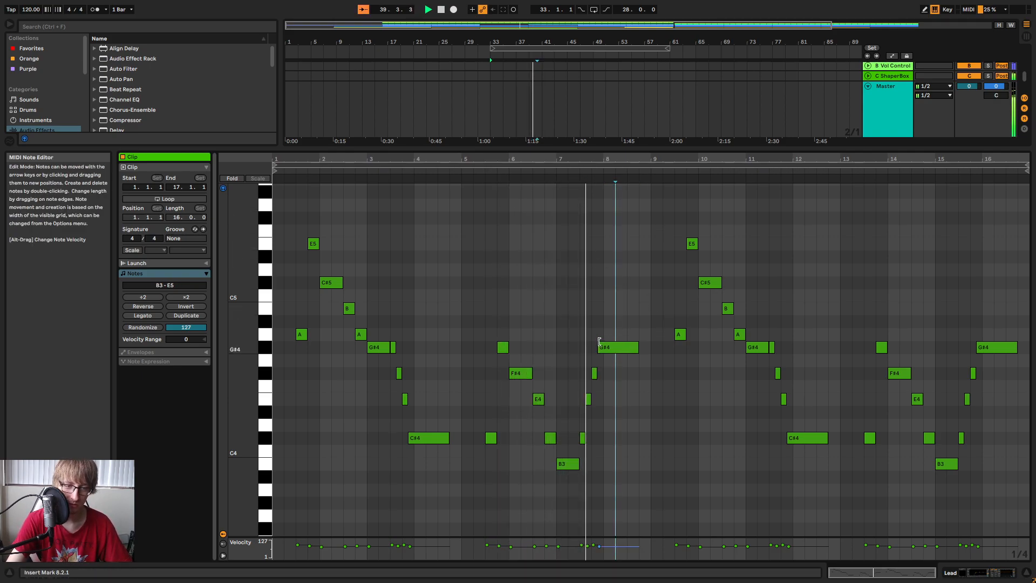
key(space)
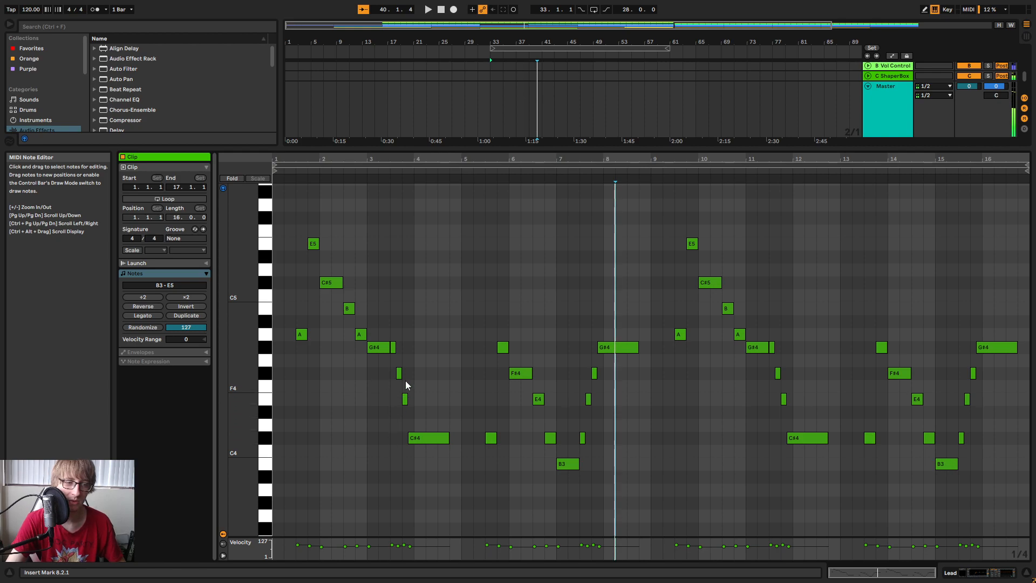
key(space)
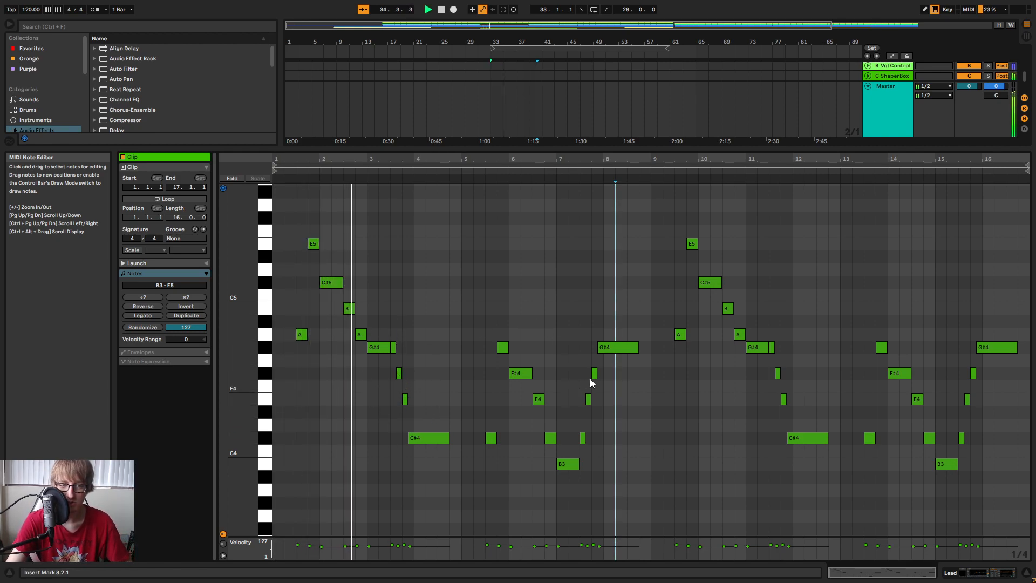
drag(558, 159, 471, 153)
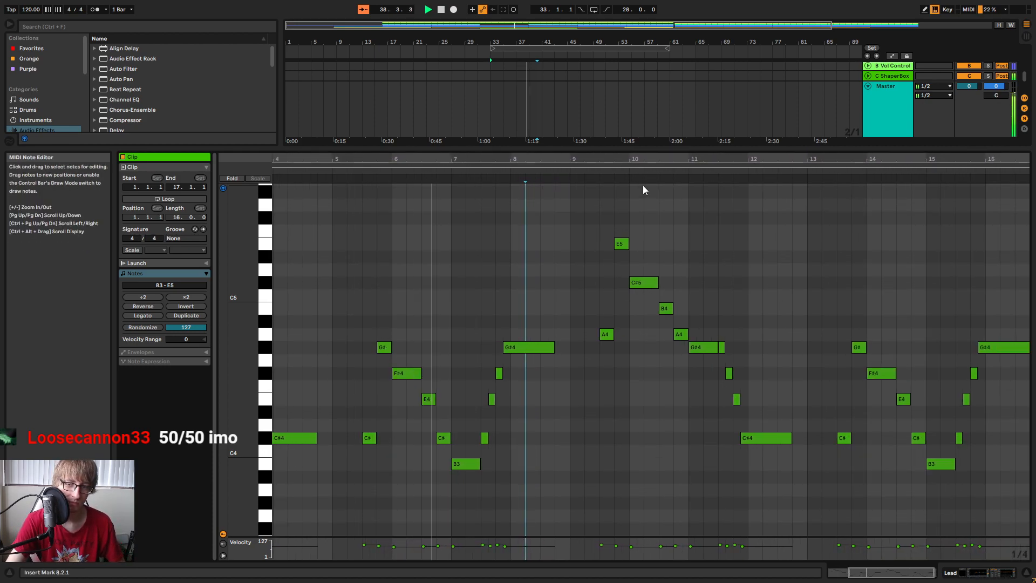
drag(658, 160, 738, 161)
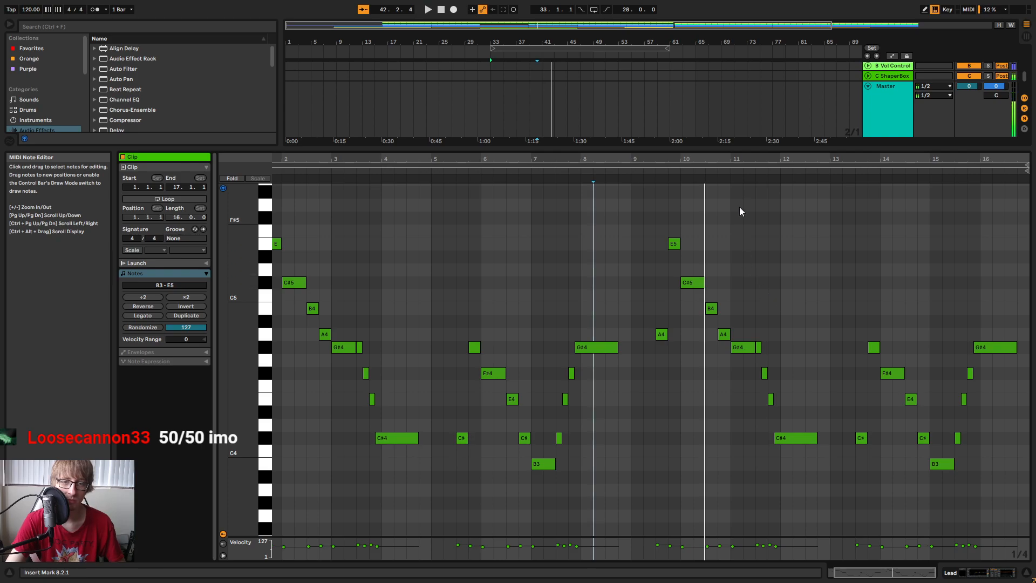
Raise the note at 10.3.1 in the second phrase to D5 and play back the passage.
drag(743, 162, 656, 186)
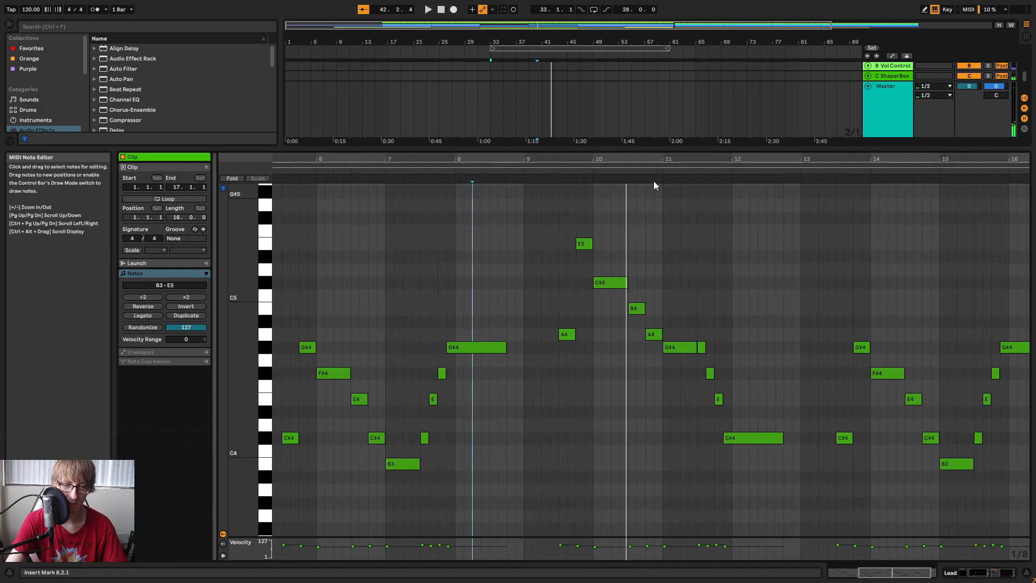
click(637, 308)
key(Up)
key(Up)
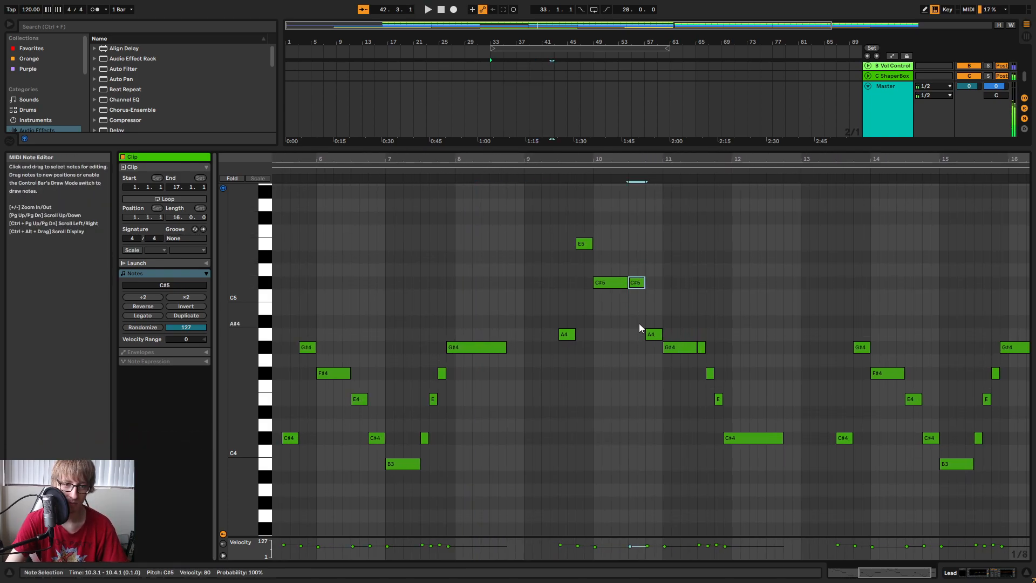
key(Up)
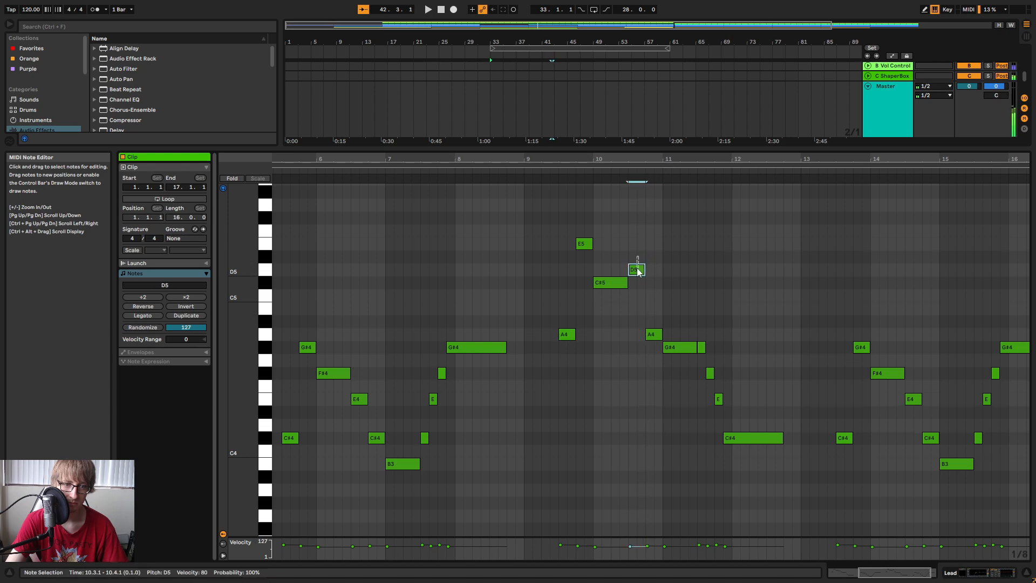
click(553, 171)
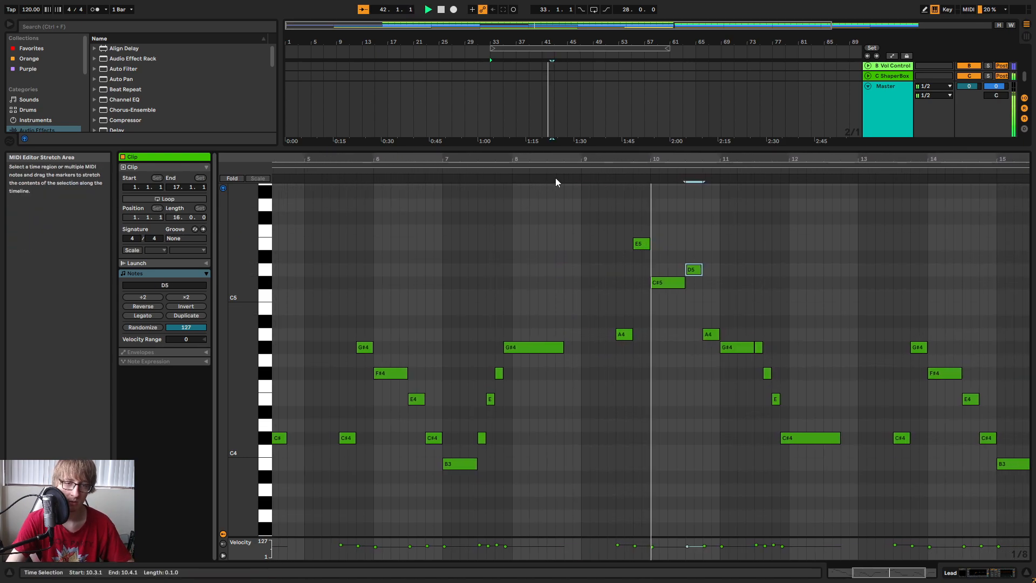
key(space)
Add a short C#5 note at 10.3.3 beneath the end of the D5.
drag(672, 287, 667, 326)
double_click(652, 284)
click(661, 334)
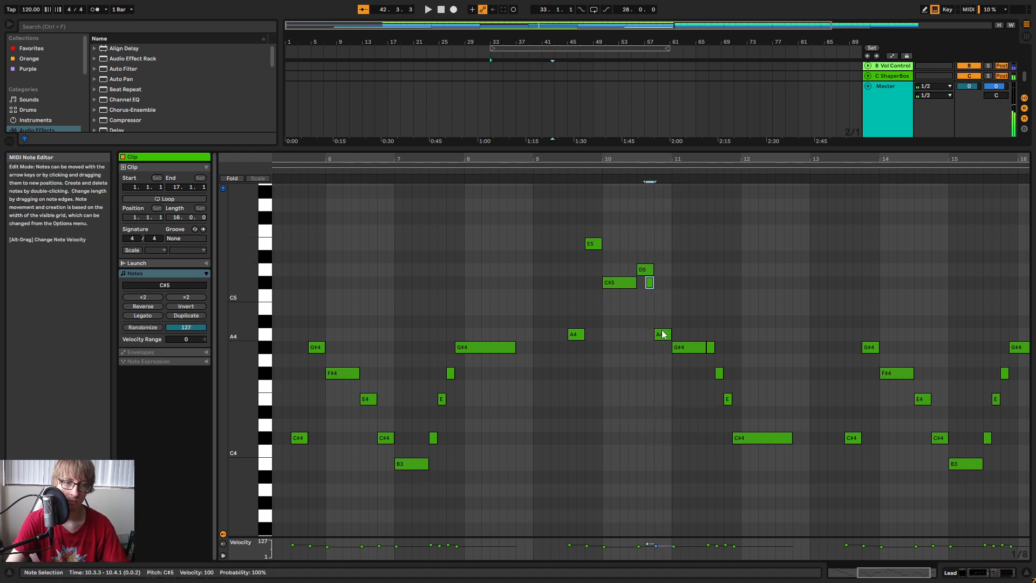
key(Down)
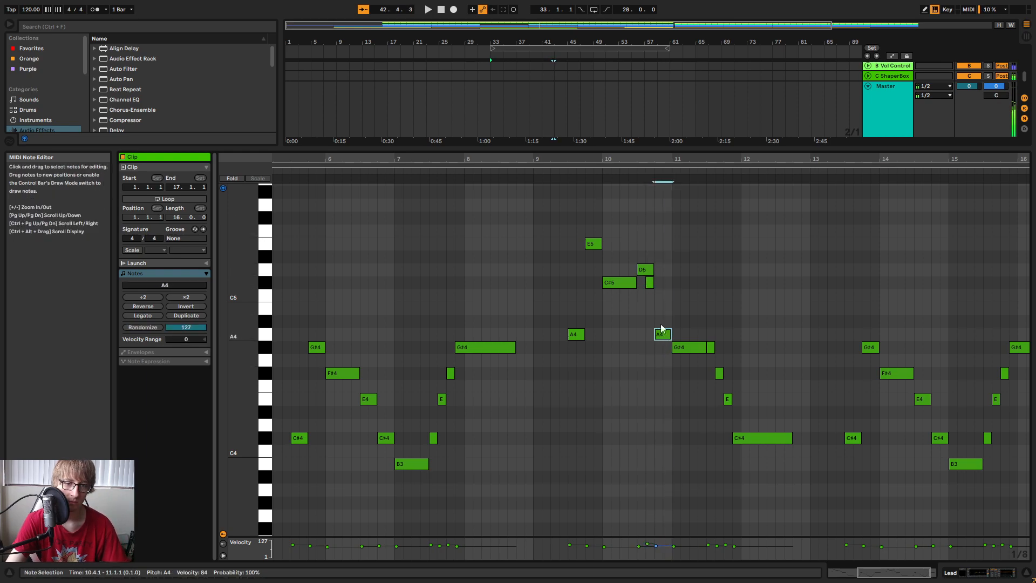
Shorten the A4 at 10.4.1 to 0.0.2, extend the following G#4 back to 10.4.3, and audition the change.
click(570, 169)
drag(731, 156, 706, 165)
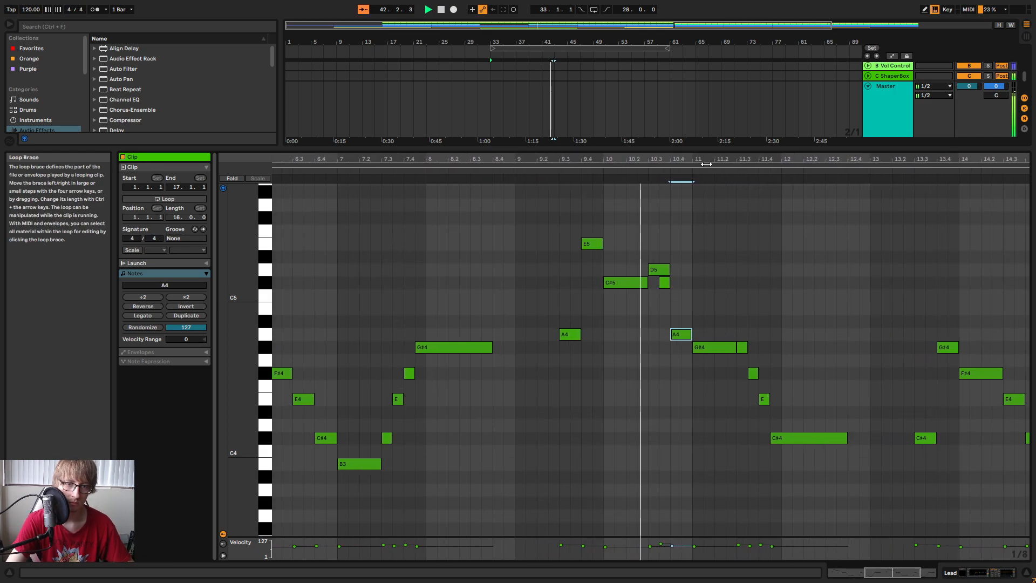
key(space)
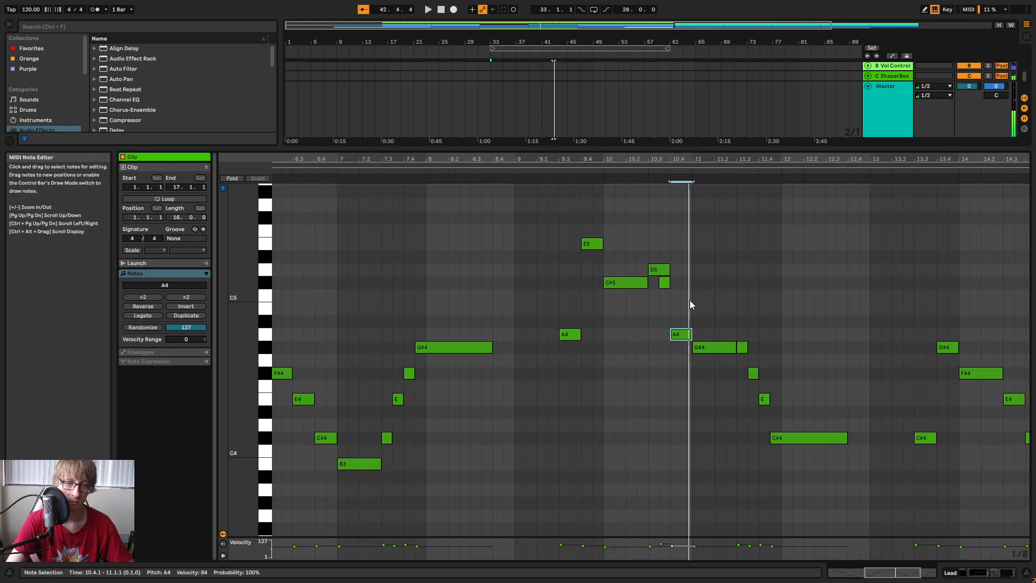
mouse_move(694, 348)
mouse_down()
mouse_move(681, 352)
mouse_move(679, 341)
mouse_up()
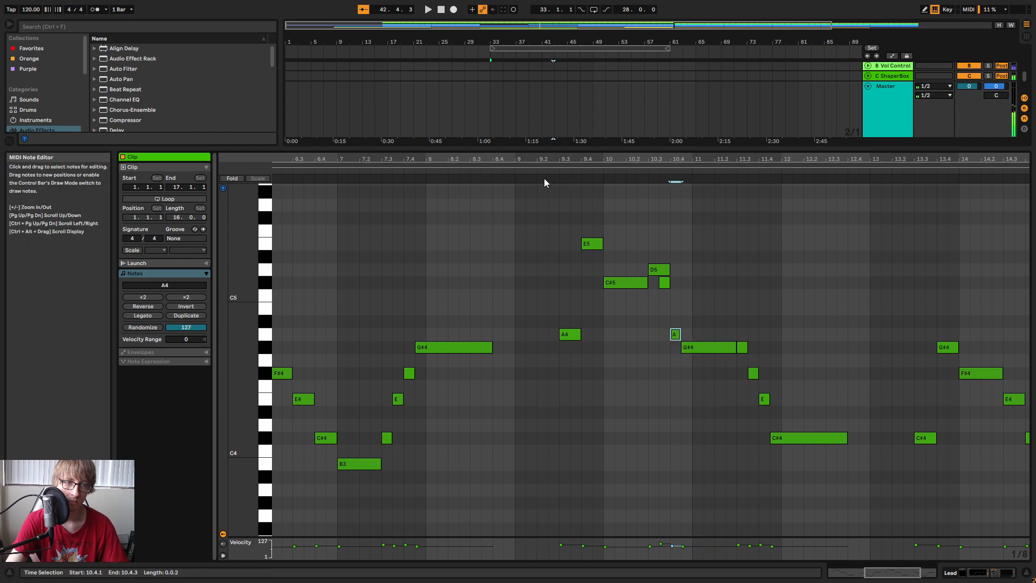
click(546, 184)
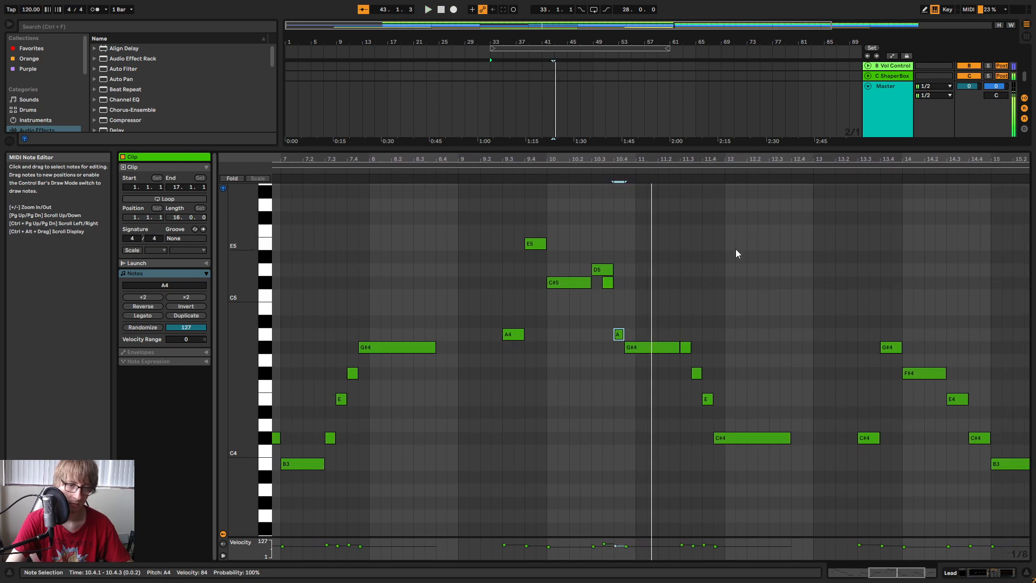
Add an F#4 note at 11.1.3 and shorten the preceding G#4 to end where it starts.
double_click(652, 373)
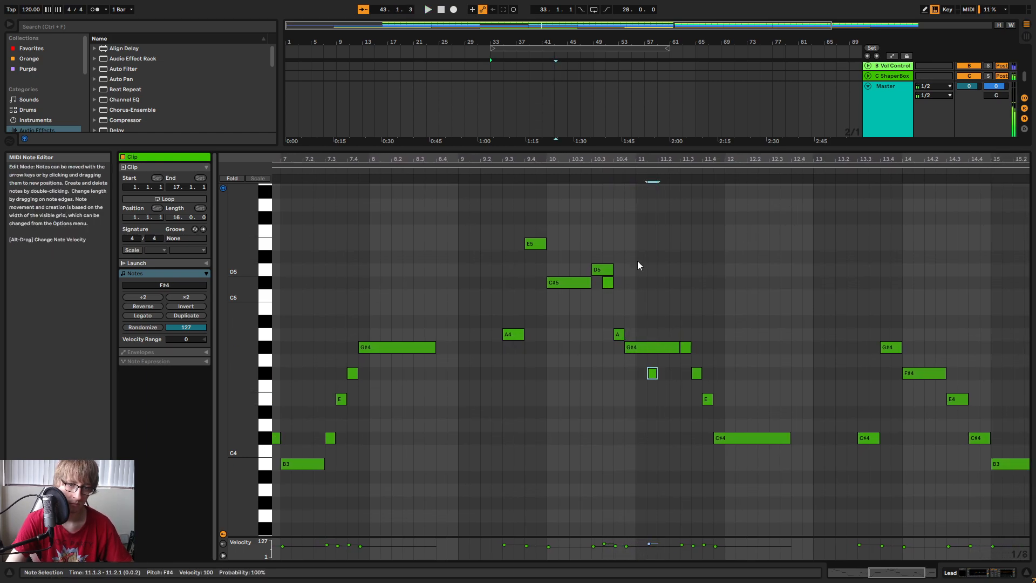
click(590, 172)
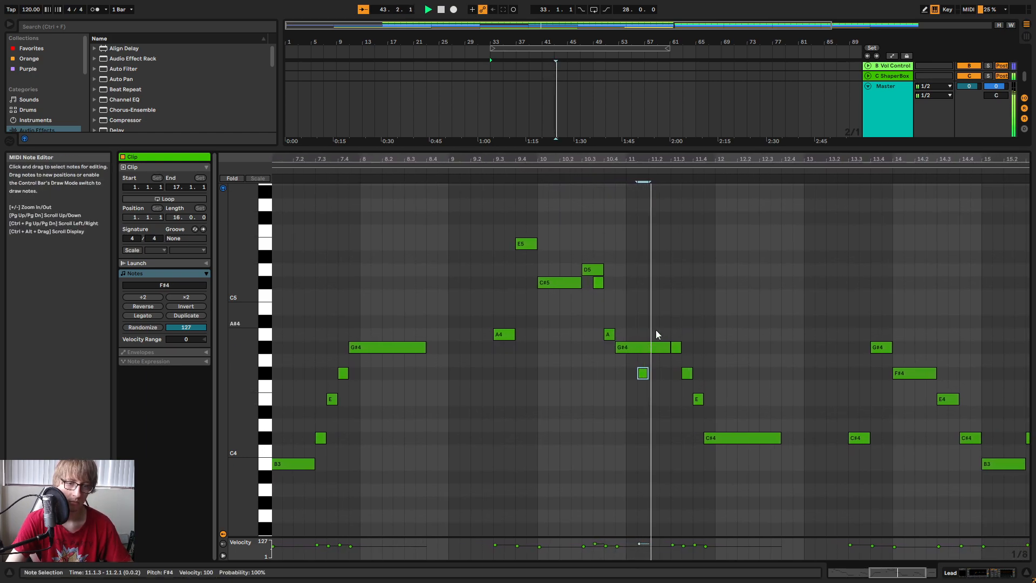
drag(661, 347, 637, 347)
click(638, 373)
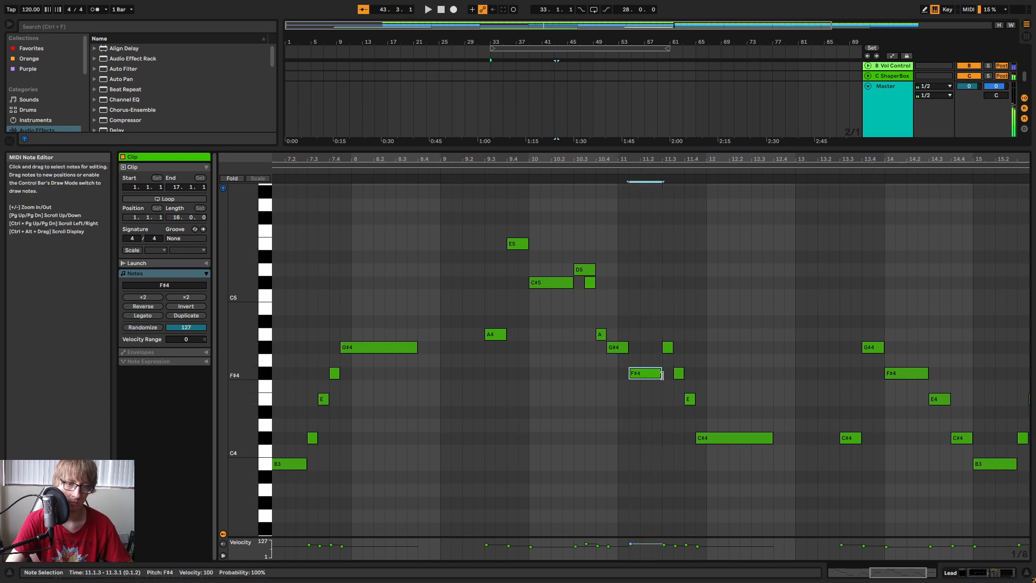
Try a short D#4 note at 11.2.3 after the F#4.
double_click(654, 411)
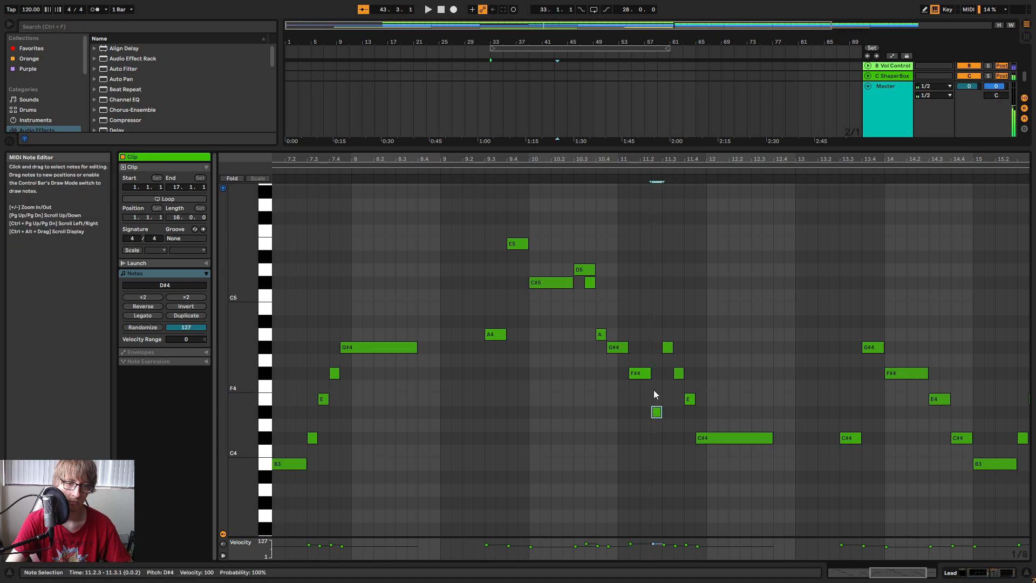
key(Delete)
key(space)
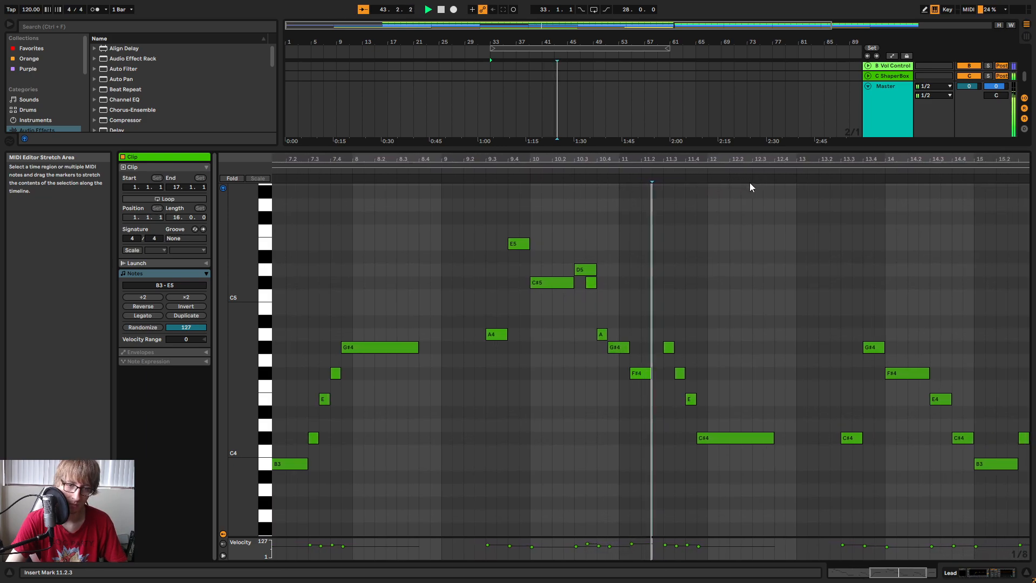
Replace the short notes in the second half of bar 11 with E4 at 11.2.3 and F#4 at 11.3.3, and audition them.
double_click(653, 400)
click(660, 377)
click(676, 374)
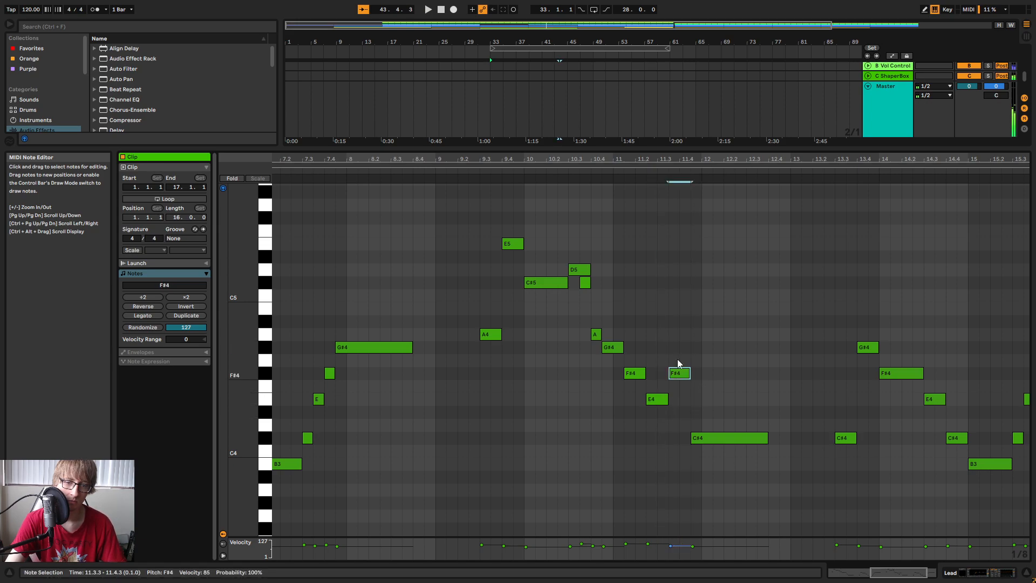
click(568, 172)
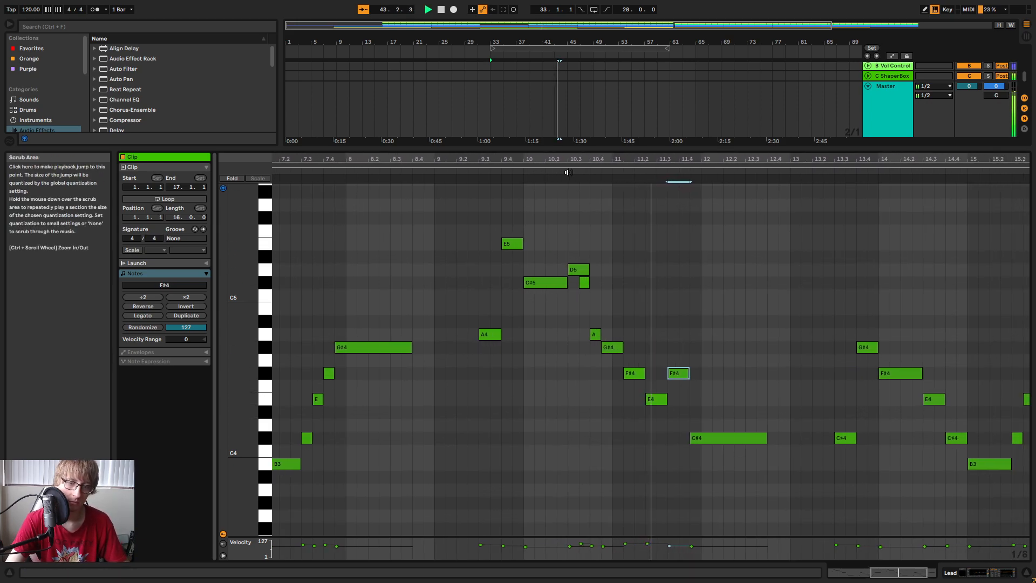
key(space)
Shorten the long C#4 at 11.4.3 to end at 12.1.3 and add an E4 copy of it there.
drag(688, 356, 682, 388)
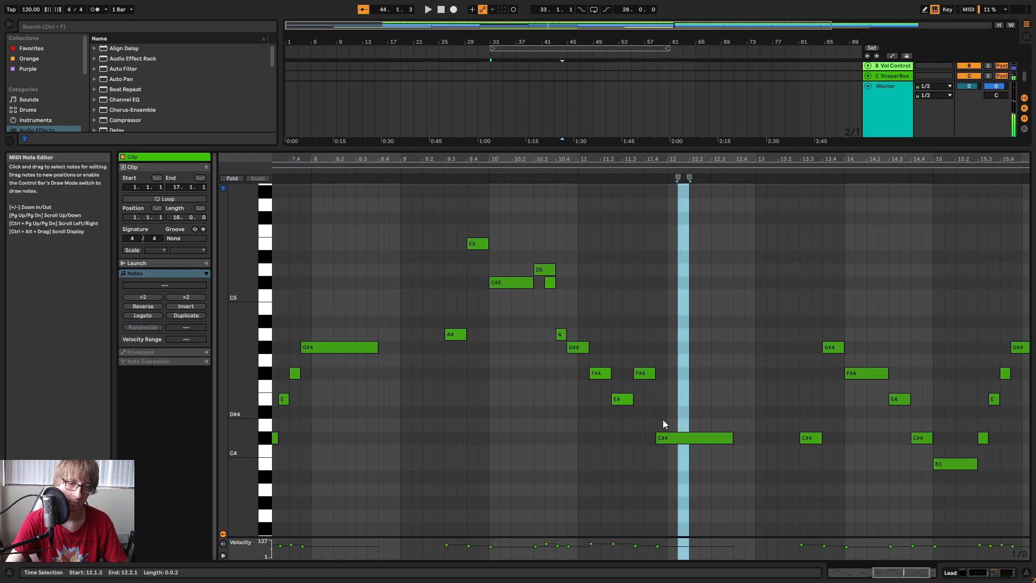
drag(668, 438, 678, 439)
click(679, 419)
key(ctrl+v)
key(Up)
key(Up)
key(Up)
Continue the run with note copies at B3 on 12.2.3 and C#4 on 12.3.3, and play back the passage.
click(696, 439)
key(ctrl+v)
key(Down)
key(Down)
click(723, 437)
key(ctrl+v)
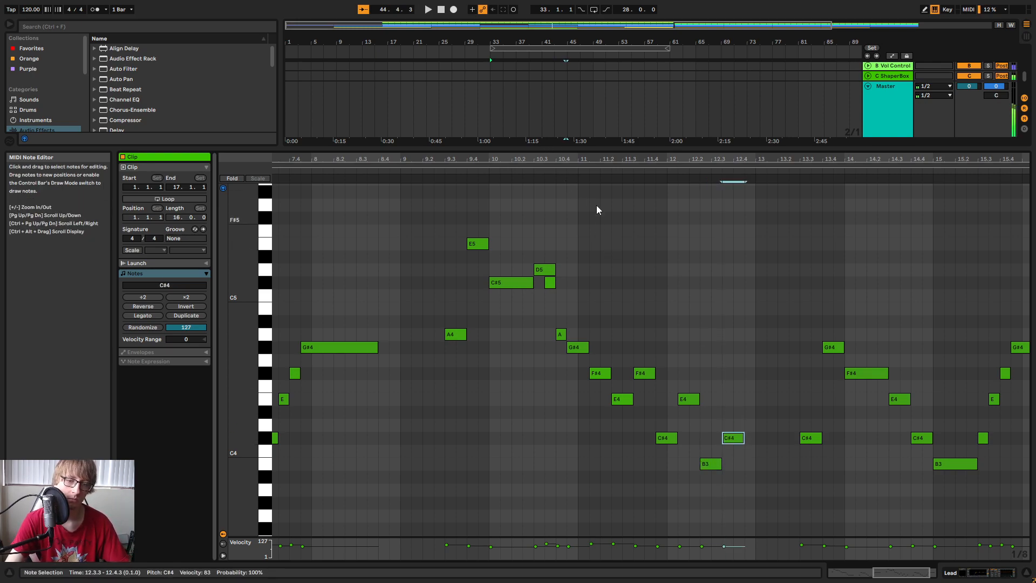
key(space)
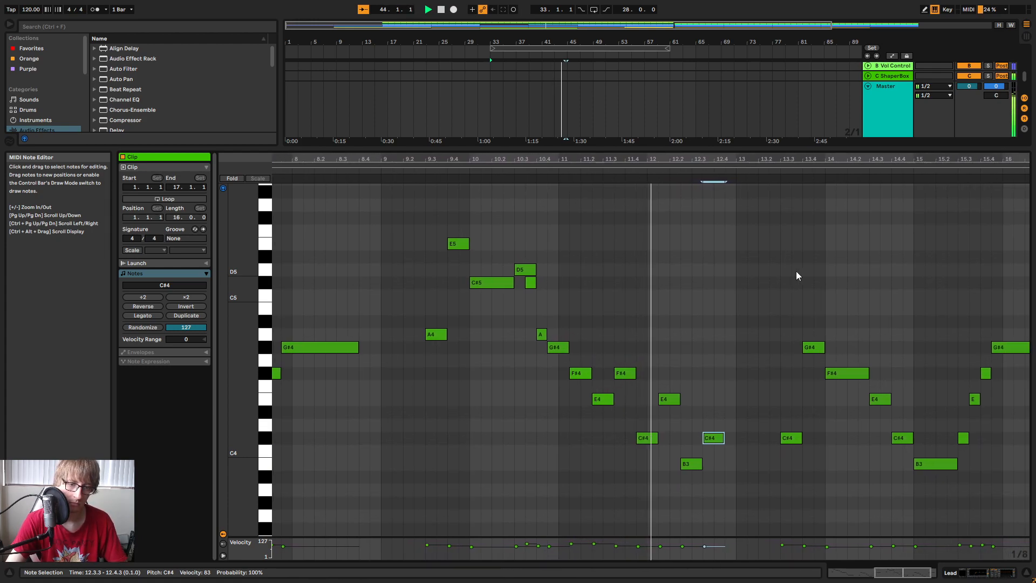
Show the full clip and play back the revised sixteen-bar melody from bar 33.
key(space)
drag(575, 156, 576, 111)
key(space)
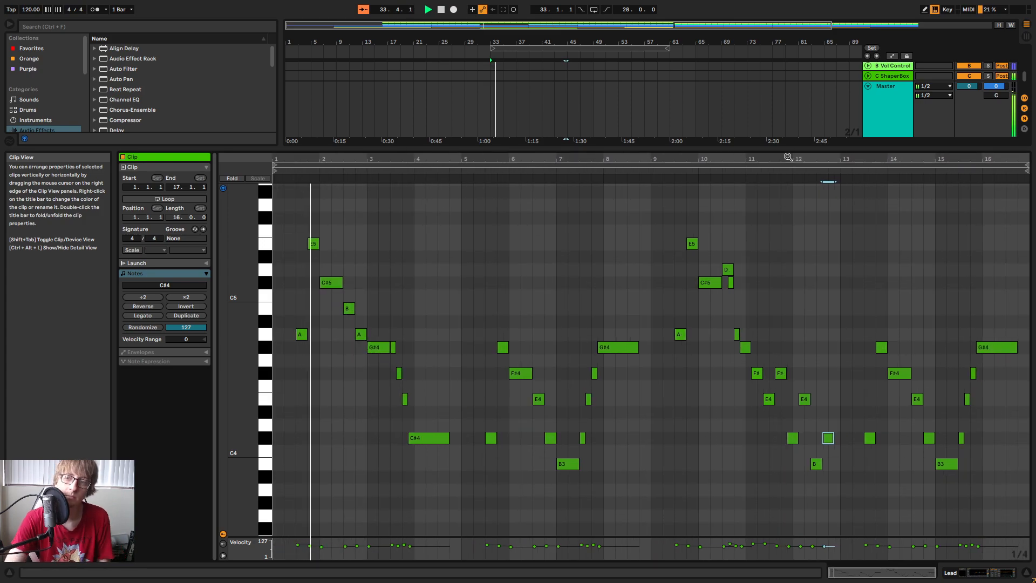
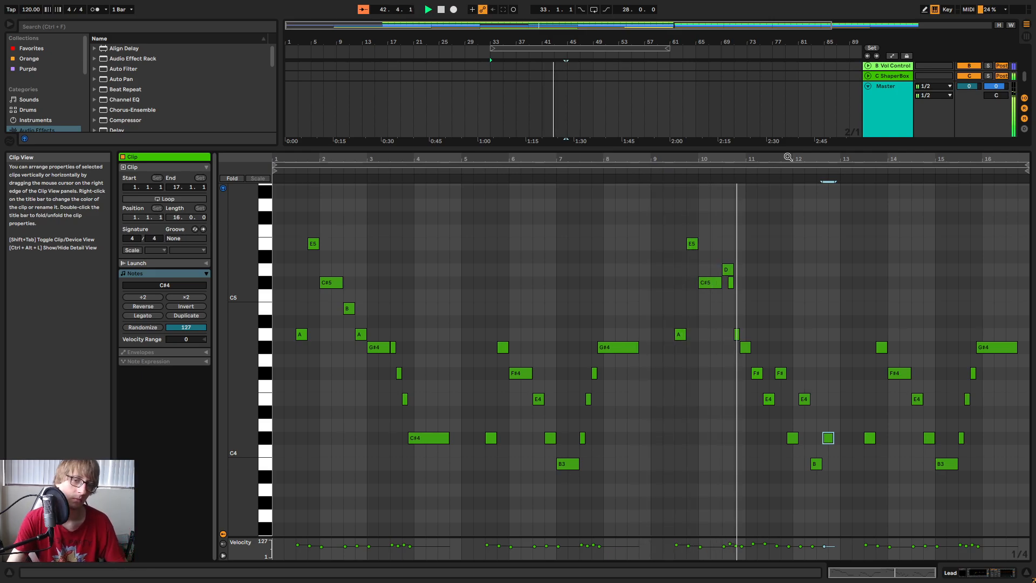
Move the E4 at 11.2.3 to G#4 and the F#4 at 11.3.3 to A4, and audition the passage.
drag(839, 158, 799, 190)
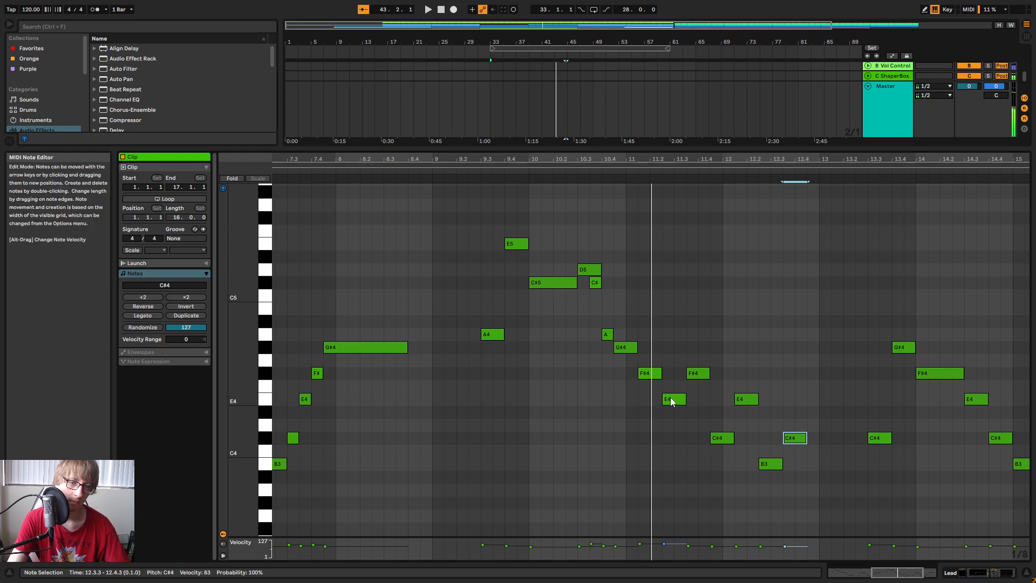
drag(675, 402, 695, 336)
click(572, 178)
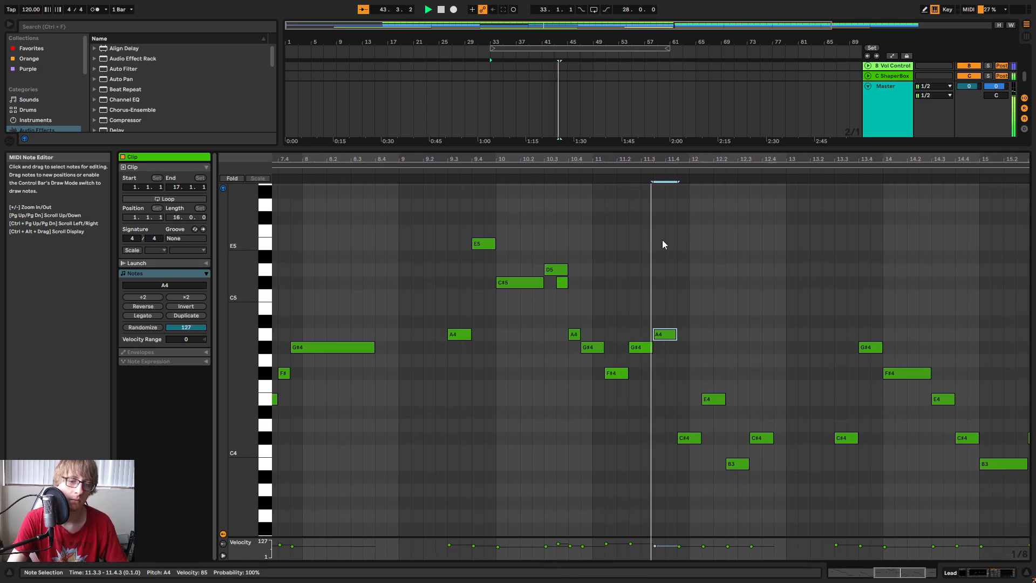
key(space)
Change the note at 11.4.3 to E4, the one at 12.1.3 to C#4 and the one at 12.2.3 to E4.
click(671, 435)
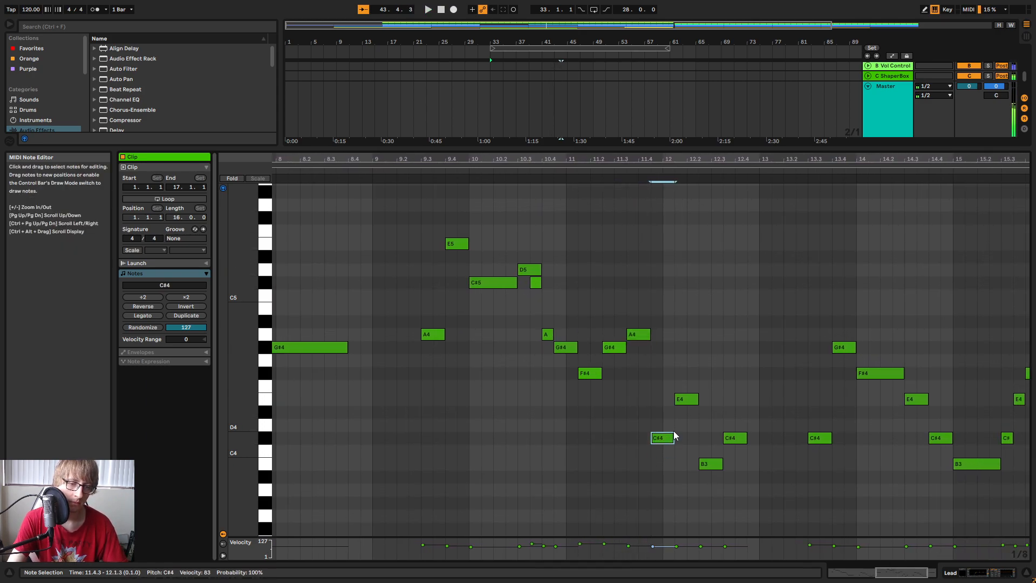
key(Up)
click(682, 399)
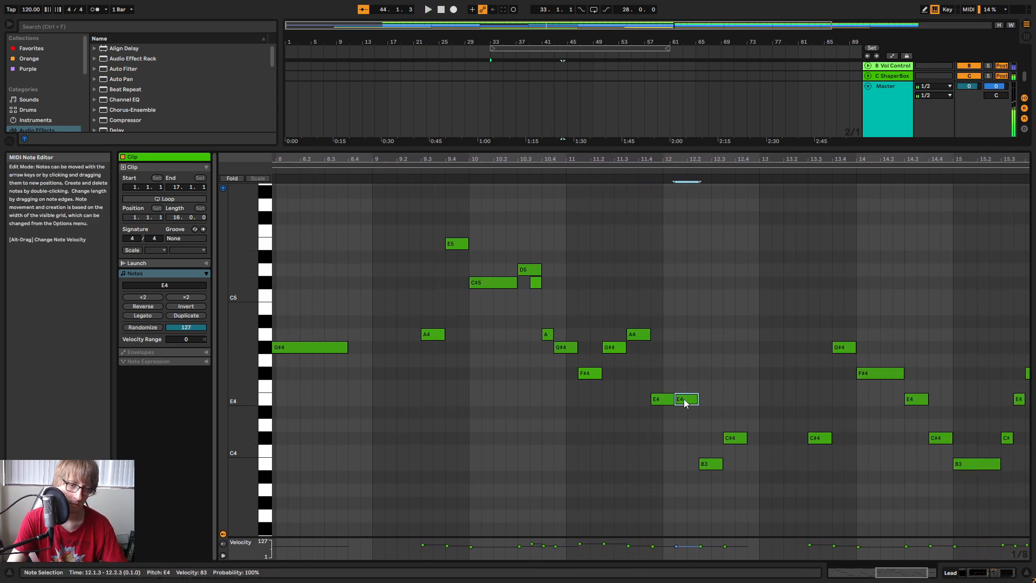
key(Down)
key(Down)
click(718, 466)
key(Up)
key(Up)
key(Up)
key(Up)
key(Up)
Raise the C#4 at 12.3.3 to F#4 and play back the revised phrase.
click(736, 438)
key(Up)
key(Up)
key(Up)
key(Up)
key(Up)
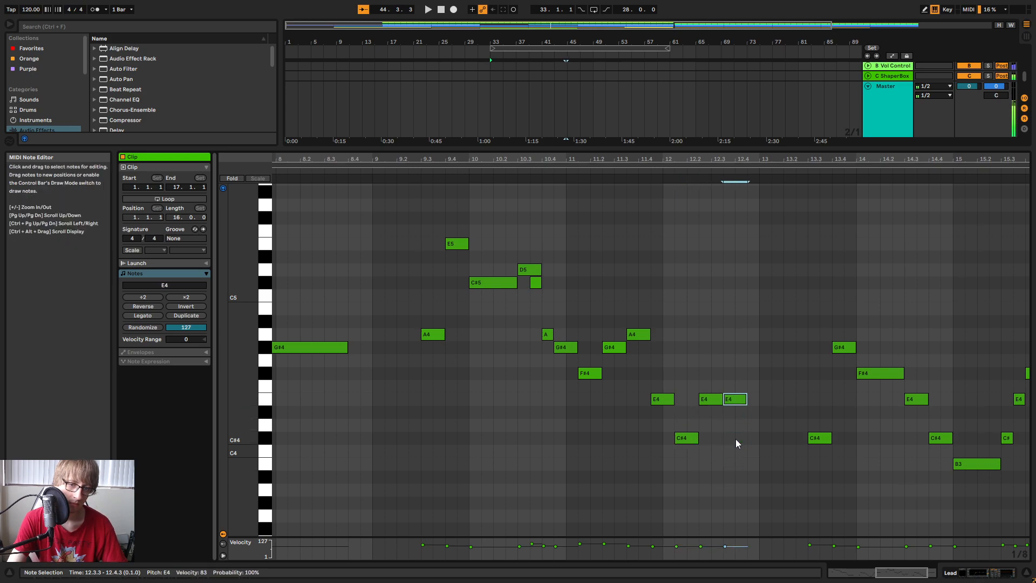
key(space)
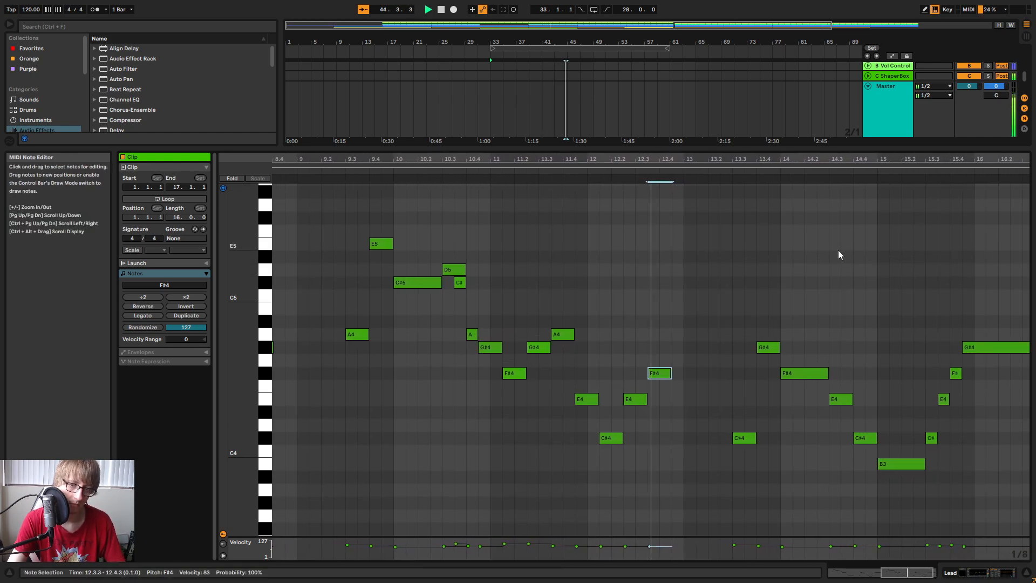
drag(733, 160, 738, 132)
key(space)
drag(841, 158, 883, 135)
click(665, 171)
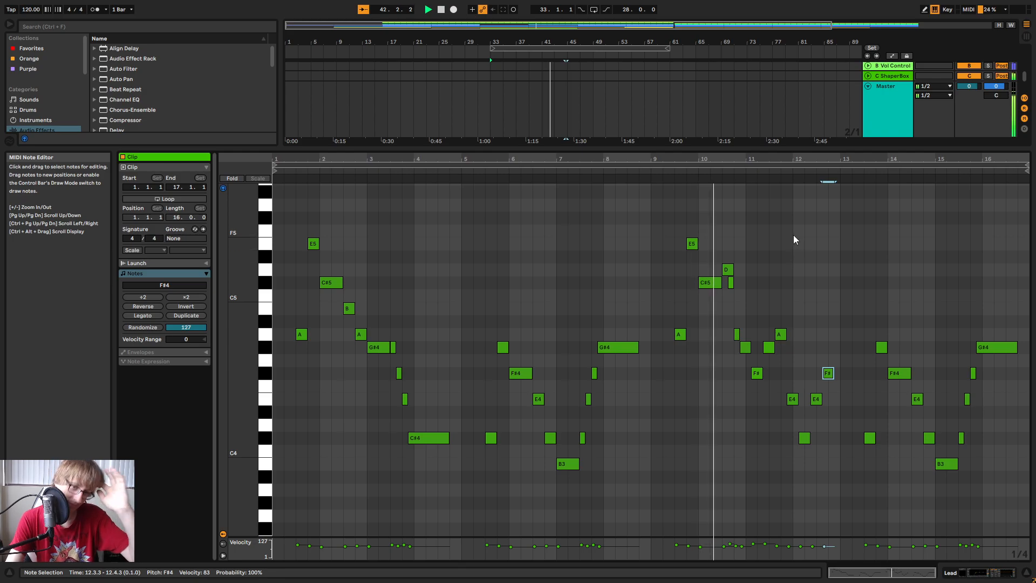
Add a D4 note from 13.1.1 to 13.3.1 and audition it in context.
drag(829, 159, 800, 170)
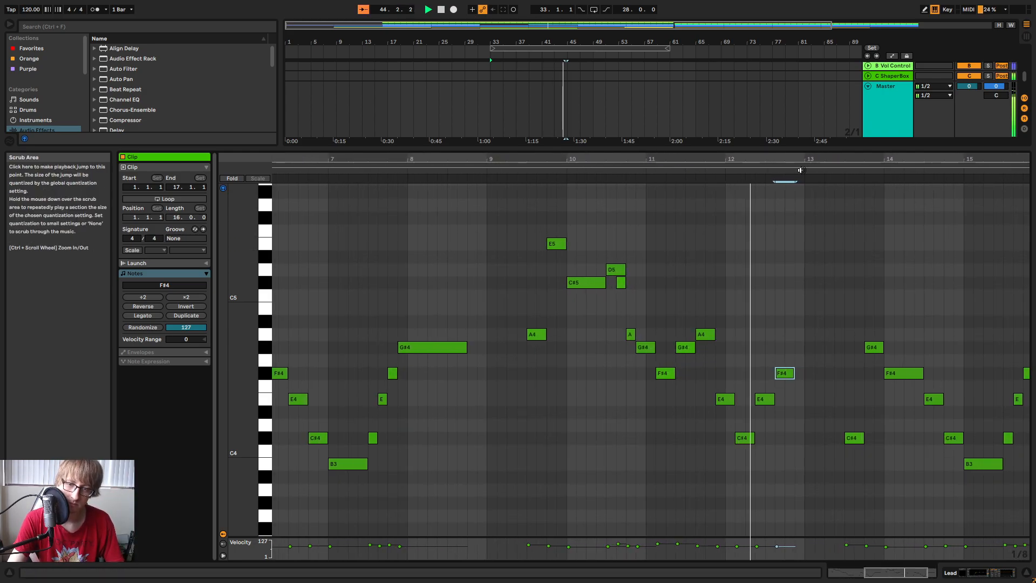
drag(884, 157, 845, 162)
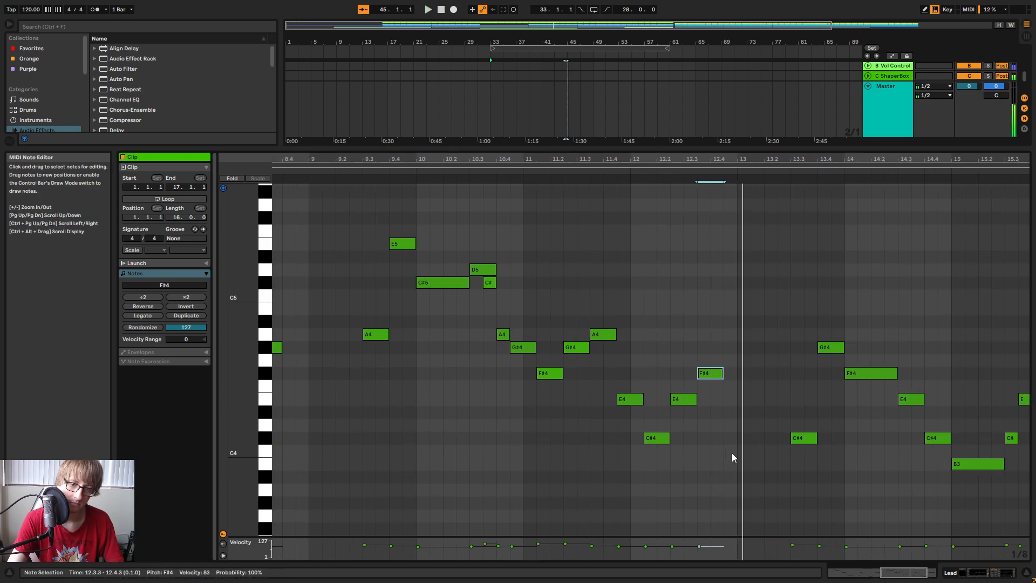
double_click(749, 428)
drag(748, 429, 777, 429)
click(689, 169)
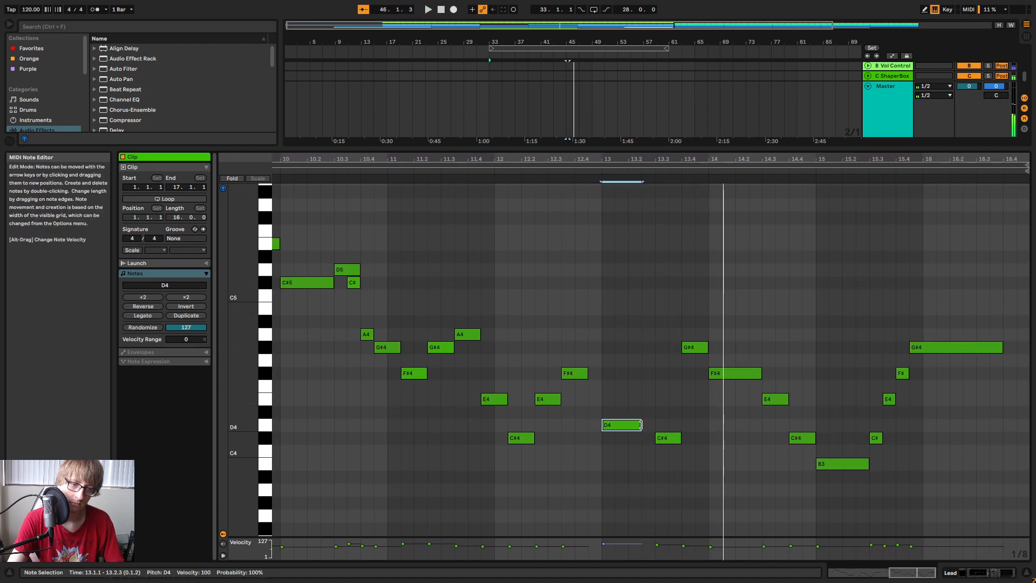
drag(642, 425, 655, 425)
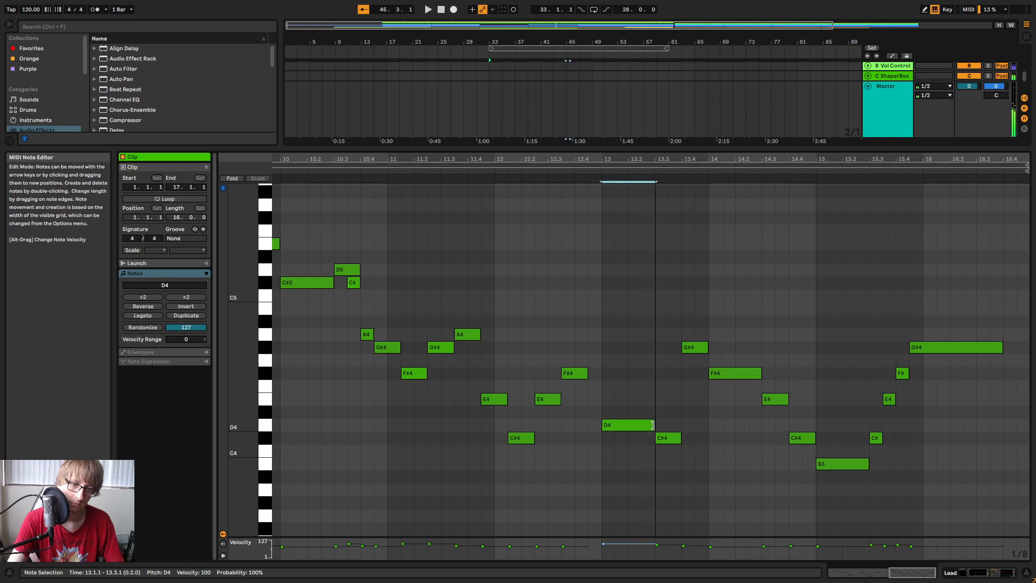
click(573, 170)
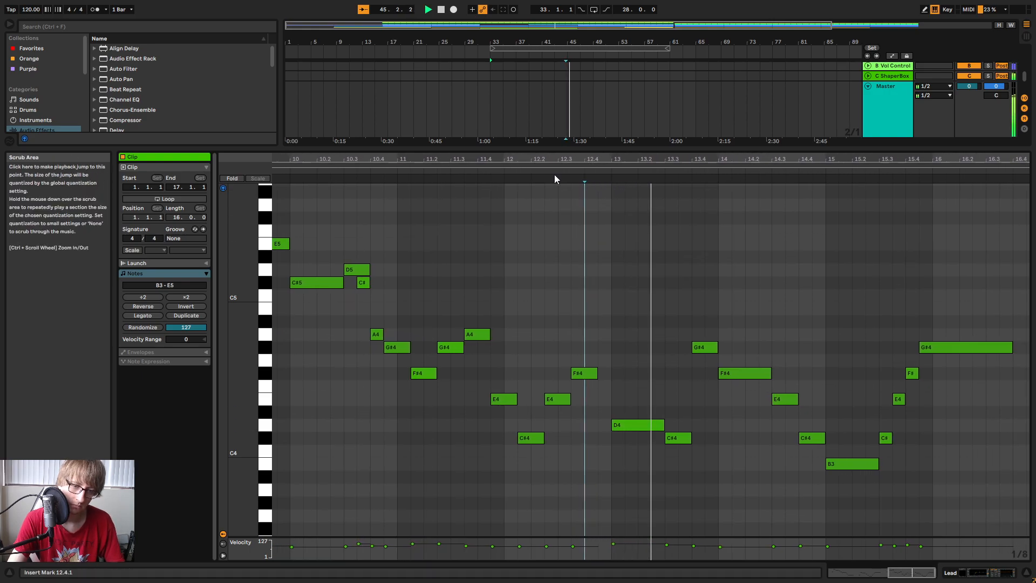
Turn the C#4 at 13.3.1 into a D4 ending at 13.3.3, and add short C#4 and D4 notes at 13.3.3 and 13.4.1.
click(670, 437)
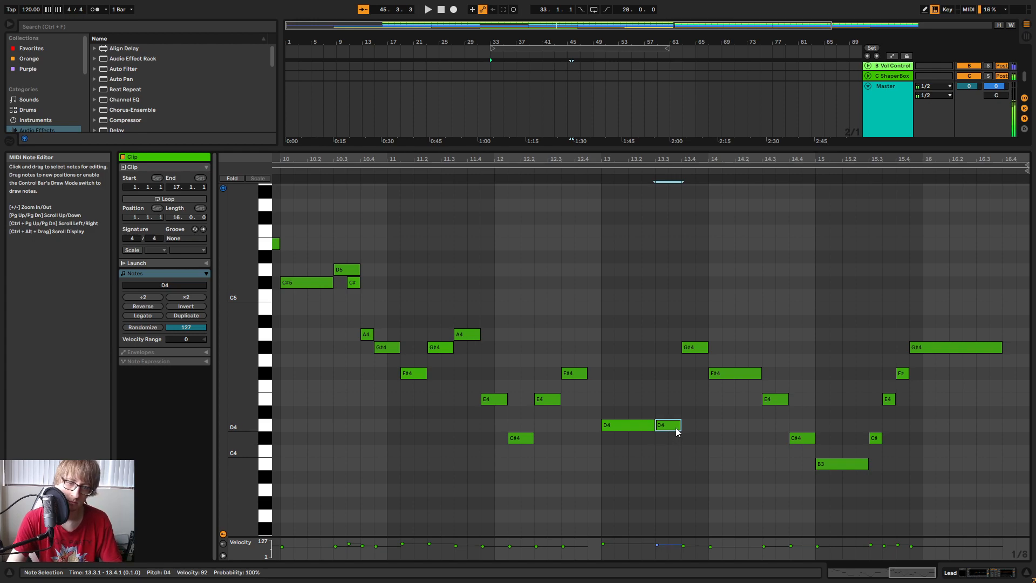
drag(680, 425, 668, 426)
double_click(670, 439)
double_click(689, 430)
Add a short F#4 at 13.4.3, delete the G#4 at 13.4.1, and audition bar 13.
double_click(702, 386)
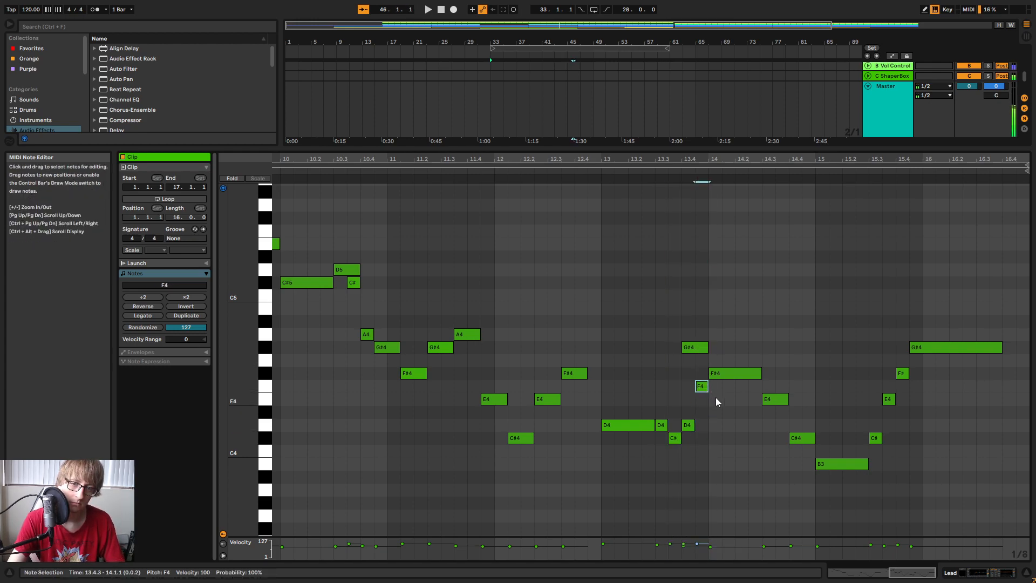
key(Up)
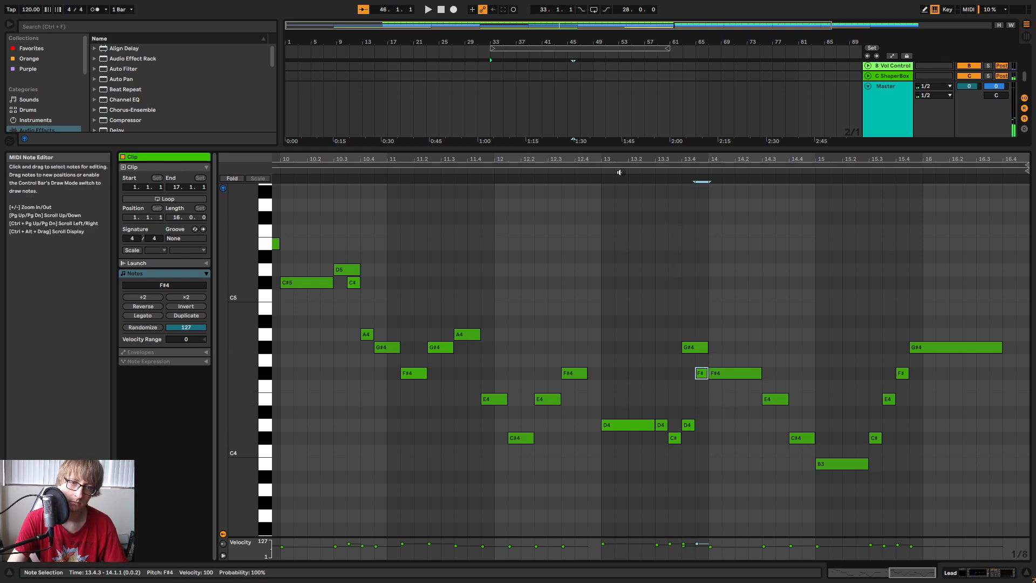
click(683, 353)
click(592, 171)
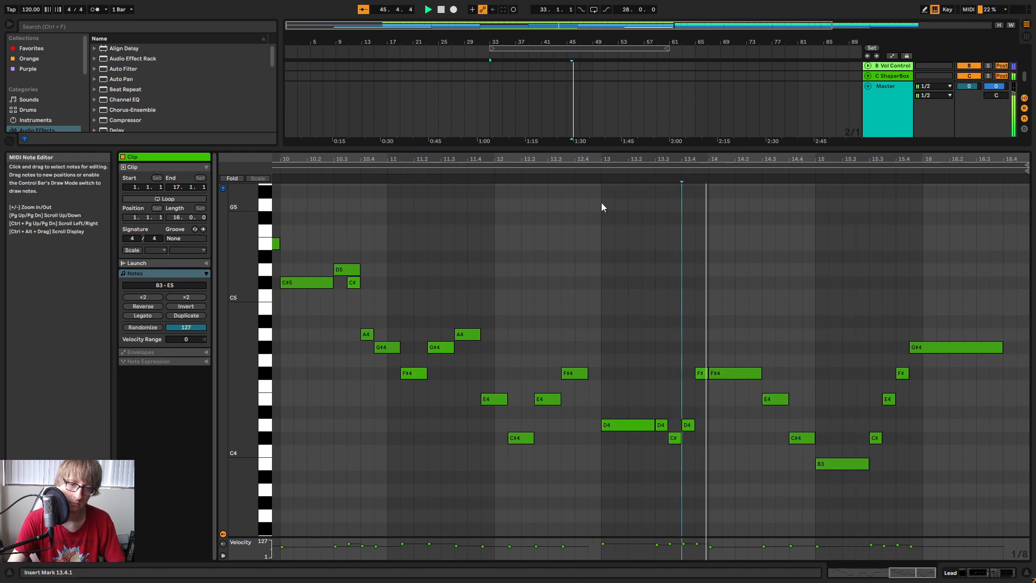
key(space)
Delete the F#4 at 14.1.1, extend the one at 13.4.3 to 14.1.3, duplicate it right after, and play back the phrase.
double_click(729, 373)
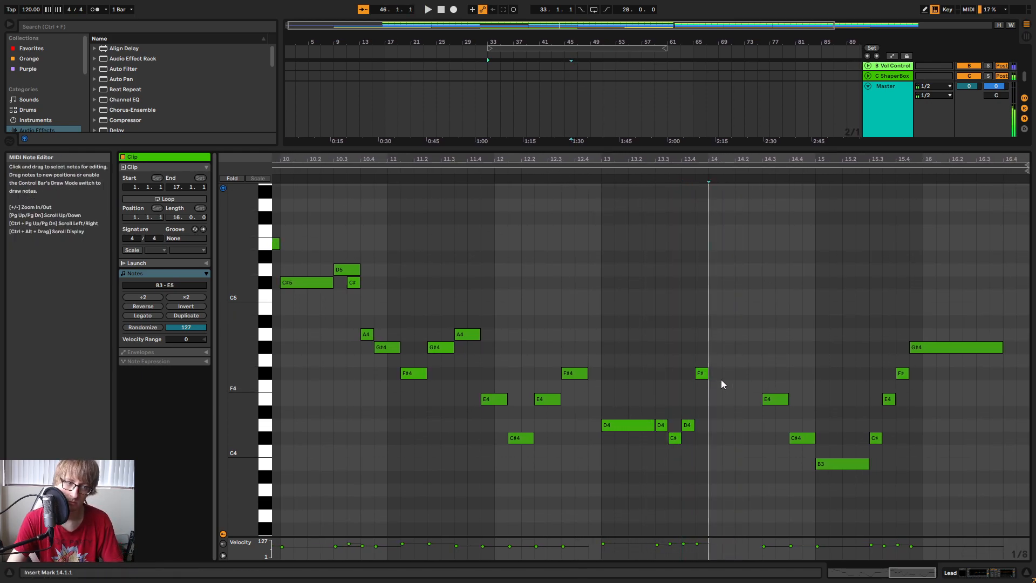
drag(707, 373, 721, 373)
key(ctrl+d)
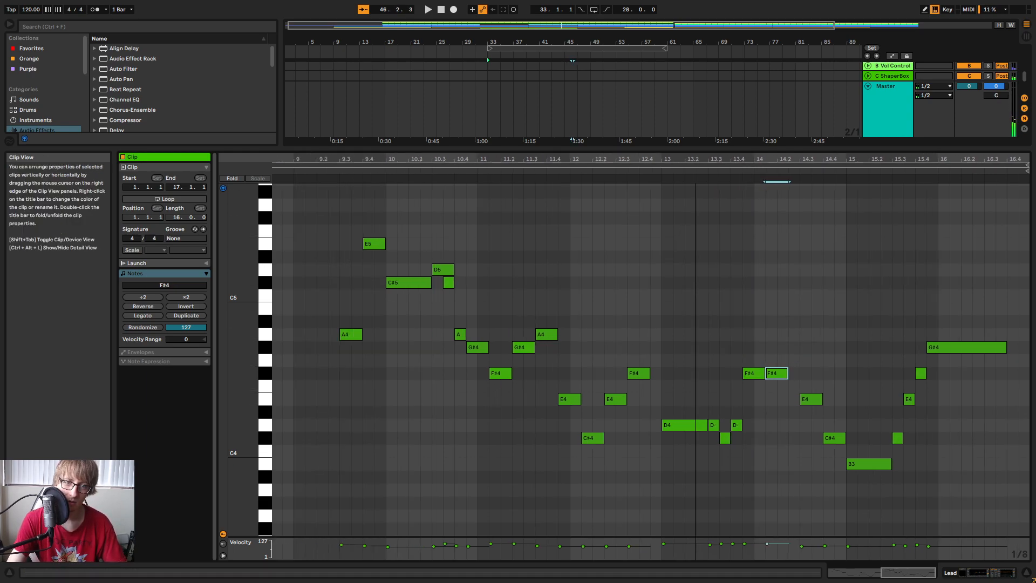
drag(673, 158, 673, 127)
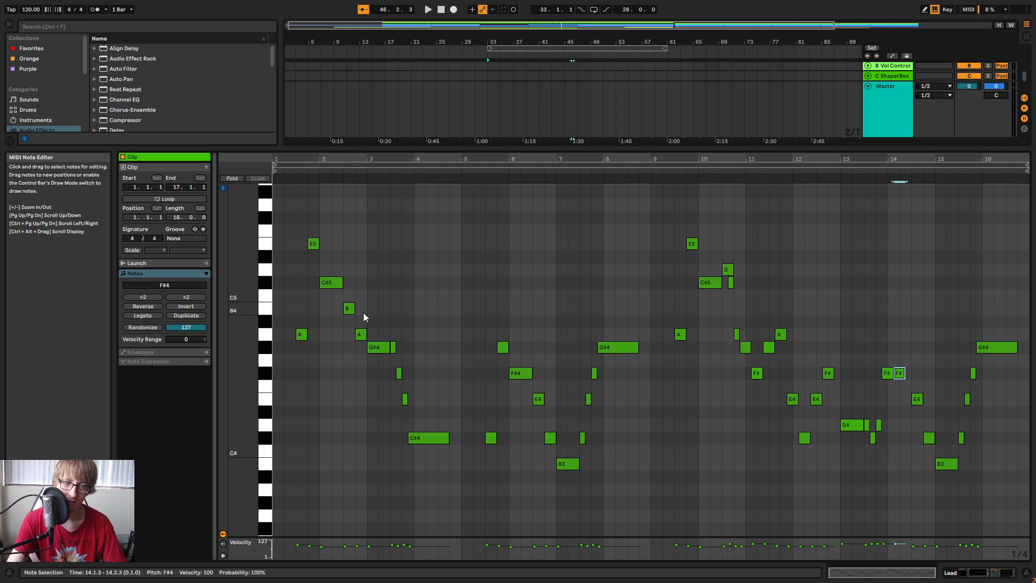
click(684, 170)
drag(843, 160, 696, 155)
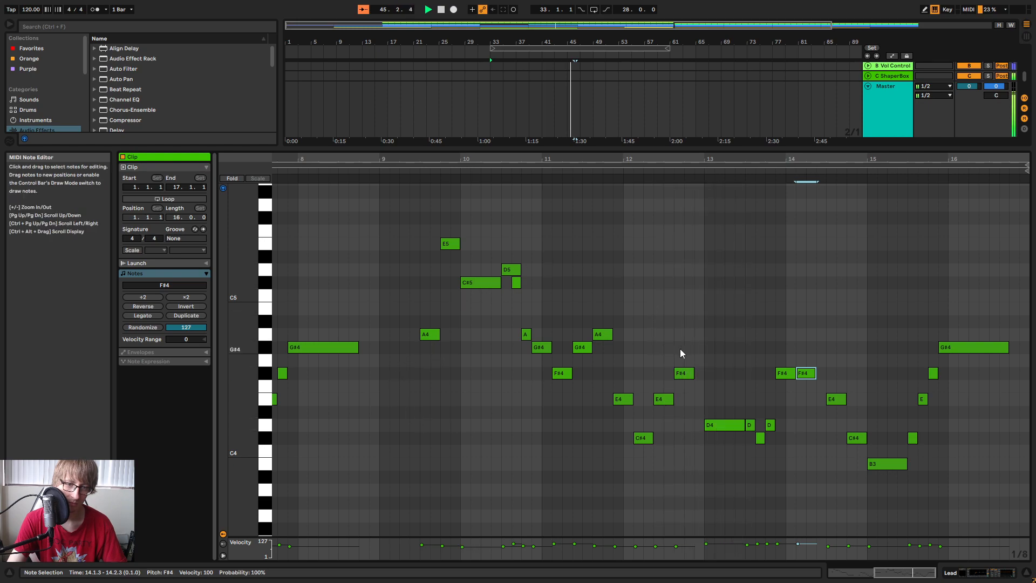
Raise the duplicated F#4 at 14.1.3 to G#4 and audition the change.
key(Up)
key(space)
click(700, 171)
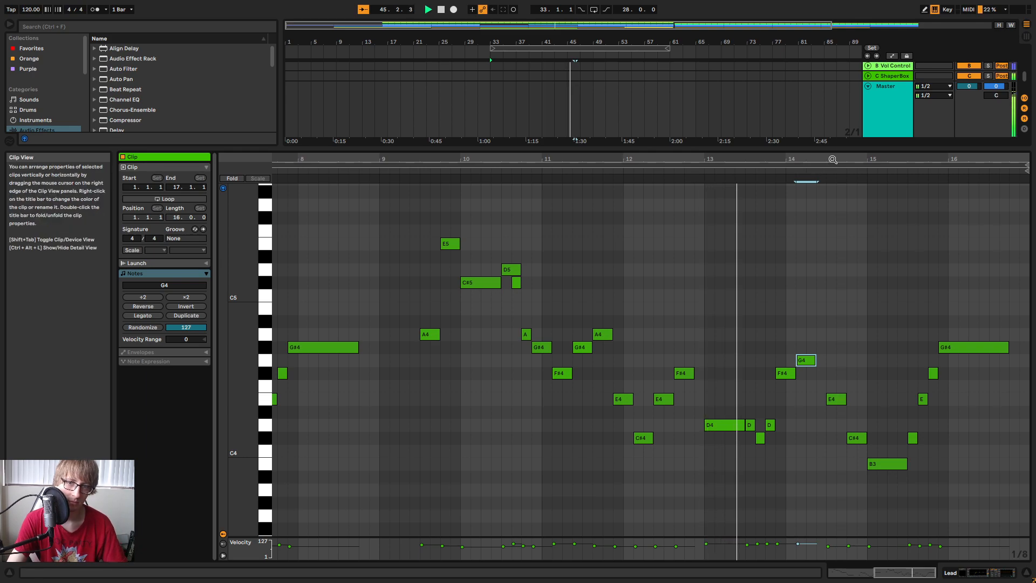
drag(833, 160, 811, 160)
key(Up)
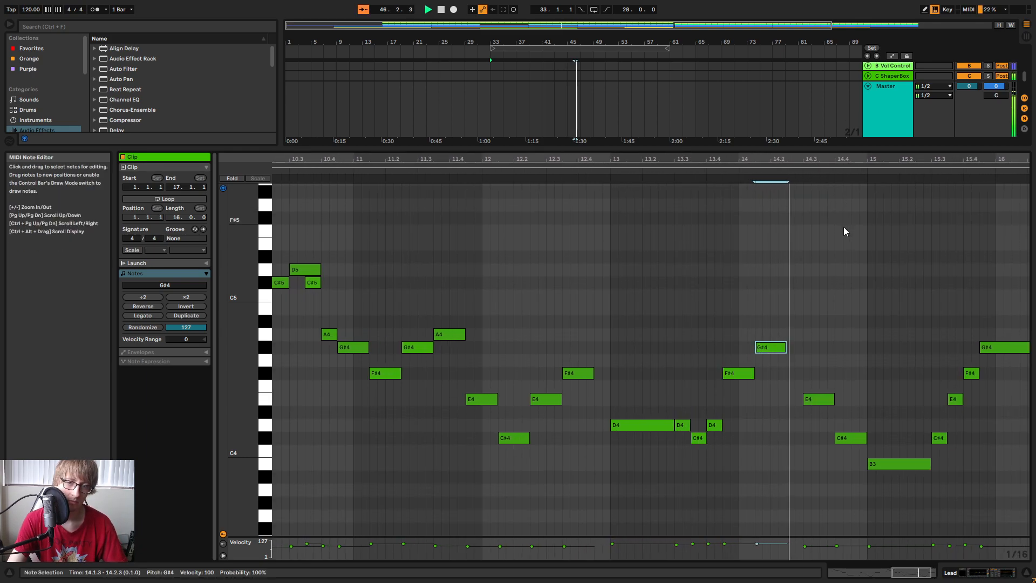
click(709, 172)
drag(787, 159, 819, 146)
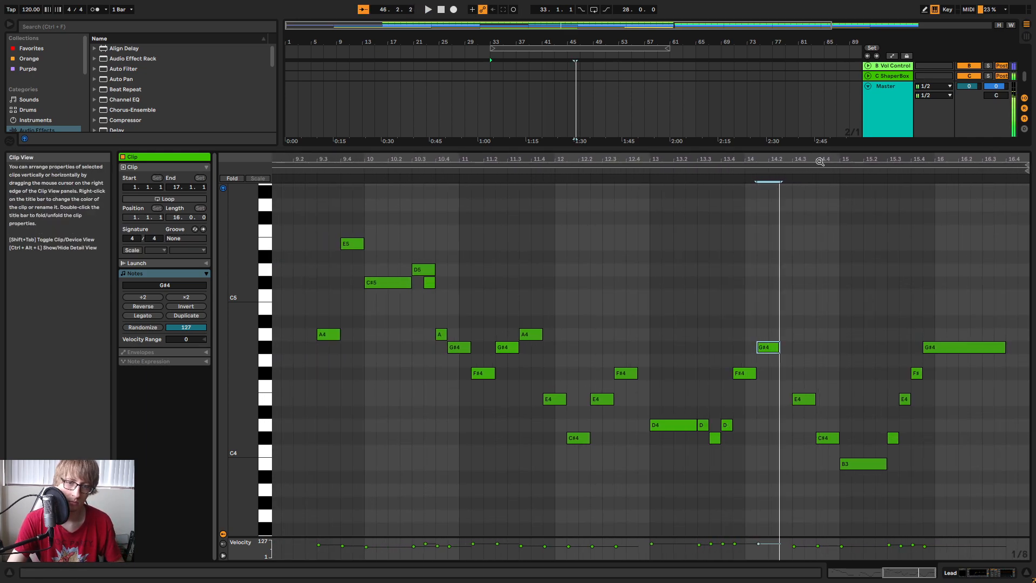
key(space)
Continue the rise by moving the bar 14 E4 to A4 at 14.2.3 and the C#4 to B4 at 14.3.3, and audition it.
drag(802, 394, 788, 333)
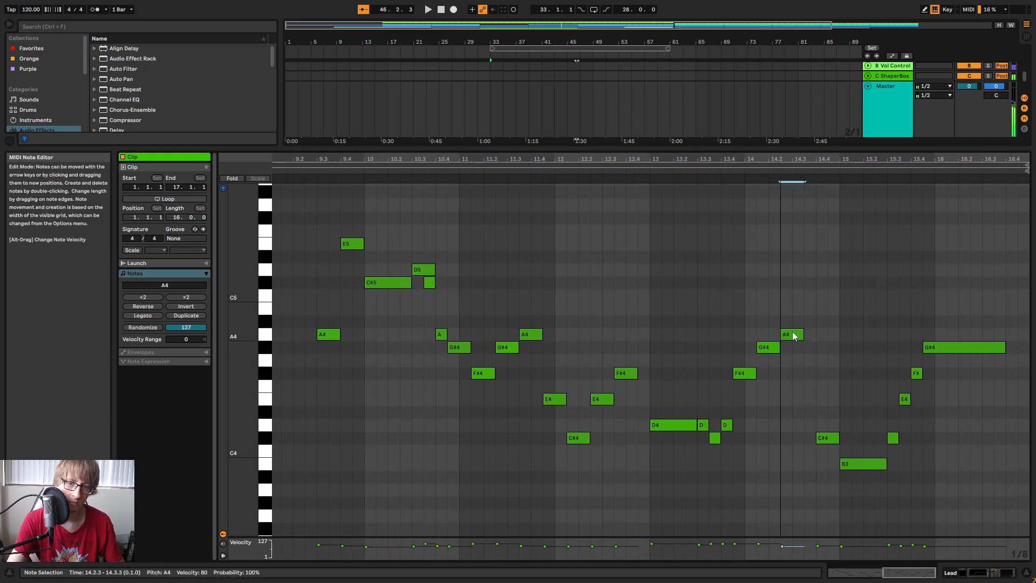
click(735, 171)
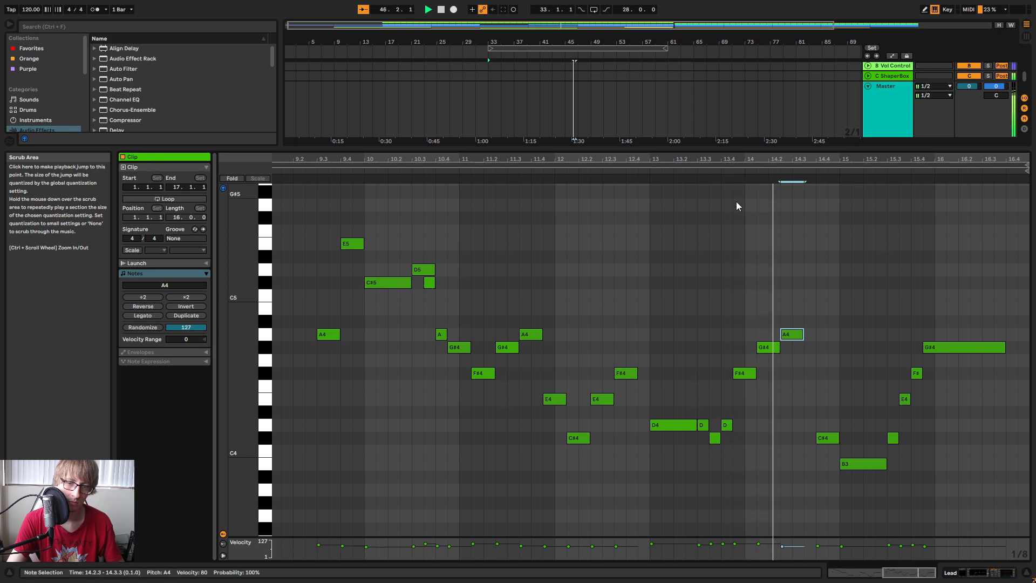
drag(828, 438, 816, 308)
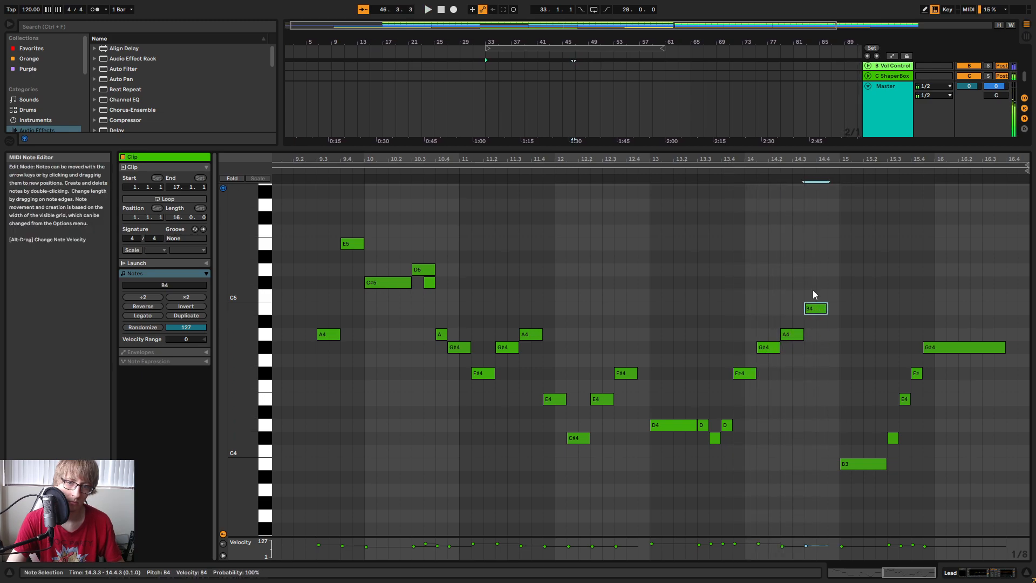
click(711, 171)
click(896, 250)
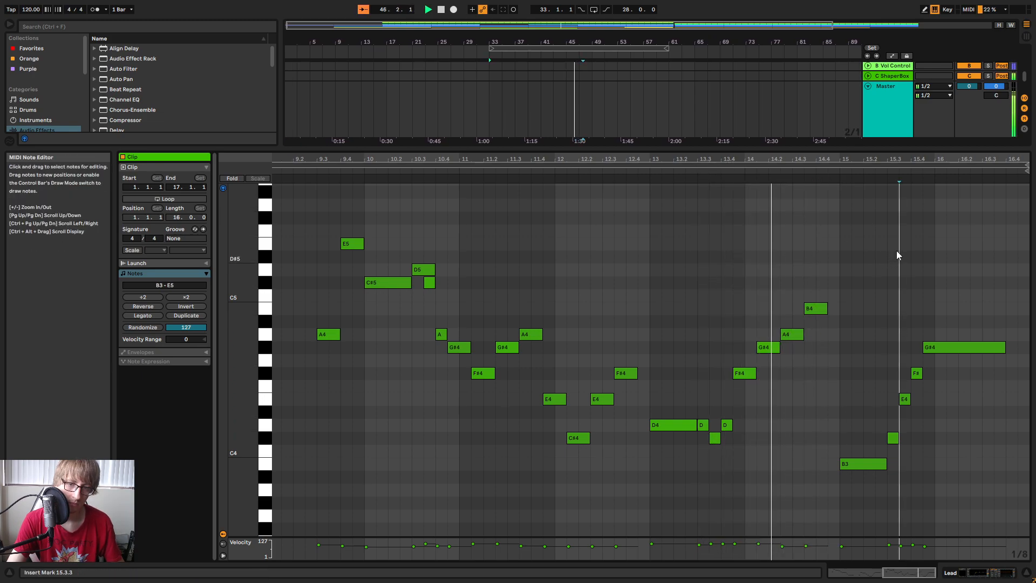
key(space)
Raise the B3 at 15.1.1 to G#4 and the short C#4 at 15.3.1 to A4, auditioning the passage.
drag(860, 462, 860, 348)
click(744, 163)
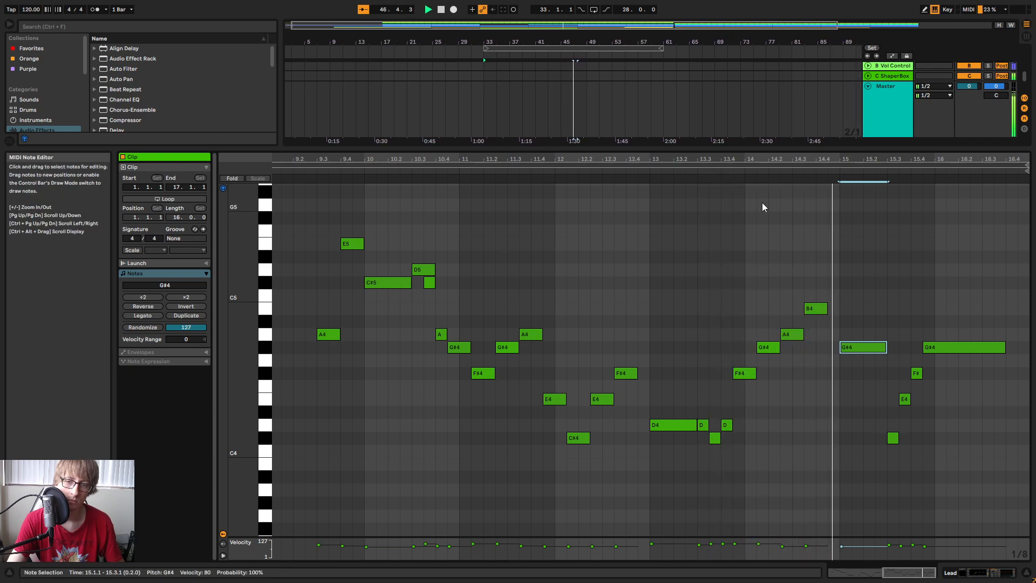
drag(893, 438, 902, 347)
key(Up)
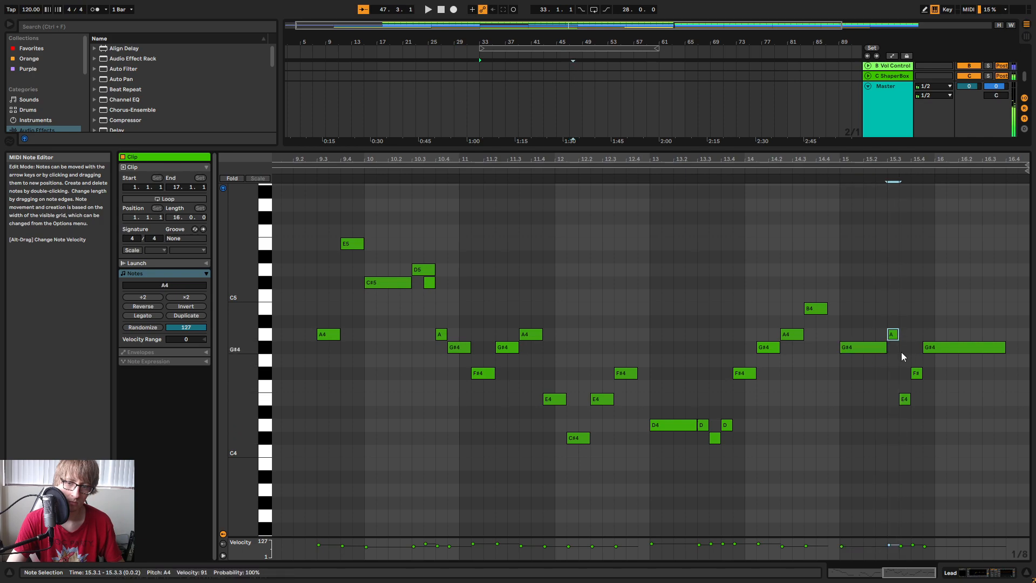
Change the short notes at 15.3.3 and 15.4.1 to G#4 and E4, and play back the ending.
mouse_move(903, 399)
mouse_down()
mouse_move(906, 348)
mouse_move(916, 386)
mouse_up()
click(918, 373)
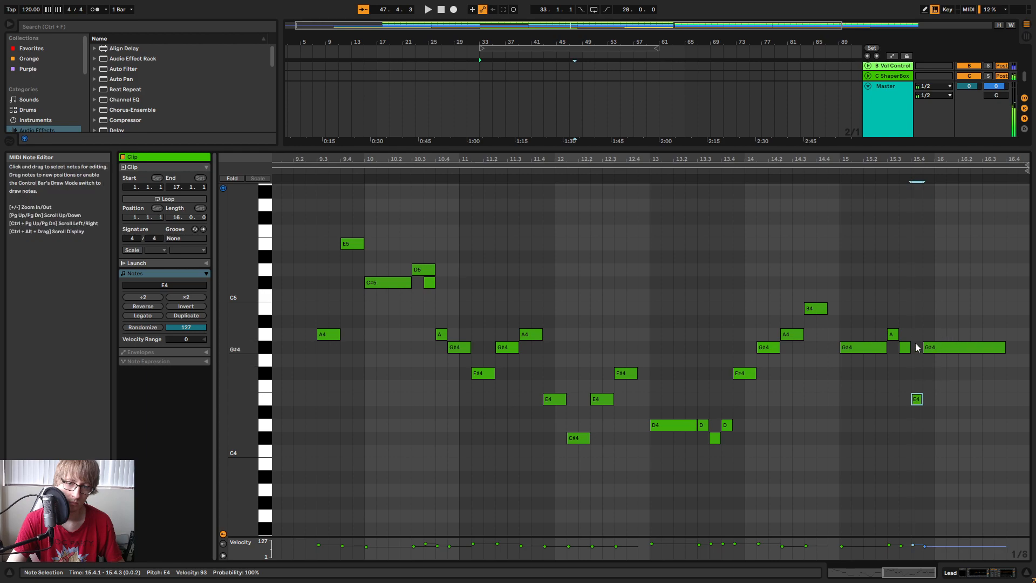
key(space)
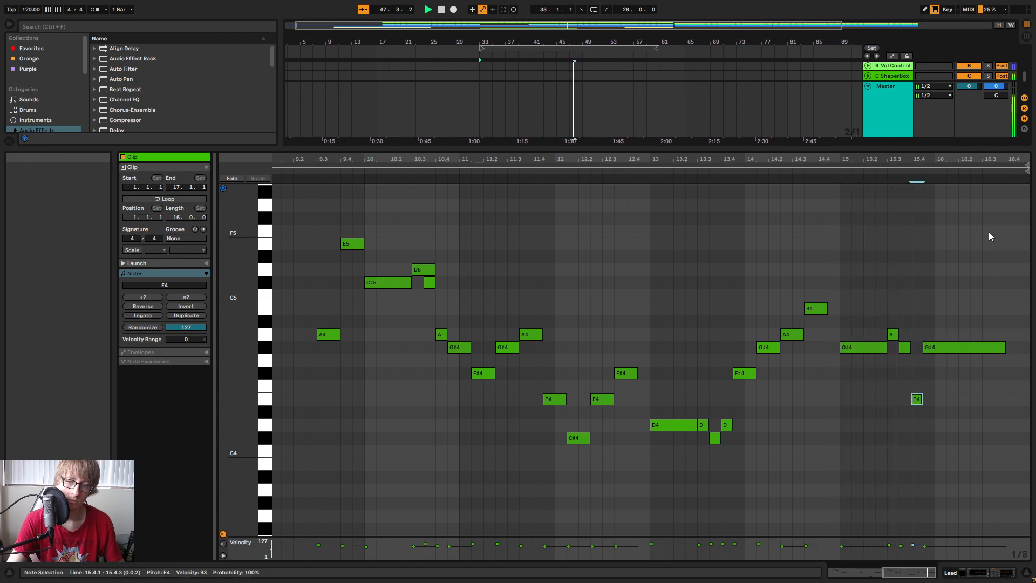
drag(944, 159, 987, 157)
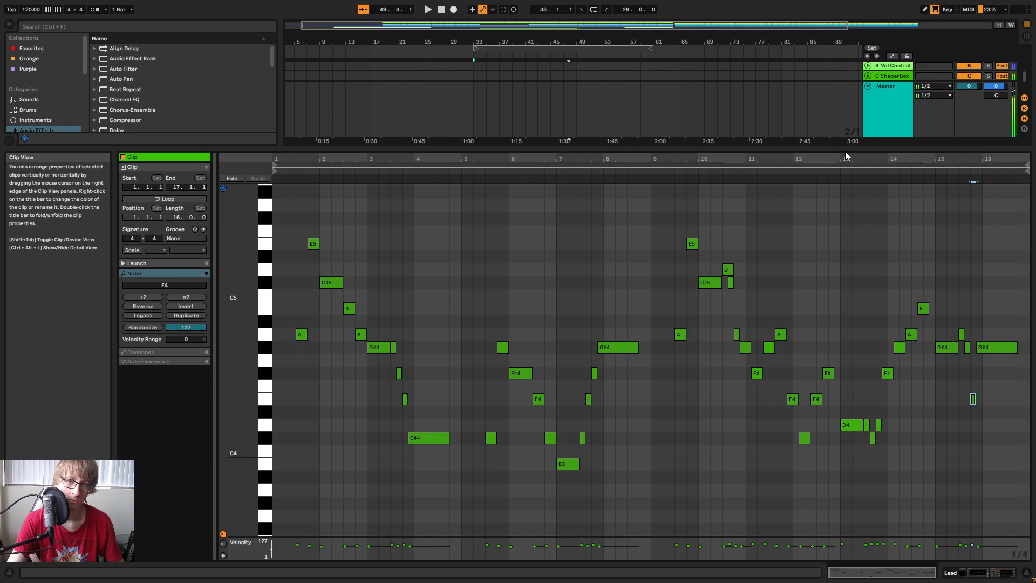
Bring the arrangement into view and paste a copy of the sixteen-bar Lead clip at bar 49.
drag(845, 148, 831, 425)
click(690, 290)
click(569, 218)
click(597, 221)
key(ctrl+v)
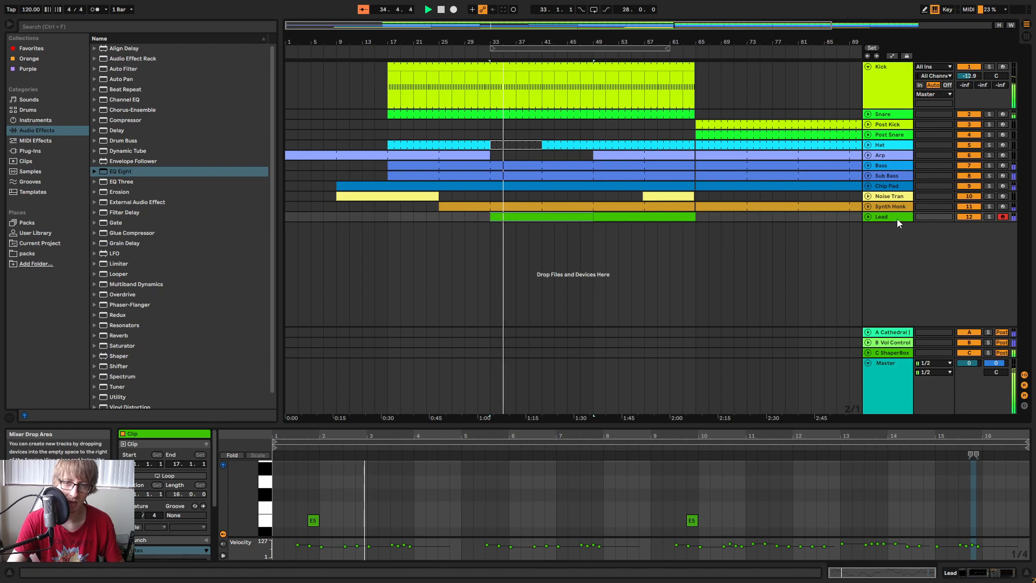
Duplicate the Lead track and delete the copy's first clip at bar 33.
right_click(899, 219)
click(913, 239)
click(605, 227)
click(582, 228)
key(Delete)
Transpose all notes of the duplicate track's clip at bar 49 down one octave.
double_click(623, 227)
click(630, 492)
key(ctrl+a)
key(shift+Down)
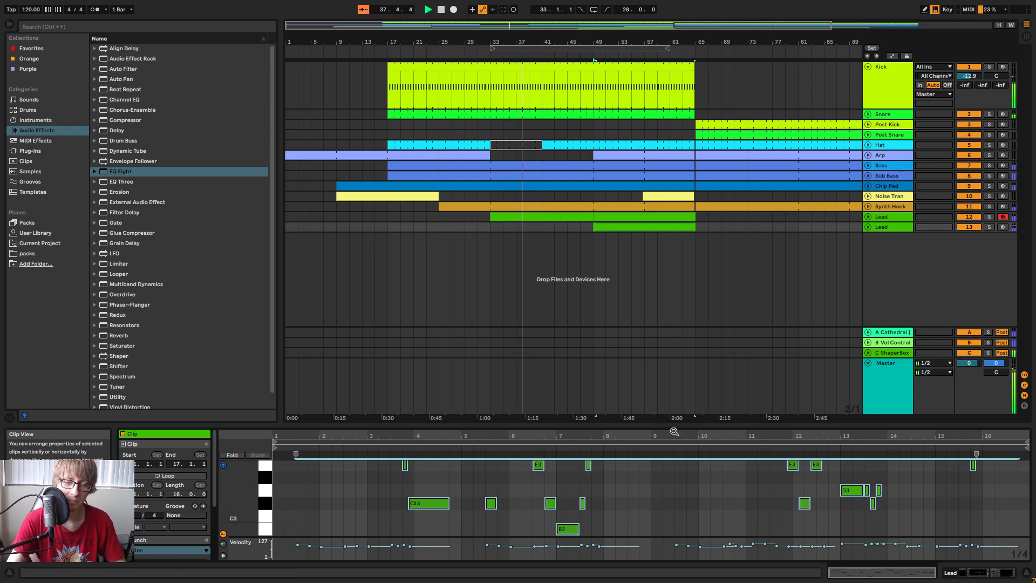
drag(683, 423, 763, 432)
Rename the duplicated Lead track to "Lead Low".
click(811, 227)
right_click(893, 228)
click(915, 274)
text(Lead Low)
key(Return)
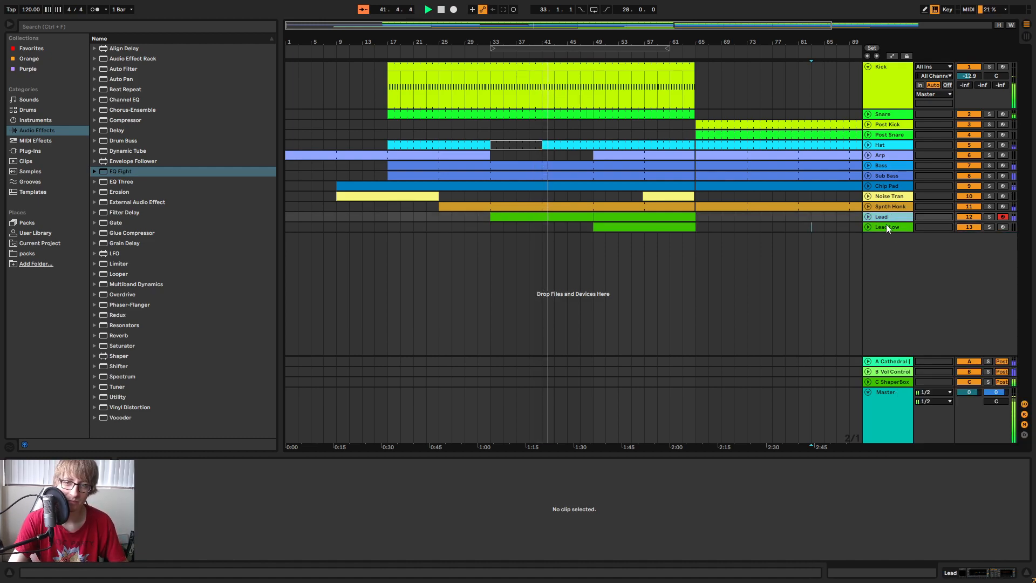
Solo Lead and Lead Low together during playback from bar 49 to check their blend, and clear the solos.
key(Tab)
drag(732, 448, 770, 448)
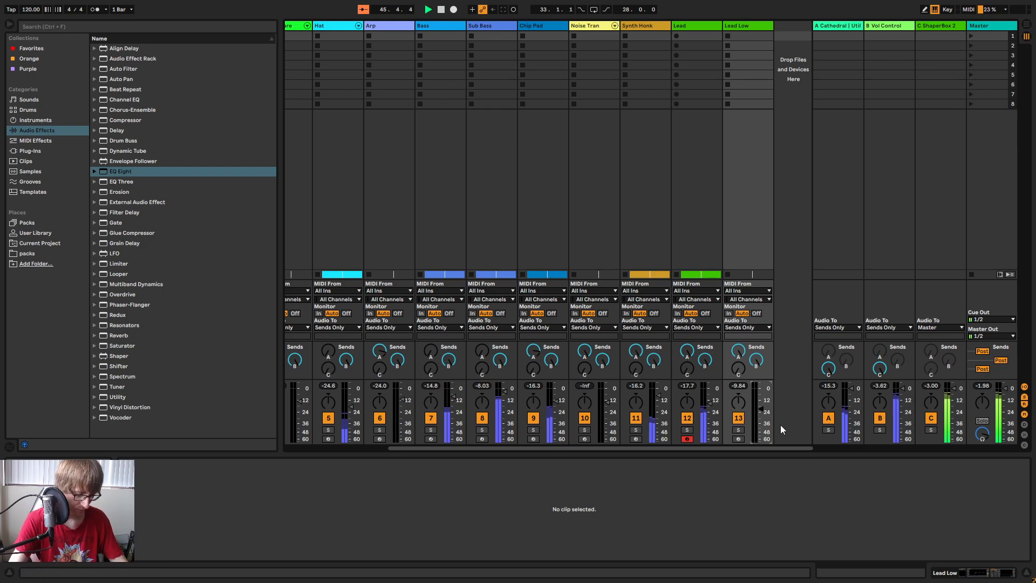
key(Tab)
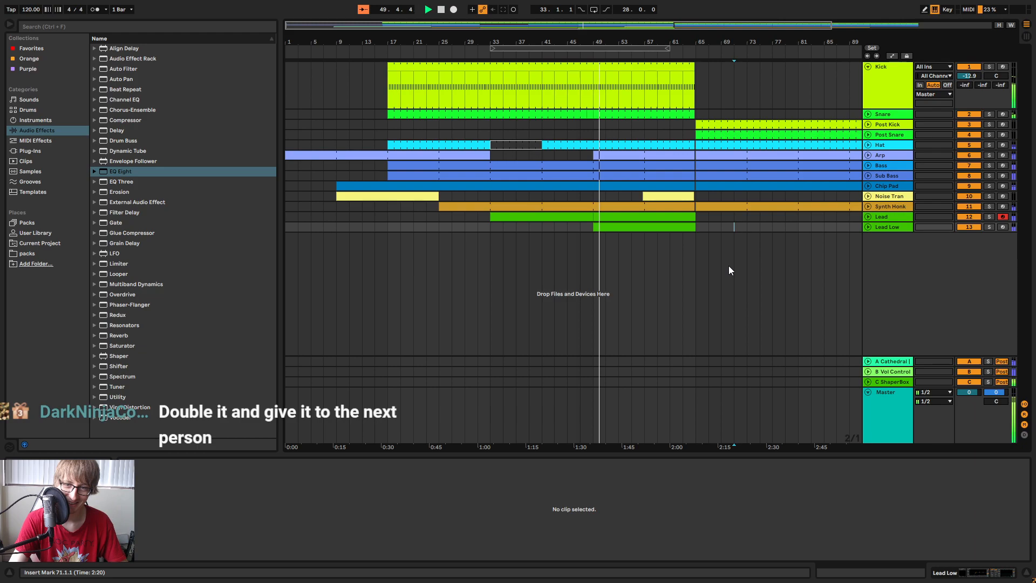
key(Tab)
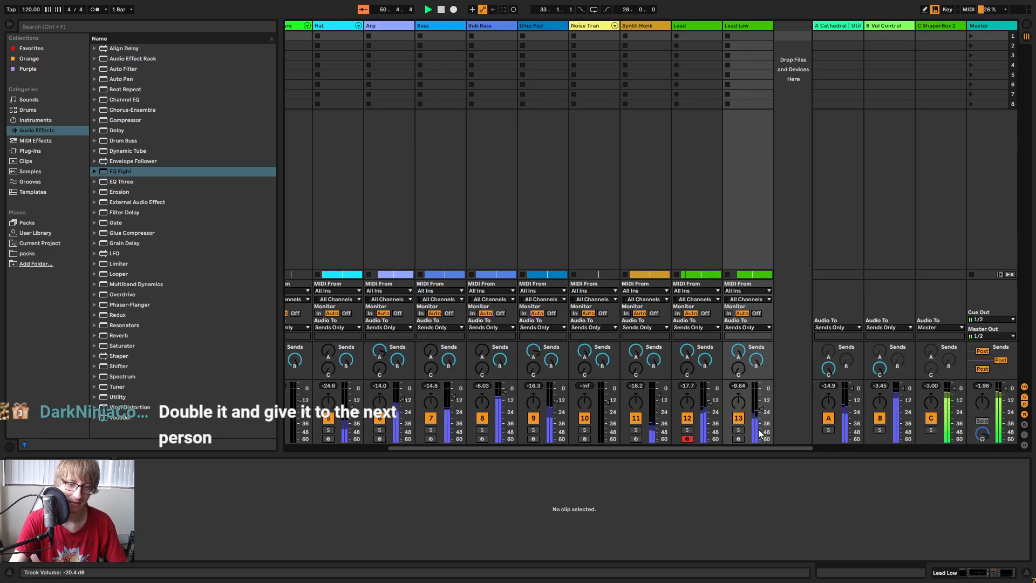
click(738, 430)
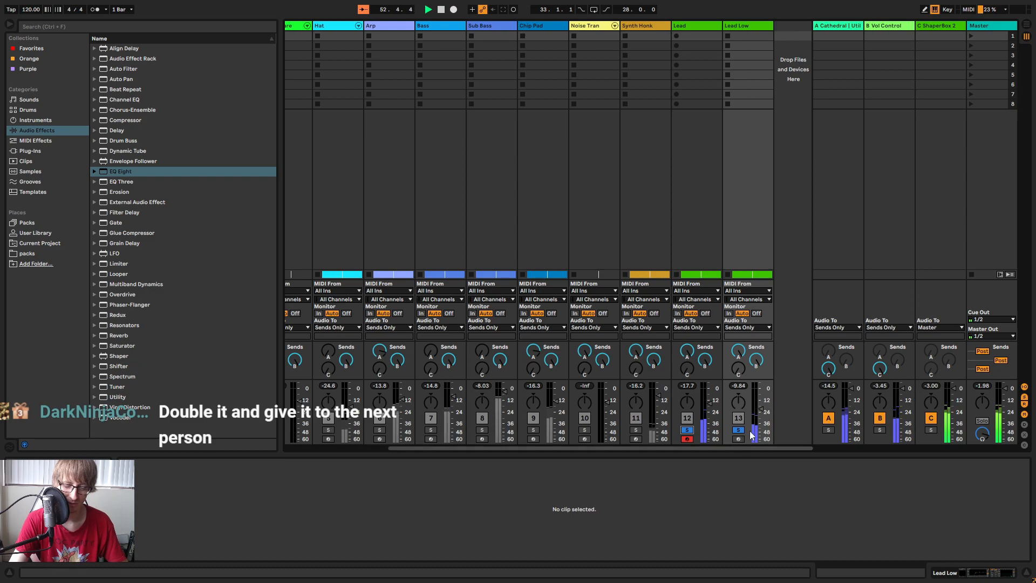
key(Tab)
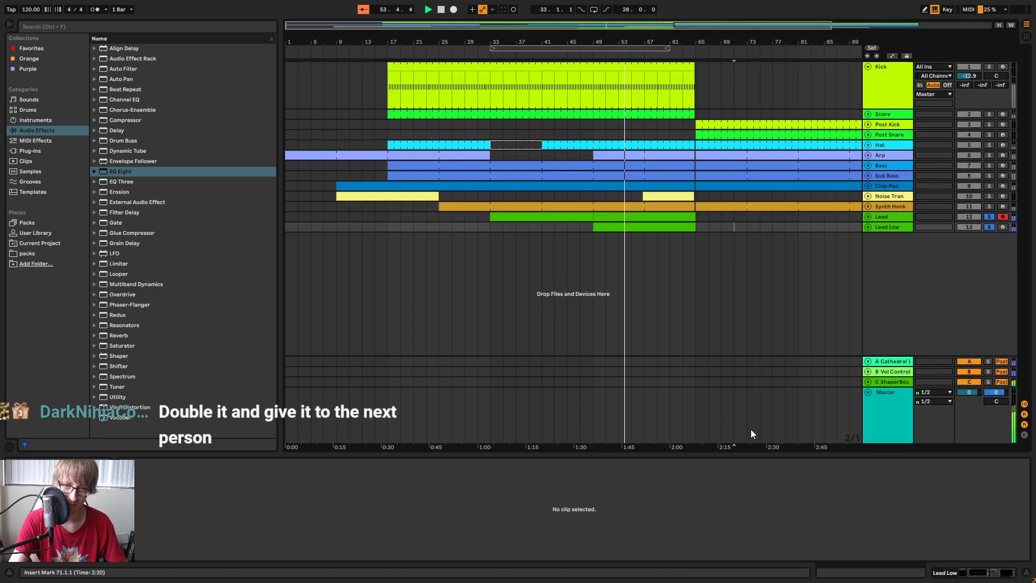
key(Tab)
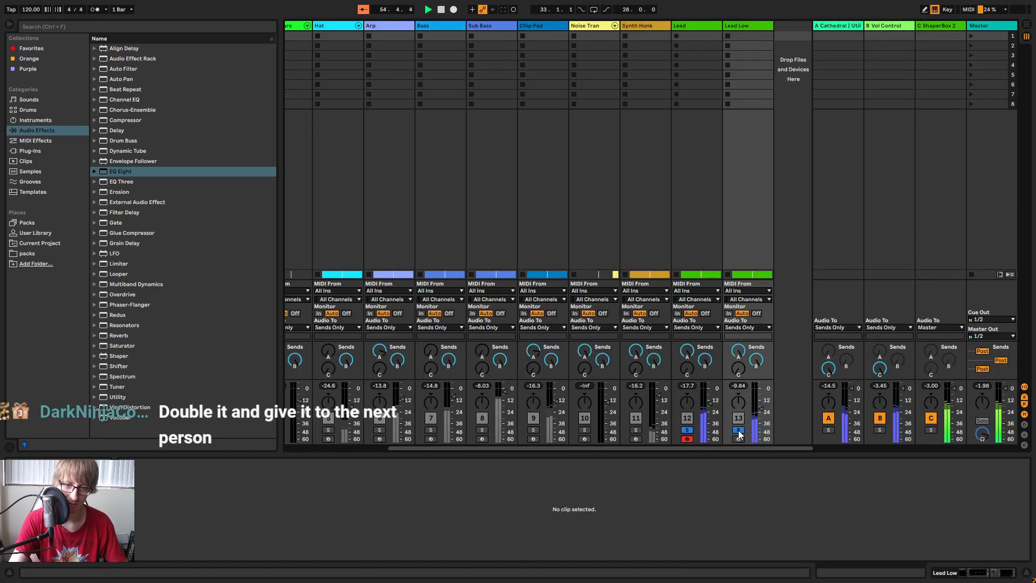
key(Tab)
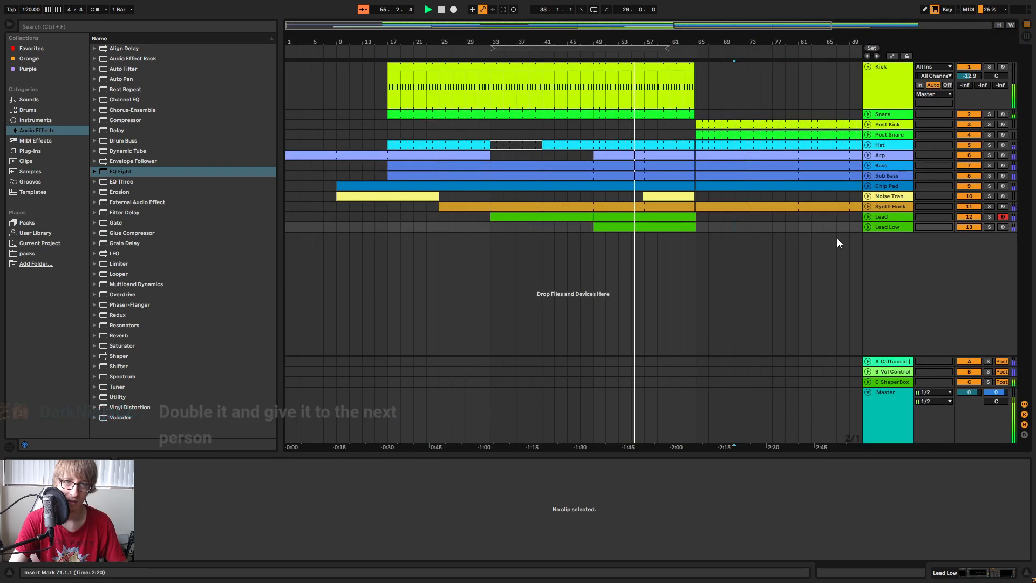
Add an Overdrive effect to the end of the Lead Low track's device chain, after the Compressor.
click(893, 217)
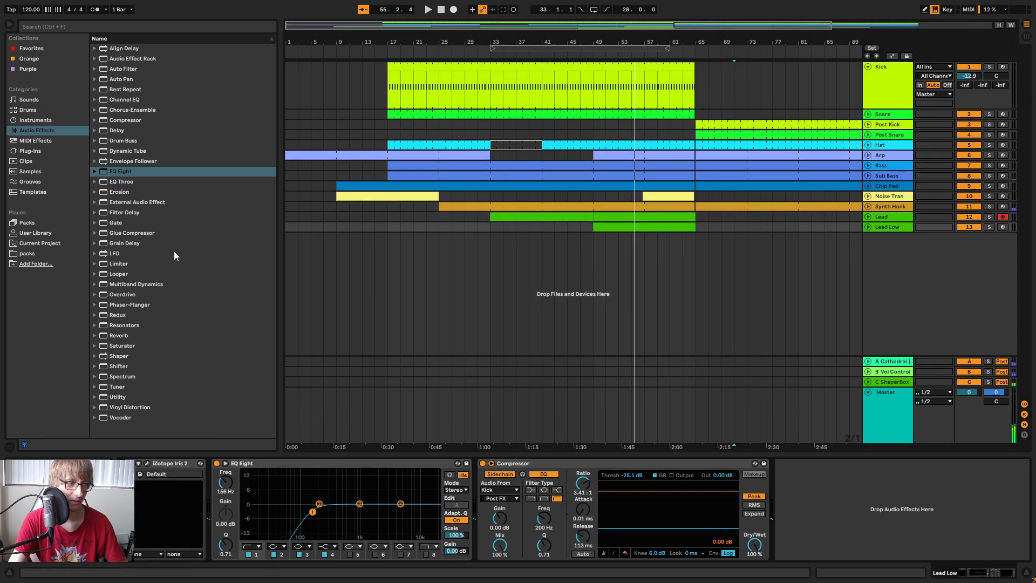
click(177, 243)
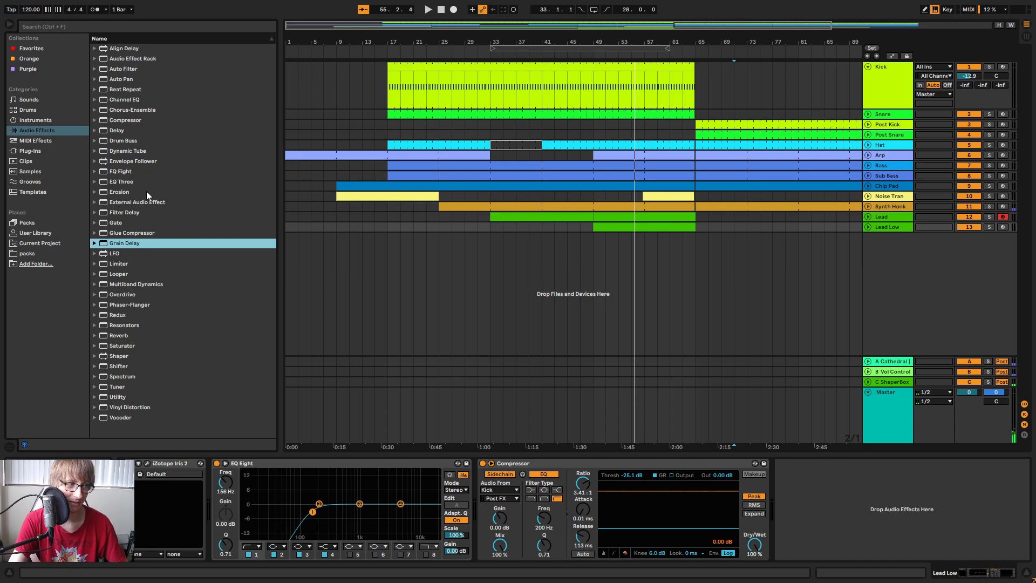
click(132, 294)
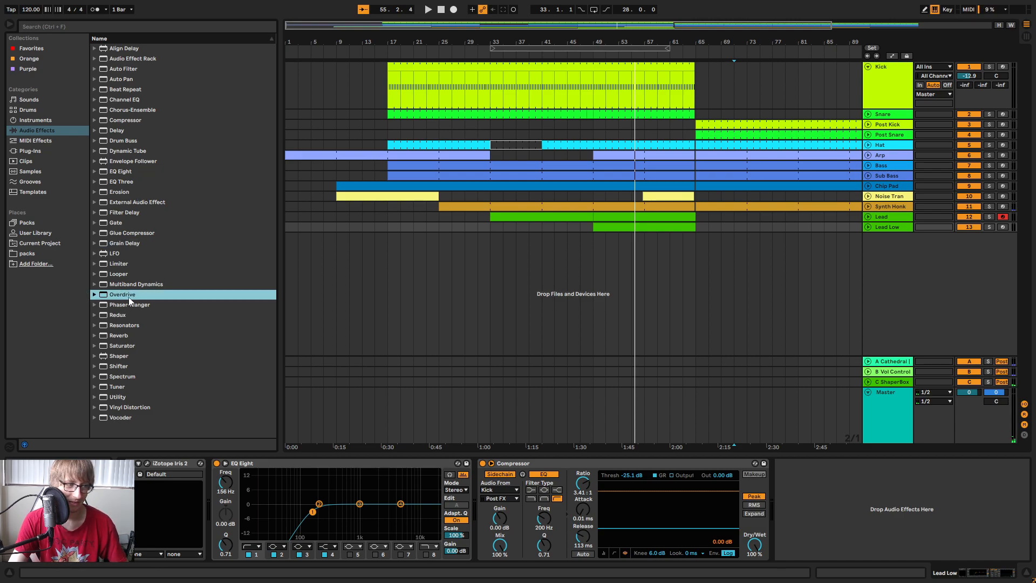
drag(855, 503, 855, 505)
click(896, 227)
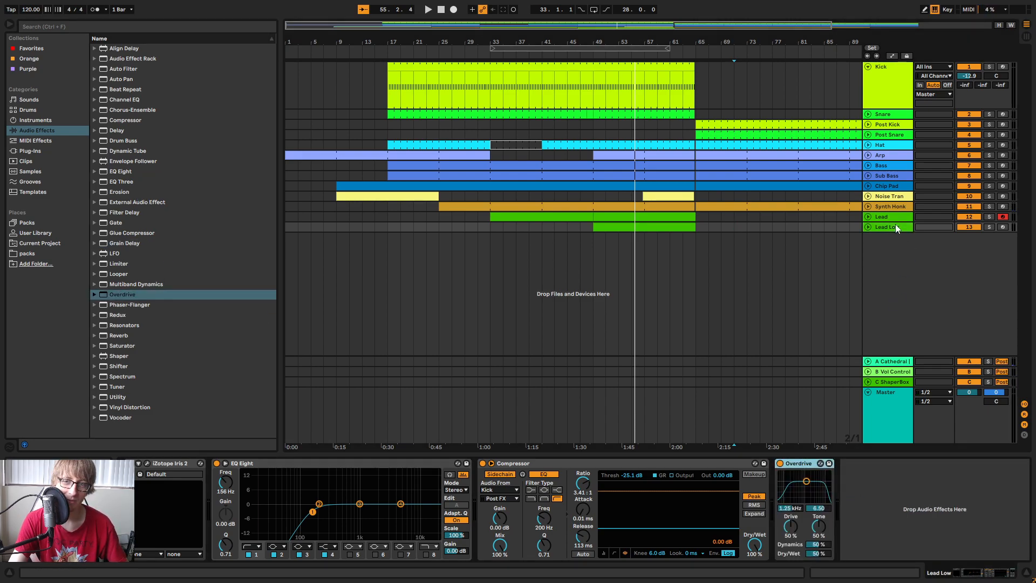
click(897, 214)
click(895, 225)
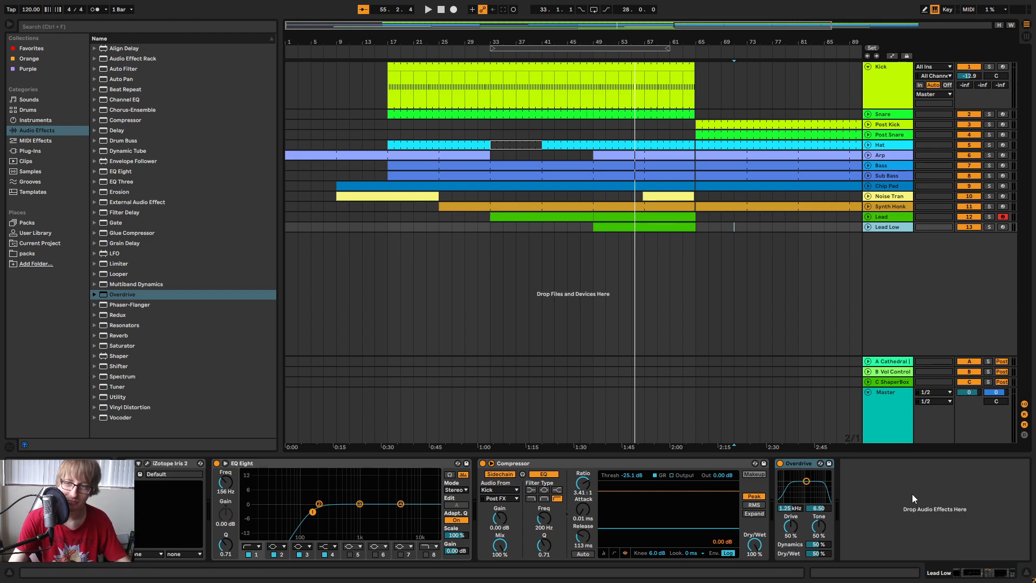
Play the arrangement from the Lead Low clip at bar 49 and from bar 33 to hear the leads in the mix.
key(space)
click(546, 227)
key(space)
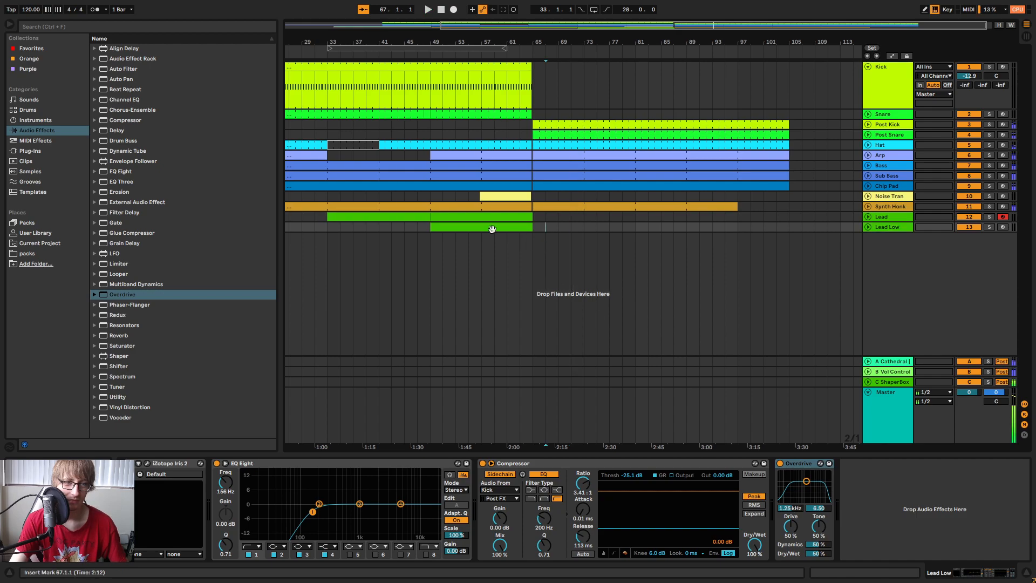
click(456, 228)
key(space)
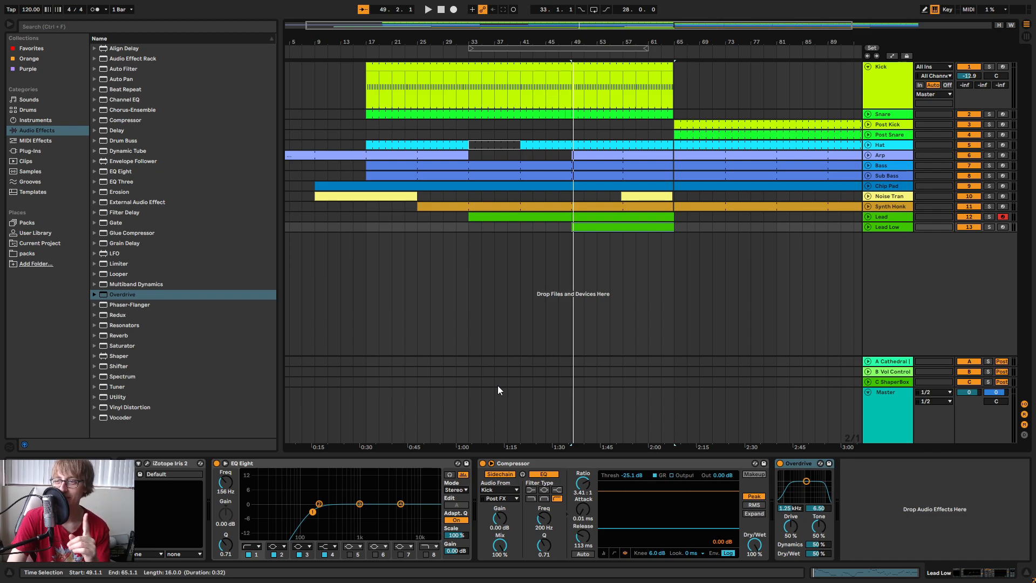
click(471, 55)
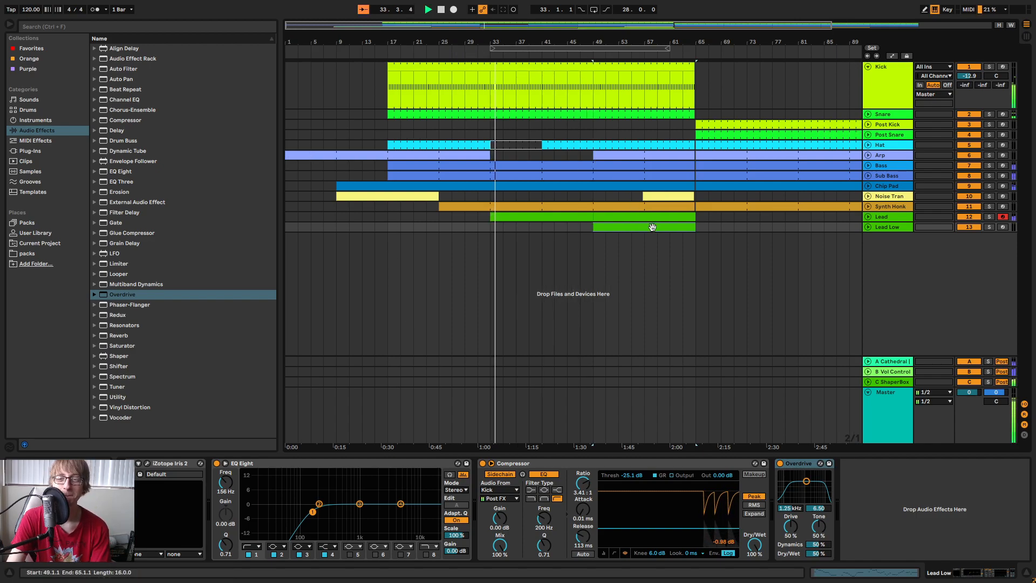
click(811, 227)
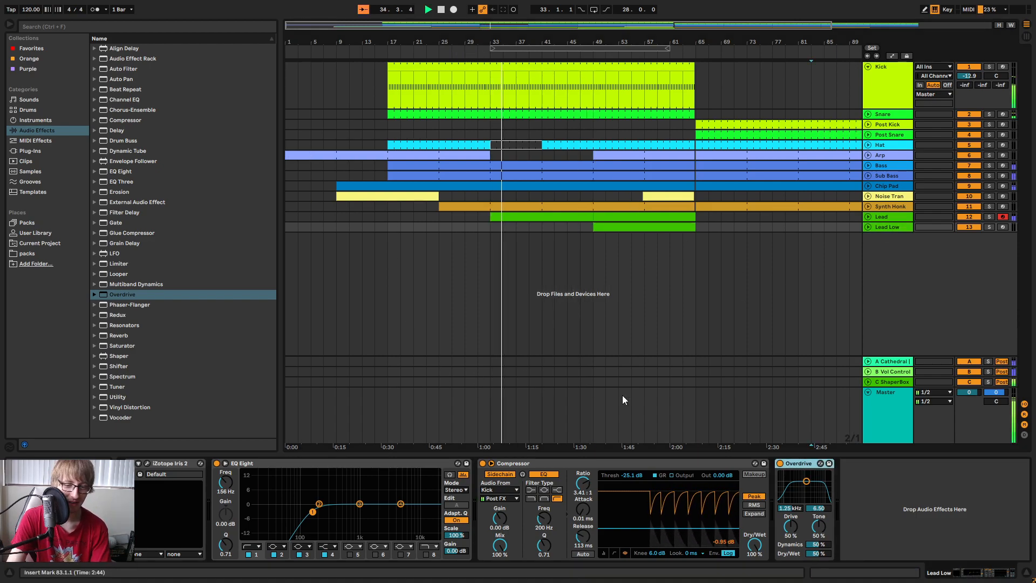
Solo Lead Low, lower its Overdrive filter frequency, and set bandwidth 1.74, Drive 76%, Tone 27% and Dry/Wet 38%.
click(638, 227)
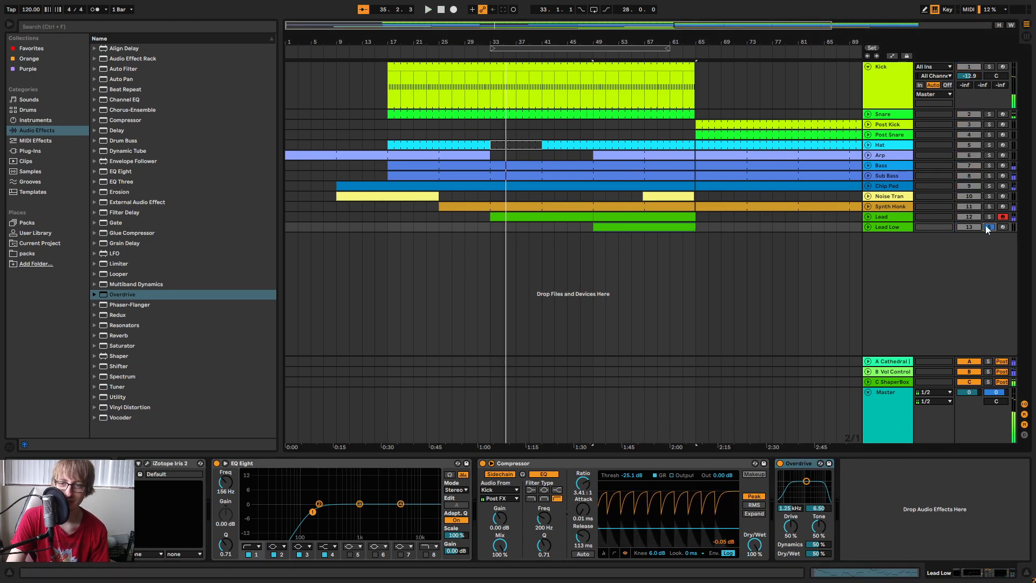
key(Tab)
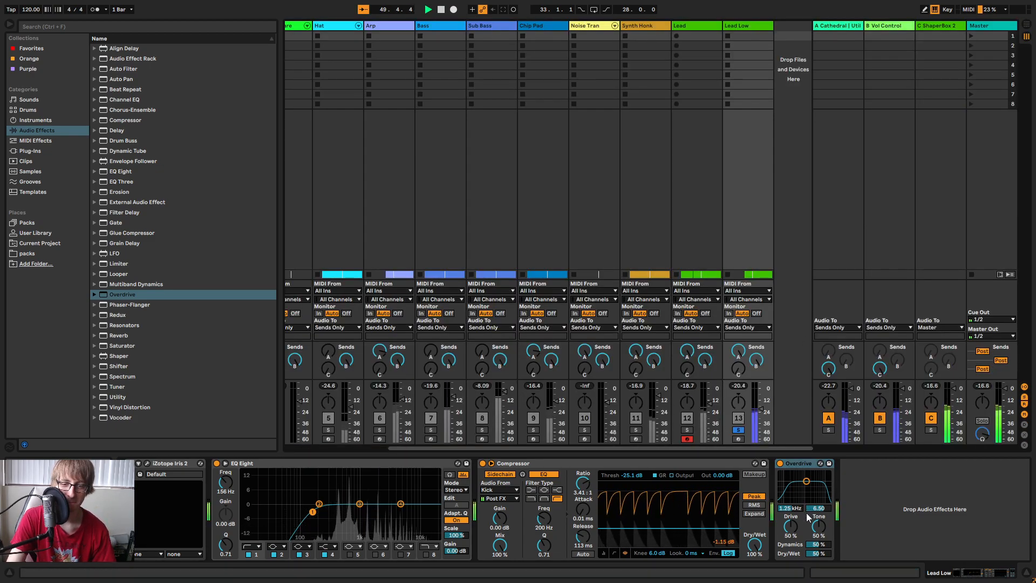
drag(807, 489, 807, 493)
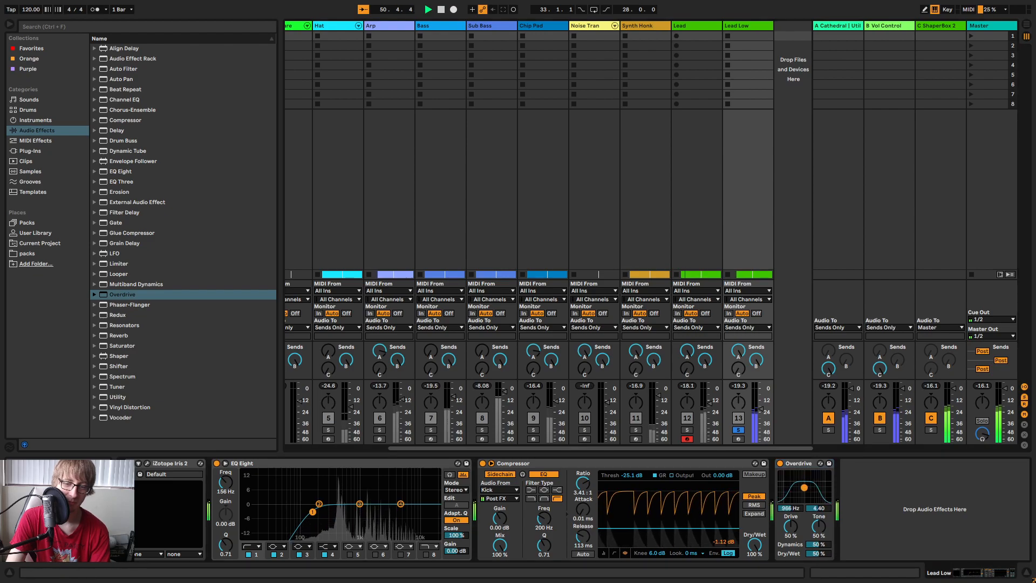
drag(789, 528, 790, 511)
drag(818, 553, 818, 556)
drag(805, 492, 818, 543)
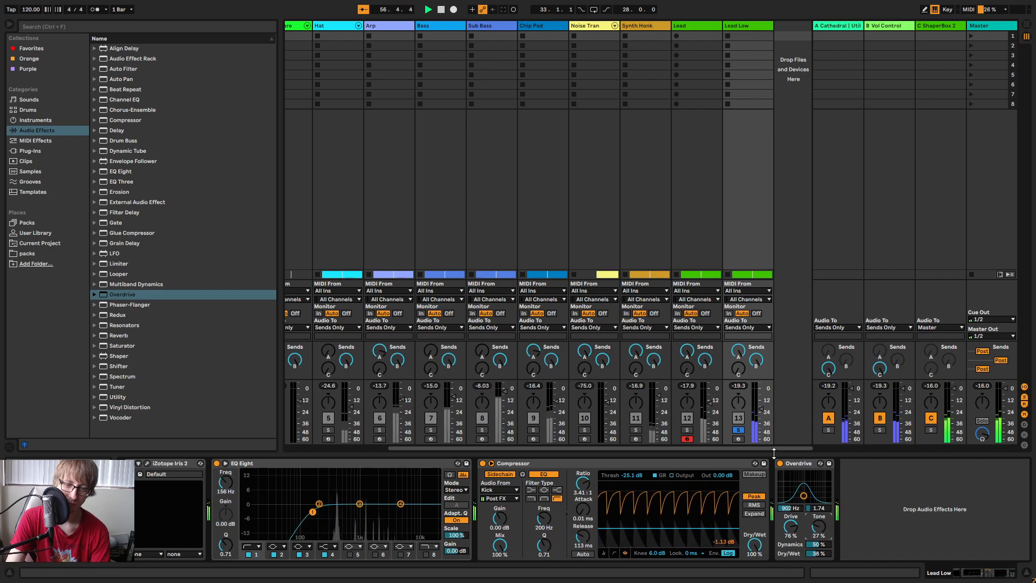
Solo Lead alongside Lead Low to compare them, and clear the solos to hear the full mix.
click(687, 431)
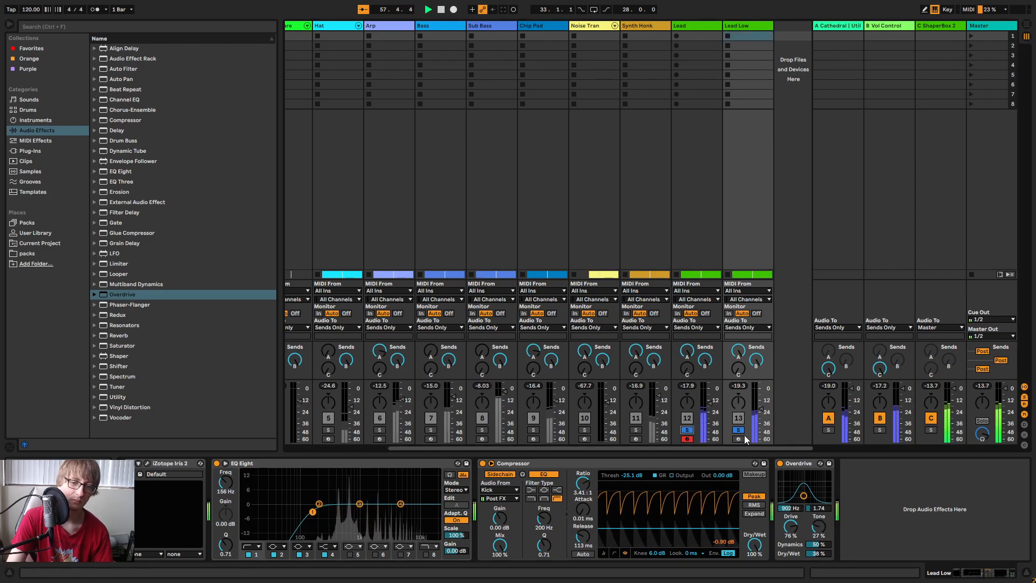
click(739, 430)
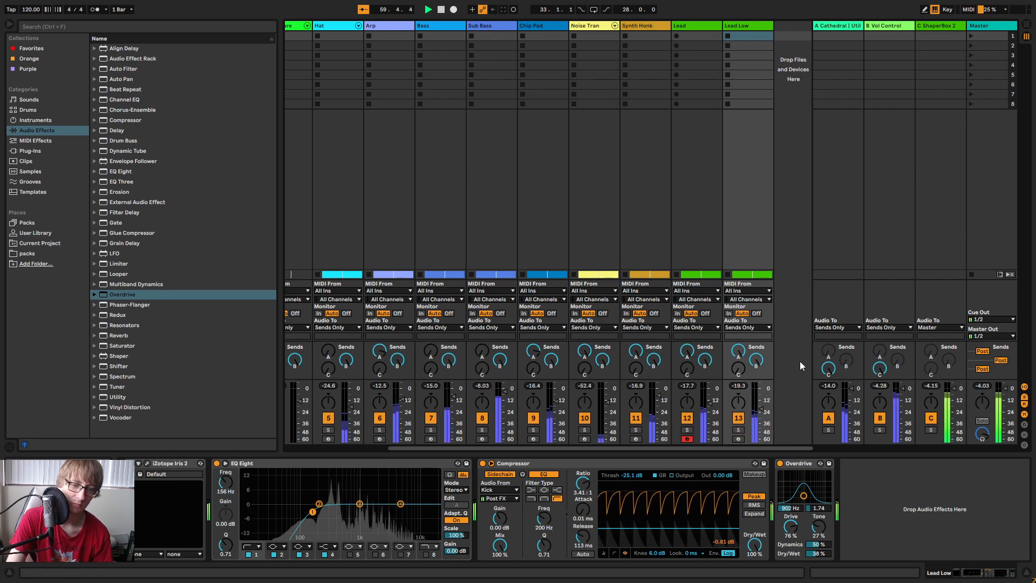
Move Lead Low's Overdrive between the EQ Eight and the Compressor.
key(Tab)
click(691, 228)
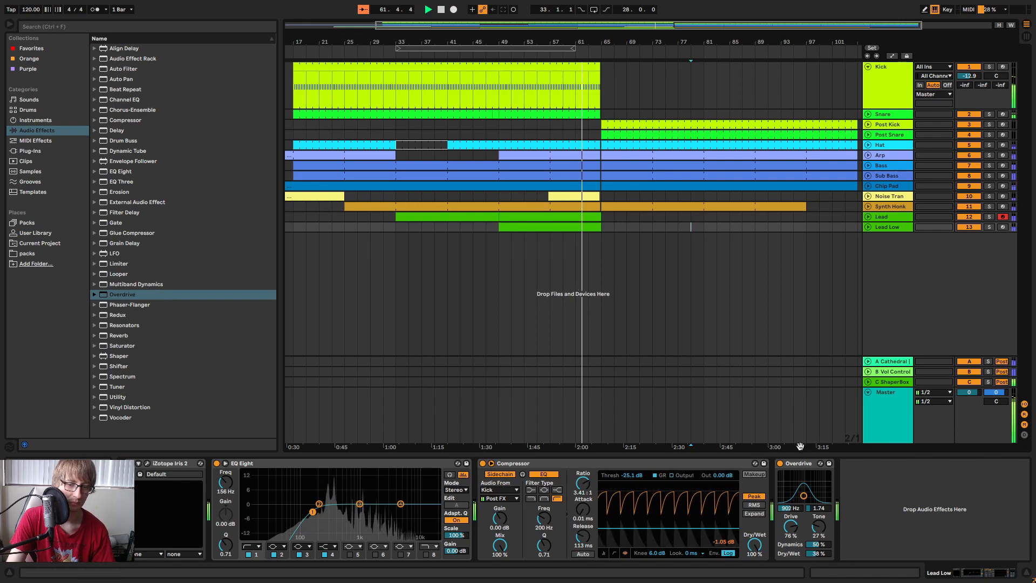
drag(493, 489, 495, 490)
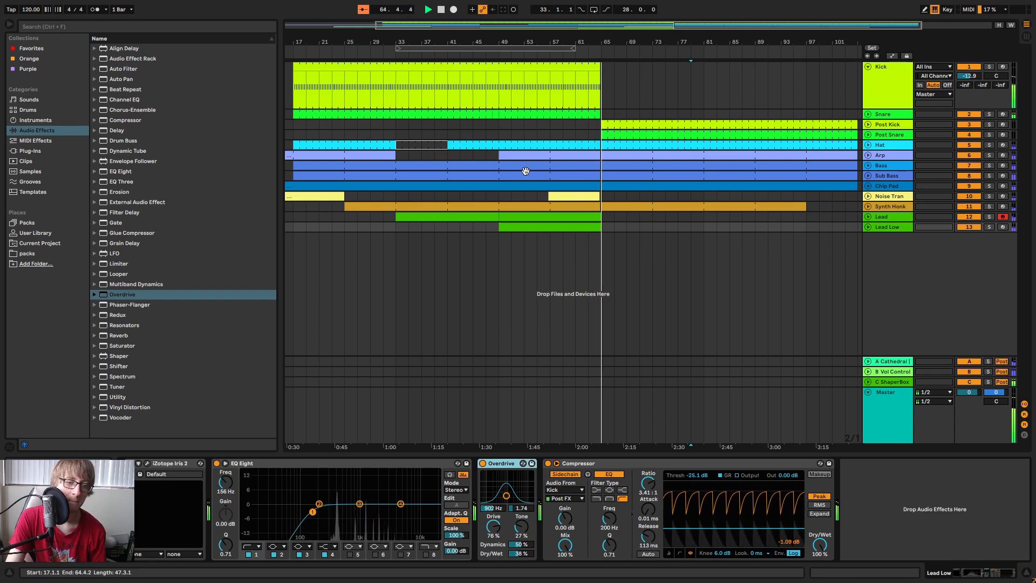
Replay the section with both leads and collapse the Kick track in the arrangement.
click(755, 226)
click(538, 55)
drag(540, 44, 629, 46)
click(849, 226)
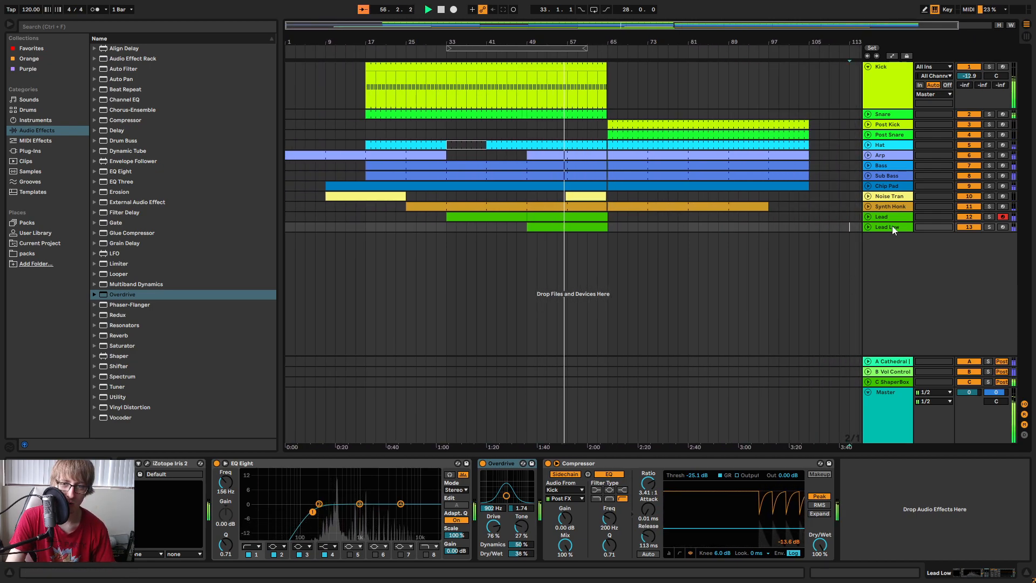
click(869, 67)
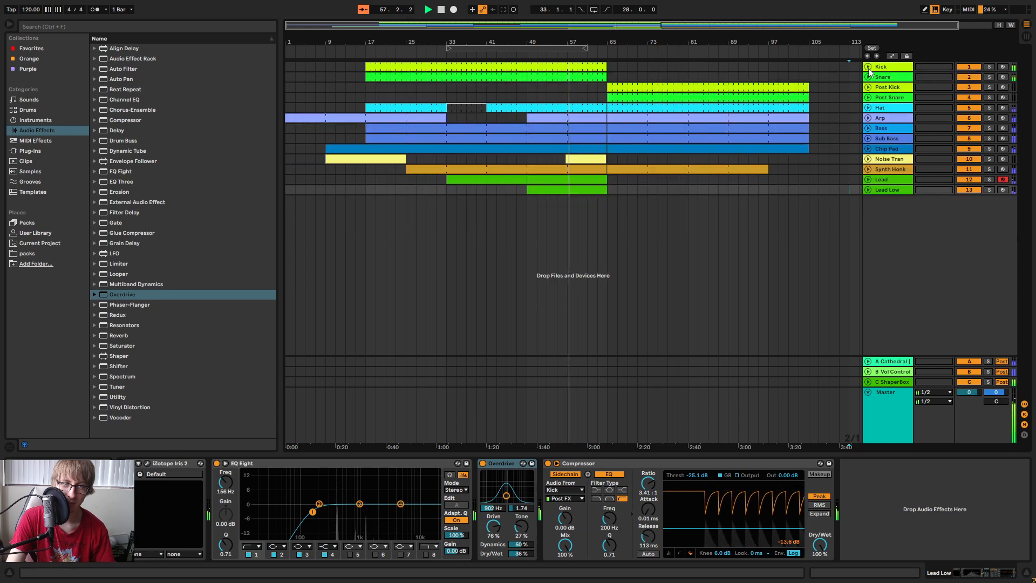
click(658, 190)
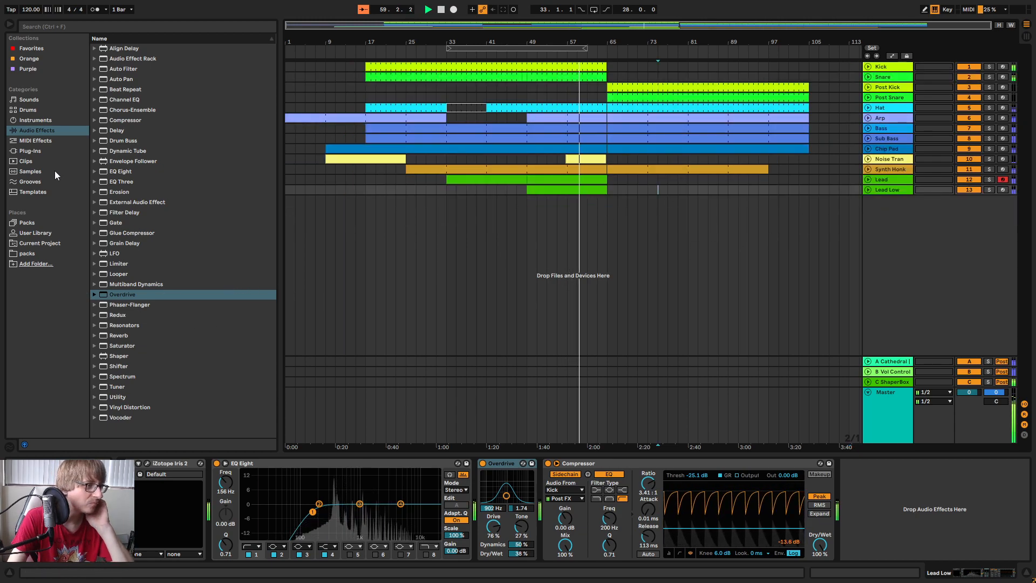
Stop playback and browse the User Library's folders and racks.
click(41, 160)
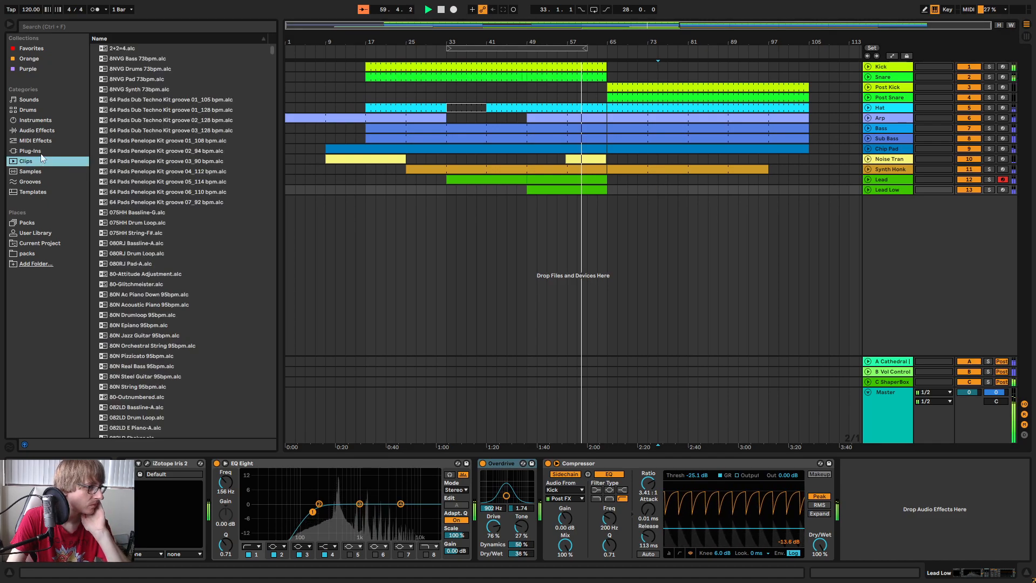
click(37, 220)
click(36, 232)
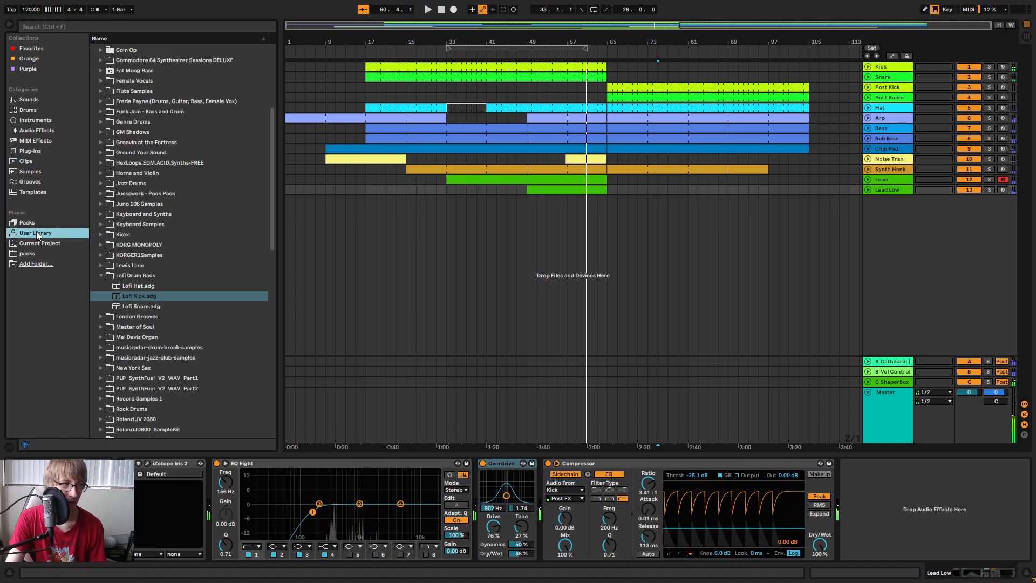
scroll(151, 256, down, 5)
scroll(144, 274, down, 10)
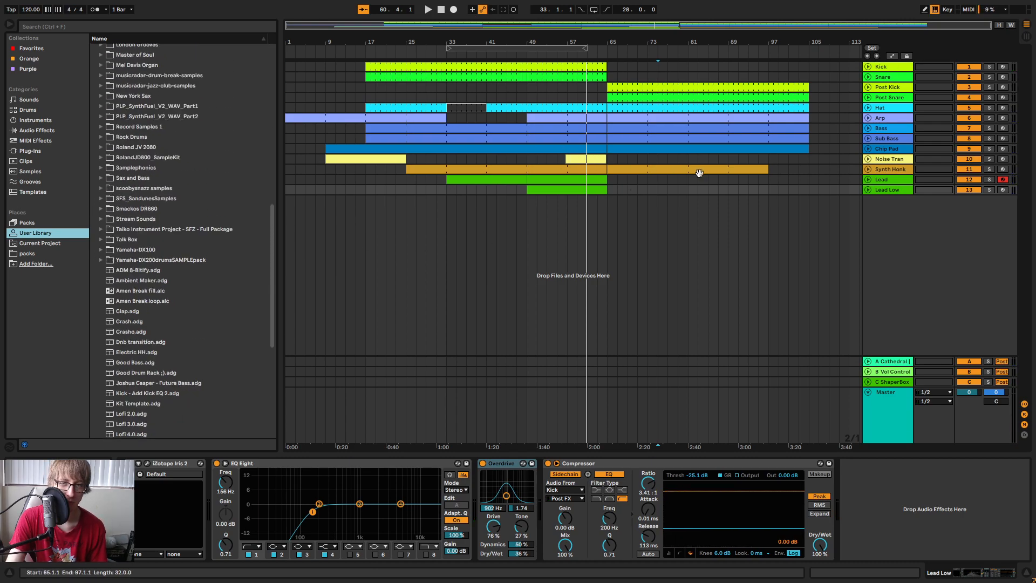
Solo the Noise Tran track and play its clip from bar 57.
click(594, 158)
key(space)
click(989, 159)
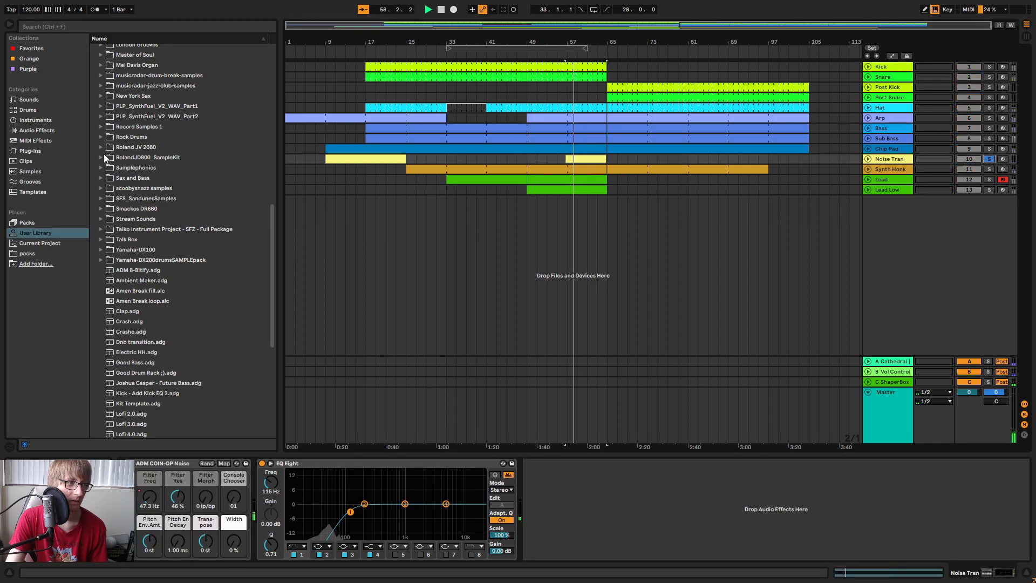
Collapse the Lofi Drum Rack folder, open the Cymbal folder within scoobysnazz samples, and browse its crash cymbals.
scroll(114, 114, up, 3)
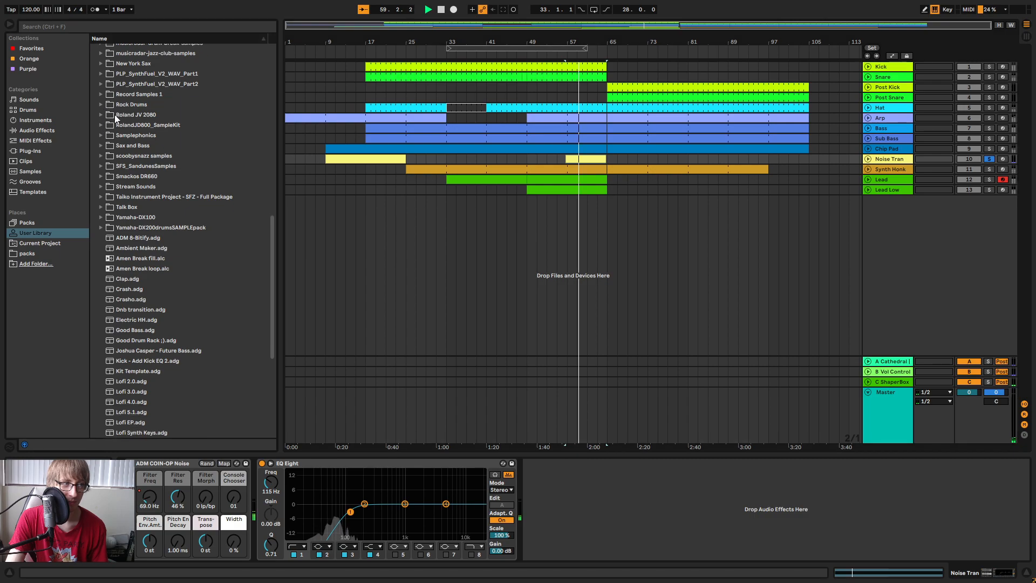
scroll(103, 130, up, 4)
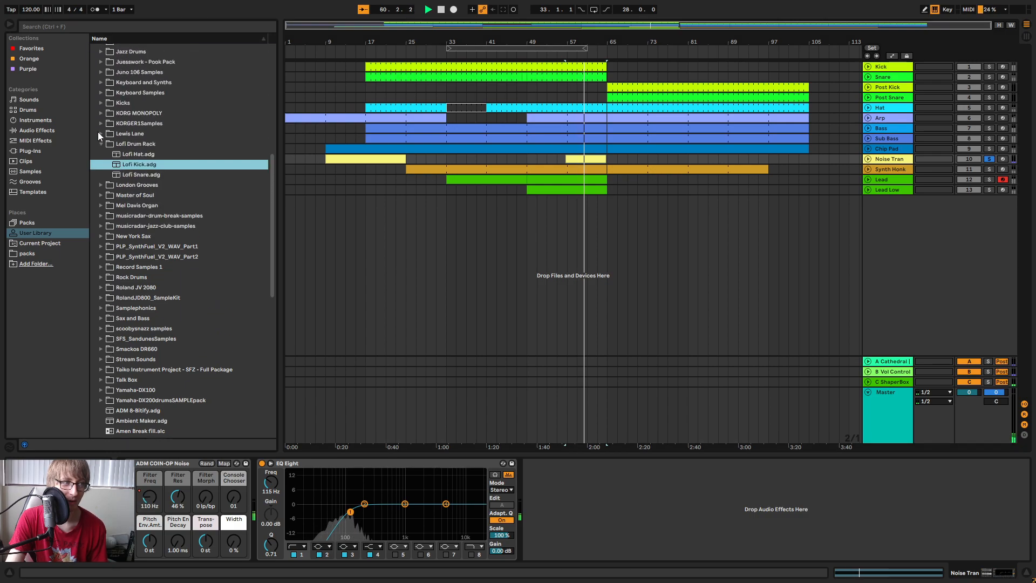
click(101, 144)
click(102, 298)
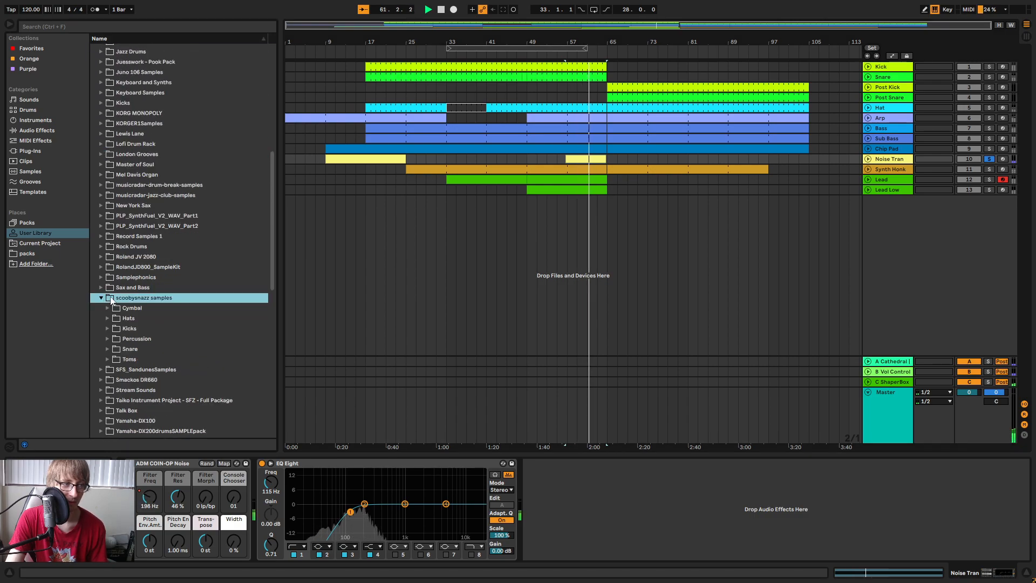
scroll(103, 301, down, 2)
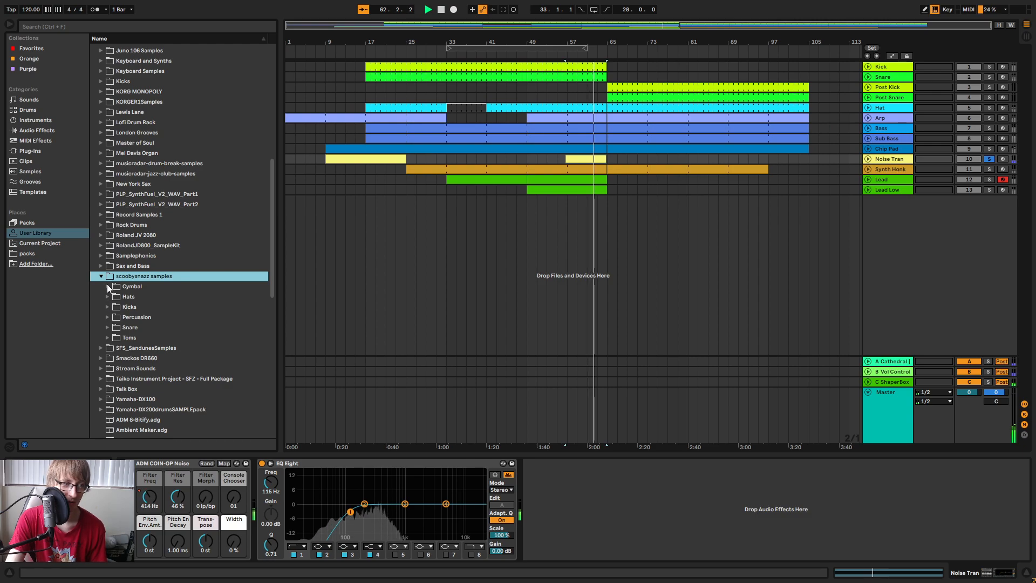
click(108, 286)
scroll(216, 305, down, 8)
scroll(221, 303, down, 16)
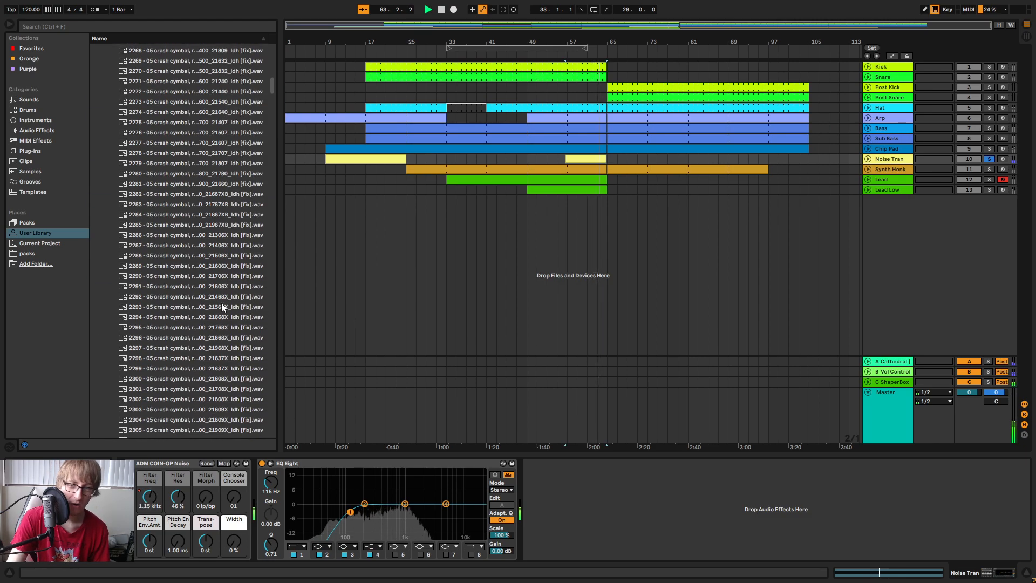
scroll(219, 313, down, 13)
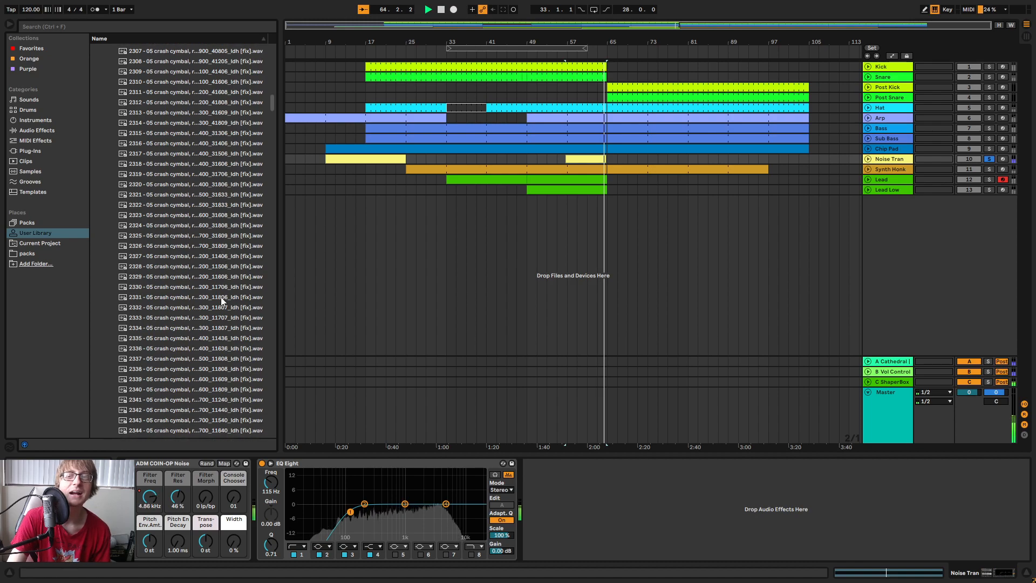
scroll(218, 306, down, 2)
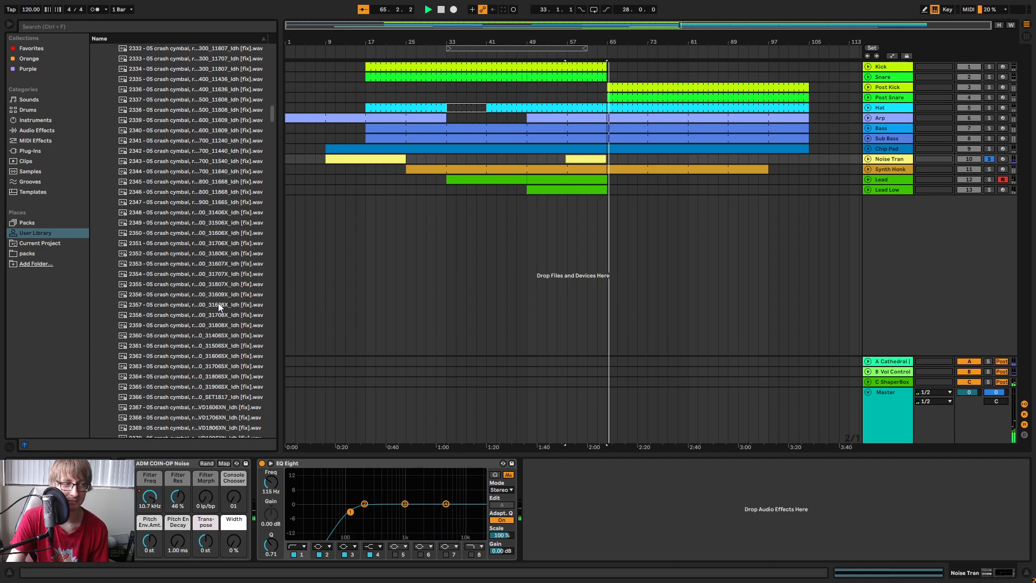
Check the end of the soloed Noise Tran clip around bar 65 and move the 28-bar loop region to start at bar 57.
drag(604, 41, 612, 76)
click(517, 54)
key(space)
click(671, 160)
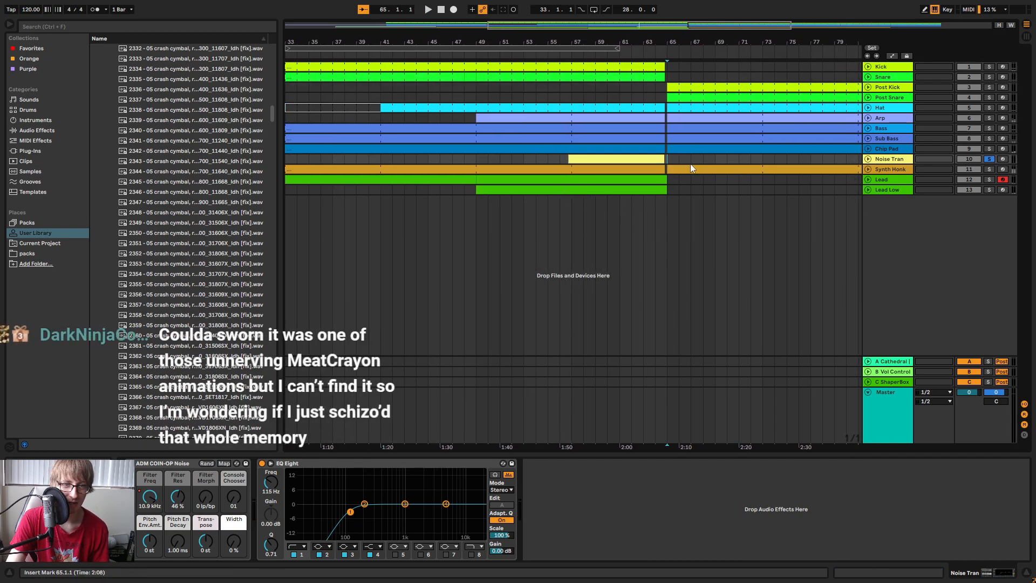
key(space)
click(535, 157)
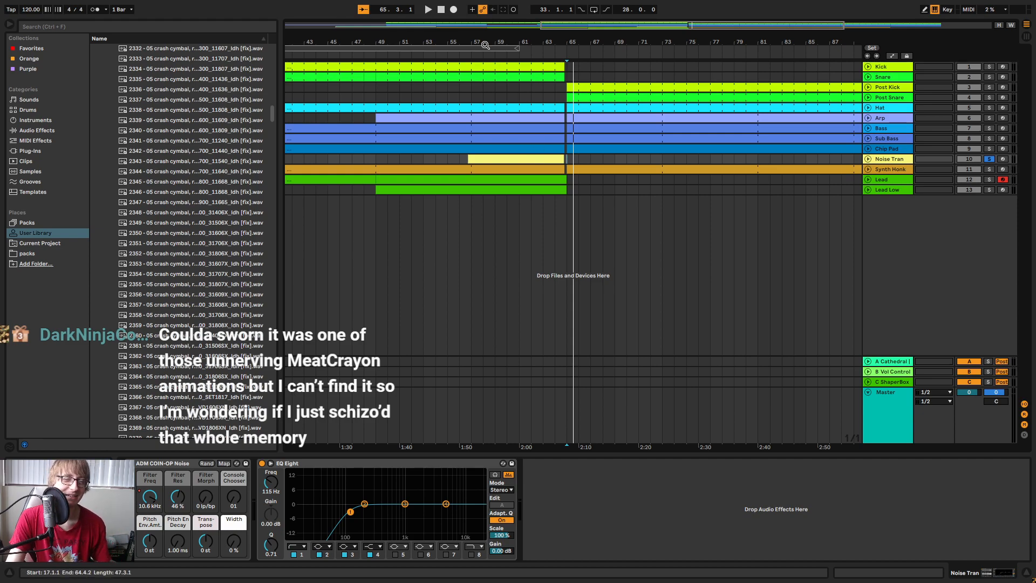
drag(432, 38, 665, 48)
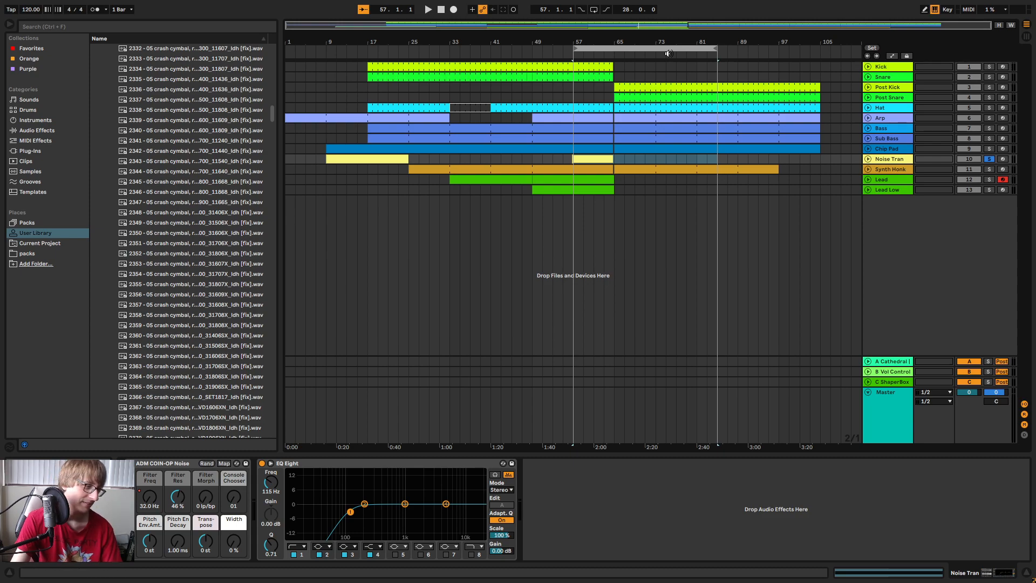
click(717, 190)
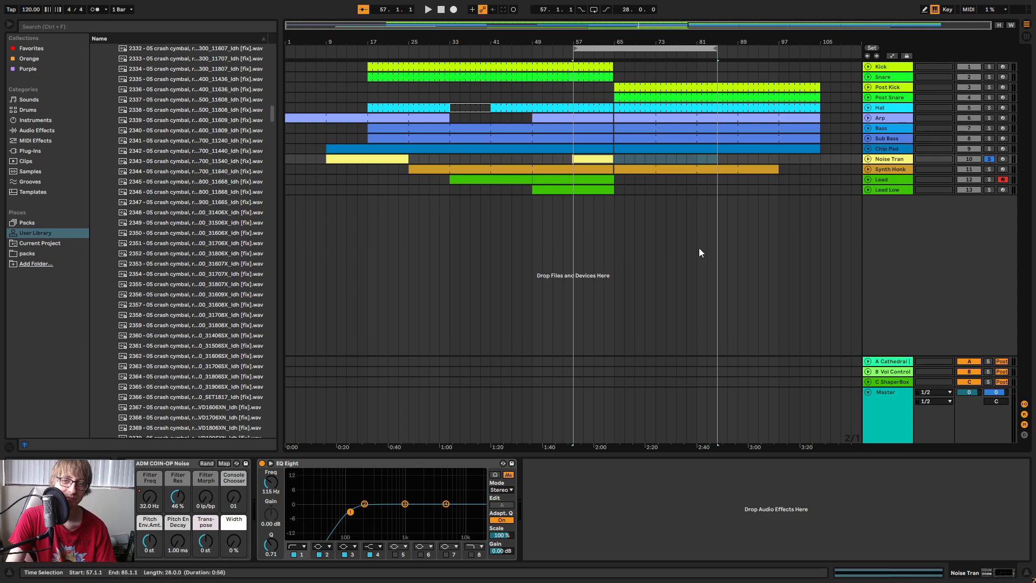
scroll(215, 243, down, 2)
double_click(218, 281)
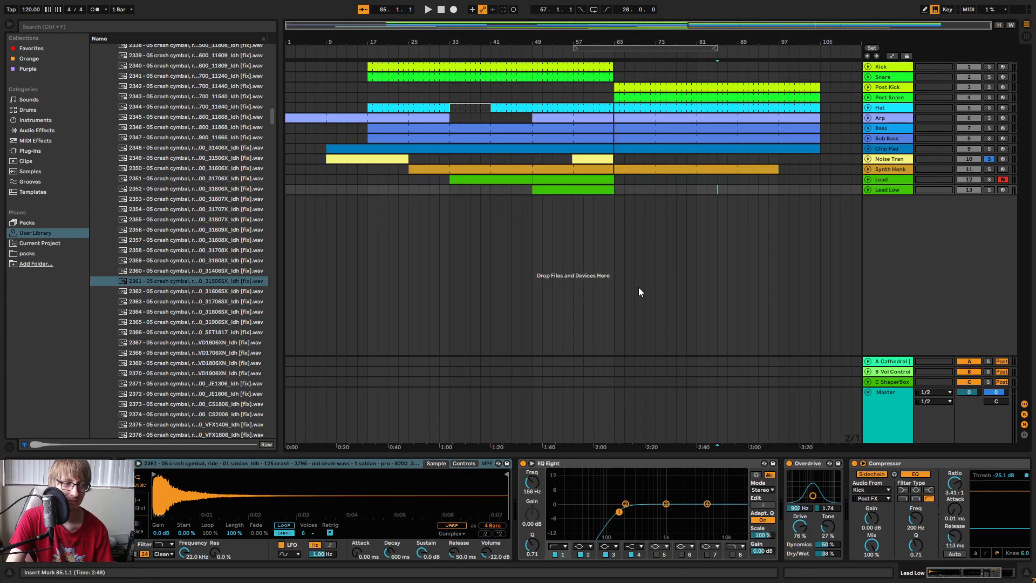
key(ctrl+z)
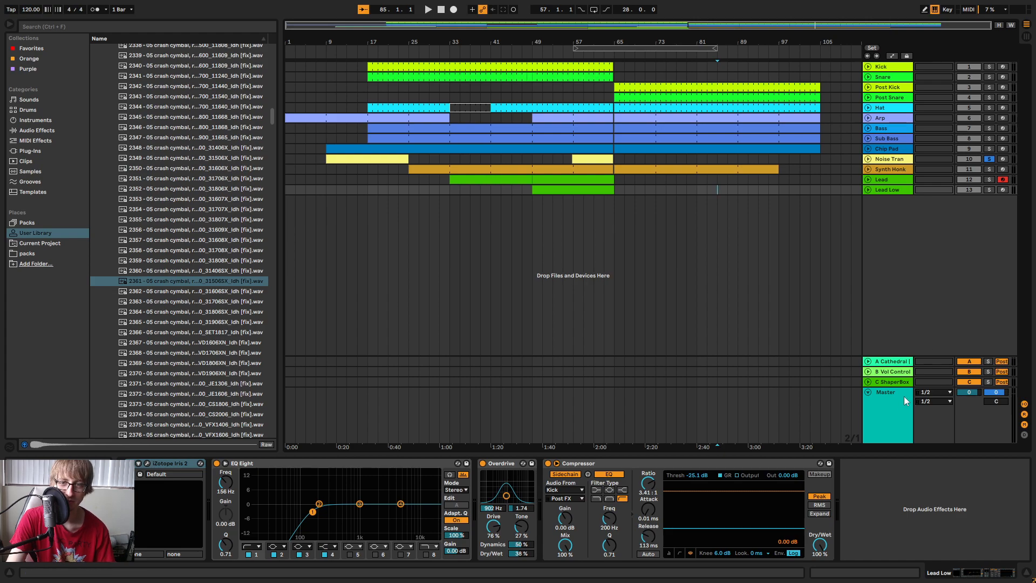
Lower the browser's preview volume to -15.6 dB in the Master channel.
click(899, 267)
key(space)
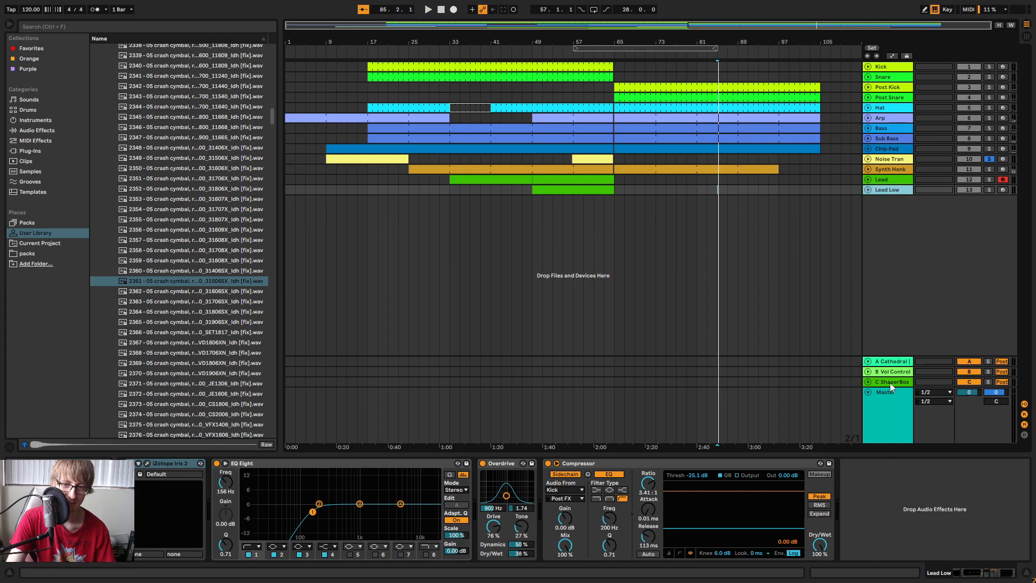
key(Tab)
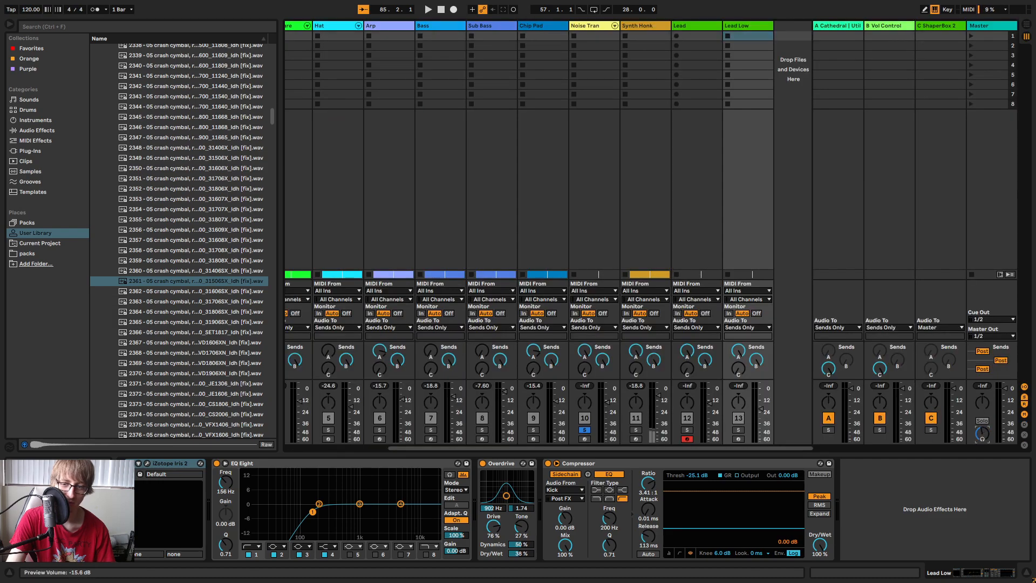
key(Tab)
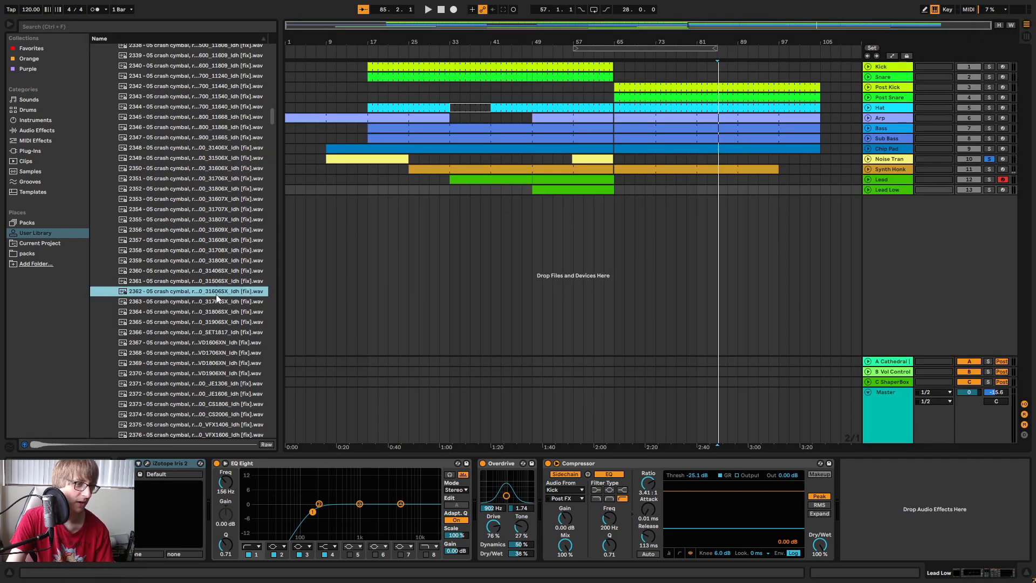
Audition several crash cymbal samples from the Cymbal folder, including 2362, 2384 and 2385.
click(216, 294)
click(204, 169)
scroll(186, 270, down, 3)
click(182, 307)
click(241, 319)
scroll(233, 328, down, 3)
click(216, 344)
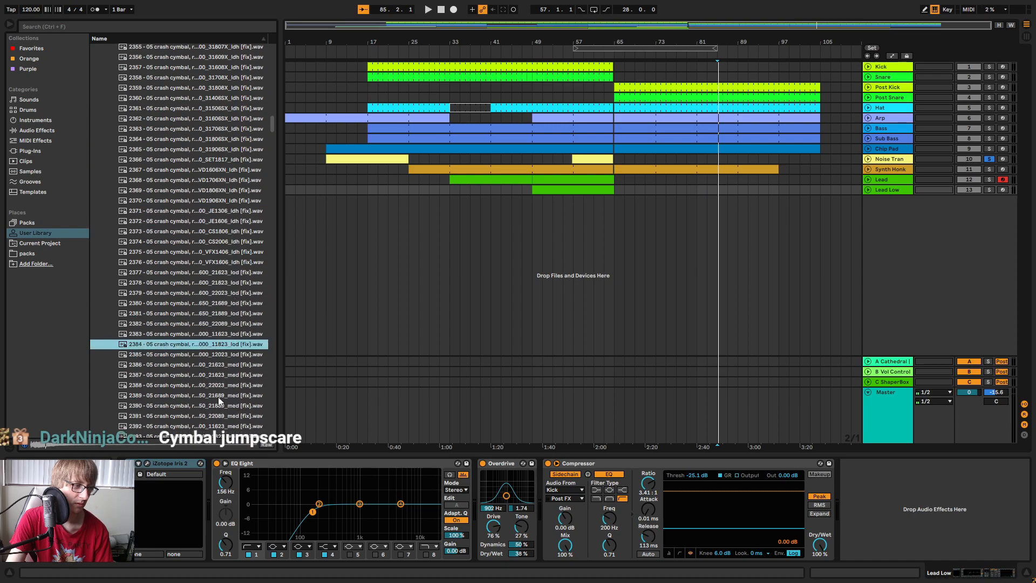
click(188, 355)
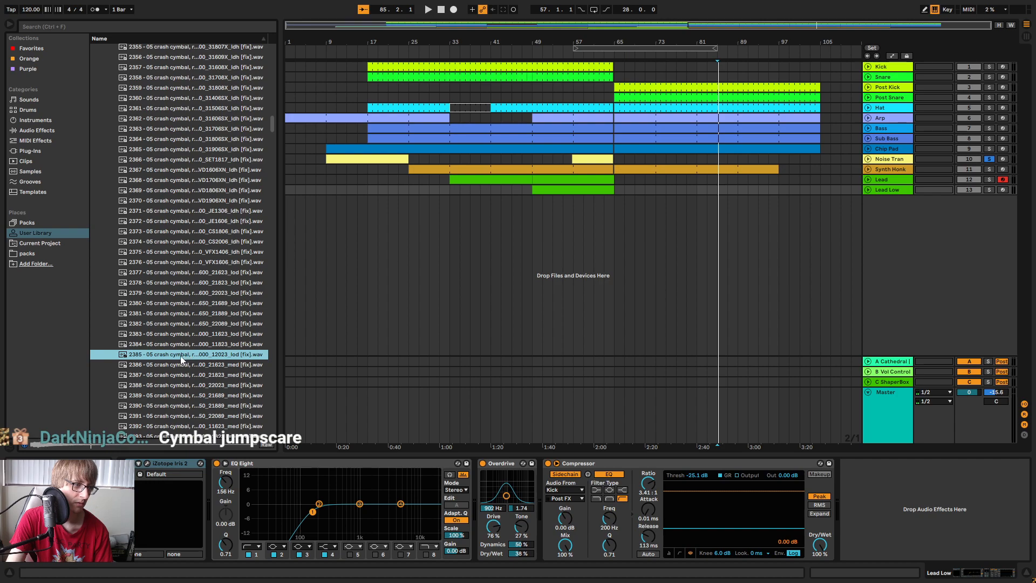
Place crash cymbal sample 2385 on a new audio track at bar 61 and turn off the clip's warping.
drag(180, 355, 594, 264)
double_click(600, 220)
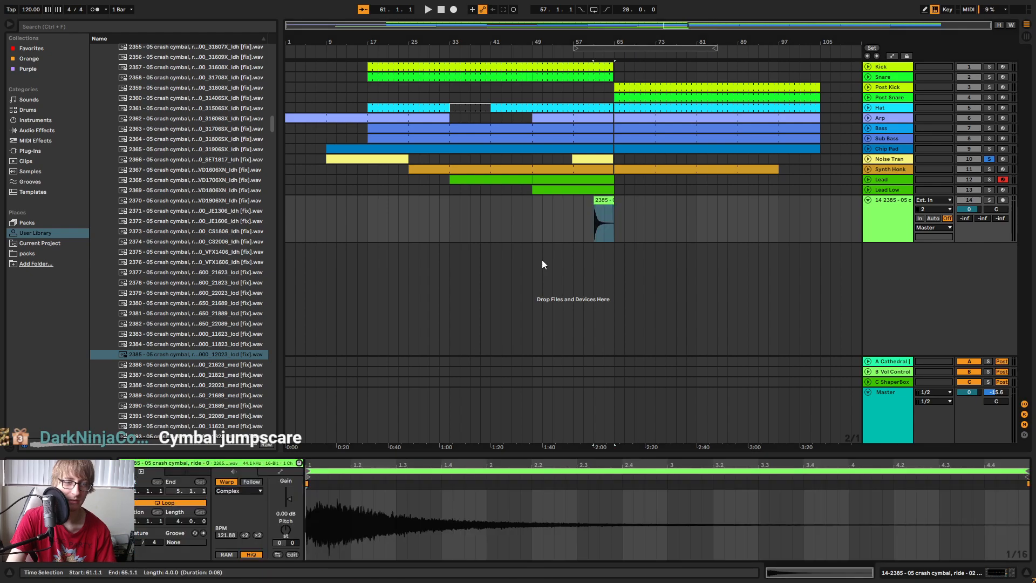
click(226, 482)
drag(598, 44, 584, 103)
click(684, 200)
click(687, 216)
click(649, 208)
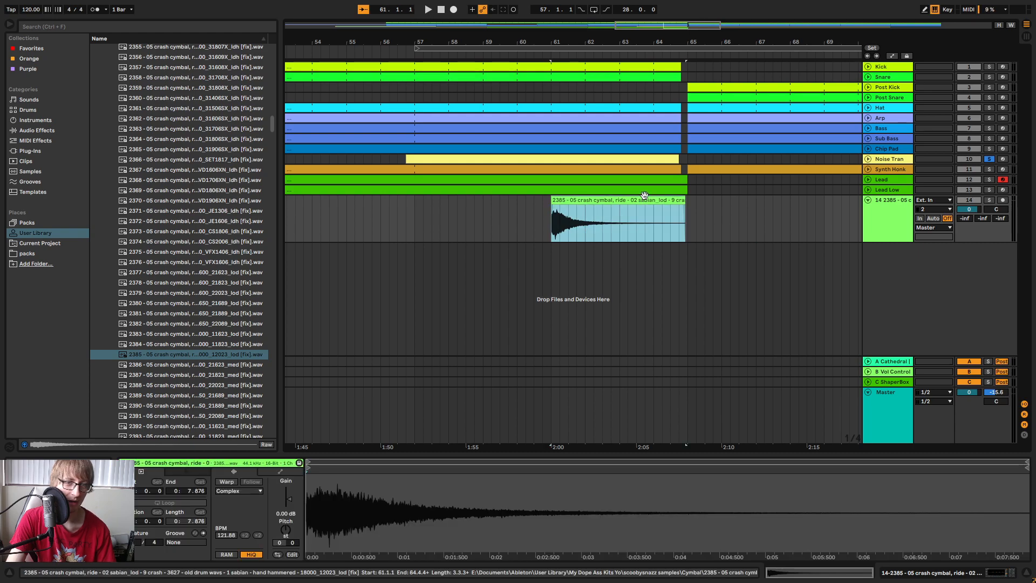
Turn the crash cymbal clip's warping back on and reverse the sample.
click(227, 482)
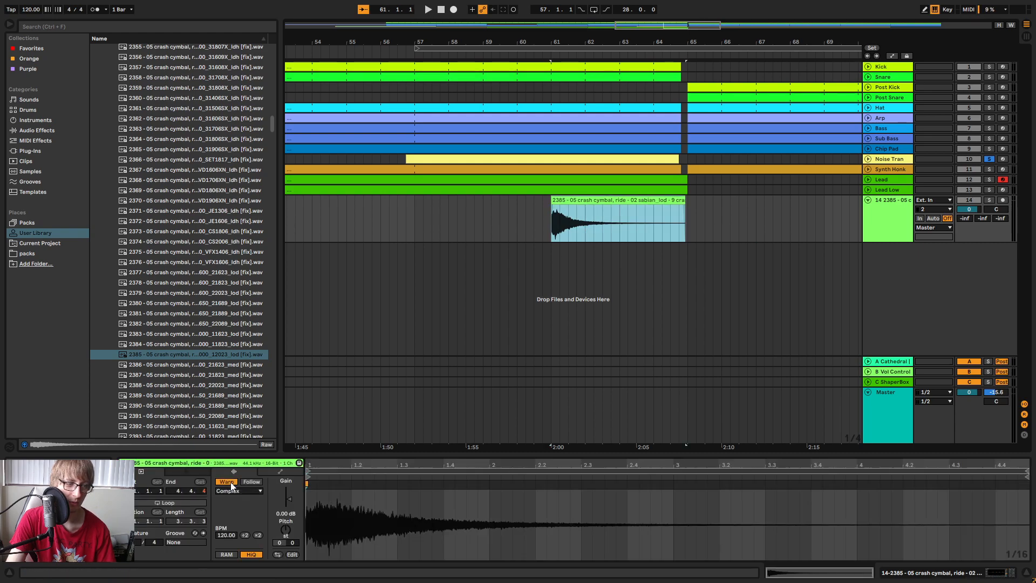
click(279, 555)
click(739, 226)
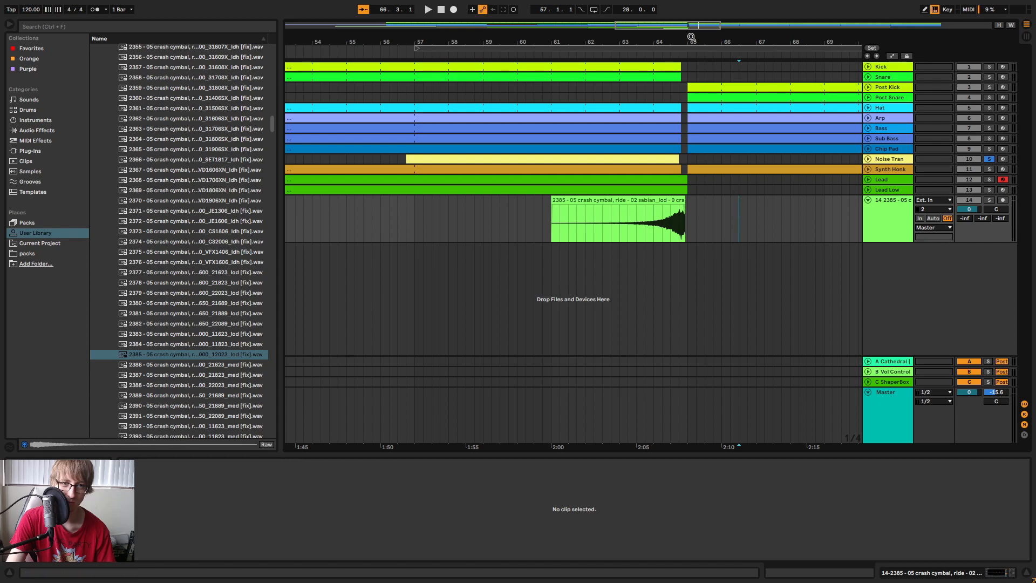
Unsolo the Noise Tran track and rename the new cymbal track as Rev Cym.
drag(689, 38, 723, 72)
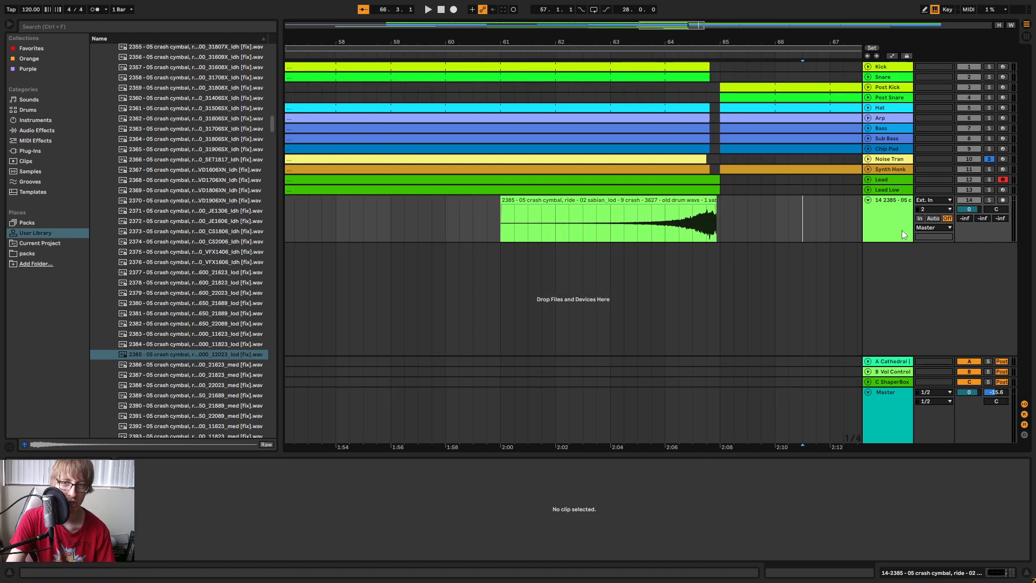
click(990, 159)
right_click(894, 222)
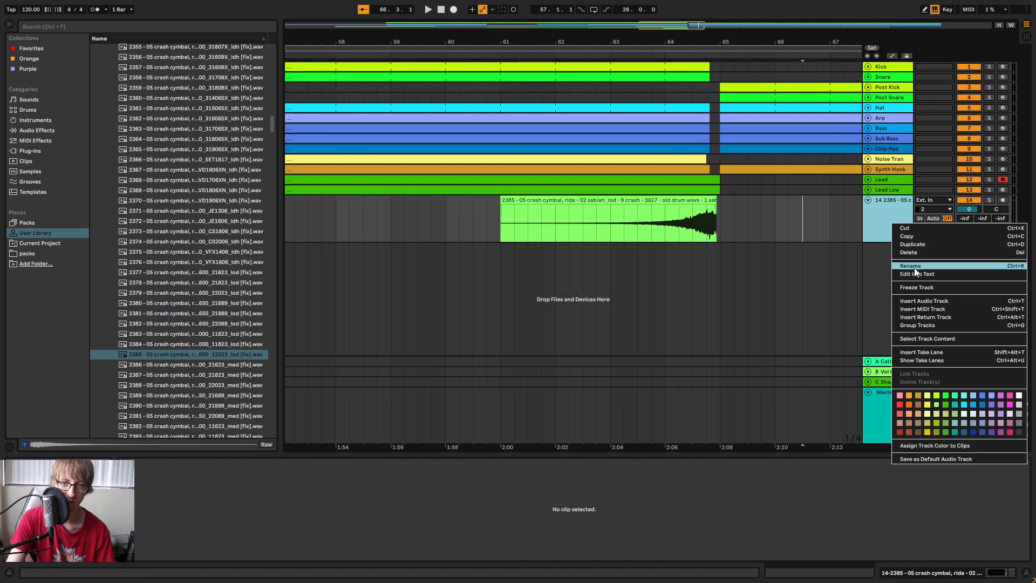
click(922, 267)
text(Rev C)
key(Return)
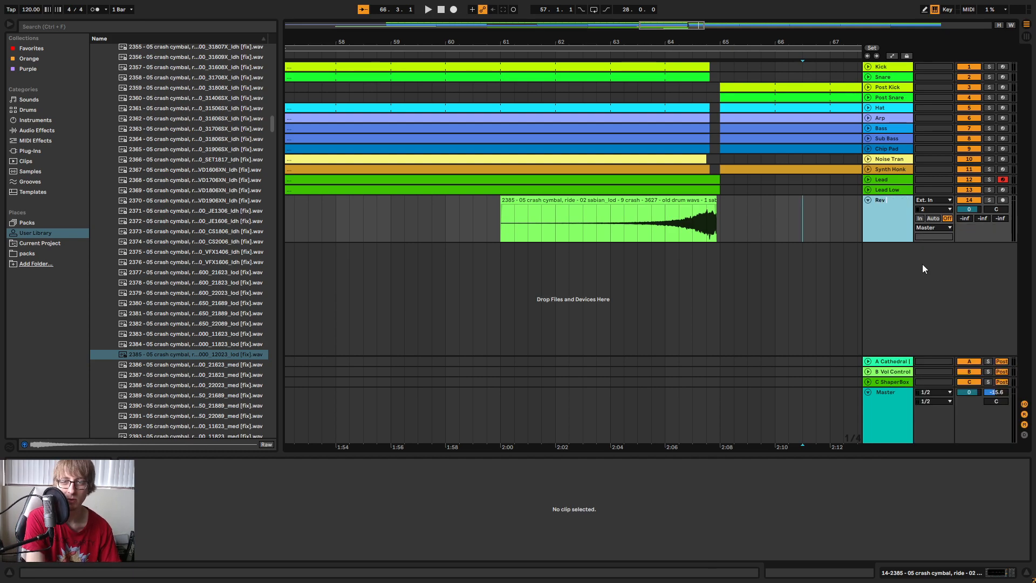
text(ym)
key(Return)
Set the Rev Cym track's volume to -13.5 dB, raise sends A and B to 0 dB, and route its output to Sends Only.
key(Tab)
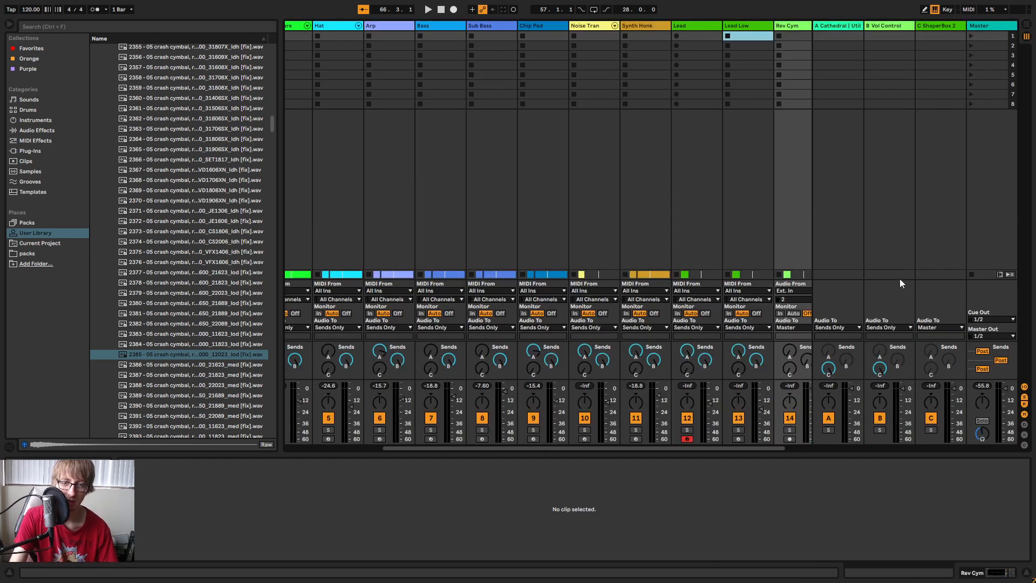
drag(766, 449, 818, 441)
drag(761, 389, 761, 402)
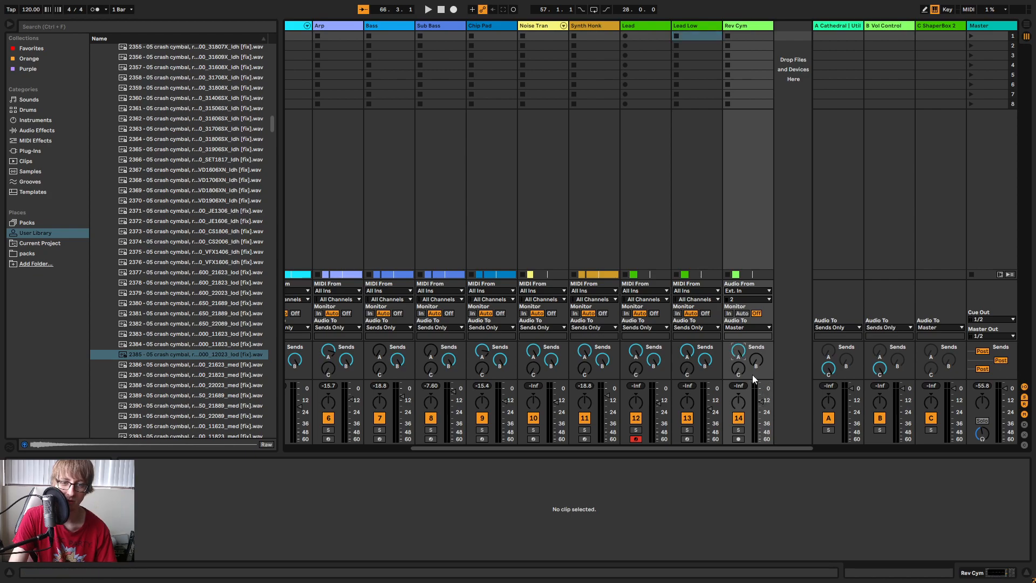
click(750, 327)
click(741, 363)
key(Tab)
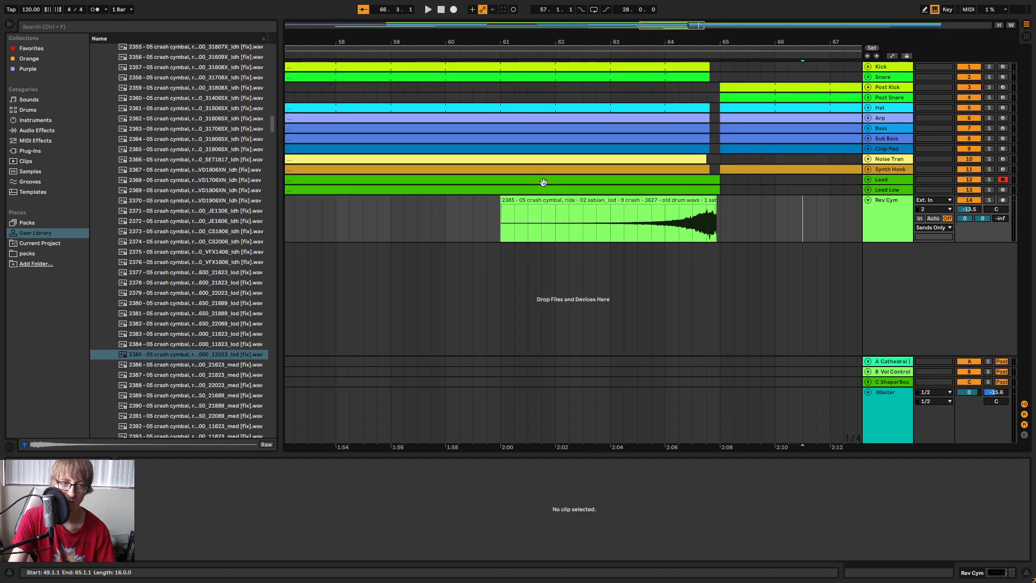
Play from the reversed cymbal clip, expand the Noise Tran track, and shift the clip earlier to start at 60.4.3.
click(519, 200)
key(space)
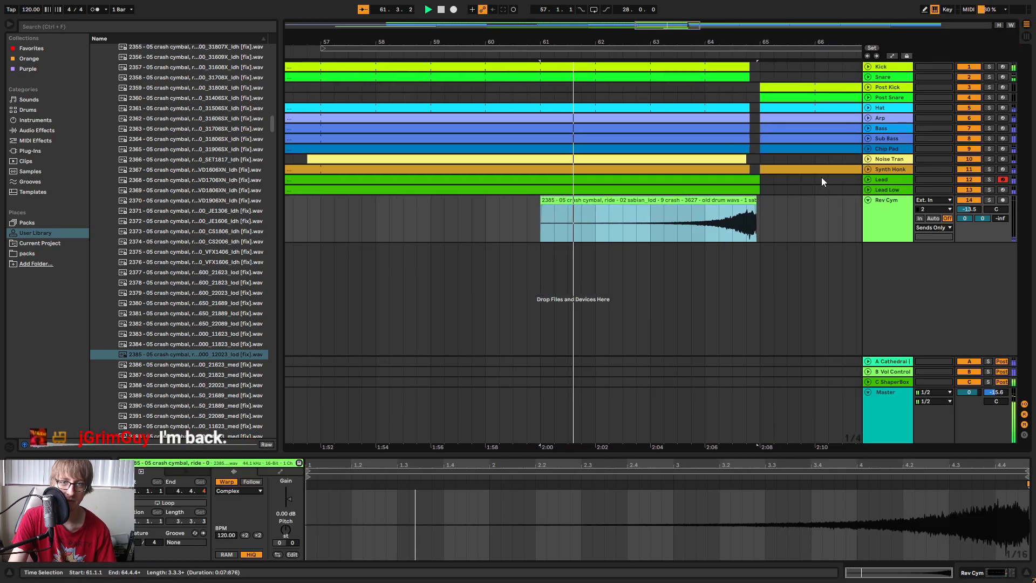
click(867, 159)
drag(720, 46, 724, 89)
click(729, 262)
drag(696, 247, 685, 247)
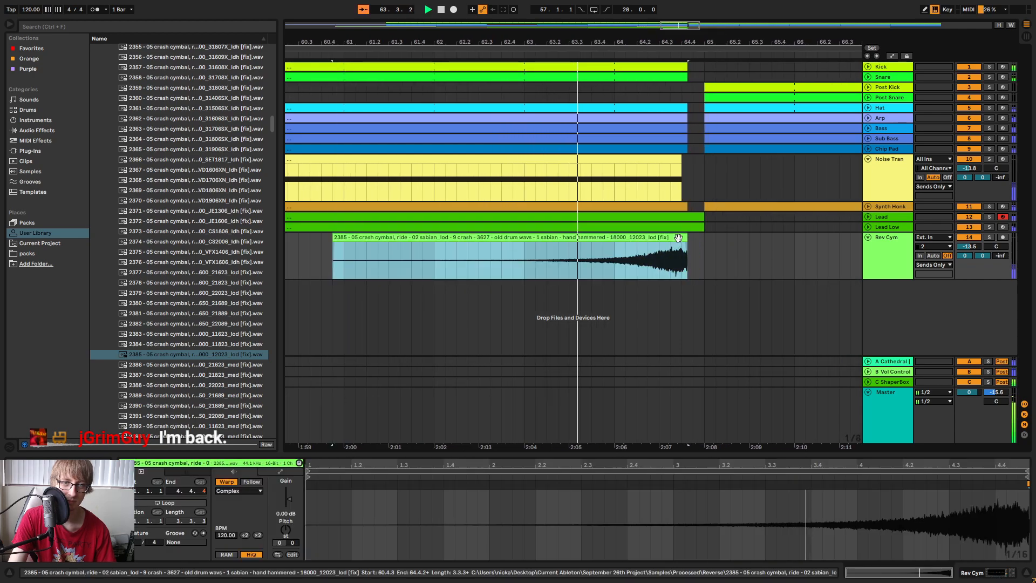
Shift the reversed cymbal clip a sixteenth earlier to start at 60.4.2, matching the Noise Tran clip's end, and play it.
key(Tab)
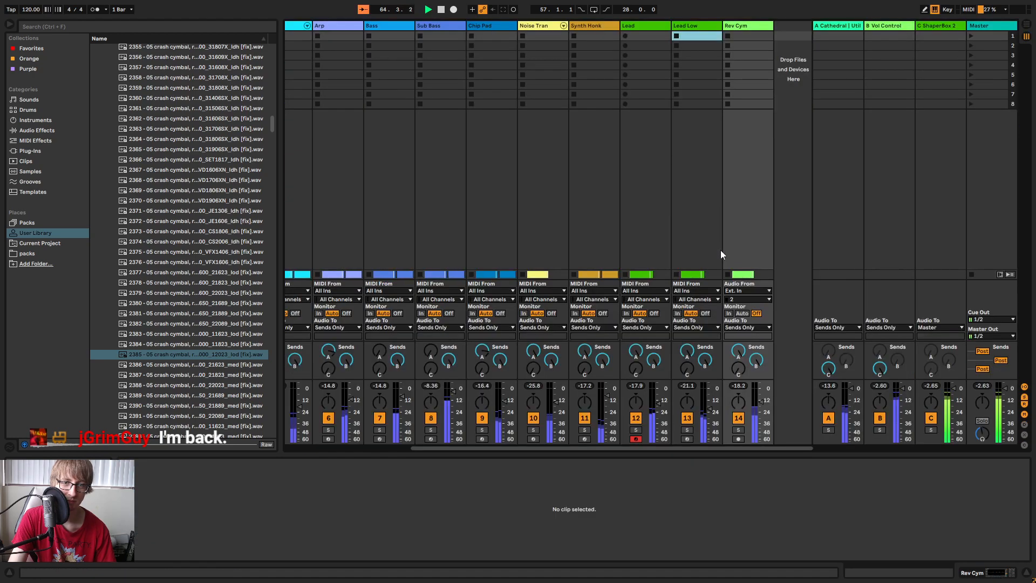
key(Tab)
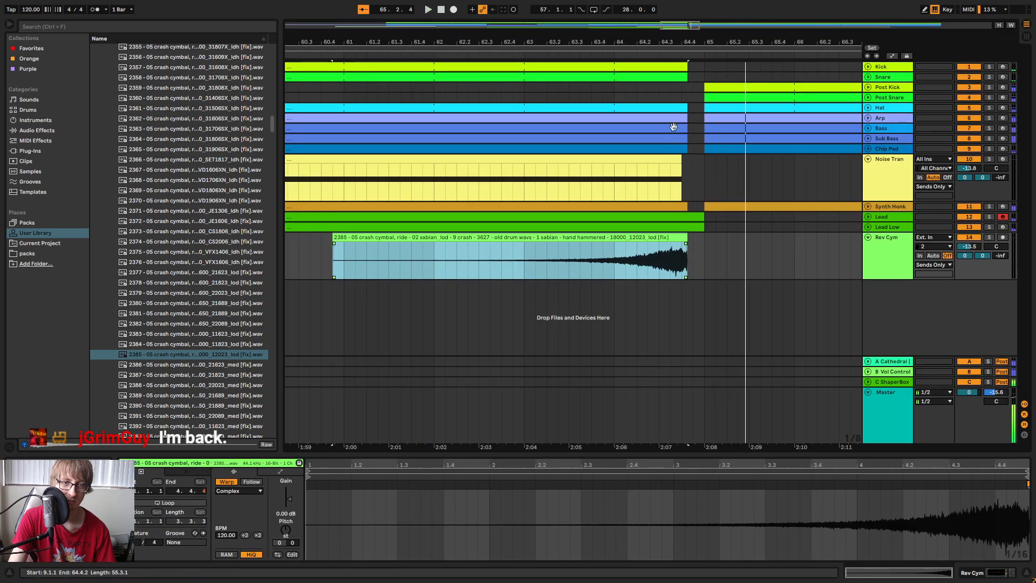
scroll(681, 73, up, 3)
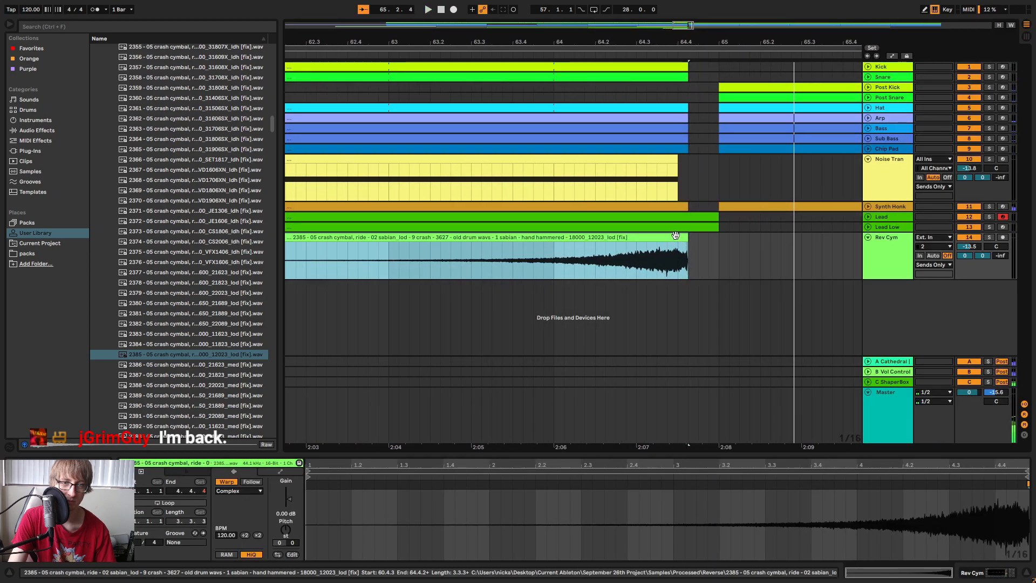
key(space)
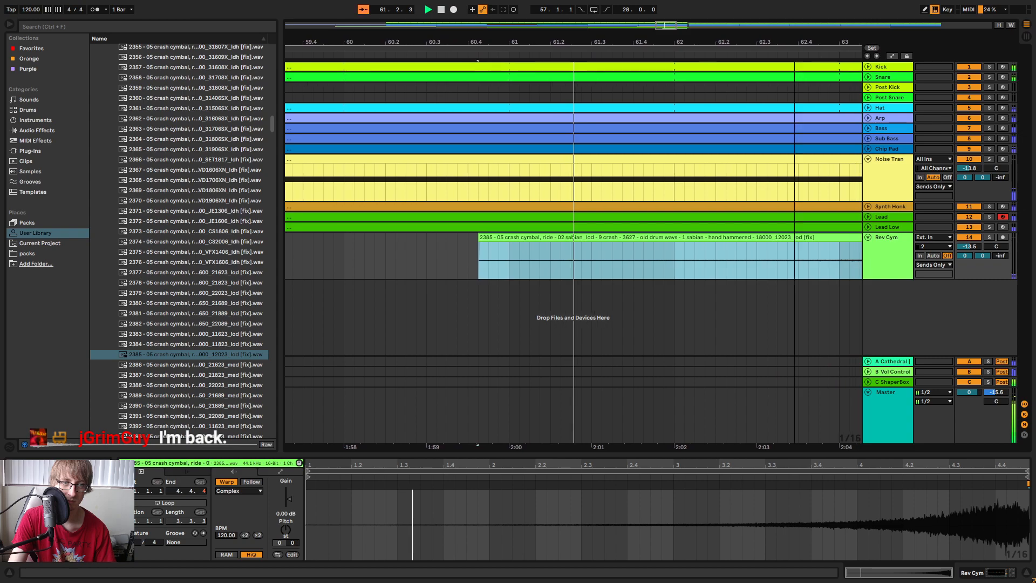
Raise the Rev Cym track's volume to -11.3 dB during playback, then stop the song.
scroll(528, 70, down, 3)
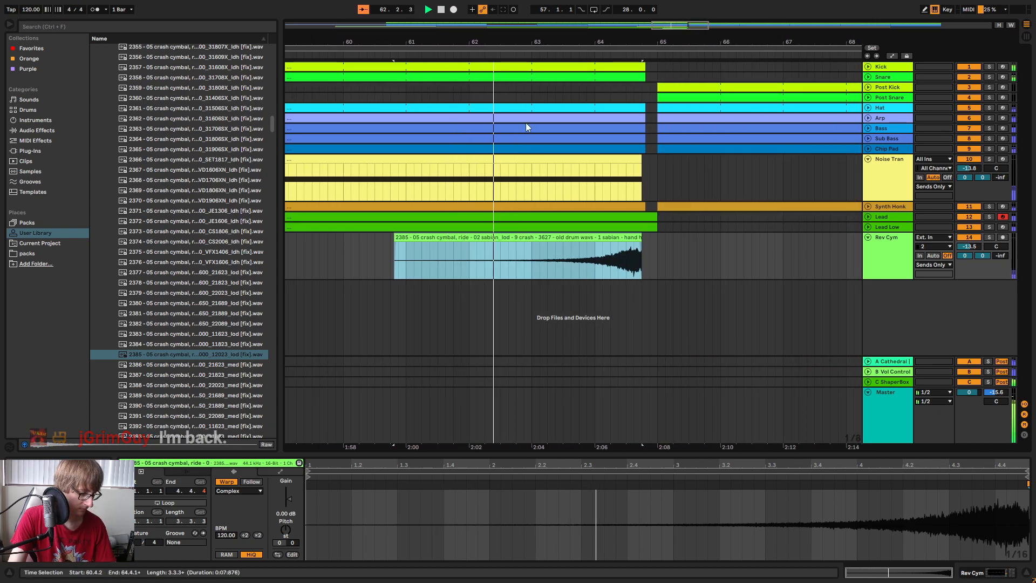
key(Tab)
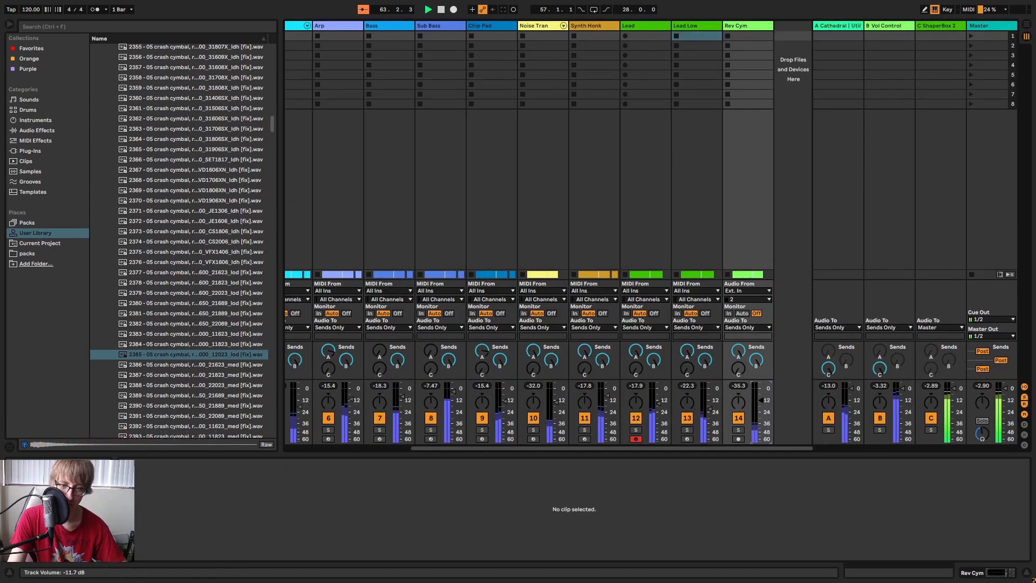
key(Tab)
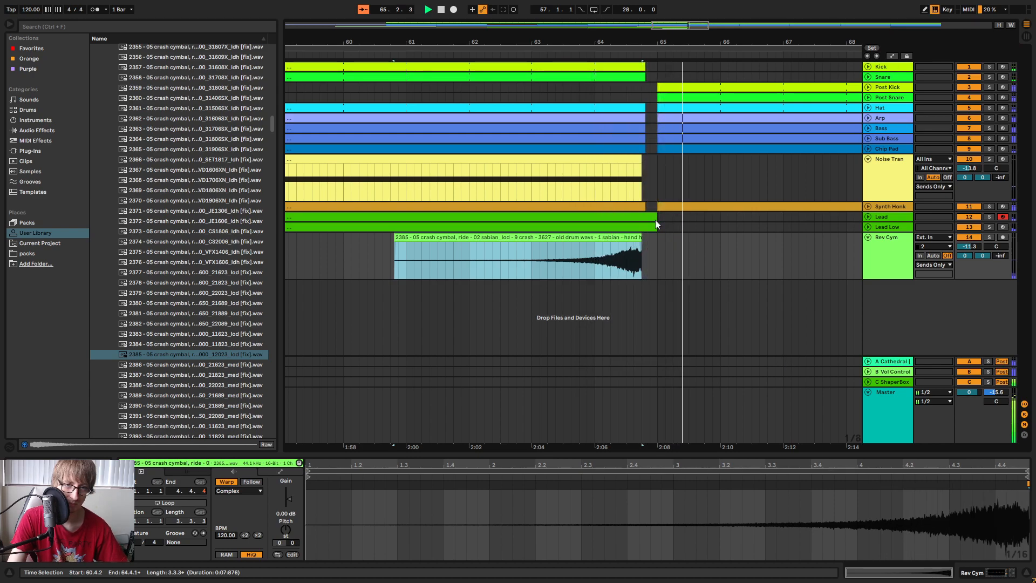
key(space)
Play the reversed cymbal build into bar 65 to check its timing and level.
mouse_move(643, 42)
mouse_down()
mouse_move(640, 81)
mouse_move(632, 42)
mouse_up()
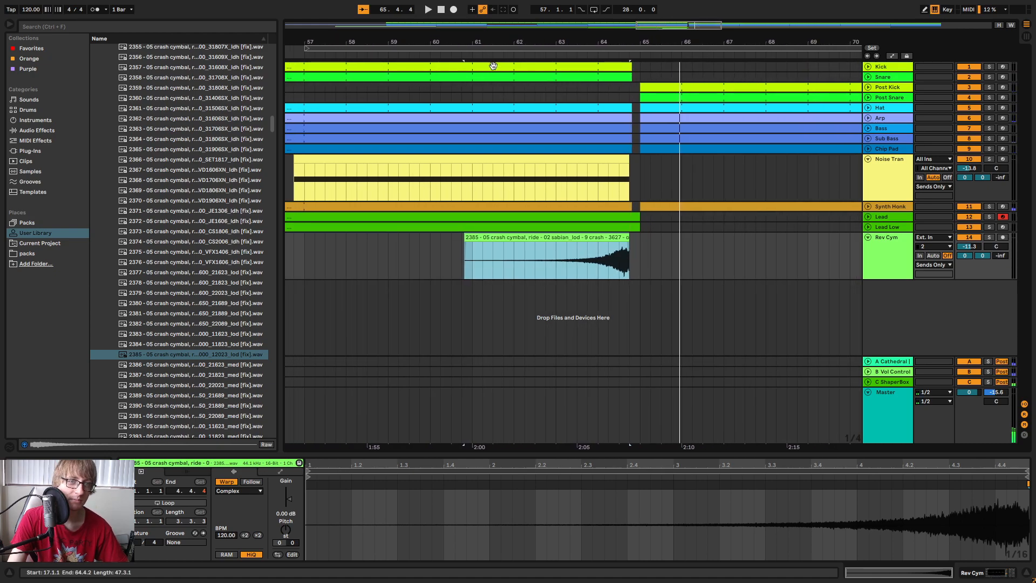
click(460, 55)
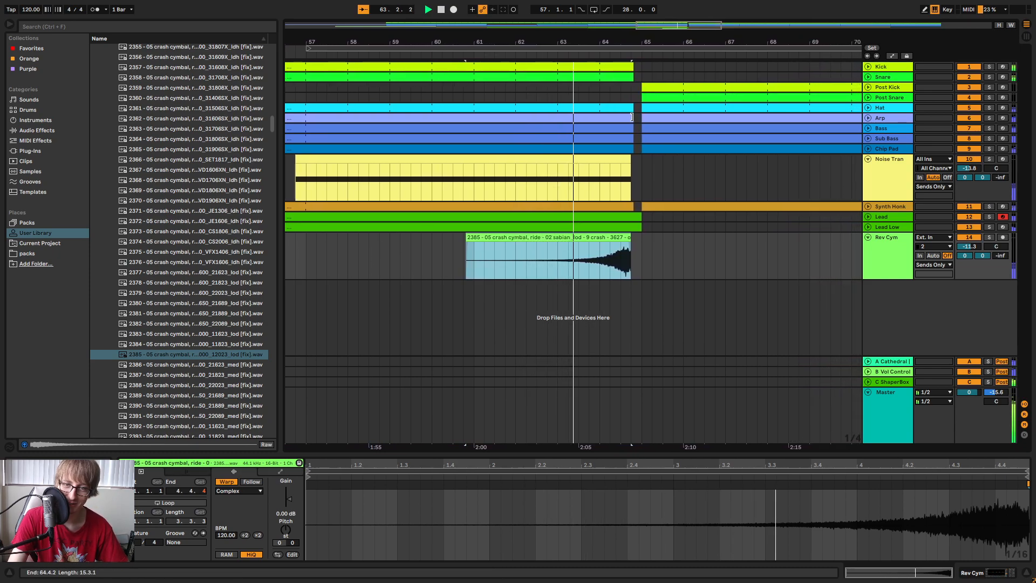
click(654, 238)
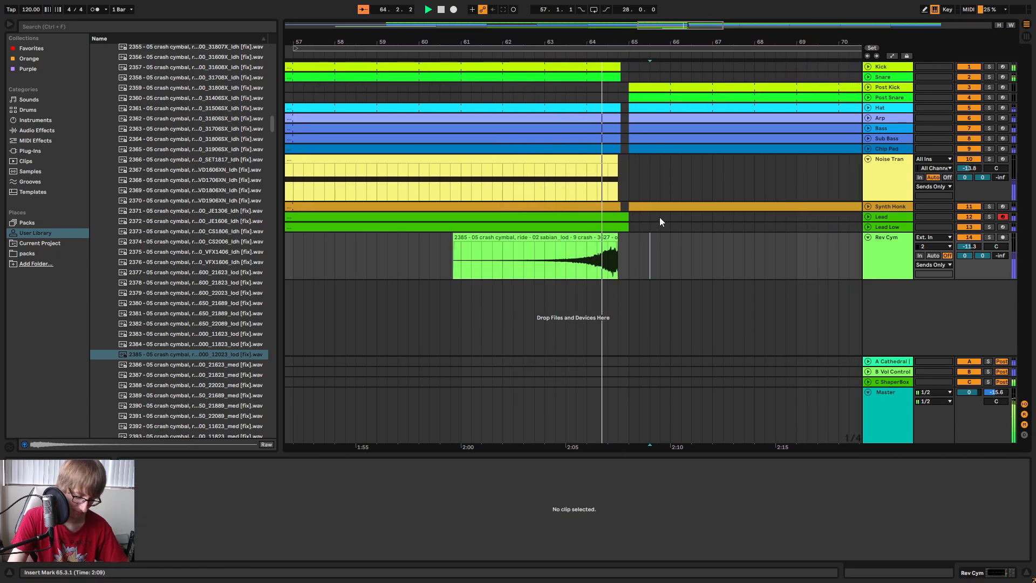
key(Tab)
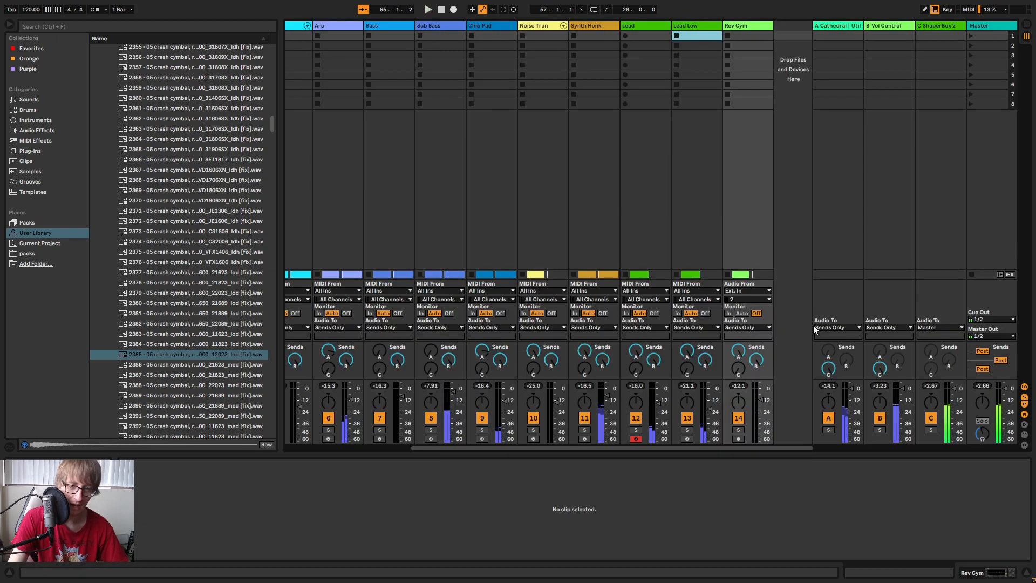
key(Tab)
Move the reversed cymbal clip a sixteenth later to start at 60.4.3 and play through the transition into bar 65.
drag(616, 41, 612, 75)
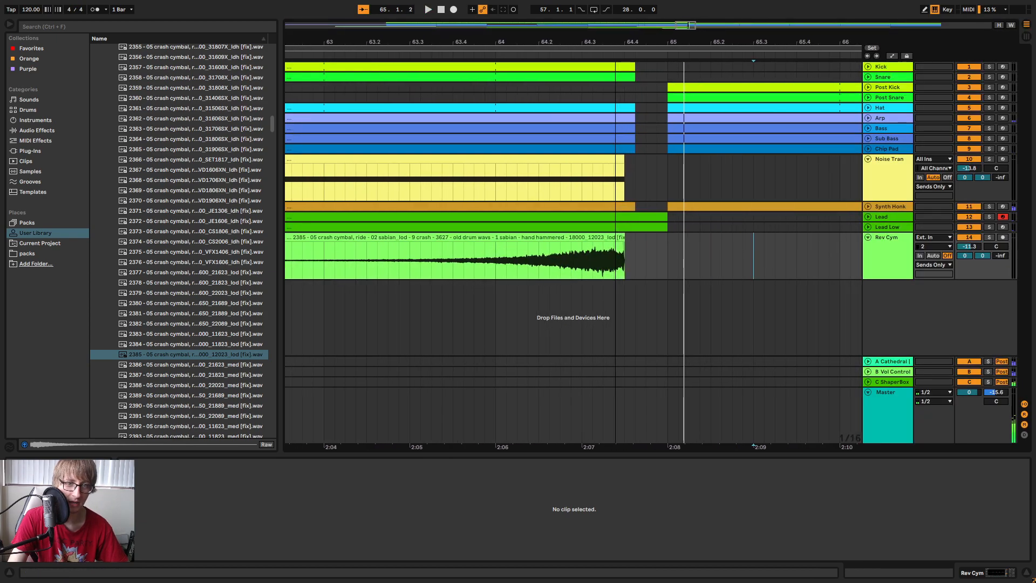
click(609, 240)
key(space)
key(z)
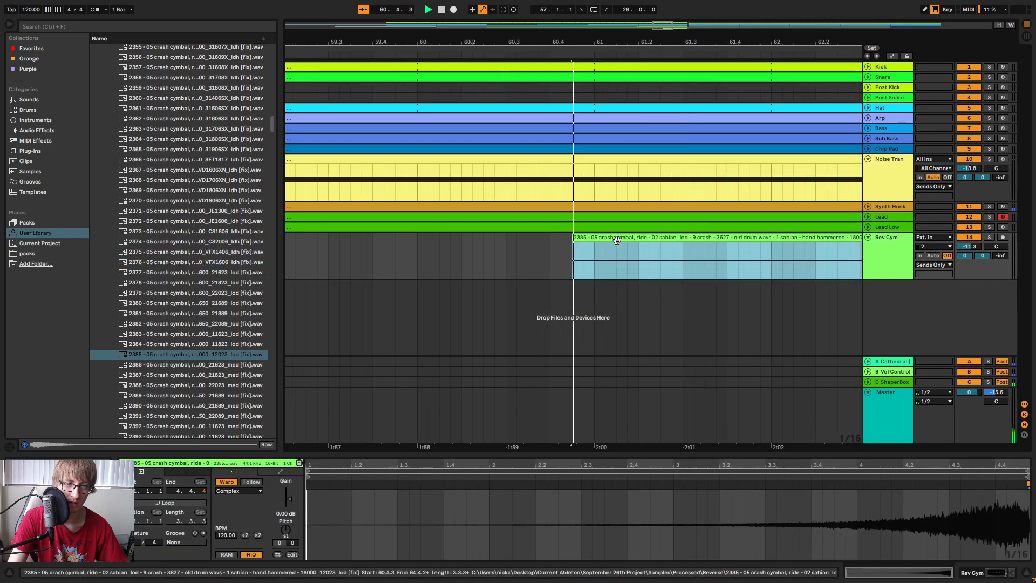
drag(578, 40, 409, 40)
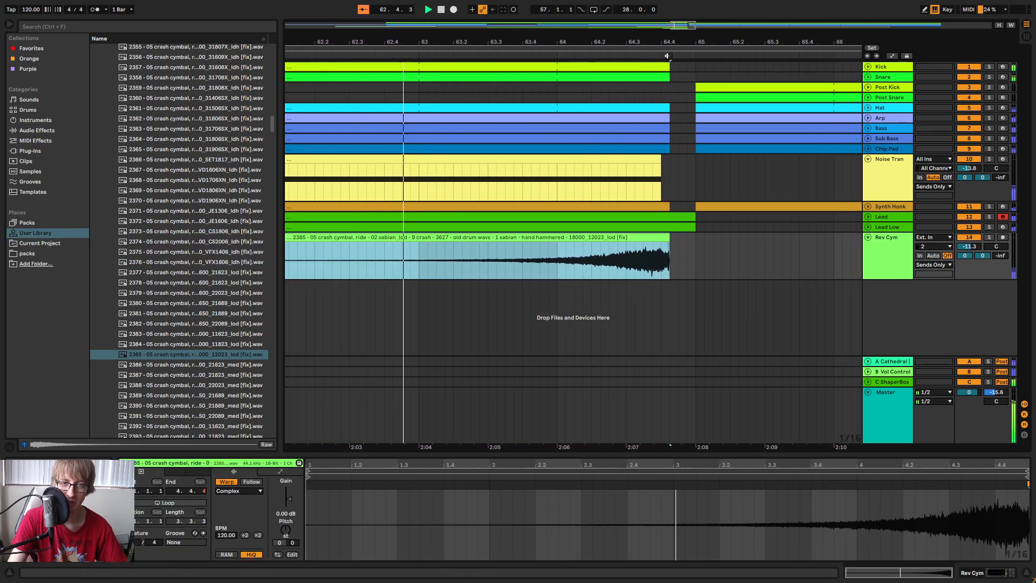
drag(684, 39, 649, 61)
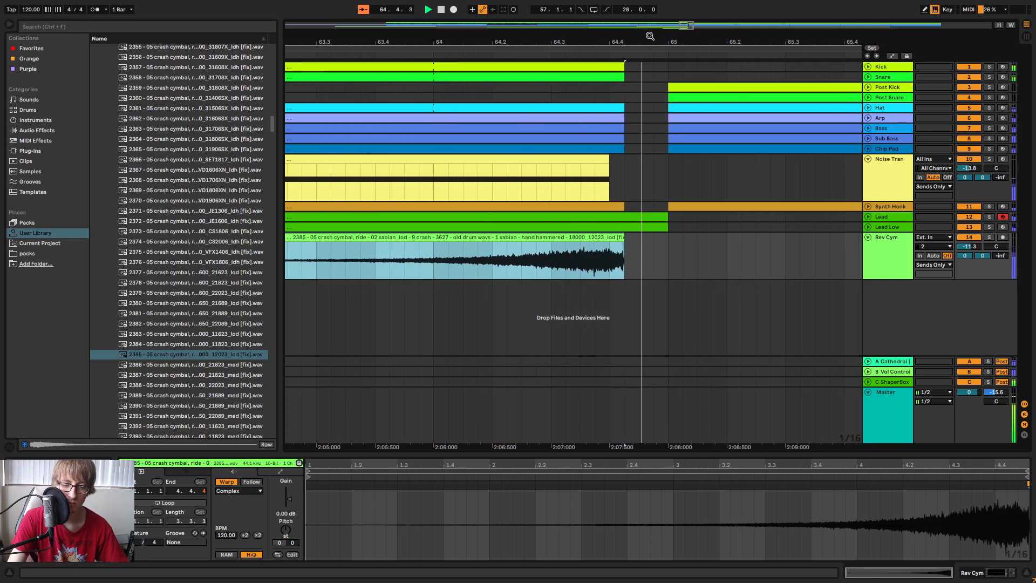
key(space)
Nudge the reversed cymbal clip a thirty-second note earlier and play through the transition again.
drag(650, 36, 646, 50)
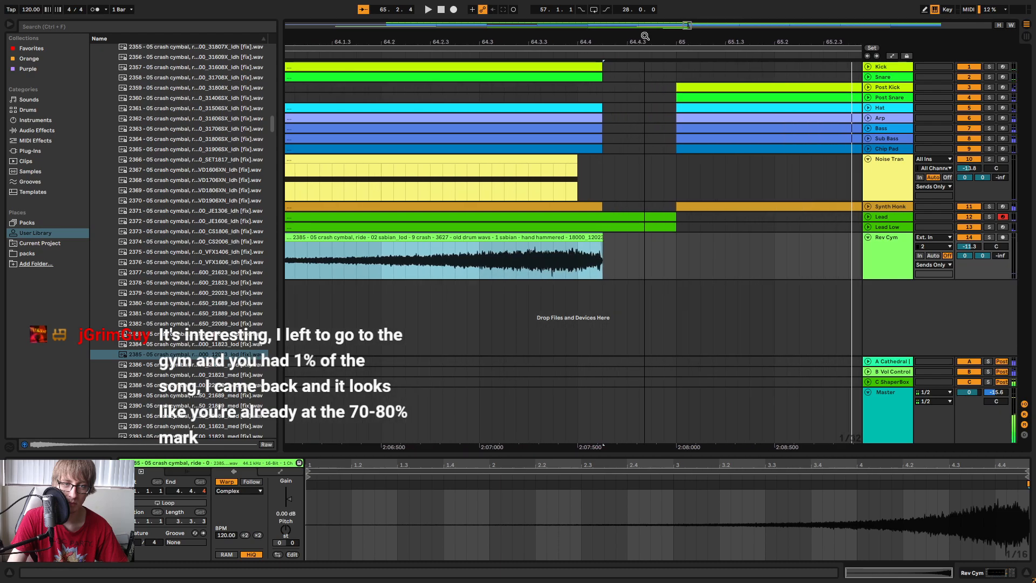
drag(595, 237, 581, 239)
key(space)
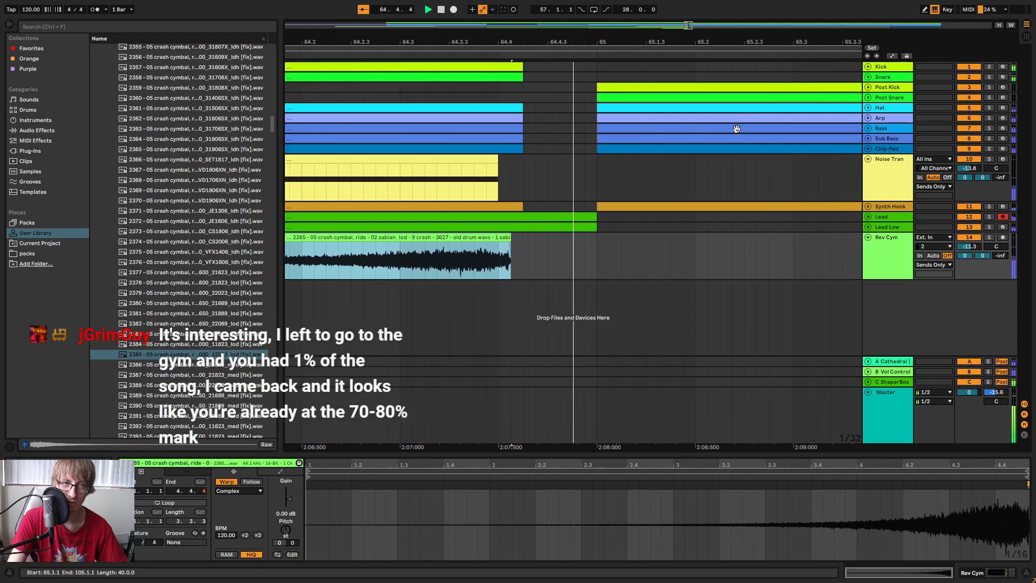
key(space)
Trim the start of the reversed cymbal clip to bar 61 and show the whole arrangement.
drag(525, 40, 751, 6)
click(680, 273)
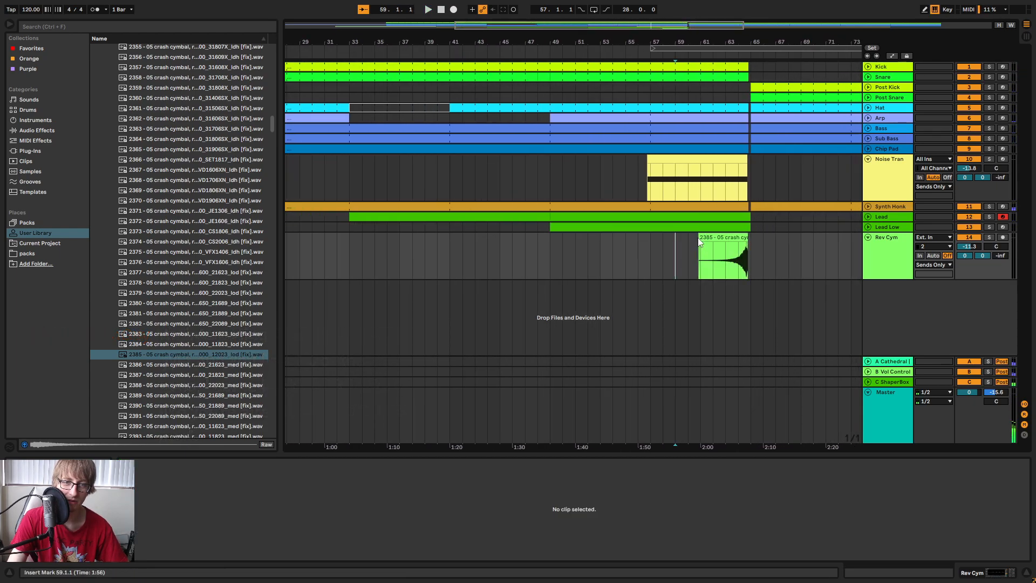
click(707, 239)
key(w)
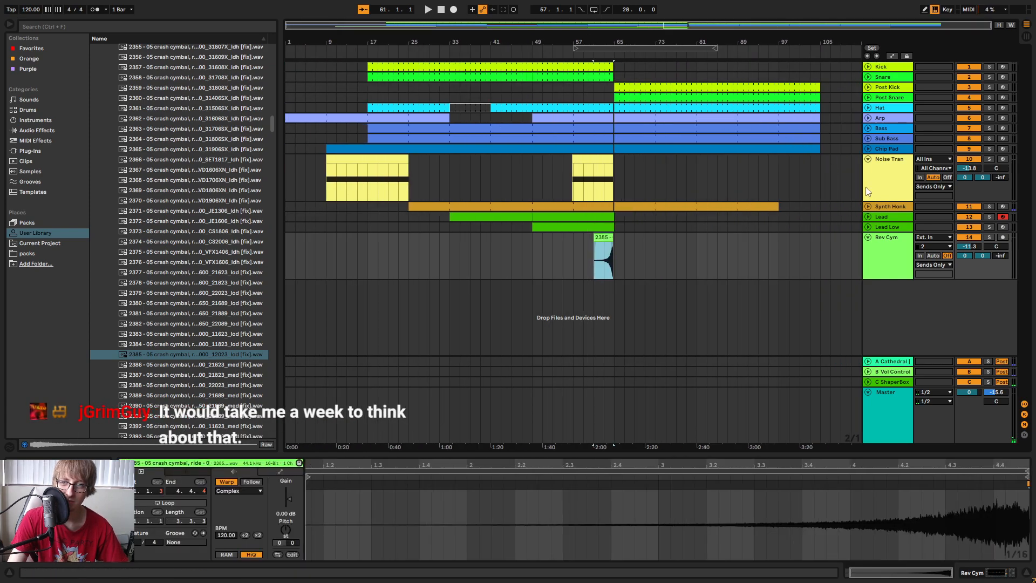
Collapse the Noise Tran and Rev Cym tracks in the arrangement.
click(729, 173)
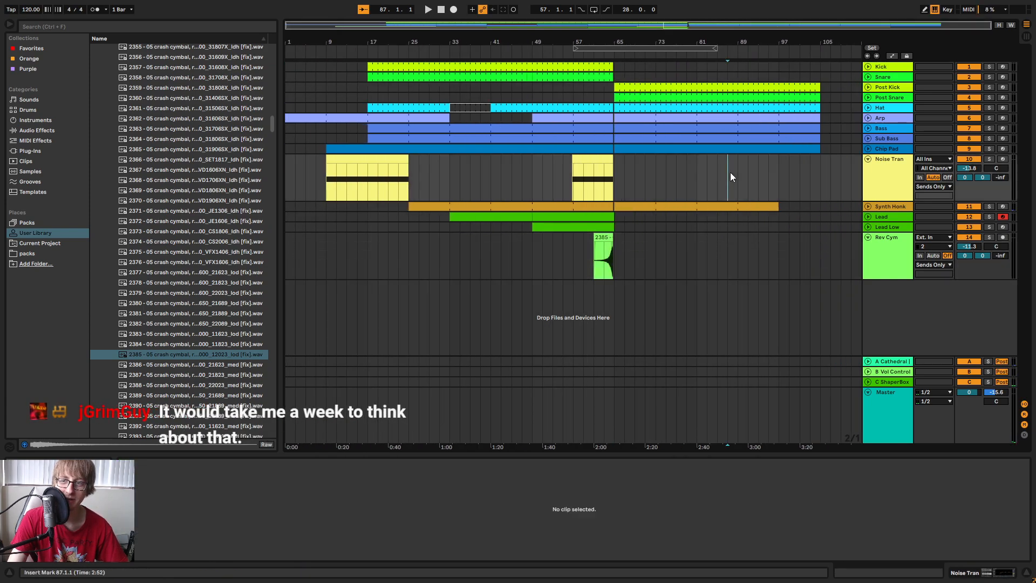
click(868, 159)
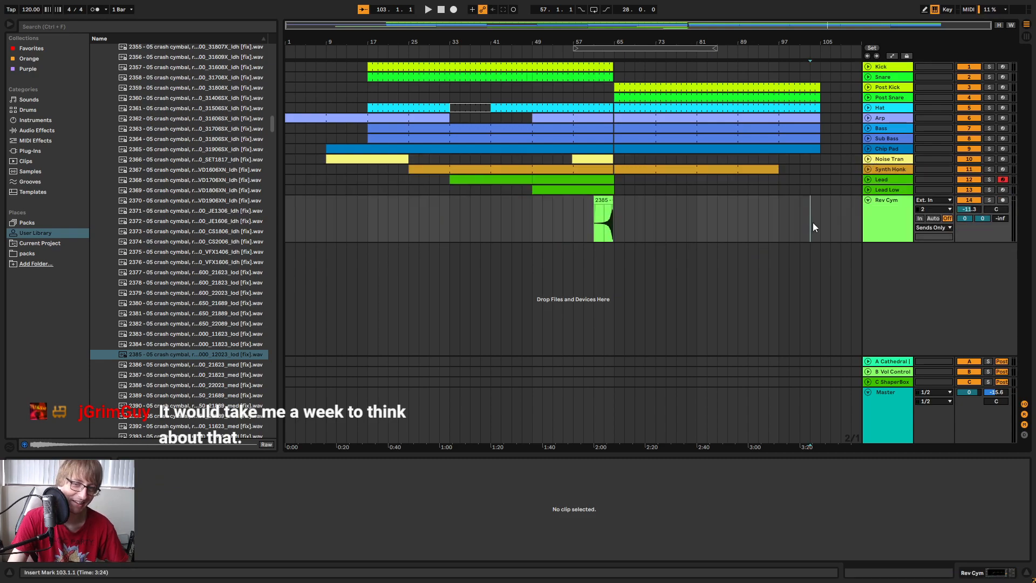
click(812, 222)
click(868, 200)
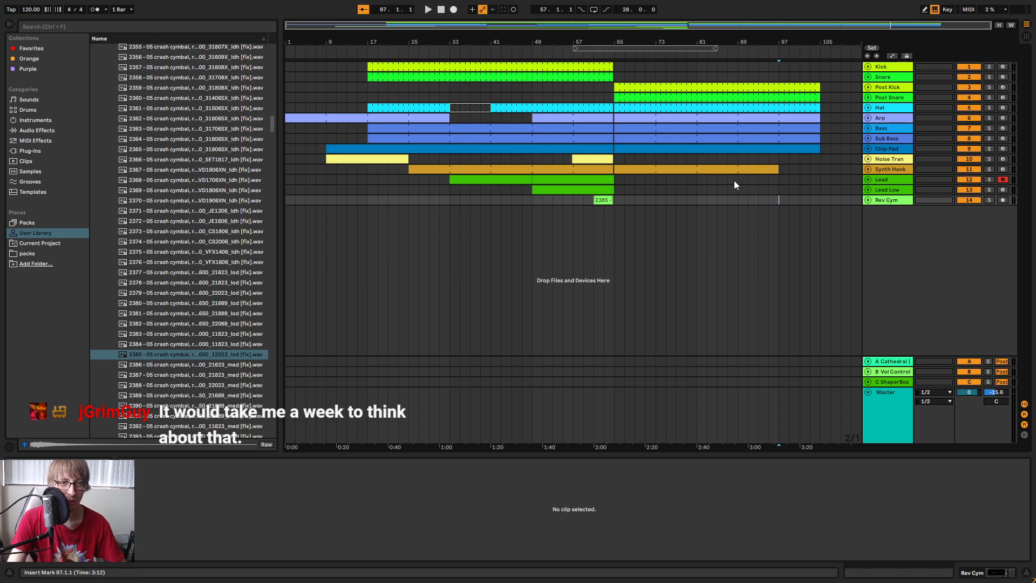
click(717, 189)
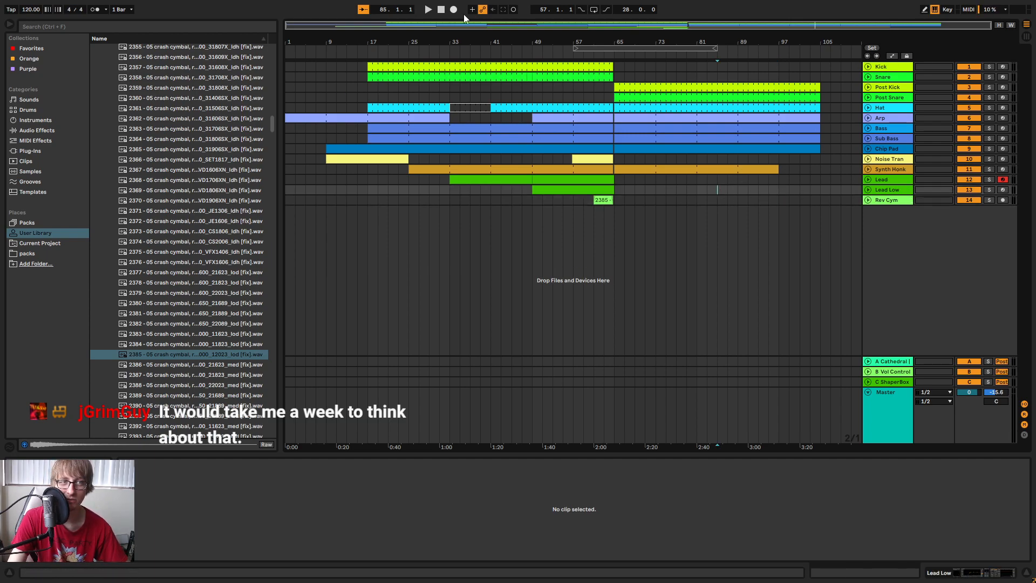
Widen the browser slightly and play the whole arrangement from bar 1.
mouse_move(400, 39)
mouse_down()
mouse_move(560, 70)
mouse_move(418, 39)
mouse_up()
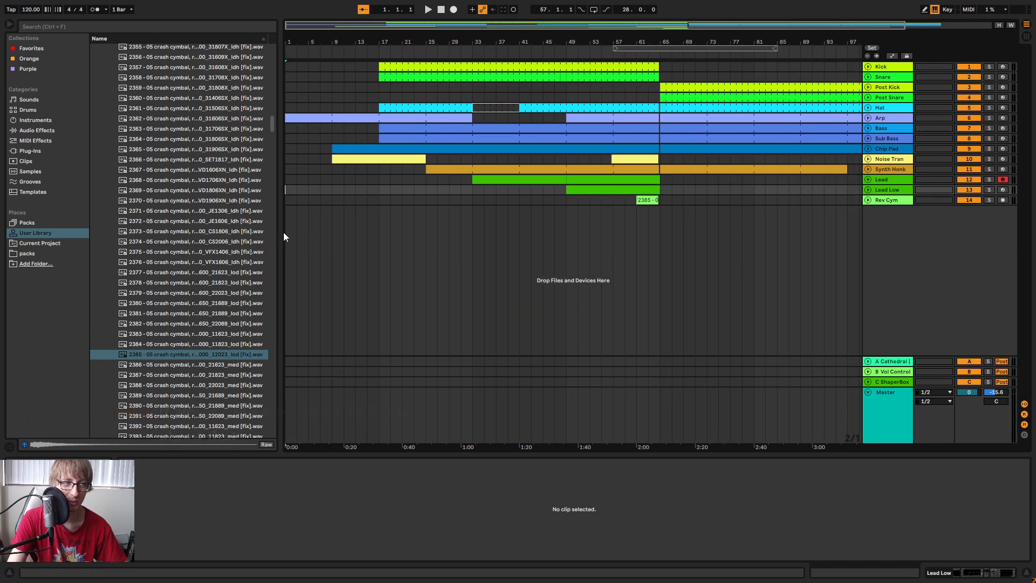
mouse_move(279, 232)
mouse_down()
mouse_move(250, 231)
mouse_move(299, 231)
mouse_up()
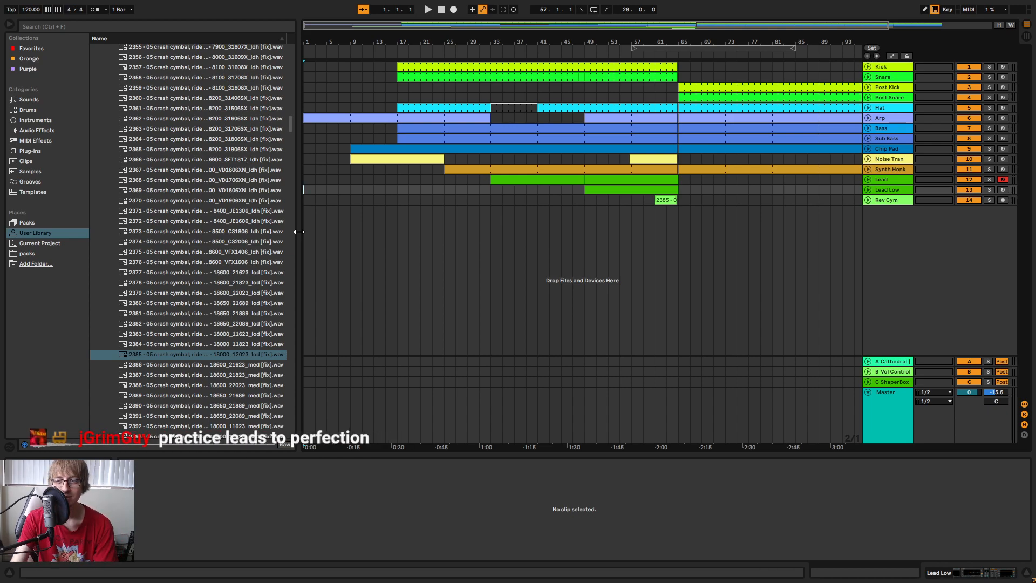
drag(404, 43, 425, 44)
click(500, 200)
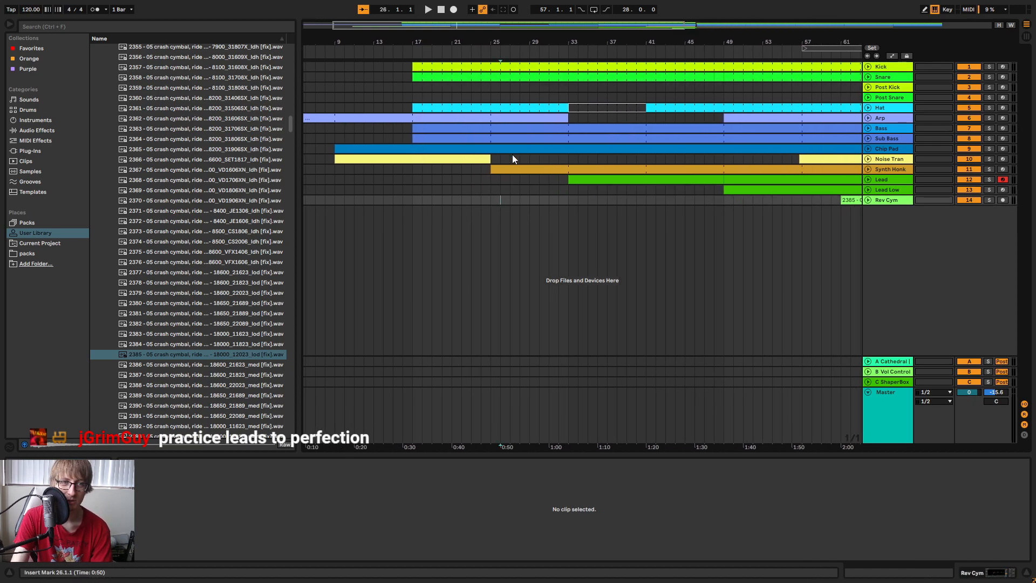
drag(576, 38, 313, 4)
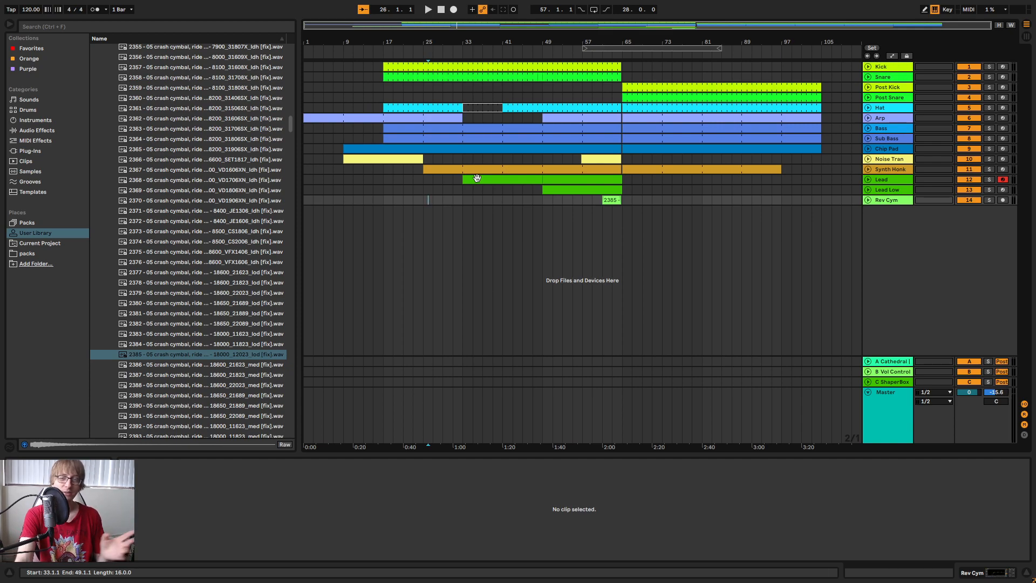
click(441, 9)
click(428, 10)
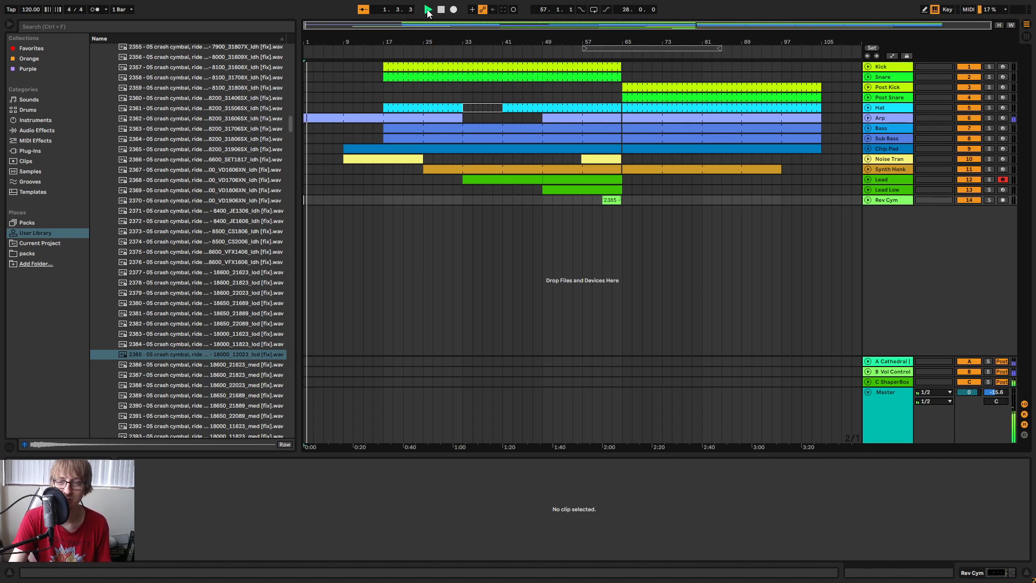
drag(425, 43, 450, 39)
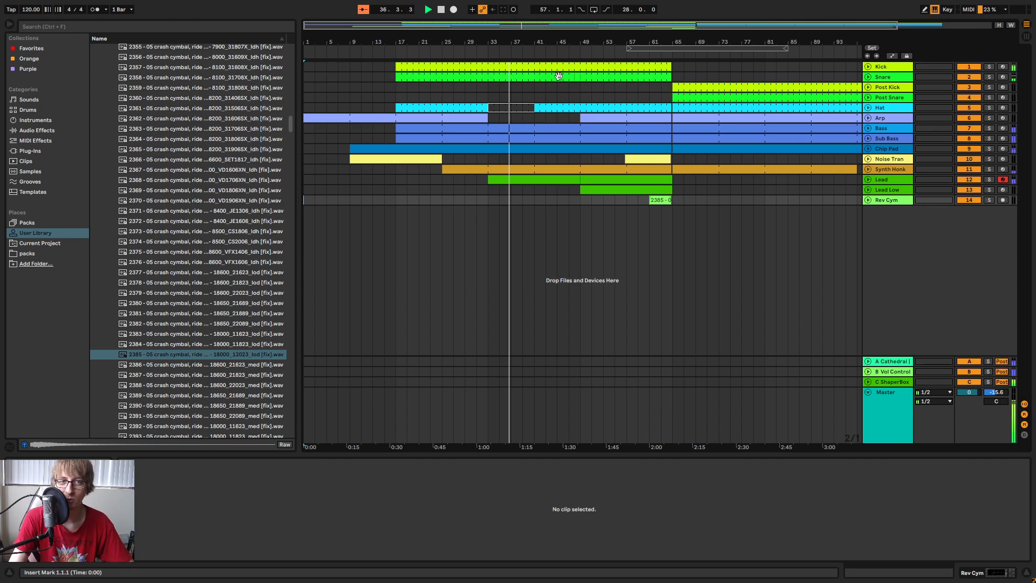
drag(568, 37, 568, 59)
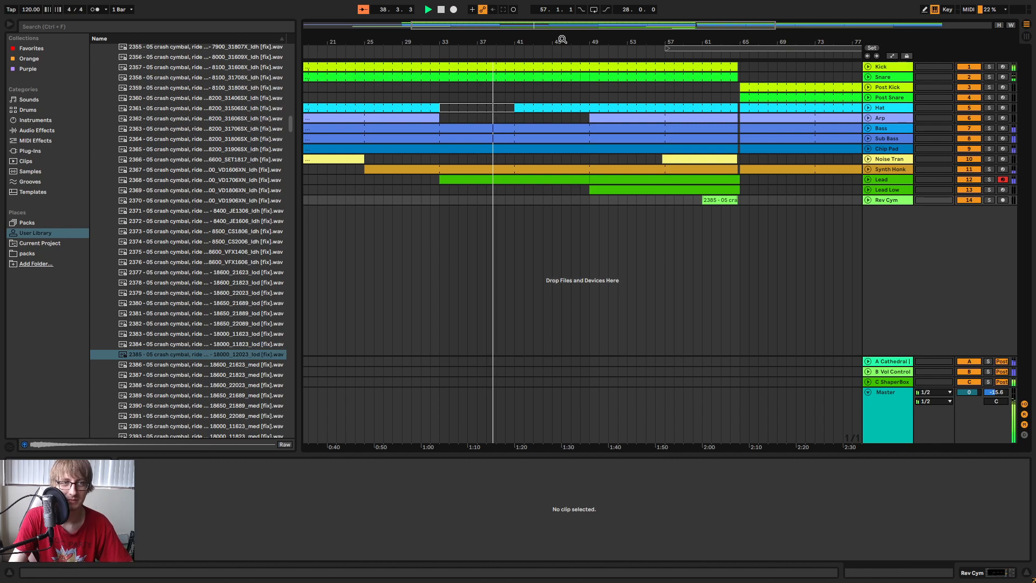
drag(563, 39, 562, 27)
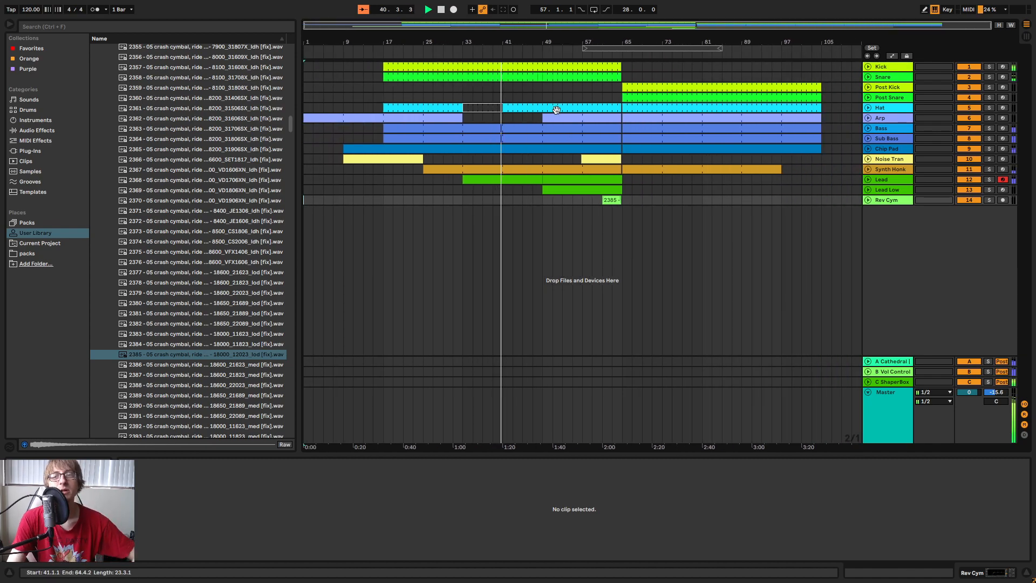
Copy the 16-bar Lead clip at bar 33 to bar 81 on the Lead track.
click(591, 241)
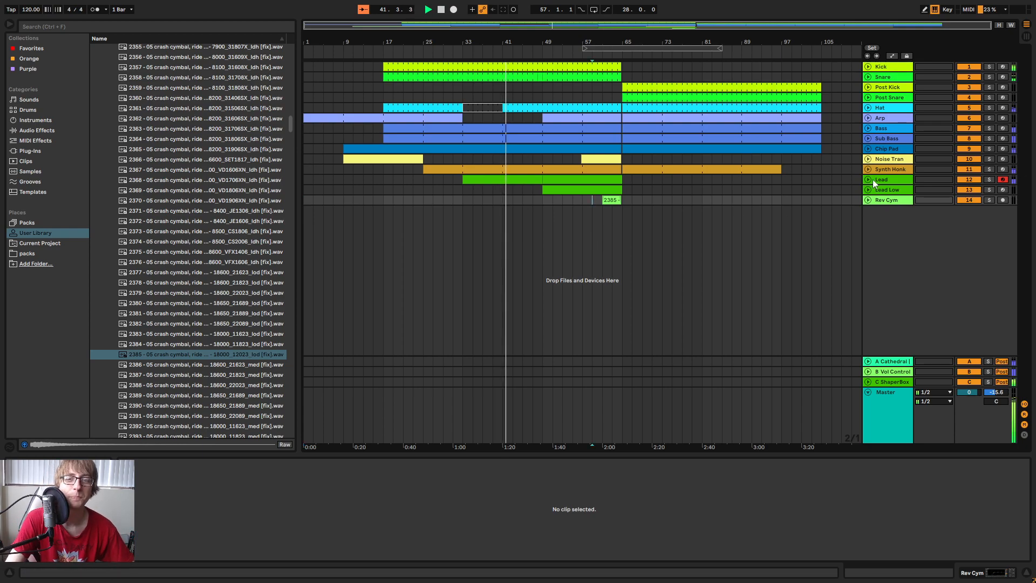
click(606, 200)
click(510, 182)
key(ctrl+c)
click(702, 180)
key(ctrl+v)
click(724, 189)
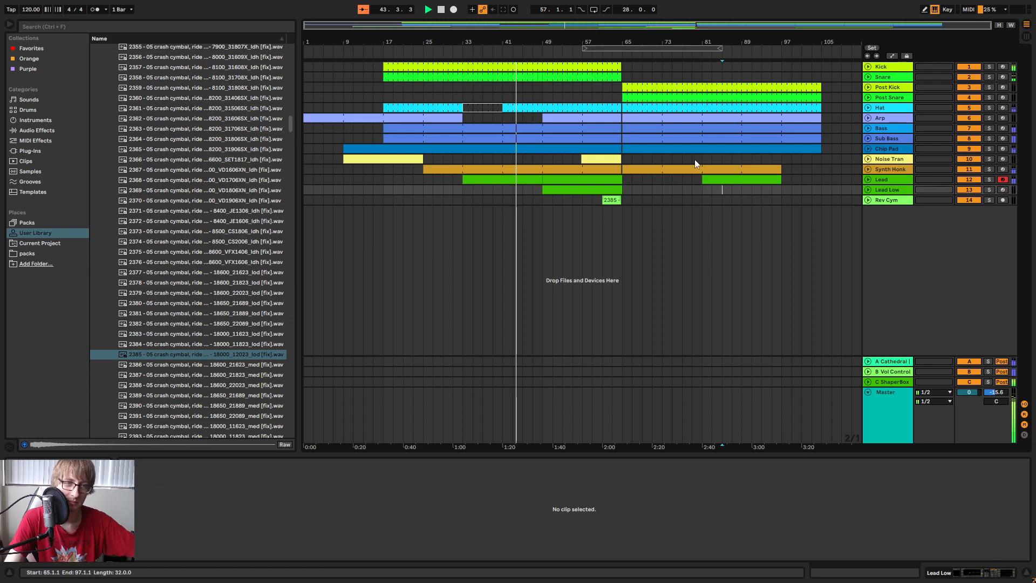
Copy the 16-bar Noise Tran clip at bar 9 to bar 41 and start playback there.
mouse_move(556, 42)
mouse_down()
mouse_move(556, 59)
mouse_move(664, 81)
mouse_move(563, 85)
mouse_move(655, 108)
mouse_move(602, 73)
mouse_move(648, 77)
mouse_move(638, 64)
mouse_up()
drag(743, 198, 806, 200)
click(766, 160)
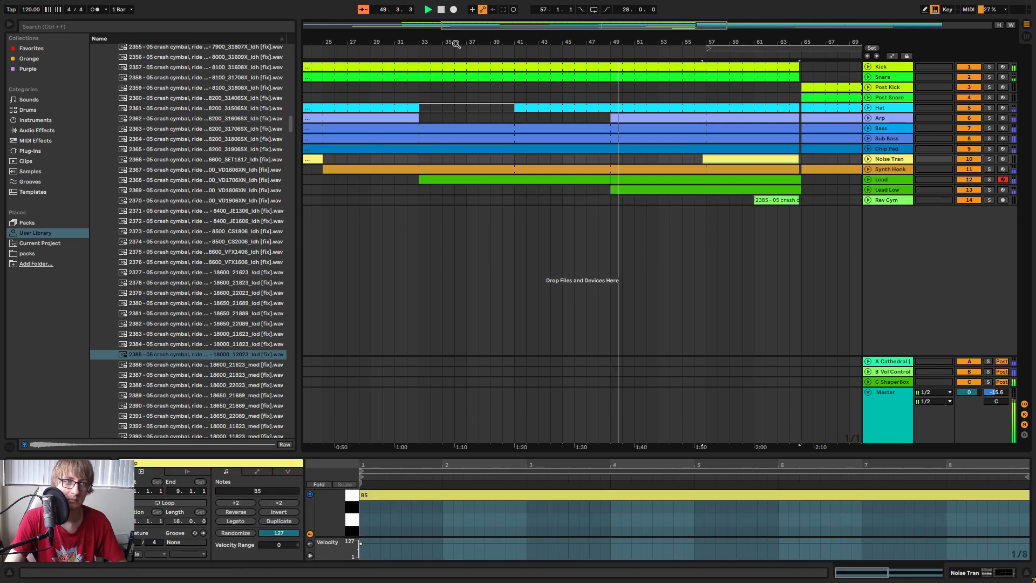
drag(454, 43, 510, 33)
click(534, 161)
key(ctrl+v)
key(space)
key(space)
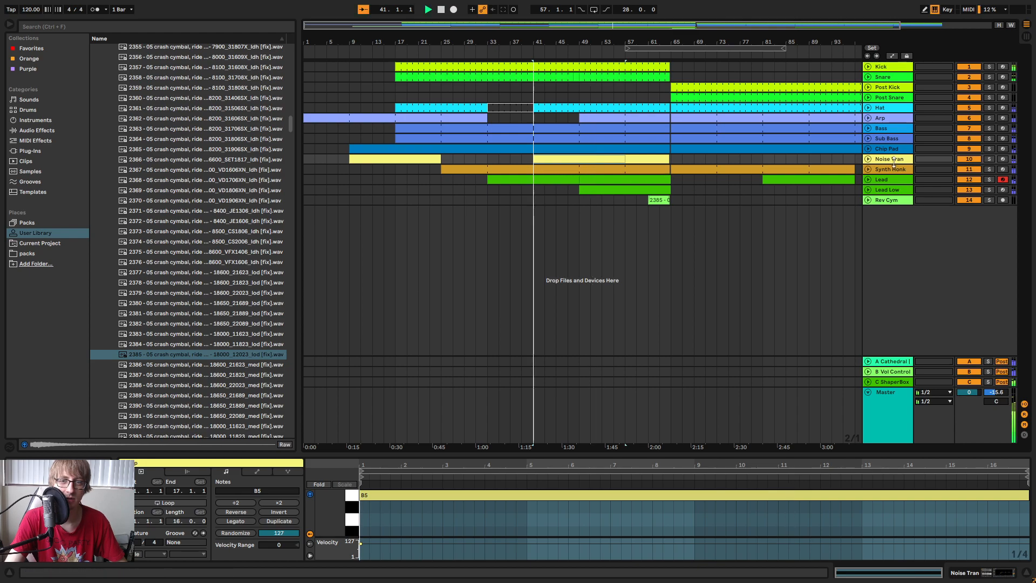
Inspect the Noise Tran track's ADM COIN-OP Noise Filter Freq automation across the copied clip, and collapse the track.
click(868, 159)
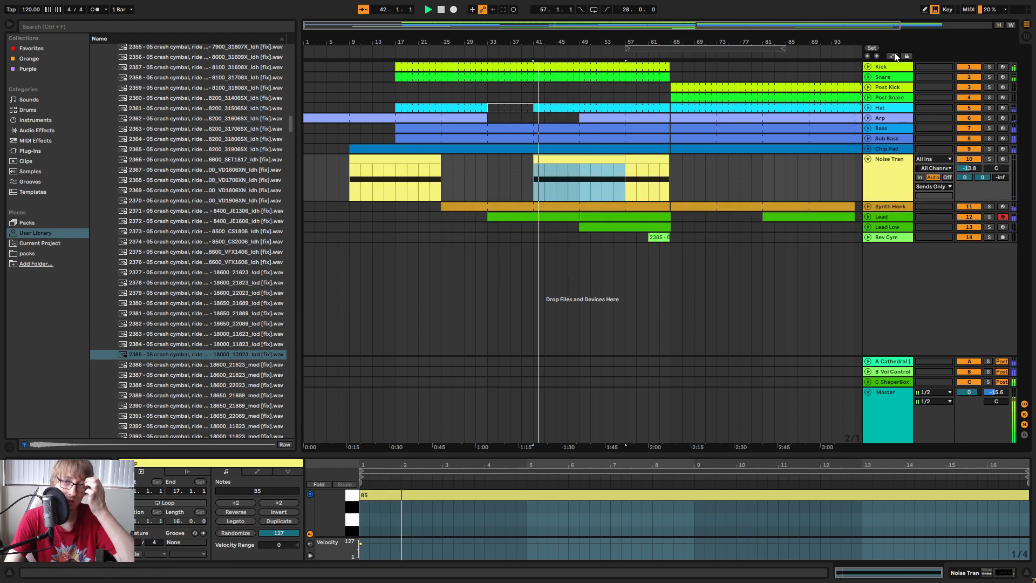
key(a)
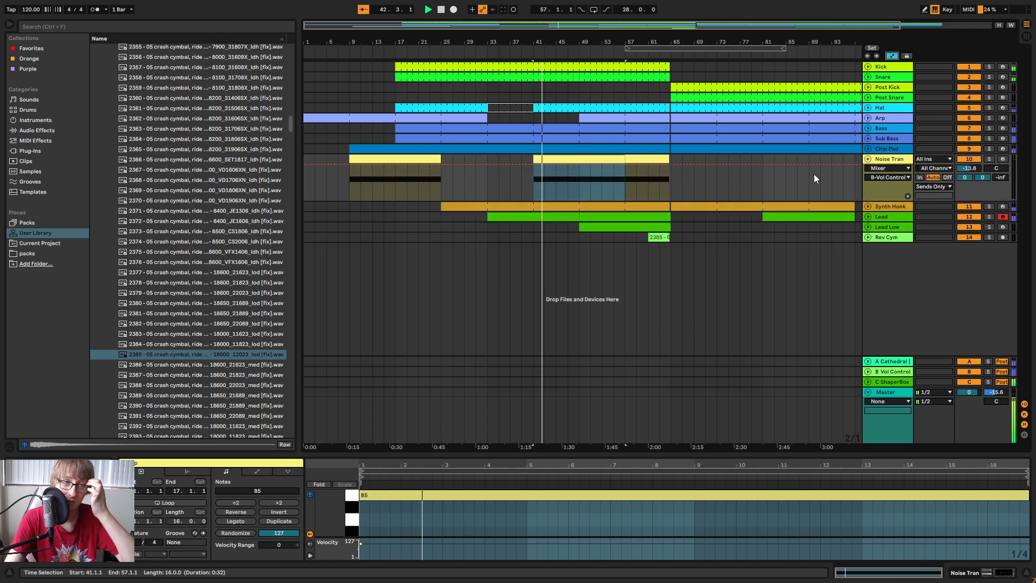
click(886, 169)
click(887, 168)
click(886, 169)
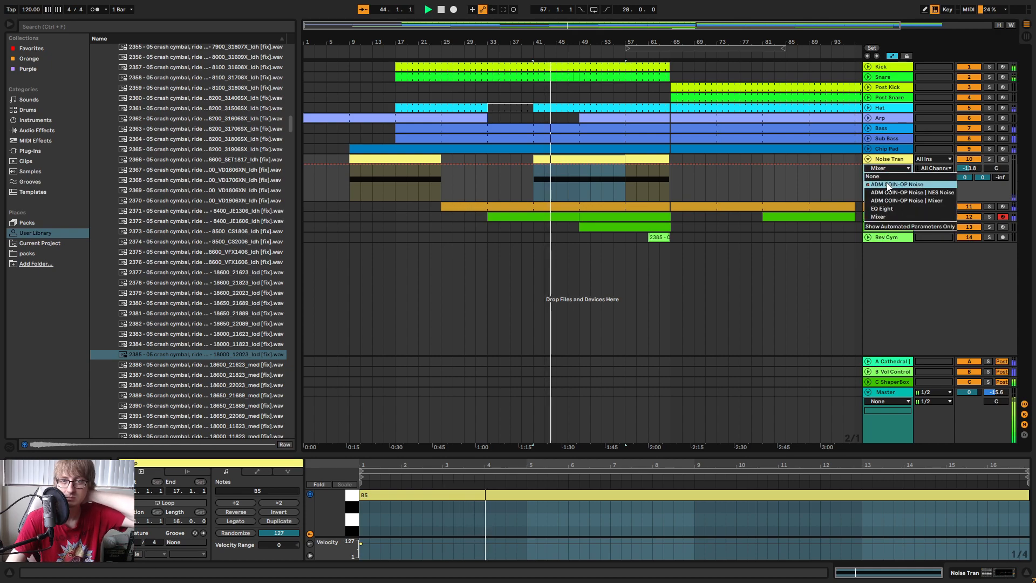
click(890, 185)
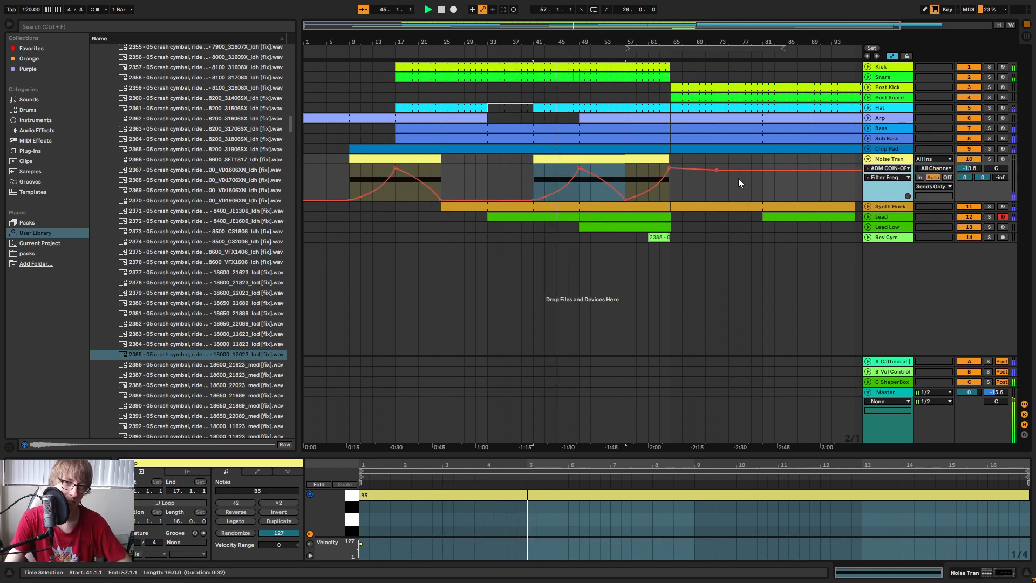
click(869, 159)
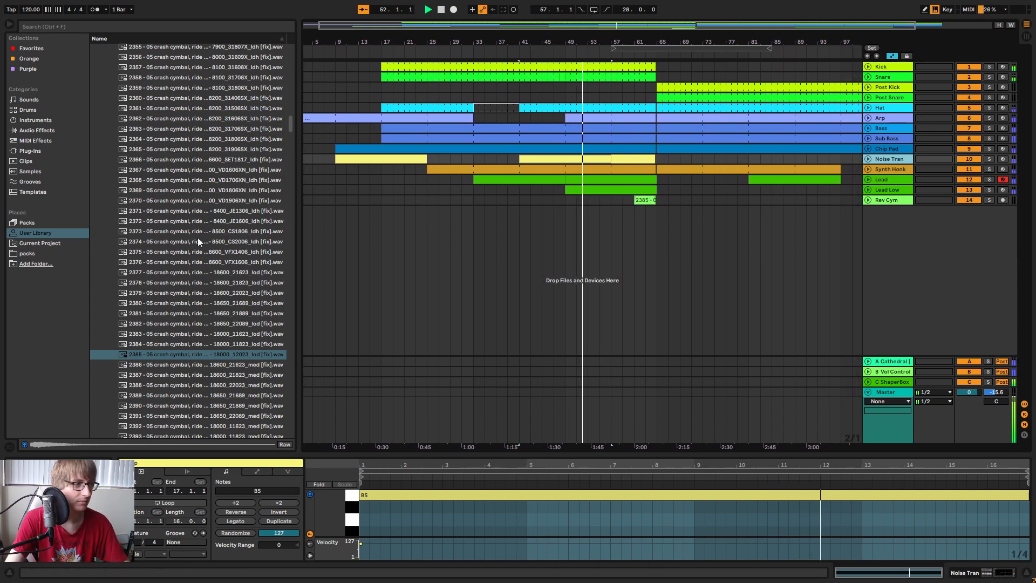
Place the 2385 crash cymbal sample on a new audio track at bar 49 and name the track Crash.
click(238, 354)
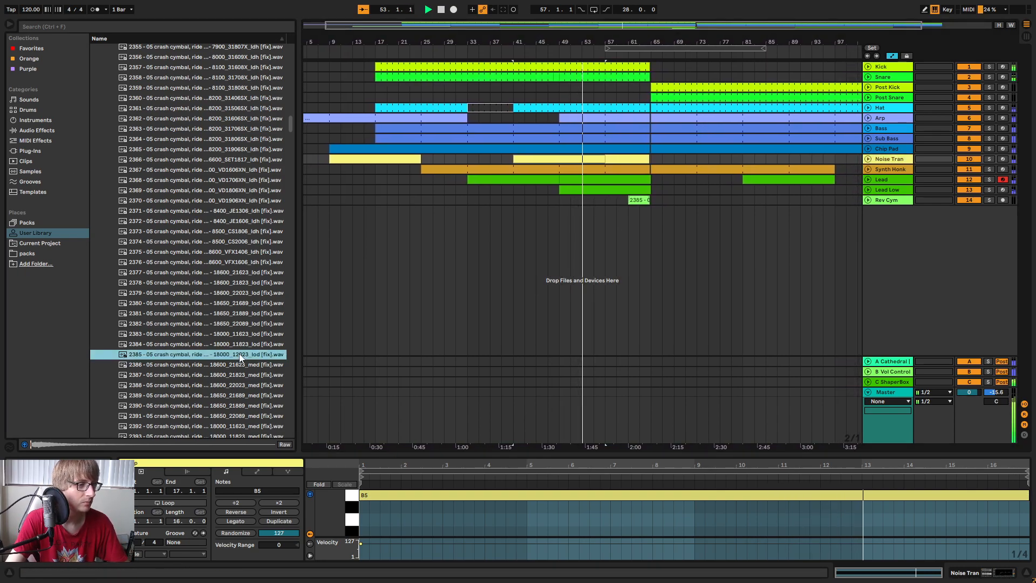
key(space)
drag(214, 354, 556, 245)
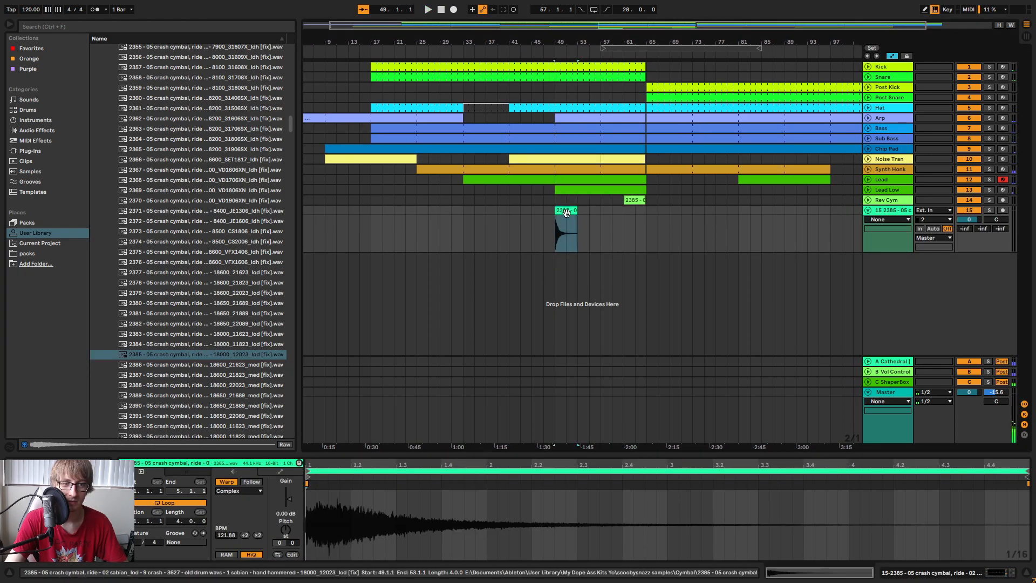
right_click(891, 211)
click(920, 251)
text(Crash)
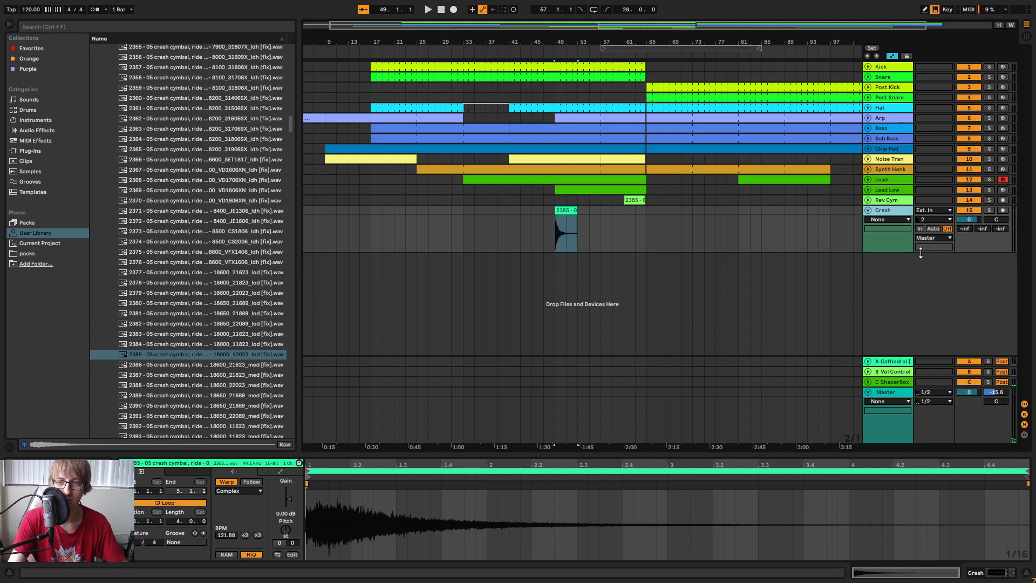
Turn off warping for the crash clip at bar 49 and play it.
click(601, 229)
click(566, 210)
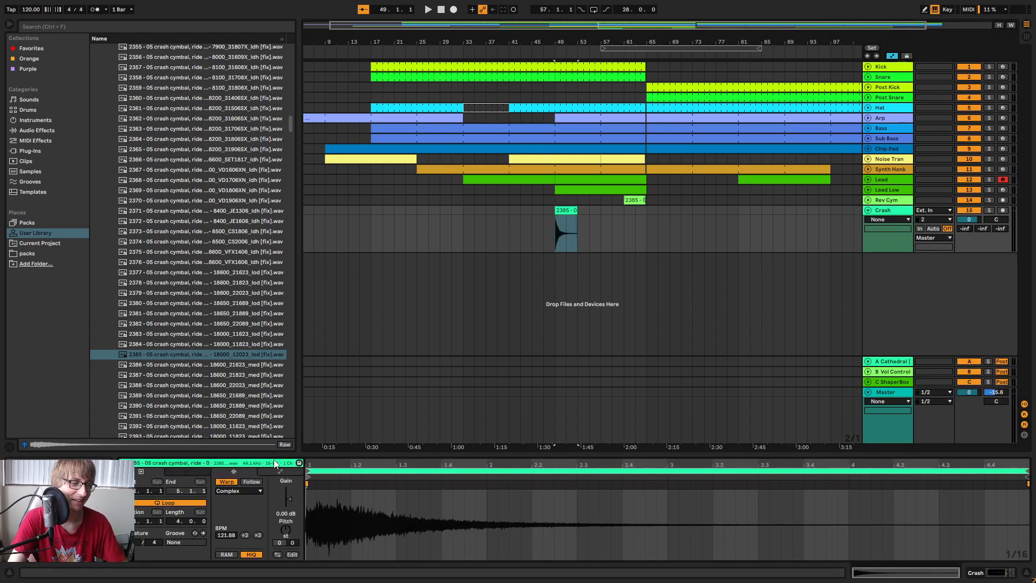
key(space)
Route the Crash track's output to Sends Only and turn up its A and B sends in the mixer.
key(Tab)
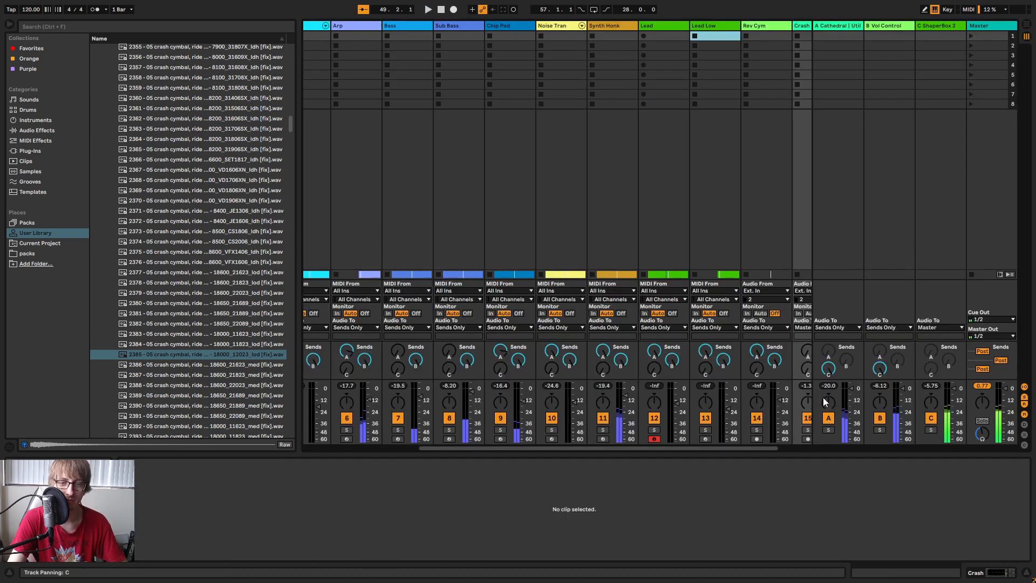
drag(760, 448, 860, 412)
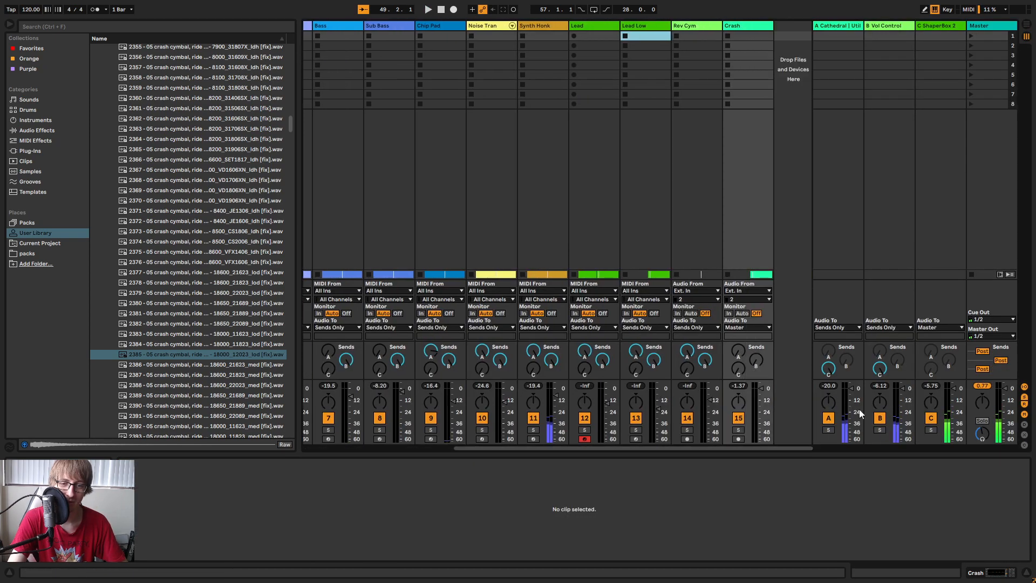
click(757, 328)
click(743, 372)
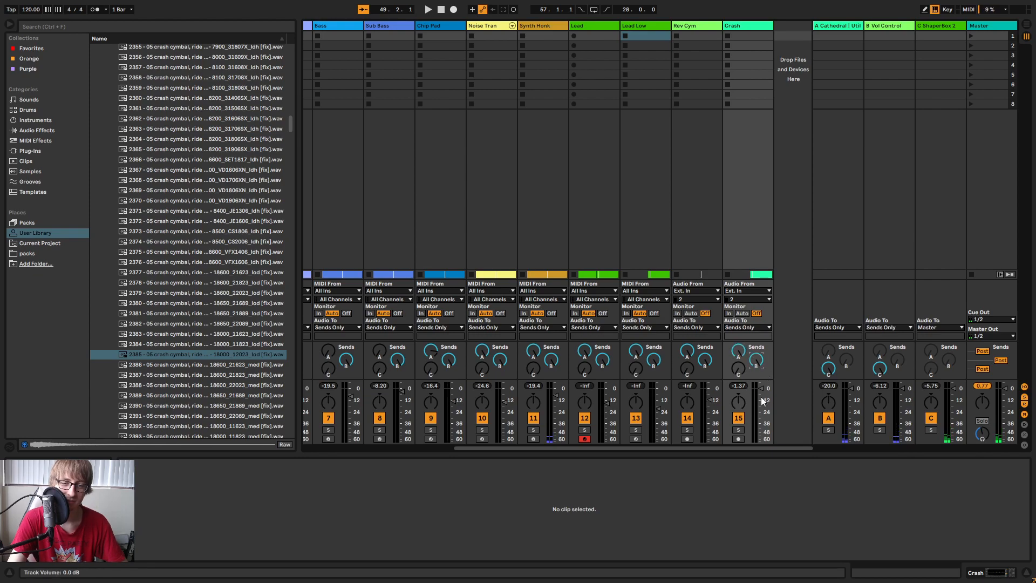
Lower the Crash track's volume to -20.5 dB during playback and return to the arrangement.
key(space)
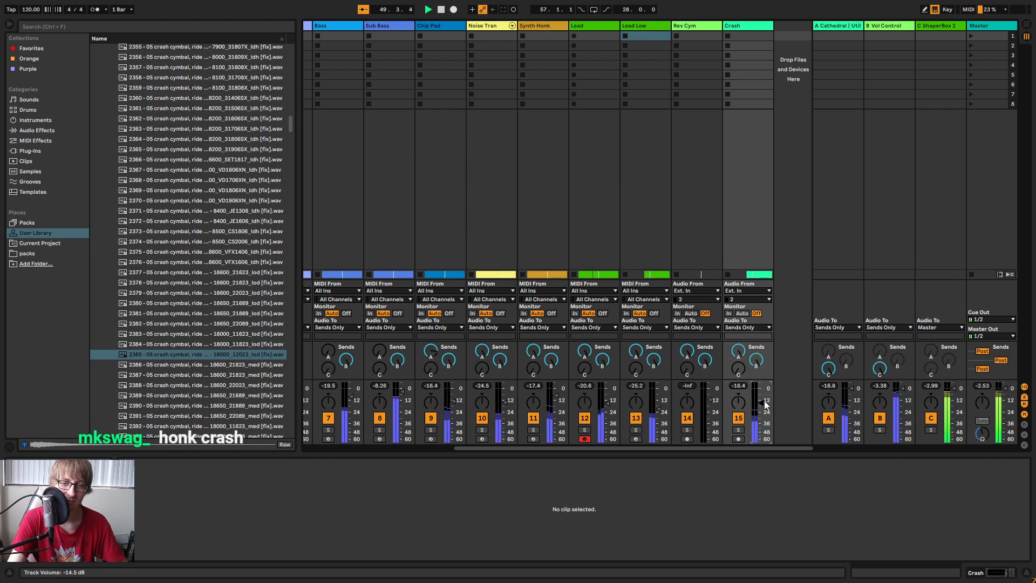
key(Tab)
key(space)
Hide the automation lanes and play from bar 75, followed by the crash hit at bar 49.
click(724, 234)
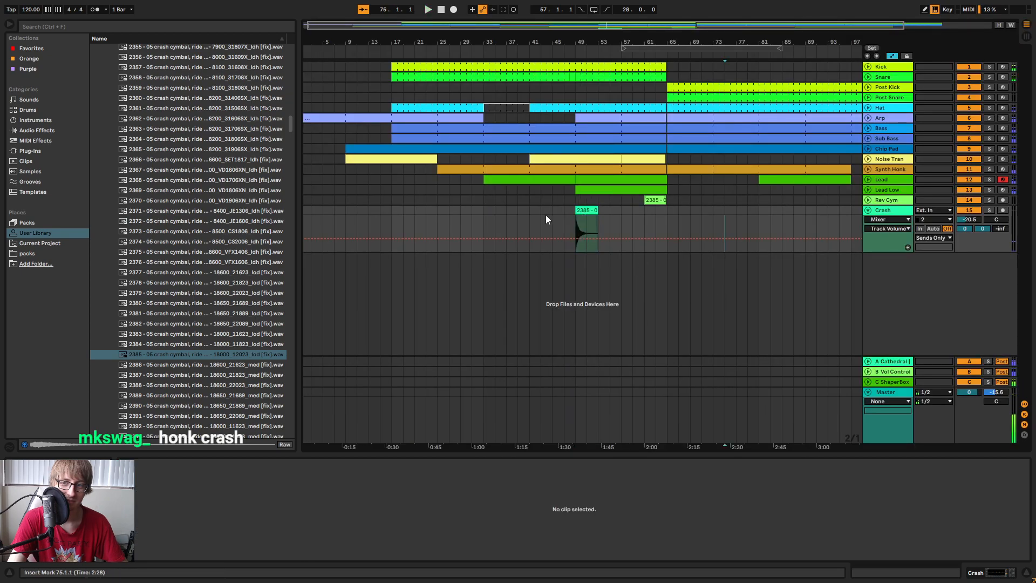
key(space)
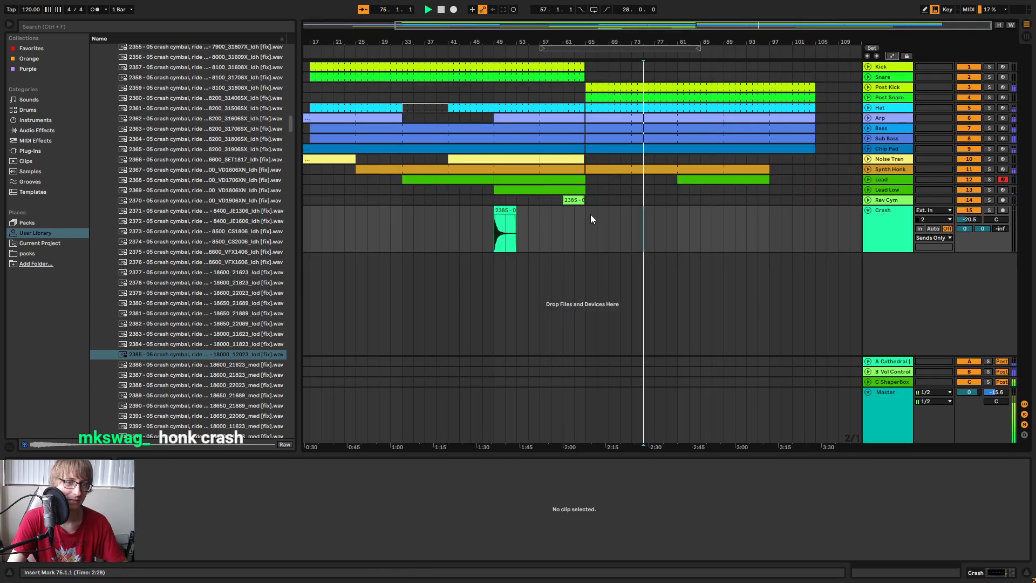
click(501, 211)
key(space)
key(space)
drag(585, 41, 654, 51)
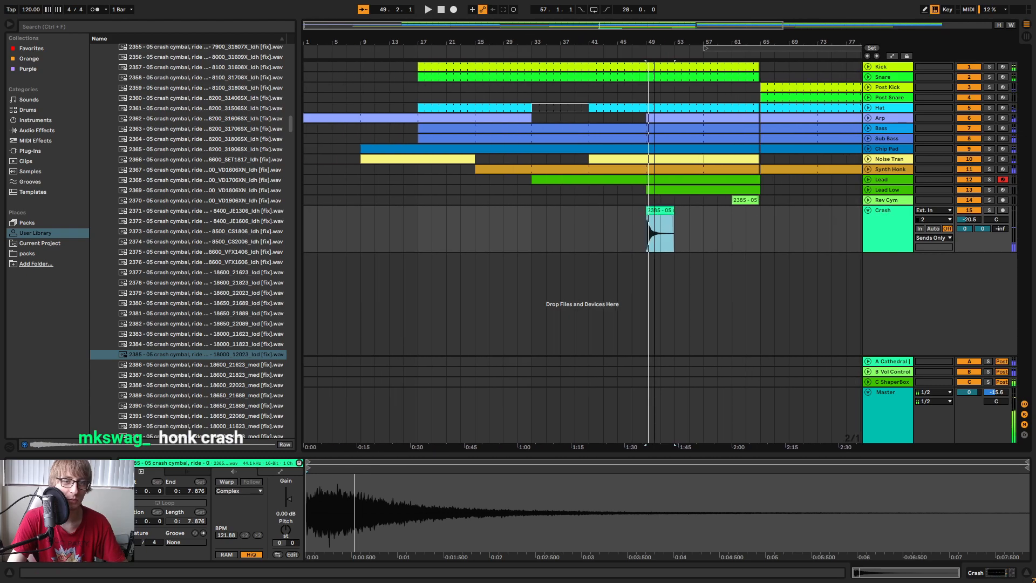
Copy the crash clip at bar 49 to bar 17 and play the lead-in from about bar 13.
click(719, 239)
click(659, 227)
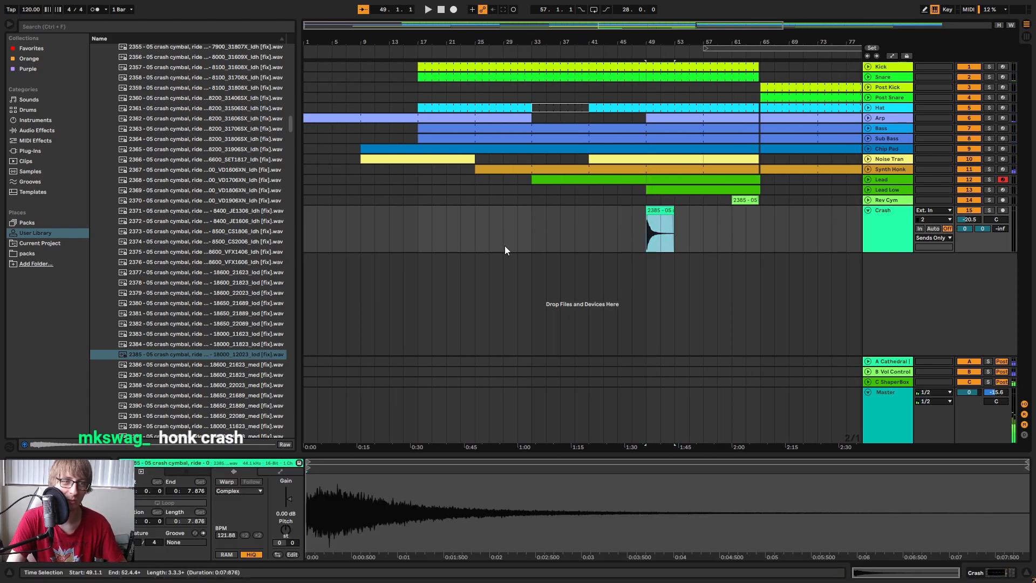
click(389, 49)
click(422, 229)
key(ctrl+v)
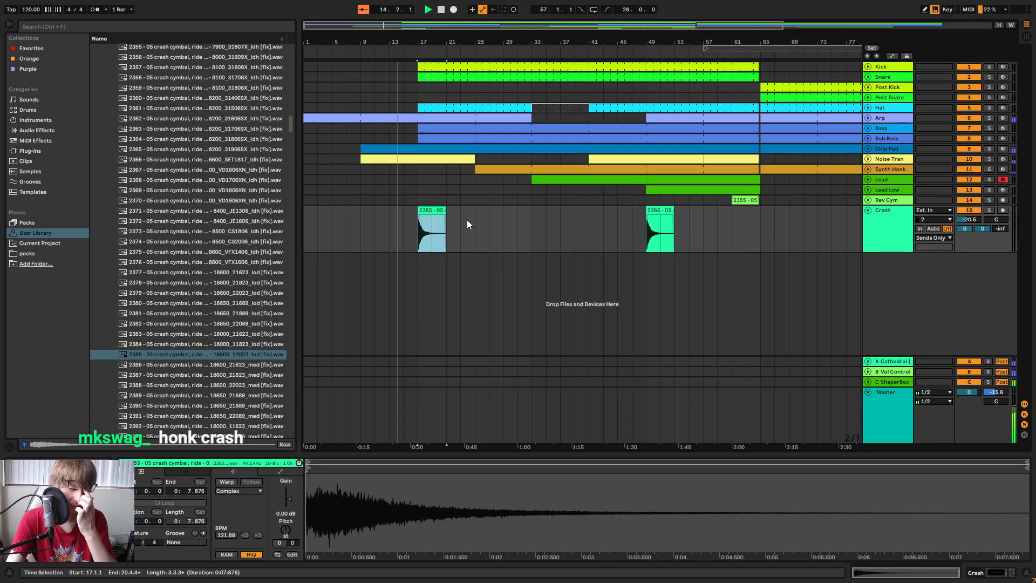
Lower the Crash track's volume to about -22.5 dB and replace its EQ Eight with the Cymbal EQ 1 preset.
click(887, 229)
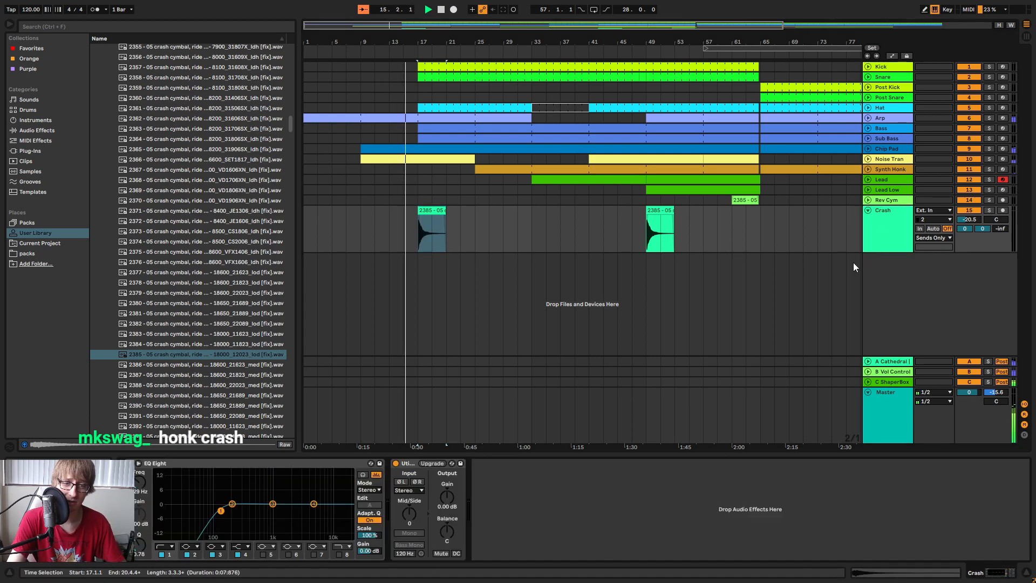
key(Tab)
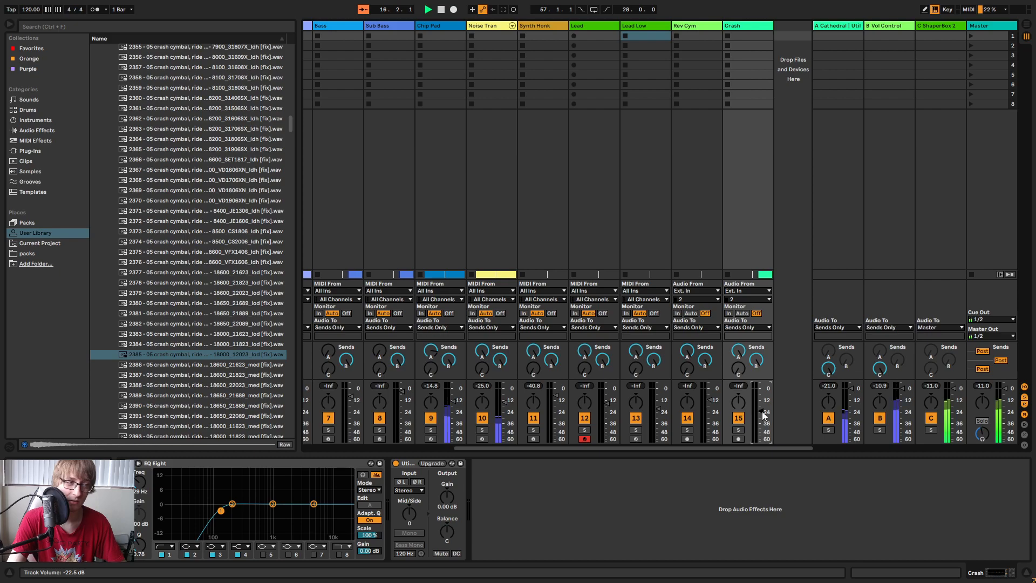
click(37, 131)
click(95, 171)
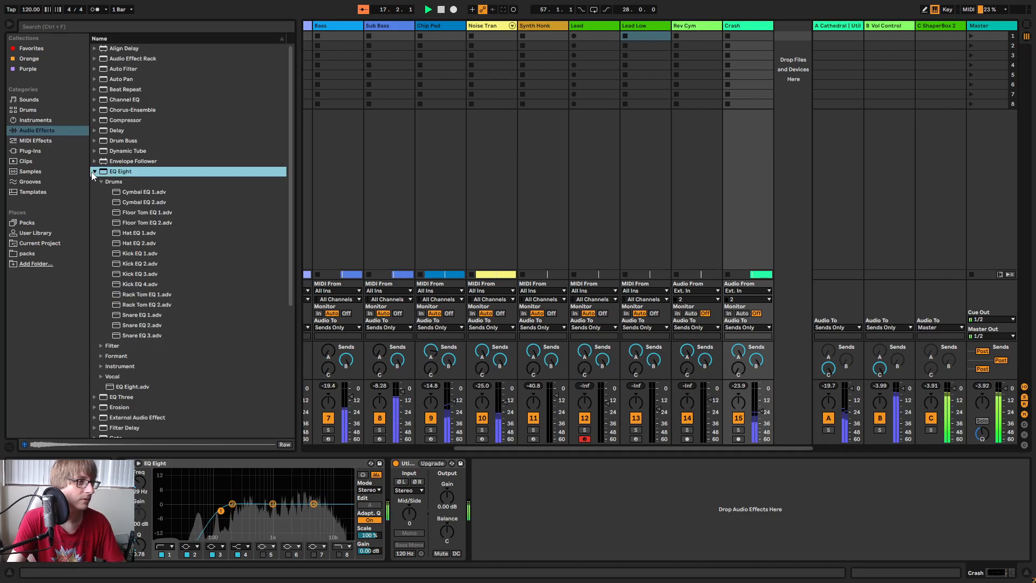
drag(147, 192, 264, 475)
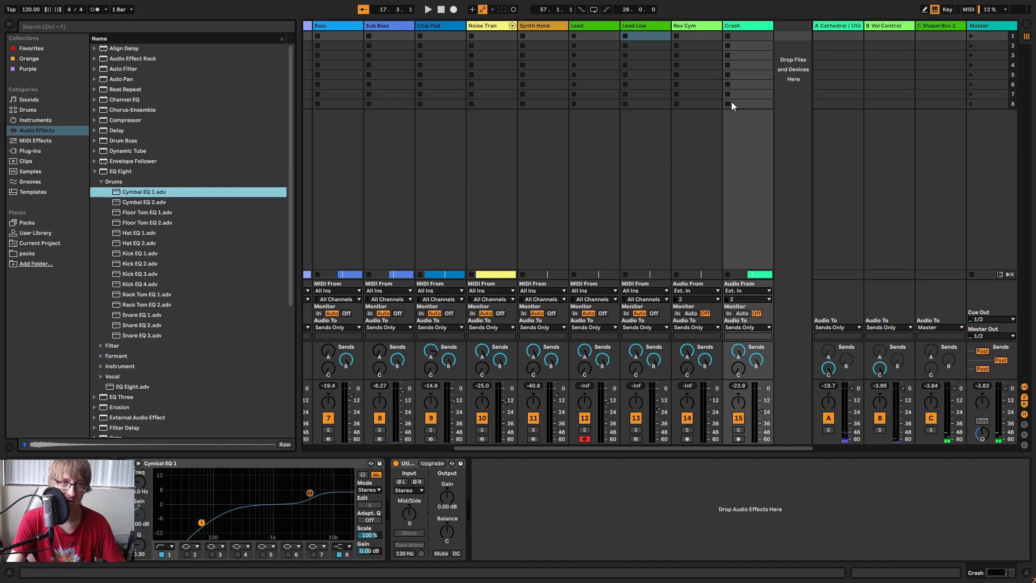
Replace the Rev Cym track's EQ Eight with the Cymbal EQ 1 preset.
click(687, 35)
drag(154, 194, 212, 282)
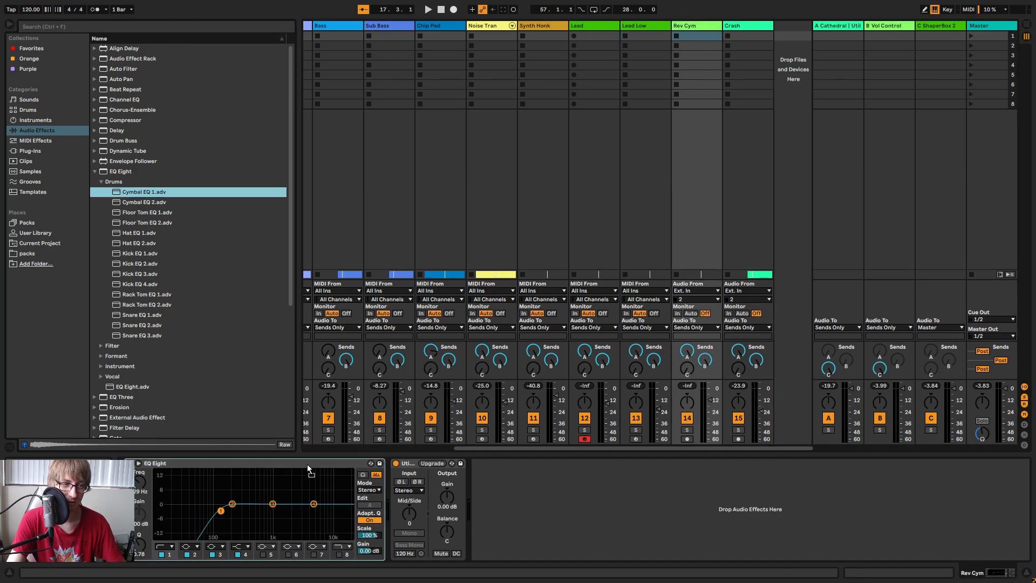
drag(309, 465, 304, 462)
Play the crash at bar 17 repeatedly and raise the Crash track's volume to -18.9 dB.
key(Tab)
key(space)
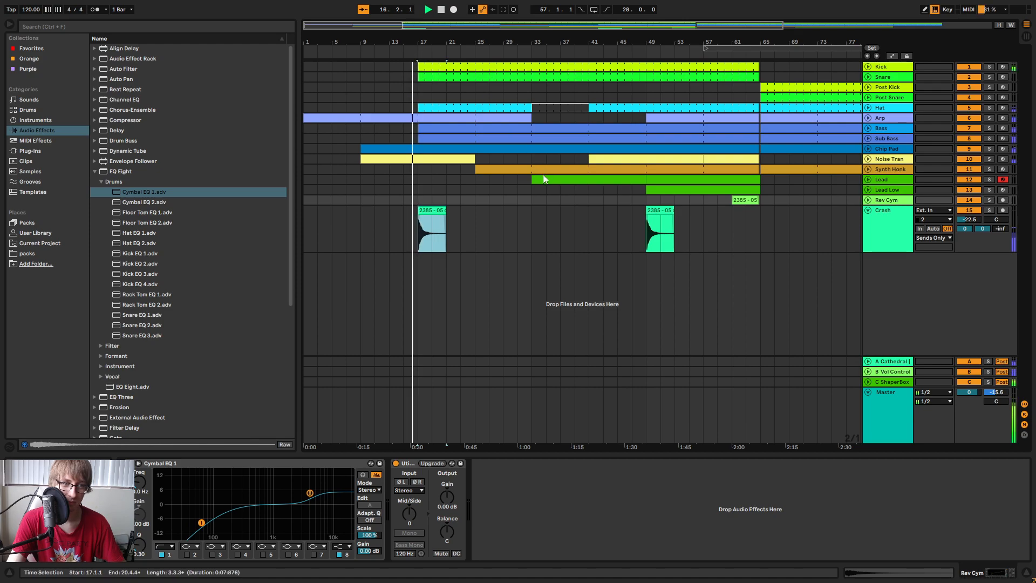
key(Tab)
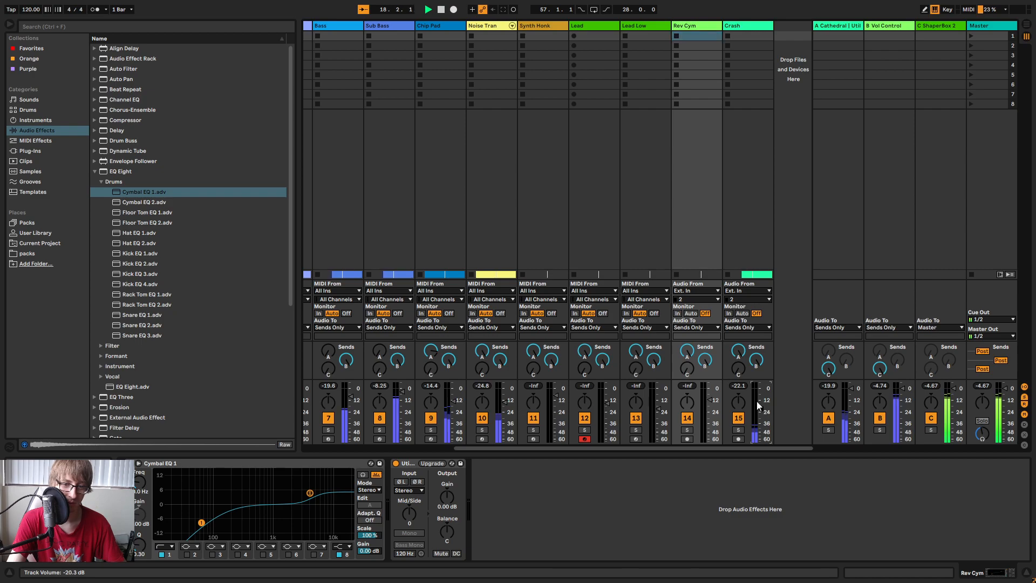
key(Tab)
click(411, 48)
key(Tab)
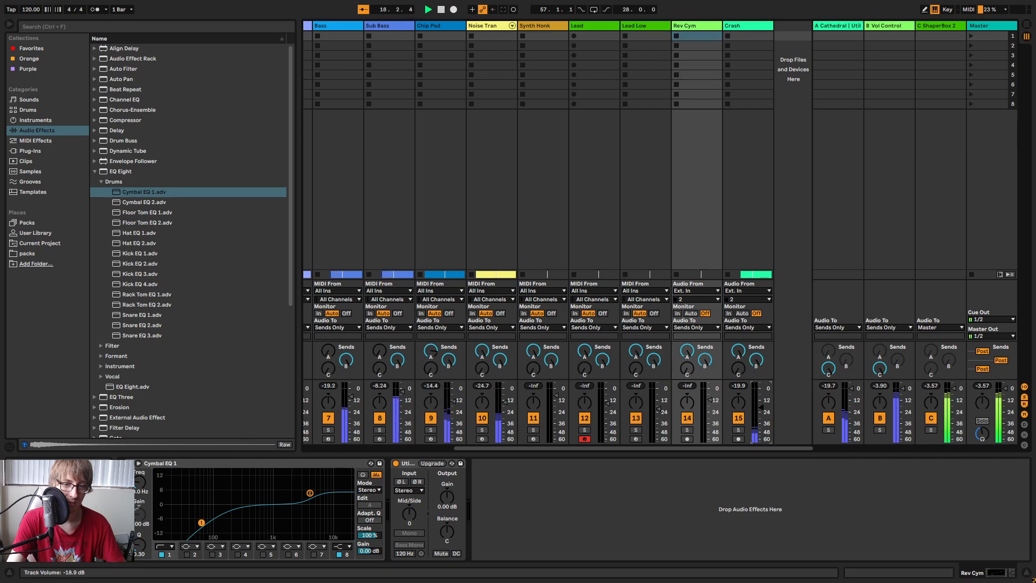
key(Tab)
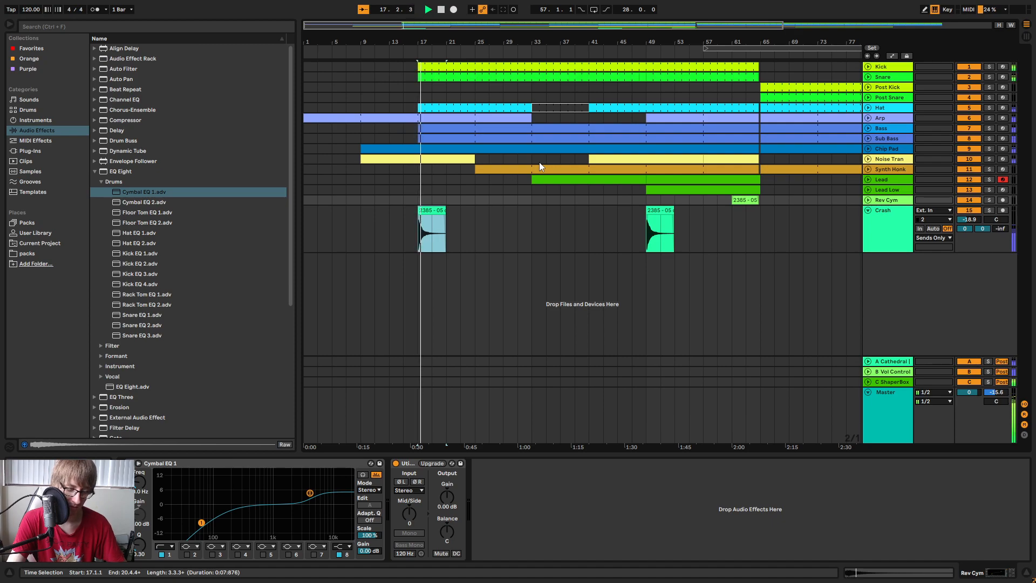
Play through the crash at bar 49 and raise the Crash track's volume to -18.0 dB.
click(638, 58)
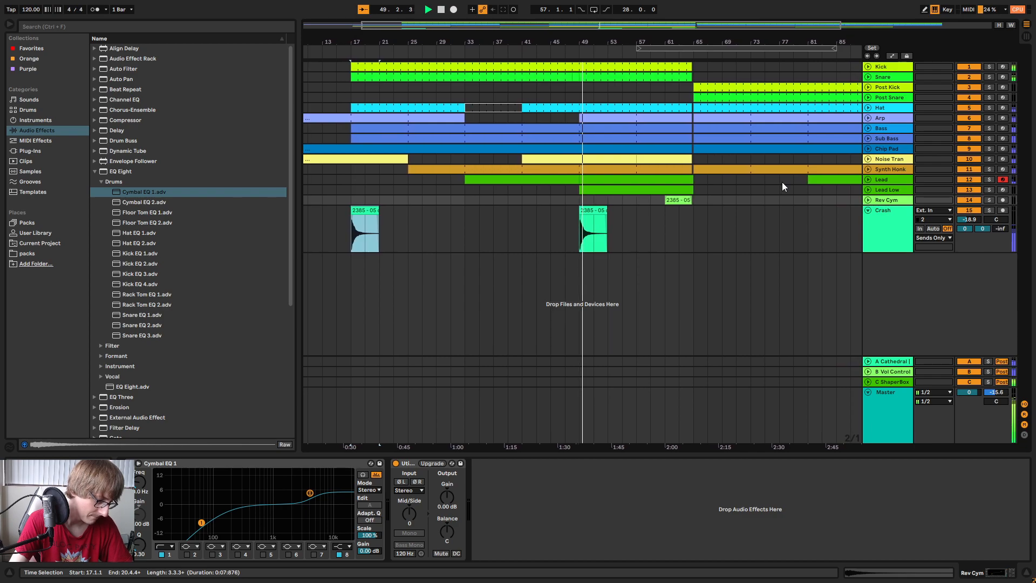
key(Tab)
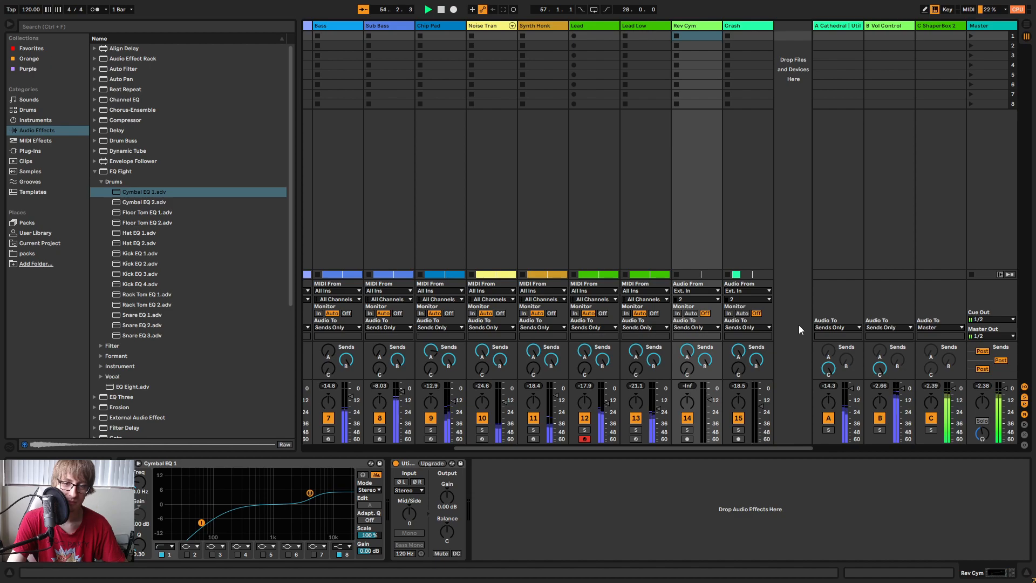
key(Tab)
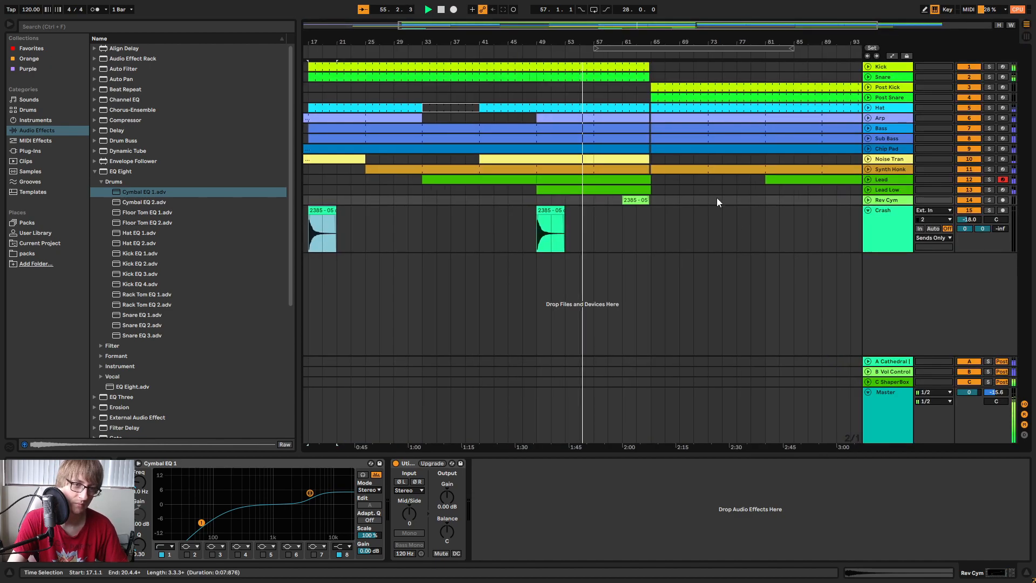
Copy the crash clip at bar 49 to bar 65 on the Crash track.
click(551, 211)
key(ctrl+c)
click(649, 231)
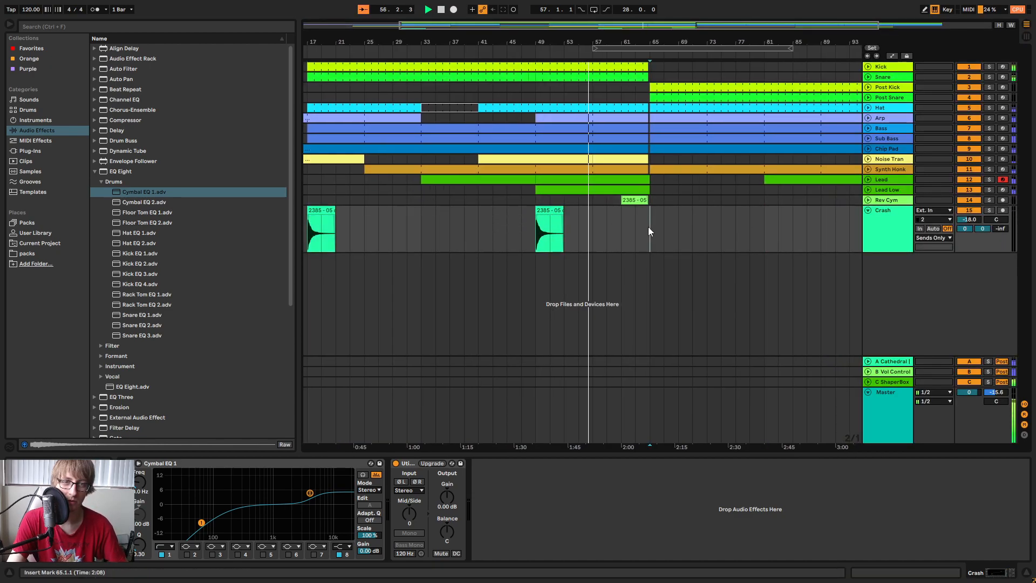
key(ctrl+v)
drag(759, 41, 626, 44)
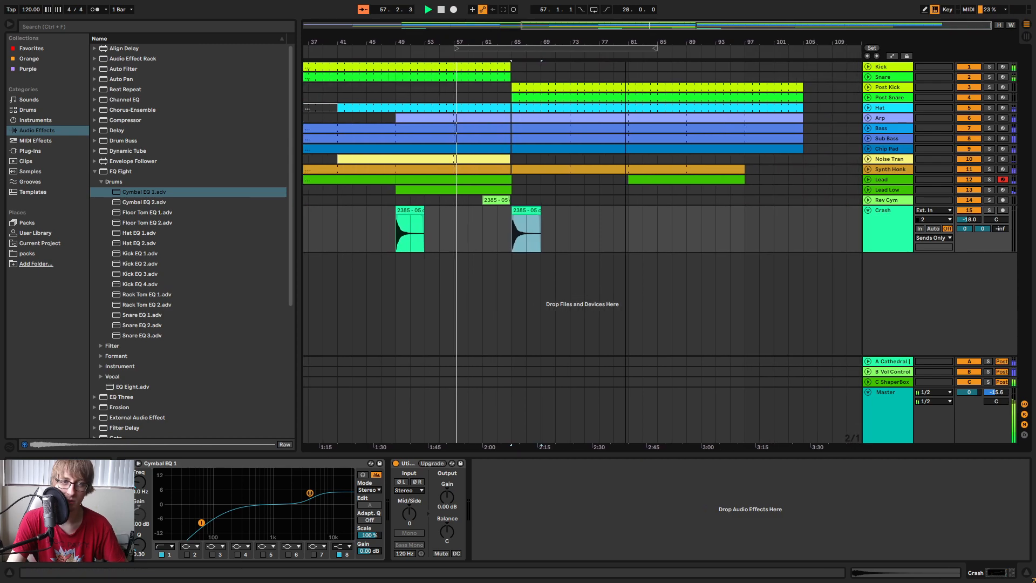
click(626, 234)
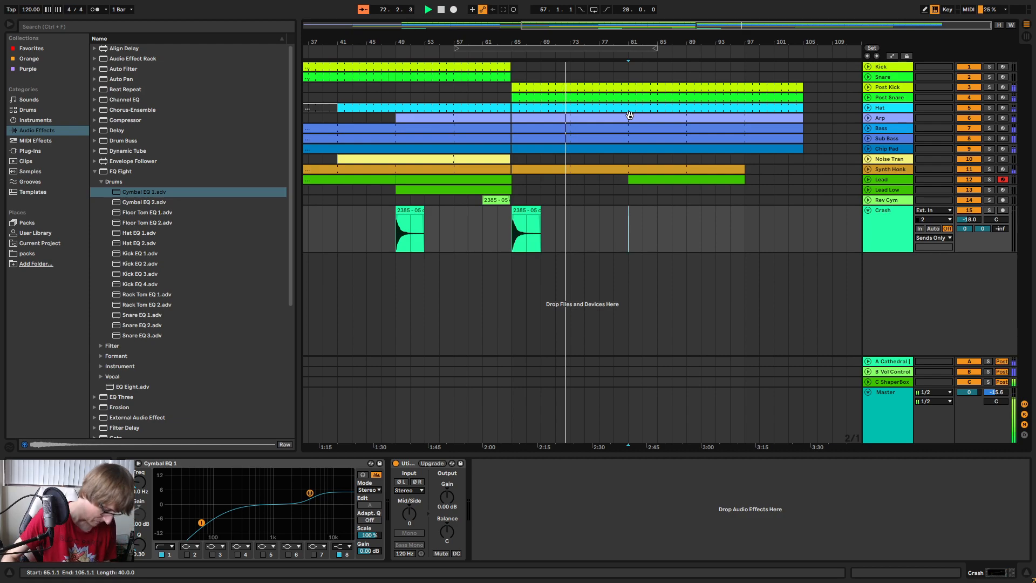
click(647, 200)
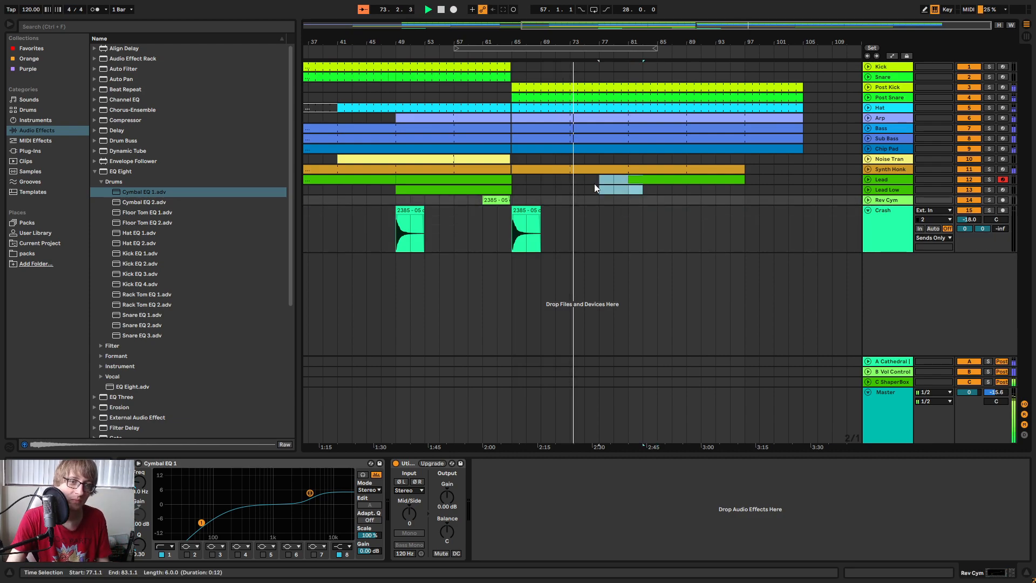
click(666, 208)
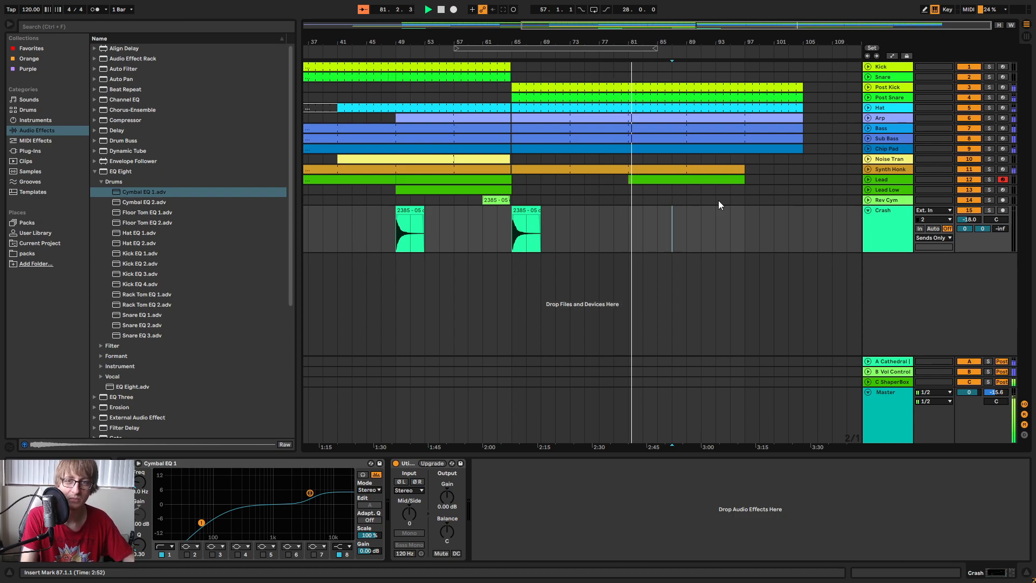
Stop playback and open the Lead clip at bar 81 in an enlarged note editor.
click(869, 179)
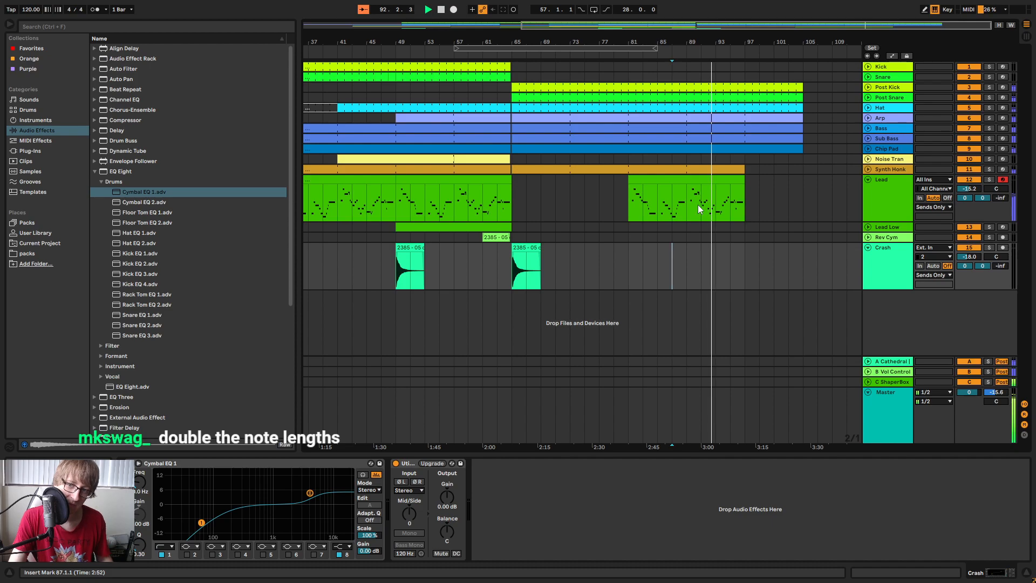
click(773, 199)
key(space)
click(717, 181)
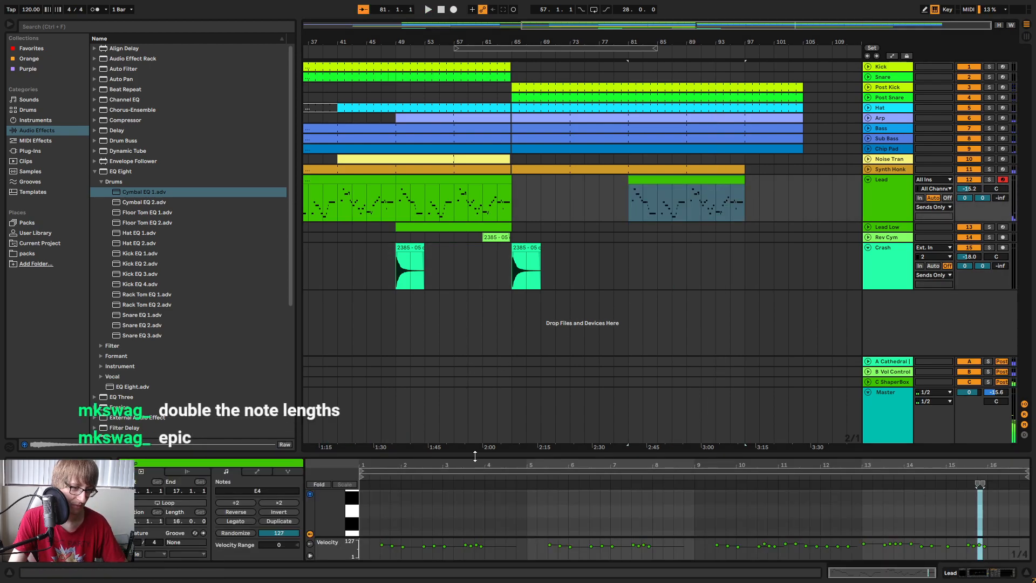
drag(475, 452, 474, 230)
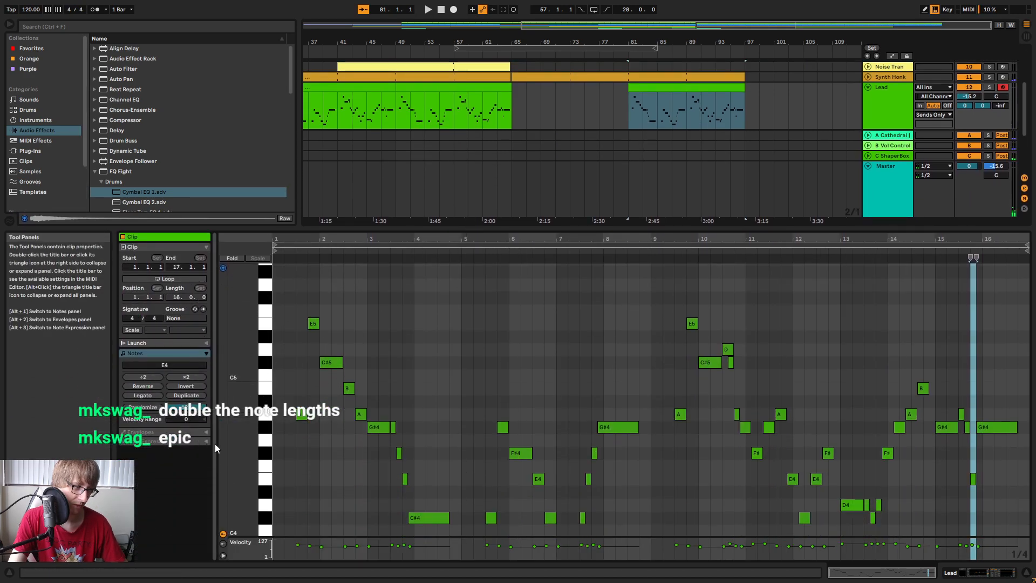
Try stretching all notes of the Lead clip at bar 81 to half tempo and undo it.
click(451, 332)
click(188, 379)
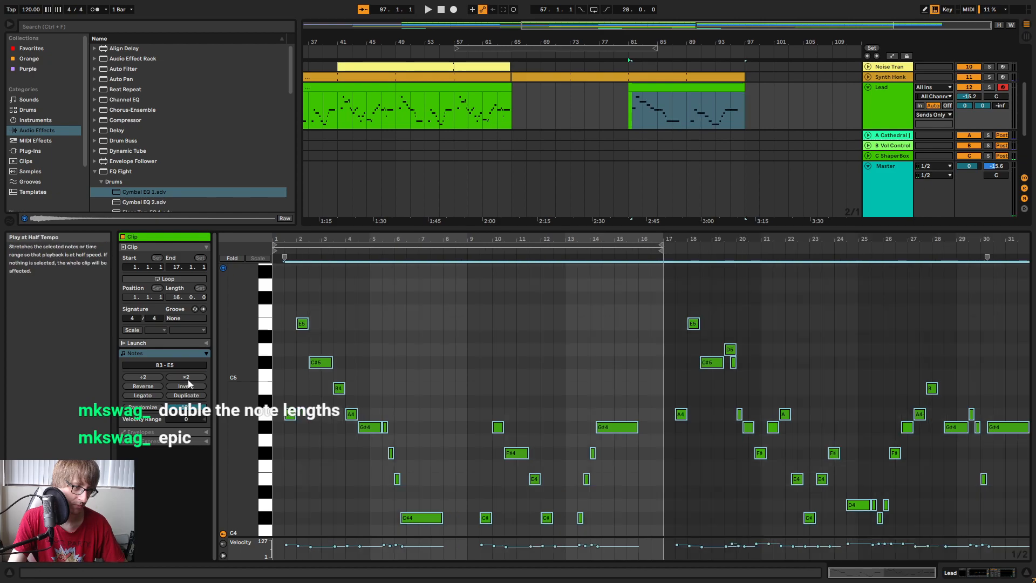
key(ctrl+z)
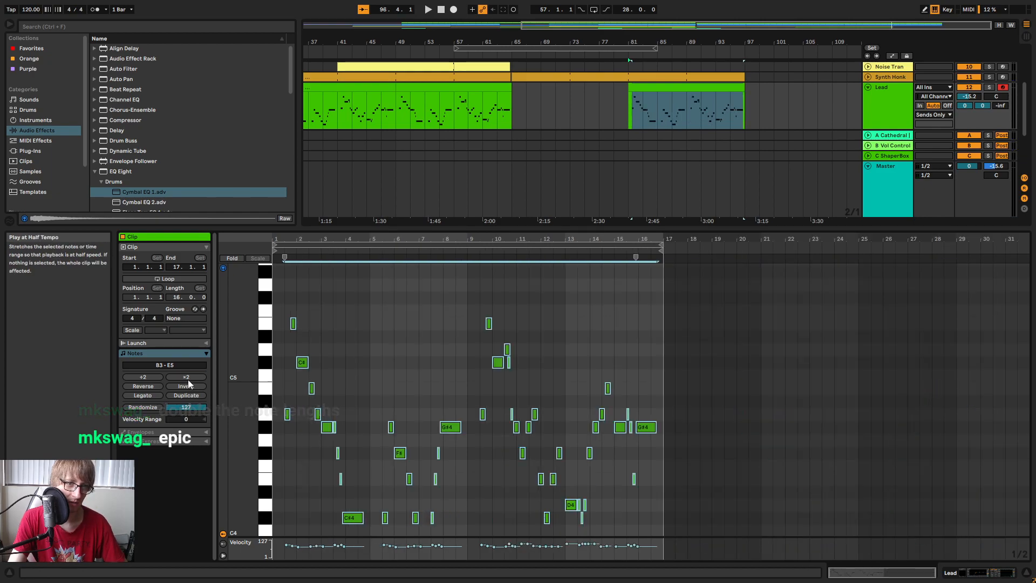
Try all notes of the Lead clip at bar 81 at double tempo and play the track soloed.
click(391, 331)
key(ctrl+a)
click(142, 376)
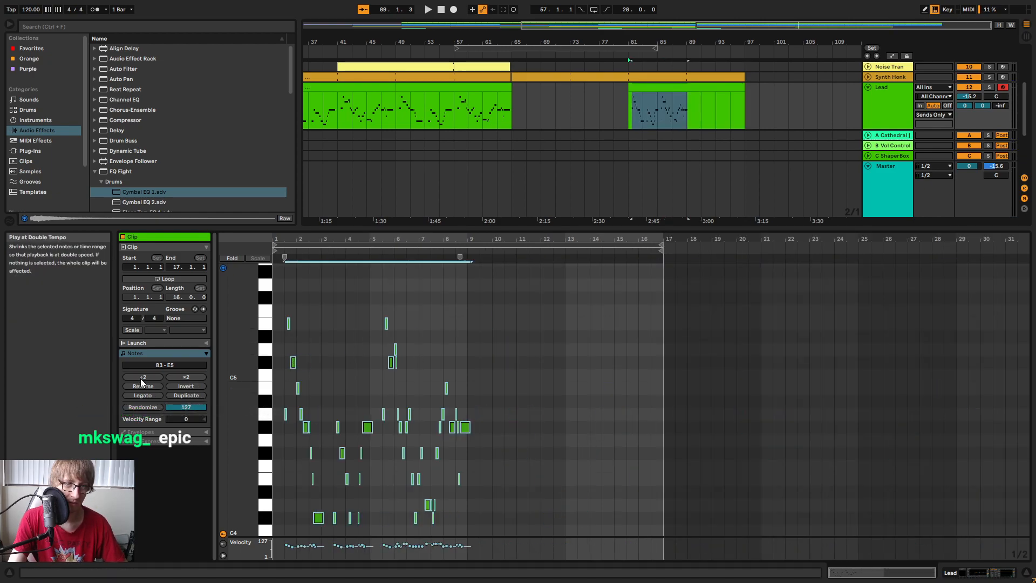
key(space)
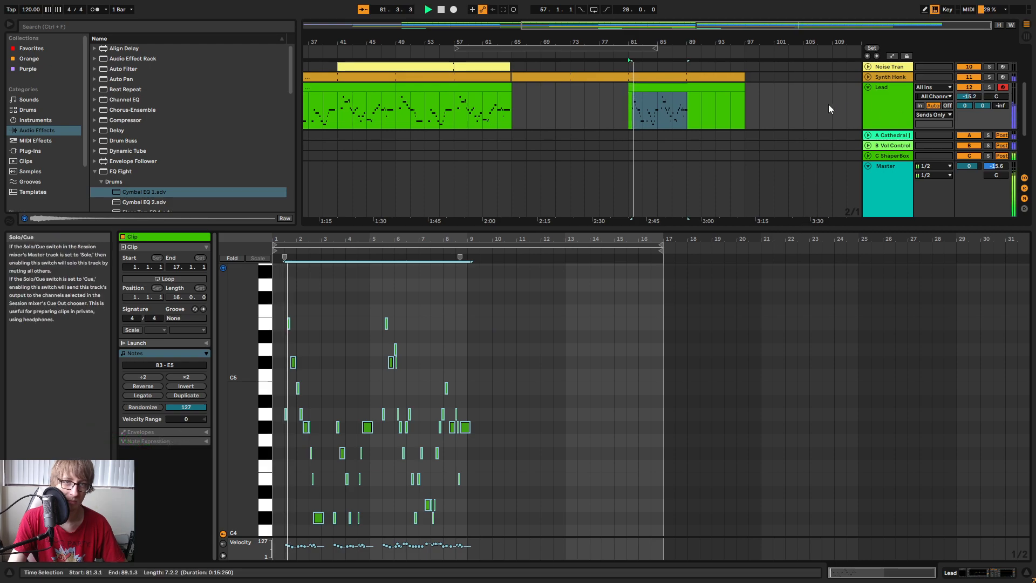
click(991, 87)
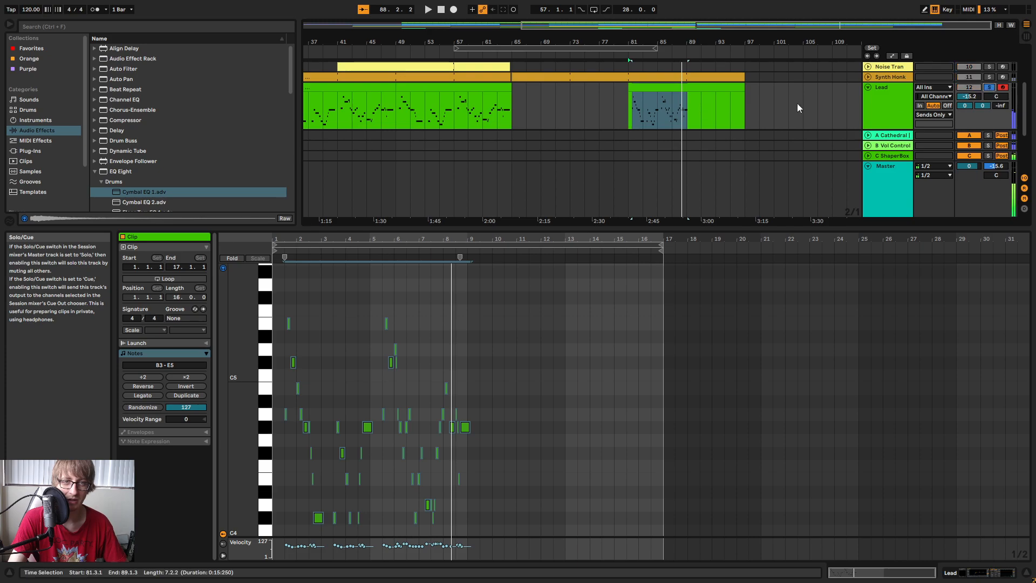
Delete the Lead clip at bar 81, and restore the full arrangement view with the Lead track folded and unsoloed.
click(726, 89)
key(Delete)
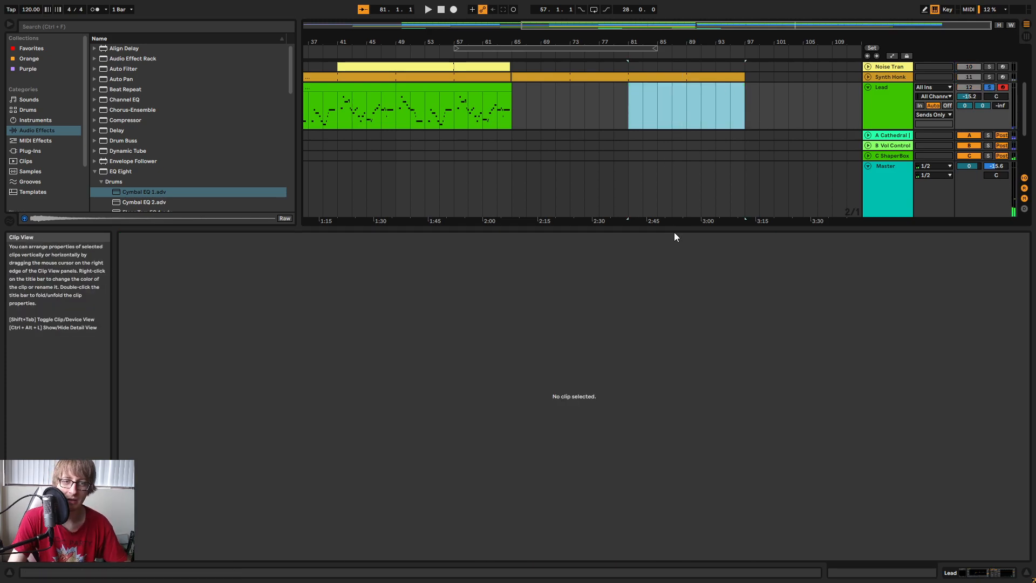
drag(678, 232, 678, 456)
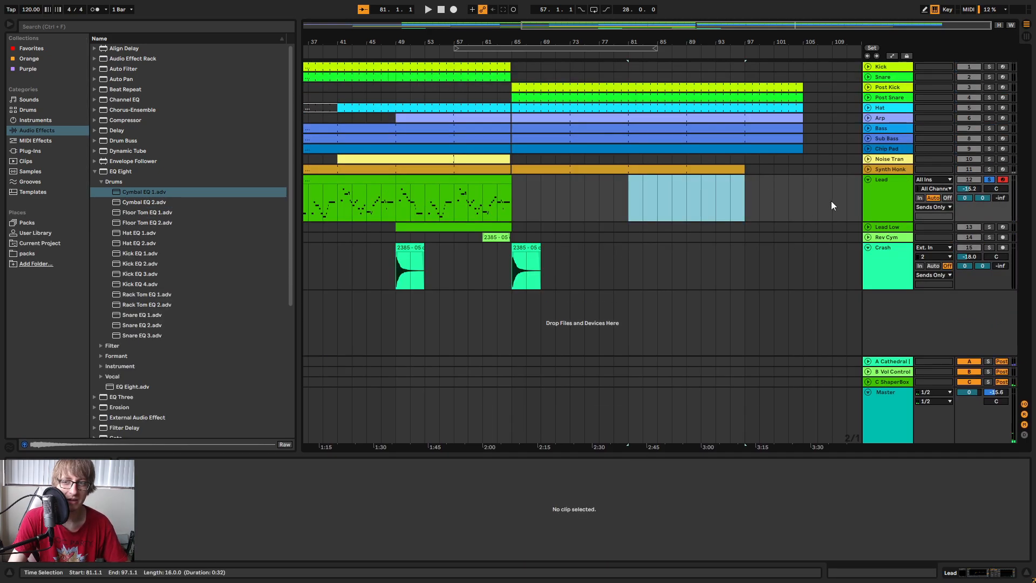
click(867, 181)
click(989, 181)
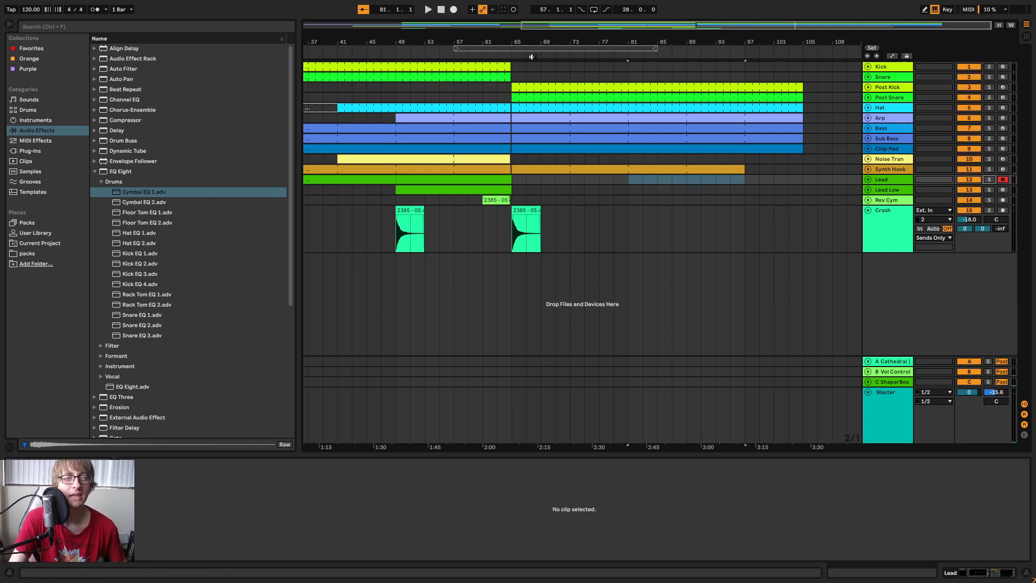
Play the transition into bar 65 and fold the Crash track.
click(504, 56)
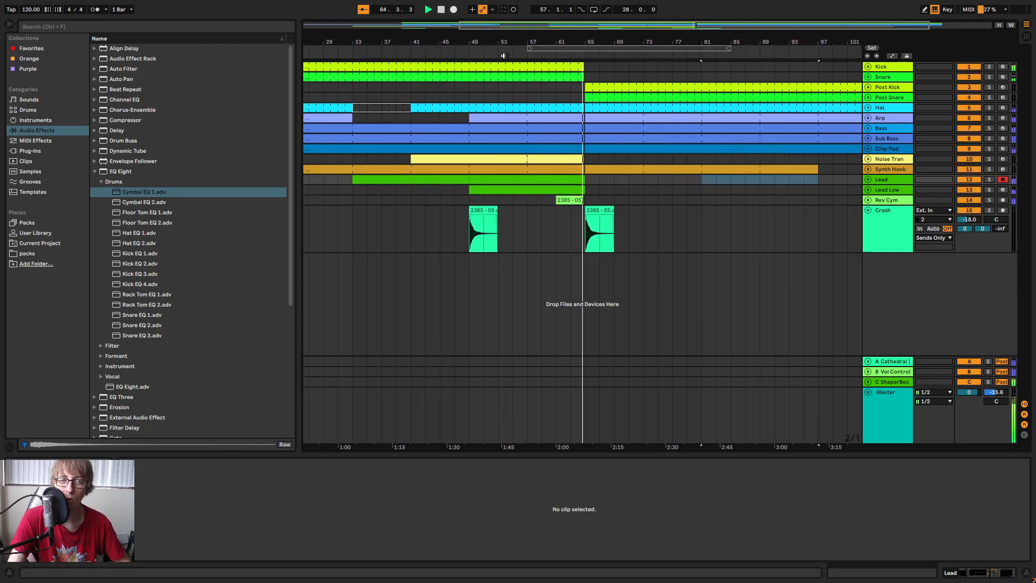
click(871, 213)
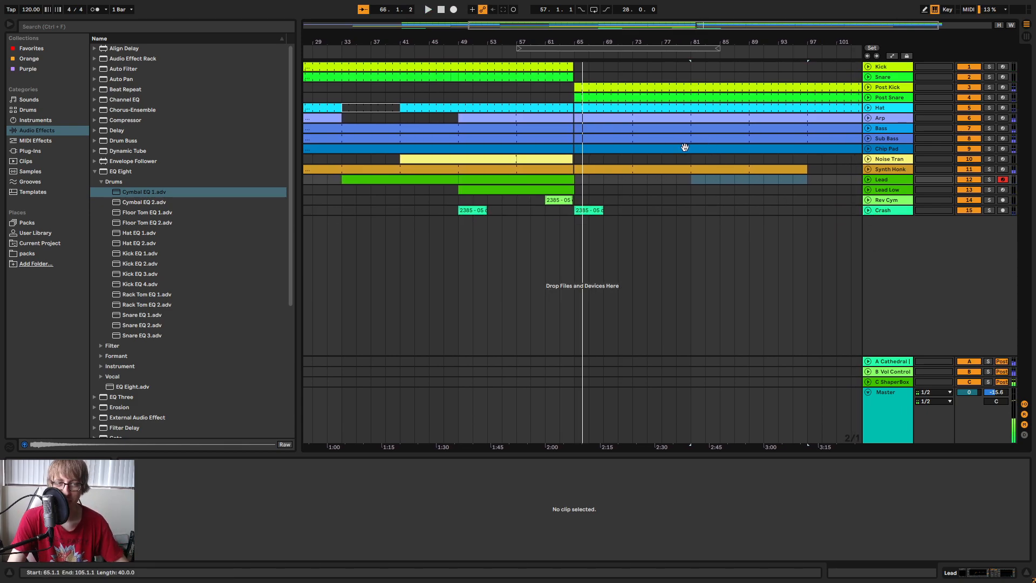
mouse_move(577, 211)
mouse_down()
mouse_move(658, 152)
mouse_move(849, 60)
mouse_move(792, 30)
mouse_up()
key(space)
click(807, 211)
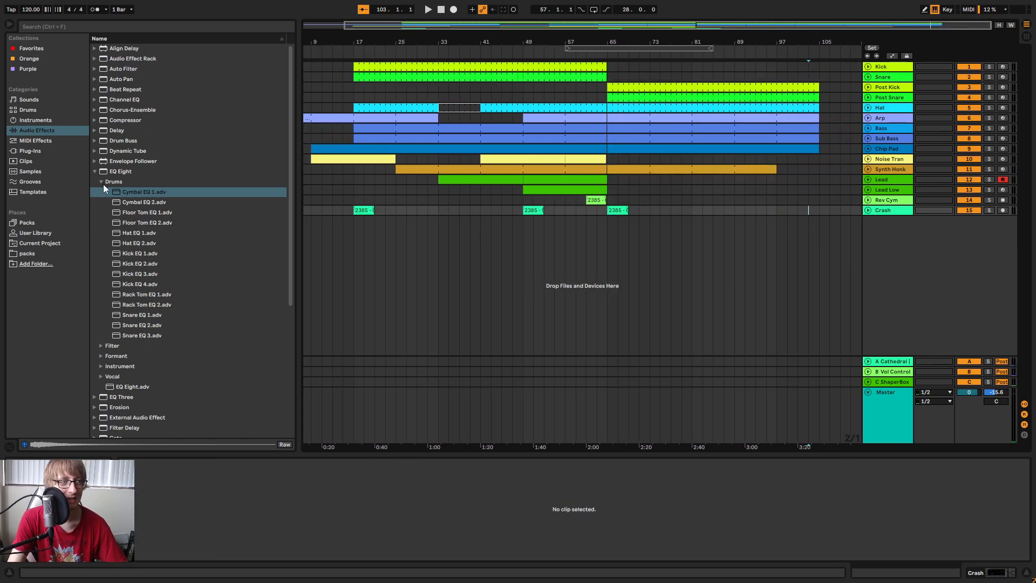
Find DSK Saxophones among the VST plug-ins and load it on a new MIDI track below Crash.
click(41, 151)
scroll(152, 93, up, 6)
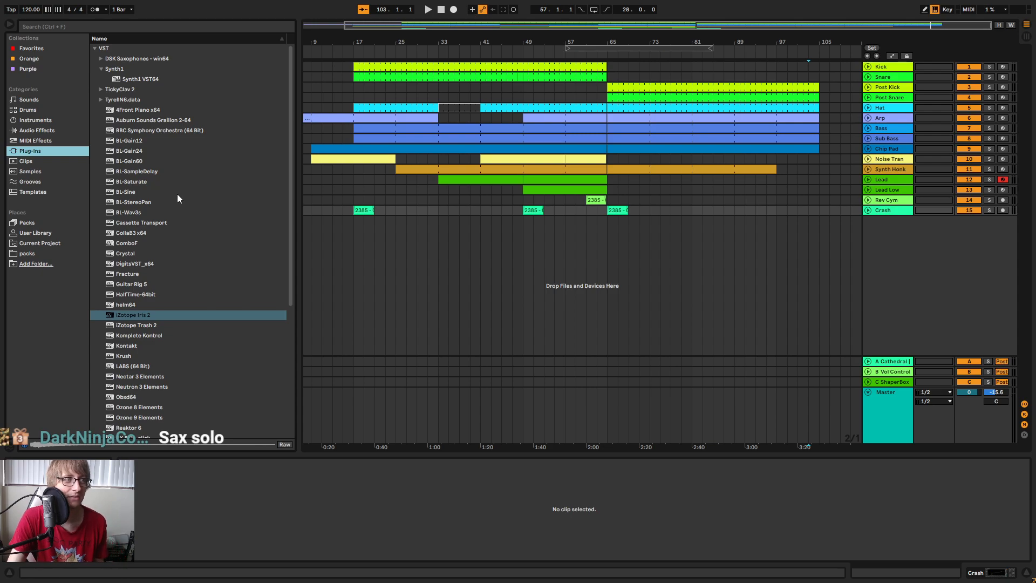
click(101, 59)
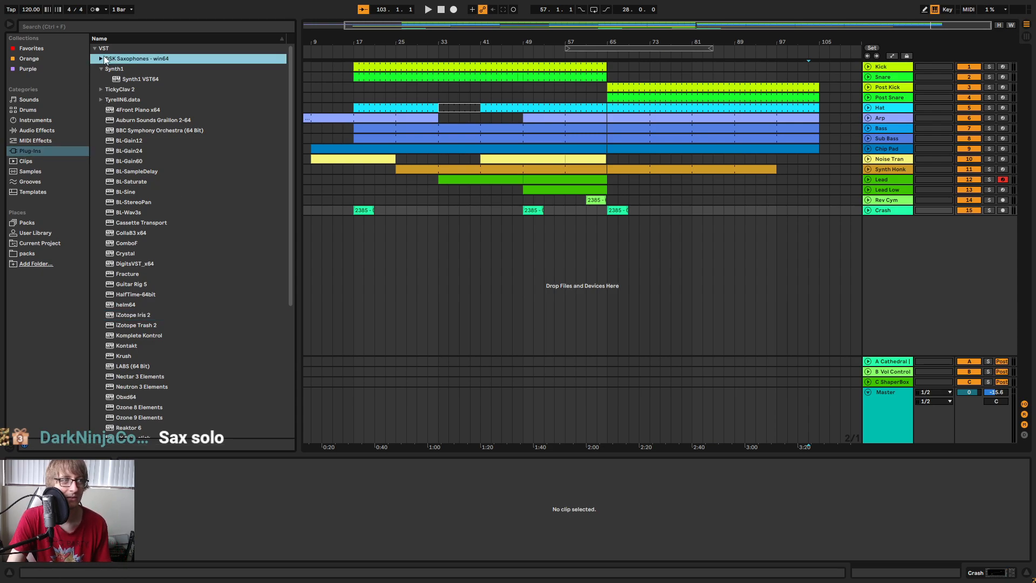
key(Down)
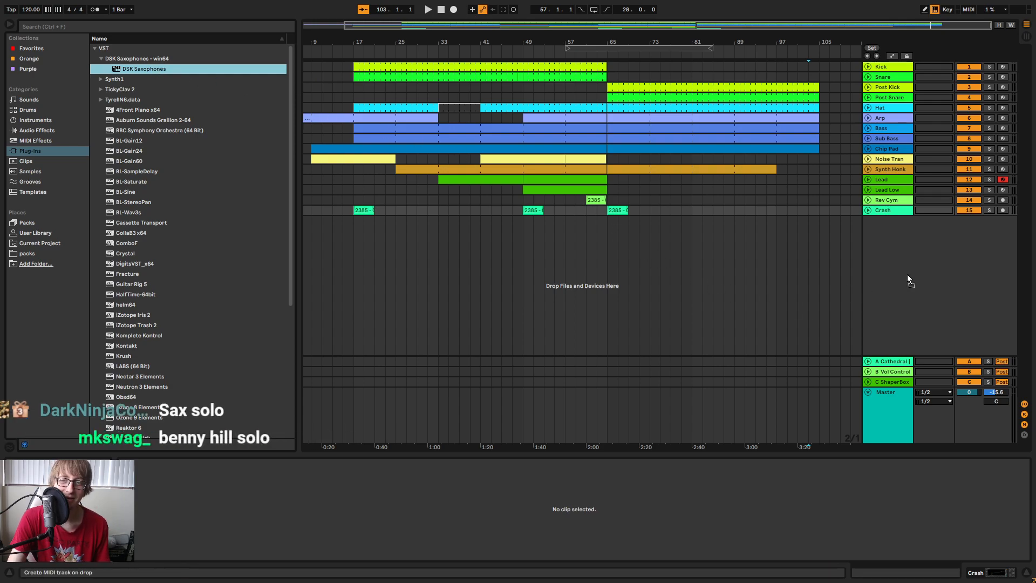
drag(908, 275, 908, 273)
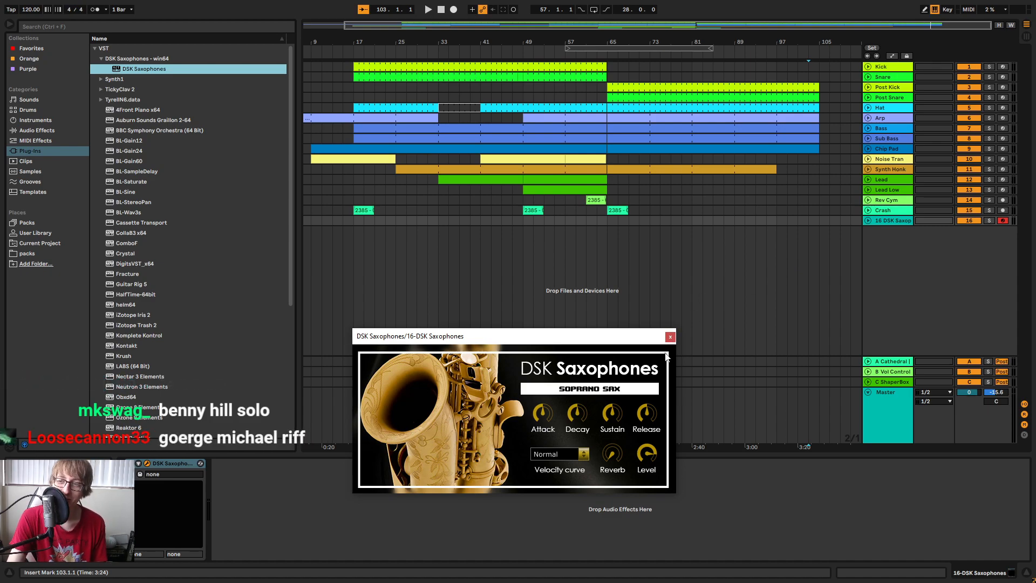
Switch DSK Saxophones to the Tenor Sax sound, try it out and close the plug-in window.
drag(626, 338, 691, 278)
click(603, 334)
click(585, 325)
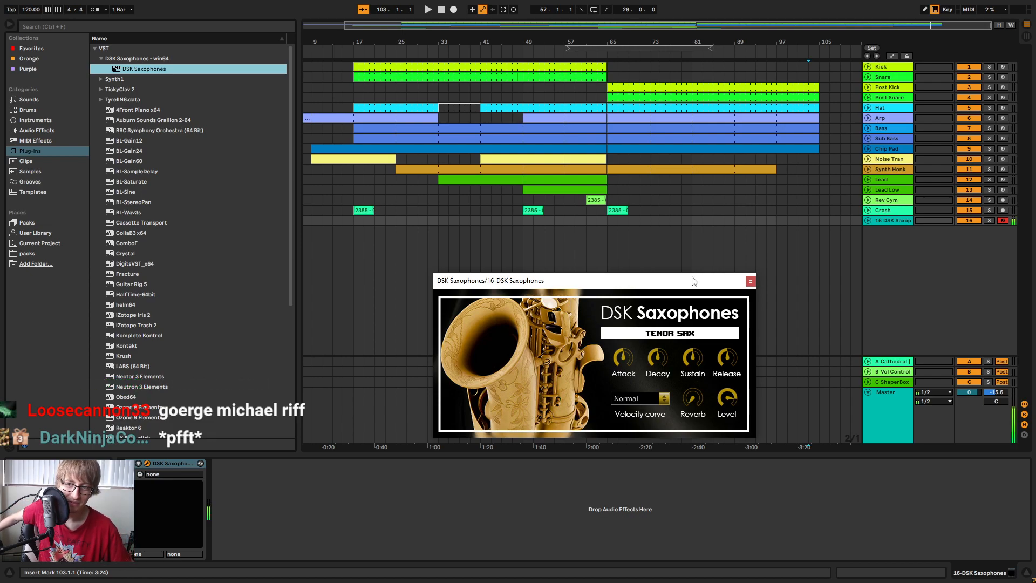
click(750, 282)
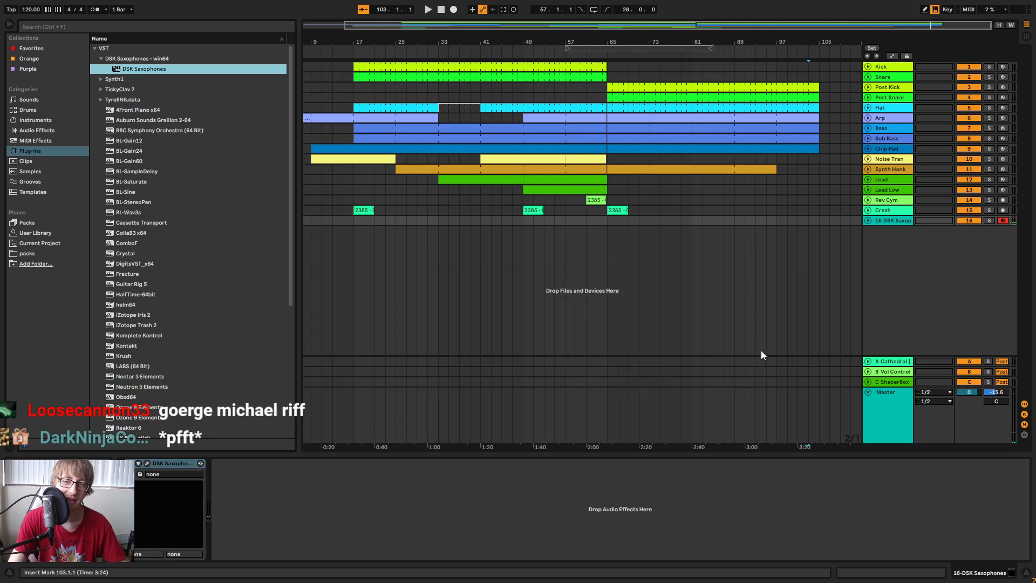
Route the DSK Saxophones track's output to Sends Only and turn up its sends A and B.
key(Tab)
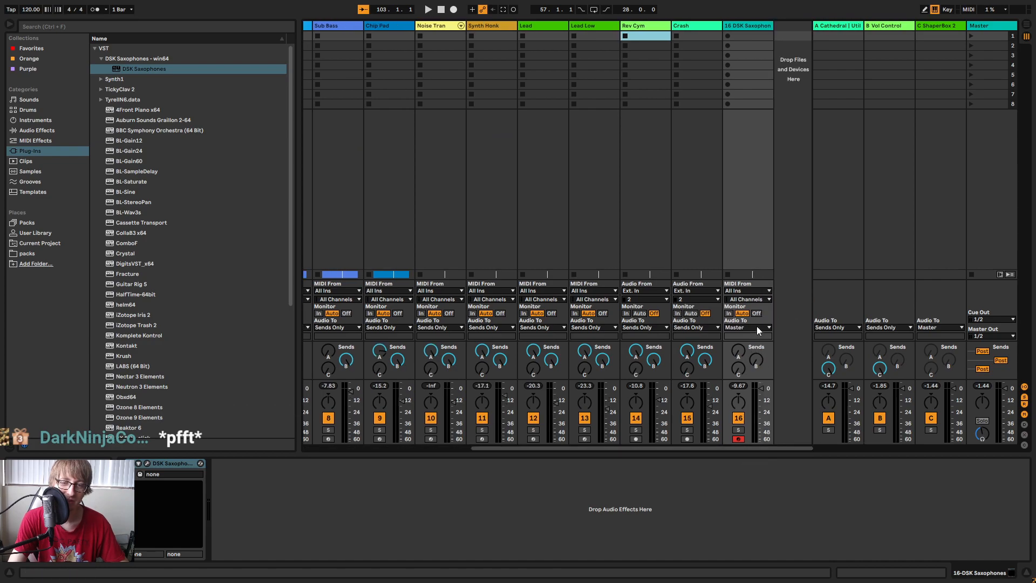
click(756, 327)
click(741, 381)
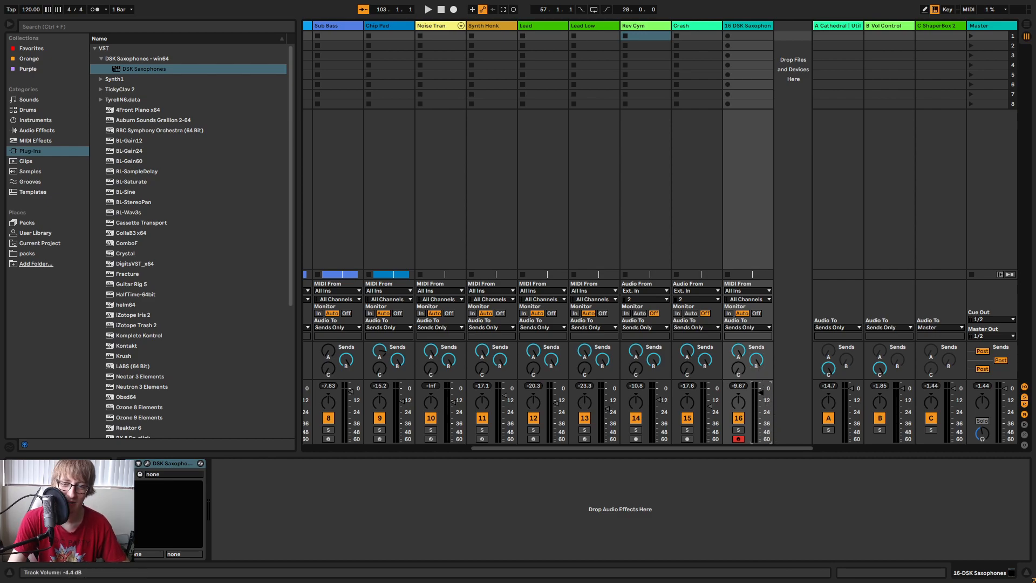
Play the arrangement from about bar 65 and capture the played saxophone performance as a MIDI clip on the DSK Saxophones track.
key(Tab)
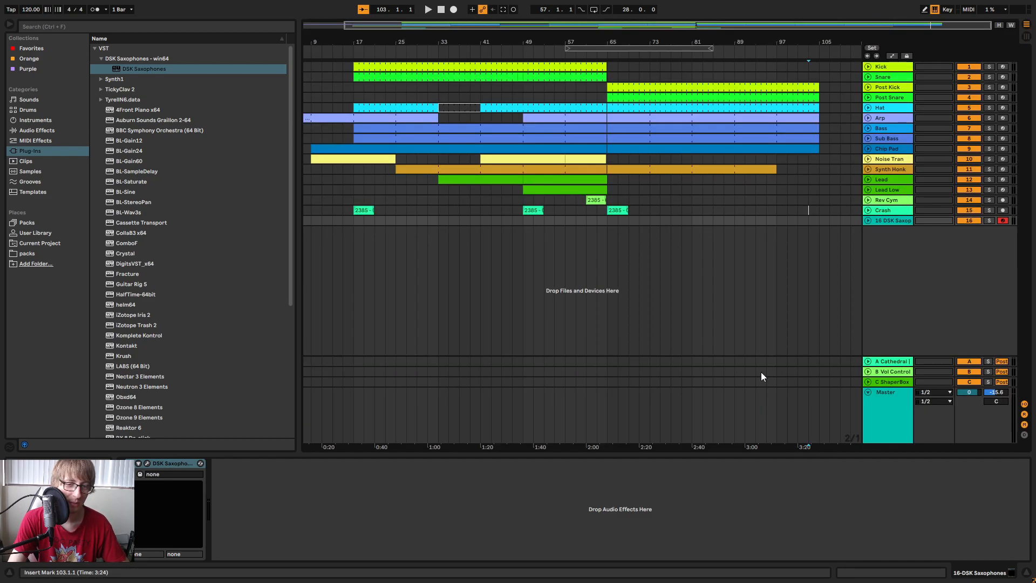
click(603, 56)
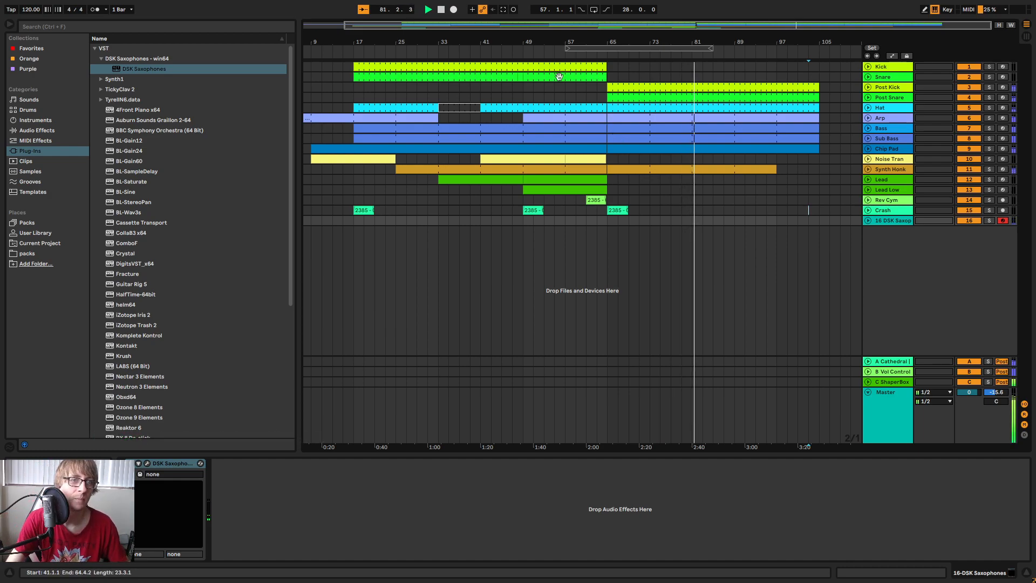
click(503, 10)
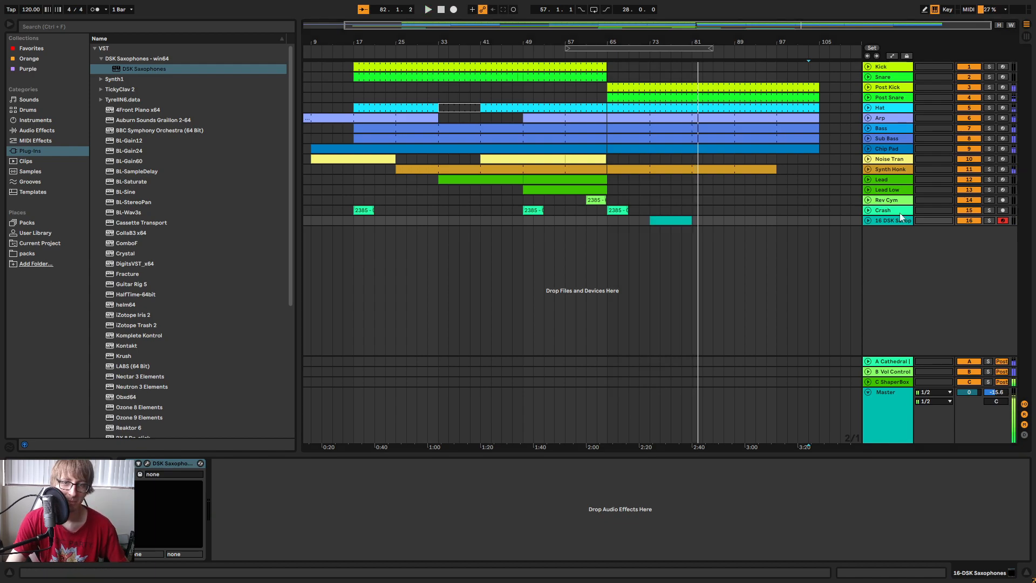
Unfold the DSK Saxophones track, play the captured clip from bar 73 and open its notes in an enlarged editor.
click(869, 220)
click(650, 220)
key(space)
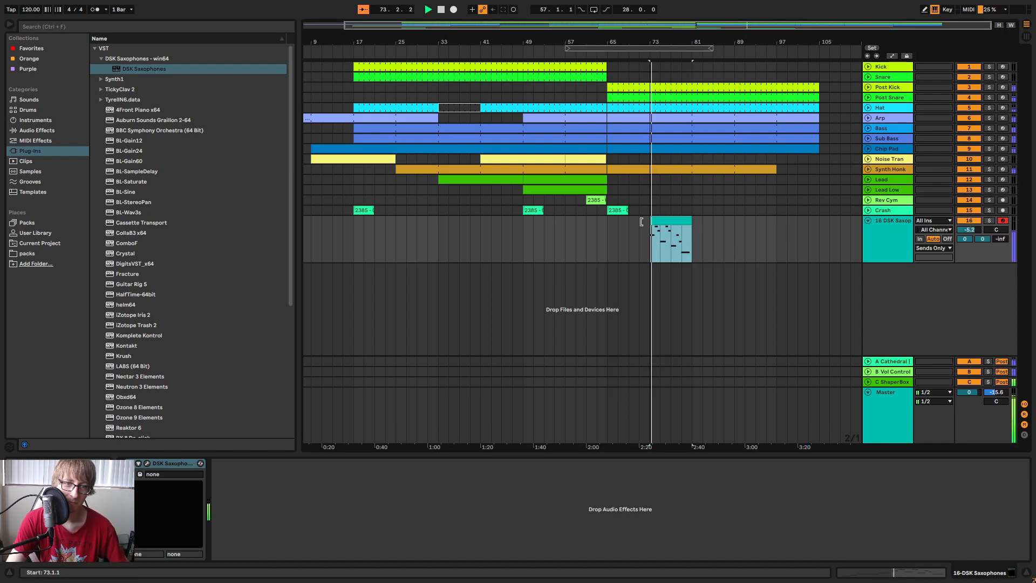
double_click(670, 221)
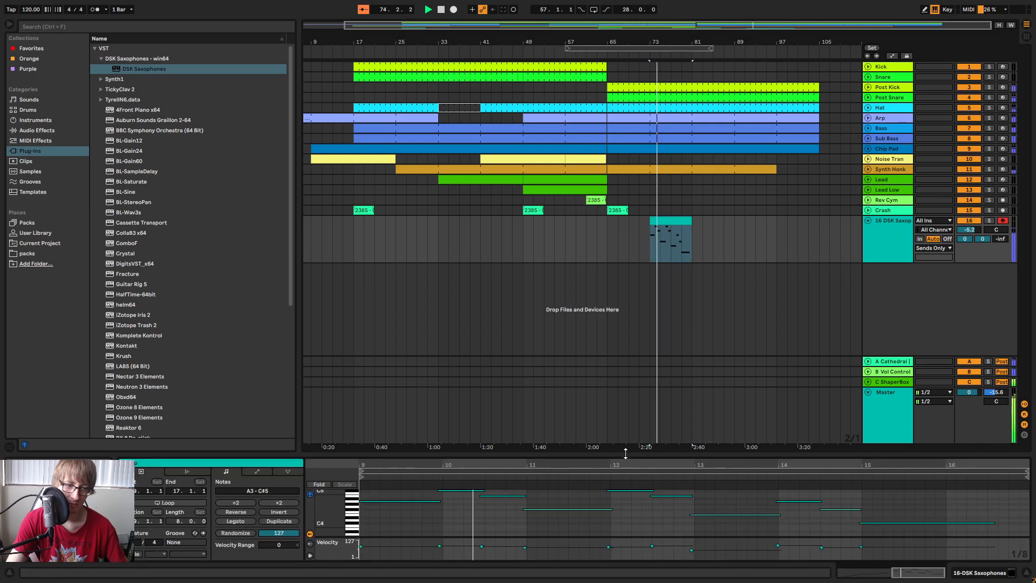
drag(628, 454, 626, 305)
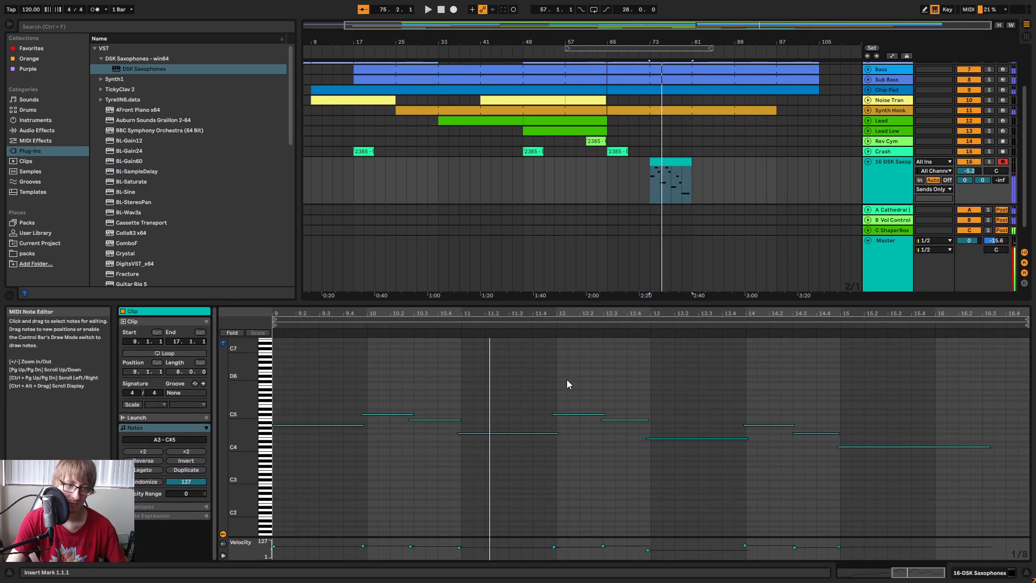
Shorten the overlapping sax notes in bars 11 and 12 of the clip so they end where the following note starts.
right_click(583, 373)
click(613, 179)
click(568, 392)
key(space)
click(775, 452)
click(870, 458)
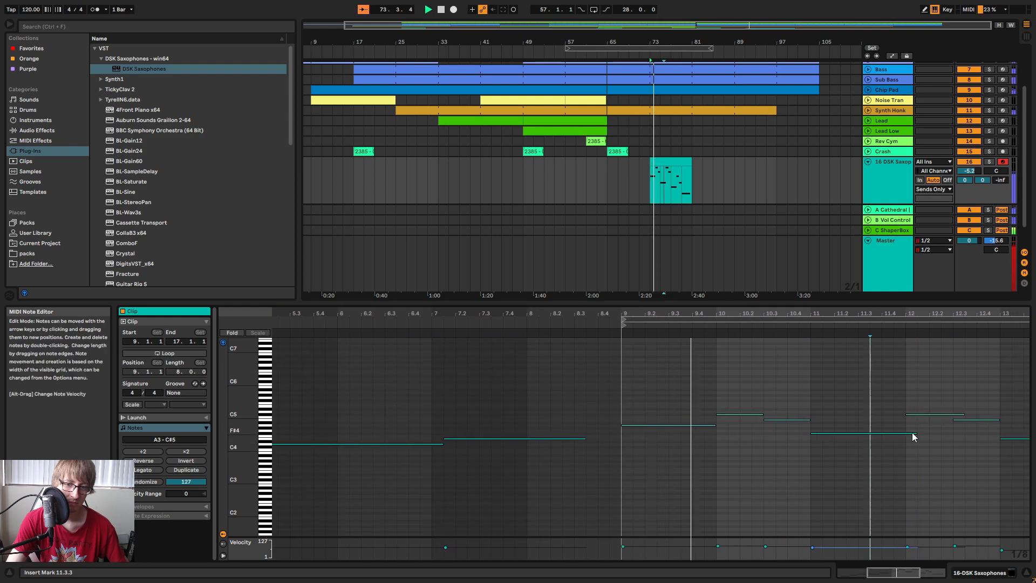
drag(915, 434, 905, 434)
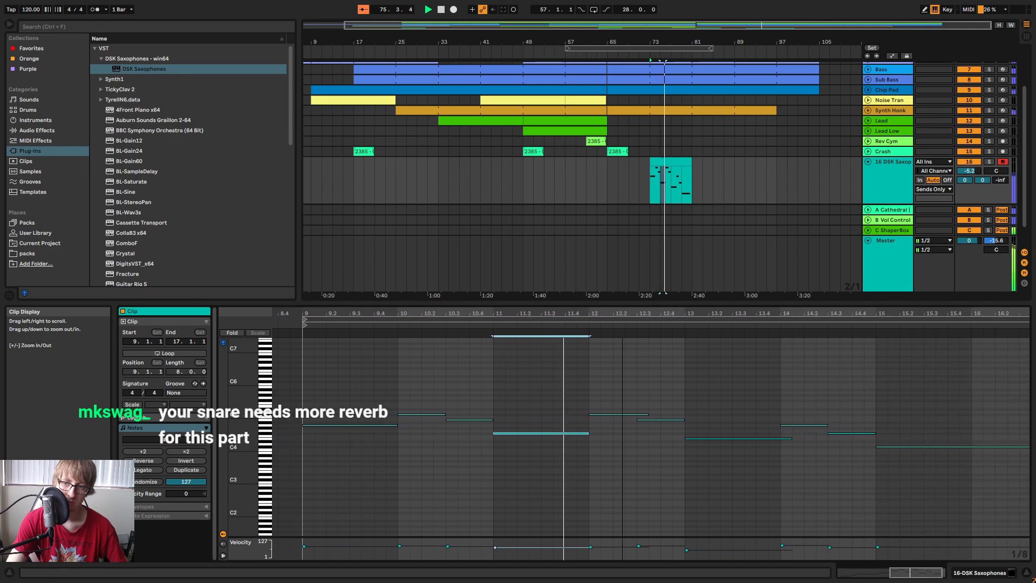
click(717, 385)
key(space)
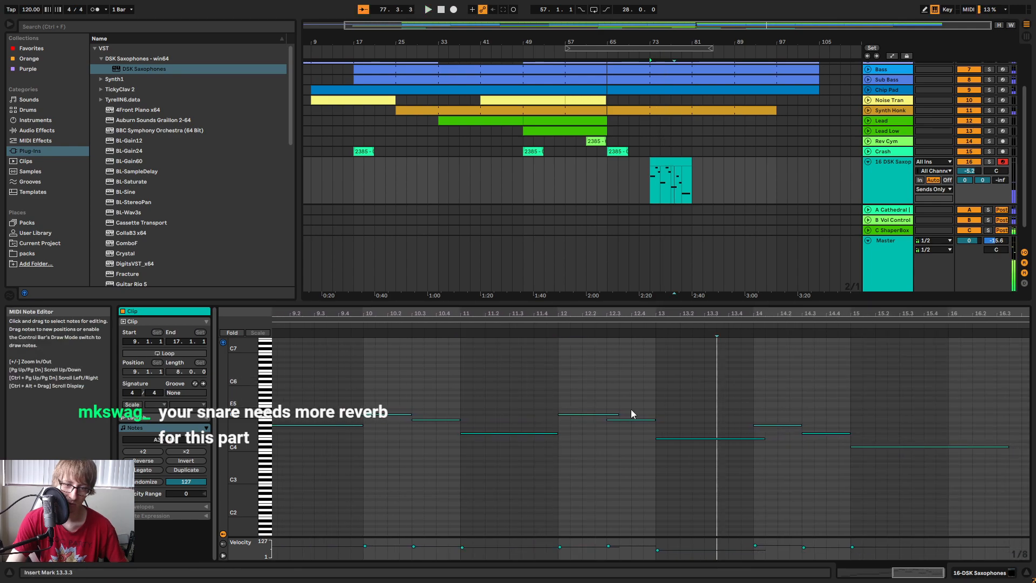
drag(618, 415, 606, 416)
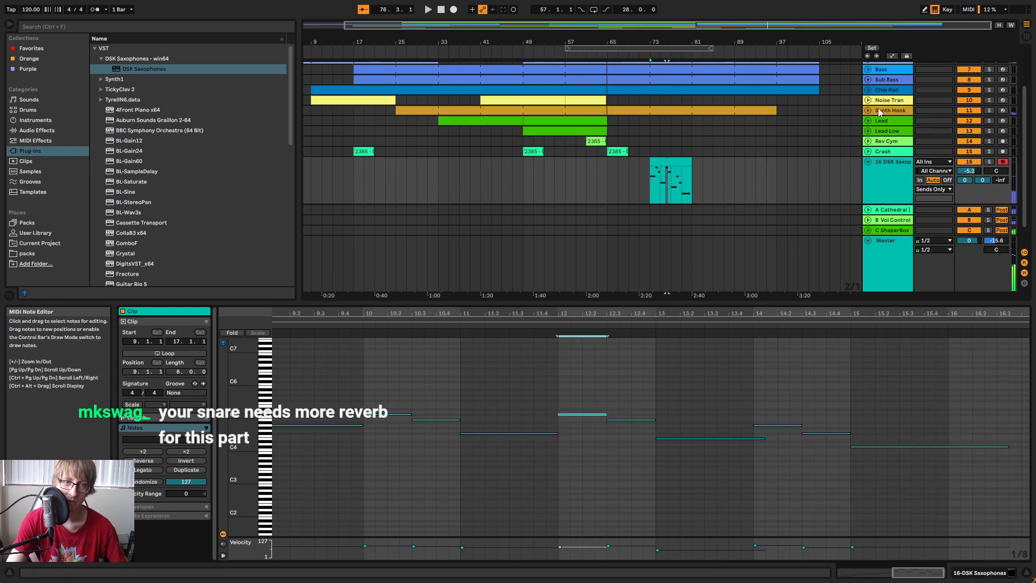
Show the Post Snare track's devices and examine its send A in the mixer.
scroll(843, 190, up, 3)
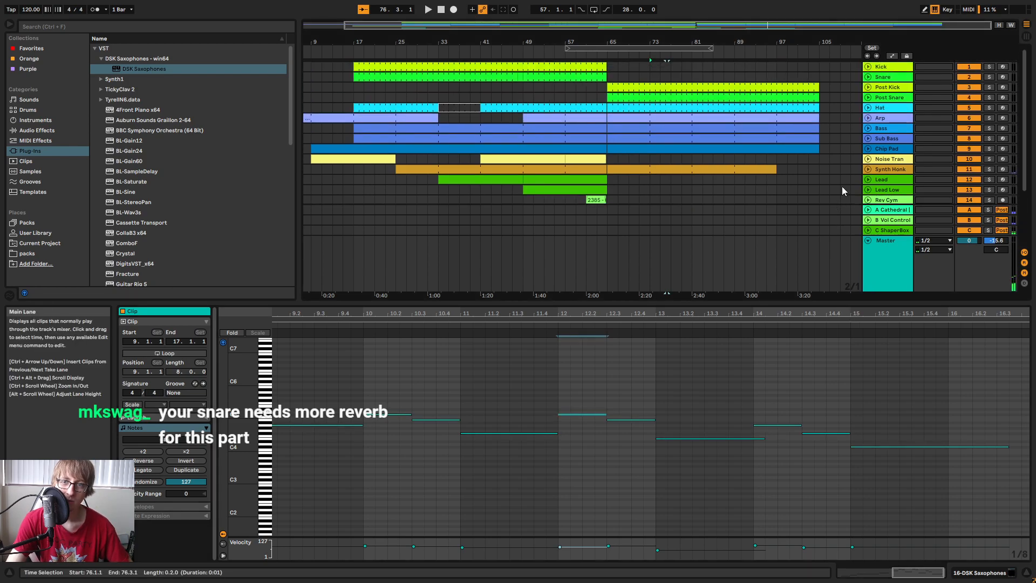
click(888, 88)
double_click(888, 97)
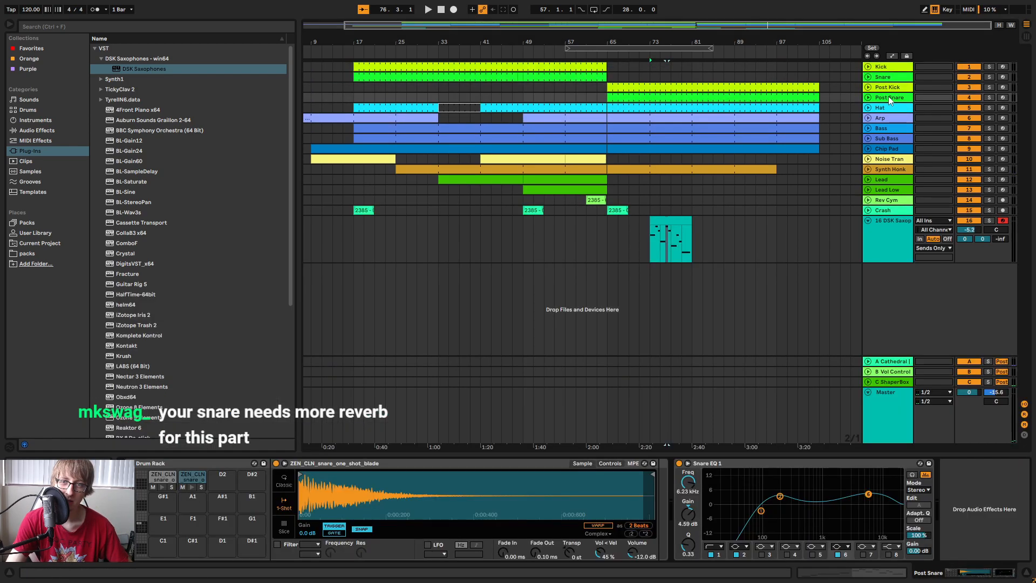
key(Tab)
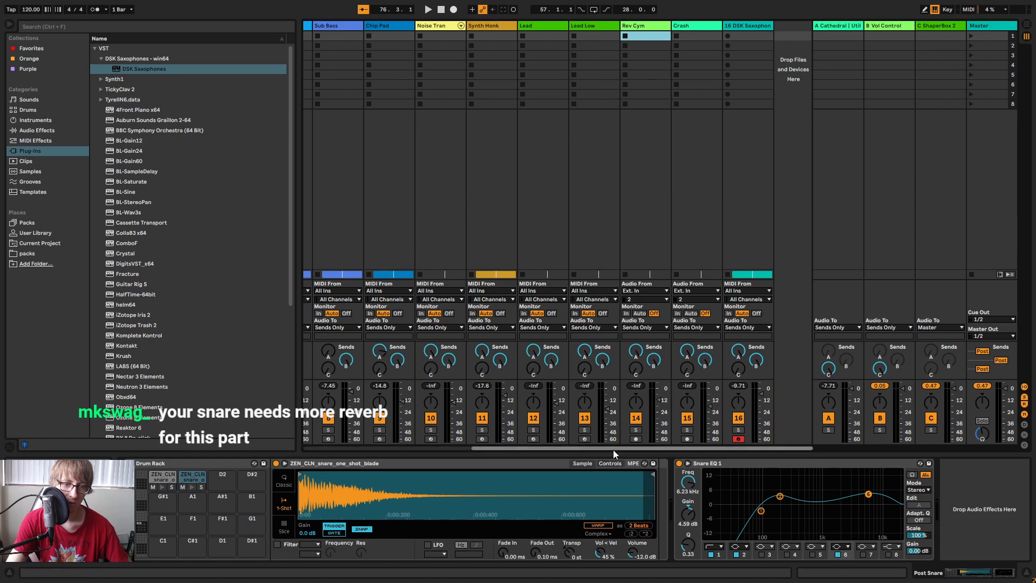
drag(613, 449, 441, 420)
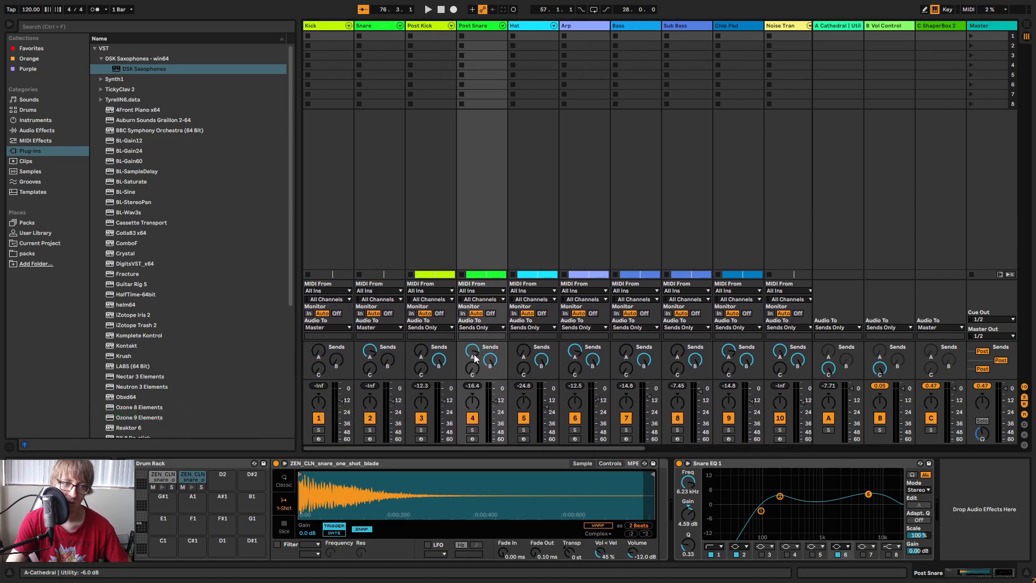
click(473, 353)
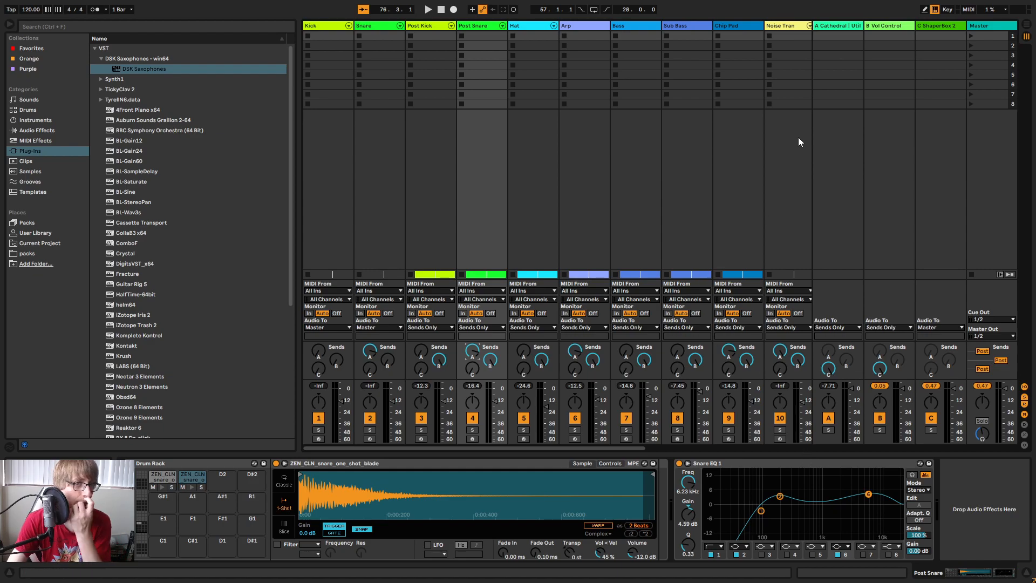
Try copying the Cathedral reverb from return track A to the end of the Post Snare device chain and play it.
click(837, 25)
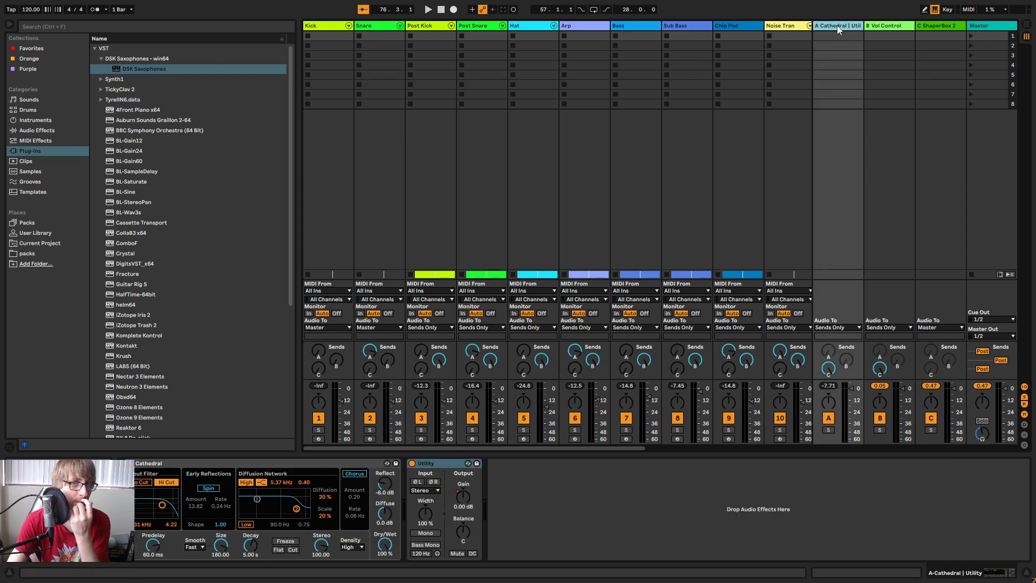
click(284, 465)
click(479, 31)
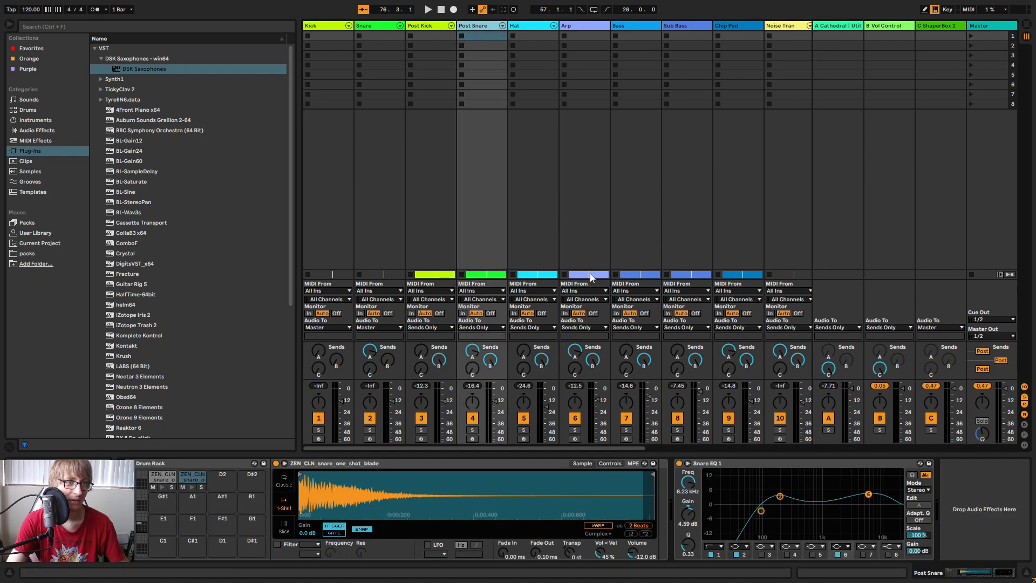
key(ctrl+v)
key(space)
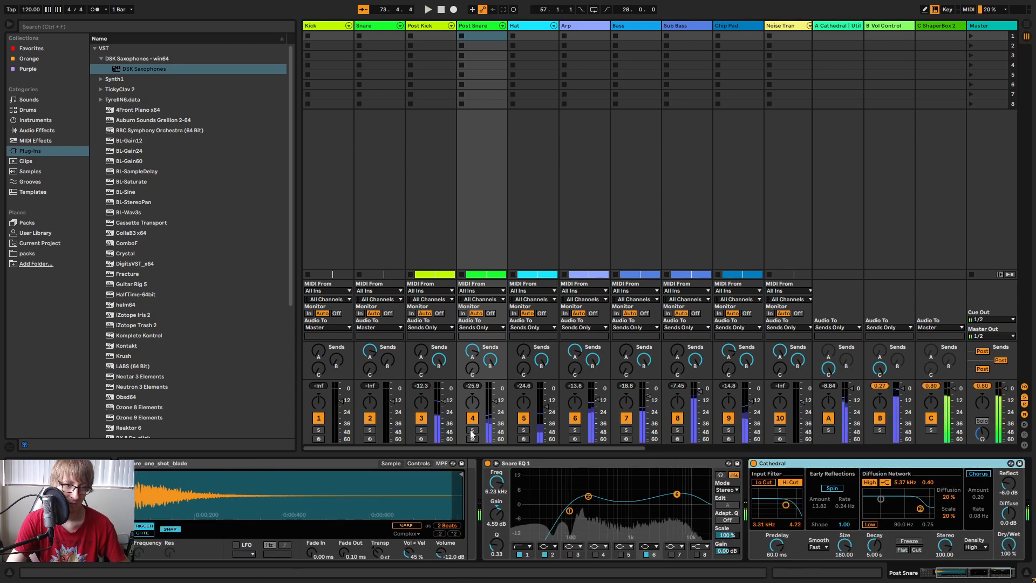
Try Dry/Wet amounts of 42% and 33% on Post Snare's Cathedral reverb during playback, and delete the reverb.
drag(996, 552, 996, 580)
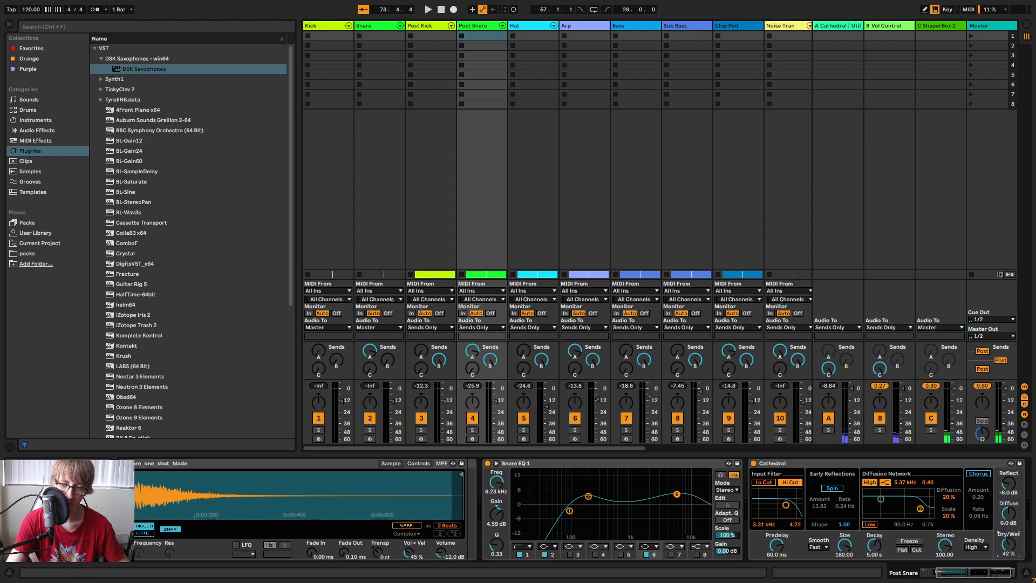
key(space)
drag(1008, 544, 1008, 549)
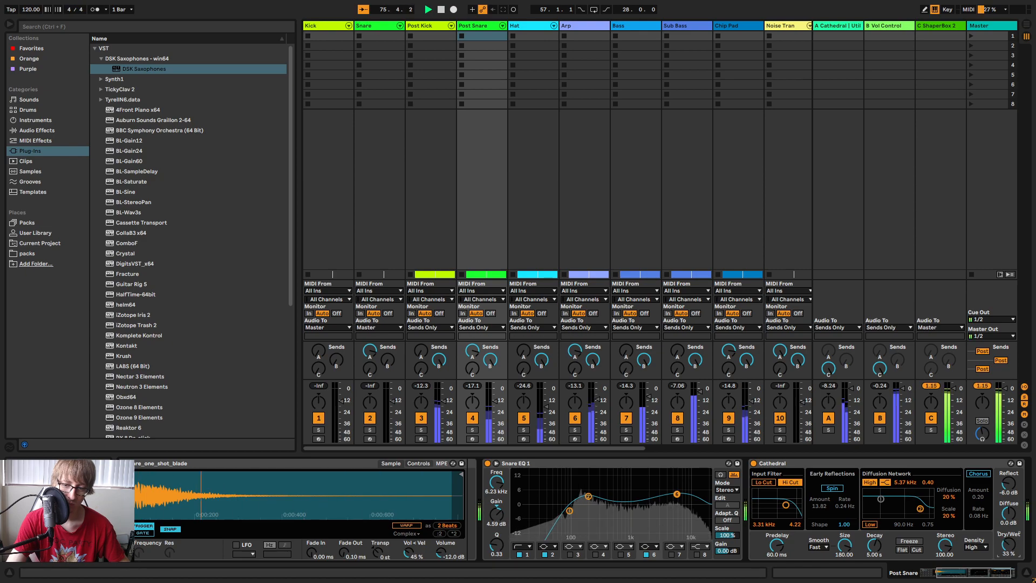
key(space)
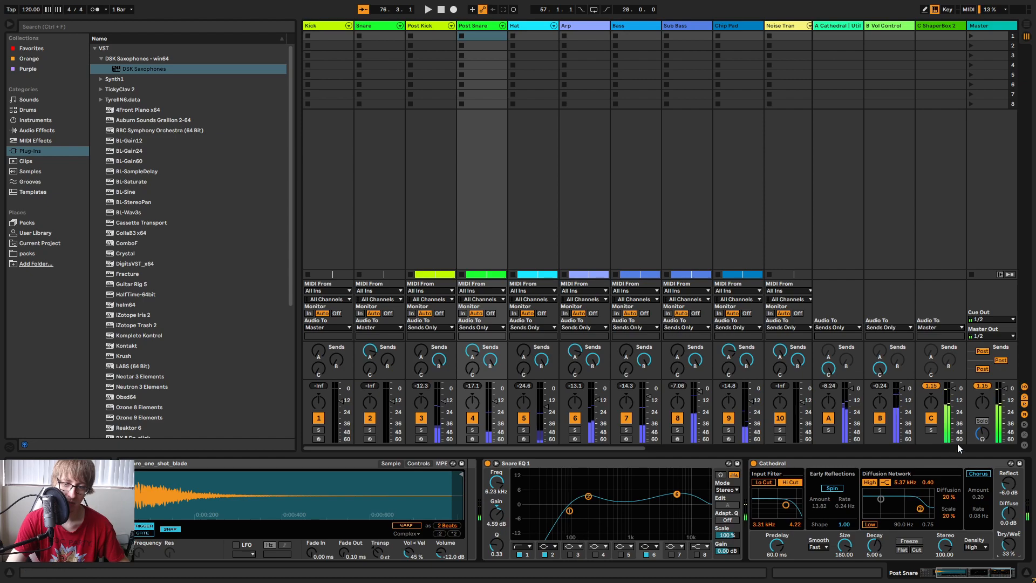
click(878, 463)
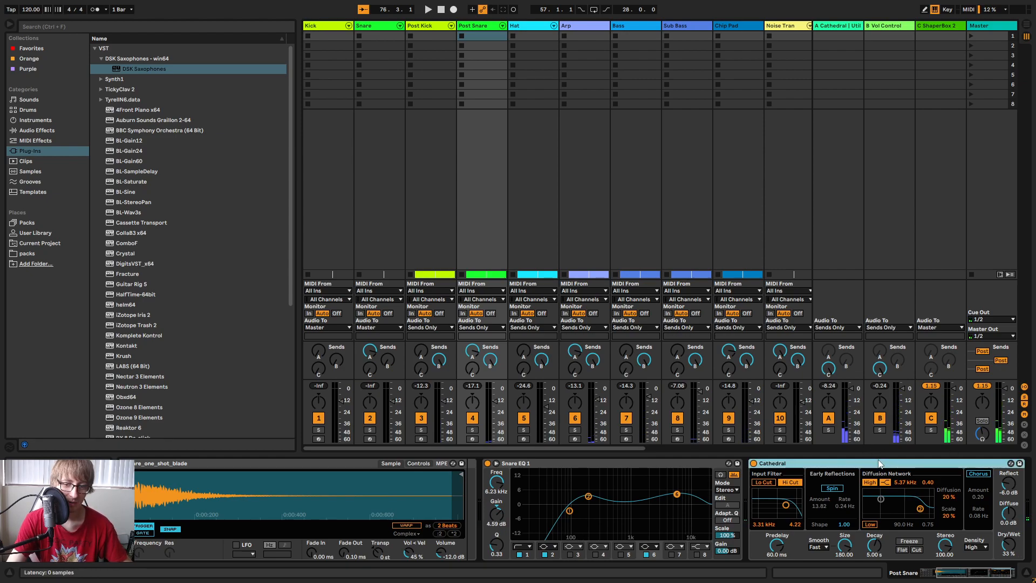
key(Delete)
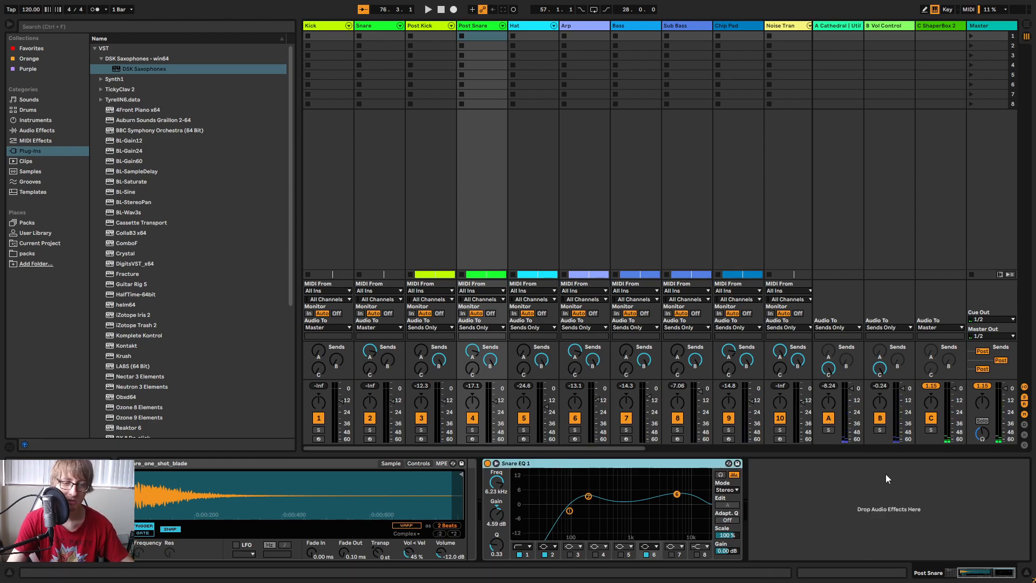
Check the levels from bar 49, and lower the volumes of all tracks from Kick to DSK Saxophones together by about 2 dB.
key(Tab)
click(521, 60)
key(Tab)
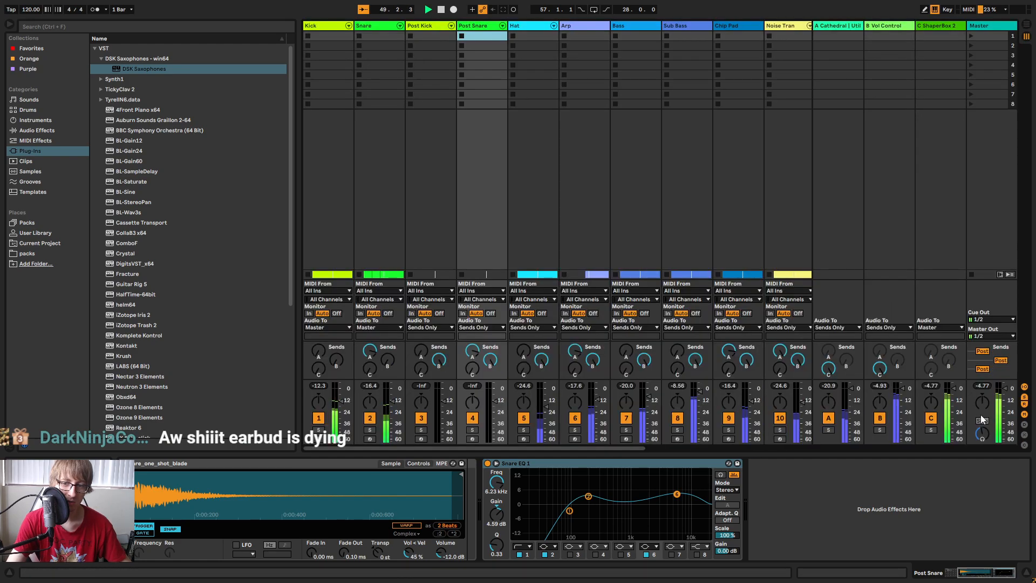
key(Tab)
click(893, 251)
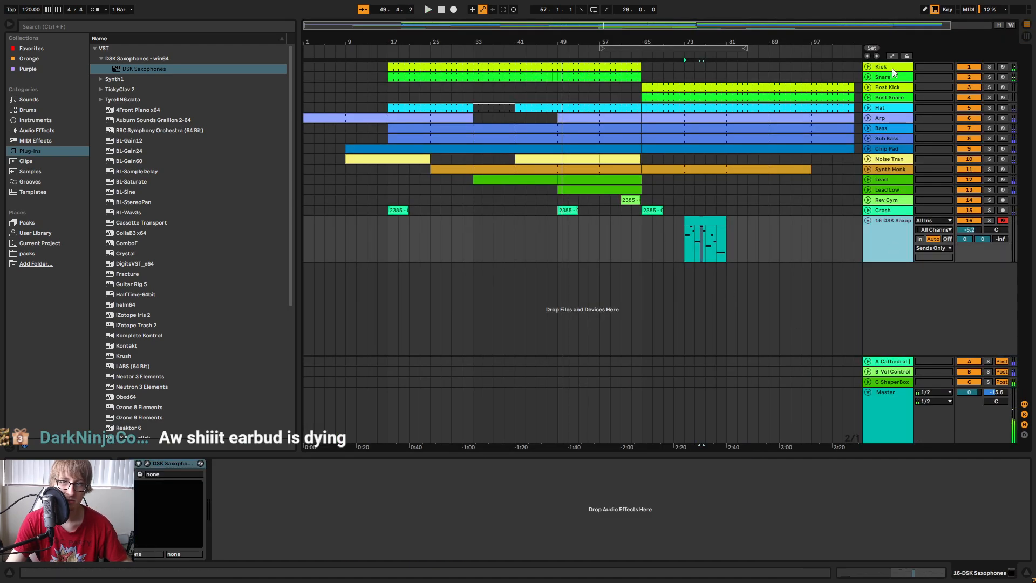
click(888, 68)
key(Tab)
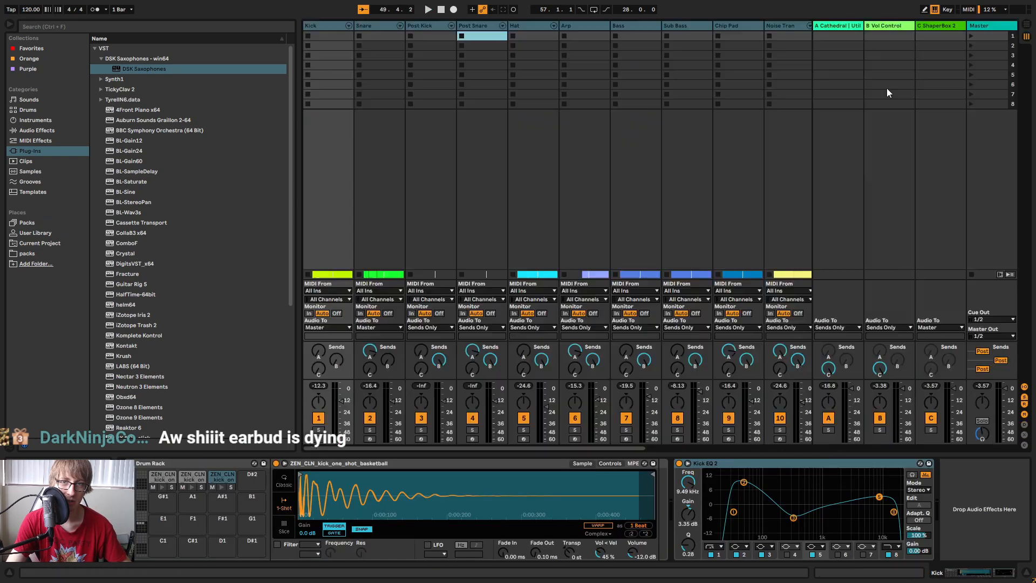
click(701, 392)
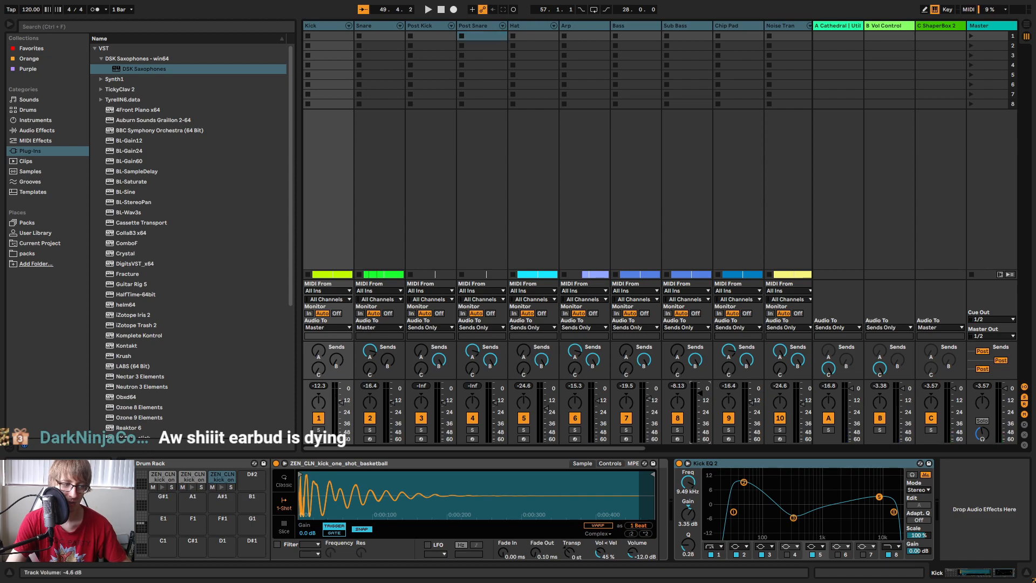
Play the song from bar 73 and from about bar 45 while checking the track and master levels in the mixer.
key(Tab)
key(space)
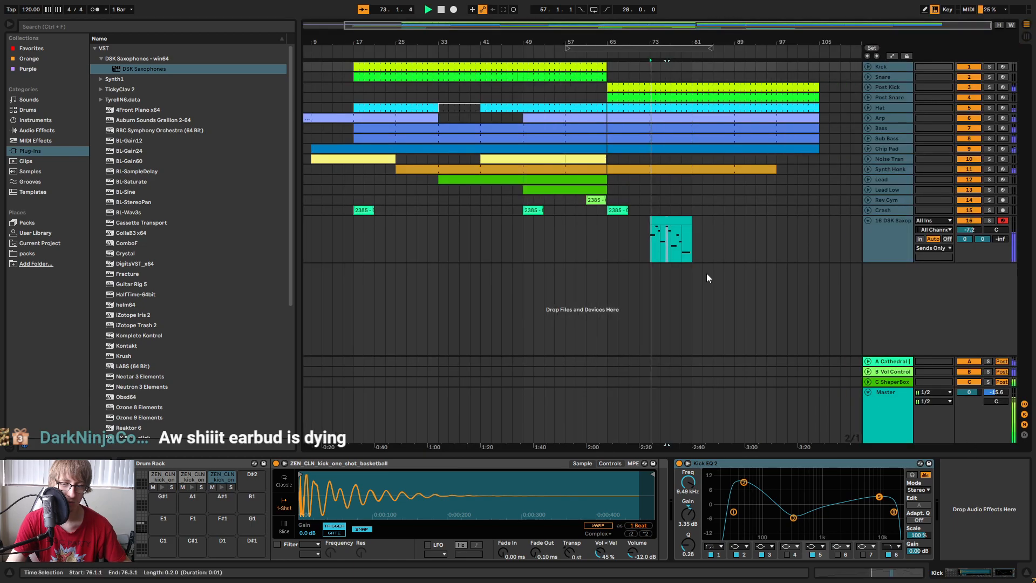
click(500, 49)
key(Tab)
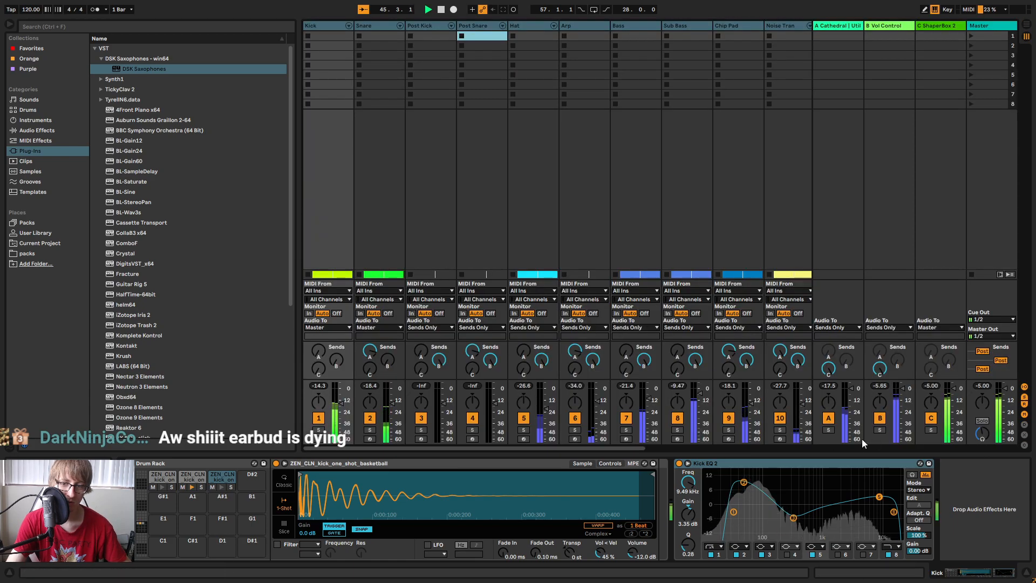
key(Tab)
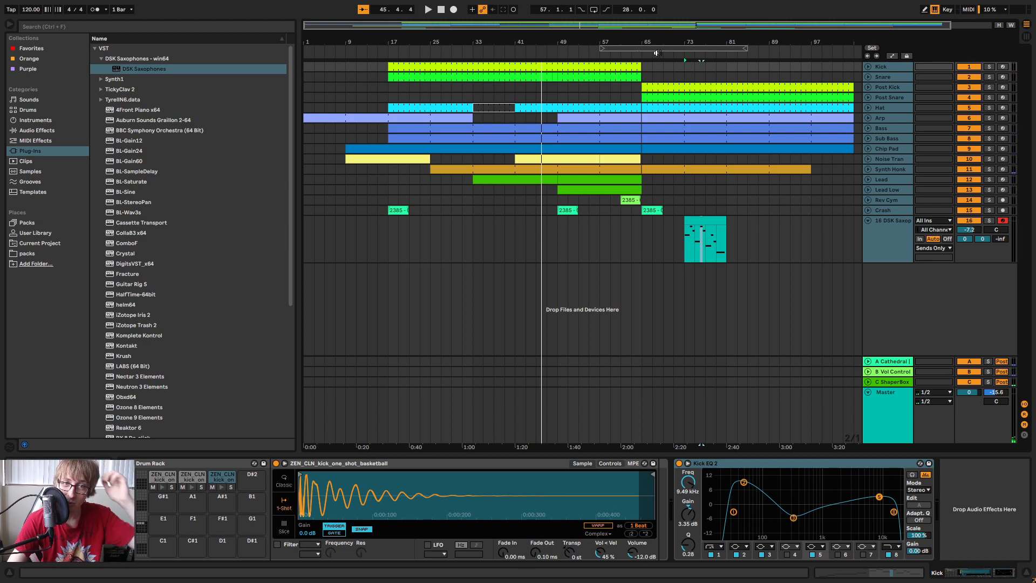
Play from bar 65 and turn up the Post Snare track's send A to give the snare more reverb.
click(642, 55)
click(777, 221)
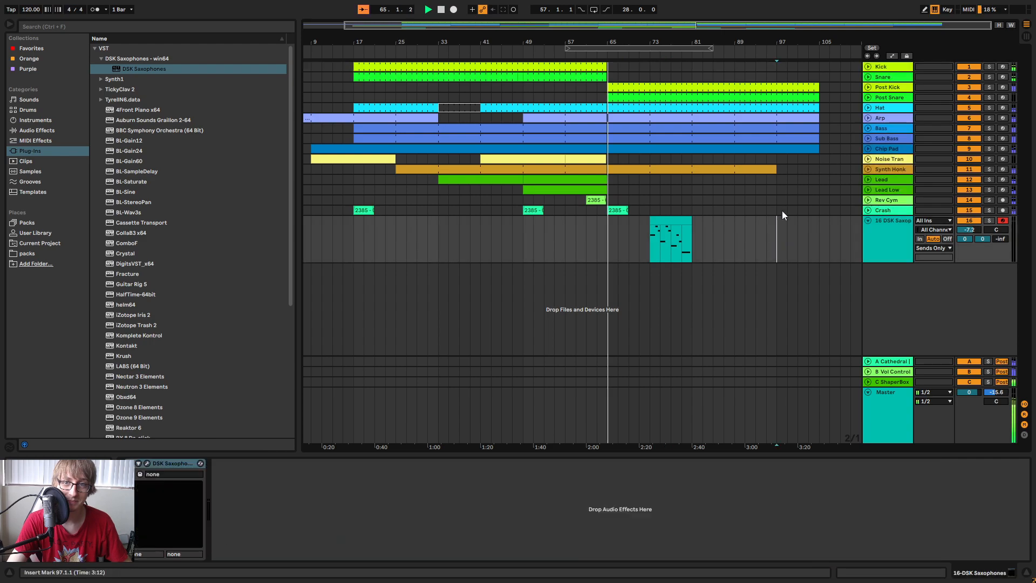
click(840, 118)
click(890, 97)
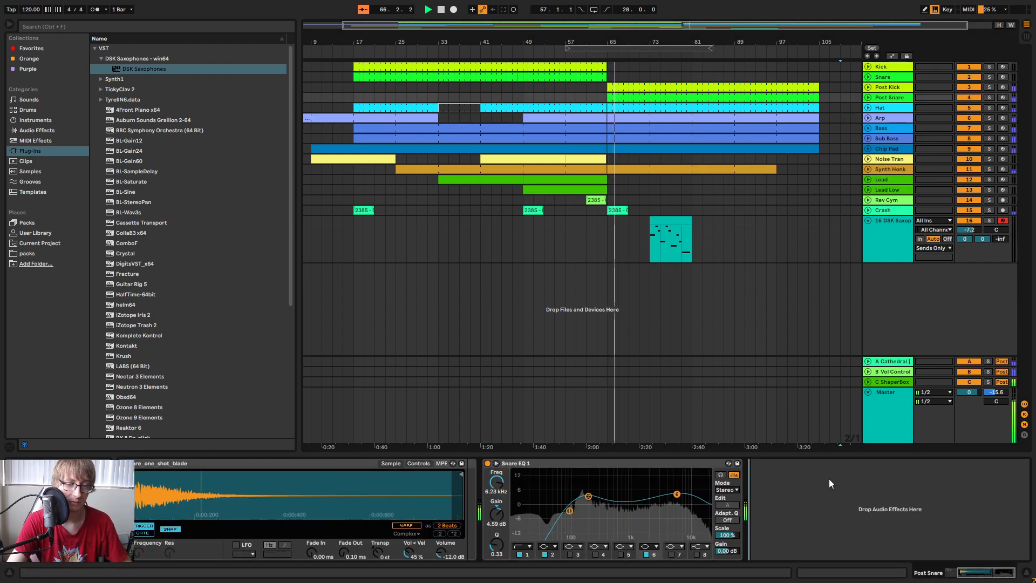
key(Tab)
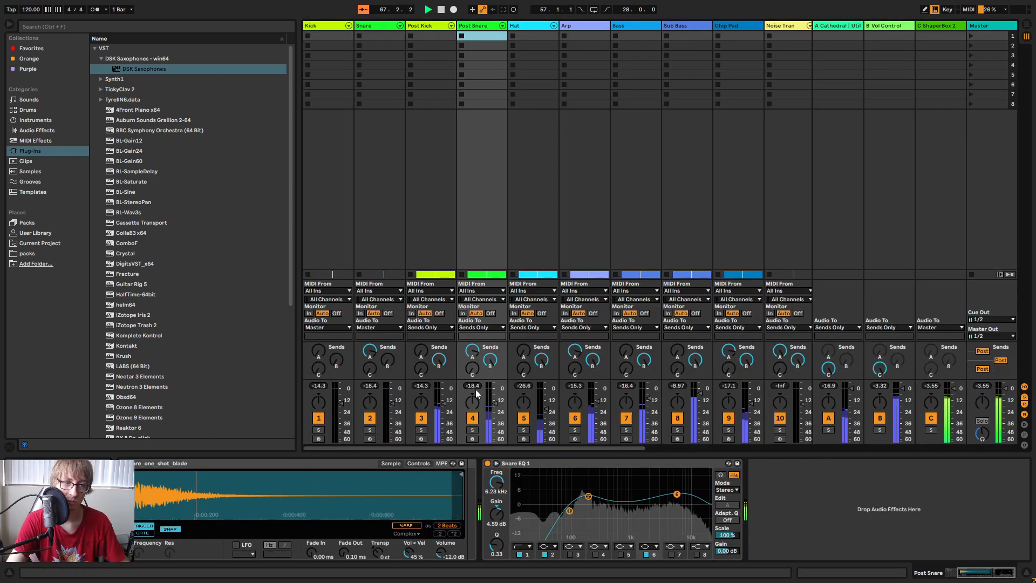
drag(473, 351, 473, 327)
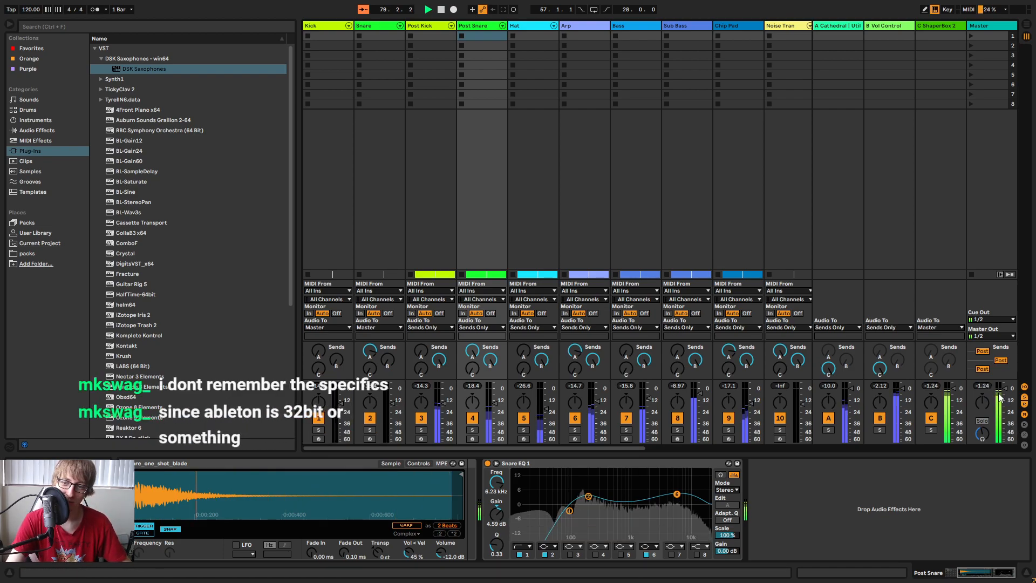
key(Tab)
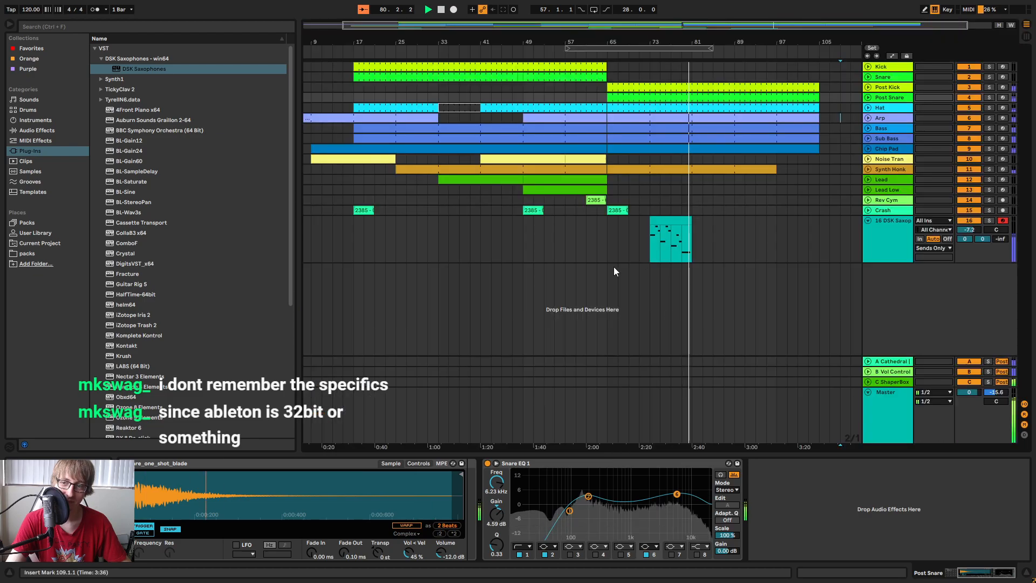
Open the saxophone clip in an enlarged note editor, and shorten bar 10's C#5 and B4 into back-to-back one-beat notes.
click(783, 253)
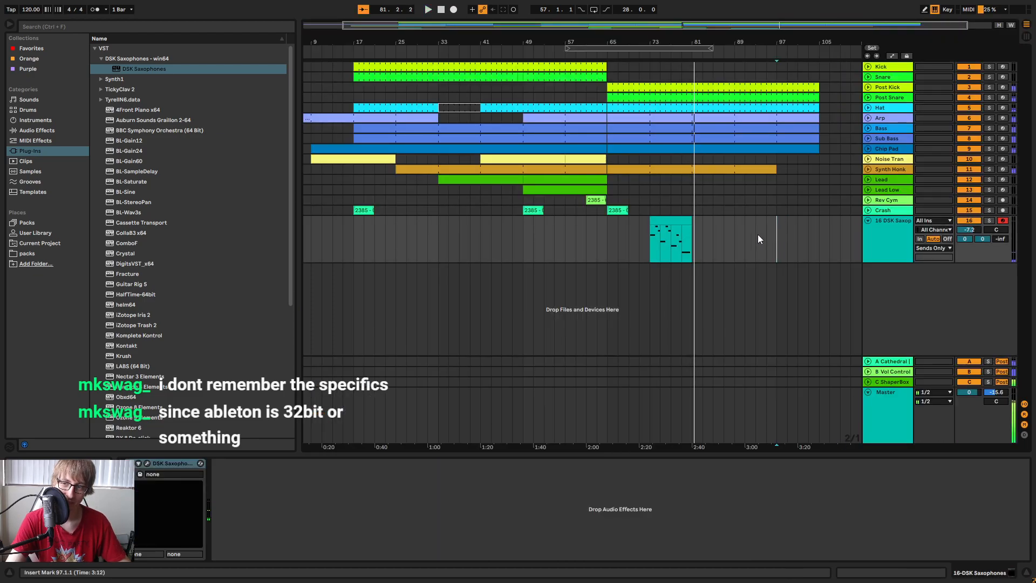
double_click(673, 220)
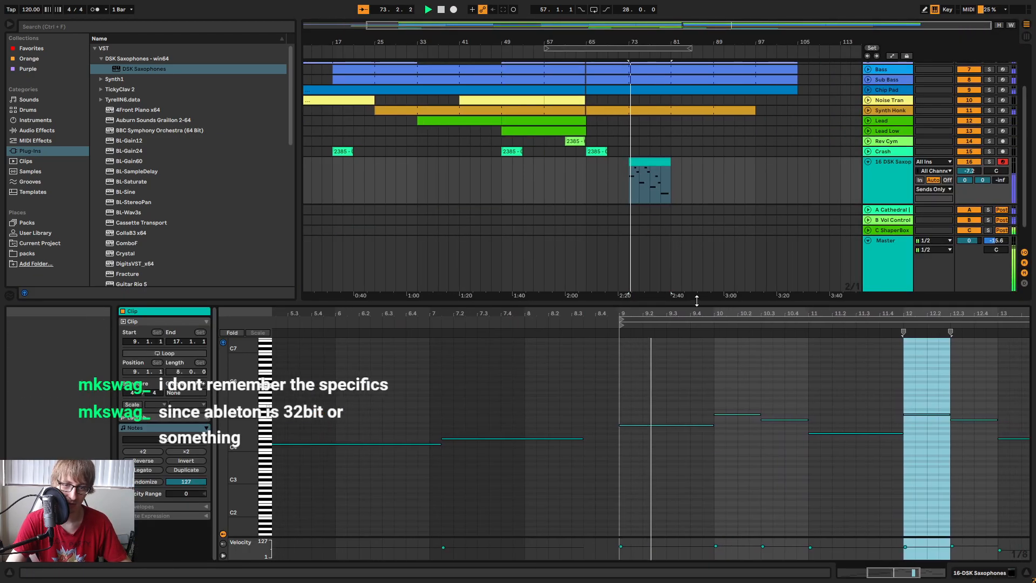
drag(693, 301, 693, 229)
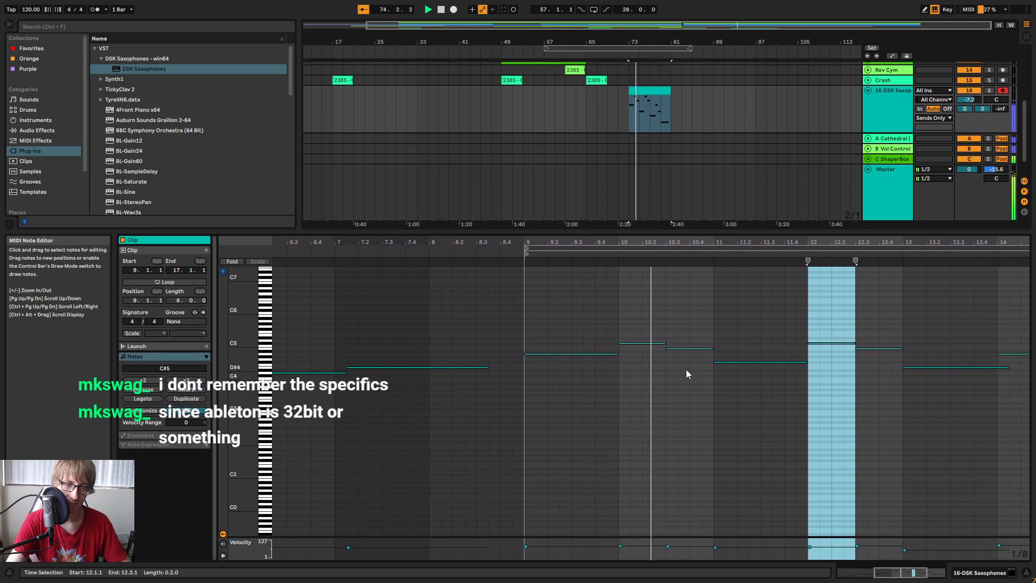
drag(689, 348, 652, 354)
key(space)
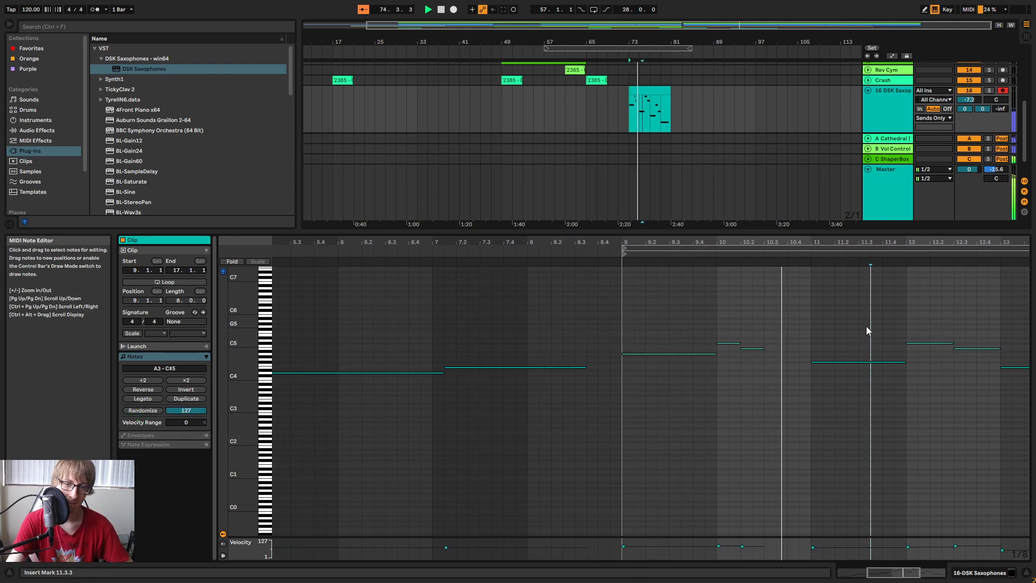
Shorten bar 12's C#5 and B4 to one beat each, move the B4 to beat 2, and play the clip.
drag(945, 245, 687, 243)
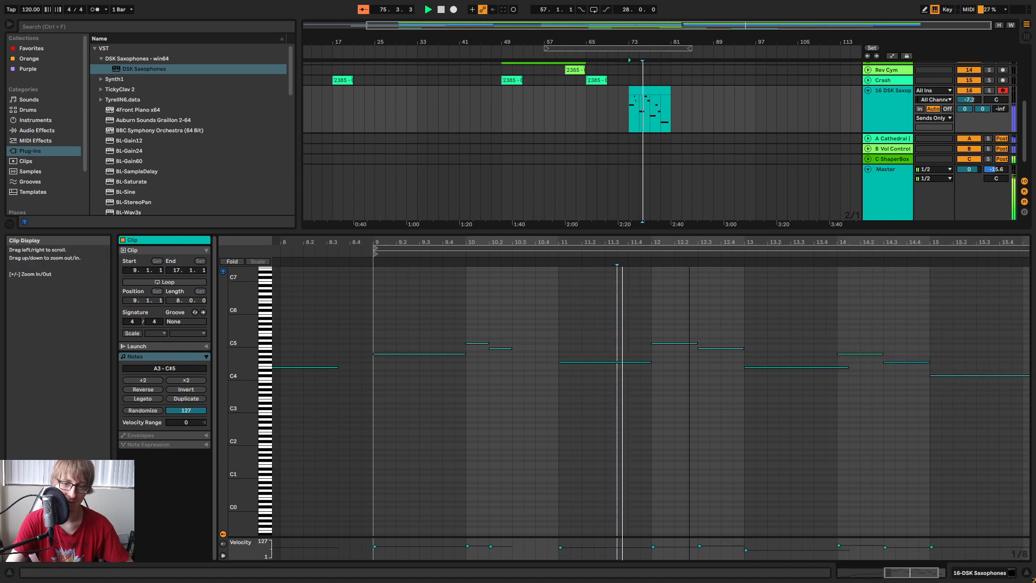
drag(675, 367, 720, 349)
key(space)
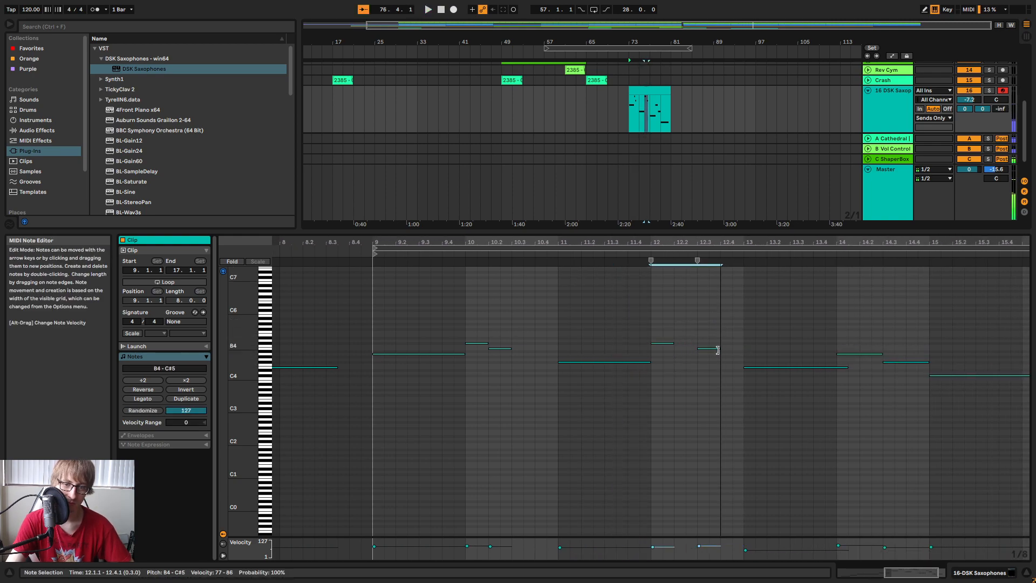
key(space)
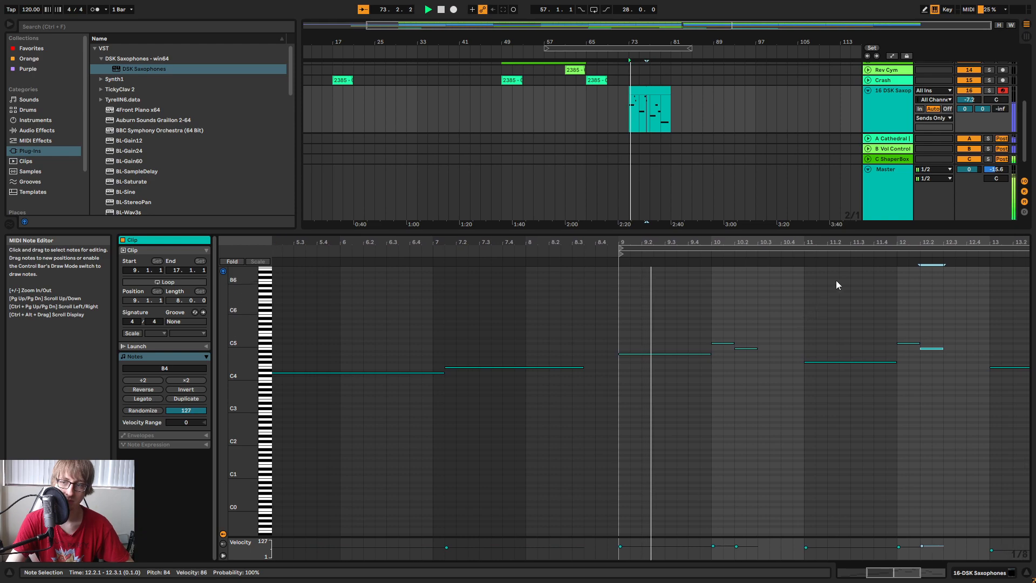
Try shortening the A4 in bar 9 and the F#4 in bar 11 to two beats each, and play the result.
drag(960, 244, 719, 243)
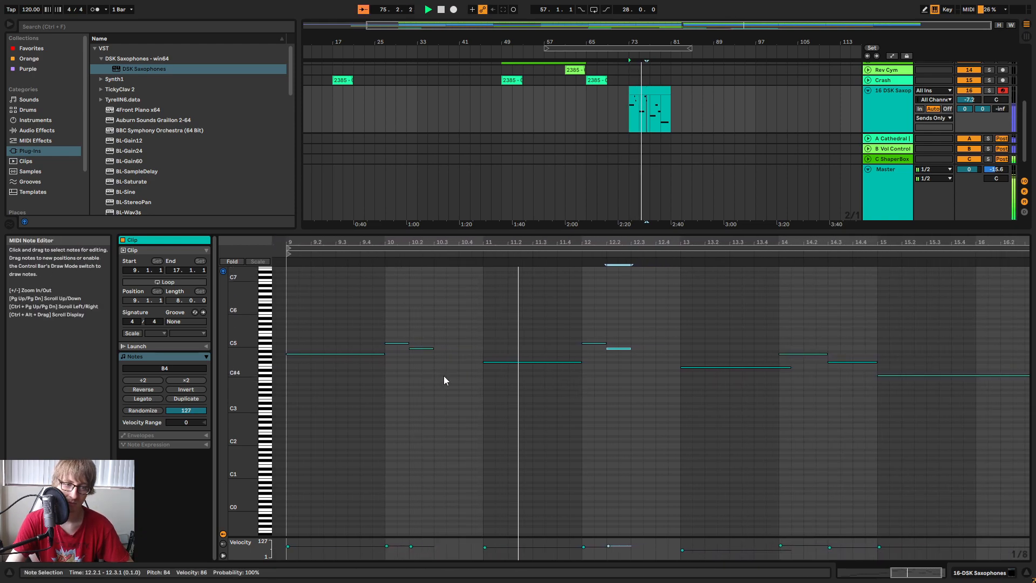
click(381, 354)
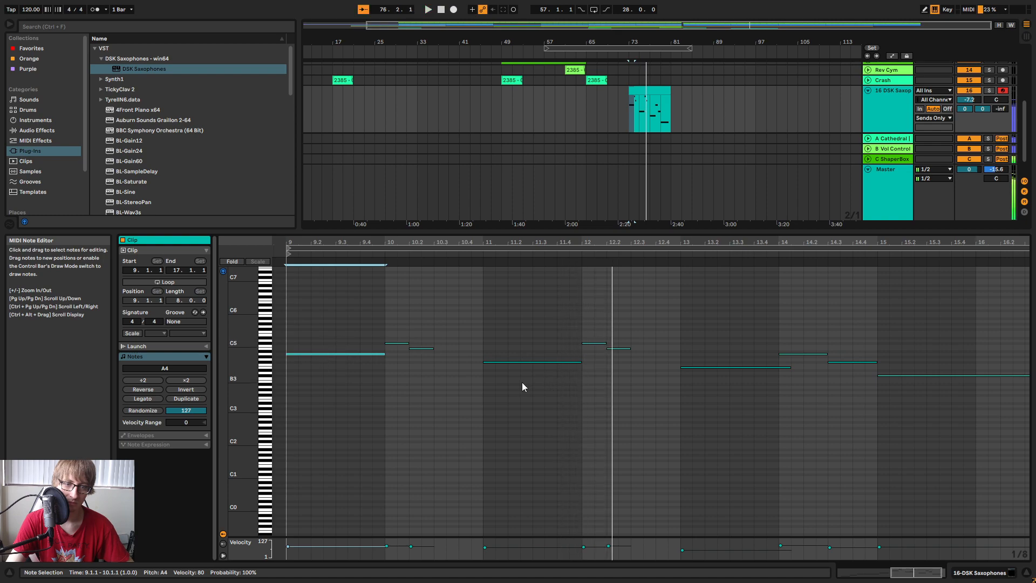
shift+click(573, 362)
key(space)
drag(581, 369, 531, 363)
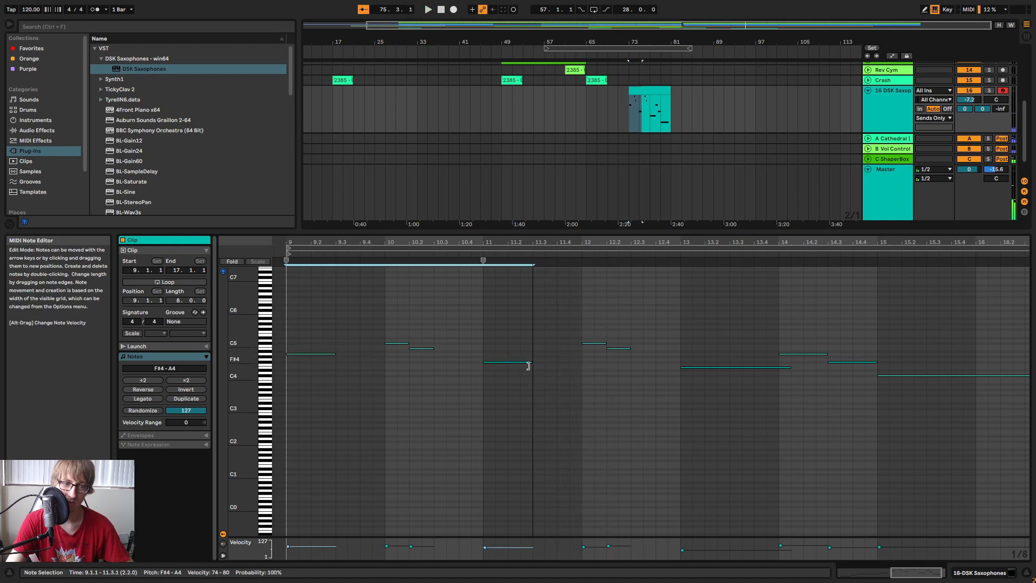
key(space)
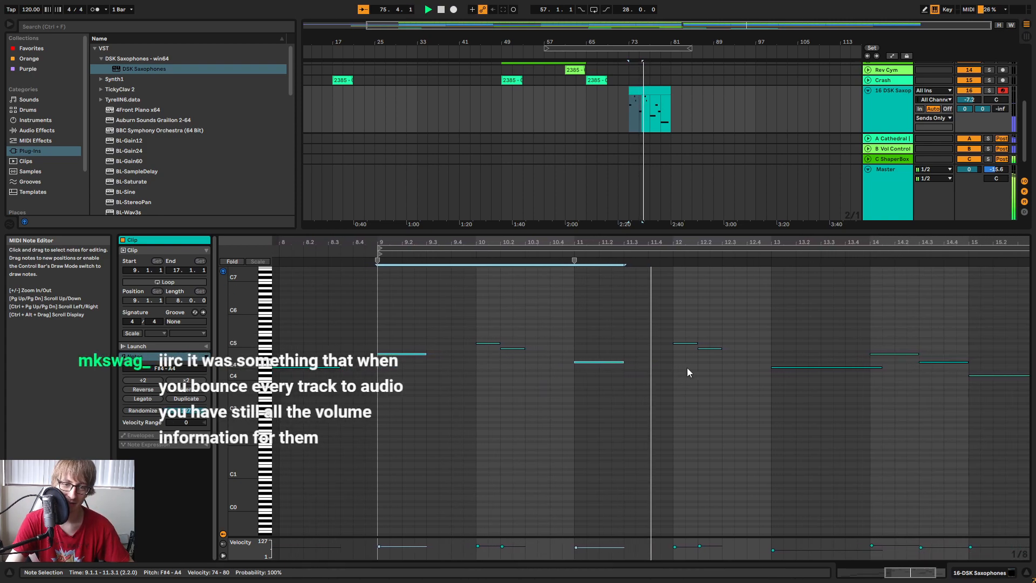
Restore the A4 in bar 9 and the F#4 in bar 11 to one full bar each, and play the clip.
key(space)
drag(335, 389, 611, 363)
click(366, 356)
drag(364, 354, 415, 354)
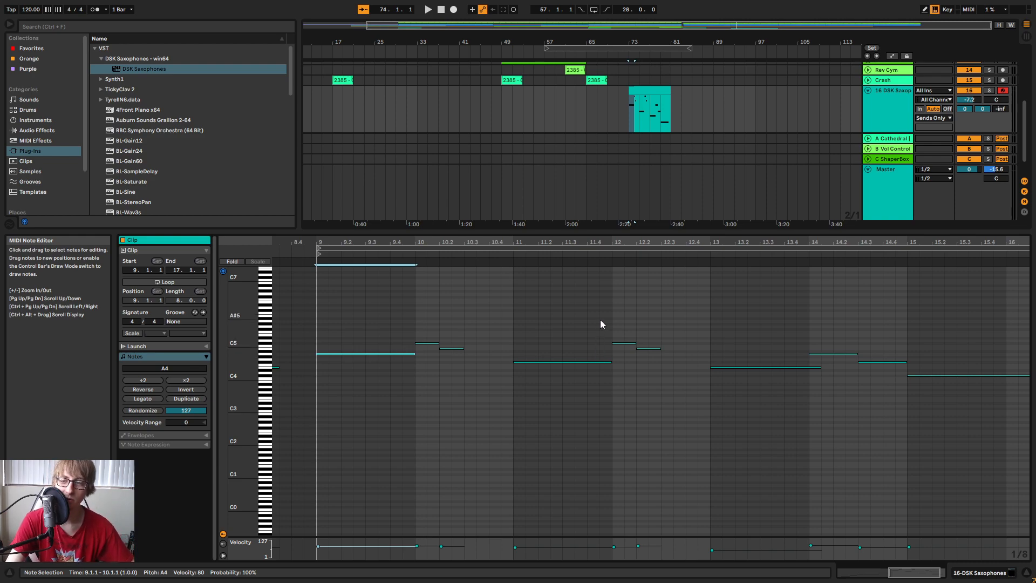
key(space)
click(851, 320)
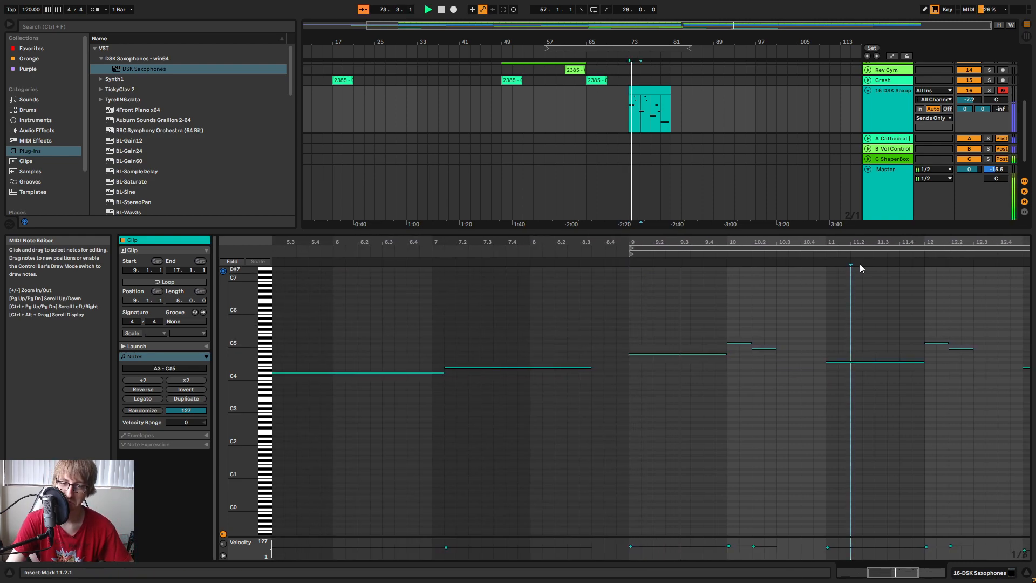
Shorten the E4 in bar 13 to one bar, and bar 14's A4 and F#4 to back-to-back one-beat notes.
drag(897, 241, 609, 242)
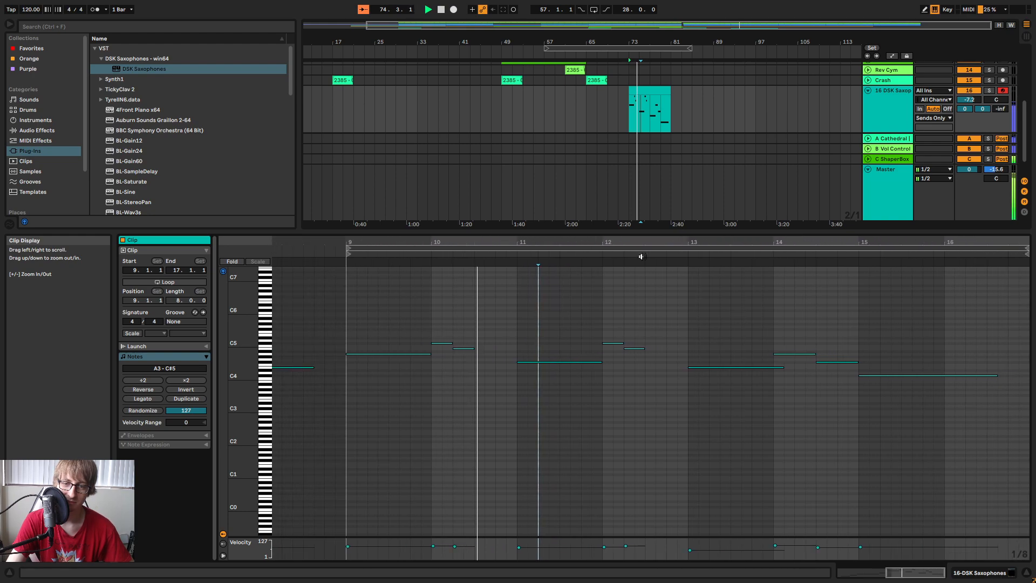
click(783, 368)
drag(784, 368, 773, 368)
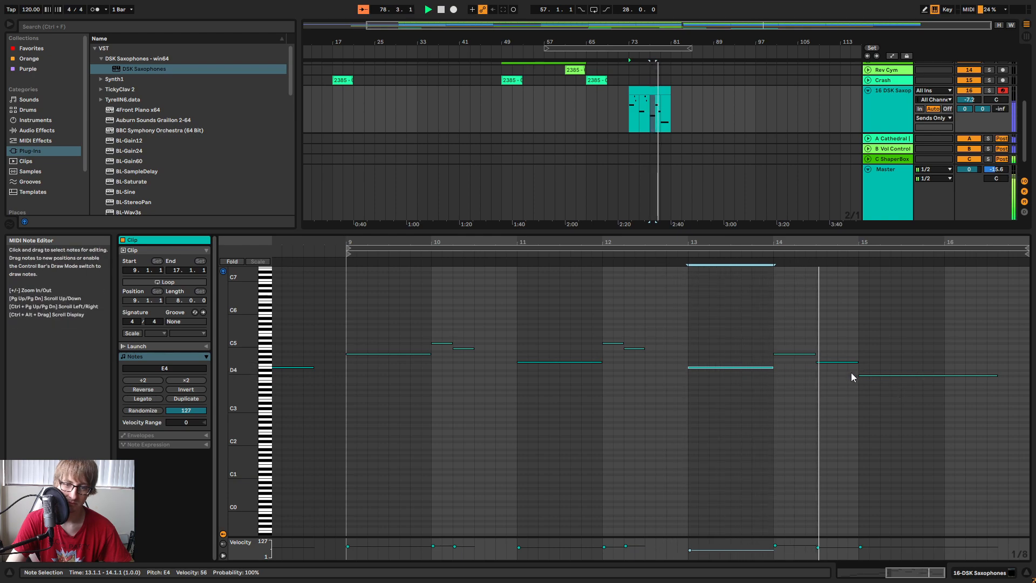
drag(826, 382, 850, 354)
drag(797, 384, 816, 369)
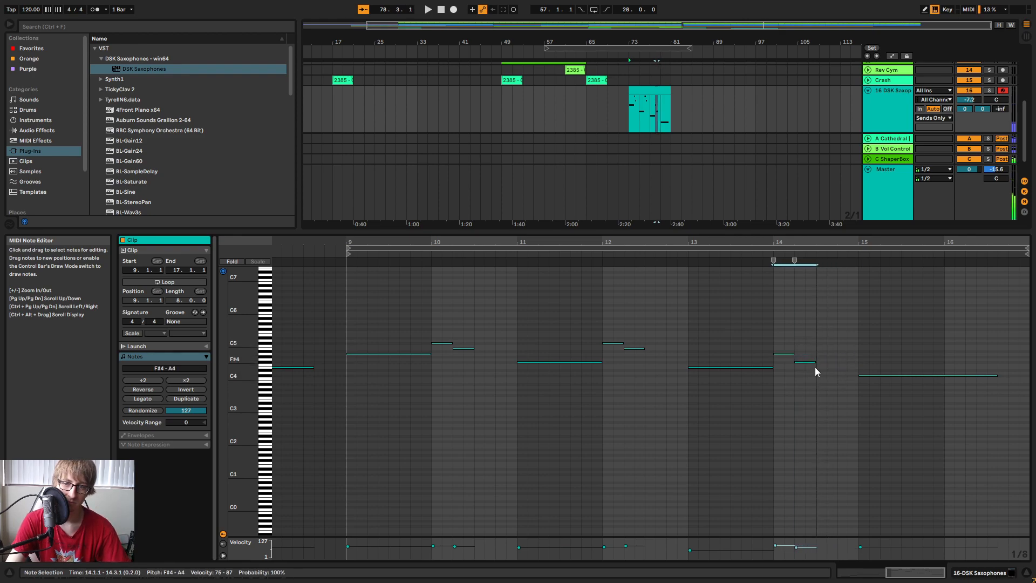
key(space)
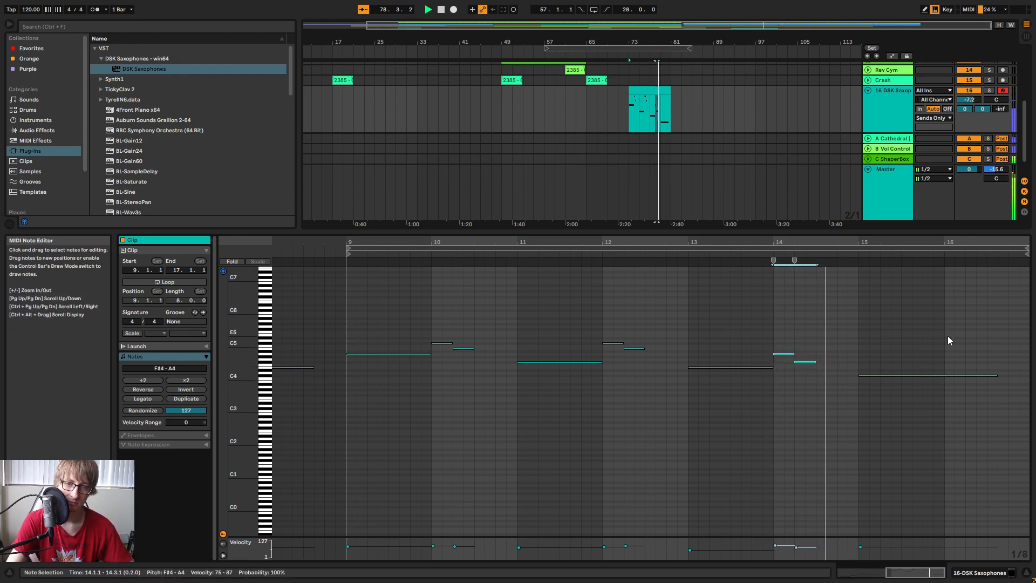
Raise the F#4 on beat 2 of bar 14 to G#4, and play the melody.
key(space)
drag(812, 334, 803, 381)
key(Up)
key(space)
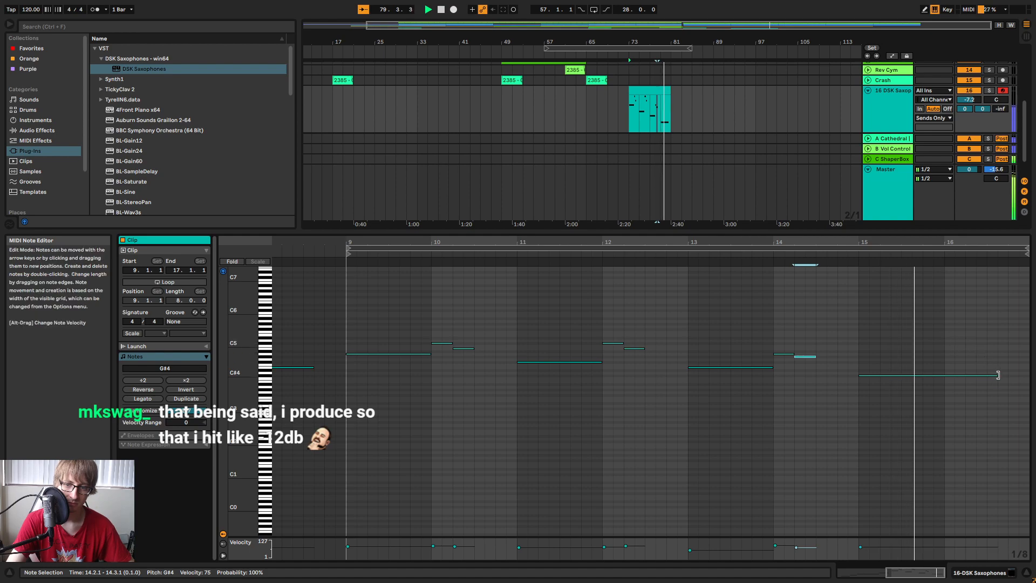
Shorten the C#4 in bar 15 to one bar, then duplicate it into bar 16 and raise the copy to E4.
drag(996, 375, 946, 376)
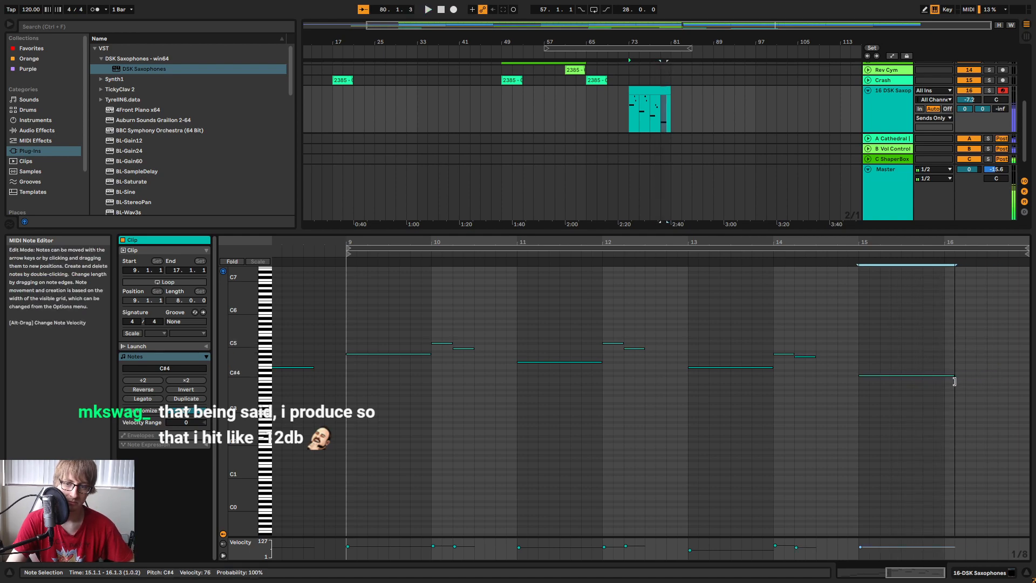
key(ctrl+d)
key(Up)
key(Up)
key(Up)
key(space)
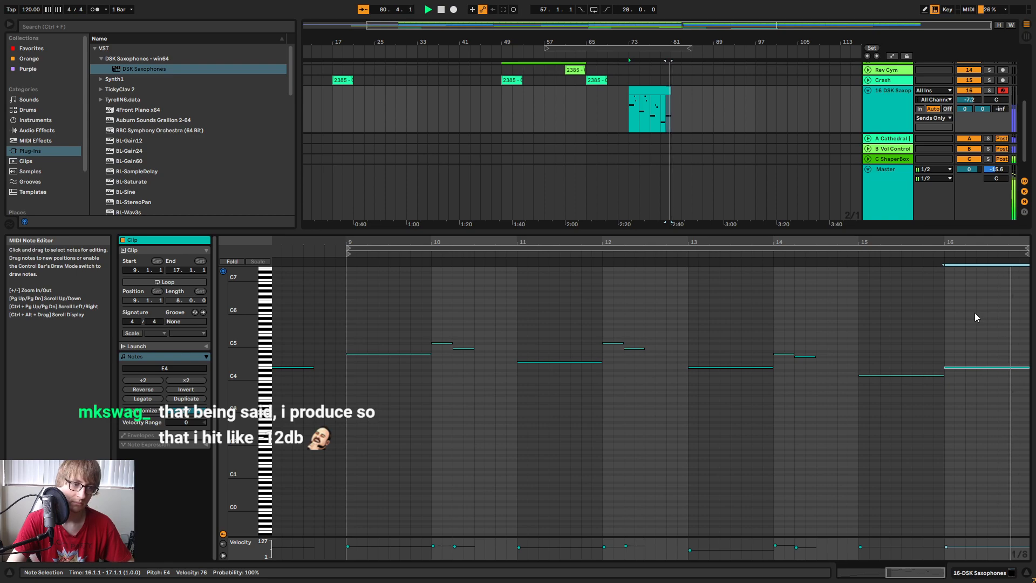
Consolidate the edited saxophone clip spanning bars 73 to 81.
click(649, 104)
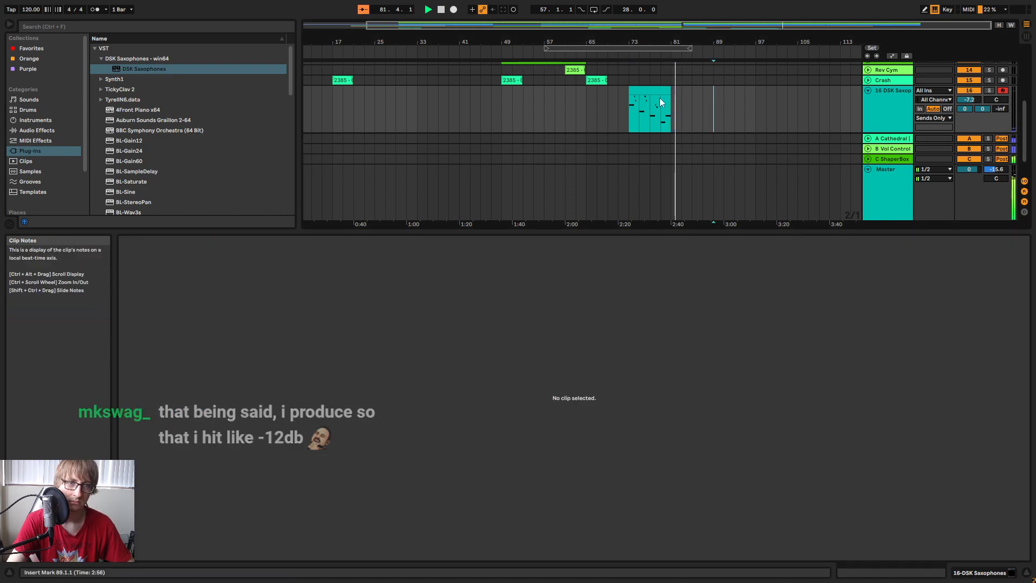
click(658, 91)
right_click(658, 91)
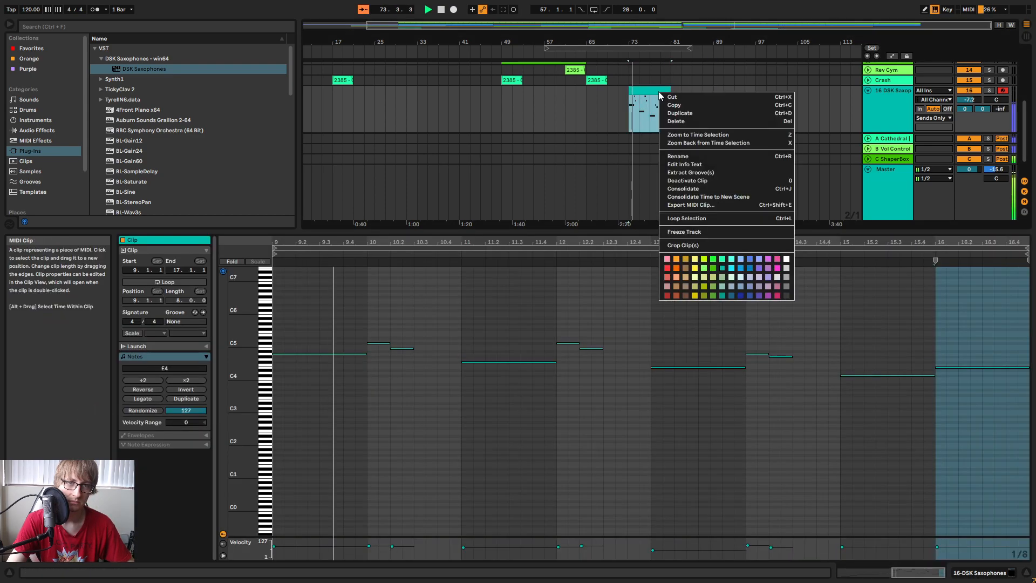
click(687, 191)
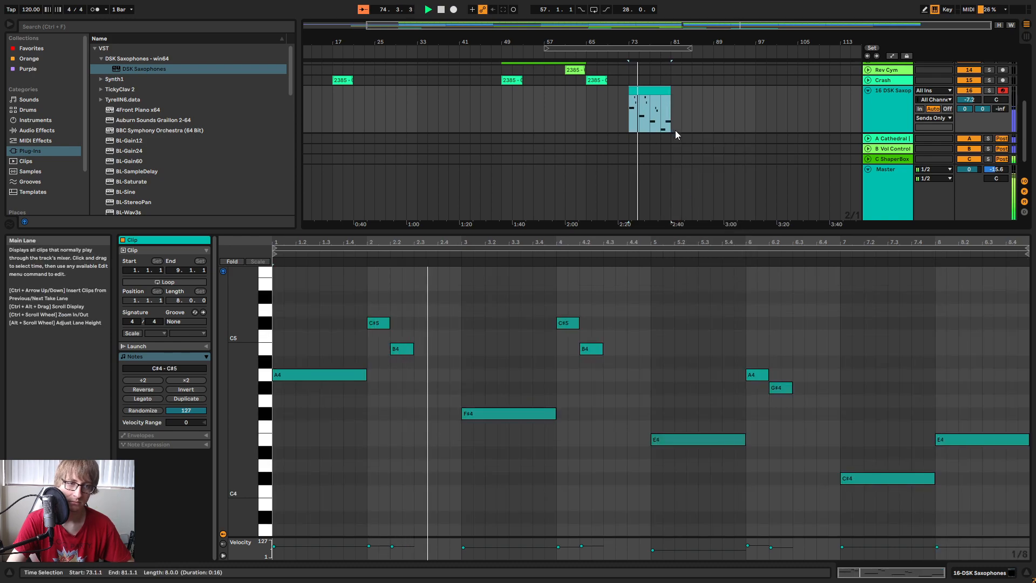
Enlarge the arrangement area, move the saxophone clip to bar 81, and loop it out to bar 97.
drag(713, 231, 711, 385)
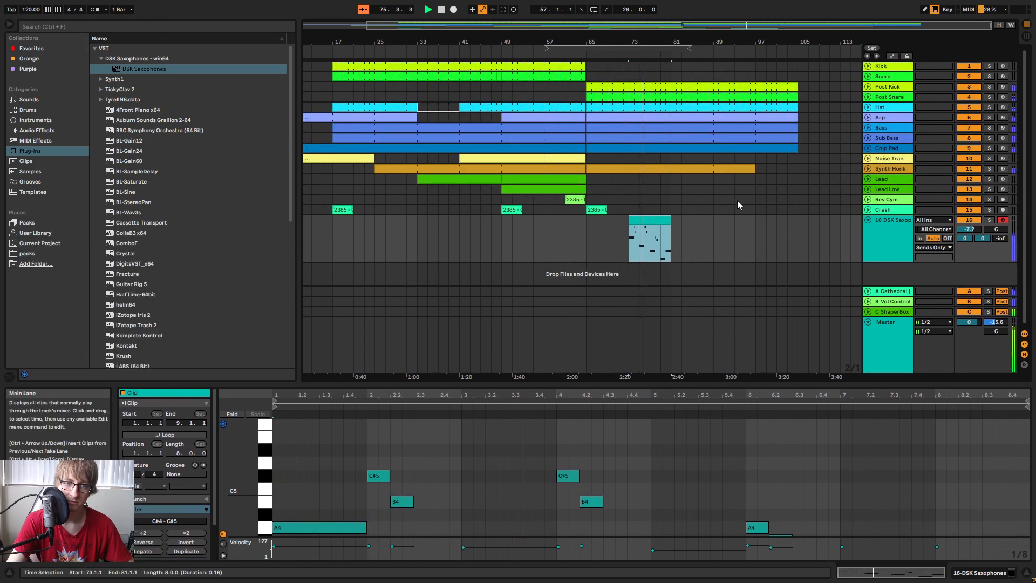
click(736, 200)
drag(655, 220, 713, 233)
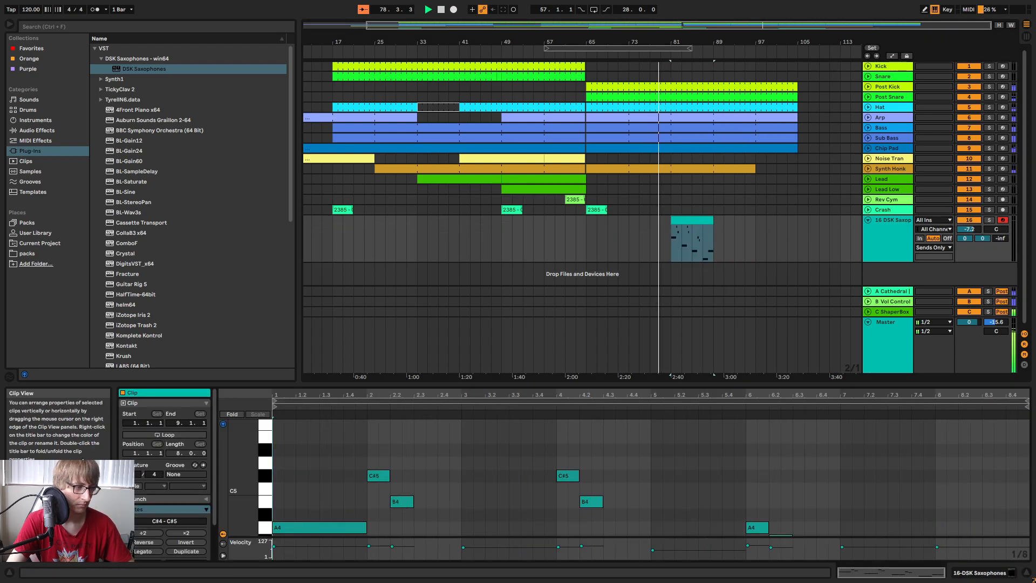
key(ctrl+l)
drag(715, 226, 756, 227)
click(808, 248)
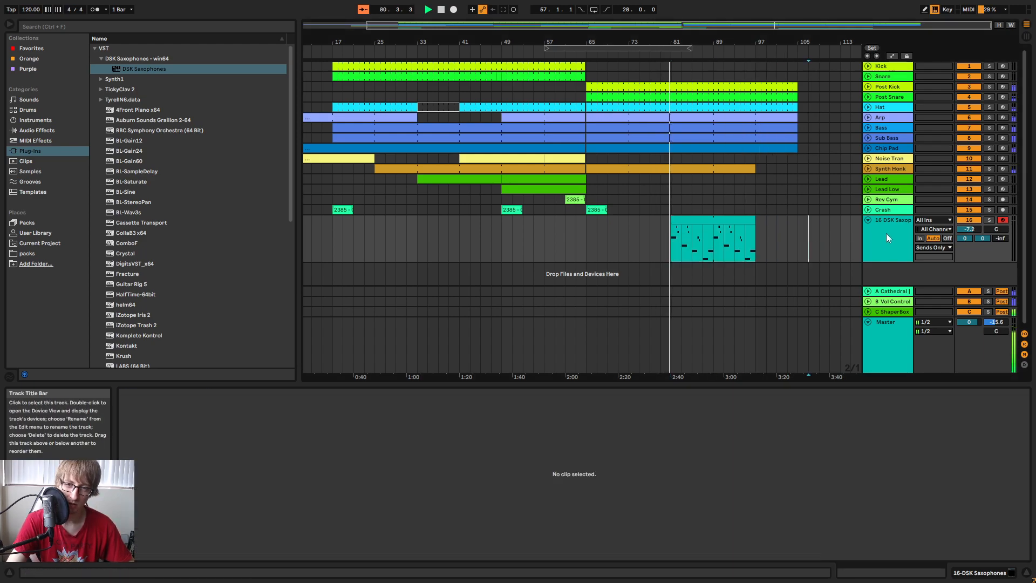
Rename the DSK Saxophones track as Sax.
right_click(886, 234)
click(906, 281)
text(Sax)
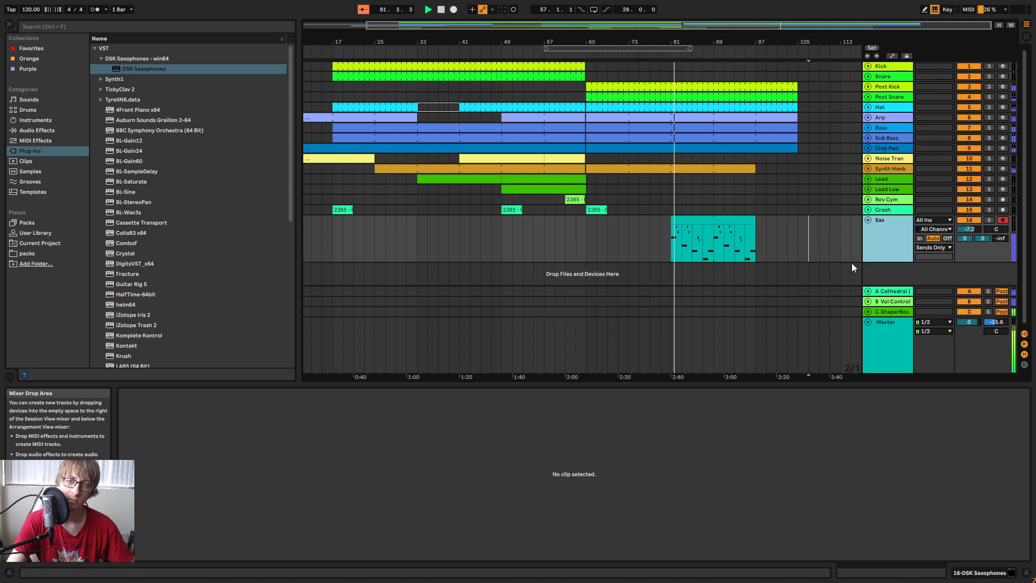
key(Return)
Switch to the session mixer and copy the Cathedral reverb from return track A.
key(Tab)
drag(614, 380, 807, 377)
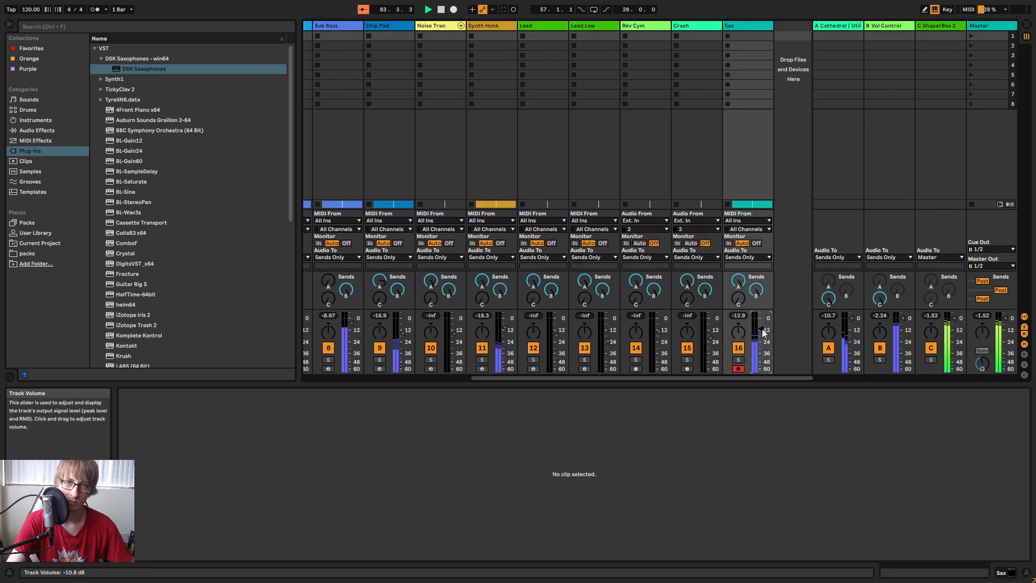
click(823, 27)
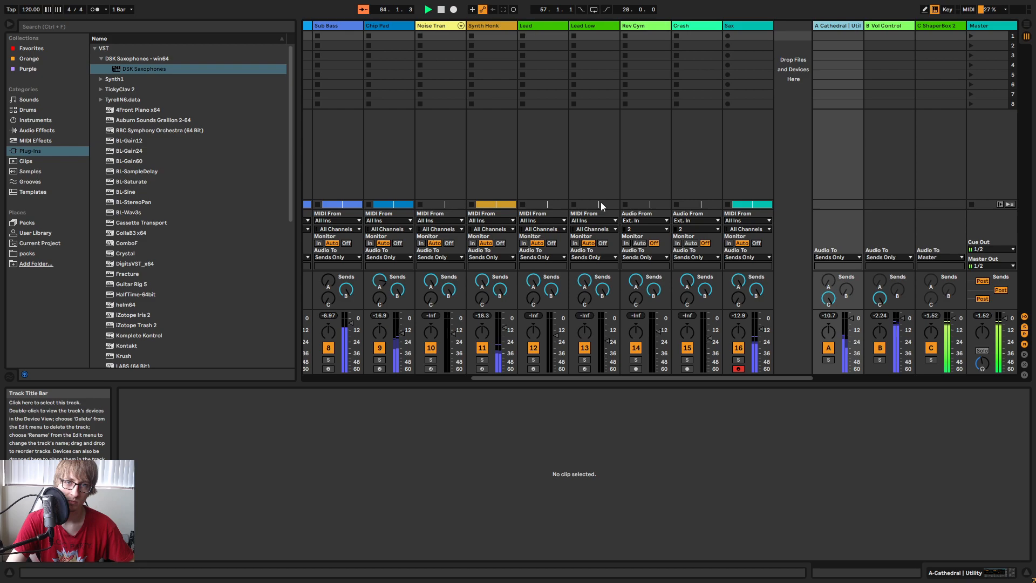
double_click(842, 28)
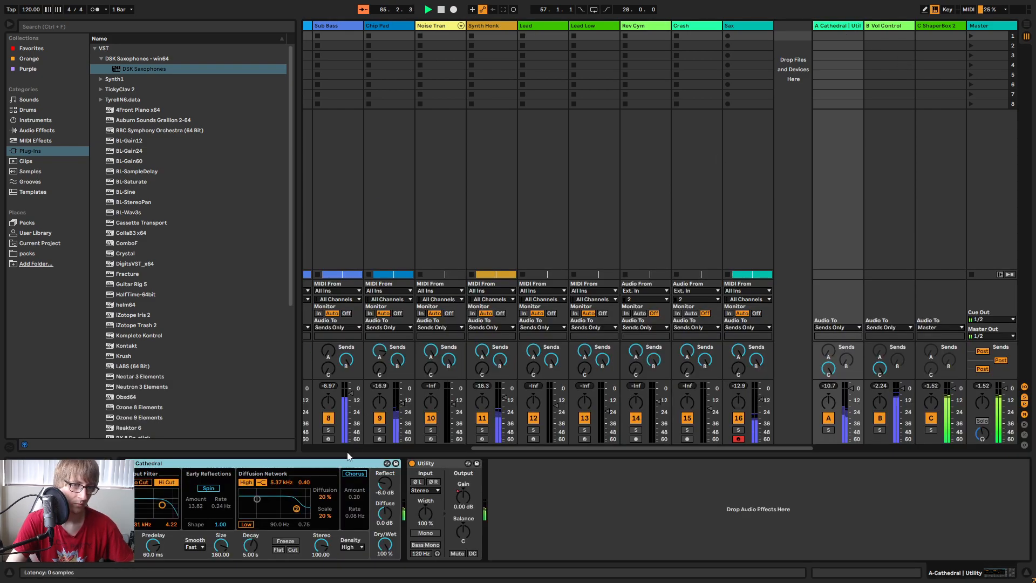
Turn the Sax track's send A fully down, and paste the Cathedral reverb onto the track with Dry/Wet at 40%.
click(743, 27)
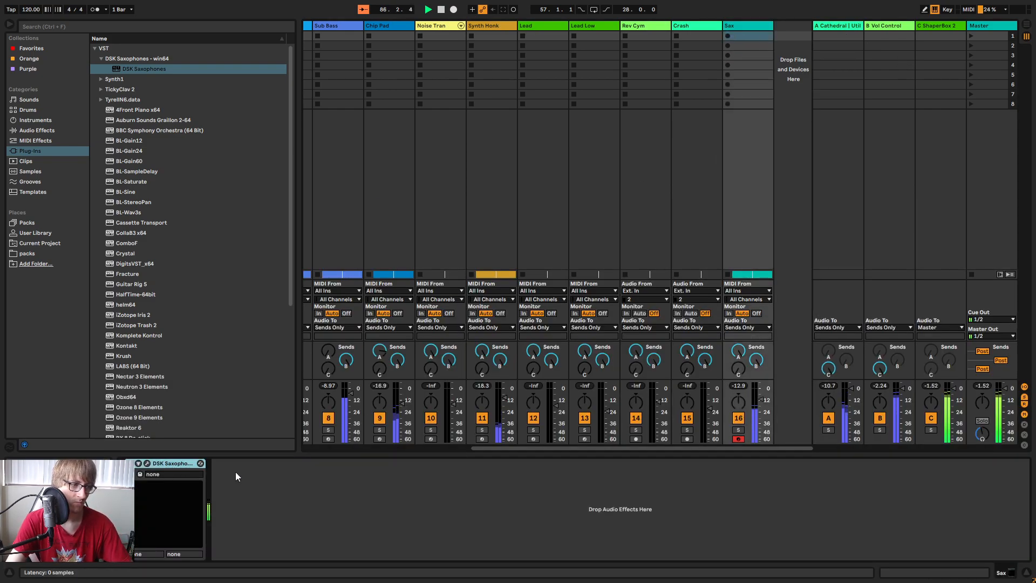
key(Delete)
key(ctrl+z)
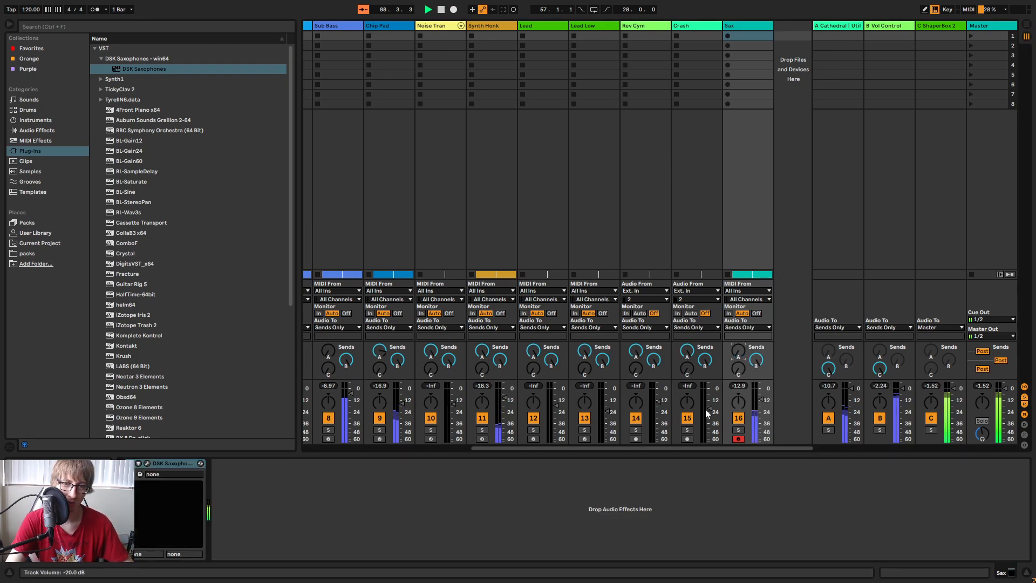
right_click(438, 480)
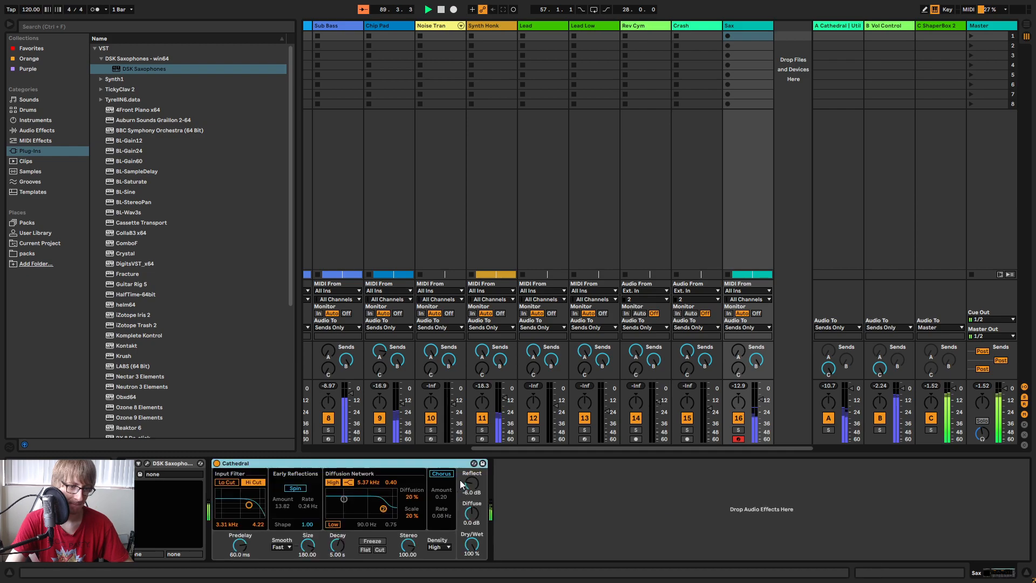
drag(471, 544, 471, 556)
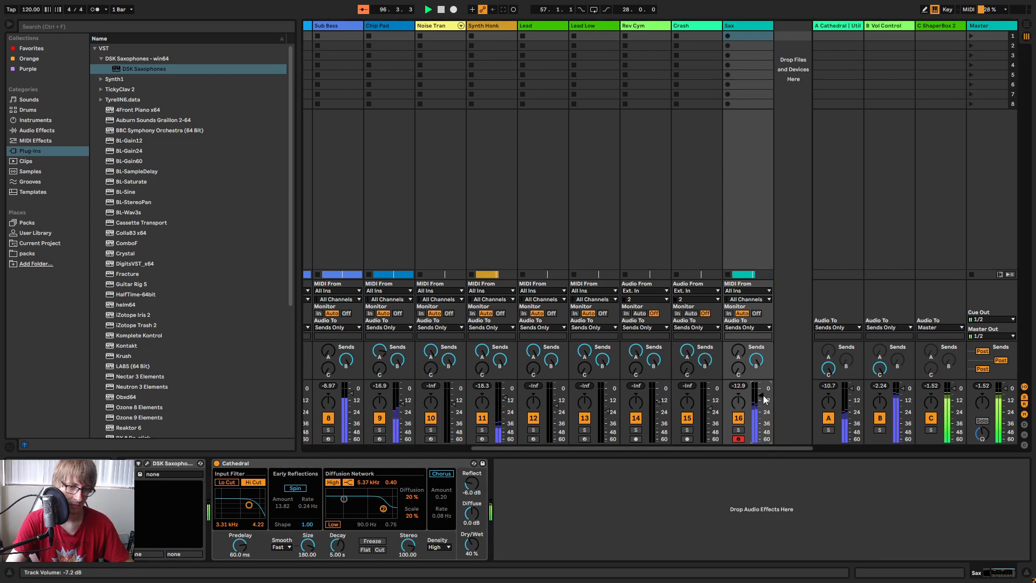
Return to the arrangement and play the Sax clip from bar 81 to hear it with its own reverb.
key(Tab)
key(space)
click(739, 221)
double_click(739, 221)
key(space)
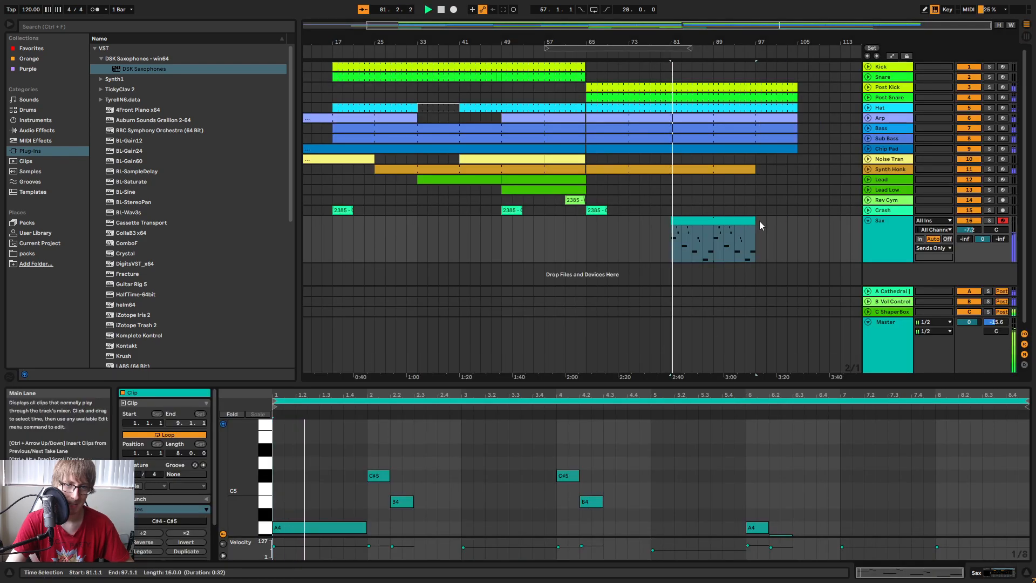
click(753, 229)
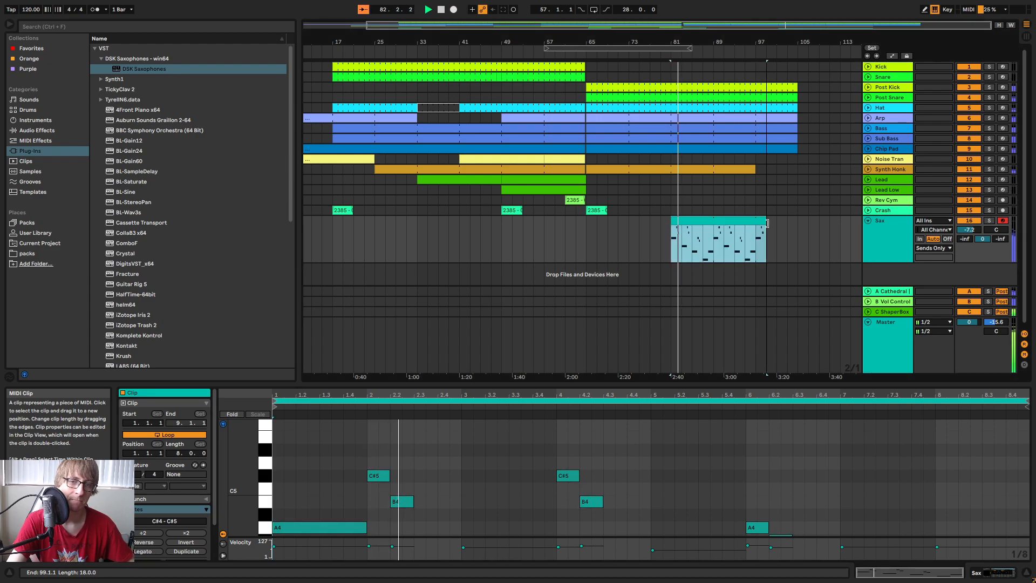
click(787, 234)
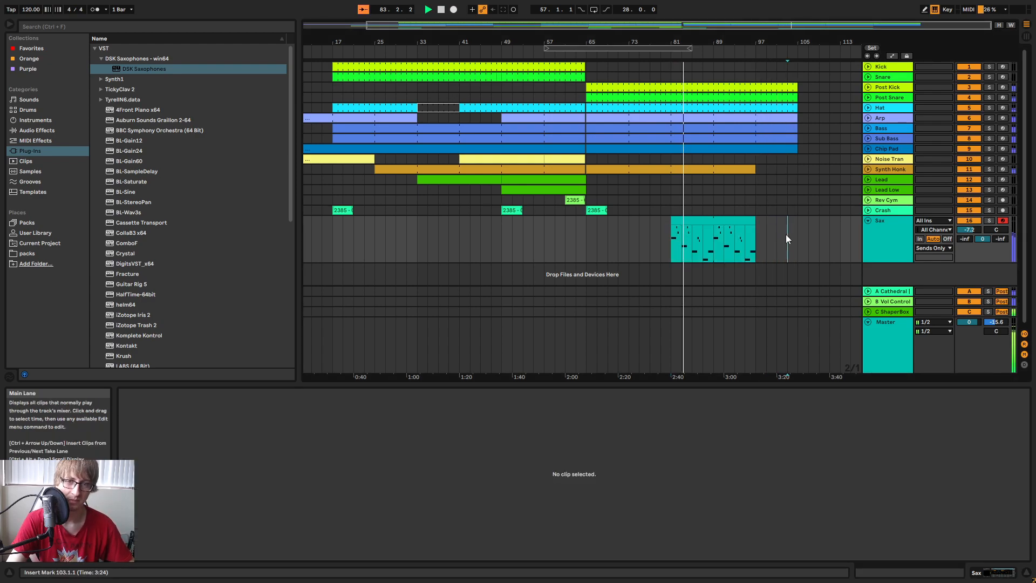
click(778, 244)
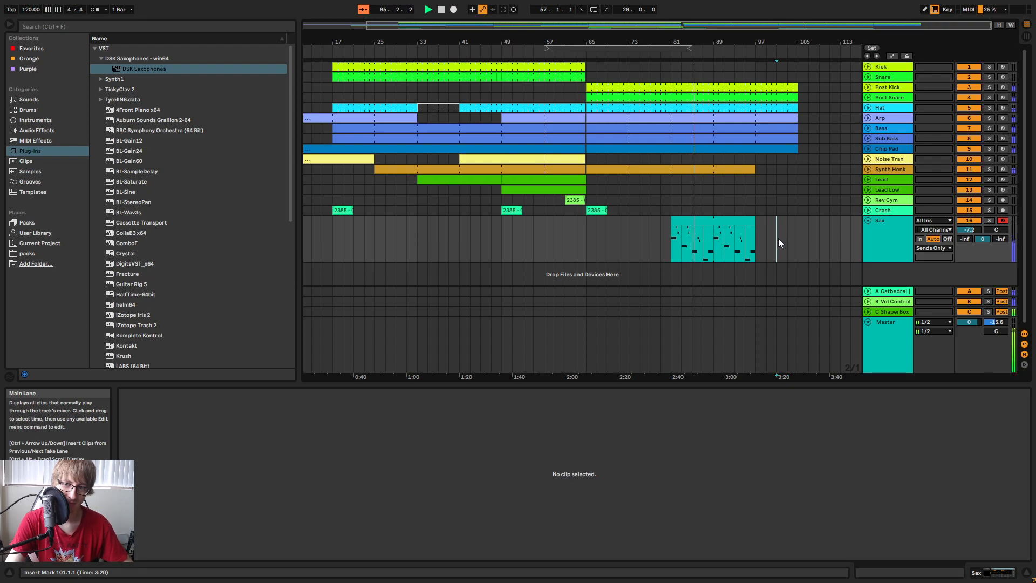
click(798, 236)
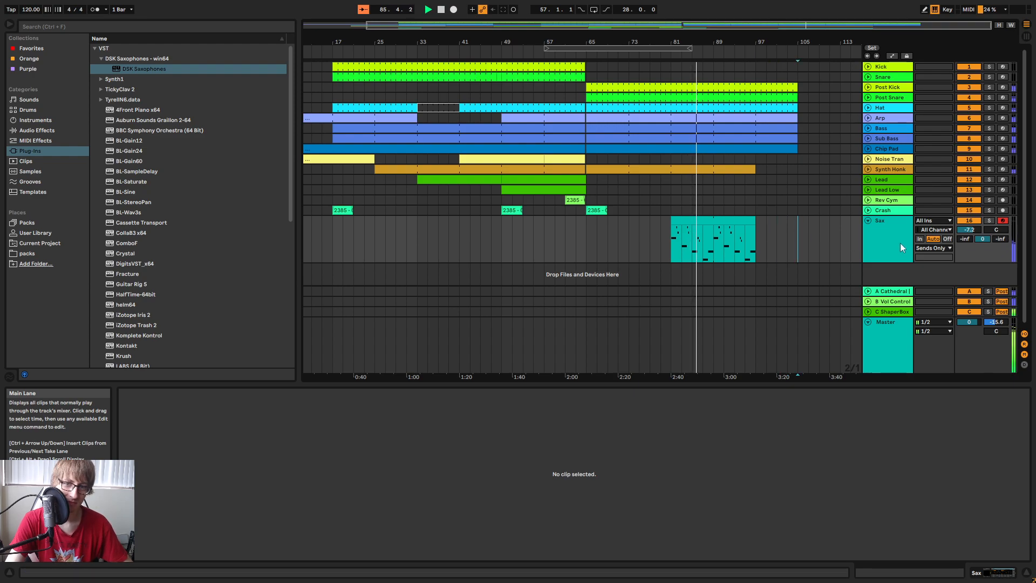
click(893, 359)
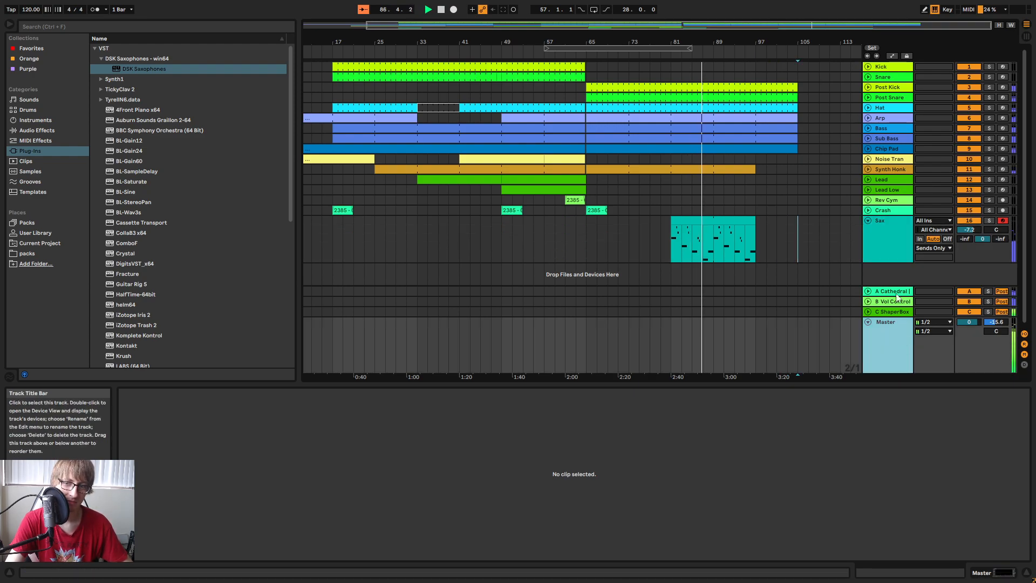
click(809, 233)
drag(698, 44, 709, 70)
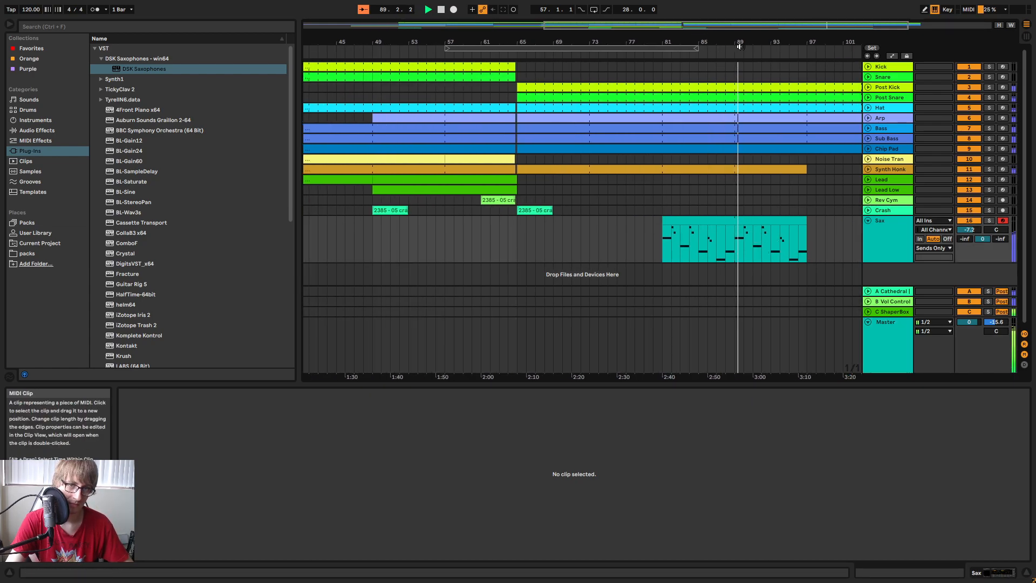
mouse_move(742, 44)
mouse_down()
mouse_move(850, 37)
mouse_move(735, 34)
mouse_up()
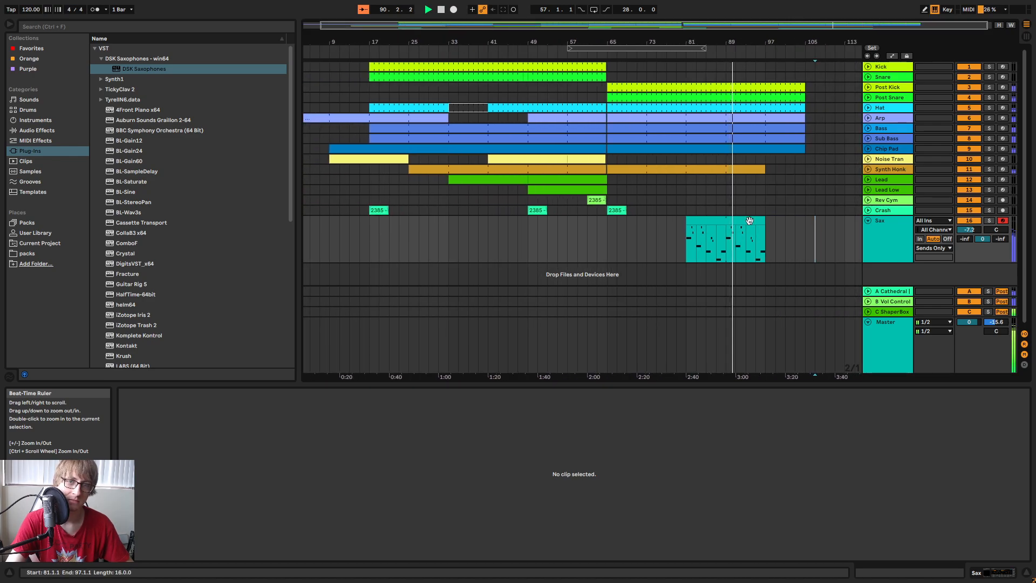
click(776, 199)
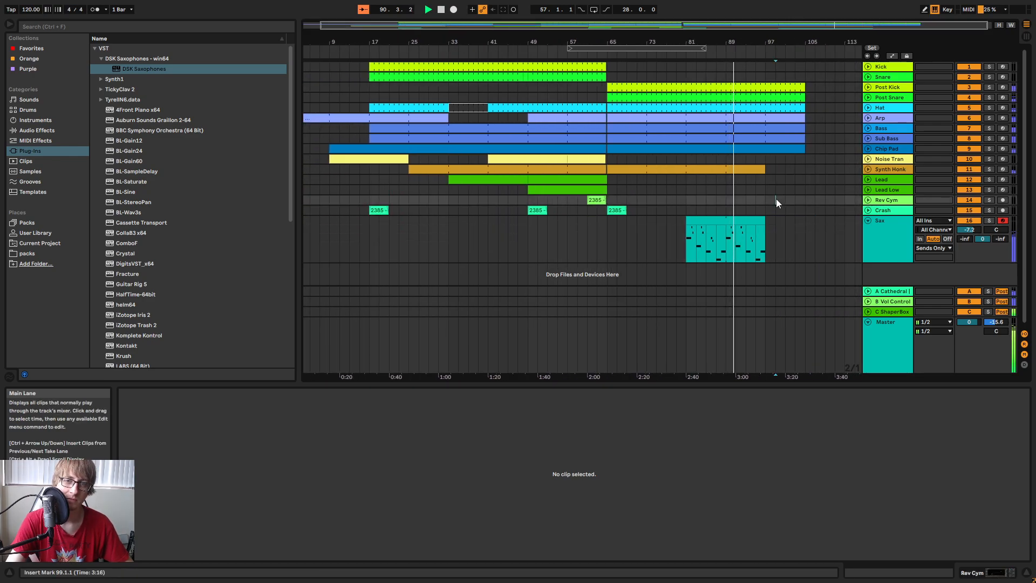
Copy the Cathedral reverb from return track A, paste it after Snare EQ 1 on the Post Snare track, and set Dry/Wet to 40%.
click(881, 99)
double_click(893, 100)
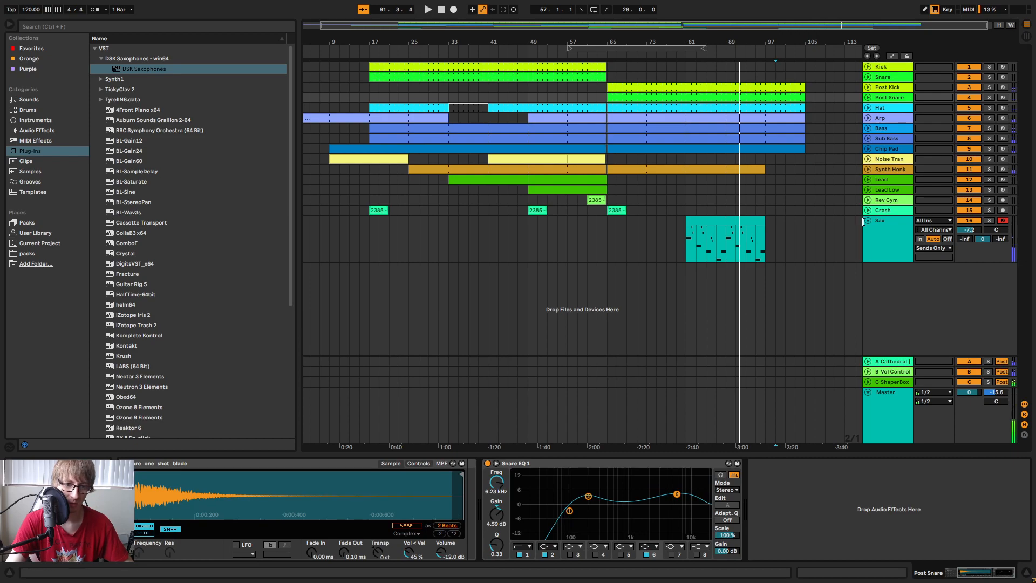
click(897, 362)
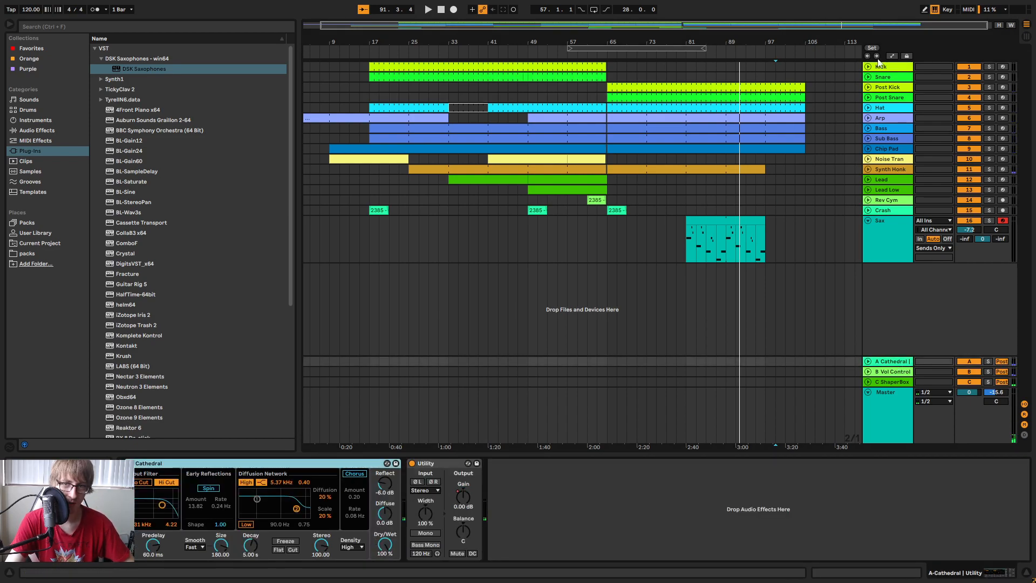
click(897, 99)
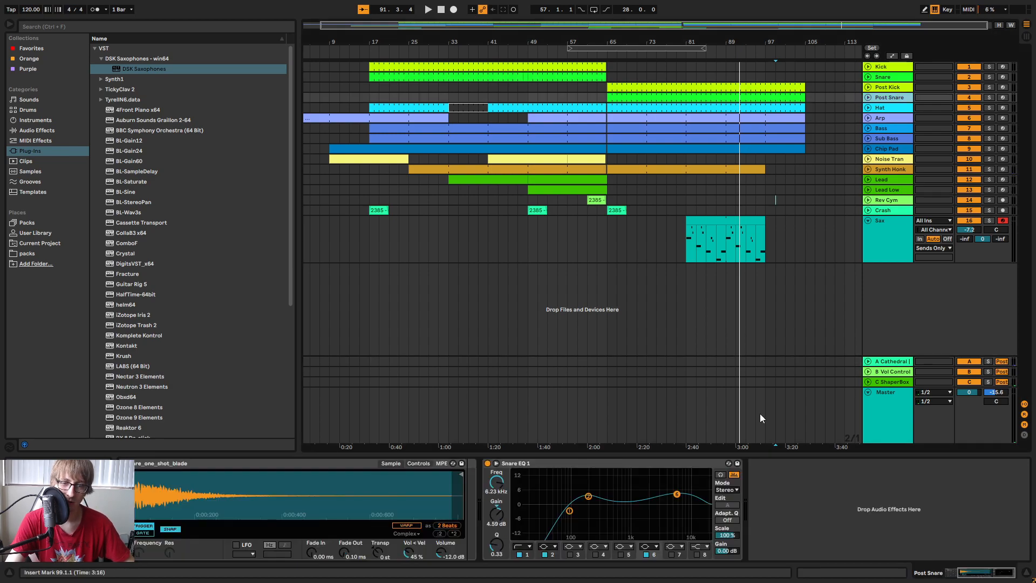
click(852, 509)
drag(1019, 555, 1019, 581)
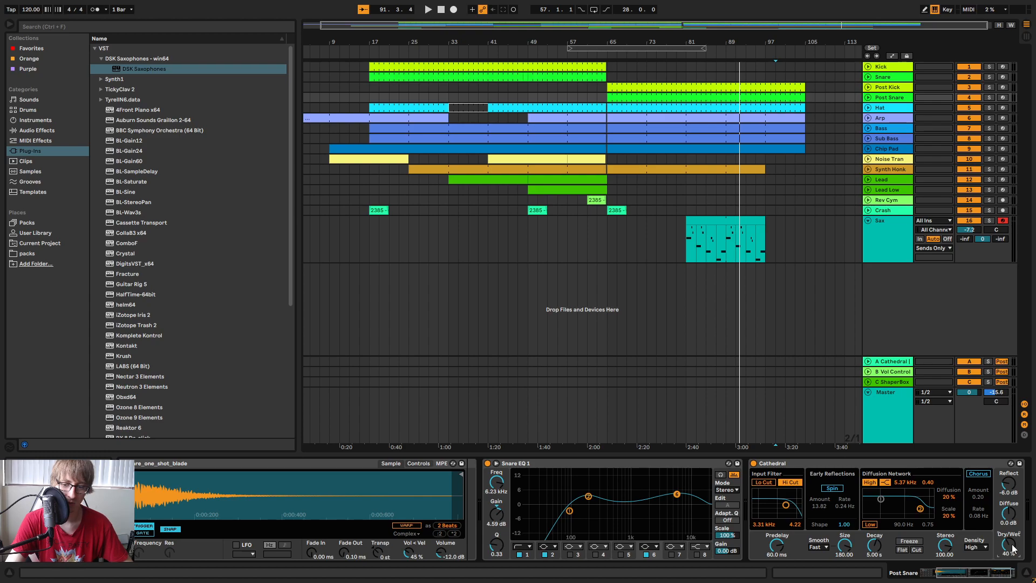
In the session mixer, turn the Post Snare track's send A fully down and play the song from bar 99.
key(Tab)
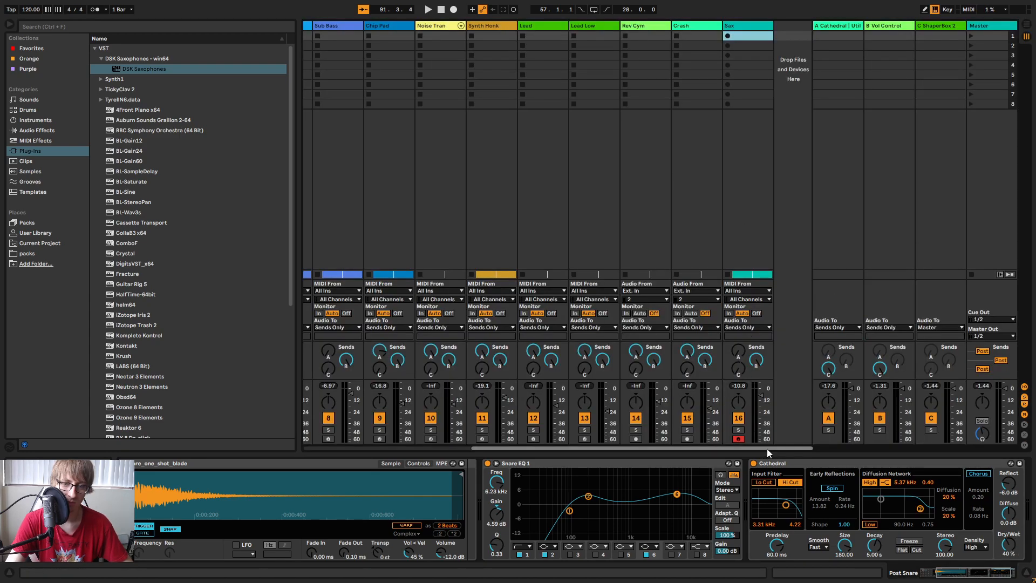
drag(766, 449, 597, 449)
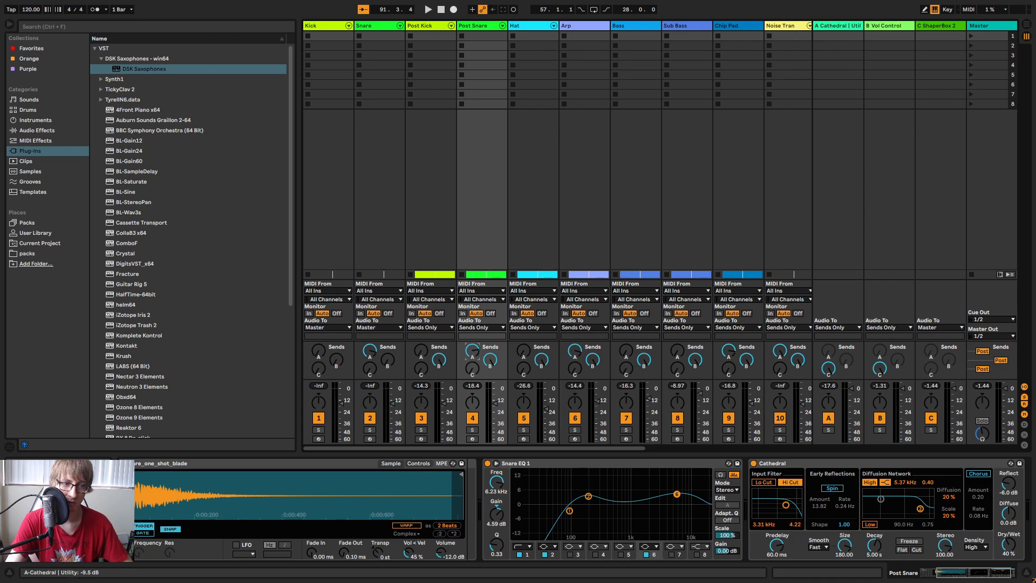
key(Tab)
key(Tab)
key(space)
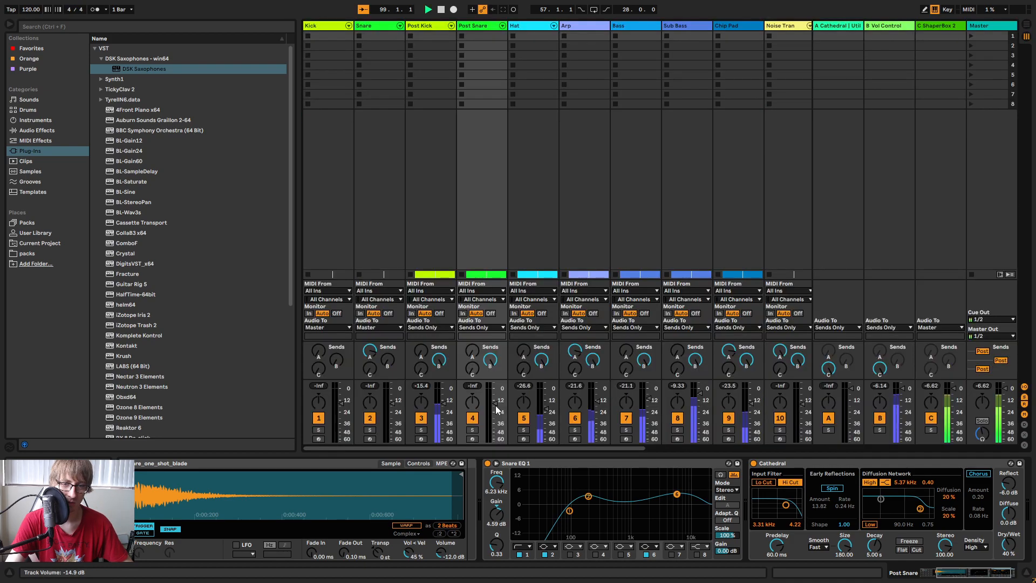
Solo the Post Snare track while raising its volume to about -12.6 dB, and unsolo it.
click(472, 429)
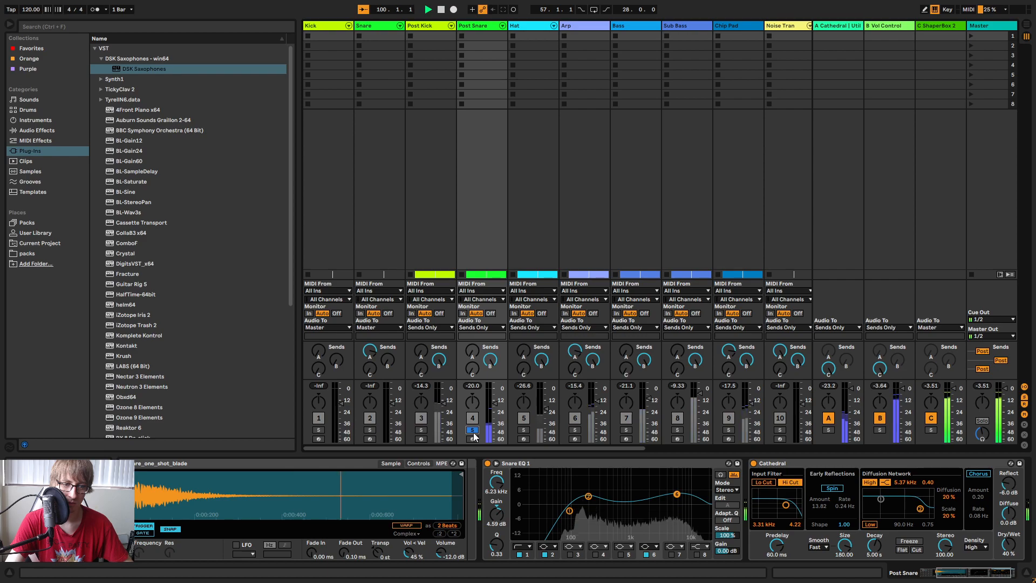
drag(497, 416, 495, 400)
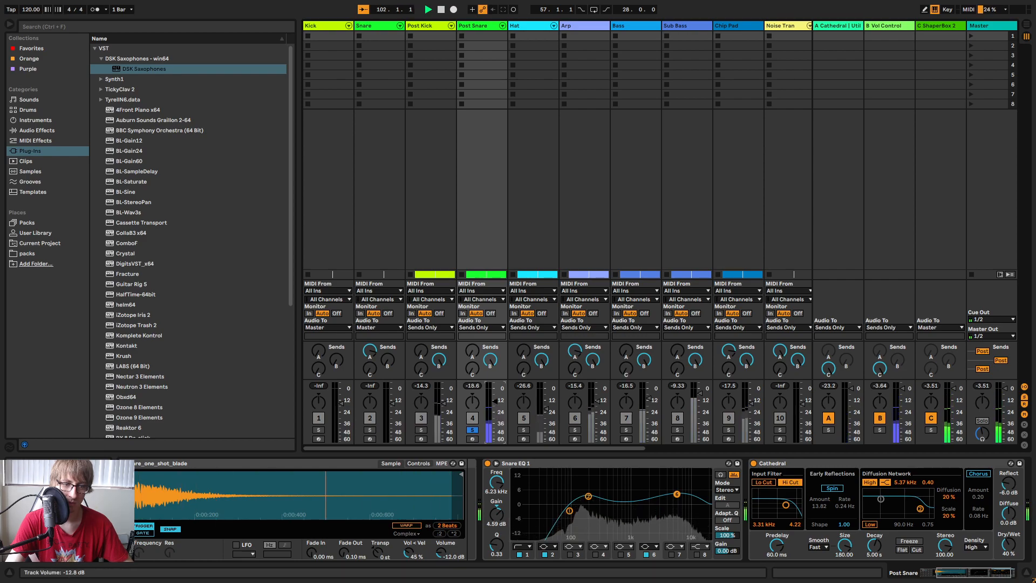
click(472, 430)
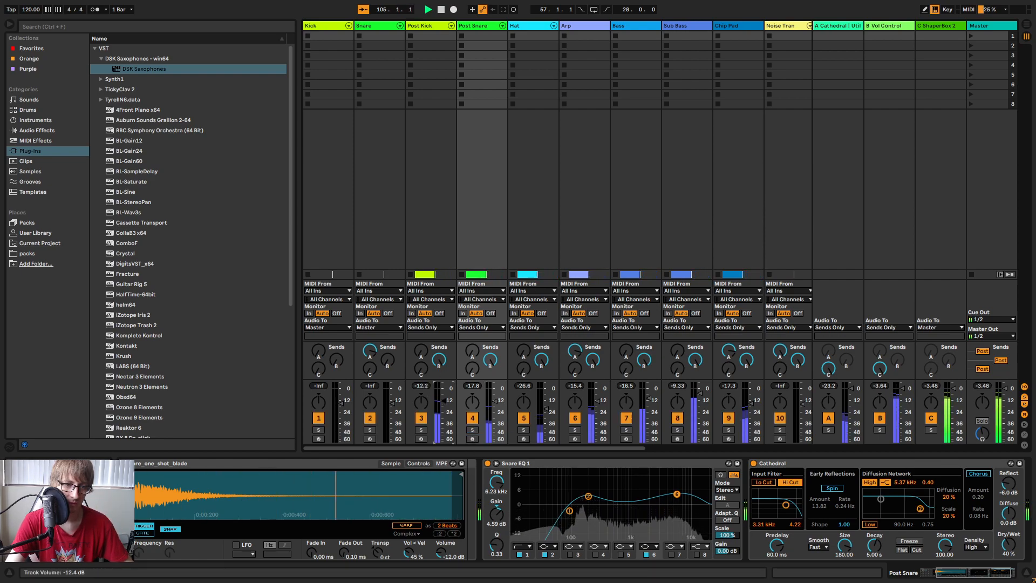
Play the song from around bar 63 and raise the Post Kick volume to about -11.6 dB, checking the track briefly in solo.
key(Tab)
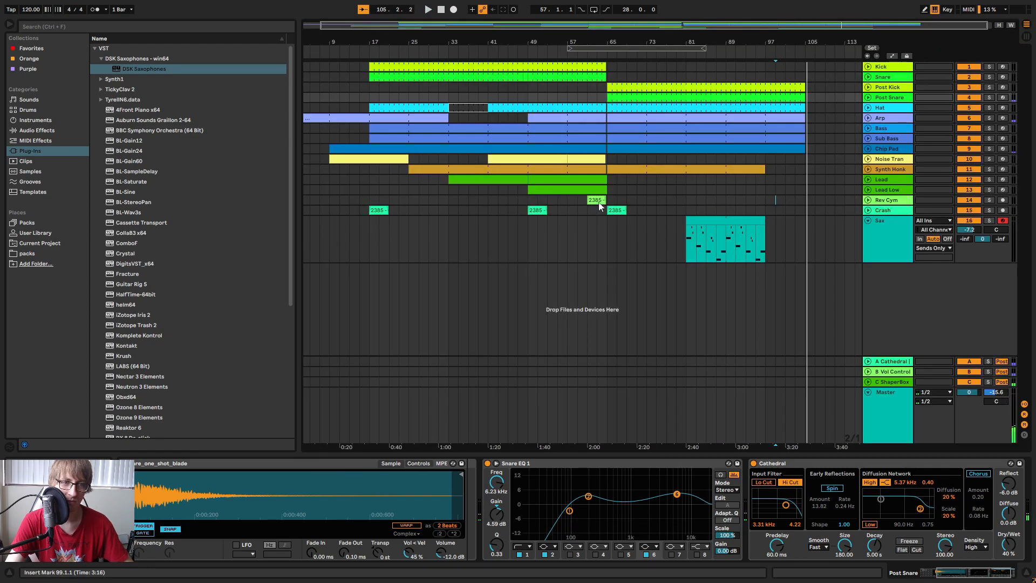
click(598, 55)
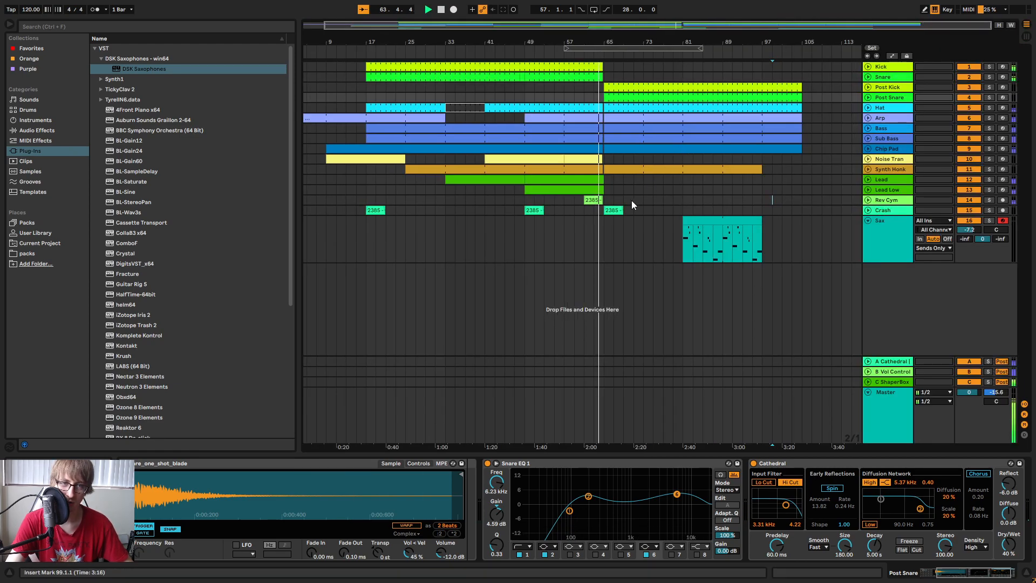
key(Tab)
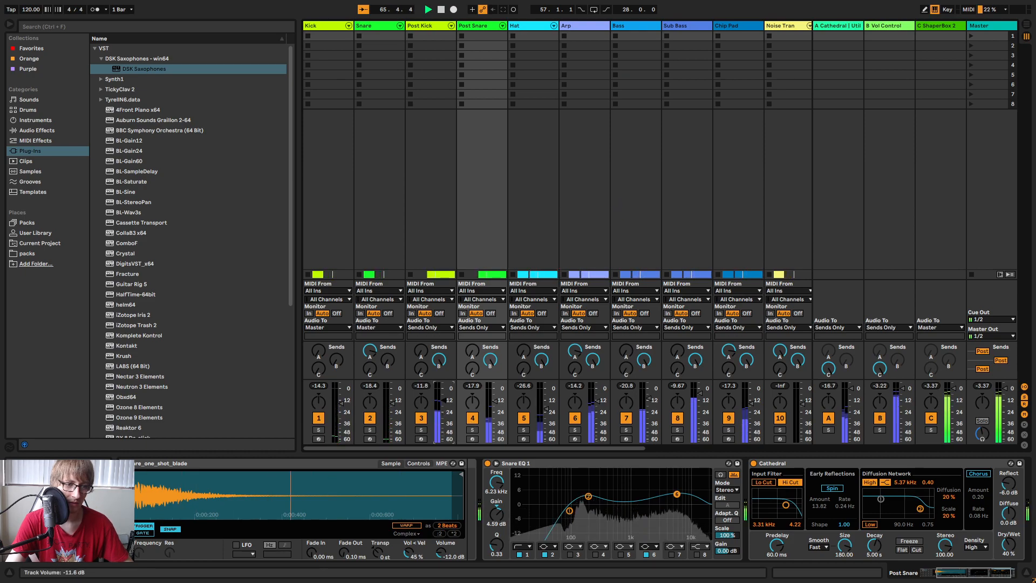
click(422, 430)
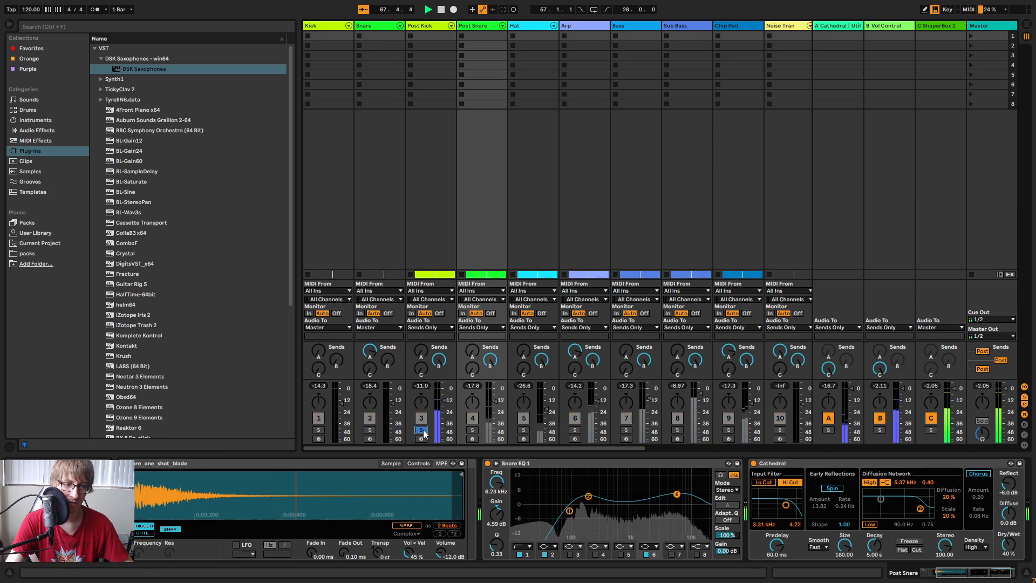
click(422, 430)
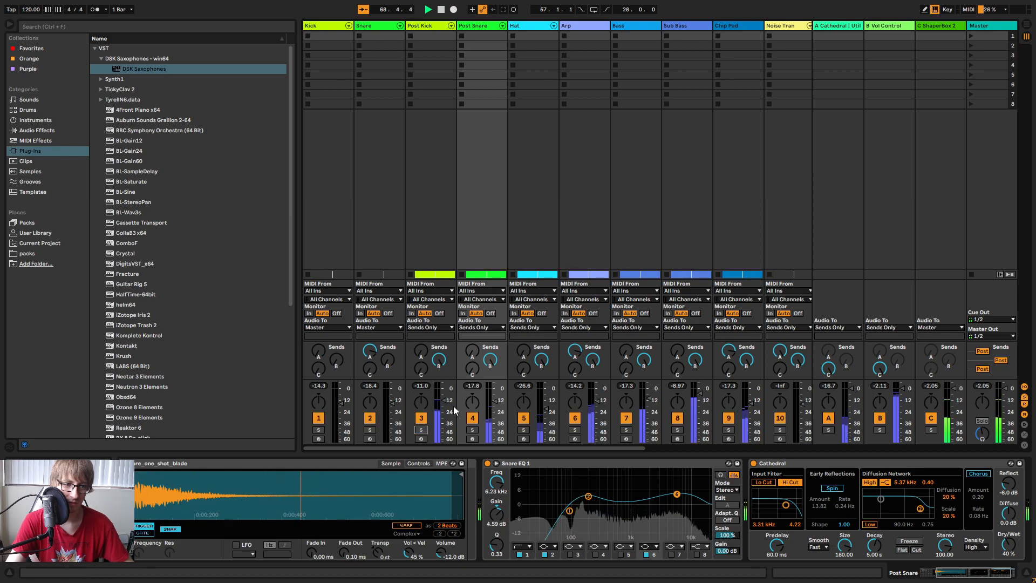
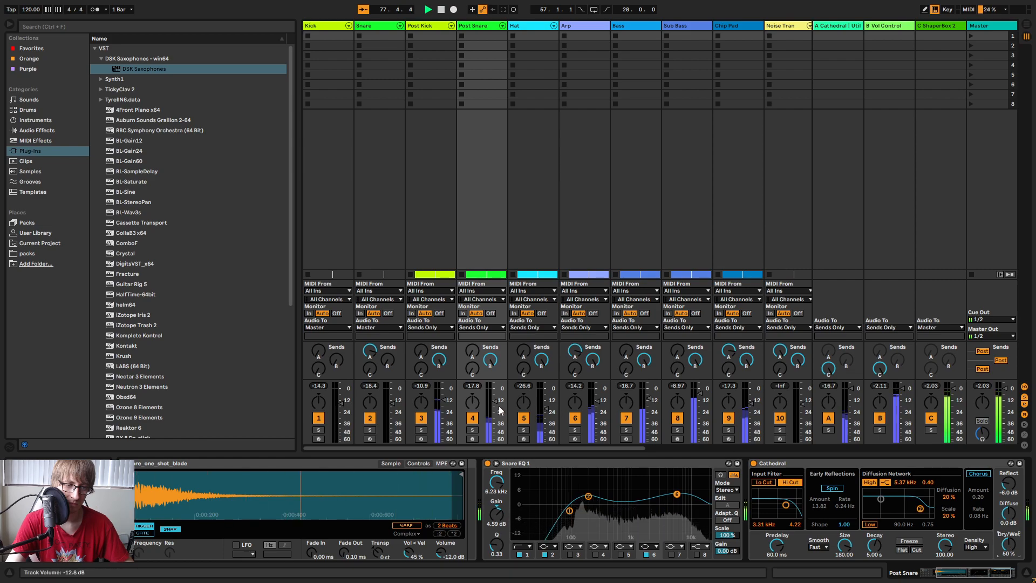
Set the Cathedral Dry/Wet on Post Snare to 50% and listen to the track briefly in solo.
click(472, 429)
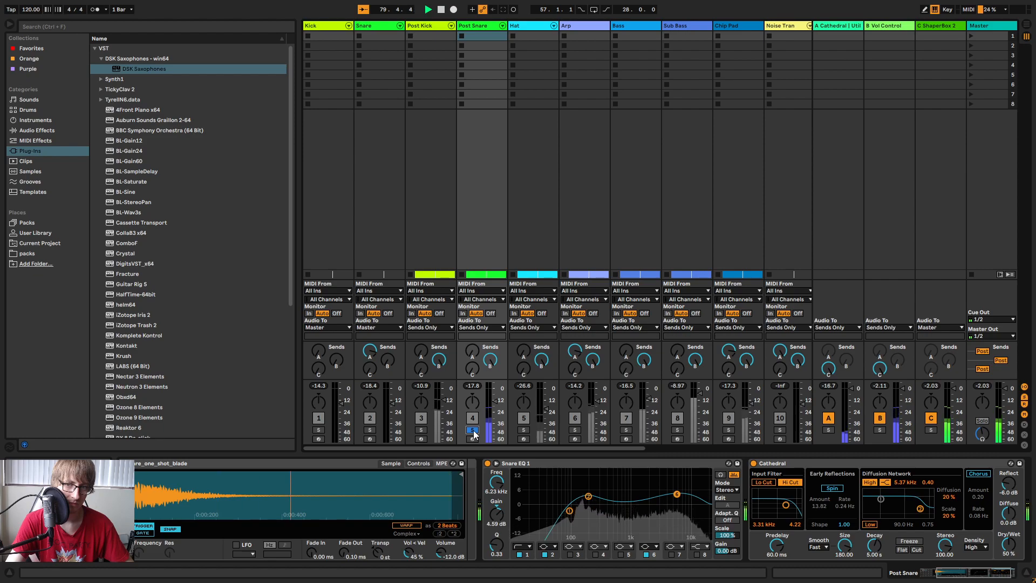
click(472, 430)
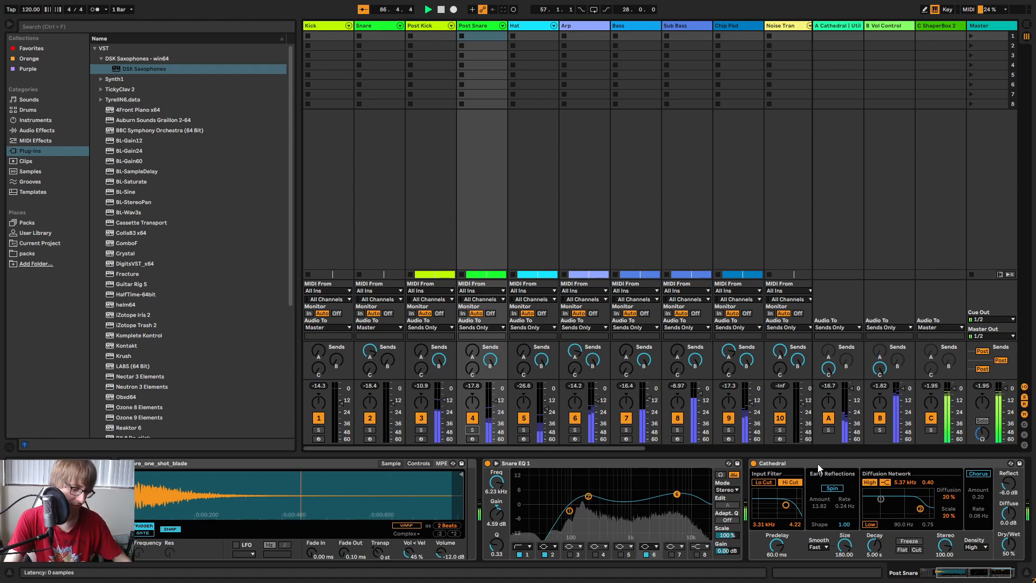
Add a Glue Compressor after the Cathedral reverb on Post Snare, with Threshold at -33.7 dB and Makeup at 11.1 dB.
scroll(817, 467, right, 2)
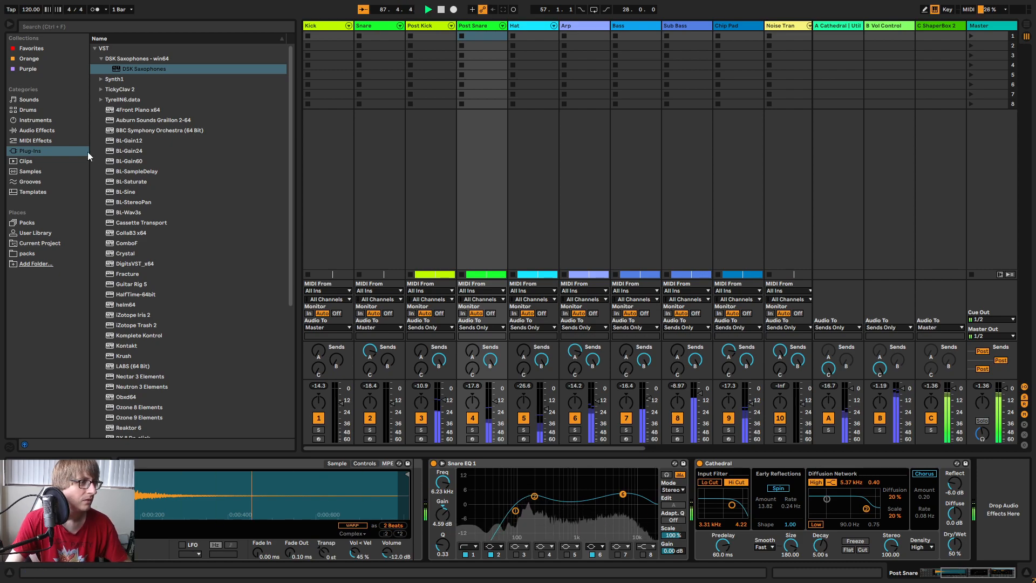
click(35, 133)
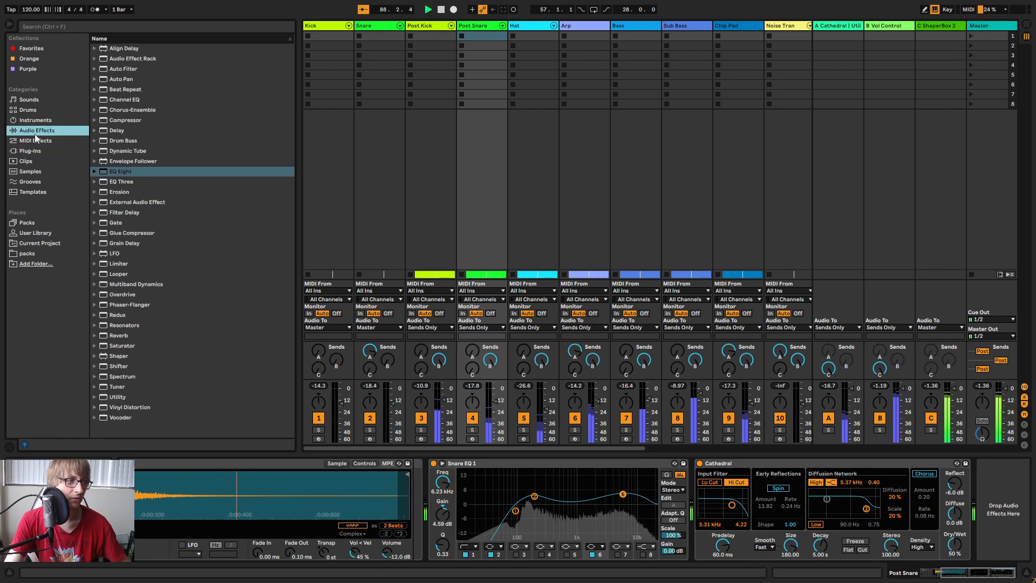
click(123, 123)
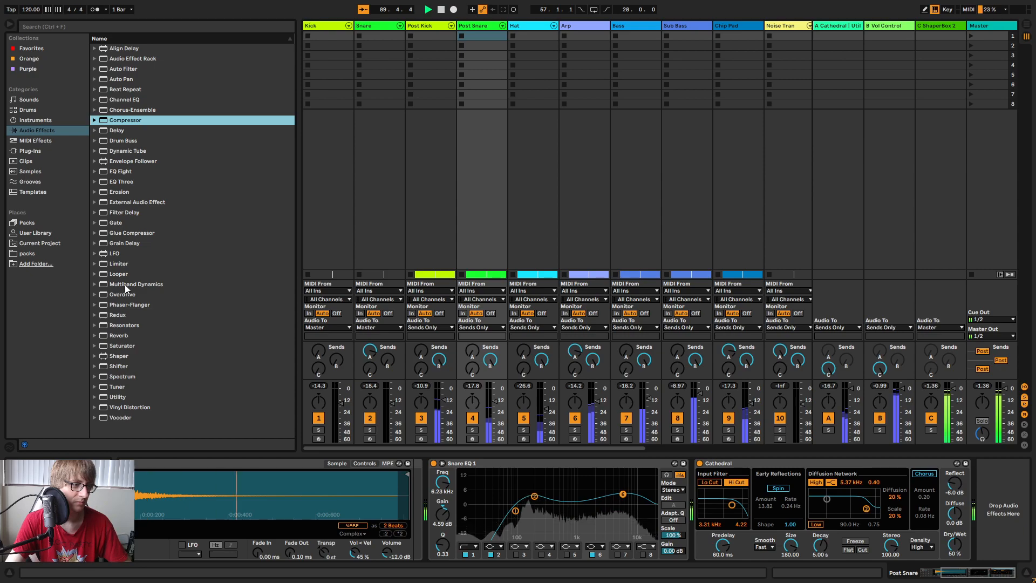
drag(132, 233, 996, 510)
drag(937, 536, 937, 561)
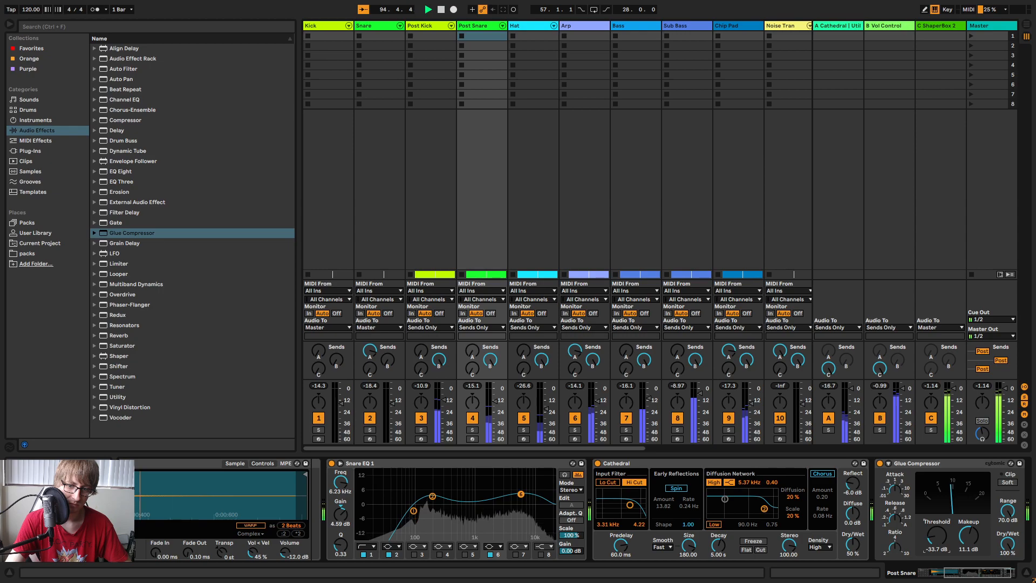
Try Post Snare without the Glue Compressor, listening in solo and in the full mix, and restore the device.
click(472, 430)
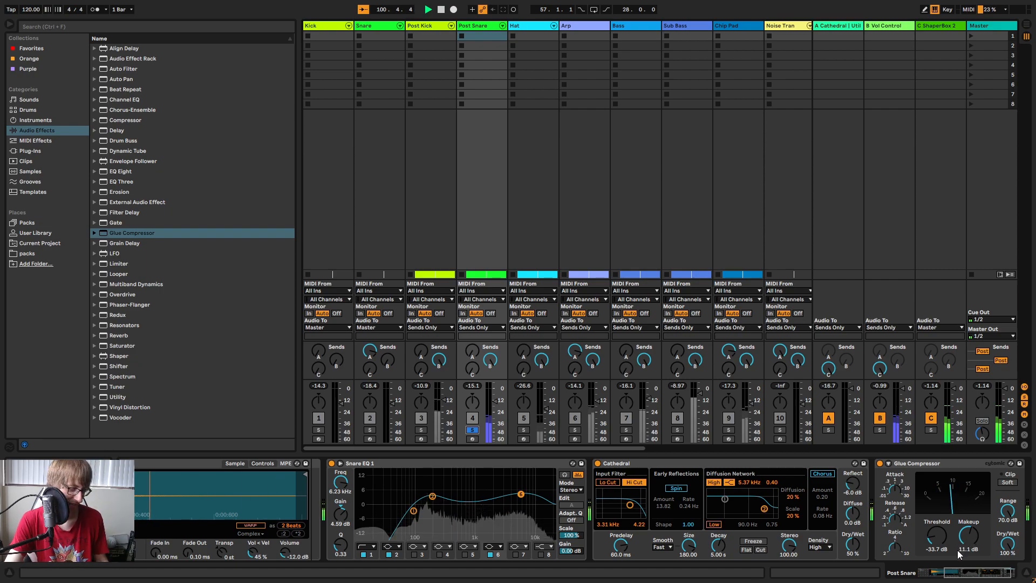
click(935, 463)
key(Delete)
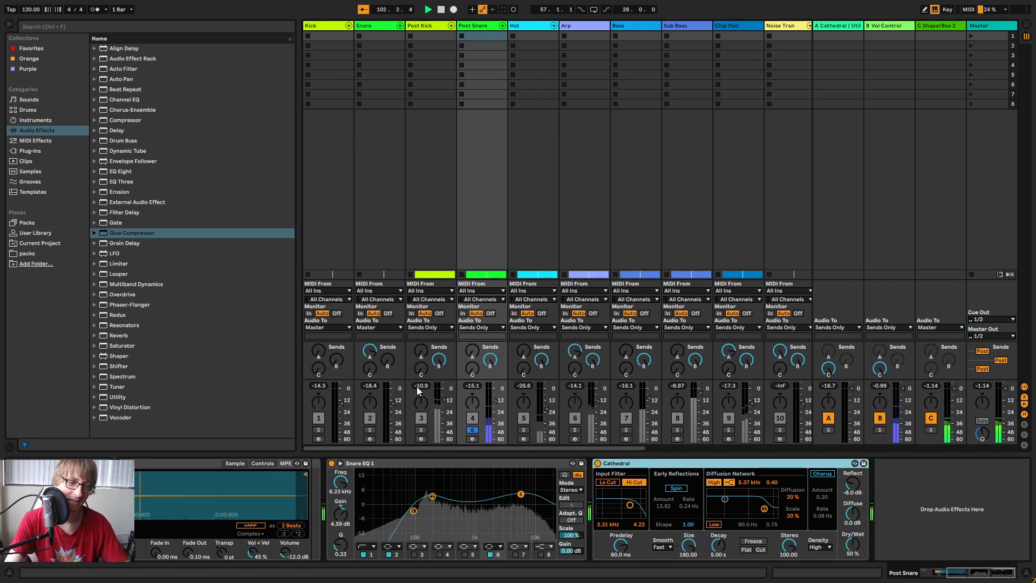
click(471, 429)
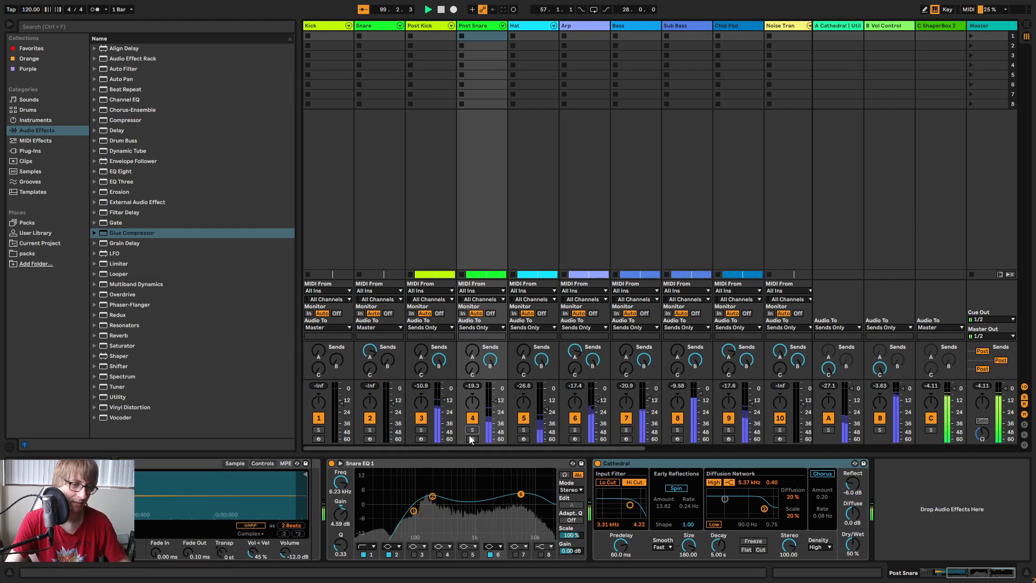
key(Return)
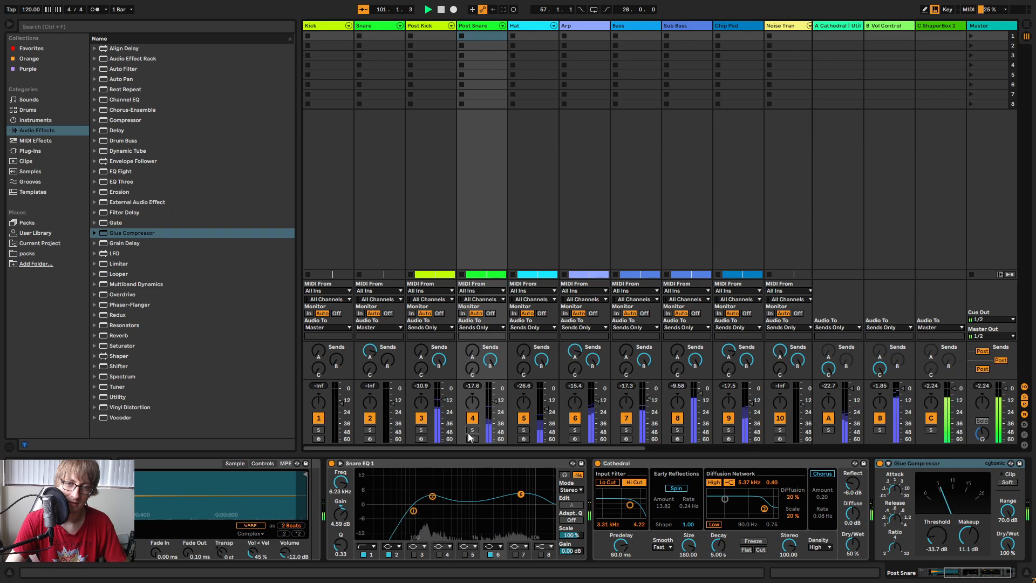
Look through the Glue Compressor presets in the browser and play the end of the song again.
key(Tab)
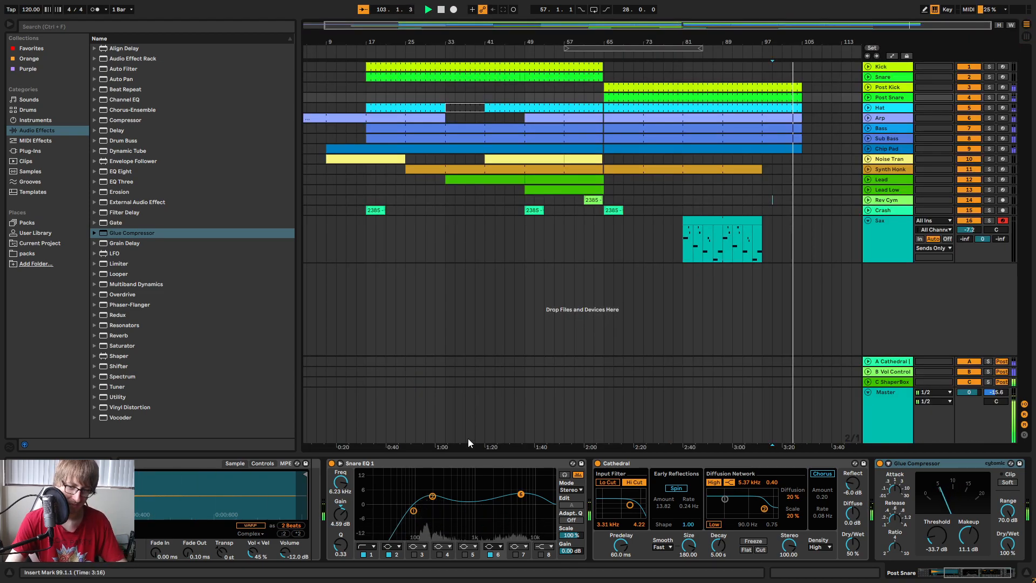
click(95, 233)
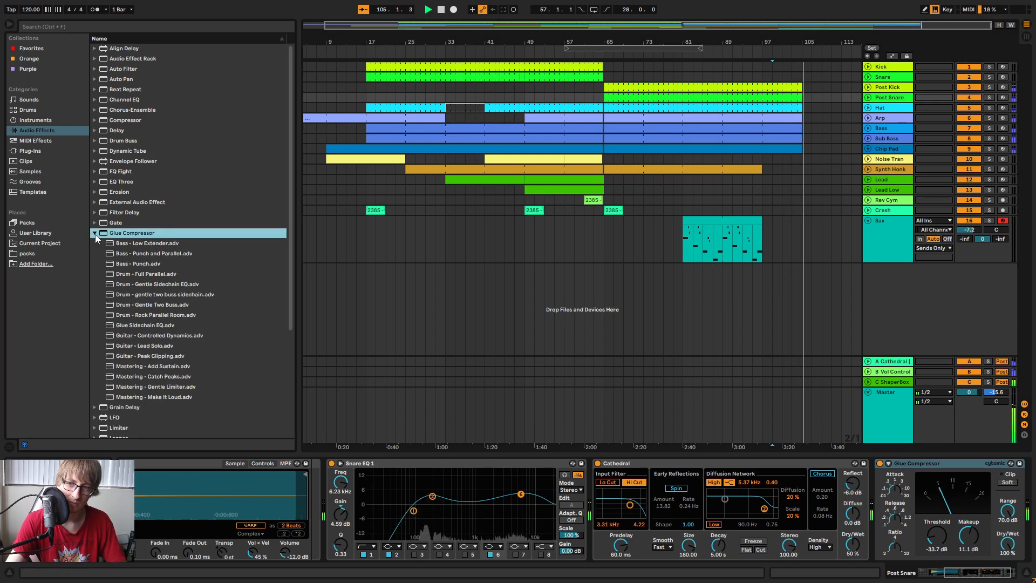
click(95, 233)
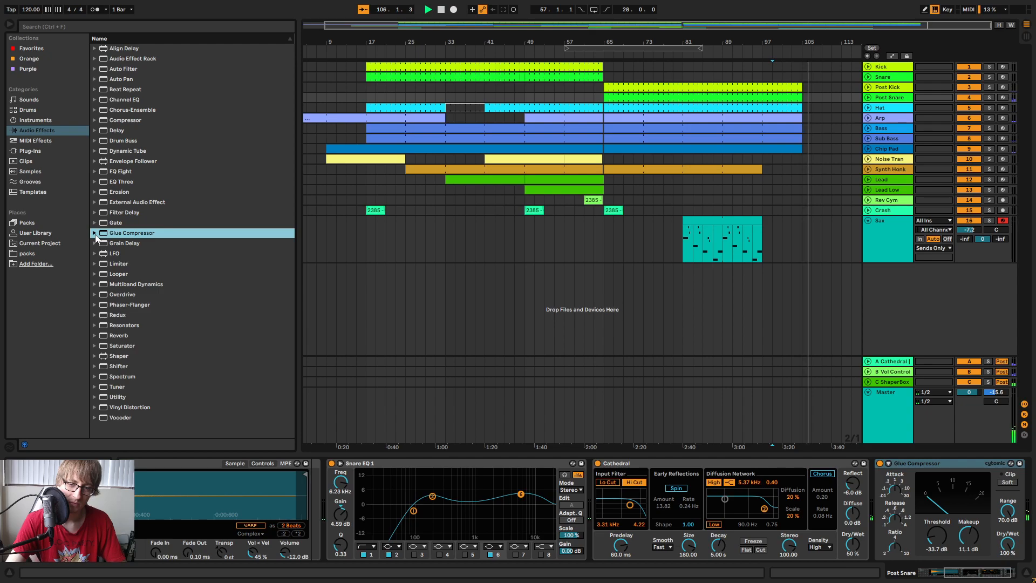
click(894, 521)
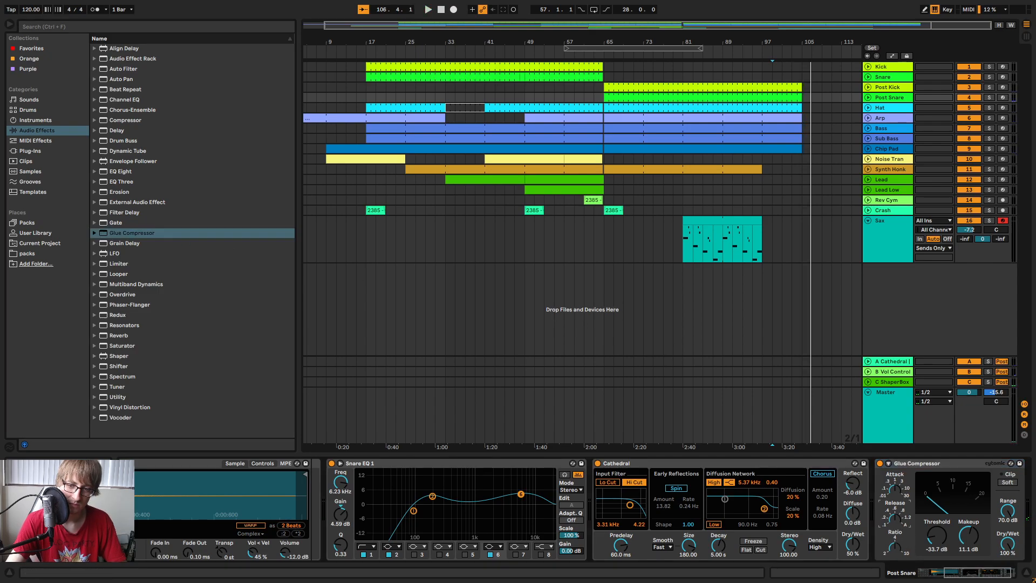
key(space)
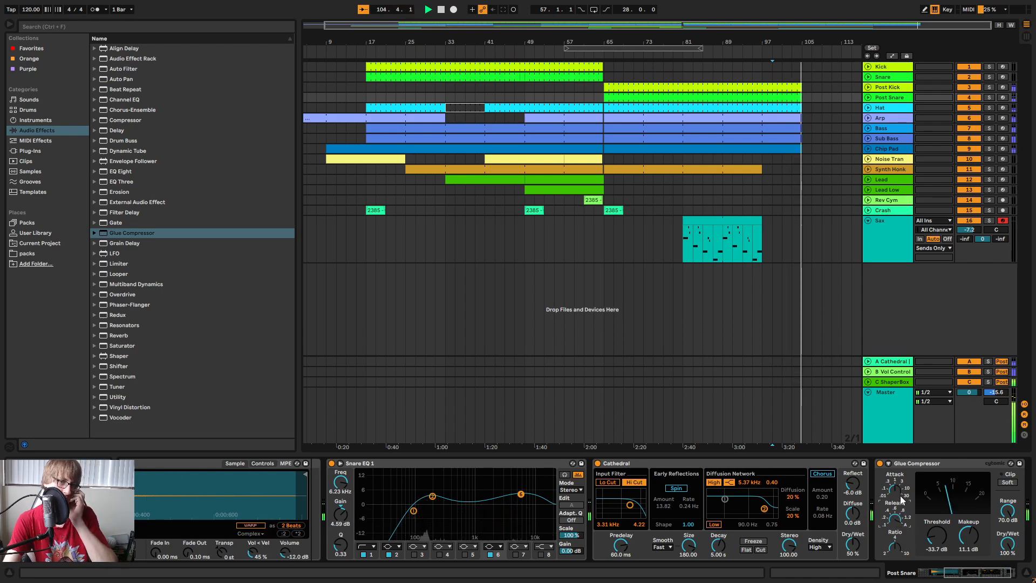
Play the song from around bar 65 and collapse the Sax track in the arrangement.
click(602, 55)
click(651, 208)
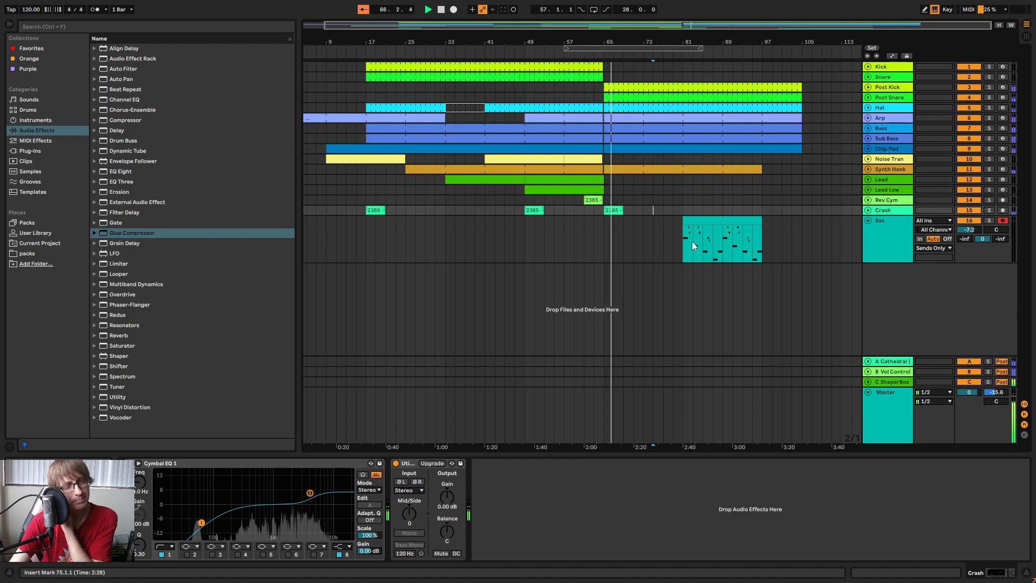
click(869, 221)
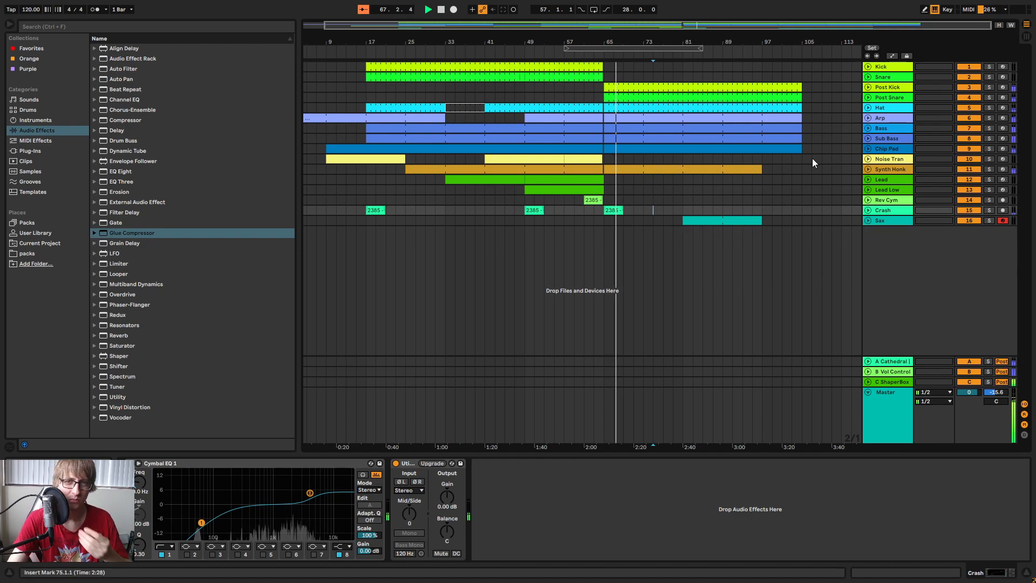
Check Post Snare in solo and in the full mix, trying its Cathedral Dry/Wet at 40% and returning it to 50%.
click(900, 98)
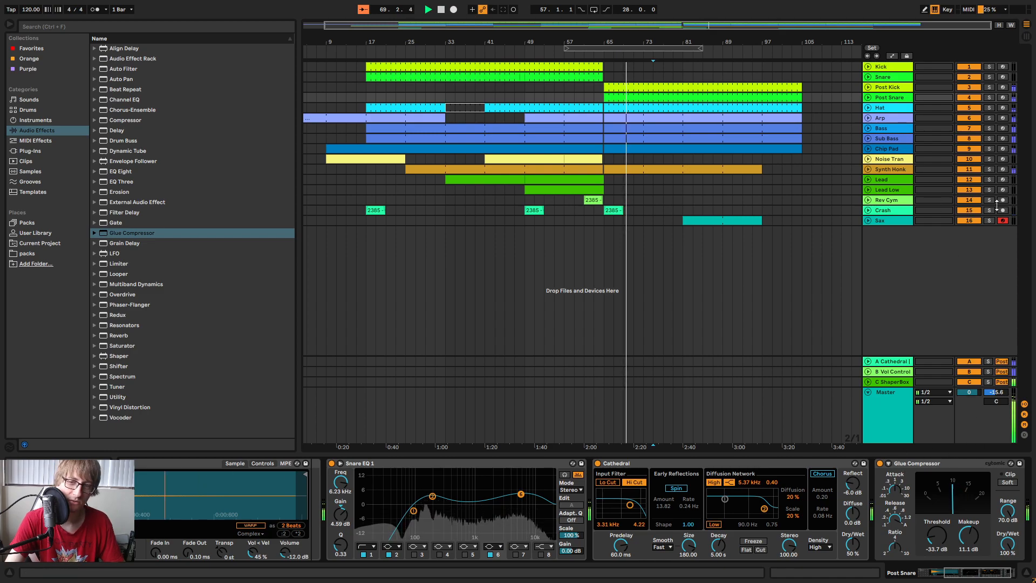
click(989, 97)
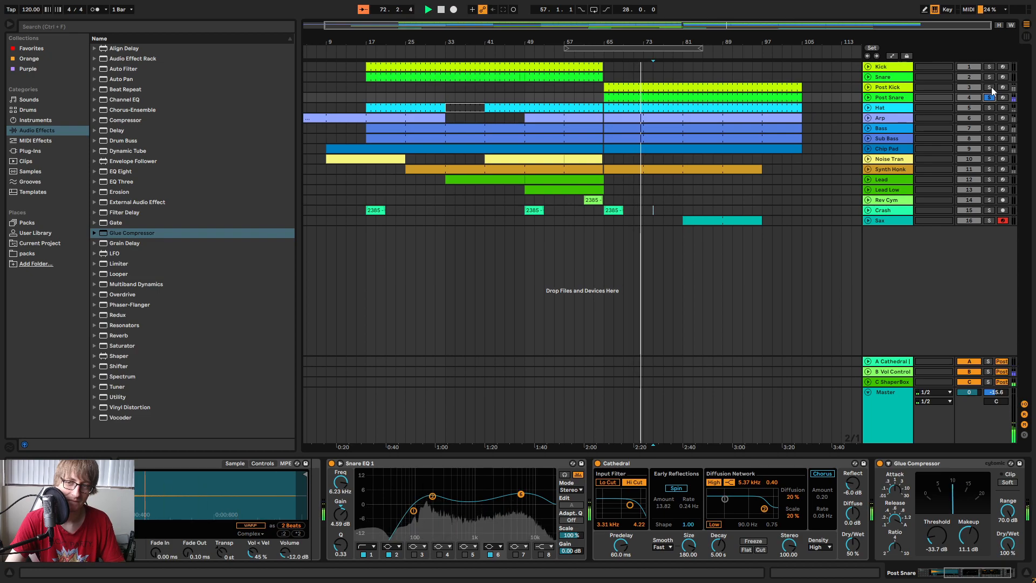
key(Tab)
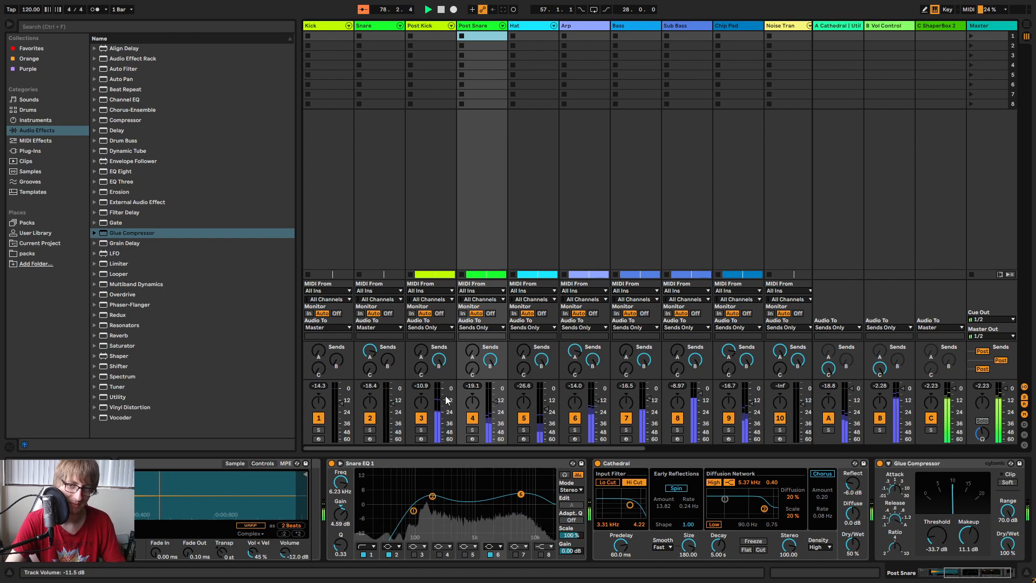
key(Tab)
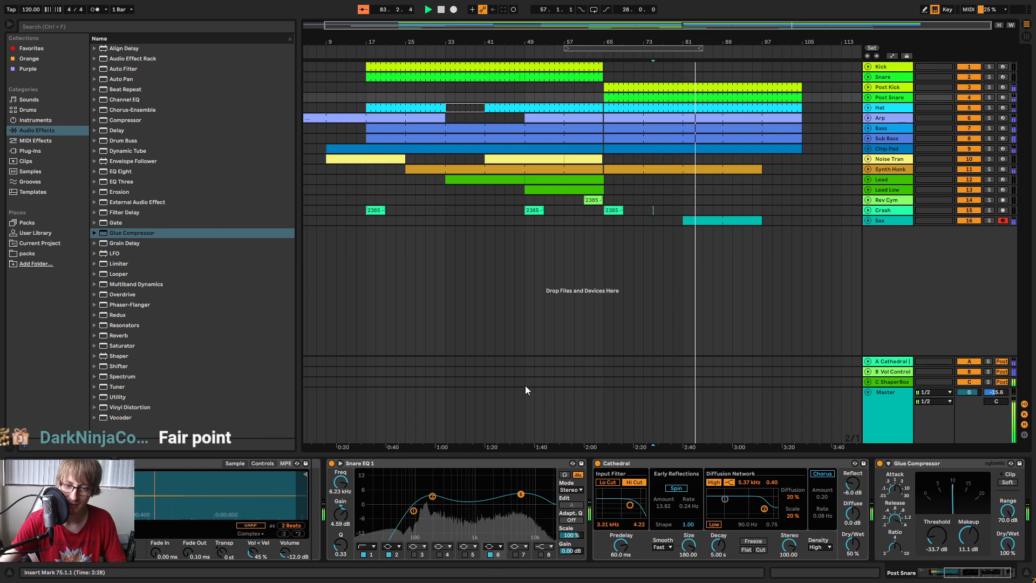
drag(853, 544, 853, 549)
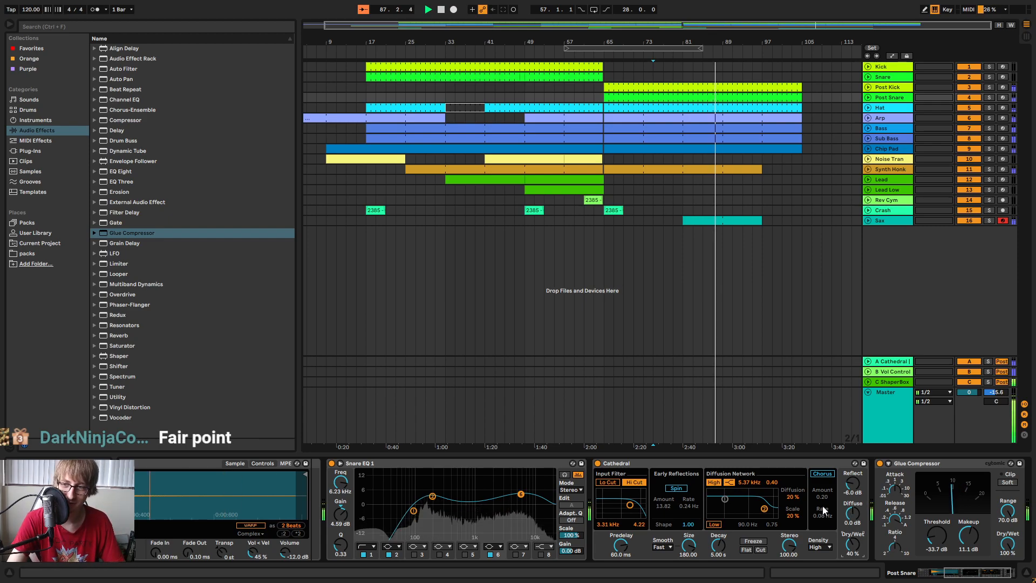
drag(854, 549, 854, 544)
Bypass the Glue Compressor on Post Snare and listen to the track briefly in solo.
click(880, 464)
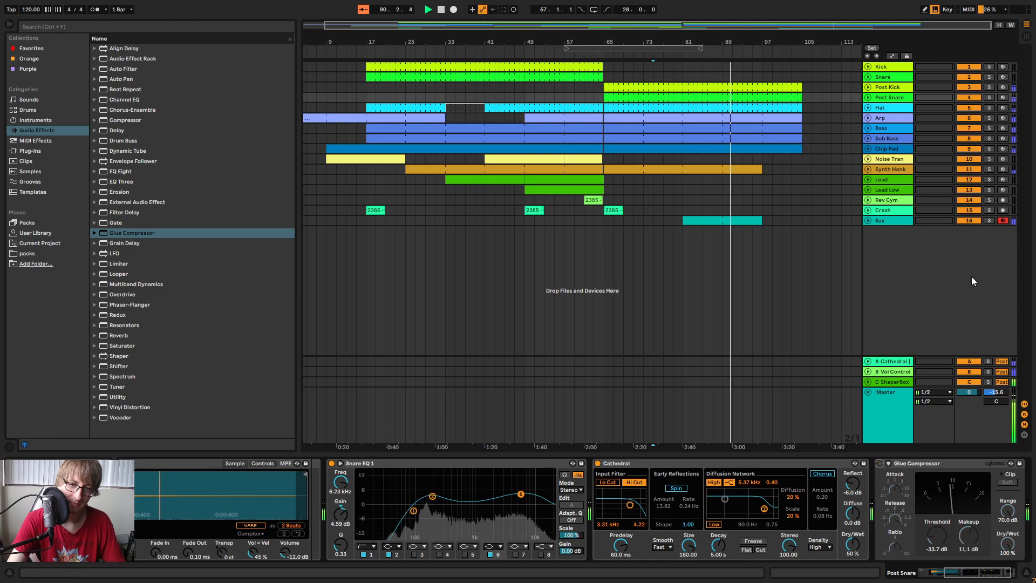
click(990, 98)
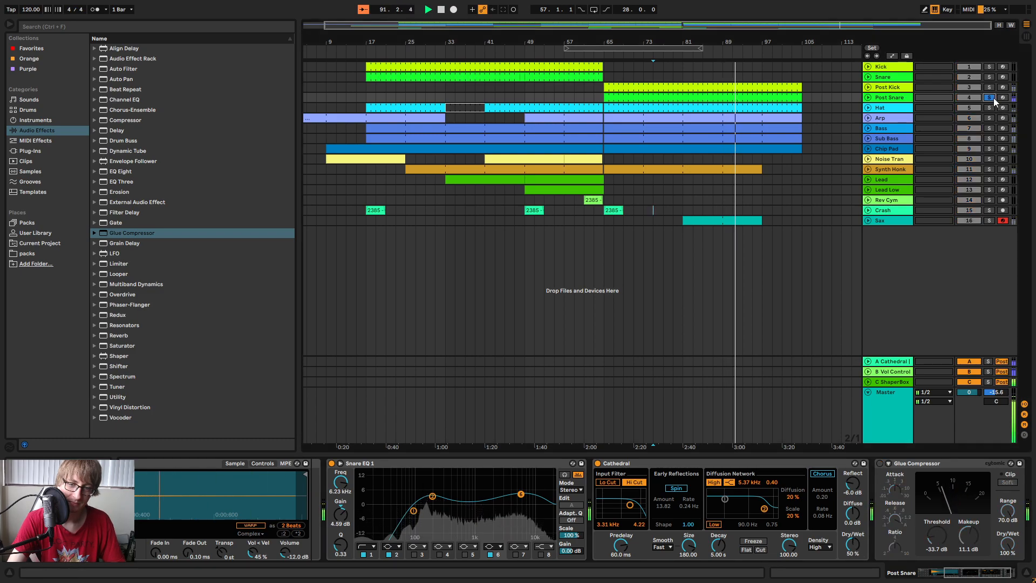
click(991, 97)
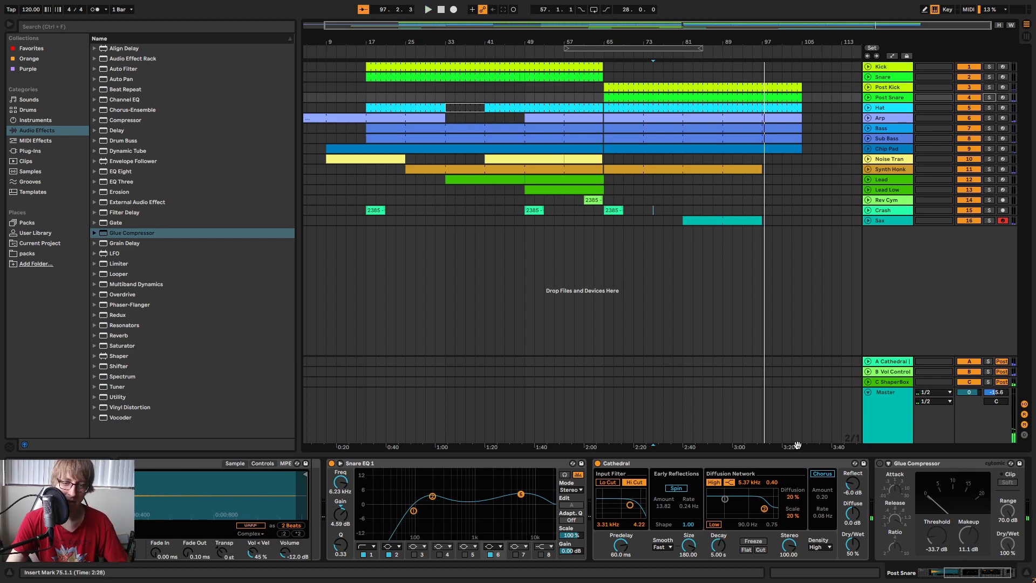
Extend the Synth Honk clip and the Post Kick through Chip Pad clips to bar 113 while playing from around bar 64.
drag(801, 456, 809, 579)
click(823, 213)
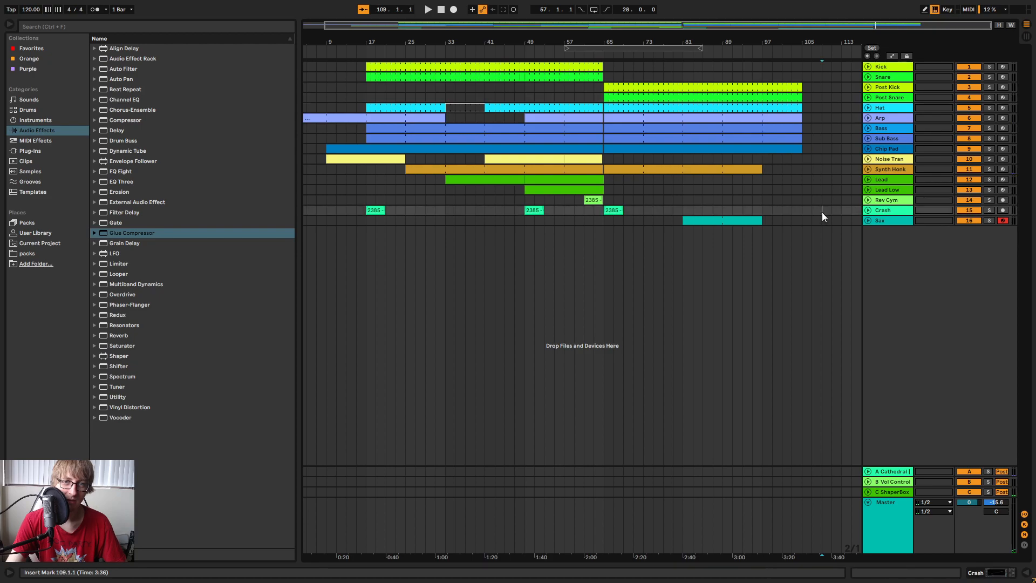
click(598, 56)
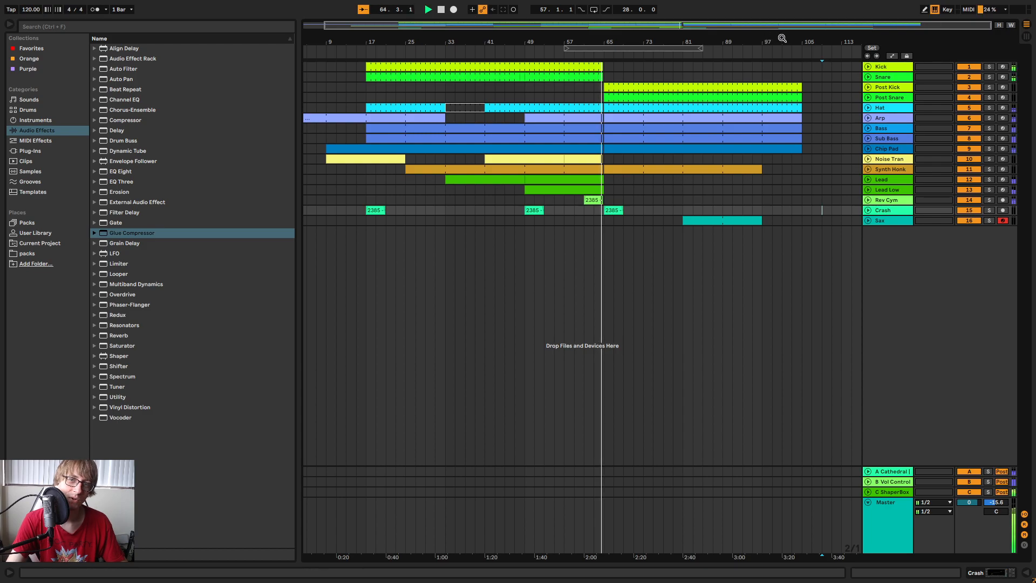
drag(782, 39, 784, 37)
drag(765, 169, 816, 180)
click(776, 89)
drag(776, 89, 820, 89)
click(867, 149)
click(867, 149)
Extend the Sax melody from bar 97 to bar 113.
click(801, 220)
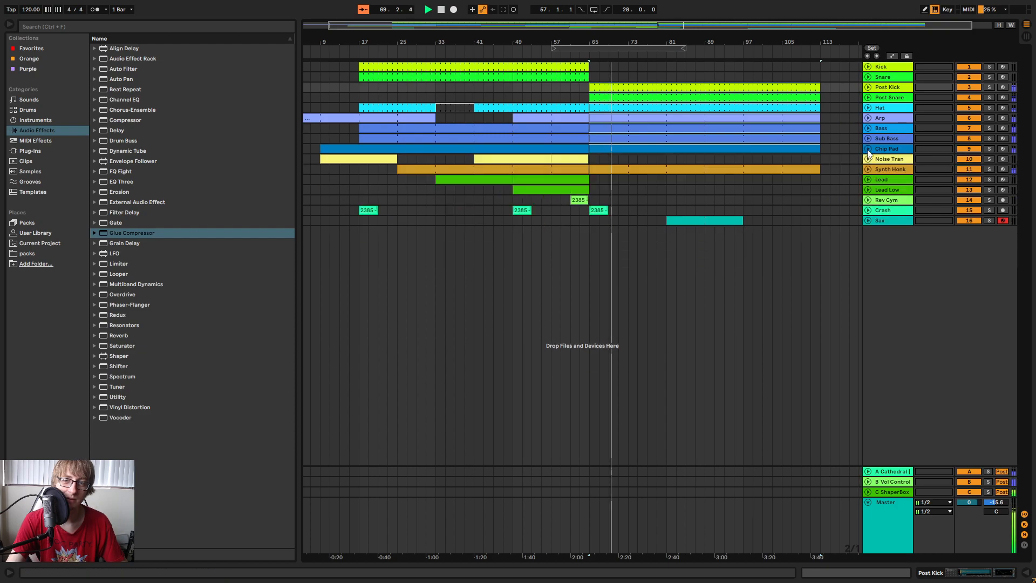
click(737, 218)
drag(742, 218, 821, 222)
Review the extended part by marking out bars 97 to 113 across the tracks, and show the Master's devices.
drag(746, 243, 817, 471)
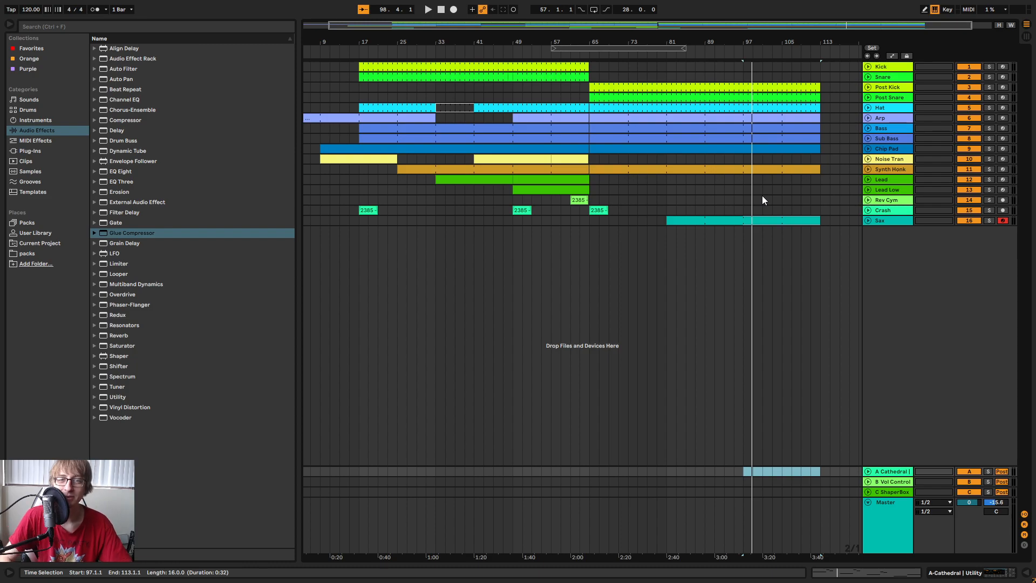
drag(762, 43, 753, 19)
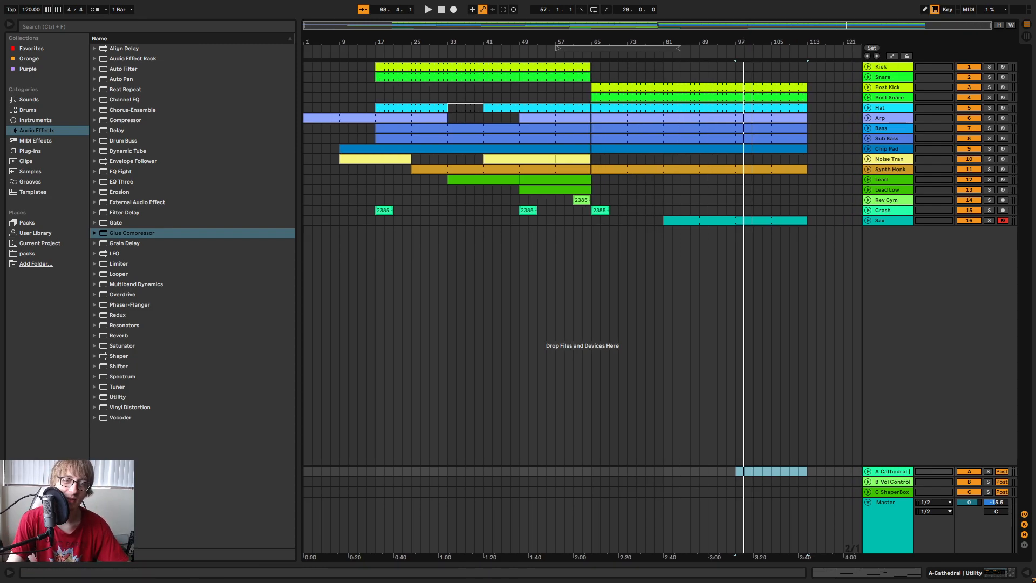
double_click(888, 516)
click(735, 193)
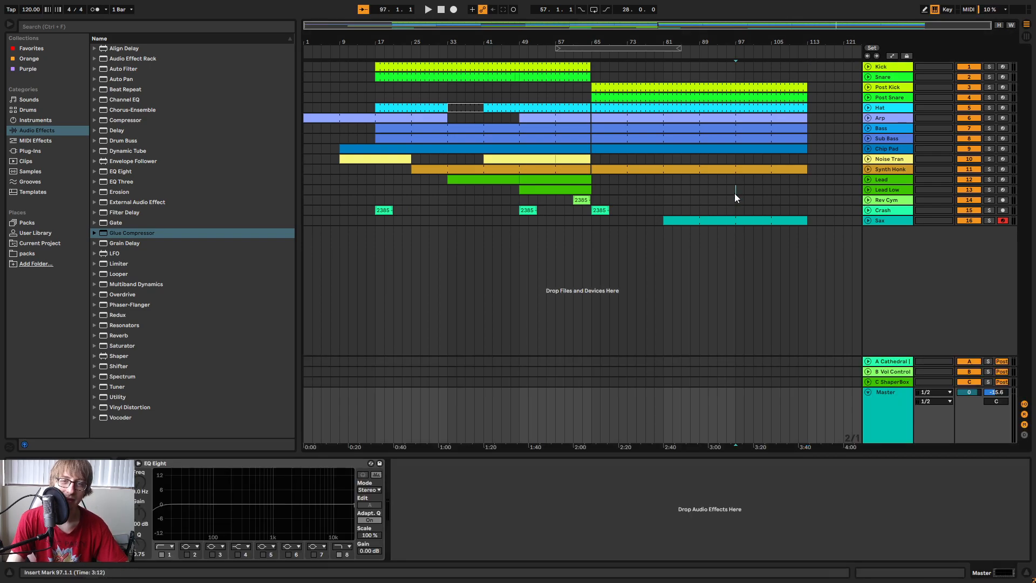
drag(736, 193, 806, 314)
click(806, 303)
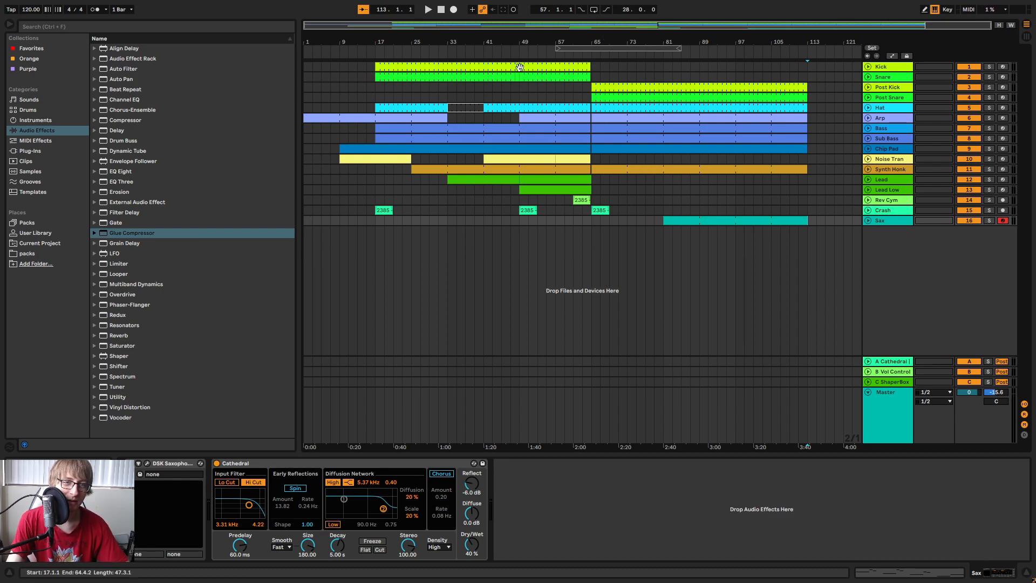
Mark out bars 1 to 65 and the section after bar 65 across all tracks, and play from bar 65.
drag(307, 225, 596, 82)
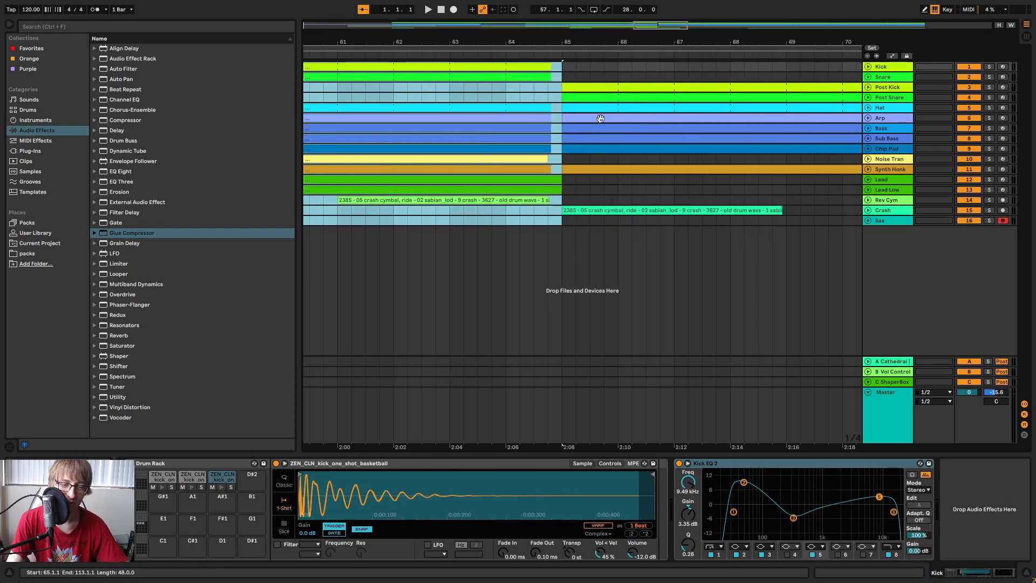
drag(615, 41, 450, 8)
drag(346, 221, 826, 68)
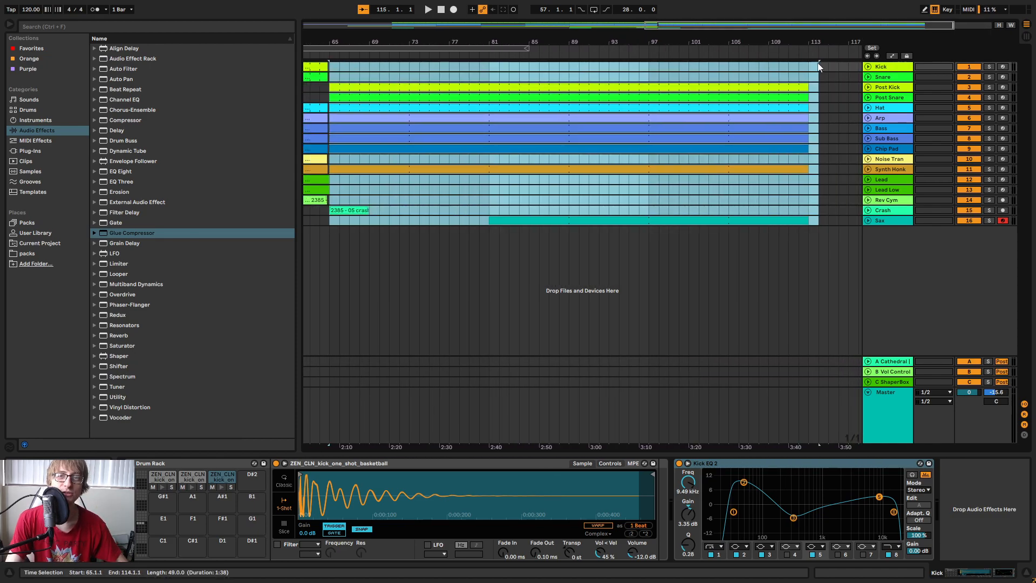
key(space)
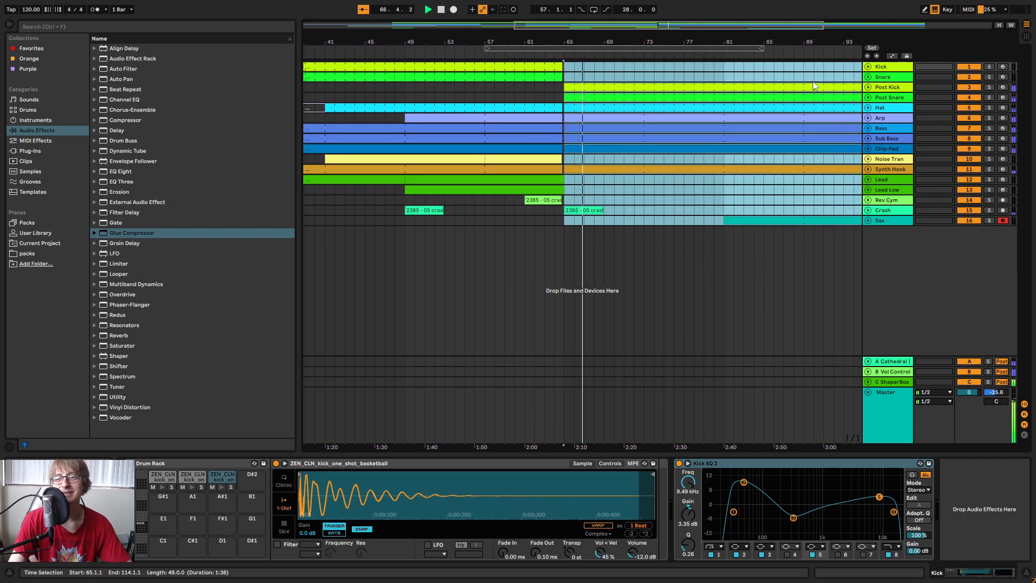
drag(703, 43, 651, 43)
click(710, 199)
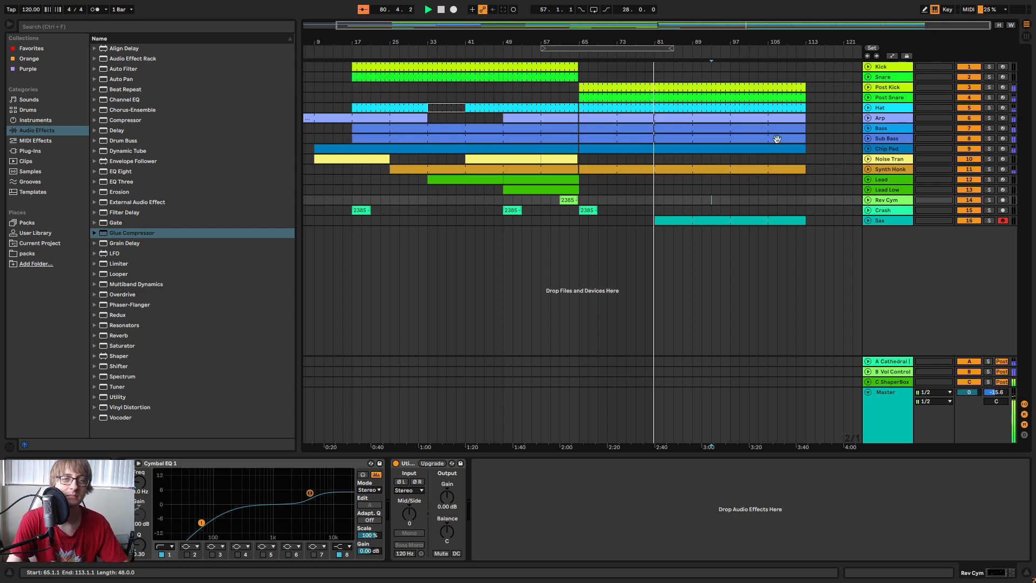
Audition Post Kick, Hat and Post Snare one at a time in solo in the session mixer during playback.
click(874, 91)
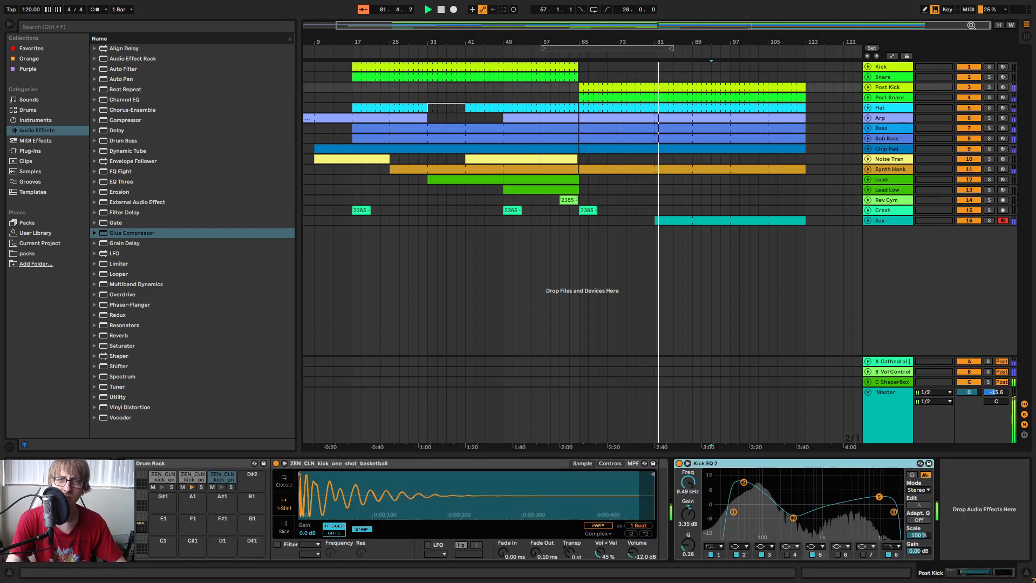
key(Tab)
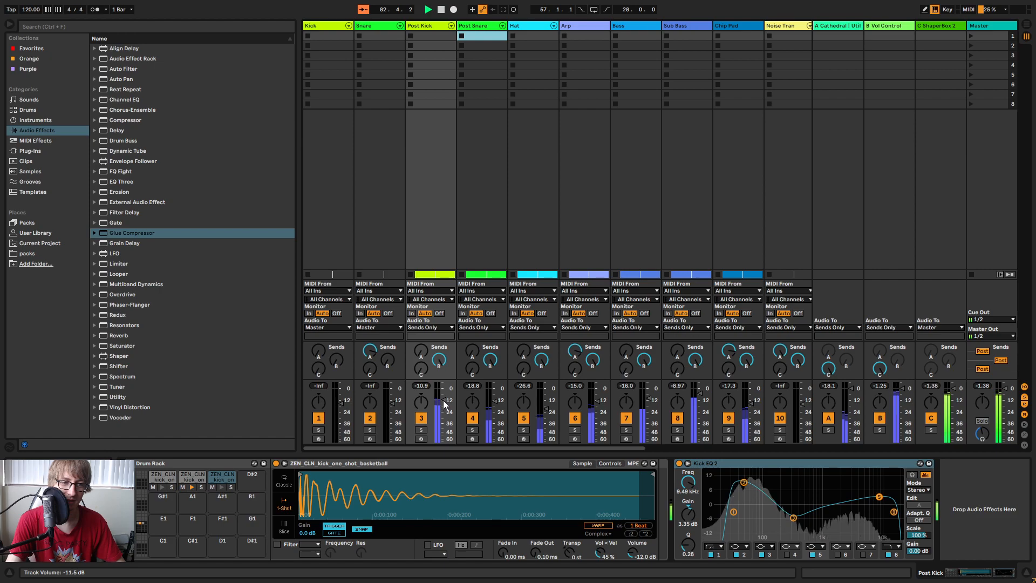
click(421, 430)
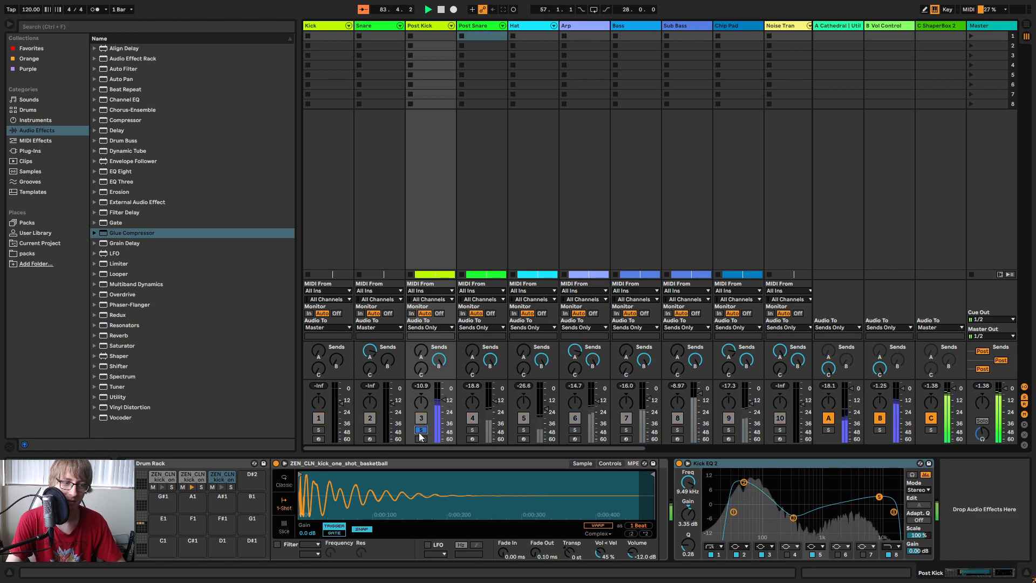
click(421, 430)
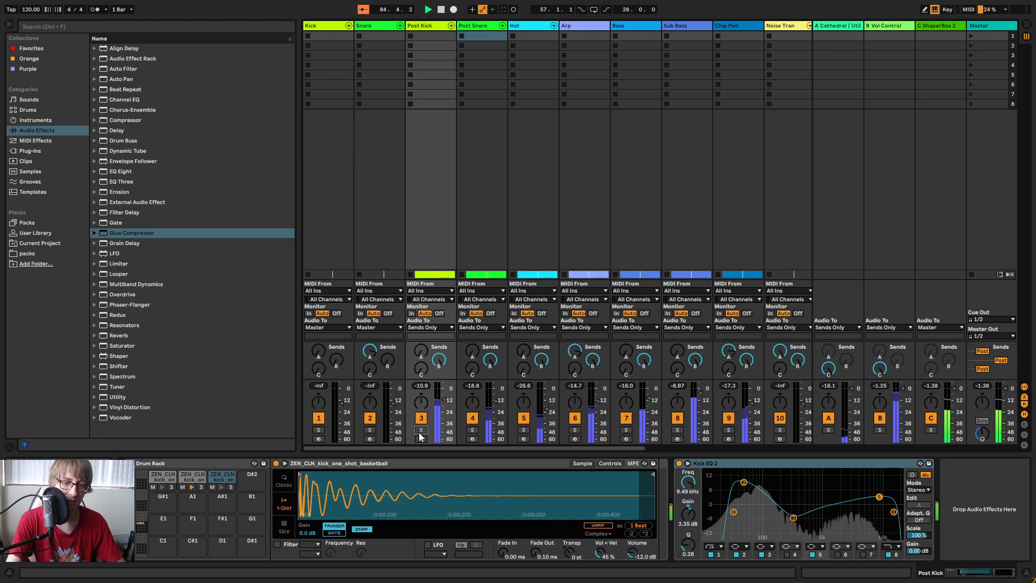
click(521, 430)
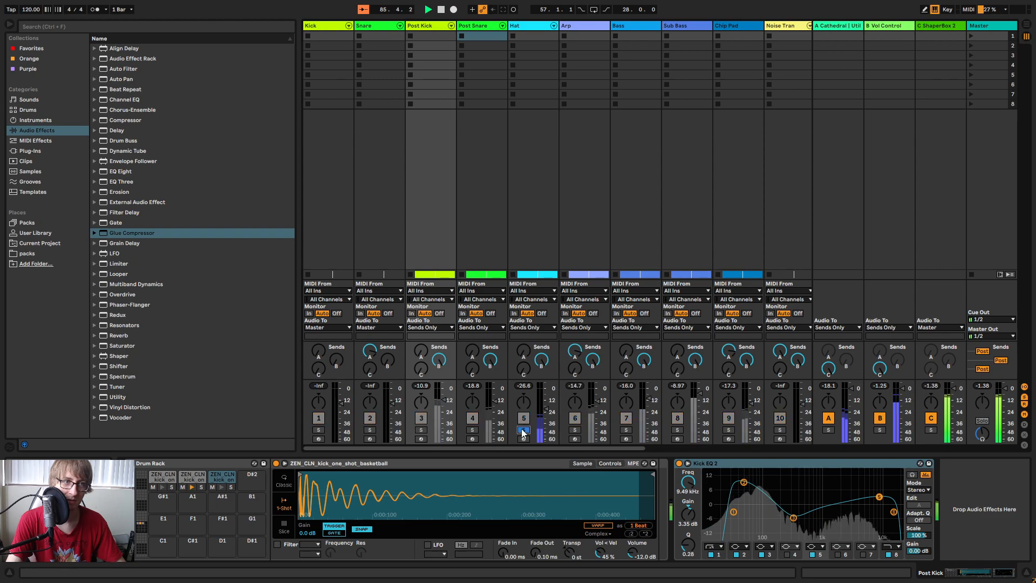
click(471, 432)
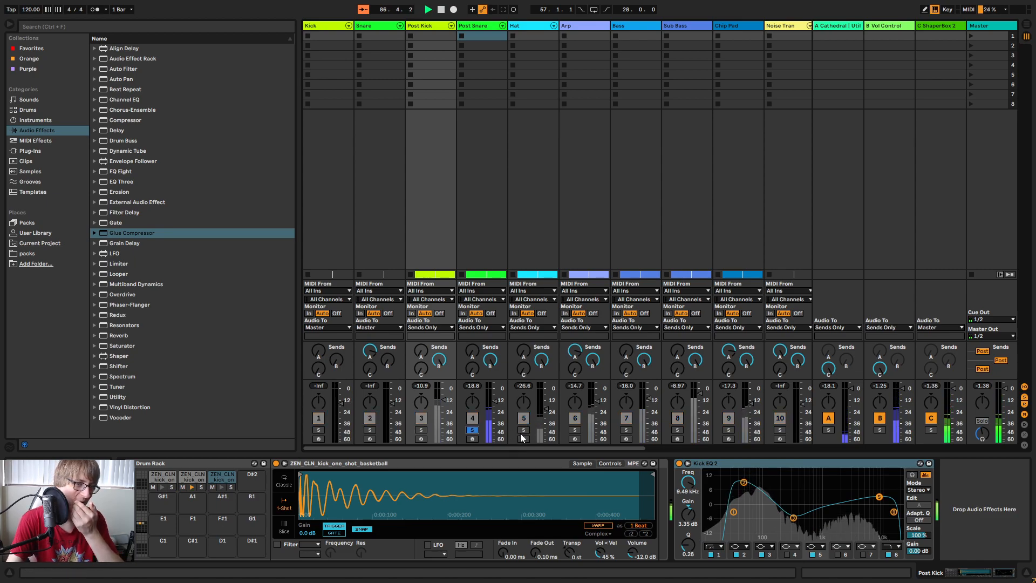
Audition Arp, Bass, Sub Bass and Chip Pad in solo one after another, and clear the Chip Pad solo in the arrangement.
click(573, 431)
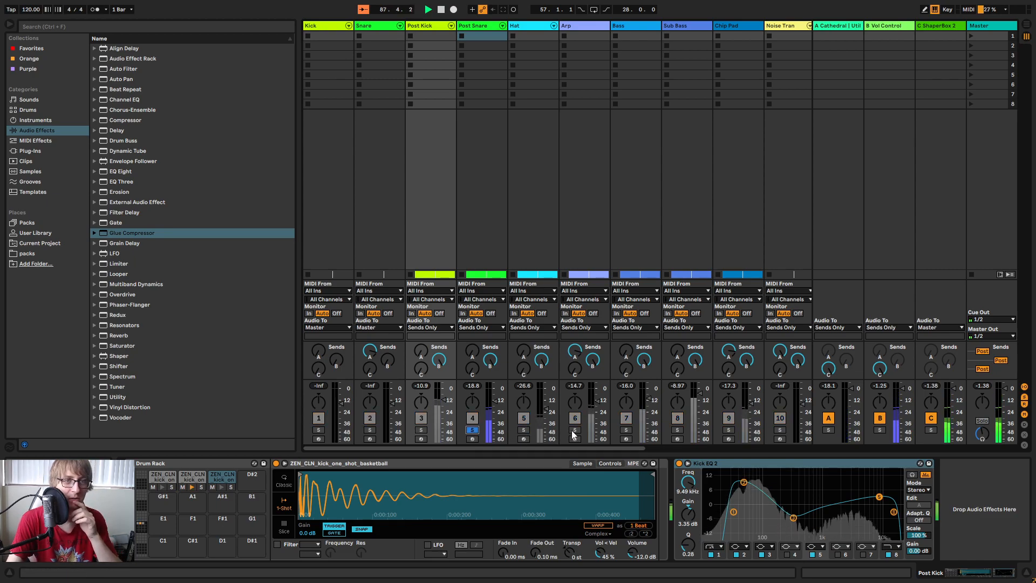
click(626, 431)
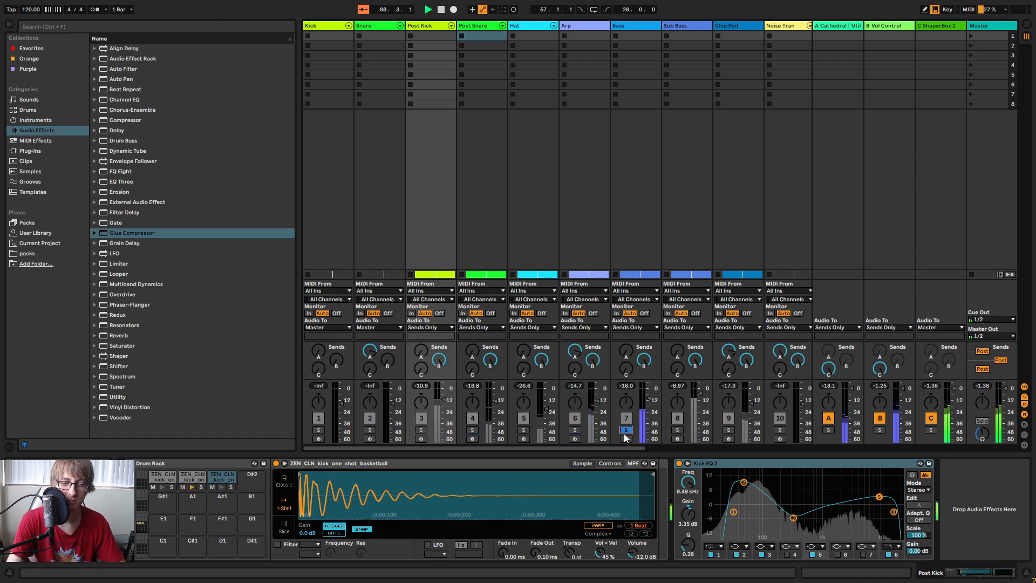
click(676, 430)
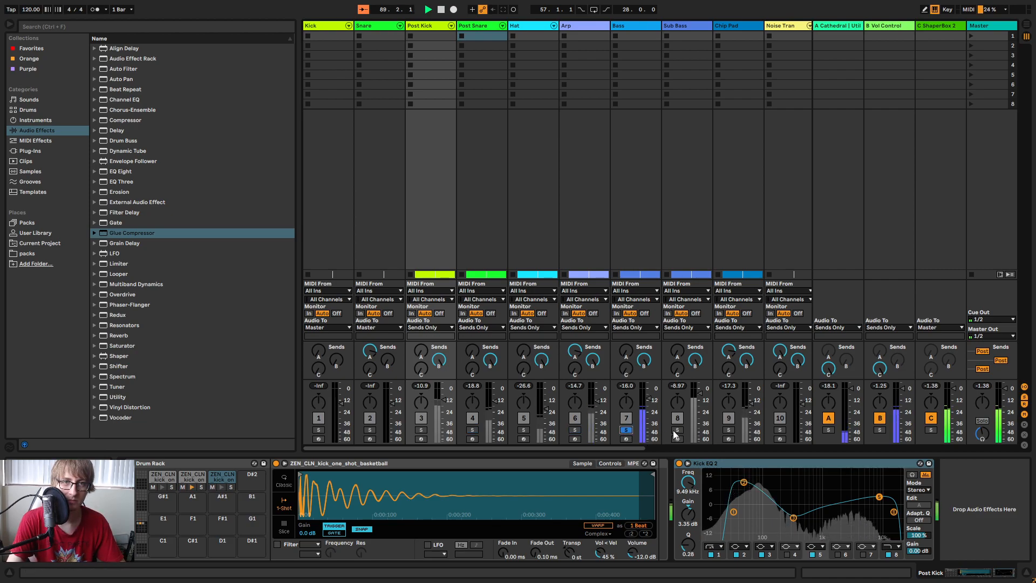
click(729, 431)
key(Tab)
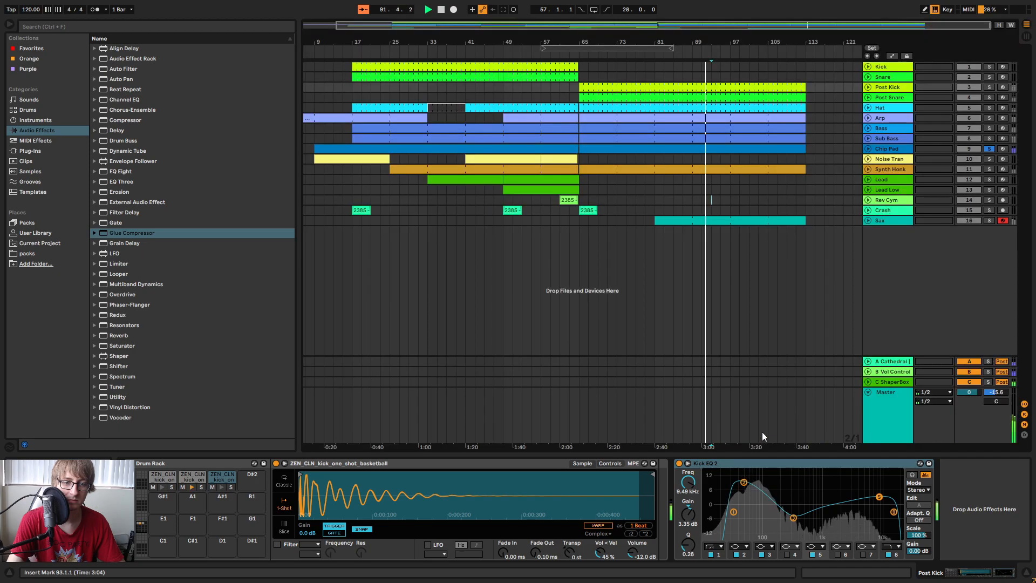
click(988, 148)
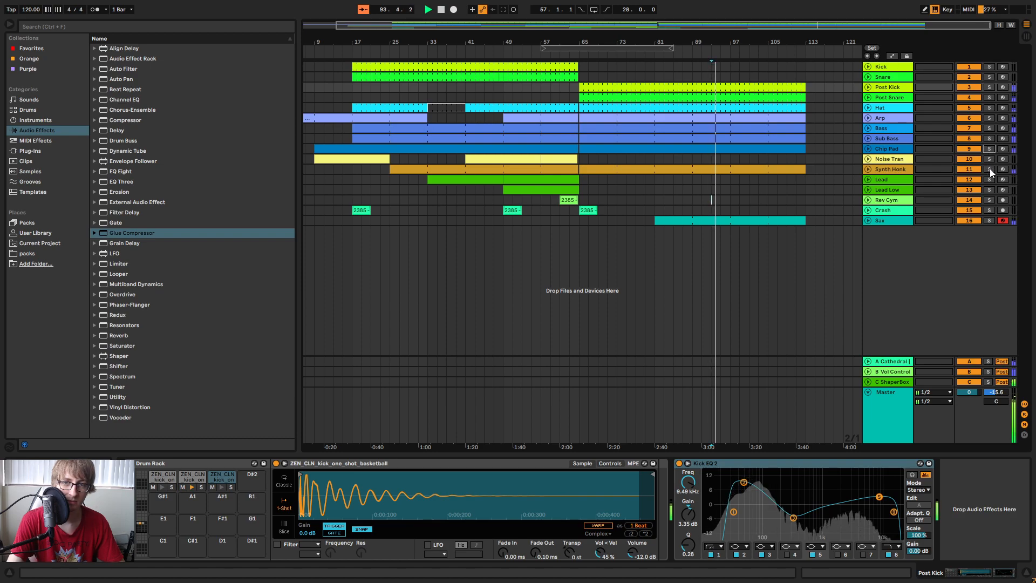
Listen to Post Kick, Post Snare, Hat and Sax soloed together, and clear the solos.
click(988, 86)
ctrl+click(990, 96)
ctrl+click(990, 108)
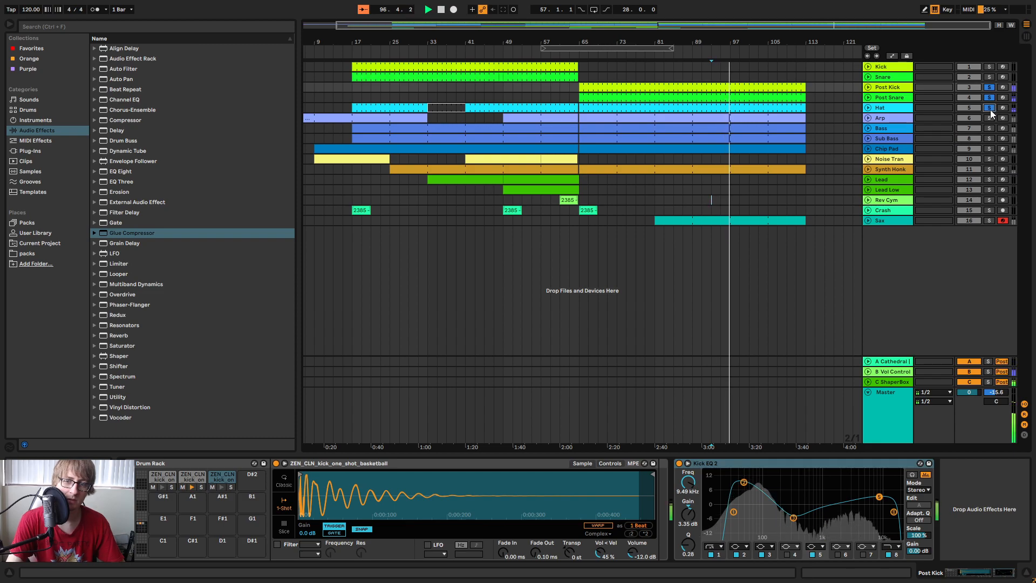
ctrl+click(988, 220)
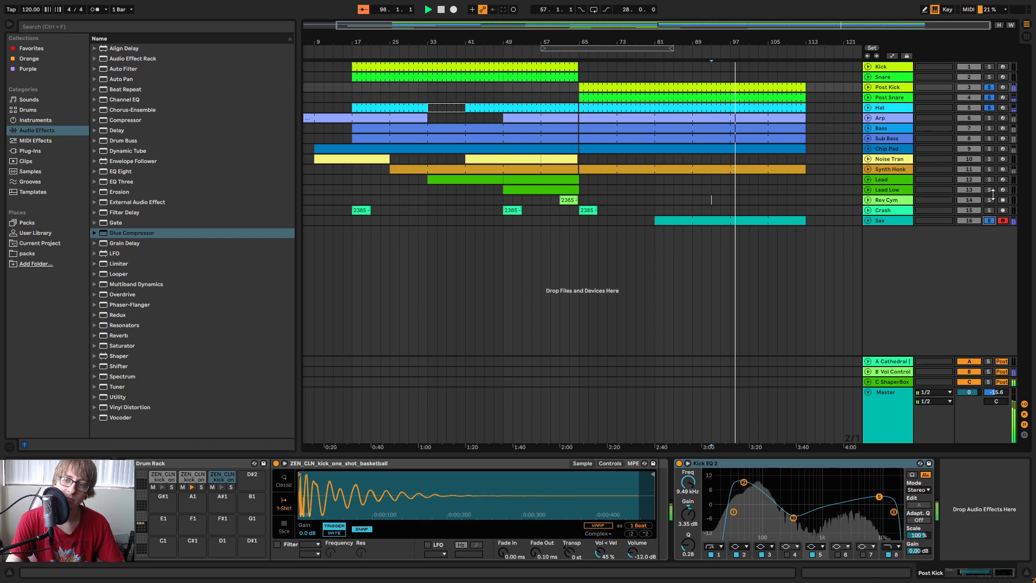
click(989, 108)
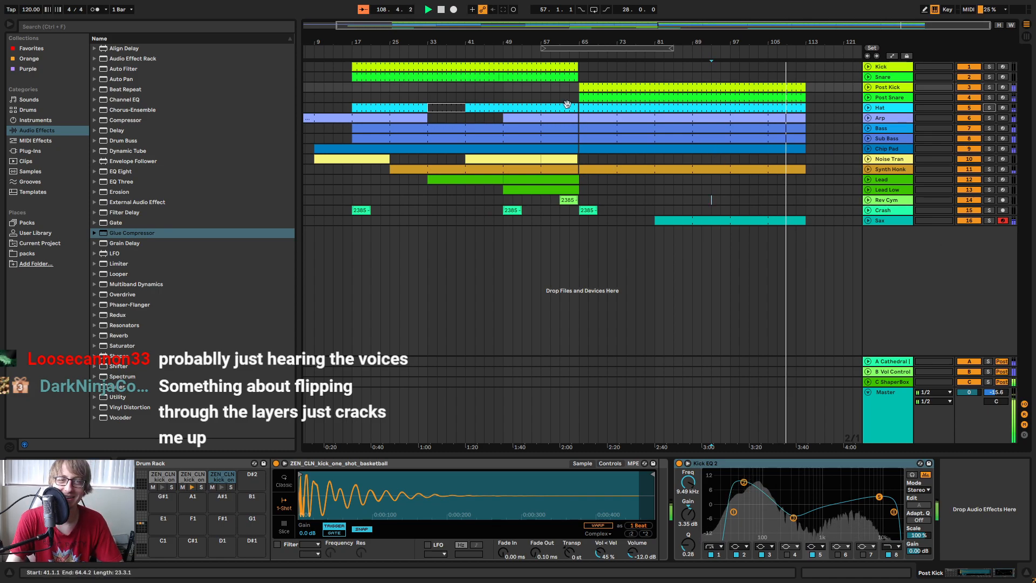
Listen to Sax and Synth Honk soloed together while inspecting the ShaperBox 2 curve on return C, and clear the solos.
click(989, 220)
ctrl+click(990, 170)
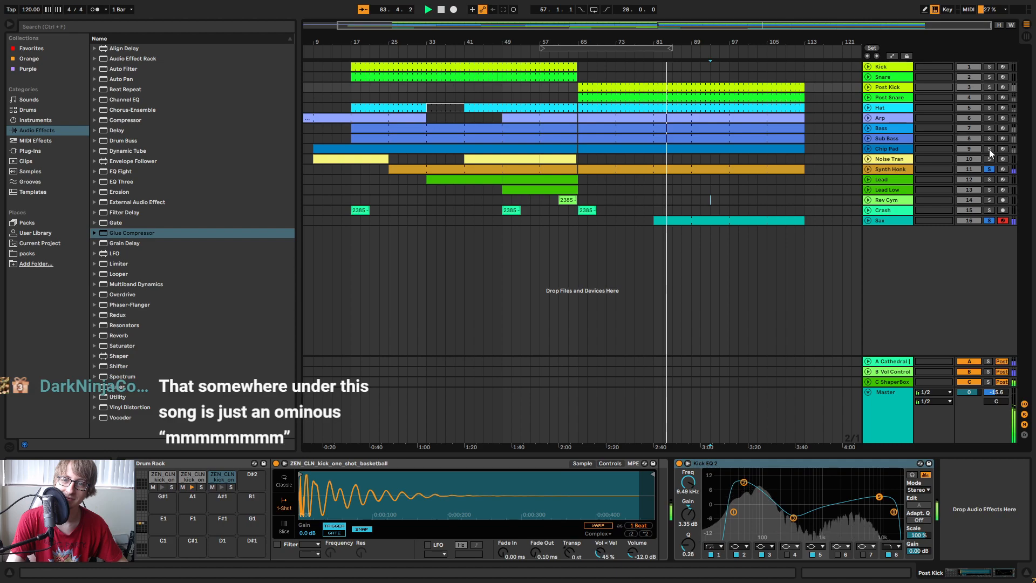
click(894, 423)
click(889, 382)
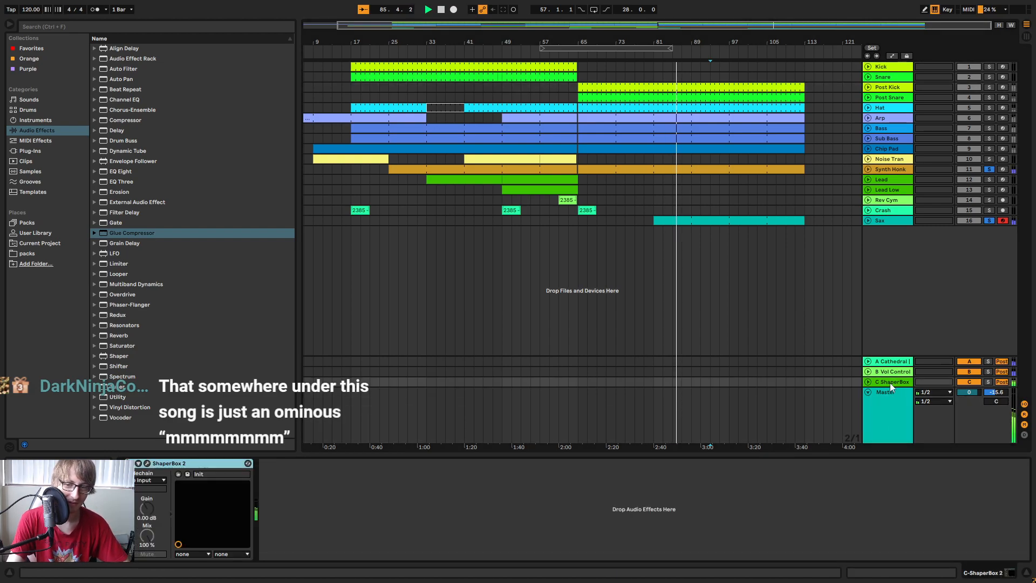
click(146, 463)
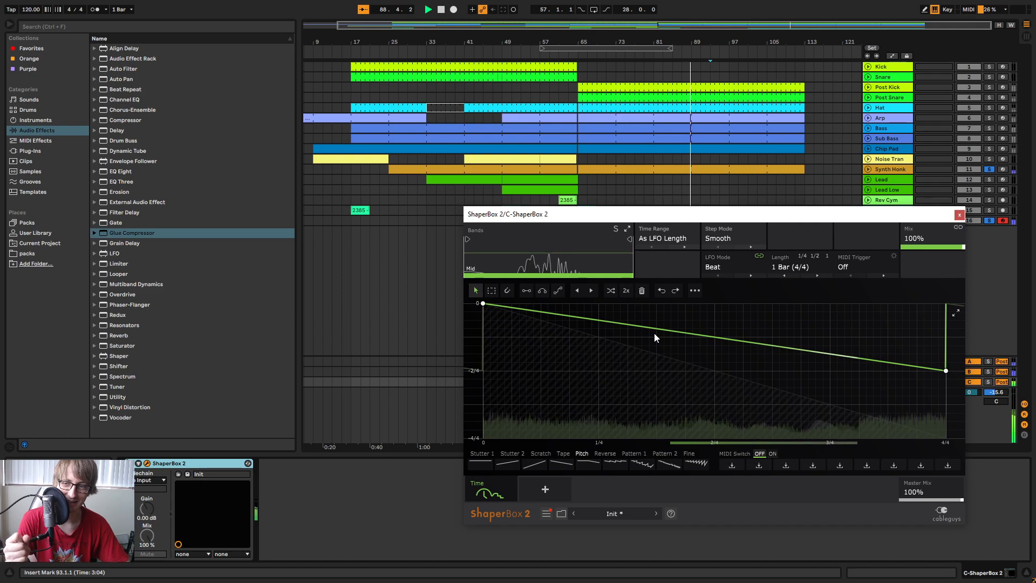
click(959, 215)
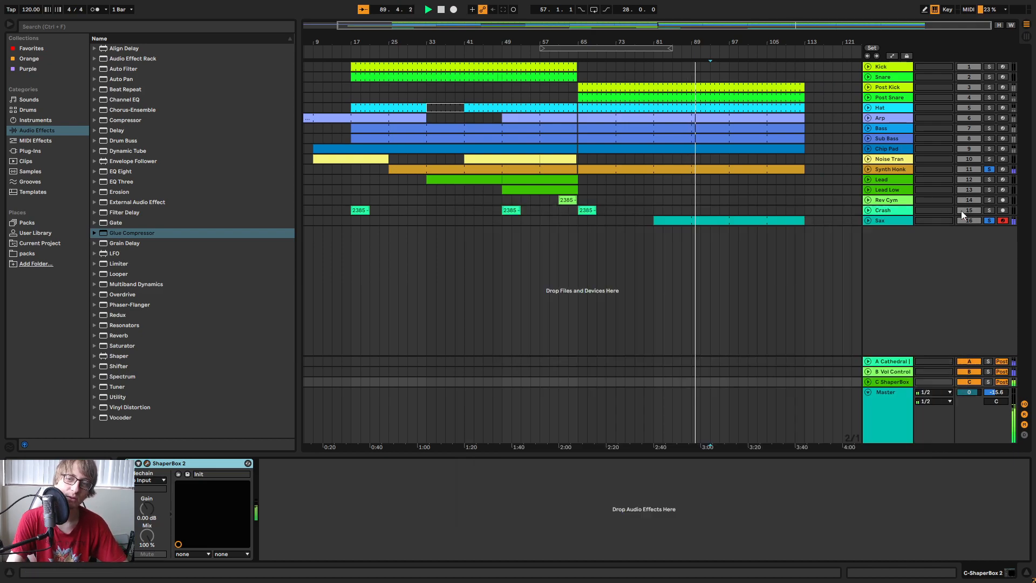
click(989, 221)
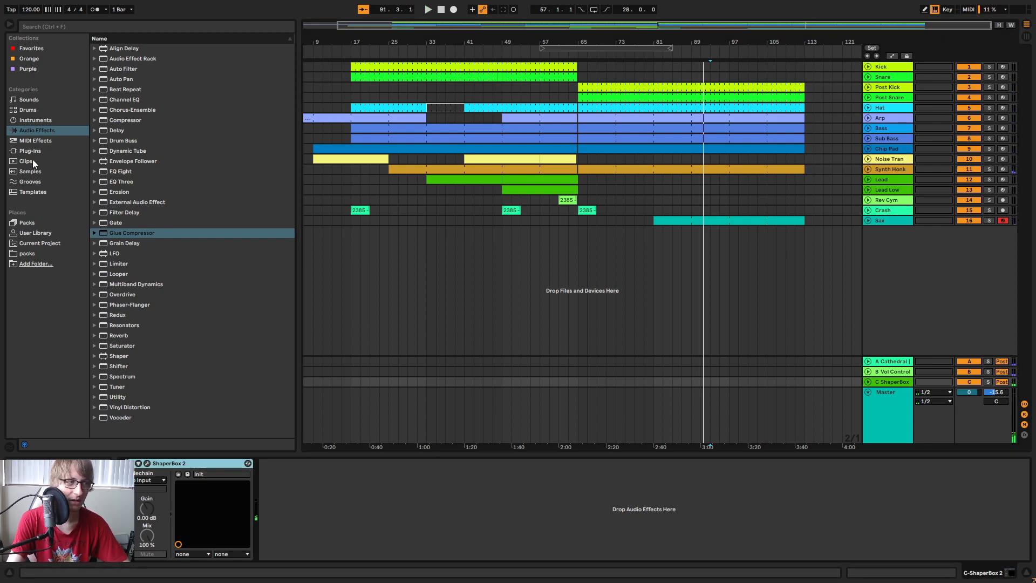
Browse the plug-ins list to RX 8 De-click and show the devices of return C.
click(84, 153)
scroll(129, 270, down, 6)
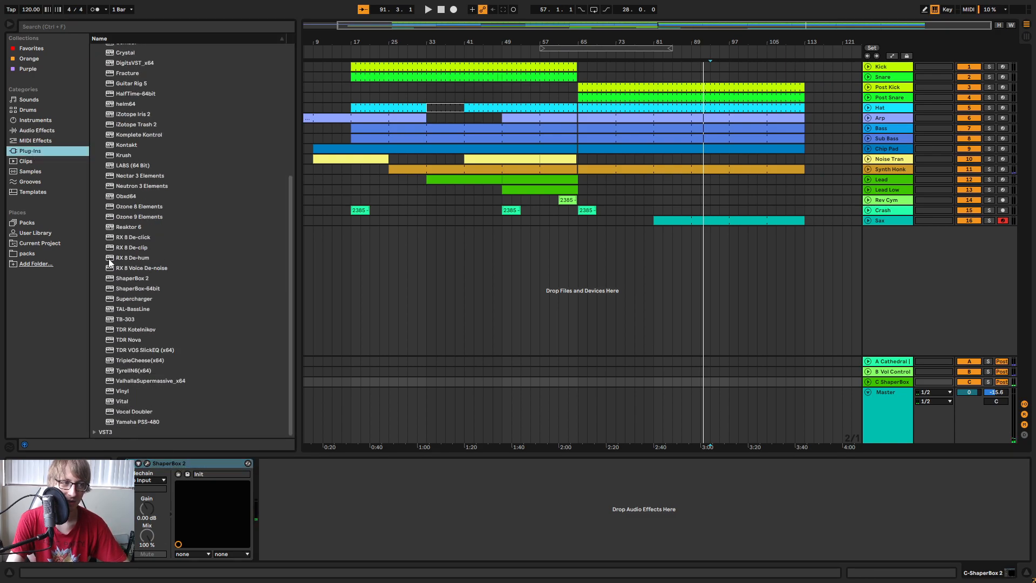
click(136, 238)
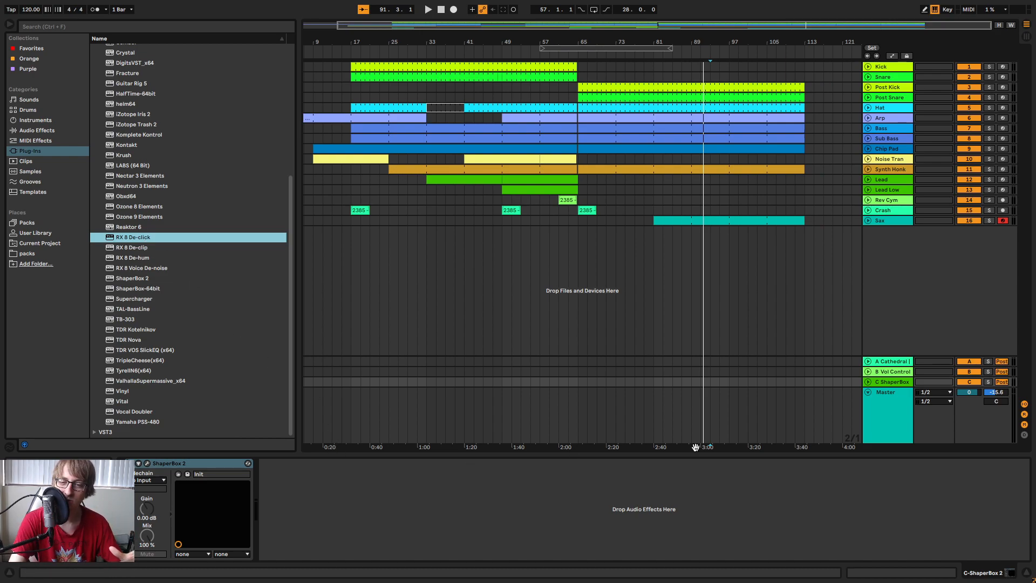
click(895, 383)
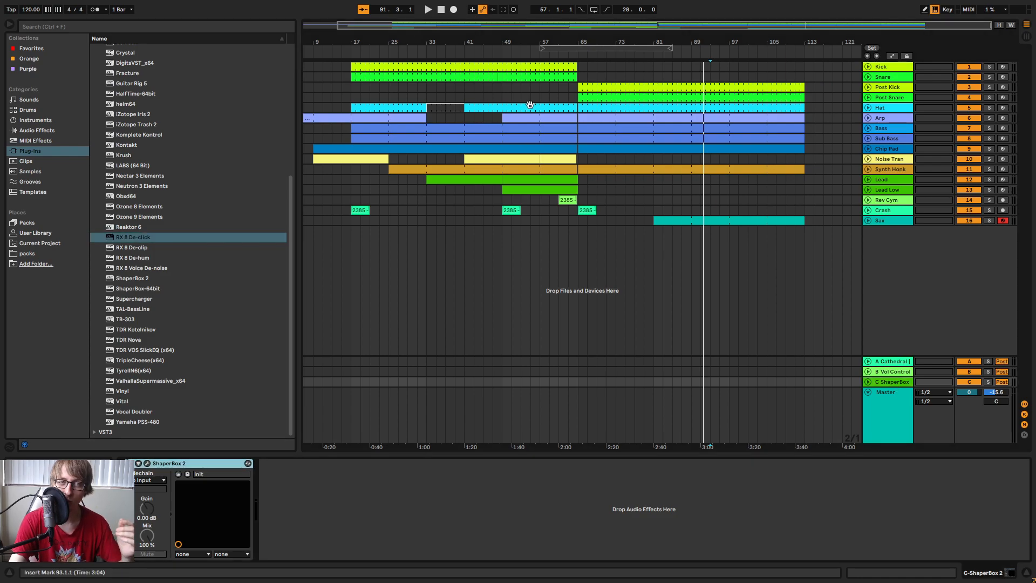
Select the Post Kick part from bar 65, play it briefly, and show return C's devices again.
click(708, 87)
key(space)
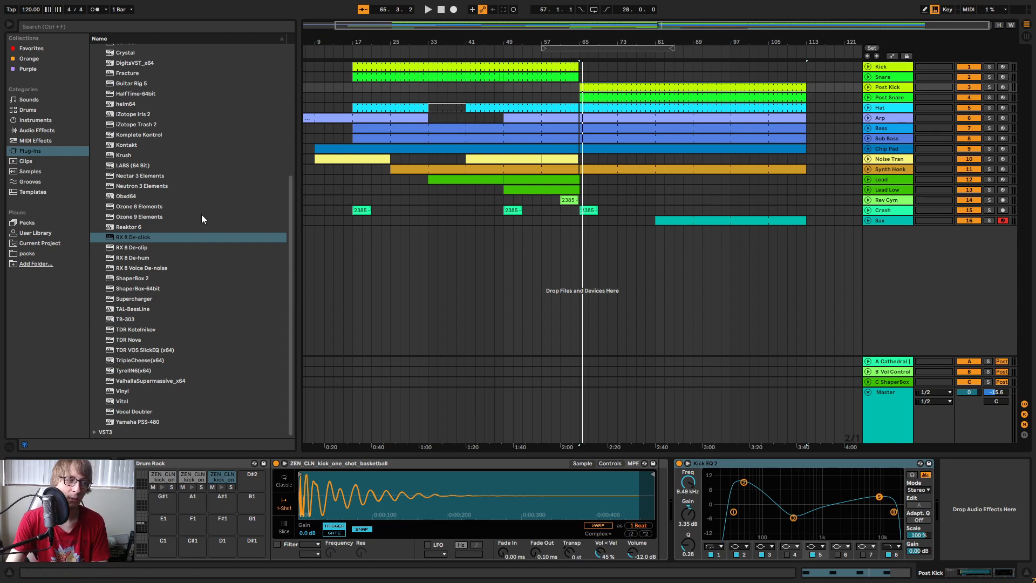
click(897, 383)
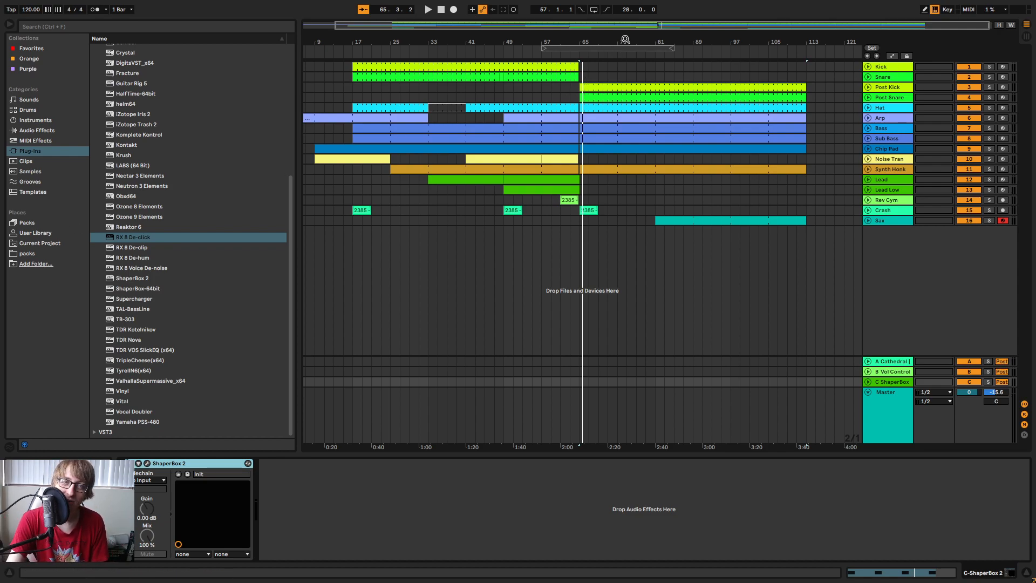
Play from just before bar 81 with the Sax devices shown, audition Sax and Synth Honk in solo, and stop playback.
drag(625, 39, 634, 34)
click(700, 222)
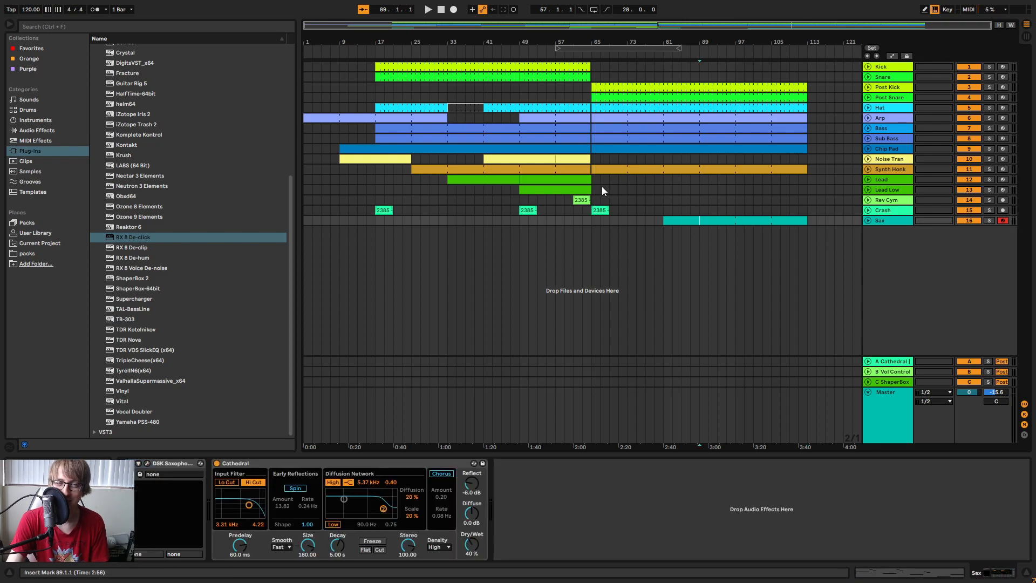
click(661, 56)
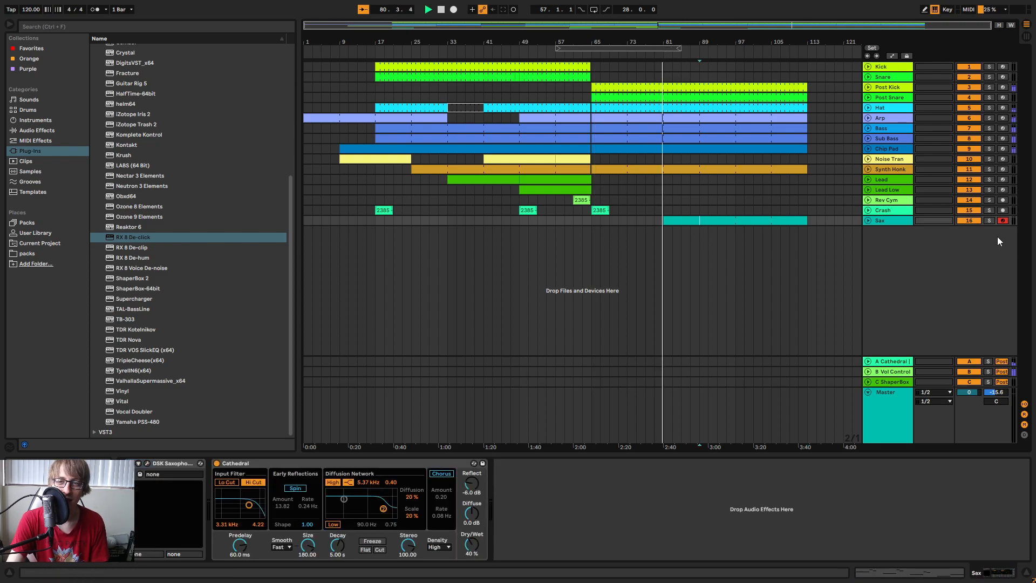
click(990, 221)
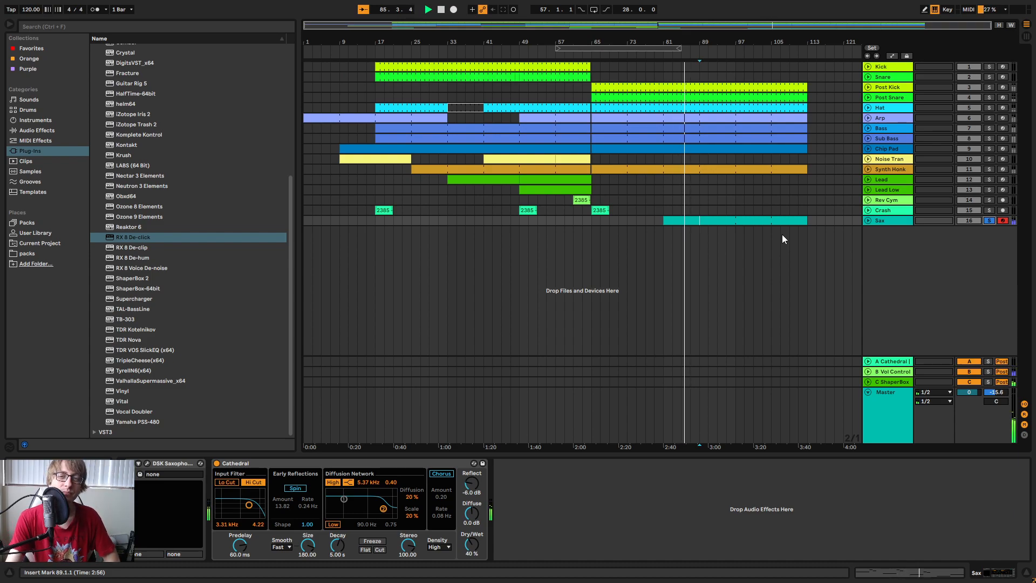
click(988, 168)
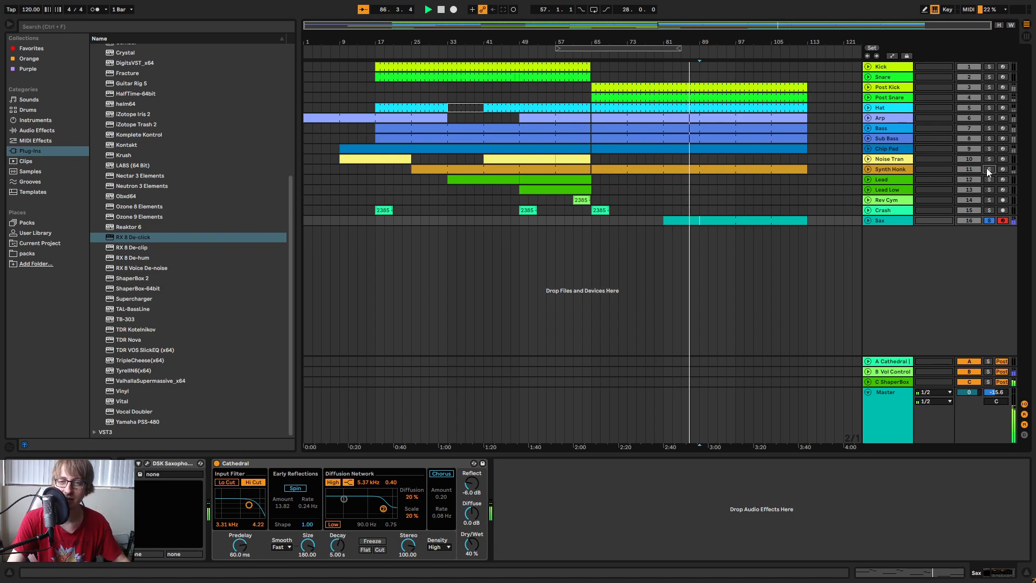
click(992, 125)
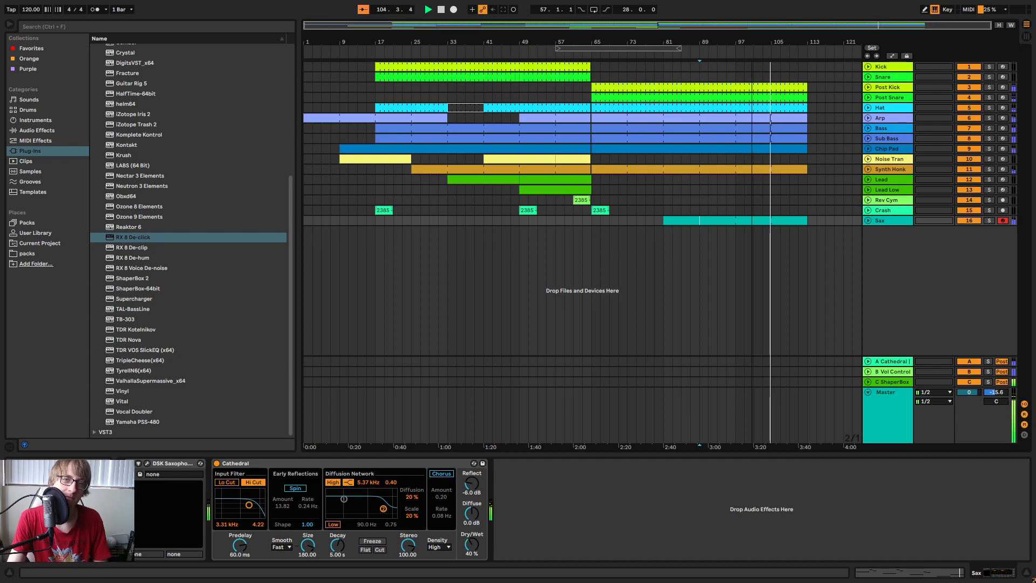
key(space)
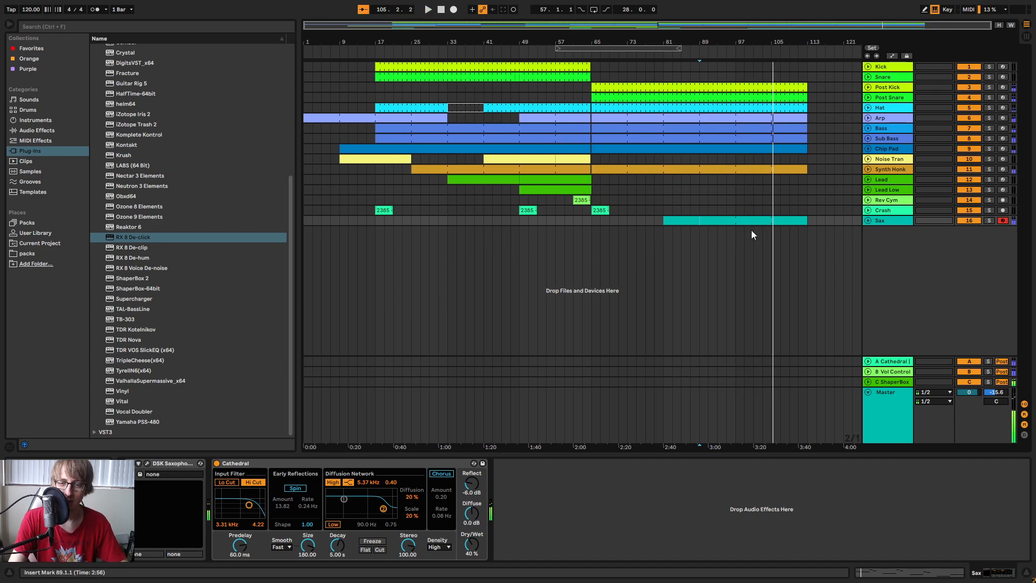
Add a Utility audio effect to the Master track after its EQ Eight.
click(898, 410)
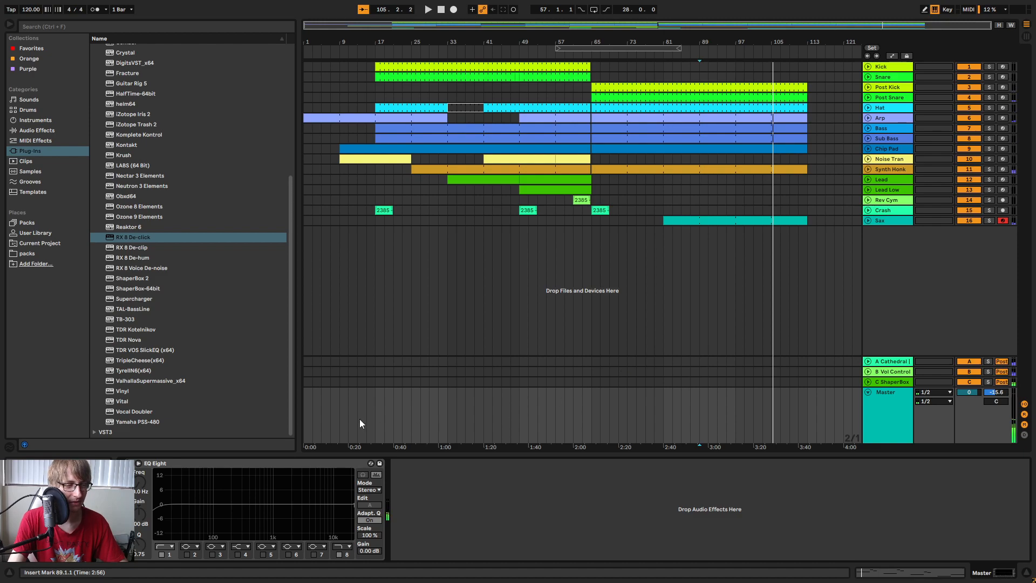
click(35, 130)
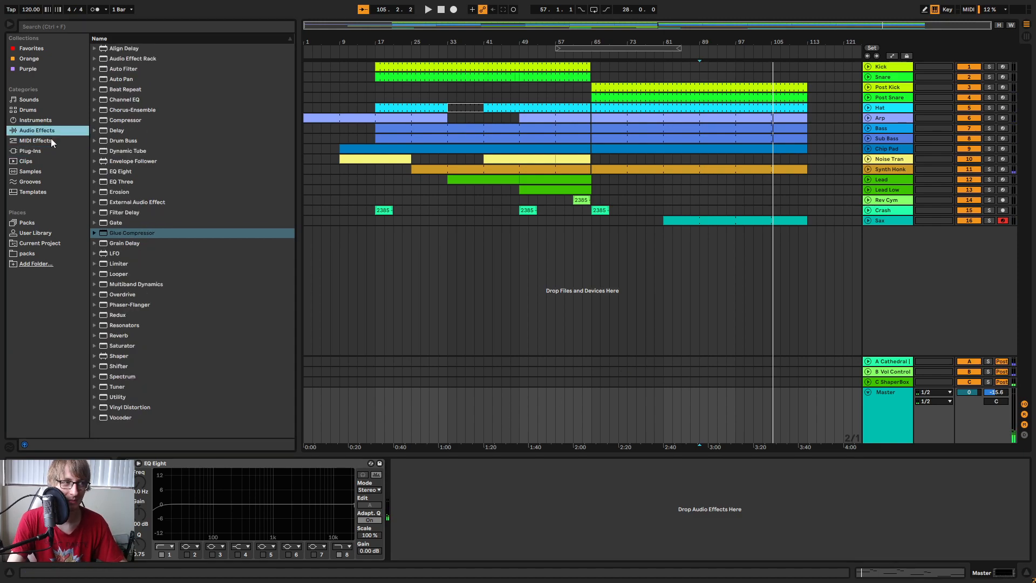
drag(118, 397, 572, 494)
Show automation lanes and set the Master track's lane to Utility's Gain parameter.
click(892, 55)
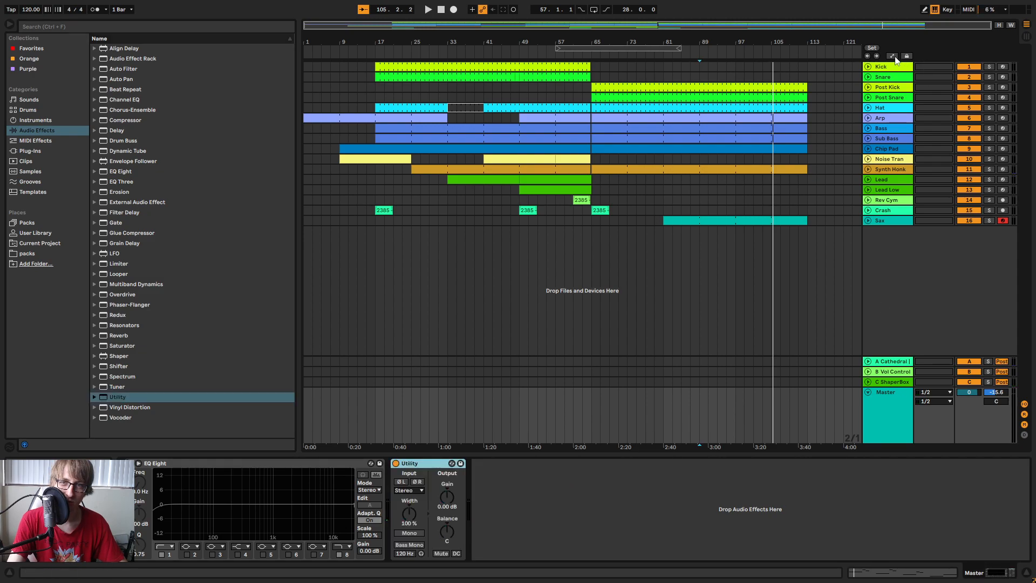
click(893, 401)
click(891, 426)
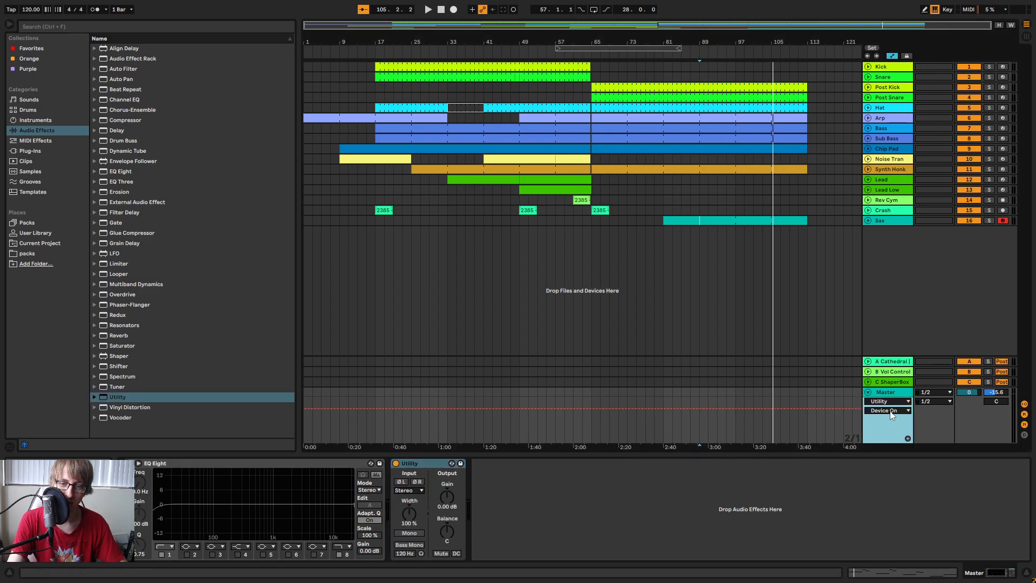
click(889, 411)
click(882, 490)
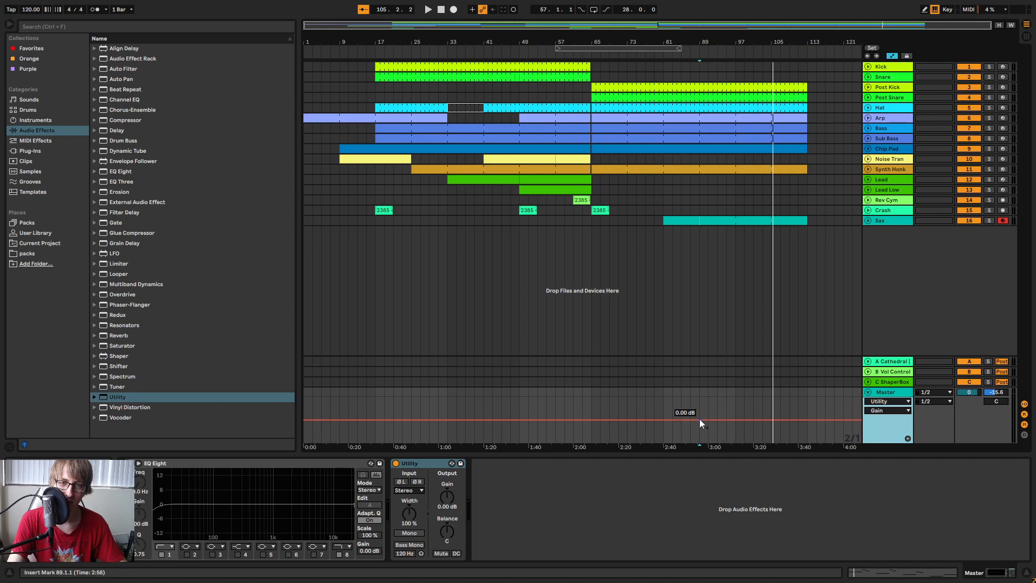
Draw a curved fade-out on the Master's Utility Gain automation from bar 97 down to silence at about bar 111.
click(664, 420)
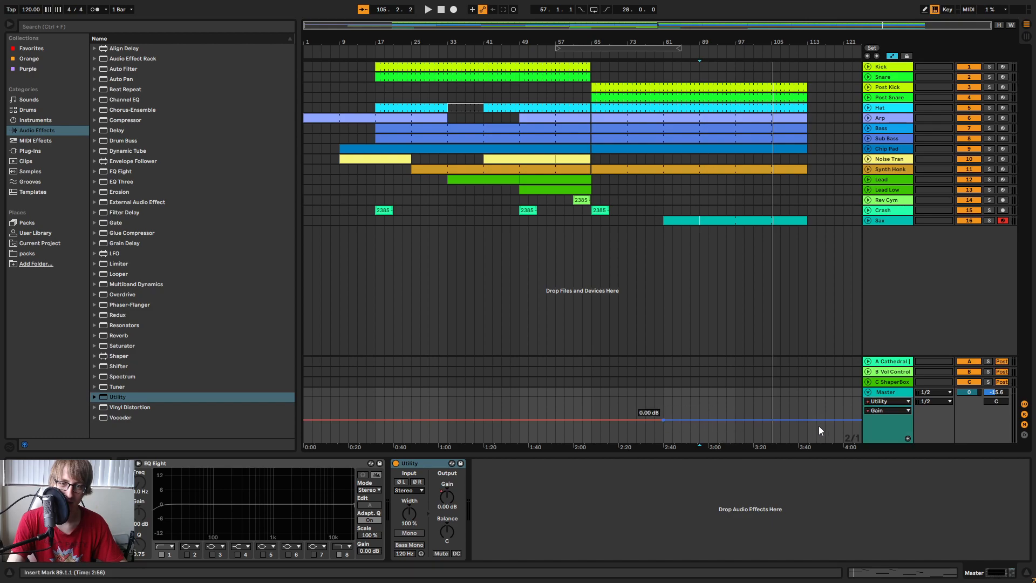
click(735, 420)
click(737, 423)
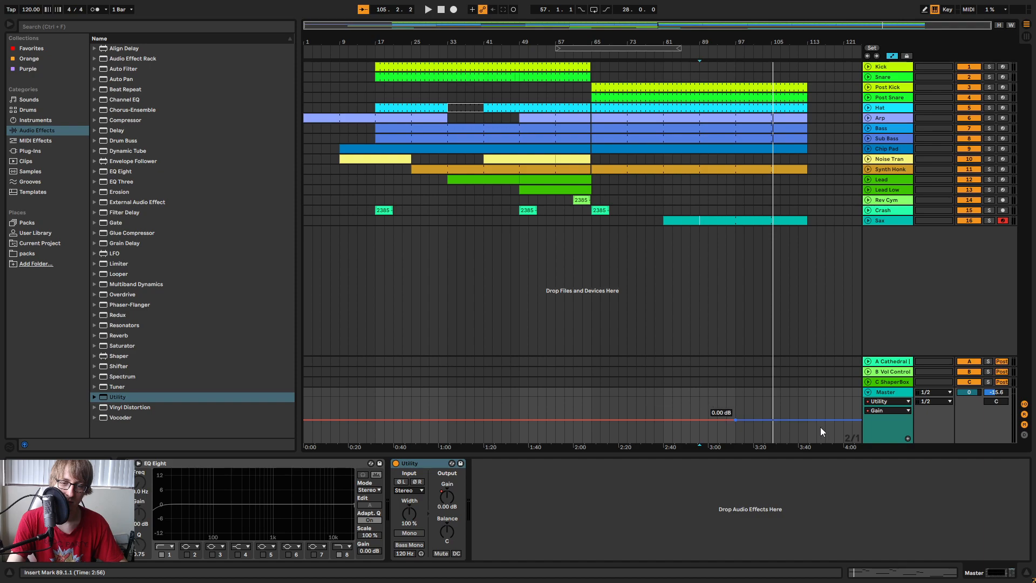
drag(810, 419, 778, 427)
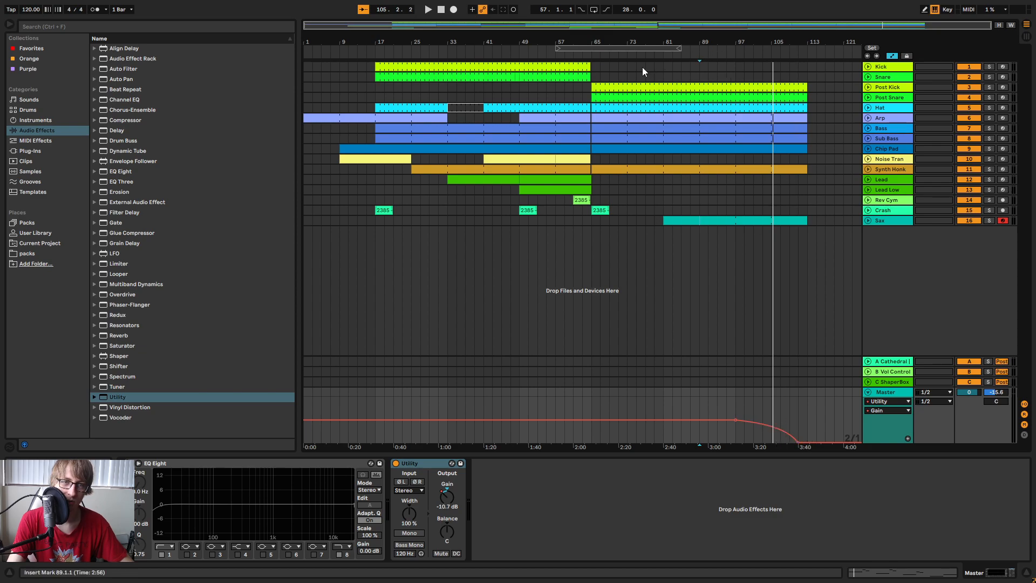
Play from bar 81 to check the Master fade-out through to its end, and stop playback.
click(657, 53)
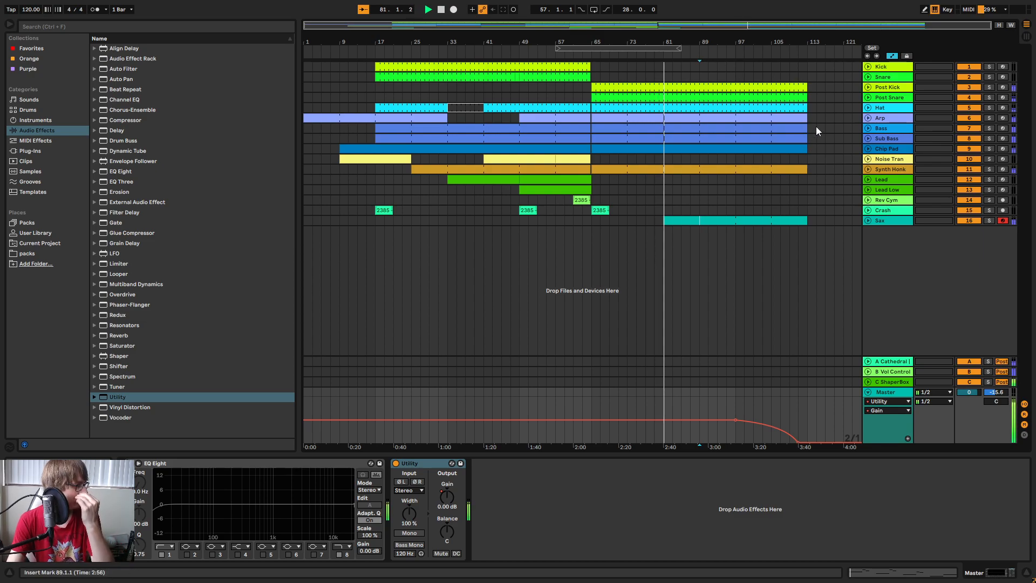
drag(809, 37, 781, 37)
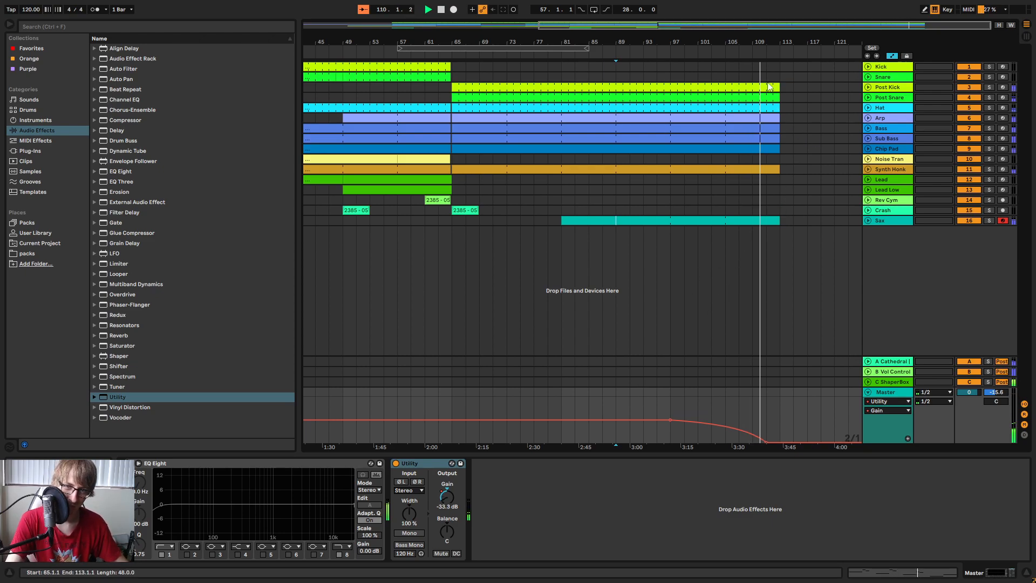
mouse_move(784, 44)
mouse_down()
mouse_move(764, 71)
mouse_move(763, 99)
mouse_move(766, 55)
mouse_move(808, 41)
mouse_move(797, 54)
mouse_move(796, 42)
mouse_up()
key(space)
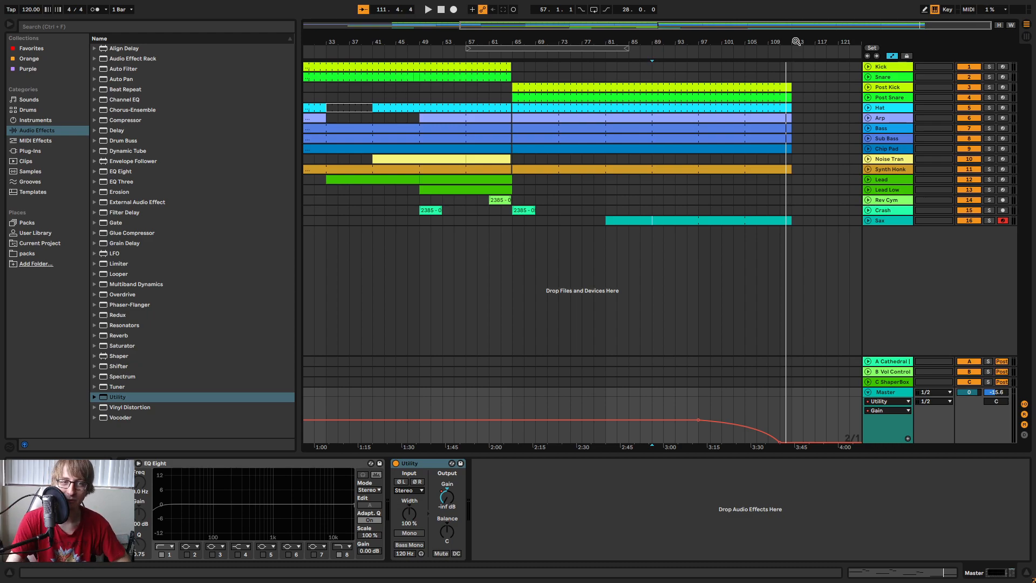
Move the 28-bar loop region to start at bar 61 and show the Lead track's devices.
mouse_move(638, 43)
mouse_down()
mouse_move(638, 21)
mouse_move(630, 47)
mouse_up()
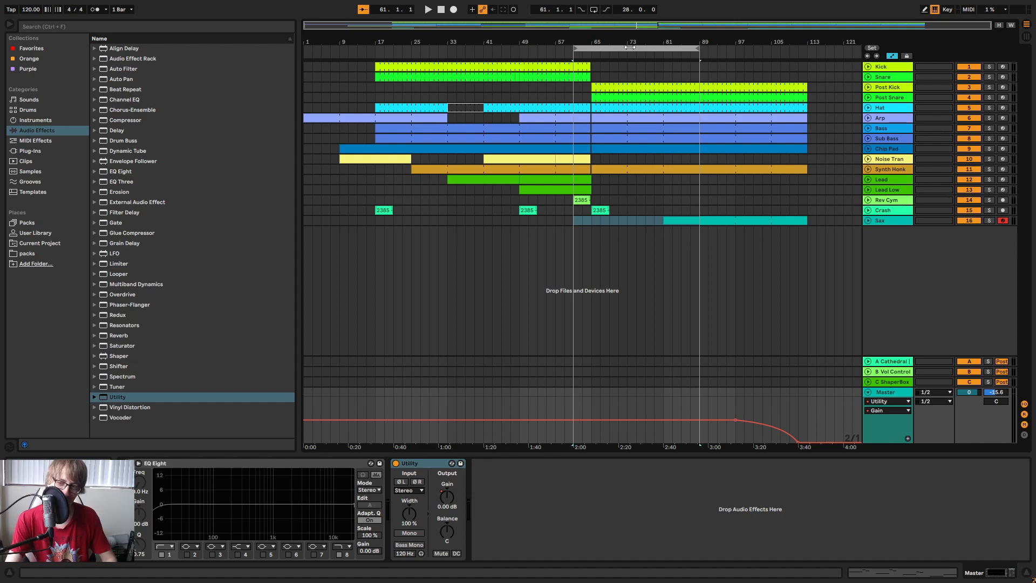
drag(597, 48, 602, 75)
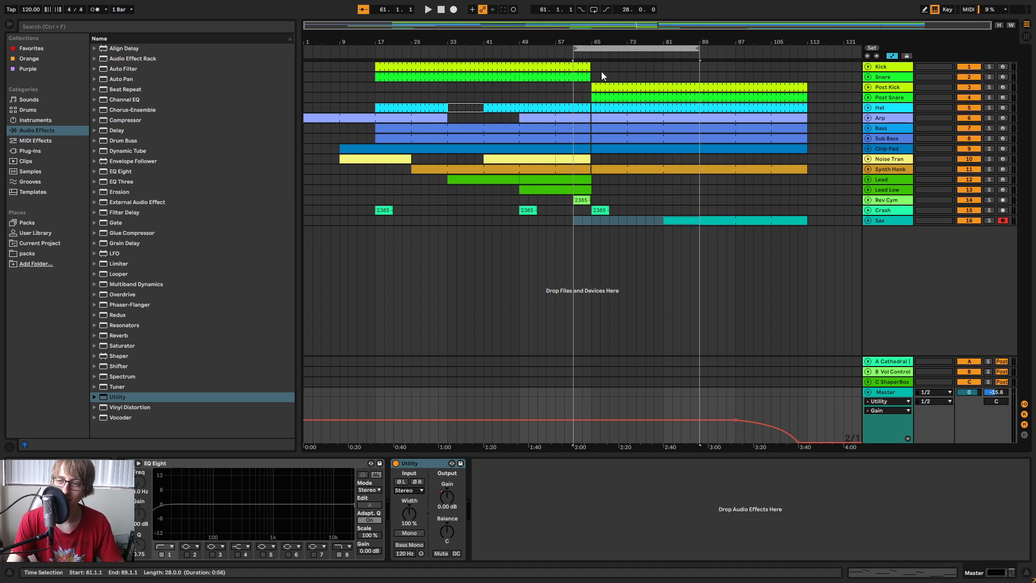
click(672, 179)
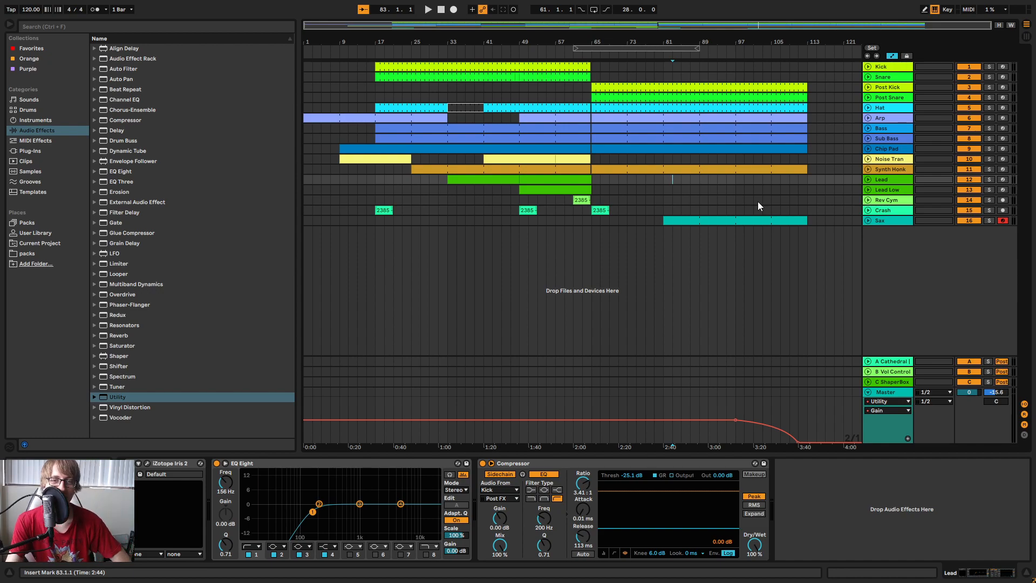
Play briefly from bar 65, stop, show the Sax and Rev Cym devices, and return to the song start.
click(592, 54)
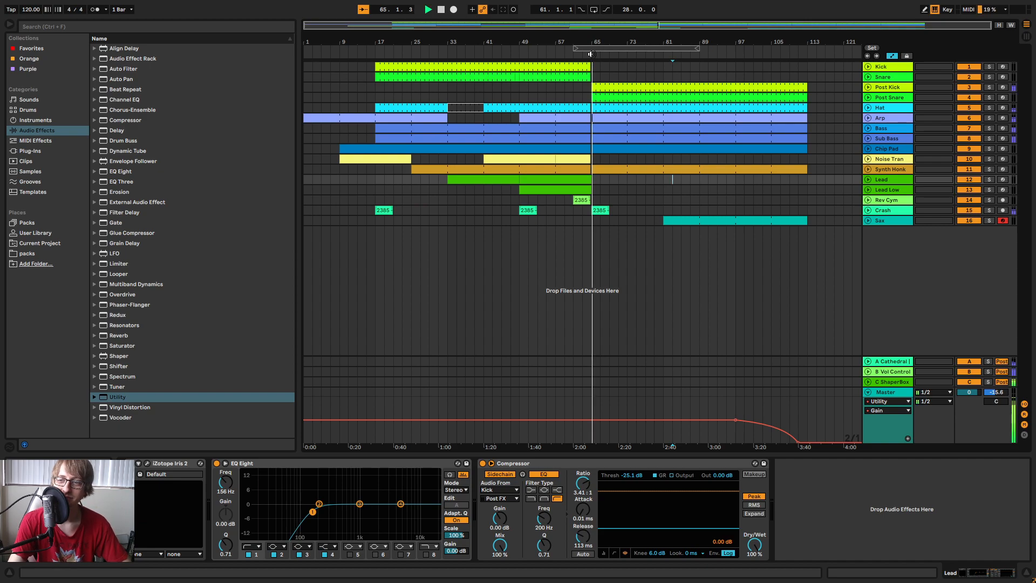
mouse_move(625, 42)
mouse_down()
mouse_move(627, 51)
mouse_move(637, 28)
mouse_up()
click(628, 50)
key(space)
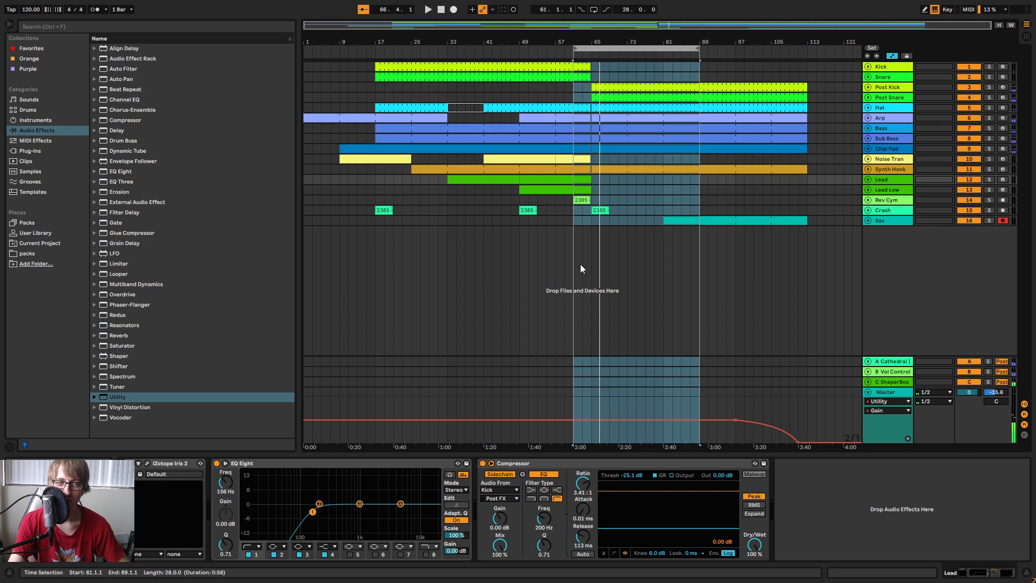
click(573, 222)
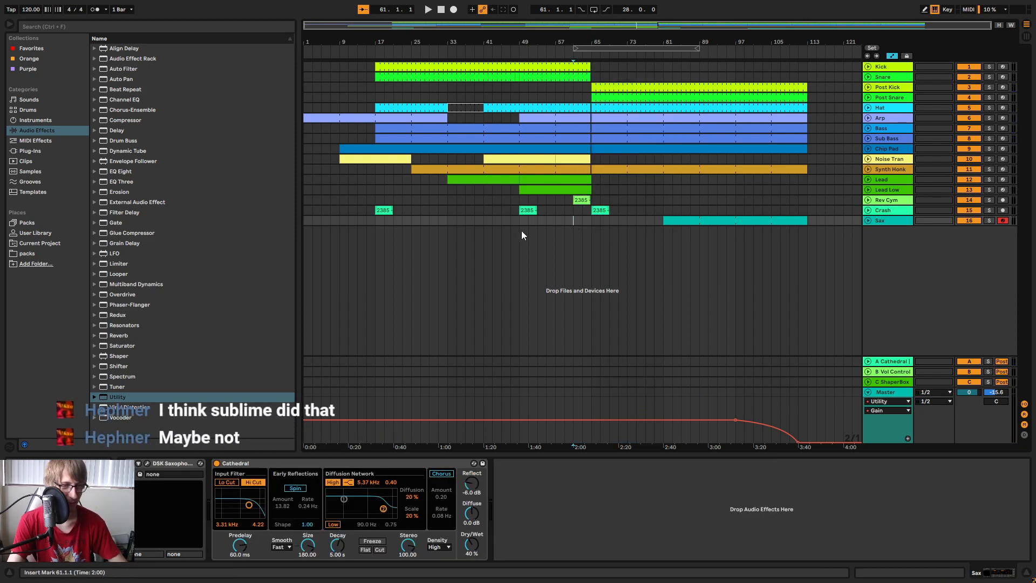
click(484, 200)
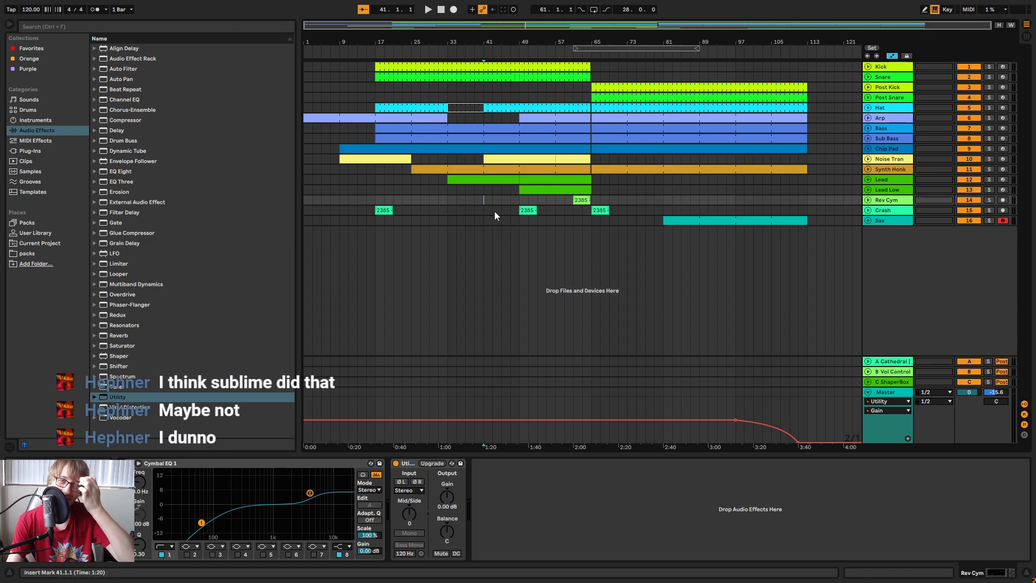
click(440, 10)
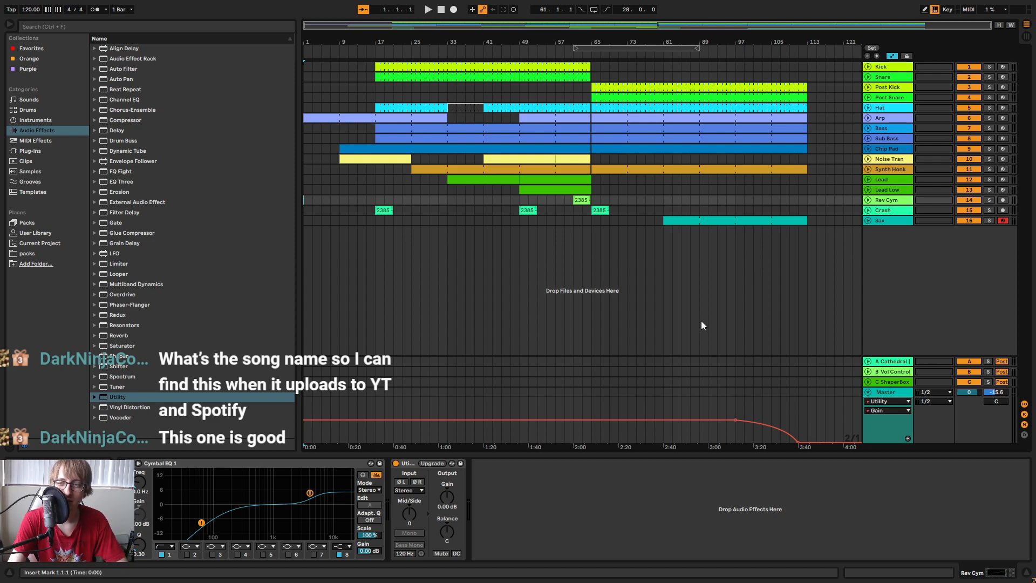
Play from about bar 62 into the post section, showing the Lead Low and Rev Cym devices during playback.
click(583, 54)
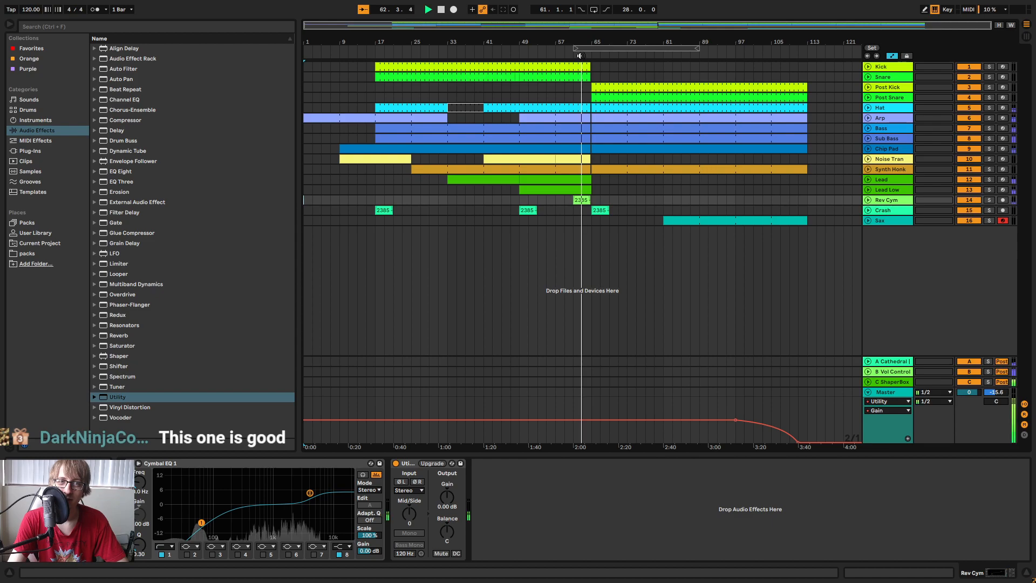
drag(605, 42, 603, 57)
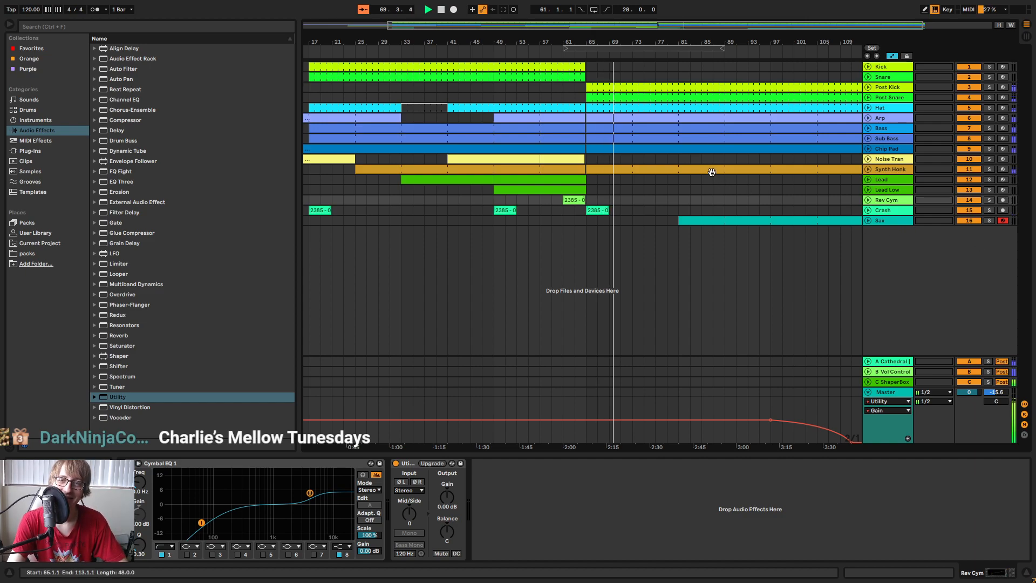
click(702, 188)
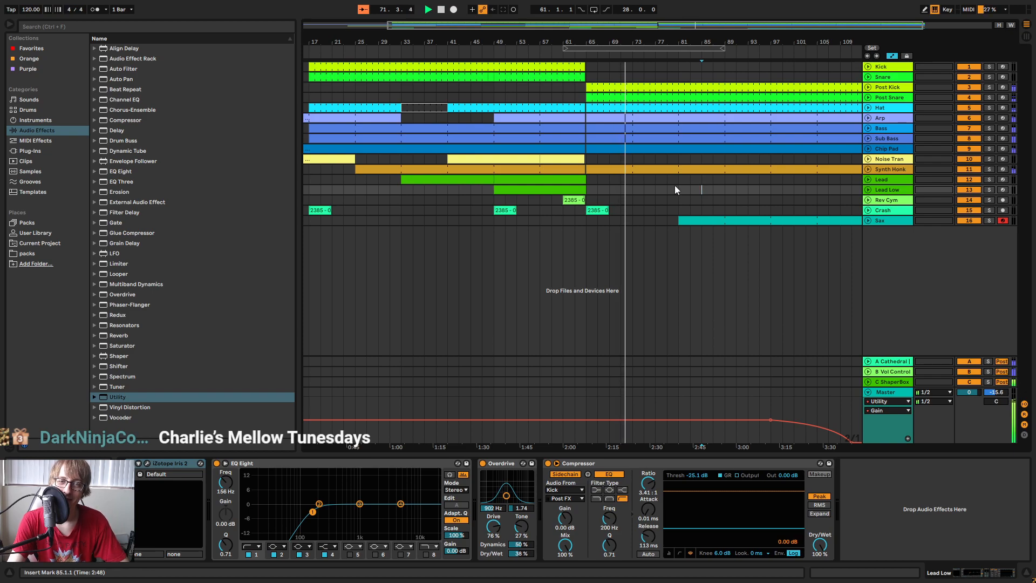
click(587, 206)
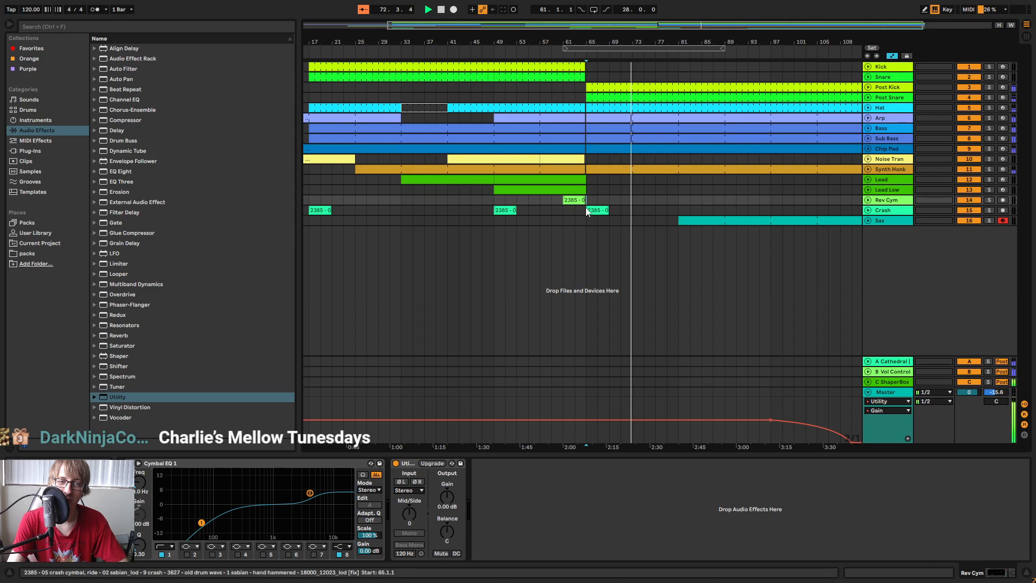
drag(582, 222, 820, 14)
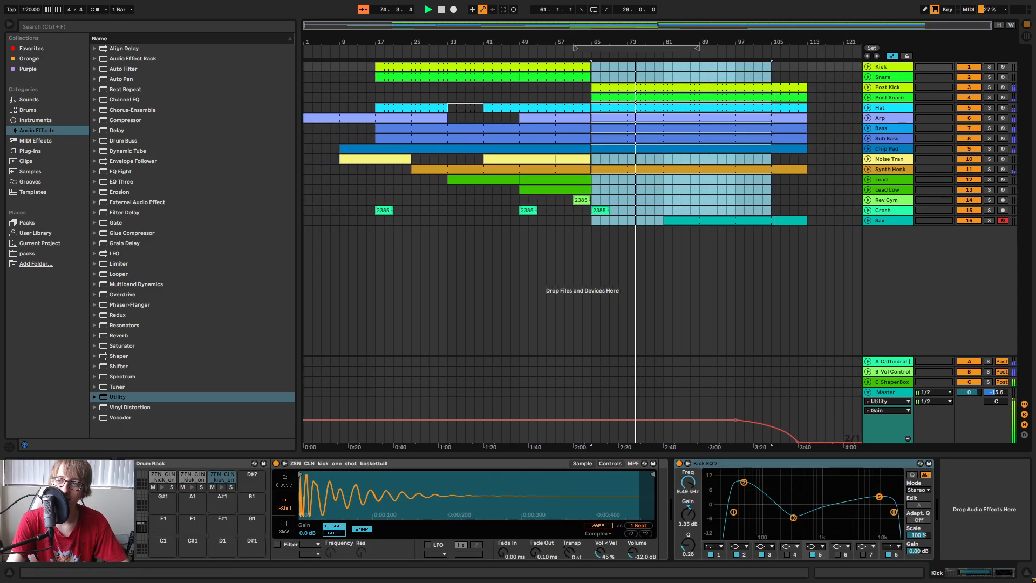
click(765, 196)
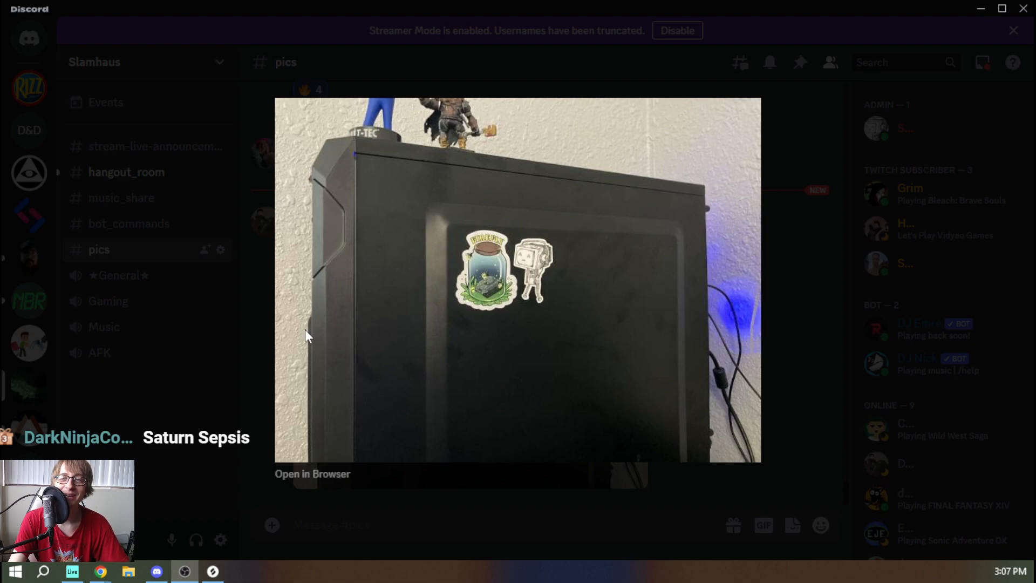
click(534, 282)
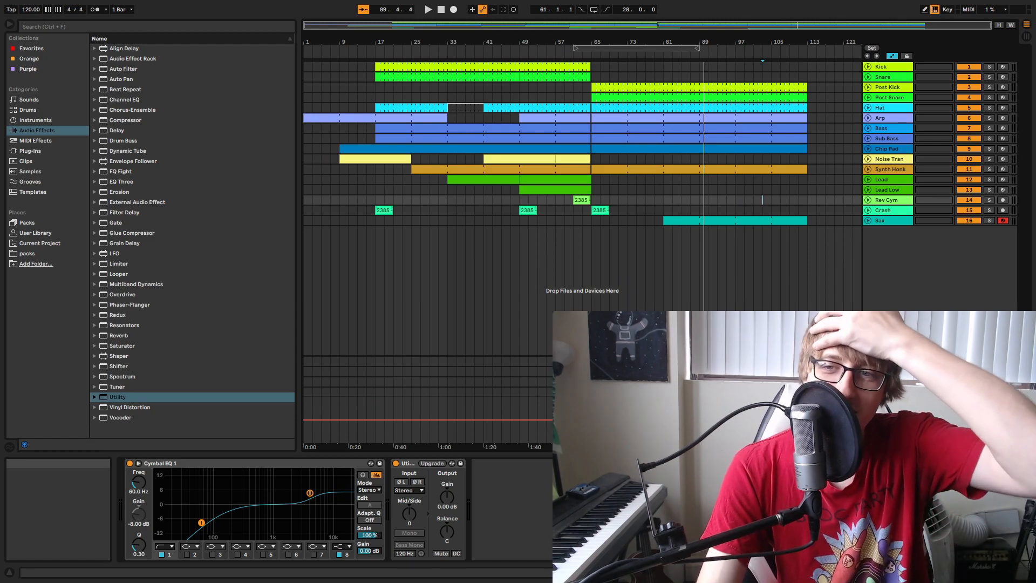
click(740, 269)
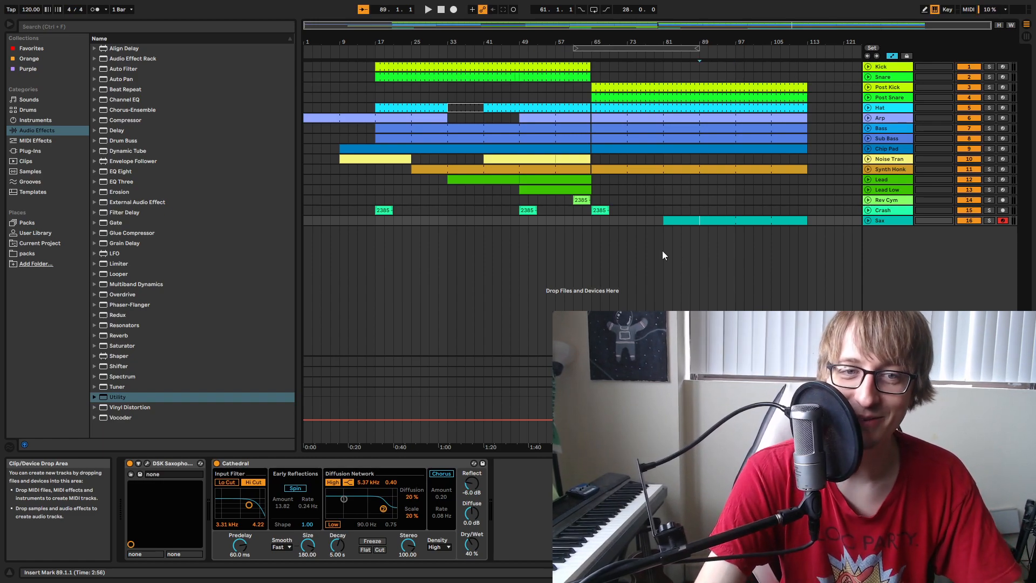
Move the 28-bar loop region to start at bar 65 and select its time range on the Sax track.
click(659, 220)
mouse_move(662, 221)
mouse_down()
mouse_move(594, 67)
mouse_move(640, 62)
mouse_move(630, 62)
mouse_up()
click(642, 265)
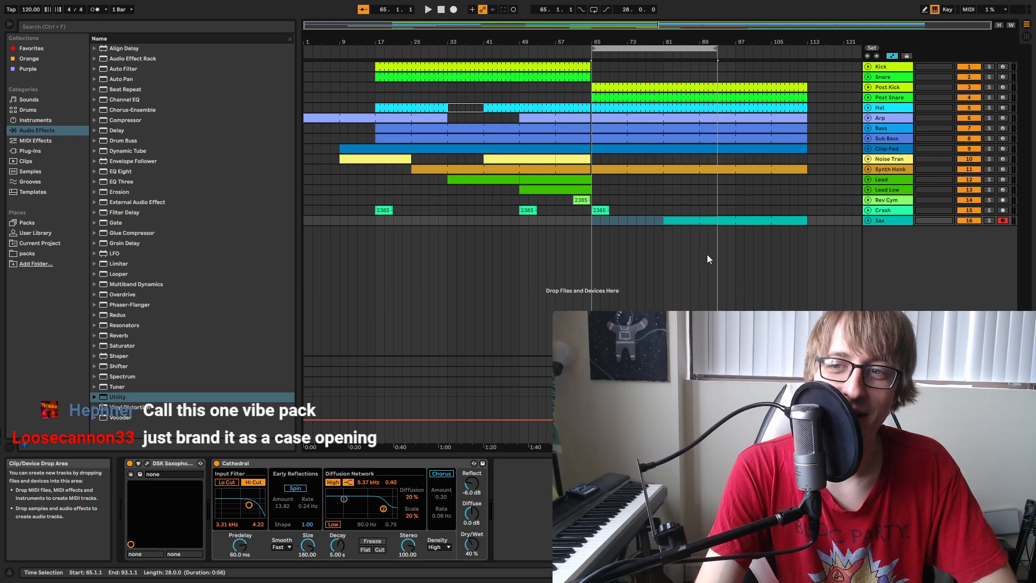
click(627, 253)
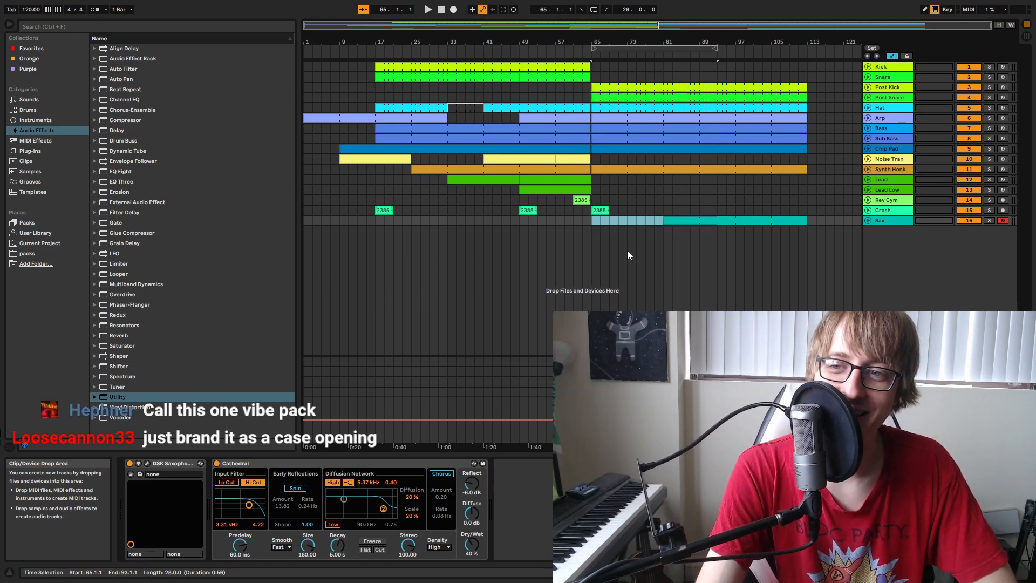
drag(619, 42, 615, 41)
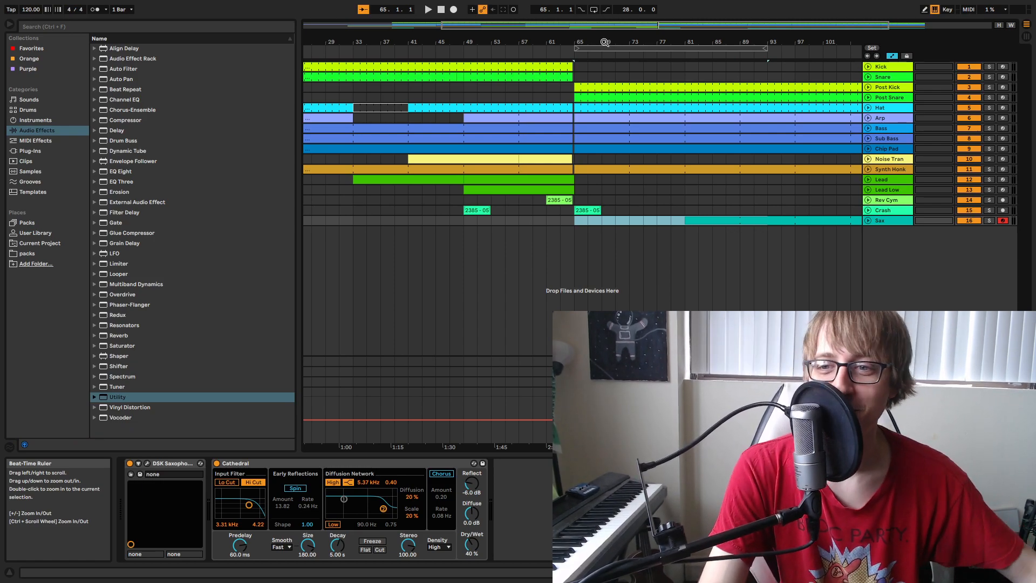
drag(674, 38, 657, 35)
click(635, 220)
click(662, 221)
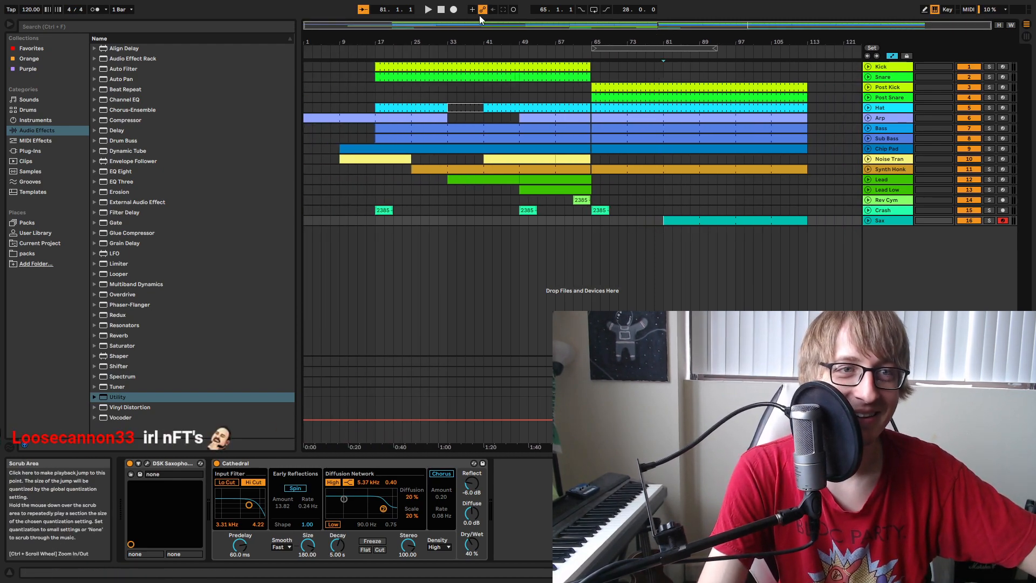
click(444, 11)
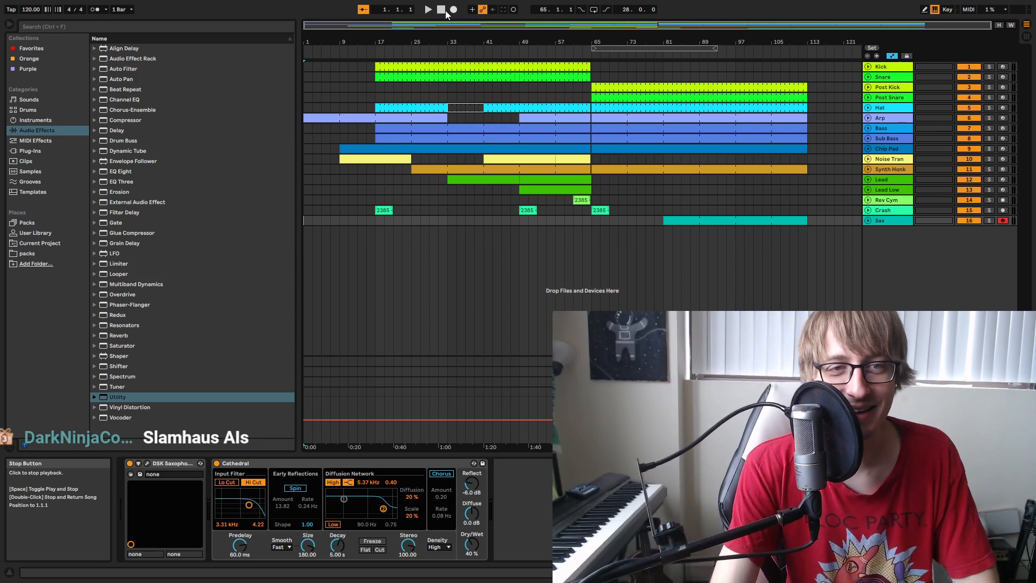
click(592, 264)
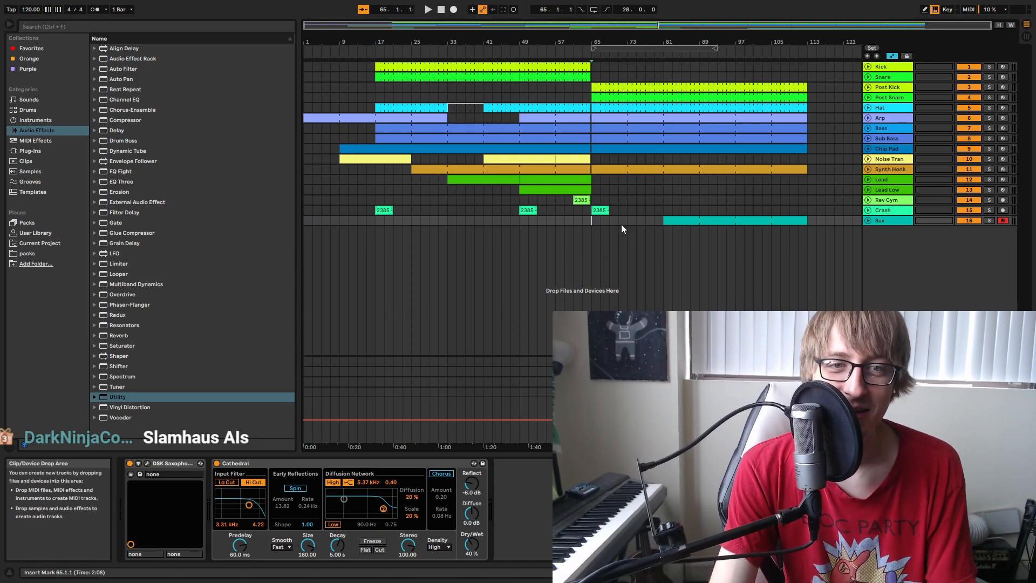
drag(659, 218, 626, 178)
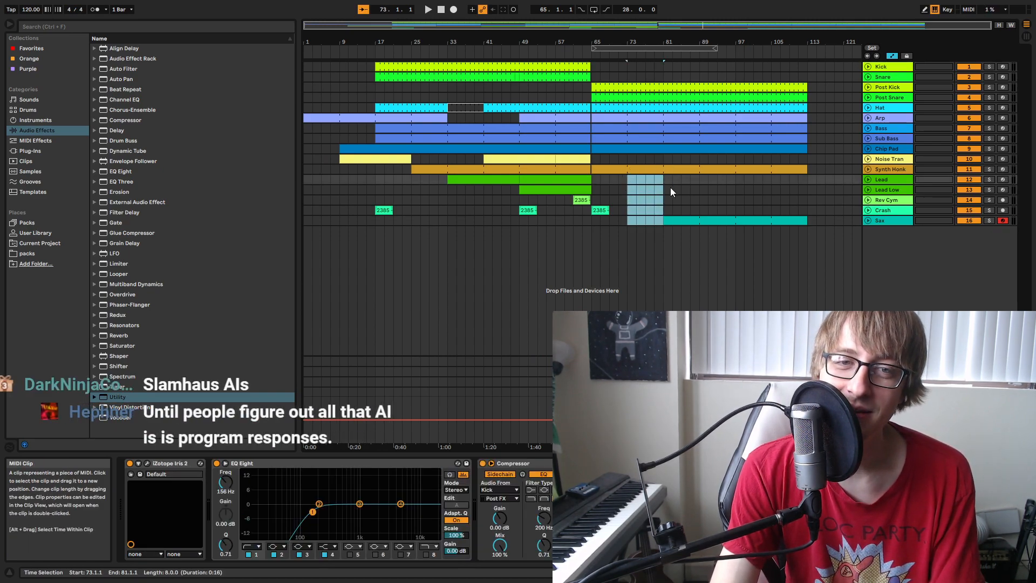
drag(664, 206, 692, 185)
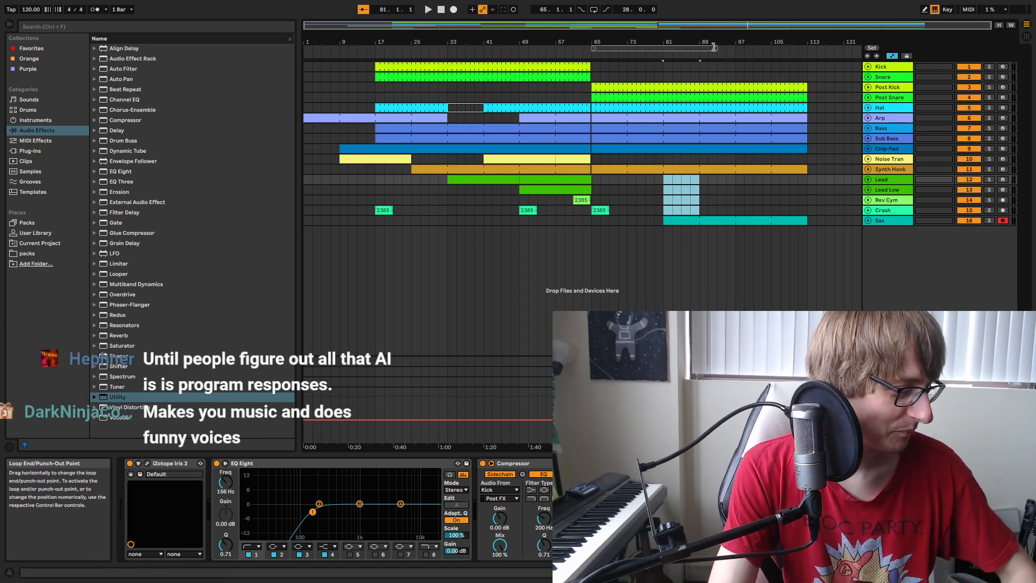
click(650, 118)
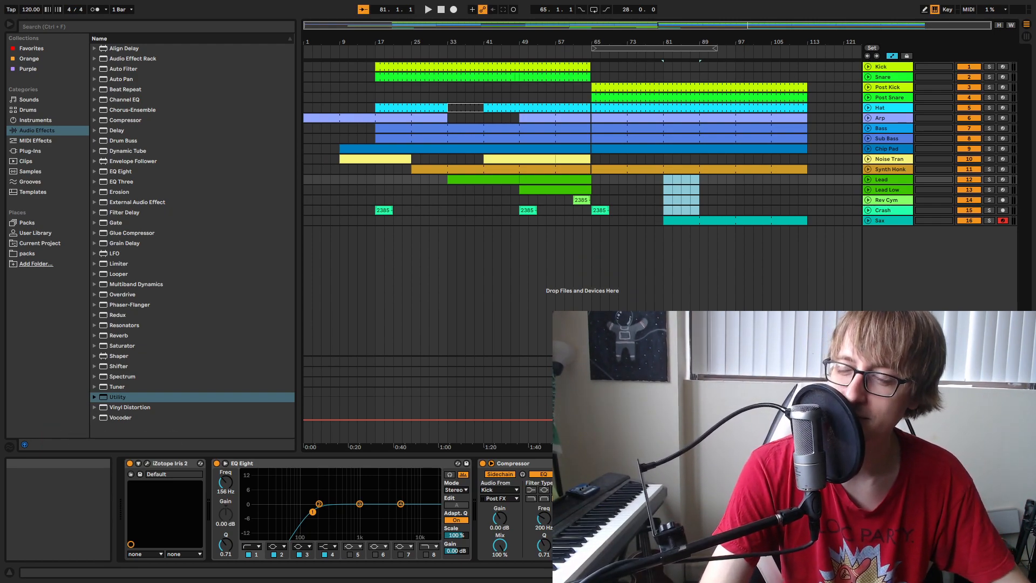
Insert an audio track below Sax, set its external input to channel 1, try monitoring In, and set monitoring to Off.
click(888, 222)
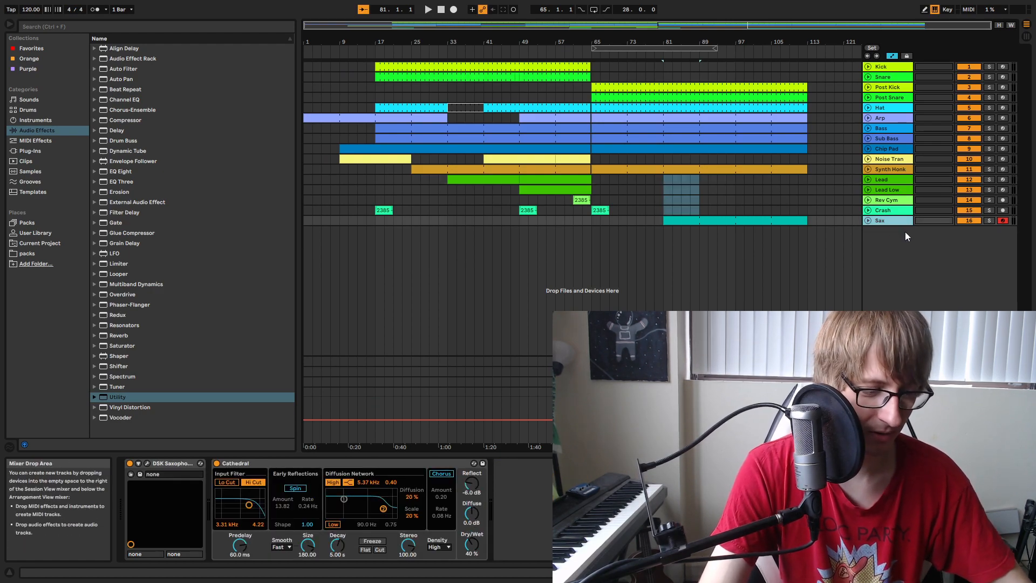
key(ctrl+t)
click(888, 241)
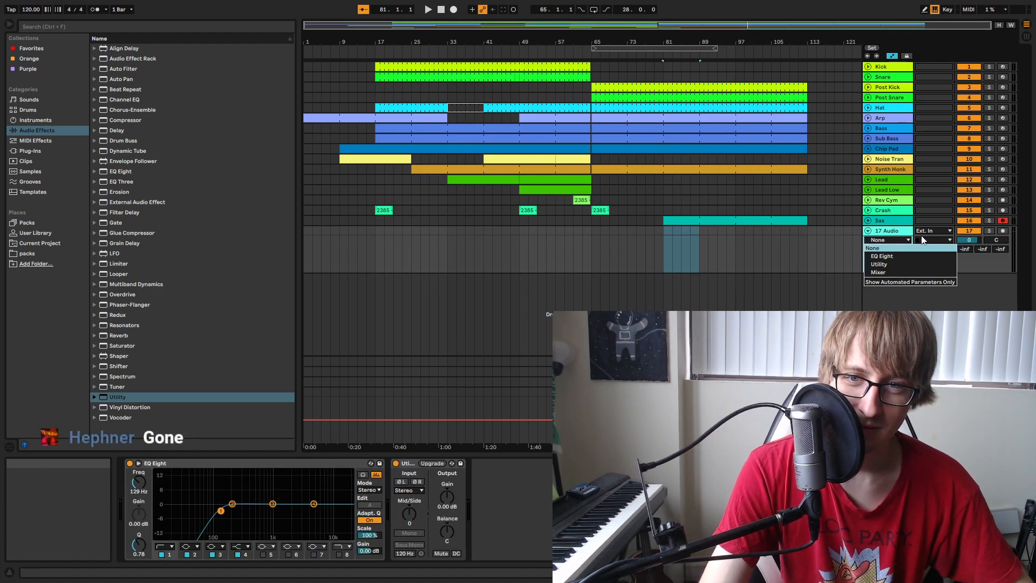
click(930, 237)
click(933, 241)
click(926, 256)
click(920, 250)
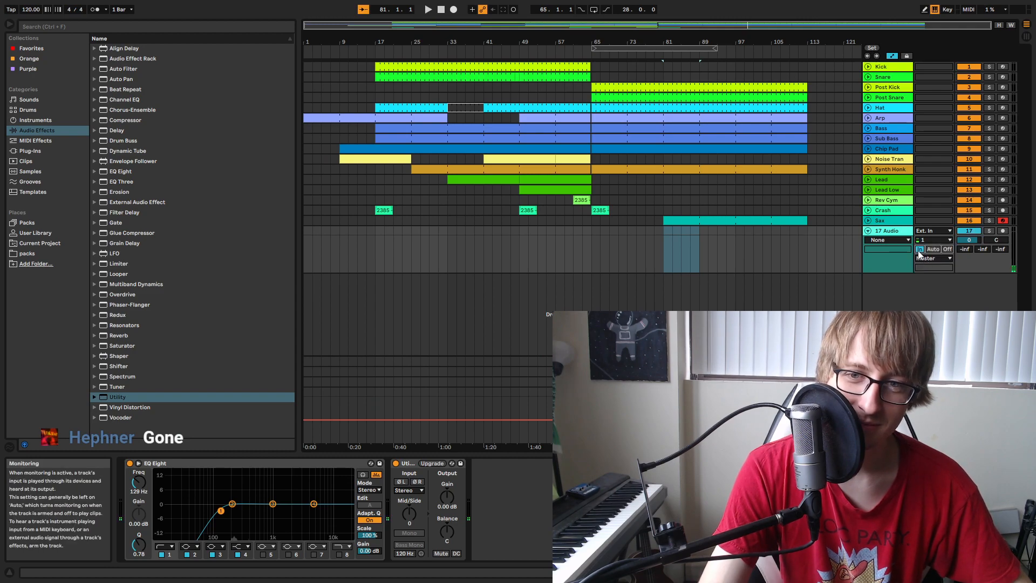
click(951, 248)
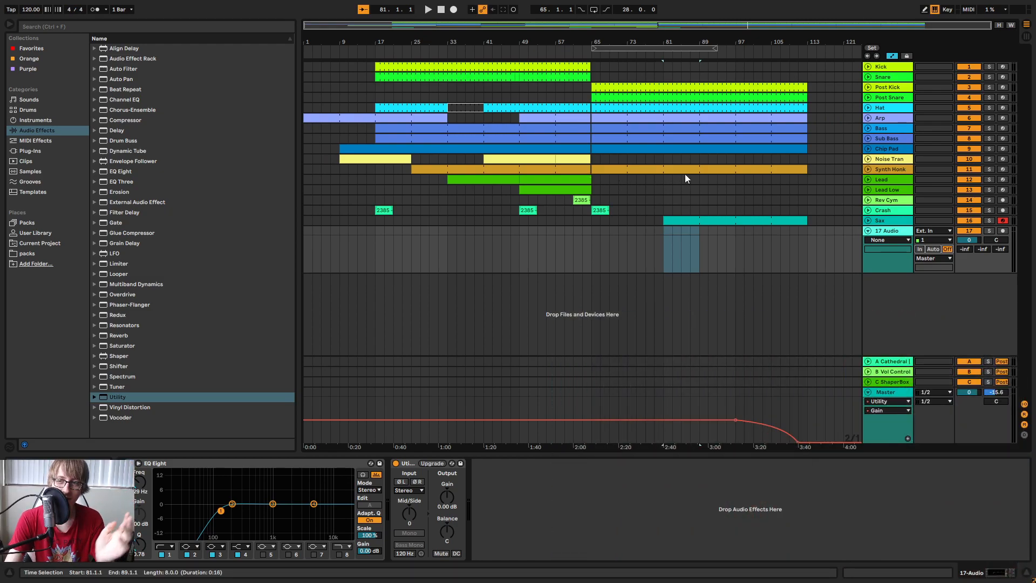
Return the song position to the start, switch to the browser, play the Twitch clip "The Acid", and pause it.
click(441, 10)
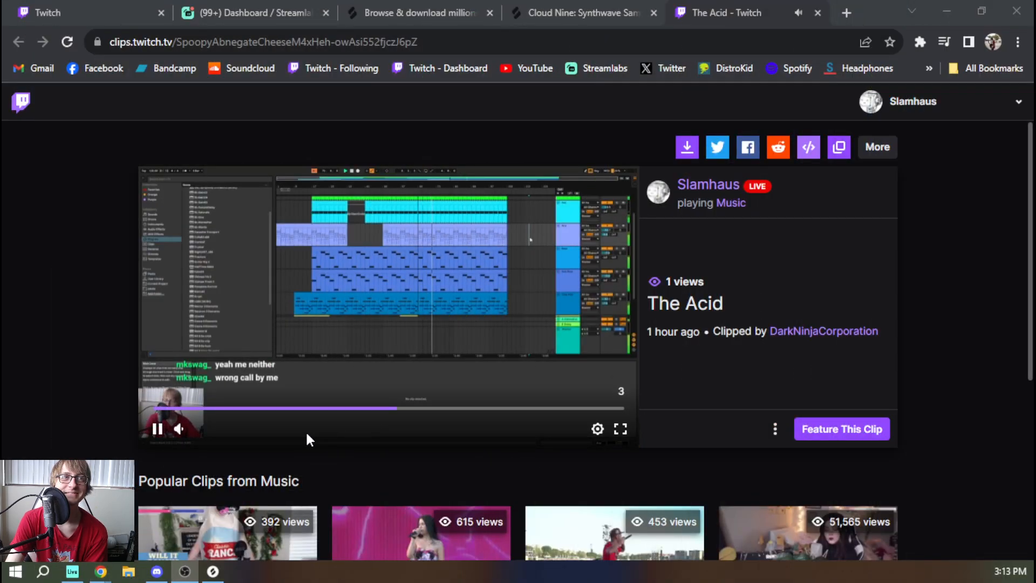
mouse_move(179, 428)
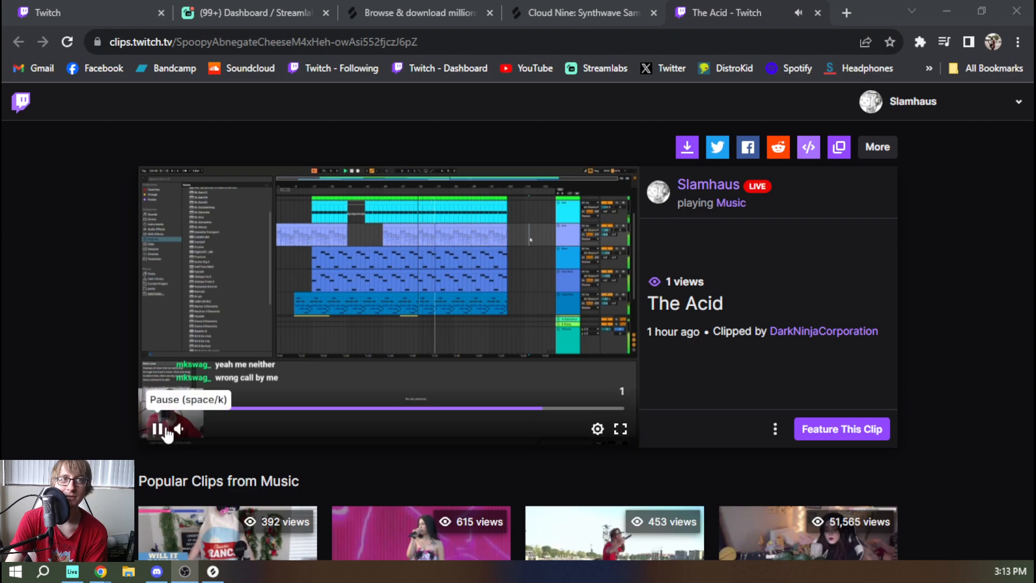
click(176, 431)
click(176, 430)
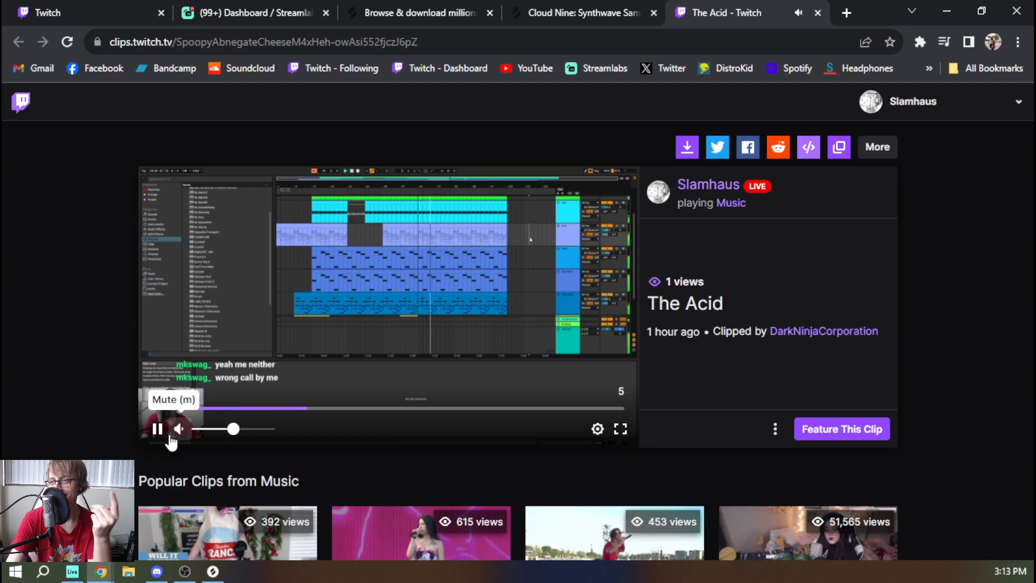
click(156, 436)
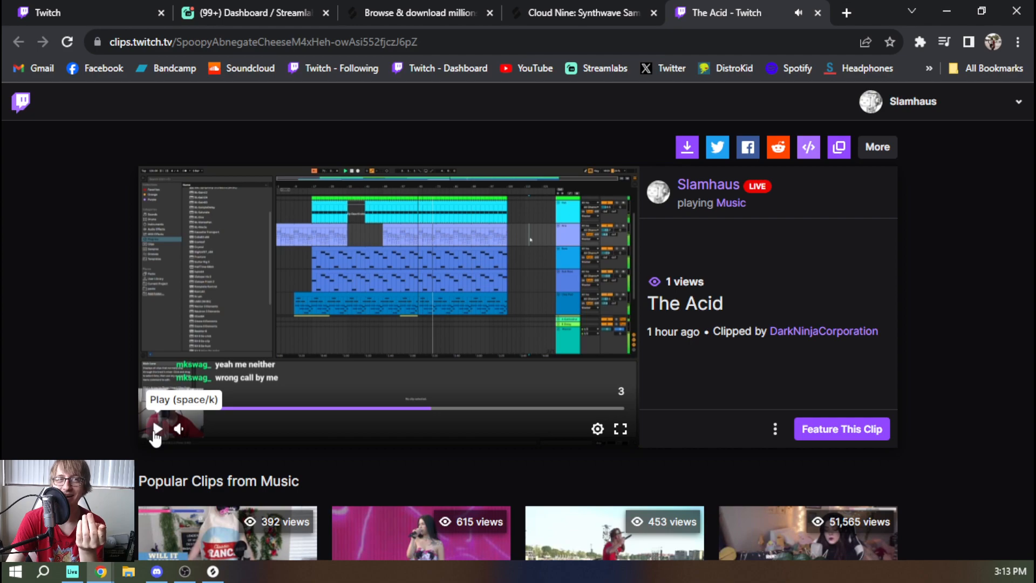
click(156, 436)
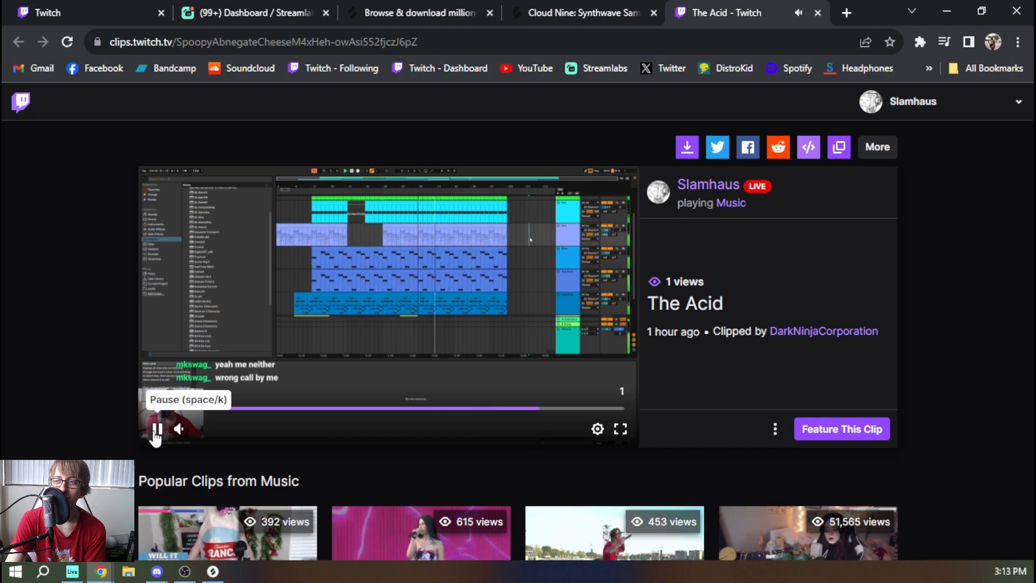
click(155, 431)
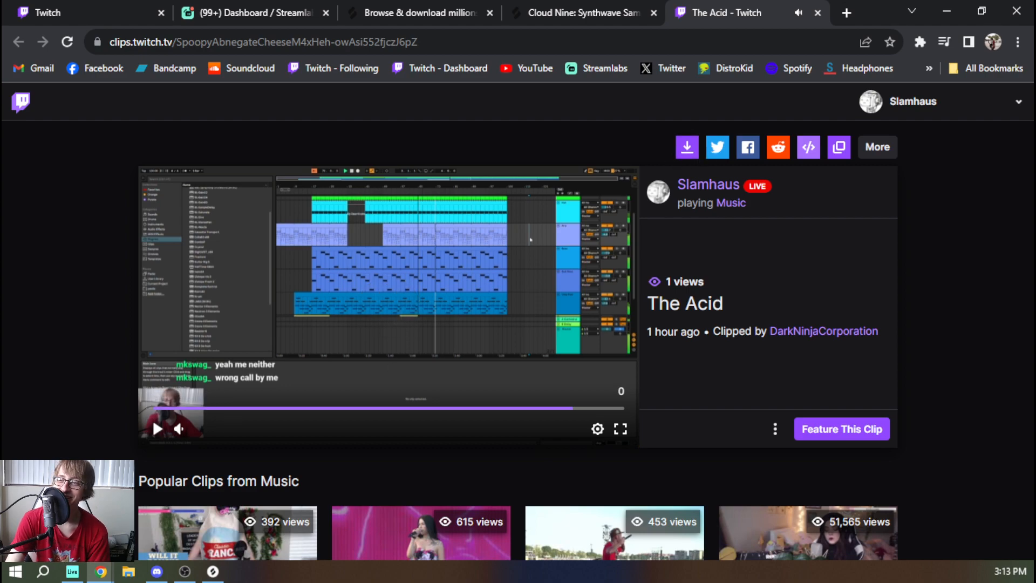
Switch back to Ableton Live, play from about bar 65, replay the transition from about bar 62, and stop around bar 93.
key(alt+Tab)
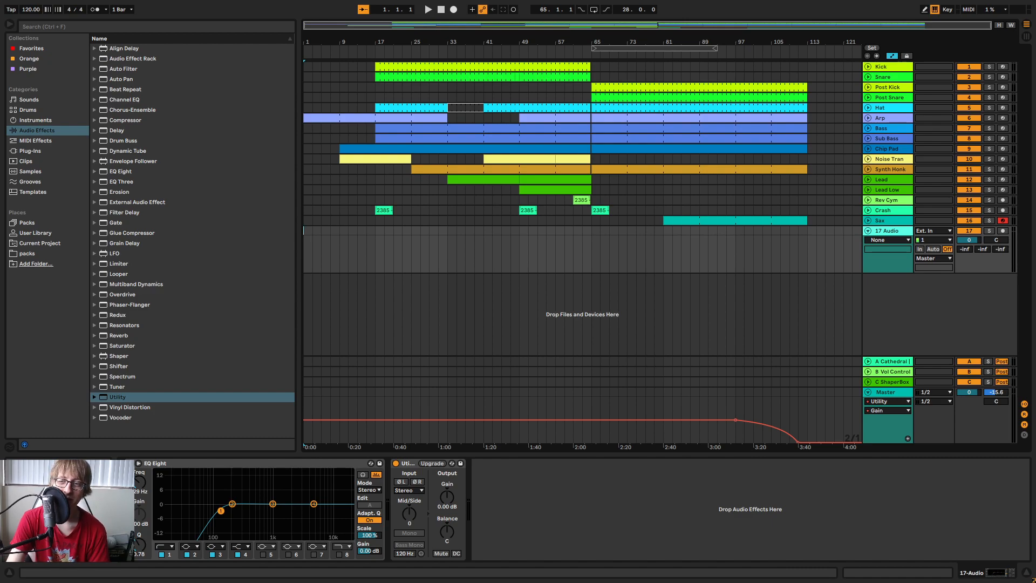
click(583, 52)
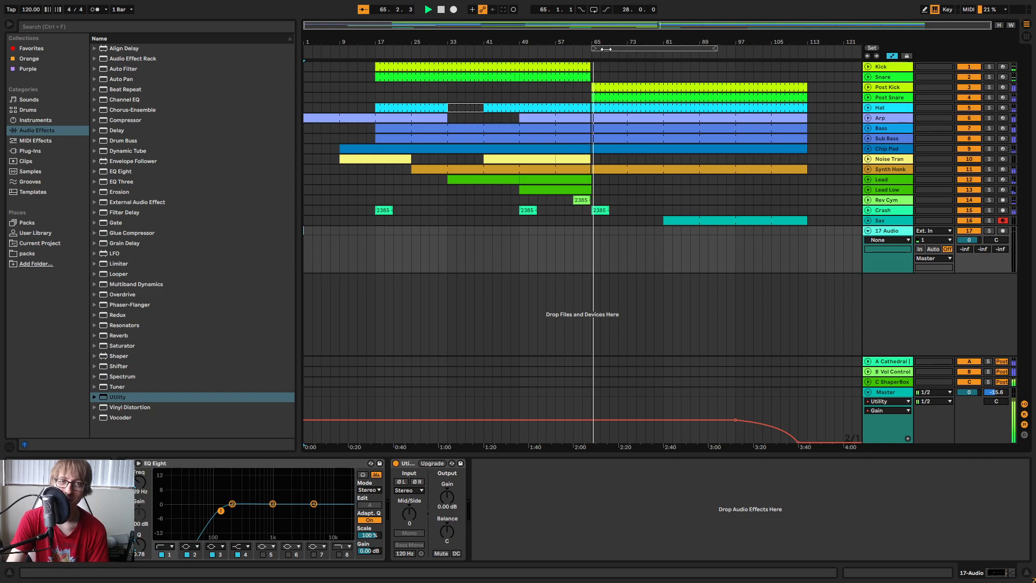
click(443, 10)
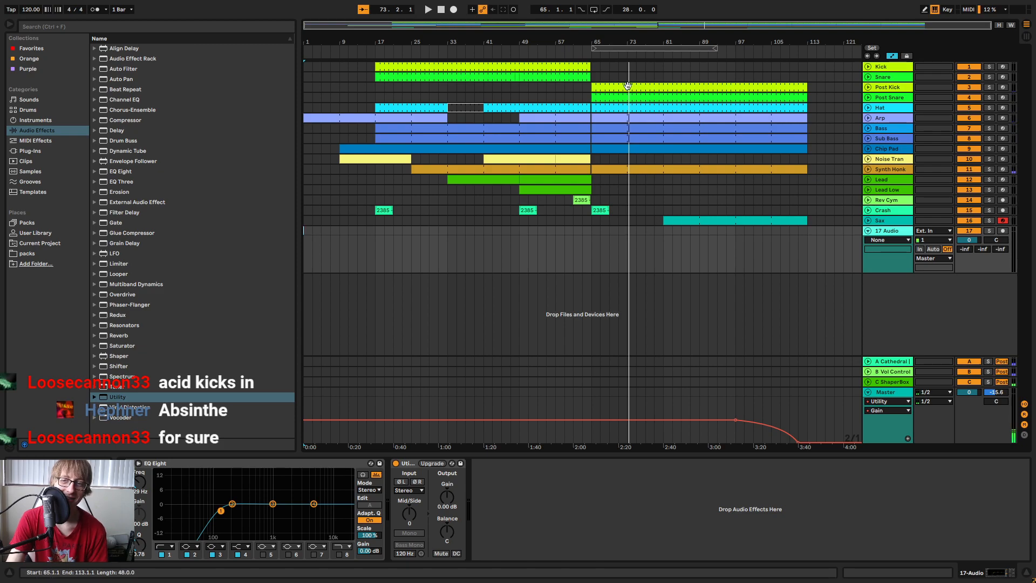
click(575, 54)
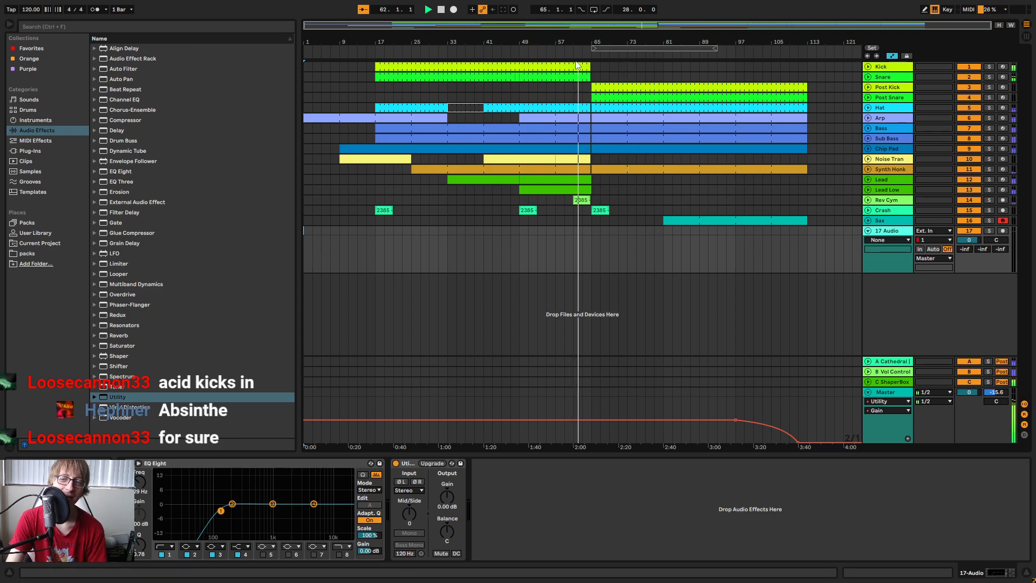
drag(602, 41, 619, 42)
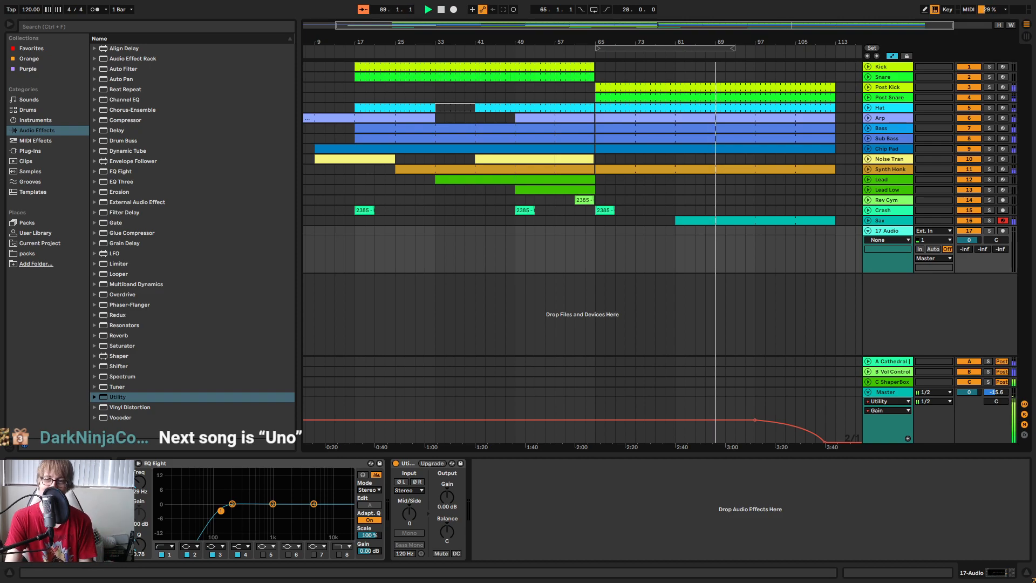
click(444, 12)
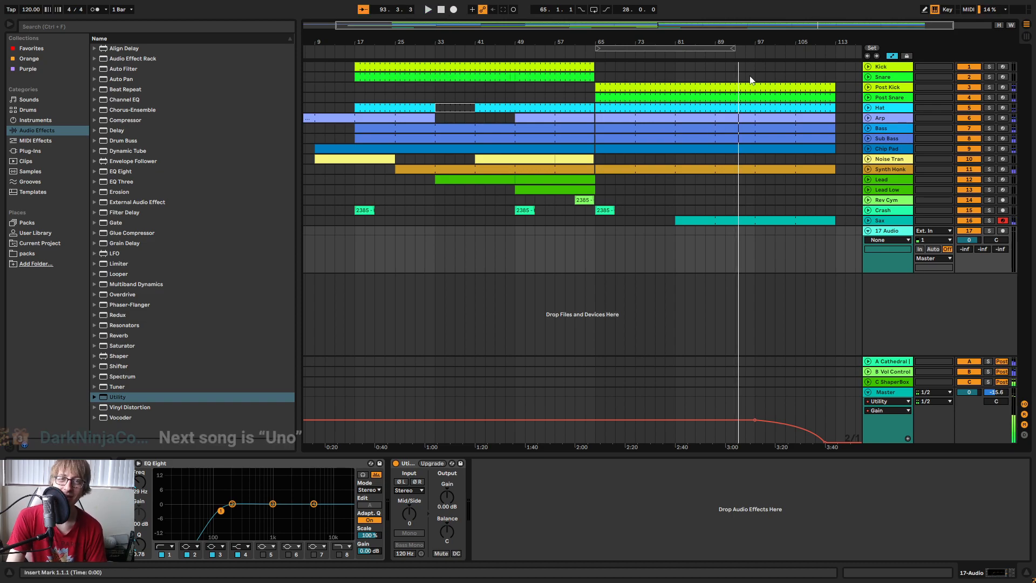
Select the time range of the loop region at bar 65, and return the playback position to the song start.
drag(752, 45, 732, 45)
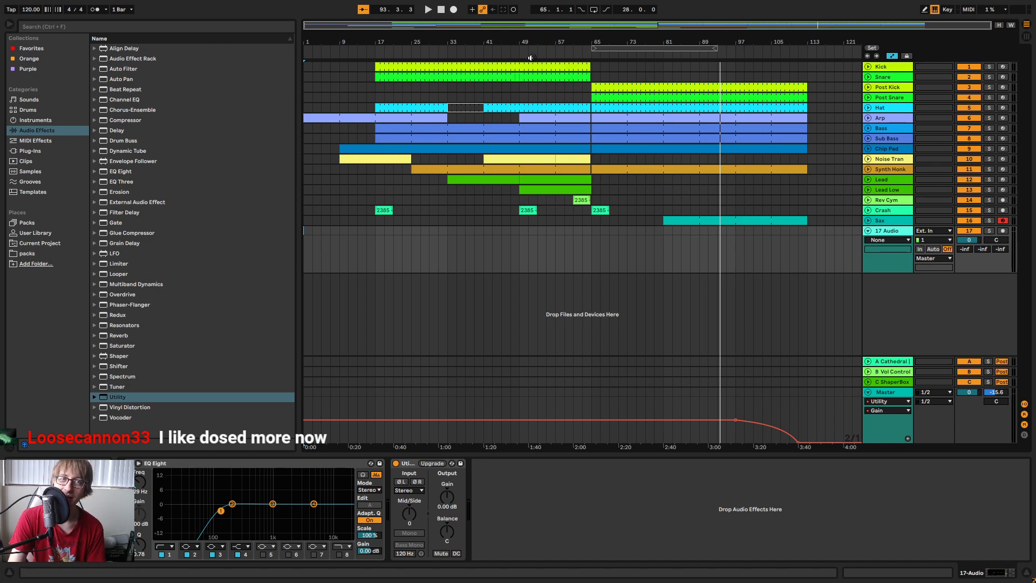
click(597, 48)
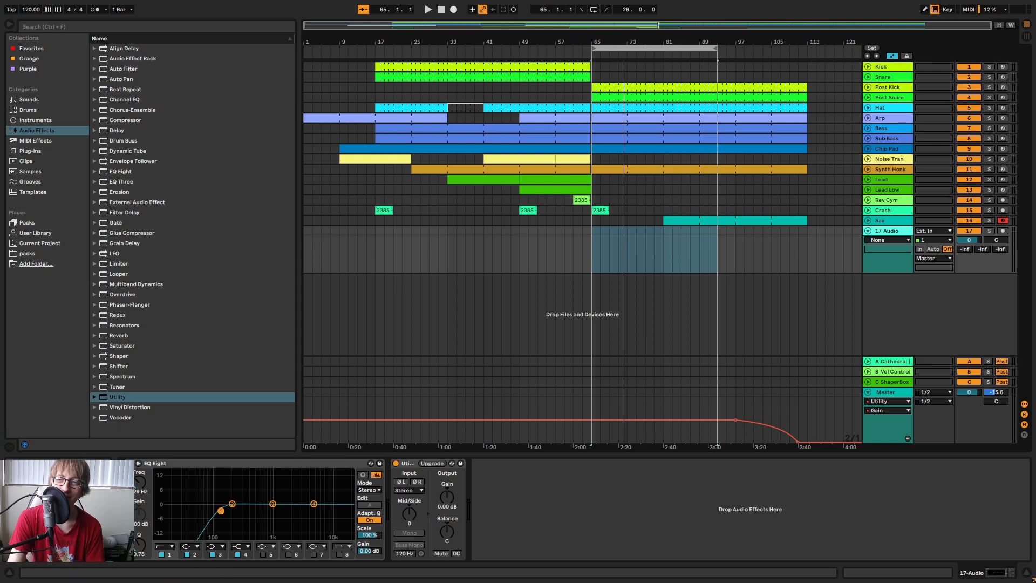
click(441, 10)
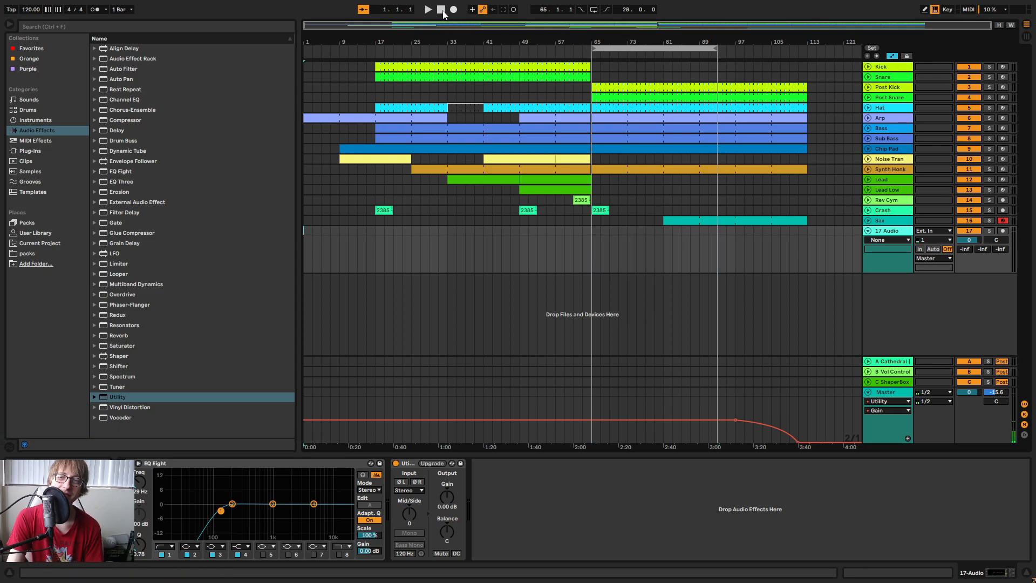
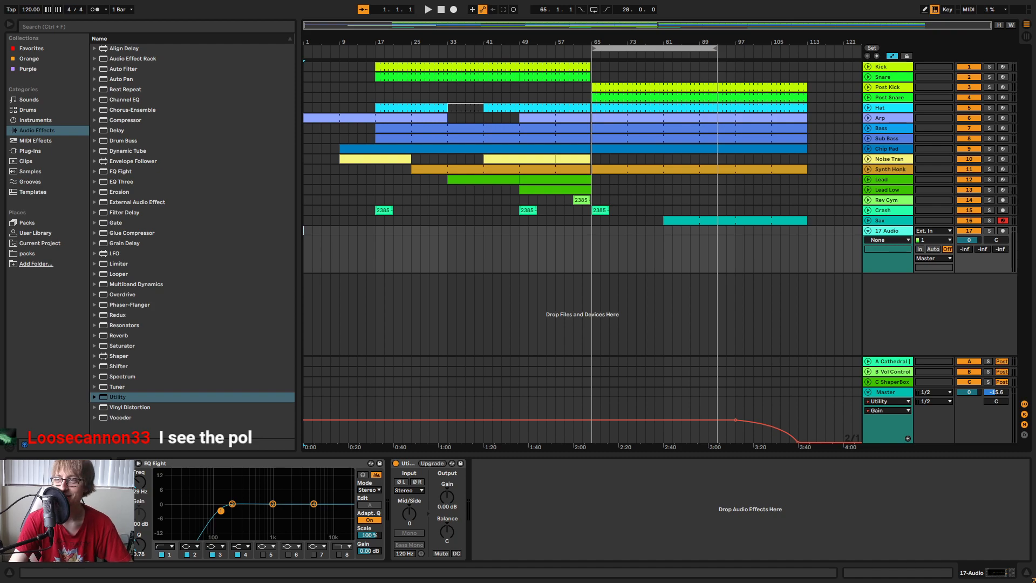
Bring the Twitch chat window over the arrangement to read the song name poll, and move it back off screen.
drag(1035, 66, 900, 43)
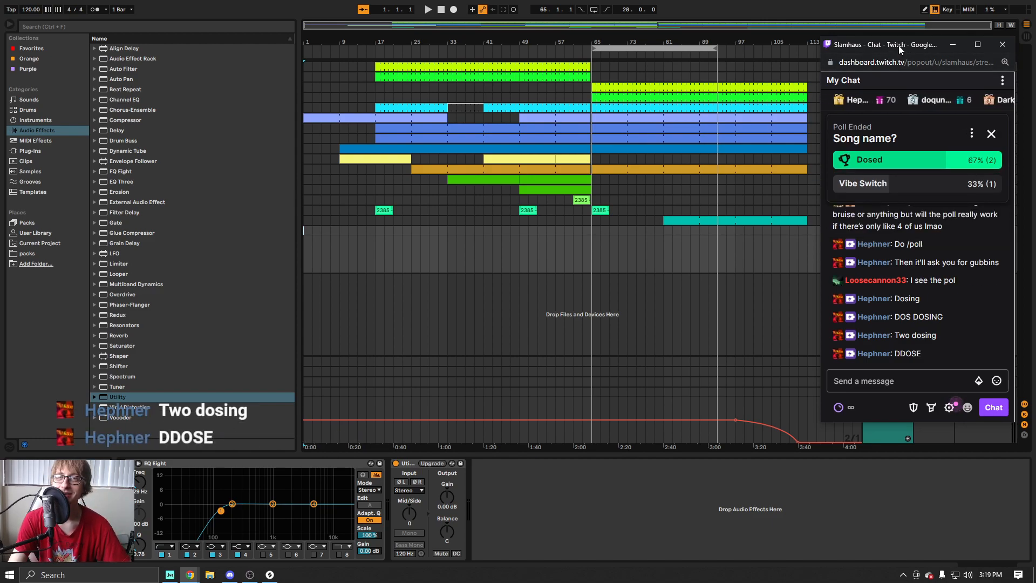
drag(897, 46, 1035, 41)
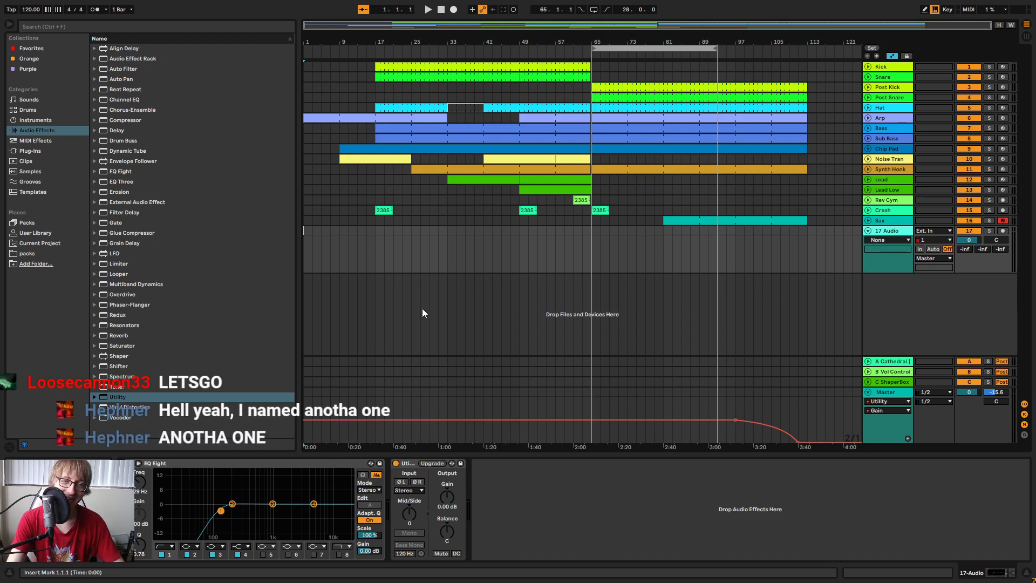
Play the song briefly from bar 1, stop to inspect the section after bar 65, and restart playback from the beginning.
click(427, 10)
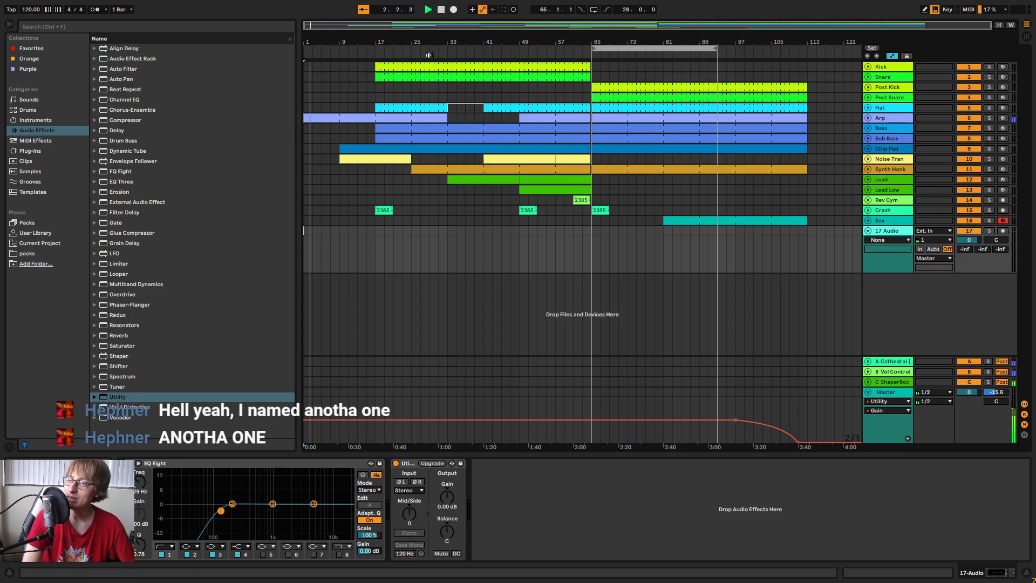
click(441, 11)
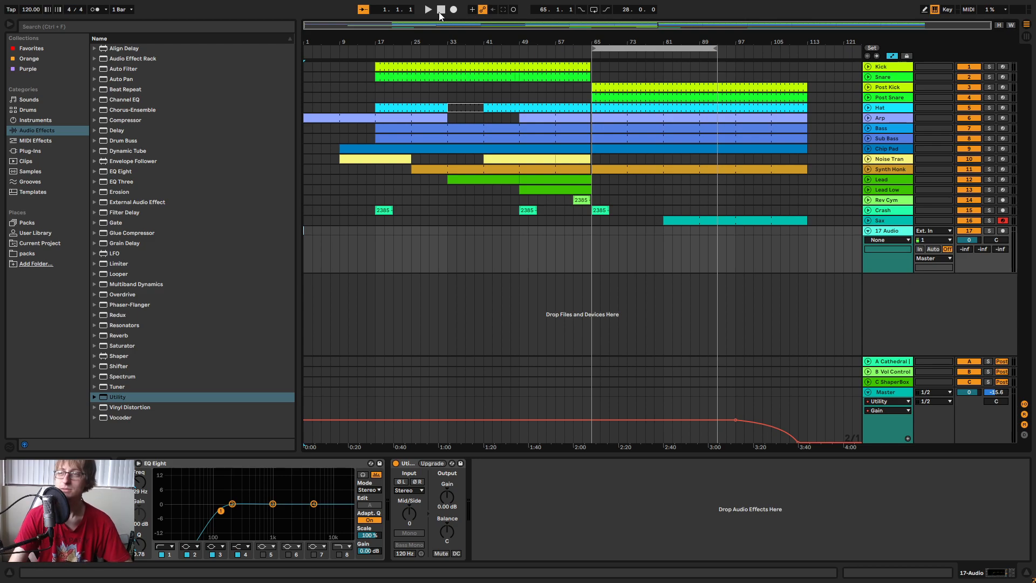
drag(603, 44, 579, 51)
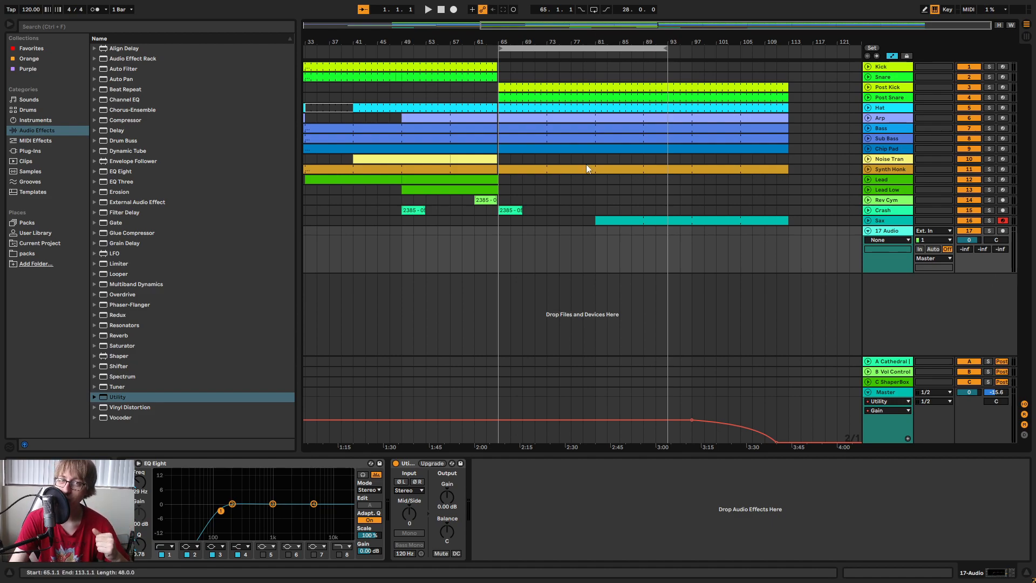
drag(553, 40, 553, 15)
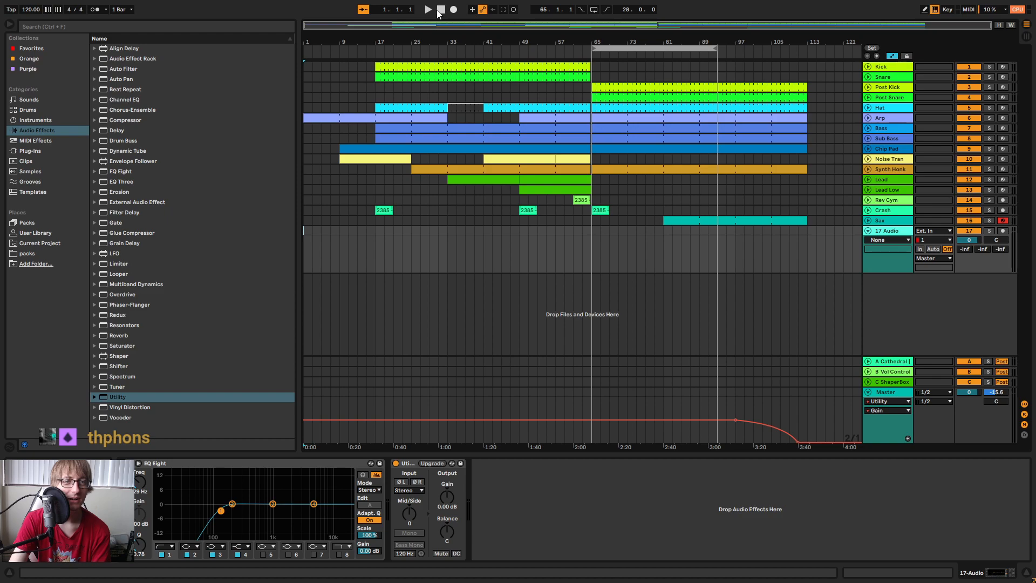
click(433, 11)
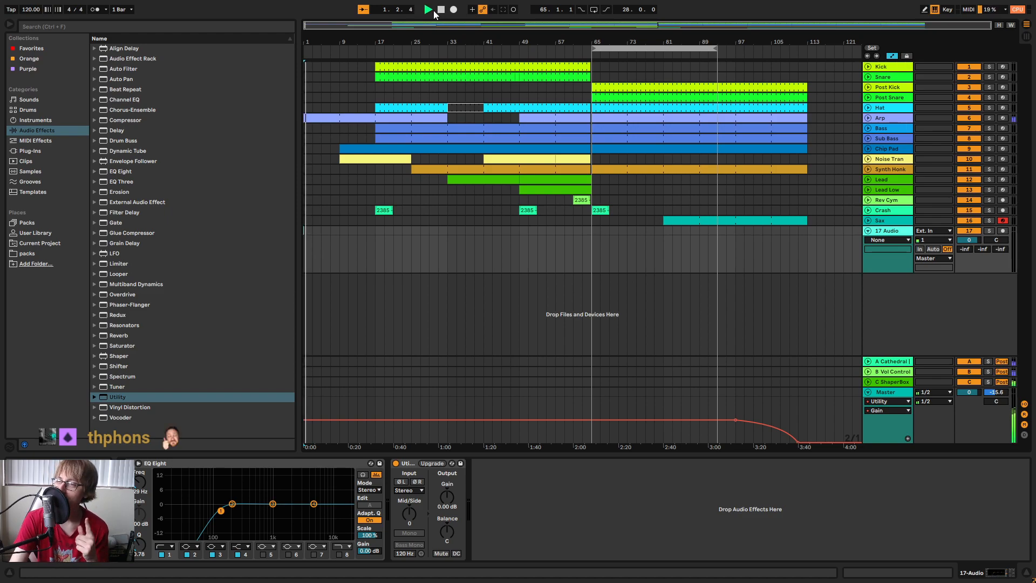